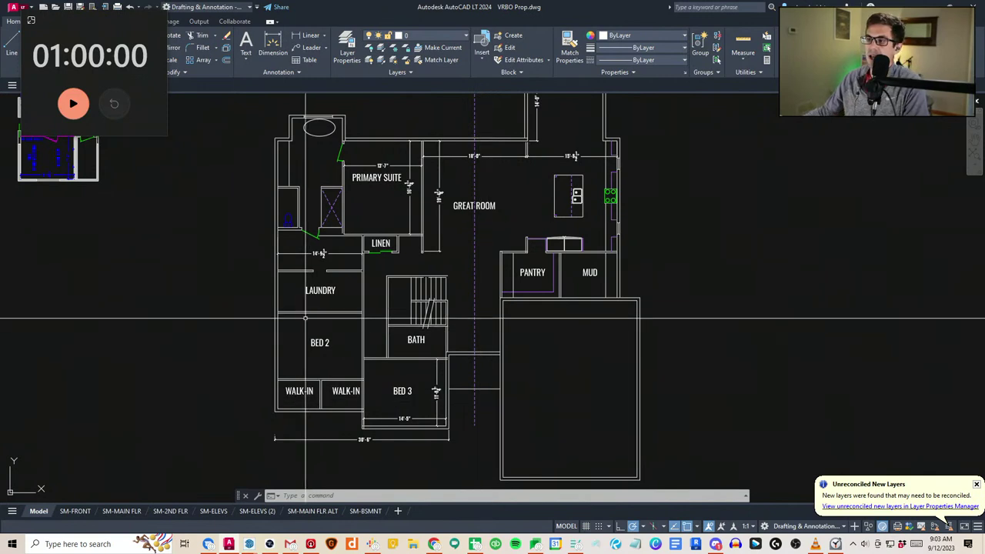
{"action": "middle_click_drag", "start_coordinate": [519, 384], "coordinate": [504, 382]}
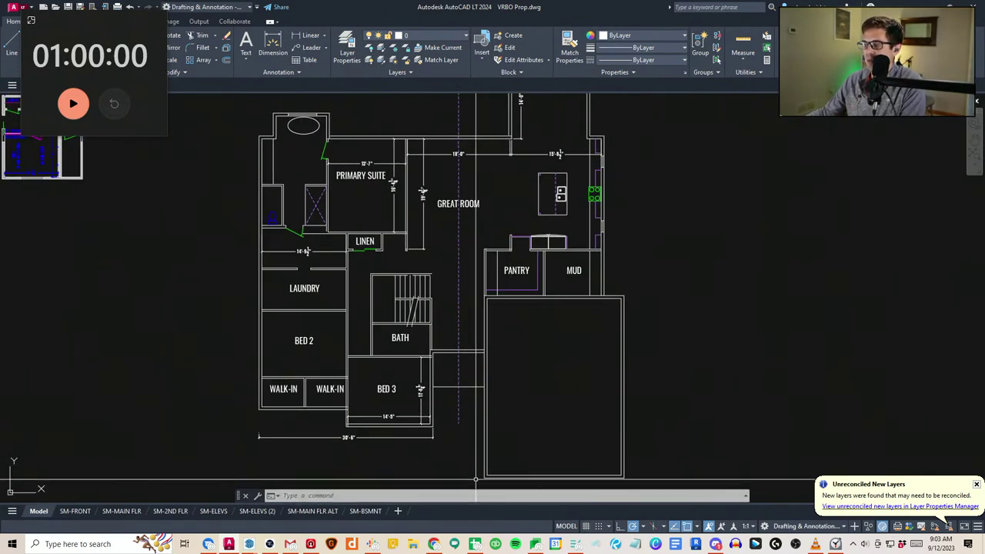
{"action": "left_click", "coordinate": [480, 479]}
{"action": "left_click", "coordinate": [654, 285]}
{"action": "key", "text": "Escape"}
{"action": "key", "text": "Escape"}
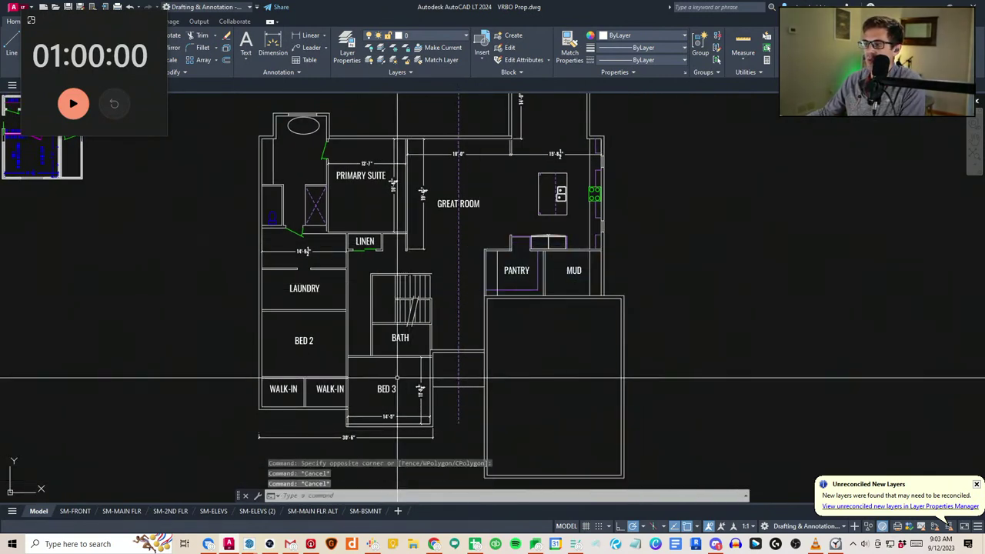
Copy the BED 3 room label into the middle of the empty garage outline
{"action": "left_click", "coordinate": [387, 389]}
{"action": "type", "text": "cv"}
{"action": "key", "text": "space"}
{"action": "left_click", "coordinate": [396, 390]}
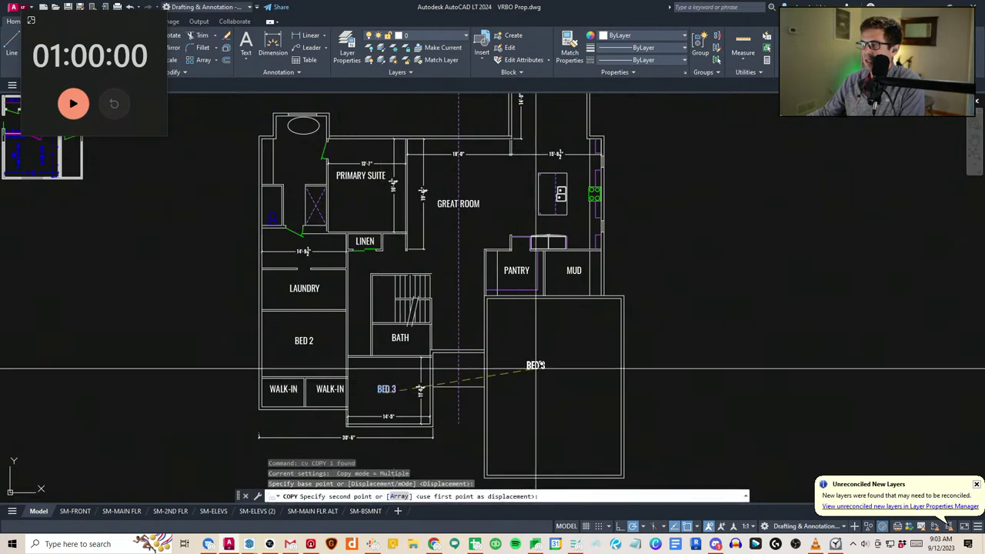
{"action": "scroll", "coordinate": [566, 370], "scroll_direction": "up", "scroll_amount": 4}
{"action": "scroll", "coordinate": [544, 372], "scroll_direction": "down", "scroll_amount": 5}
{"action": "key", "text": "Escape"}
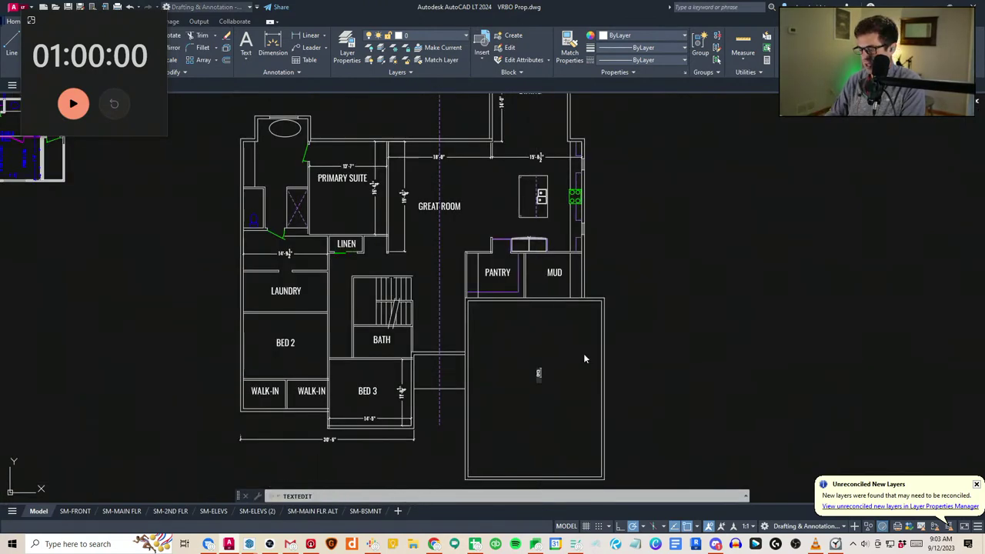
Change the copied room label's text to GARAGE
{"action": "key", "text": "Caps_Lock"}
{"action": "type", "text": "GARAGE"}
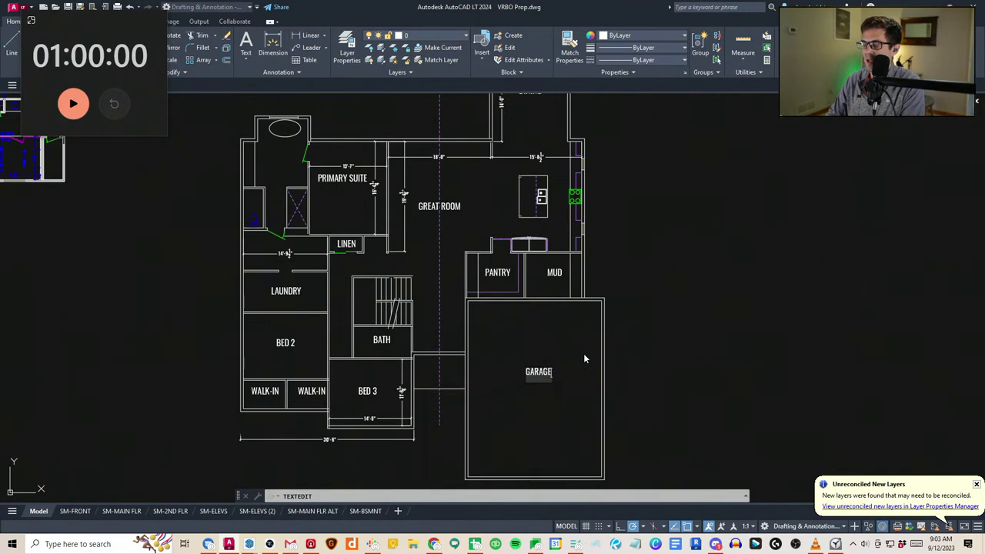
{"action": "key", "text": "Return"}
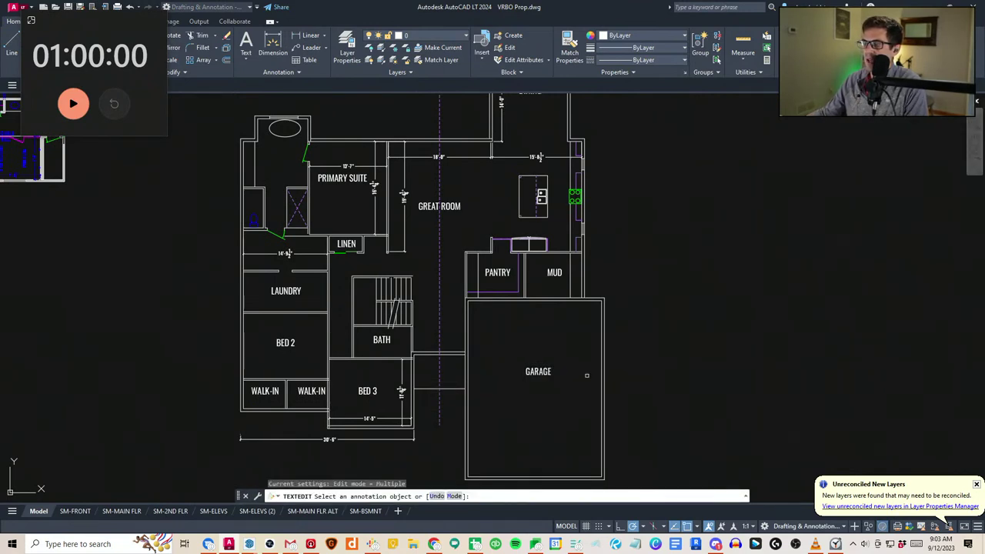
{"action": "key", "text": "Escape"}
{"action": "key", "text": "Escape"}
{"action": "key", "text": "Escape"}
{"action": "left_click", "coordinate": [561, 398]}
{"action": "left_click", "coordinate": [540, 369]}
{"action": "key", "text": "Escape"}
{"action": "key", "text": "Escape"}
{"action": "scroll", "coordinate": [552, 368], "scroll_direction": "down", "scroll_amount": 3}
{"action": "middle_click_drag", "start_coordinate": [552, 368], "coordinate": [545, 354]}
{"action": "left_click", "coordinate": [453, 416]}
{"action": "left_click", "coordinate": [490, 168]}
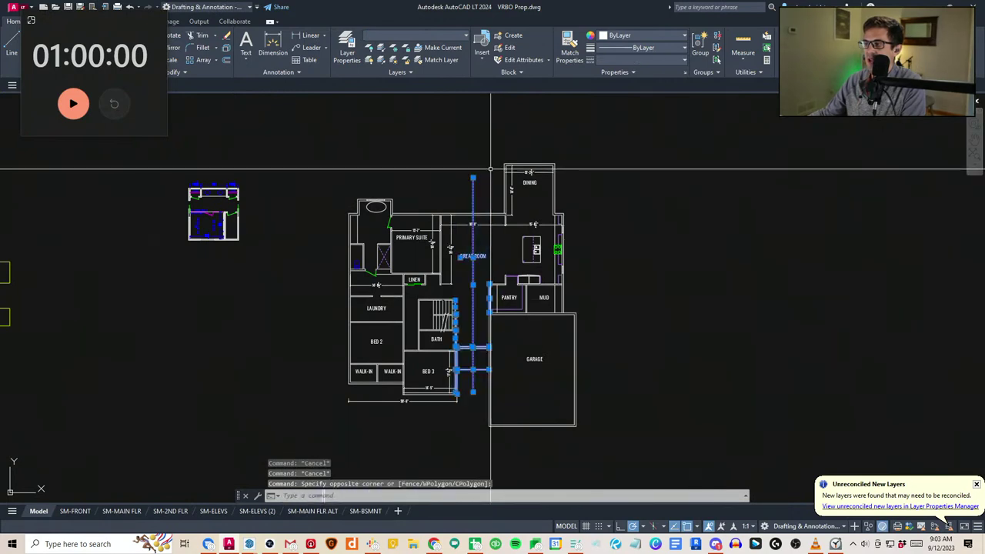
{"action": "key", "text": "Escape"}
{"action": "key", "text": "Escape"}
{"action": "left_click", "coordinate": [477, 317]}
{"action": "left_click", "coordinate": [464, 293]}
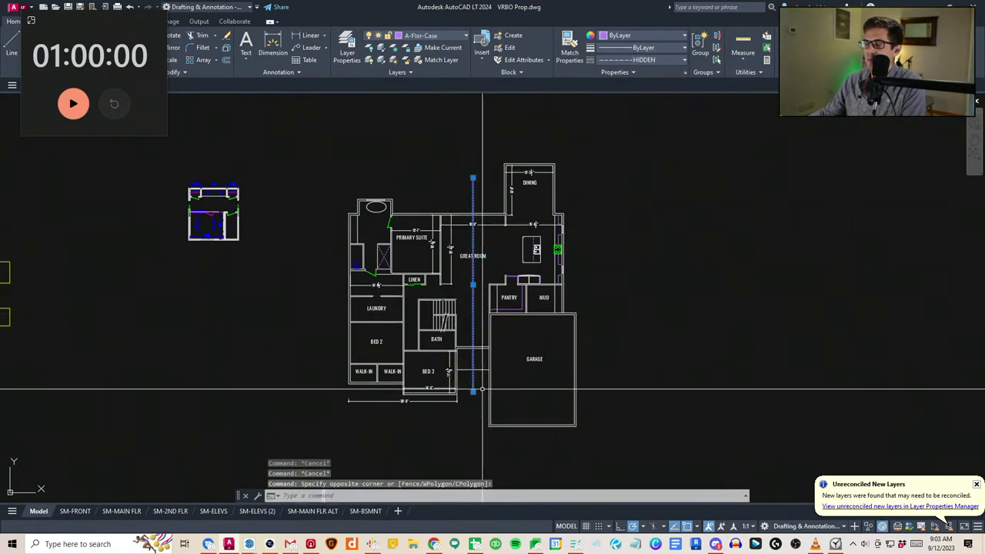
{"action": "key", "text": "Escape"}
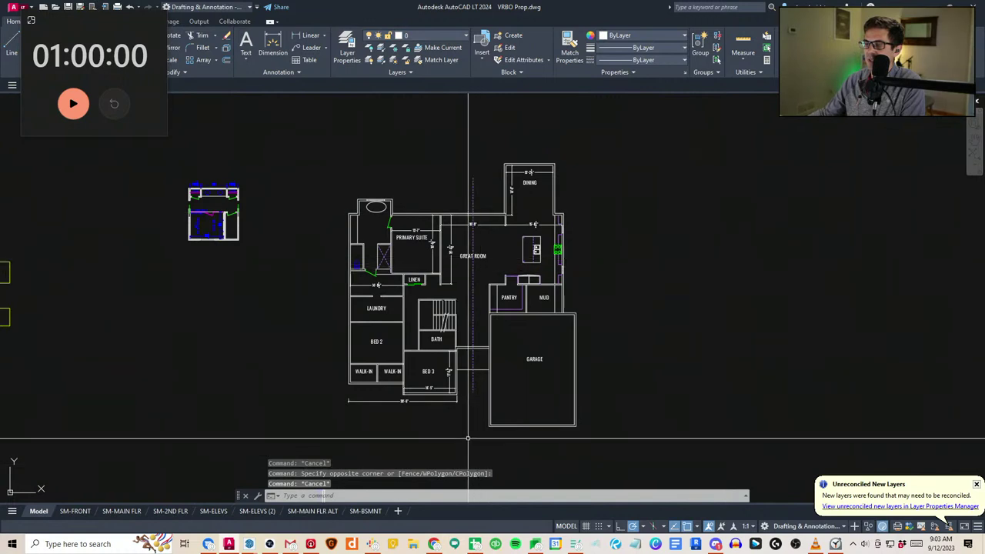
{"action": "scroll", "coordinate": [467, 410], "scroll_direction": "up", "scroll_amount": 2}
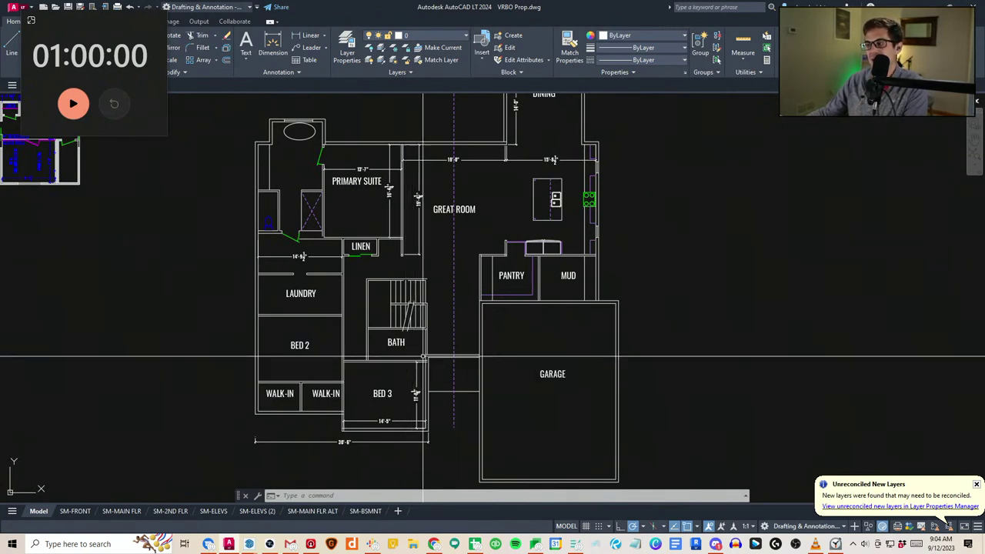
{"action": "scroll", "coordinate": [454, 356], "scroll_direction": "down", "scroll_amount": 2}
{"action": "middle_click_drag", "start_coordinate": [460, 340], "coordinate": [448, 344]}
{"action": "key", "text": "Escape"}
{"action": "key", "text": "Escape"}
{"action": "key", "text": "Escape"}
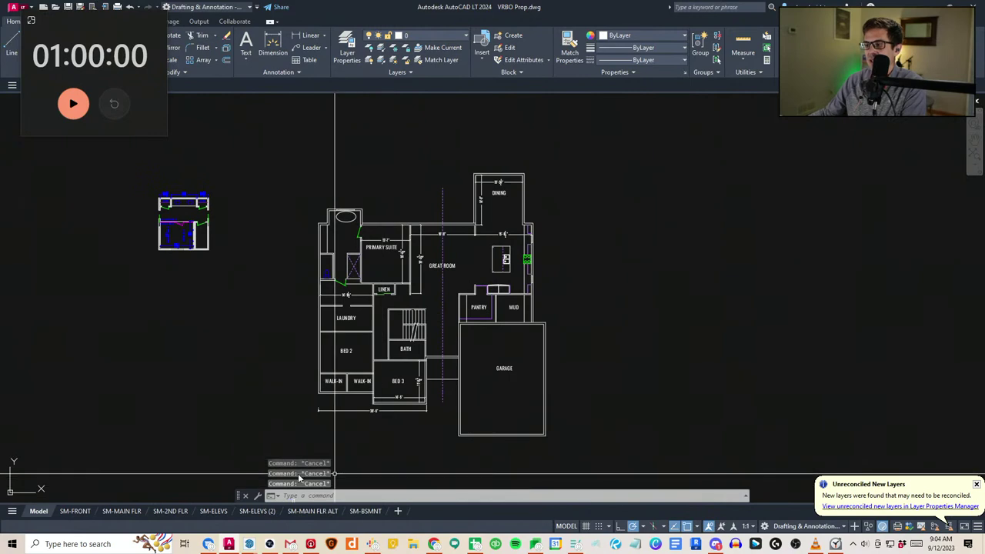
Copy the garage walls and the GARAGE label to the empty area to the right of the floor plan
{"action": "left_click", "coordinate": [448, 449]}
{"action": "left_click", "coordinate": [556, 320]}
{"action": "type", "text": "cv"}
{"action": "key", "text": "space"}
{"action": "left_click", "coordinate": [497, 398]}
{"action": "middle_click_drag", "start_coordinate": [591, 395], "coordinate": [92, 316]}
{"action": "scroll", "coordinate": [92, 315], "scroll_direction": "down", "scroll_amount": 2}
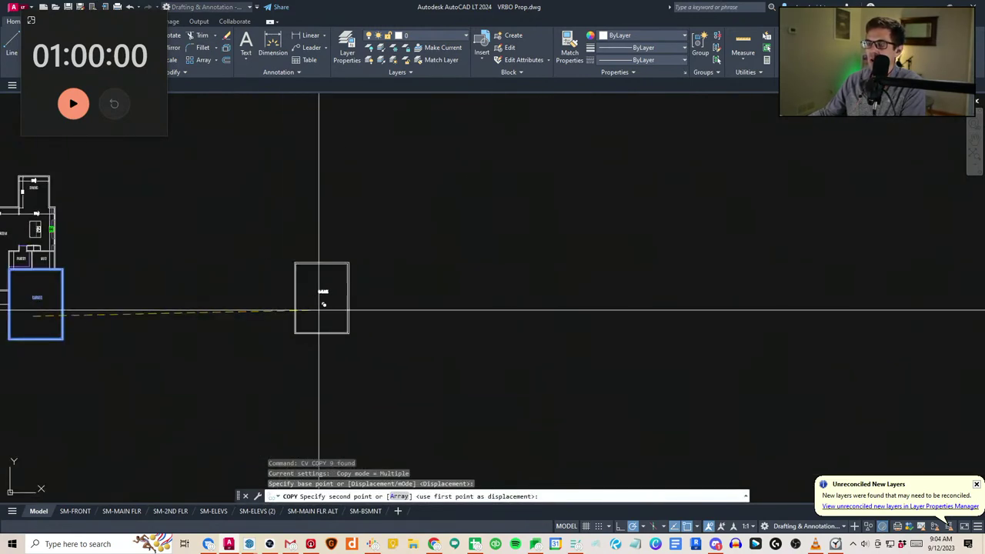
{"action": "left_click", "coordinate": [312, 316]}
{"action": "key", "text": "Escape"}
{"action": "scroll", "coordinate": [230, 302], "scroll_direction": "up", "scroll_amount": 6}
{"action": "key", "text": "Escape"}
{"action": "middle_click_drag", "start_coordinate": [360, 319], "coordinate": [382, 282]}
{"action": "key", "text": "Escape"}
Offset the copied garage's right exterior wall line 64' to the left
{"action": "type", "text": "f"}
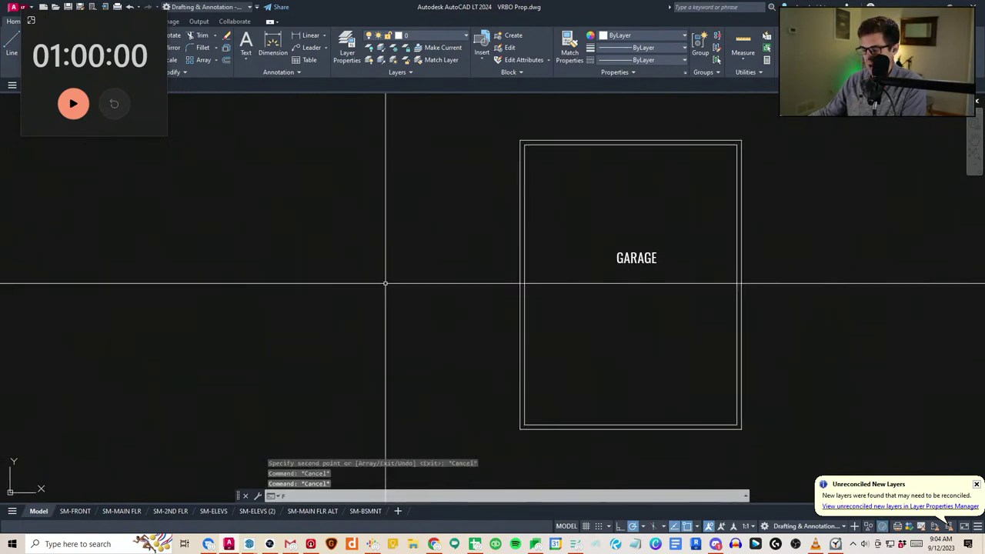
{"action": "type", "text": "ff"}
{"action": "key", "text": "Return"}
{"action": "type", "text": "64'"}
{"action": "key", "text": "Return"}
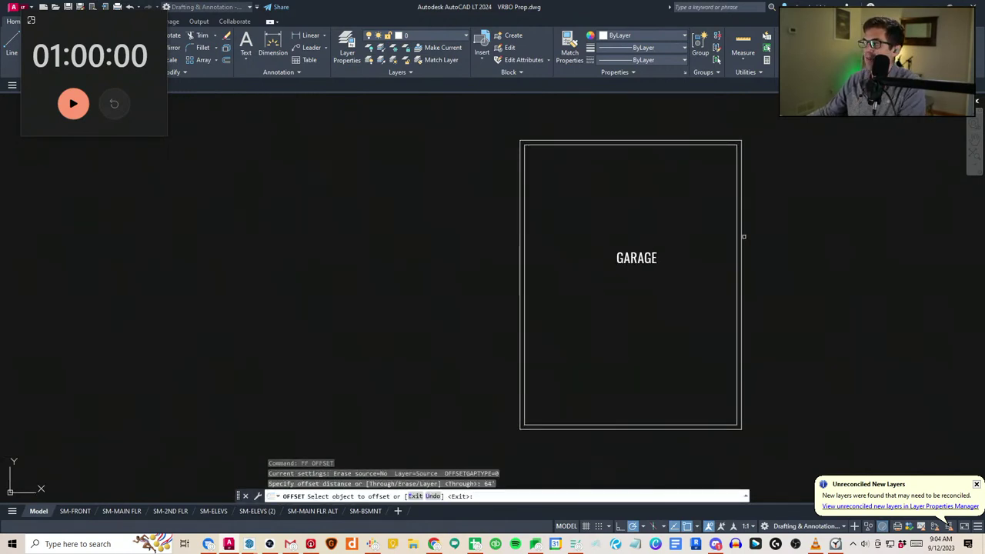
{"action": "left_click", "coordinate": [742, 236]}
{"action": "left_click", "coordinate": [558, 280]}
{"action": "key", "text": "Escape"}
{"action": "scroll", "coordinate": [492, 327], "scroll_direction": "down", "scroll_amount": 4}
{"action": "key", "text": "Escape"}
{"action": "key", "text": "Escape"}
{"action": "middle_click_drag", "start_coordinate": [426, 280], "coordinate": [398, 328]}
{"action": "key", "text": "Escape"}
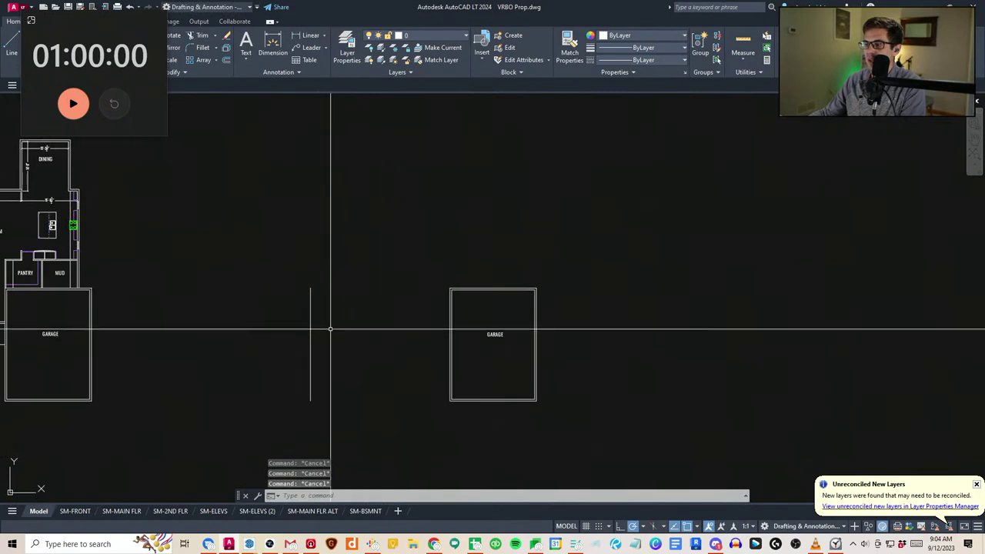
Stretch the upper end of the offset vertical line upward to lengthen it
{"action": "type", "text": "s"}
{"action": "left_click", "coordinate": [330, 314]}
{"action": "left_click", "coordinate": [268, 248]}
{"action": "key", "text": "Return"}
{"action": "left_click", "coordinate": [275, 268]}
{"action": "left_click", "coordinate": [274, 216]}
{"action": "key", "text": "Escape"}
{"action": "key", "text": "Escape"}
{"action": "key", "text": "Escape"}
Draw a horizontal line from the middle of the copied garage's left wall to the long vertical line
{"action": "middle_click_drag", "start_coordinate": [461, 384], "coordinate": [499, 336]}
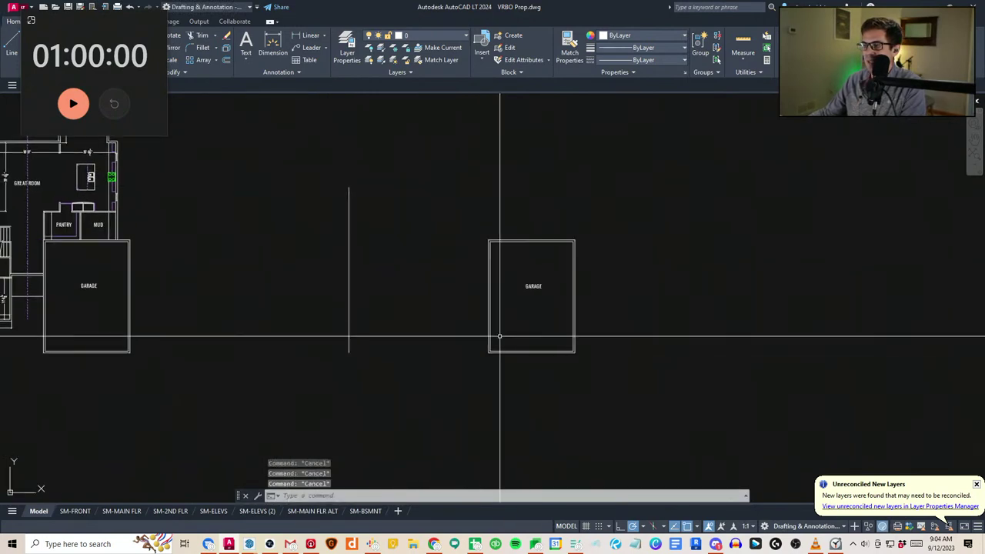
{"action": "middle_click_drag", "start_coordinate": [393, 353], "coordinate": [443, 331]}
{"action": "type", "text": "a"}
{"action": "left_click", "coordinate": [538, 276]}
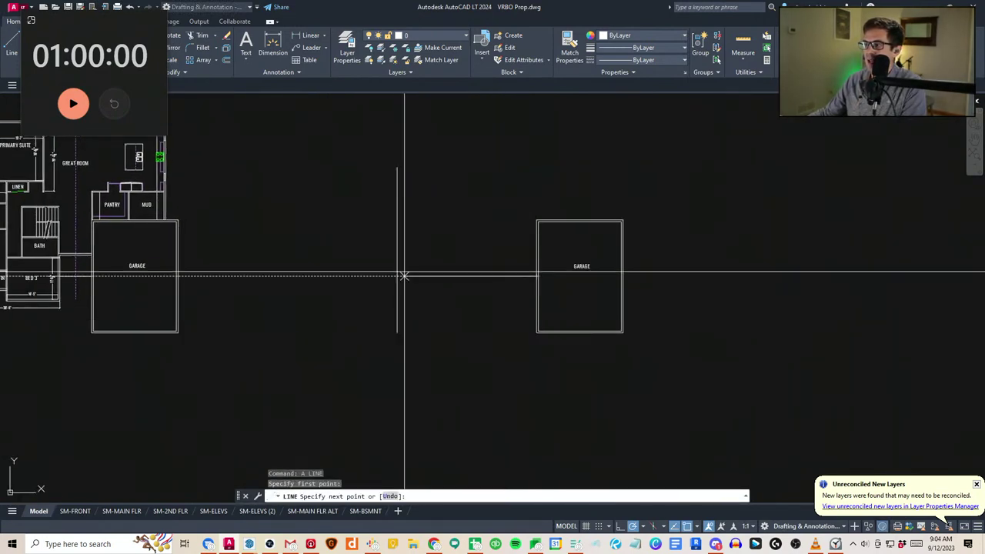
{"action": "left_click", "coordinate": [397, 276]}
{"action": "key", "text": "Escape"}
{"action": "key", "text": "Escape"}
Erase the horizontal line between the copied garage and the long vertical line
{"action": "left_click", "coordinate": [486, 301]}
{"action": "left_click", "coordinate": [465, 239]}
{"action": "key", "text": "Escape"}
{"action": "key", "text": "Escape"}
{"action": "left_click", "coordinate": [531, 302]}
{"action": "left_click", "coordinate": [492, 263]}
{"action": "type", "text": "e"}
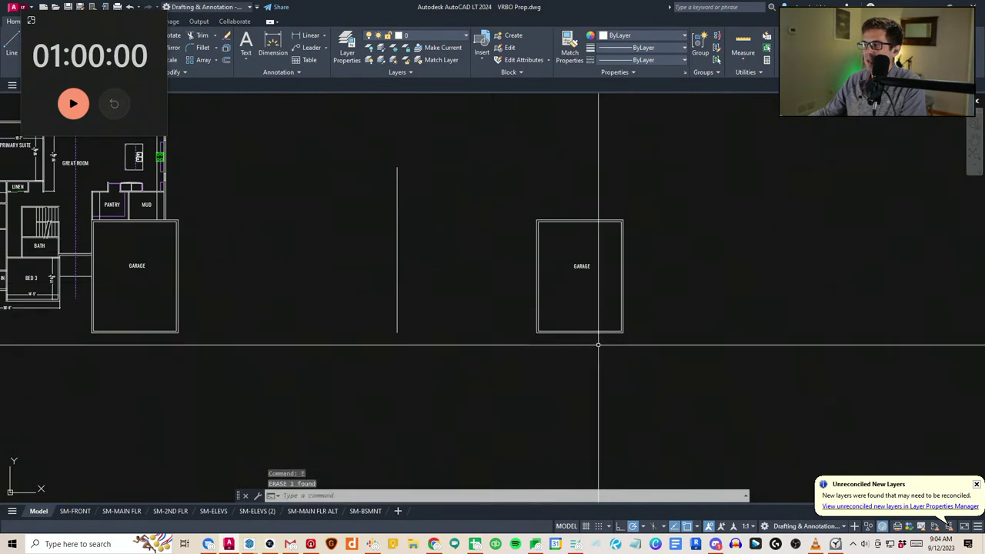
Copy the two lines of the copied garage's bottom wall 12 inches upward
{"action": "left_click", "coordinate": [598, 345]}
{"action": "left_click", "coordinate": [571, 325]}
{"action": "type", "text": "cv"}
{"action": "left_click", "coordinate": [568, 315]}
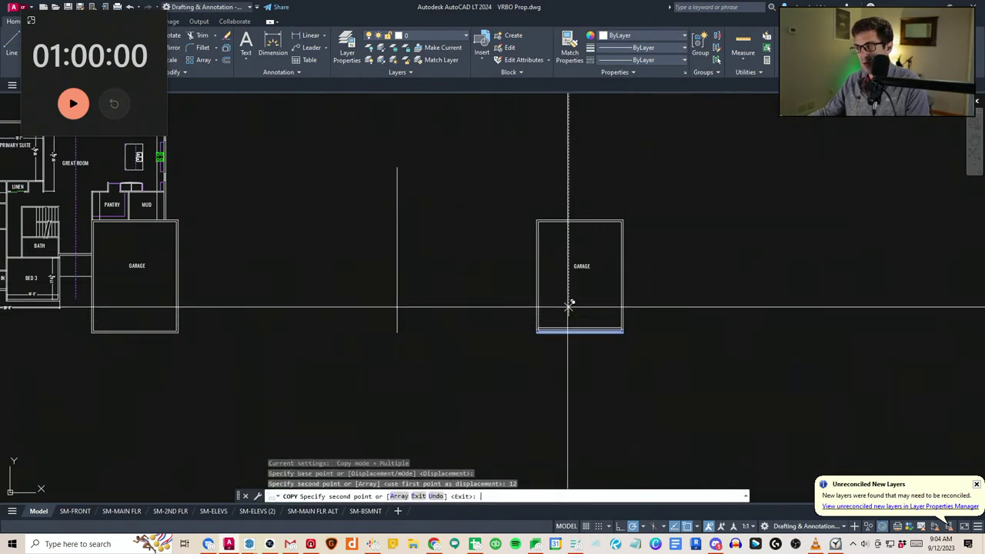
{"action": "key", "text": "Escape"}
{"action": "key", "text": "Escape"}
{"action": "scroll", "coordinate": [553, 337], "scroll_direction": "up", "scroll_amount": 8}
{"action": "key", "text": "Escape"}
Erase the wall lines copied just above the garage's bottom wall
{"action": "left_click", "coordinate": [549, 305]}
{"action": "left_click", "coordinate": [528, 269]}
{"action": "type", "text": "e"}
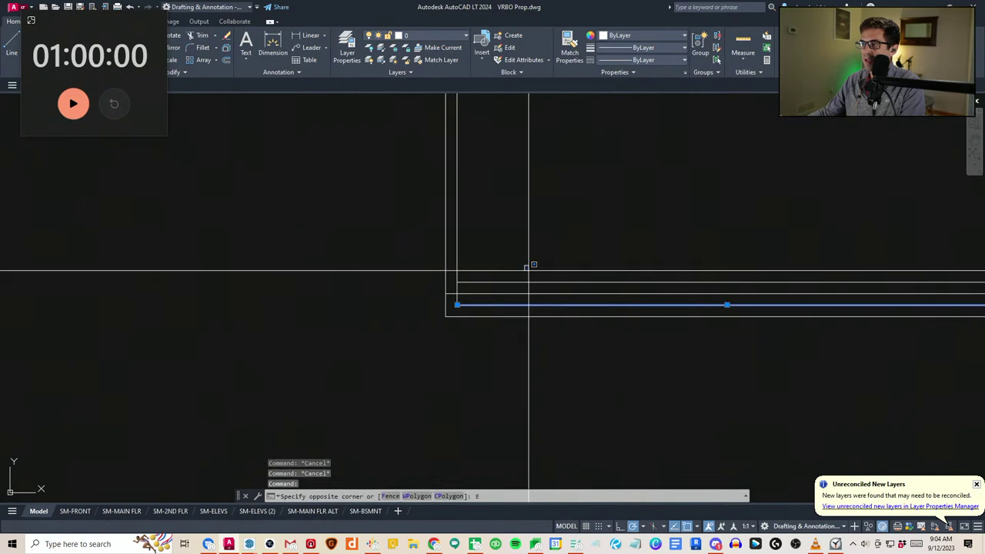
{"action": "key", "text": "Escape"}
{"action": "left_click", "coordinate": [530, 298]}
{"action": "left_click", "coordinate": [513, 266]}
{"action": "type", "text": "e"}
Copy the two lines of the copied garage's bottom wall 144 inches upward
{"action": "scroll", "coordinate": [536, 338], "scroll_direction": "down", "scroll_amount": 3}
{"action": "left_click", "coordinate": [538, 353]}
{"action": "left_click", "coordinate": [534, 293]}
{"action": "type", "text": "cv "}
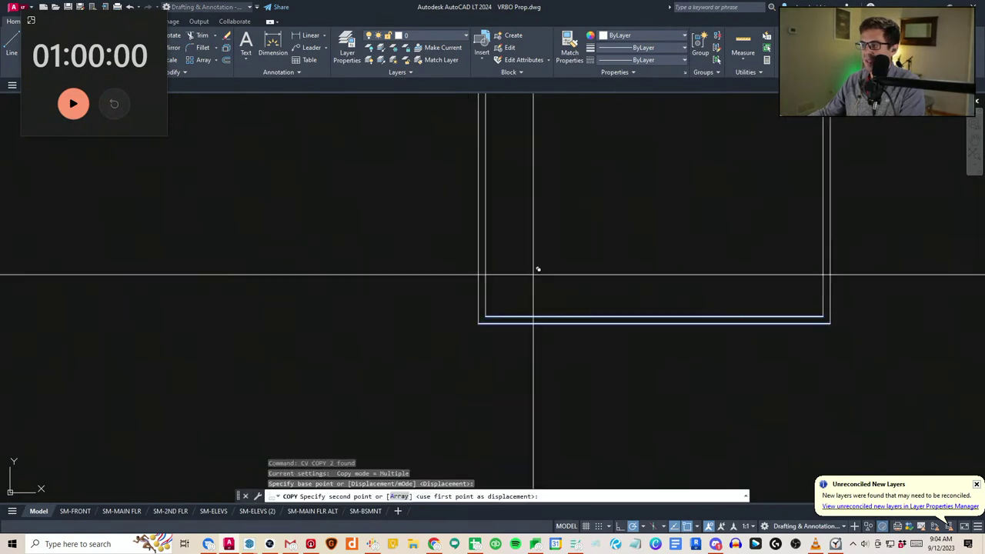
{"action": "type", "text": "144"}
{"action": "key", "text": "Return"}
{"action": "scroll", "coordinate": [544, 323], "scroll_direction": "down", "scroll_amount": 3}
{"action": "key", "text": "Escape"}
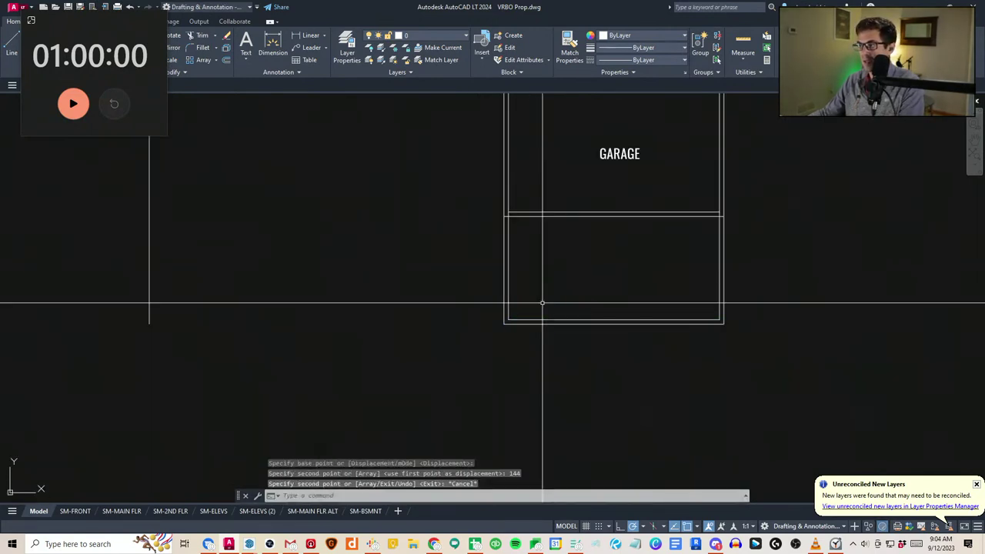
{"action": "key", "text": "Escape"}
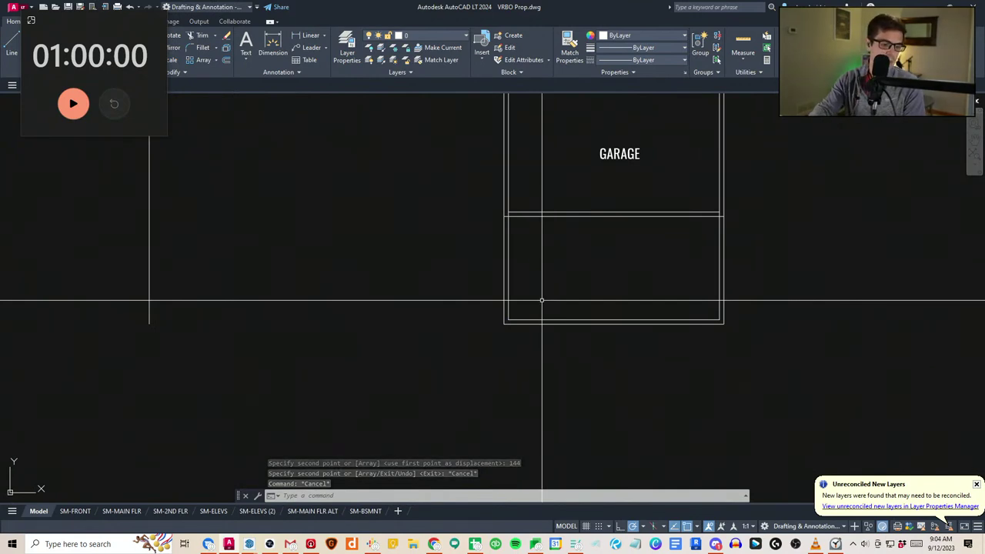
Move the two horizontal wall lines inside the garage straight left to meet the long vertical line
{"action": "scroll", "coordinate": [557, 237], "scroll_direction": "down", "scroll_amount": 2}
{"action": "middle_click_drag", "start_coordinate": [562, 272], "coordinate": [557, 382]}
{"action": "key", "text": "Escape"}
{"action": "key", "text": "Escape"}
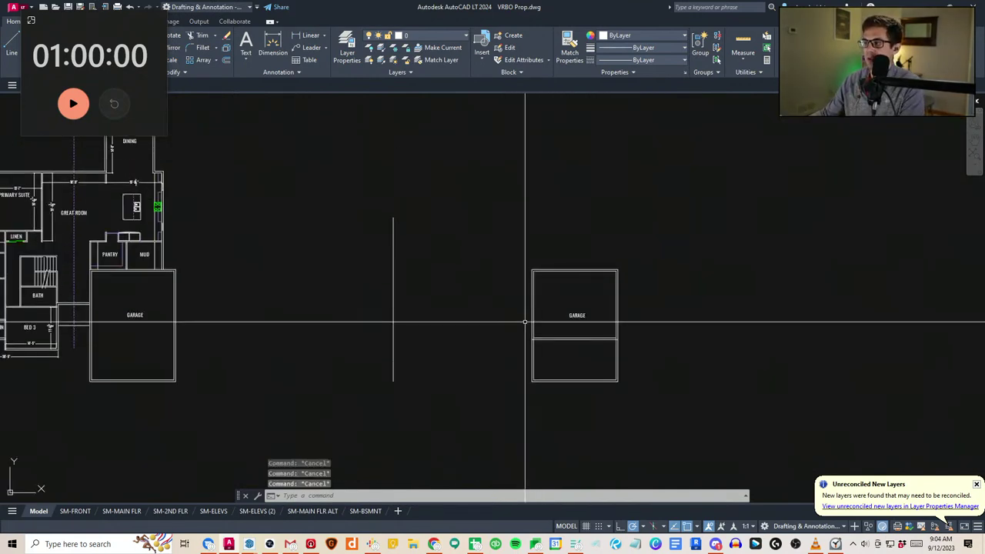
{"action": "scroll", "coordinate": [533, 334], "scroll_direction": "up", "scroll_amount": 2}
{"action": "left_click", "coordinate": [557, 365]}
{"action": "left_click", "coordinate": [543, 317]}
{"action": "type", "text": "v"}
{"action": "key", "text": "Return"}
{"action": "left_click", "coordinate": [530, 346]}
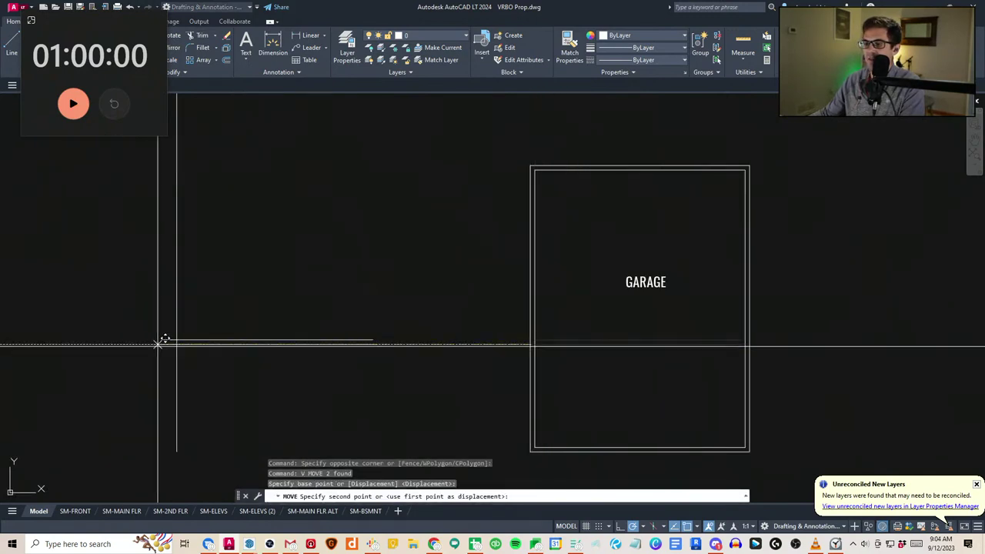
{"action": "left_click", "coordinate": [176, 344]}
{"action": "key", "text": "Escape"}
{"action": "key", "text": "Escape"}
Extend the two moved horizontal wall lines to the garage's left wall
{"action": "scroll", "coordinate": [485, 369], "scroll_direction": "down", "scroll_amount": 2}
{"action": "type", "text": "ex"}
{"action": "key", "text": "Return"}
{"action": "left_click", "coordinate": [549, 377]}
{"action": "left_click", "coordinate": [483, 345]}
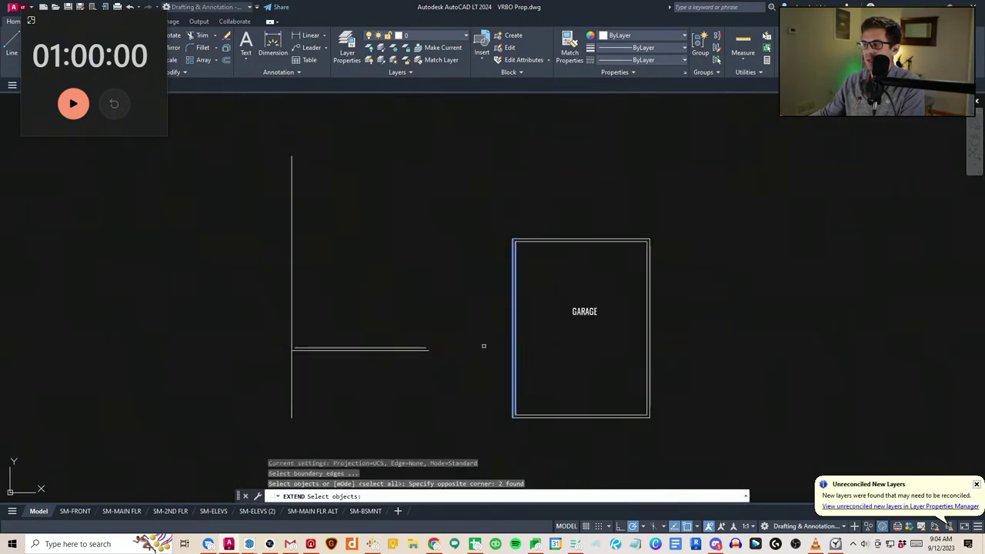
{"action": "left_click", "coordinate": [417, 340]}
{"action": "key", "text": "Escape"}
{"action": "key", "text": "Escape"}
Offset the long vertical line 144 inches to the right and the garage's left wall line 144 inches to the left
{"action": "middle_click_drag", "start_coordinate": [422, 356], "coordinate": [435, 346]}
{"action": "scroll", "coordinate": [438, 343], "scroll_direction": "down", "scroll_amount": 2}
{"action": "middle_click_drag", "start_coordinate": [444, 332], "coordinate": [453, 326]}
{"action": "scroll", "coordinate": [429, 345], "scroll_direction": "up", "scroll_amount": 2}
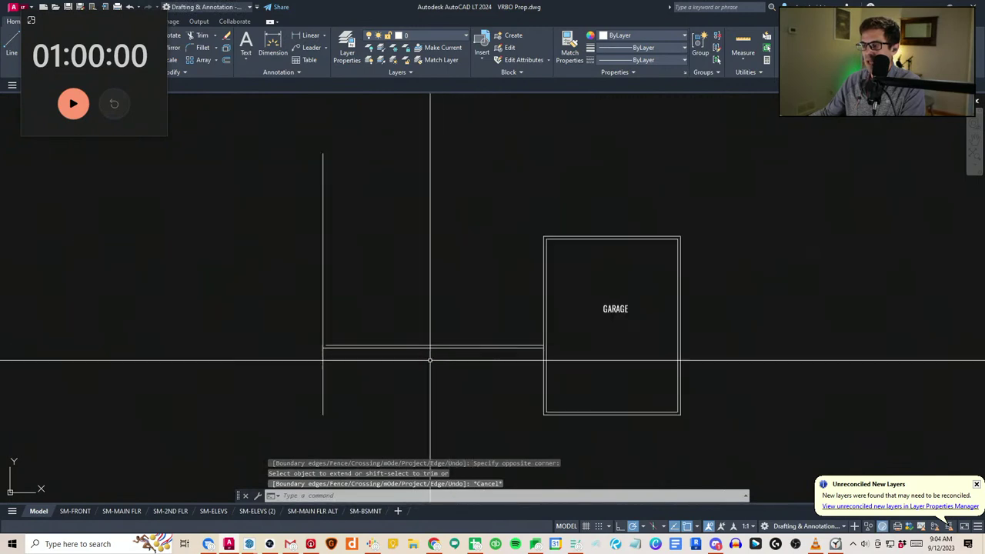
{"action": "scroll", "coordinate": [420, 343], "scroll_direction": "down", "scroll_amount": 2}
{"action": "scroll", "coordinate": [421, 359], "scroll_direction": "up", "scroll_amount": 2}
{"action": "key", "text": "Escape"}
{"action": "key", "text": "Escape"}
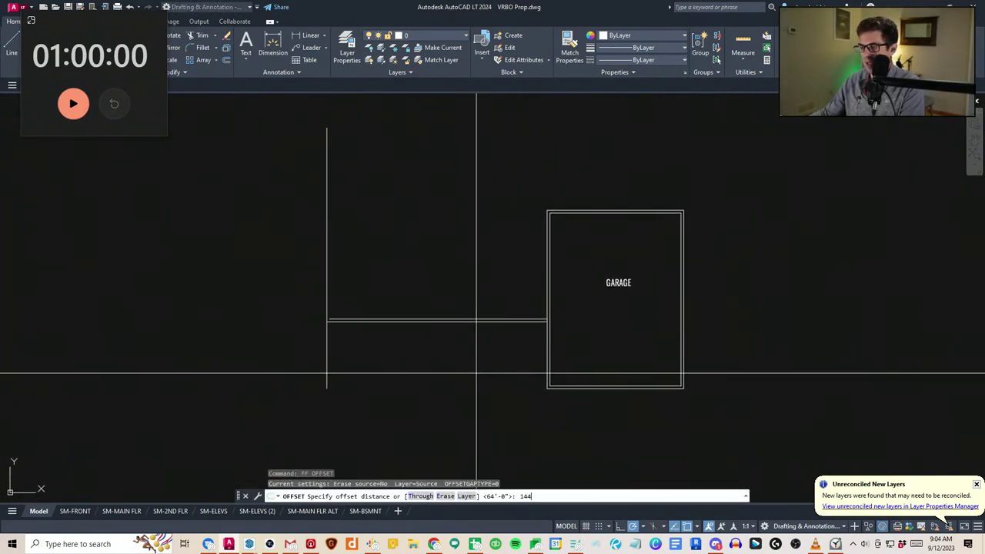
{"action": "left_click", "coordinate": [327, 275]}
{"action": "left_click", "coordinate": [570, 283]}
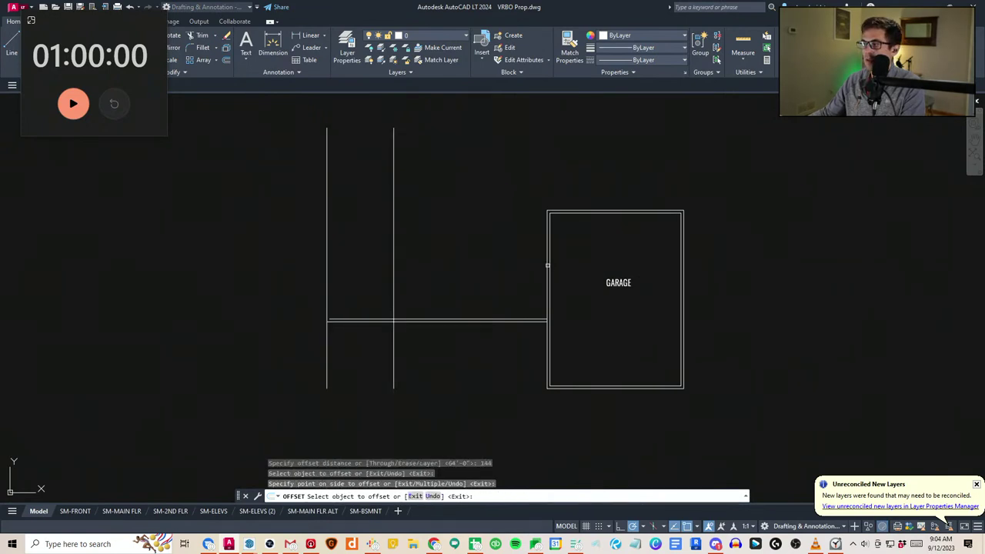
{"action": "key", "text": "Escape"}
{"action": "key", "text": "Escape"}
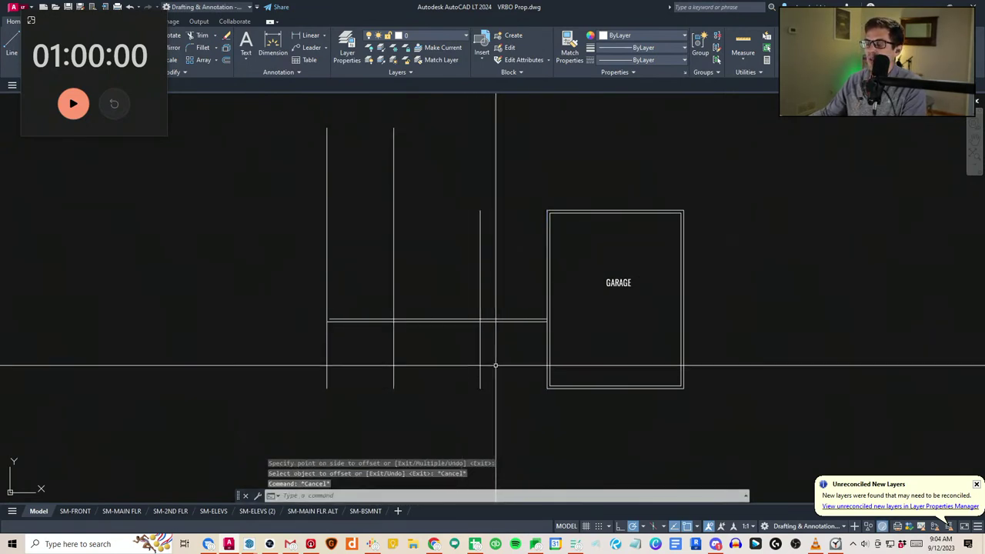
Draw the inner wall line vertically upward from the left end of the upper horizontal wall line
{"action": "left_click", "coordinate": [495, 366]}
{"action": "key", "text": "Escape"}
{"action": "key", "text": "l"}
{"action": "key", "text": "Return"}
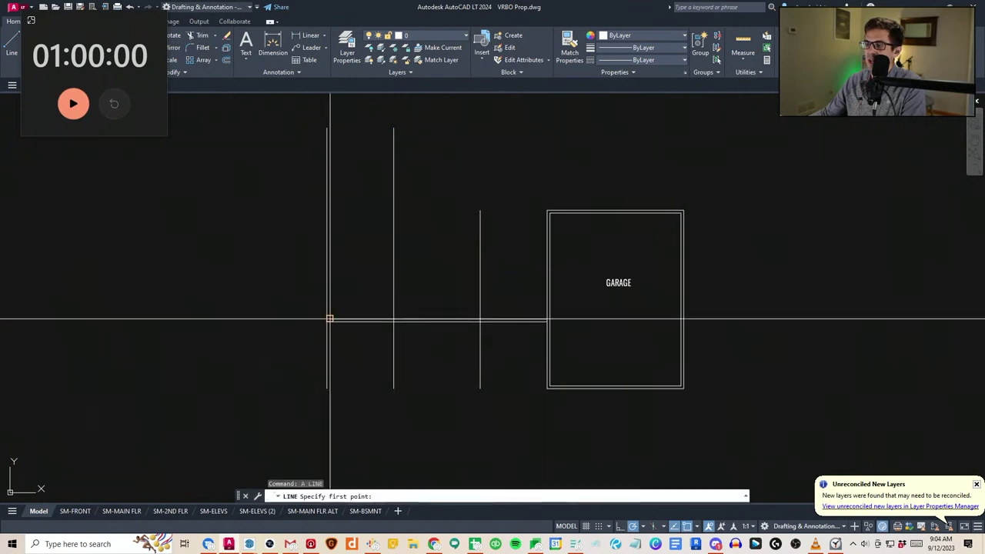
{"action": "left_click", "coordinate": [328, 320]}
{"action": "left_click", "coordinate": [329, 173]}
{"action": "key", "text": "Escape"}
{"action": "key", "text": "Escape"}
Move the vertical line nearest the long left wall a short distance straight to the right
{"action": "left_click", "coordinate": [430, 263]}
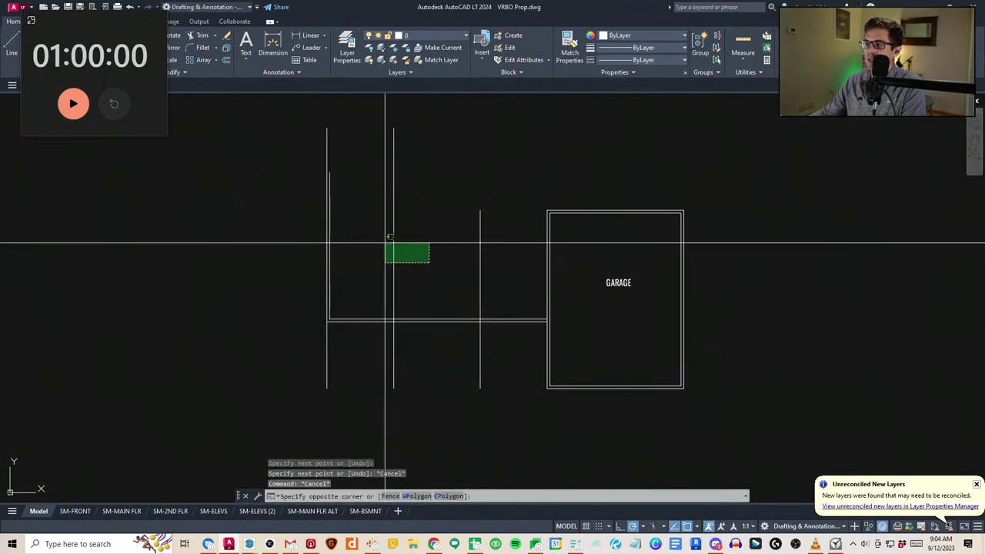
{"action": "left_click", "coordinate": [385, 242]}
{"action": "key", "text": "v"}
{"action": "key", "text": "space"}
{"action": "left_click", "coordinate": [426, 240]}
{"action": "key", "text": "space"}
{"action": "key", "text": "Escape"}
{"action": "key", "text": "Escape"}
Move the vertical line nearest the garage 12 inches to the left
{"action": "left_click", "coordinate": [490, 282]}
{"action": "left_click", "coordinate": [451, 275]}
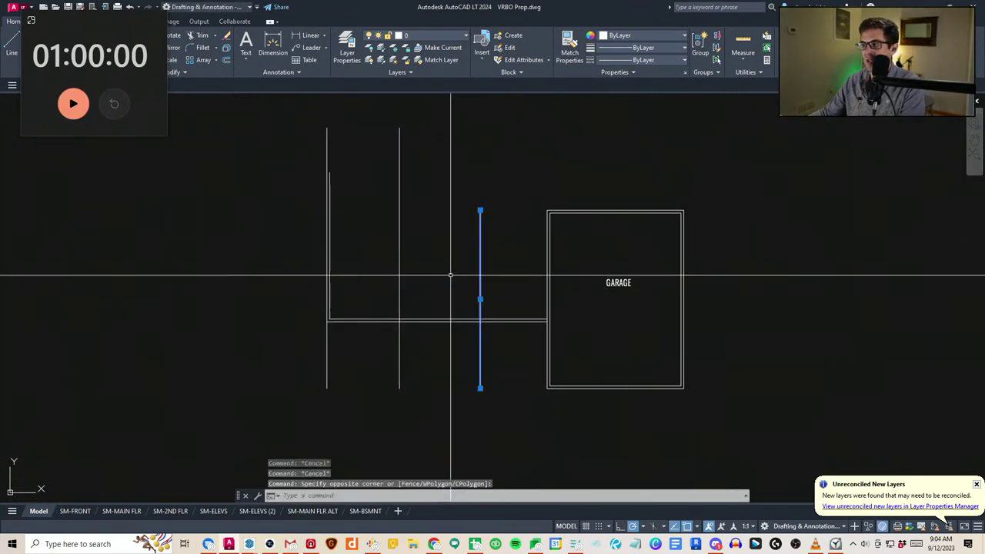
{"action": "key", "text": "v"}
{"action": "key", "text": "space"}
{"action": "left_click", "coordinate": [465, 262]}
{"action": "type", "text": "12"}
{"action": "key", "text": "space"}
{"action": "key", "text": "Escape"}
{"action": "left_click", "coordinate": [298, 351]}
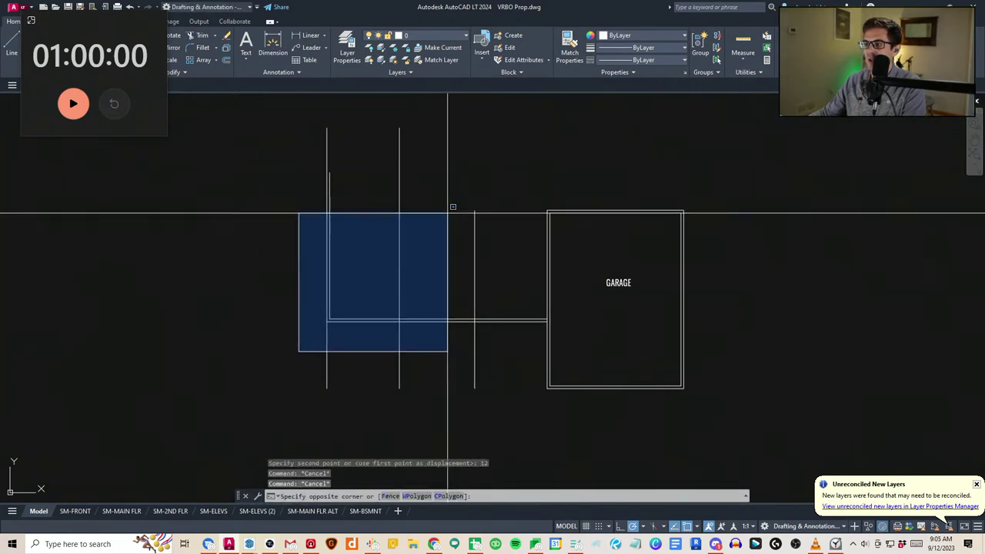
{"action": "key", "text": "Escape"}
{"action": "key", "text": "Escape"}
{"action": "left_click", "coordinate": [459, 329]}
{"action": "key", "text": "Escape"}
{"action": "key", "text": "Escape"}
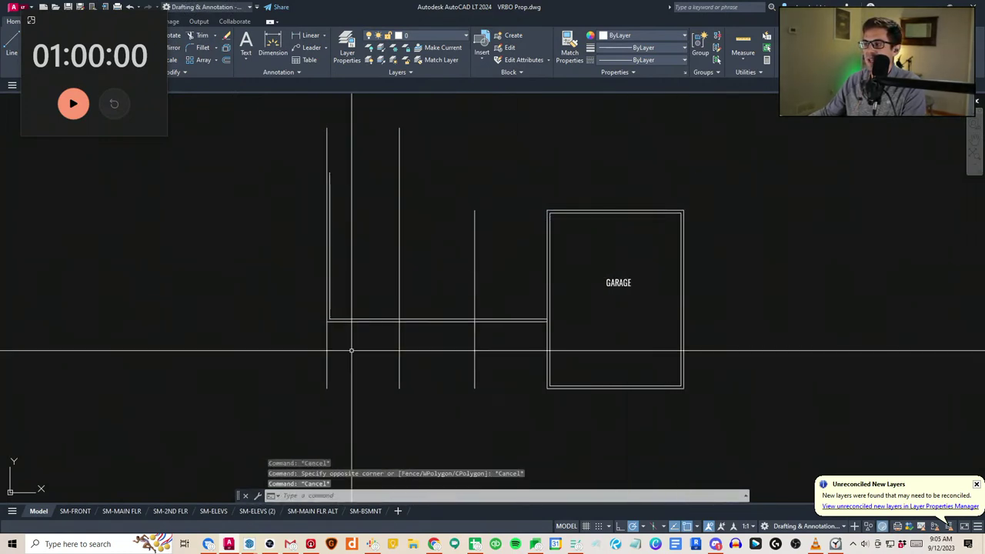
{"action": "left_click", "coordinate": [375, 338]}
{"action": "key", "text": "Escape"}
Stretch the upper ends of the inner and outer left wall lines straight upward
{"action": "mouse_move", "coordinate": [497, 259]}
{"action": "middle_mouse_down"}
{"action": "mouse_move", "coordinate": [462, 351]}
{"action": "mouse_move", "coordinate": [466, 336]}
{"action": "middle_mouse_up"}
{"action": "scroll", "coordinate": [470, 300], "scroll_direction": "down", "scroll_amount": 2}
{"action": "middle_click_drag", "start_coordinate": [467, 281], "coordinate": [467, 292]}
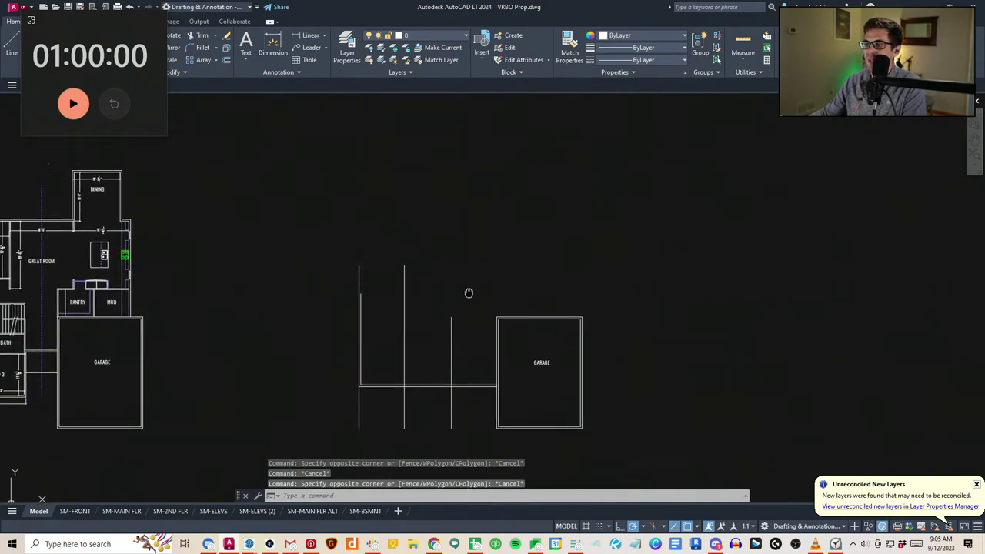
{"action": "key", "text": "Escape"}
{"action": "type", "text": "st"}
{"action": "key", "text": "Return"}
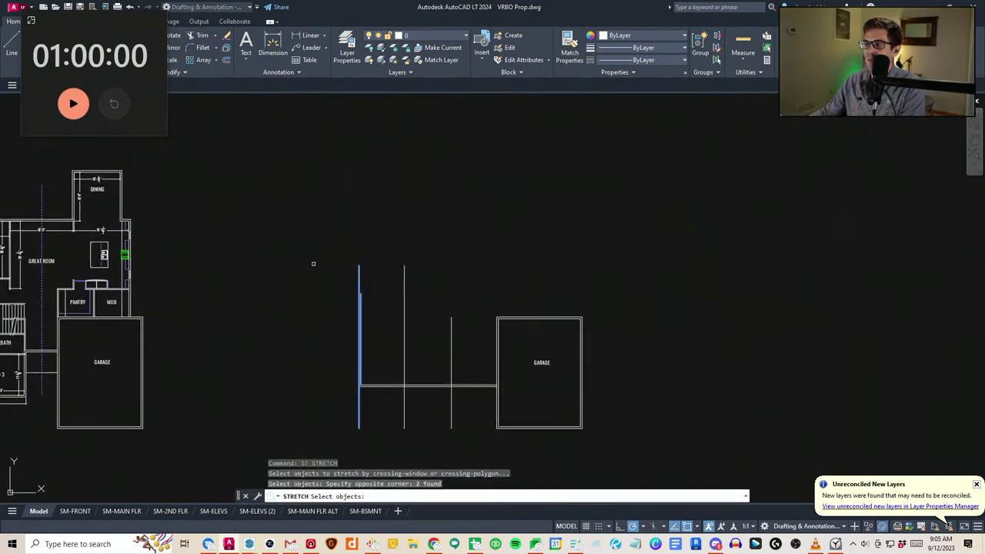
{"action": "key", "text": "Return"}
{"action": "left_click", "coordinate": [312, 264]}
{"action": "left_click", "coordinate": [312, 225]}
{"action": "key", "text": "Escape"}
Move the left partition line straight down until its upper end is level with the garage's upper wall
{"action": "left_click", "coordinate": [388, 260]}
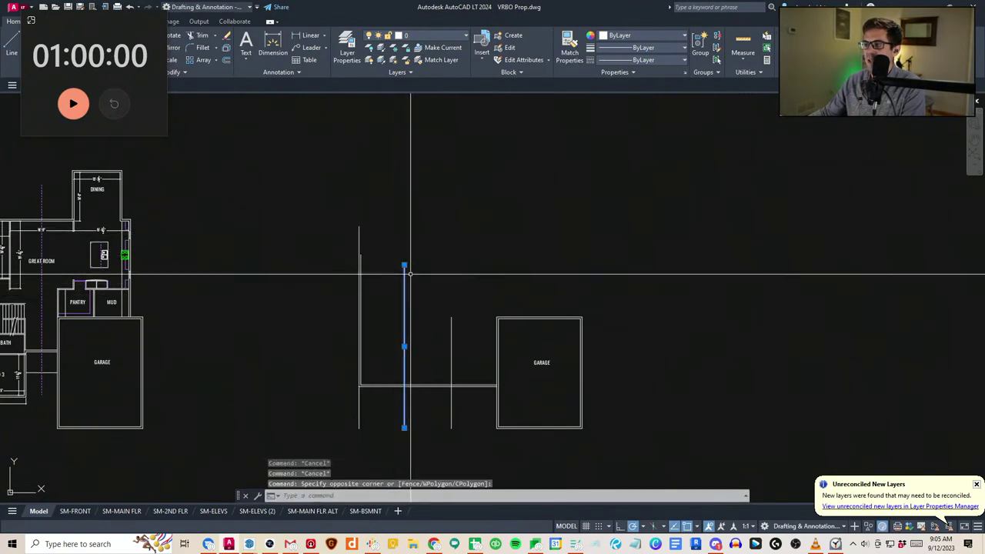
{"action": "key", "text": "Escape"}
{"action": "left_click", "coordinate": [423, 291]}
{"action": "left_click", "coordinate": [393, 268]}
{"action": "type", "text": "m"}
{"action": "left_click", "coordinate": [403, 265]}
{"action": "left_click", "coordinate": [405, 317]}
{"action": "key", "text": "Escape"}
Offset the inner left wall line 18' to the right
{"action": "type", "text": "l"}
{"action": "key", "text": "Return"}
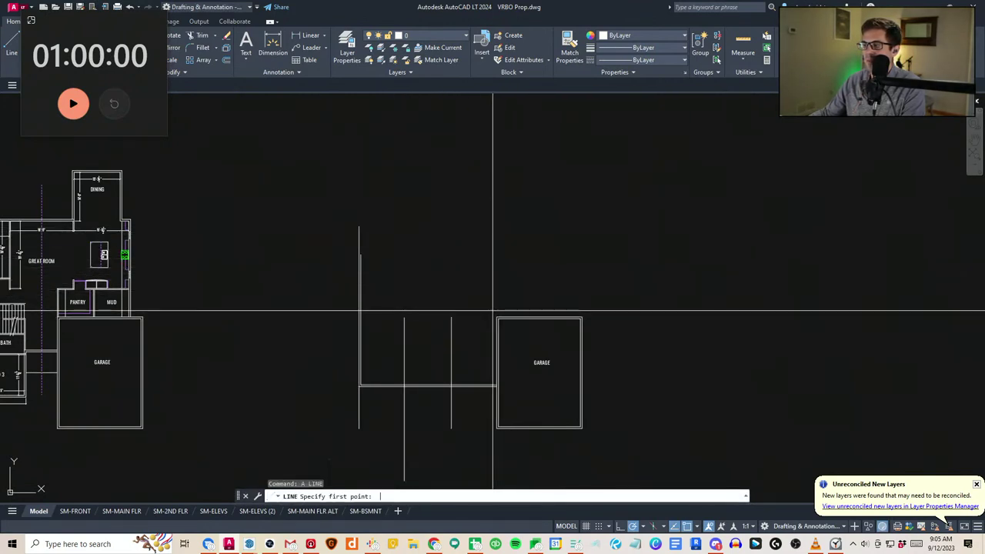
{"action": "key", "text": "Escape"}
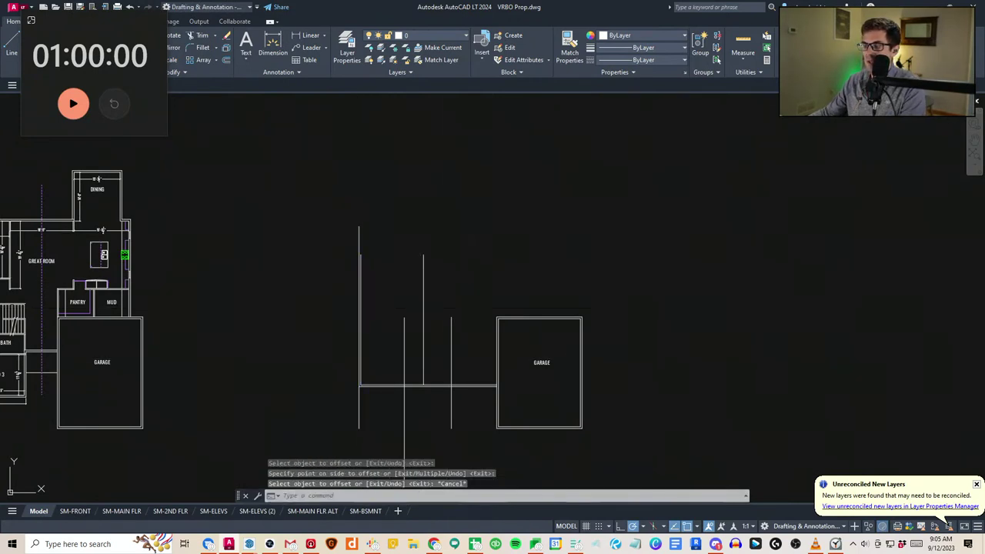
{"action": "key", "text": "Escape"}
{"action": "scroll", "coordinate": [439, 306], "scroll_direction": "up", "scroll_amount": 2}
{"action": "left_click", "coordinate": [440, 297]}
{"action": "left_click", "coordinate": [384, 270]}
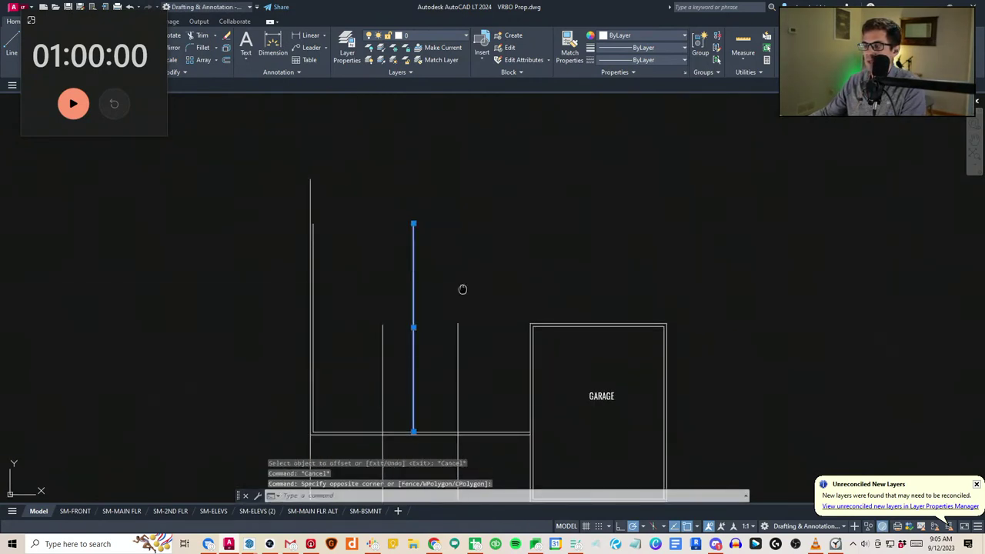
{"action": "key", "text": "Escape"}
{"action": "key", "text": "Escape"}
{"action": "scroll", "coordinate": [453, 302], "scroll_direction": "down", "scroll_amount": 2}
{"action": "scroll", "coordinate": [452, 304], "scroll_direction": "up", "scroll_amount": 2}
{"action": "middle_click_drag", "start_coordinate": [456, 314], "coordinate": [452, 299]}
{"action": "middle_click_drag", "start_coordinate": [448, 402], "coordinate": [403, 398]}
{"action": "scroll", "coordinate": [446, 332], "scroll_direction": "down", "scroll_amount": 2}
{"action": "scroll", "coordinate": [446, 363], "scroll_direction": "up", "scroll_amount": 2}
{"action": "middle_click_drag", "start_coordinate": [399, 324], "coordinate": [399, 360]}
{"action": "type", "text": "di"}
{"action": "key", "text": "Escape"}
Move the 18' offset line 12 inches to the left
{"action": "left_click", "coordinate": [382, 327]}
{"action": "left_click", "coordinate": [339, 298]}
{"action": "type", "text": "m"}
{"action": "left_click", "coordinate": [396, 229]}
{"action": "type", "text": "12 o"}
{"action": "key", "text": "Escape"}
{"action": "key", "text": "Escape"}
Offset the moved vertical line 13' to the right, and offset the resulting line another 13' to the right
{"action": "middle_click_drag", "start_coordinate": [407, 308], "coordinate": [419, 324]}
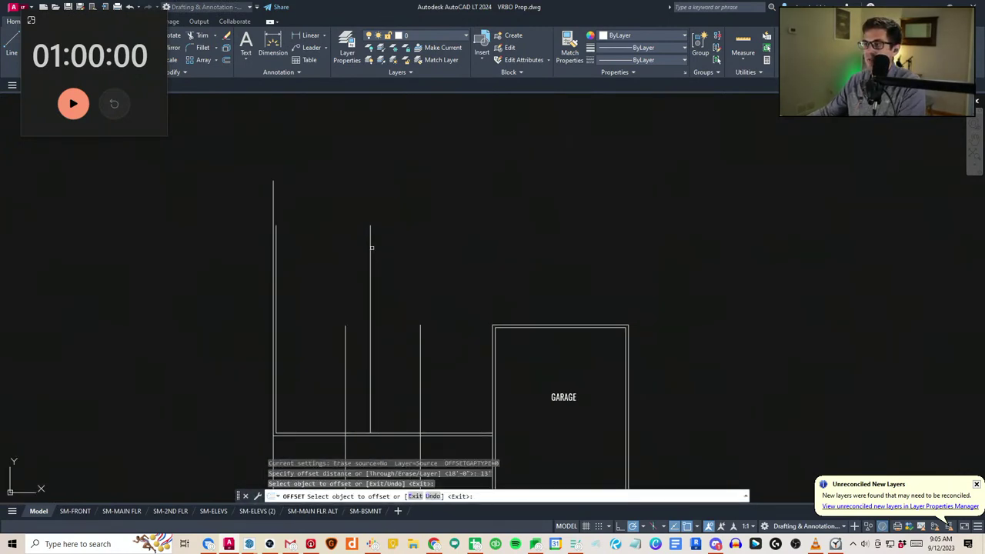
{"action": "left_click", "coordinate": [449, 296]}
{"action": "key", "text": "Escape"}
{"action": "key", "text": "Escape"}
{"action": "middle_click_drag", "start_coordinate": [475, 329], "coordinate": [468, 311]}
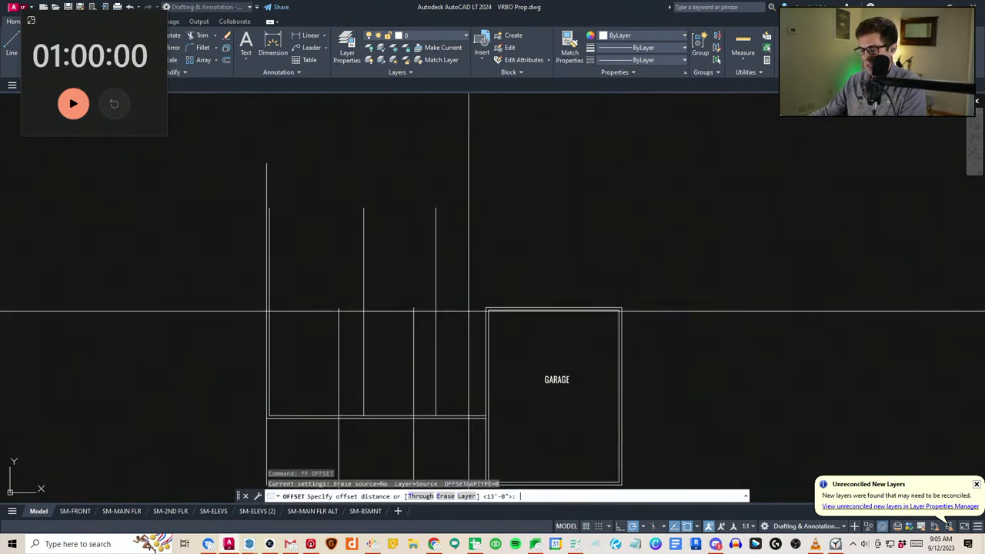
{"action": "left_click", "coordinate": [437, 247]}
{"action": "left_click", "coordinate": [483, 244]}
{"action": "key", "text": "Escape"}
{"action": "middle_click_drag", "start_coordinate": [492, 258], "coordinate": [489, 264]}
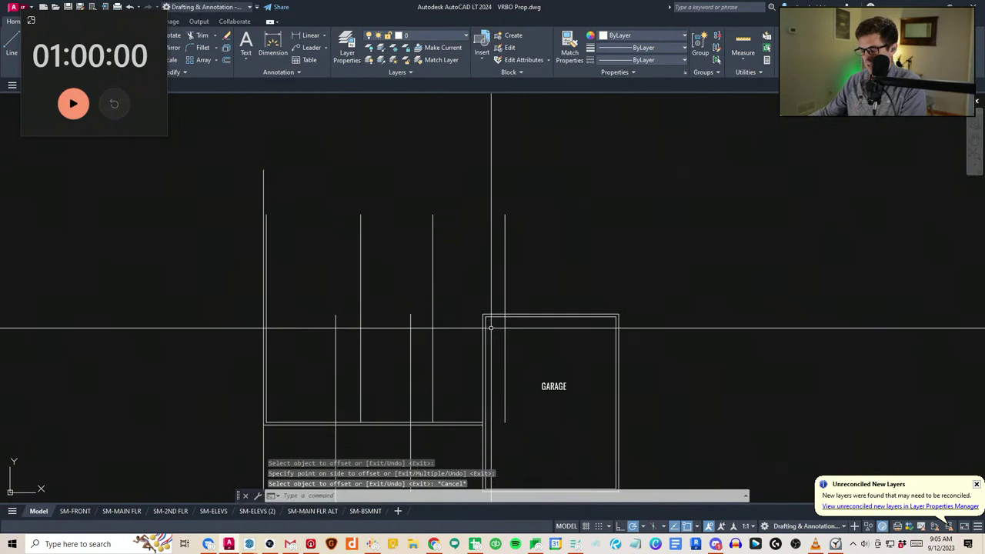
{"action": "type", "text": "ff"}
{"action": "key", "text": "space"}
{"action": "type", "text": "17"}
{"action": "key", "text": "Return"}
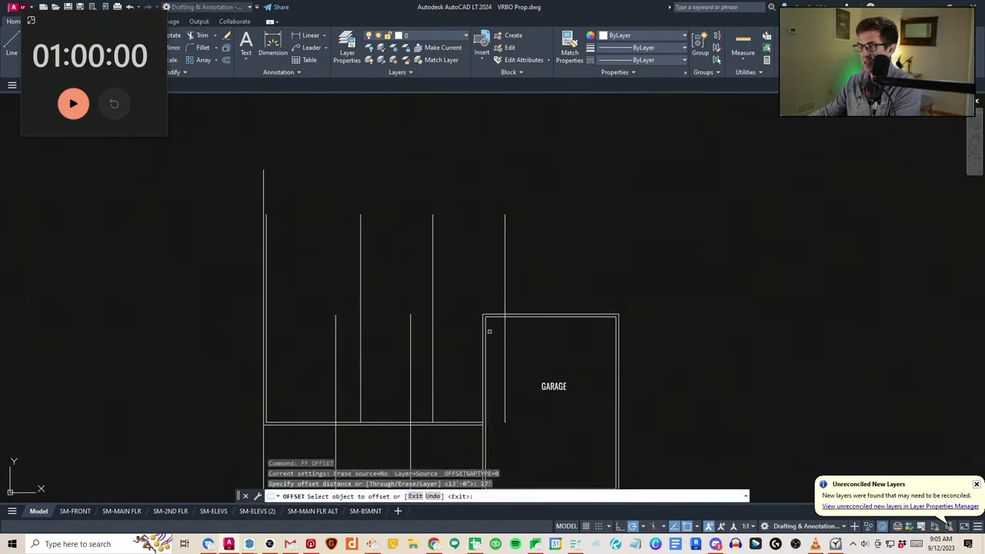
{"action": "key", "text": "Escape"}
{"action": "key", "text": "Escape"}
Offset the garage's upper wall line 18' upward
{"action": "type", "text": "ff"}
{"action": "key", "text": "space"}
{"action": "type", "text": "18'"}
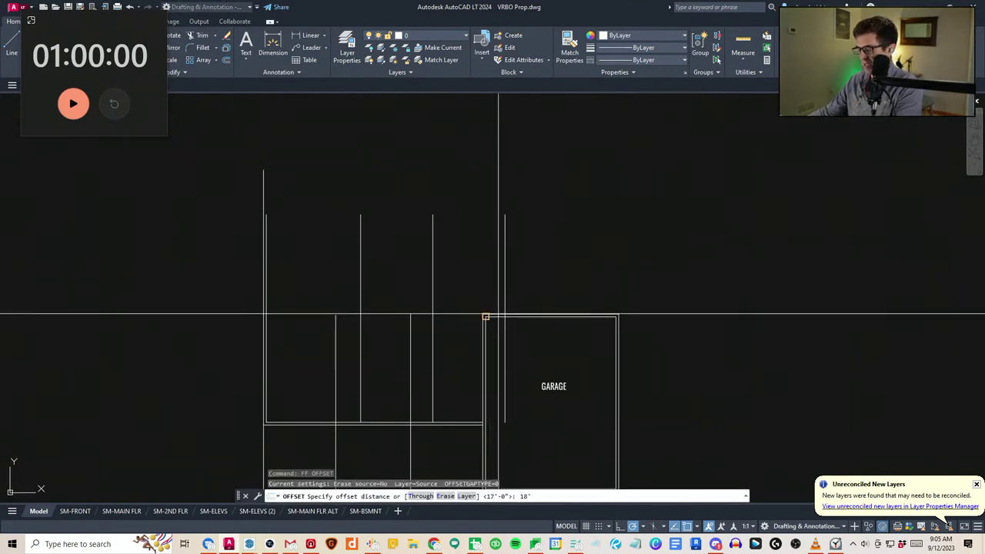
{"action": "key", "text": "Return"}
{"action": "left_click", "coordinate": [491, 314]}
{"action": "left_click", "coordinate": [480, 223]}
{"action": "key", "text": "Escape"}
{"action": "key", "text": "Escape"}
{"action": "type", "text": "ff"}
{"action": "key", "text": "space"}
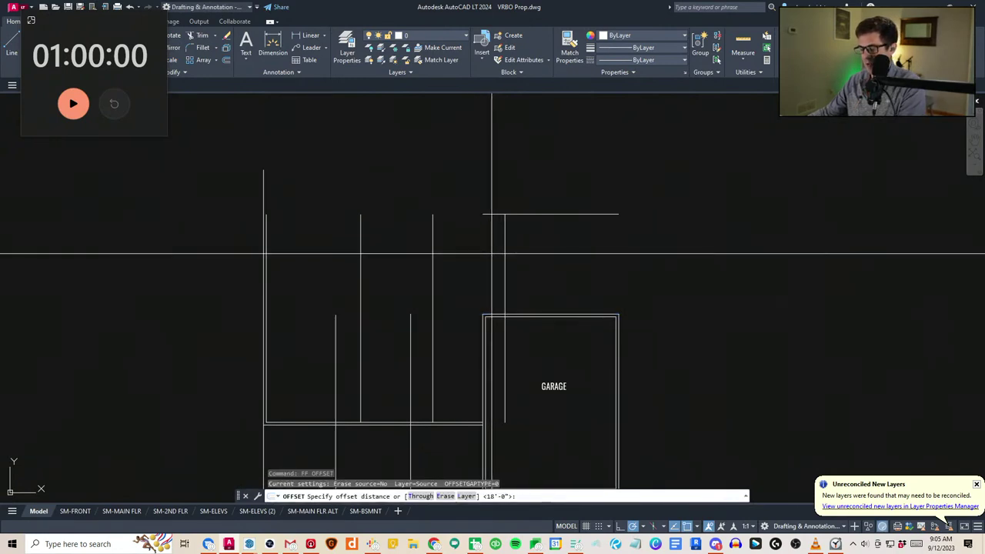
{"action": "key", "text": "Escape"}
{"action": "key", "text": "Escape"}
Offset the horizontal line above the garage 6 inches downward to form a wall pair
{"action": "type", "text": "ff"}
{"action": "key", "text": "space"}
{"action": "type", "text": "6"}
{"action": "key", "text": "Return"}
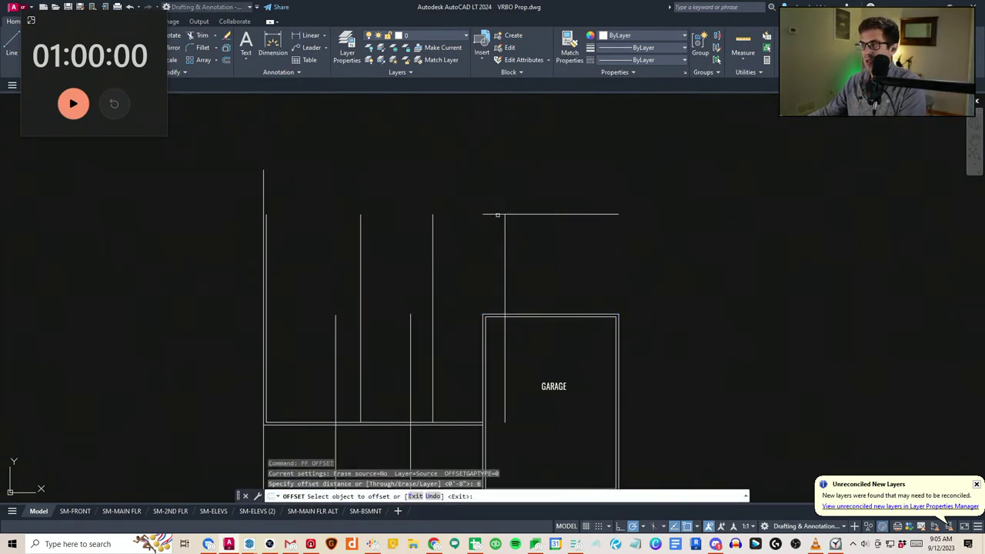
{"action": "left_click", "coordinate": [497, 214]}
{"action": "left_click", "coordinate": [490, 282]}
{"action": "key", "text": "Escape"}
{"action": "key", "text": "Escape"}
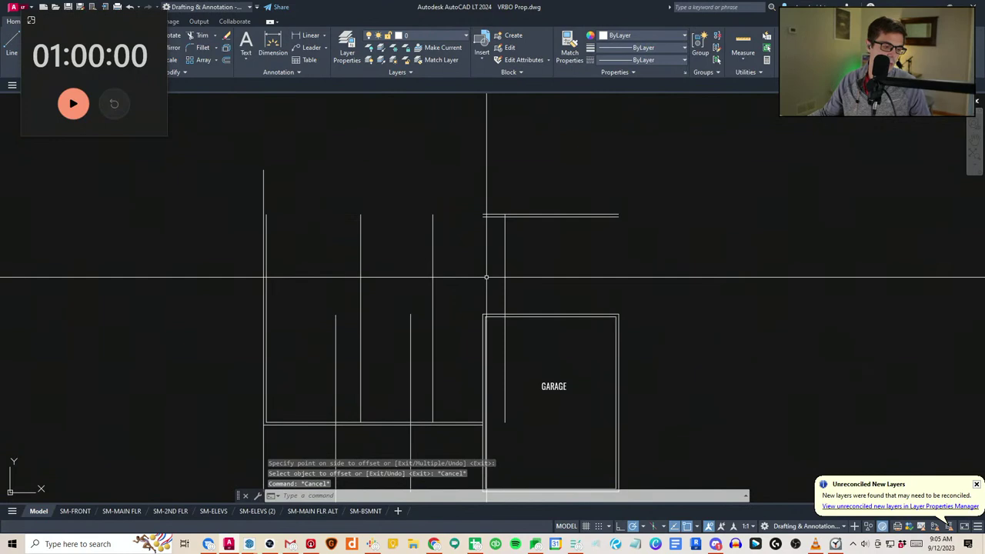
Fillet the lower line of the upper horizontal pair with the inner left wall line at zero radius
{"action": "middle_click_drag", "start_coordinate": [482, 270], "coordinate": [489, 260]}
{"action": "key", "text": "Escape"}
{"action": "key", "text": "Escape"}
{"action": "type", "text": "f"}
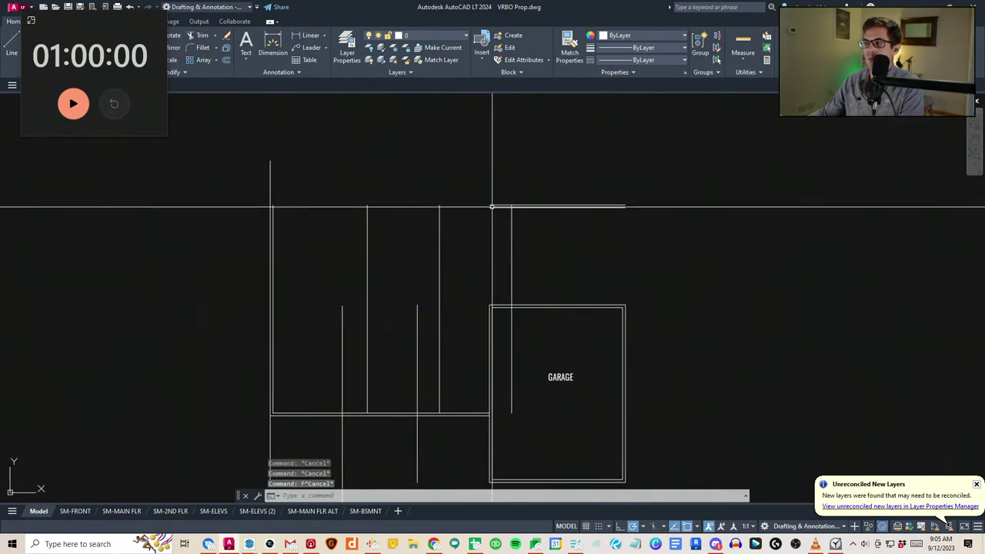
{"action": "type", "text": "f"}
{"action": "key", "text": "space"}
{"action": "left_click", "coordinate": [494, 206]}
{"action": "left_click", "coordinate": [273, 227]}
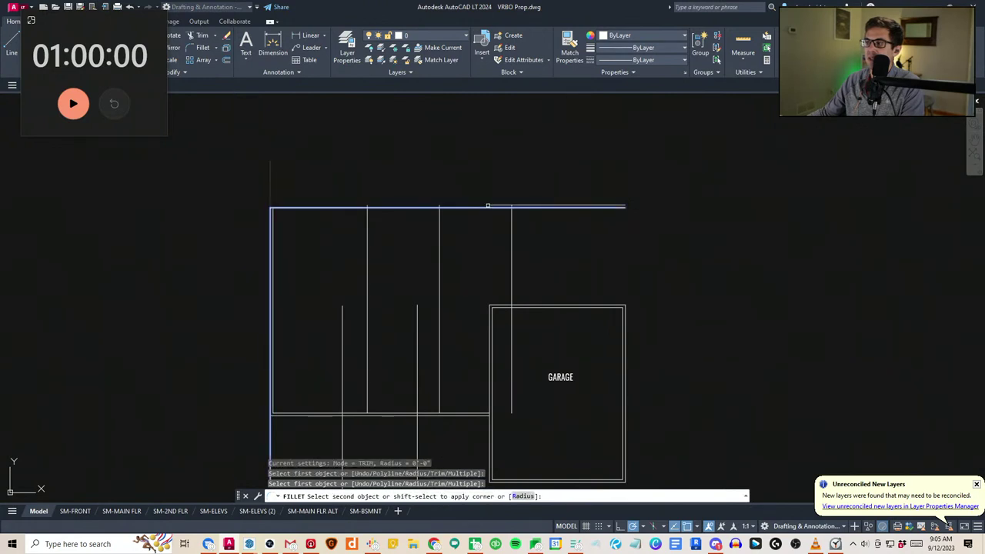
{"action": "key", "text": "Escape"}
Fillet the outer line of the upper horizontal pair with the outer left wall line to close the outside corner
{"action": "middle_click_drag", "start_coordinate": [462, 214], "coordinate": [477, 213]}
{"action": "type", "text": "f"}
{"action": "key", "text": "space"}
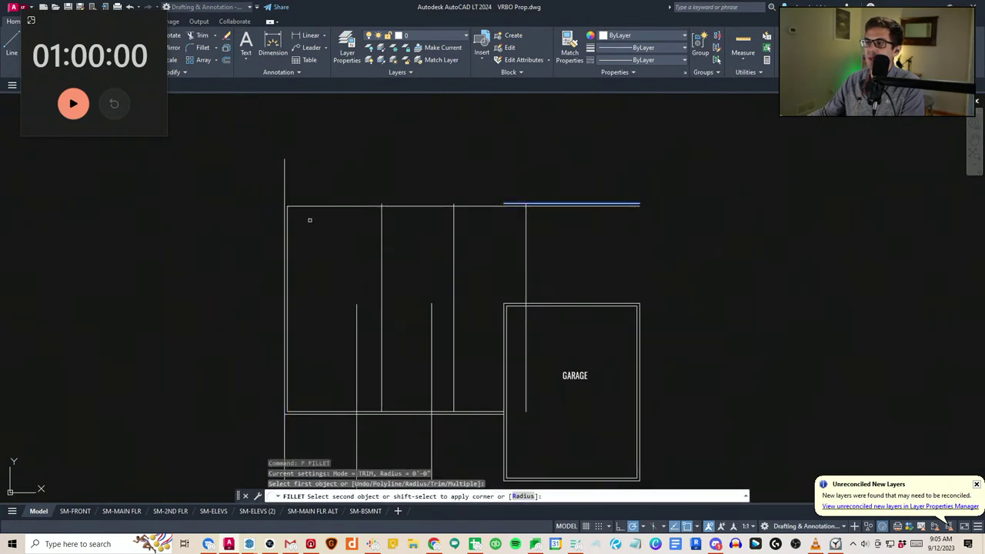
{"action": "left_click", "coordinate": [285, 221]}
{"action": "key", "text": "Escape"}
Examine the bedroom, bath and stair area of the original floor plan beside the new wall layout
{"action": "scroll", "coordinate": [431, 233], "scroll_direction": "down", "scroll_amount": 2}
{"action": "middle_click_drag", "start_coordinate": [511, 274], "coordinate": [469, 286]}
{"action": "scroll", "coordinate": [450, 287], "scroll_direction": "up", "scroll_amount": 2}
{"action": "key", "text": "Escape"}
{"action": "scroll", "coordinate": [329, 326], "scroll_direction": "down", "scroll_amount": 5}
{"action": "scroll", "coordinate": [132, 312], "scroll_direction": "up", "scroll_amount": 6}
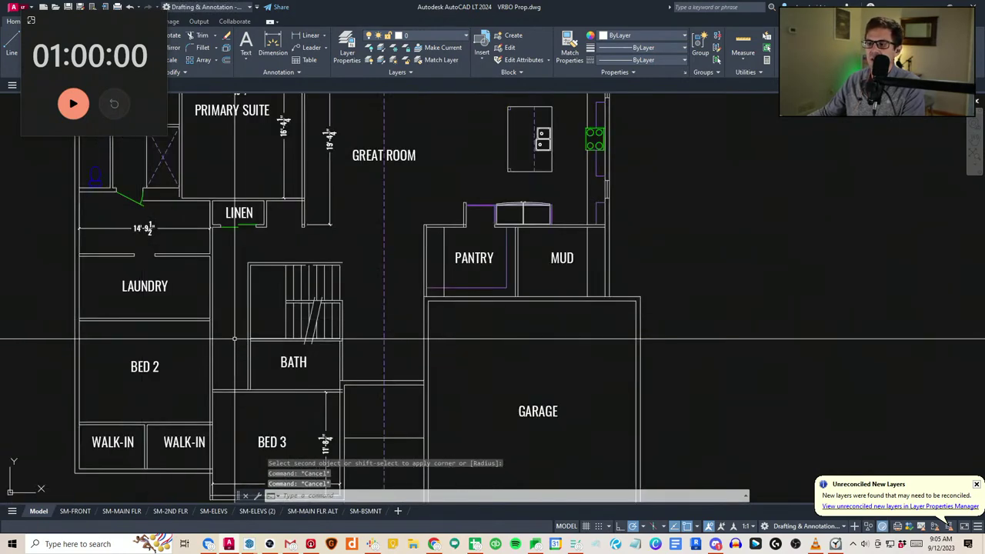
{"action": "left_click", "coordinate": [236, 348]}
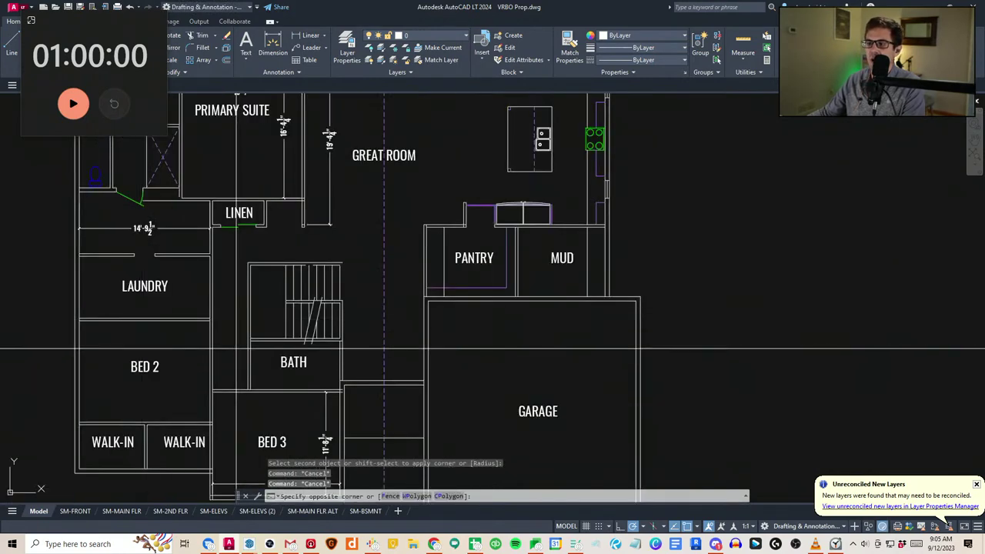
{"action": "left_click", "coordinate": [347, 259]}
{"action": "key", "text": "Escape"}
{"action": "key", "text": "Escape"}
{"action": "scroll", "coordinate": [391, 279], "scroll_direction": "down", "scroll_amount": 2}
{"action": "middle_click_drag", "start_coordinate": [390, 280], "coordinate": [354, 307]}
{"action": "scroll", "coordinate": [354, 307], "scroll_direction": "down", "scroll_amount": 2}
{"action": "key", "text": "Escape"}
{"action": "scroll", "coordinate": [654, 307], "scroll_direction": "down", "scroll_amount": 2}
{"action": "middle_click_drag", "start_coordinate": [654, 307], "coordinate": [522, 309]}
Start the one-hour countdown timer and return to the drawing
{"action": "left_click", "coordinate": [73, 104]}
{"action": "left_click", "coordinate": [425, 282]}
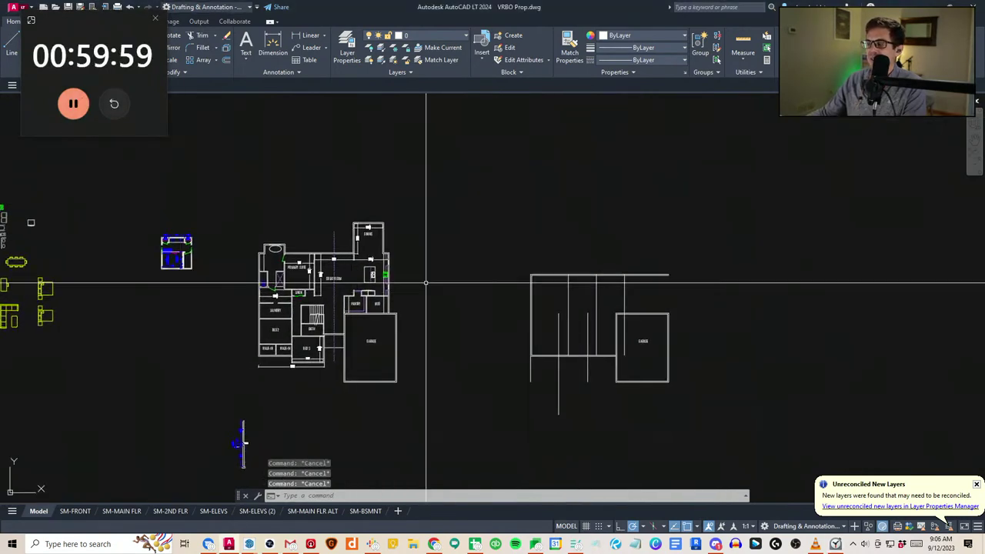
{"action": "key", "text": "Escape"}
{"action": "key", "text": "Escape"}
Draw a horizontal line from the garage's upper-left corner to the inner left wall line
{"action": "scroll", "coordinate": [642, 303], "scroll_direction": "up", "scroll_amount": 5}
{"action": "middle_click_drag", "start_coordinate": [578, 341], "coordinate": [537, 284]}
{"action": "key", "text": "Escape"}
{"action": "key", "text": "Escape"}
{"action": "type", "text": "a"}
{"action": "key", "text": "space"}
{"action": "left_click", "coordinate": [493, 288]}
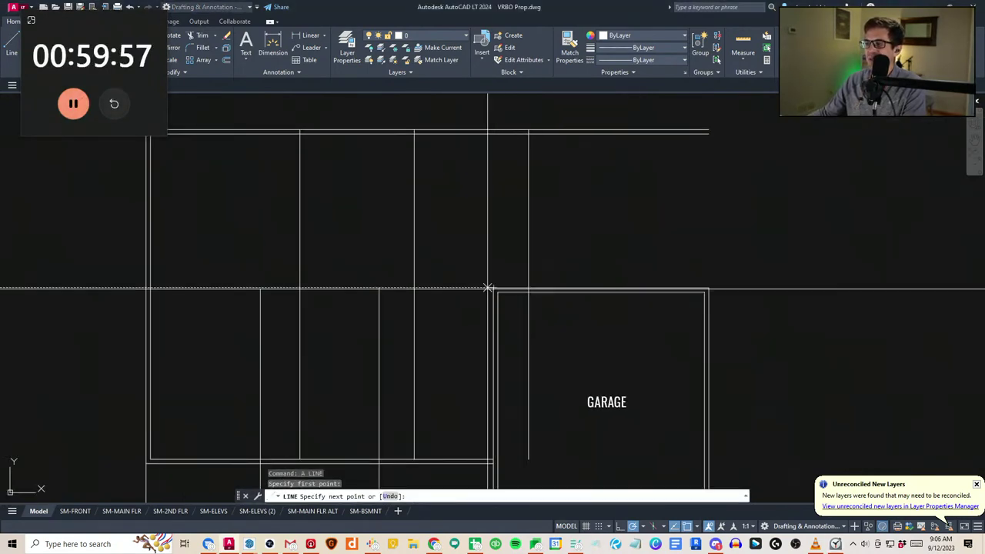
{"action": "key", "text": "Escape"}
{"action": "key", "text": "Escape"}
{"action": "key", "text": "Escape"}
Offset the new horizontal line 3.5 inches downward to form an interior wall
{"action": "type", "text": "o"}
{"action": "key", "text": "space"}
{"action": "type", "text": "3.5"}
{"action": "key", "text": "space"}
{"action": "left_click", "coordinate": [244, 278]}
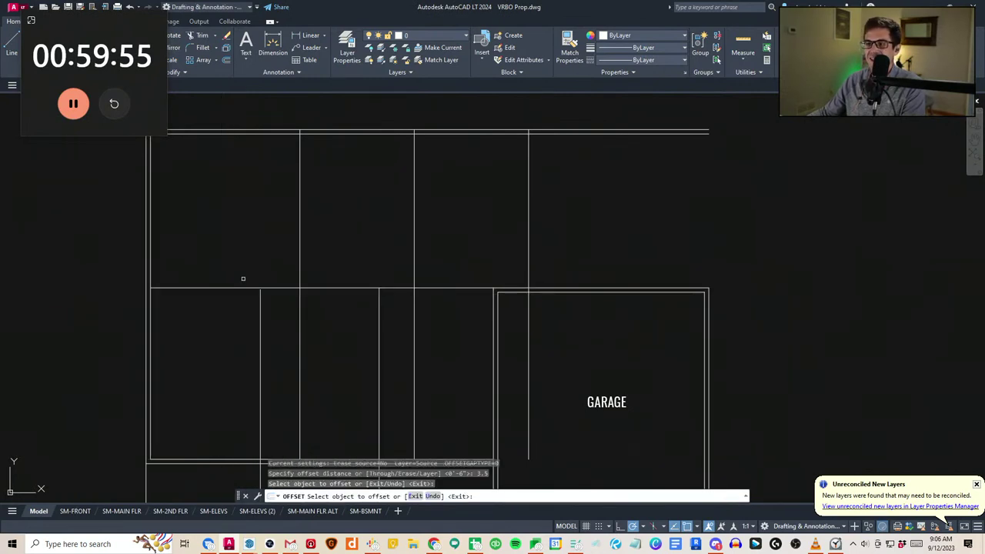
{"action": "left_click", "coordinate": [241, 294]}
{"action": "key", "text": "Escape"}
{"action": "scroll", "coordinate": [436, 341], "scroll_direction": "down", "scroll_amount": 2}
{"action": "middle_click_drag", "start_coordinate": [511, 293], "coordinate": [571, 297]}
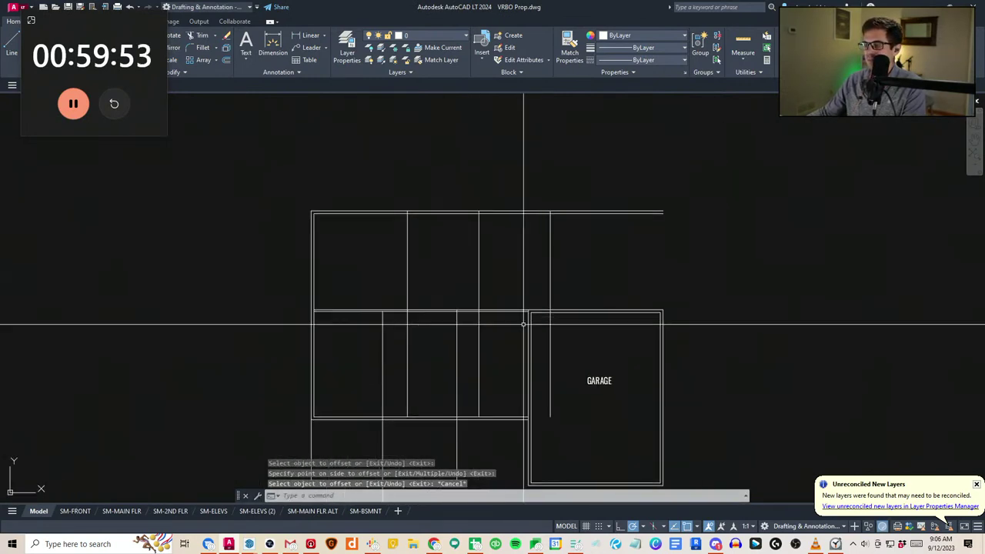
{"action": "type", "text": "tr"}
{"action": "key", "text": "space"}
{"action": "scroll", "coordinate": [498, 310], "scroll_direction": "up", "scroll_amount": 2}
{"action": "left_click", "coordinate": [491, 311]}
{"action": "left_click", "coordinate": [490, 298]}
{"action": "key", "text": "Escape"}
{"action": "key", "text": "Escape"}
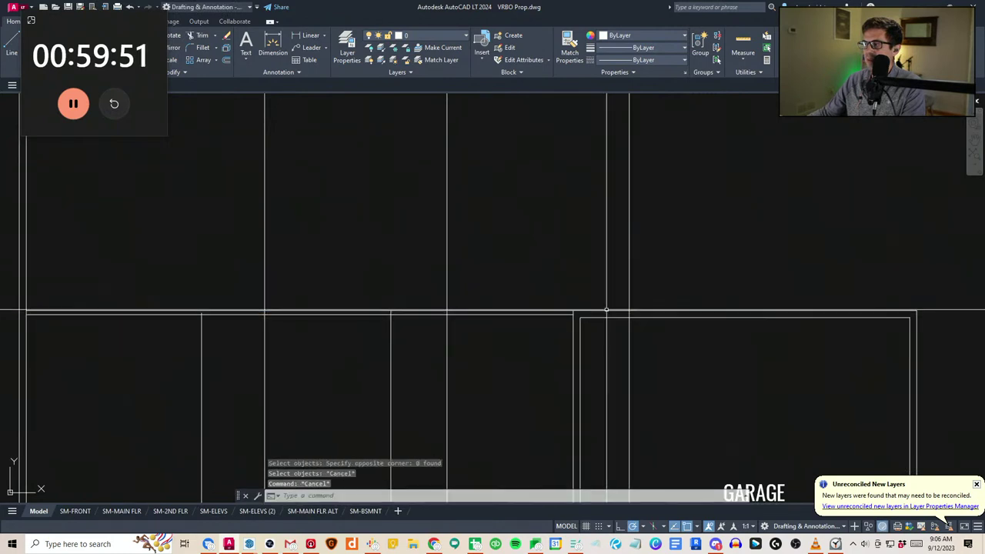
{"action": "scroll", "coordinate": [611, 310], "scroll_direction": "up", "scroll_amount": 1}
{"action": "type", "text": "tr"}
{"action": "left_click", "coordinate": [611, 318]}
{"action": "key", "text": "Escape"}
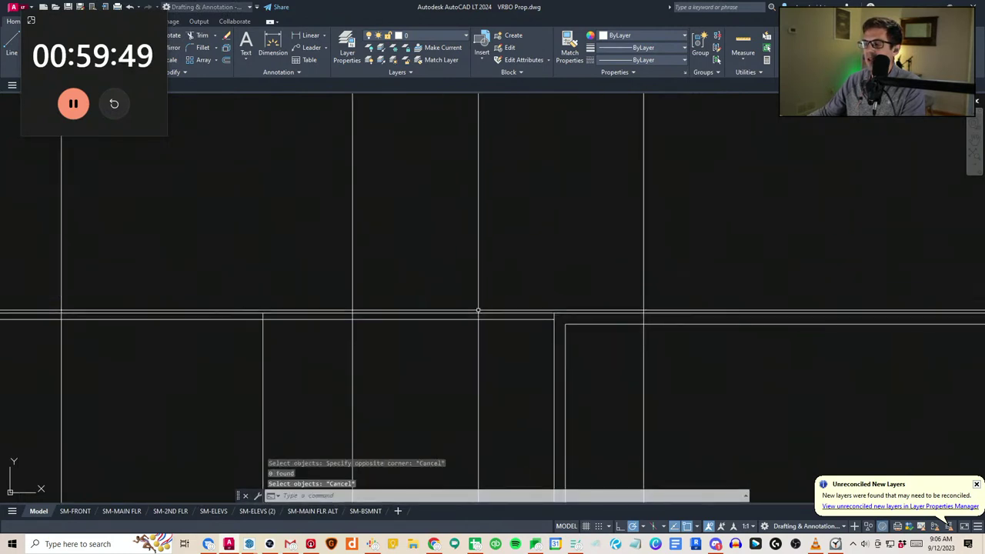
Trim the two left upper vertical guide lines where they extend below the horizontal interior wall
{"action": "left_click", "coordinate": [471, 303]}
{"action": "scroll", "coordinate": [477, 285], "scroll_direction": "down", "scroll_amount": 1}
{"action": "key", "text": "space"}
{"action": "left_click", "coordinate": [480, 338]}
{"action": "left_click", "coordinate": [174, 325]}
{"action": "key", "text": "Escape"}
{"action": "key", "text": "Escape"}
{"action": "middle_click_drag", "start_coordinate": [356, 376], "coordinate": [371, 346]}
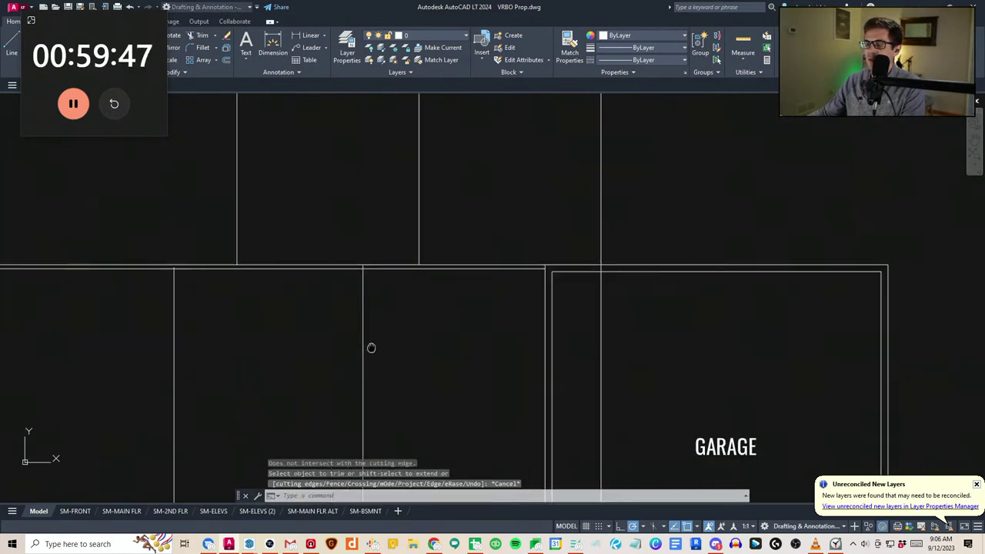
Trim the third upper guide line back to the garage's top wall, removing the part inside the garage
{"action": "scroll", "coordinate": [381, 334], "scroll_direction": "down", "scroll_amount": 2}
{"action": "type", "text": "tr"}
{"action": "key", "text": "Return"}
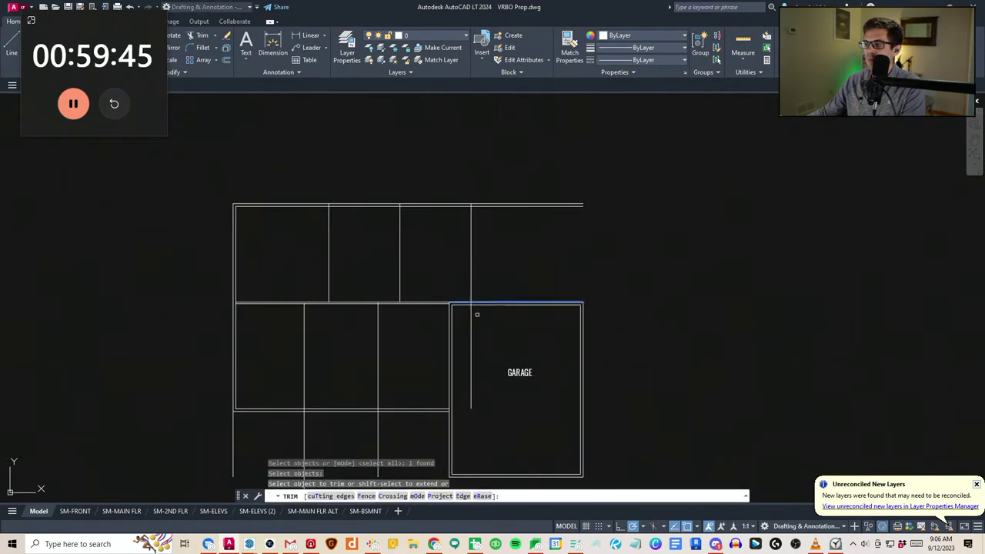
{"action": "left_click", "coordinate": [477, 319]}
{"action": "left_click", "coordinate": [462, 323]}
{"action": "key", "text": "Escape"}
{"action": "scroll", "coordinate": [550, 344], "scroll_direction": "down", "scroll_amount": 4}
{"action": "scroll", "coordinate": [535, 360], "scroll_direction": "up", "scroll_amount": 2}
{"action": "key", "text": "Escape"}
{"action": "key", "text": "Escape"}
Copy the GARAGE label into the third upper bay and change the copy's text to KITCHEN
{"action": "left_click", "coordinate": [527, 325]}
{"action": "left_click", "coordinate": [527, 331]}
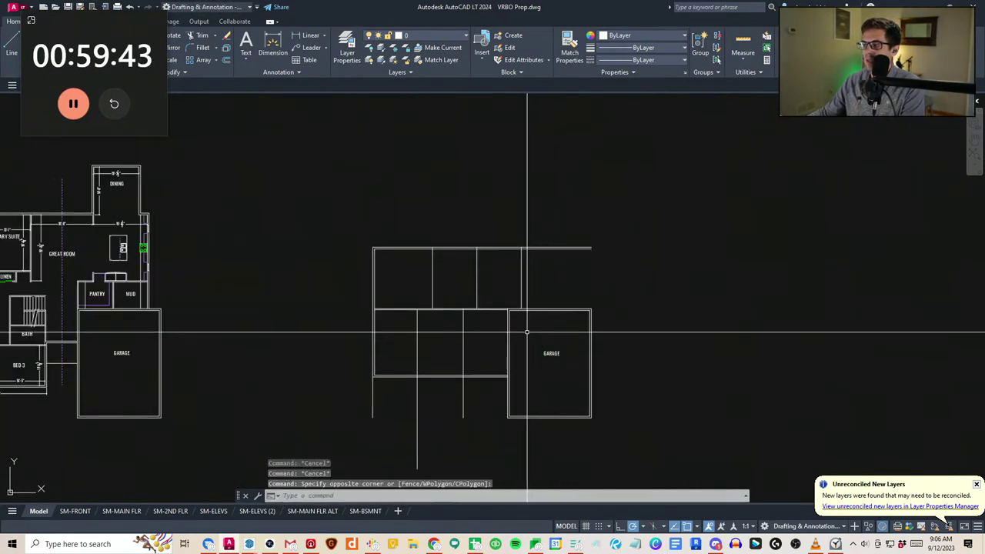
{"action": "key", "text": "Escape"}
{"action": "left_click", "coordinate": [560, 364]}
{"action": "scroll", "coordinate": [497, 251], "scroll_direction": "up", "scroll_amount": 2}
{"action": "left_click", "coordinate": [485, 267]}
{"action": "key", "text": "Escape"}
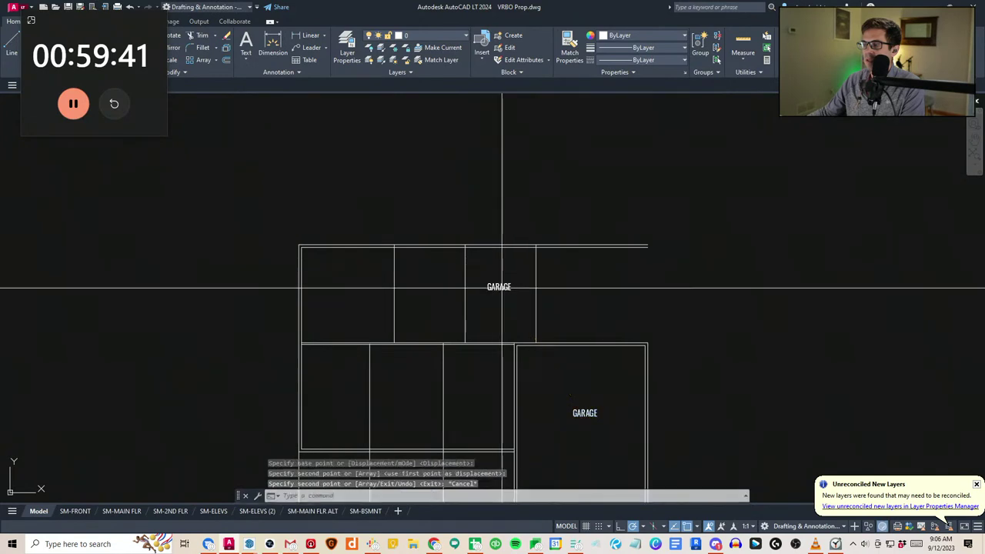
{"action": "double_click", "coordinate": [497, 288]}
{"action": "type", "text": "KITCHEN"}
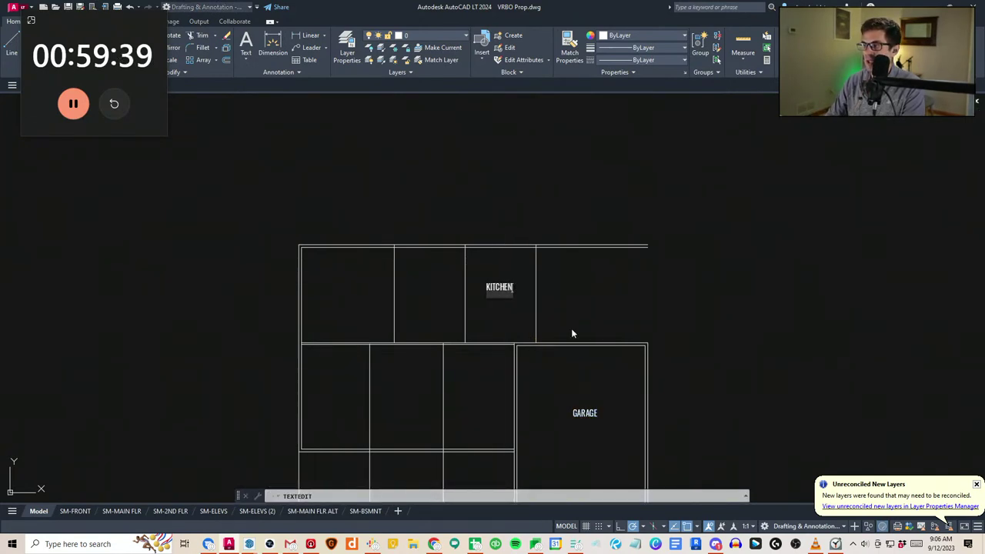
{"action": "key", "text": "Return"}
{"action": "key", "text": "Escape"}
{"action": "key", "text": "Escape"}
Copy the KITCHEN label into the adjacent bay on its left and change the text to DINING
{"action": "scroll", "coordinate": [511, 310], "scroll_direction": "up", "scroll_amount": 2}
{"action": "left_click", "coordinate": [497, 307]}
{"action": "left_click", "coordinate": [469, 219]}
{"action": "type", "text": "cv"}
{"action": "key", "text": "space"}
{"action": "left_click", "coordinate": [493, 271]}
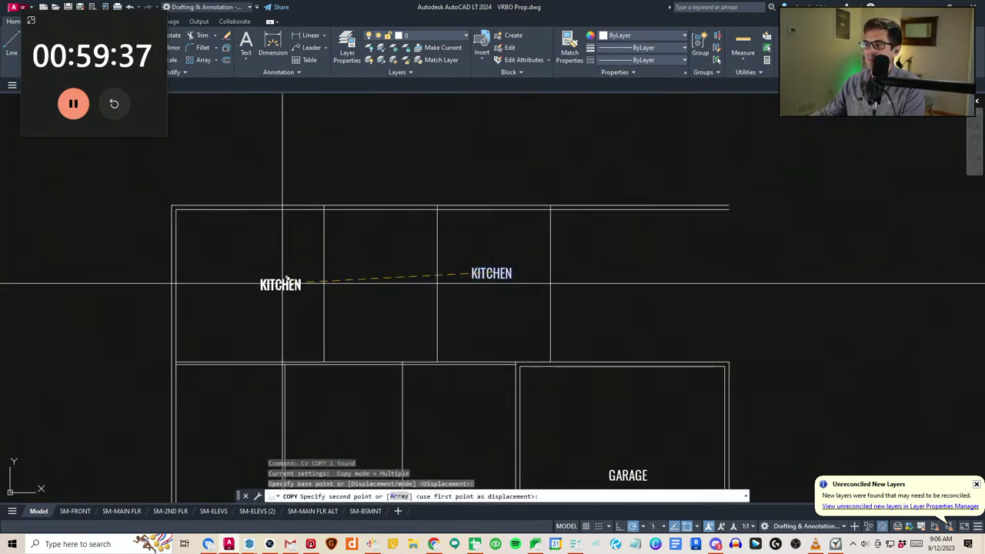
{"action": "left_click", "coordinate": [377, 272]}
{"action": "key", "text": "Escape"}
{"action": "type", "text": "DINING"}
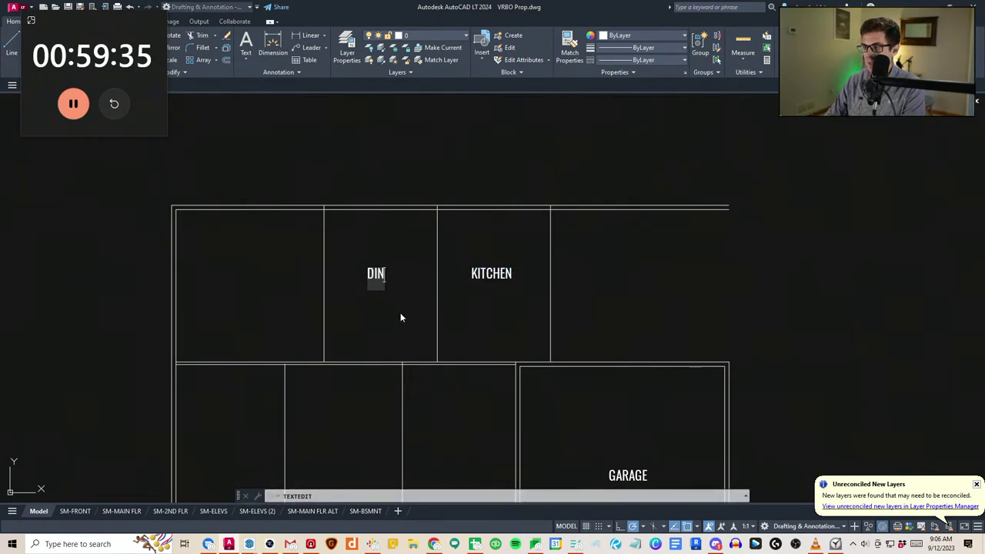
{"action": "key", "text": "Return"}
{"action": "key", "text": "Escape"}
{"action": "key", "text": "Escape"}
Copy the DINING label into the upper-left room and change the text to GREAT ROOM
{"action": "left_click", "coordinate": [400, 312]}
{"action": "left_click", "coordinate": [380, 265]}
{"action": "type", "text": "cv"}
{"action": "key", "text": "space"}
{"action": "left_click", "coordinate": [383, 274]}
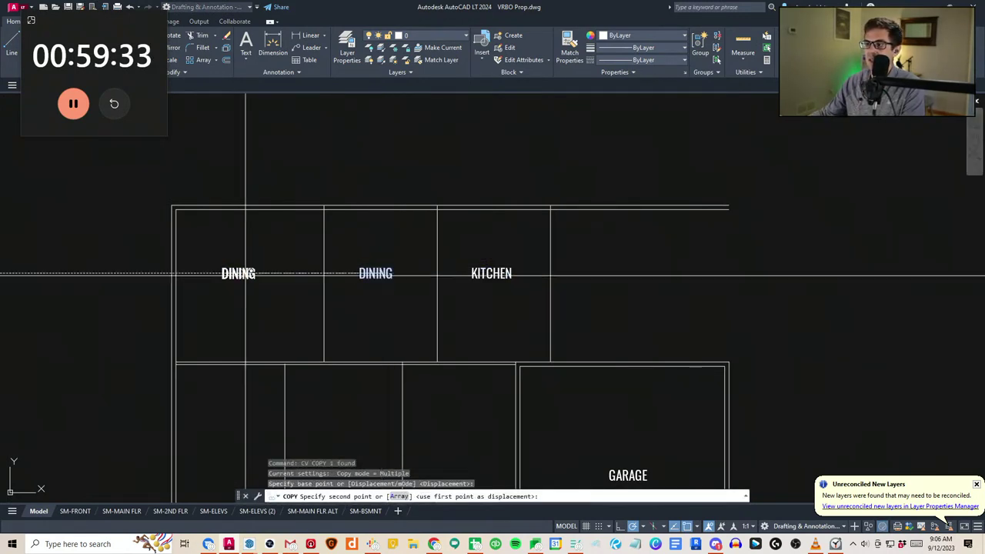
{"action": "left_click", "coordinate": [247, 273]}
{"action": "key", "text": "Escape"}
{"action": "double_click", "coordinate": [243, 274]}
{"action": "double_click", "coordinate": [239, 273]}
{"action": "type", "text": "GREAT ROOM"}
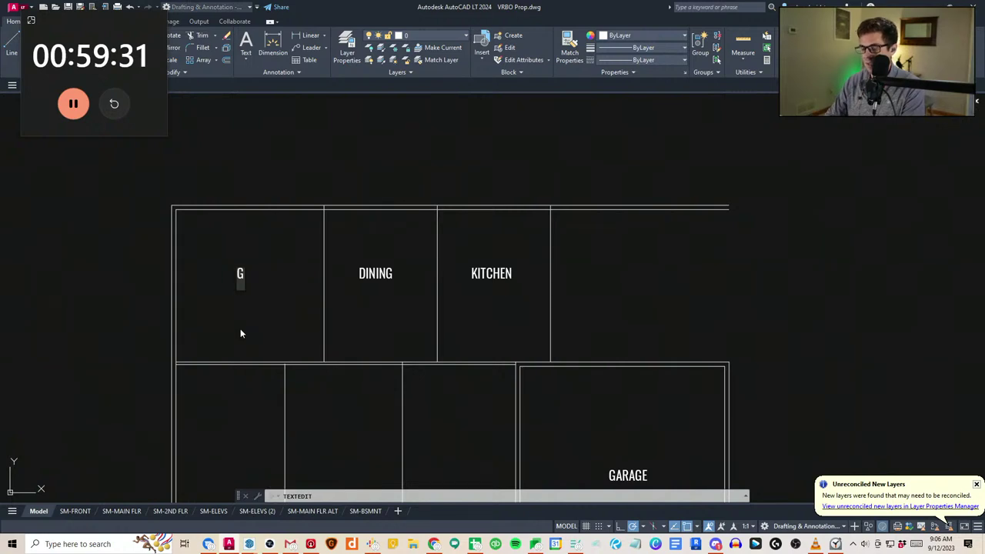
{"action": "key", "text": "Return"}
{"action": "key", "text": "Escape"}
{"action": "key", "text": "Escape"}
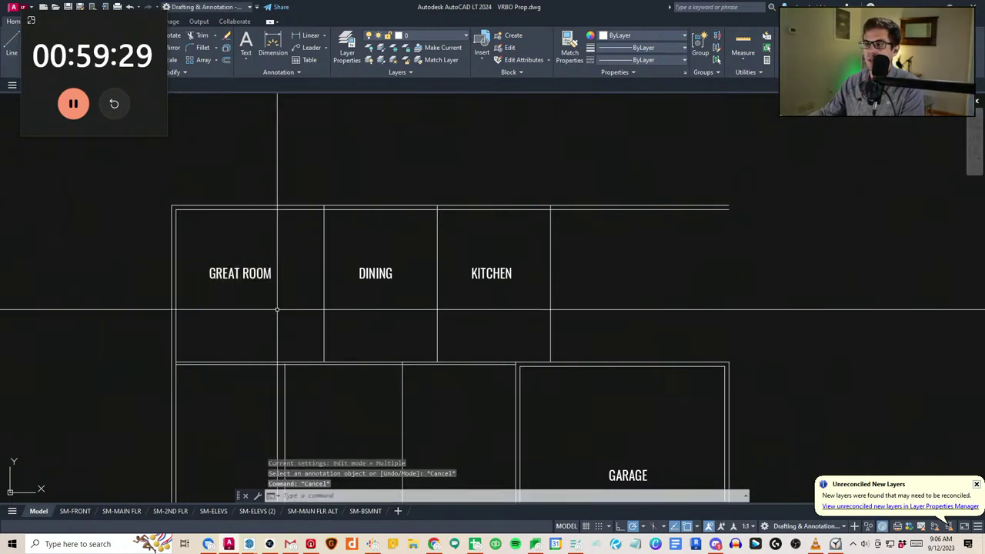
Move the GREAT ROOM label slightly to the right to centre it in its room
{"action": "left_click", "coordinate": [277, 309]}
{"action": "left_click", "coordinate": [228, 235]}
{"action": "type", "text": "m"}
{"action": "left_click", "coordinate": [228, 229]}
{"action": "left_click", "coordinate": [237, 229]}
{"action": "key", "text": "Escape"}
{"action": "middle_click_drag", "start_coordinate": [359, 263], "coordinate": [368, 327]}
{"action": "scroll", "coordinate": [368, 327], "scroll_direction": "down", "scroll_amount": 2}
{"action": "mouse_move", "coordinate": [432, 350]}
{"action": "middle_mouse_down"}
{"action": "mouse_move", "coordinate": [453, 275]}
{"action": "mouse_move", "coordinate": [442, 283]}
{"action": "middle_mouse_up"}
Copy the two lines of the upper exterior wall 24 inches downward
{"action": "left_click", "coordinate": [429, 229]}
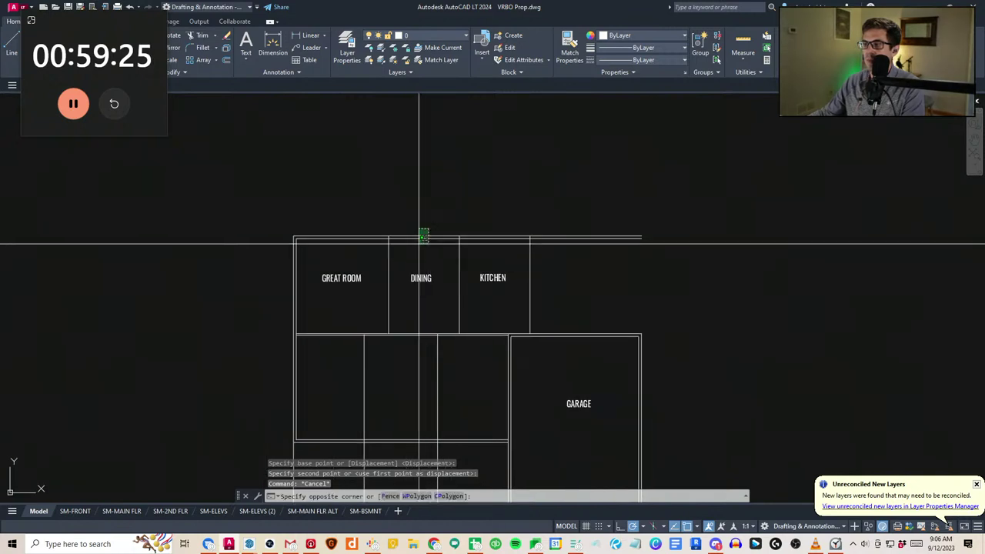
{"action": "left_click", "coordinate": [418, 243]}
{"action": "type", "text": "cv"}
{"action": "left_click", "coordinate": [439, 188]}
{"action": "type", "text": "24"}
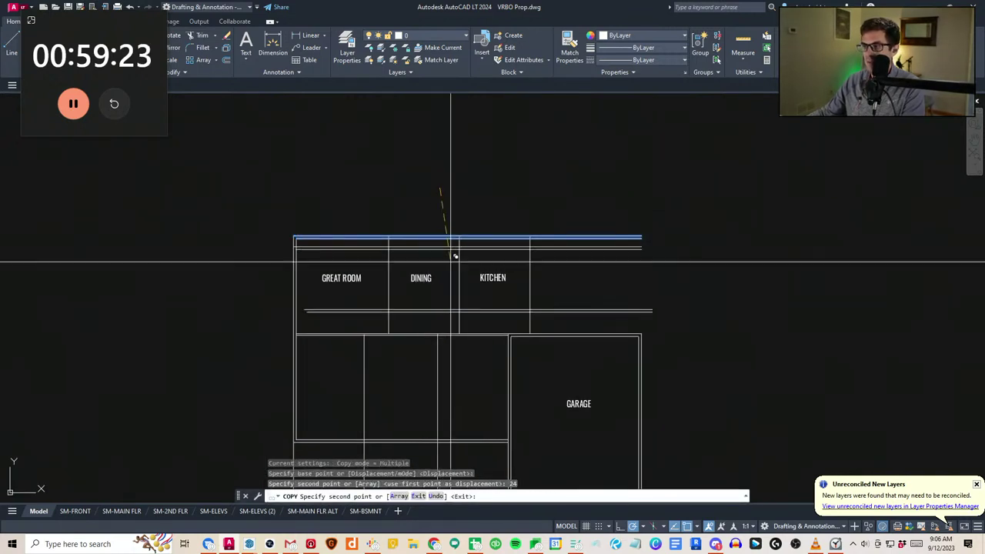
{"action": "key", "text": "Escape"}
{"action": "key", "text": "Escape"}
Try to trim the copied wall lines across the dining bay and undo the trimming
{"action": "scroll", "coordinate": [490, 252], "scroll_direction": "up", "scroll_amount": 2}
{"action": "type", "text": "tr"}
{"action": "left_click", "coordinate": [627, 267]}
{"action": "left_click", "coordinate": [216, 206]}
{"action": "key", "text": "space"}
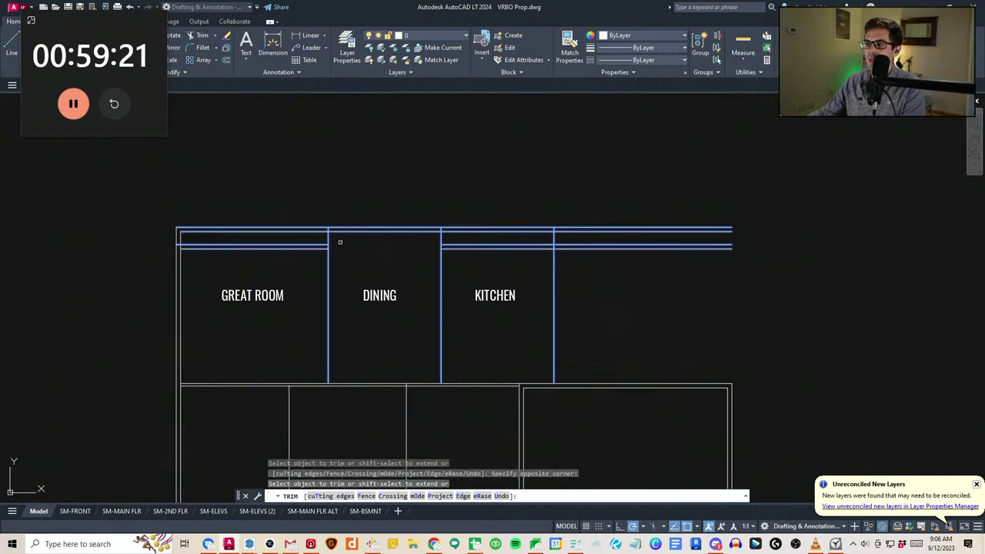
{"action": "left_click", "coordinate": [302, 240]}
{"action": "key", "text": "Escape"}
{"action": "key", "text": "ctrl+z"}
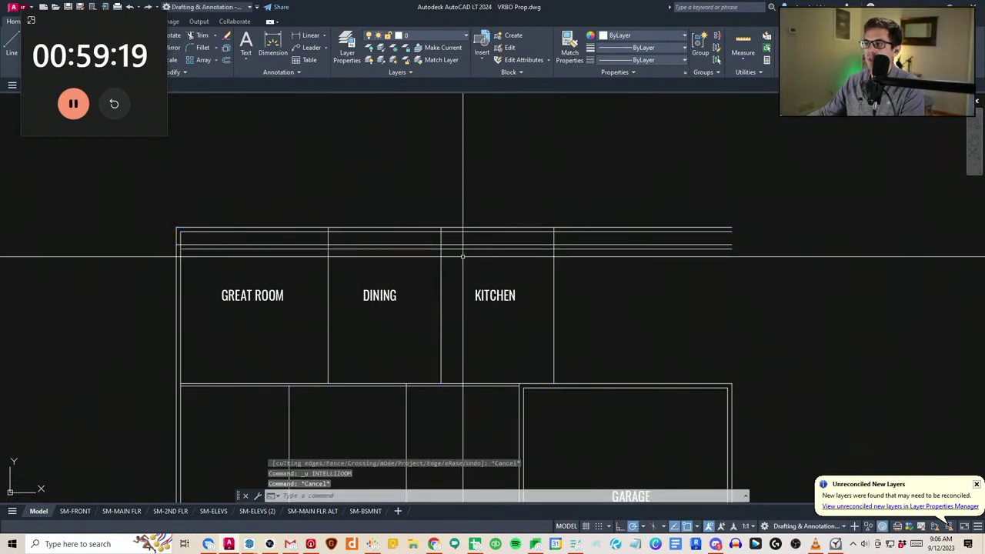
Trim the copied wall lines to the dining bay's width and cut the original inner wall line across that bay
{"action": "type", "text": "tr"}
{"action": "left_click", "coordinate": [486, 262]}
{"action": "left_click", "coordinate": [239, 189]}
{"action": "key", "text": "space"}
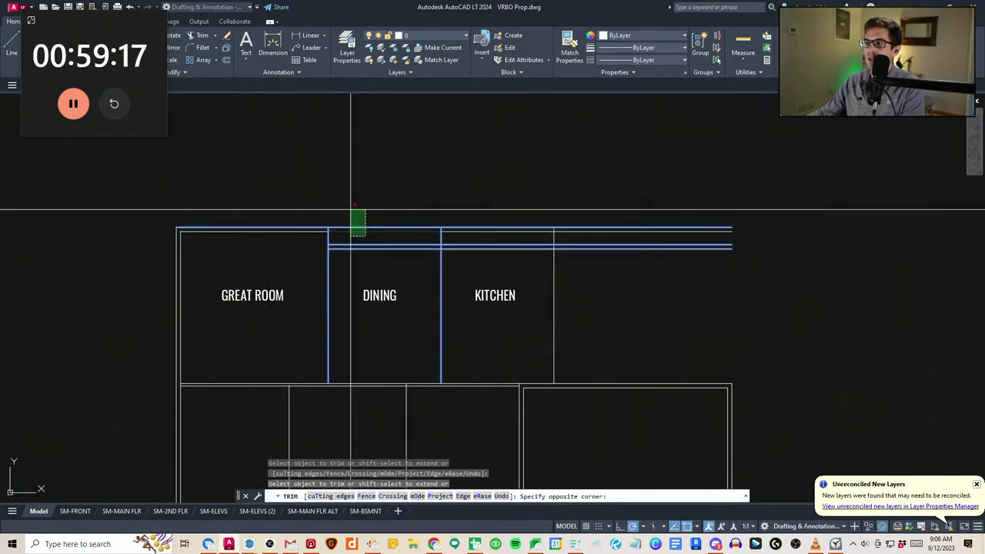
{"action": "left_click", "coordinate": [474, 256]}
{"action": "left_click", "coordinate": [464, 241]}
{"action": "key", "text": "Escape"}
{"action": "left_click", "coordinate": [487, 270]}
{"action": "left_click", "coordinate": [380, 227]}
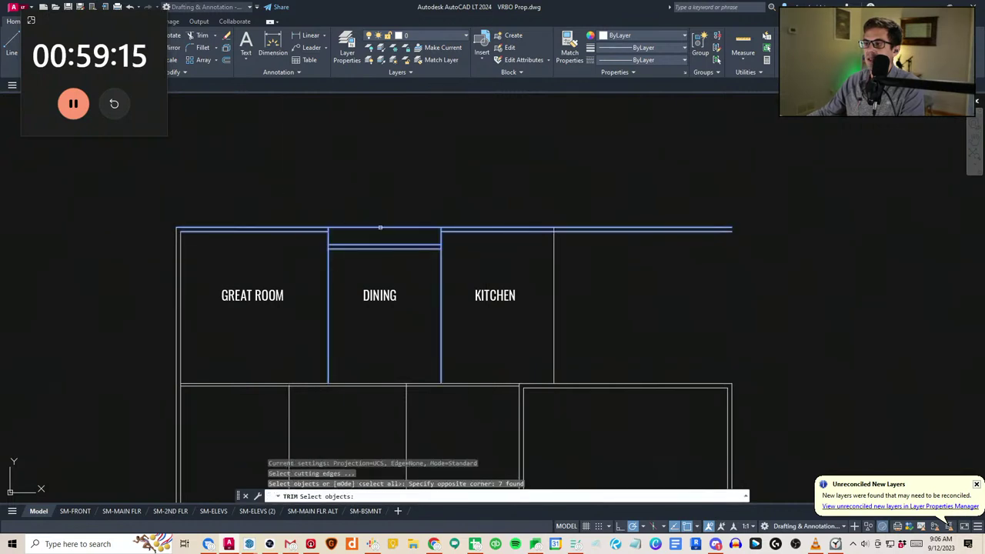
{"action": "key", "text": "Escape"}
{"action": "key", "text": "Escape"}
Stretch the upper walls of the great room, dining and kitchen bays 12 inches upward
{"action": "scroll", "coordinate": [447, 268], "scroll_direction": "down", "scroll_amount": 2}
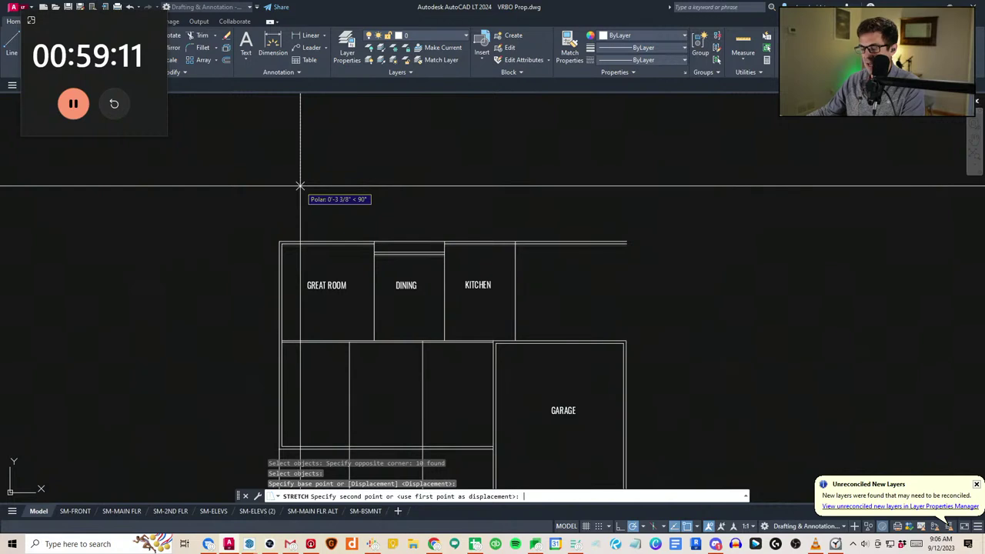
{"action": "type", "text": "12"}
{"action": "key", "text": "Return"}
{"action": "key", "text": "Escape"}
{"action": "key", "text": "Escape"}
{"action": "middle_click_drag", "start_coordinate": [486, 322], "coordinate": [427, 272]}
{"action": "type", "text": "T"}
{"action": "key", "text": "Escape"}
{"action": "key", "text": "Escape"}
{"action": "key", "text": "Escape"}
Draw a vertical line from the midpoint of the recessed dining wall down past the lower exterior wall
{"action": "type", "text": "a"}
{"action": "key", "text": "space"}
{"action": "left_click", "coordinate": [378, 174]}
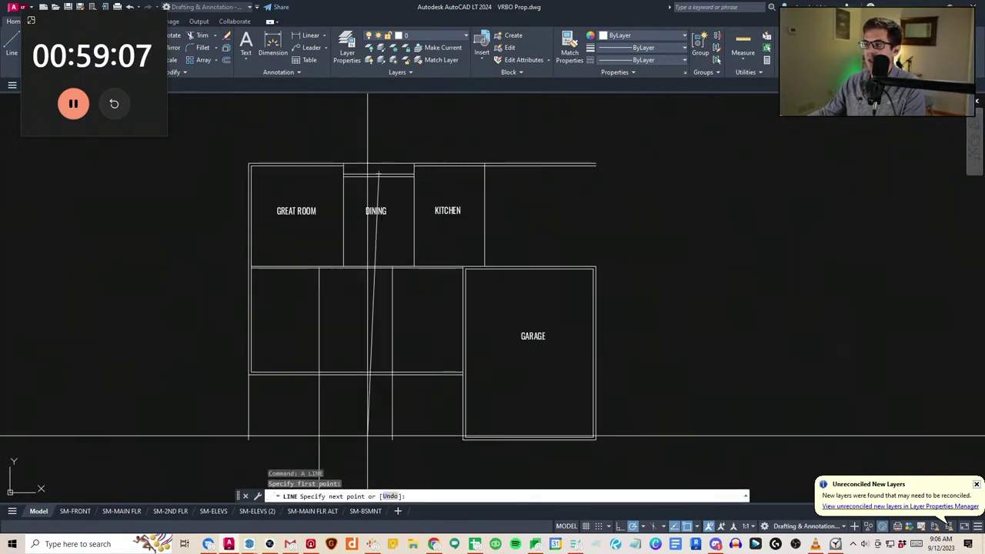
{"action": "left_click", "coordinate": [378, 417]}
{"action": "key", "text": "Escape"}
Erase the lower vertical guide line just right of the new line below the dining room
{"action": "left_click", "coordinate": [396, 417]}
{"action": "left_click", "coordinate": [390, 405]}
{"action": "type", "text": "e"}
{"action": "key", "text": "space"}
{"action": "key", "text": "Escape"}
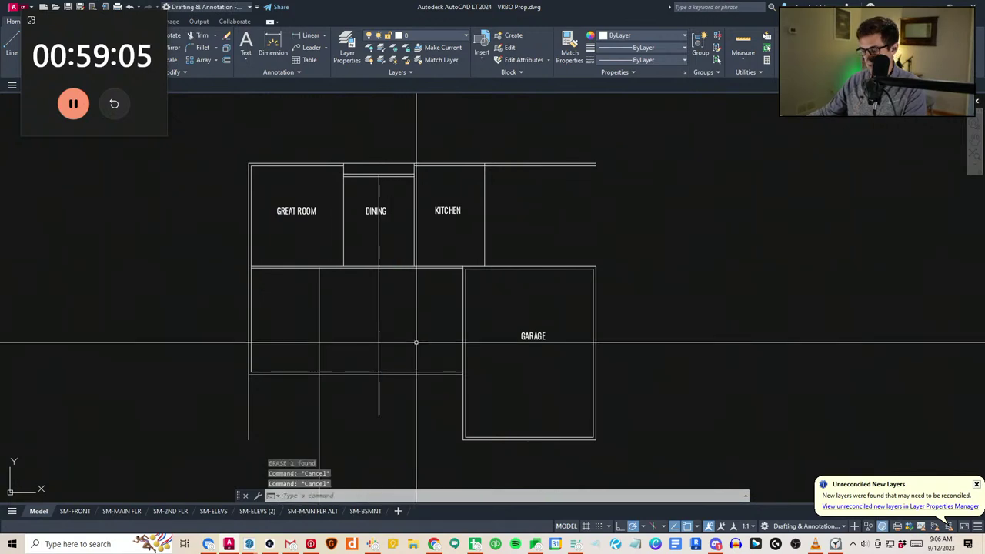
Offset the vertical line through the dining room by the same distance to both sides
{"action": "type", "text": "ff"}
{"action": "key", "text": "Return"}
{"action": "key", "text": "Escape"}
{"action": "type", "text": "ff"}
{"action": "key", "text": "Return"}
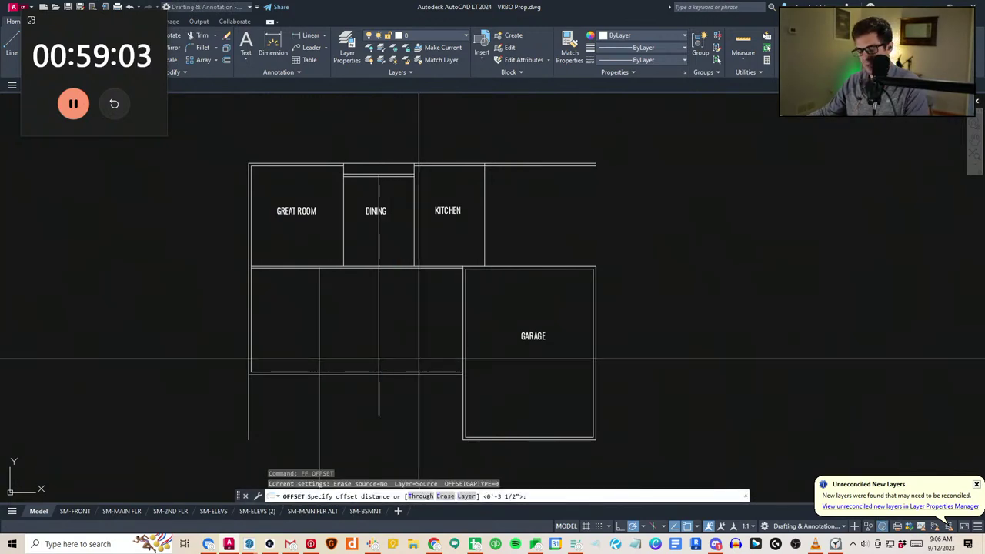
{"action": "key", "text": "Escape"}
{"action": "key", "text": "Escape"}
{"action": "type", "text": "f"}
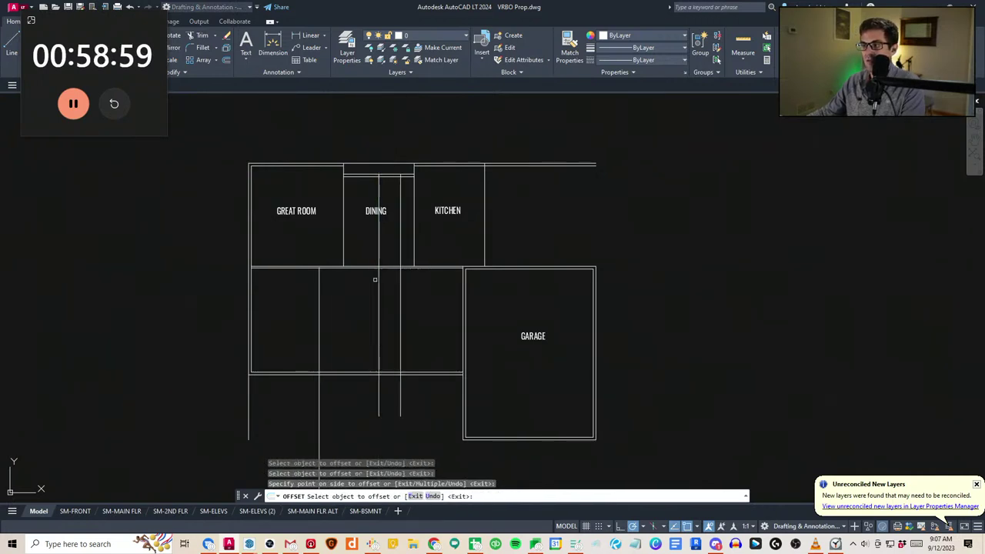
{"action": "left_click", "coordinate": [368, 280]}
{"action": "key", "text": "Escape"}
{"action": "key", "text": "Escape"}
Erase the middle vertical line between the two offset lines
{"action": "scroll", "coordinate": [388, 271], "scroll_direction": "up", "scroll_amount": 1}
{"action": "scroll", "coordinate": [389, 273], "scroll_direction": "up", "scroll_amount": 1}
{"action": "scroll", "coordinate": [389, 283], "scroll_direction": "down", "scroll_amount": 1}
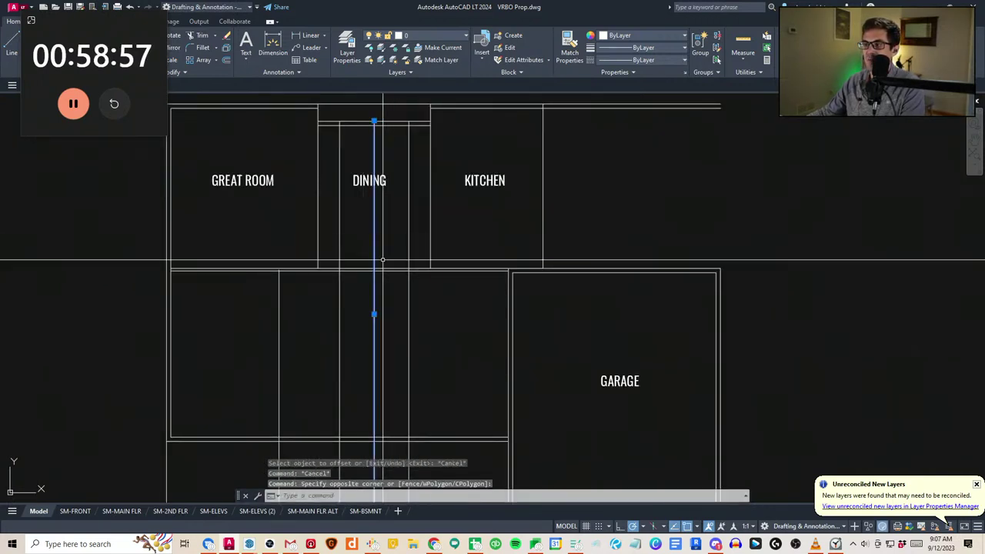
{"action": "scroll", "coordinate": [384, 263], "scroll_direction": "down", "scroll_amount": 2}
{"action": "type", "text": "e"}
{"action": "key", "text": "Return"}
{"action": "key", "text": "Escape"}
{"action": "scroll", "coordinate": [380, 285], "scroll_direction": "down", "scroll_amount": 4}
{"action": "middle_click_drag", "start_coordinate": [174, 342], "coordinate": [297, 352]}
{"action": "key", "text": "Escape"}
{"action": "mouse_move", "coordinate": [497, 317]}
{"action": "middle_mouse_down"}
{"action": "mouse_move", "coordinate": [376, 296]}
{"action": "mouse_move", "coordinate": [343, 312]}
{"action": "middle_mouse_up"}
{"action": "scroll", "coordinate": [343, 312], "scroll_direction": "up", "scroll_amount": 2}
Try drawing a vertical line down from the midpoint of the dining wall and erase it
{"action": "type", "text": "a"}
{"action": "key", "text": "Return"}
{"action": "left_click", "coordinate": [353, 219]}
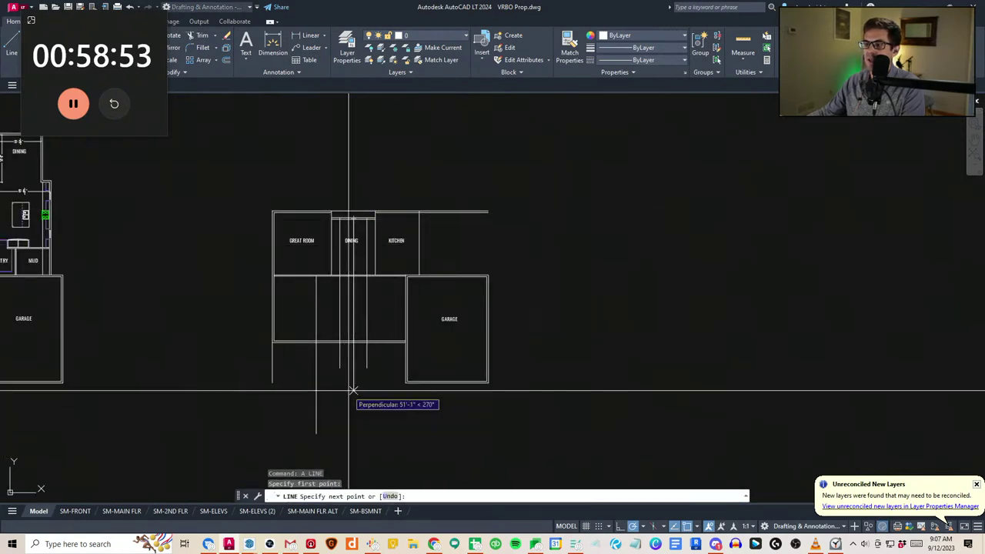
{"action": "left_click", "coordinate": [339, 375]}
{"action": "key", "text": "Escape"}
{"action": "key", "text": "Escape"}
{"action": "left_click", "coordinate": [342, 373]}
{"action": "type", "text": "e"}
{"action": "key", "text": "Return"}
Draw a vertical centre line from the dining wall's midpoint down to the lower ends of the two offset lines
{"action": "type", "text": "a"}
{"action": "key", "text": "Return"}
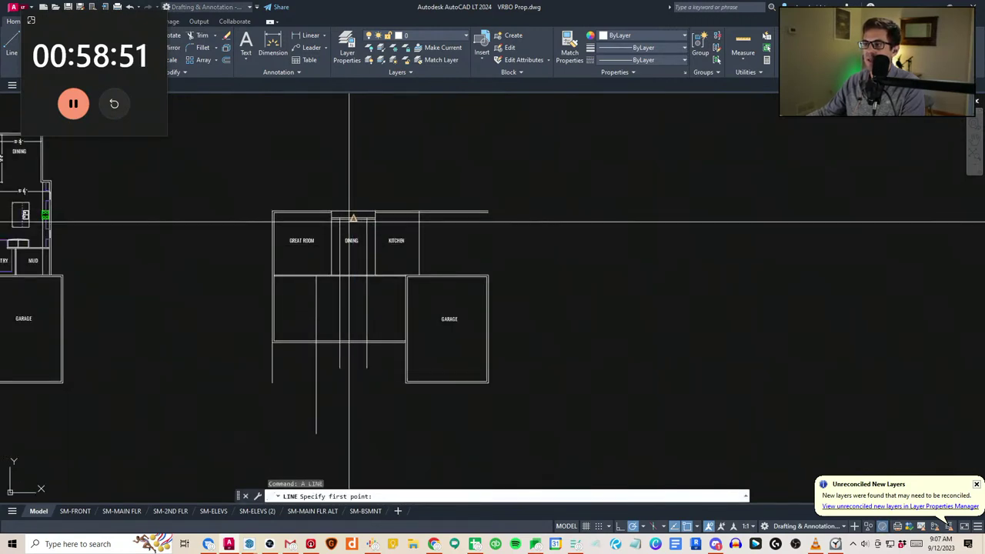
{"action": "left_click", "coordinate": [353, 369]}
{"action": "key", "text": "Escape"}
Match the new centre line's properties to the dashed line in the original plan and stretch its upper end above the rear wall
{"action": "middle_click_drag", "start_coordinate": [219, 363], "coordinate": [444, 352]}
{"action": "type", "text": "w"}
{"action": "key", "text": "Return"}
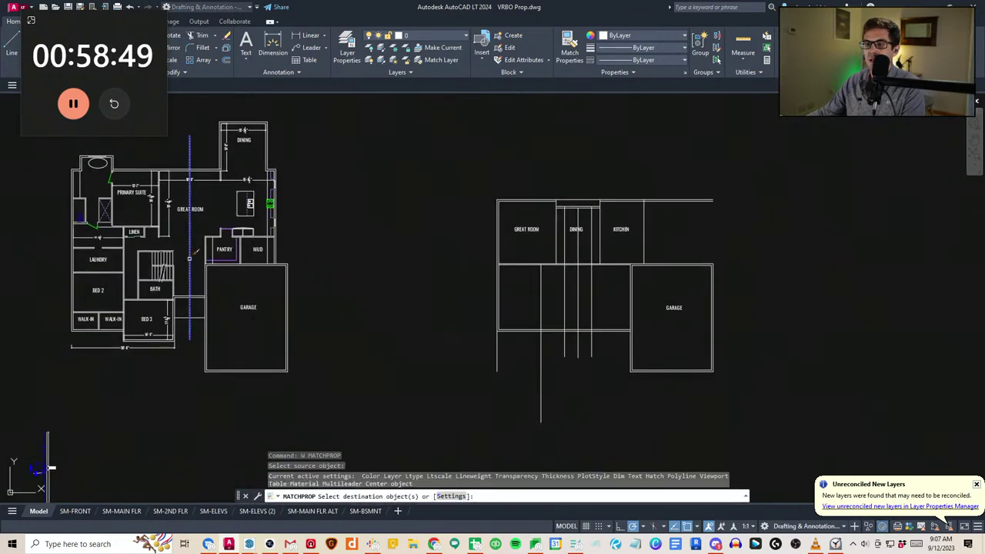
{"action": "scroll", "coordinate": [550, 354], "scroll_direction": "up", "scroll_amount": 4}
{"action": "left_click", "coordinate": [635, 361]}
{"action": "left_click", "coordinate": [608, 343]}
{"action": "key", "text": "Escape"}
{"action": "middle_click_drag", "start_coordinate": [670, 215], "coordinate": [424, 469]}
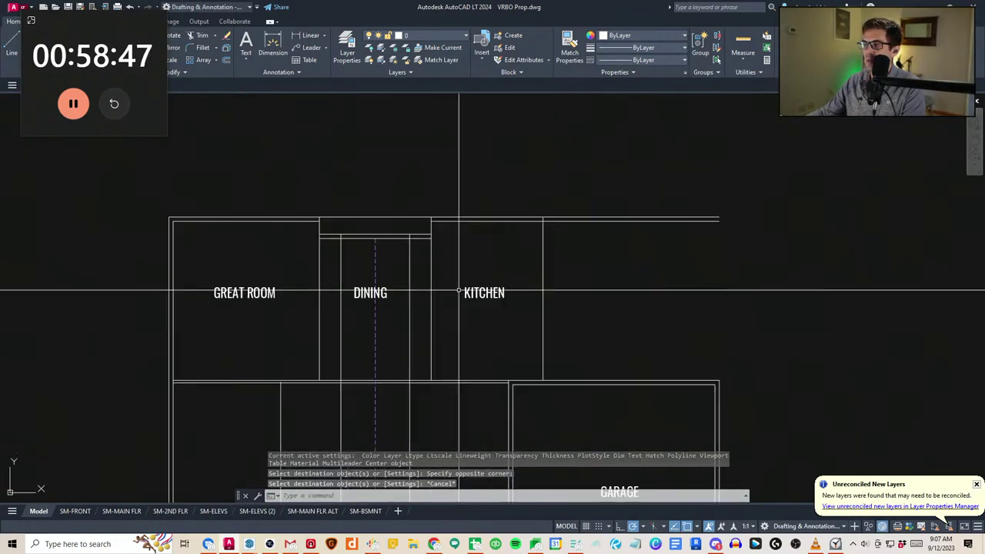
{"action": "left_click", "coordinate": [372, 247]}
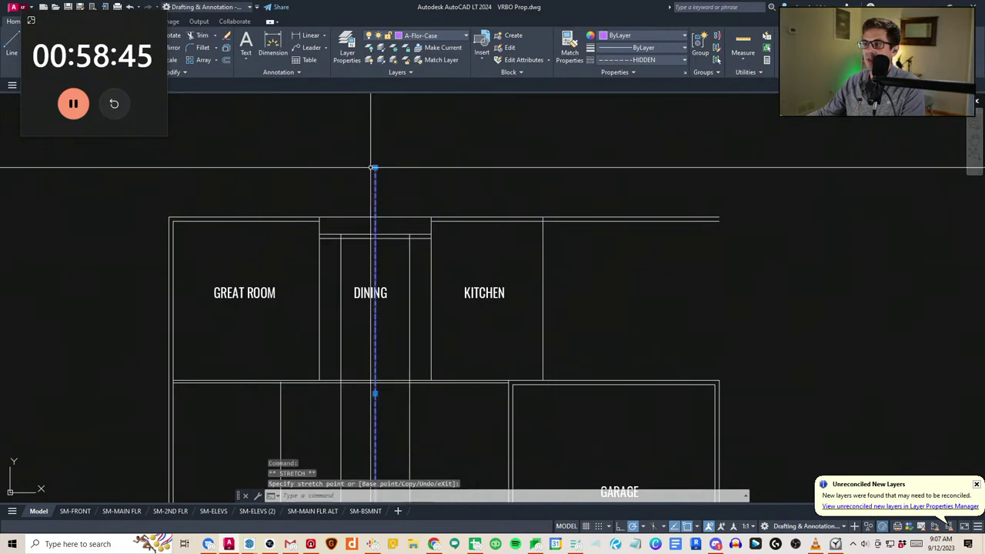
{"action": "key", "text": "Escape"}
Copy the pair of front wall lines 48 inches straight up into the plan
{"action": "scroll", "coordinate": [462, 300], "scroll_direction": "down", "scroll_amount": 3}
{"action": "middle_click_drag", "start_coordinate": [462, 302], "coordinate": [460, 240]}
{"action": "mouse_move", "coordinate": [432, 344]}
{"action": "middle_mouse_down"}
{"action": "mouse_move", "coordinate": [426, 298]}
{"action": "mouse_move", "coordinate": [426, 314]}
{"action": "middle_mouse_up"}
{"action": "key", "text": "Escape"}
{"action": "left_click", "coordinate": [444, 397]}
{"action": "left_click", "coordinate": [418, 323]}
{"action": "type", "text": "cv"}
{"action": "key", "text": "space"}
{"action": "left_click", "coordinate": [441, 341]}
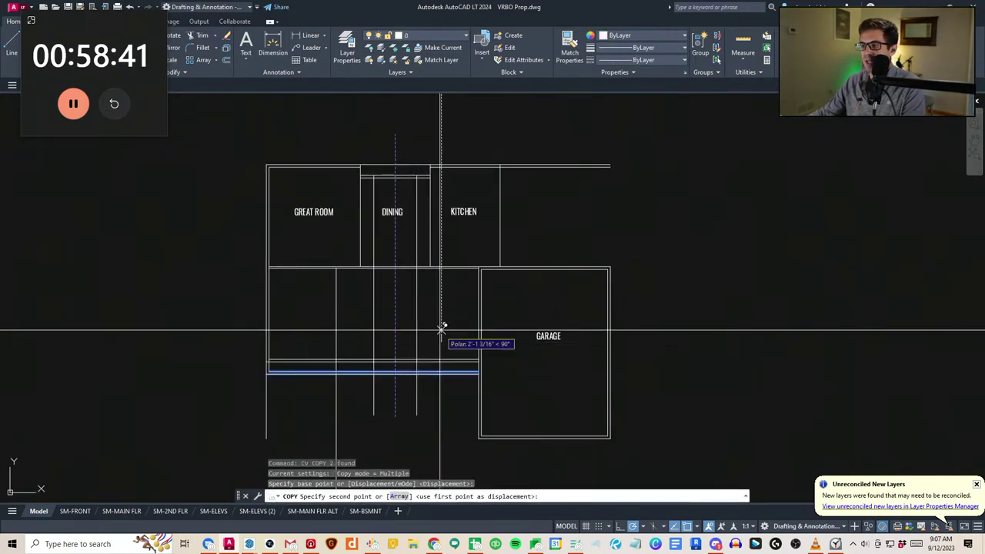
{"action": "key", "text": "Escape"}
{"action": "key", "text": "Escape"}
Trim the original front wall lines between the two hall lines beside the centre axis to form an opening
{"action": "scroll", "coordinate": [428, 399], "scroll_direction": "up", "scroll_amount": 4}
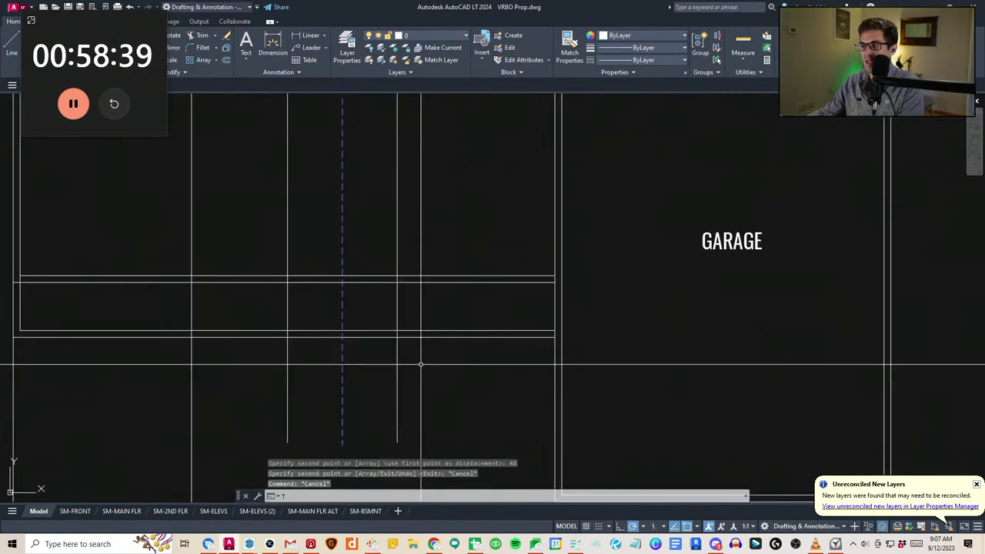
{"action": "type", "text": "tr"}
{"action": "key", "text": "space"}
{"action": "left_click", "coordinate": [464, 370]}
{"action": "left_click", "coordinate": [218, 233]}
{"action": "key", "text": "space"}
{"action": "left_click", "coordinate": [359, 360]}
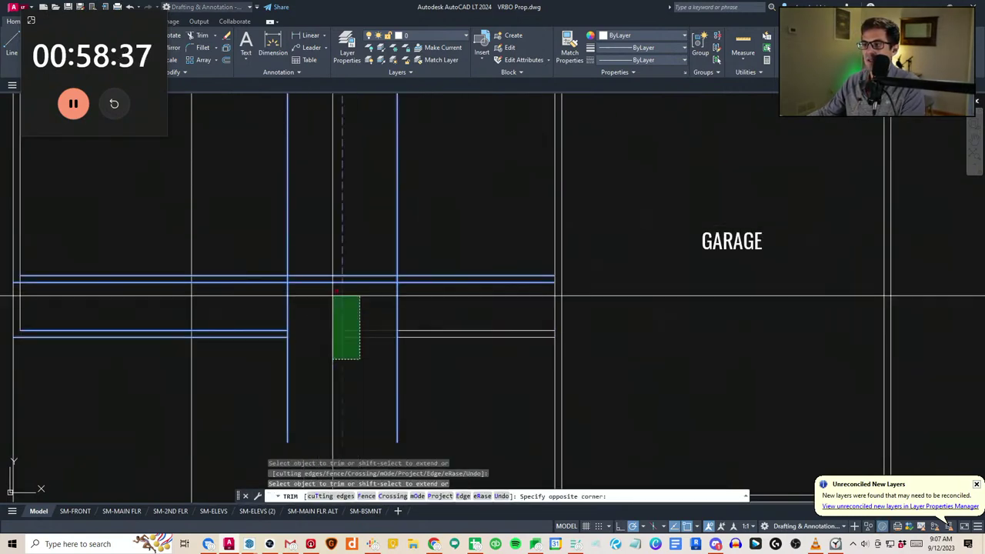
{"action": "left_click", "coordinate": [331, 295]}
{"action": "key", "text": "Escape"}
Stretch the dashed centre line's lower end back down past the ends of the two hall lines
{"action": "middle_click_drag", "start_coordinate": [374, 343], "coordinate": [376, 389]}
{"action": "left_click", "coordinate": [383, 288]}
{"action": "key", "text": "Escape"}
{"action": "left_click", "coordinate": [330, 256]}
{"action": "key", "text": "Escape"}
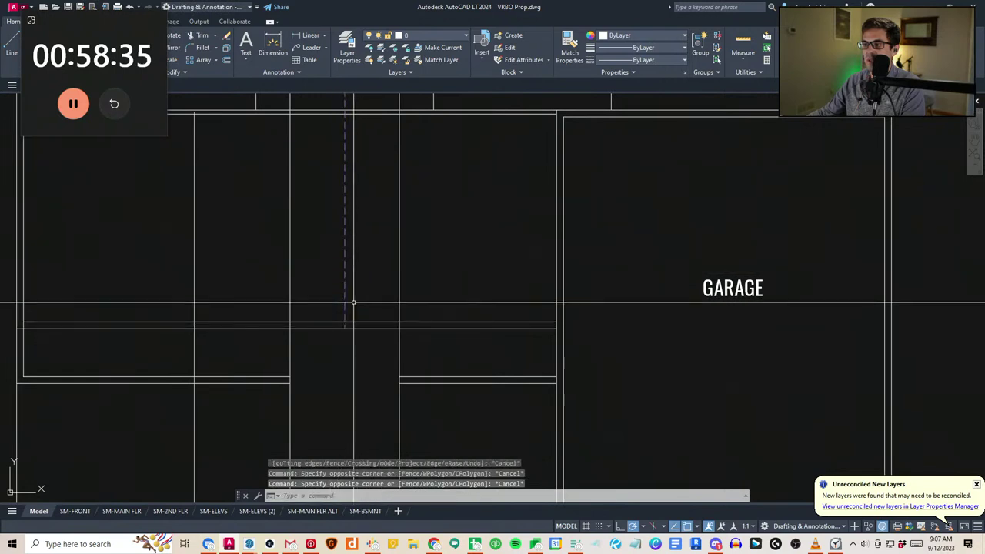
{"action": "left_click", "coordinate": [352, 300]}
{"action": "left_click", "coordinate": [335, 291]}
{"action": "left_click", "coordinate": [344, 326]}
{"action": "scroll", "coordinate": [353, 331], "scroll_direction": "down", "scroll_amount": 3}
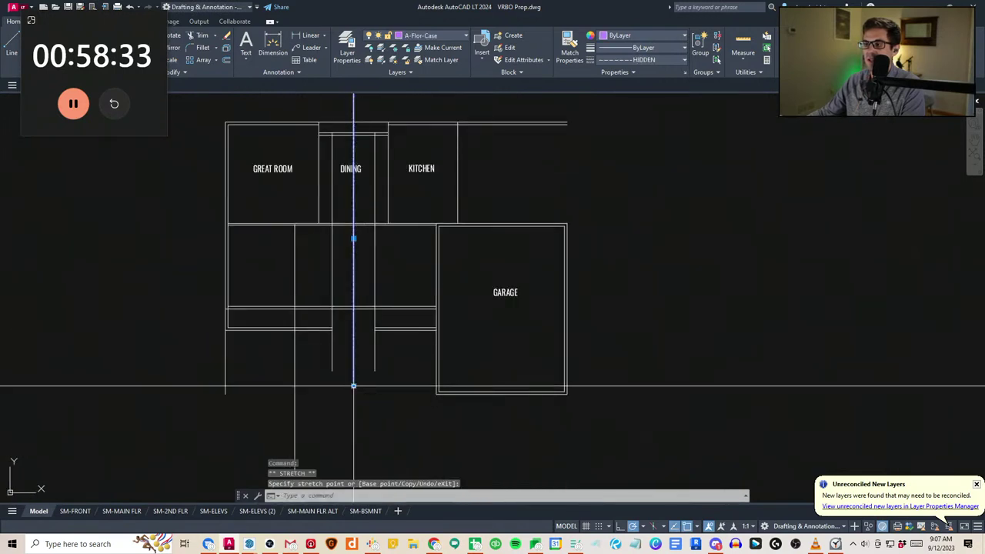
{"action": "key", "text": "Escape"}
Erase the stray vertical line running through the front room below the great room
{"action": "middle_click_drag", "start_coordinate": [331, 292], "coordinate": [359, 317]}
{"action": "scroll", "coordinate": [354, 351], "scroll_direction": "up", "scroll_amount": 2}
{"action": "left_click", "coordinate": [339, 386]}
{"action": "left_click", "coordinate": [291, 374]}
{"action": "key", "text": "e"}
{"action": "key", "text": "Return"}
{"action": "middle_click_drag", "start_coordinate": [331, 369], "coordinate": [334, 365]}
{"action": "scroll", "coordinate": [388, 338], "scroll_direction": "down", "scroll_amount": 2}
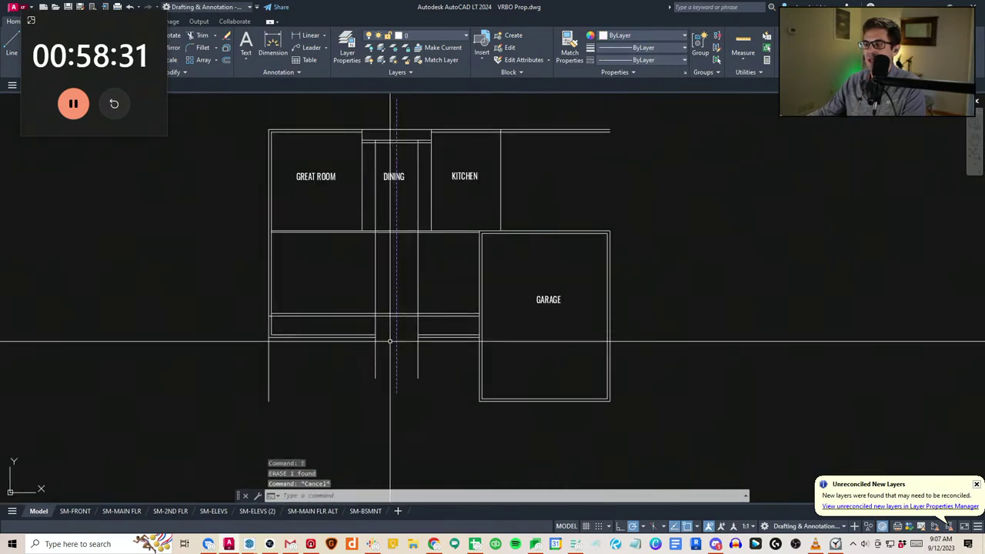
Trim the copied front wall lines outside the two hall lines, keeping only the recessed segment between them
{"action": "scroll", "coordinate": [378, 332], "scroll_direction": "up", "scroll_amount": 2}
{"action": "middle_click_drag", "start_coordinate": [378, 332], "coordinate": [386, 336]}
{"action": "type", "text": "tr"}
{"action": "key", "text": "Return"}
{"action": "left_click", "coordinate": [503, 321]}
{"action": "left_click", "coordinate": [351, 284]}
{"action": "key", "text": "Return"}
{"action": "left_click", "coordinate": [372, 314]}
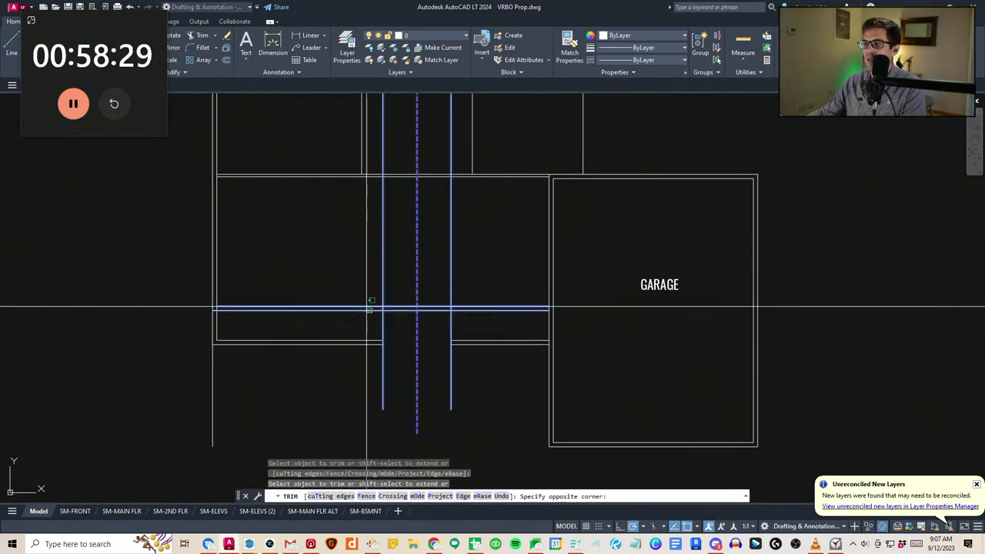
{"action": "key", "text": "Escape"}
Trim the two hall lines off inside the dining room, above the wall separating it from the hall
{"action": "scroll", "coordinate": [481, 289], "scroll_direction": "down", "scroll_amount": 2}
{"action": "middle_click_drag", "start_coordinate": [481, 289], "coordinate": [451, 320]}
{"action": "type", "text": "tr"}
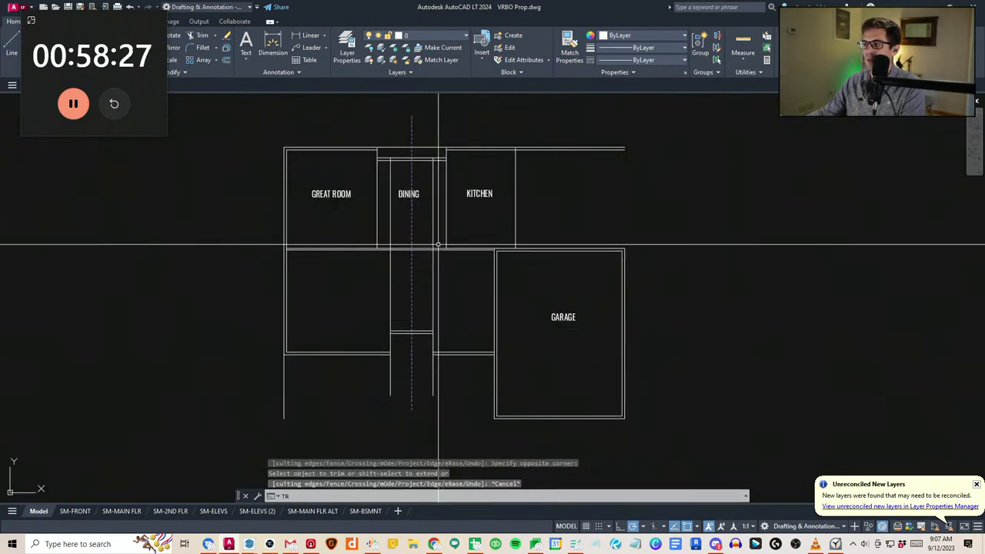
{"action": "key", "text": "Return"}
{"action": "left_click", "coordinate": [442, 247]}
{"action": "key", "text": "Return"}
{"action": "left_click", "coordinate": [435, 224]}
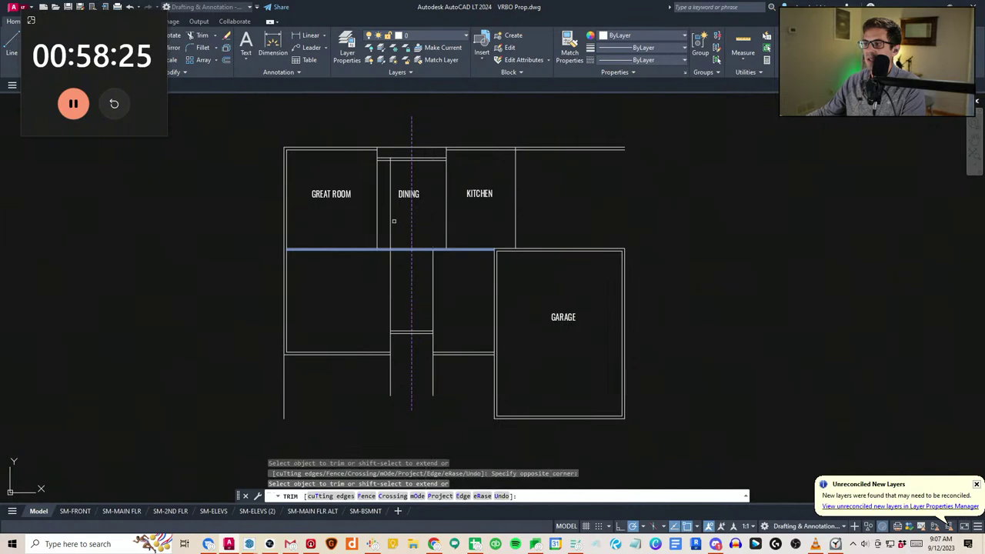
{"action": "key", "text": "Escape"}
{"action": "mouse_move", "coordinate": [461, 370]}
{"action": "middle_mouse_down"}
{"action": "mouse_move", "coordinate": [462, 351]}
{"action": "mouse_move", "coordinate": [436, 348]}
{"action": "middle_mouse_up"}
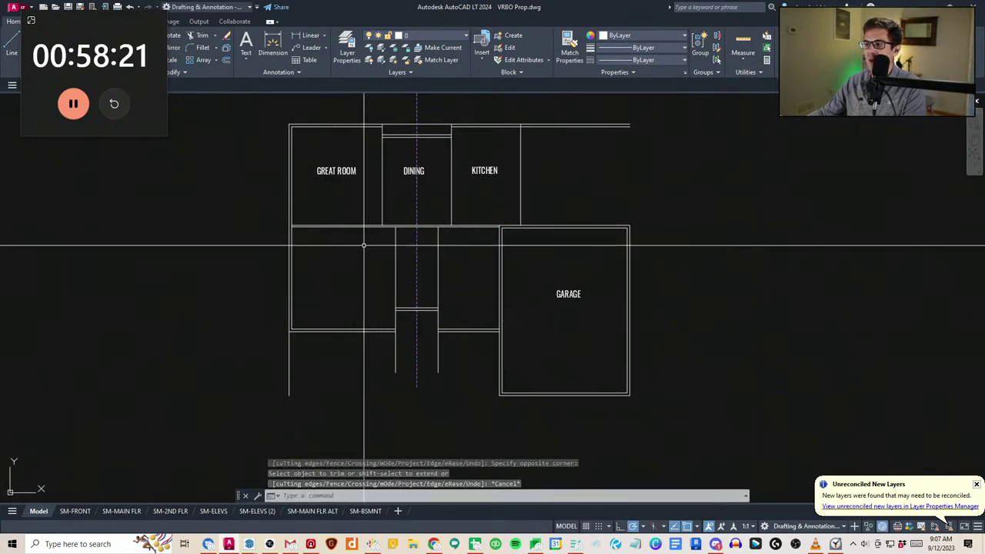
{"action": "left_click", "coordinate": [283, 216]}
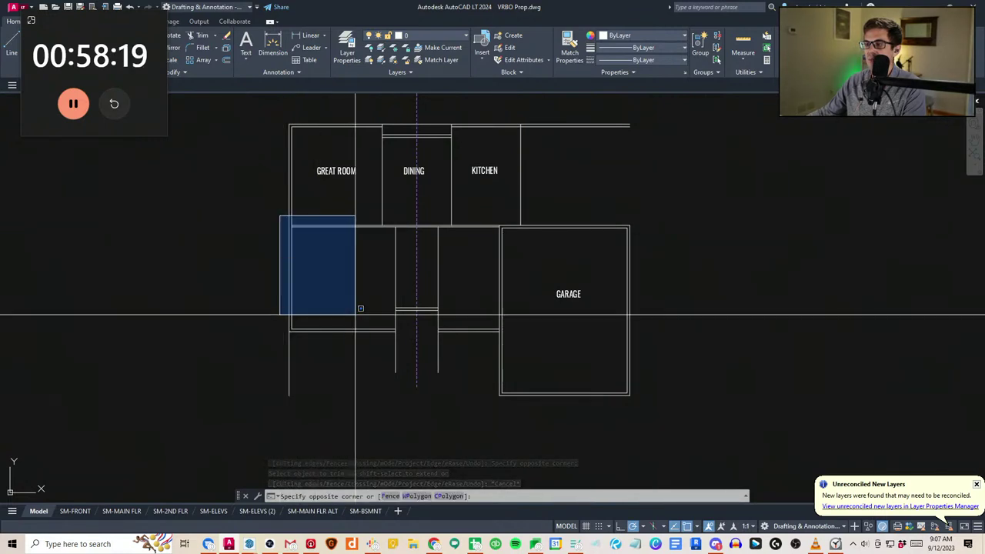
{"action": "key", "text": "Escape"}
{"action": "key", "text": "Escape"}
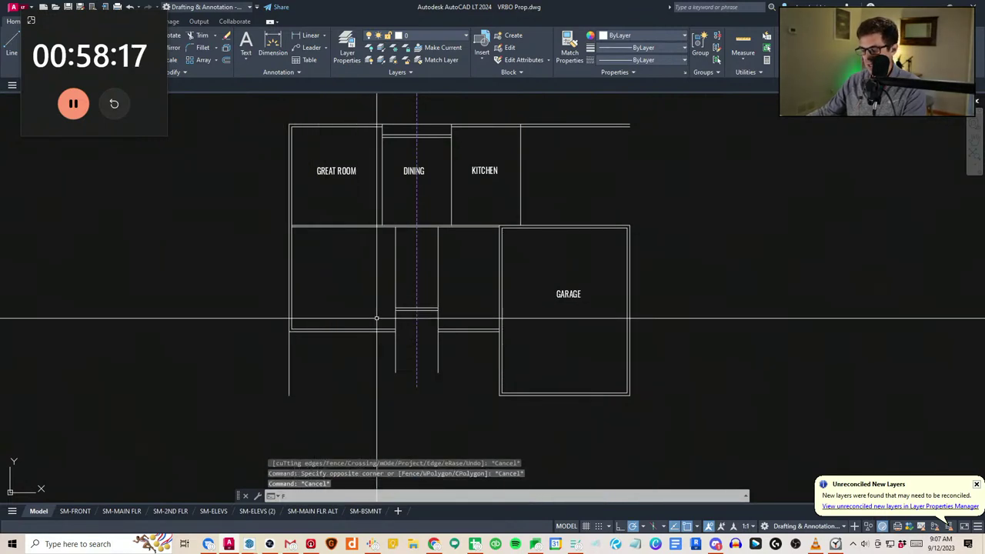
Offset the hall line on the great room side 12' outward, then offset that copy by another 12'
{"action": "type", "text": "ff"}
{"action": "key", "text": "Return"}
{"action": "type", "text": "12'"}
{"action": "key", "text": "Return"}
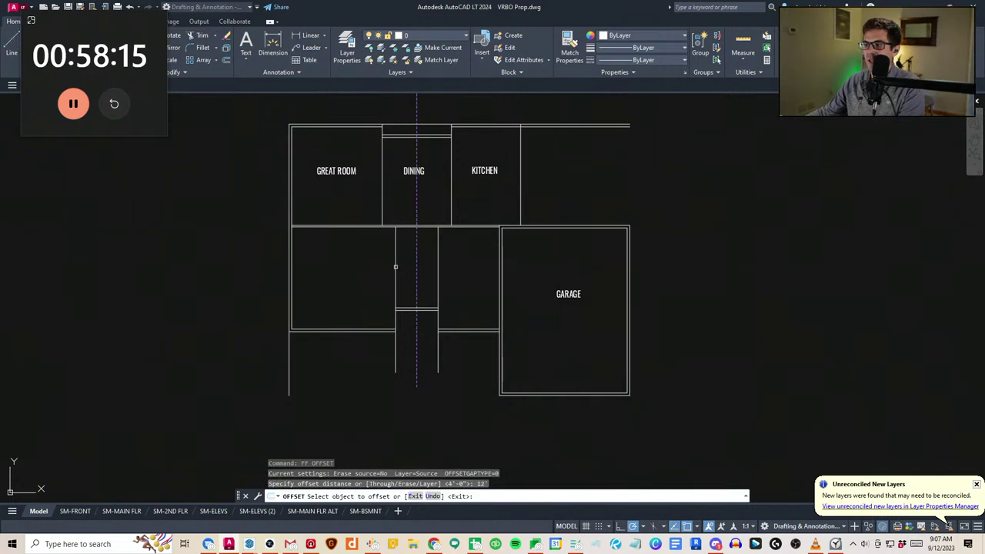
{"action": "left_click", "coordinate": [395, 267]}
{"action": "left_click", "coordinate": [365, 274]}
{"action": "key", "text": "Escape"}
{"action": "key", "text": "Escape"}
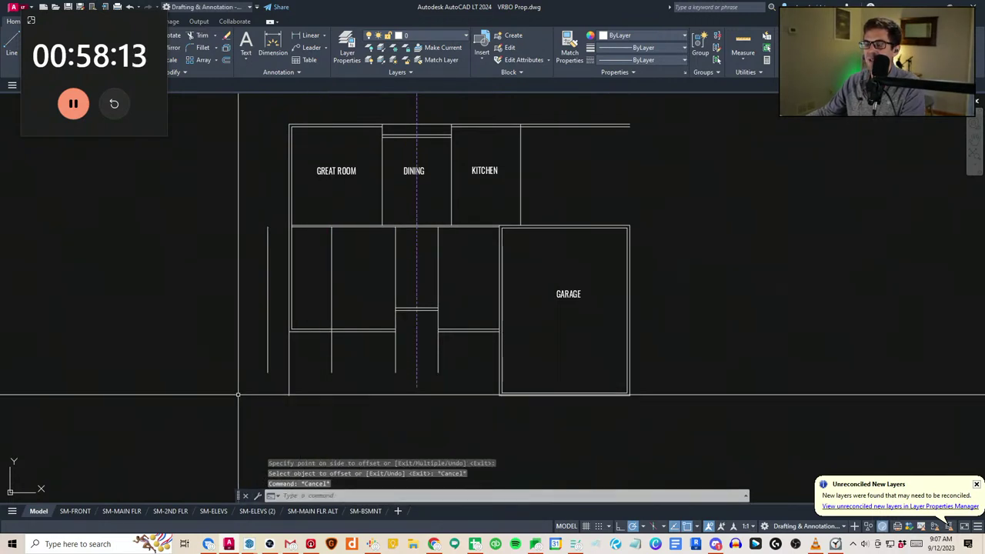
Erase both vertical lines made with the 12' offset
{"action": "left_click", "coordinate": [237, 395]}
{"action": "key", "text": "Escape"}
{"action": "key", "text": "Escape"}
{"action": "left_click", "coordinate": [358, 269]}
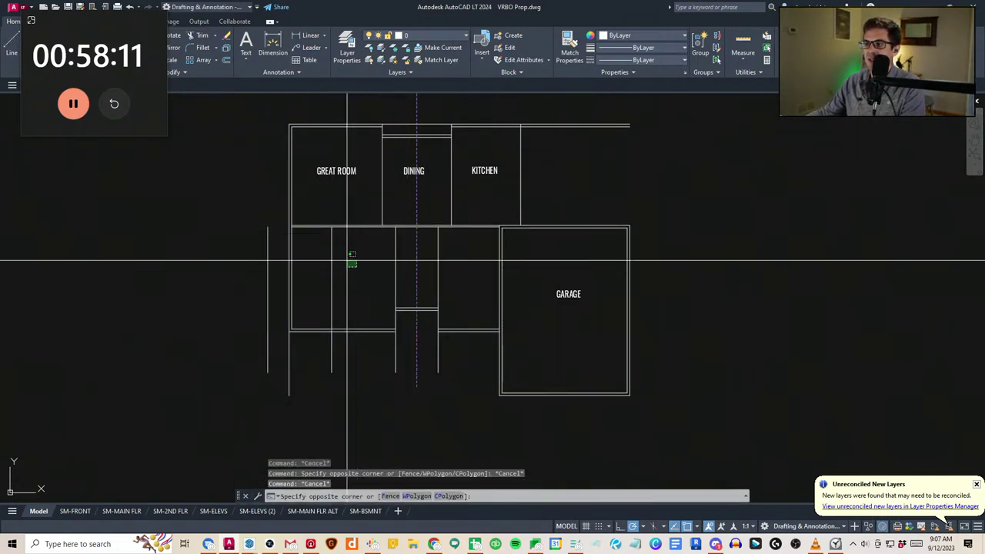
{"action": "left_click", "coordinate": [312, 293]}
{"action": "type", "text": "e"}
{"action": "key", "text": "Return"}
{"action": "key", "text": "Escape"}
{"action": "left_click", "coordinate": [283, 314]}
{"action": "left_click", "coordinate": [257, 303]}
{"action": "key", "text": "e"}
{"action": "key", "text": "Return"}
{"action": "key", "text": "Escape"}
{"action": "left_click", "coordinate": [279, 406]}
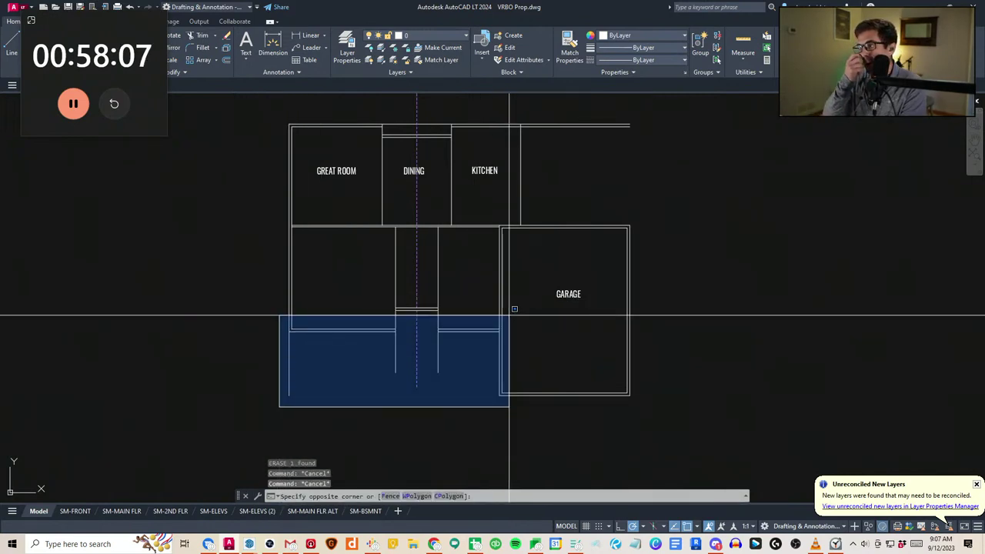
{"action": "key", "text": "Escape"}
{"action": "key", "text": "Escape"}
Offset the inner line of the kitchen's rear wall 24 inches into the kitchen as a counter edge
{"action": "middle_click_drag", "start_coordinate": [509, 126], "coordinate": [488, 213]}
{"action": "key", "text": "Escape"}
{"action": "key", "text": "Escape"}
{"action": "type", "text": "f"}
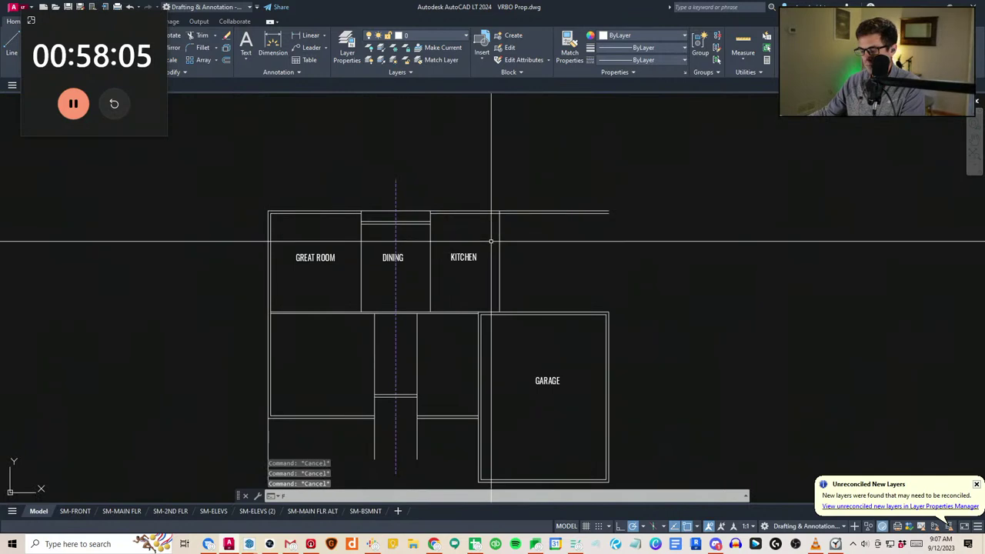
{"action": "type", "text": "f"}
{"action": "key", "text": "Return"}
{"action": "type", "text": "24"}
{"action": "key", "text": "Return"}
{"action": "scroll", "coordinate": [445, 215], "scroll_direction": "up", "scroll_amount": 2}
{"action": "key", "text": "Escape"}
{"action": "middle_click_drag", "start_coordinate": [452, 267], "coordinate": [342, 235]}
{"action": "scroll", "coordinate": [377, 244], "scroll_direction": "down", "scroll_amount": 2}
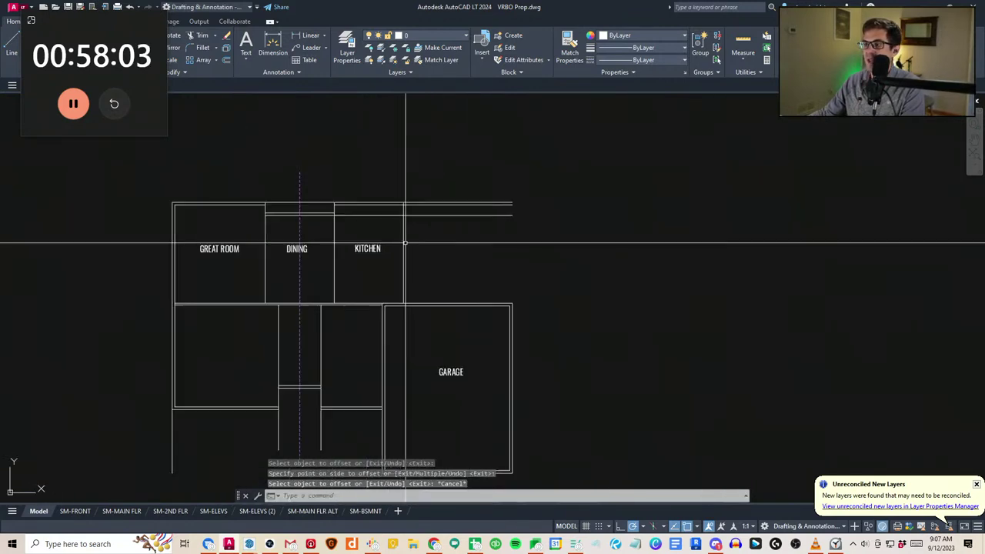
Offset the kitchen's outer side line and its lower wall line 2' into the room with the same distance
{"action": "scroll", "coordinate": [402, 239], "scroll_direction": "up", "scroll_amount": 4}
{"action": "type", "text": "ff"}
{"action": "key", "text": "Return"}
{"action": "key", "text": "Return"}
{"action": "left_click", "coordinate": [425, 215]}
{"action": "left_click", "coordinate": [421, 215]}
{"action": "scroll", "coordinate": [424, 307], "scroll_direction": "down", "scroll_amount": 2}
{"action": "middle_click_drag", "start_coordinate": [427, 350], "coordinate": [451, 290]}
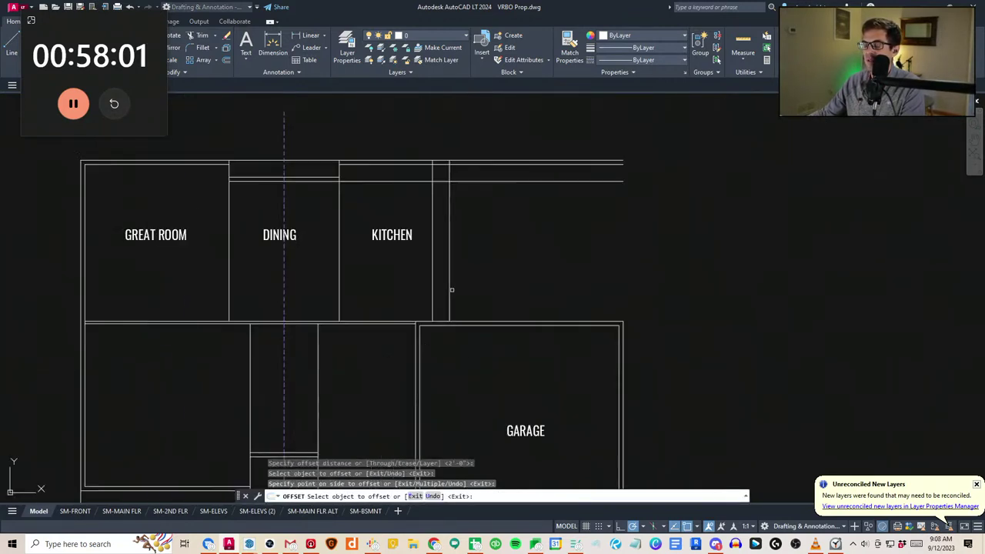
{"action": "left_click", "coordinate": [408, 321]}
{"action": "left_click", "coordinate": [411, 305]}
{"action": "key", "text": "Escape"}
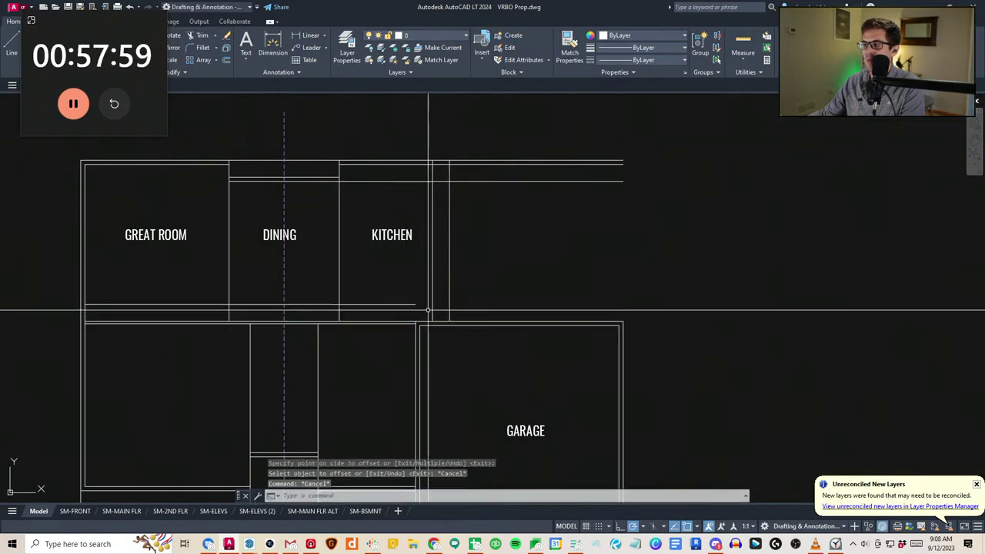
Fillet the kitchen's three counter lines together into square corners with zero radius
{"action": "type", "text": "f"}
{"action": "key", "text": "Return"}
{"action": "left_click", "coordinate": [437, 274]}
{"action": "key", "text": "Return"}
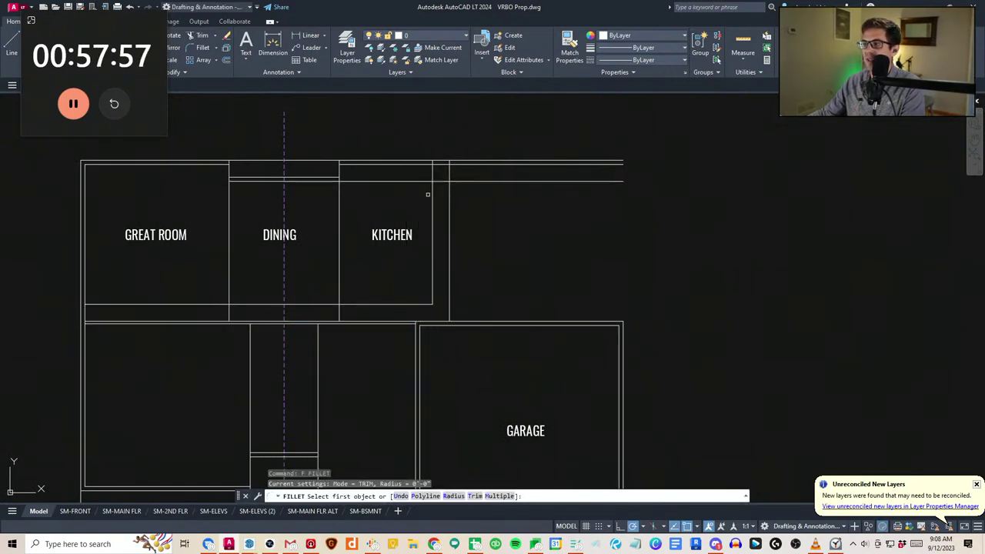
{"action": "left_click", "coordinate": [432, 190]}
{"action": "left_click", "coordinate": [424, 180]}
{"action": "key", "text": "Escape"}
Trim the lower counter line where it runs across the dining and great room, ending it at the kitchen divider
{"action": "middle_click_drag", "start_coordinate": [383, 331], "coordinate": [410, 308]}
{"action": "type", "text": "tr"}
{"action": "key", "text": "Return"}
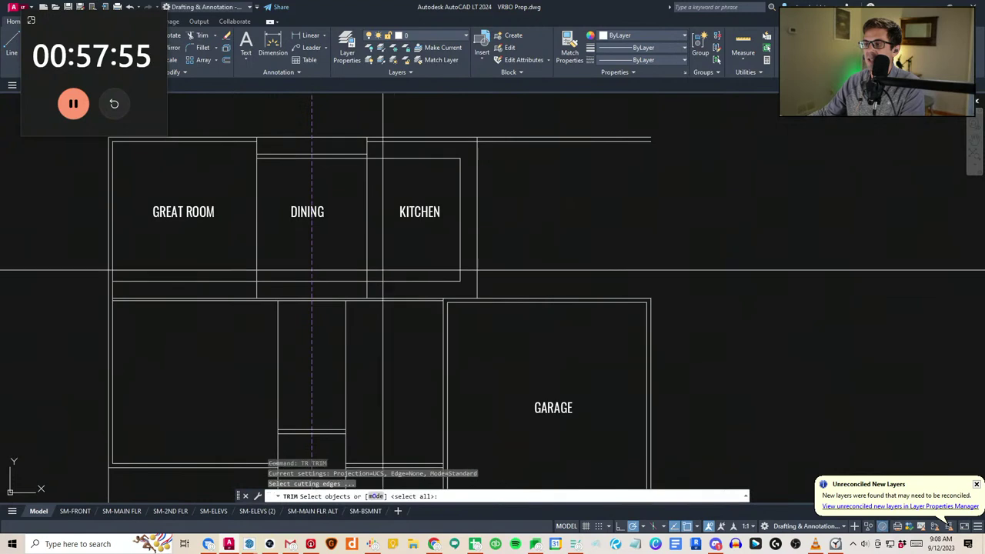
{"action": "key", "text": "Escape"}
{"action": "scroll", "coordinate": [437, 352], "scroll_direction": "down", "scroll_amount": 2}
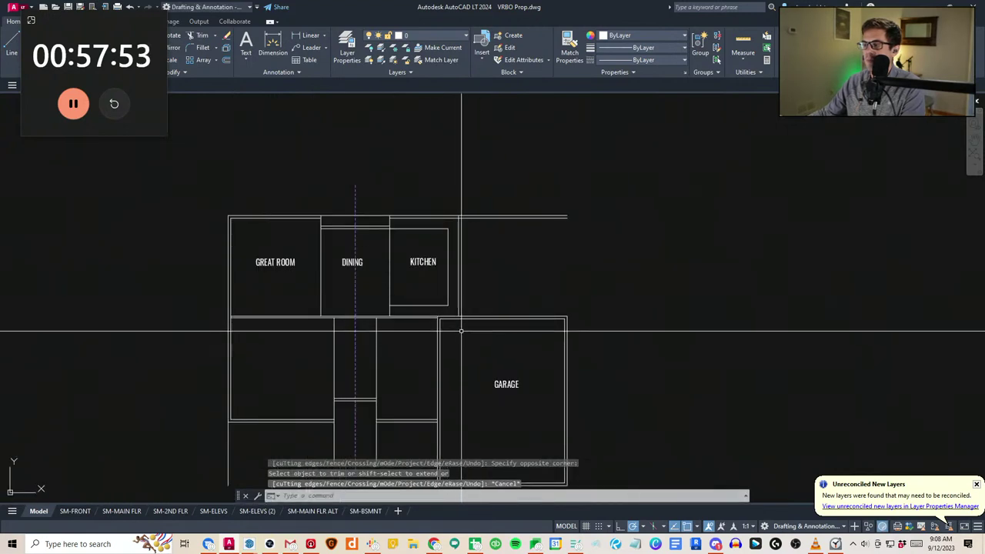
{"action": "left_click", "coordinate": [458, 328]}
{"action": "key", "text": "Escape"}
{"action": "scroll", "coordinate": [541, 244], "scroll_direction": "down", "scroll_amount": 2}
{"action": "middle_click_drag", "start_coordinate": [541, 244], "coordinate": [508, 233]}
{"action": "scroll", "coordinate": [501, 294], "scroll_direction": "up", "scroll_amount": 2}
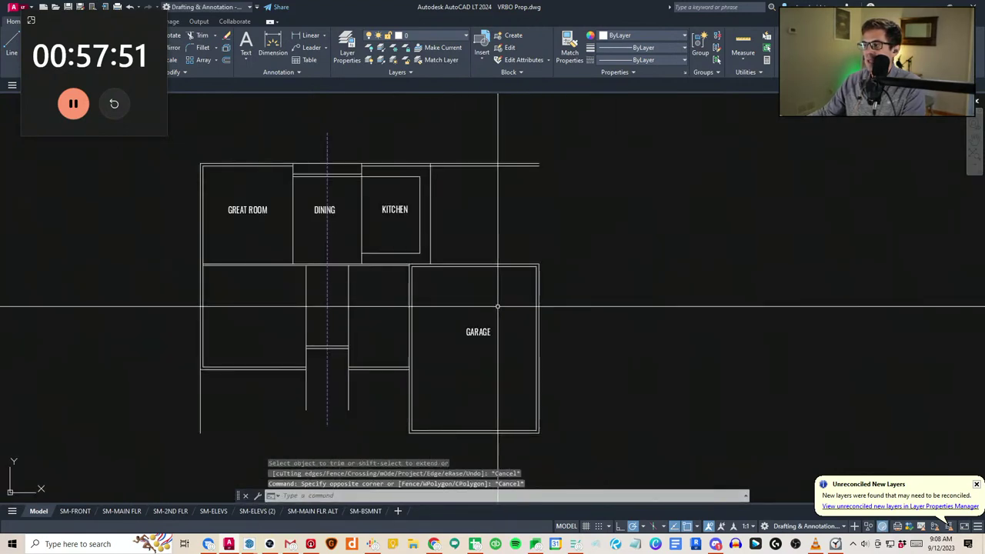
{"action": "mouse_move", "coordinate": [497, 307]}
{"action": "middle_mouse_down"}
{"action": "mouse_move", "coordinate": [489, 299]}
{"action": "mouse_move", "coordinate": [491, 348]}
{"action": "mouse_move", "coordinate": [477, 303]}
{"action": "middle_mouse_up"}
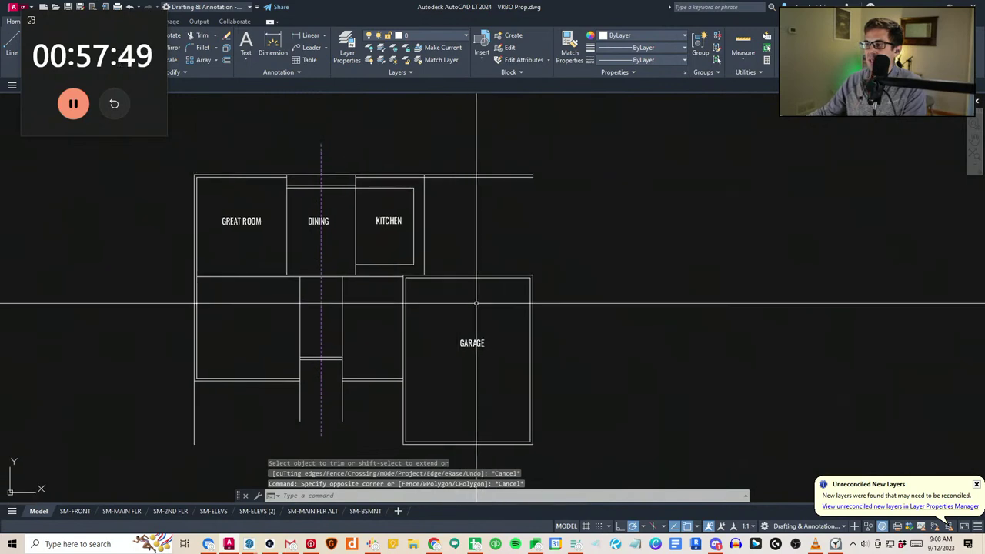
Move the garage walls 6' straight down, away from the kitchen
{"action": "left_click", "coordinate": [496, 297]}
{"action": "left_click", "coordinate": [490, 262]}
{"action": "middle_click_drag", "start_coordinate": [601, 462], "coordinate": [593, 401]}
{"action": "left_click", "coordinate": [593, 401]}
{"action": "left_click", "coordinate": [266, 365]}
{"action": "type", "text": "v"}
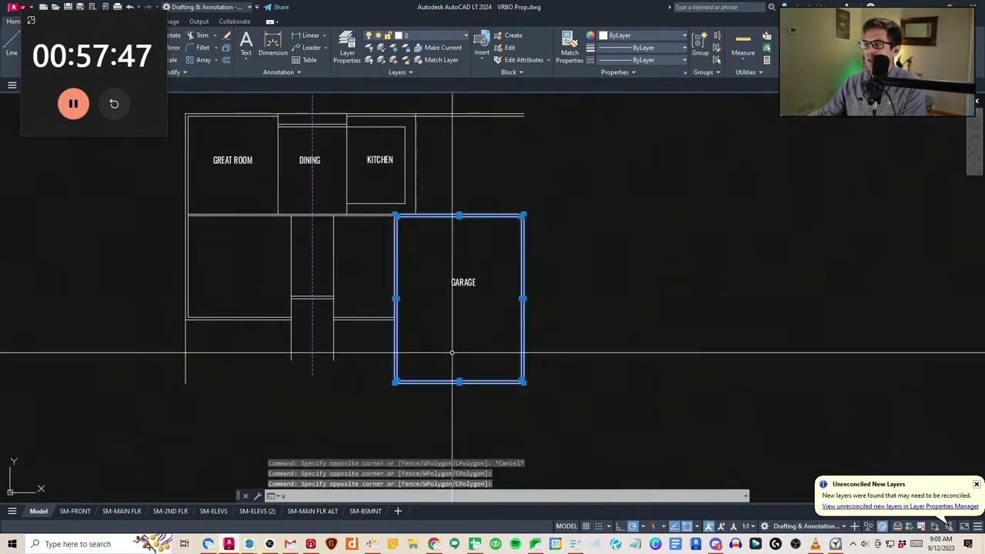
{"action": "key", "text": "space"}
{"action": "left_click", "coordinate": [453, 343]}
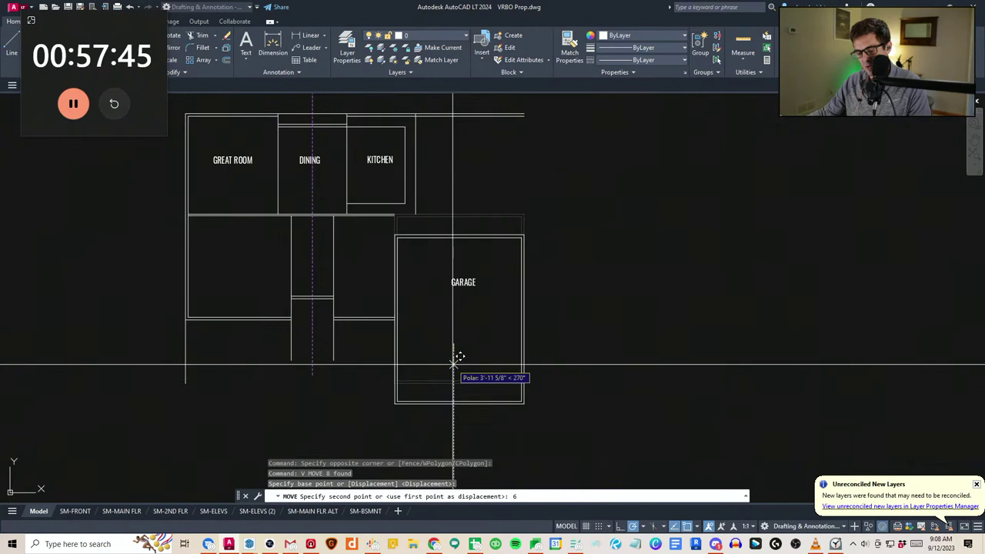
{"action": "type", "text": "6'"}
{"action": "key", "text": "space"}
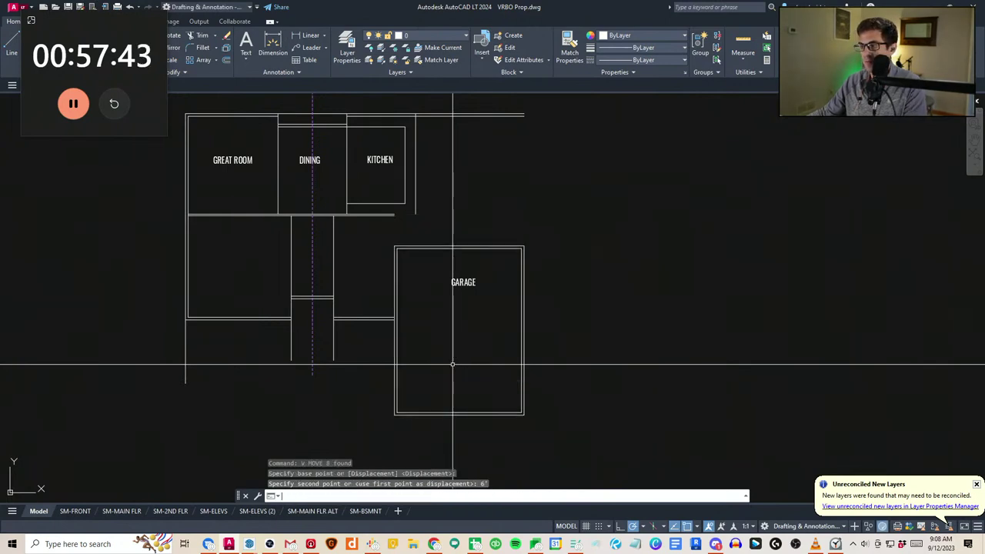
{"action": "key", "text": "Escape"}
Fillet the kitchen's outer side line with the lower wall line to close the corner above the garage
{"action": "middle_click_drag", "start_coordinate": [412, 247], "coordinate": [424, 299]}
{"action": "key", "text": "Escape"}
{"action": "scroll", "coordinate": [426, 269], "scroll_direction": "up", "scroll_amount": 2}
{"action": "type", "text": "f"}
{"action": "key", "text": "space"}
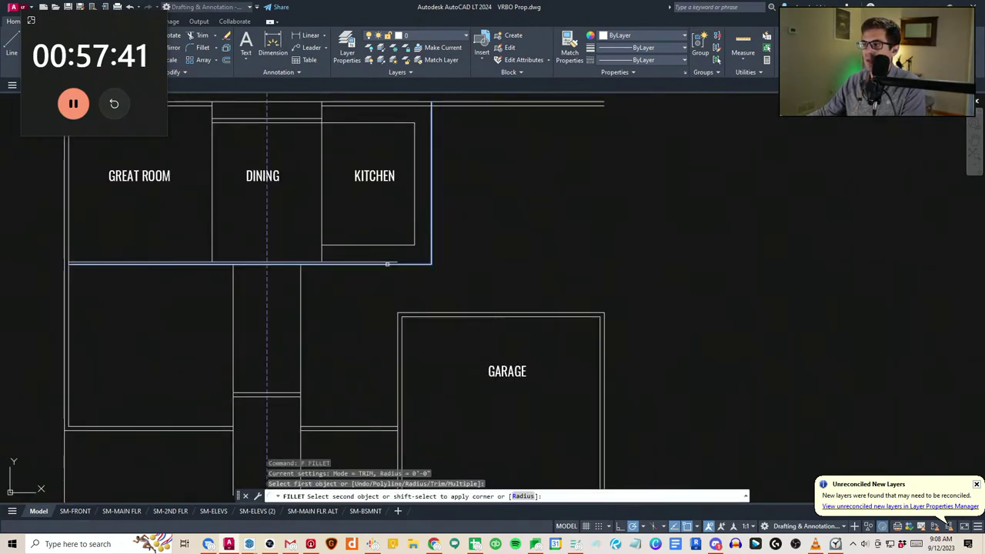
{"action": "left_click", "coordinate": [388, 264]}
{"action": "key", "text": "Escape"}
{"action": "key", "text": "Escape"}
{"action": "left_click", "coordinate": [326, 319]}
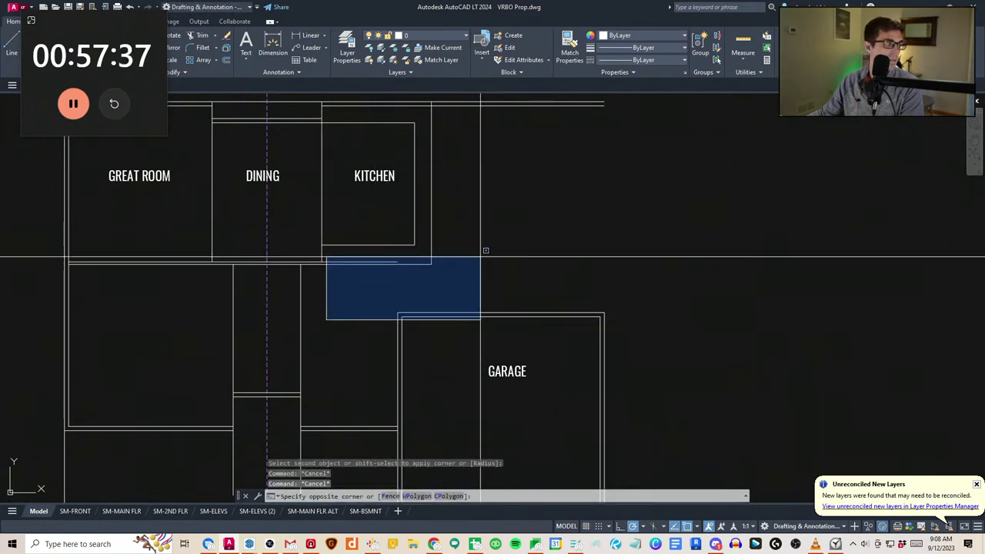
{"action": "key", "text": "Escape"}
{"action": "scroll", "coordinate": [485, 250], "scroll_direction": "down", "scroll_amount": 2}
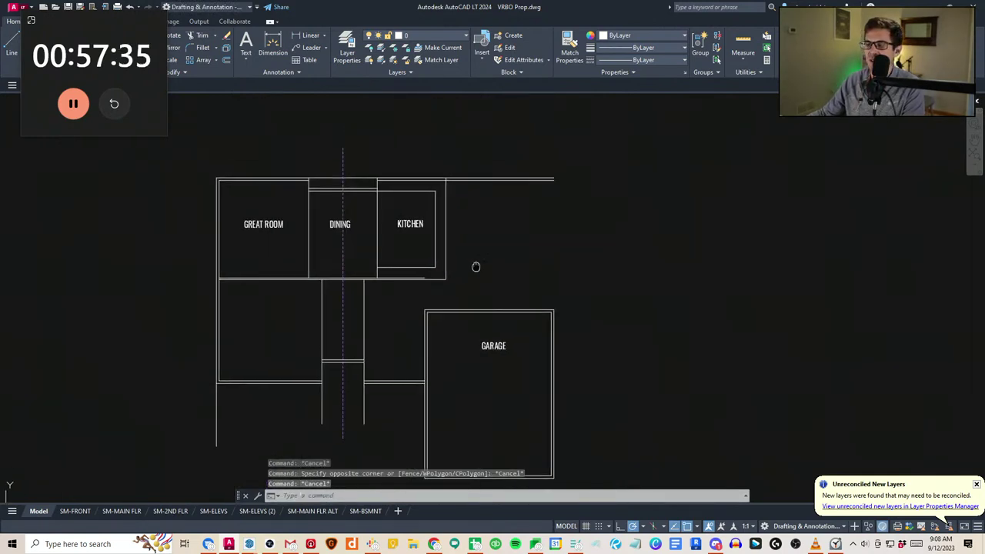
Offset the kitchen's outer side line 3 1/2" outward to give that wall its thickness
{"action": "type", "text": "o"}
{"action": "key", "text": "space"}
{"action": "key", "text": "space"}
{"action": "left_click", "coordinate": [442, 235]}
{"action": "left_click", "coordinate": [477, 223]}
{"action": "key", "text": "Escape"}
{"action": "key", "text": "Escape"}
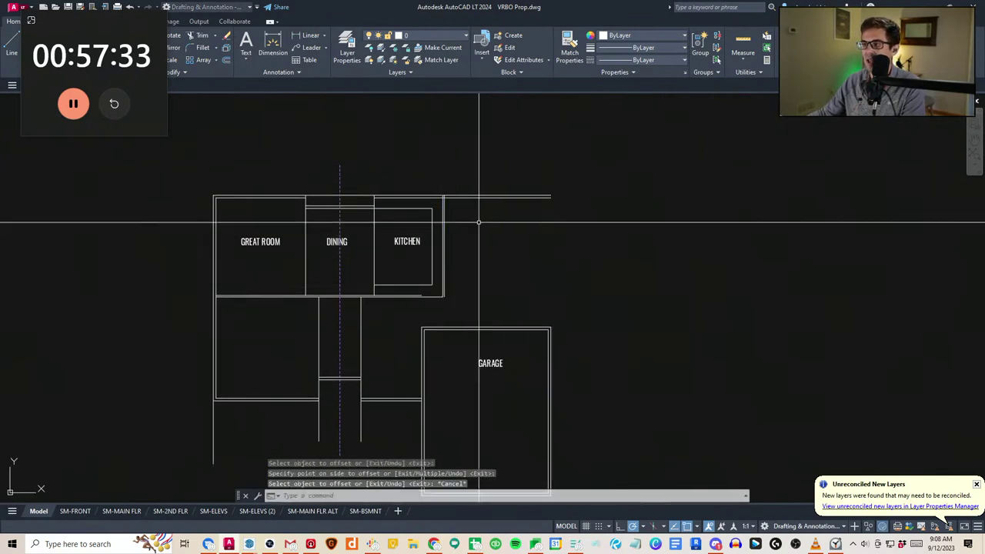
Trim the upper ends of the kitchen's two side wall lines where they pass the upper wall's inner line
{"action": "scroll", "coordinate": [459, 193], "scroll_direction": "up", "scroll_amount": 4}
{"action": "type", "text": "tr"}
{"action": "left_click", "coordinate": [432, 210]}
{"action": "left_click", "coordinate": [427, 204]}
{"action": "key", "text": "space"}
{"action": "scroll", "coordinate": [425, 203], "scroll_direction": "up", "scroll_amount": 4}
{"action": "left_click", "coordinate": [426, 206]}
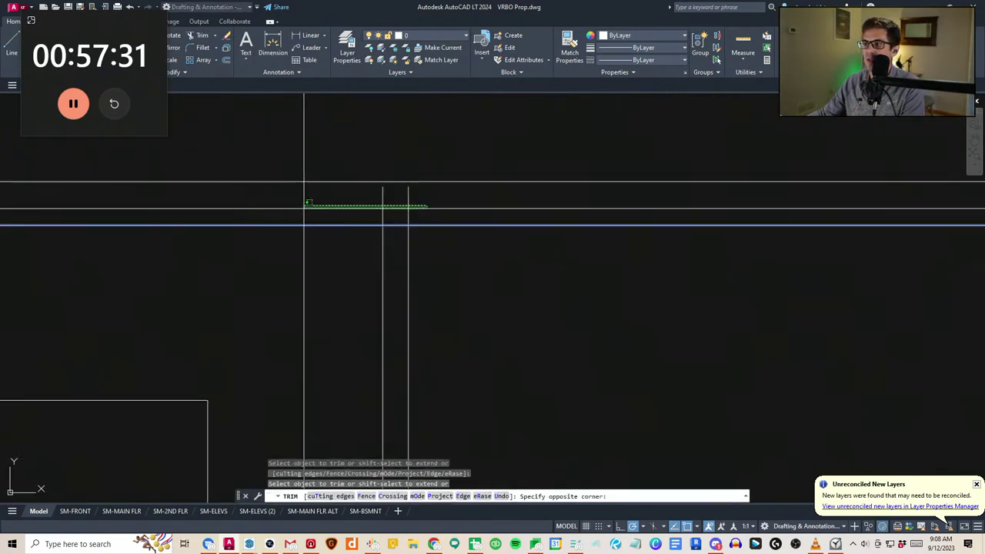
{"action": "left_click", "coordinate": [303, 204]}
{"action": "key", "text": "Escape"}
{"action": "key", "text": "Escape"}
Offset the divider lines on both sides of the dining area 6" inward to form the recess's side walls
{"action": "scroll", "coordinate": [306, 208], "scroll_direction": "down", "scroll_amount": 4}
{"action": "middle_click_drag", "start_coordinate": [311, 219], "coordinate": [481, 281]}
{"action": "scroll", "coordinate": [442, 306], "scroll_direction": "up", "scroll_amount": 3}
{"action": "key", "text": "Escape"}
{"action": "key", "text": "Escape"}
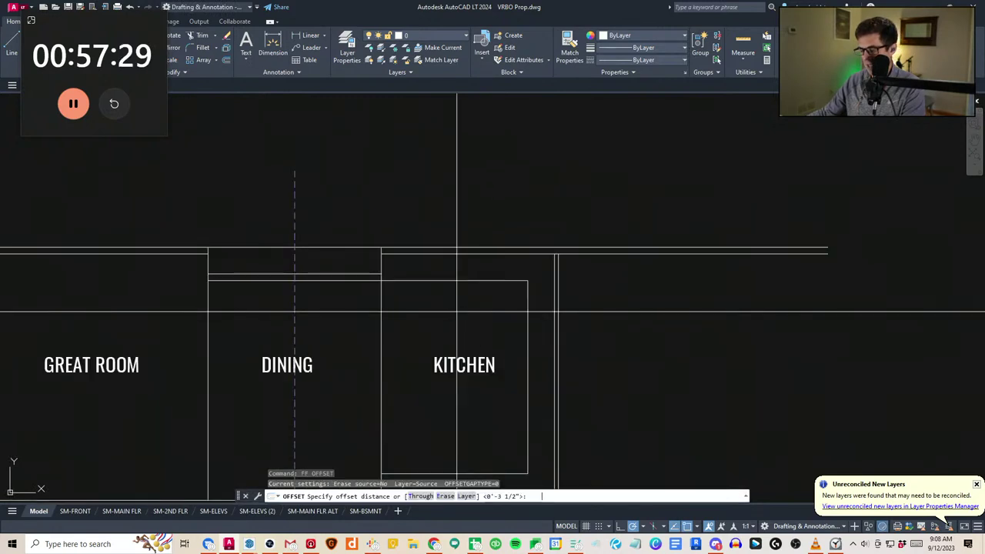
{"action": "left_click", "coordinate": [376, 289]}
{"action": "key", "text": "Escape"}
{"action": "middle_click_drag", "start_coordinate": [374, 323], "coordinate": [547, 299]}
{"action": "type", "text": "o"}
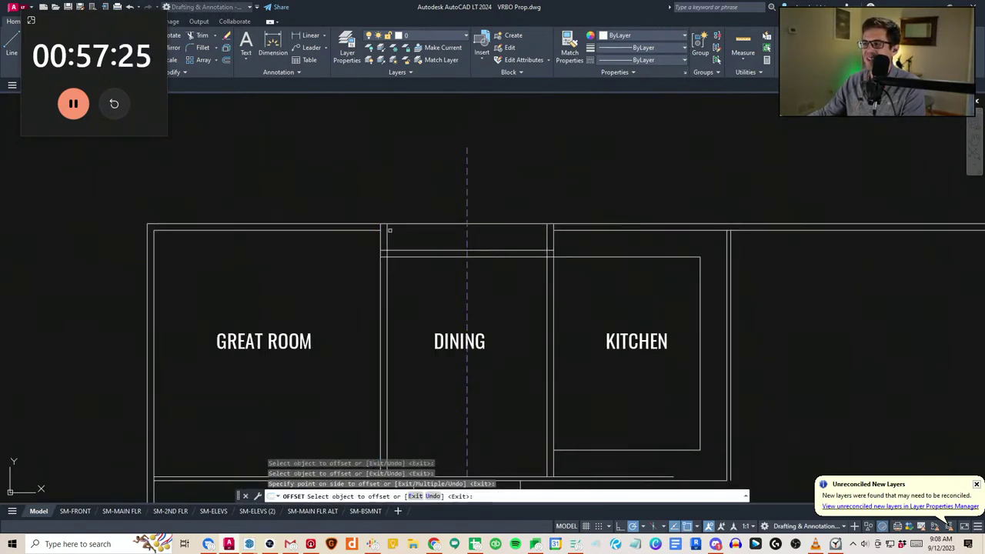
{"action": "key", "text": "Escape"}
{"action": "key", "text": "Escape"}
Trim away the divider lines below the dining recess so great room, dining and kitchen join into one open space
{"action": "middle_click_drag", "start_coordinate": [439, 315], "coordinate": [417, 294]}
{"action": "scroll", "coordinate": [418, 294], "scroll_direction": "down", "scroll_amount": 2}
{"action": "type", "text": "tr"}
{"action": "left_click", "coordinate": [517, 300]}
{"action": "left_click", "coordinate": [370, 230]}
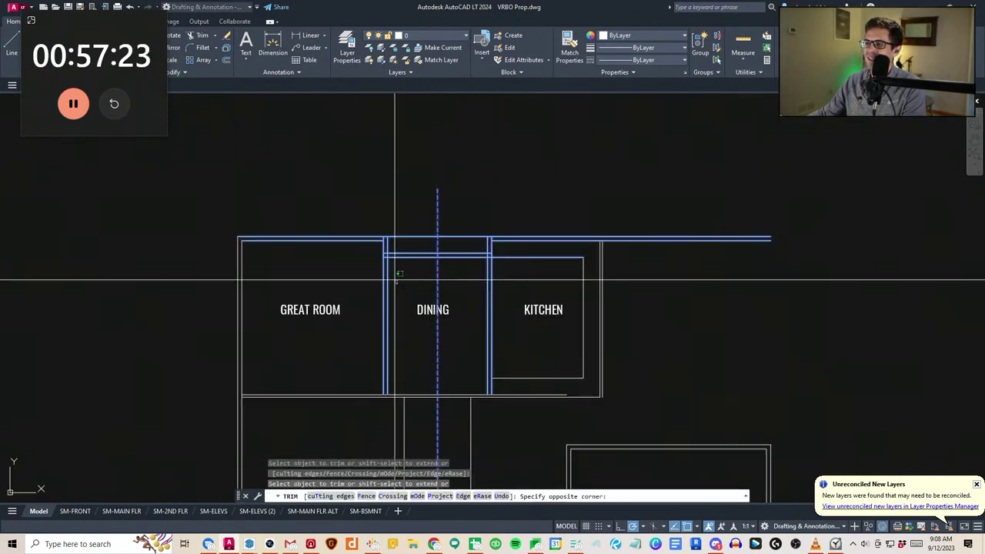
{"action": "left_click", "coordinate": [514, 277]}
{"action": "left_click", "coordinate": [465, 296]}
{"action": "key", "text": "Escape"}
Trim the upper wall's outer line back from the great room side to the centre axis at the dining recess
{"action": "middle_click_drag", "start_coordinate": [500, 322], "coordinate": [463, 251]}
{"action": "scroll", "coordinate": [463, 250], "scroll_direction": "down", "scroll_amount": 2}
{"action": "middle_click_drag", "start_coordinate": [506, 275], "coordinate": [463, 275]}
{"action": "key", "text": "Escape"}
{"action": "key", "text": "Escape"}
{"action": "scroll", "coordinate": [408, 147], "scroll_direction": "up", "scroll_amount": 2}
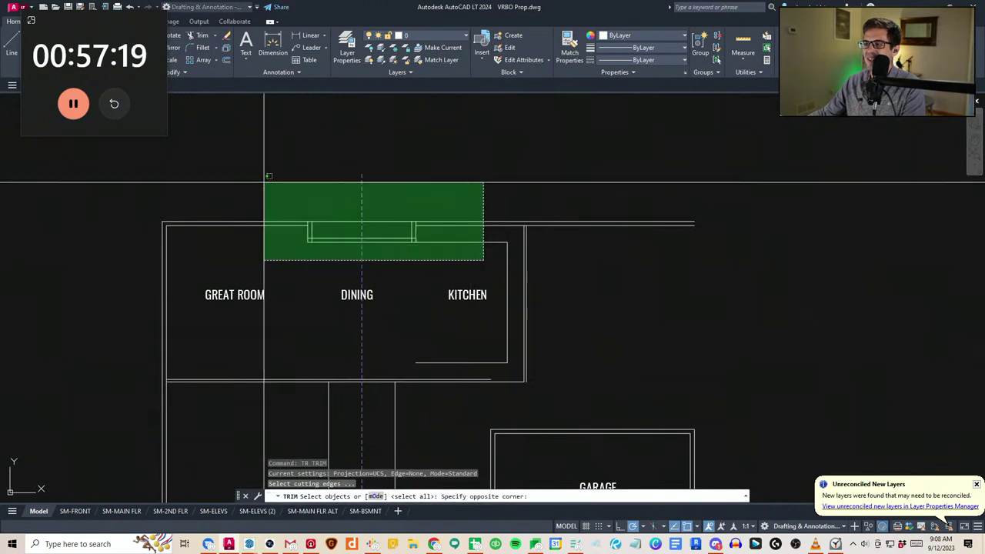
{"action": "left_click", "coordinate": [266, 181]}
{"action": "key", "text": "space"}
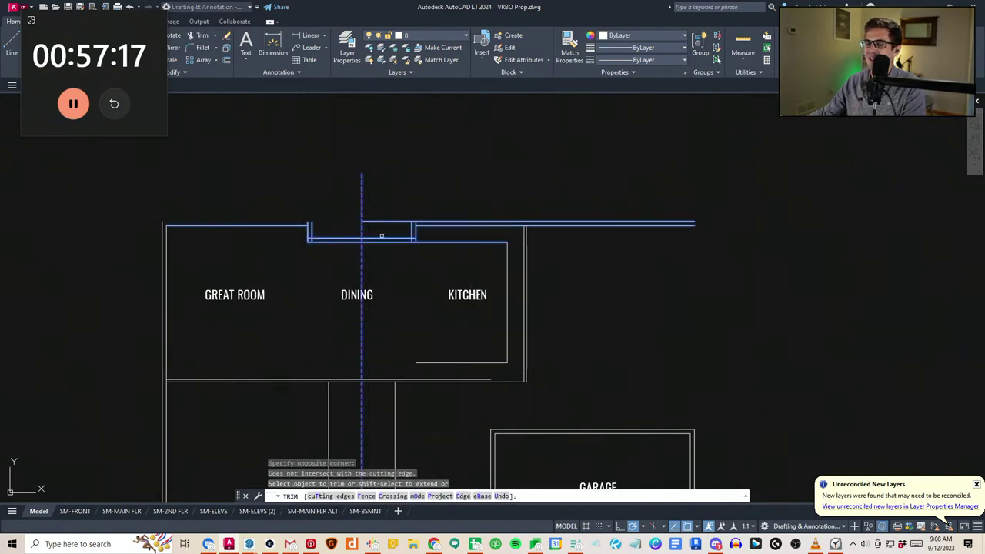
Draw the great room's upper outer wall line from its outer corner to the inner jamb of the dining recess
{"action": "key", "text": "Escape"}
{"action": "type", "text": "a"}
{"action": "key", "text": "space"}
{"action": "left_click", "coordinate": [165, 220]}
{"action": "key", "text": "Escape"}
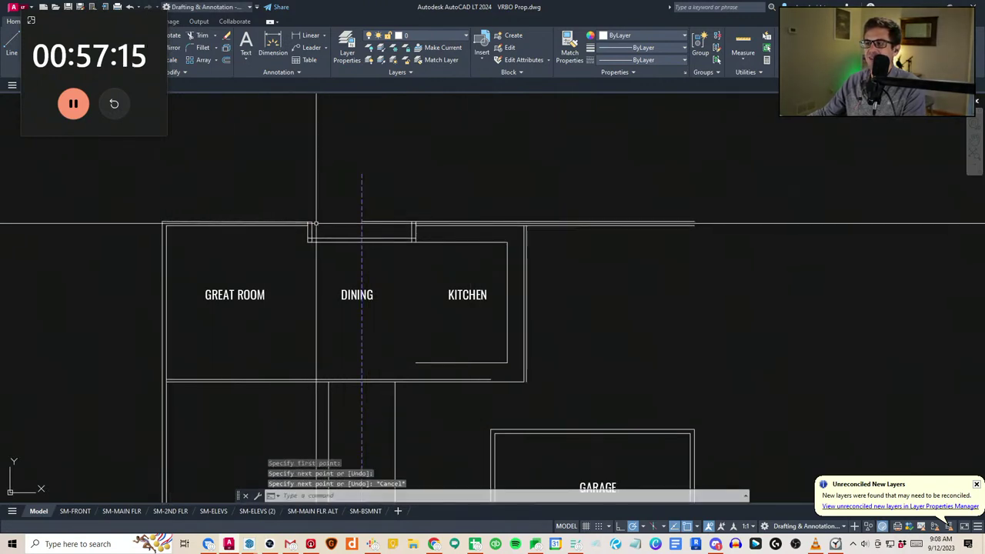
Fillet the upper outer wall line with the recess's kitchen-side jamb using zero radius to square the corner
{"action": "scroll", "coordinate": [392, 218], "scroll_direction": "up", "scroll_amount": 2}
{"action": "type", "text": "tr"}
{"action": "key", "text": "space"}
{"action": "key", "text": "Escape"}
{"action": "type", "text": "f"}
{"action": "key", "text": "space"}
{"action": "scroll", "coordinate": [417, 235], "scroll_direction": "up", "scroll_amount": 4}
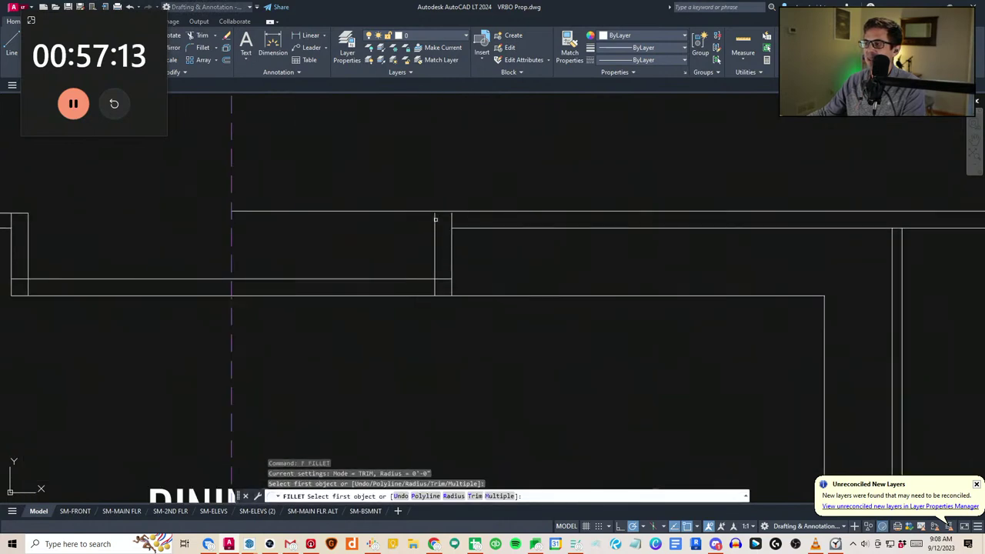
{"action": "key", "text": "Escape"}
Measure the depth of the dining recess along its kitchen-side jamb
{"action": "type", "text": "dd"}
{"action": "key", "text": "space"}
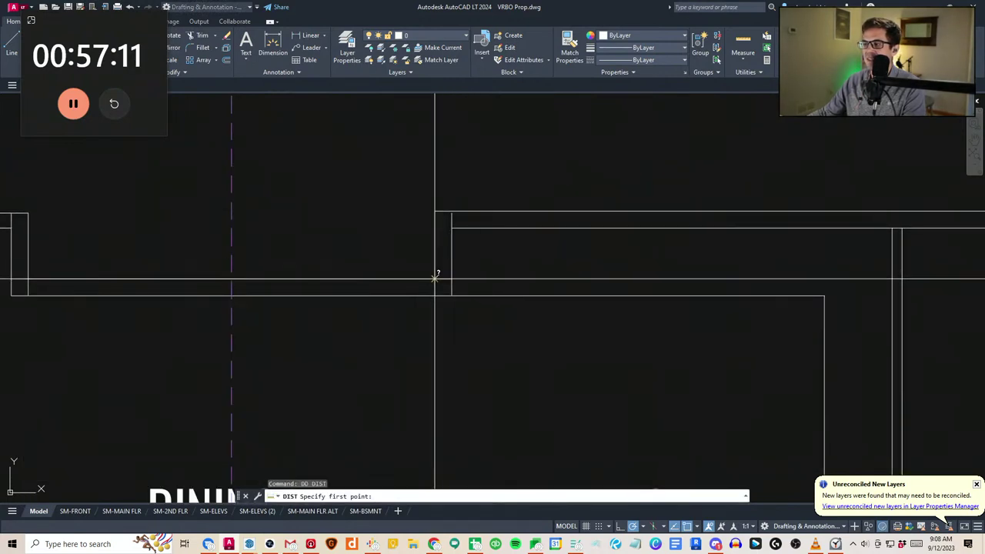
{"action": "left_click", "coordinate": [434, 210]}
{"action": "middle_click_drag", "start_coordinate": [435, 210], "coordinate": [431, 196]}
{"action": "key", "text": "Escape"}
{"action": "key", "text": "Escape"}
{"action": "scroll", "coordinate": [481, 289], "scroll_direction": "down", "scroll_amount": 6}
{"action": "middle_click_drag", "start_coordinate": [507, 313], "coordinate": [409, 290]}
{"action": "scroll", "coordinate": [409, 289], "scroll_direction": "down", "scroll_amount": 4}
{"action": "scroll", "coordinate": [460, 351], "scroll_direction": "up", "scroll_amount": 2}
{"action": "mouse_move", "coordinate": [538, 351]}
{"action": "middle_mouse_down"}
{"action": "mouse_move", "coordinate": [487, 293]}
{"action": "mouse_move", "coordinate": [464, 306]}
{"action": "middle_mouse_up"}
{"action": "scroll", "coordinate": [512, 317], "scroll_direction": "down", "scroll_amount": 2}
{"action": "scroll", "coordinate": [423, 277], "scroll_direction": "up", "scroll_amount": 2}
{"action": "left_click", "coordinate": [510, 266]}
{"action": "key", "text": "Escape"}
{"action": "key", "text": "Escape"}
{"action": "scroll", "coordinate": [426, 297], "scroll_direction": "up", "scroll_amount": 2}
{"action": "scroll", "coordinate": [456, 301], "scroll_direction": "down", "scroll_amount": 2}
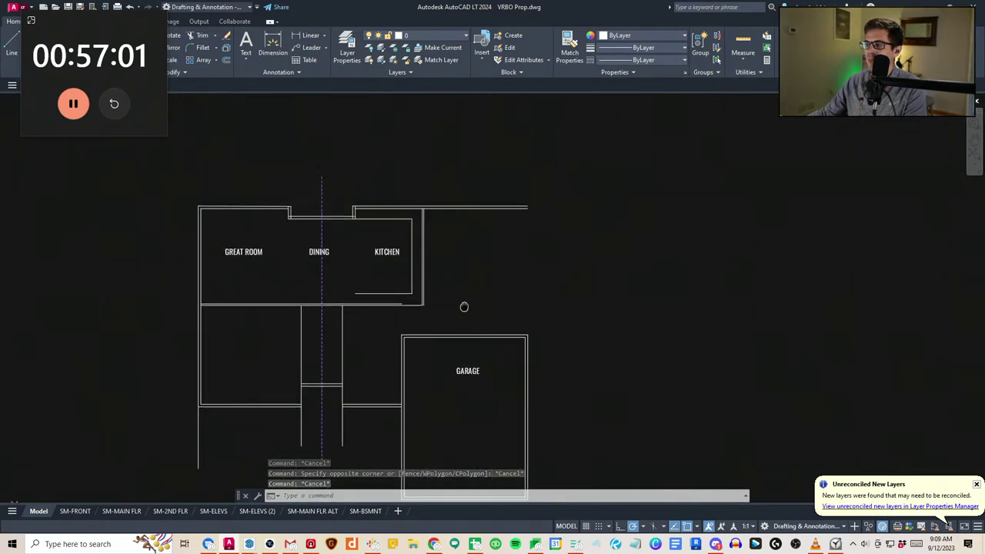
Extend the garage's outer side wall lines up to the upper wall beside the kitchen
{"action": "key", "text": "Escape"}
{"action": "key", "text": "Escape"}
{"action": "type", "text": "ex"}
{"action": "key", "text": "Return"}
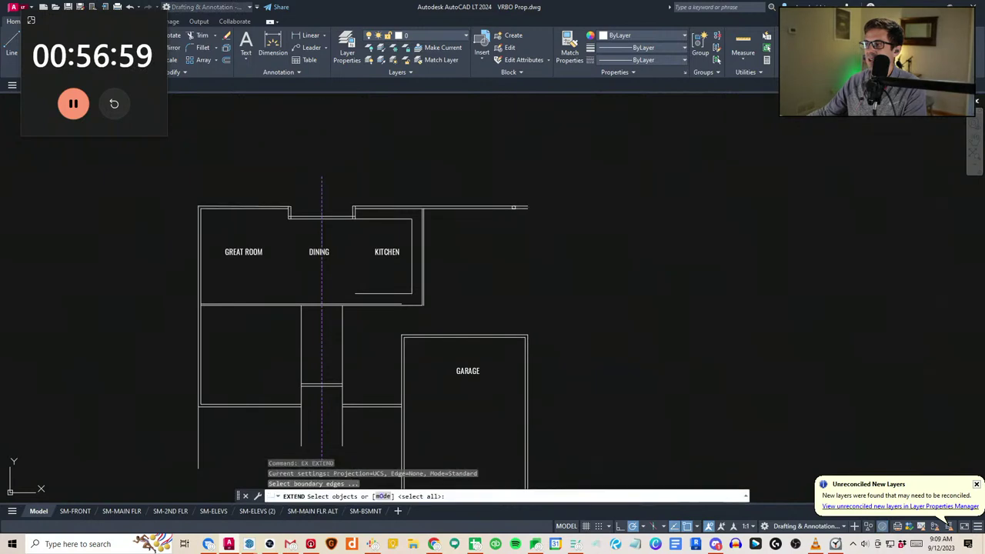
{"action": "left_click", "coordinate": [495, 362]}
{"action": "key", "text": "Escape"}
{"action": "key", "text": "Escape"}
{"action": "left_click", "coordinate": [394, 237]}
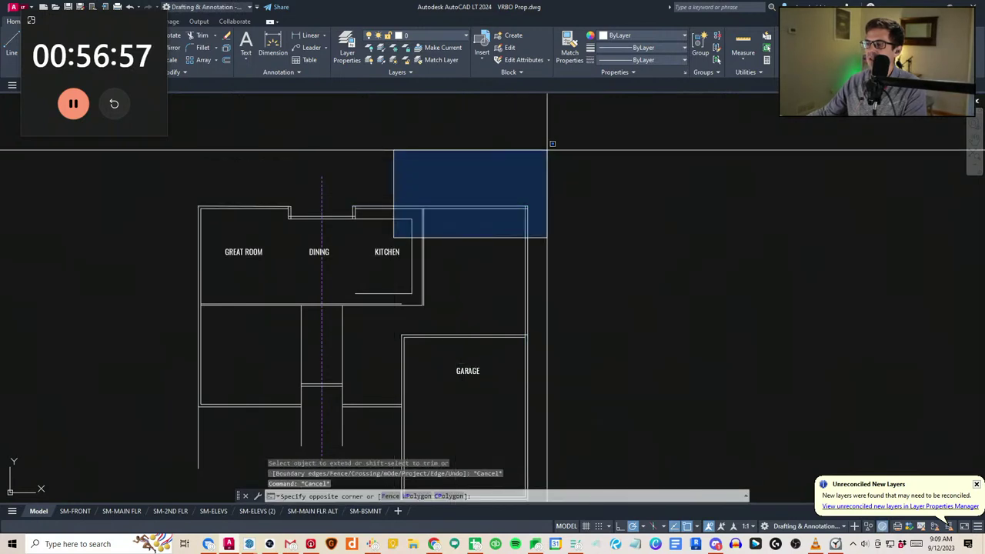
{"action": "key", "text": "Escape"}
Try stretching the great room's upper wall 48" outward, beyond the dining recess
{"action": "middle_click_drag", "start_coordinate": [249, 269], "coordinate": [486, 343]}
{"action": "scroll", "coordinate": [473, 286], "scroll_direction": "up", "scroll_amount": 4}
{"action": "type", "text": "st"}
{"action": "key", "text": "Return"}
{"action": "left_click", "coordinate": [653, 277]}
{"action": "scroll", "coordinate": [187, 223], "scroll_direction": "down", "scroll_amount": 4}
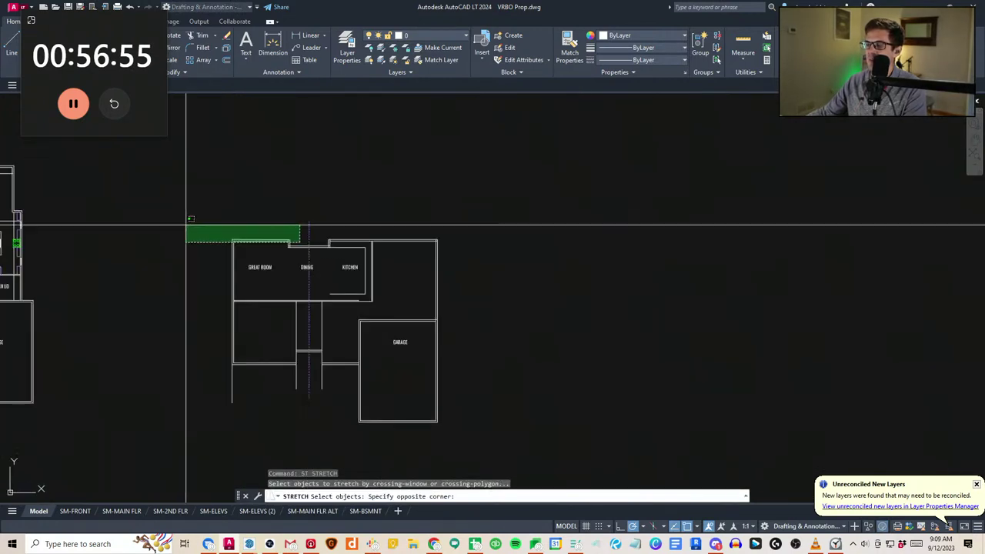
{"action": "left_click", "coordinate": [187, 224]}
{"action": "middle_click_drag", "start_coordinate": [236, 228], "coordinate": [393, 288]}
{"action": "key", "text": "Escape"}
{"action": "key", "text": "Escape"}
{"action": "type", "text": "st"}
{"action": "key", "text": "Return"}
{"action": "scroll", "coordinate": [453, 303], "scroll_direction": "up", "scroll_amount": 2}
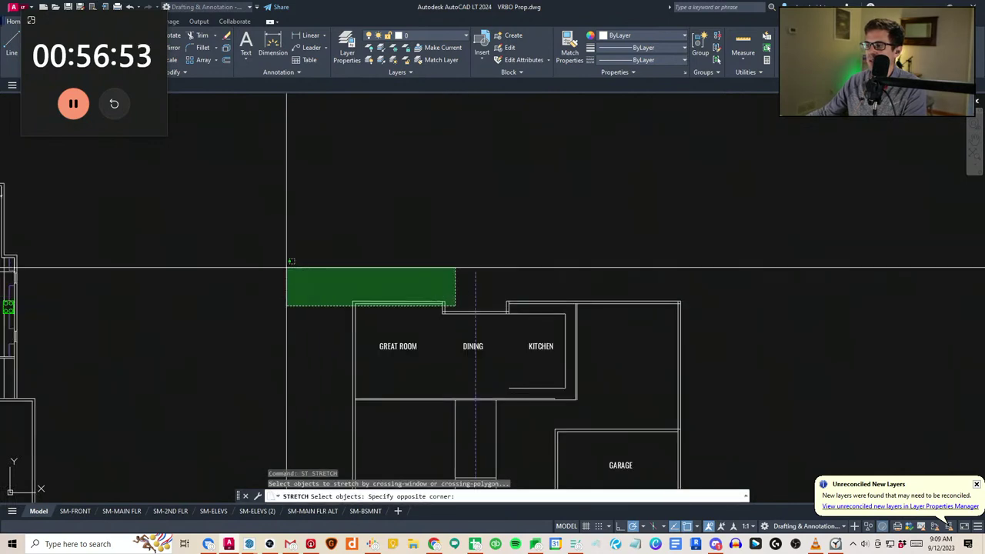
{"action": "left_click", "coordinate": [286, 268]}
{"action": "key", "text": "Return"}
{"action": "left_click", "coordinate": [281, 261]}
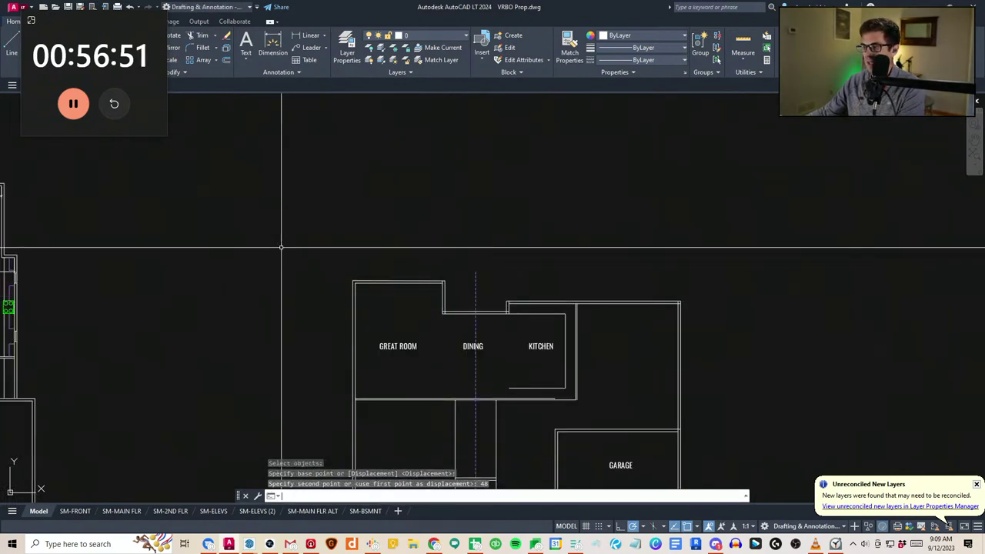
Undo the stretch of the great room's upper wall
{"action": "key", "text": "Escape"}
{"action": "scroll", "coordinate": [281, 247], "scroll_direction": "down", "scroll_amount": 2}
{"action": "middle_click_drag", "start_coordinate": [280, 247], "coordinate": [300, 246]}
{"action": "scroll", "coordinate": [387, 321], "scroll_direction": "up", "scroll_amount": 2}
{"action": "key", "text": "ctrl+z"}
{"action": "key", "text": "ctrl+z"}
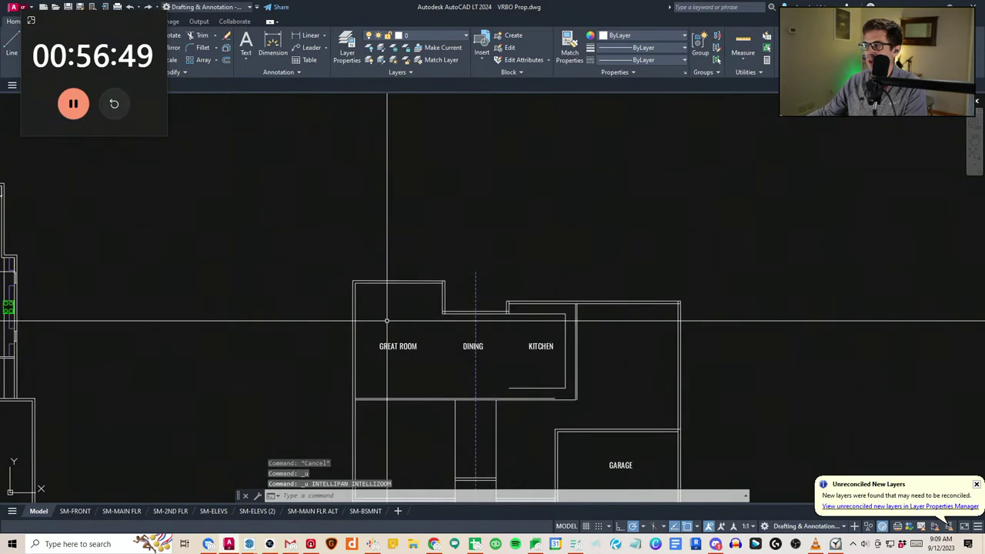
{"action": "key", "text": "ctrl+z"}
{"action": "key", "text": "Escape"}
Examine the unlabelled spaces on both sides of the entry hall, below the great room and next to the garage
{"action": "scroll", "coordinate": [387, 321], "scroll_direction": "up", "scroll_amount": 5}
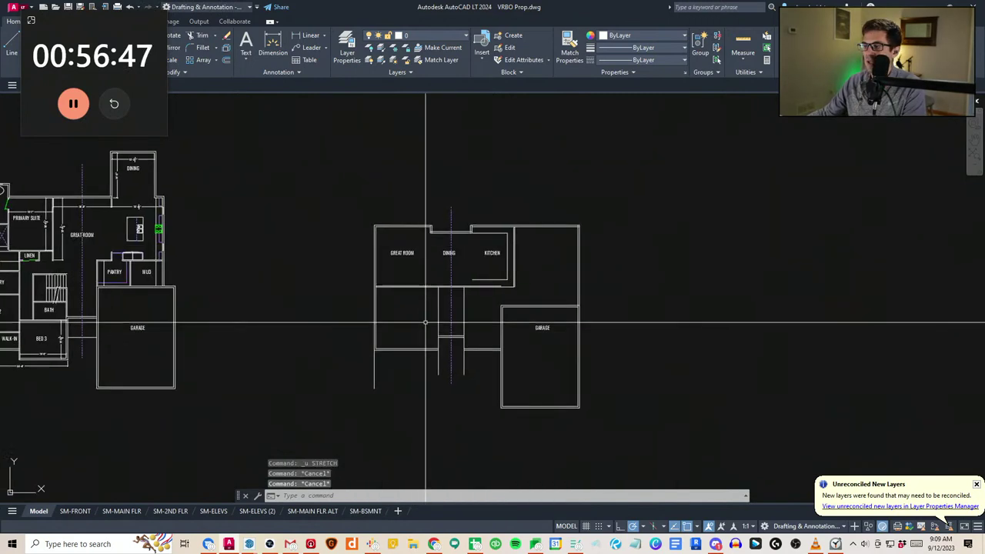
{"action": "scroll", "coordinate": [409, 344], "scroll_direction": "down", "scroll_amount": 3}
{"action": "left_click", "coordinate": [393, 340]}
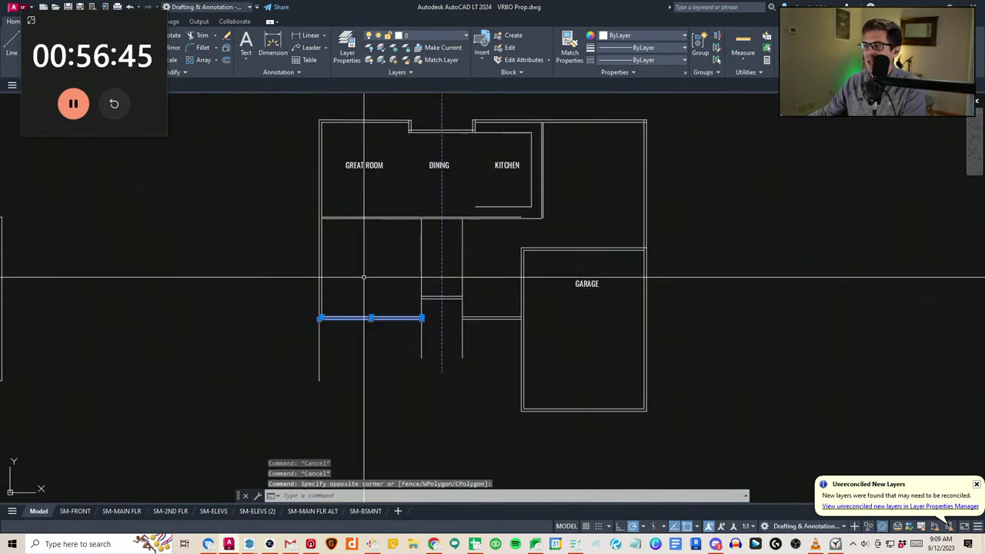
{"action": "key", "text": "Escape"}
{"action": "key", "text": "Escape"}
{"action": "key", "text": "Escape"}
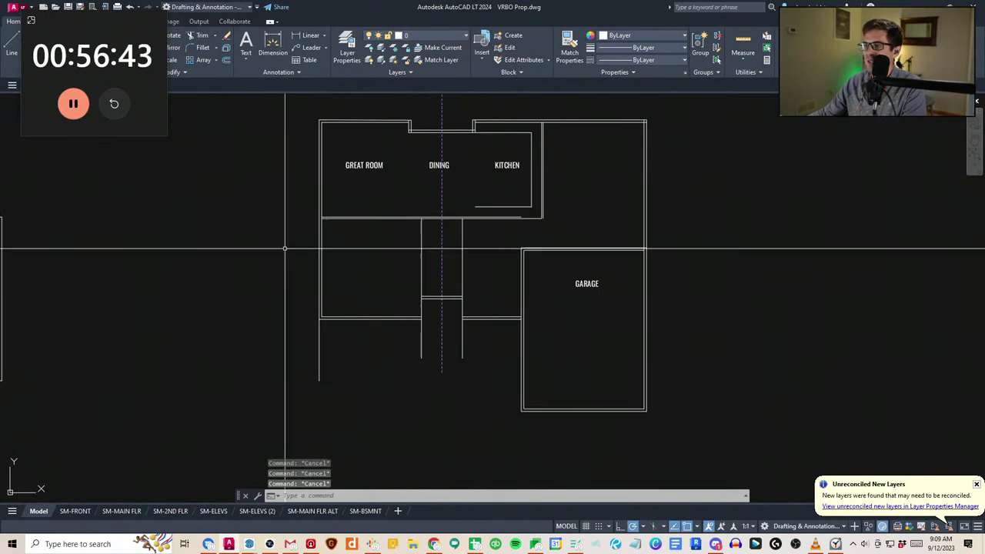
{"action": "left_click", "coordinate": [285, 239]}
{"action": "middle_click_drag", "start_coordinate": [493, 156], "coordinate": [484, 189]}
{"action": "key", "text": "Escape"}
{"action": "key", "text": "Escape"}
{"action": "scroll", "coordinate": [467, 266], "scroll_direction": "up", "scroll_amount": 2}
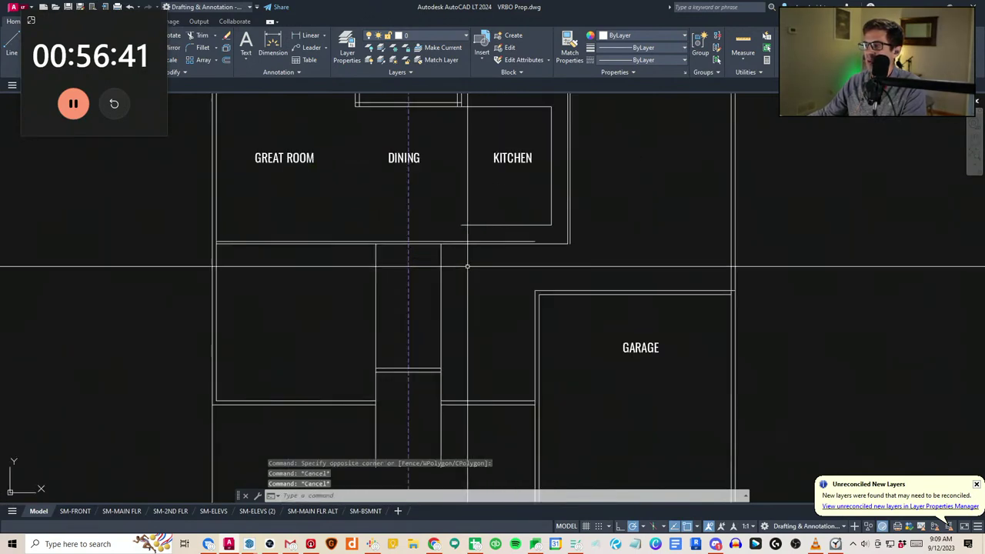
{"action": "left_click", "coordinate": [440, 309]}
{"action": "key", "text": "Escape"}
{"action": "key", "text": "Escape"}
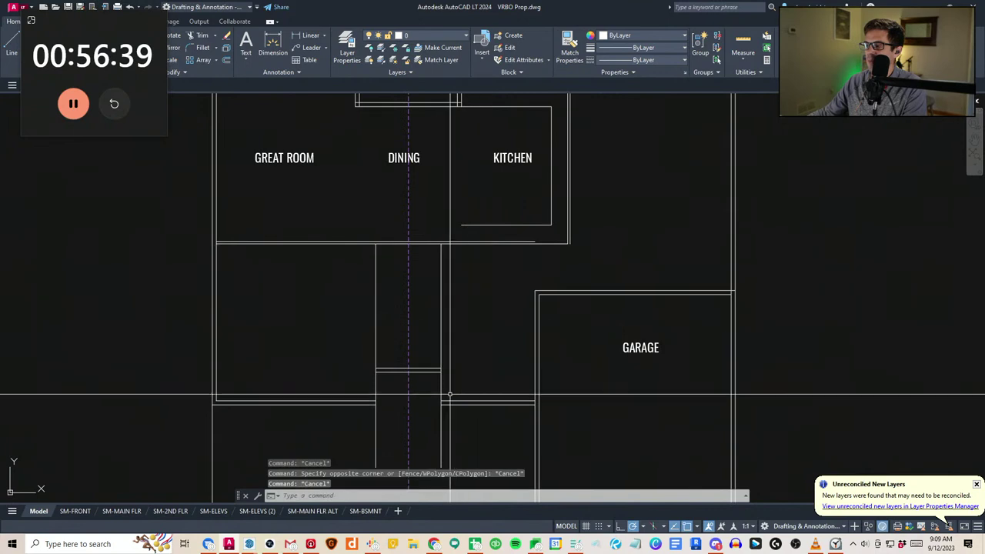
{"action": "left_click", "coordinate": [435, 417]}
{"action": "scroll", "coordinate": [490, 288], "scroll_direction": "down", "scroll_amount": 3}
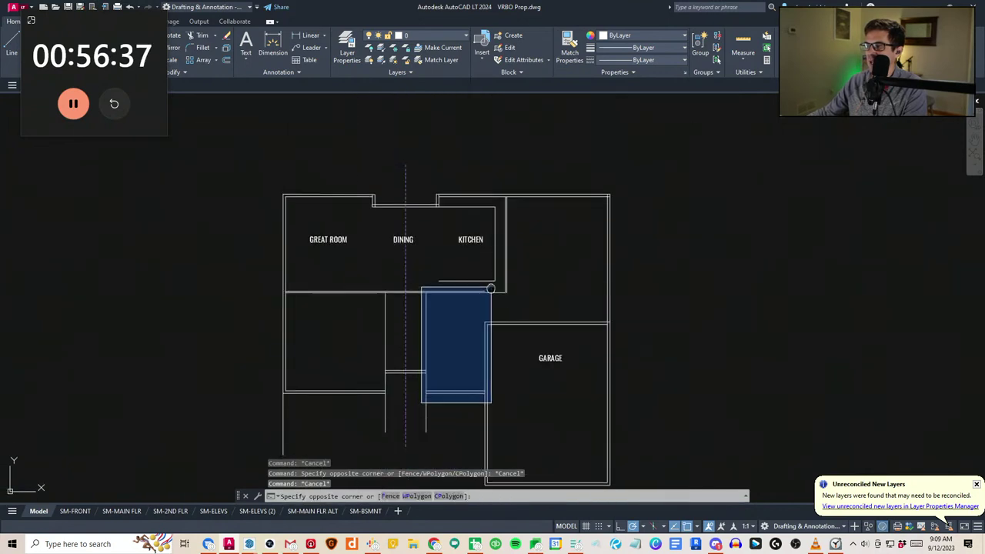
{"action": "middle_click_drag", "start_coordinate": [491, 288], "coordinate": [491, 275]}
{"action": "key", "text": "Escape"}
{"action": "scroll", "coordinate": [356, 387], "scroll_direction": "up", "scroll_amount": 2}
{"action": "middle_click_drag", "start_coordinate": [355, 387], "coordinate": [393, 301]}
{"action": "left_click", "coordinate": [393, 324]}
{"action": "key", "text": "Escape"}
{"action": "middle_click_drag", "start_coordinate": [364, 244], "coordinate": [376, 279]}
Offset the wall line below the great room 60" downward to set out a passage
{"action": "type", "text": "FF"}
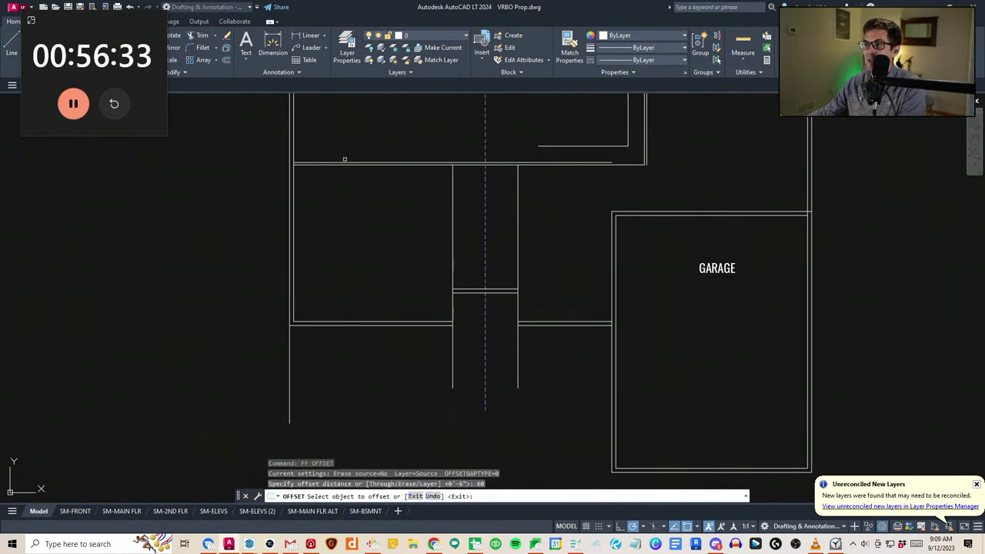
{"action": "left_click", "coordinate": [343, 164]}
{"action": "left_click", "coordinate": [345, 234]}
{"action": "key", "text": "Escape"}
{"action": "key", "text": "Escape"}
{"action": "key", "text": "Escape"}
Offset the new passage line 3.5" to give the passage wall its thickness
{"action": "type", "text": "FF"}
{"action": "key", "text": "Return"}
{"action": "type", "text": "3.5"}
{"action": "key", "text": "Return"}
{"action": "left_click", "coordinate": [333, 200]}
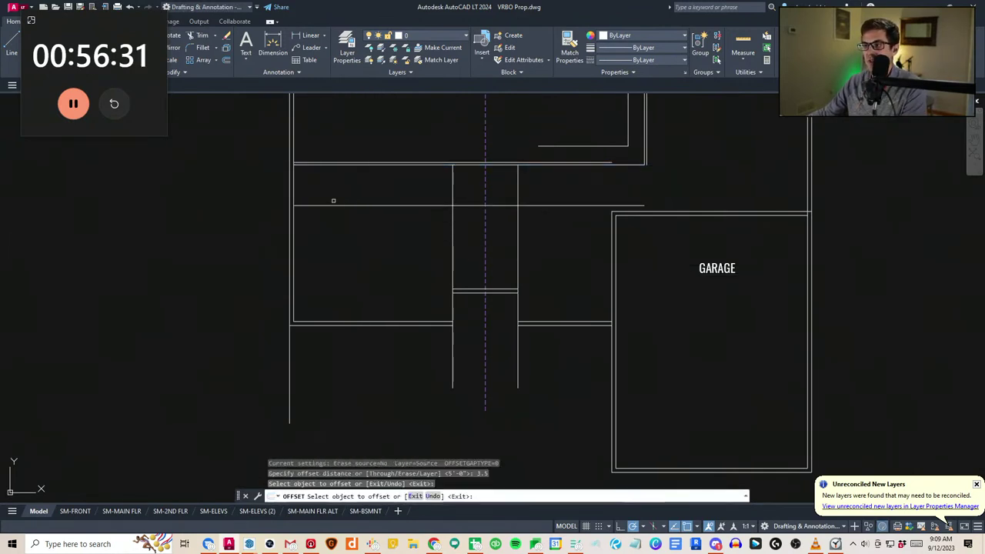
{"action": "middle_click_drag", "start_coordinate": [358, 271], "coordinate": [394, 342]}
{"action": "key", "text": "Escape"}
{"action": "key", "text": "Escape"}
{"action": "left_click", "coordinate": [295, 283]}
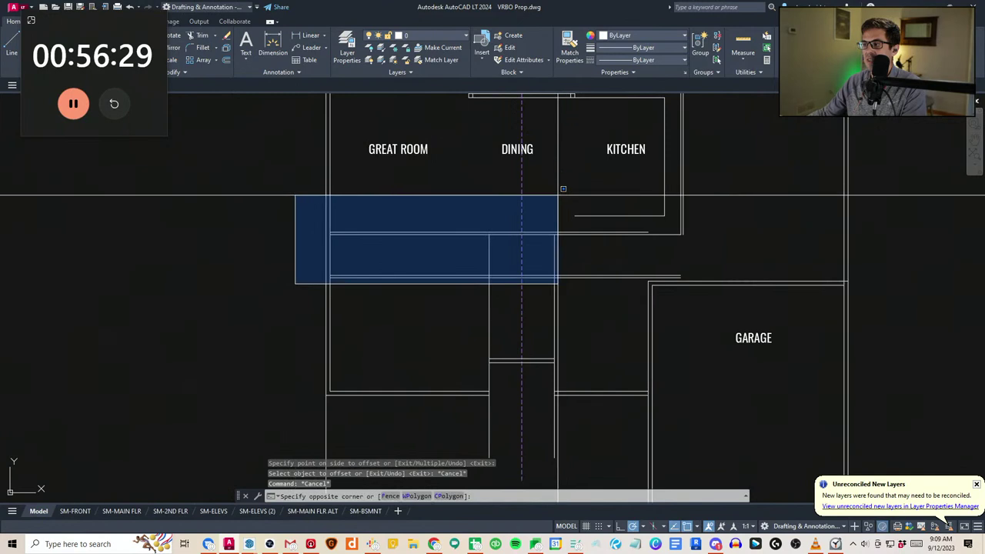
{"action": "key", "text": "Escape"}
{"action": "key", "text": "Escape"}
Trim both passage wall lines at the entry hall's near side, keeping only the part below the great room
{"action": "type", "text": "TR"}
{"action": "key", "text": "Return"}
{"action": "left_click", "coordinate": [498, 311]}
{"action": "left_click", "coordinate": [486, 301]}
{"action": "key", "text": "Return"}
{"action": "left_click", "coordinate": [510, 286]}
{"action": "left_click", "coordinate": [502, 270]}
{"action": "key", "text": "Escape"}
{"action": "key", "text": "Escape"}
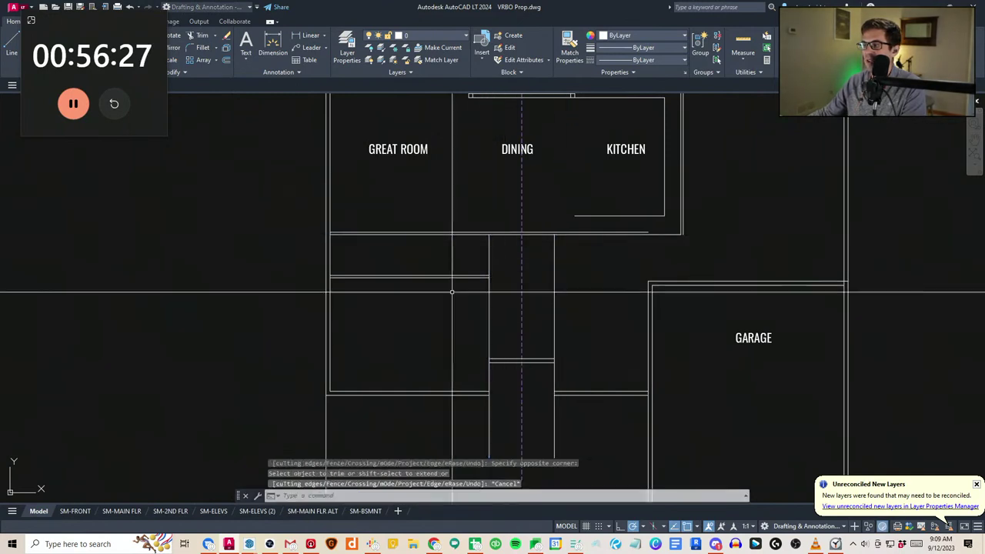
{"action": "middle_click_drag", "start_coordinate": [336, 284], "coordinate": [365, 324]}
{"action": "left_click", "coordinate": [338, 325]}
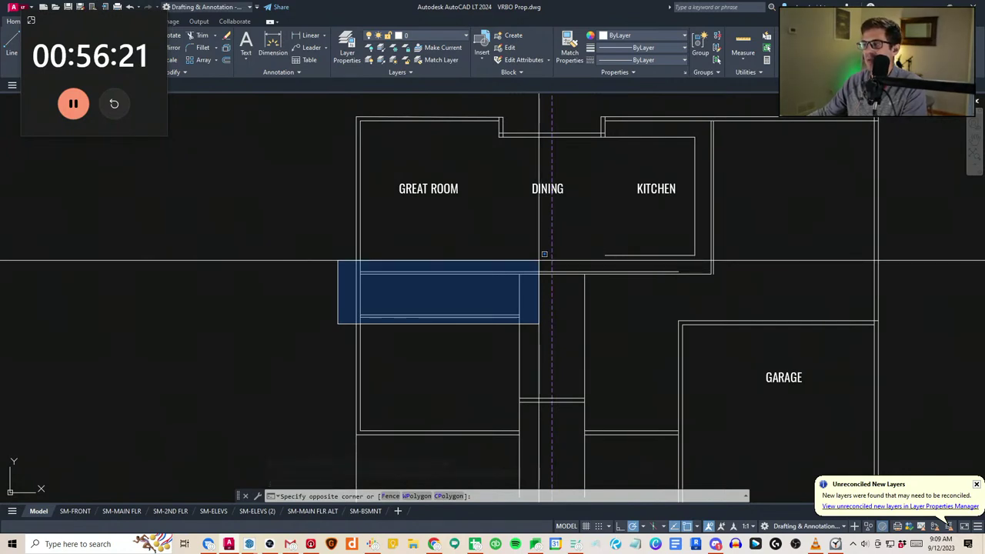
{"action": "key", "text": "Escape"}
{"action": "key", "text": "Escape"}
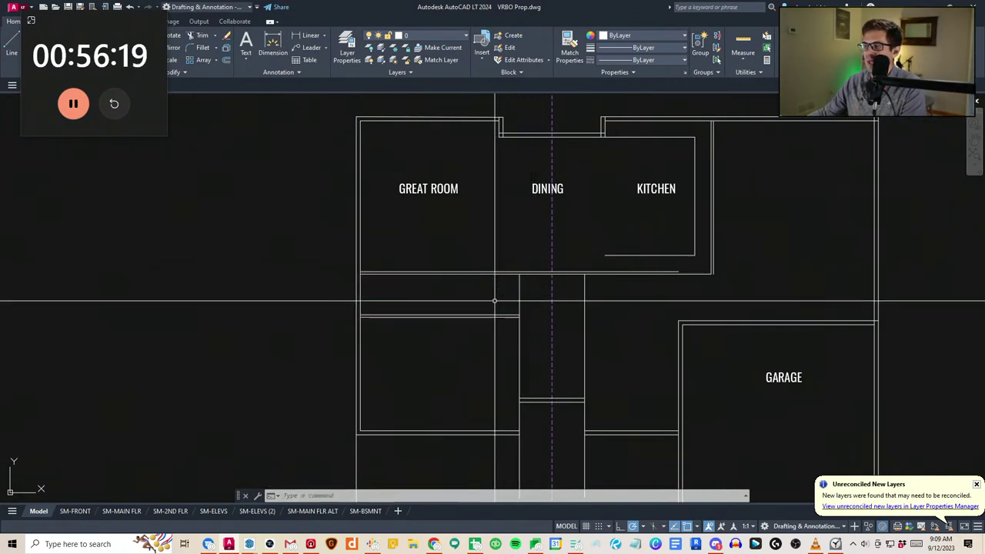
{"action": "left_click", "coordinate": [338, 328]}
{"action": "key", "text": "Escape"}
{"action": "key", "text": "Escape"}
{"action": "middle_click_drag", "start_coordinate": [508, 353], "coordinate": [481, 303]}
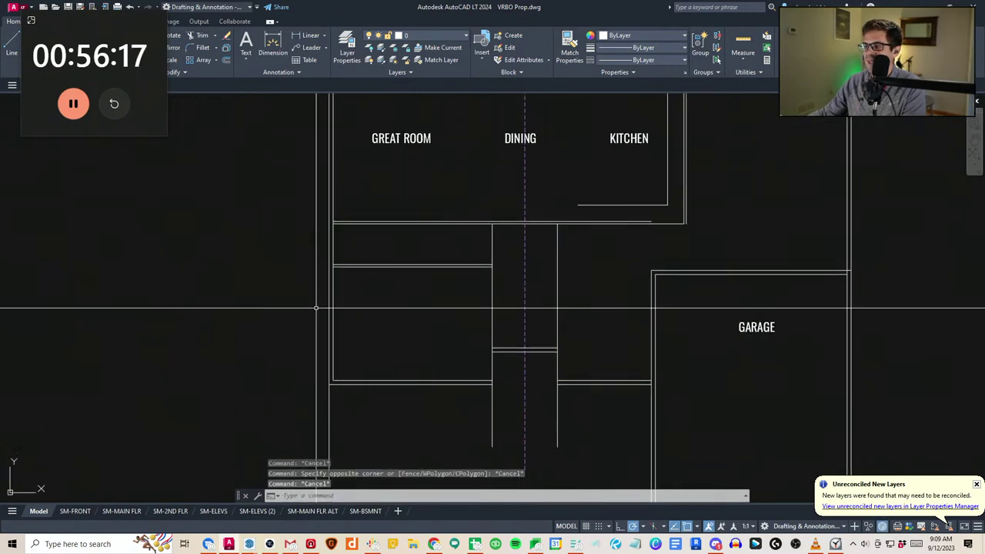
Offset the lower line of the passage wall 13' downward to set the depth of the room beneath it
{"action": "type", "text": "ff"}
{"action": "key", "text": "Escape"}
{"action": "key", "text": "Escape"}
{"action": "type", "text": "ff"}
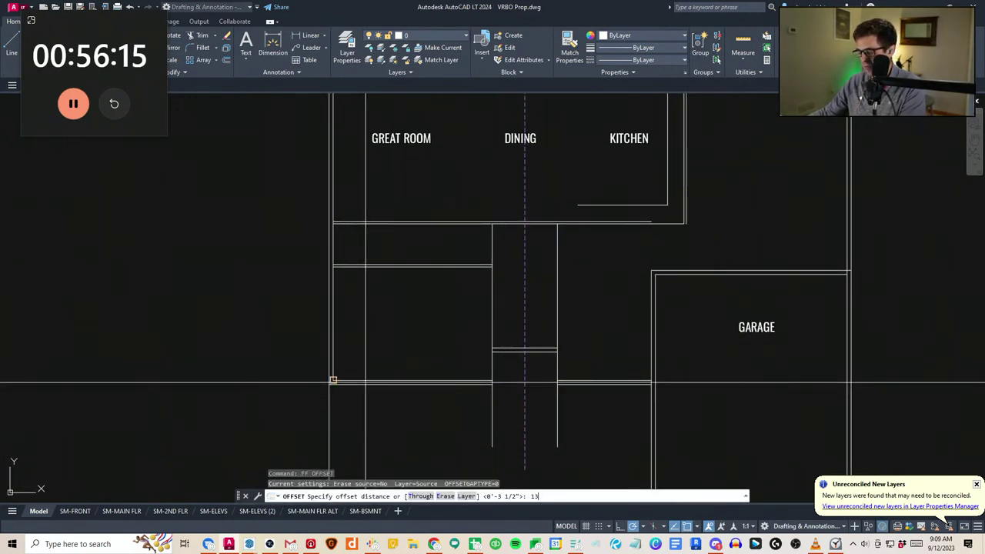
{"action": "left_click", "coordinate": [365, 323]}
{"action": "key", "text": "Escape"}
{"action": "middle_click_drag", "start_coordinate": [386, 377], "coordinate": [384, 373]}
{"action": "left_click", "coordinate": [381, 380]}
{"action": "key", "text": "Escape"}
Offset the new room line 3.5" downward to give the lower partition its wall thickness
{"action": "type", "text": "f"}
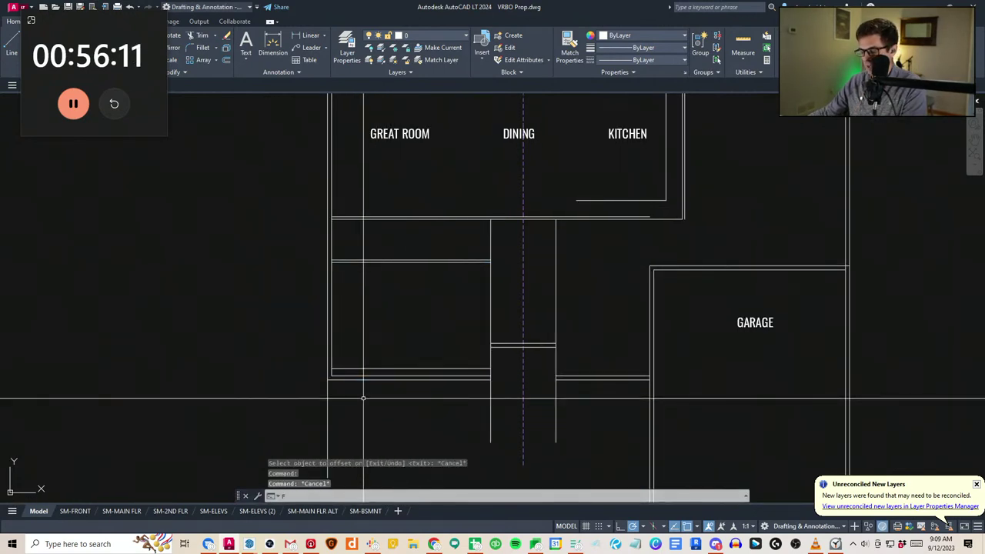
{"action": "type", "text": "f"}
{"action": "key", "text": "space"}
{"action": "key", "text": "Escape"}
{"action": "key", "text": "Escape"}
{"action": "key", "text": "Escape"}
{"action": "key", "text": "space"}
{"action": "type", "text": "3.5"}
{"action": "key", "text": "space"}
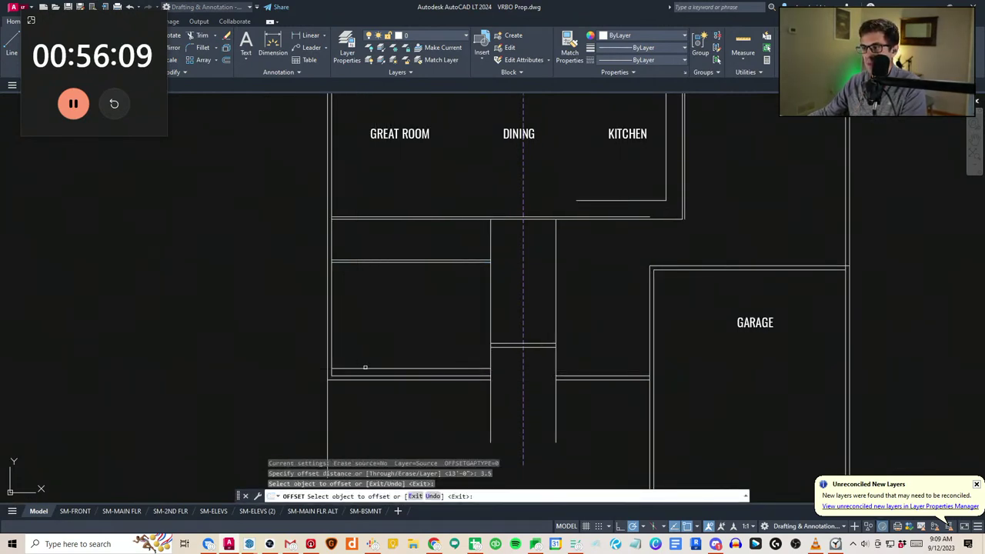
{"action": "left_click", "coordinate": [365, 368]}
{"action": "left_click", "coordinate": [370, 389]}
{"action": "key", "text": "Escape"}
{"action": "key", "text": "Escape"}
Offset the inner line of the left exterior wall 12' into the room below the passage
{"action": "scroll", "coordinate": [465, 375], "scroll_direction": "up", "scroll_amount": 2}
{"action": "middle_click_drag", "start_coordinate": [464, 374], "coordinate": [499, 377]}
{"action": "scroll", "coordinate": [498, 377], "scroll_direction": "down", "scroll_amount": 2}
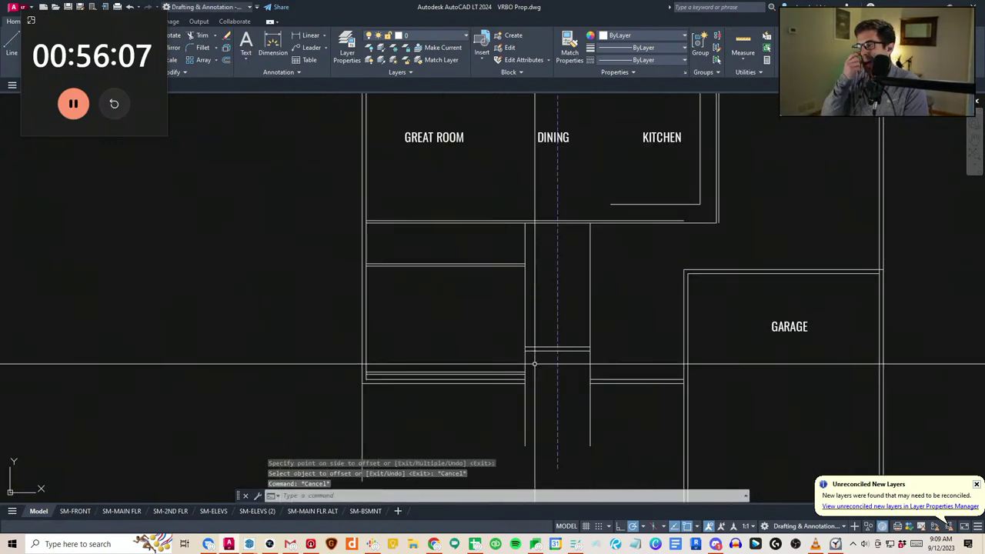
{"action": "type", "text": "ff"}
{"action": "key", "text": "Return"}
{"action": "type", "text": "12"}
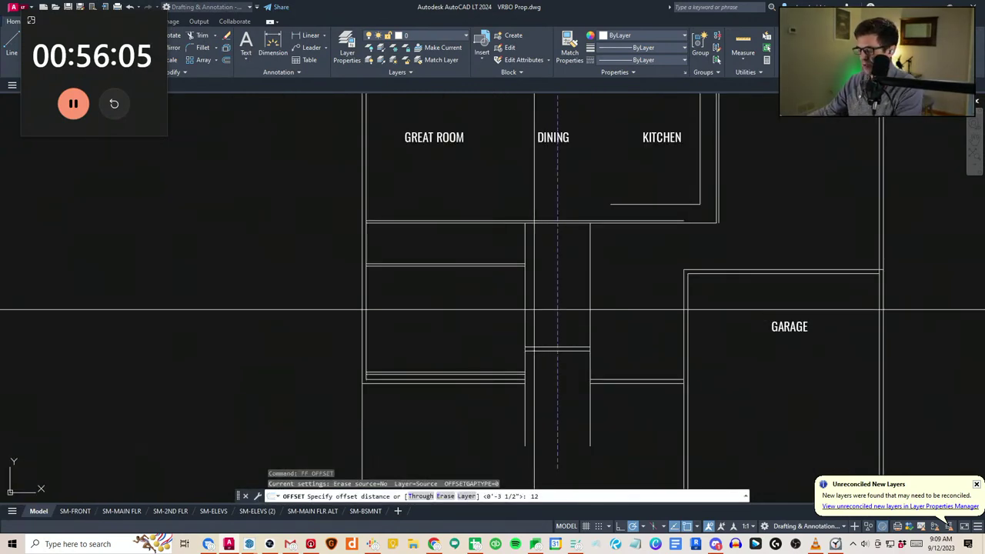
{"action": "type", "text": "'"}
{"action": "key", "text": "Return"}
{"action": "left_click", "coordinate": [363, 287]}
{"action": "key", "text": "Escape"}
{"action": "key", "text": "Return"}
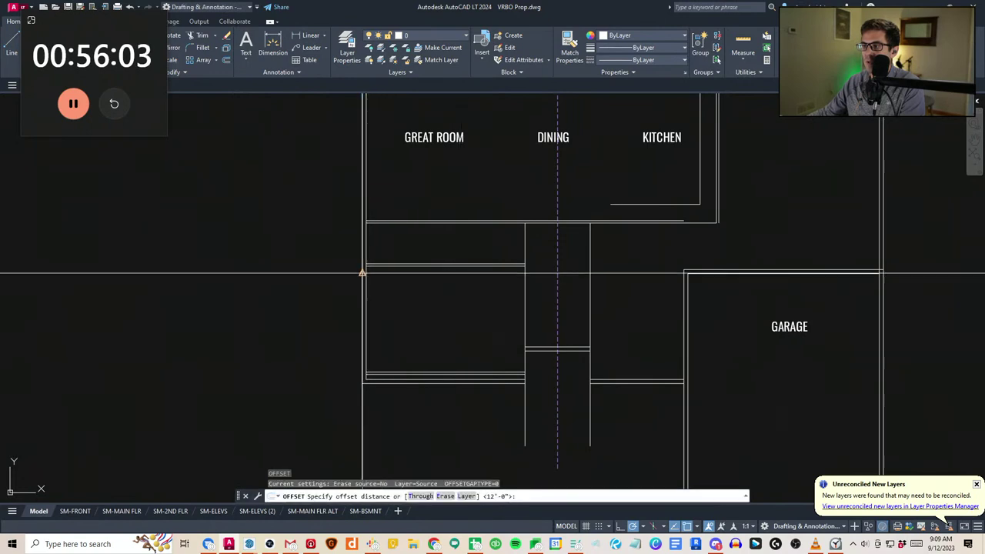
{"action": "left_click", "coordinate": [366, 281]}
{"action": "left_click", "coordinate": [439, 331]}
{"action": "key", "text": "Escape"}
{"action": "key", "text": "Escape"}
Trim away the part of the new vertical line that extends above the passage wall
{"action": "type", "text": "tr"}
{"action": "key", "text": "Return"}
{"action": "scroll", "coordinate": [461, 374], "scroll_direction": "up", "scroll_amount": 4}
{"action": "left_click", "coordinate": [488, 376]}
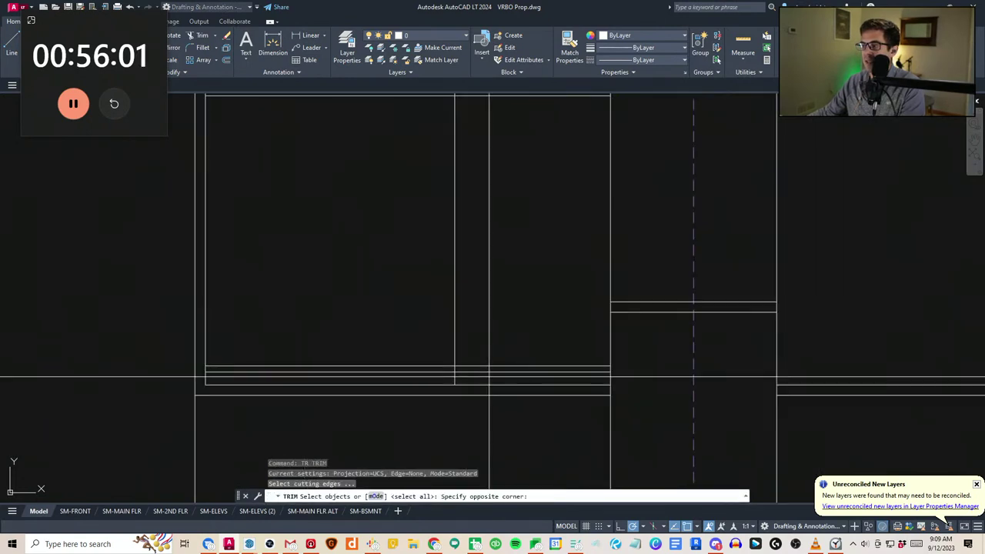
{"action": "scroll", "coordinate": [482, 339], "scroll_direction": "down", "scroll_amount": 2}
{"action": "left_click", "coordinate": [440, 178]}
{"action": "key", "text": "Return"}
{"action": "left_click", "coordinate": [496, 147]}
{"action": "left_click", "coordinate": [446, 135]}
{"action": "key", "text": "Escape"}
{"action": "middle_click_drag", "start_coordinate": [490, 334], "coordinate": [476, 316]}
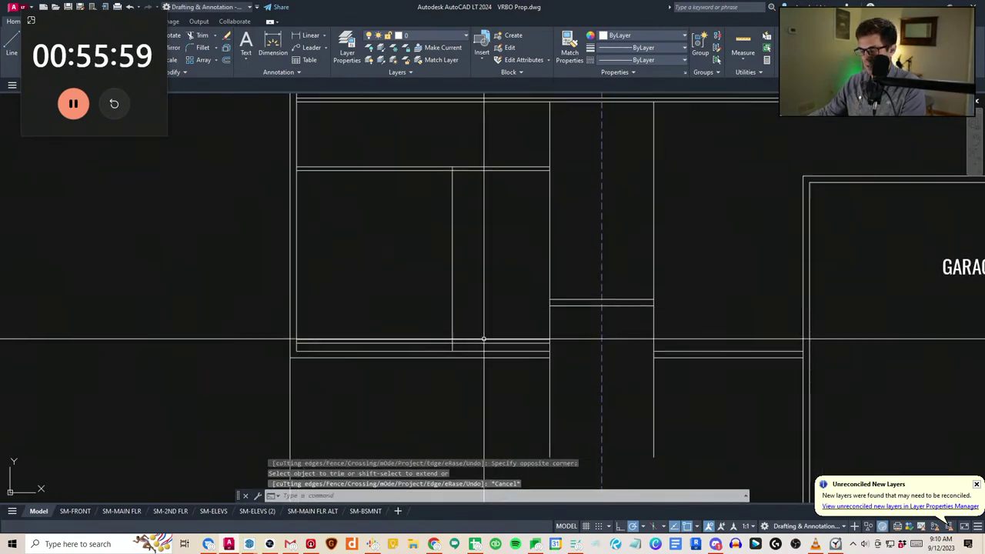
Offset the new vertical line 3.5" toward the entry hall to form the partition's thickness
{"action": "key", "text": "Escape"}
{"action": "key", "text": "Escape"}
{"action": "type", "text": "o"}
{"action": "key", "text": "Return"}
{"action": "type", "text": "3.5"}
{"action": "key", "text": "Return"}
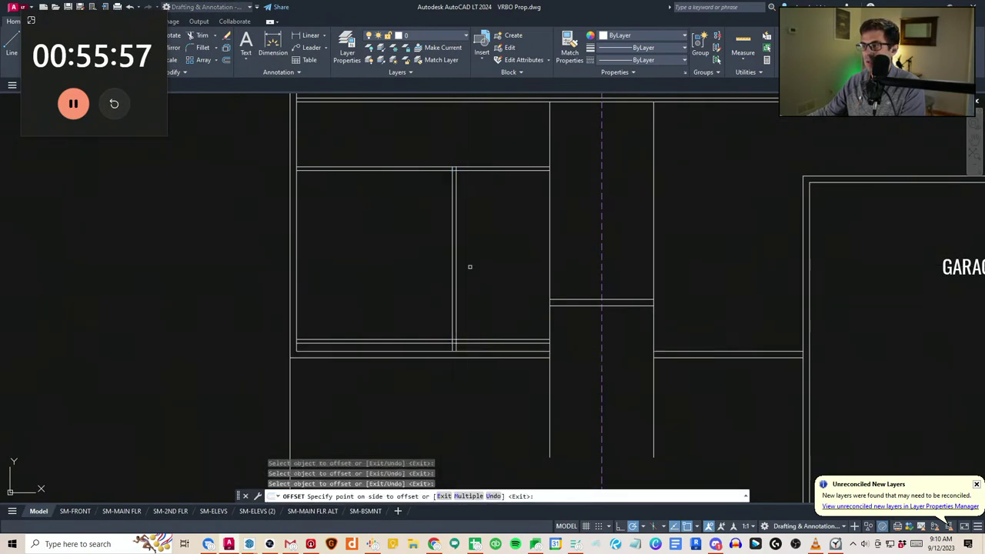
{"action": "left_click", "coordinate": [470, 269]}
{"action": "key", "text": "Escape"}
{"action": "key", "text": "Escape"}
Examine the narrow space between the new vertical partition and the entry hall
{"action": "scroll", "coordinate": [469, 298], "scroll_direction": "down", "scroll_amount": 2}
{"action": "scroll", "coordinate": [481, 333], "scroll_direction": "up", "scroll_amount": 2}
{"action": "middle_click_drag", "start_coordinate": [502, 345], "coordinate": [438, 339]}
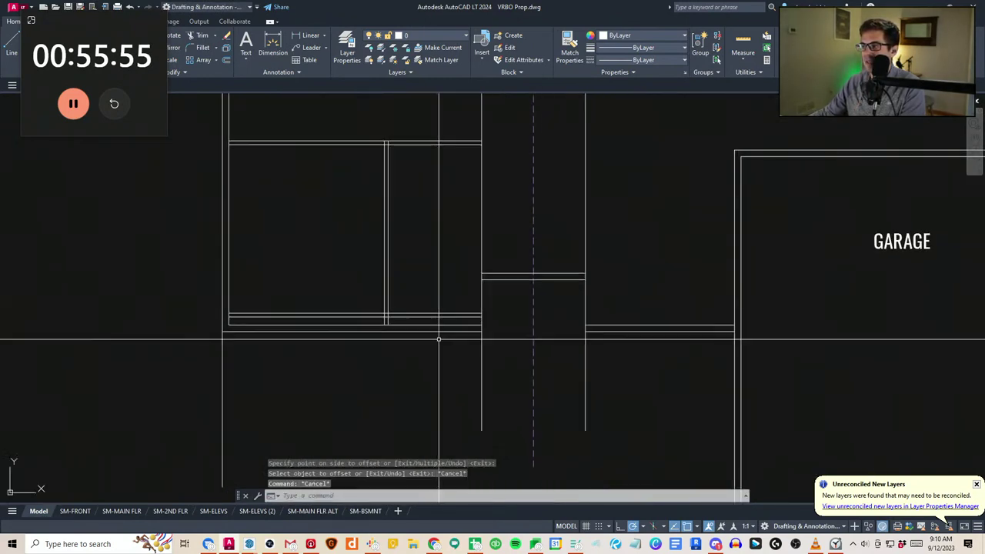
{"action": "key", "text": "Escape"}
{"action": "key", "text": "Escape"}
{"action": "scroll", "coordinate": [465, 327], "scroll_direction": "down", "scroll_amount": 2}
{"action": "left_click", "coordinate": [451, 312]}
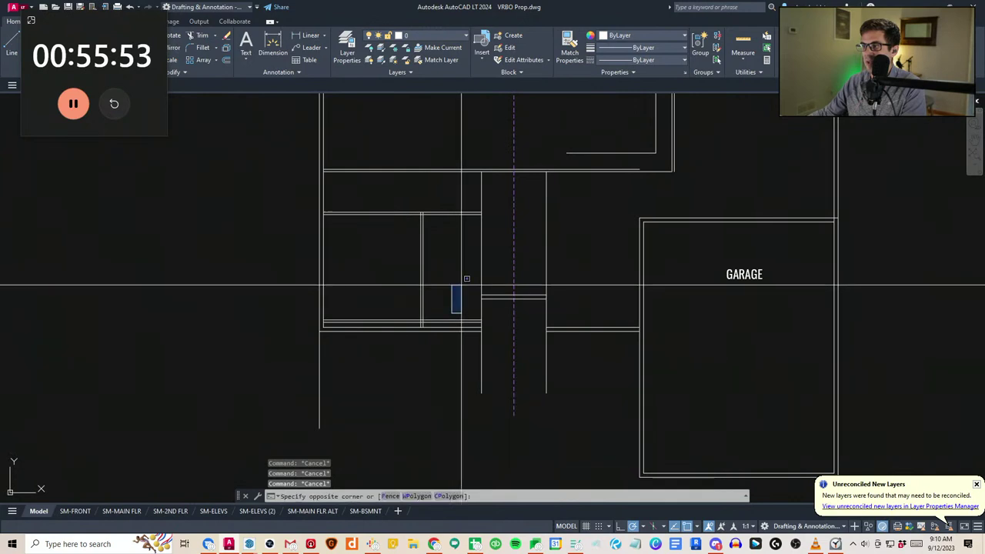
{"action": "middle_click_drag", "start_coordinate": [489, 255], "coordinate": [485, 295]}
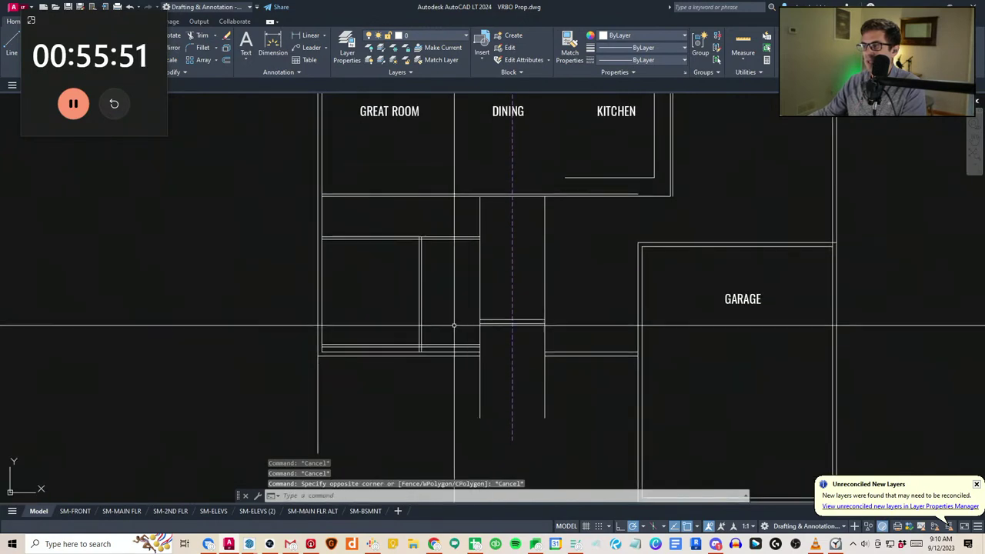
{"action": "key", "text": "Escape"}
{"action": "key", "text": "Escape"}
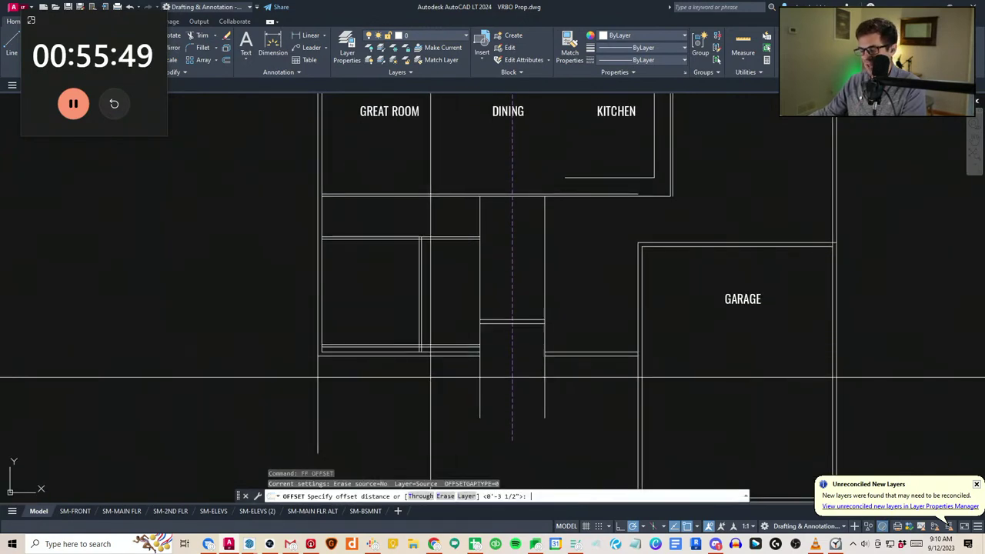
Offset the lower partition's bottom line 13' downward and offset the entry hall's left line toward the left exterior wall
{"action": "scroll", "coordinate": [445, 348], "scroll_direction": "up", "scroll_amount": 2}
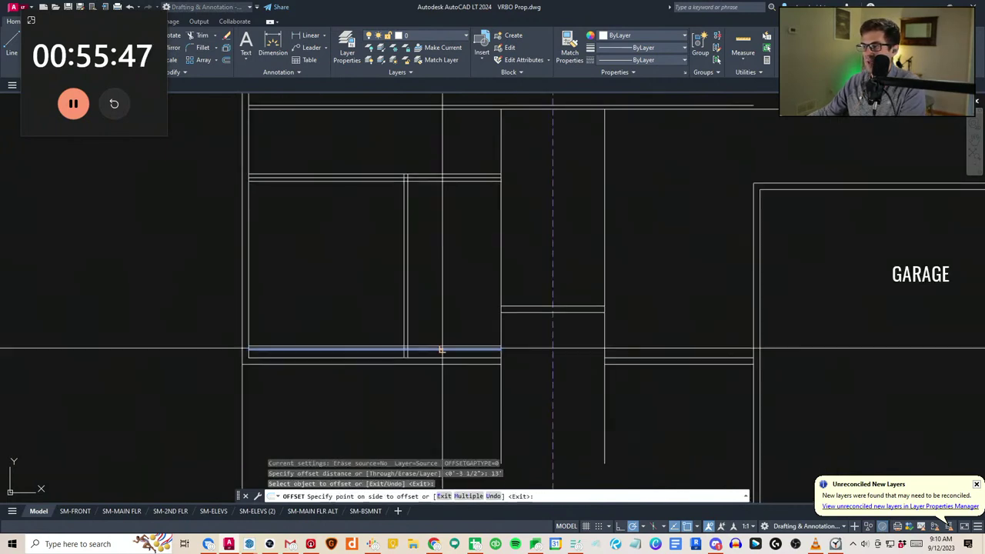
{"action": "left_click", "coordinate": [449, 391]}
{"action": "middle_click_drag", "start_coordinate": [450, 393], "coordinate": [433, 305]}
{"action": "scroll", "coordinate": [433, 305], "scroll_direction": "down", "scroll_amount": 4}
{"action": "key", "text": "Escape"}
{"action": "key", "text": "Escape"}
{"action": "type", "text": "ff"}
{"action": "key", "text": "space"}
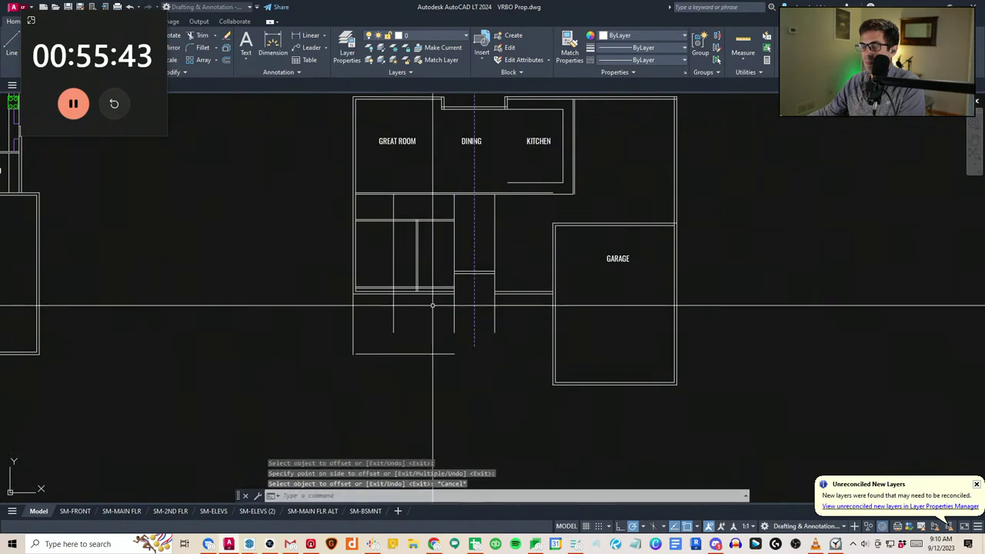
Erase the old exterior wall lines just below the lower partition on the left side of the plan
{"action": "scroll", "coordinate": [432, 304], "scroll_direction": "up", "scroll_amount": 4}
{"action": "left_click", "coordinate": [439, 305]}
{"action": "left_click", "coordinate": [412, 272]}
{"action": "key", "text": "Escape"}
{"action": "key", "text": "Escape"}
{"action": "left_click", "coordinate": [423, 303]}
{"action": "left_click", "coordinate": [409, 279]}
{"action": "type", "text": "e"}
Trim the vertical partition's overhang below the lower wall and the part of the new front room line above that wall
{"action": "middle_click_drag", "start_coordinate": [387, 348], "coordinate": [459, 369]}
{"action": "scroll", "coordinate": [458, 369], "scroll_direction": "down", "scroll_amount": 2}
{"action": "key", "text": "Escape"}
{"action": "type", "text": "tr"}
{"action": "left_click", "coordinate": [445, 341]}
{"action": "left_click", "coordinate": [424, 280]}
{"action": "key", "text": "Escape"}
{"action": "middle_click_drag", "start_coordinate": [472, 316], "coordinate": [437, 347]}
{"action": "type", "text": "tr"}
{"action": "scroll", "coordinate": [430, 359], "scroll_direction": "up", "scroll_amount": 4}
{"action": "left_click", "coordinate": [435, 361]}
{"action": "left_click", "coordinate": [377, 354]}
{"action": "key", "text": "Escape"}
Fillet the front room's vertical line with its bottom line into a square corner
{"action": "scroll", "coordinate": [385, 369], "scroll_direction": "down", "scroll_amount": 4}
{"action": "middle_click_drag", "start_coordinate": [393, 394], "coordinate": [414, 276]}
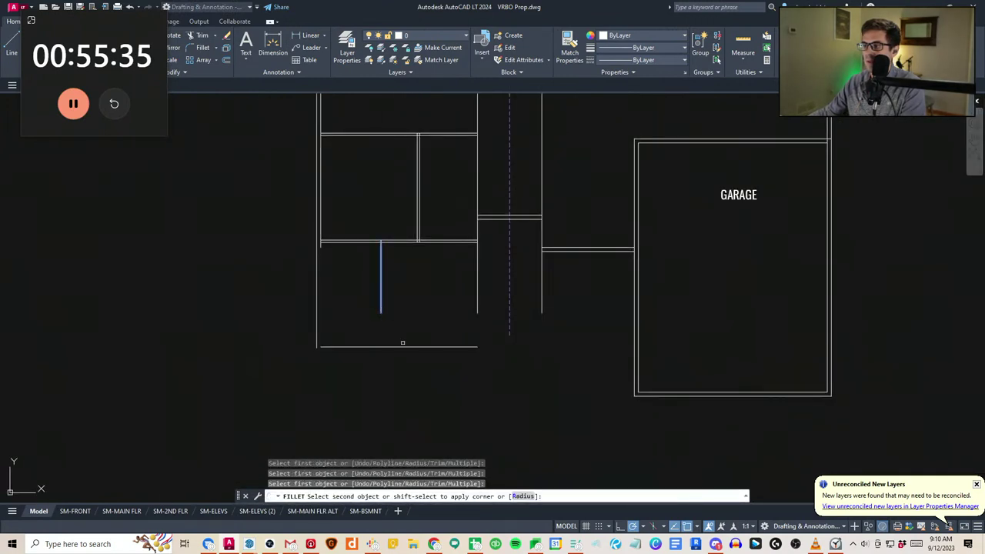
{"action": "key", "text": "Escape"}
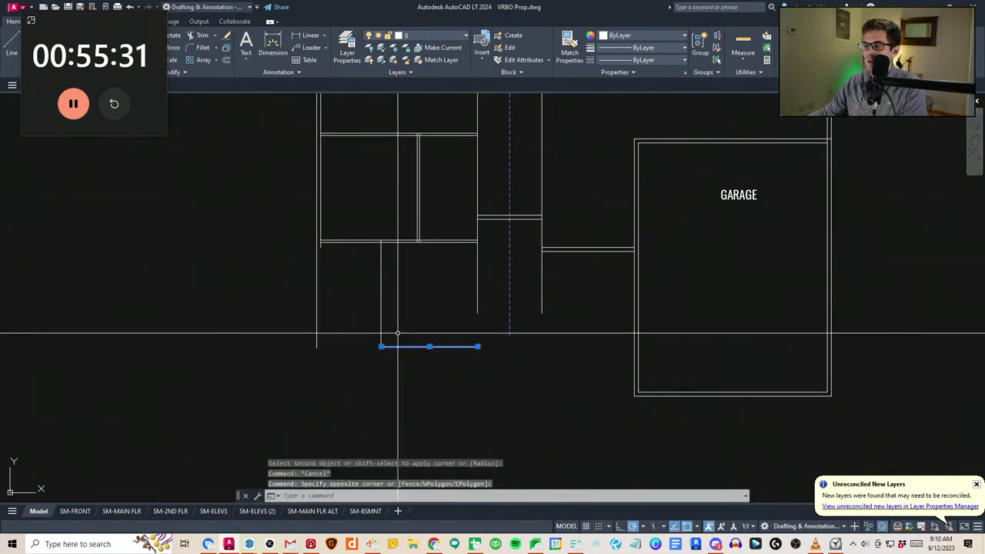
Copy the front room's bottom line 24" upward
{"action": "type", "text": "cv"}
{"action": "left_click", "coordinate": [409, 332]}
{"action": "key", "text": "Escape"}
{"action": "key", "text": "Escape"}
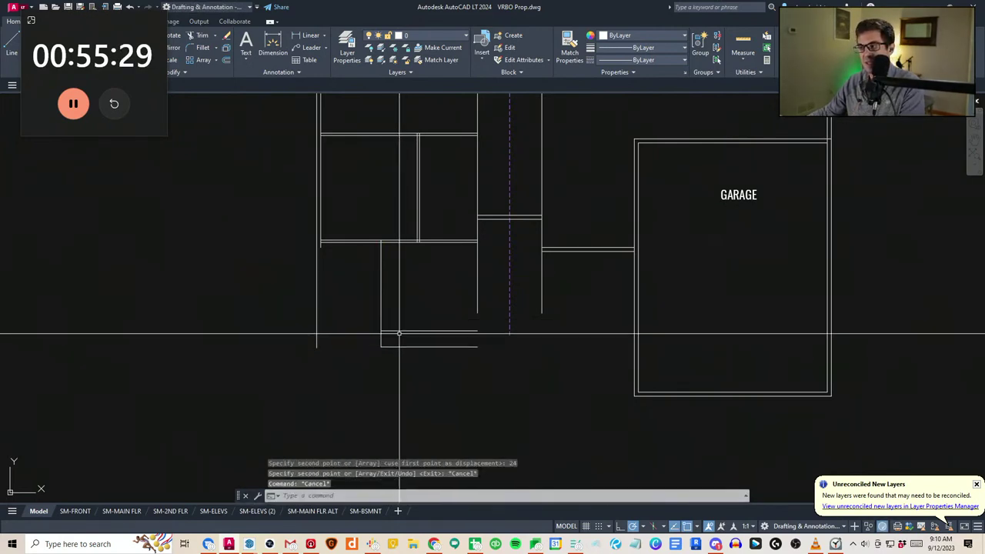
Move the copied line to the left so it crosses the left exterior wall line
{"action": "left_click", "coordinate": [399, 336]}
{"action": "left_click", "coordinate": [396, 319]}
{"action": "type", "text": "v"}
{"action": "left_click", "coordinate": [421, 306]}
{"action": "left_click", "coordinate": [349, 305]}
{"action": "key", "text": "Escape"}
{"action": "key", "text": "Escape"}
{"action": "key", "text": "Escape"}
{"action": "middle_click_drag", "start_coordinate": [446, 265], "coordinate": [445, 294]}
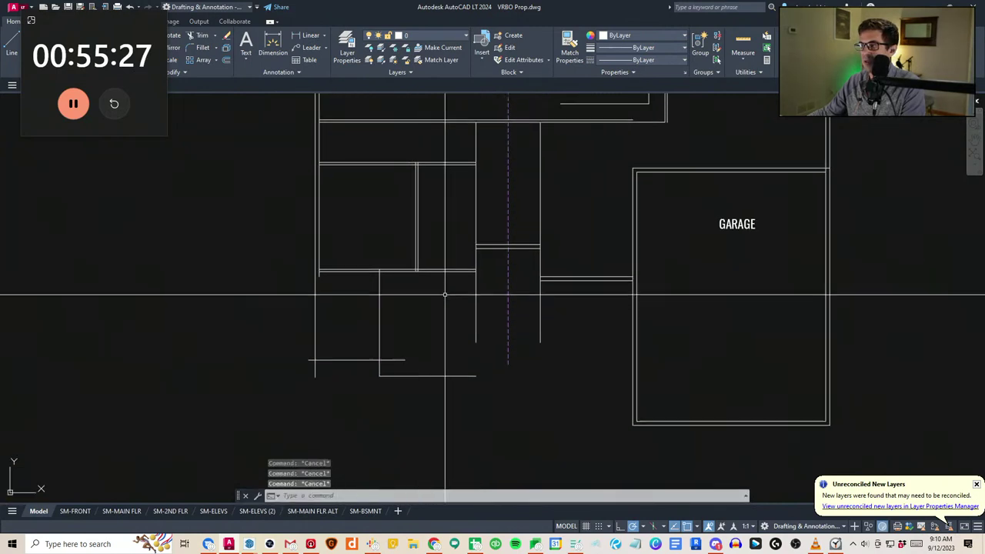
Trim the moved line at the front room's vertical line and draw a horizontal divider across the small corner space above it
{"action": "key", "text": "Escape"}
{"action": "type", "text": "a"}
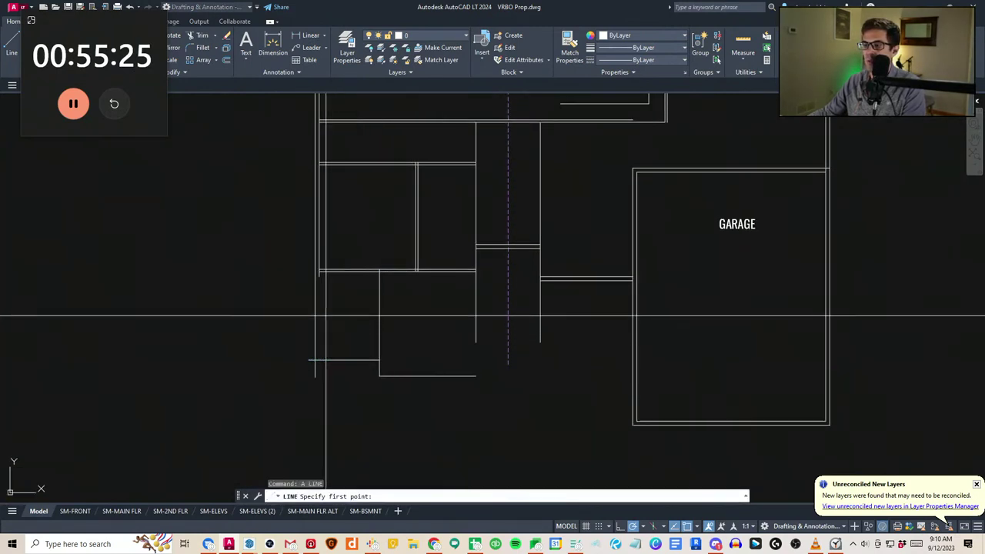
{"action": "left_click", "coordinate": [375, 323]}
{"action": "left_click", "coordinate": [315, 322]}
{"action": "key", "text": "Escape"}
{"action": "key", "text": "Escape"}
{"action": "scroll", "coordinate": [485, 362], "scroll_direction": "down", "scroll_amount": 2}
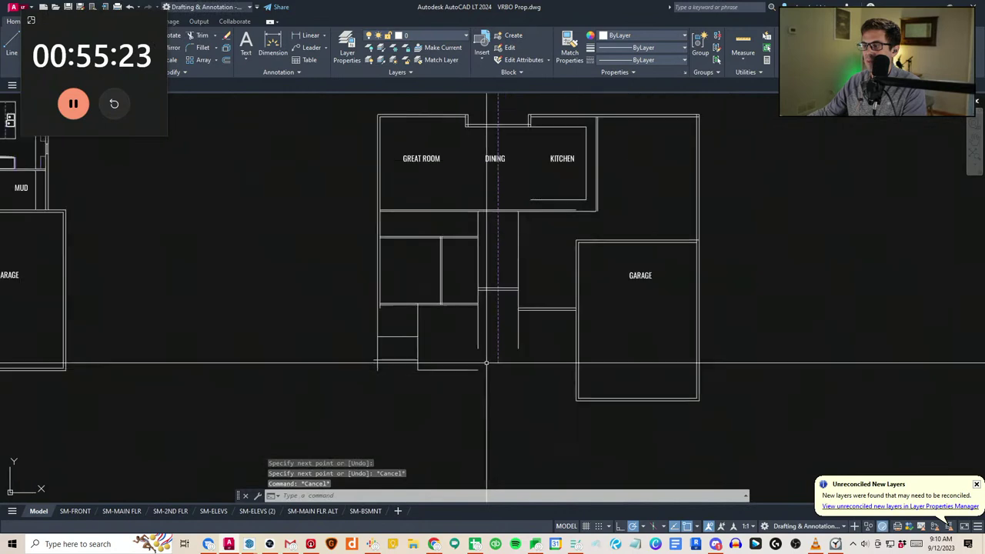
Trim the entry hall's right line below the wall that runs to the garage
{"action": "mouse_move", "coordinate": [485, 362]}
{"action": "middle_mouse_down"}
{"action": "mouse_move", "coordinate": [469, 374]}
{"action": "mouse_move", "coordinate": [483, 331]}
{"action": "mouse_move", "coordinate": [466, 332]}
{"action": "mouse_move", "coordinate": [462, 347]}
{"action": "middle_mouse_up"}
{"action": "key", "text": "Escape"}
{"action": "key", "text": "Escape"}
{"action": "scroll", "coordinate": [484, 327], "scroll_direction": "up", "scroll_amount": 2}
{"action": "type", "text": "tr"}
{"action": "left_click", "coordinate": [492, 319]}
{"action": "left_click", "coordinate": [317, 230]}
{"action": "left_click", "coordinate": [442, 305]}
{"action": "key", "text": "Escape"}
{"action": "scroll", "coordinate": [462, 347], "scroll_direction": "down", "scroll_amount": 2}
{"action": "middle_click_drag", "start_coordinate": [519, 349], "coordinate": [466, 325]}
{"action": "scroll", "coordinate": [379, 326], "scroll_direction": "up", "scroll_amount": 2}
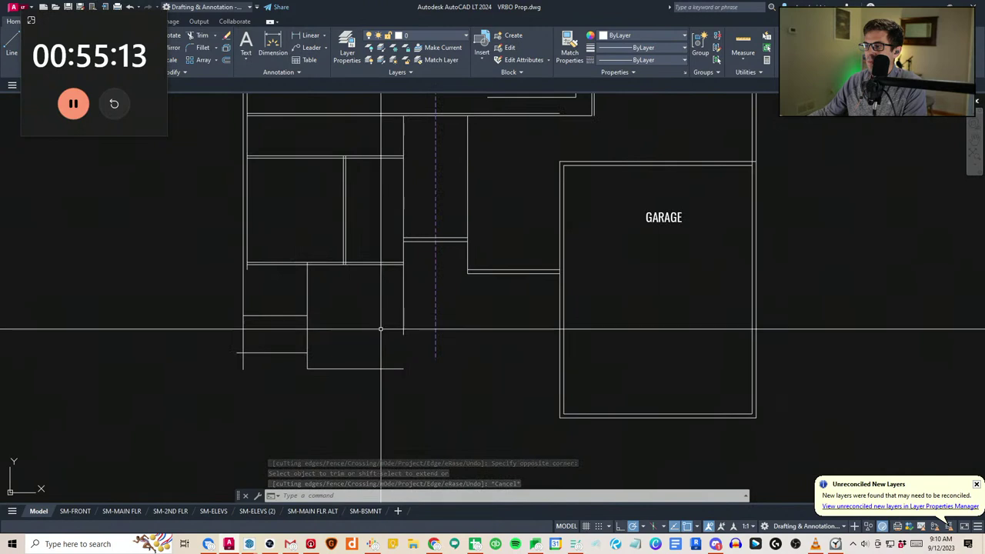
Draw a horizontal porch line from the lower end of the entry hall's left line to the garage wall
{"action": "type", "text": "a"}
{"action": "left_click", "coordinate": [403, 335]}
{"action": "left_click", "coordinate": [555, 332]}
{"action": "key", "text": "Escape"}
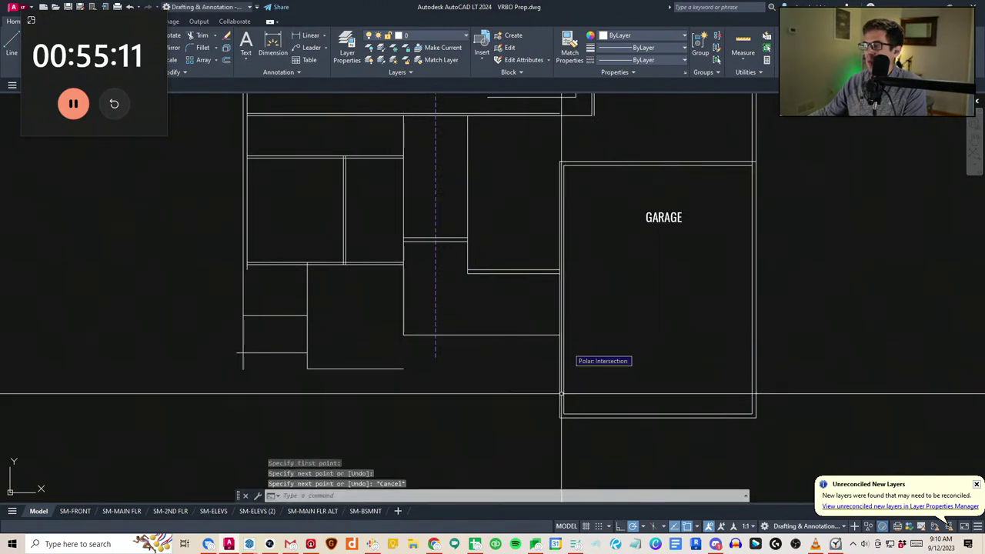
{"action": "key", "text": "Escape"}
{"action": "scroll", "coordinate": [549, 411], "scroll_direction": "down", "scroll_amount": 2}
{"action": "middle_click_drag", "start_coordinate": [550, 411], "coordinate": [514, 369]}
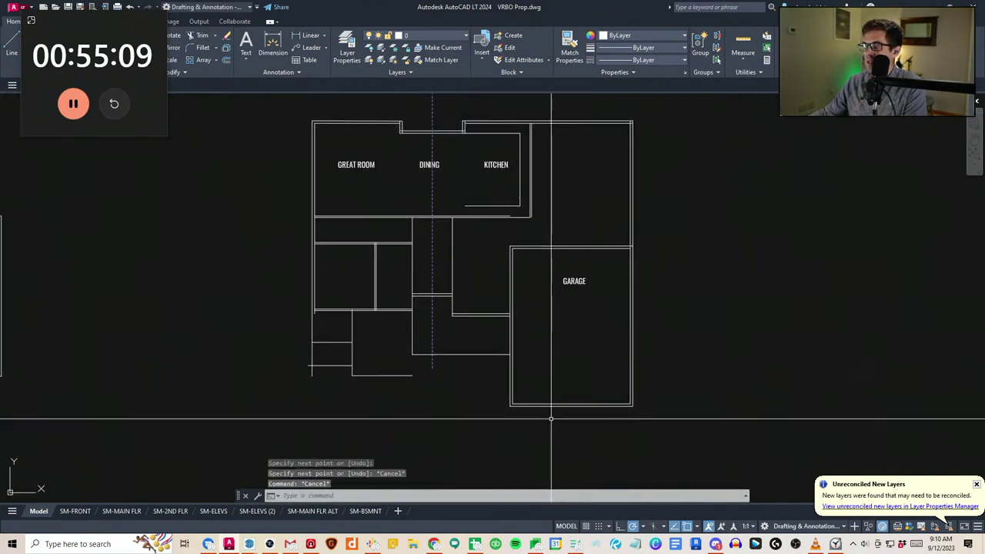
Examine the open area between the entry hall, kitchen and garage within the whole plan
{"action": "middle_click_drag", "start_coordinate": [487, 245], "coordinate": [490, 267]}
{"action": "left_click", "coordinate": [447, 351]}
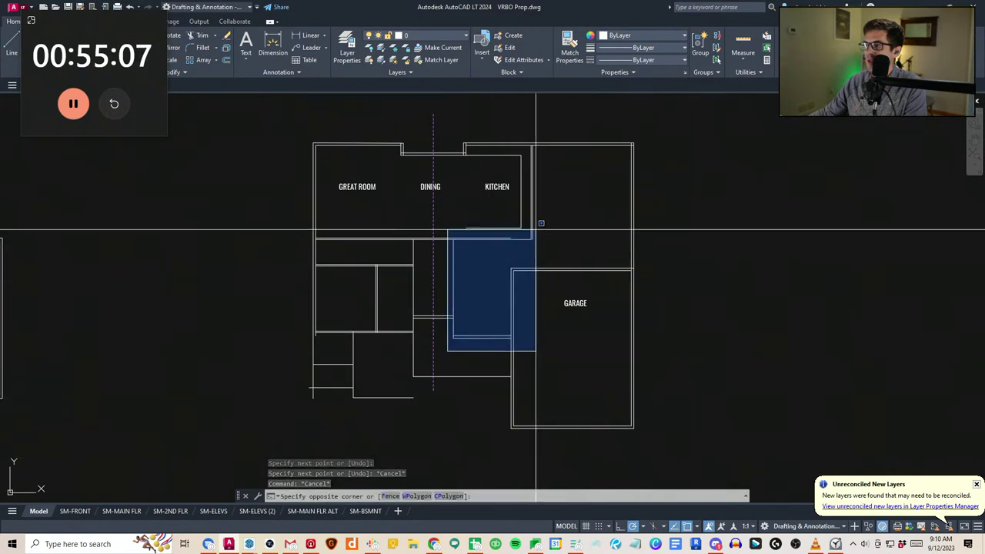
{"action": "middle_click_drag", "start_coordinate": [516, 235], "coordinate": [516, 250]}
{"action": "key", "text": "Escape"}
{"action": "key", "text": "Escape"}
{"action": "middle_click_drag", "start_coordinate": [445, 315], "coordinate": [457, 306]}
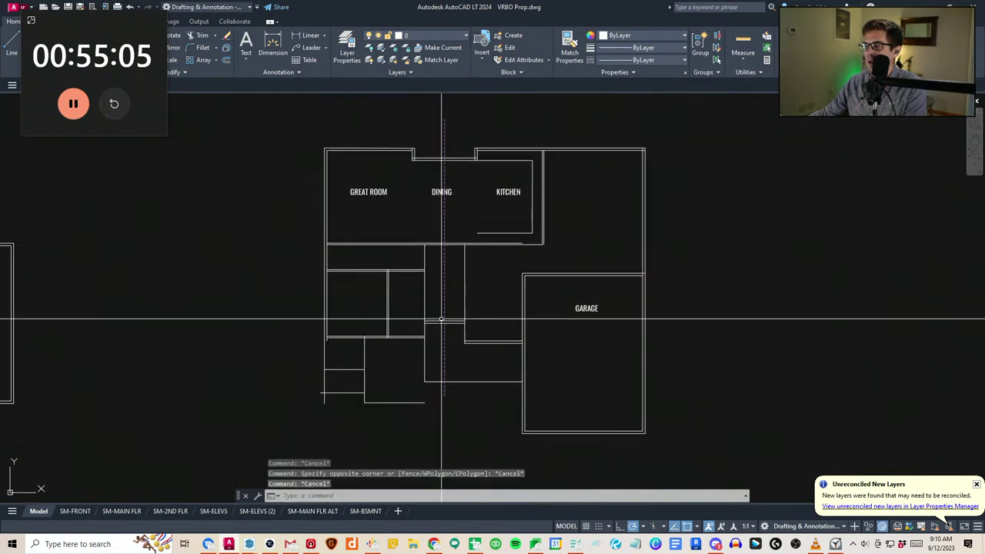
{"action": "key", "text": "Escape"}
{"action": "key", "text": "Escape"}
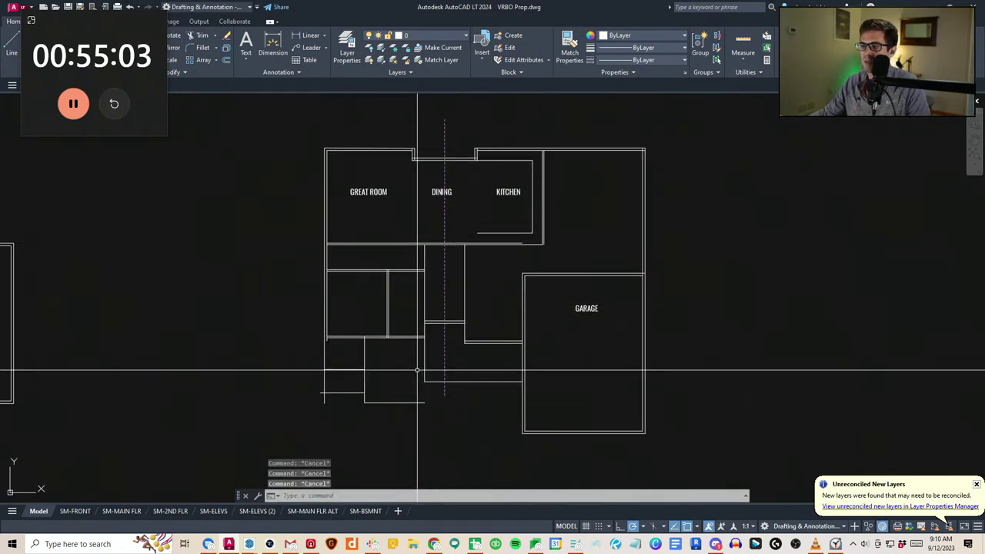
{"action": "middle_click_drag", "start_coordinate": [446, 370], "coordinate": [428, 389]}
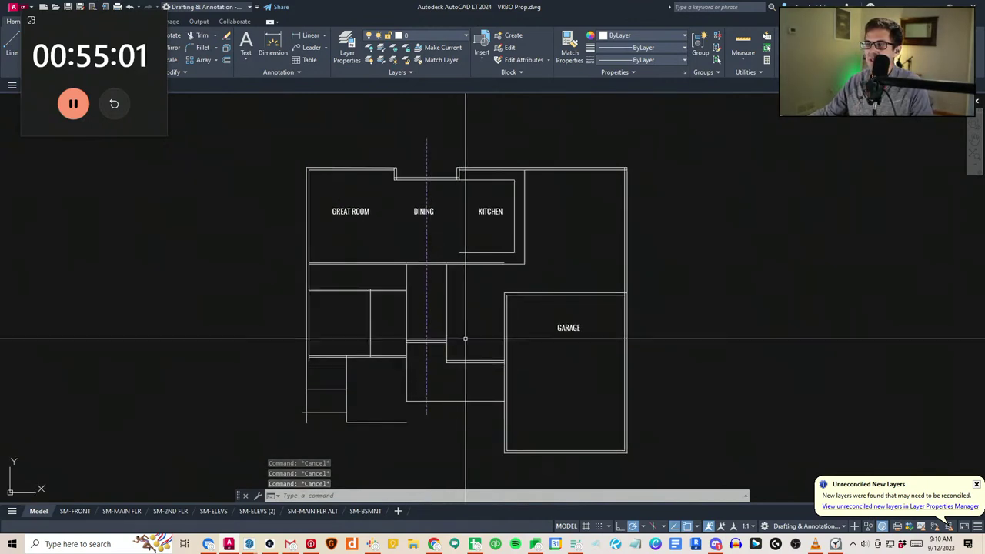
Add a linear dimension above the plan across its overall width, between the two outer corners of the rear wall
{"action": "type", "text": "d"}
{"action": "key", "text": "Return"}
{"action": "left_click", "coordinate": [306, 167]}
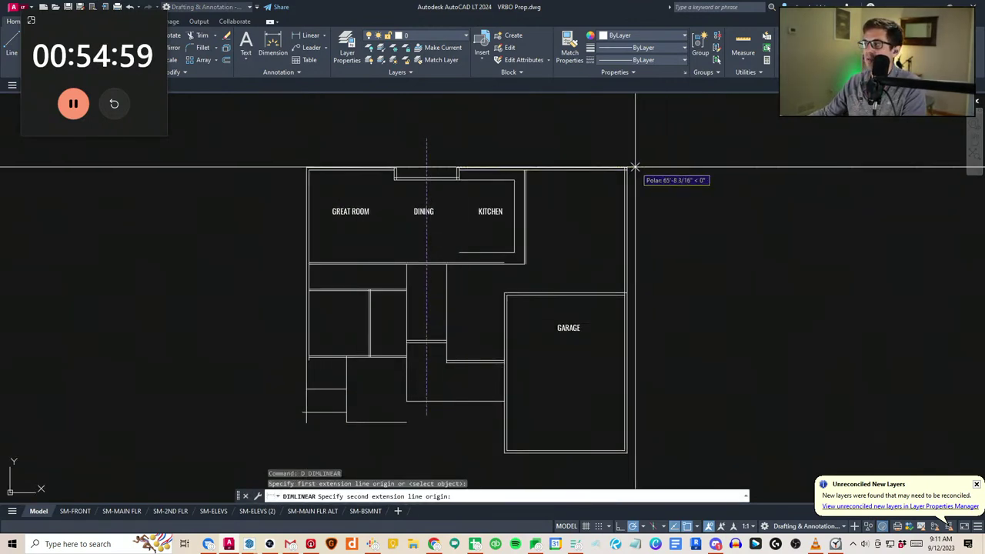
{"action": "left_click", "coordinate": [627, 167]}
{"action": "left_click", "coordinate": [605, 145]}
{"action": "key", "text": "Escape"}
{"action": "key", "text": "Escape"}
{"action": "type", "text": "d"}
{"action": "key", "text": "Return"}
{"action": "key", "text": "Escape"}
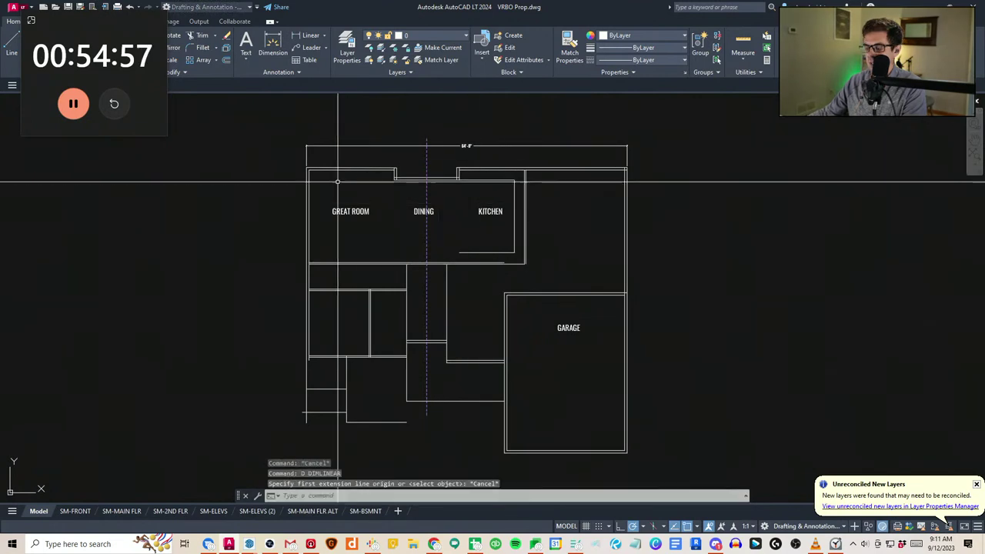
Begin a polyline at the great room's outer corner, tracing down the side wall and around the stepped front rooms
{"action": "type", "text": "pl"}
{"action": "key", "text": "Return"}
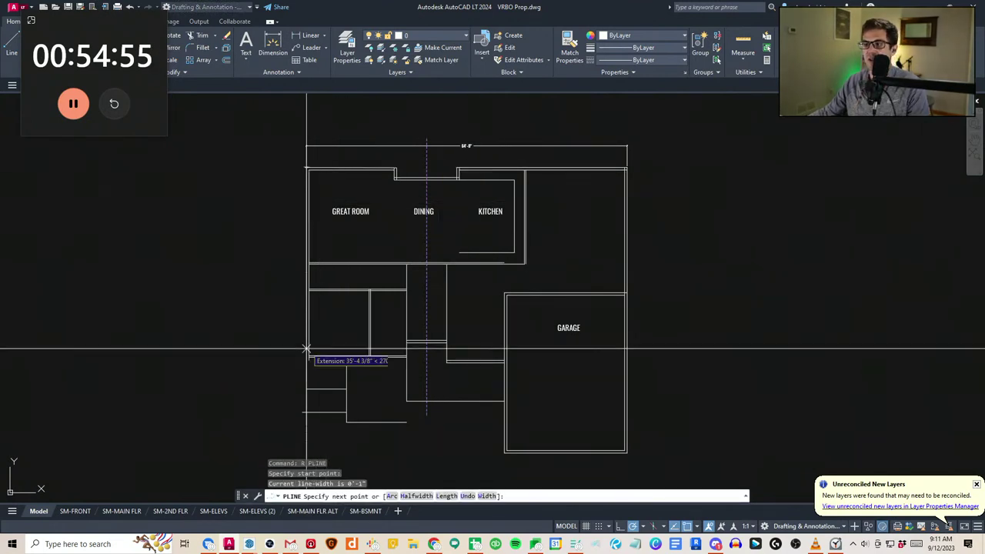
{"action": "scroll", "coordinate": [306, 421], "scroll_direction": "up", "scroll_amount": 2}
{"action": "left_click", "coordinate": [370, 406]}
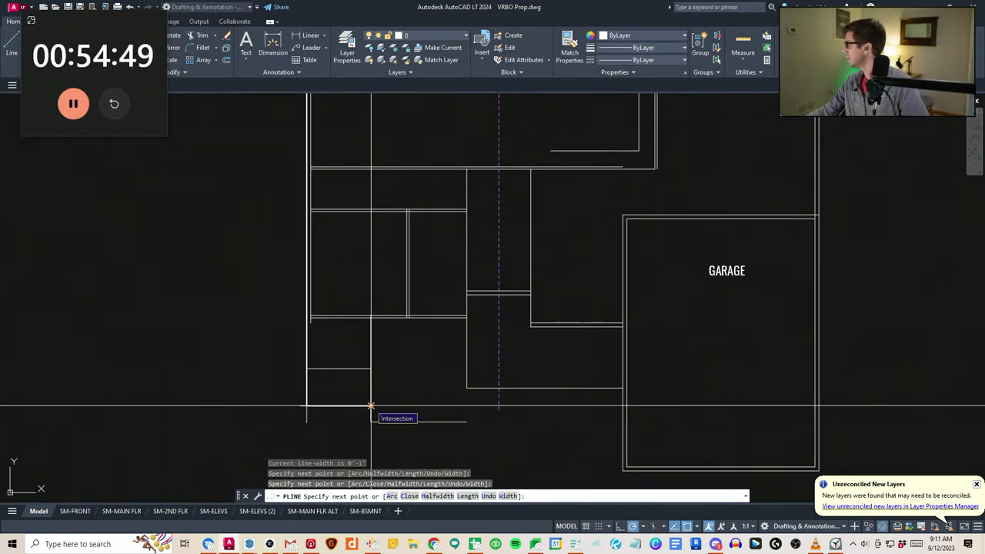
{"action": "scroll", "coordinate": [373, 425], "scroll_direction": "up", "scroll_amount": 2}
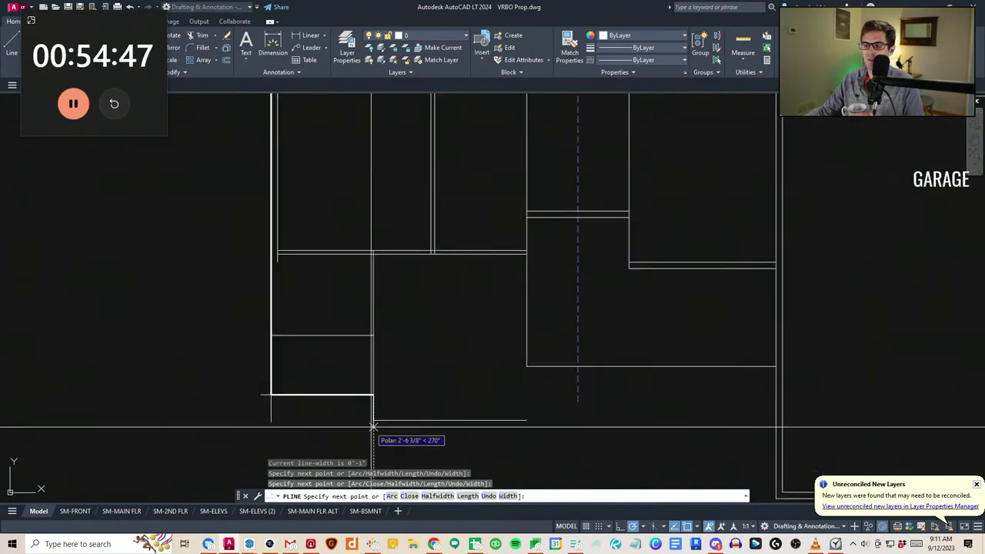
{"action": "left_click", "coordinate": [370, 421]}
{"action": "middle_click_drag", "start_coordinate": [579, 407], "coordinate": [499, 390]}
{"action": "left_click", "coordinate": [448, 402]}
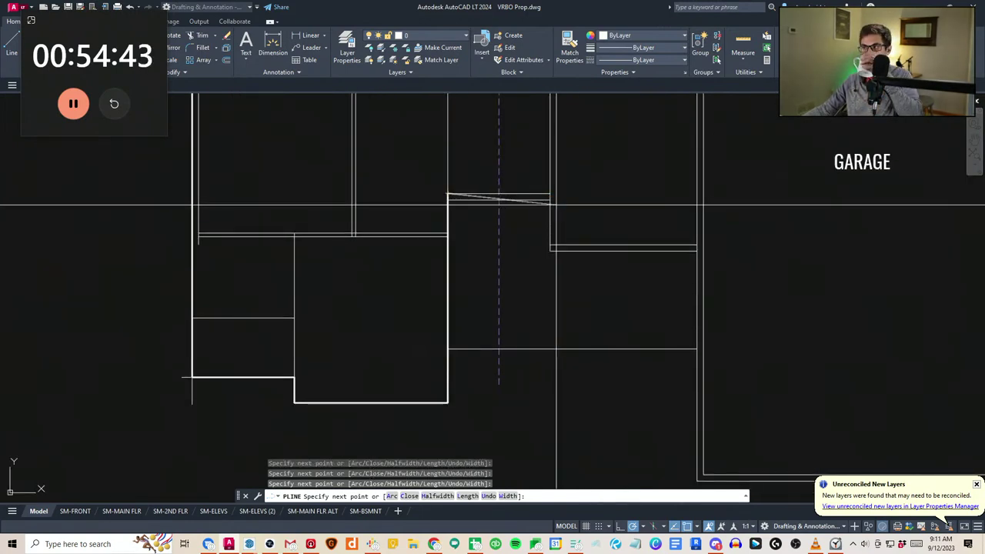
Continue the polyline across the entry hall front, along the wall to the garage, and around the garage's inner corner to its outer side wall
{"action": "left_click", "coordinate": [550, 204]}
{"action": "left_click", "coordinate": [549, 251]}
{"action": "middle_click_drag", "start_coordinate": [691, 273], "coordinate": [631, 304]}
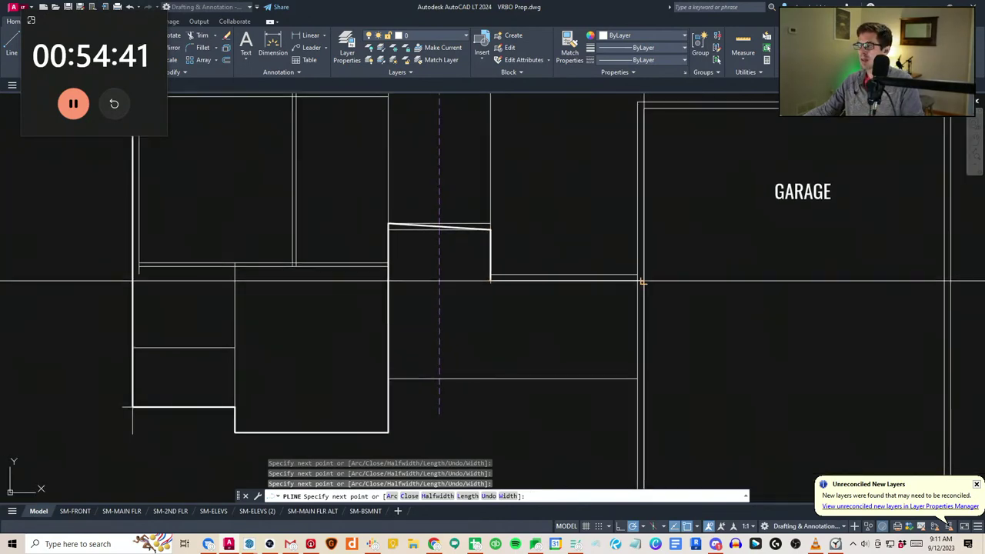
{"action": "left_click", "coordinate": [644, 281]}
{"action": "middle_click_drag", "start_coordinate": [707, 198], "coordinate": [580, 369]}
{"action": "left_click", "coordinate": [516, 281]}
{"action": "middle_click_drag", "start_coordinate": [819, 266], "coordinate": [742, 308]}
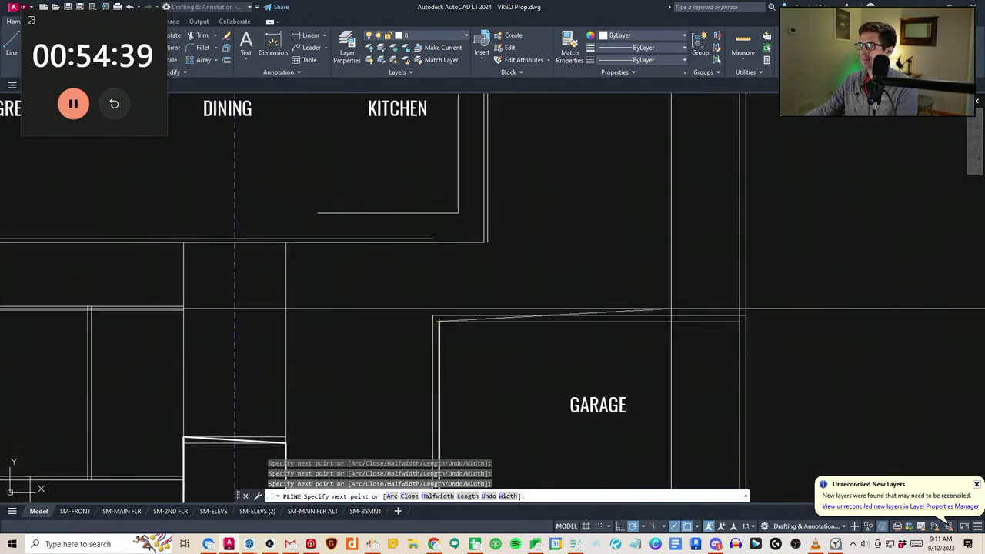
{"action": "left_click", "coordinate": [739, 324]}
Finish the perimeter polyline along the kitchen-side exterior wall and rear wall, around the dining recess, back to its starting corner
{"action": "scroll", "coordinate": [763, 281], "scroll_direction": "down", "scroll_amount": 3}
{"action": "middle_click_drag", "start_coordinate": [765, 176], "coordinate": [727, 254]}
{"action": "scroll", "coordinate": [724, 246], "scroll_direction": "up", "scroll_amount": 4}
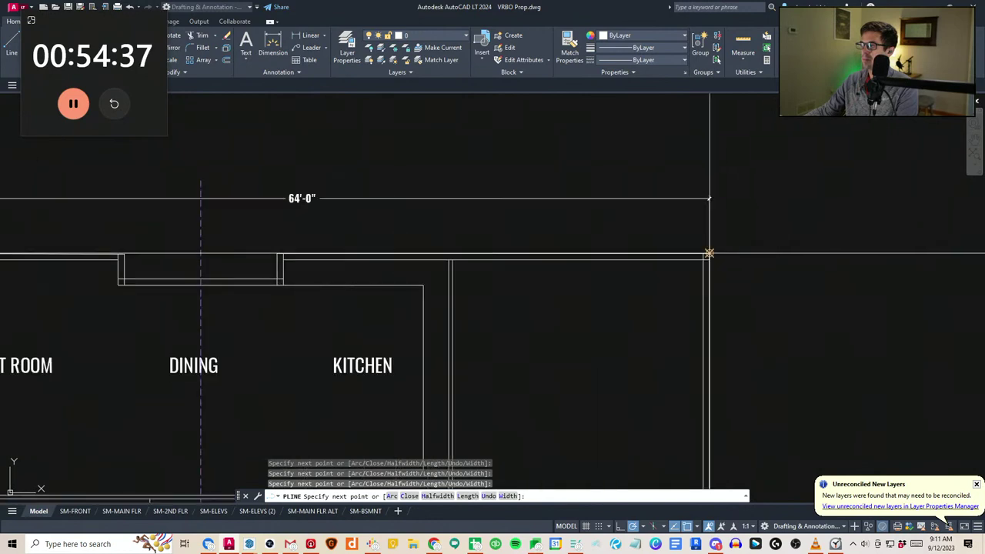
{"action": "left_click", "coordinate": [708, 253]}
{"action": "left_click", "coordinate": [278, 252]}
{"action": "middle_click_drag", "start_coordinate": [278, 277], "coordinate": [403, 271]}
{"action": "left_click", "coordinate": [403, 266]}
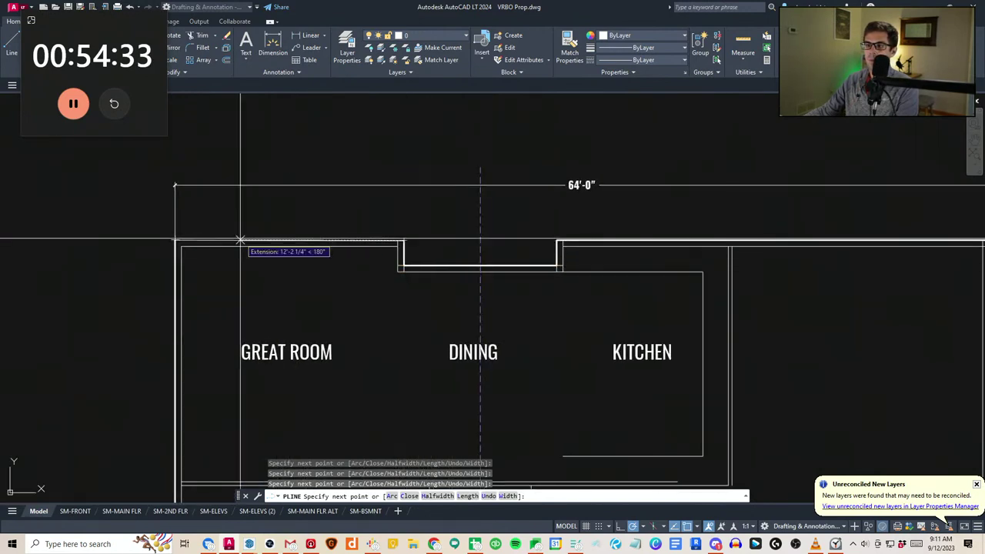
{"action": "left_click", "coordinate": [175, 241]}
{"action": "key", "text": "Escape"}
Move the polyline's skewed vertex at the entry hall onto the lower wall line so the segment runs horizontally
{"action": "middle_click_drag", "start_coordinate": [350, 358], "coordinate": [330, 146]}
{"action": "scroll", "coordinate": [331, 148], "scroll_direction": "down", "scroll_amount": 2}
{"action": "scroll", "coordinate": [387, 363], "scroll_direction": "up", "scroll_amount": 6}
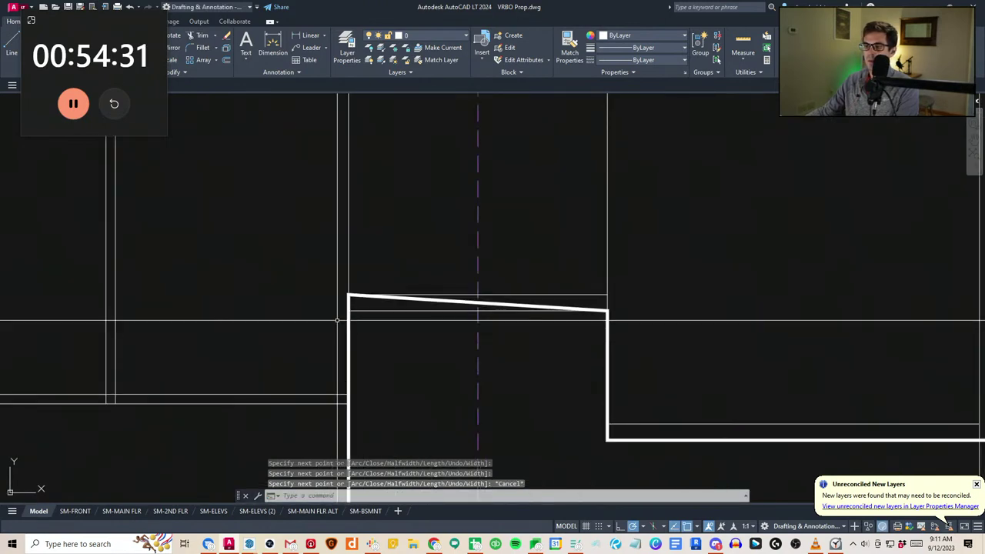
{"action": "left_click", "coordinate": [356, 294]}
{"action": "left_click", "coordinate": [349, 294]}
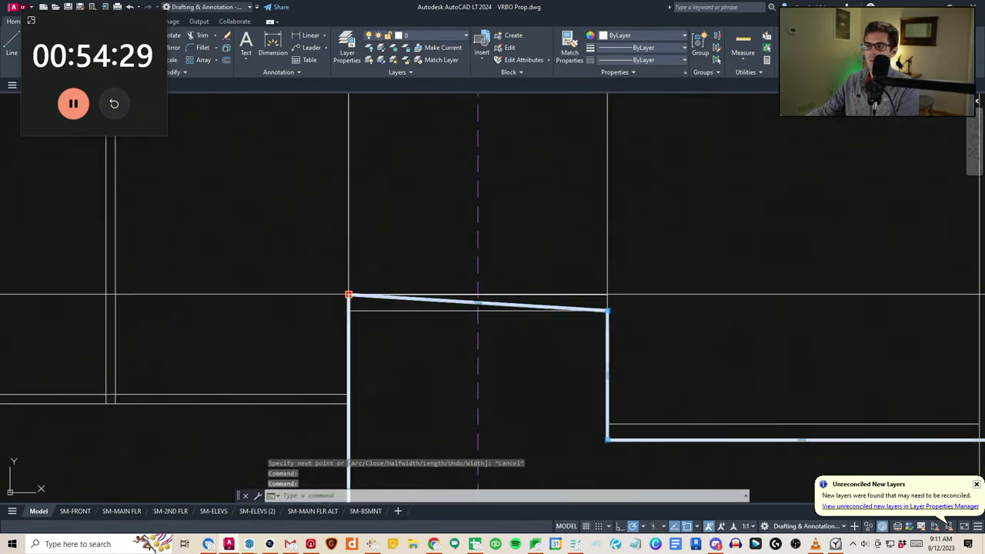
{"action": "left_click", "coordinate": [348, 311]}
{"action": "key", "text": "Escape"}
{"action": "key", "text": "Escape"}
{"action": "key", "text": "Escape"}
Measure the area enclosed by the perimeter polyline using the AREA command's Object option
{"action": "type", "text": "aa"}
{"action": "key", "text": "Return"}
{"action": "type", "text": "o"}
{"action": "key", "text": "Return"}
{"action": "scroll", "coordinate": [352, 309], "scroll_direction": "up", "scroll_amount": 4}
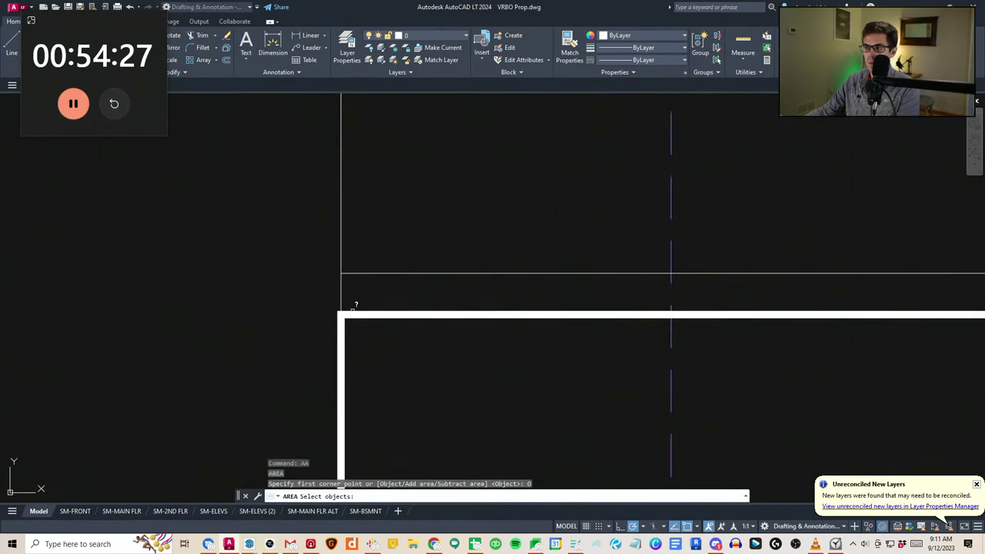
{"action": "left_click", "coordinate": [352, 309]}
{"action": "left_click", "coordinate": [356, 310]}
{"action": "scroll", "coordinate": [377, 303], "scroll_direction": "down", "scroll_amount": 6}
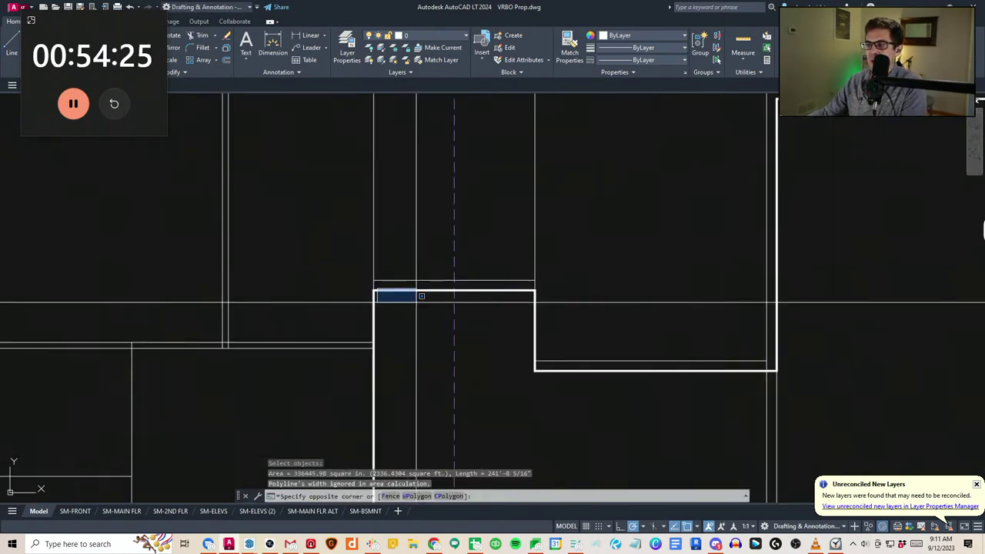
{"action": "scroll", "coordinate": [420, 296], "scroll_direction": "down", "scroll_amount": 6}
{"action": "key", "text": "Escape"}
{"action": "key", "text": "Escape"}
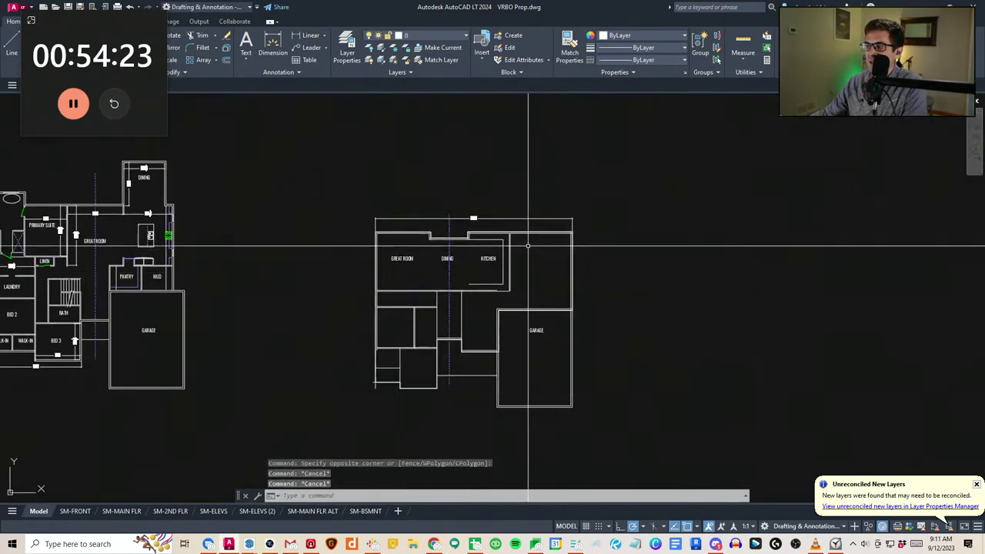
{"action": "scroll", "coordinate": [528, 246], "scroll_direction": "up", "scroll_amount": 2}
{"action": "left_click", "coordinate": [501, 243]}
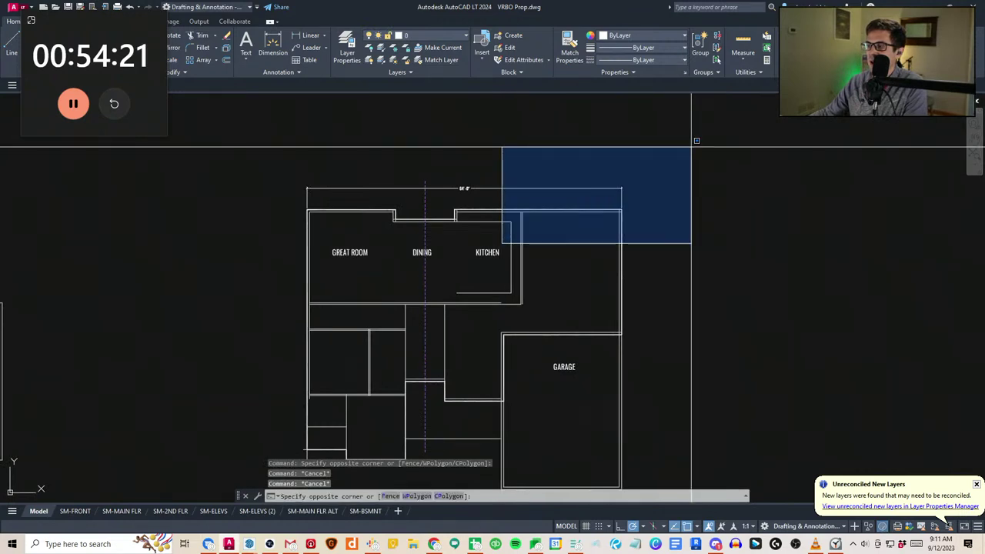
{"action": "key", "text": "Escape"}
{"action": "key", "text": "Escape"}
{"action": "scroll", "coordinate": [576, 312], "scroll_direction": "down", "scroll_amount": 2}
{"action": "middle_click_drag", "start_coordinate": [572, 312], "coordinate": [570, 262]}
{"action": "scroll", "coordinate": [566, 266], "scroll_direction": "up", "scroll_amount": 2}
{"action": "middle_click_drag", "start_coordinate": [540, 429], "coordinate": [527, 414]}
Add a vertical linear dimension for the garage's depth inside its outer side wall
{"action": "key", "text": "Escape"}
{"action": "key", "text": "Escape"}
{"action": "type", "text": "d"}
{"action": "scroll", "coordinate": [499, 412], "scroll_direction": "up", "scroll_amount": 2}
{"action": "key", "text": "Return"}
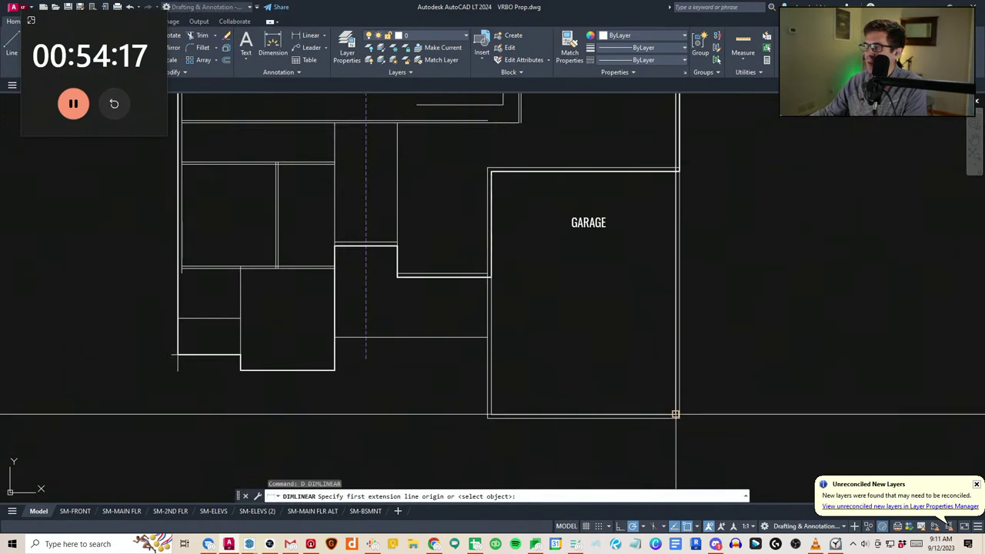
{"action": "left_click", "coordinate": [677, 175]}
{"action": "left_click", "coordinate": [656, 194]}
{"action": "key", "text": "Escape"}
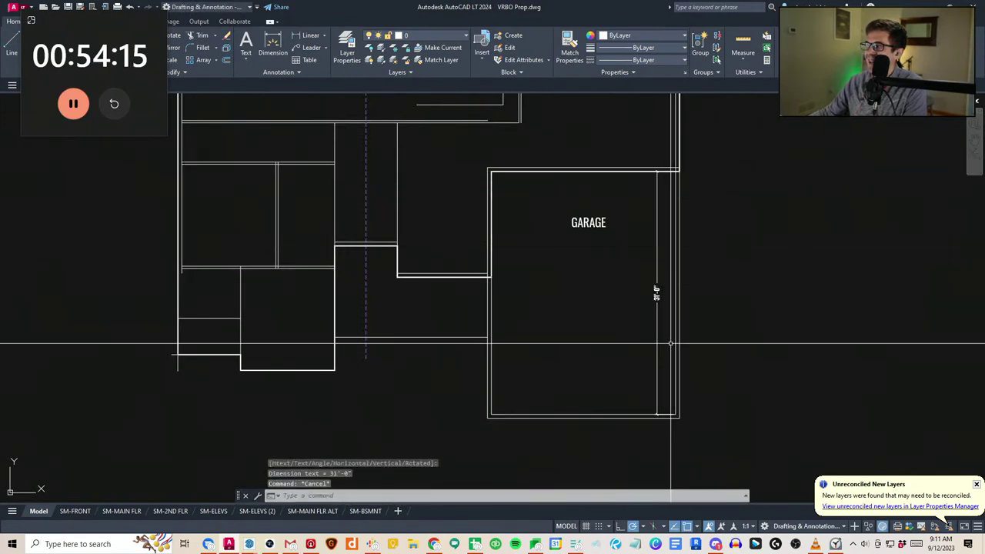
Add a horizontal linear dimension for the garage's interior width just inside its front wall
{"action": "type", "text": "d"}
{"action": "key", "text": "Return"}
{"action": "left_click", "coordinate": [674, 414]}
{"action": "left_click", "coordinate": [490, 414]}
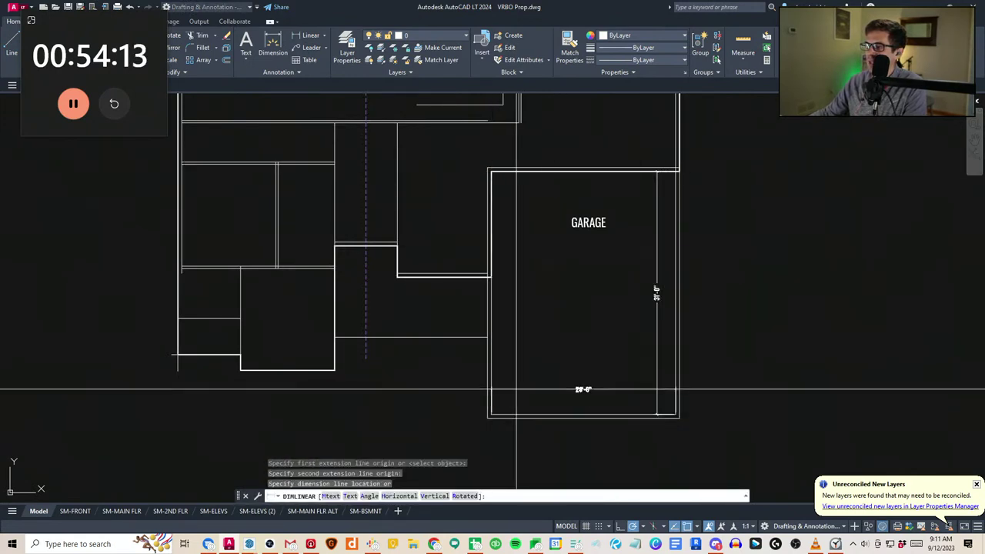
{"action": "left_click", "coordinate": [532, 391]}
{"action": "key", "text": "Escape"}
{"action": "key", "text": "Escape"}
{"action": "middle_click_drag", "start_coordinate": [686, 396], "coordinate": [600, 389]}
{"action": "scroll", "coordinate": [600, 389], "scroll_direction": "down", "scroll_amount": 2}
Measure the distance from the garage's front outer corner to the rear outer corner of the house
{"action": "type", "text": "d"}
{"action": "middle_click_drag", "start_coordinate": [604, 350], "coordinate": [598, 352]}
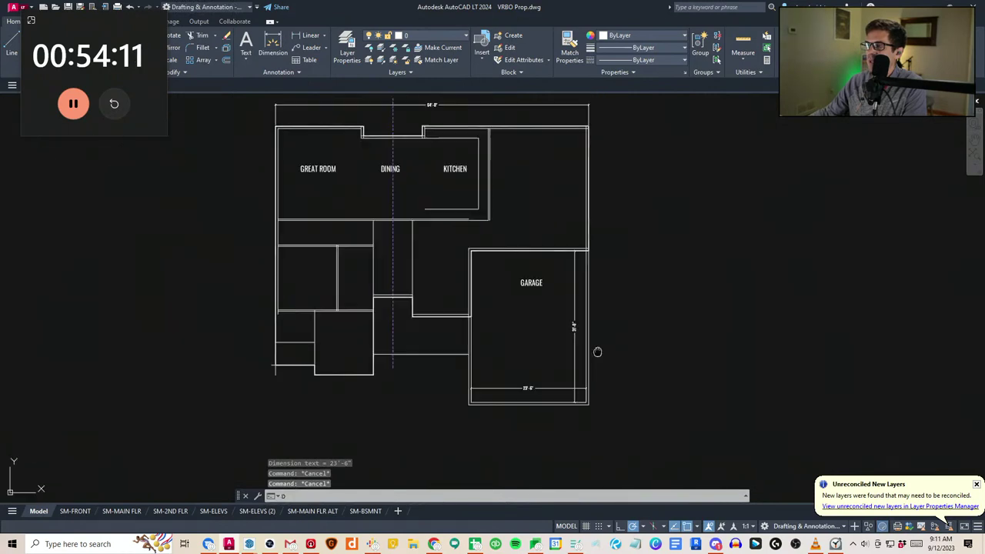
{"action": "type", "text": "di"}
{"action": "key", "text": "Return"}
{"action": "left_click", "coordinate": [588, 402]}
{"action": "left_click", "coordinate": [589, 123]}
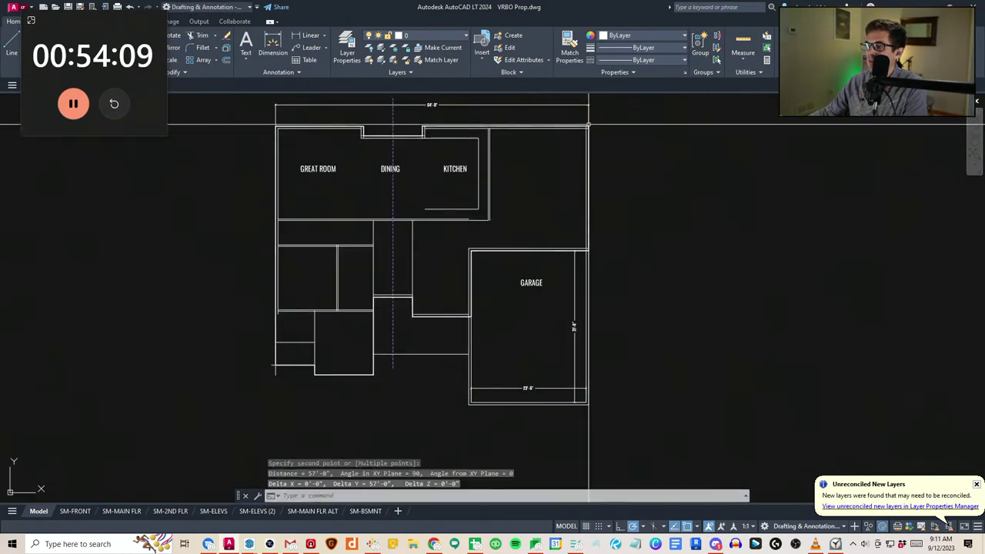
{"action": "key", "text": "Escape"}
{"action": "key", "text": "Escape"}
Stretch the garage's front wall 12 inches outward to deepen the garage
{"action": "type", "text": "st"}
{"action": "key", "text": "Return"}
{"action": "left_click", "coordinate": [617, 415]}
{"action": "left_click", "coordinate": [433, 381]}
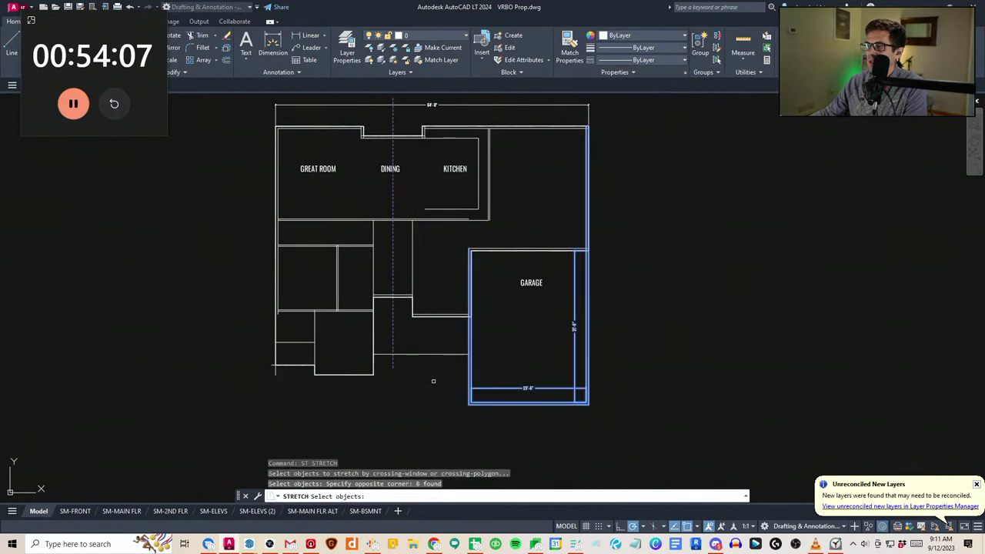
{"action": "key", "text": "Return"}
{"action": "left_click", "coordinate": [433, 381]}
{"action": "type", "text": "12"}
{"action": "key", "text": "Return"}
{"action": "key", "text": "Escape"}
Measure the distance along the garage's outer side wall from its front corner to its rear wall
{"action": "type", "text": "dd"}
{"action": "key", "text": "Return"}
{"action": "left_click", "coordinate": [589, 409]}
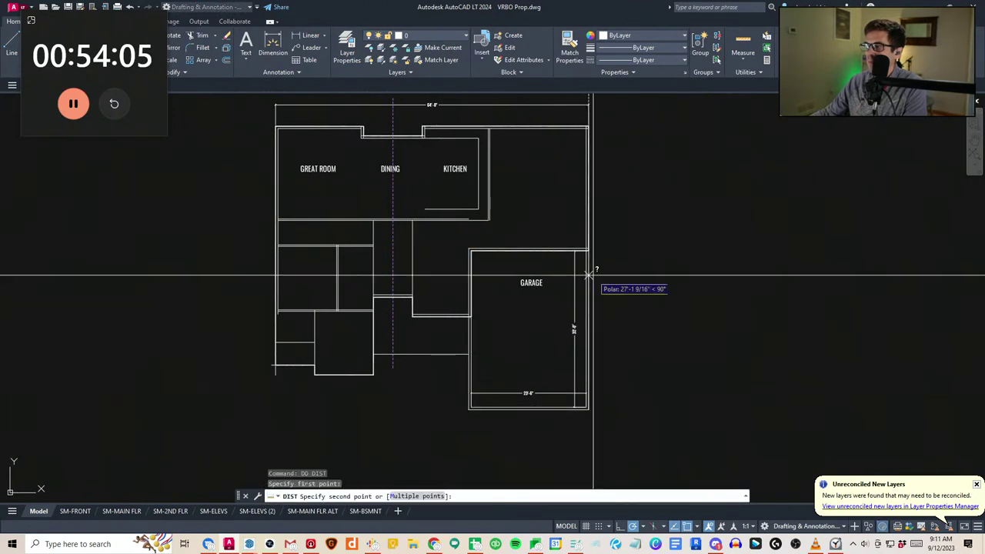
{"action": "left_click", "coordinate": [589, 250]}
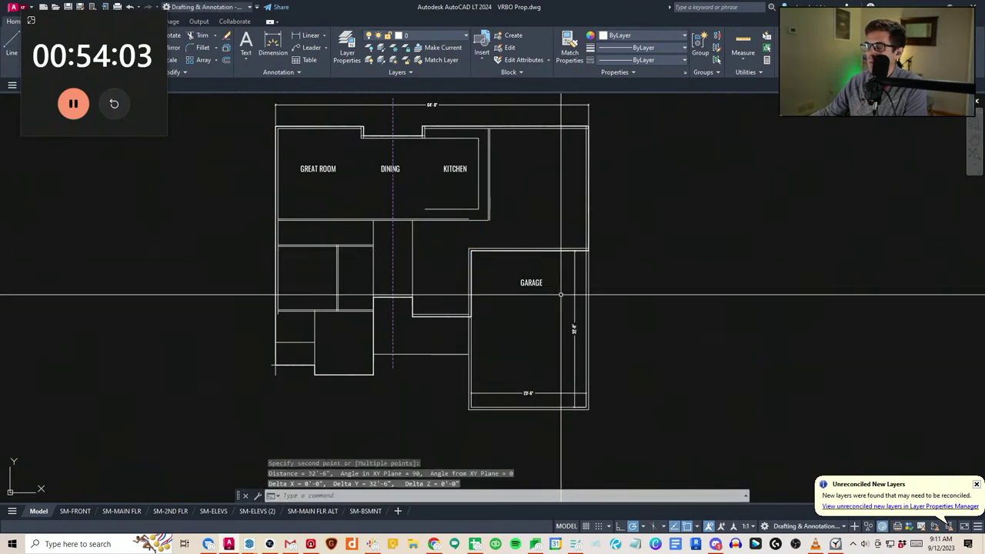
{"action": "key", "text": "Escape"}
Stretch the garage's rear wall 6 inches toward the back of the house
{"action": "middle_click_drag", "start_coordinate": [589, 253], "coordinate": [589, 281]}
{"action": "scroll", "coordinate": [589, 281], "scroll_direction": "up", "scroll_amount": 2}
{"action": "type", "text": "s"}
{"action": "left_click", "coordinate": [620, 303]}
{"action": "left_click", "coordinate": [325, 254]}
{"action": "key", "text": "Return"}
{"action": "left_click", "coordinate": [440, 339]}
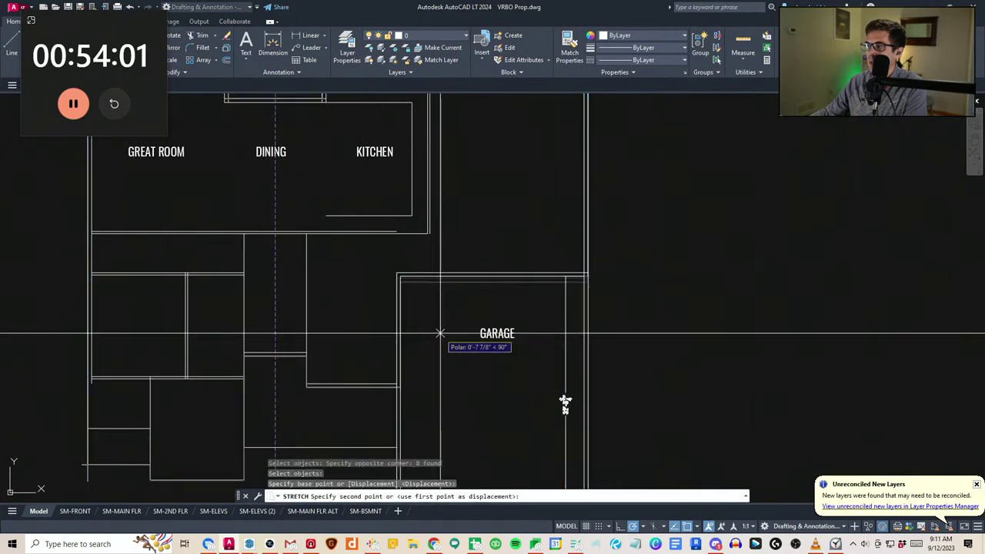
{"action": "type", "text": "6"}
{"action": "key", "text": "Return"}
{"action": "key", "text": "Escape"}
{"action": "key", "text": "Escape"}
Examine the whole alternative plan with the enlarged garage beside the original layout
{"action": "scroll", "coordinate": [516, 383], "scroll_direction": "down", "scroll_amount": 2}
{"action": "middle_click_drag", "start_coordinate": [516, 383], "coordinate": [546, 332]}
{"action": "scroll", "coordinate": [543, 346], "scroll_direction": "down", "scroll_amount": 2}
{"action": "scroll", "coordinate": [545, 326], "scroll_direction": "up", "scroll_amount": 4}
{"action": "scroll", "coordinate": [565, 277], "scroll_direction": "down", "scroll_amount": 2}
{"action": "key", "text": "Escape"}
{"action": "middle_click_drag", "start_coordinate": [491, 366], "coordinate": [573, 361]}
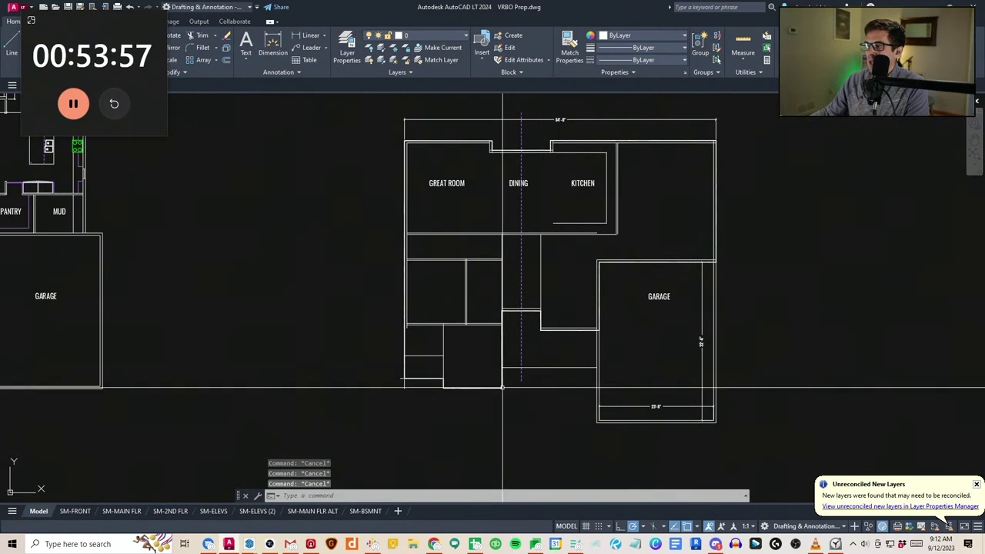
{"action": "left_click", "coordinate": [494, 403]}
{"action": "key", "text": "Escape"}
{"action": "key", "text": "Escape"}
Copy the GREAT ROOM label into the narrow room directly below it and change the copy's text to BATH
{"action": "left_click", "coordinate": [459, 191]}
{"action": "left_click", "coordinate": [448, 183]}
{"action": "type", "text": "cv"}
{"action": "left_click", "coordinate": [446, 186]}
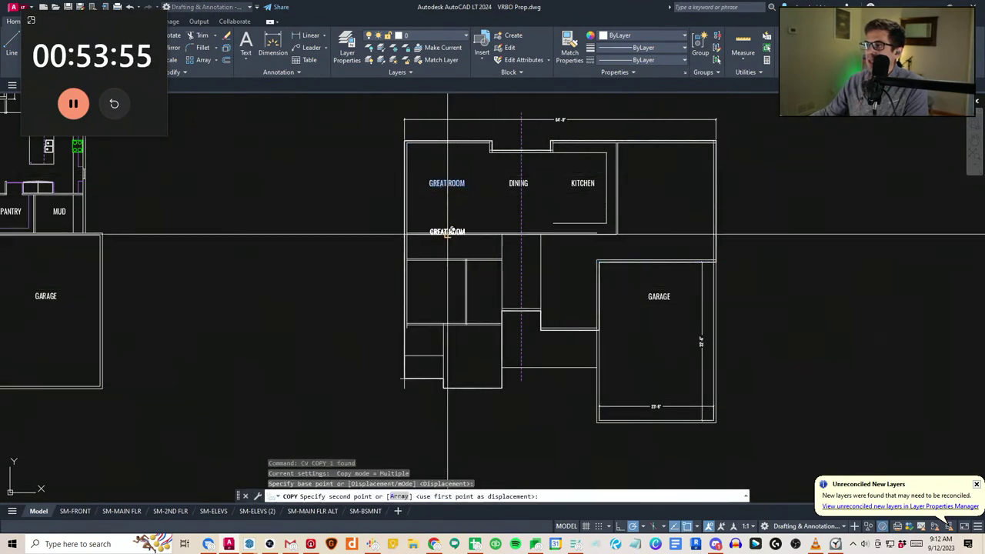
{"action": "scroll", "coordinate": [449, 249], "scroll_direction": "up", "scroll_amount": 4}
{"action": "left_click", "coordinate": [443, 252]}
{"action": "key", "text": "Escape"}
{"action": "double_click", "coordinate": [433, 245]}
{"action": "type", "text": "BATH"}
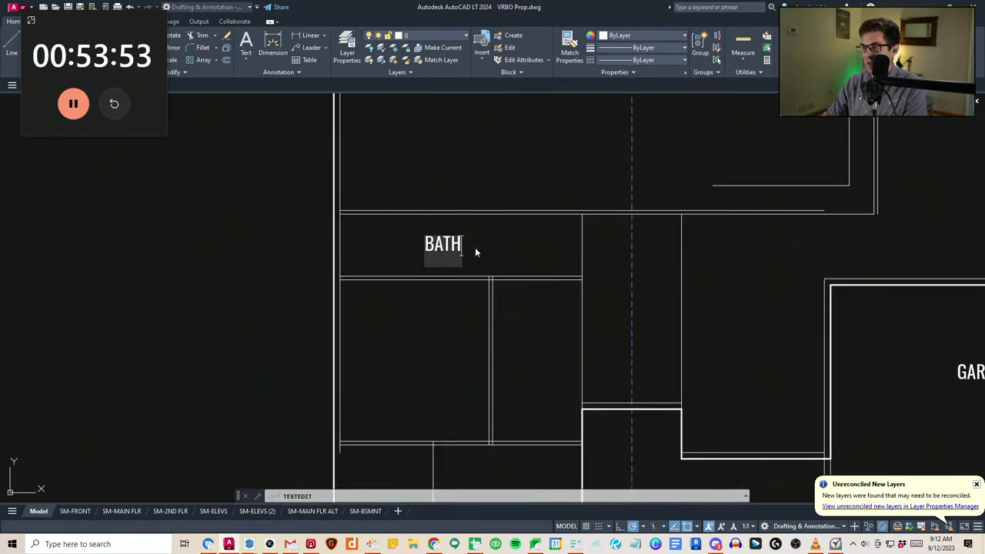
{"action": "key", "text": "Return"}
{"action": "key", "text": "Escape"}
{"action": "key", "text": "Escape"}
Copy the BATH label into the room below it and change the copy's text to BEDROOM 2
{"action": "left_click", "coordinate": [496, 237]}
{"action": "left_click", "coordinate": [446, 242]}
{"action": "type", "text": "cv"}
{"action": "left_click", "coordinate": [436, 241]}
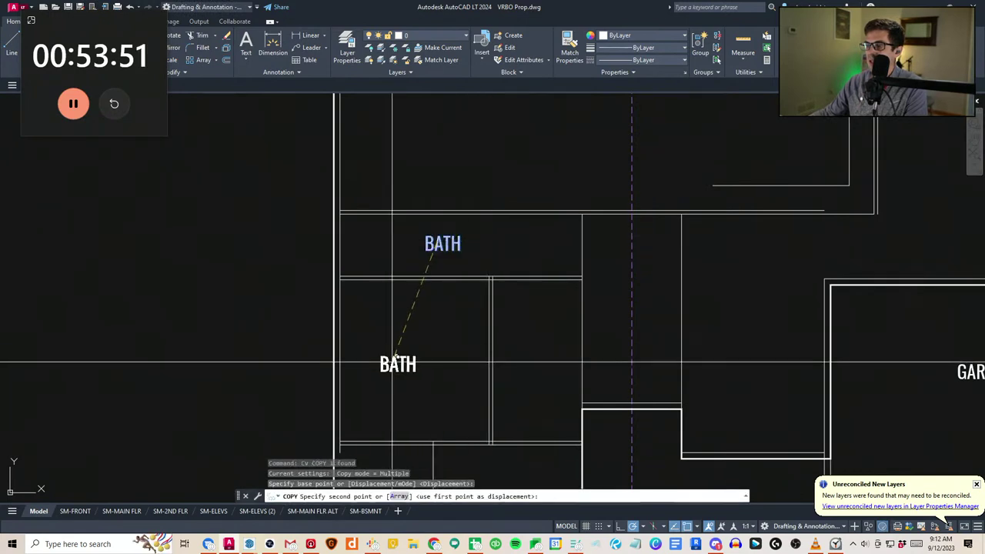
{"action": "left_click", "coordinate": [409, 342]}
{"action": "key", "text": "Escape"}
{"action": "left_click", "coordinate": [417, 344]}
{"action": "left_click", "coordinate": [398, 348]}
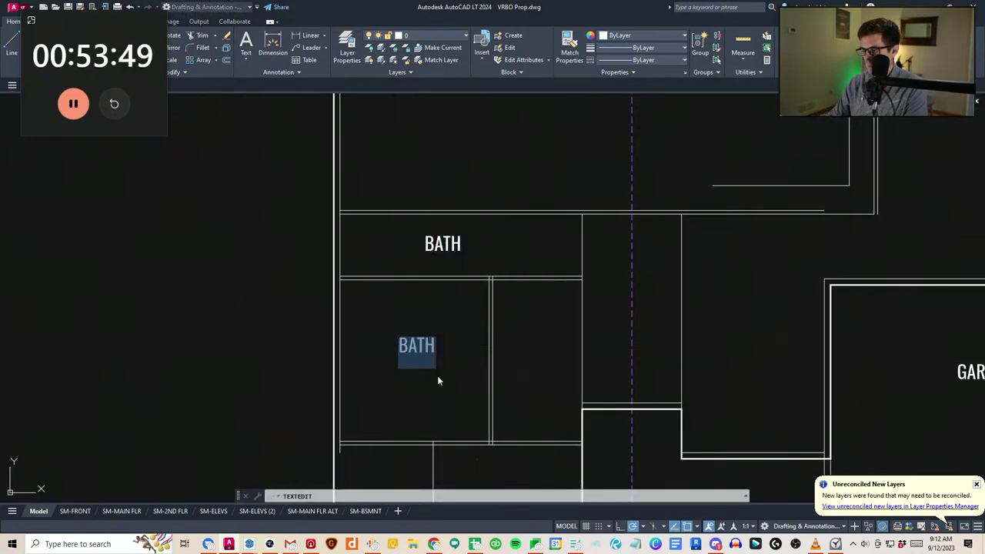
{"action": "type", "text": "BEDROOM 2"}
{"action": "key", "text": "Escape"}
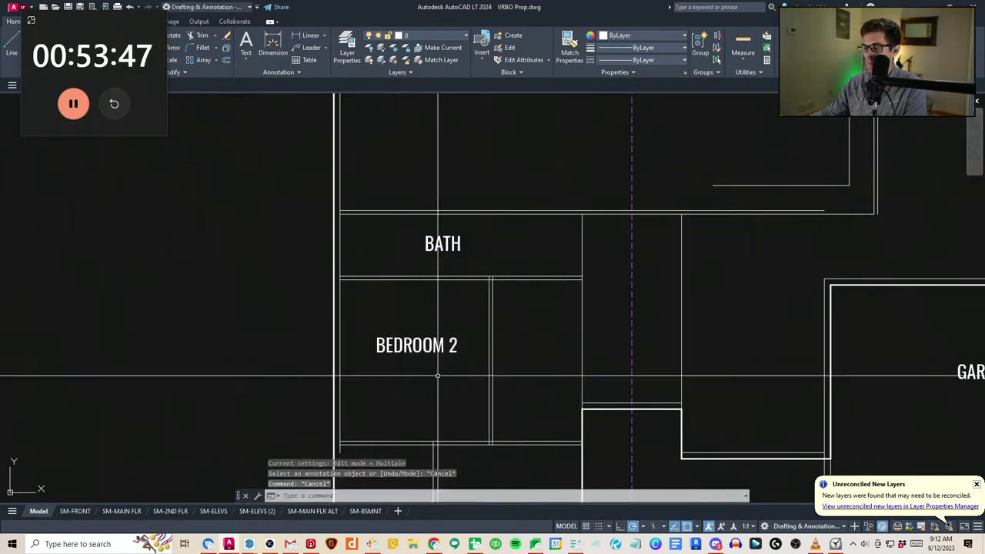
Copy the BEDROOM 2 label into the front room beside the porch and change the copy's text to BEDROOM 3
{"action": "middle_click_drag", "start_coordinate": [436, 375], "coordinate": [403, 309]}
{"action": "left_click", "coordinate": [402, 285]}
{"action": "left_click", "coordinate": [374, 275]}
{"action": "type", "text": "cv"}
{"action": "left_click", "coordinate": [367, 273]}
{"action": "middle_click_drag", "start_coordinate": [448, 431], "coordinate": [429, 316]}
{"action": "left_click", "coordinate": [440, 334]}
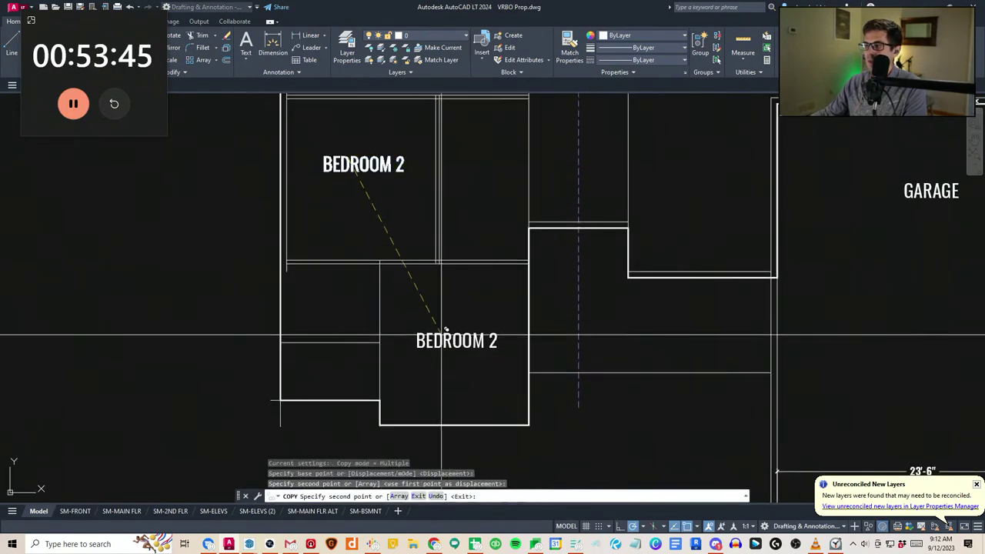
{"action": "key", "text": "Escape"}
{"action": "double_click", "coordinate": [448, 340]}
{"action": "key", "text": "Right"}
{"action": "key", "text": "BackSpace"}
{"action": "type", "text": "3"}
{"action": "key", "text": "Return"}
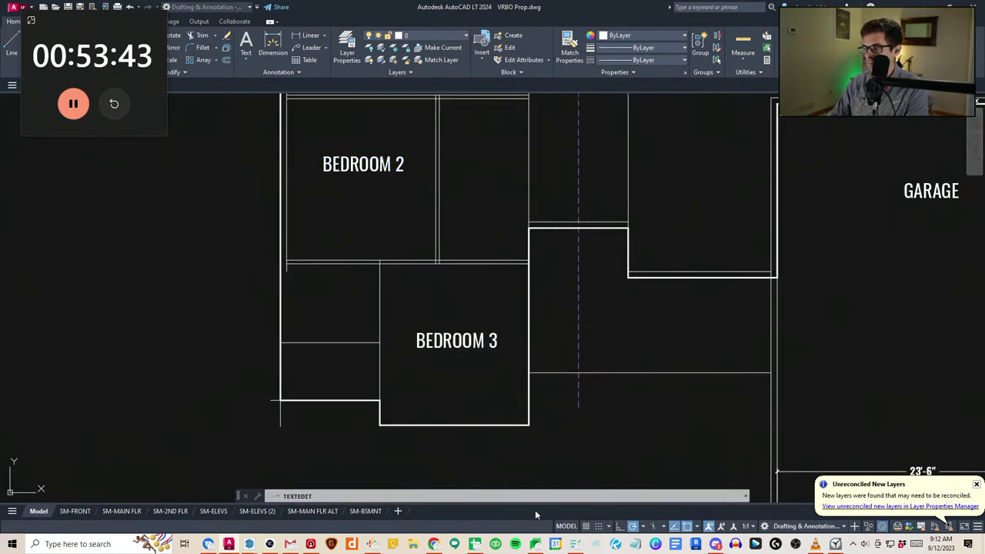
{"action": "key", "text": "Escape"}
{"action": "scroll", "coordinate": [485, 361], "scroll_direction": "down", "scroll_amount": 2}
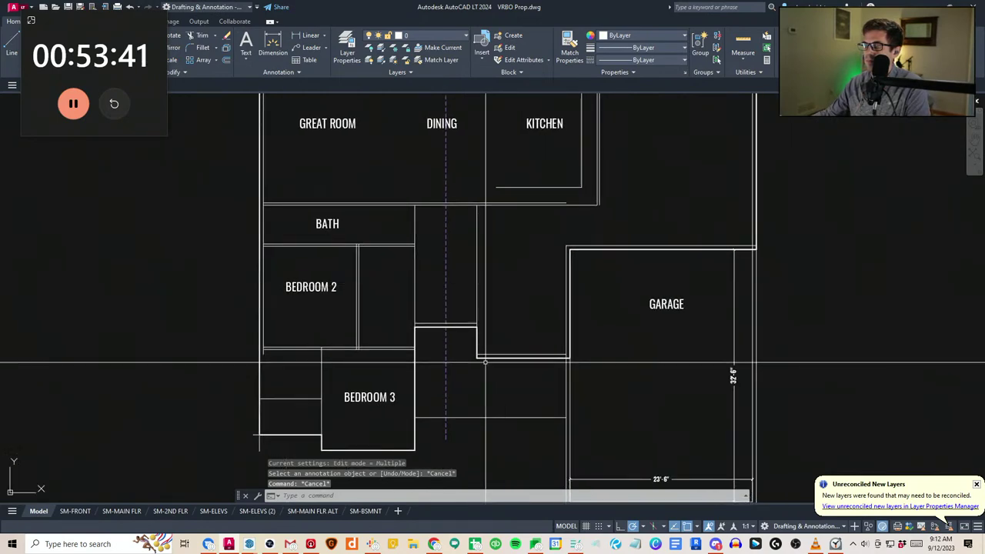
Offset the hall's wall line beside the bath 48" toward the bath
{"action": "scroll", "coordinate": [485, 361], "scroll_direction": "down", "scroll_amount": 2}
{"action": "middle_click_drag", "start_coordinate": [484, 361], "coordinate": [467, 329]}
{"action": "middle_click_drag", "start_coordinate": [491, 361], "coordinate": [468, 351]}
{"action": "key", "text": "Escape"}
{"action": "key", "text": "Escape"}
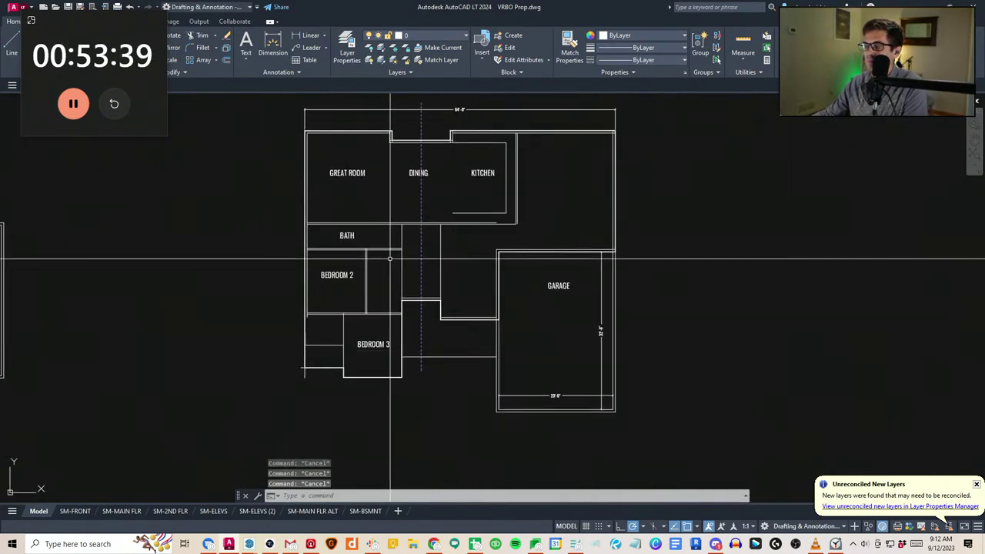
{"action": "scroll", "coordinate": [392, 260], "scroll_direction": "up", "scroll_amount": 4}
{"action": "middle_click_drag", "start_coordinate": [433, 279], "coordinate": [461, 337]}
{"action": "middle_click_drag", "start_coordinate": [432, 187], "coordinate": [446, 233]}
{"action": "type", "text": "ff"}
{"action": "key", "text": "space"}
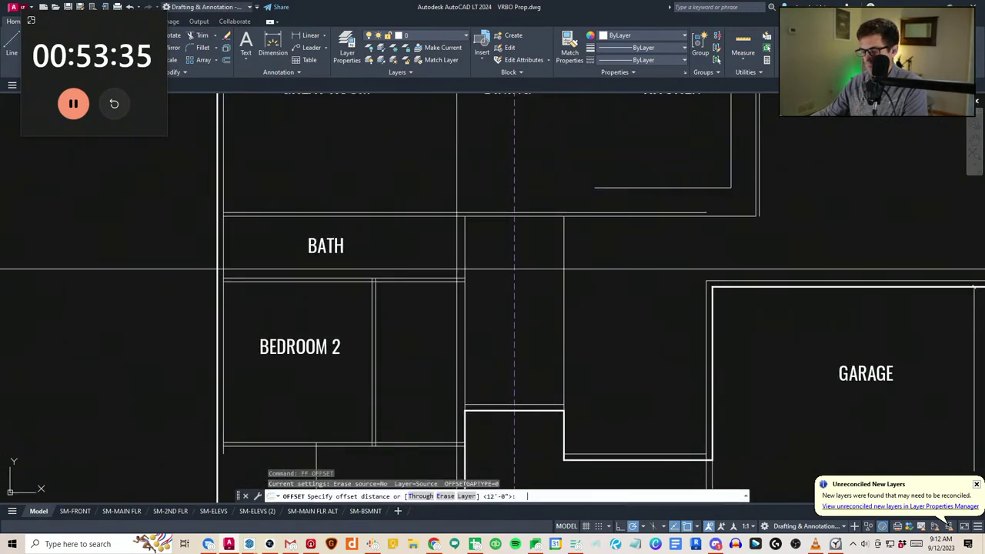
{"action": "key", "text": "Return"}
{"action": "type", "text": "48"}
{"action": "key", "text": "Return"}
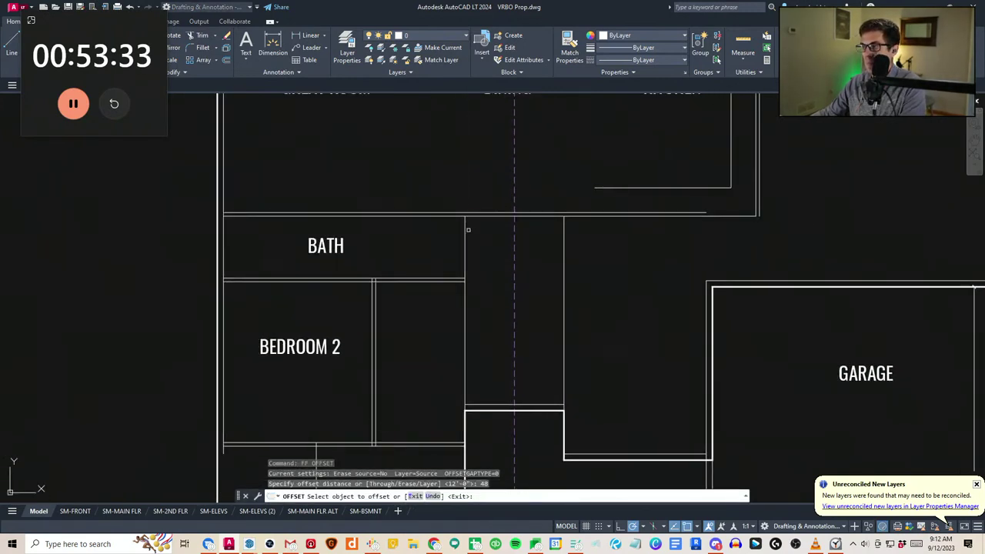
{"action": "left_click", "coordinate": [465, 231]}
{"action": "left_click", "coordinate": [411, 254]}
{"action": "key", "text": "Escape"}
{"action": "middle_click_drag", "start_coordinate": [371, 275], "coordinate": [381, 280]}
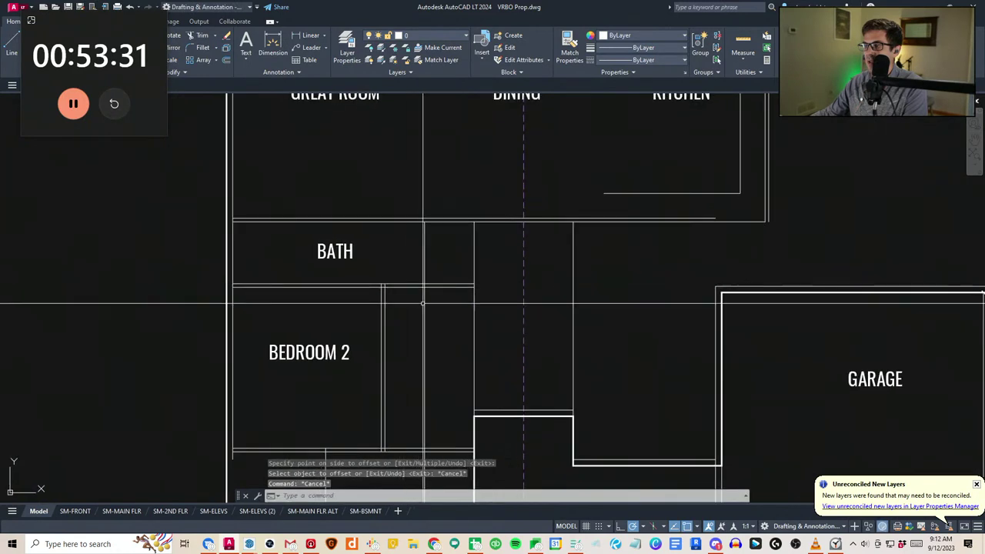
Trim the new vertical line above and below the bath so it spans only the bath's depth
{"action": "type", "text": "tr"}
{"action": "left_click", "coordinate": [458, 309]}
{"action": "left_click", "coordinate": [353, 229]}
{"action": "key", "text": "space"}
{"action": "key", "text": "Escape"}
{"action": "middle_click_drag", "start_coordinate": [444, 365], "coordinate": [446, 345]}
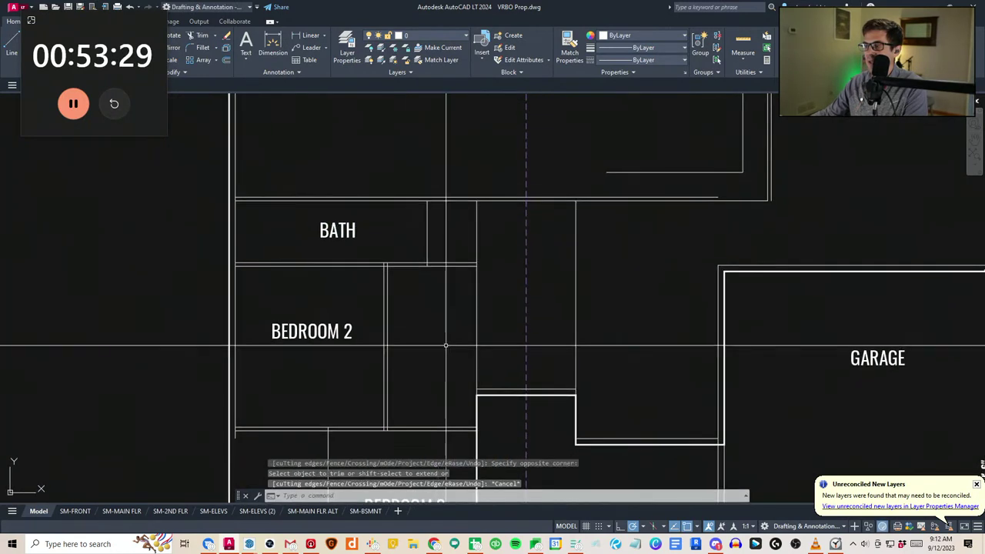
Trim away the bath's lower wall lines between the new end wall line and the hall
{"action": "middle_click_drag", "start_coordinate": [465, 294], "coordinate": [459, 298]}
{"action": "key", "text": "Escape"}
{"action": "type", "text": "tr"}
{"action": "key", "text": "space"}
{"action": "left_click", "coordinate": [447, 291]}
{"action": "left_click", "coordinate": [416, 262]}
{"action": "key", "text": "space"}
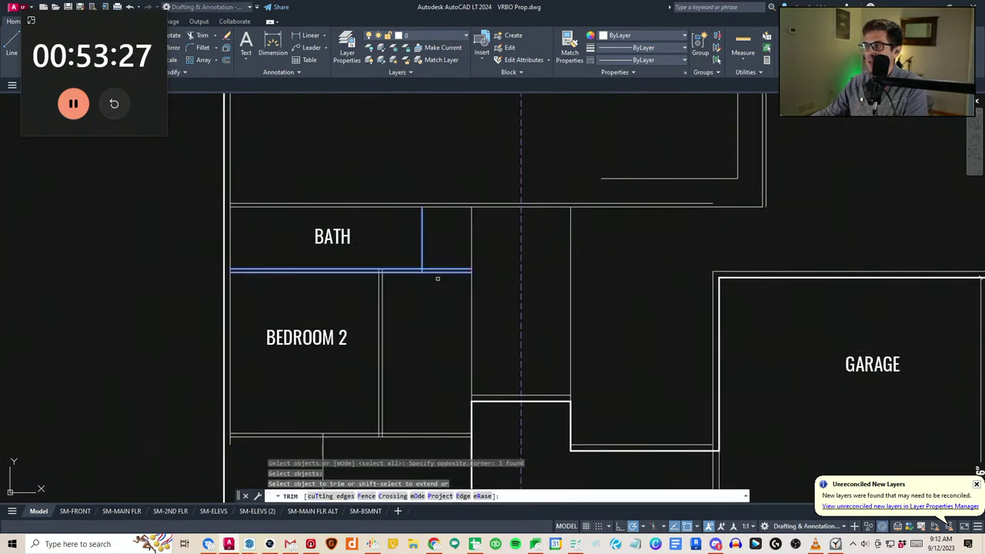
{"action": "left_click", "coordinate": [437, 280]}
{"action": "left_click", "coordinate": [435, 252]}
{"action": "key", "text": "Escape"}
{"action": "key", "text": "Escape"}
Offset the bath's new end wall line 3.5" toward the bath to give the wall its thickness
{"action": "type", "text": "ff"}
{"action": "key", "text": "Escape"}
{"action": "key", "text": "Escape"}
{"action": "mouse_move", "coordinate": [474, 330]}
{"action": "middle_mouse_down"}
{"action": "mouse_move", "coordinate": [460, 310]}
{"action": "mouse_move", "coordinate": [468, 321]}
{"action": "middle_mouse_up"}
{"action": "type", "text": "ff"}
{"action": "key", "text": "space"}
{"action": "left_click", "coordinate": [404, 224]}
{"action": "key", "text": "Escape"}
{"action": "scroll", "coordinate": [468, 322], "scroll_direction": "down", "scroll_amount": 1}
{"action": "scroll", "coordinate": [493, 355], "scroll_direction": "up", "scroll_amount": 1}
{"action": "scroll", "coordinate": [466, 278], "scroll_direction": "down", "scroll_amount": 2}
{"action": "key", "text": "Escape"}
{"action": "key", "text": "Escape"}
{"action": "scroll", "coordinate": [455, 295], "scroll_direction": "down", "scroll_amount": 1}
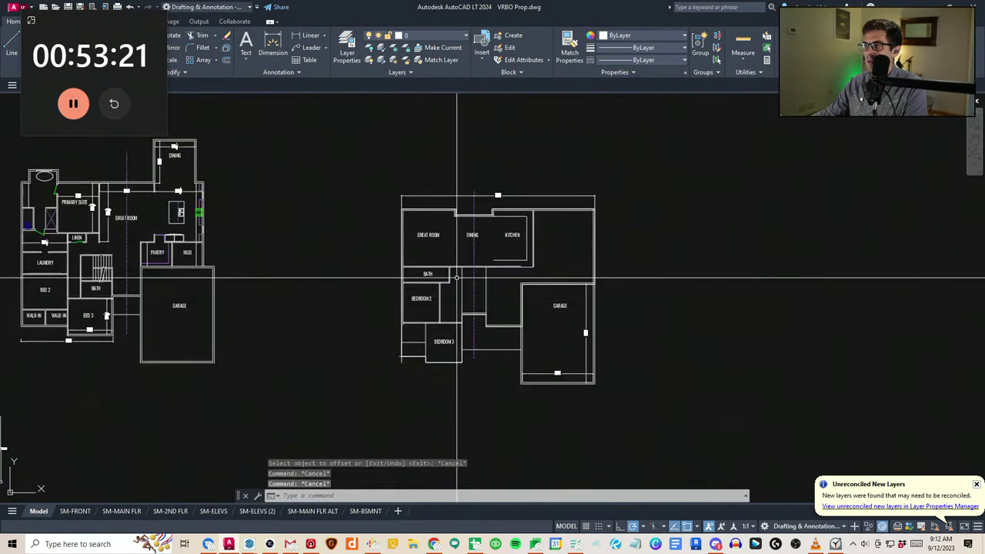
Offset the great room's lower wall line 10.5" down for the first stair tread
{"action": "scroll", "coordinate": [455, 278], "scroll_direction": "up", "scroll_amount": 5}
{"action": "type", "text": "ff"}
{"action": "key", "text": "space"}
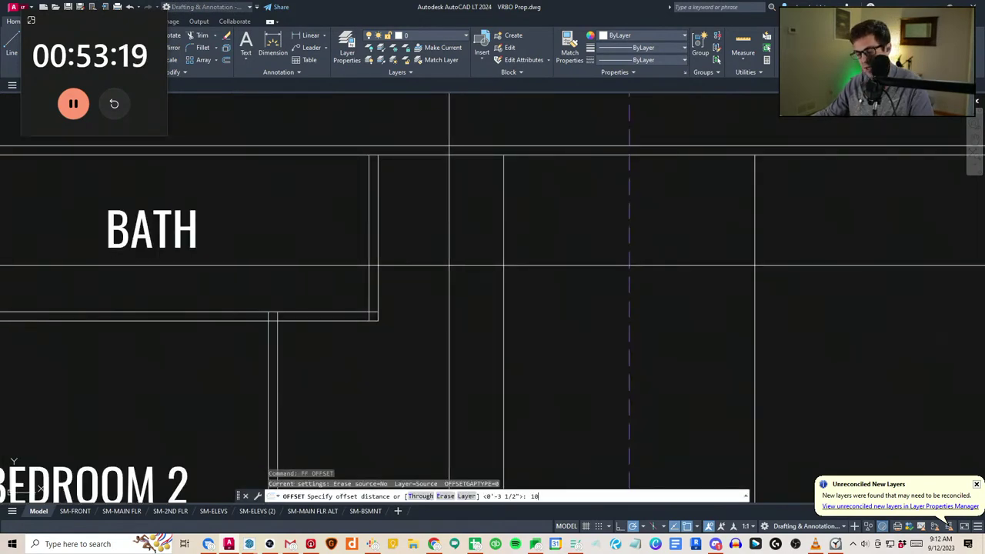
{"action": "left_click", "coordinate": [415, 156]}
{"action": "left_click", "coordinate": [418, 217]}
{"action": "key", "text": "Escape"}
{"action": "key", "text": "Escape"}
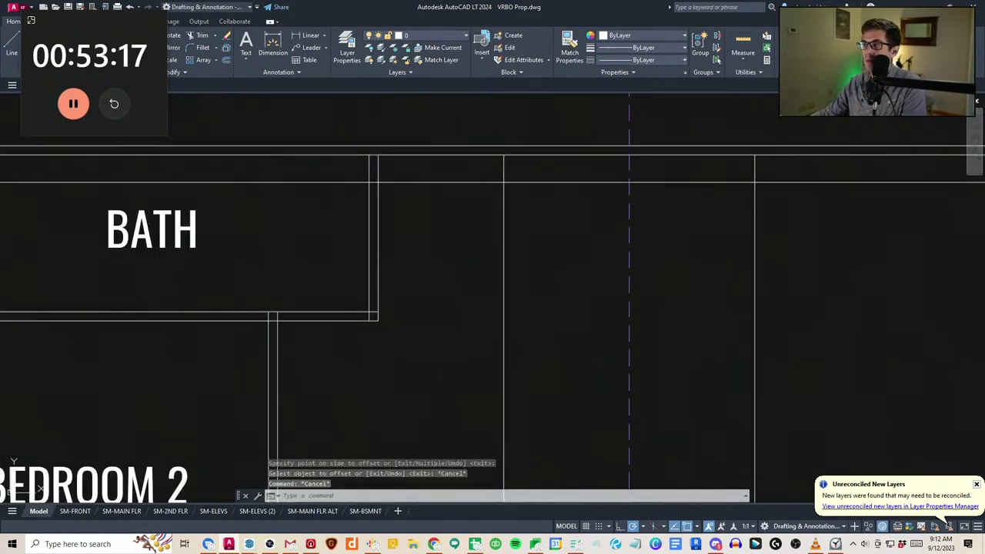
Trim the tread line to run only between the bath's end wall and the hall wall
{"action": "type", "text": "tr"}
{"action": "key", "text": "space"}
{"action": "left_click", "coordinate": [534, 213]}
{"action": "left_click", "coordinate": [375, 168]}
{"action": "key", "text": "Return"}
{"action": "left_click", "coordinate": [344, 181]}
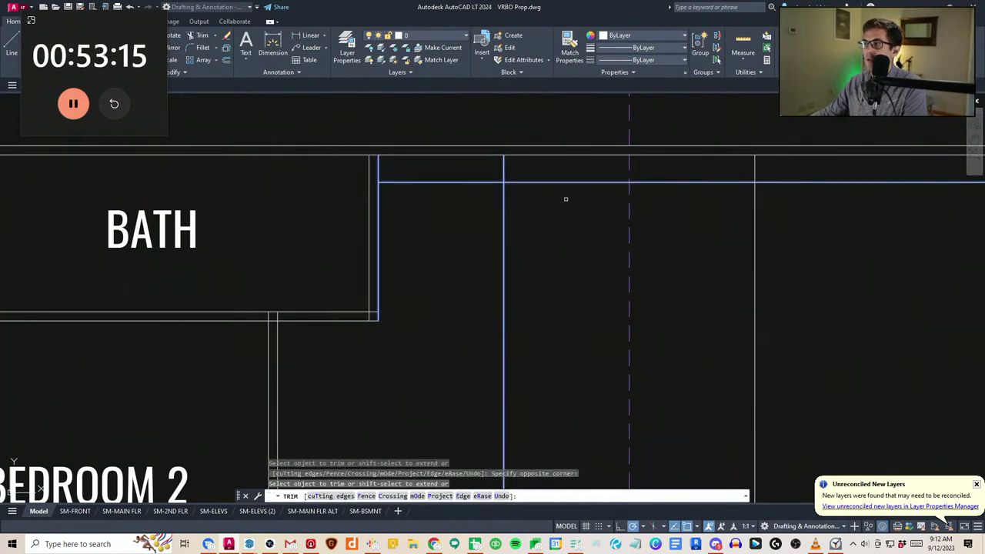
{"action": "left_click", "coordinate": [565, 199]}
{"action": "left_click", "coordinate": [550, 172]}
{"action": "key", "text": "Escape"}
{"action": "key", "text": "Escape"}
Copy the tread line repeatedly down the strip beside the bath at equal spacing to form the staircase
{"action": "scroll", "coordinate": [405, 226], "scroll_direction": "down", "scroll_amount": 4}
{"action": "left_click_drag", "start_coordinate": [420, 221], "coordinate": [409, 205]}
{"action": "type", "text": "co"}
{"action": "left_click", "coordinate": [444, 198]}
{"action": "left_click", "coordinate": [444, 209]}
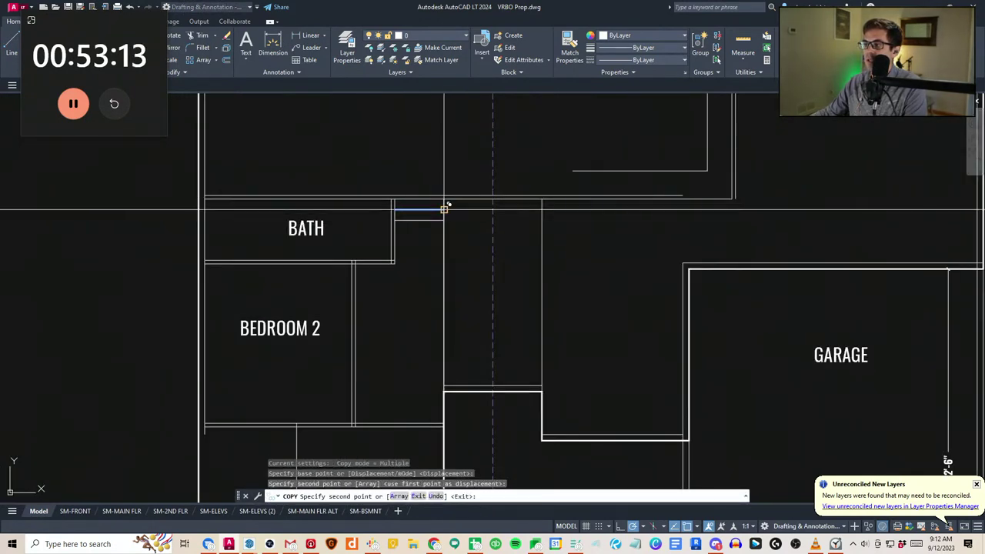
{"action": "left_click", "coordinate": [444, 220]}
{"action": "left_click", "coordinate": [444, 231]}
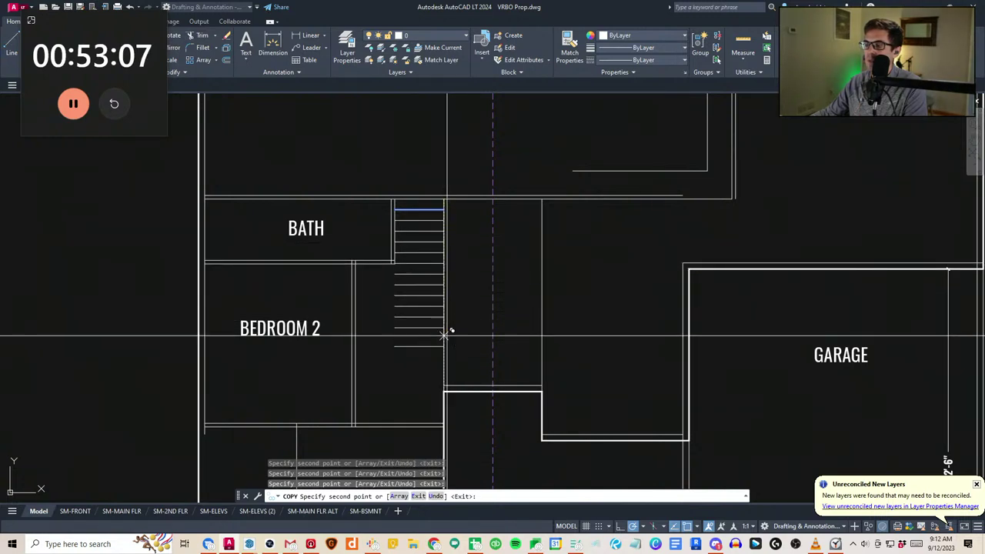
{"action": "key", "text": "Escape"}
Examine the plan around the new stairs, the entry and the front porch
{"action": "scroll", "coordinate": [462, 348], "scroll_direction": "down", "scroll_amount": 3}
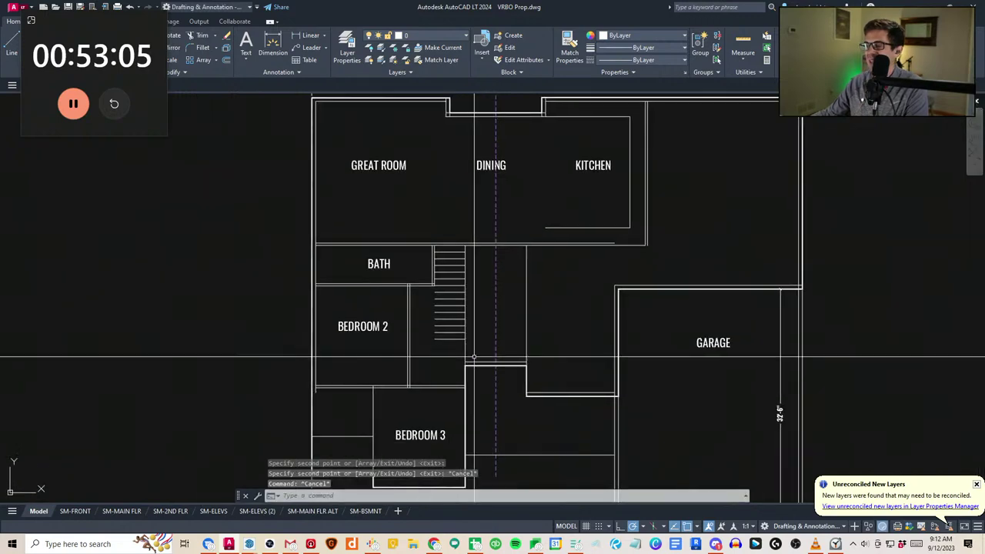
{"action": "left_click", "coordinate": [430, 369]}
{"action": "key", "text": "Escape"}
{"action": "mouse_move", "coordinate": [460, 341]}
{"action": "middle_mouse_down"}
{"action": "mouse_move", "coordinate": [458, 328]}
{"action": "mouse_move", "coordinate": [416, 300]}
{"action": "middle_mouse_up"}
{"action": "scroll", "coordinate": [422, 339], "scroll_direction": "down", "scroll_amount": 2}
{"action": "scroll", "coordinate": [416, 301], "scroll_direction": "up", "scroll_amount": 2}
{"action": "scroll", "coordinate": [435, 417], "scroll_direction": "down", "scroll_amount": 2}
{"action": "middle_click_drag", "start_coordinate": [435, 418], "coordinate": [451, 397]}
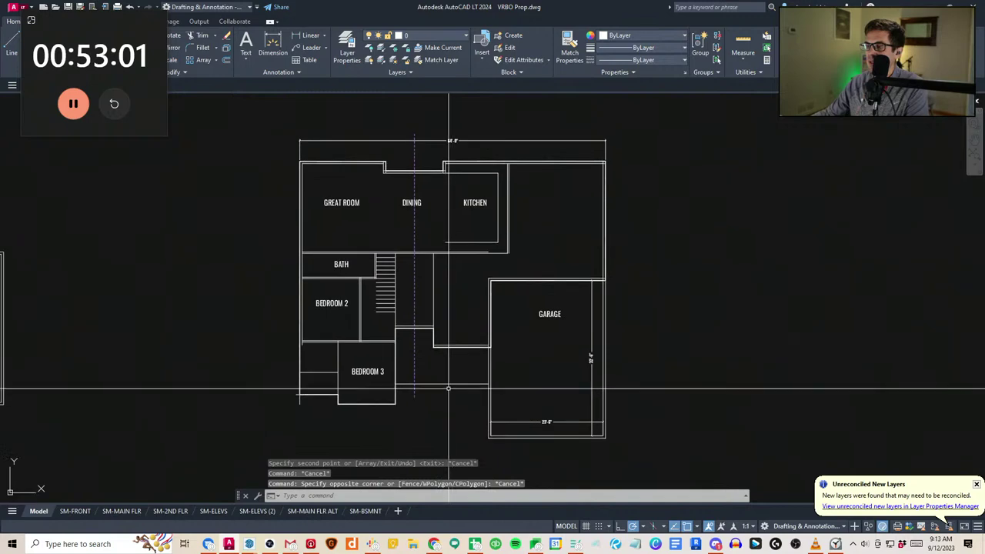
{"action": "scroll", "coordinate": [396, 410], "scroll_direction": "up", "scroll_amount": 4}
{"action": "scroll", "coordinate": [395, 410], "scroll_direction": "down", "scroll_amount": 4}
{"action": "scroll", "coordinate": [496, 387], "scroll_direction": "up", "scroll_amount": 6}
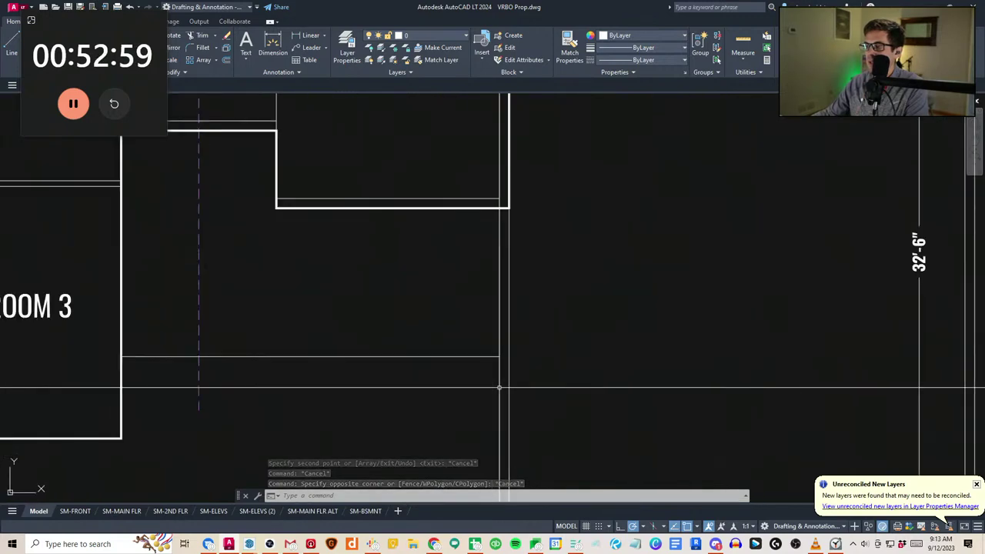
{"action": "type", "text": "st"}
{"action": "key", "text": "space"}
{"action": "left_click", "coordinate": [566, 387]}
{"action": "scroll", "coordinate": [551, 362], "scroll_direction": "down", "scroll_amount": 4}
{"action": "left_click", "coordinate": [395, 241]}
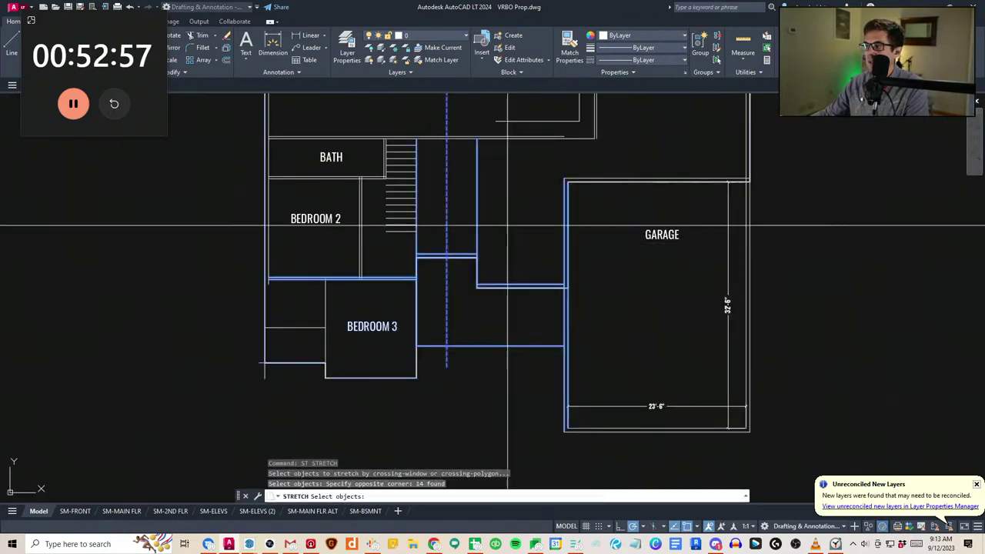
{"action": "key", "text": "space"}
{"action": "left_click", "coordinate": [508, 226]}
{"action": "key", "text": "Escape"}
{"action": "key", "text": "Escape"}
{"action": "middle_click_drag", "start_coordinate": [468, 320], "coordinate": [468, 372]}
{"action": "scroll", "coordinate": [508, 370], "scroll_direction": "down", "scroll_amount": 2}
{"action": "middle_click_drag", "start_coordinate": [510, 371], "coordinate": [437, 346]}
{"action": "scroll", "coordinate": [462, 307], "scroll_direction": "up", "scroll_amount": 2}
{"action": "type", "text": "st"}
{"action": "key", "text": "space"}
{"action": "key", "text": "Escape"}
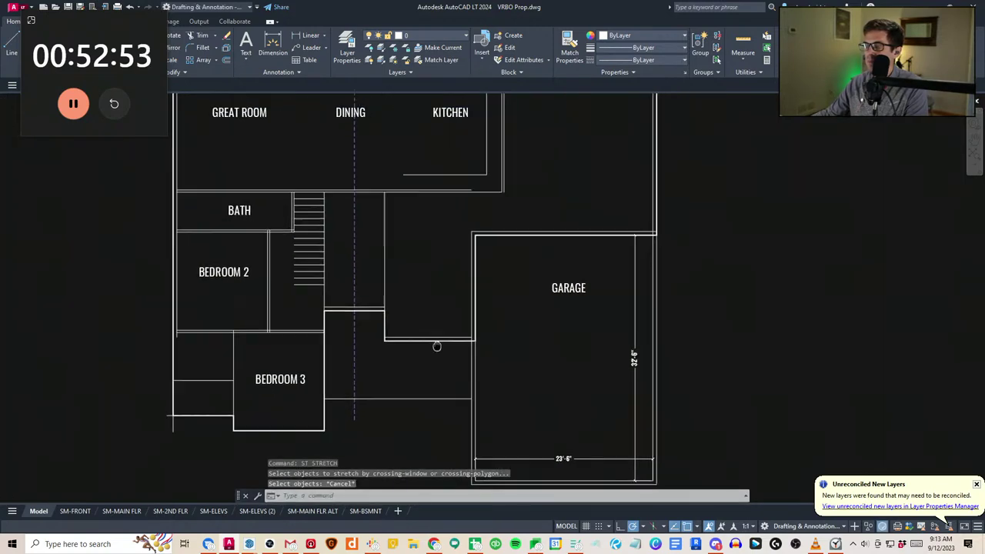
{"action": "left_click", "coordinate": [374, 268]}
{"action": "middle_click_drag", "start_coordinate": [488, 288], "coordinate": [446, 416]}
{"action": "key", "text": "Escape"}
Offset the inner face of the exterior side wall above the garage 13' toward the kitchen
{"action": "middle_click_drag", "start_coordinate": [521, 252], "coordinate": [457, 289]}
{"action": "scroll", "coordinate": [502, 301], "scroll_direction": "down", "scroll_amount": 2}
{"action": "scroll", "coordinate": [439, 298], "scroll_direction": "up", "scroll_amount": 2}
{"action": "key", "text": "Escape"}
{"action": "key", "text": "Escape"}
{"action": "type", "text": "ff"}
{"action": "key", "text": "Return"}
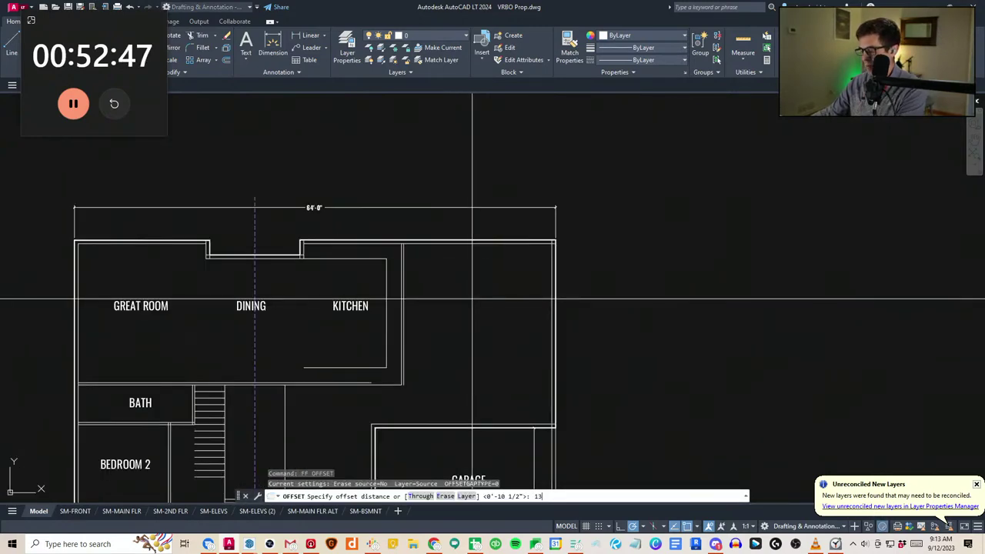
{"action": "left_click", "coordinate": [466, 288]}
{"action": "key", "text": "Escape"}
{"action": "key", "text": "Escape"}
{"action": "middle_click_drag", "start_coordinate": [481, 334], "coordinate": [483, 304]}
{"action": "middle_click_drag", "start_coordinate": [497, 336], "coordinate": [497, 334]}
Offset the new partition line 3.5" on its kitchen side to form a wall
{"action": "key", "text": "Escape"}
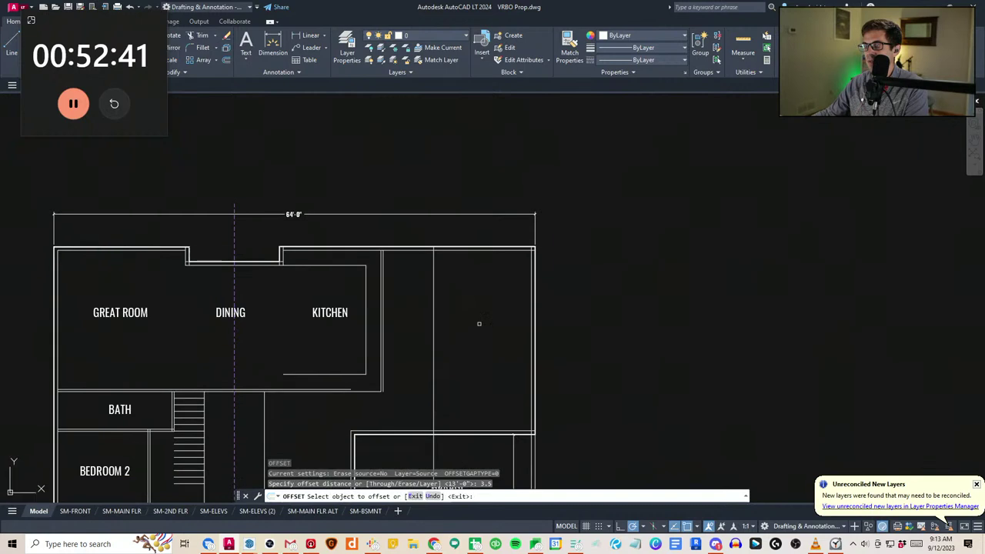
{"action": "key", "text": "Escape"}
{"action": "key", "text": "Escape"}
{"action": "key", "text": "Escape"}
{"action": "key", "text": "Escape"}
{"action": "middle_click_drag", "start_coordinate": [448, 311], "coordinate": [496, 313]}
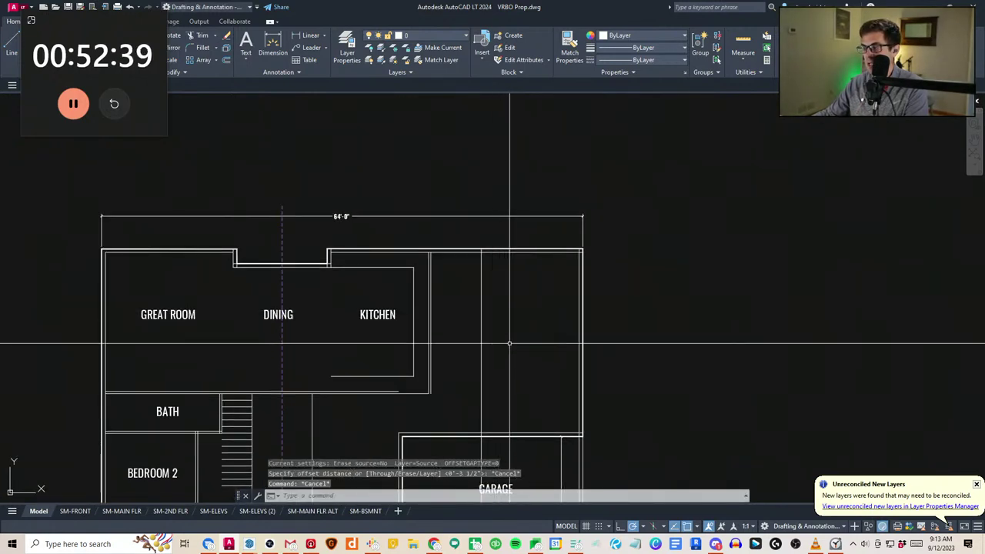
{"action": "key", "text": "Escape"}
{"action": "key", "text": "Escape"}
{"action": "type", "text": "o"}
{"action": "key", "text": "Return"}
{"action": "type", "text": "3.5"}
{"action": "key", "text": "Return"}
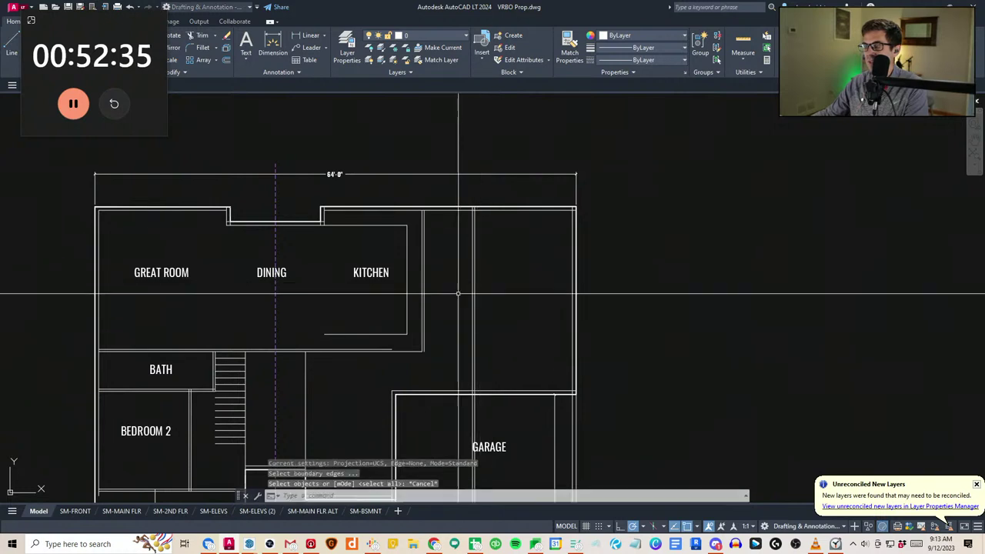
Offset the three kitchen counter lines 4' inward to start the island outline
{"action": "middle_click_drag", "start_coordinate": [462, 292], "coordinate": [495, 332]}
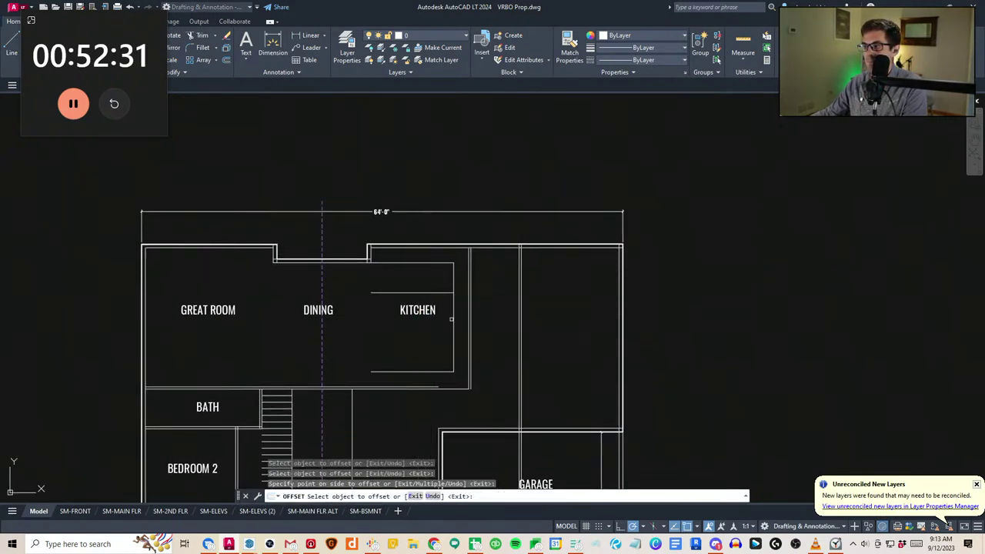
{"action": "key", "text": "Escape"}
{"action": "key", "text": "Escape"}
{"action": "scroll", "coordinate": [436, 337], "scroll_direction": "up", "scroll_amount": 2}
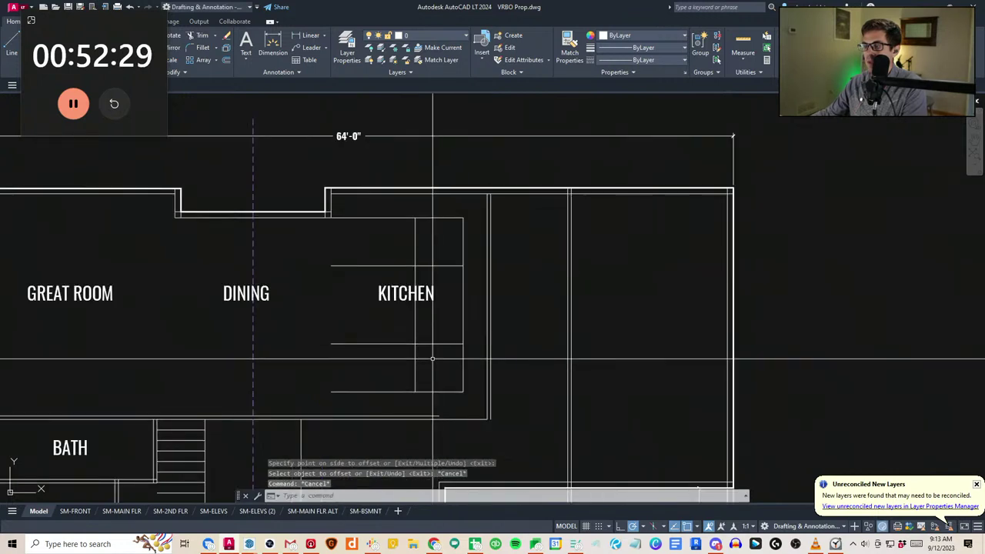
Trim the crossing ends of the kitchen's inner lines at both corners on the counter side
{"action": "type", "text": "tr"}
{"action": "key", "text": "space"}
{"action": "left_click", "coordinate": [433, 357]}
{"action": "left_click", "coordinate": [406, 343]}
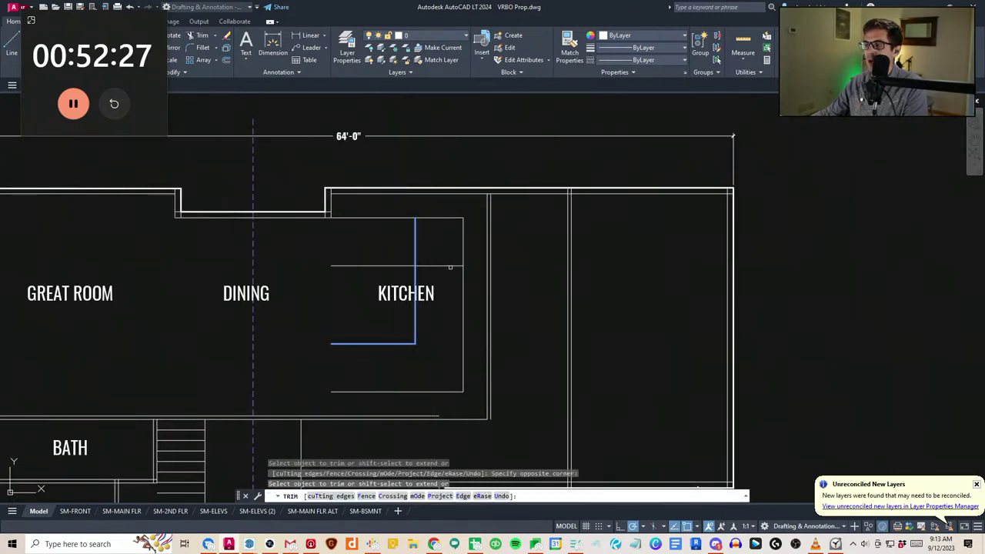
{"action": "key", "text": "Escape"}
{"action": "type", "text": "tr"}
{"action": "key", "text": "space"}
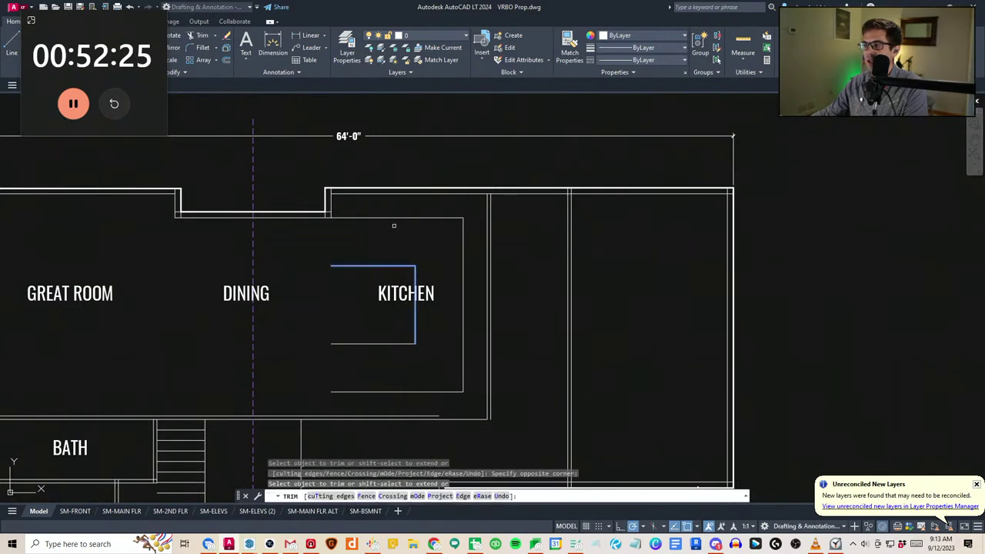
{"action": "key", "text": "Escape"}
{"action": "key", "text": "Escape"}
Offset the island's vertical edge 60" toward the dining area
{"action": "type", "text": "ff"}
{"action": "key", "text": "space"}
{"action": "type", "text": "60"}
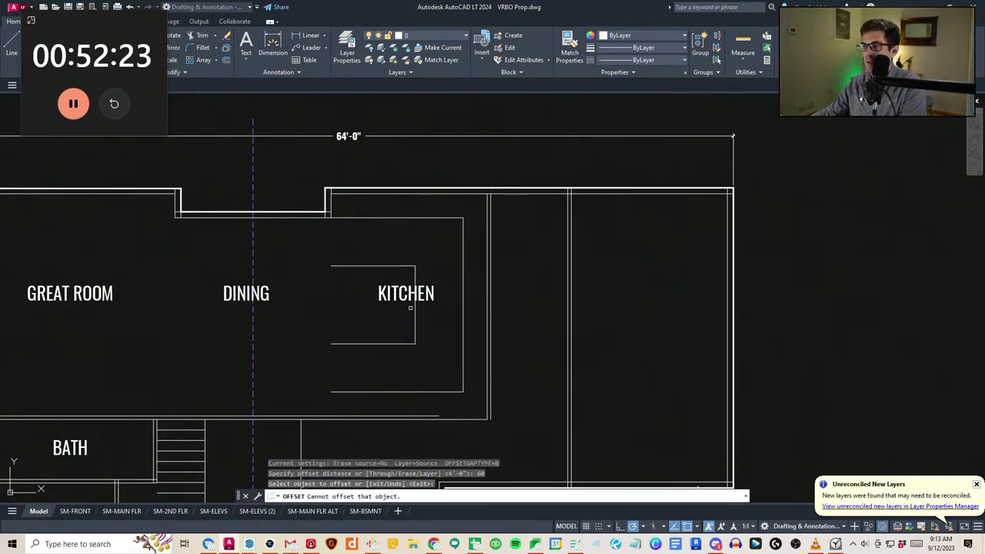
{"action": "key", "text": "Escape"}
{"action": "key", "text": "Escape"}
Move the KITCHEN label up, clear of the island outline
{"action": "left_click", "coordinate": [406, 313]}
{"action": "left_click", "coordinate": [391, 285]}
{"action": "type", "text": "m"}
{"action": "key", "text": "space"}
{"action": "left_click", "coordinate": [391, 285]}
{"action": "left_click", "coordinate": [386, 234]}
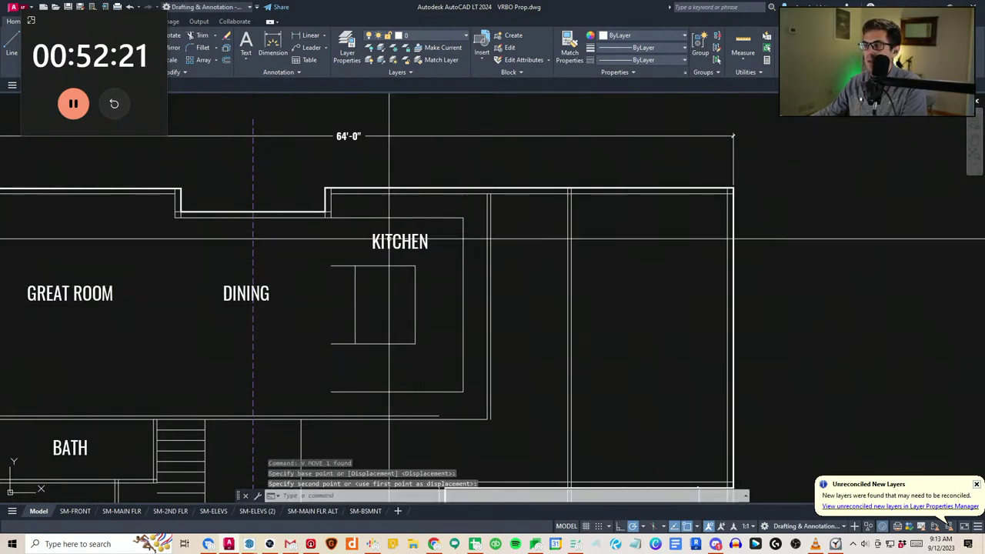
Trim the island's horizontal lines beyond its dining-side edge to close the rectangle
{"action": "type", "text": "tr"}
{"action": "left_click", "coordinate": [369, 383]}
{"action": "left_click", "coordinate": [333, 247]}
{"action": "key", "text": "Escape"}
{"action": "key", "text": "Escape"}
{"action": "scroll", "coordinate": [474, 331], "scroll_direction": "down", "scroll_amount": 5}
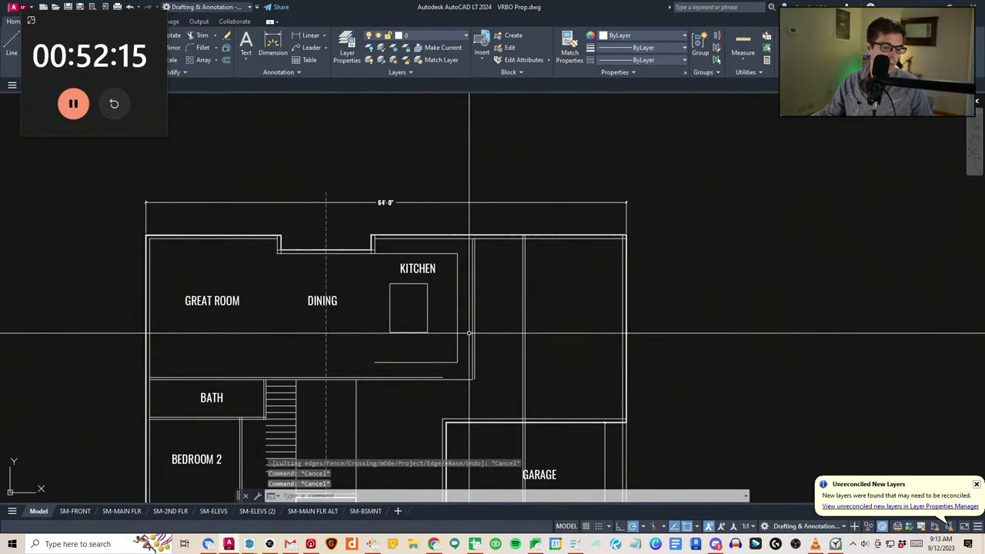
Extend the two wall lines below the kitchen to the double wall line beyond the kitchen's end wall
{"action": "key", "text": "Escape"}
{"action": "scroll", "coordinate": [508, 330], "scroll_direction": "down", "scroll_amount": 2}
{"action": "middle_click_drag", "start_coordinate": [505, 328], "coordinate": [456, 313]}
{"action": "scroll", "coordinate": [456, 313], "scroll_direction": "up", "scroll_amount": 2}
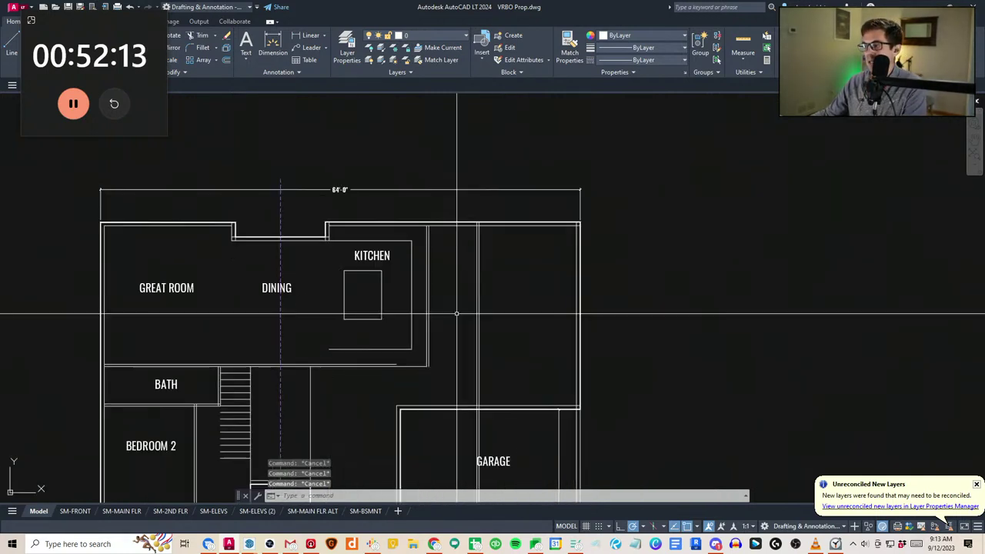
{"action": "scroll", "coordinate": [489, 367], "scroll_direction": "up", "scroll_amount": 2}
{"action": "type", "text": "ex"}
{"action": "key", "text": "space"}
{"action": "left_click", "coordinate": [499, 382]}
{"action": "left_click", "coordinate": [448, 368]}
{"action": "key", "text": "space"}
{"action": "left_click", "coordinate": [335, 378]}
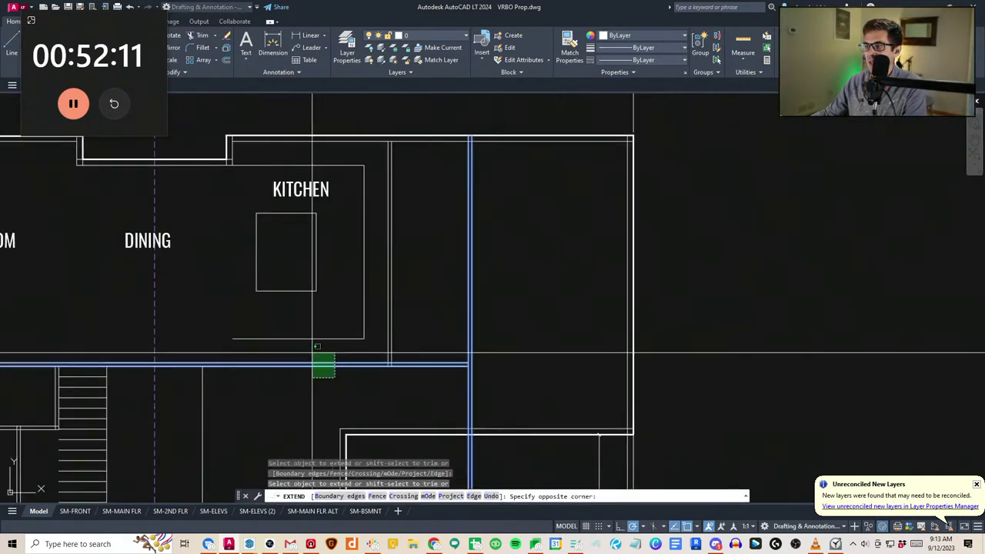
{"action": "left_click", "coordinate": [312, 353]}
{"action": "key", "text": "Escape"}
Draw two horizontal lines from the island's wall-side corners across to the kitchen's end wall
{"action": "middle_click_drag", "start_coordinate": [415, 395], "coordinate": [427, 333]}
{"action": "scroll", "coordinate": [426, 369], "scroll_direction": "down", "scroll_amount": 2}
{"action": "scroll", "coordinate": [424, 285], "scroll_direction": "up", "scroll_amount": 2}
{"action": "key", "text": "Escape"}
{"action": "type", "text": "a"}
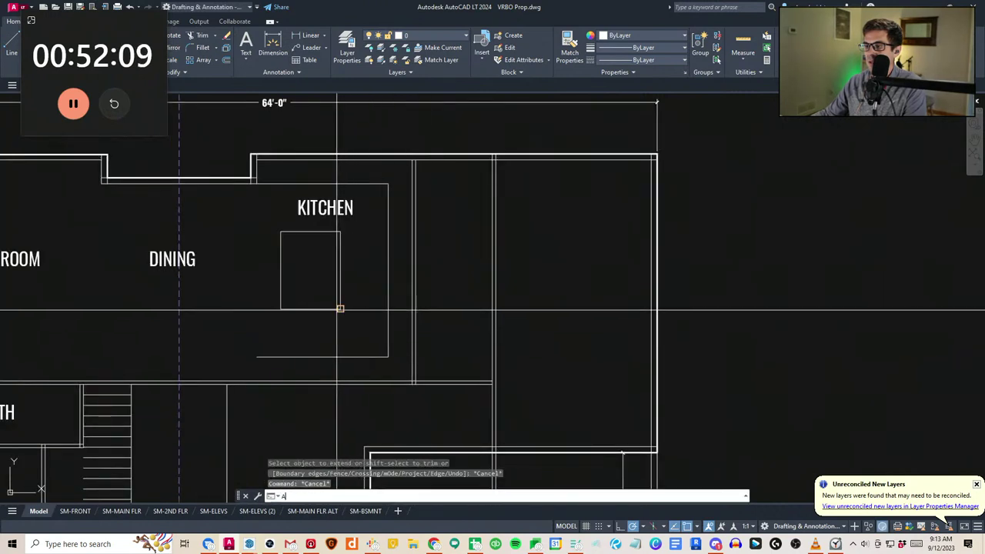
{"action": "key", "text": "Return"}
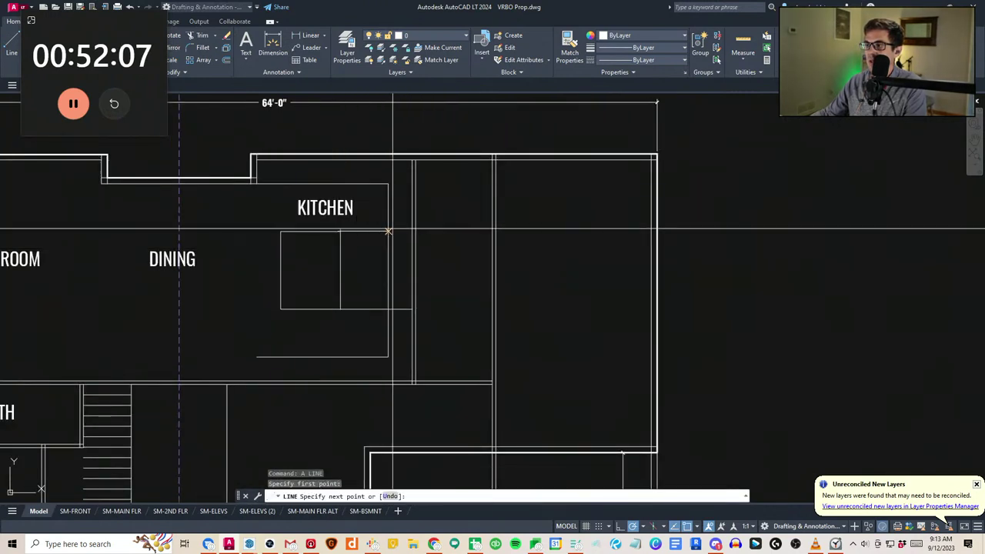
{"action": "key", "text": "Escape"}
{"action": "key", "text": "Escape"}
Extend the kitchen's upper and lower counter lines to the end wall
{"action": "type", "text": "ex"}
{"action": "key", "text": "space"}
{"action": "left_click", "coordinate": [430, 206]}
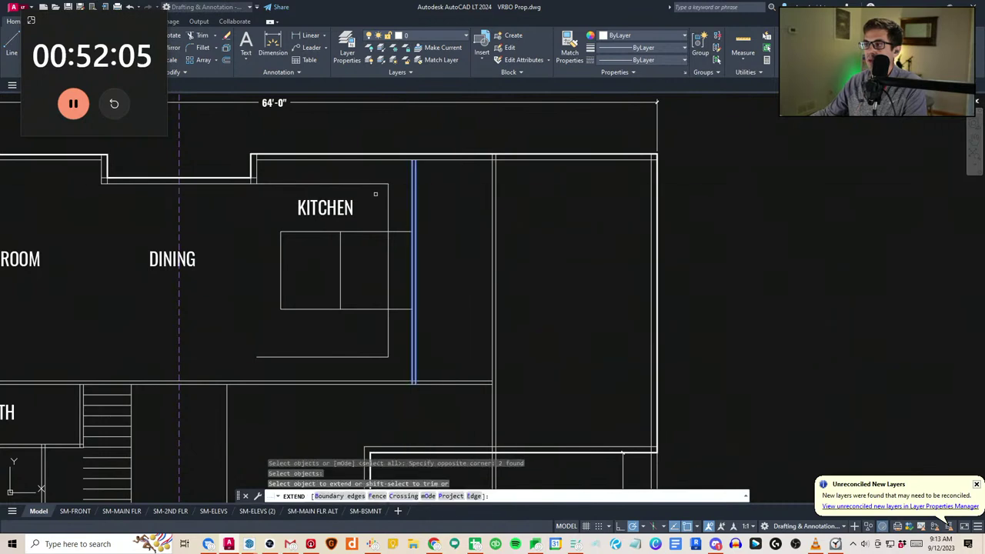
{"action": "key", "text": "Escape"}
{"action": "key", "text": "Escape"}
{"action": "type", "text": "ex"}
{"action": "key", "text": "space"}
{"action": "left_click", "coordinate": [439, 351]}
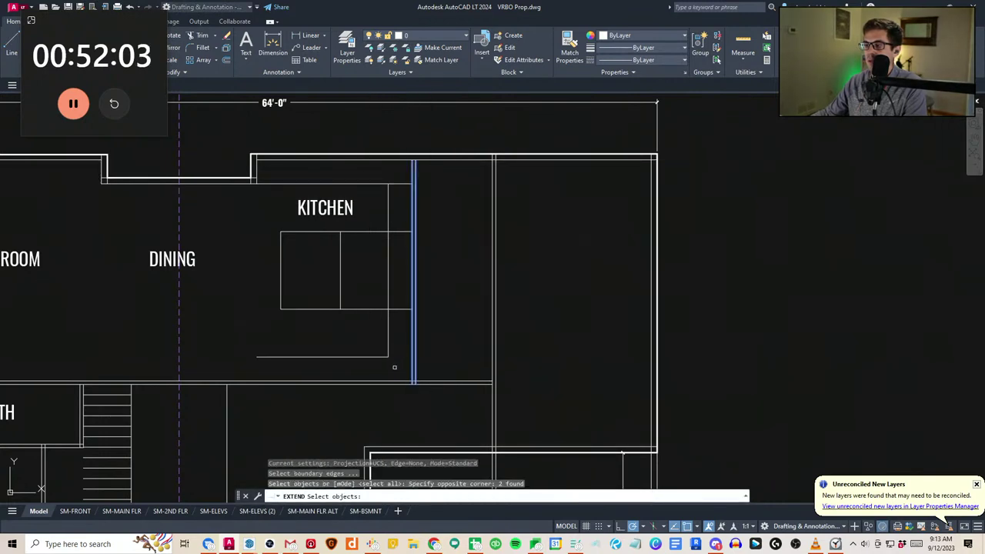
{"action": "key", "text": "Escape"}
{"action": "key", "text": "Escape"}
Trim the counter's vertical edge and the island projection lines, leaving a closed counter section against the end wall opposite the island
{"action": "type", "text": "tr"}
{"action": "key", "text": "space"}
{"action": "left_click", "coordinate": [401, 325]}
{"action": "left_click", "coordinate": [376, 218]}
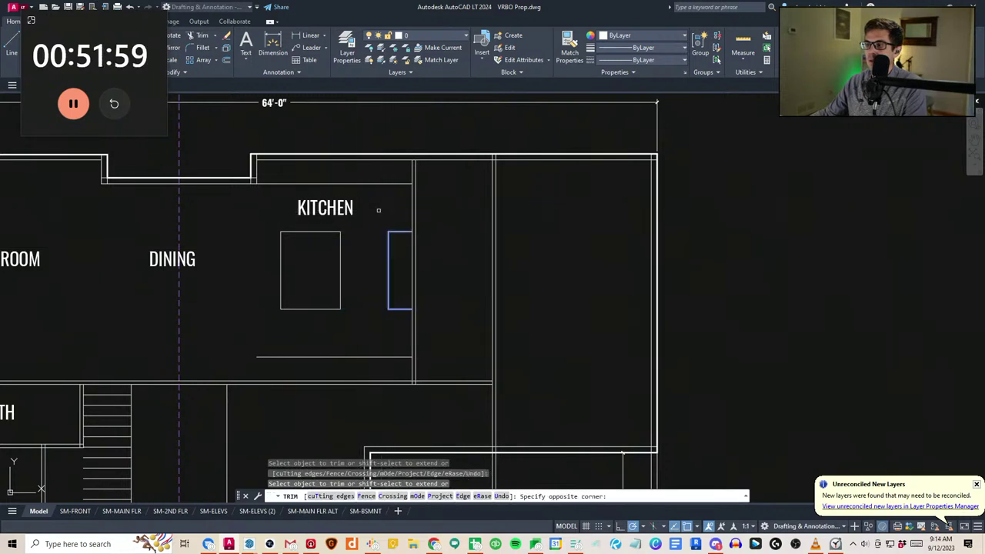
{"action": "key", "text": "Escape"}
{"action": "key", "text": "Escape"}
Stretch the upper end of the counter section on the end wall upward, past the island's upper edge
{"action": "type", "text": "s"}
{"action": "key", "text": "space"}
{"action": "left_click", "coordinate": [437, 259]}
{"action": "left_click", "coordinate": [381, 218]}
{"action": "key", "text": "space"}
{"action": "left_click", "coordinate": [388, 270]}
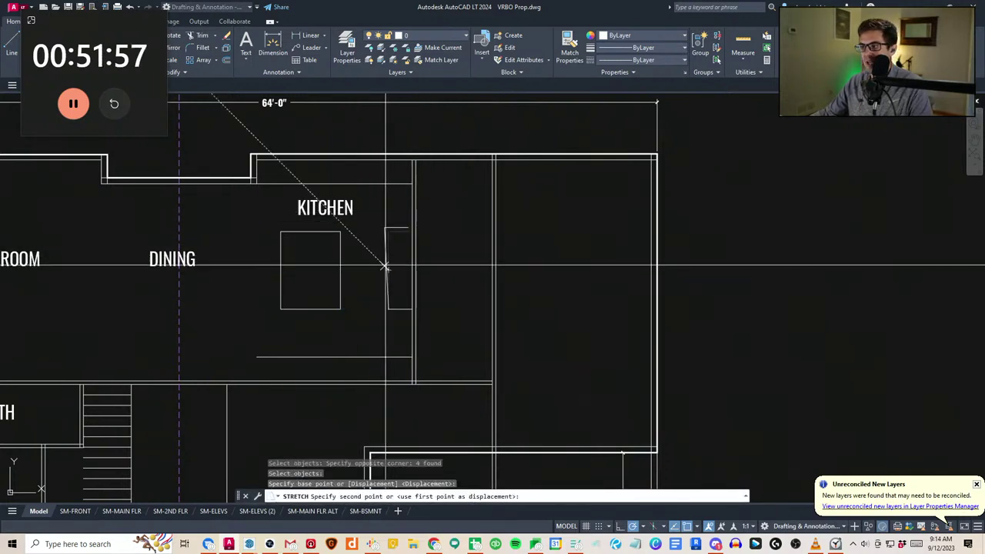
{"action": "key", "text": "Escape"}
Stretch the lower end of the end-wall counter section 6" downward
{"action": "type", "text": "s"}
{"action": "key", "text": "space"}
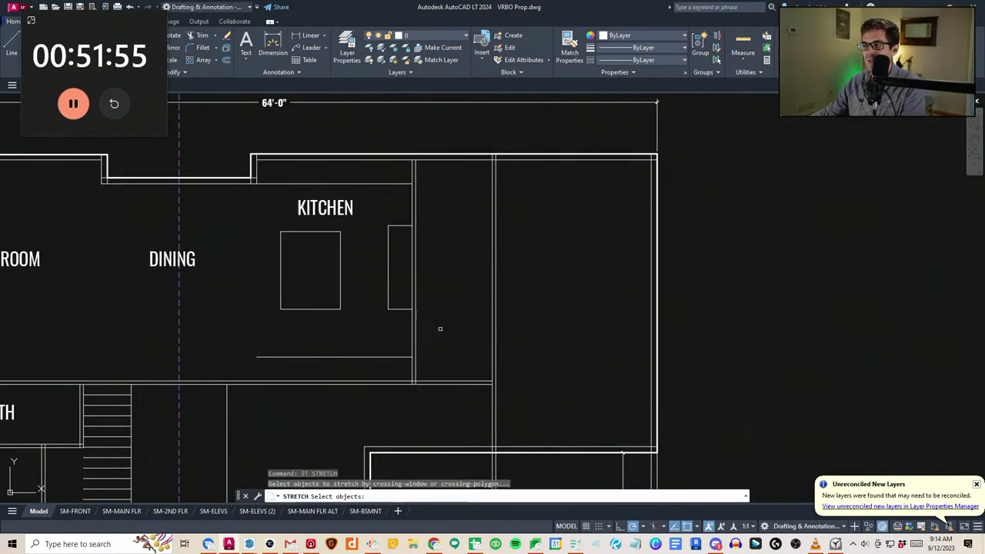
{"action": "left_click", "coordinate": [439, 328]}
{"action": "left_click", "coordinate": [369, 288]}
{"action": "key", "text": "space"}
{"action": "left_click", "coordinate": [373, 291]}
{"action": "type", "text": "6"}
{"action": "key", "text": "space"}
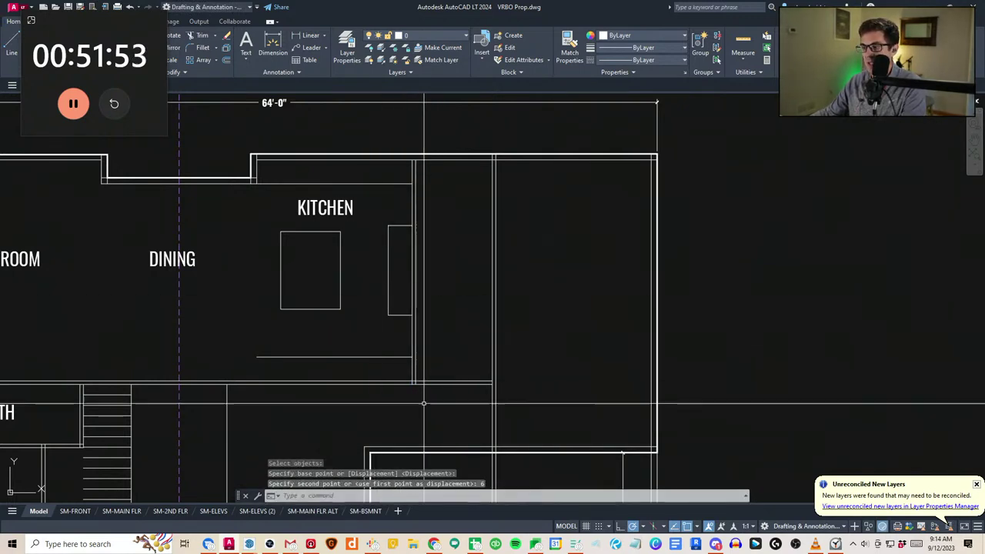
Draw a line continuing the lower counter line from the kitchen's end wall to the outer face of the next double wall
{"action": "type", "text": "a"}
{"action": "key", "text": "space"}
{"action": "left_click", "coordinate": [412, 352]}
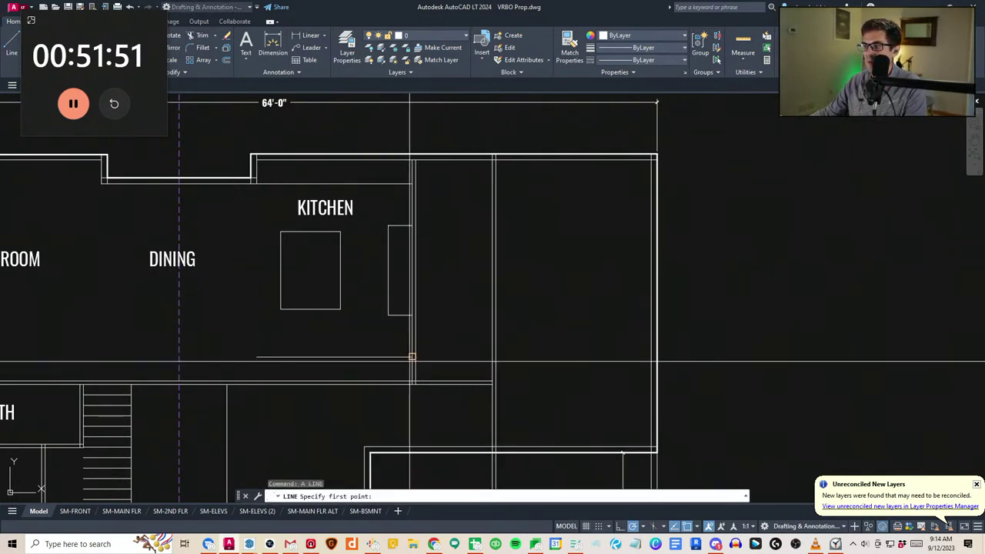
{"action": "left_click", "coordinate": [495, 357]}
{"action": "key", "text": "Escape"}
{"action": "key", "text": "Escape"}
Try to trim the double wall beyond the kitchen back to the new horizontal line
{"action": "type", "text": "tr"}
{"action": "key", "text": "space"}
{"action": "left_click", "coordinate": [530, 377]}
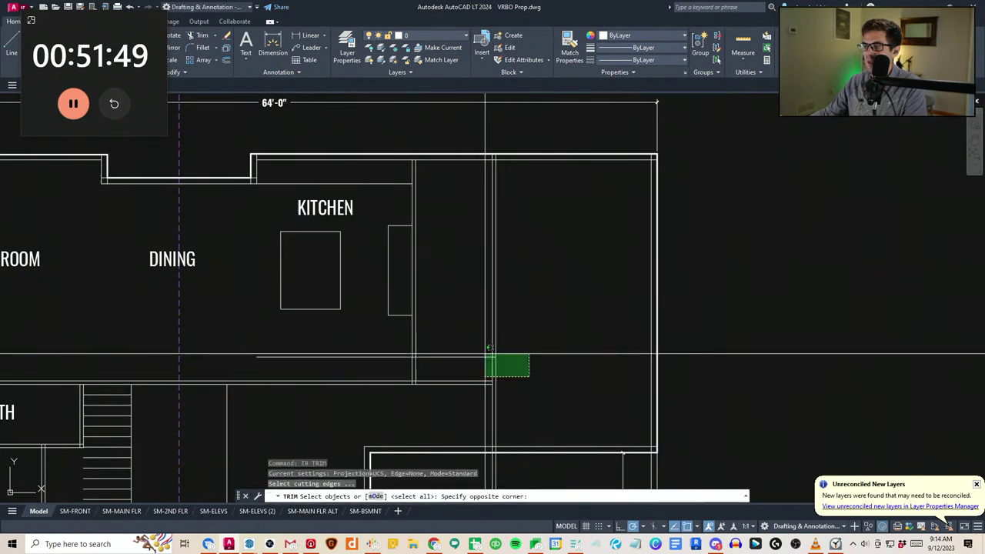
{"action": "key", "text": "Escape"}
{"action": "key", "text": "Escape"}
{"action": "scroll", "coordinate": [381, 398], "scroll_direction": "up", "scroll_amount": 2}
{"action": "type", "text": "tr"}
{"action": "left_click", "coordinate": [526, 403]}
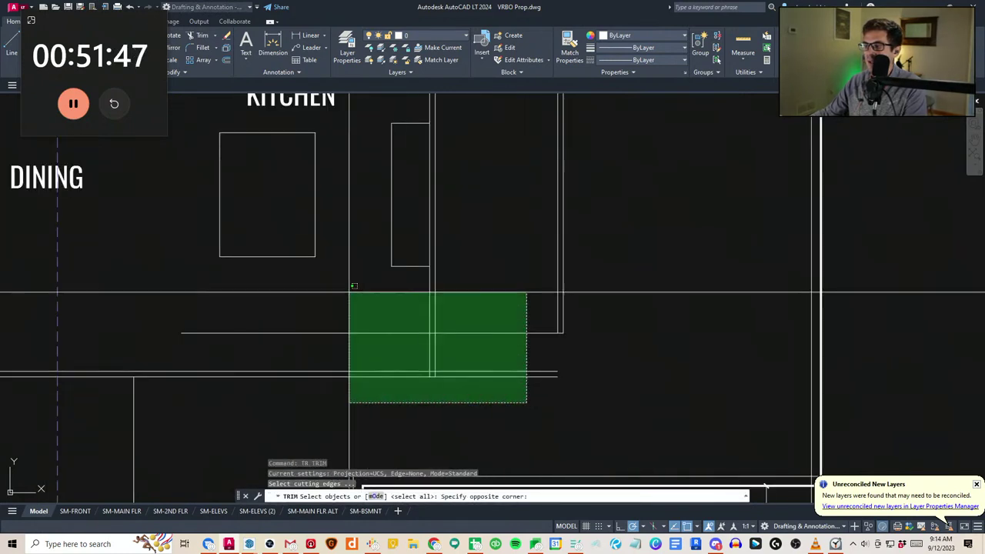
{"action": "left_click", "coordinate": [351, 291]}
{"action": "key", "text": "space"}
{"action": "key", "text": "Escape"}
{"action": "left_click", "coordinate": [458, 354]}
{"action": "key", "text": "Escape"}
{"action": "key", "text": "Escape"}
Undo the last trims of the double wall beyond the kitchen
{"action": "scroll", "coordinate": [531, 377], "scroll_direction": "down", "scroll_amount": 2}
{"action": "middle_click_drag", "start_coordinate": [531, 376], "coordinate": [410, 358]}
{"action": "type", "text": "ex"}
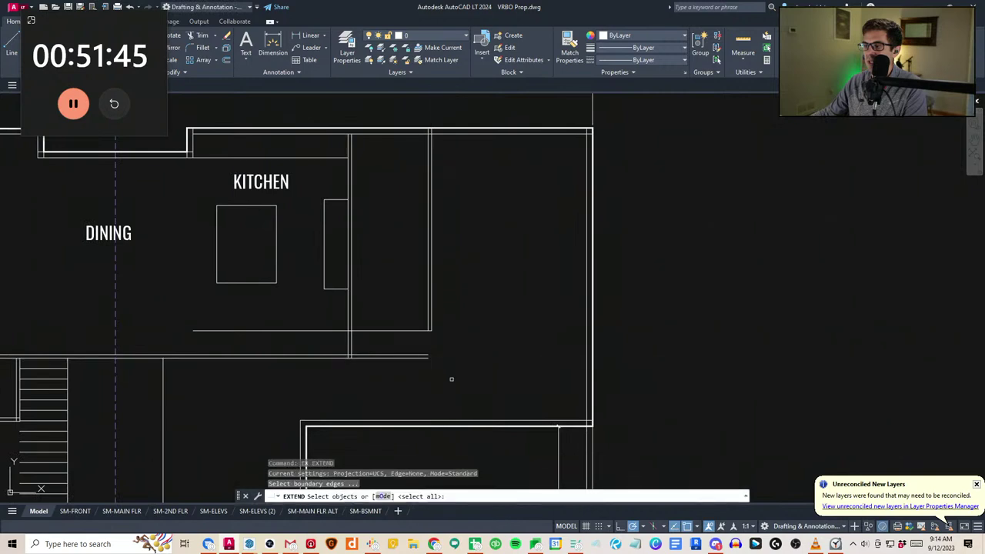
{"action": "key", "text": "Escape"}
{"action": "key", "text": "ctrl+z"}
{"action": "key", "text": "ctrl+z"}
{"action": "key", "text": "ctrl+z"}
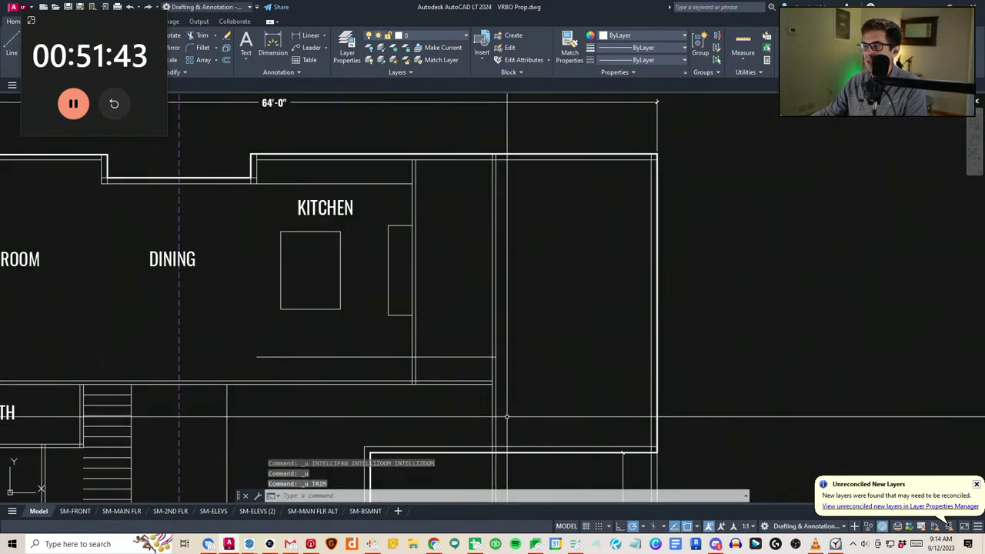
Extend the wall lines below the kitchen to the outer face of the double wall beyond it
{"action": "scroll", "coordinate": [494, 386], "scroll_direction": "up", "scroll_amount": 2}
{"action": "key", "text": "Escape"}
{"action": "type", "text": "ex"}
{"action": "left_click", "coordinate": [504, 380]}
{"action": "left_click", "coordinate": [493, 370]}
{"action": "left_click", "coordinate": [471, 371]}
{"action": "key", "text": "Escape"}
{"action": "middle_click_drag", "start_coordinate": [480, 380], "coordinate": [441, 340]}
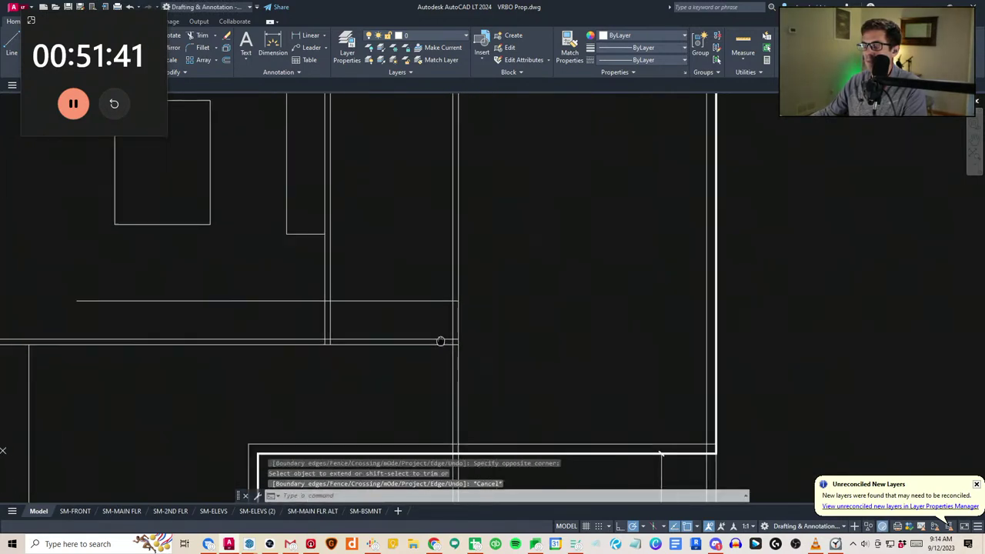
Trim the double wall beyond the kitchen where it continues below the horizontal wall toward the garage
{"action": "scroll", "coordinate": [442, 343], "scroll_direction": "down", "scroll_amount": 2}
{"action": "type", "text": "tr"}
{"action": "left_click", "coordinate": [473, 367]}
{"action": "key", "text": "Escape"}
{"action": "scroll", "coordinate": [461, 366], "scroll_direction": "down", "scroll_amount": 4}
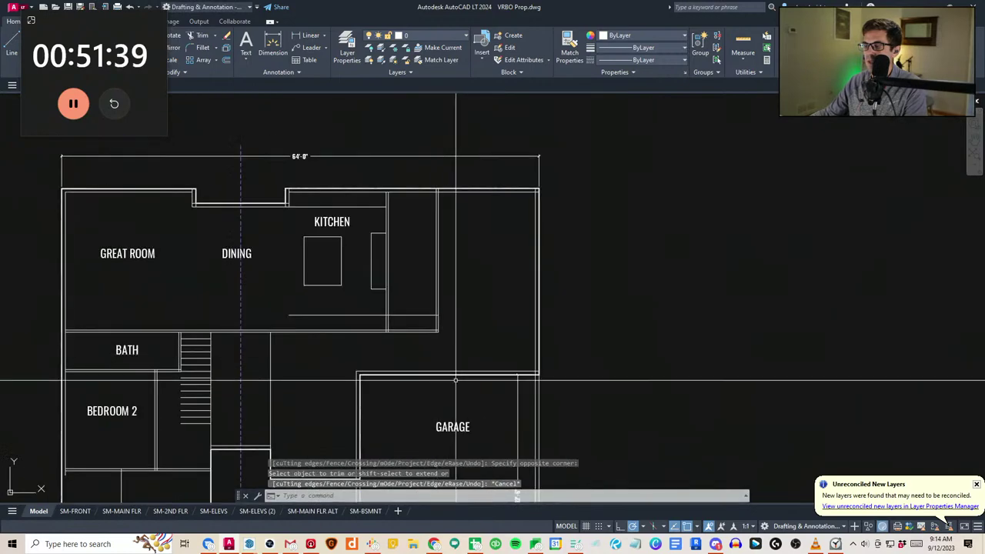
Examine the unassigned space beside the kitchen and above the garage in relation to the exterior walls
{"action": "middle_click_drag", "start_coordinate": [435, 344], "coordinate": [424, 367]}
{"action": "mouse_move", "coordinate": [448, 303]}
{"action": "middle_mouse_down"}
{"action": "mouse_move", "coordinate": [432, 340]}
{"action": "mouse_move", "coordinate": [468, 370]}
{"action": "mouse_move", "coordinate": [447, 338]}
{"action": "middle_mouse_up"}
{"action": "scroll", "coordinate": [456, 365], "scroll_direction": "down", "scroll_amount": 2}
{"action": "scroll", "coordinate": [448, 336], "scroll_direction": "up", "scroll_amount": 2}
{"action": "scroll", "coordinate": [438, 343], "scroll_direction": "down", "scroll_amount": 2}
{"action": "middle_click_drag", "start_coordinate": [439, 397], "coordinate": [465, 379]}
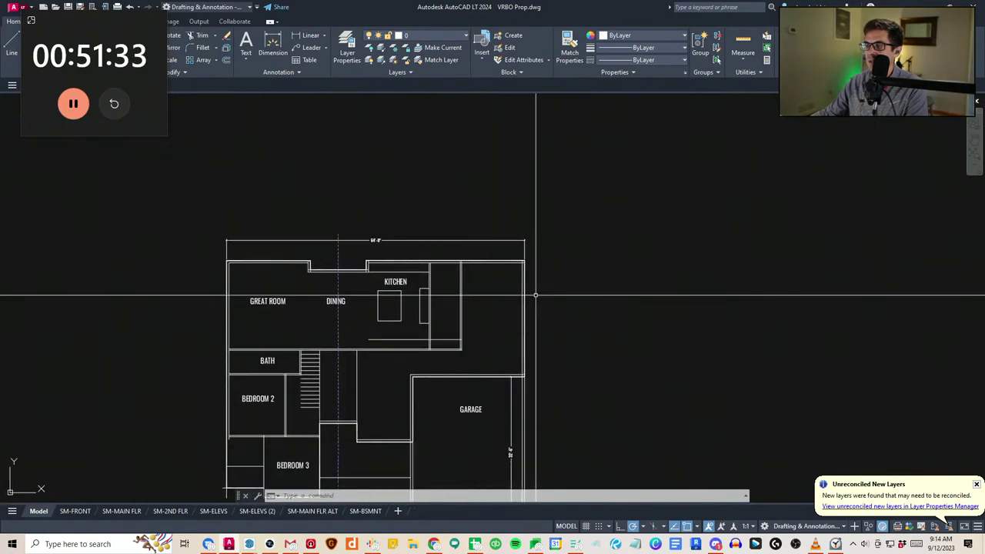
{"action": "middle_click_drag", "start_coordinate": [529, 294], "coordinate": [501, 325]}
{"action": "scroll", "coordinate": [427, 282], "scroll_direction": "up", "scroll_amount": 2}
{"action": "middle_click_drag", "start_coordinate": [430, 297], "coordinate": [399, 362]}
{"action": "scroll", "coordinate": [423, 326], "scroll_direction": "up", "scroll_amount": 2}
{"action": "scroll", "coordinate": [401, 362], "scroll_direction": "down", "scroll_amount": 2}
{"action": "left_click", "coordinate": [248, 359]}
{"action": "left_click", "coordinate": [616, 323]}
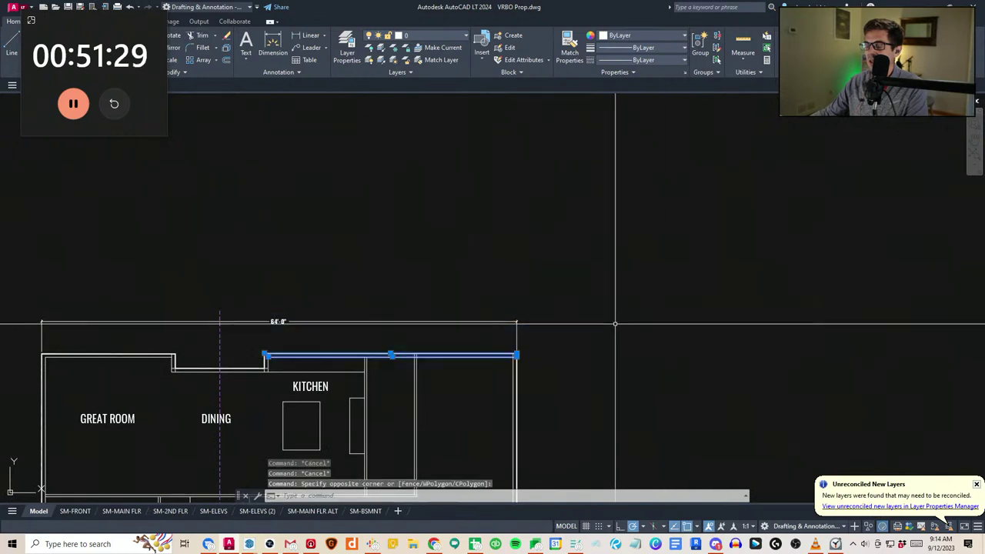
{"action": "key", "text": "Escape"}
{"action": "key", "text": "Escape"}
{"action": "middle_click_drag", "start_coordinate": [547, 364], "coordinate": [537, 287]}
{"action": "scroll", "coordinate": [537, 287], "scroll_direction": "down", "scroll_amount": 2}
{"action": "scroll", "coordinate": [538, 361], "scroll_direction": "up", "scroll_amount": 2}
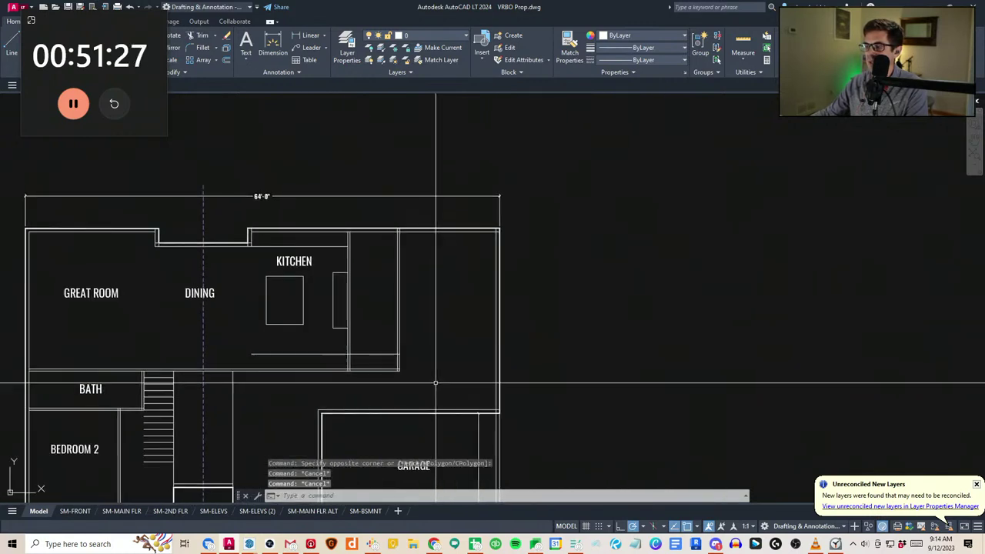
{"action": "left_click", "coordinate": [414, 399]}
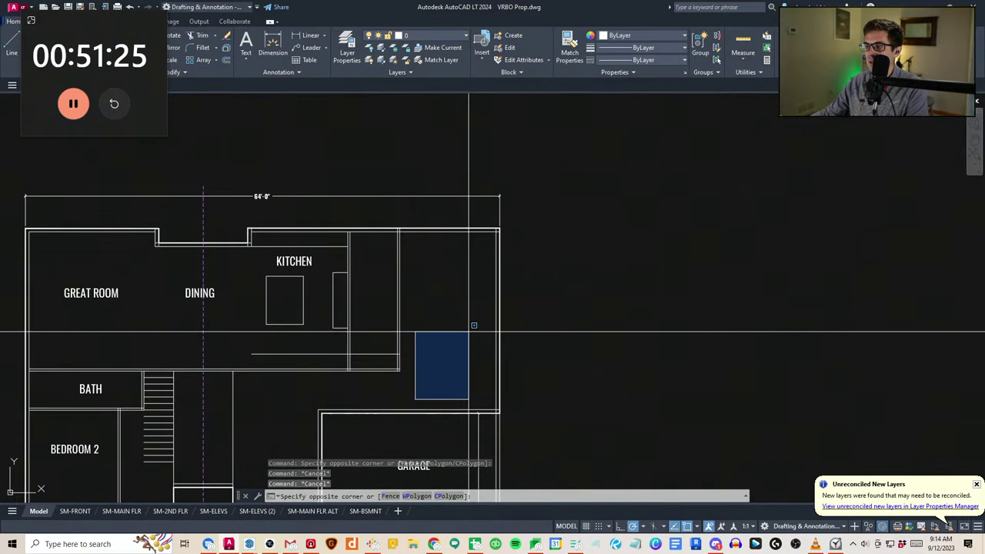
{"action": "key", "text": "Escape"}
{"action": "key", "text": "Escape"}
{"action": "middle_click_drag", "start_coordinate": [396, 374], "coordinate": [465, 294]}
{"action": "scroll", "coordinate": [465, 293], "scroll_direction": "down", "scroll_amount": 2}
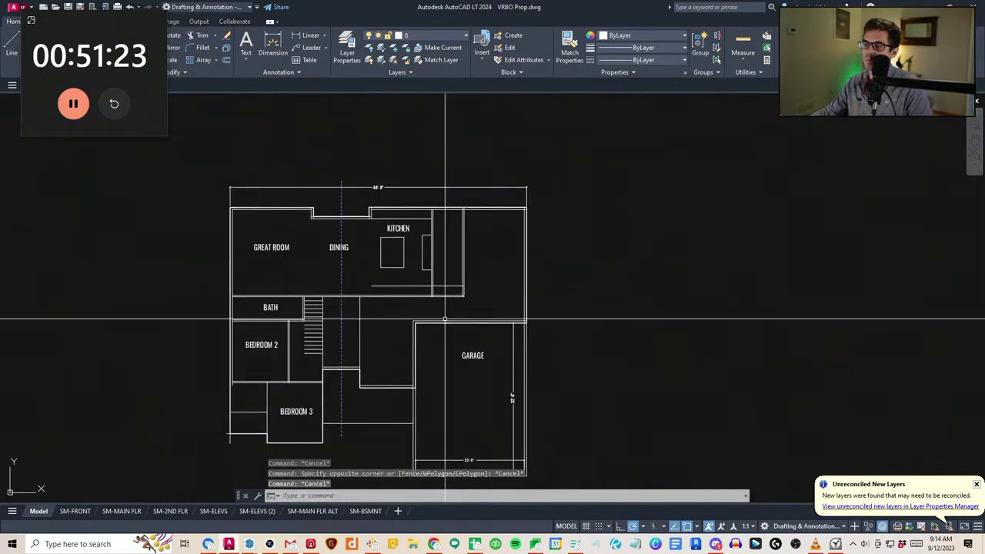
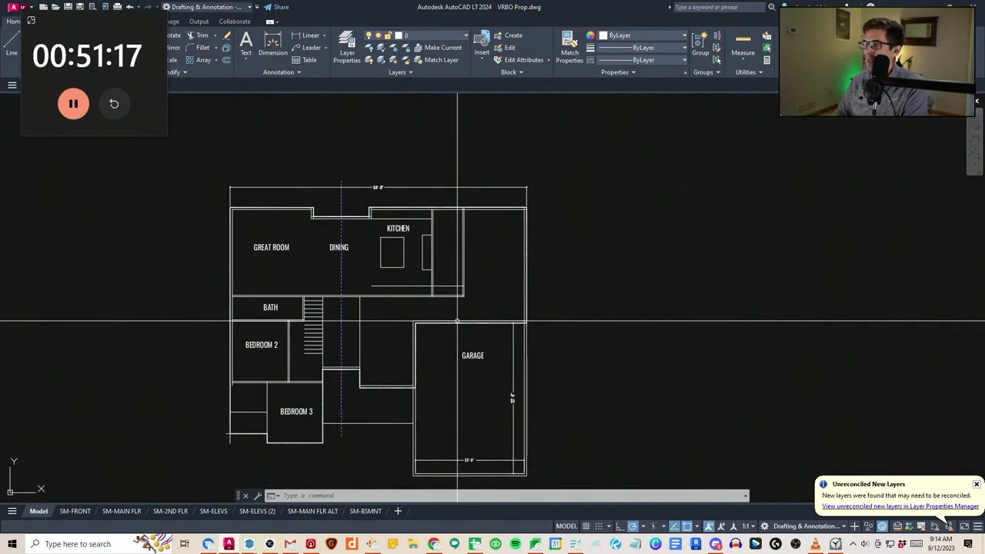
Examine the area below the kitchen between the stairs and the garage, and how it connects to the space above the garage
{"action": "scroll", "coordinate": [370, 312], "scroll_direction": "up", "scroll_amount": 4}
{"action": "key", "text": "Escape"}
{"action": "key", "text": "Escape"}
{"action": "key", "text": "Escape"}
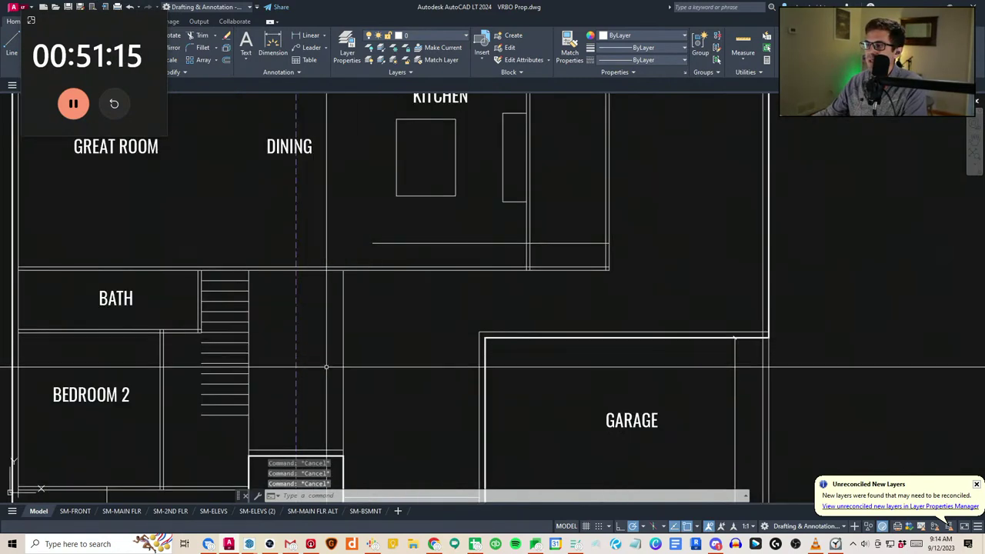
{"action": "left_click", "coordinate": [331, 363]}
{"action": "middle_click_drag", "start_coordinate": [466, 248], "coordinate": [462, 262]}
{"action": "scroll", "coordinate": [439, 280], "scroll_direction": "down", "scroll_amount": 2}
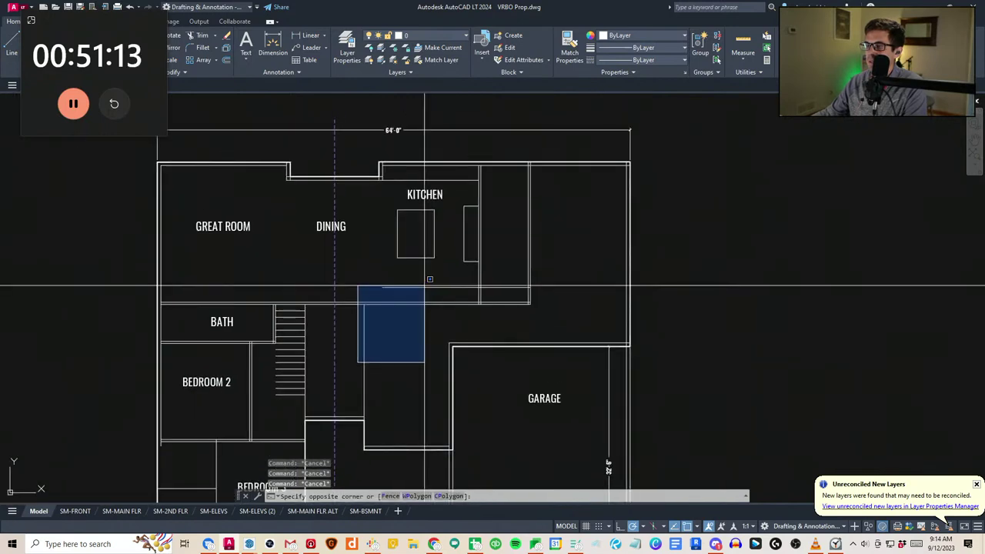
{"action": "left_click", "coordinate": [420, 285]}
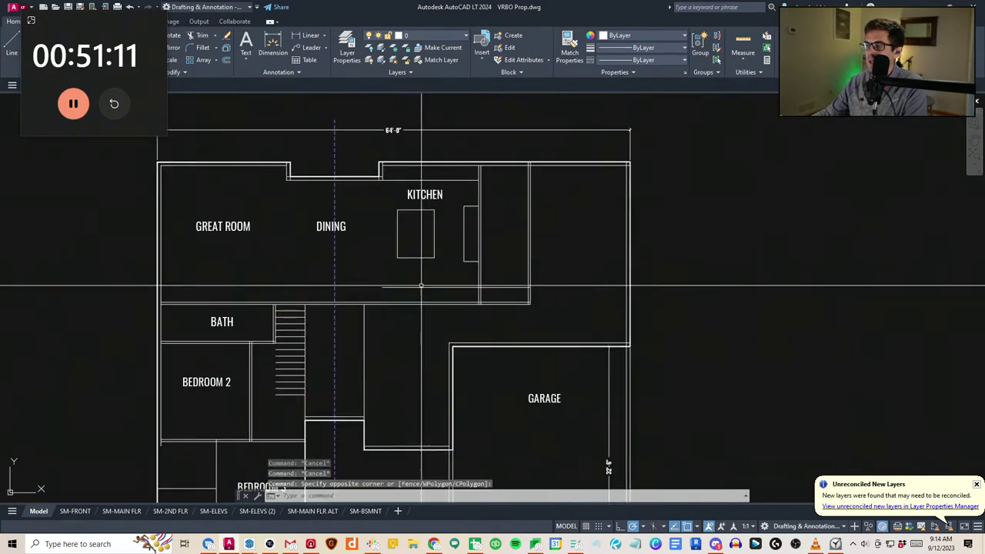
{"action": "scroll", "coordinate": [441, 334], "scroll_direction": "down", "scroll_amount": 2}
{"action": "key", "text": "Escape"}
{"action": "middle_click_drag", "start_coordinate": [513, 434], "coordinate": [508, 422]}
{"action": "left_click", "coordinate": [508, 423]}
{"action": "key", "text": "Escape"}
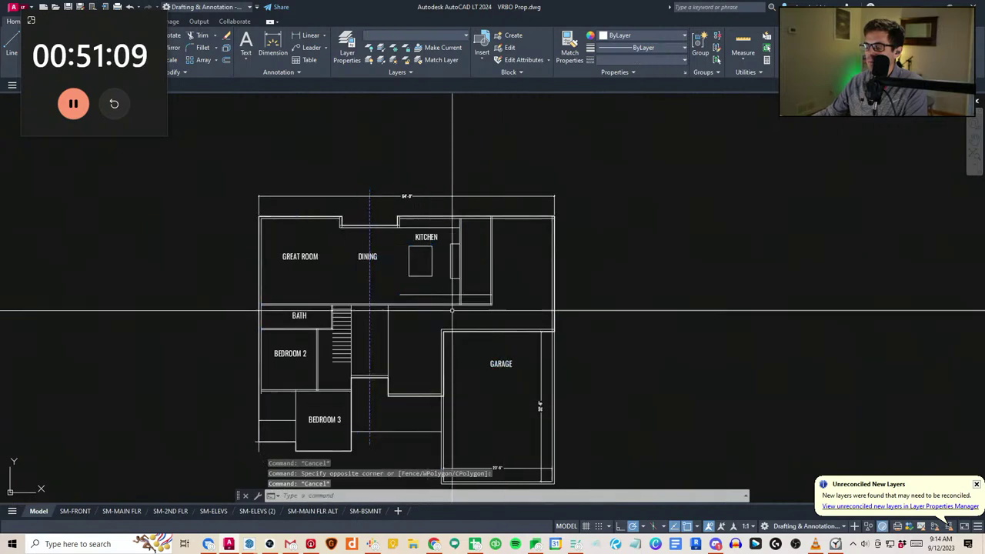
{"action": "key", "text": "Escape"}
{"action": "mouse_move", "coordinate": [455, 325]}
{"action": "middle_mouse_down"}
{"action": "mouse_move", "coordinate": [451, 310]}
{"action": "mouse_move", "coordinate": [459, 340]}
{"action": "middle_mouse_up"}
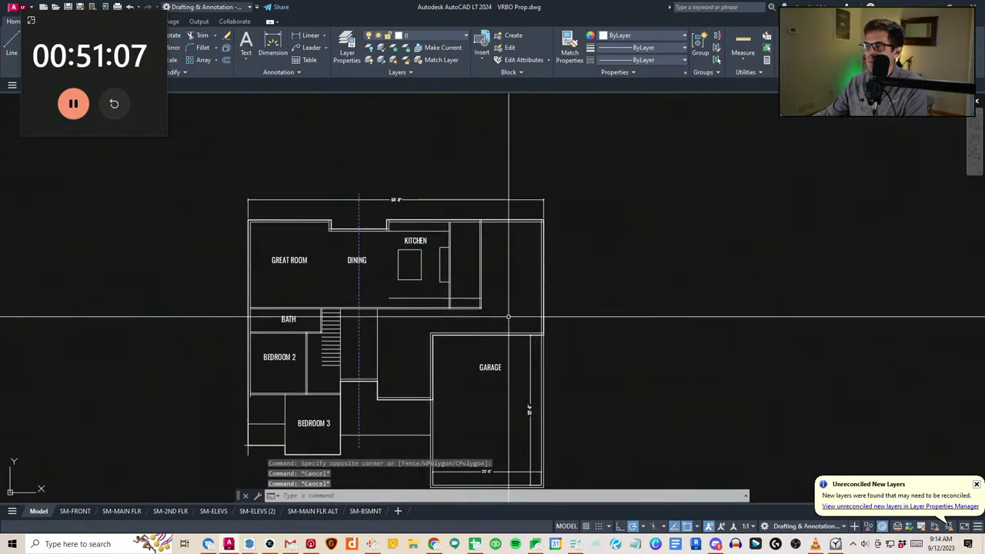
{"action": "scroll", "coordinate": [494, 319], "scroll_direction": "up", "scroll_amount": 4}
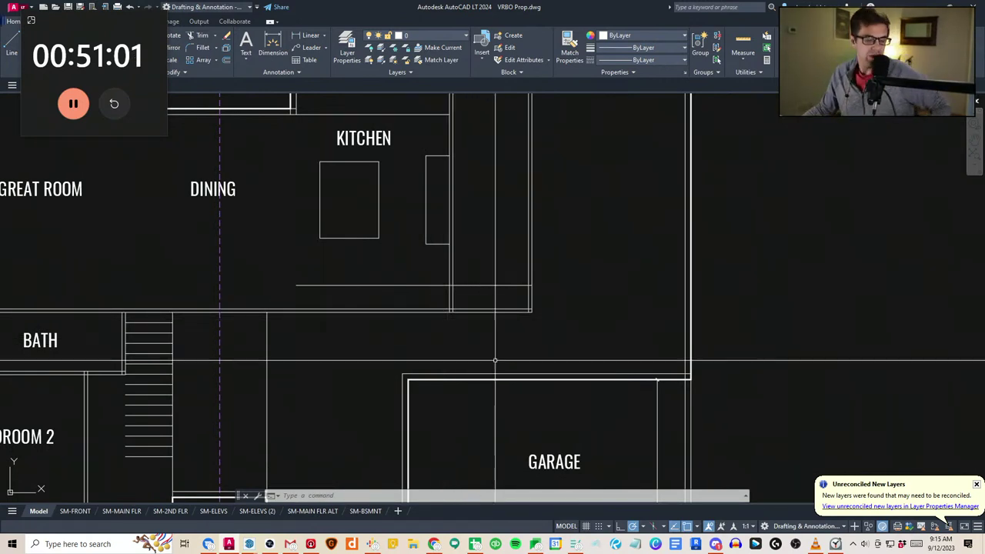
{"action": "scroll", "coordinate": [538, 302], "scroll_direction": "down", "scroll_amount": 2}
{"action": "key", "text": "Escape"}
{"action": "key", "text": "Escape"}
{"action": "key", "text": "Escape"}
{"action": "middle_click_drag", "start_coordinate": [554, 306], "coordinate": [454, 352]}
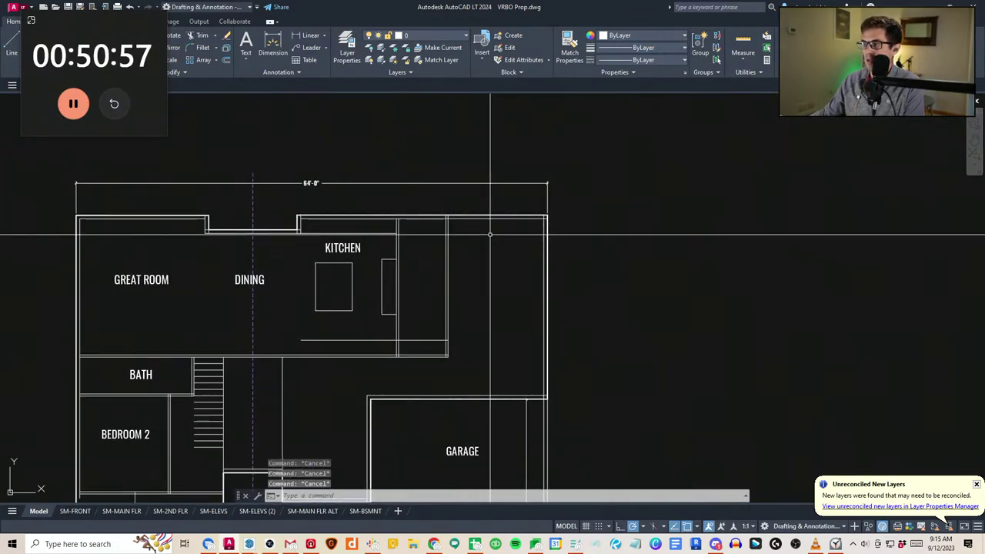
{"action": "middle_click_drag", "start_coordinate": [489, 233], "coordinate": [460, 306]}
{"action": "middle_click_drag", "start_coordinate": [441, 352], "coordinate": [443, 341]}
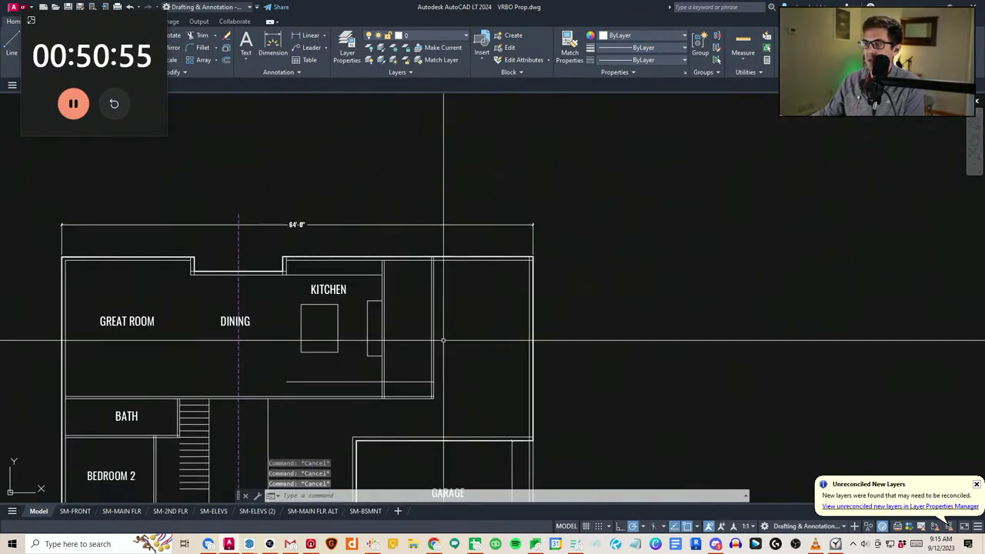
{"action": "scroll", "coordinate": [397, 270], "scroll_direction": "up", "scroll_amount": 2}
{"action": "mouse_move", "coordinate": [410, 287]}
{"action": "middle_mouse_down"}
{"action": "mouse_move", "coordinate": [399, 319]}
{"action": "mouse_move", "coordinate": [444, 275]}
{"action": "middle_mouse_up"}
{"action": "left_click", "coordinate": [179, 298]}
{"action": "scroll", "coordinate": [385, 330], "scroll_direction": "down", "scroll_amount": 2}
{"action": "left_click", "coordinate": [586, 288]}
{"action": "type", "text": "cv"}
{"action": "key", "text": "Escape"}
Copy the entire alternative floor plan, including labels and dimensions, into the empty space beside the original
{"action": "scroll", "coordinate": [454, 292], "scroll_direction": "down", "scroll_amount": 4}
{"action": "left_click", "coordinate": [523, 438]}
{"action": "left_click", "coordinate": [242, 176]}
{"action": "type", "text": "cv"}
{"action": "key", "text": "space"}
{"action": "left_click", "coordinate": [389, 297]}
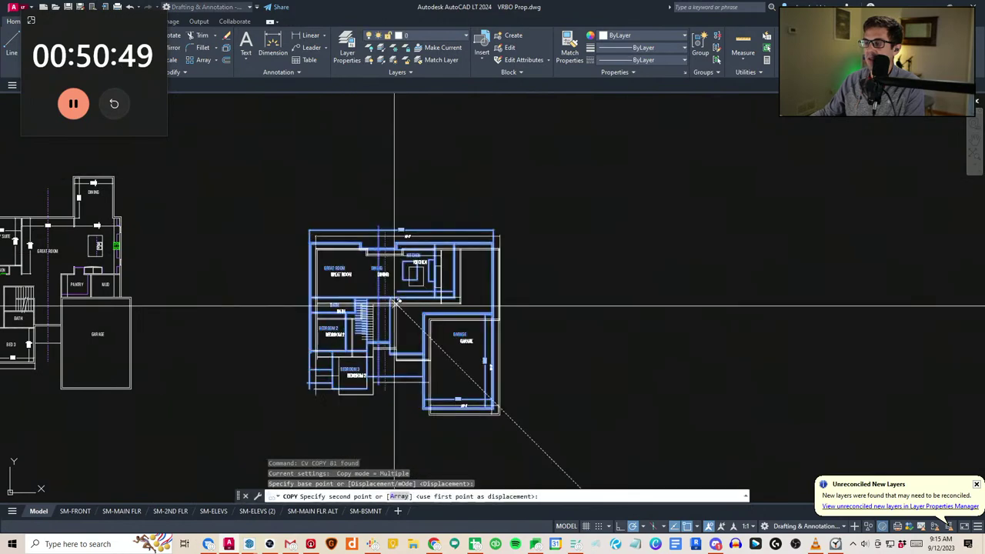
{"action": "scroll", "coordinate": [369, 358], "scroll_direction": "down", "scroll_amount": 2}
{"action": "left_click", "coordinate": [594, 320]}
{"action": "key", "text": "Escape"}
{"action": "key", "text": "Escape"}
{"action": "key", "text": "Escape"}
{"action": "scroll", "coordinate": [434, 289], "scroll_direction": "up", "scroll_amount": 4}
{"action": "middle_click_drag", "start_coordinate": [437, 288], "coordinate": [459, 329]}
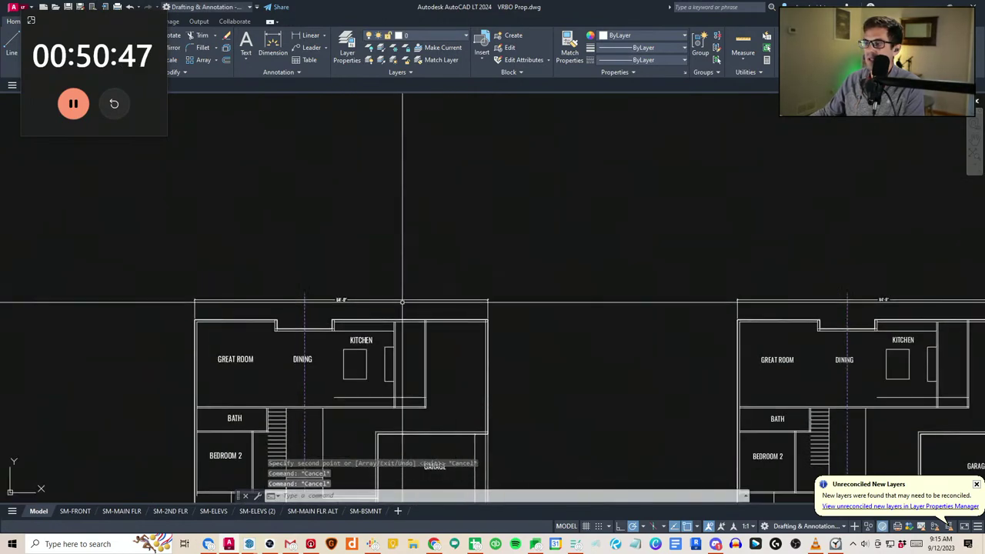
Move the 64'-0" overall width dimension further up, away from the plan
{"action": "scroll", "coordinate": [403, 303], "scroll_direction": "up", "scroll_amount": 2}
{"action": "left_click", "coordinate": [404, 306]}
{"action": "left_click", "coordinate": [389, 272]}
{"action": "type", "text": "v"}
{"action": "key", "text": "Escape"}
{"action": "left_click", "coordinate": [504, 314]}
{"action": "left_click", "coordinate": [495, 286]}
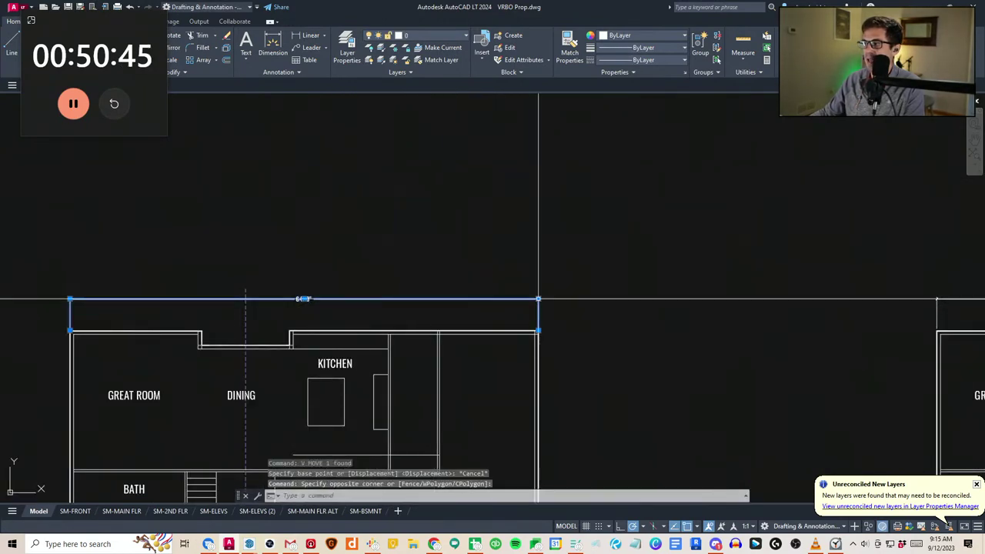
{"action": "left_click", "coordinate": [537, 299]}
{"action": "left_click", "coordinate": [538, 228]}
{"action": "key", "text": "Escape"}
Try copying the exterior double wall above the kitchen 14 inches upward, and erase the copy
{"action": "left_click", "coordinate": [275, 338]}
{"action": "left_click", "coordinate": [576, 319]}
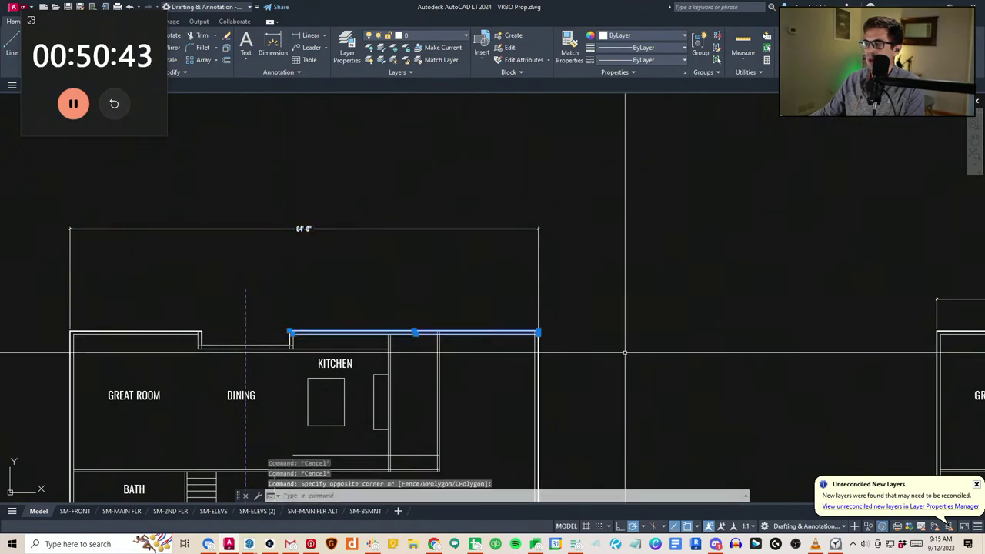
{"action": "type", "text": "cv"}
{"action": "key", "text": "space"}
{"action": "left_click", "coordinate": [610, 351]}
{"action": "type", "text": "14"}
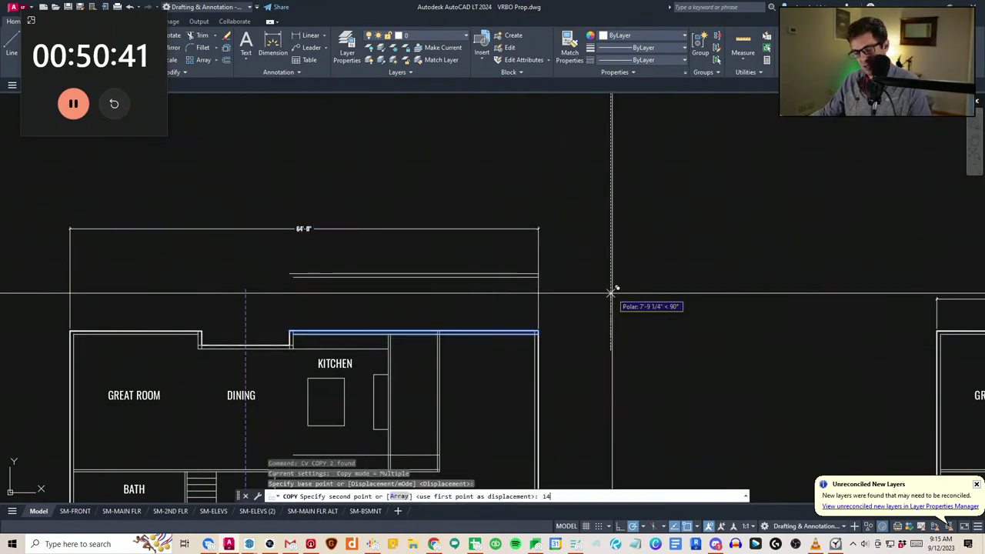
{"action": "key", "text": "space"}
{"action": "key", "text": "Escape"}
{"action": "key", "text": "Escape"}
{"action": "scroll", "coordinate": [510, 326], "scroll_direction": "up", "scroll_amount": 4}
{"action": "left_click", "coordinate": [519, 328]}
{"action": "left_click", "coordinate": [483, 310]}
{"action": "type", "text": "e"}
{"action": "key", "text": "Escape"}
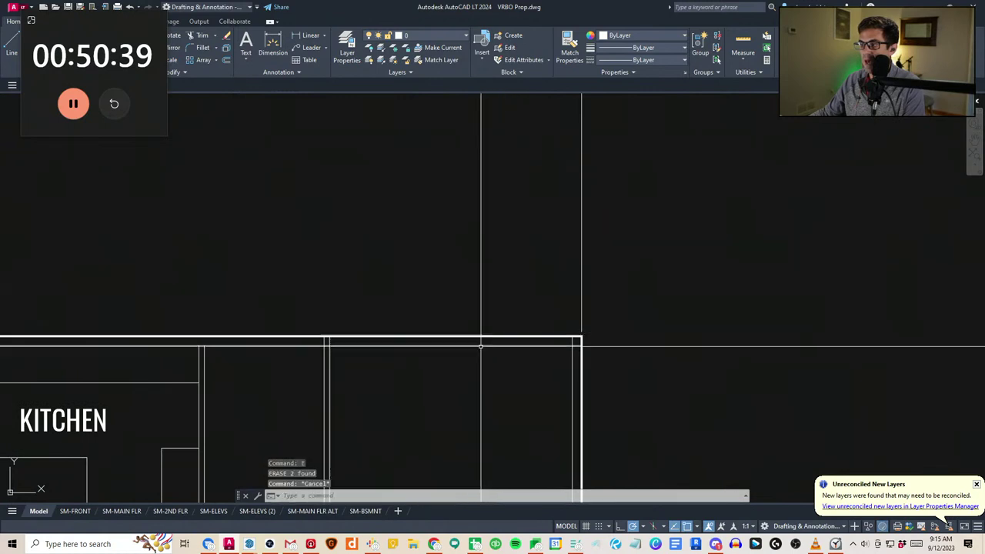
{"action": "key", "text": "Escape"}
Try copying the same exterior double wall 12 inches upward, and erase that copy
{"action": "scroll", "coordinate": [276, 359], "scroll_direction": "down", "scroll_amount": 4}
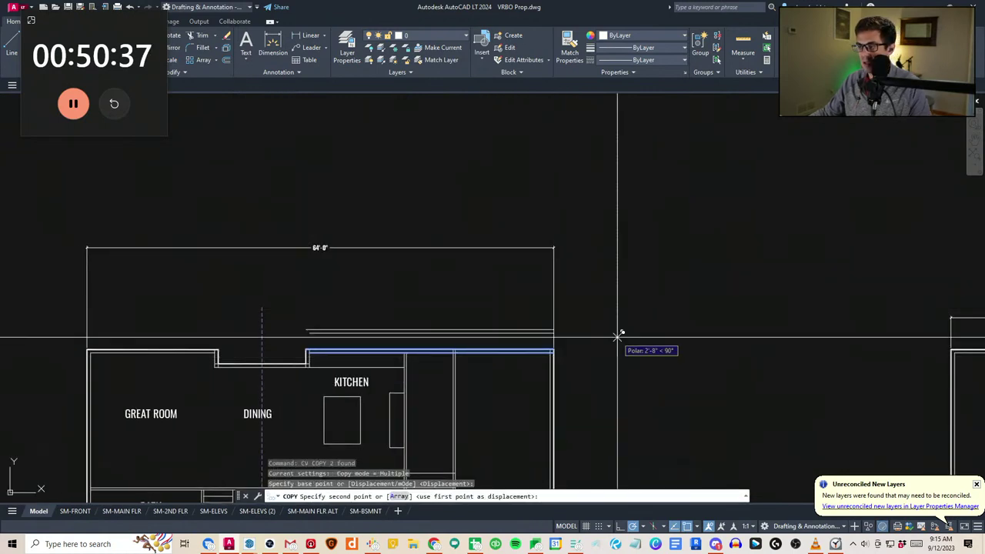
{"action": "key", "text": "Escape"}
{"action": "key", "text": "Escape"}
{"action": "scroll", "coordinate": [467, 352], "scroll_direction": "up", "scroll_amount": 4}
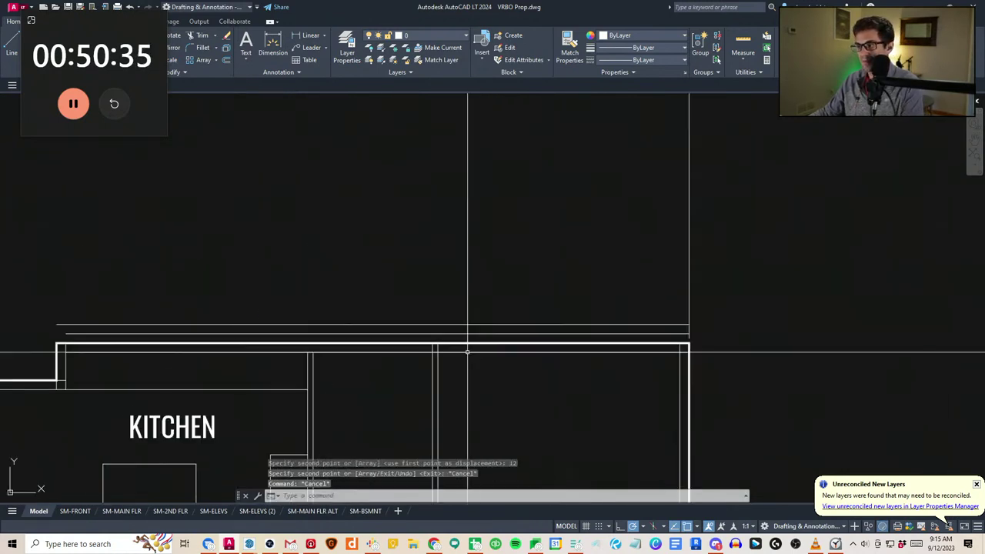
{"action": "left_click", "coordinate": [483, 339]}
{"action": "left_click", "coordinate": [461, 315]}
{"action": "type", "text": "e"}
{"action": "key", "text": "space"}
Copy the exterior double wall above the kitchen straight up to just below the overall width dimension
{"action": "middle_click_drag", "start_coordinate": [341, 378], "coordinate": [456, 365]}
{"action": "scroll", "coordinate": [456, 365], "scroll_direction": "down", "scroll_amount": 2}
{"action": "key", "text": "Escape"}
{"action": "left_click", "coordinate": [298, 361]}
{"action": "left_click", "coordinate": [289, 336]}
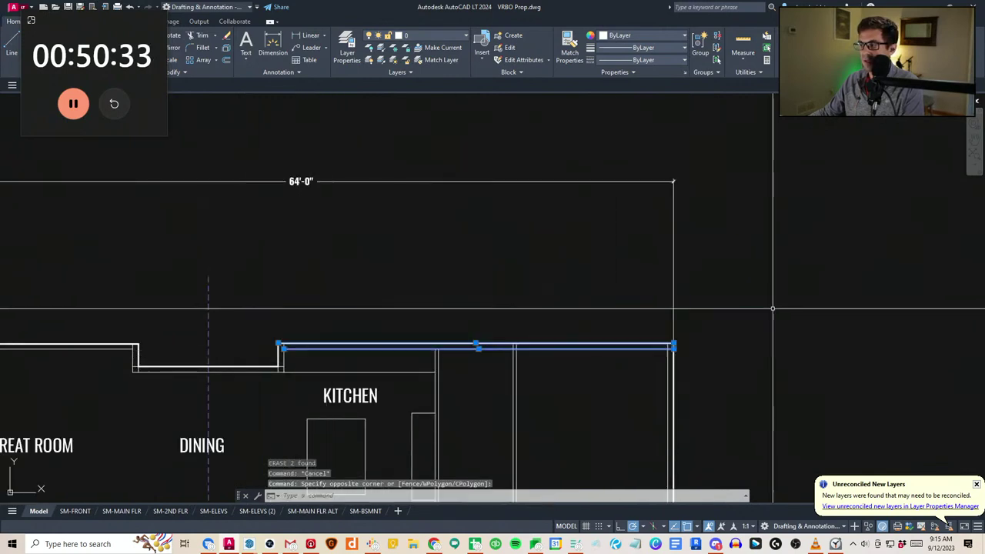
{"action": "type", "text": "cv"}
{"action": "key", "text": "space"}
{"action": "left_click", "coordinate": [755, 336]}
{"action": "key", "text": "space"}
{"action": "scroll", "coordinate": [738, 316], "scroll_direction": "down", "scroll_amount": 2}
{"action": "middle_click_drag", "start_coordinate": [704, 314], "coordinate": [501, 269]}
{"action": "key", "text": "Escape"}
{"action": "key", "text": "Escape"}
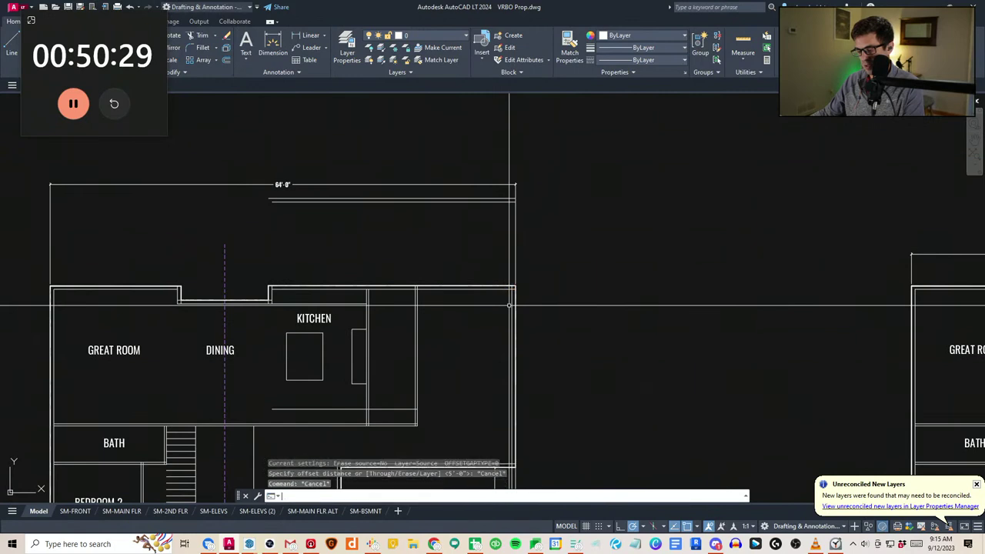
Try a double partition line by offsetting the raised wall's inner face 13' downward and offsetting the result again
{"action": "type", "text": "'"}
{"action": "key", "text": "Return"}
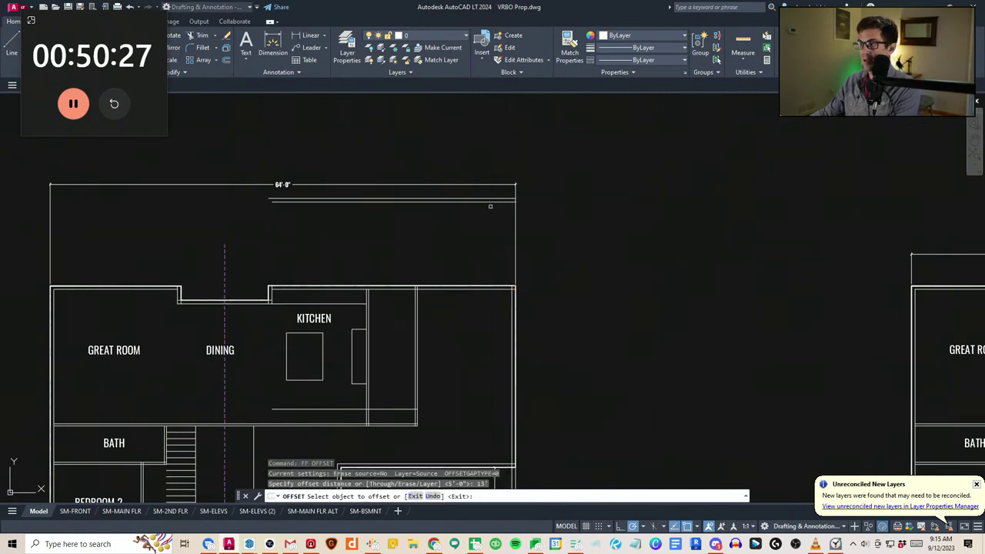
{"action": "key", "text": "Escape"}
{"action": "key", "text": "Escape"}
{"action": "key", "text": "Escape"}
{"action": "scroll", "coordinate": [374, 311], "scroll_direction": "up", "scroll_amount": 4}
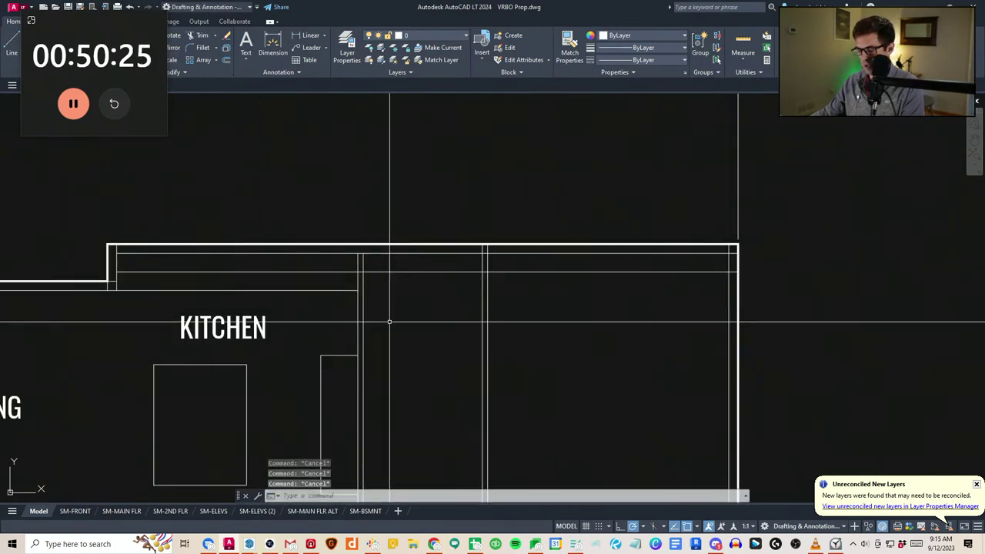
{"action": "left_click", "coordinate": [395, 271]}
{"action": "left_click", "coordinate": [398, 315]}
{"action": "key", "text": "Escape"}
{"action": "key", "text": "Escape"}
{"action": "middle_click_drag", "start_coordinate": [377, 295], "coordinate": [403, 297]}
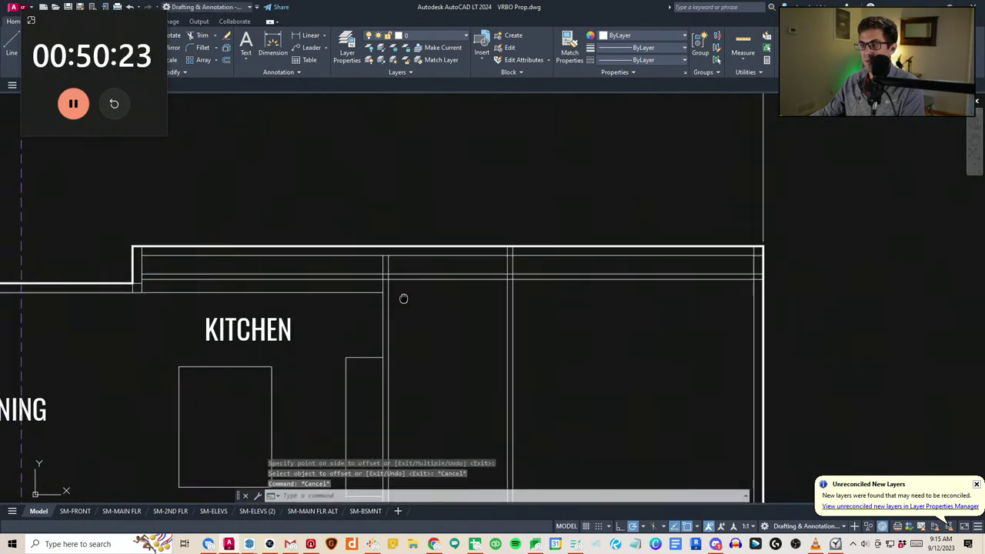
Erase the two trial offset lines just inside the existing exterior wall
{"action": "scroll", "coordinate": [646, 300], "scroll_direction": "down", "scroll_amount": 2}
{"action": "mouse_move", "coordinate": [646, 300]}
{"action": "middle_mouse_down"}
{"action": "mouse_move", "coordinate": [571, 307]}
{"action": "mouse_move", "coordinate": [522, 339]}
{"action": "middle_mouse_up"}
{"action": "scroll", "coordinate": [570, 309], "scroll_direction": "up", "scroll_amount": 2}
{"action": "scroll", "coordinate": [521, 339], "scroll_direction": "down", "scroll_amount": 2}
{"action": "left_click", "coordinate": [519, 338]}
{"action": "left_click", "coordinate": [497, 316]}
{"action": "type", "text": "e"}
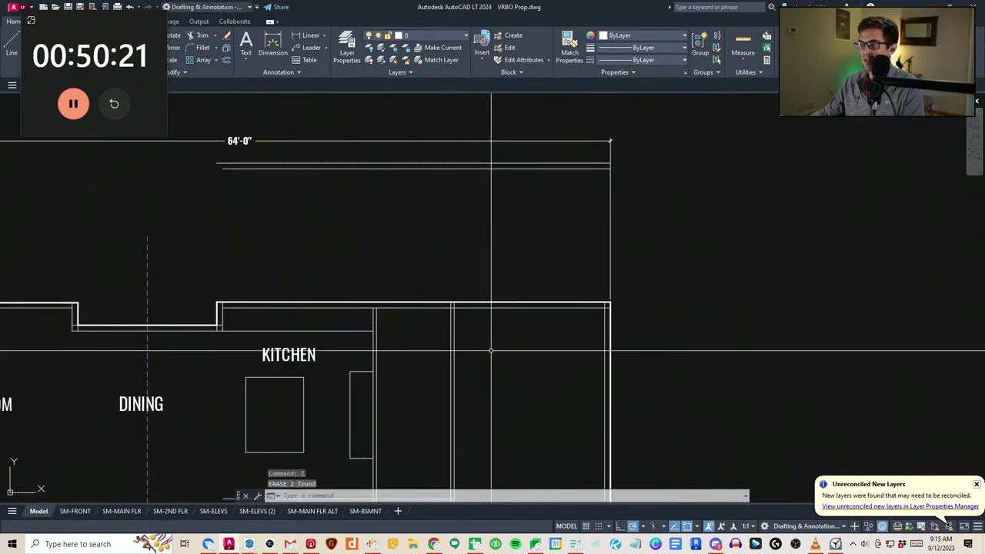
{"action": "key", "text": "Escape"}
{"action": "key", "text": "Escape"}
{"action": "middle_click_drag", "start_coordinate": [531, 284], "coordinate": [495, 291]}
{"action": "type", "text": "ex"}
{"action": "left_click", "coordinate": [563, 198]}
{"action": "left_click", "coordinate": [531, 160]}
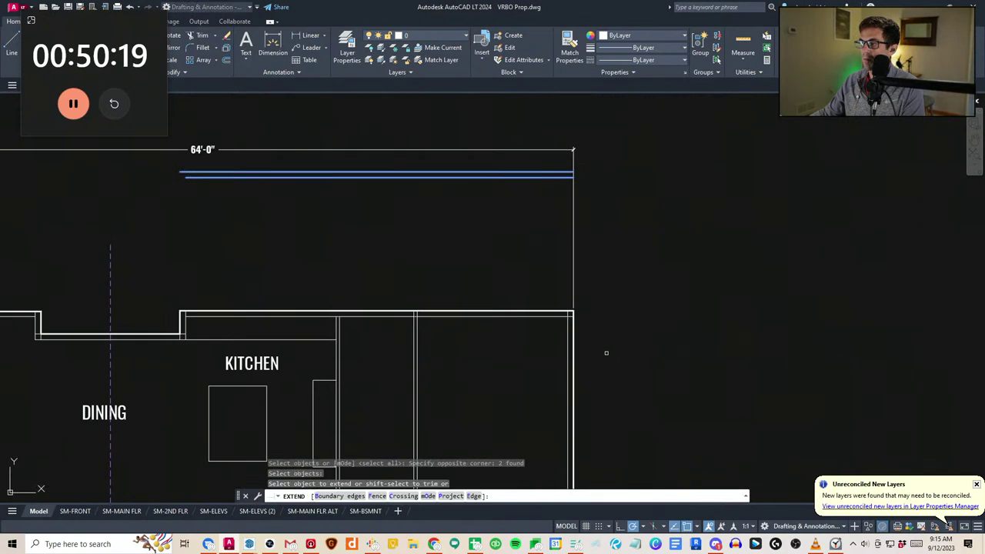
{"action": "key", "text": "Escape"}
{"action": "key", "text": "Escape"}
Erase the heavy outline that runs over the plan's exterior walls
{"action": "left_click", "coordinate": [547, 310]}
{"action": "left_click", "coordinate": [573, 349]}
{"action": "type", "text": "x"}
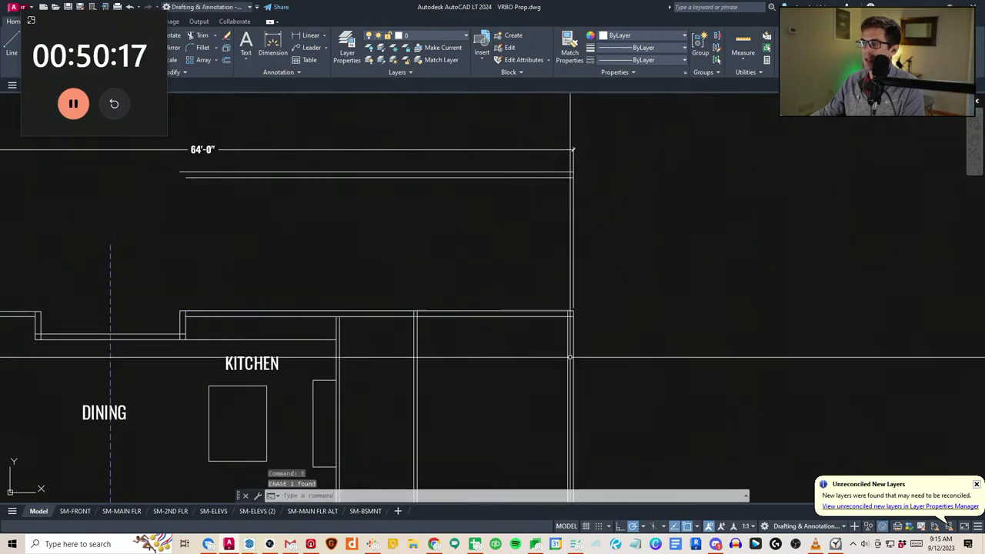
{"action": "key", "text": "Escape"}
Extend both lines of the exterior side wall beyond the kitchen up to the raised double wall
{"action": "middle_click_drag", "start_coordinate": [571, 357], "coordinate": [570, 328]}
{"action": "type", "text": "ex"}
{"action": "left_click", "coordinate": [567, 172]}
{"action": "left_click", "coordinate": [548, 131]}
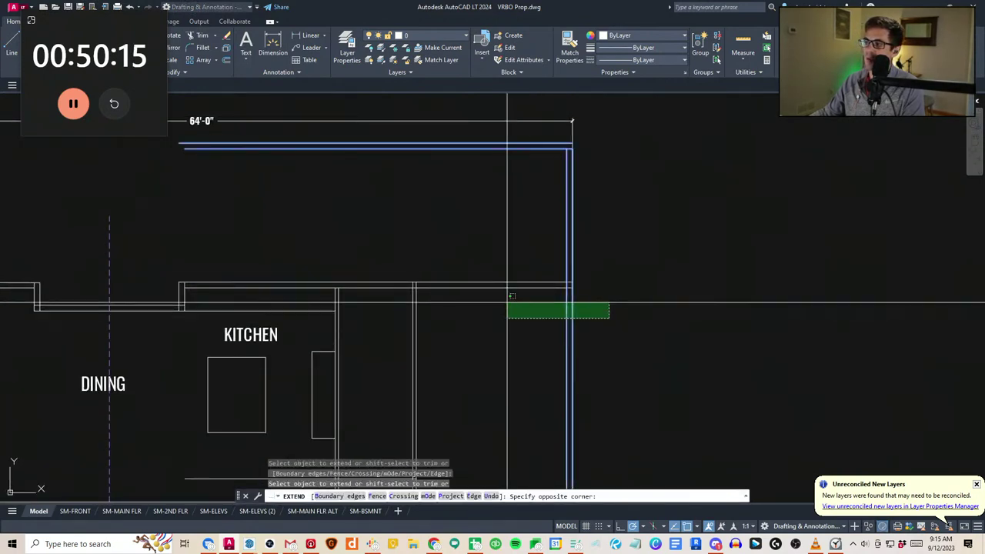
{"action": "left_click", "coordinate": [507, 303]}
{"action": "key", "text": "Escape"}
{"action": "key", "text": "Escape"}
Erase the 64'-0" overall width dimension above the plan
{"action": "scroll", "coordinate": [579, 377], "scroll_direction": "down", "scroll_amount": 3}
{"action": "left_click", "coordinate": [590, 222]}
{"action": "left_click", "coordinate": [564, 210]}
{"action": "type", "text": "e"}
{"action": "key", "text": "Escape"}
{"action": "key", "text": "Escape"}
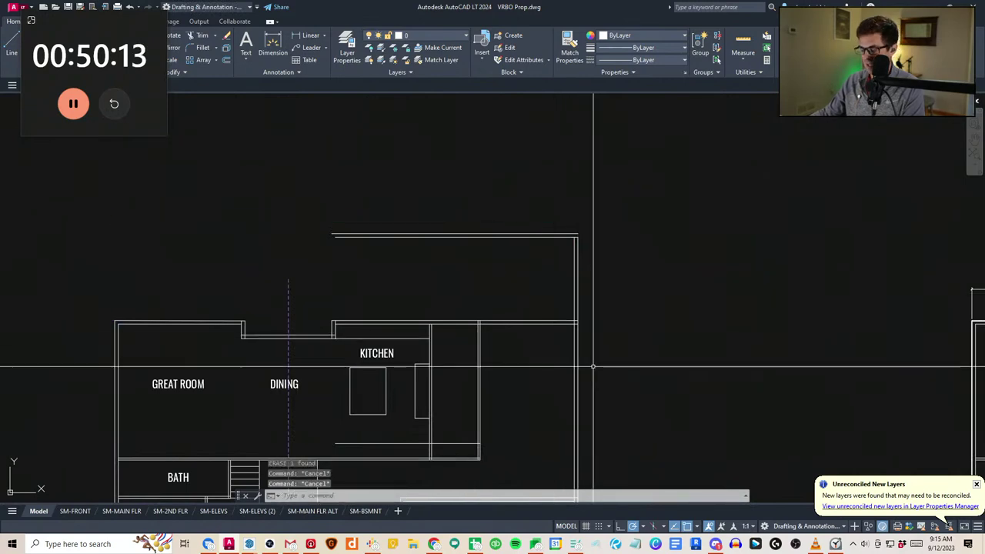
Offset the inner face of the extended exterior side wall 17' toward the kitchen
{"action": "scroll", "coordinate": [463, 313], "scroll_direction": "down", "scroll_amount": 4}
{"action": "scroll", "coordinate": [489, 313], "scroll_direction": "up", "scroll_amount": 4}
{"action": "type", "text": "ff"}
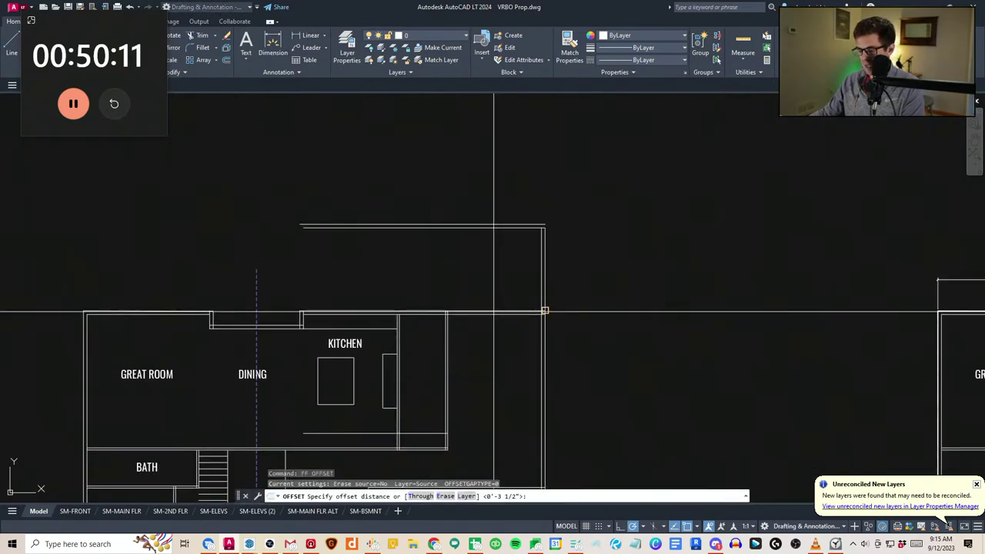
{"action": "type", "text": "17'"}
{"action": "key", "text": "Return"}
{"action": "left_click", "coordinate": [541, 258]}
{"action": "left_click", "coordinate": [477, 323]}
{"action": "key", "text": "Escape"}
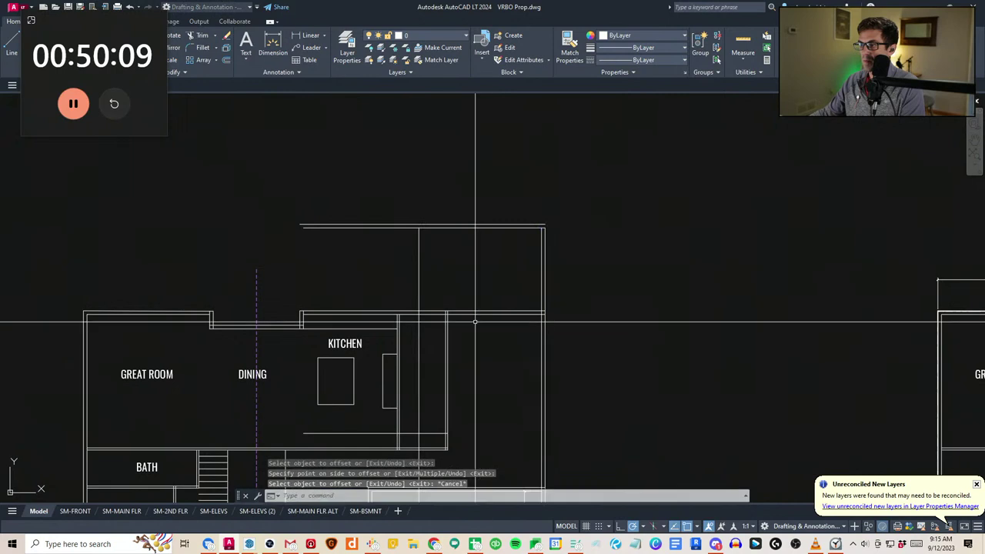
{"action": "key", "text": "Escape"}
Offset the new vertical line 6 inches toward the kitchen to make it a double wall
{"action": "type", "text": "ff"}
{"action": "key", "text": "Return"}
{"action": "type", "text": "6"}
{"action": "key", "text": "Return"}
{"action": "left_click", "coordinate": [418, 254]}
{"action": "left_click", "coordinate": [397, 250]}
{"action": "key", "text": "Escape"}
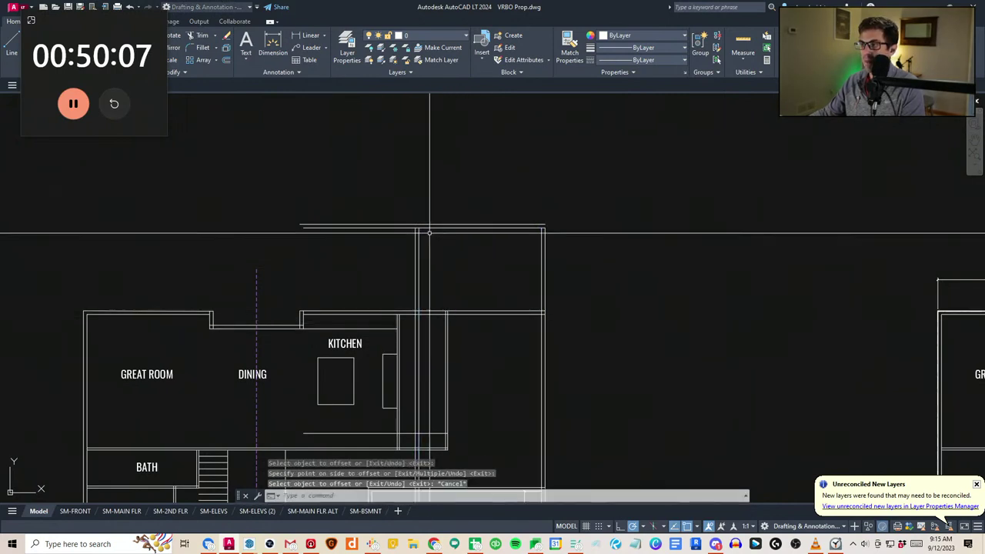
Fillet the new double wall with the raised double wall to close the extension's corner
{"action": "left_click", "coordinate": [425, 228]}
{"action": "key", "text": "space"}
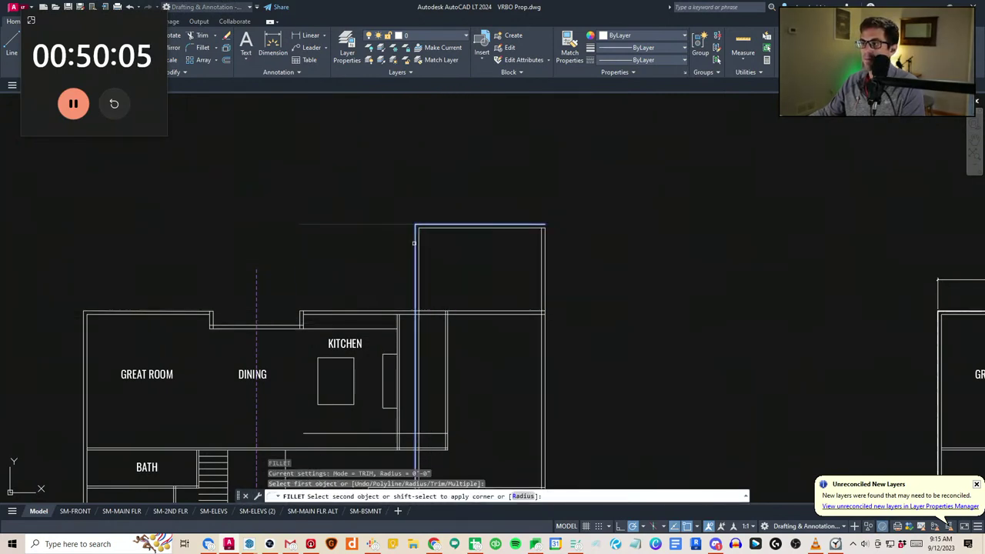
{"action": "left_click", "coordinate": [414, 243]}
Trim the new double wall below the kitchen's exterior wall and remove the exterior wall segment crossing the extension
{"action": "type", "text": "tr"}
{"action": "key", "text": "space"}
{"action": "middle_click_drag", "start_coordinate": [488, 354], "coordinate": [452, 315]}
{"action": "left_click", "coordinate": [429, 300]}
{"action": "left_click", "coordinate": [410, 289]}
{"action": "left_click", "coordinate": [432, 289]}
{"action": "key", "text": "Escape"}
{"action": "key", "text": "Escape"}
{"action": "key", "text": "Escape"}
Draw a horizontal line from the extension's inner wall corner to the double wall beyond the kitchen
{"action": "scroll", "coordinate": [438, 292], "scroll_direction": "up", "scroll_amount": 4}
{"action": "type", "text": "a"}
{"action": "key", "text": "space"}
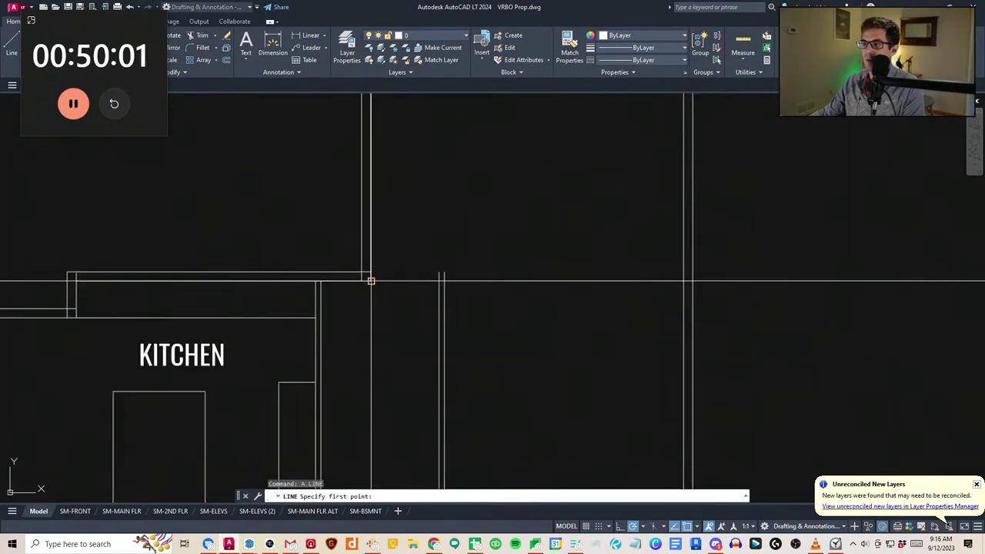
{"action": "left_click", "coordinate": [370, 281]}
{"action": "left_click", "coordinate": [439, 285]}
{"action": "key", "text": "Escape"}
{"action": "scroll", "coordinate": [508, 367], "scroll_direction": "down", "scroll_amount": 2}
{"action": "middle_click_drag", "start_coordinate": [509, 369], "coordinate": [450, 243]}
{"action": "scroll", "coordinate": [453, 260], "scroll_direction": "down", "scroll_amount": 2}
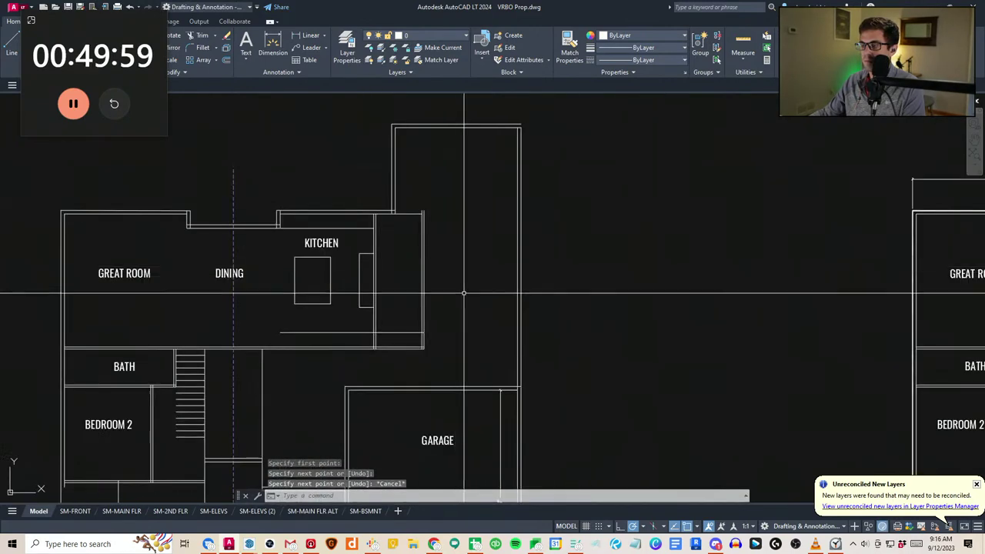
{"action": "scroll", "coordinate": [465, 323], "scroll_direction": "up", "scroll_amount": 2}
{"action": "key", "text": "Escape"}
{"action": "middle_click_drag", "start_coordinate": [463, 336], "coordinate": [488, 362]}
{"action": "scroll", "coordinate": [440, 367], "scroll_direction": "down", "scroll_amount": 2}
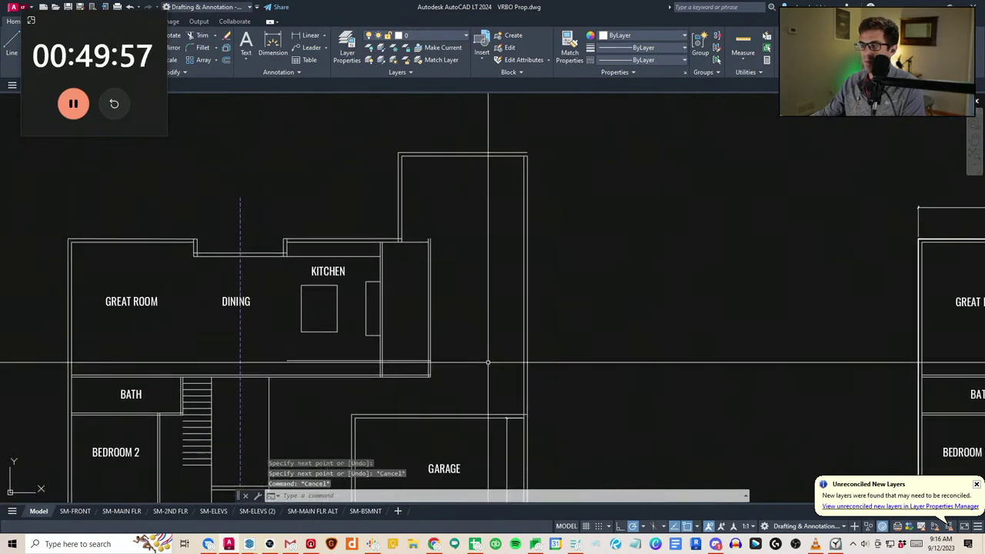
{"action": "middle_click_drag", "start_coordinate": [430, 378], "coordinate": [433, 377]}
{"action": "type", "text": "di"}
{"action": "key", "text": "space"}
{"action": "key", "text": "Escape"}
{"action": "key", "text": "Escape"}
Offset the outer line of the double wall beyond the kitchen 48 inches toward the exterior side wall
{"action": "type", "text": "ff"}
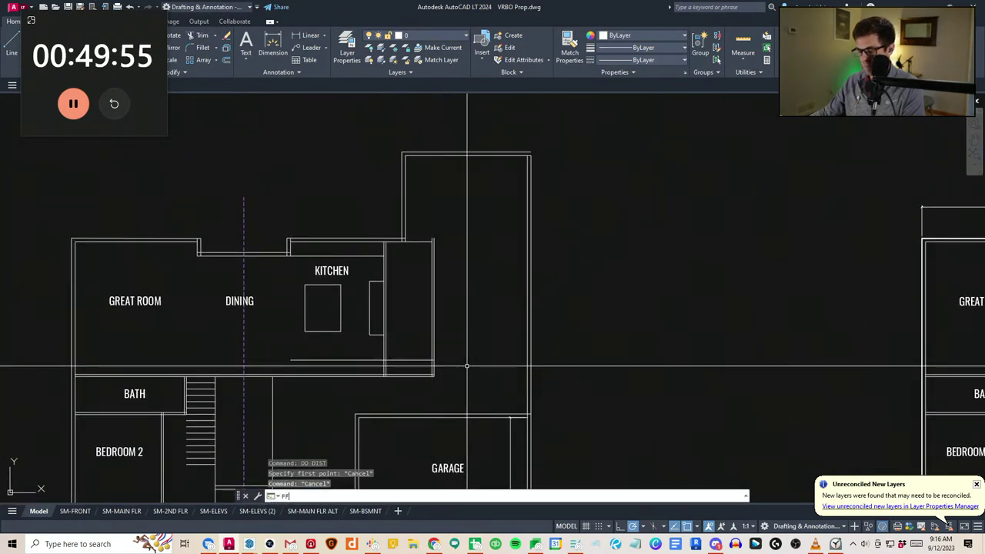
{"action": "key", "text": "space"}
{"action": "type", "text": "48"}
{"action": "key", "text": "Return"}
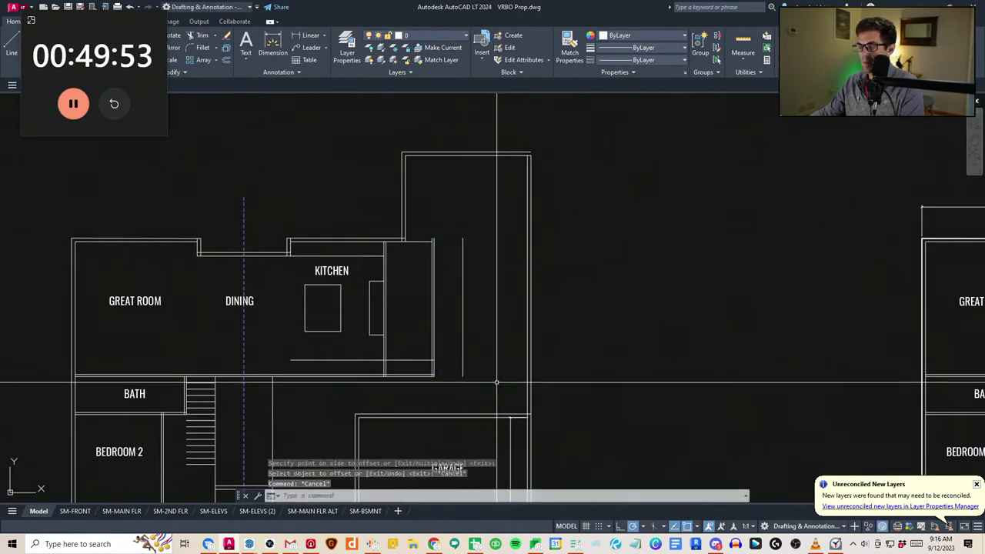
Extend the double wall beyond the kitchen and the parallel hallway line down to the garage wall
{"action": "middle_click_drag", "start_coordinate": [496, 381], "coordinate": [491, 367]}
{"action": "left_click", "coordinate": [473, 354]}
{"action": "left_click", "coordinate": [419, 337]}
{"action": "key", "text": "Escape"}
{"action": "key", "text": "Escape"}
{"action": "key", "text": "Escape"}
{"action": "key", "text": "Escape"}
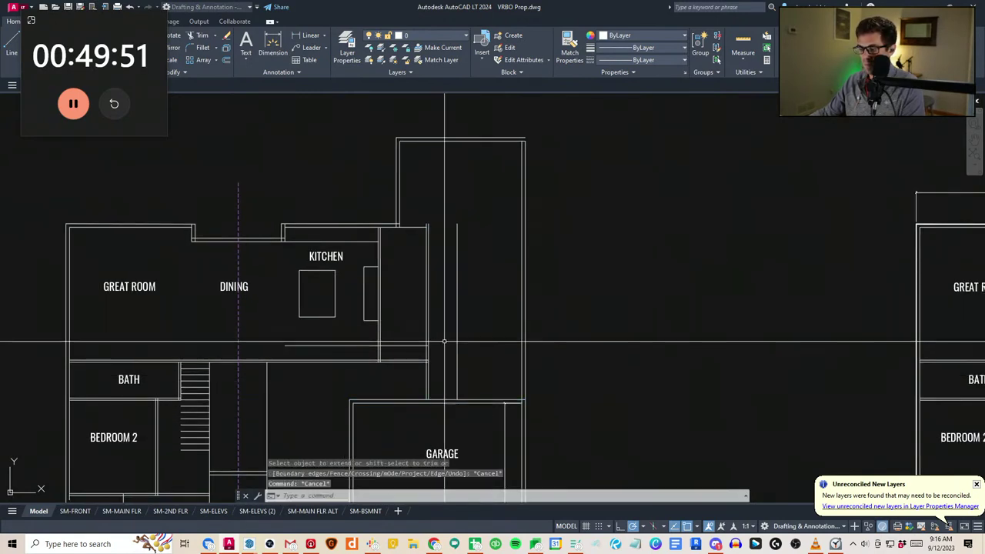
Trim the double wall's extension back to the horizontal wall below the kitchen
{"action": "type", "text": "tr"}
{"action": "key", "text": "Return"}
{"action": "scroll", "coordinate": [440, 373], "scroll_direction": "up", "scroll_amount": 2}
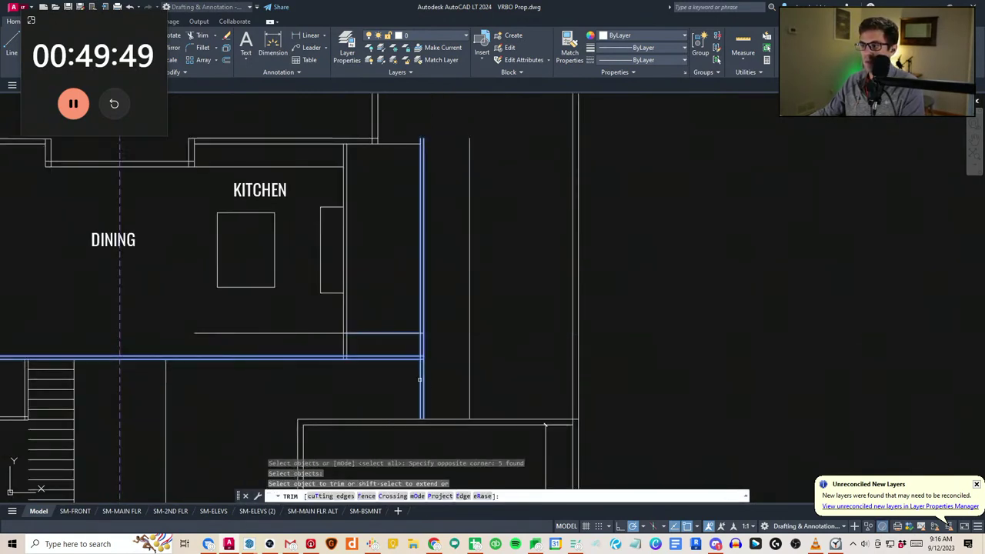
{"action": "key", "text": "Escape"}
{"action": "key", "text": "Escape"}
{"action": "key", "text": "Escape"}
{"action": "scroll", "coordinate": [423, 385], "scroll_direction": "down", "scroll_amount": 2}
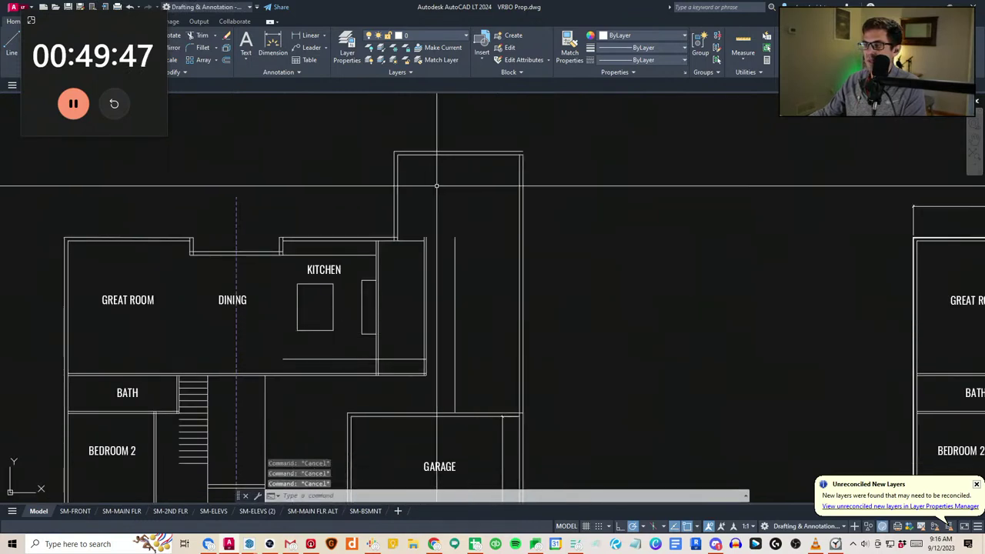
Offset the short horizontal line between the extension's corner and the double wall 3.5 inches upward
{"action": "scroll", "coordinate": [410, 237], "scroll_direction": "up", "scroll_amount": 4}
{"action": "scroll", "coordinate": [467, 286], "scroll_direction": "down", "scroll_amount": 2}
{"action": "middle_click_drag", "start_coordinate": [467, 287], "coordinate": [452, 266]}
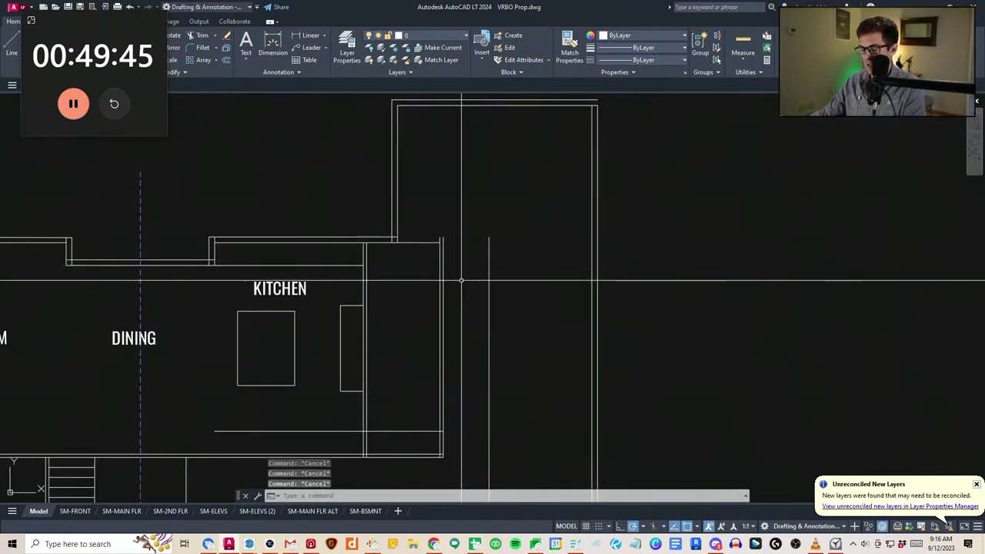
{"action": "type", "text": "o"}
{"action": "key", "text": "Return"}
{"action": "type", "text": "3.5"}
{"action": "key", "text": "Return"}
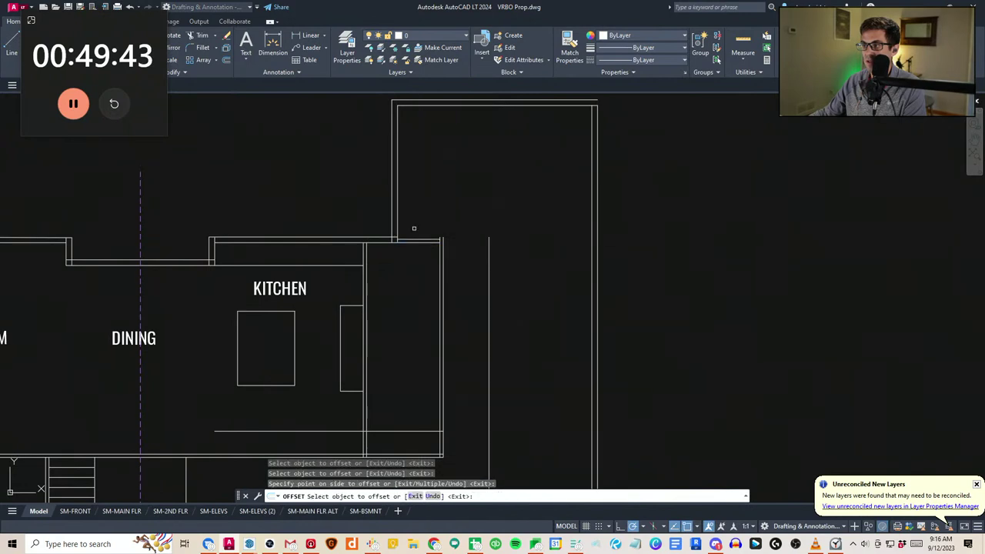
Extend the short double wall at the extension's lower corner across to the exterior side wall
{"action": "key", "text": "Escape"}
{"action": "key", "text": "Escape"}
{"action": "type", "text": "ex"}
{"action": "key", "text": "Return"}
{"action": "left_click", "coordinate": [617, 242]}
{"action": "left_click", "coordinate": [570, 219]}
{"action": "key", "text": "Return"}
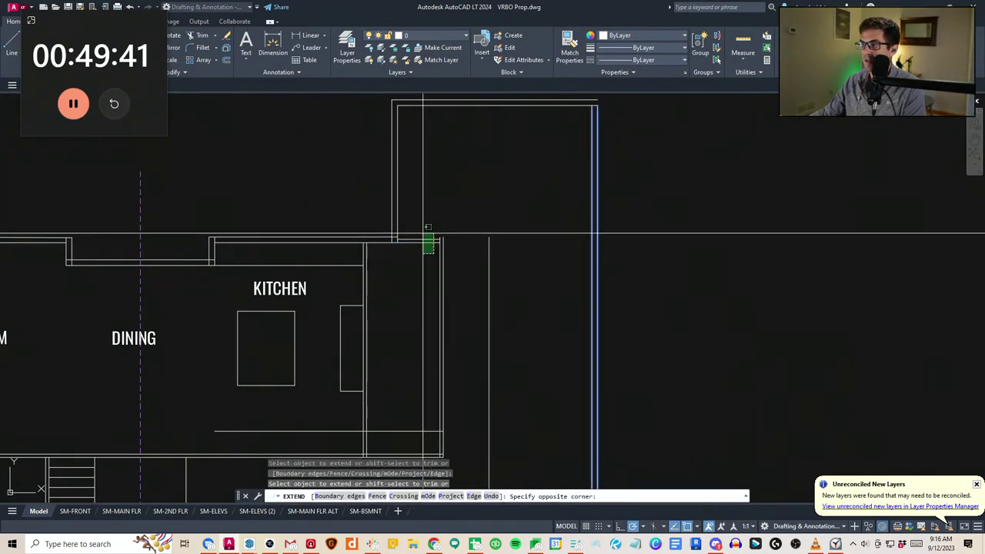
{"action": "left_click", "coordinate": [422, 233]}
{"action": "key", "text": "Escape"}
{"action": "scroll", "coordinate": [413, 180], "scroll_direction": "down", "scroll_amount": 2}
{"action": "middle_click_drag", "start_coordinate": [497, 261], "coordinate": [495, 252]}
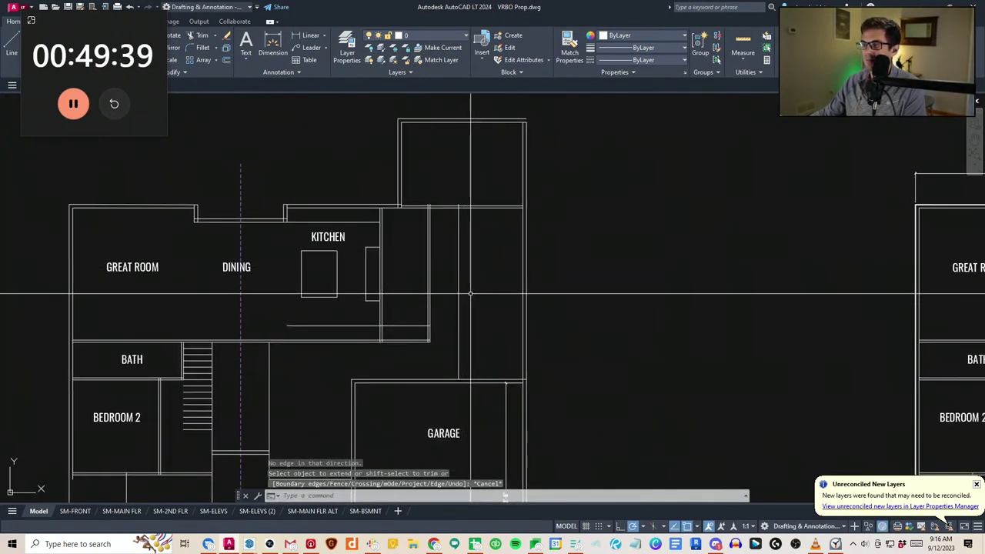
Offset the vertical hallway line 3.5 inches toward the exterior side wall to form a double wall
{"action": "middle_click_drag", "start_coordinate": [437, 356], "coordinate": [446, 332]}
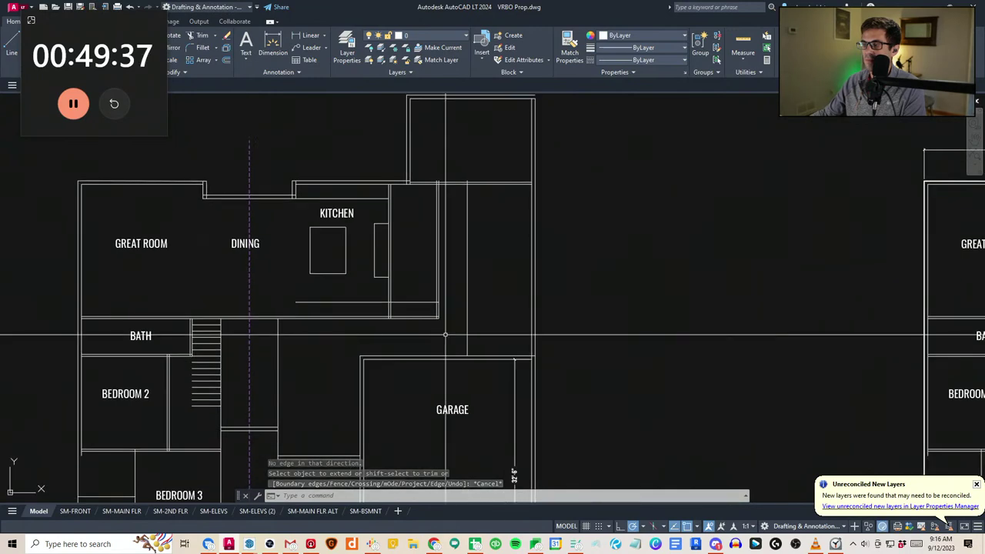
{"action": "key", "text": "Escape"}
{"action": "key", "text": "Escape"}
{"action": "key", "text": "Escape"}
{"action": "type", "text": "o"}
{"action": "key", "text": "Return"}
{"action": "type", "text": "3.5"}
{"action": "key", "text": "Return"}
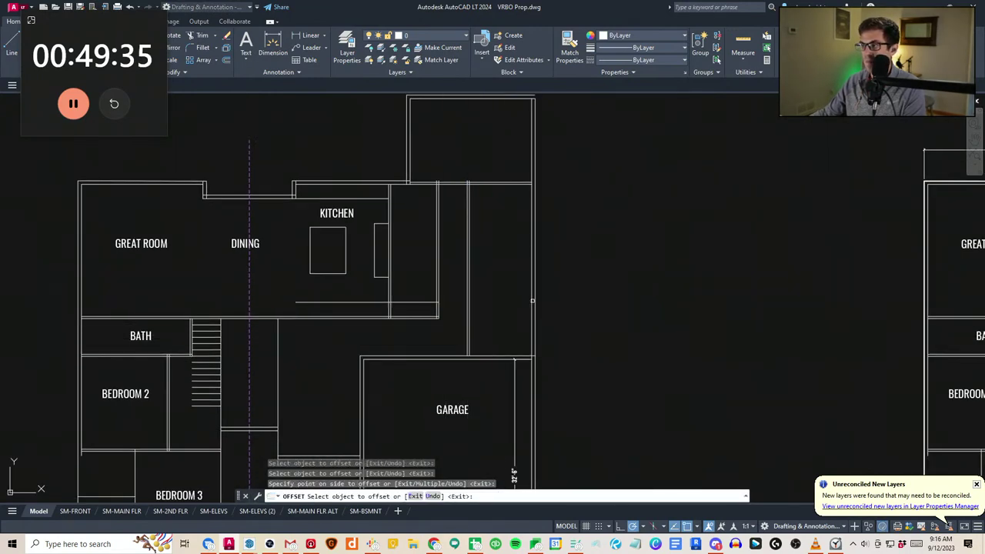
{"action": "middle_click_drag", "start_coordinate": [533, 301], "coordinate": [519, 313]}
{"action": "key", "text": "Escape"}
{"action": "key", "text": "Escape"}
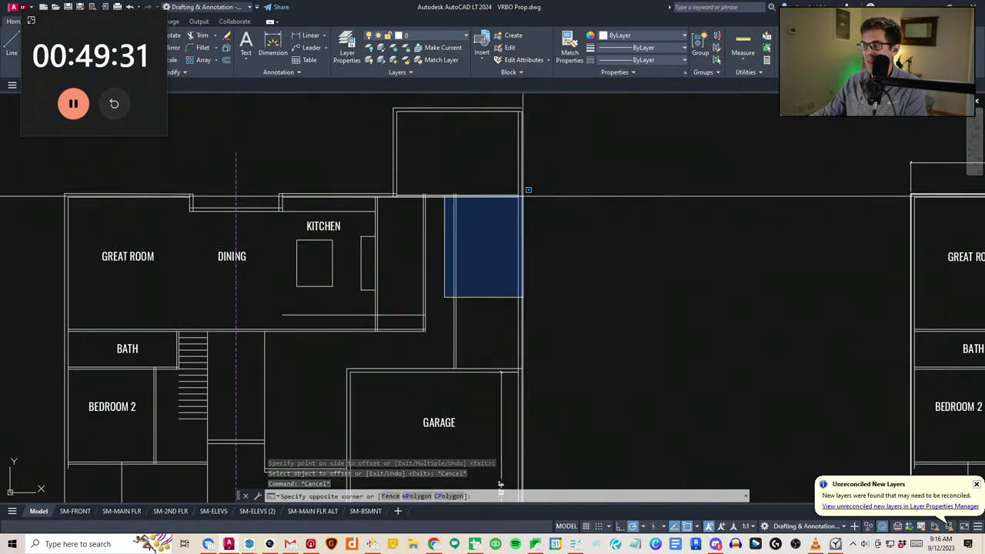
Copy the KITCHEN label into the space between the hallway wall and the exterior side wall, and change its text to BATH
{"action": "key", "text": "Escape"}
{"action": "key", "text": "Escape"}
{"action": "left_click", "coordinate": [334, 224]}
{"action": "type", "text": "cv"}
{"action": "key", "text": "Return"}
{"action": "left_click", "coordinate": [316, 226]}
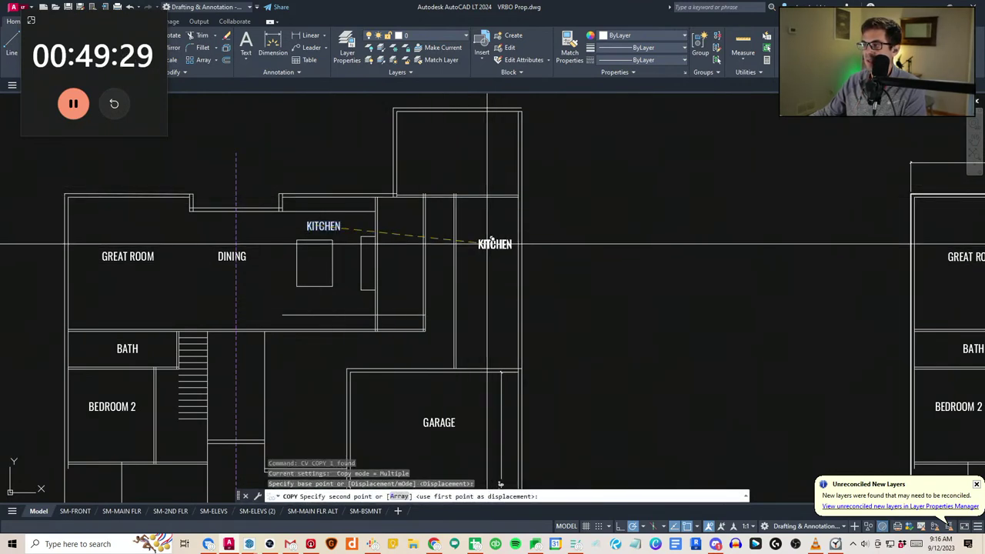
{"action": "left_click", "coordinate": [486, 243]}
{"action": "key", "text": "Escape"}
{"action": "double_click", "coordinate": [483, 244]}
{"action": "type", "text": "BATH"}
{"action": "left_click", "coordinate": [537, 362]}
{"action": "key", "text": "Escape"}
{"action": "key", "text": "Escape"}
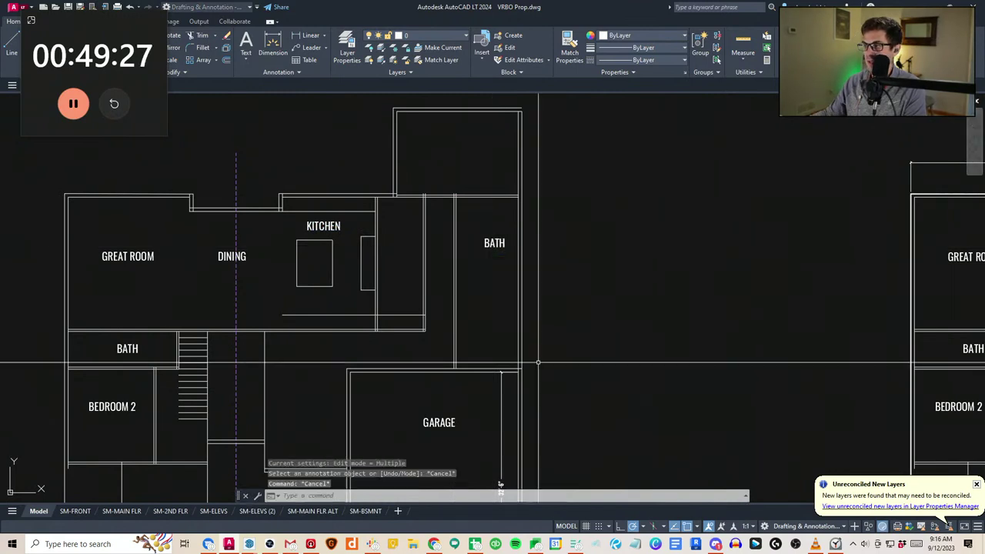
Copy the BATH label straight down toward the garage and change the copy's text to WALK-IN
{"action": "left_click", "coordinate": [510, 251]}
{"action": "left_click", "coordinate": [481, 217]}
{"action": "type", "text": "cv"}
{"action": "key", "text": "Return"}
{"action": "left_click", "coordinate": [493, 243]}
{"action": "left_click", "coordinate": [487, 326]}
{"action": "key", "text": "Escape"}
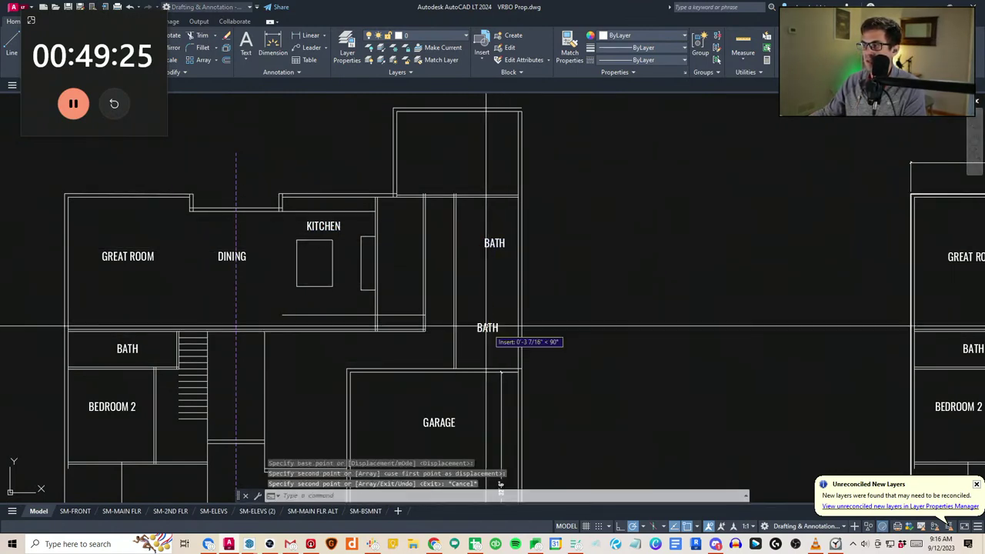
{"action": "double_click", "coordinate": [485, 328]}
{"action": "type", "text": "WALK-IN"}
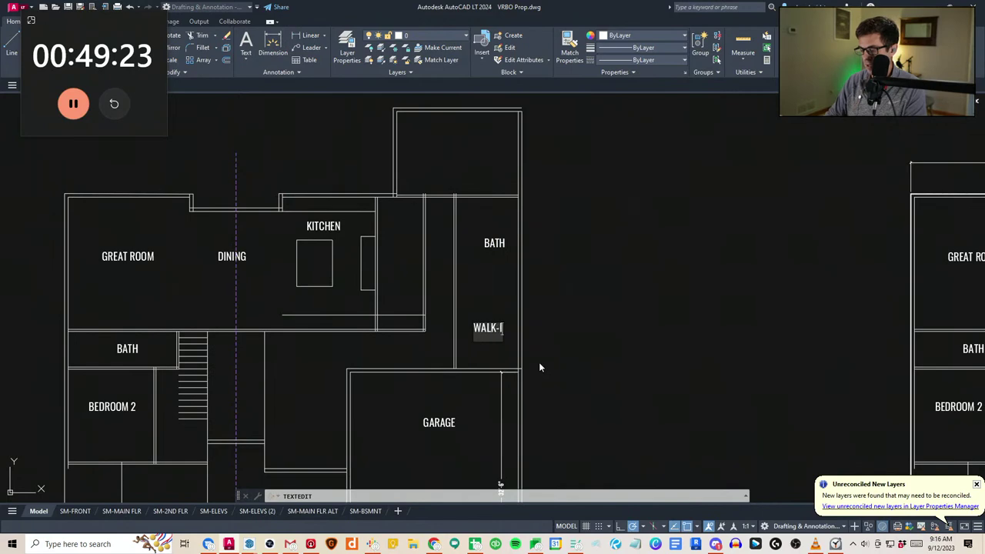
{"action": "left_click", "coordinate": [539, 362]}
{"action": "key", "text": "Escape"}
{"action": "scroll", "coordinate": [446, 319], "scroll_direction": "up", "scroll_amount": 3}
{"action": "left_click", "coordinate": [459, 320]}
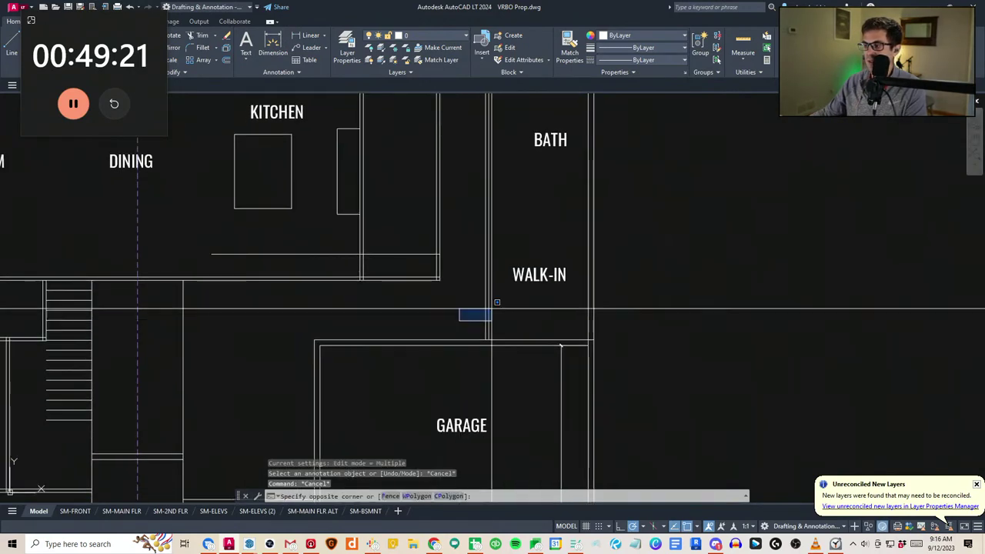
{"action": "key", "text": "Escape"}
{"action": "scroll", "coordinate": [580, 350], "scroll_direction": "down", "scroll_amount": 3}
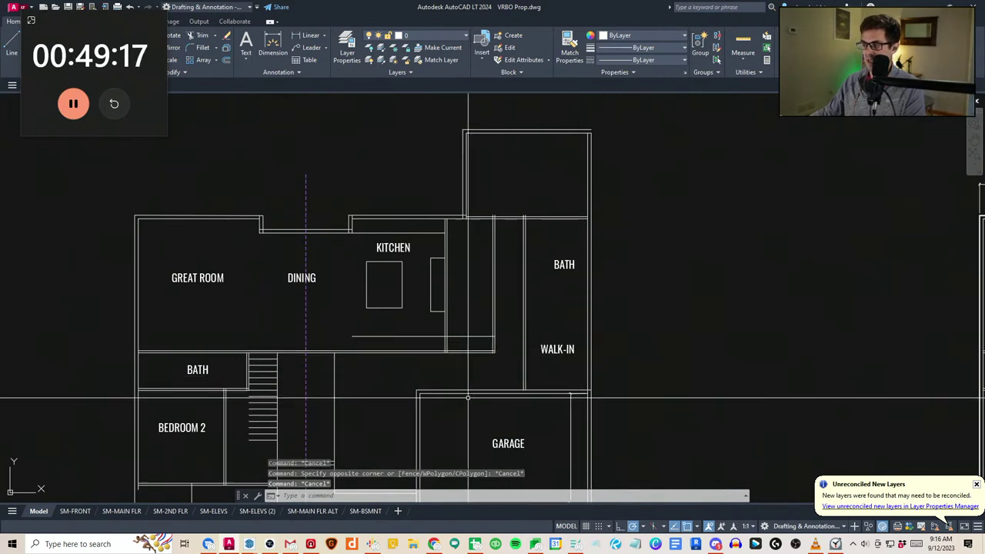
Copy the horizontal double wall above the bath downward to between the BATH and WALK-IN labels
{"action": "key", "text": "Escape"}
{"action": "scroll", "coordinate": [495, 217], "scroll_direction": "up", "scroll_amount": 3}
{"action": "left_click", "coordinate": [524, 240]}
{"action": "left_click", "coordinate": [505, 192]}
{"action": "type", "text": "cv"}
{"action": "key", "text": "space"}
{"action": "left_click", "coordinate": [511, 265]}
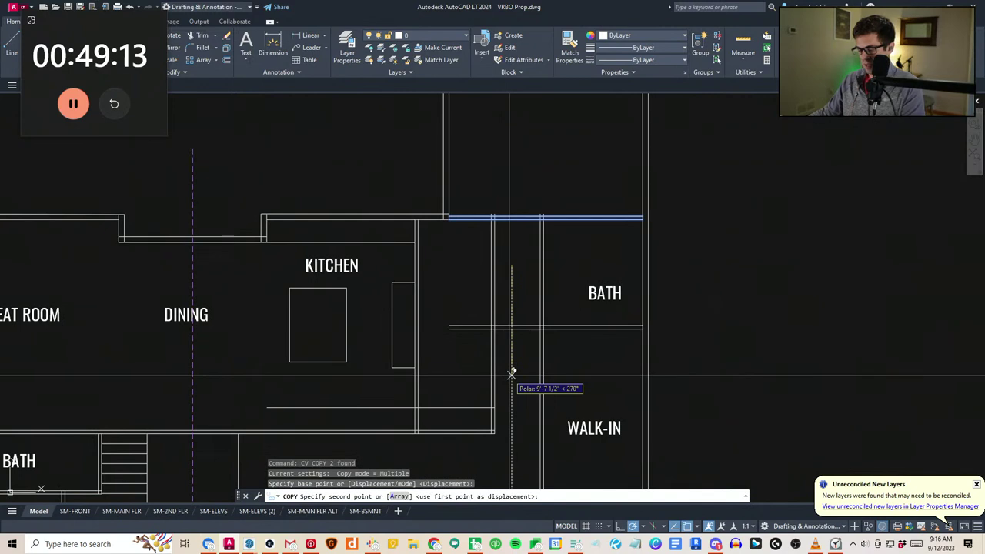
Trim the copied wall to span only the hallway, and open the upper wall where the hallway passes through
{"action": "type", "text": "tr"}
{"action": "key", "text": "space"}
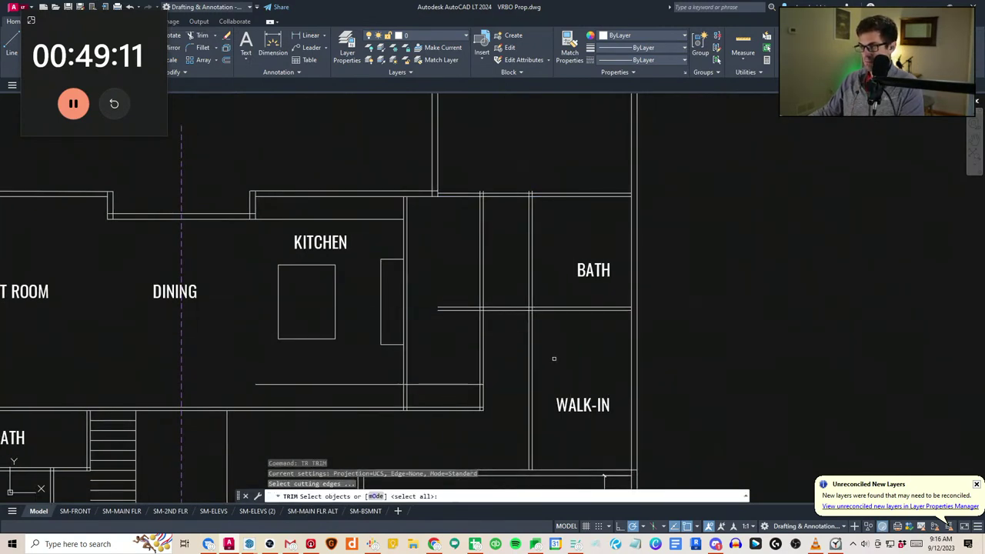
{"action": "left_click", "coordinate": [559, 342]}
{"action": "left_click", "coordinate": [400, 147]}
{"action": "key", "text": "space"}
{"action": "left_click", "coordinate": [466, 325]}
{"action": "left_click", "coordinate": [457, 298]}
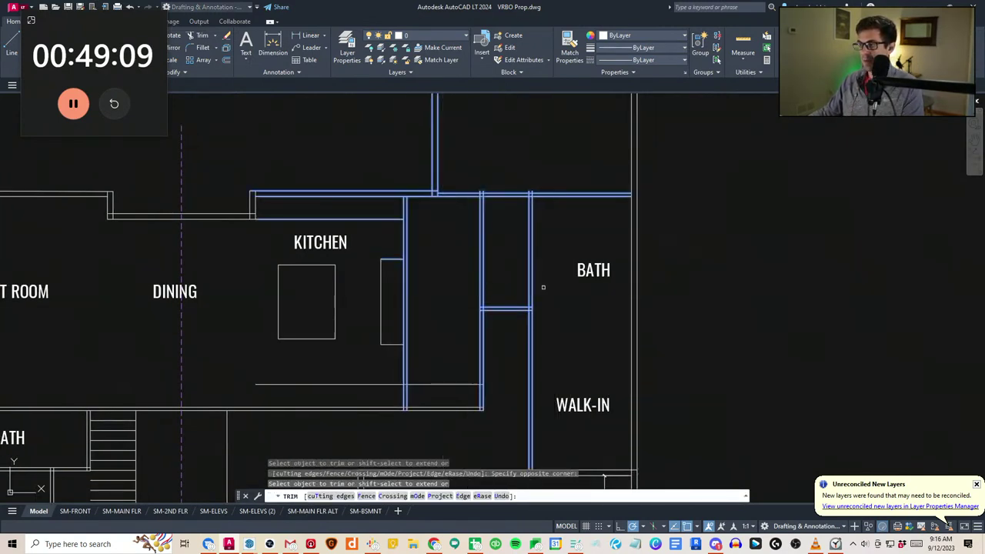
{"action": "key", "text": "Escape"}
Offset the exterior side wall's inner line into the bath and walk-in area
{"action": "scroll", "coordinate": [446, 296], "scroll_direction": "down", "scroll_amount": 2}
{"action": "middle_click_drag", "start_coordinate": [515, 290], "coordinate": [543, 260]}
{"action": "type", "text": "ff"}
{"action": "key", "text": "space"}
{"action": "key", "text": "Escape"}
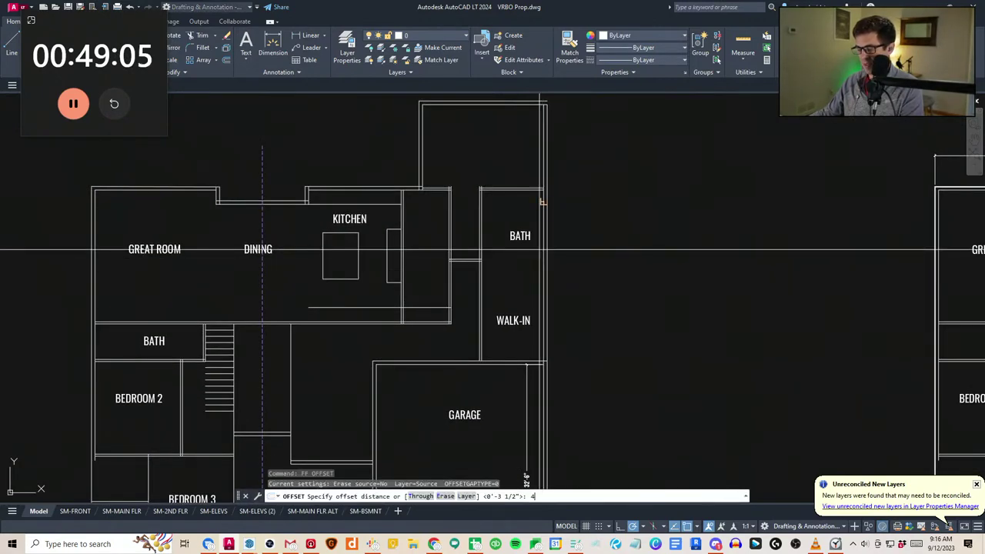
{"action": "left_click", "coordinate": [519, 227]}
{"action": "key", "text": "Escape"}
{"action": "key", "text": "Escape"}
{"action": "scroll", "coordinate": [517, 213], "scroll_direction": "up", "scroll_amount": 2}
{"action": "type", "text": "ff"}
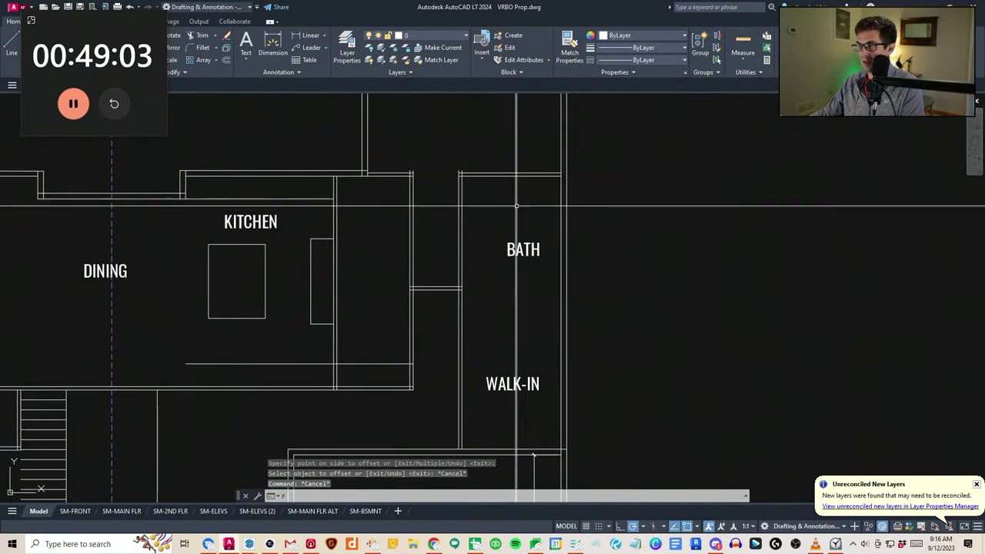
{"action": "key", "text": "space"}
{"action": "type", "text": "214"}
{"action": "key", "text": "space"}
{"action": "key", "text": "Escape"}
{"action": "key", "text": "Escape"}
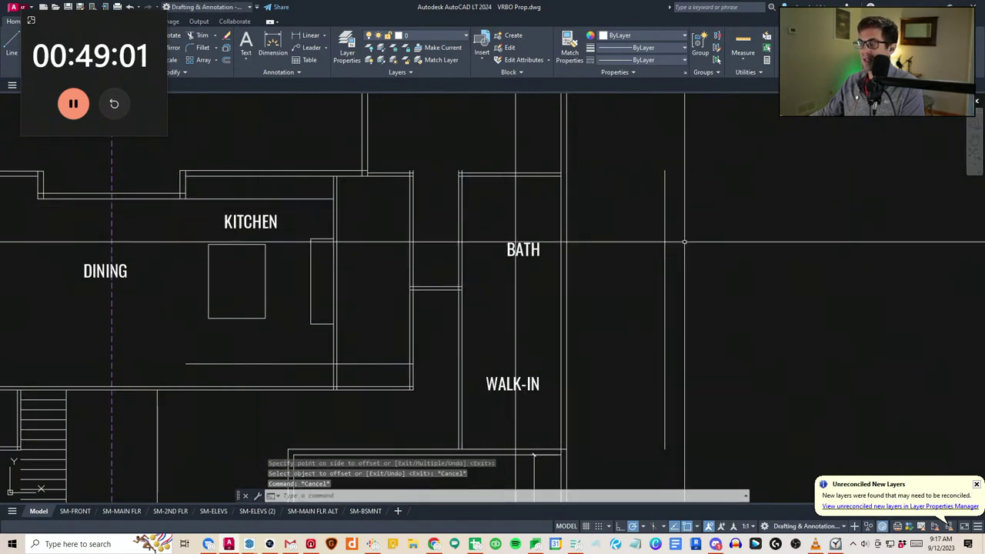
{"action": "left_click", "coordinate": [685, 242]}
{"action": "left_click", "coordinate": [655, 192]}
{"action": "key", "text": "Delete"}
{"action": "key", "text": "Escape"}
{"action": "key", "text": "Escape"}
Offset the hallway wall's bath-side line 24 inches into the bath and walk-in area
{"action": "type", "text": "ff"}
{"action": "key", "text": "space"}
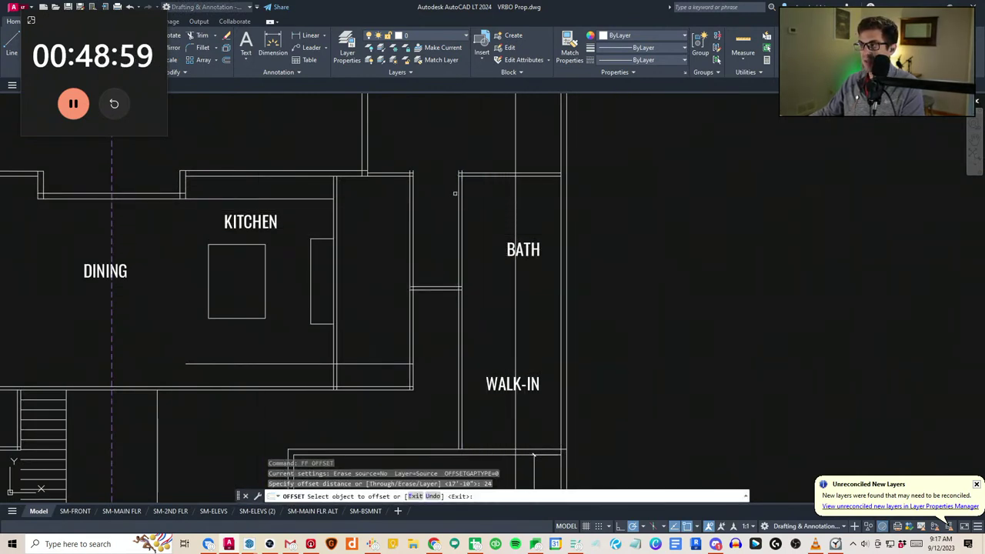
{"action": "left_click", "coordinate": [463, 190]}
{"action": "left_click", "coordinate": [494, 204]}
{"action": "key", "text": "Escape"}
Measure the gap between the two vertical offset lines at the bath's upper wall
{"action": "middle_click_drag", "start_coordinate": [499, 207], "coordinate": [491, 232]}
{"action": "type", "text": "di"}
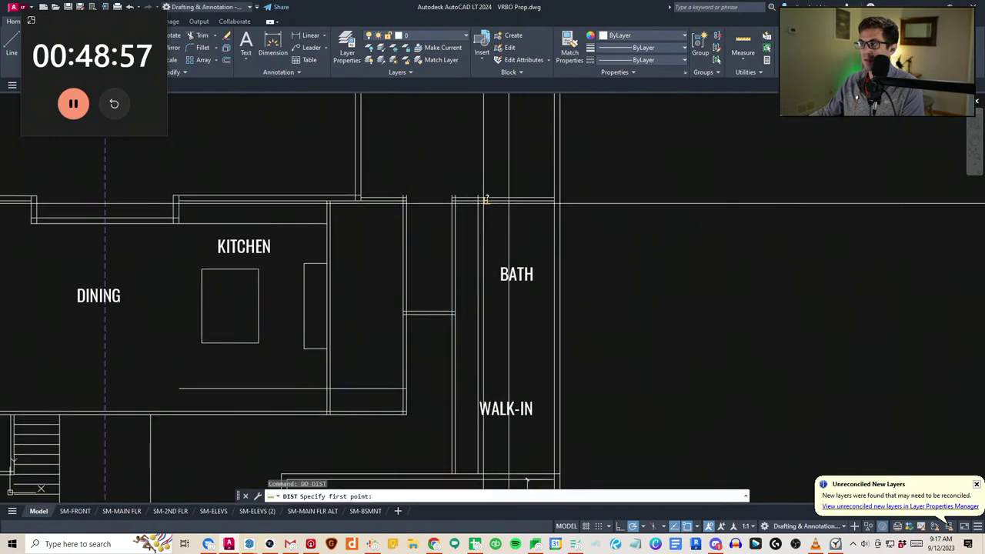
{"action": "left_click", "coordinate": [478, 198]}
{"action": "left_click", "coordinate": [509, 199]}
{"action": "middle_click_drag", "start_coordinate": [460, 300], "coordinate": [470, 277]}
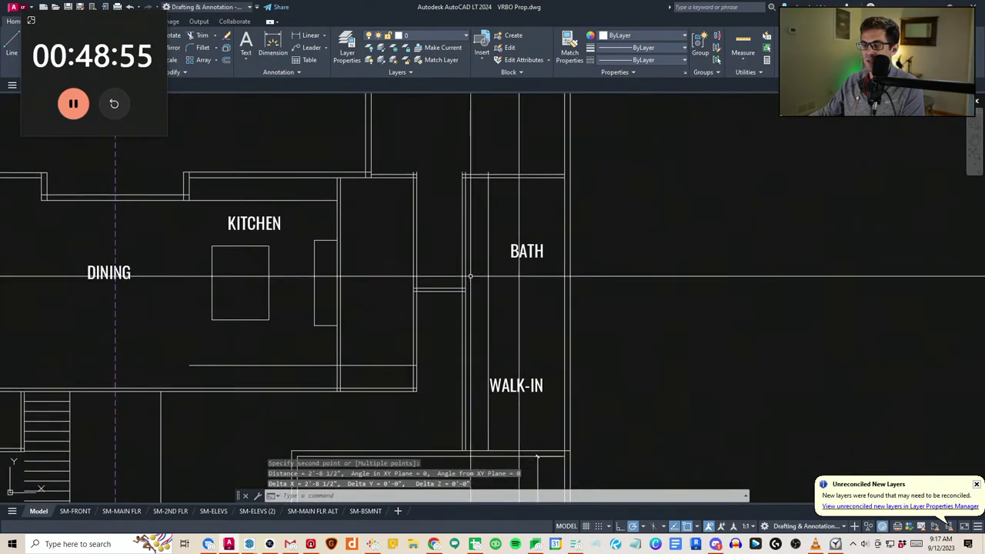
{"action": "scroll", "coordinate": [470, 276], "scroll_direction": "down", "scroll_amount": 2}
{"action": "key", "text": "Escape"}
Measure the width of the narrow room between the kitchen wall and the hallway wall
{"action": "scroll", "coordinate": [436, 249], "scroll_direction": "up", "scroll_amount": 2}
{"action": "type", "text": "dd"}
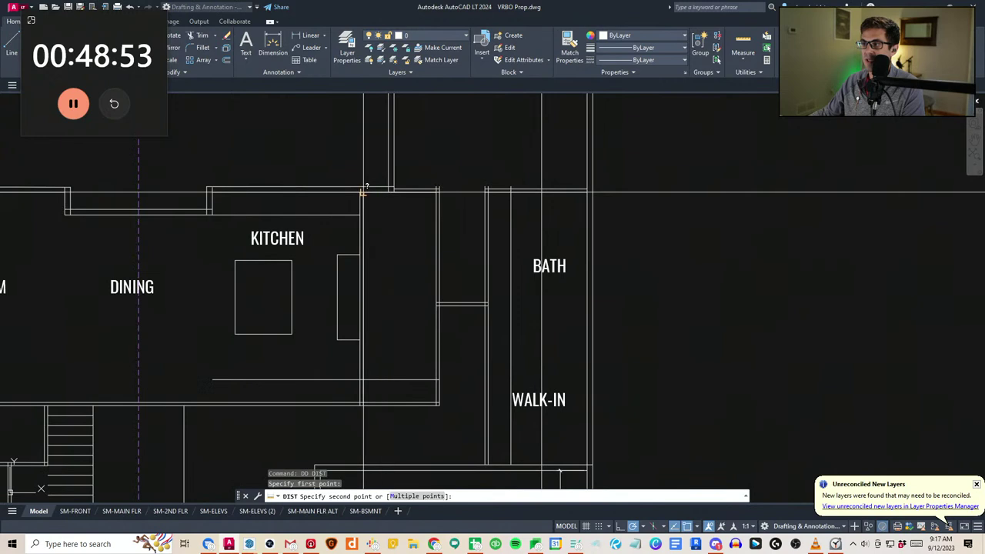
{"action": "left_click", "coordinate": [437, 192]}
{"action": "middle_click_drag", "start_coordinate": [466, 303], "coordinate": [471, 280]}
{"action": "key", "text": "Escape"}
{"action": "key", "text": "Escape"}
Stretch both hallway walls and the 24-inch offset line 12 inches toward the kitchen
{"action": "type", "text": "st"}
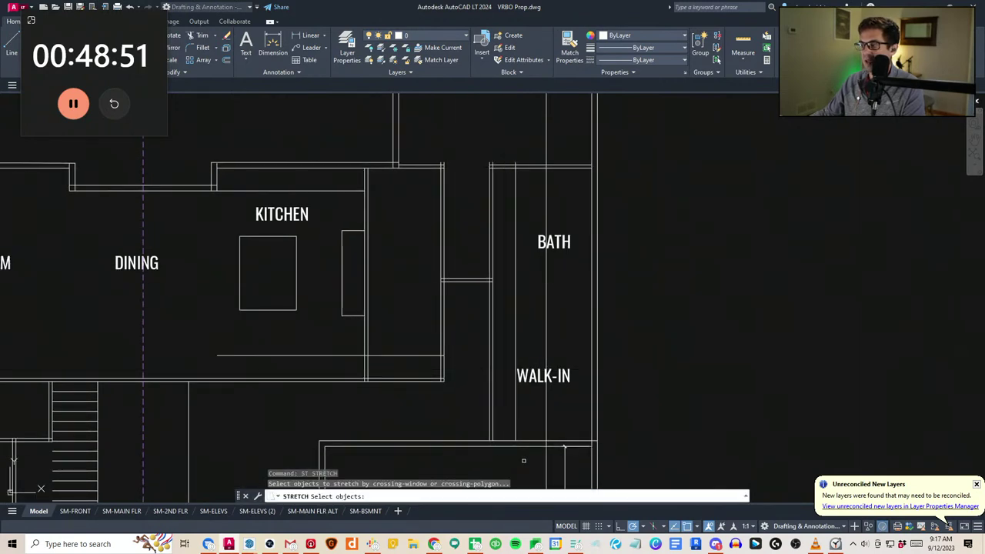
{"action": "left_click", "coordinate": [524, 461]}
{"action": "left_click", "coordinate": [433, 117]}
{"action": "key", "text": "space"}
{"action": "left_click", "coordinate": [477, 126]}
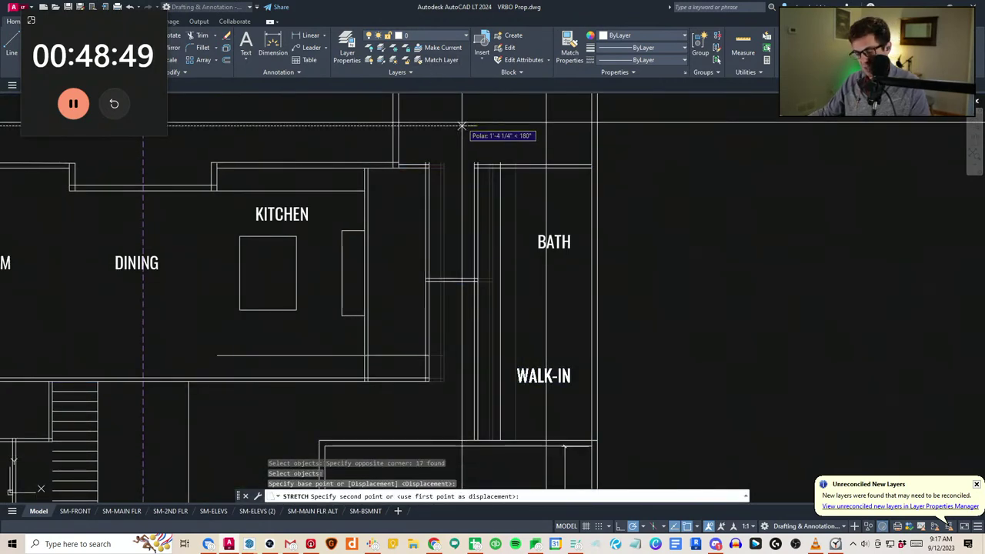
{"action": "type", "text": "12"}
{"action": "key", "text": "Escape"}
Measure the clearance between the bath's two vertical offset lines again
{"action": "middle_click_drag", "start_coordinate": [510, 358], "coordinate": [463, 343]}
{"action": "scroll", "coordinate": [462, 339], "scroll_direction": "down", "scroll_amount": 2}
{"action": "scroll", "coordinate": [461, 250], "scroll_direction": "up", "scroll_amount": 4}
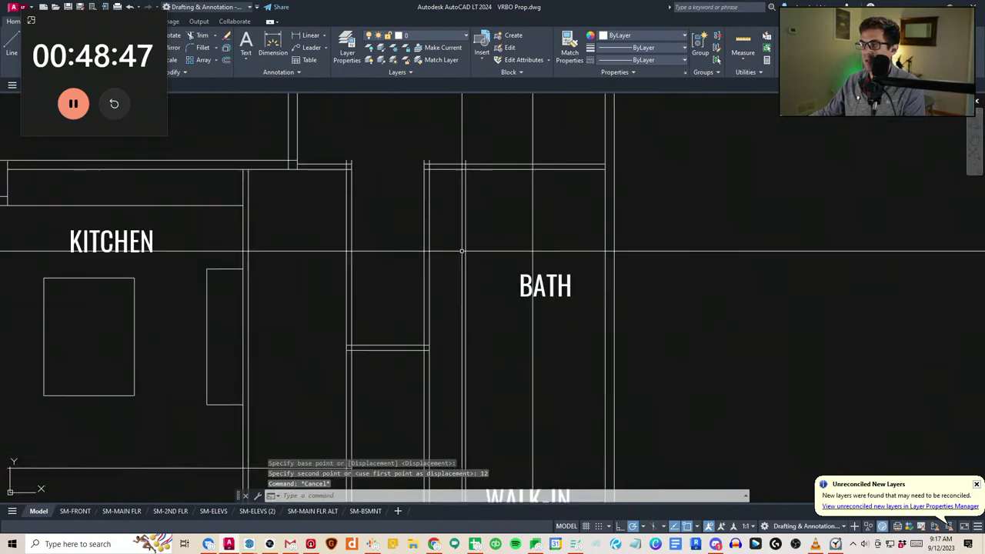
{"action": "scroll", "coordinate": [461, 250], "scroll_direction": "down", "scroll_amount": 2}
{"action": "middle_click_drag", "start_coordinate": [461, 251], "coordinate": [386, 293]}
{"action": "type", "text": "dd"}
{"action": "left_click", "coordinate": [431, 242]}
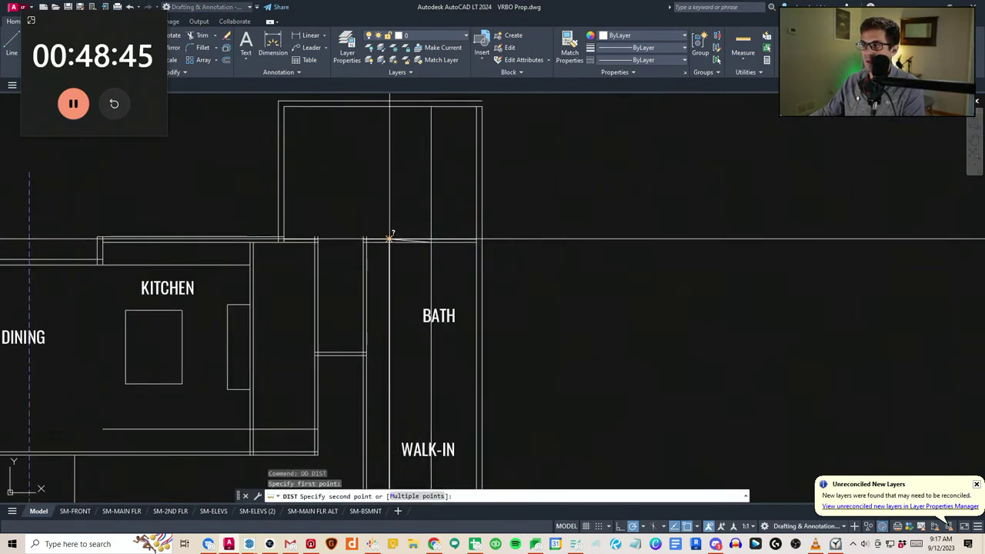
{"action": "middle_click_drag", "start_coordinate": [432, 329], "coordinate": [451, 325]}
{"action": "key", "text": "Escape"}
{"action": "key", "text": "Escape"}
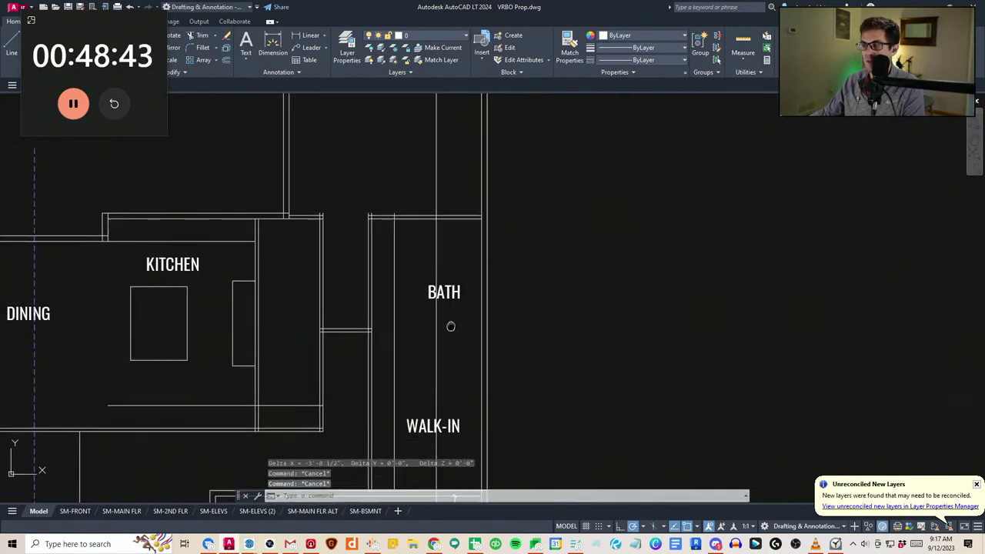
Move the BATH label toward the hallway so it sits between the two vertical offset lines
{"action": "scroll", "coordinate": [450, 326], "scroll_direction": "down", "scroll_amount": 2}
{"action": "scroll", "coordinate": [450, 313], "scroll_direction": "up", "scroll_amount": 2}
{"action": "left_click", "coordinate": [452, 313]}
{"action": "left_click", "coordinate": [443, 282]}
{"action": "type", "text": "m"}
{"action": "left_click", "coordinate": [459, 289]}
{"action": "left_click", "coordinate": [433, 273]}
{"action": "key", "text": "Escape"}
{"action": "key", "text": "Escape"}
Trim the long vertical offset line back to the bath's upper wall
{"action": "scroll", "coordinate": [447, 211], "scroll_direction": "up", "scroll_amount": 4}
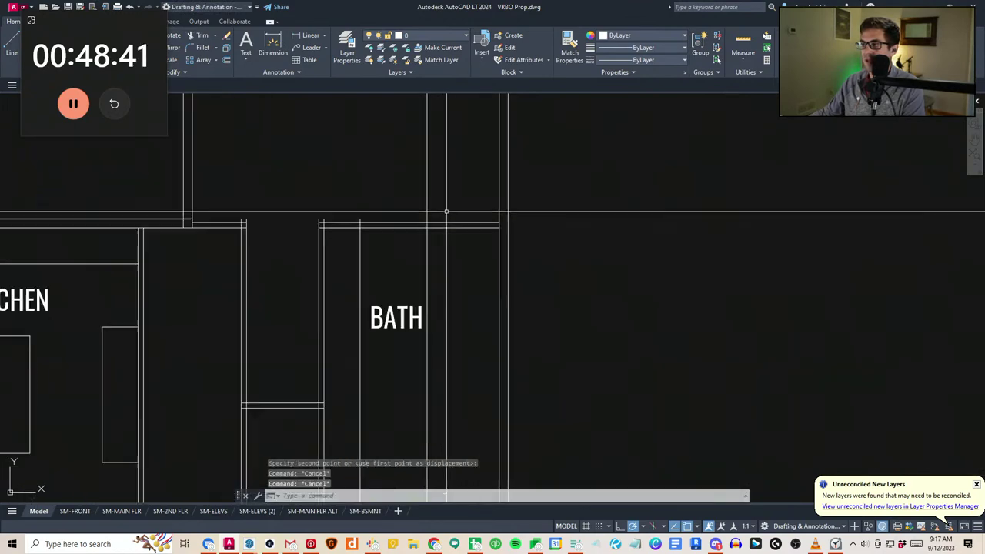
{"action": "type", "text": "tr"}
{"action": "left_click", "coordinate": [455, 253]}
{"action": "left_click", "coordinate": [443, 193]}
{"action": "key", "text": "Escape"}
Copy the short double partition in the hallway horizontally into the space between the BATH and WALK-IN labels
{"action": "scroll", "coordinate": [420, 300], "scroll_direction": "down", "scroll_amount": 2}
{"action": "middle_click_drag", "start_coordinate": [405, 320], "coordinate": [420, 265]}
{"action": "scroll", "coordinate": [431, 300], "scroll_direction": "down", "scroll_amount": 2}
{"action": "middle_click_drag", "start_coordinate": [437, 342], "coordinate": [466, 304]}
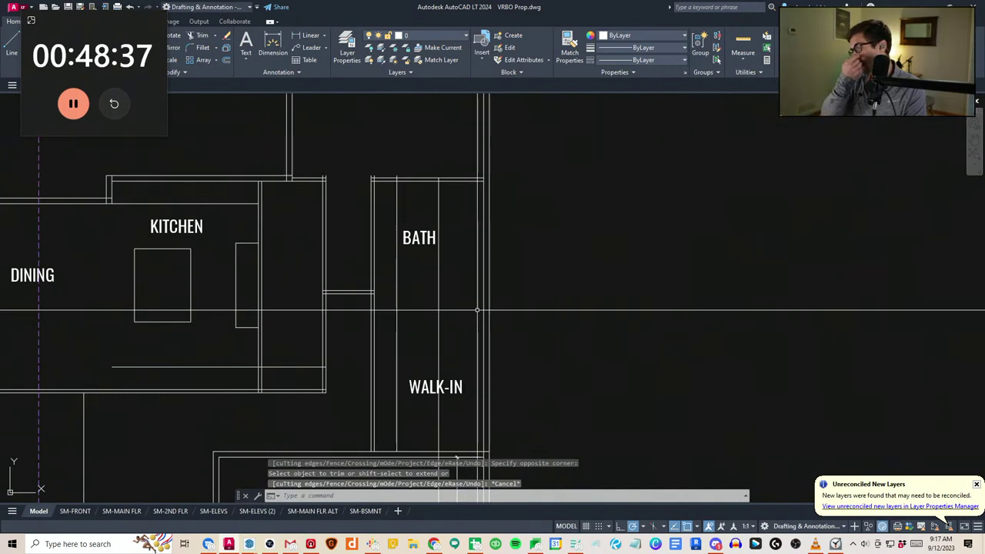
{"action": "key", "text": "Escape"}
{"action": "key", "text": "Escape"}
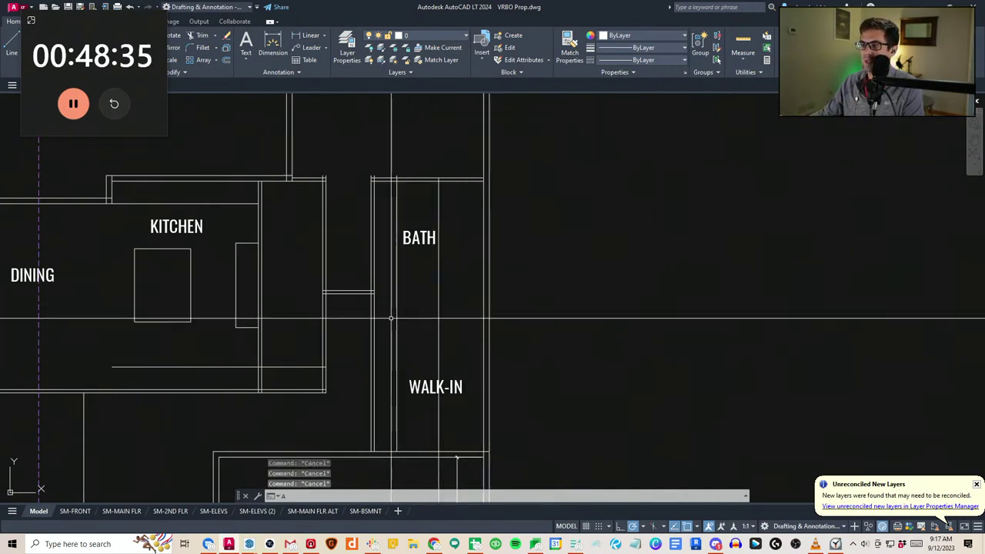
{"action": "middle_click_drag", "start_coordinate": [395, 422], "coordinate": [404, 371]}
{"action": "left_click_drag", "start_coordinate": [373, 266], "coordinate": [353, 212]}
{"action": "type", "text": "c"}
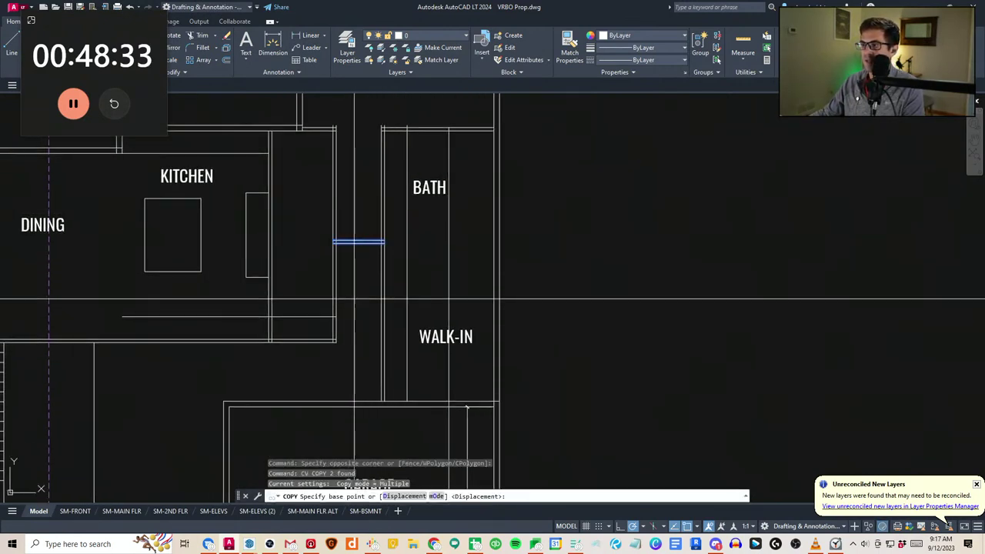
{"action": "left_click", "coordinate": [353, 299]}
{"action": "left_click", "coordinate": [440, 298]}
{"action": "key", "text": "Escape"}
{"action": "left_click", "coordinate": [456, 264]}
{"action": "left_click", "coordinate": [437, 227]}
{"action": "type", "text": "v"}
{"action": "key", "text": "Escape"}
Move the copied partition between the BATH and WALK-IN labels down 24 inches
{"action": "left_click", "coordinate": [437, 260]}
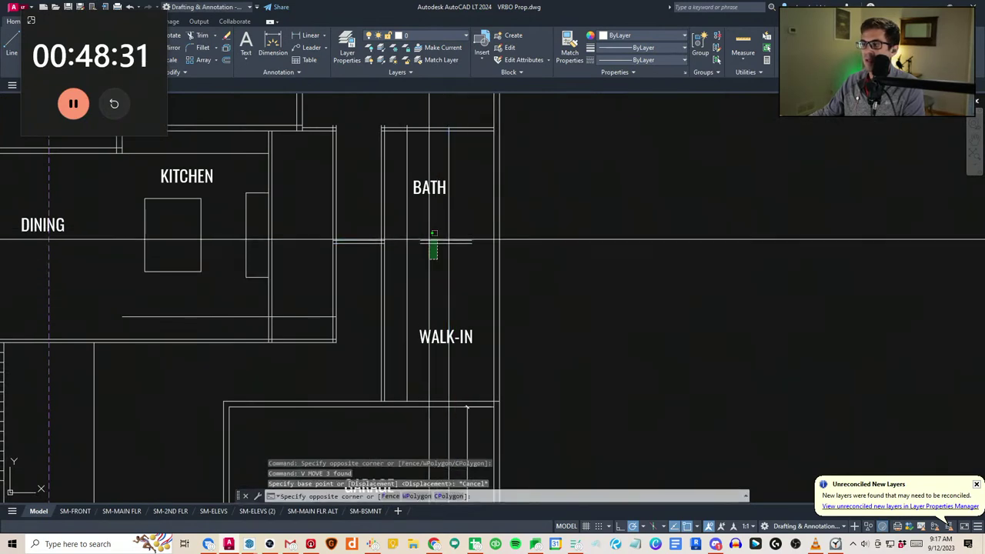
{"action": "left_click", "coordinate": [430, 237]}
{"action": "type", "text": "v"}
{"action": "left_click", "coordinate": [435, 285]}
{"action": "type", "text": "24"}
{"action": "key", "text": "Return"}
{"action": "key", "text": "Escape"}
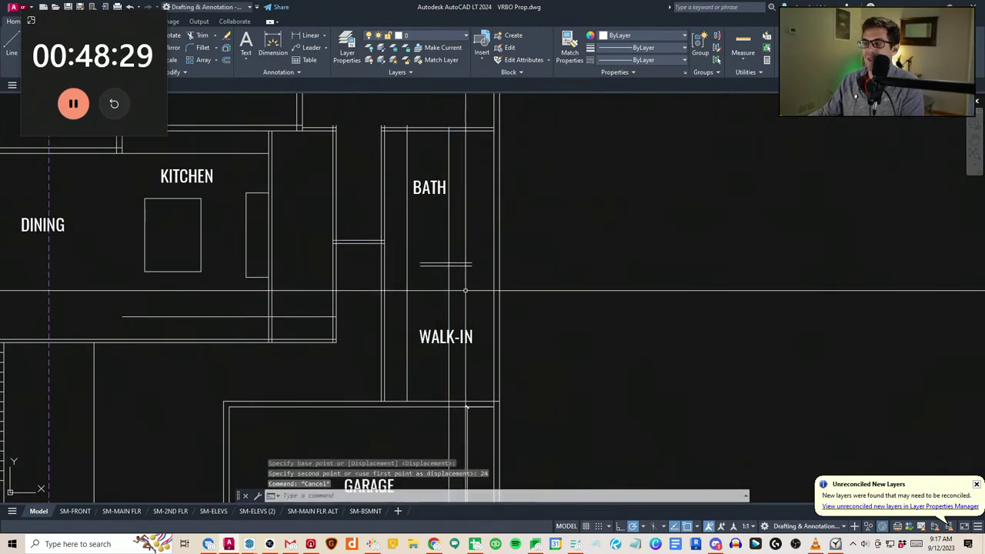
Extend the double partition between the BATH and WALK-IN labels to the exterior wall on one end and the hallway wall on the other
{"action": "type", "text": "ex"}
{"action": "left_click", "coordinate": [506, 272]}
{"action": "left_click", "coordinate": [480, 283]}
{"action": "left_click", "coordinate": [469, 251]}
{"action": "key", "text": "Escape"}
{"action": "key", "text": "Escape"}
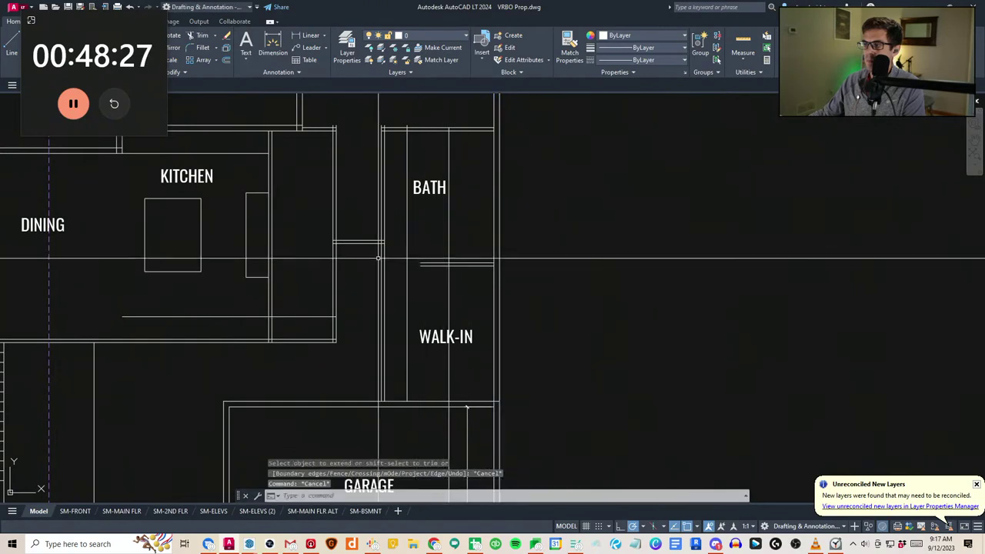
{"action": "type", "text": "ex"}
{"action": "left_click", "coordinate": [388, 266]}
{"action": "key", "text": "Escape"}
Compare the extended floor plan with the neighbouring plan versions, examining the kitchen, bath, walk-in and garage arrangement
{"action": "scroll", "coordinate": [425, 361], "scroll_direction": "down", "scroll_amount": 2}
{"action": "middle_click_drag", "start_coordinate": [425, 362], "coordinate": [550, 292]}
{"action": "scroll", "coordinate": [537, 340], "scroll_direction": "down", "scroll_amount": 2}
{"action": "middle_click_drag", "start_coordinate": [556, 344], "coordinate": [554, 323]}
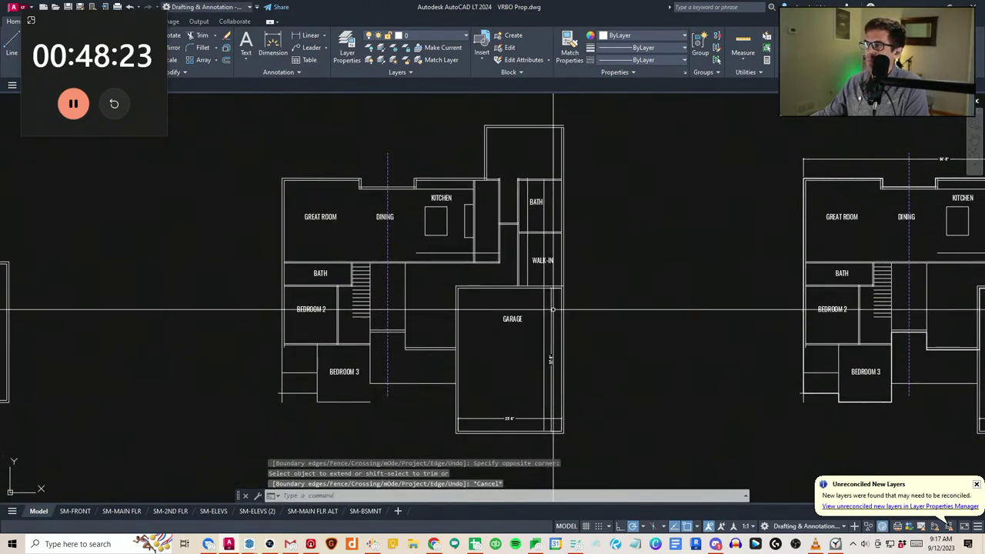
{"action": "middle_click_drag", "start_coordinate": [450, 333], "coordinate": [466, 342]}
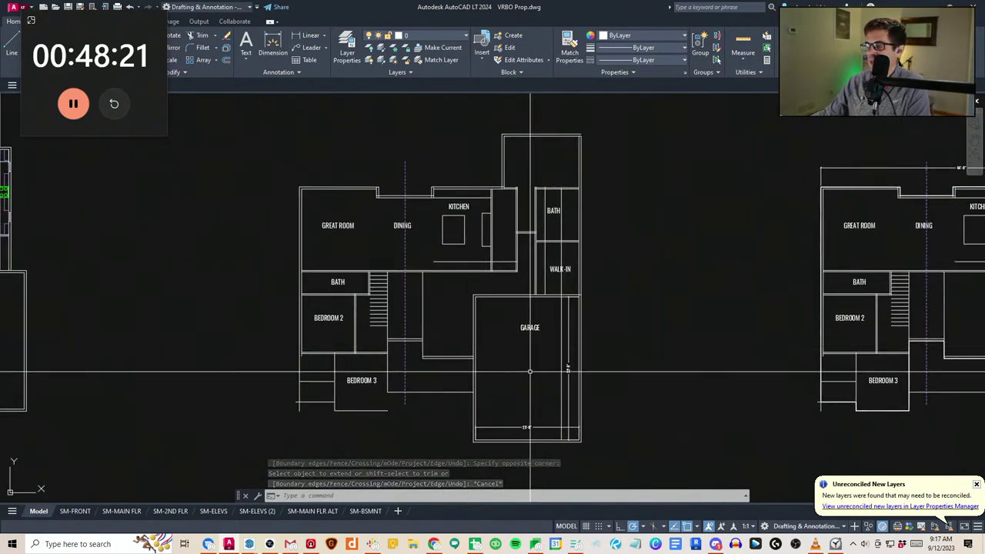
{"action": "middle_click_drag", "start_coordinate": [494, 413], "coordinate": [480, 412]}
{"action": "key", "text": "Escape"}
{"action": "key", "text": "Escape"}
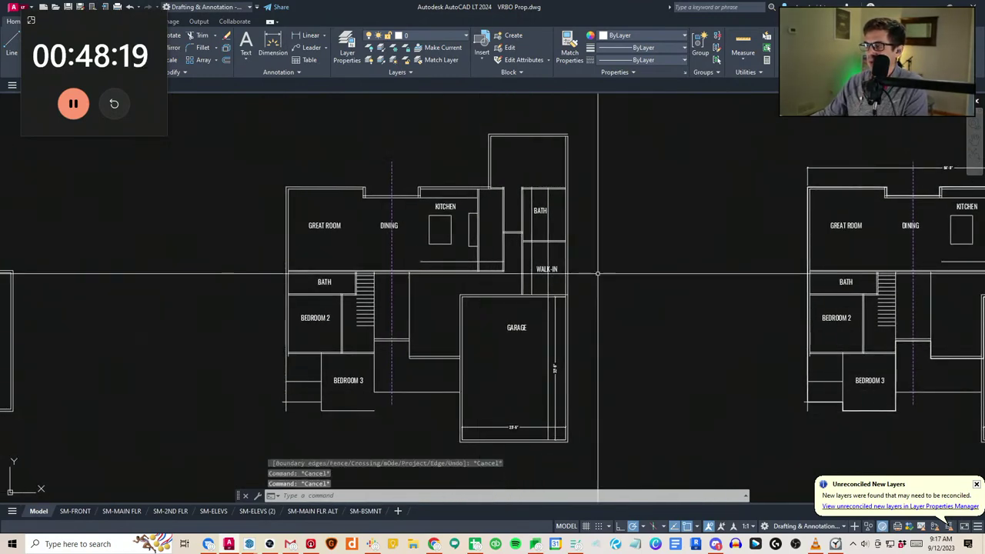
{"action": "left_click", "coordinate": [598, 339]}
{"action": "left_click", "coordinate": [508, 260]}
{"action": "key", "text": "Escape"}
{"action": "scroll", "coordinate": [498, 267], "scroll_direction": "down", "scroll_amount": 3}
{"action": "mouse_move", "coordinate": [384, 303]}
{"action": "middle_mouse_down"}
{"action": "mouse_move", "coordinate": [399, 347]}
{"action": "mouse_move", "coordinate": [501, 346]}
{"action": "middle_mouse_up"}
{"action": "scroll", "coordinate": [501, 345], "scroll_direction": "up", "scroll_amount": 4}
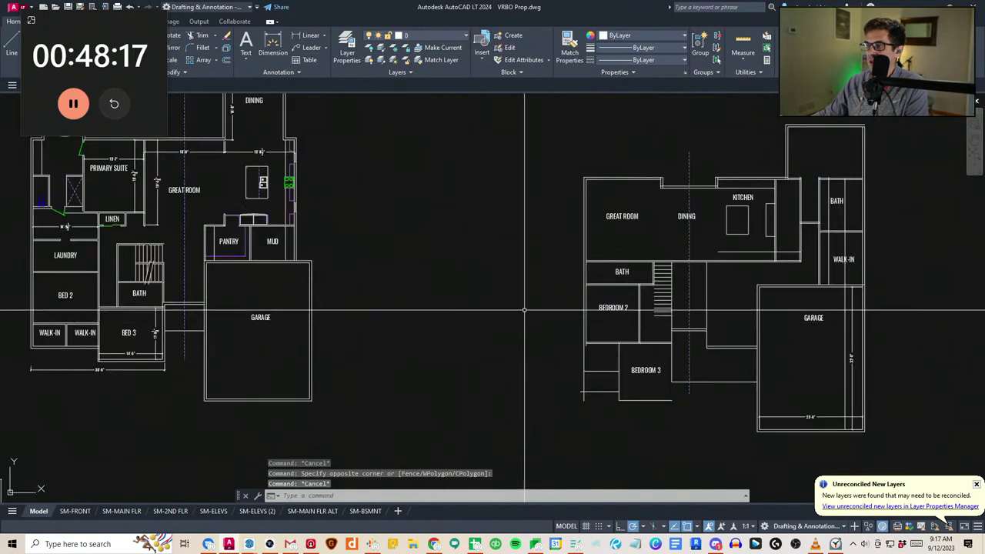
{"action": "middle_click_drag", "start_coordinate": [531, 308], "coordinate": [516, 323]}
{"action": "scroll", "coordinate": [574, 313], "scroll_direction": "down", "scroll_amount": 2}
{"action": "middle_click_drag", "start_coordinate": [574, 316], "coordinate": [384, 317]}
{"action": "scroll", "coordinate": [515, 247], "scroll_direction": "up", "scroll_amount": 4}
{"action": "scroll", "coordinate": [544, 256], "scroll_direction": "up", "scroll_amount": 2}
{"action": "middle_click_drag", "start_coordinate": [544, 255], "coordinate": [466, 277]}
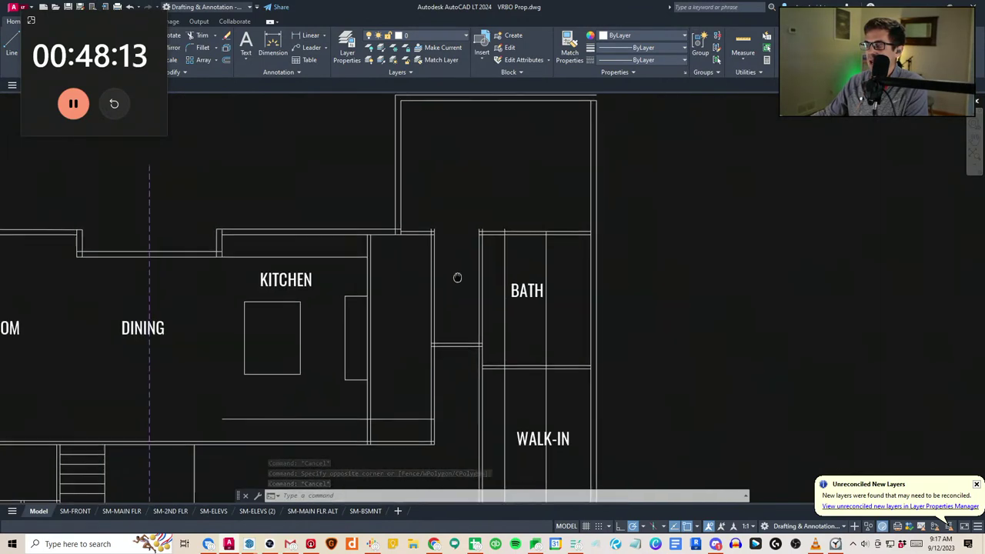
{"action": "scroll", "coordinate": [467, 277], "scroll_direction": "down", "scroll_amount": 2}
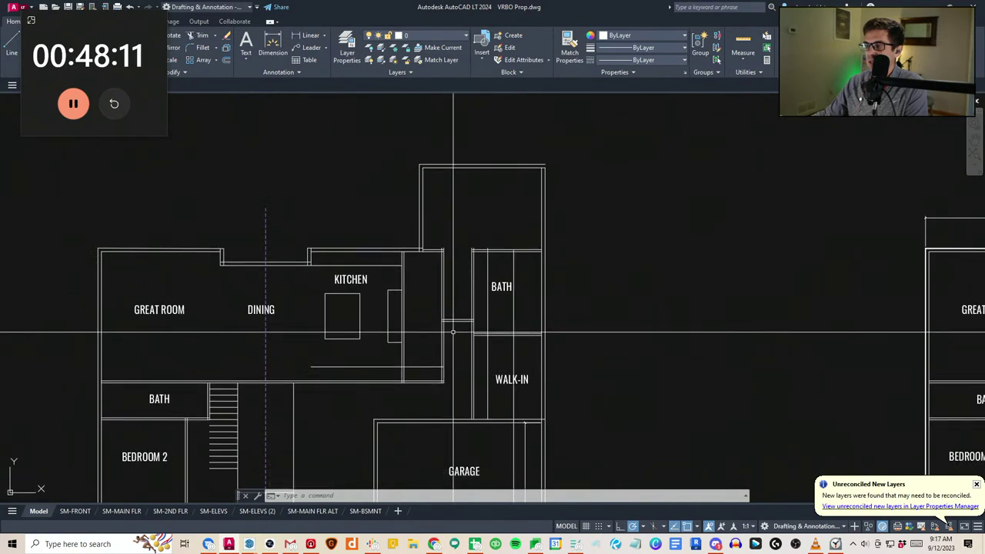
{"action": "scroll", "coordinate": [453, 332], "scroll_direction": "down", "scroll_amount": 4}
{"action": "scroll", "coordinate": [500, 290], "scroll_direction": "up", "scroll_amount": 4}
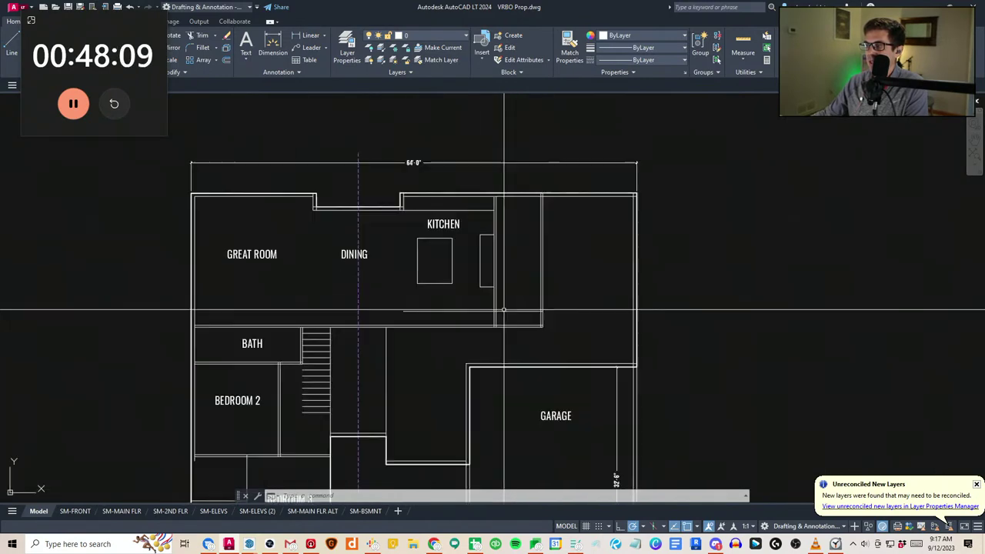
{"action": "middle_click_drag", "start_coordinate": [504, 309], "coordinate": [505, 311]}
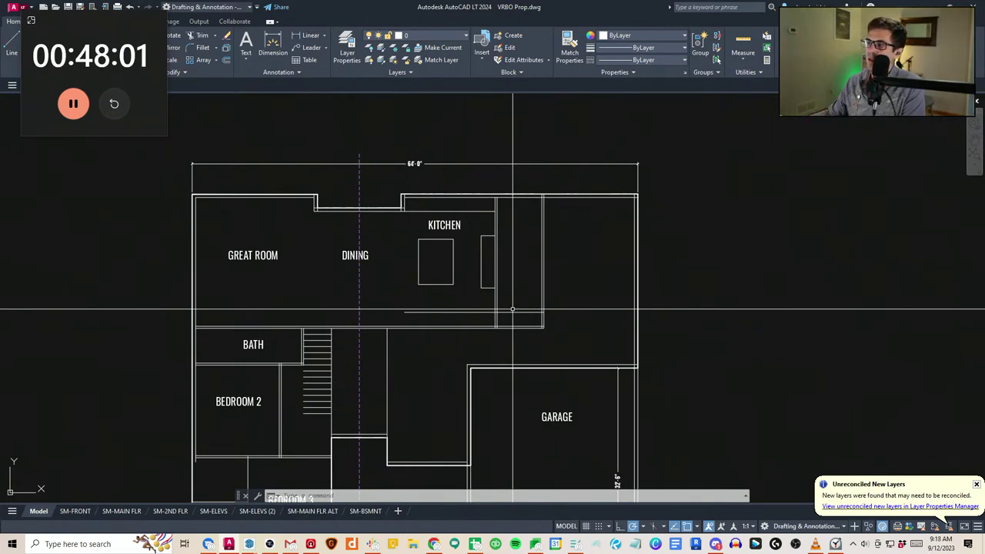
{"action": "middle_click_drag", "start_coordinate": [459, 221], "coordinate": [440, 277]}
{"action": "scroll", "coordinate": [446, 256], "scroll_direction": "down", "scroll_amount": 2}
{"action": "scroll", "coordinate": [440, 277], "scroll_direction": "up", "scroll_amount": 4}
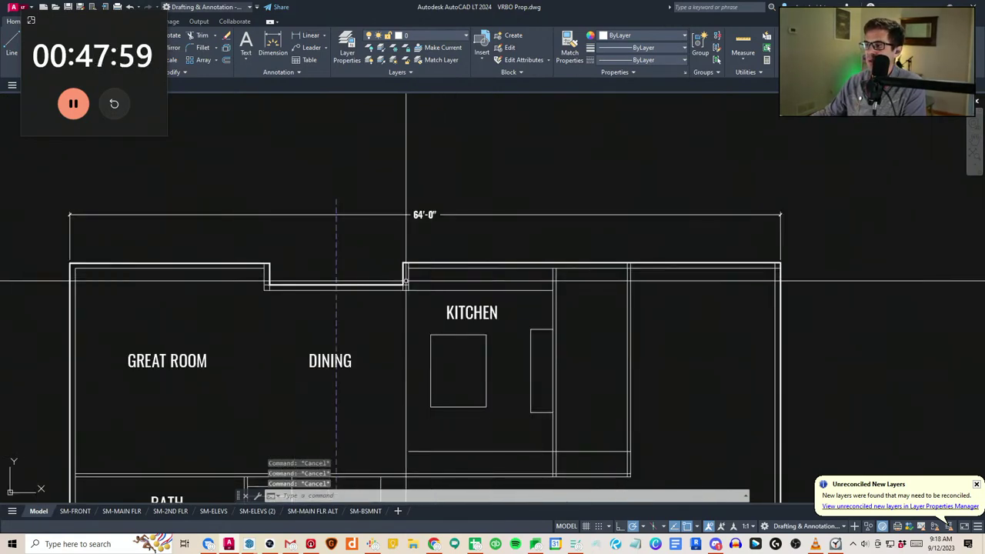
Copy the two exterior wall lines above the kitchen in the 64'-0" wide plan straight up 144 inches
{"action": "left_click", "coordinate": [397, 272]}
{"action": "middle_click_drag", "start_coordinate": [719, 223], "coordinate": [646, 272]}
{"action": "scroll", "coordinate": [646, 273], "scroll_direction": "down", "scroll_amount": 2}
{"action": "left_click", "coordinate": [697, 271]}
{"action": "type", "text": "cv"}
{"action": "key", "text": "space"}
{"action": "left_click", "coordinate": [625, 327]}
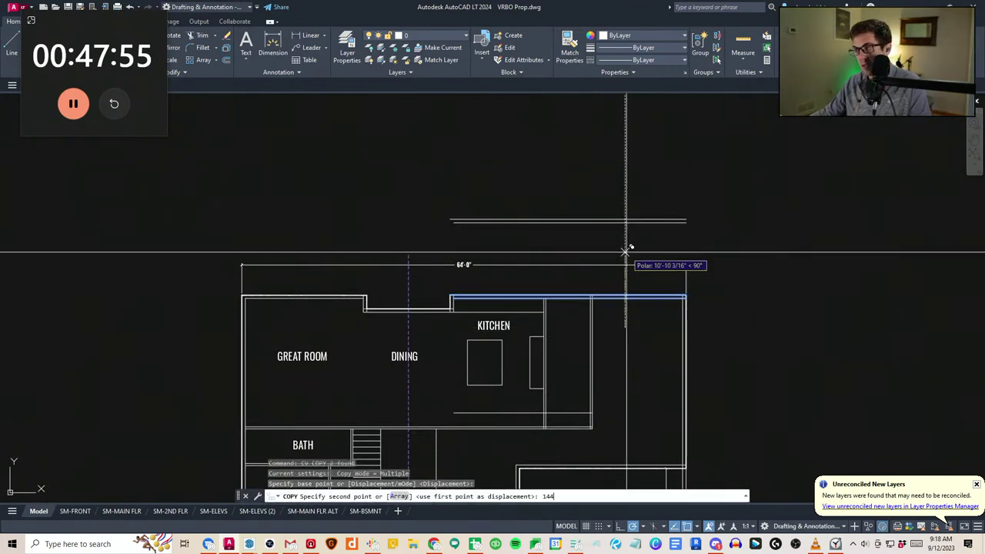
{"action": "key", "text": "space"}
{"action": "middle_click_drag", "start_coordinate": [625, 253], "coordinate": [603, 273]}
{"action": "key", "text": "Escape"}
{"action": "key", "text": "Escape"}
Erase the heavy outline traced over the exterior walls of the 64'-0" wide plan
{"action": "scroll", "coordinate": [573, 333], "scroll_direction": "up", "scroll_amount": 2}
{"action": "scroll", "coordinate": [557, 323], "scroll_direction": "down", "scroll_amount": 2}
{"action": "middle_click_drag", "start_coordinate": [501, 303], "coordinate": [504, 318]}
{"action": "key", "text": "Escape"}
{"action": "type", "text": "e"}
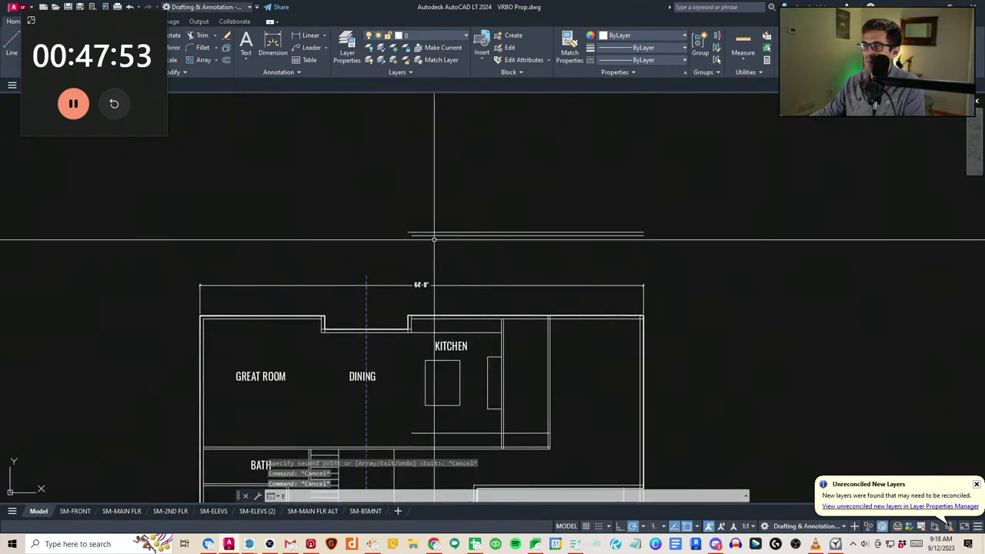
{"action": "scroll", "coordinate": [414, 313], "scroll_direction": "up", "scroll_amount": 2}
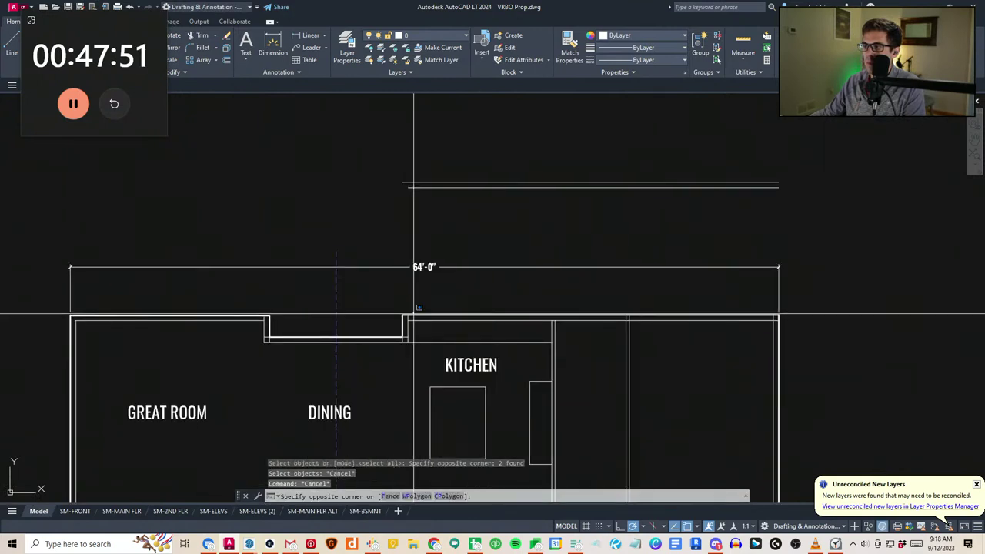
{"action": "key", "text": "Escape"}
{"action": "key", "text": "Escape"}
{"action": "scroll", "coordinate": [409, 313], "scroll_direction": "up", "scroll_amount": 4}
{"action": "scroll", "coordinate": [413, 319], "scroll_direction": "down", "scroll_amount": 5}
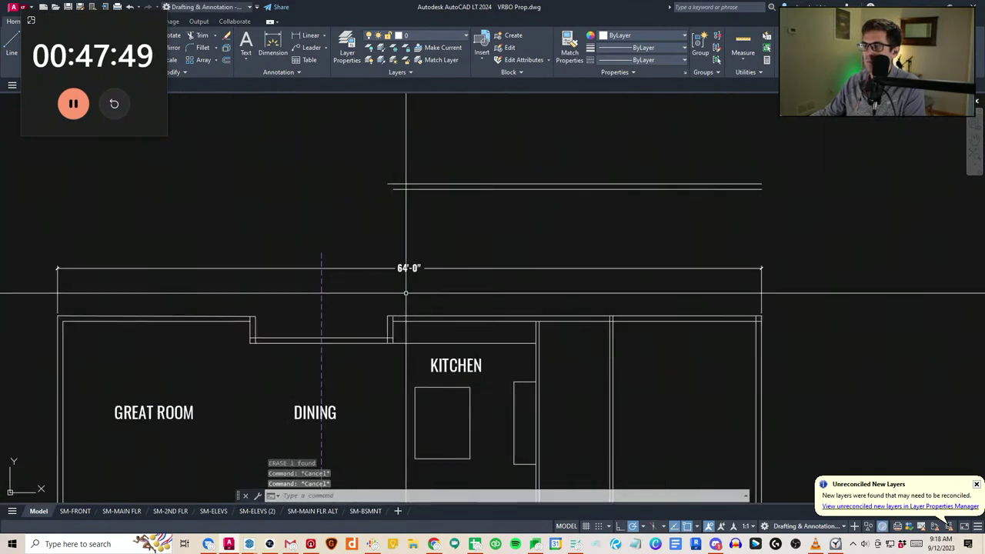
Extend the short vertical wall lines between the dining recess and the kitchen up to the copied wall lines
{"action": "type", "text": "ex"}
{"action": "key", "text": "Return"}
{"action": "left_click", "coordinate": [352, 338]}
{"action": "scroll", "coordinate": [364, 337], "scroll_direction": "up", "scroll_amount": 5}
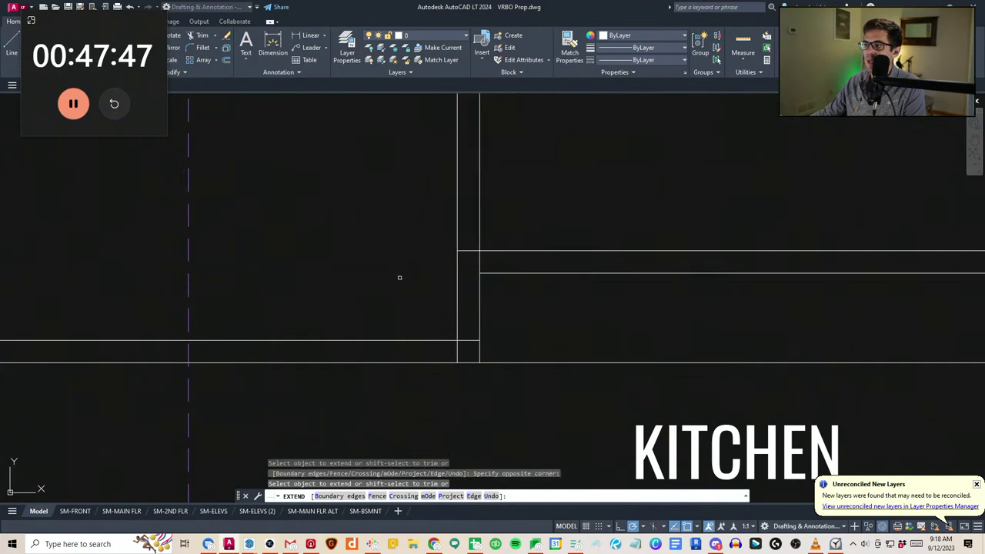
{"action": "key", "text": "Escape"}
{"action": "scroll", "coordinate": [407, 297], "scroll_direction": "down", "scroll_amount": 6}
{"action": "middle_click_drag", "start_coordinate": [578, 314], "coordinate": [515, 326]}
Offset the outer vertical line of the new extension's wall 14' toward the kitchen side
{"action": "type", "text": "ff"}
{"action": "key", "text": "Return"}
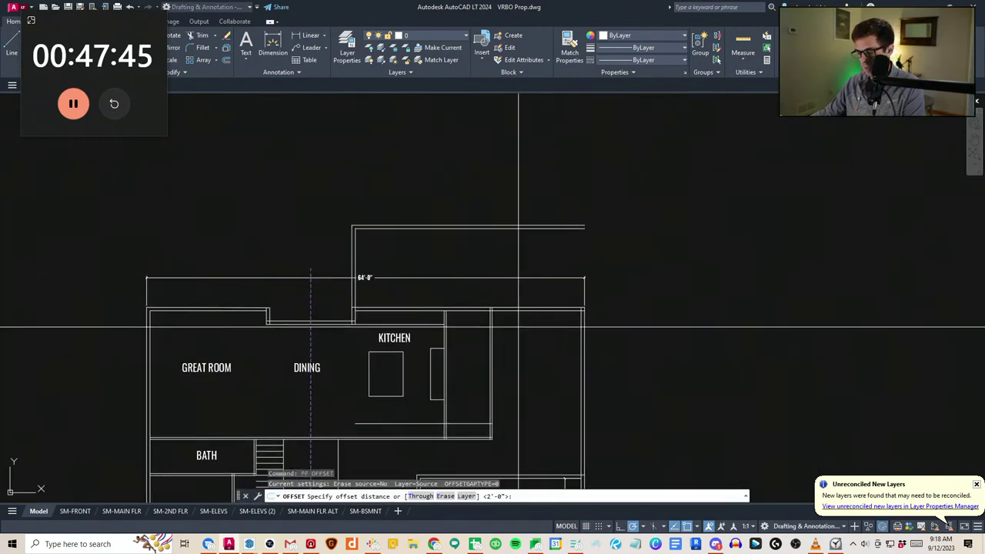
{"action": "scroll", "coordinate": [352, 222], "scroll_direction": "up", "scroll_amount": 3}
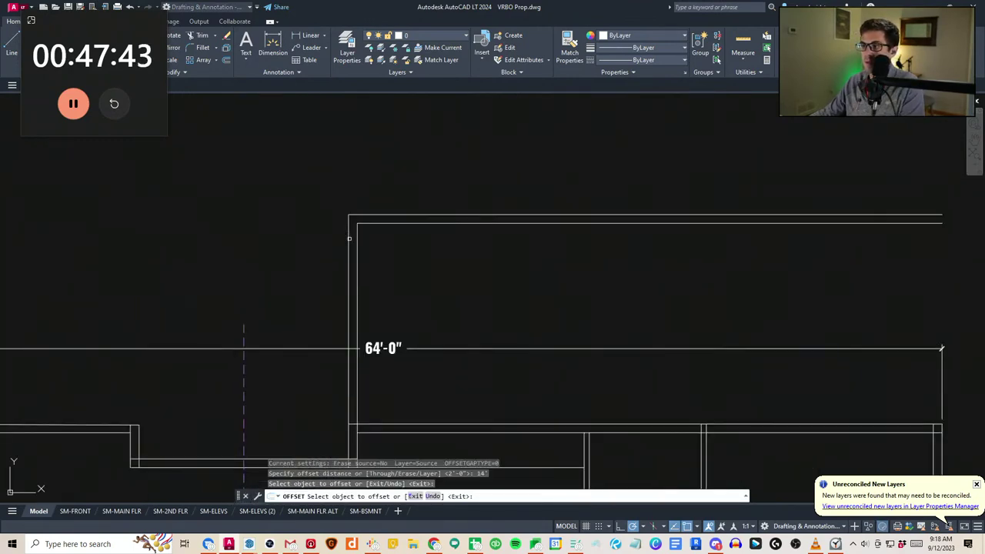
{"action": "key", "text": "Escape"}
{"action": "key", "text": "Escape"}
{"action": "scroll", "coordinate": [633, 293], "scroll_direction": "down", "scroll_amount": 2}
Trim the extension's upper double wall lines back to the vertical offset line
{"action": "type", "text": "tr"}
{"action": "left_click_drag", "start_coordinate": [547, 279], "coordinate": [474, 182]}
{"action": "key", "text": "Return"}
{"action": "left_click_drag", "start_coordinate": [573, 224], "coordinate": [551, 203]}
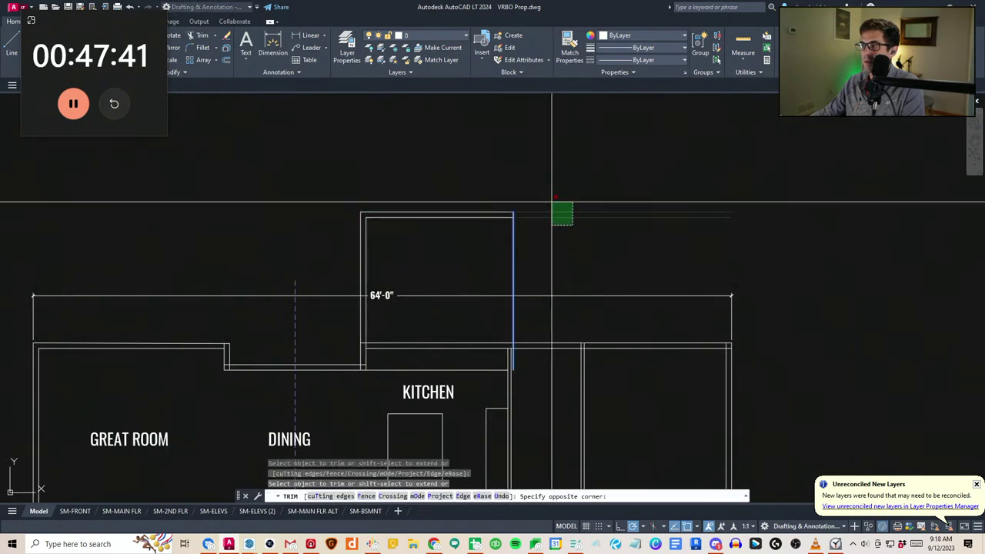
Trim the excess wall lines around the rear kitchen bump-out and erase the leftover line across its opening
{"action": "key", "text": "Escape"}
{"action": "middle_click_drag", "start_coordinate": [519, 355], "coordinate": [471, 313]}
{"action": "type", "text": "tr"}
{"action": "left_click", "coordinate": [509, 294]}
{"action": "left_click_drag", "start_coordinate": [416, 313], "coordinate": [406, 299]}
{"action": "key", "text": "Escape"}
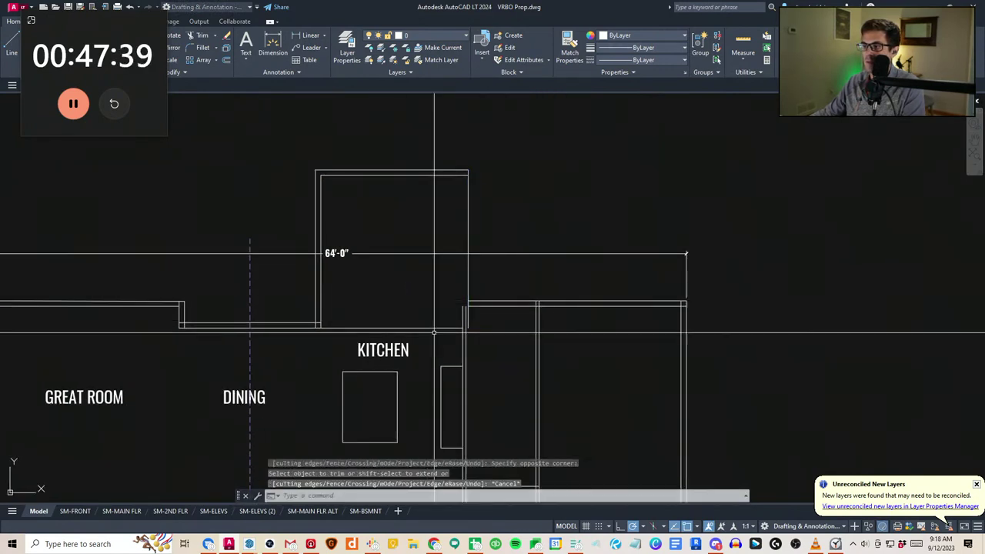
{"action": "left_click_drag", "start_coordinate": [433, 334], "coordinate": [419, 314]}
{"action": "type", "text": "e"}
{"action": "key", "text": "Escape"}
Draw a horizontal line from the upper end of the counter beside the kitchen across to the next interior wall
{"action": "scroll", "coordinate": [465, 388], "scroll_direction": "down", "scroll_amount": 2}
{"action": "middle_click_drag", "start_coordinate": [465, 389], "coordinate": [460, 314]}
{"action": "scroll", "coordinate": [428, 382], "scroll_direction": "up", "scroll_amount": 2}
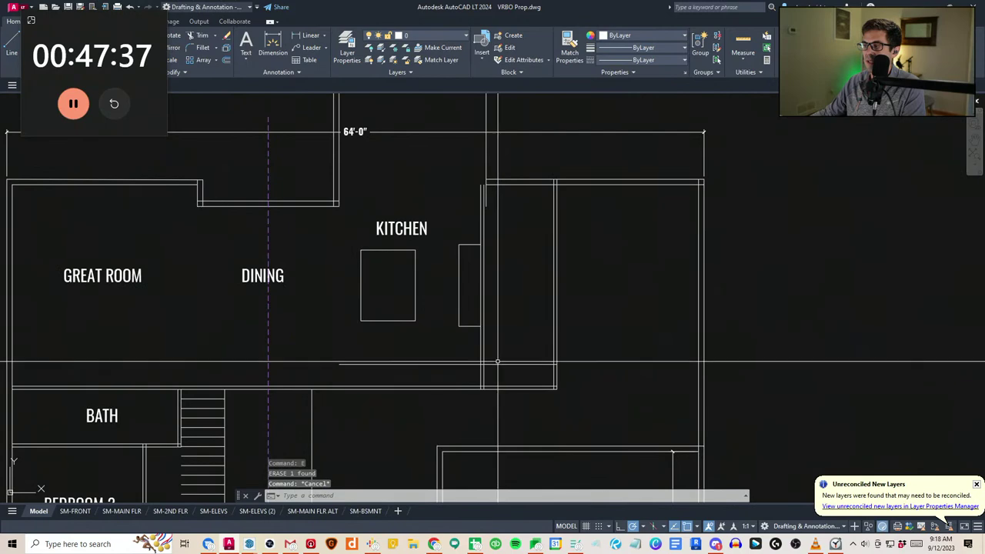
{"action": "scroll", "coordinate": [498, 362], "scroll_direction": "down", "scroll_amount": 2}
{"action": "middle_click_drag", "start_coordinate": [498, 361], "coordinate": [472, 387]}
{"action": "middle_click_drag", "start_coordinate": [464, 293], "coordinate": [450, 295]}
{"action": "type", "text": "a"}
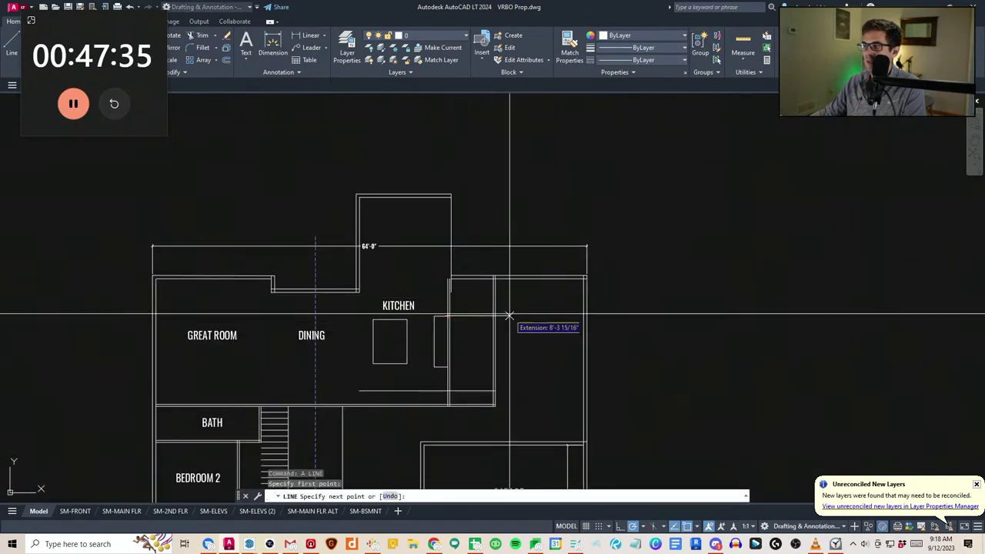
{"action": "left_click", "coordinate": [493, 315]}
{"action": "key", "text": "Escape"}
{"action": "key", "text": "Escape"}
Trim the double wall behind the kitchen counter back to the new horizontal line
{"action": "scroll", "coordinate": [466, 292], "scroll_direction": "up", "scroll_amount": 2}
{"action": "middle_click_drag", "start_coordinate": [459, 316], "coordinate": [466, 331]}
{"action": "type", "text": "tr"}
{"action": "left_click", "coordinate": [484, 361]}
{"action": "key", "text": "Escape"}
{"action": "key", "text": "Escape"}
Move the right-hand vertical line of the kitchen bump-out 24 inches to the right
{"action": "scroll", "coordinate": [479, 320], "scroll_direction": "down", "scroll_amount": 2}
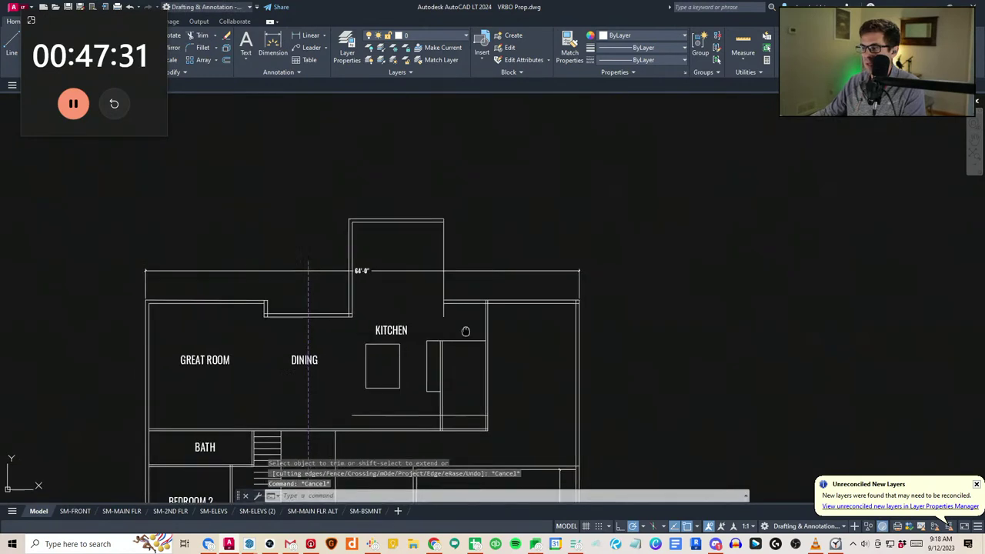
{"action": "scroll", "coordinate": [452, 286], "scroll_direction": "up", "scroll_amount": 2}
{"action": "left_click_drag", "start_coordinate": [457, 282], "coordinate": [429, 277]}
{"action": "key", "text": "Escape"}
{"action": "scroll", "coordinate": [452, 323], "scroll_direction": "down", "scroll_amount": 2}
{"action": "middle_click_drag", "start_coordinate": [452, 324], "coordinate": [469, 303]}
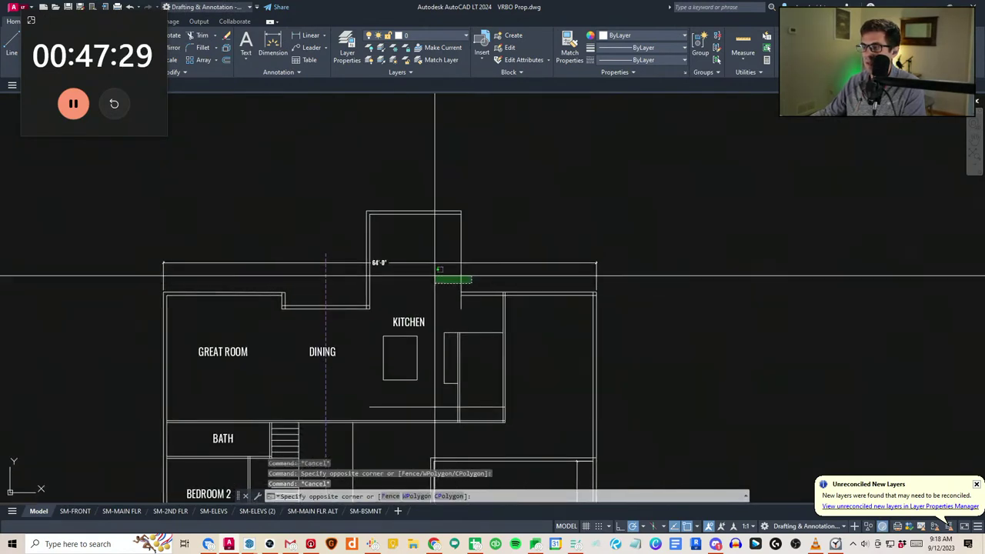
{"action": "left_click", "coordinate": [434, 276]}
{"action": "type", "text": "v"}
{"action": "left_click", "coordinate": [481, 223]}
{"action": "left_click", "coordinate": [495, 223]}
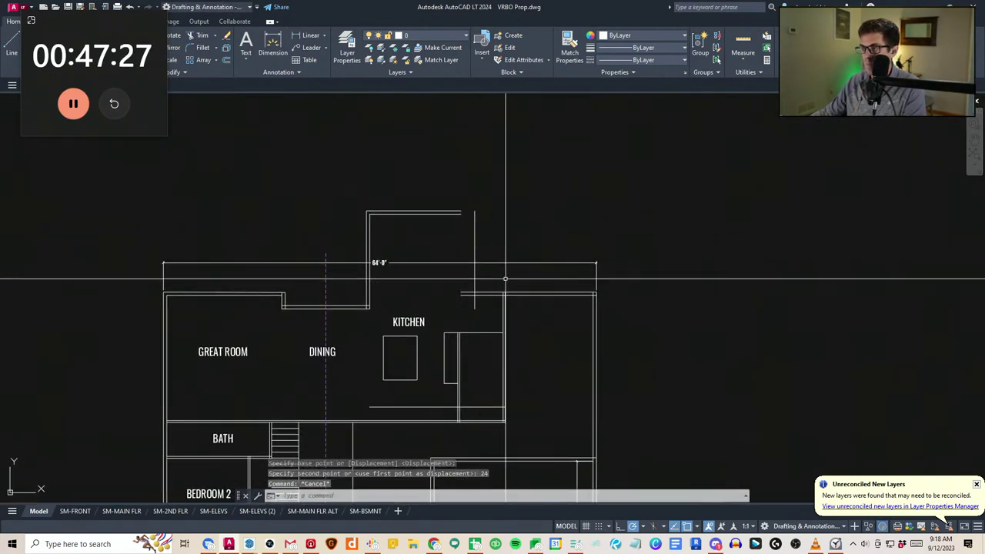
Fillet the moved vertical line with the bump-out's outer rear wall line to close the corner
{"action": "type", "text": "f"}
{"action": "key", "text": "Escape"}
{"action": "type", "text": "f"}
{"action": "left_click", "coordinate": [473, 225]}
{"action": "left_click", "coordinate": [452, 211]}
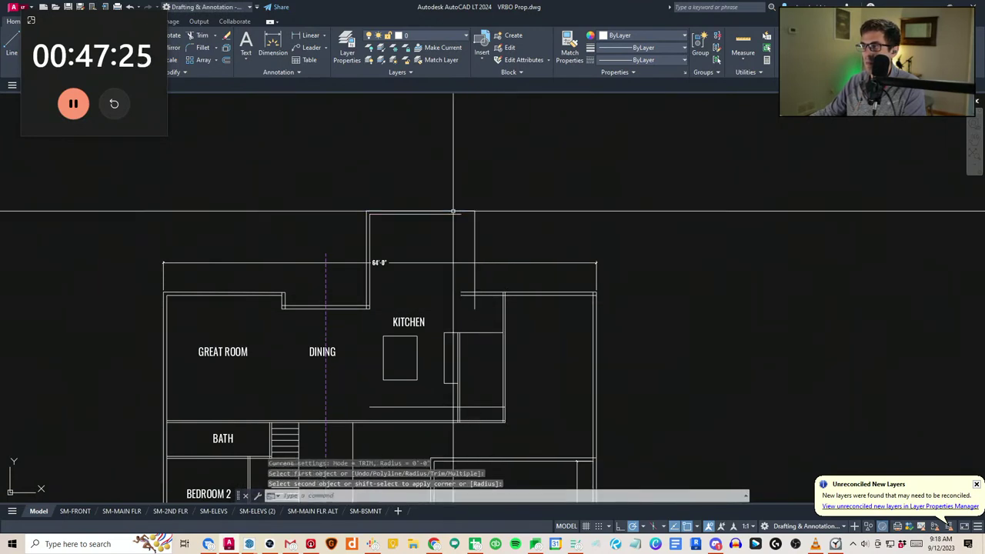
{"action": "key", "text": "Escape"}
Trim the overlapping line ends where the moved vertical line meets the lower rear wall
{"action": "type", "text": "tr"}
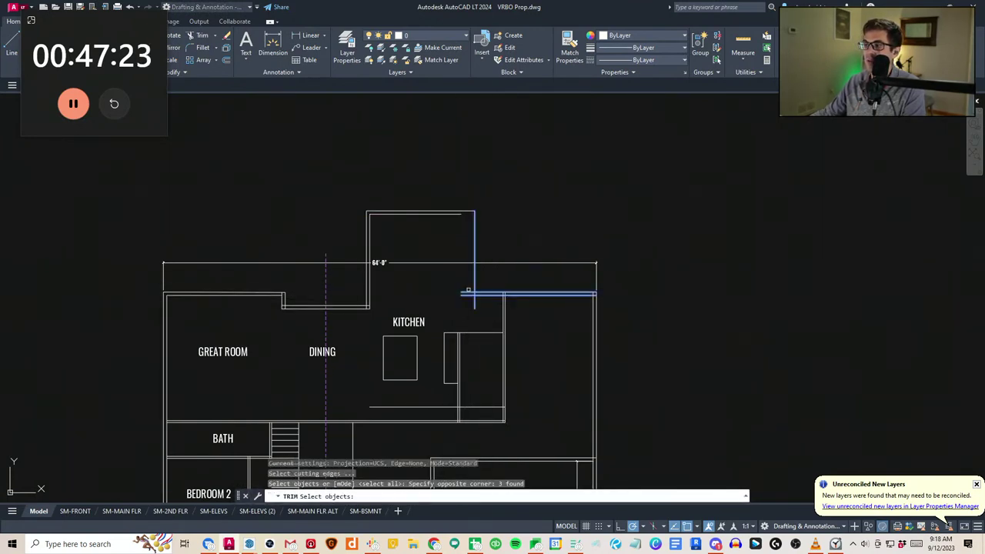
{"action": "left_click", "coordinate": [467, 295]}
{"action": "key", "text": "Escape"}
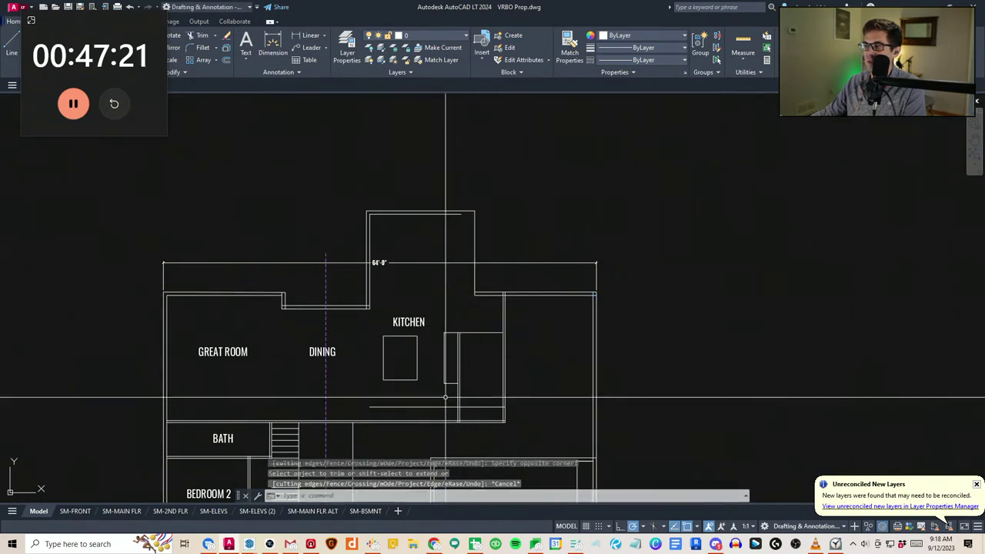
{"action": "key", "text": "Escape"}
{"action": "type", "text": "a"}
{"action": "middle_click_drag", "start_coordinate": [473, 346], "coordinate": [443, 320]}
{"action": "key", "text": "Escape"}
{"action": "left_click", "coordinate": [417, 303]}
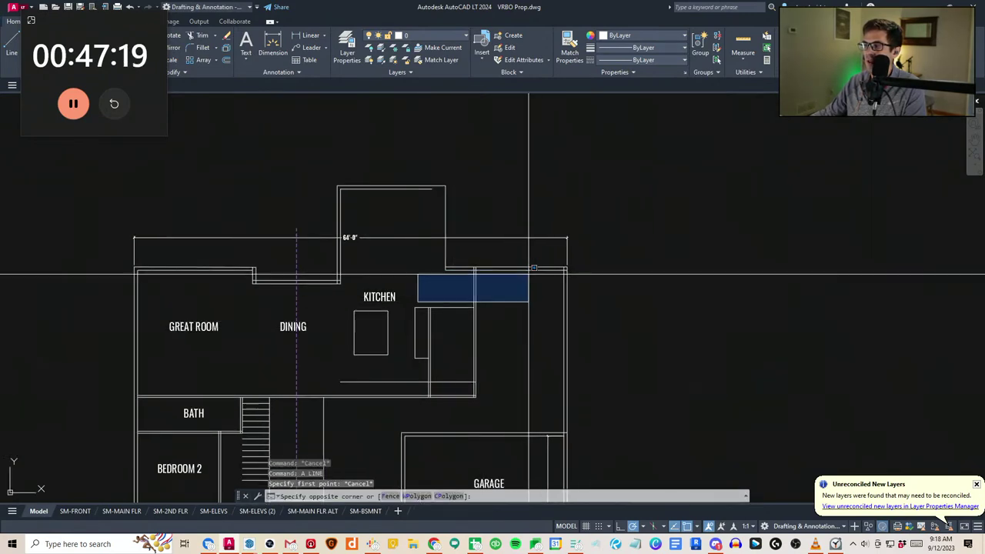
{"action": "key", "text": "Escape"}
{"action": "key", "text": "Escape"}
Erase the two rear wall lines running from the kitchen bump-out to the right exterior wall
{"action": "middle_click_drag", "start_coordinate": [528, 297], "coordinate": [505, 290]}
{"action": "mouse_move", "coordinate": [465, 371]}
{"action": "middle_mouse_down"}
{"action": "mouse_move", "coordinate": [470, 328]}
{"action": "mouse_move", "coordinate": [479, 375]}
{"action": "middle_mouse_up"}
{"action": "scroll", "coordinate": [479, 384], "scroll_direction": "down", "scroll_amount": 2}
{"action": "scroll", "coordinate": [461, 325], "scroll_direction": "up", "scroll_amount": 3}
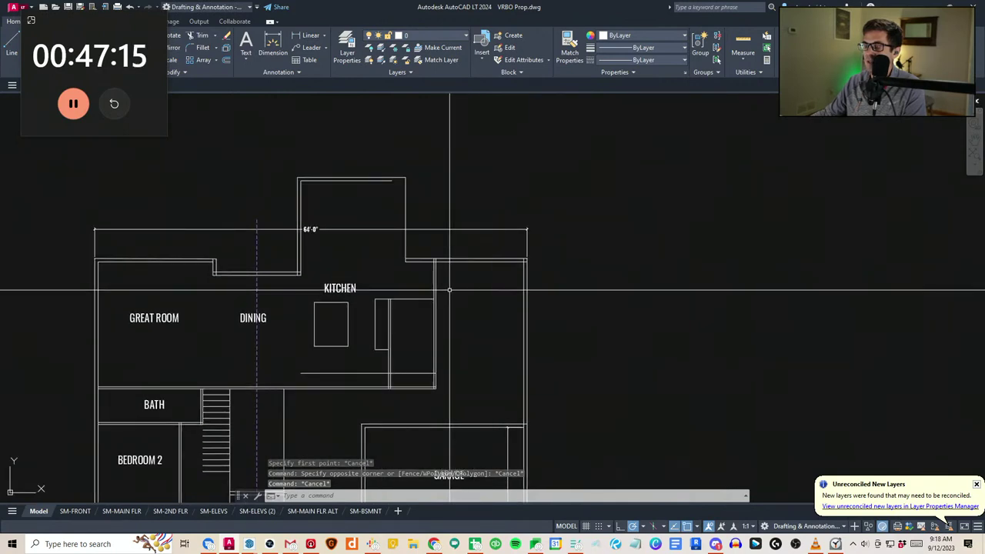
{"action": "middle_click_drag", "start_coordinate": [466, 297], "coordinate": [463, 317]}
{"action": "left_click", "coordinate": [483, 313]}
{"action": "left_click", "coordinate": [465, 277]}
{"action": "type", "text": "e"}
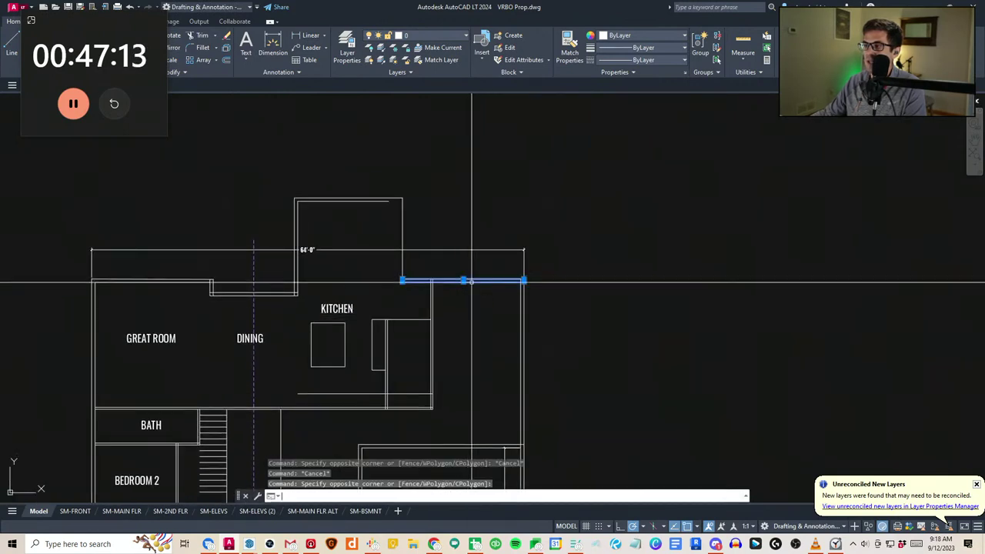
{"action": "key", "text": "space"}
{"action": "key", "text": "Escape"}
{"action": "key", "text": "Escape"}
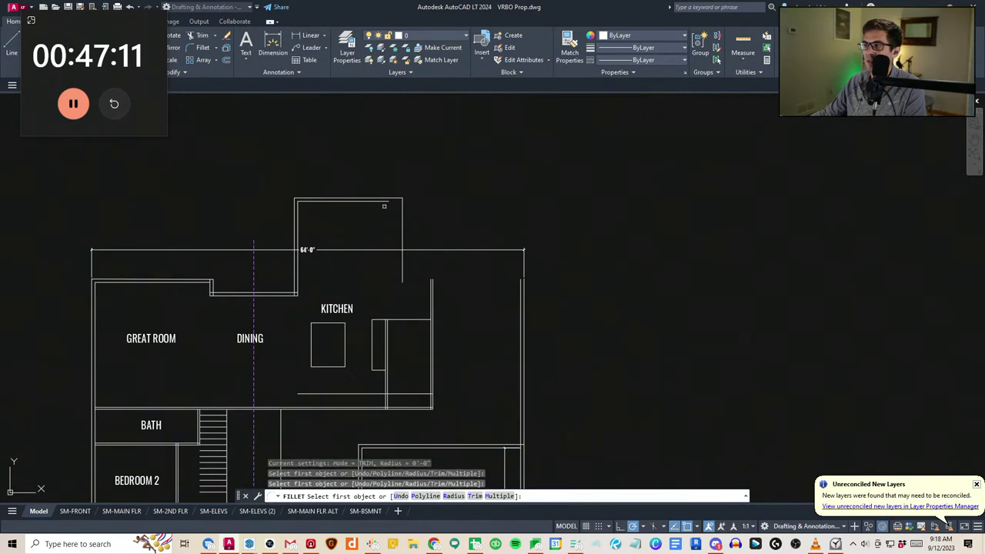
Fillet the bump-out's inner and outer rear wall lines with the matching lines of the right exterior wall
{"action": "left_click", "coordinate": [525, 292]}
{"action": "key", "text": "space"}
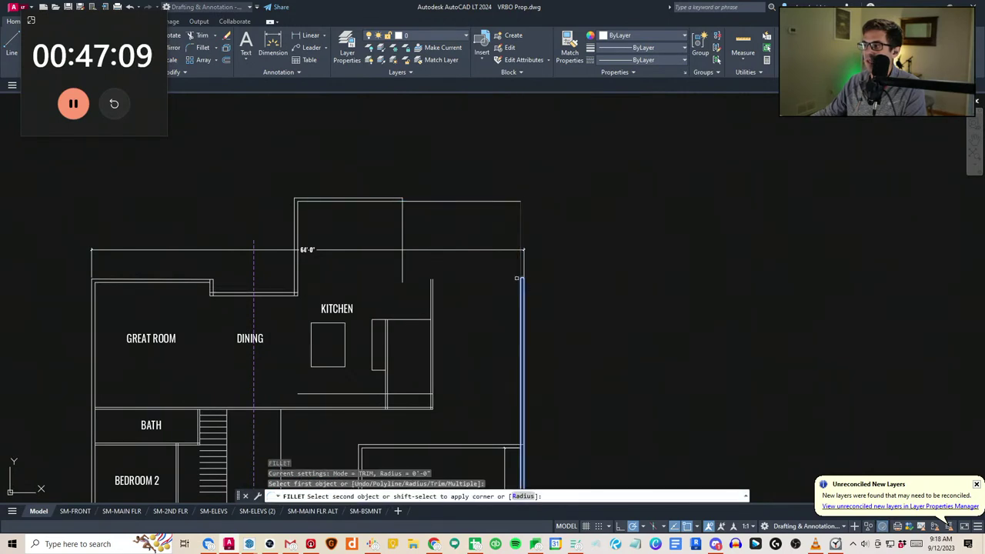
{"action": "left_click", "coordinate": [383, 198]}
{"action": "key", "text": "Escape"}
{"action": "key", "text": "Escape"}
Extend the bump-out's inner vertical line down to the horizontal line beside the kitchen
{"action": "middle_click_drag", "start_coordinate": [464, 303], "coordinate": [467, 300]}
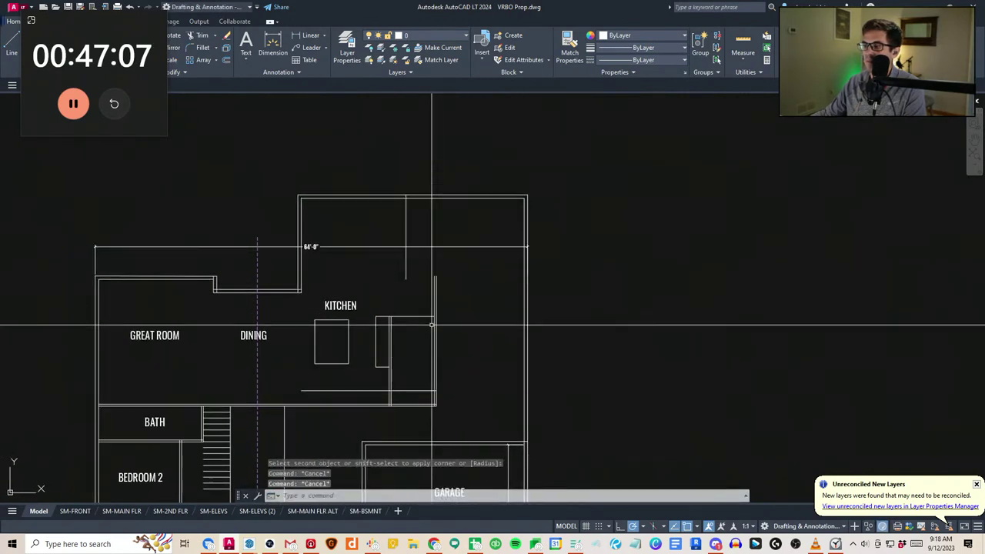
{"action": "type", "text": "ex"}
{"action": "key", "text": "space"}
{"action": "left_click", "coordinate": [426, 328]}
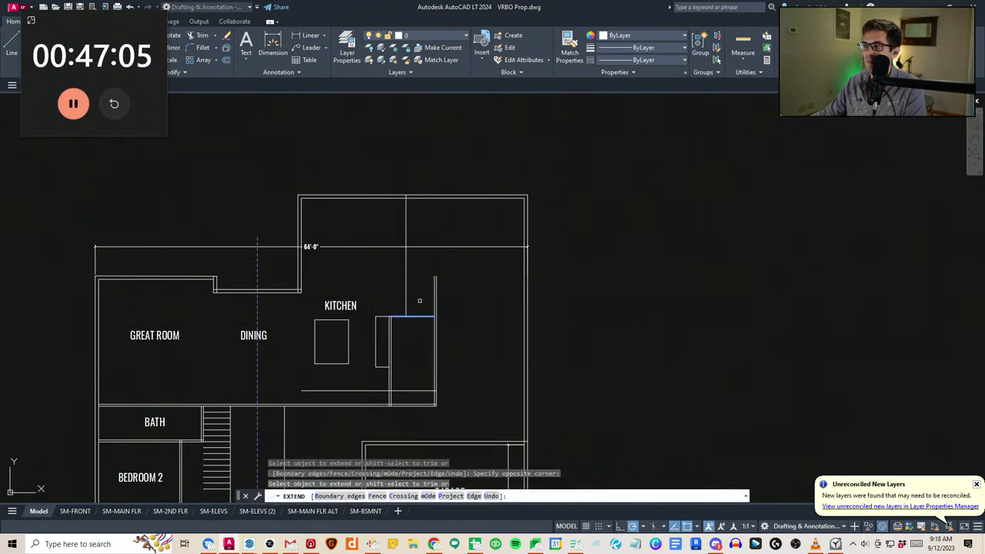
{"action": "key", "text": "Escape"}
{"action": "type", "text": "tr"}
{"action": "key", "text": "space"}
{"action": "left_click", "coordinate": [577, 338]}
{"action": "left_click", "coordinate": [497, 309]}
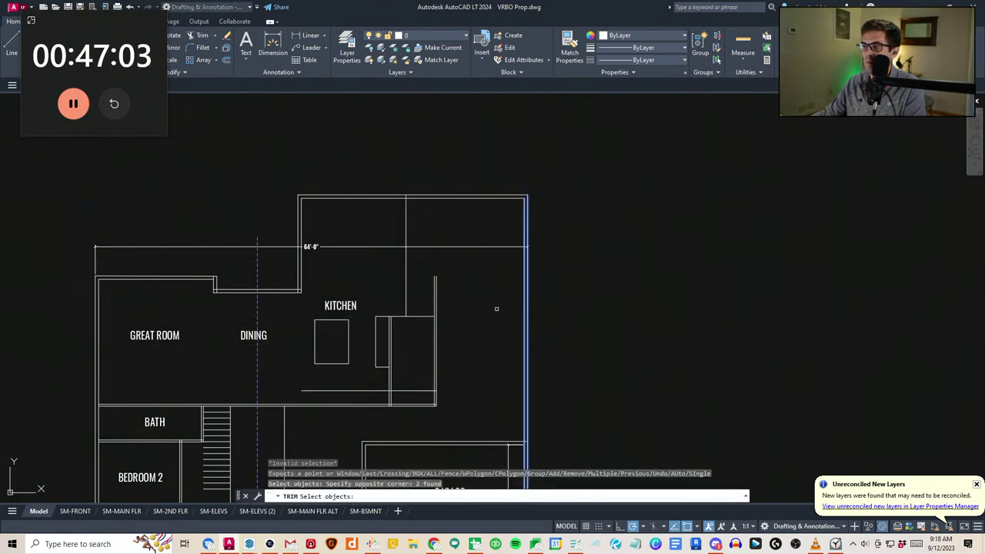
{"action": "left_click", "coordinate": [419, 307]}
{"action": "key", "text": "Escape"}
{"action": "key", "text": "Escape"}
Extend the horizontal line beside the kitchen to the right exterior wall
{"action": "type", "text": "ex"}
{"action": "key", "text": "space"}
{"action": "left_click", "coordinate": [556, 341]}
{"action": "left_click", "coordinate": [502, 311]}
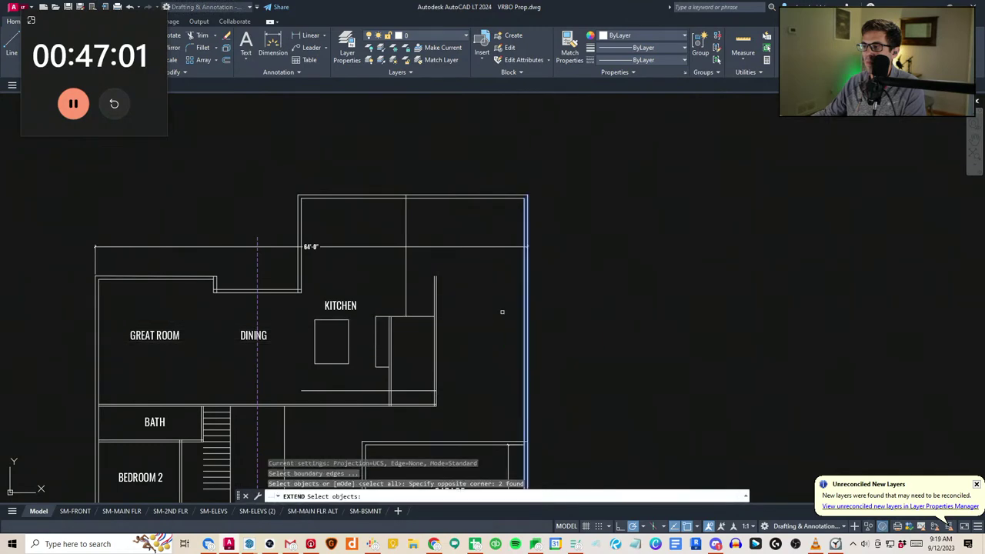
{"action": "key", "text": "Escape"}
Trim the double interior wall lines that project above the extended horizontal line
{"action": "scroll", "coordinate": [458, 344], "scroll_direction": "up", "scroll_amount": 2}
{"action": "type", "text": "tr"}
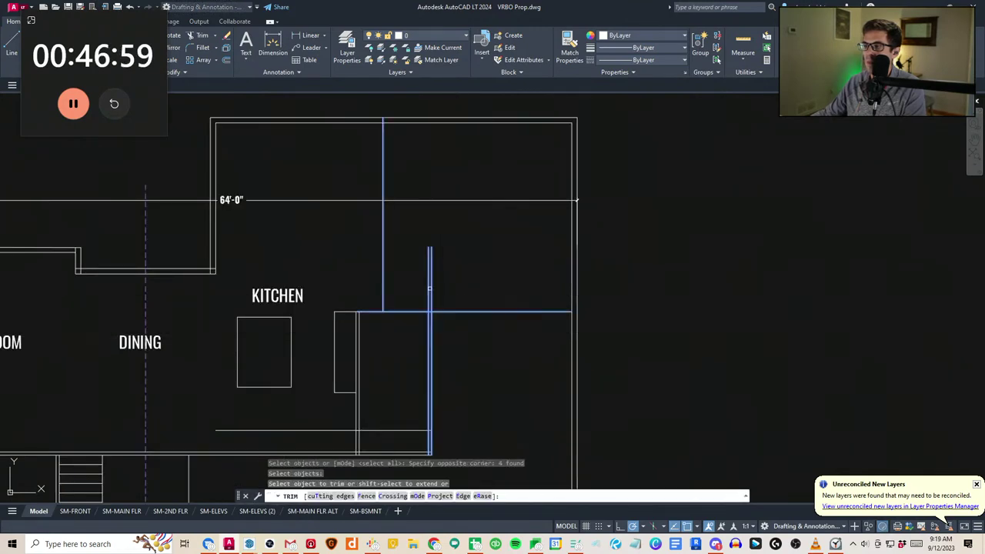
{"action": "key", "text": "Escape"}
Erase the 64'-0" overall dimension that crosses the kitchen extension
{"action": "scroll", "coordinate": [405, 258], "scroll_direction": "down", "scroll_amount": 2}
{"action": "left_click", "coordinate": [436, 281]}
{"action": "left_click", "coordinate": [397, 249]}
{"action": "type", "text": "e"}
Inspect the reworked plan from the rear kitchen extension down to the garage
{"action": "middle_click_drag", "start_coordinate": [389, 317], "coordinate": [402, 308]}
{"action": "scroll", "coordinate": [467, 316], "scroll_direction": "down", "scroll_amount": 2}
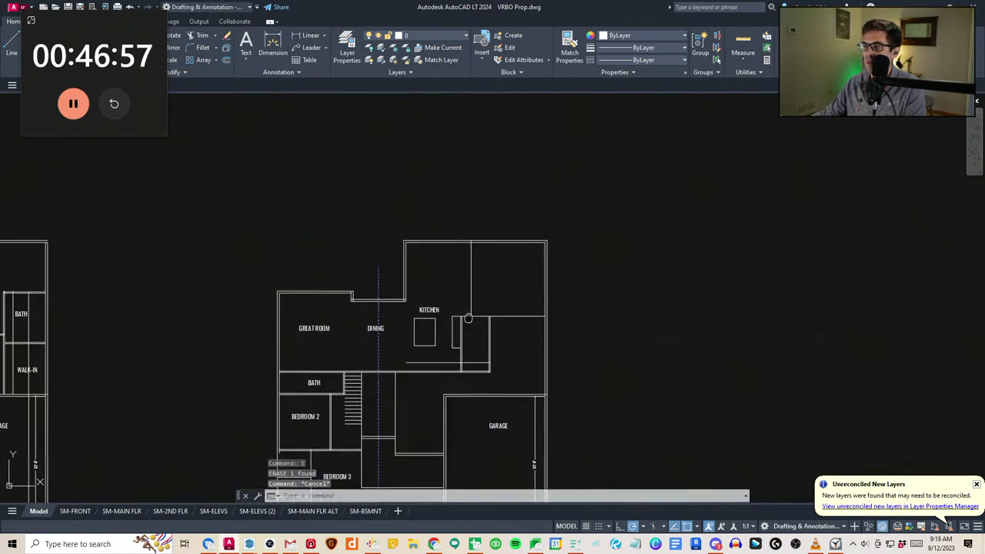
{"action": "scroll", "coordinate": [466, 323], "scroll_direction": "up", "scroll_amount": 2}
{"action": "middle_click_drag", "start_coordinate": [478, 304], "coordinate": [480, 291]}
{"action": "middle_click_drag", "start_coordinate": [535, 448], "coordinate": [537, 418]}
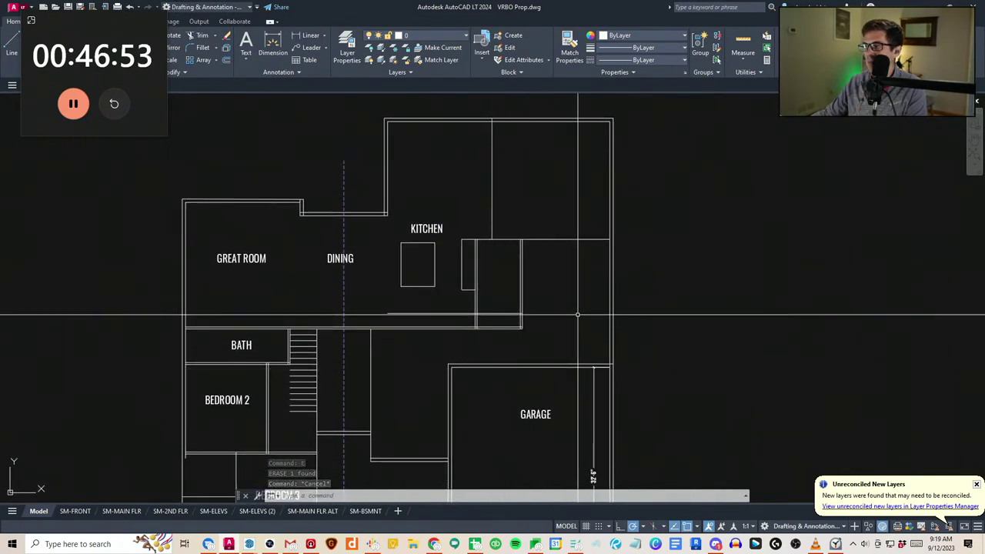
{"action": "middle_click_drag", "start_coordinate": [514, 350], "coordinate": [492, 333]}
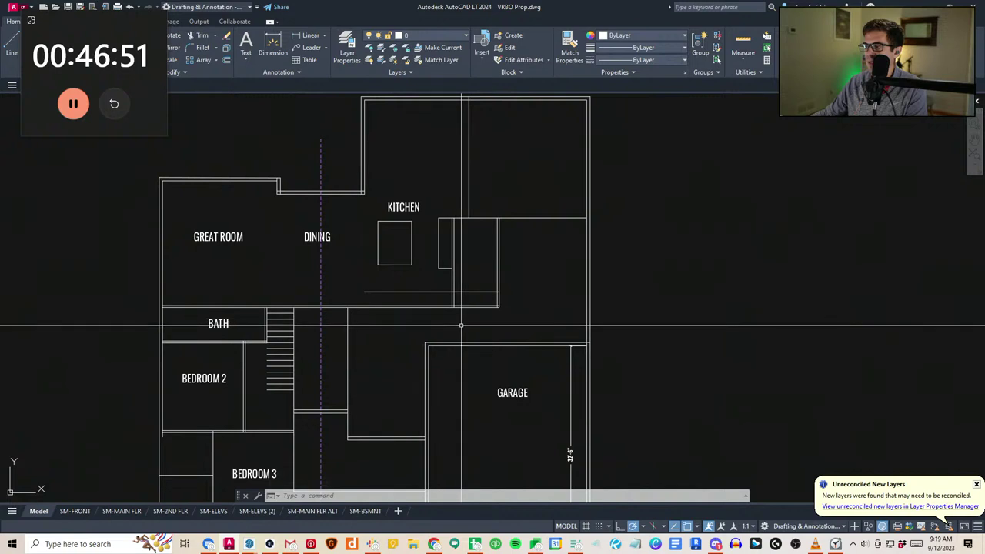
{"action": "middle_click_drag", "start_coordinate": [445, 342], "coordinate": [449, 298]}
{"action": "scroll", "coordinate": [449, 345], "scroll_direction": "down", "scroll_amount": 2}
{"action": "middle_click_drag", "start_coordinate": [449, 345], "coordinate": [447, 308]}
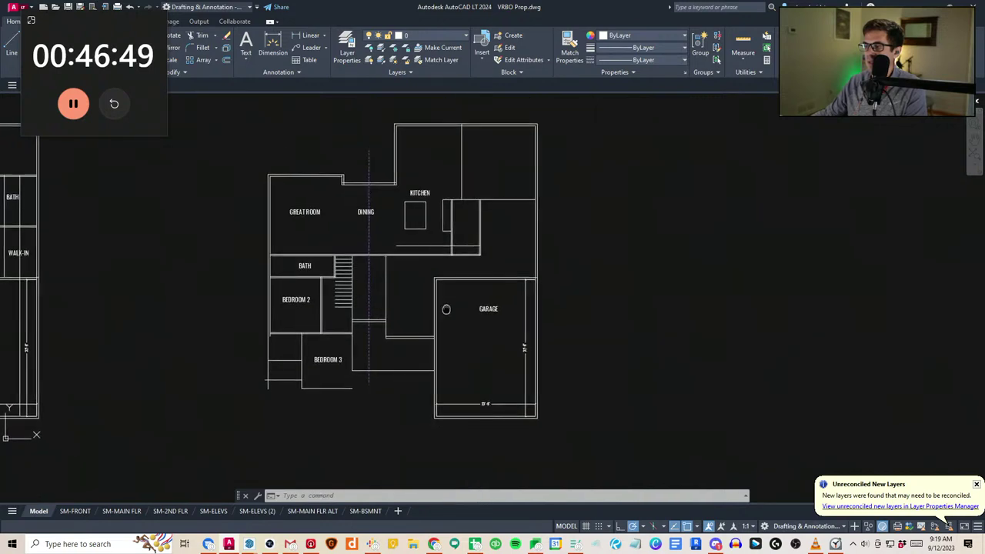
Move the garage's enclosing walls, label and dimensions 24 inches down, leaving out the long right exterior wall
{"action": "scroll", "coordinate": [431, 382], "scroll_direction": "up", "scroll_amount": 2}
{"action": "key", "text": "Escape"}
{"action": "key", "text": "Escape"}
{"action": "key", "text": "Escape"}
{"action": "left_click", "coordinate": [421, 457]}
{"action": "left_click", "coordinate": [624, 197]}
{"action": "type", "text": "v"}
{"action": "key", "text": "space"}
{"action": "left_click", "coordinate": [629, 186]}
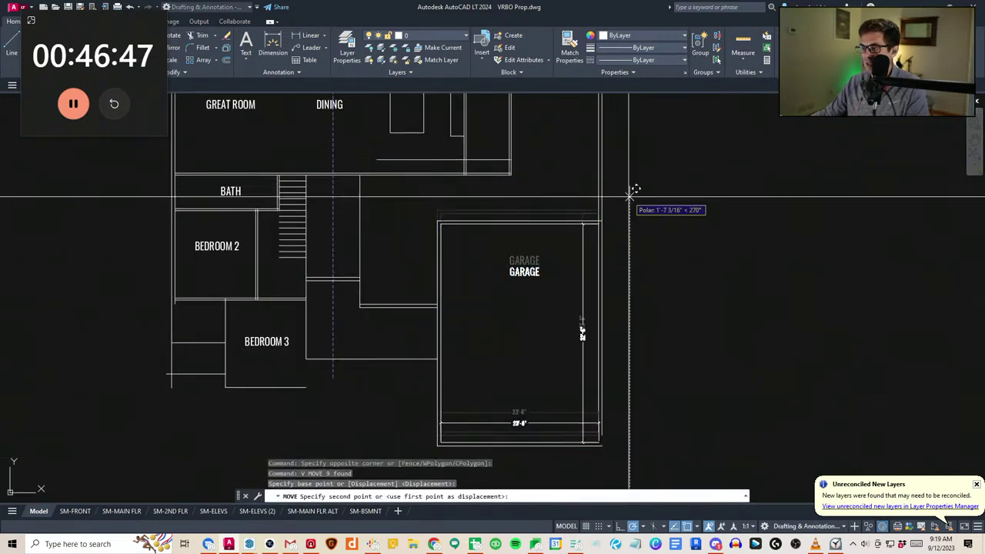
{"action": "type", "text": "24"}
{"action": "middle_click_drag", "start_coordinate": [556, 288], "coordinate": [592, 351]}
{"action": "key", "text": "Escape"}
{"action": "key", "text": "Escape"}
Extend the double interior wall right of the kitchen down to the garage's rear wall
{"action": "scroll", "coordinate": [547, 297], "scroll_direction": "up", "scroll_amount": 2}
{"action": "type", "text": "ex"}
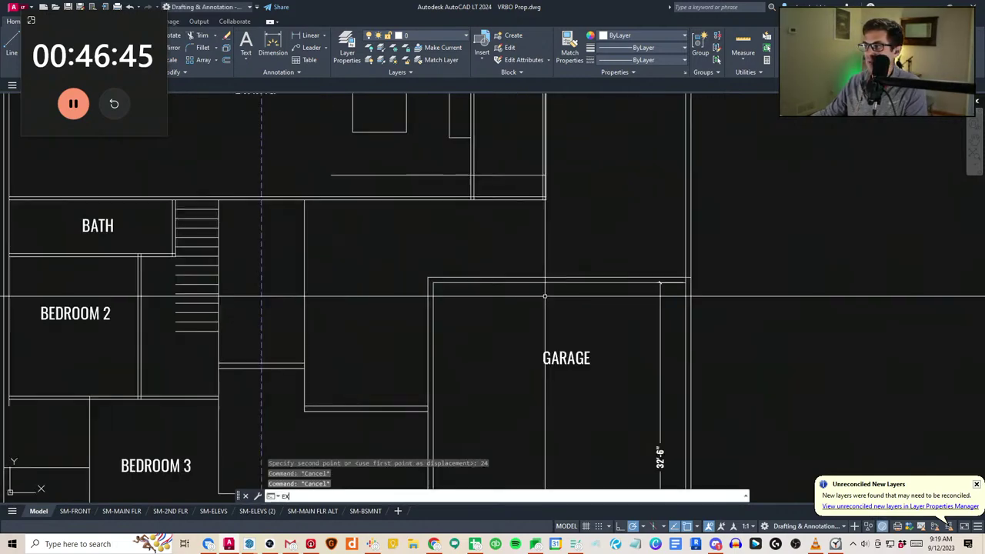
{"action": "key", "text": "space"}
{"action": "left_click", "coordinate": [568, 317]}
{"action": "left_click", "coordinate": [551, 210]}
{"action": "key", "text": "space"}
{"action": "left_click", "coordinate": [561, 192]}
{"action": "left_click", "coordinate": [513, 183]}
{"action": "key", "text": "Escape"}
{"action": "key", "text": "Escape"}
Draw a vertical line from the garage's upper-left corner up to the long interior wall
{"action": "type", "text": "ex"}
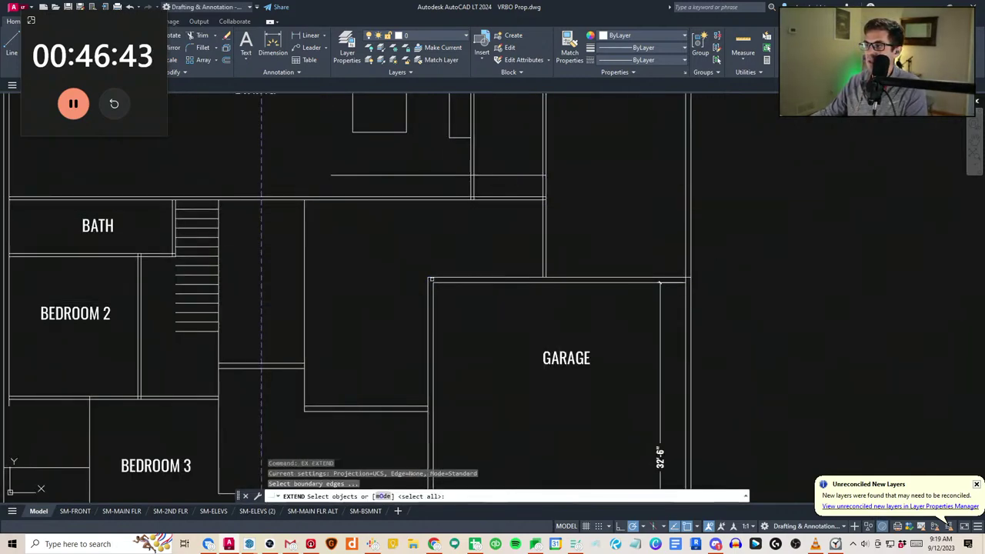
{"action": "key", "text": "Escape"}
{"action": "type", "text": "a"}
{"action": "left_click", "coordinate": [427, 200]}
{"action": "key", "text": "Escape"}
{"action": "middle_click_drag", "start_coordinate": [467, 245], "coordinate": [462, 290]}
{"action": "scroll", "coordinate": [462, 298], "scroll_direction": "down", "scroll_amount": 2}
{"action": "left_click", "coordinate": [431, 325]}
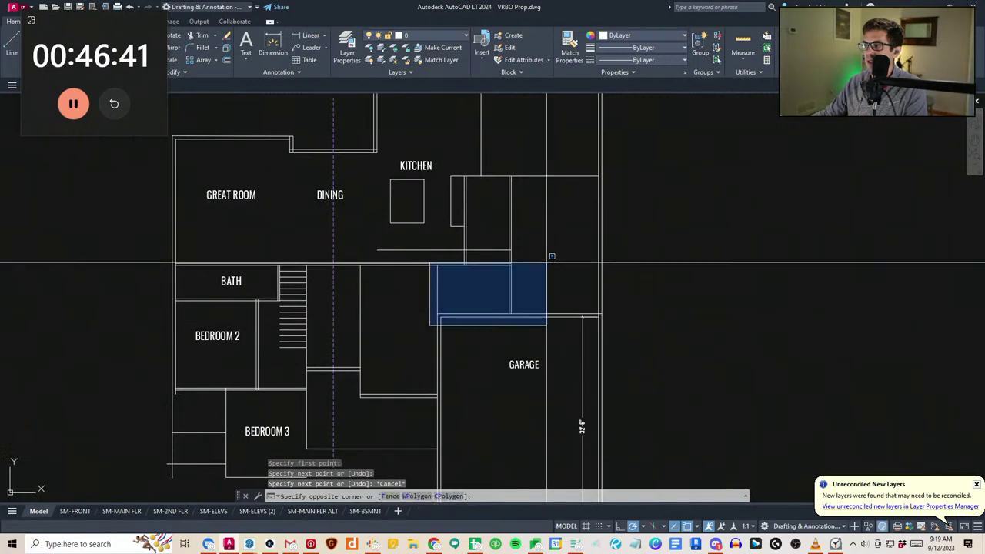
{"action": "middle_click_drag", "start_coordinate": [540, 264], "coordinate": [509, 324]}
{"action": "key", "text": "Escape"}
{"action": "key", "text": "Escape"}
{"action": "left_click", "coordinate": [490, 347]}
{"action": "key", "text": "Escape"}
{"action": "middle_click_drag", "start_coordinate": [396, 202], "coordinate": [425, 258]}
{"action": "scroll", "coordinate": [440, 329], "scroll_direction": "down", "scroll_amount": 2}
{"action": "middle_click_drag", "start_coordinate": [373, 350], "coordinate": [389, 264]}
{"action": "left_click", "coordinate": [421, 290]}
{"action": "left_click", "coordinate": [420, 259]}
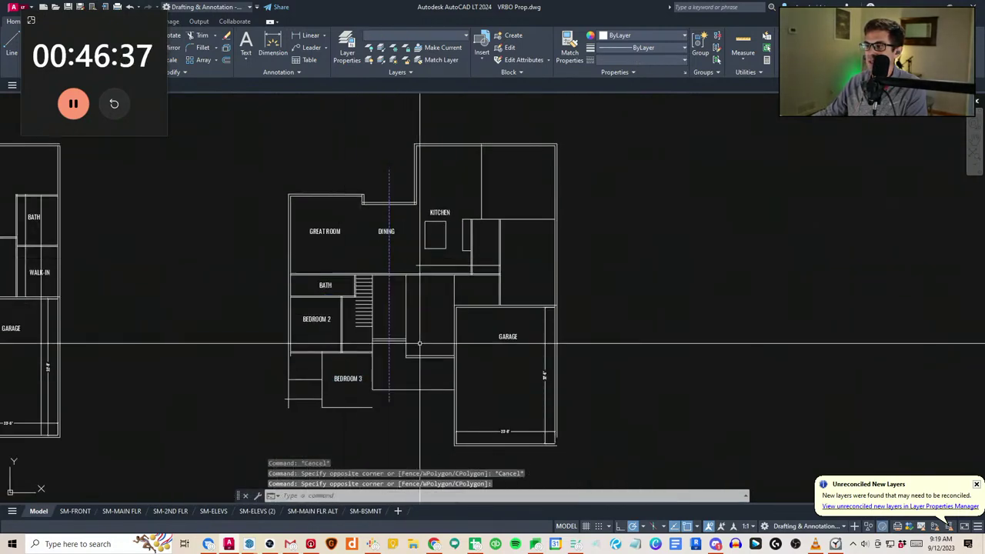
{"action": "key", "text": "Escape"}
{"action": "key", "text": "Escape"}
Erase the stair treads and the short double wall between them and the bath
{"action": "scroll", "coordinate": [354, 324], "scroll_direction": "up", "scroll_amount": 3}
{"action": "scroll", "coordinate": [375, 349], "scroll_direction": "down", "scroll_amount": 2}
{"action": "middle_click_drag", "start_coordinate": [374, 348], "coordinate": [373, 338]}
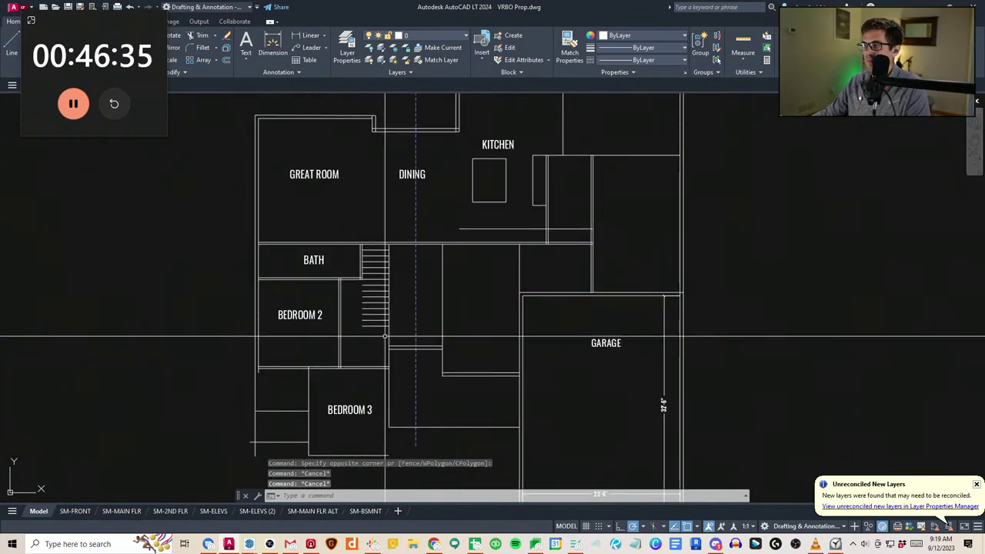
{"action": "left_click", "coordinate": [353, 334]}
{"action": "left_click", "coordinate": [413, 215]}
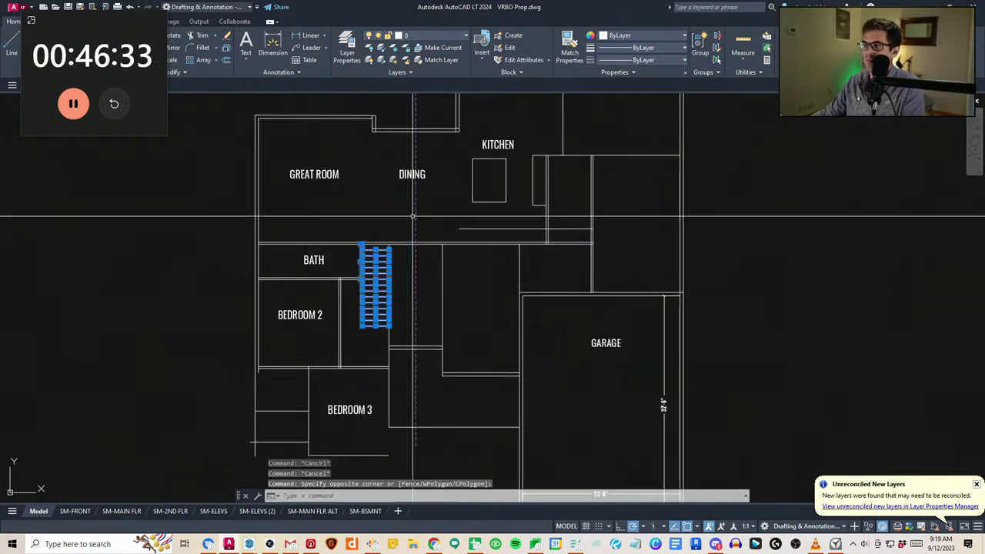
{"action": "type", "text": "e"}
{"action": "key", "text": "space"}
{"action": "middle_click_drag", "start_coordinate": [400, 315], "coordinate": [399, 321]}
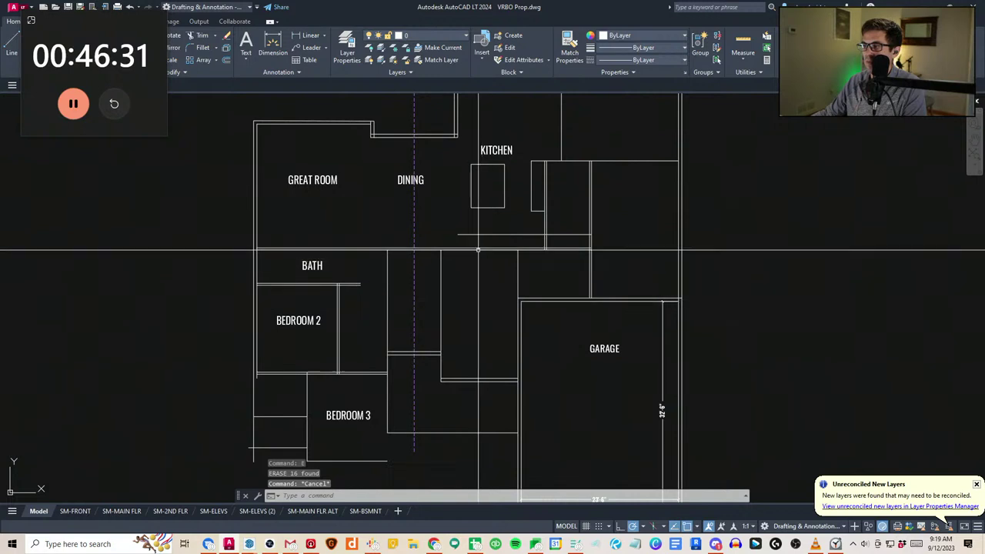
{"action": "scroll", "coordinate": [479, 249], "scroll_direction": "up", "scroll_amount": 2}
{"action": "scroll", "coordinate": [479, 249], "scroll_direction": "down", "scroll_amount": 2}
{"action": "middle_click_drag", "start_coordinate": [481, 264], "coordinate": [464, 288]}
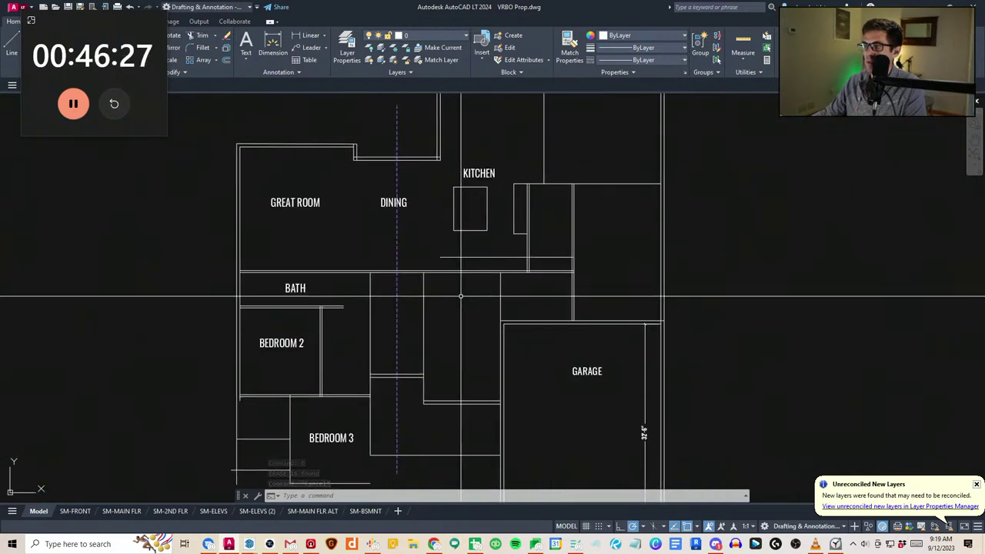
{"action": "mouse_move", "coordinate": [401, 357]}
{"action": "middle_mouse_down"}
{"action": "mouse_move", "coordinate": [415, 343]}
{"action": "mouse_move", "coordinate": [397, 346]}
{"action": "middle_mouse_up"}
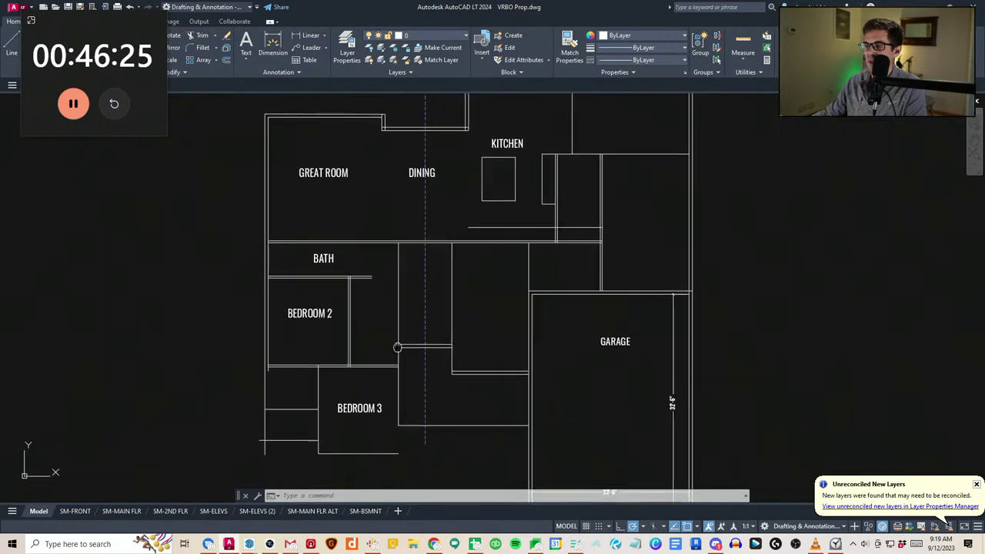
{"action": "middle_click_drag", "start_coordinate": [396, 304], "coordinate": [399, 316]}
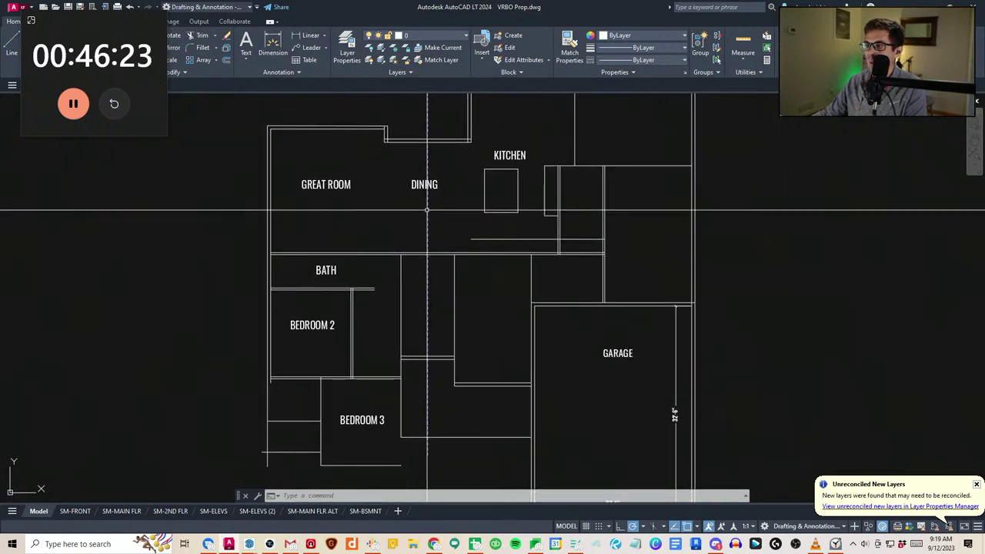
{"action": "middle_click_drag", "start_coordinate": [427, 209], "coordinate": [427, 247]}
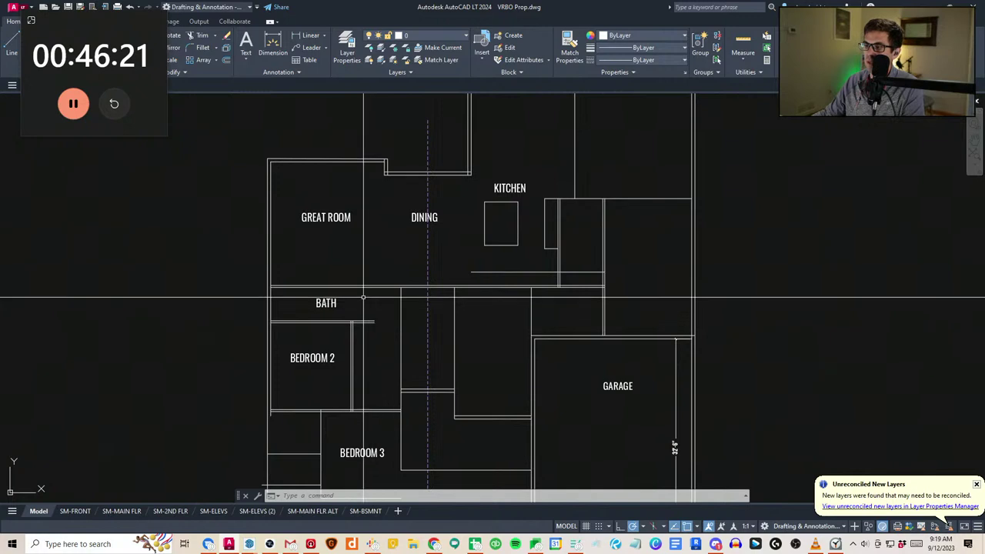
Offset the lower line of the long interior wall above the bath 48 inches down
{"action": "scroll", "coordinate": [363, 296], "scroll_direction": "up", "scroll_amount": 2}
{"action": "left_click", "coordinate": [280, 308]}
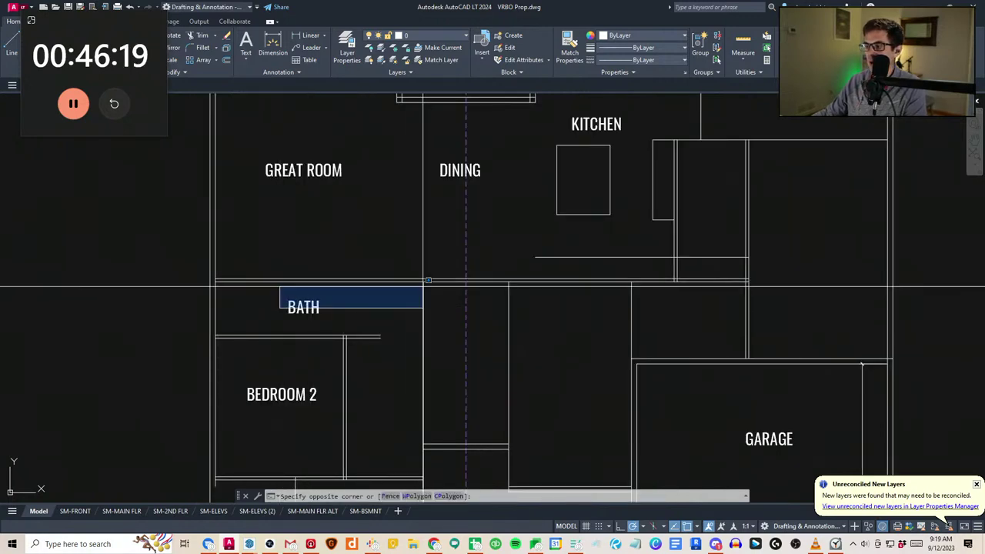
{"action": "key", "text": "Escape"}
{"action": "type", "text": "ff"}
{"action": "key", "text": "space"}
{"action": "type", "text": "48"}
{"action": "key", "text": "Return"}
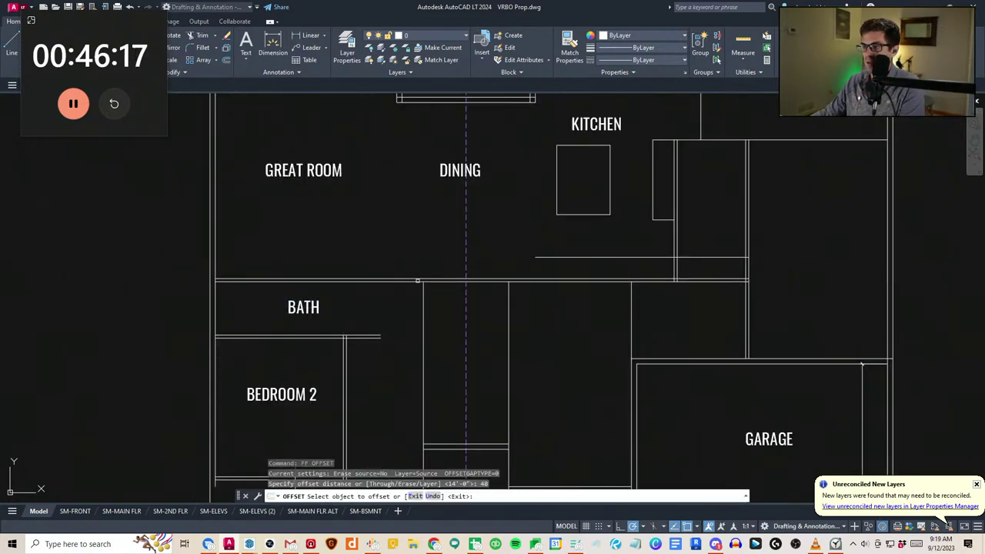
{"action": "key", "text": "Escape"}
{"action": "key", "text": "Escape"}
Offset the new horizontal line 3.5 inches down to form a double wall below the BATH label
{"action": "middle_click_drag", "start_coordinate": [424, 352], "coordinate": [424, 326]}
{"action": "key", "text": "Escape"}
{"action": "key", "text": "Escape"}
{"action": "type", "text": "ff"}
{"action": "key", "text": "space"}
{"action": "type", "text": "3.5"}
{"action": "key", "text": "Return"}
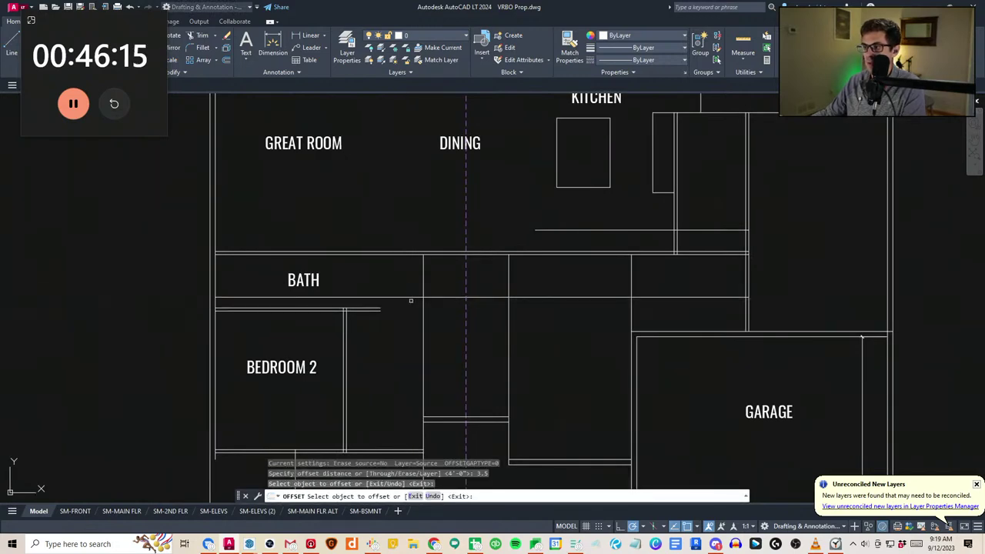
{"action": "left_click", "coordinate": [430, 300]}
Trim the new double wall so it ends at the vertical wall line below the dining area
{"action": "key", "text": "Escape"}
{"action": "key", "text": "Escape"}
{"action": "type", "text": "tr"}
{"action": "left_click", "coordinate": [435, 318]}
{"action": "left_click", "coordinate": [410, 284]}
{"action": "key", "text": "space"}
{"action": "left_click", "coordinate": [446, 313]}
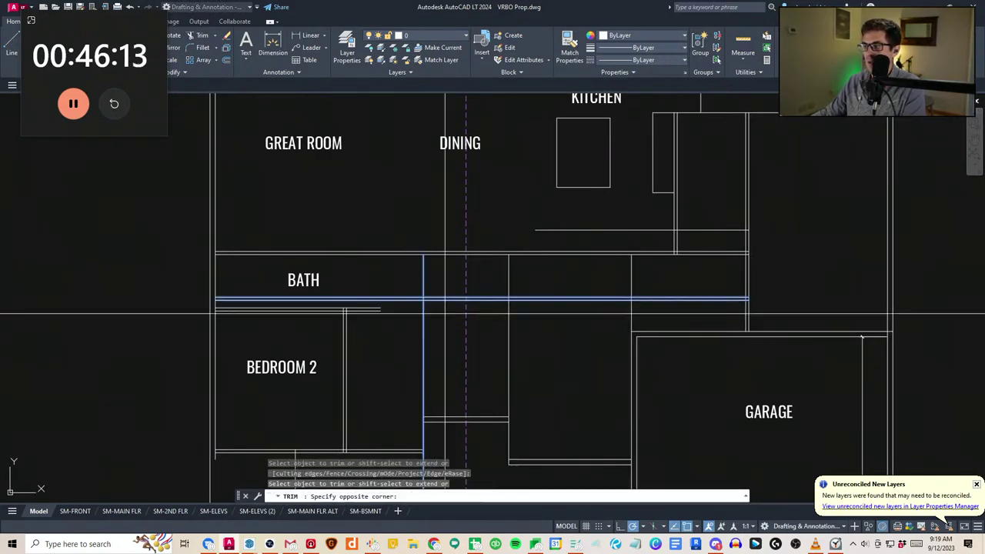
{"action": "left_click", "coordinate": [450, 291]}
{"action": "middle_click_drag", "start_coordinate": [432, 292], "coordinate": [409, 318]}
{"action": "key", "text": "Escape"}
{"action": "key", "text": "Escape"}
{"action": "scroll", "coordinate": [285, 293], "scroll_direction": "up", "scroll_amount": 2}
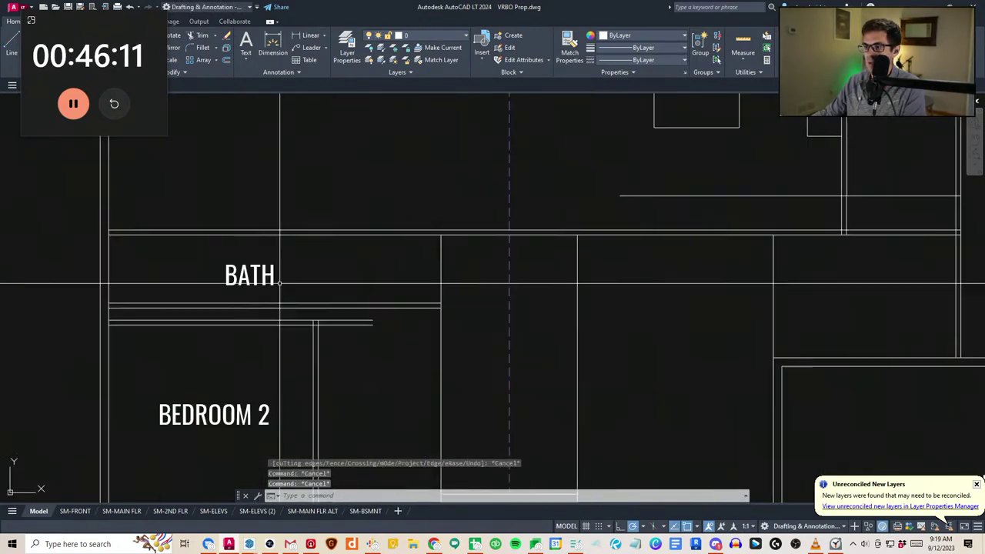
Move the BATH label outside the plan, beyond the exterior wall beside Bedroom 2
{"action": "left_click", "coordinate": [280, 283]}
{"action": "left_click", "coordinate": [252, 277]}
{"action": "type", "text": "v"}
{"action": "left_click", "coordinate": [252, 277]}
{"action": "middle_click_drag", "start_coordinate": [252, 277], "coordinate": [355, 265]}
{"action": "scroll", "coordinate": [356, 265], "scroll_direction": "down", "scroll_amount": 2}
{"action": "left_click", "coordinate": [178, 322]}
{"action": "key", "text": "Escape"}
{"action": "scroll", "coordinate": [404, 329], "scroll_direction": "down", "scroll_amount": 2}
{"action": "mouse_move", "coordinate": [410, 328]}
{"action": "middle_mouse_down"}
{"action": "mouse_move", "coordinate": [431, 320]}
{"action": "mouse_move", "coordinate": [413, 296]}
{"action": "mouse_move", "coordinate": [399, 317]}
{"action": "middle_mouse_up"}
{"action": "scroll", "coordinate": [371, 262], "scroll_direction": "down", "scroll_amount": 2}
{"action": "key", "text": "Escape"}
{"action": "key", "text": "Escape"}
Offset the vertical wall line at the end of the new corridor 10.5 inches left as the first stair tread
{"action": "scroll", "coordinate": [375, 264], "scroll_direction": "up", "scroll_amount": 4}
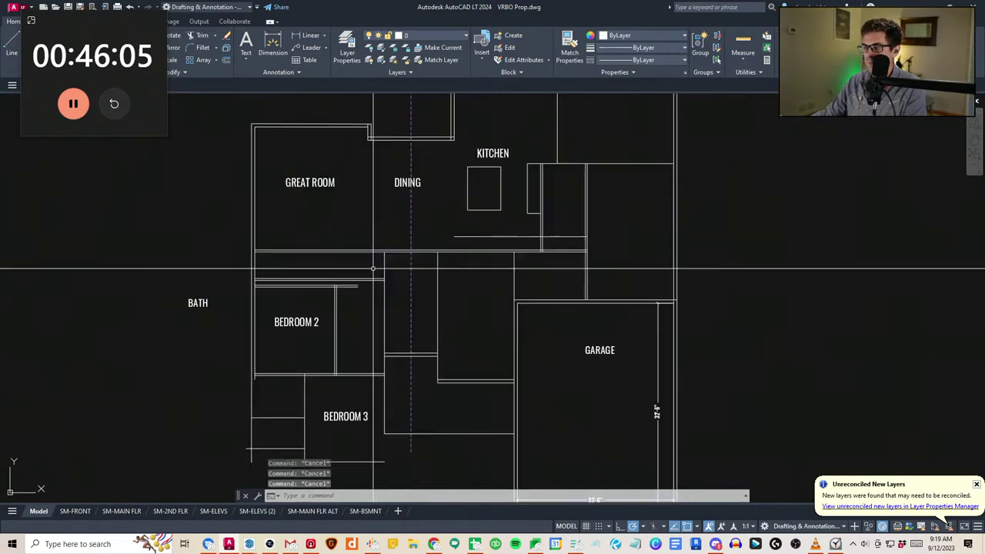
{"action": "middle_click_drag", "start_coordinate": [374, 271], "coordinate": [387, 294]}
{"action": "key", "text": "Escape"}
{"action": "key", "text": "Escape"}
{"action": "key", "text": "Escape"}
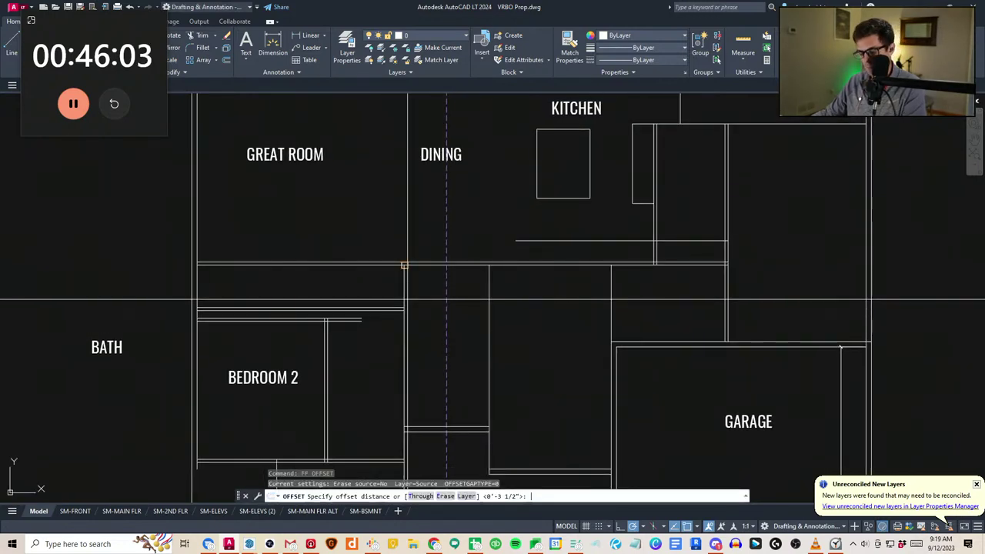
{"action": "type", "text": "1"}
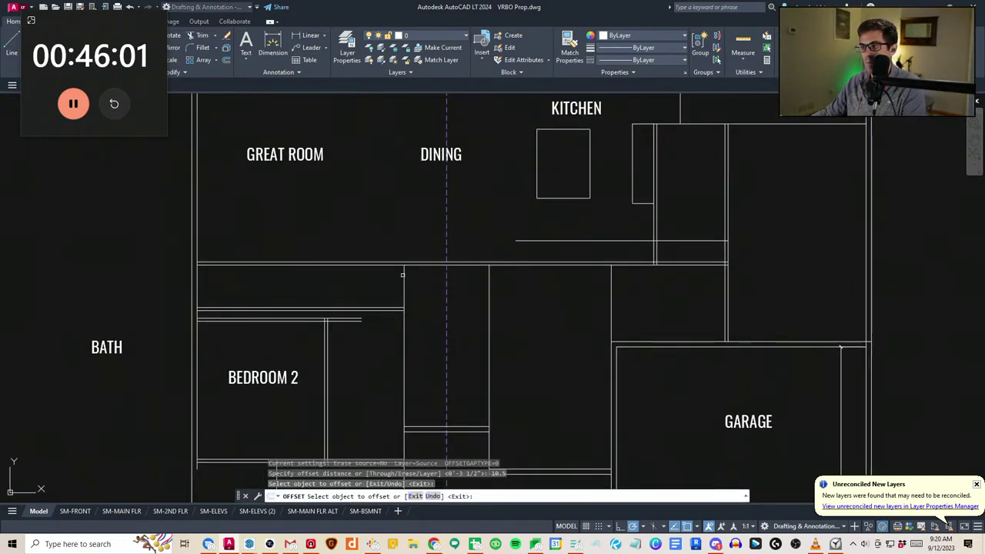
{"action": "left_click", "coordinate": [402, 274]}
{"action": "left_click", "coordinate": [395, 278]}
{"action": "key", "text": "Escape"}
Trim the tread line where it runs below the upper line of the new stair wall
{"action": "scroll", "coordinate": [413, 307], "scroll_direction": "up", "scroll_amount": 2}
{"action": "type", "text": "tr"}
{"action": "key", "text": "Return"}
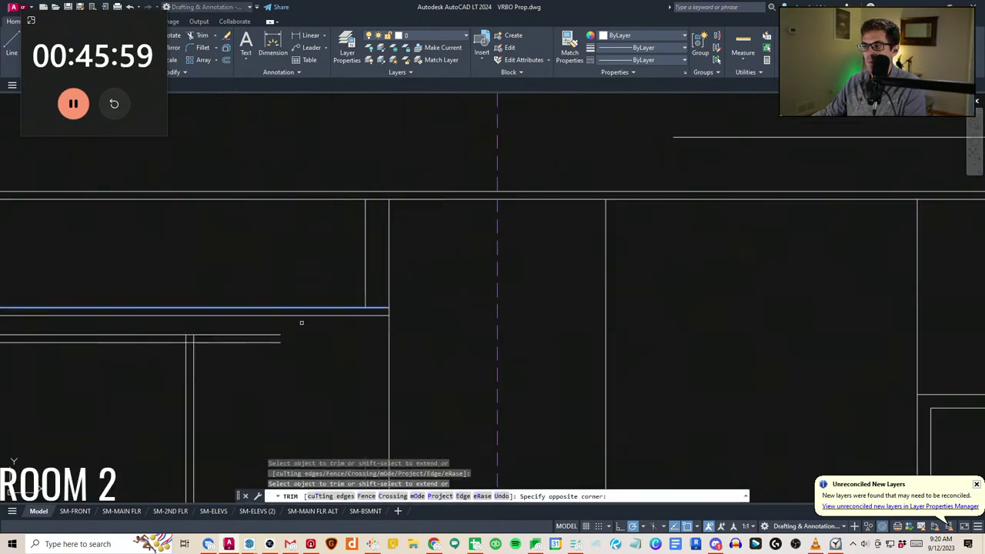
{"action": "key", "text": "Escape"}
{"action": "key", "text": "Escape"}
Copy the first stair tread left four times, one tread depth apart
{"action": "left_click", "coordinate": [372, 266]}
{"action": "left_click", "coordinate": [358, 258]}
{"action": "type", "text": "cv"}
{"action": "key", "text": "space"}
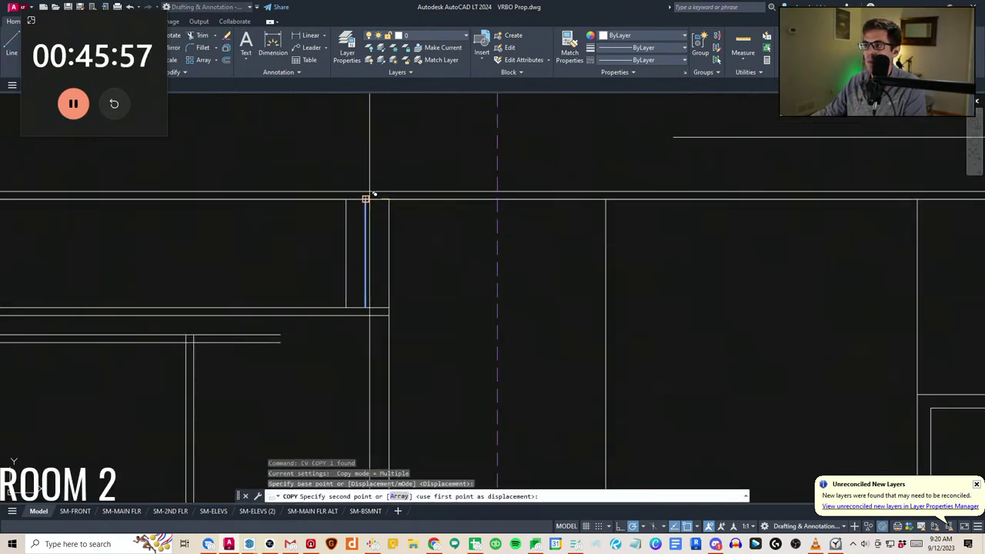
{"action": "left_click", "coordinate": [366, 199]}
{"action": "left_click", "coordinate": [341, 199]}
{"action": "left_click", "coordinate": [317, 200]}
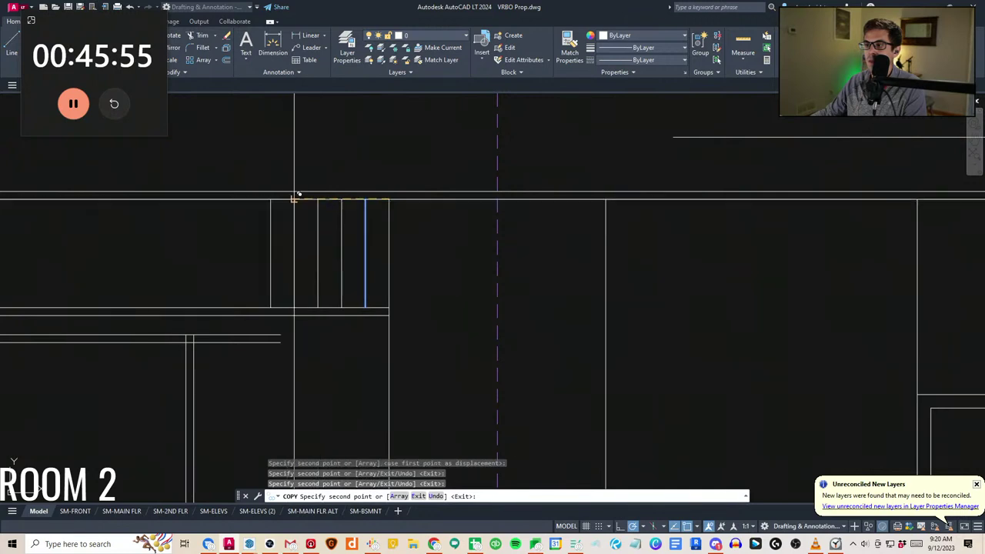
{"action": "left_click", "coordinate": [294, 199]}
{"action": "key", "text": "Escape"}
{"action": "key", "text": "Escape"}
Copy the five stair treads left twice in sequence to continue the flight
{"action": "left_click", "coordinate": [376, 233]}
{"action": "left_click", "coordinate": [222, 225]}
{"action": "type", "text": "cv"}
{"action": "key", "text": "space"}
{"action": "left_click", "coordinate": [388, 199]}
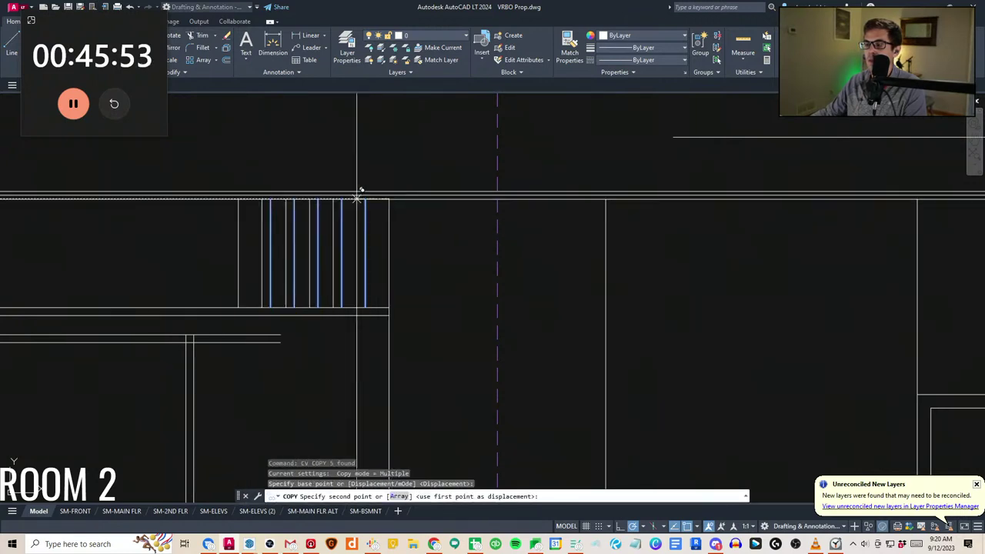
{"action": "scroll", "coordinate": [359, 192], "scroll_direction": "down", "scroll_amount": 4}
{"action": "left_click", "coordinate": [344, 214]}
{"action": "key", "text": "Escape"}
{"action": "key", "text": "Escape"}
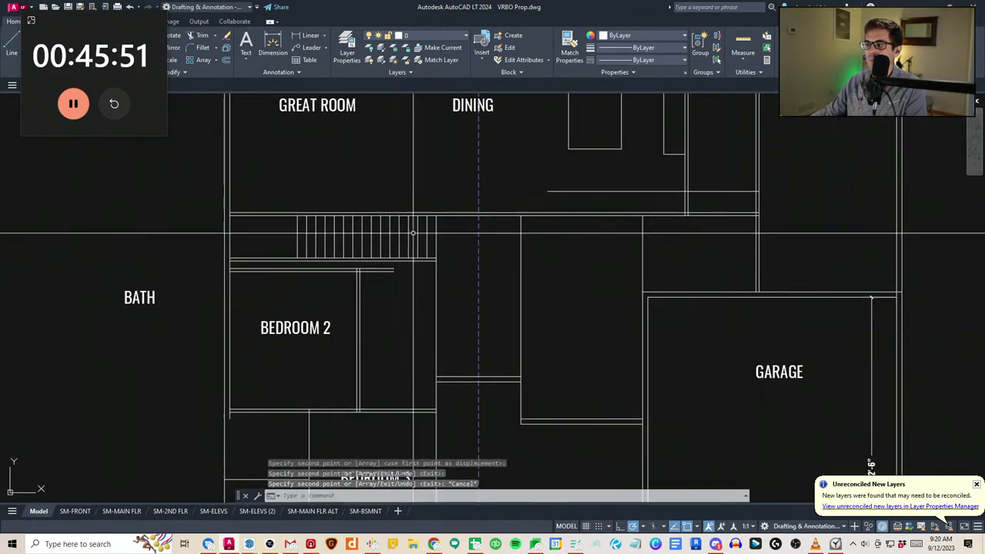
Select the stair treads in successive groups to check how many there are
{"action": "scroll", "coordinate": [433, 241], "scroll_direction": "up", "scroll_amount": 2}
{"action": "left_click", "coordinate": [457, 241]}
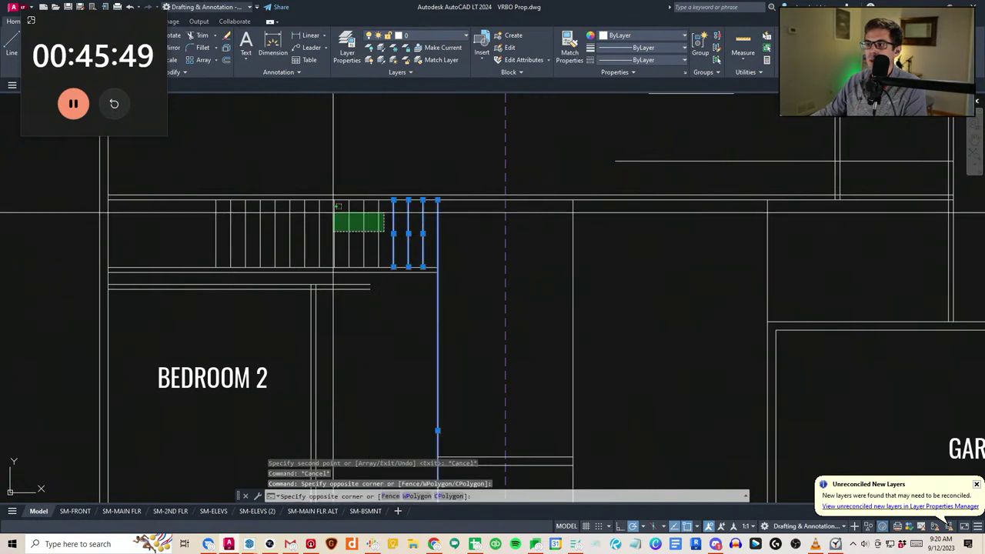
{"action": "left_click", "coordinate": [269, 222]}
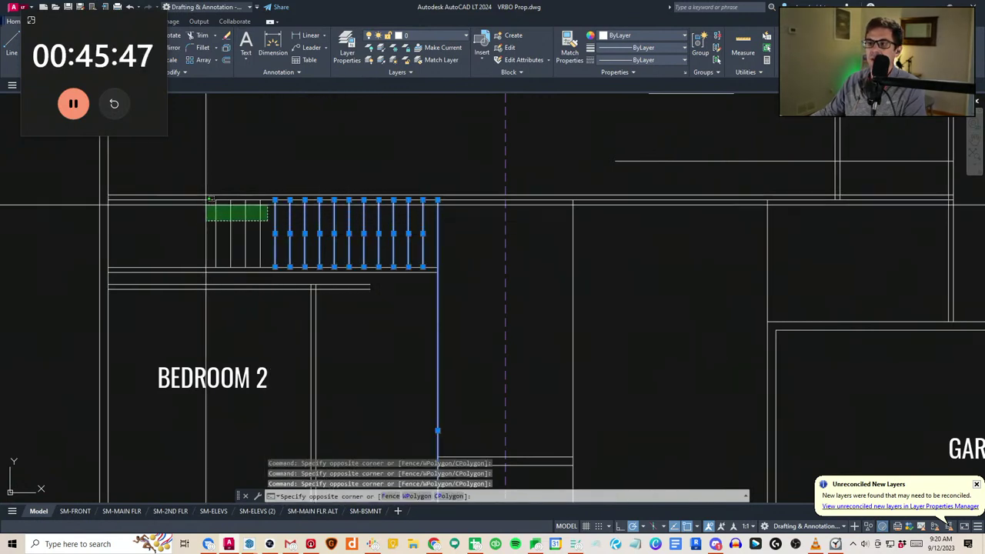
{"action": "left_click", "coordinate": [204, 205]}
{"action": "key", "text": "Escape"}
{"action": "middle_click_drag", "start_coordinate": [243, 260], "coordinate": [288, 276]}
{"action": "scroll", "coordinate": [289, 275], "scroll_direction": "down", "scroll_amount": 2}
Offset the leftmost stair tread 3.5 inches left to form the wall closing off the stairs
{"action": "key", "text": "Escape"}
{"action": "key", "text": "Escape"}
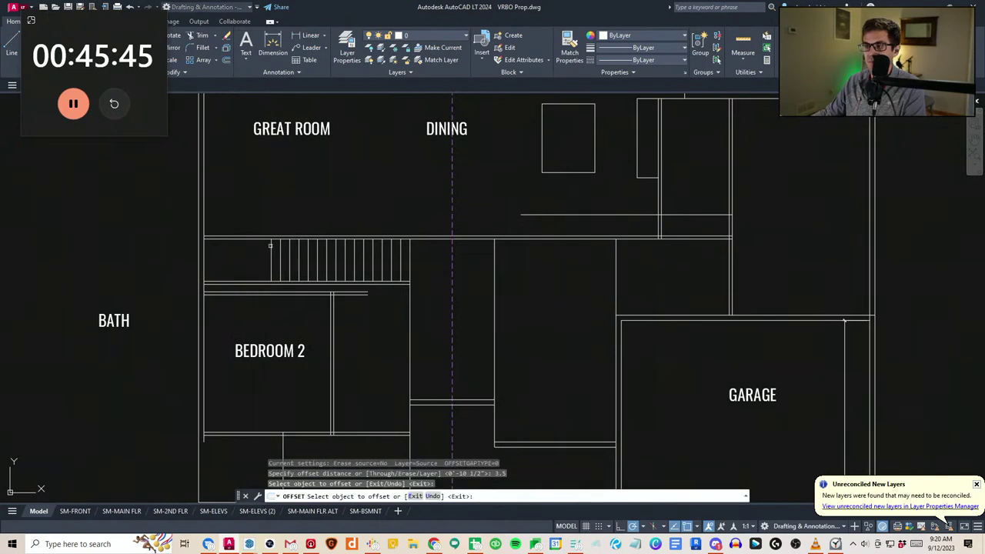
{"action": "key", "text": "Escape"}
{"action": "key", "text": "Escape"}
{"action": "scroll", "coordinate": [269, 298], "scroll_direction": "up", "scroll_amount": 4}
{"action": "key", "text": "Escape"}
{"action": "scroll", "coordinate": [295, 268], "scroll_direction": "down", "scroll_amount": 2}
Extend the double wall at the left end of the stairs down to Bedroom 2's upper wall
{"action": "type", "text": "ex"}
{"action": "key", "text": "space"}
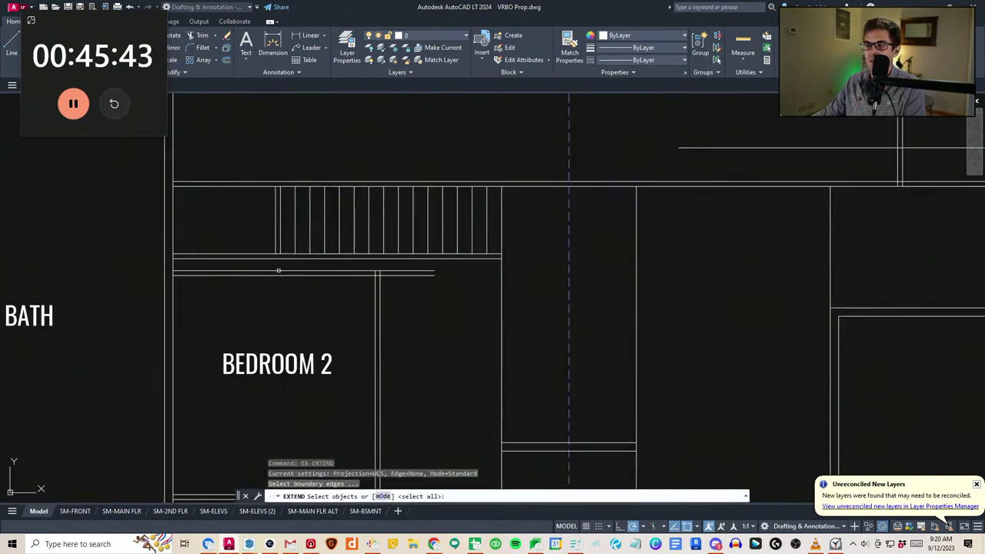
{"action": "left_click", "coordinate": [254, 231]}
{"action": "key", "text": "Escape"}
Trim away the lower stair wall to the left of the double wall closing off the stairs
{"action": "scroll", "coordinate": [280, 272], "scroll_direction": "up", "scroll_amount": 2}
{"action": "type", "text": "tr"}
{"action": "left_click", "coordinate": [290, 262]}
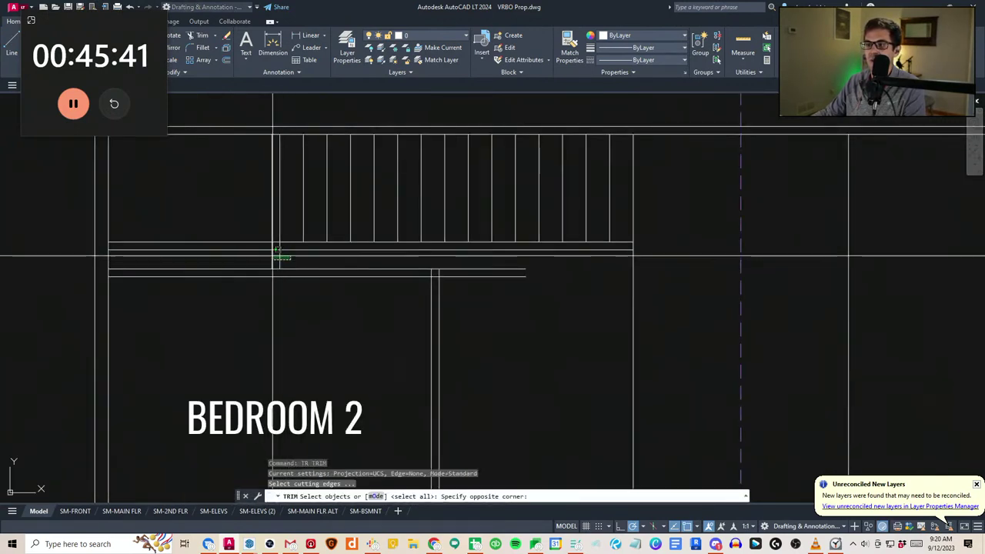
{"action": "left_click", "coordinate": [269, 255]}
{"action": "key", "text": "space"}
{"action": "key", "text": "Escape"}
{"action": "scroll", "coordinate": [335, 327], "scroll_direction": "down", "scroll_amount": 4}
{"action": "middle_click_drag", "start_coordinate": [378, 353], "coordinate": [377, 289]}
{"action": "type", "text": "tr"}
{"action": "key", "text": "Escape"}
{"action": "key", "text": "Escape"}
{"action": "scroll", "coordinate": [385, 291], "scroll_direction": "down", "scroll_amount": 2}
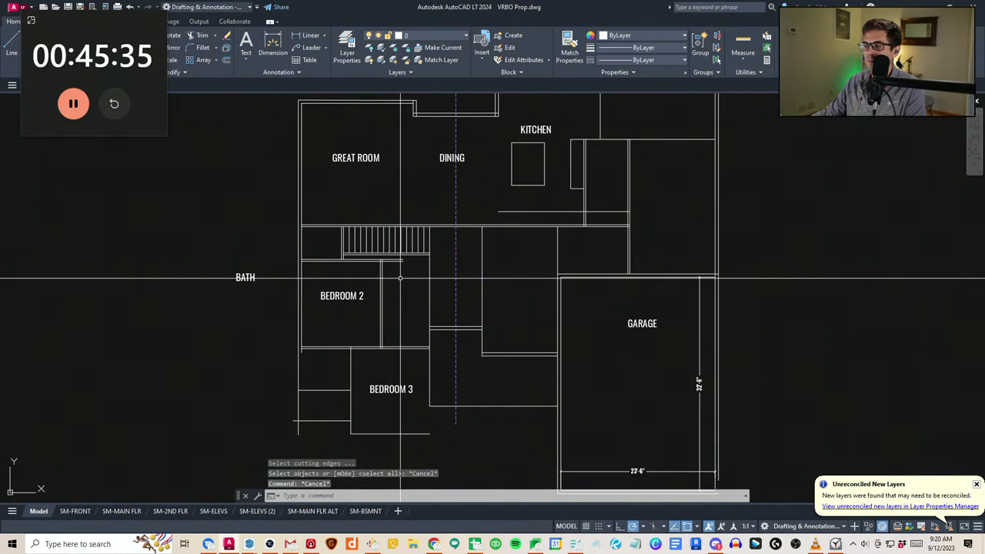
Move the BATH label into the room between Bedroom 2 and the central hall
{"action": "left_click", "coordinate": [266, 293]}
{"action": "left_click", "coordinate": [240, 272]}
{"action": "type", "text": "v"}
{"action": "left_click", "coordinate": [244, 278]}
{"action": "scroll", "coordinate": [420, 303], "scroll_direction": "up", "scroll_amount": 2}
{"action": "scroll", "coordinate": [414, 307], "scroll_direction": "down", "scroll_amount": 2}
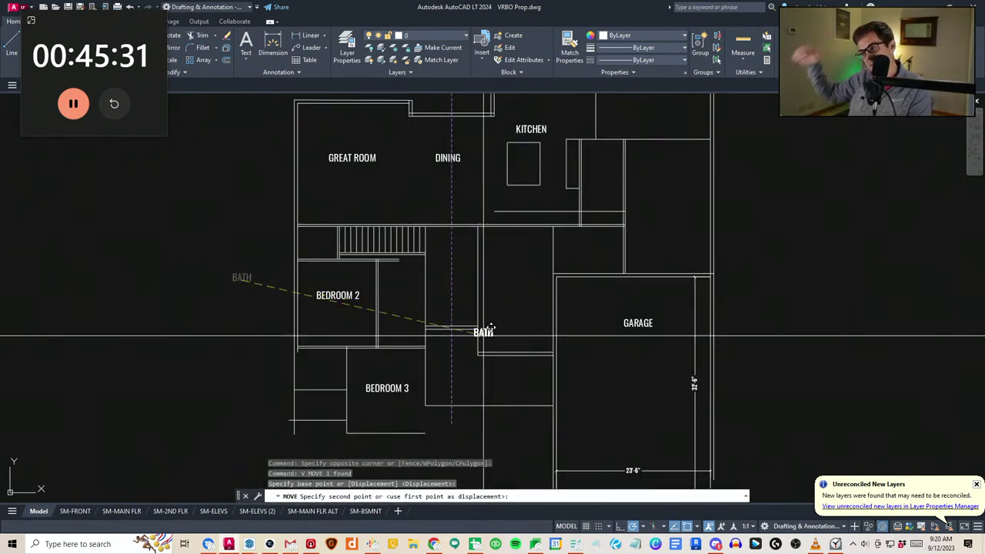
{"action": "middle_click_drag", "start_coordinate": [450, 306], "coordinate": [389, 337]}
{"action": "scroll", "coordinate": [352, 283], "scroll_direction": "up", "scroll_amount": 2}
{"action": "left_click", "coordinate": [363, 292]}
{"action": "key", "text": "Escape"}
{"action": "scroll", "coordinate": [382, 335], "scroll_direction": "down", "scroll_amount": 2}
{"action": "key", "text": "Escape"}
{"action": "key", "text": "Escape"}
{"action": "mouse_move", "coordinate": [371, 373]}
{"action": "middle_mouse_down"}
{"action": "mouse_move", "coordinate": [386, 357]}
{"action": "mouse_move", "coordinate": [373, 370]}
{"action": "middle_mouse_up"}
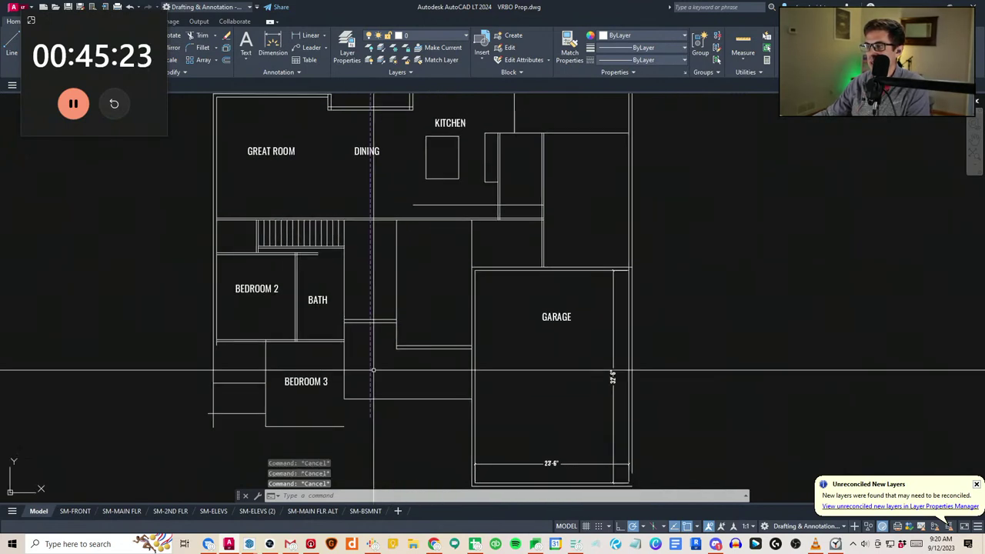
Shift the BATH label up toward the upper part of its room
{"action": "scroll", "coordinate": [330, 310], "scroll_direction": "up", "scroll_amount": 2}
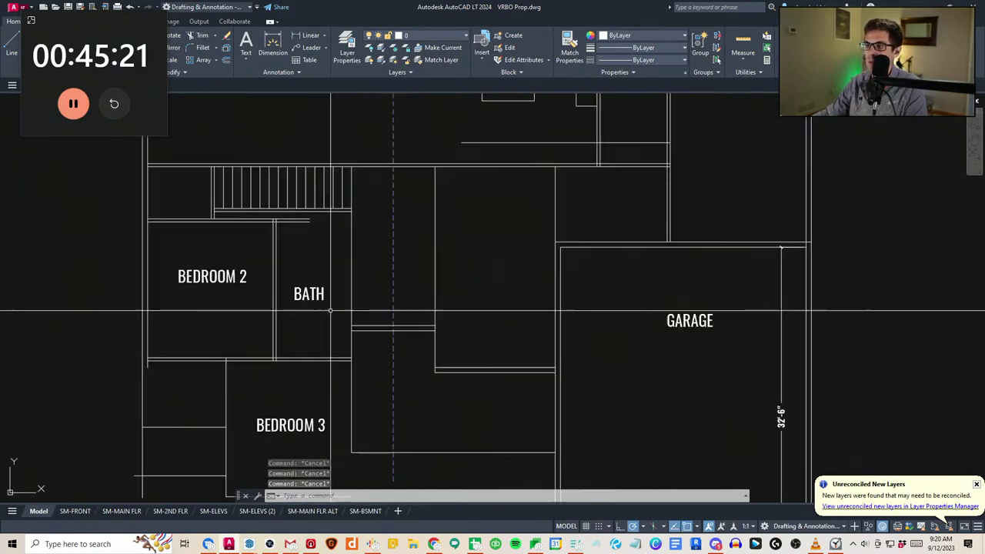
{"action": "left_click", "coordinate": [331, 313]}
{"action": "left_click", "coordinate": [295, 286]}
{"action": "type", "text": "m"}
{"action": "left_click", "coordinate": [310, 329]}
{"action": "left_click", "coordinate": [317, 295]}
{"action": "key", "text": "Escape"}
{"action": "mouse_move", "coordinate": [383, 327]}
{"action": "middle_mouse_down"}
{"action": "mouse_move", "coordinate": [397, 328]}
{"action": "mouse_move", "coordinate": [379, 329]}
{"action": "middle_mouse_up"}
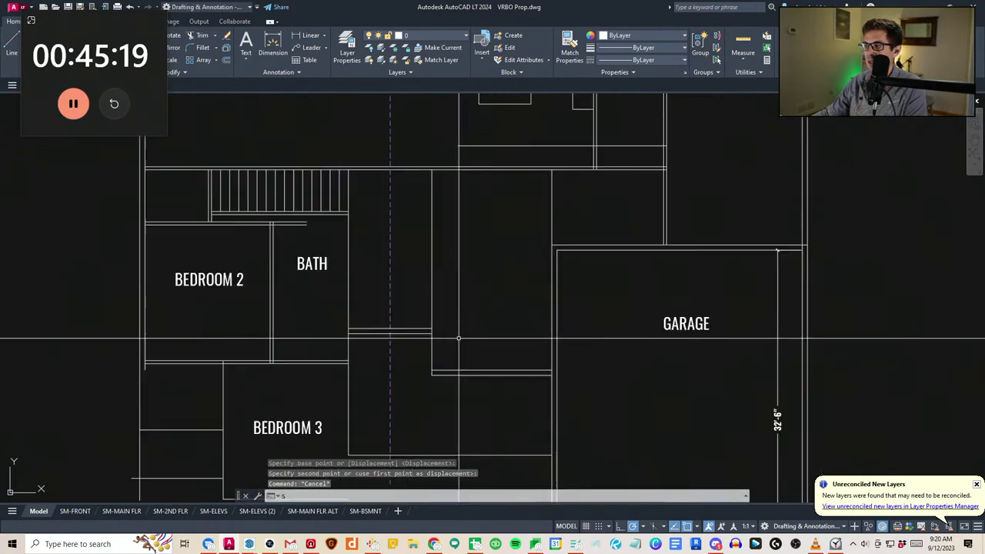
Stretch the short double wall right of the bath 24 inches down
{"action": "type", "text": "s"}
{"action": "left_click", "coordinate": [478, 339]}
{"action": "left_click", "coordinate": [329, 314]}
{"action": "key", "text": "space"}
{"action": "left_click", "coordinate": [311, 304]}
{"action": "type", "text": "2"}
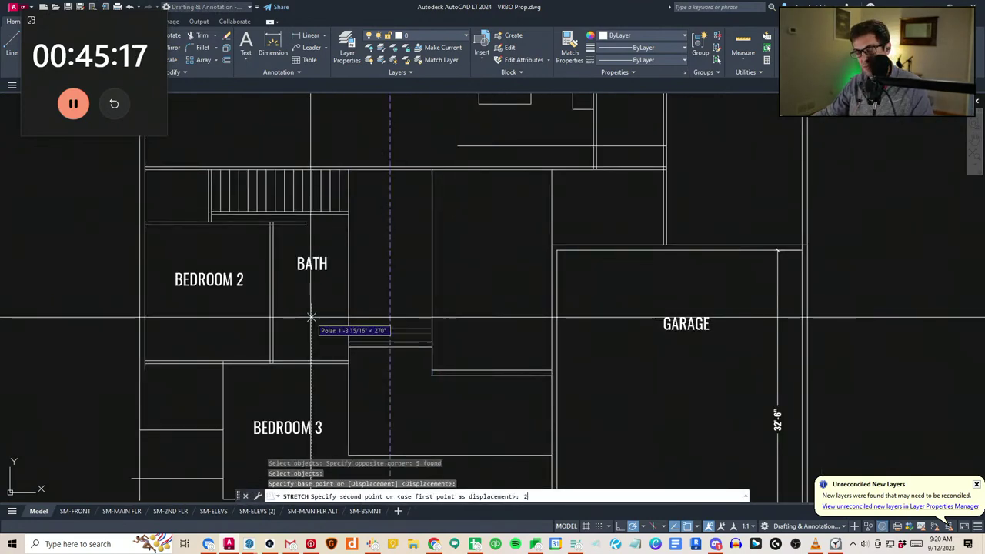
{"action": "type", "text": "4"}
{"action": "key", "text": "space"}
{"action": "middle_click_drag", "start_coordinate": [354, 367], "coordinate": [384, 336]}
{"action": "key", "text": "Escape"}
{"action": "key", "text": "Escape"}
Offset the upper line of the short double wall right of the bath 48 inches up
{"action": "middle_click_drag", "start_coordinate": [350, 234], "coordinate": [356, 267]}
{"action": "type", "text": "ff"}
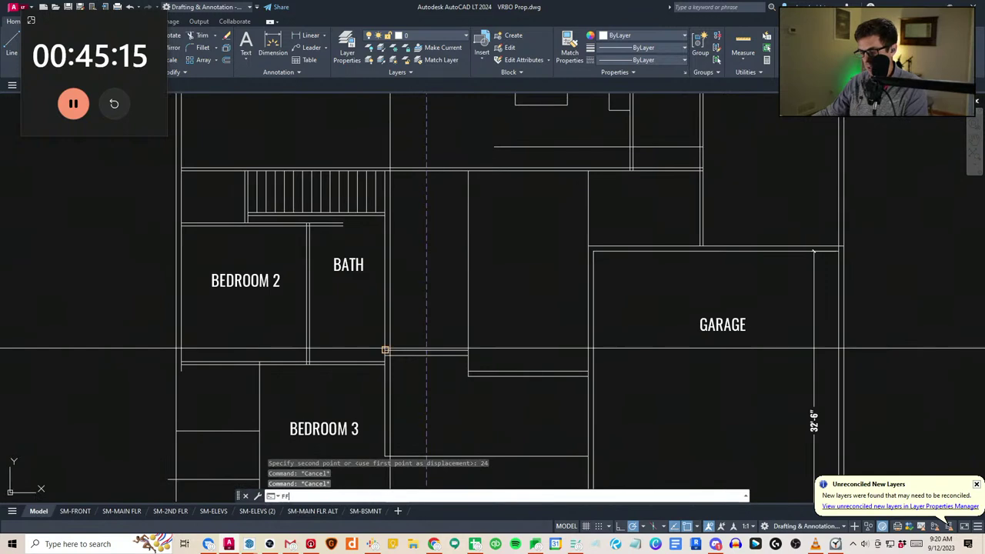
{"action": "type", "text": "8"}
{"action": "key", "text": "Return"}
{"action": "left_click", "coordinate": [390, 350]}
{"action": "left_click", "coordinate": [400, 319]}
{"action": "key", "text": "Escape"}
{"action": "key", "text": "Escape"}
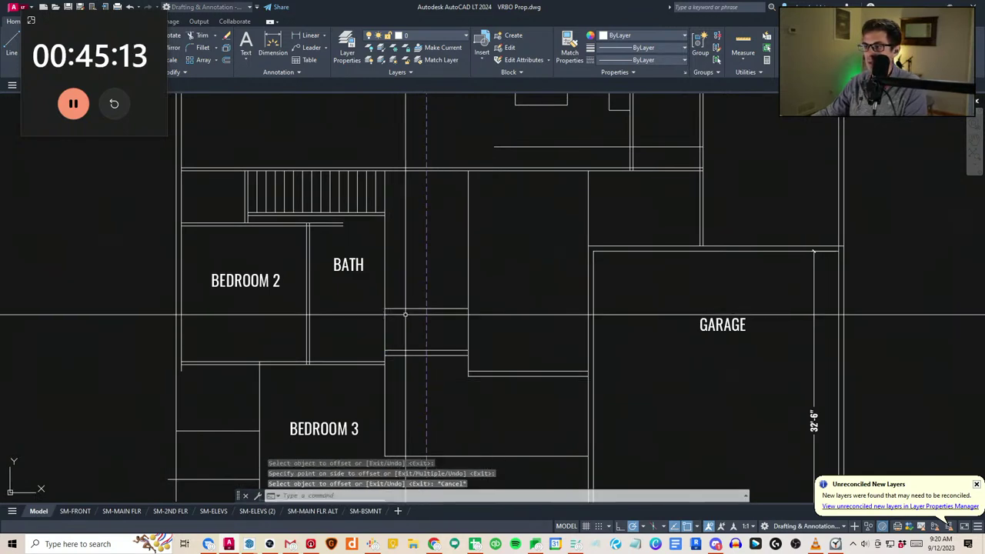
Stretch the new horizontal line's left end across the bath to the Bedroom 2 dividing wall
{"action": "left_click", "coordinate": [412, 314]}
{"action": "left_click", "coordinate": [395, 304]}
{"action": "left_click", "coordinate": [306, 308]}
{"action": "key", "text": "Escape"}
{"action": "middle_click_drag", "start_coordinate": [403, 320], "coordinate": [447, 353]}
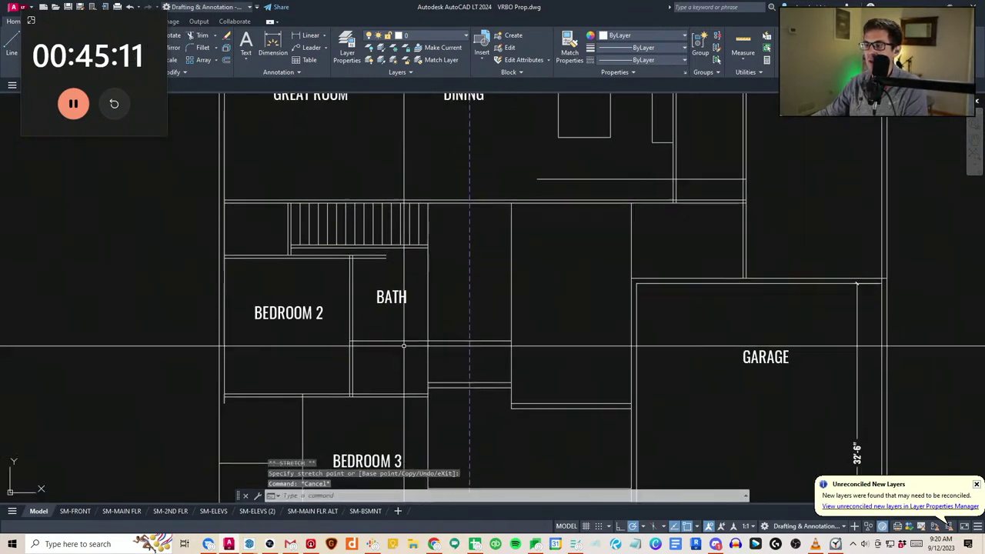
Trim the new horizontal line in the bath back to the bath's right wall
{"action": "type", "text": "tr"}
{"action": "key", "text": "space"}
{"action": "key", "text": "space"}
{"action": "left_click", "coordinate": [444, 340]}
{"action": "key", "text": "Escape"}
Extend the double wall between Bedroom 2 and the bath up to the wall below the stairs
{"action": "middle_click_drag", "start_coordinate": [356, 257], "coordinate": [347, 237]}
{"action": "type", "text": "tr"}
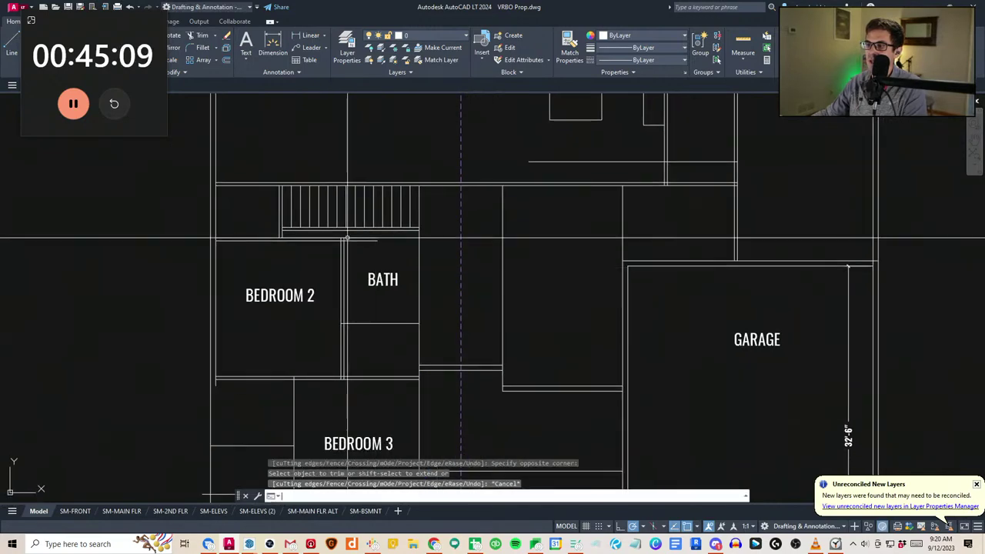
{"action": "key", "text": "Escape"}
{"action": "key", "text": "Escape"}
{"action": "scroll", "coordinate": [348, 240], "scroll_direction": "up", "scroll_amount": 2}
{"action": "type", "text": "ex"}
{"action": "key", "text": "space"}
{"action": "left_click", "coordinate": [364, 276]}
{"action": "left_click", "coordinate": [300, 286]}
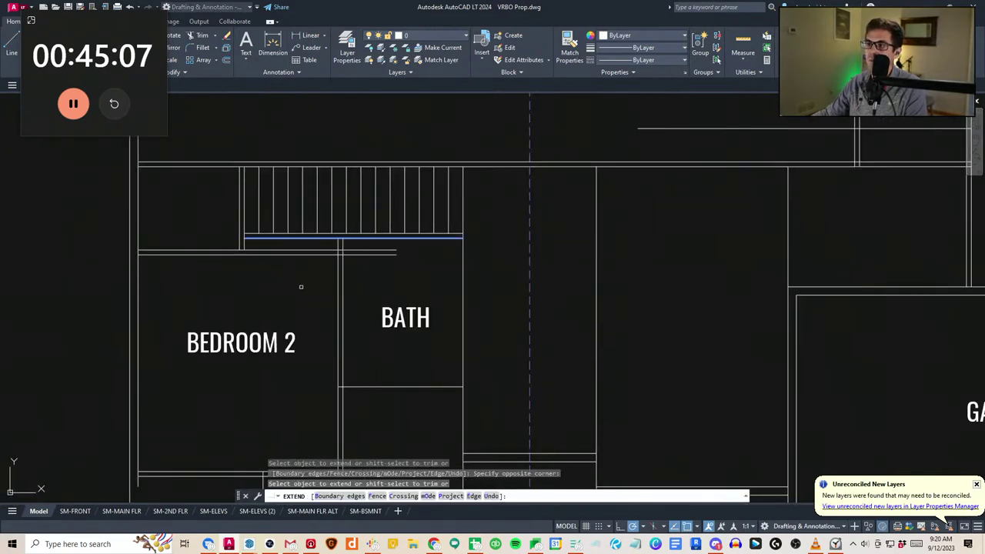
{"action": "key", "text": "Escape"}
{"action": "type", "text": "tr"}
{"action": "left_click", "coordinate": [359, 252]}
{"action": "left_click", "coordinate": [304, 193]}
{"action": "key", "text": "Escape"}
{"action": "key", "text": "Escape"}
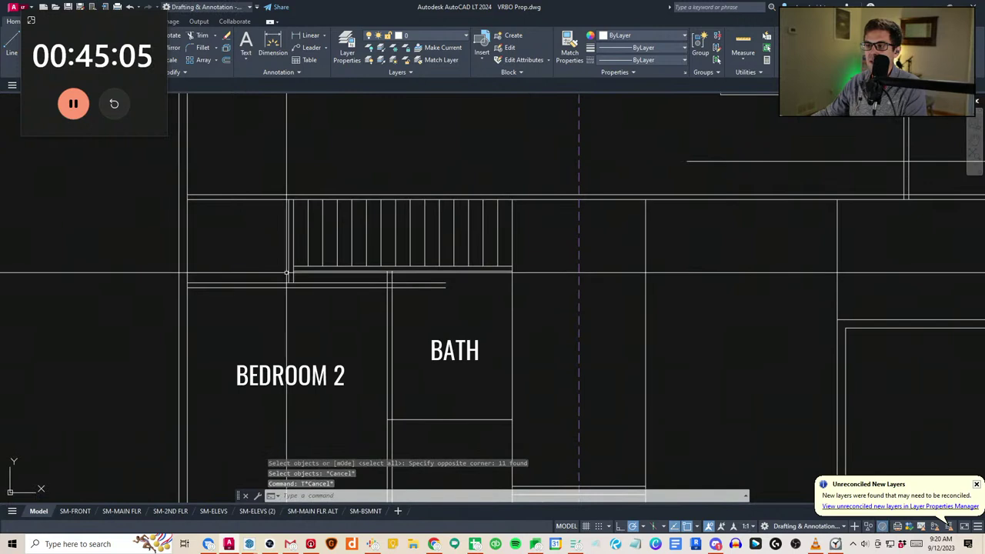
Fillet the wall left of the stairs with the wall above Bedroom 2 into clean inner and outer corners at zero radius
{"action": "type", "text": "f"}
{"action": "left_click", "coordinate": [288, 272]}
{"action": "left_click", "coordinate": [271, 282]}
{"action": "key", "text": "Return"}
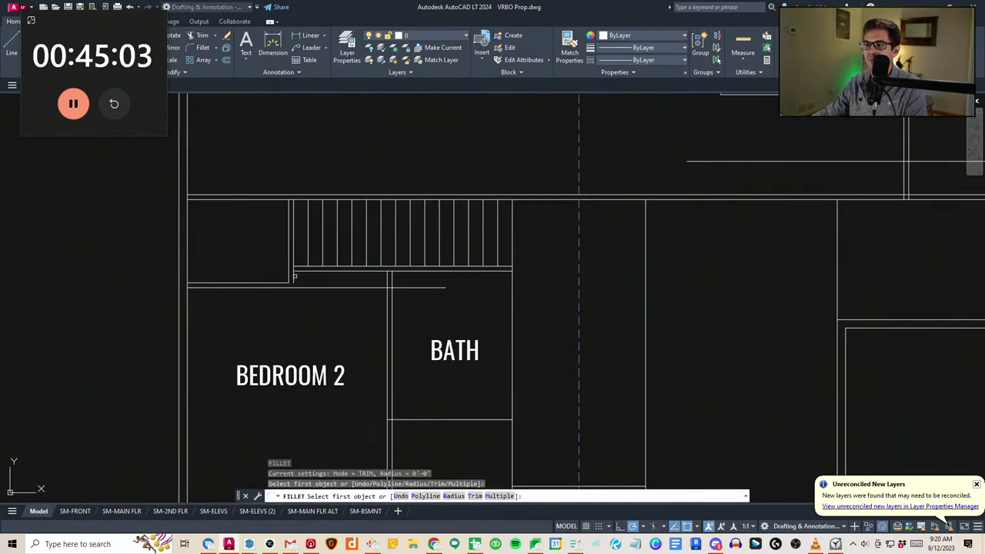
{"action": "left_click", "coordinate": [277, 288]}
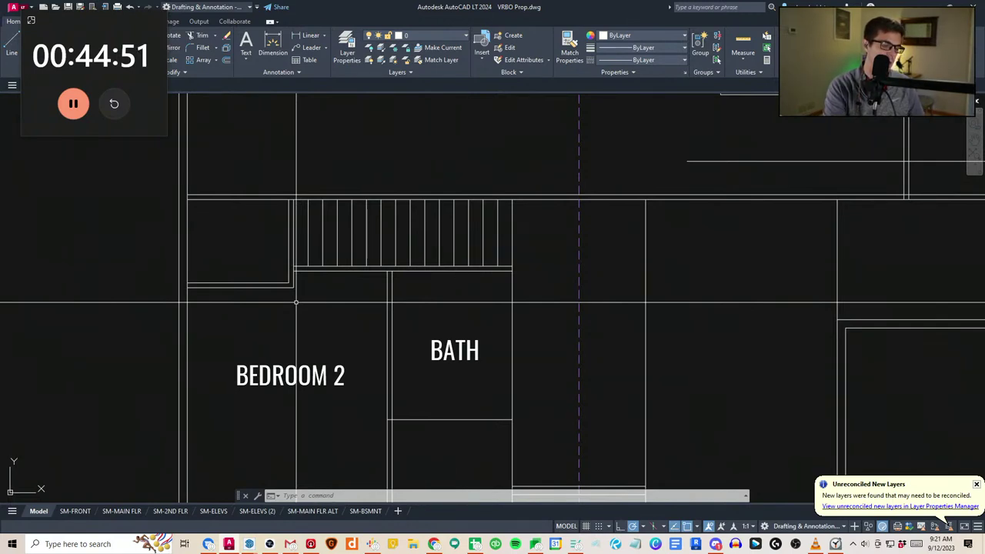
Trace the exterior with a polyline from the Great Room's upper-left corner down the left side and around Bedroom 3 to the entry
{"action": "scroll", "coordinate": [327, 279], "scroll_direction": "down", "scroll_amount": 5}
{"action": "scroll", "coordinate": [338, 277], "scroll_direction": "down", "scroll_amount": 3}
{"action": "mouse_move", "coordinate": [369, 284]}
{"action": "middle_mouse_down"}
{"action": "mouse_move", "coordinate": [337, 276]}
{"action": "mouse_move", "coordinate": [384, 296]}
{"action": "middle_mouse_up"}
{"action": "key", "text": "Escape"}
{"action": "key", "text": "Escape"}
{"action": "key", "text": "space"}
{"action": "scroll", "coordinate": [279, 197], "scroll_direction": "up", "scroll_amount": 2}
{"action": "left_click", "coordinate": [278, 197]}
{"action": "middle_click_drag", "start_coordinate": [318, 295], "coordinate": [298, 185]}
{"action": "left_click", "coordinate": [312, 405]}
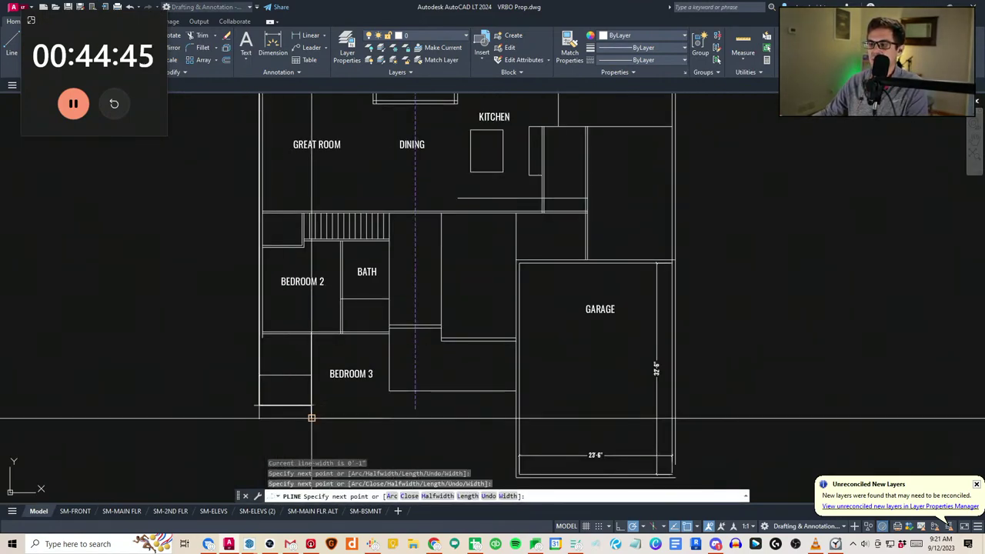
{"action": "left_click", "coordinate": [311, 418]}
{"action": "middle_click_drag", "start_coordinate": [407, 407], "coordinate": [357, 374]}
{"action": "left_click", "coordinate": [340, 386]}
{"action": "left_click", "coordinate": [340, 295]}
Continue the outline polyline along the stepped entry walls and the garage's inner left and upper walls to the house's right side
{"action": "scroll", "coordinate": [339, 295], "scroll_direction": "up", "scroll_amount": 2}
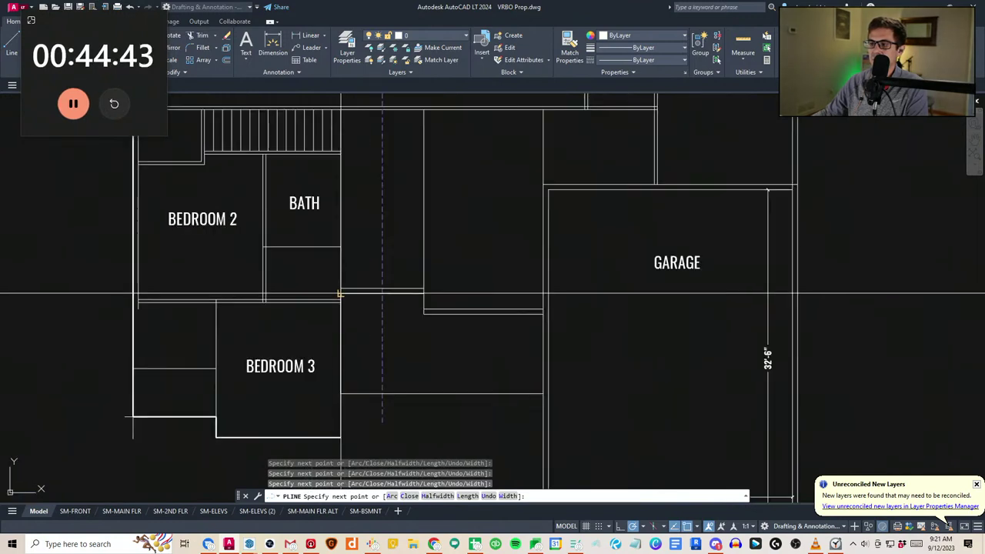
{"action": "left_click", "coordinate": [424, 293]}
{"action": "left_click", "coordinate": [424, 314]}
{"action": "middle_click_drag", "start_coordinate": [527, 314], "coordinate": [486, 313]}
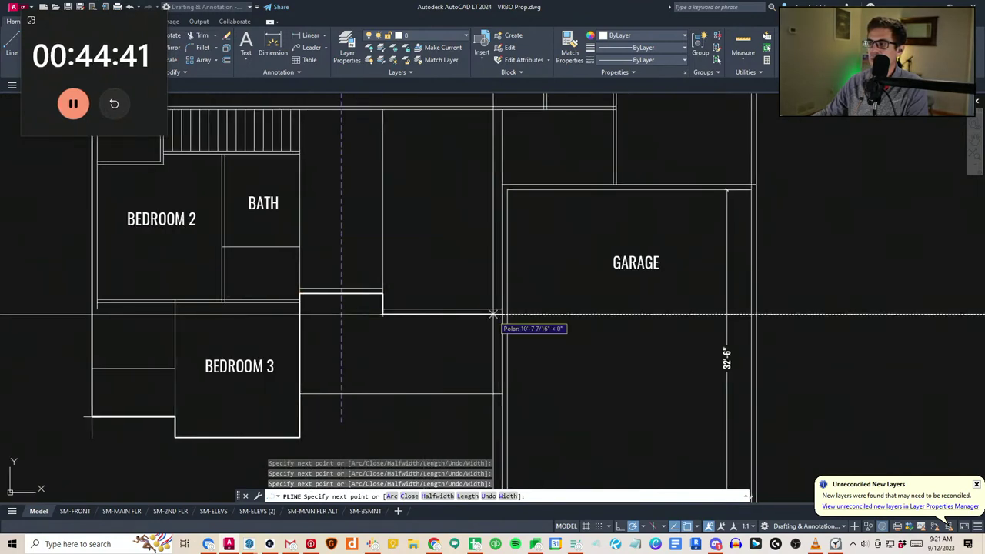
{"action": "left_click", "coordinate": [506, 314]}
{"action": "middle_click_drag", "start_coordinate": [523, 209], "coordinate": [477, 253]}
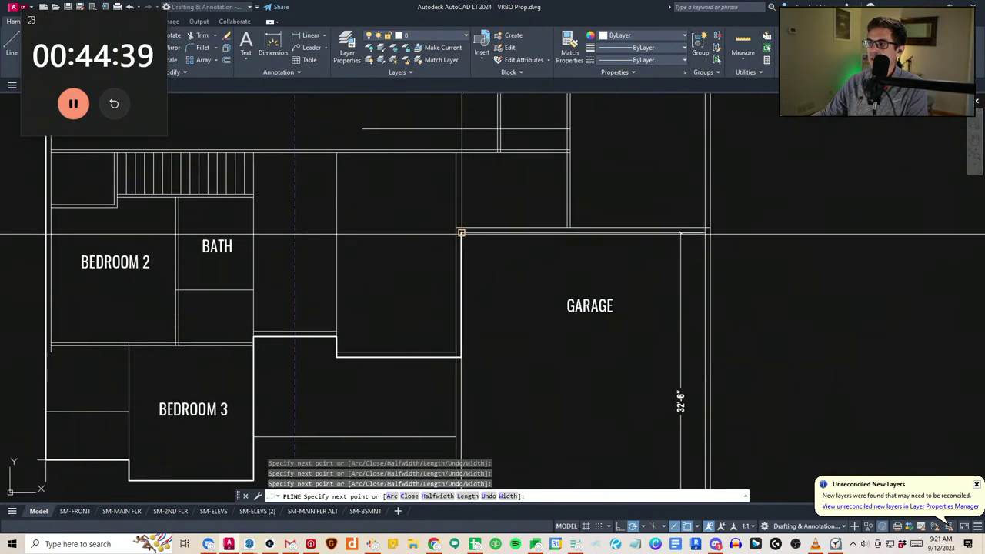
{"action": "left_click", "coordinate": [461, 233]}
{"action": "middle_click_drag", "start_coordinate": [718, 236], "coordinate": [616, 252]}
{"action": "left_click", "coordinate": [608, 246]}
Carry the outline polyline around the upper-right rooms and the dining recess back to the Great Room's upper-left corner
{"action": "scroll", "coordinate": [608, 245], "scroll_direction": "down", "scroll_amount": 2}
{"action": "middle_click_drag", "start_coordinate": [615, 100], "coordinate": [572, 286]}
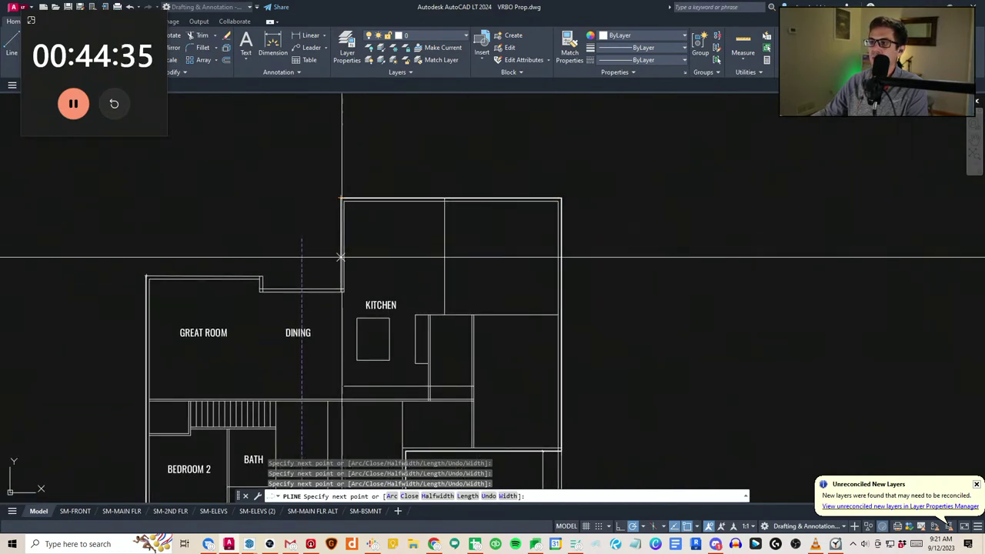
{"action": "left_click", "coordinate": [341, 289]}
{"action": "scroll", "coordinate": [235, 290], "scroll_direction": "up", "scroll_amount": 2}
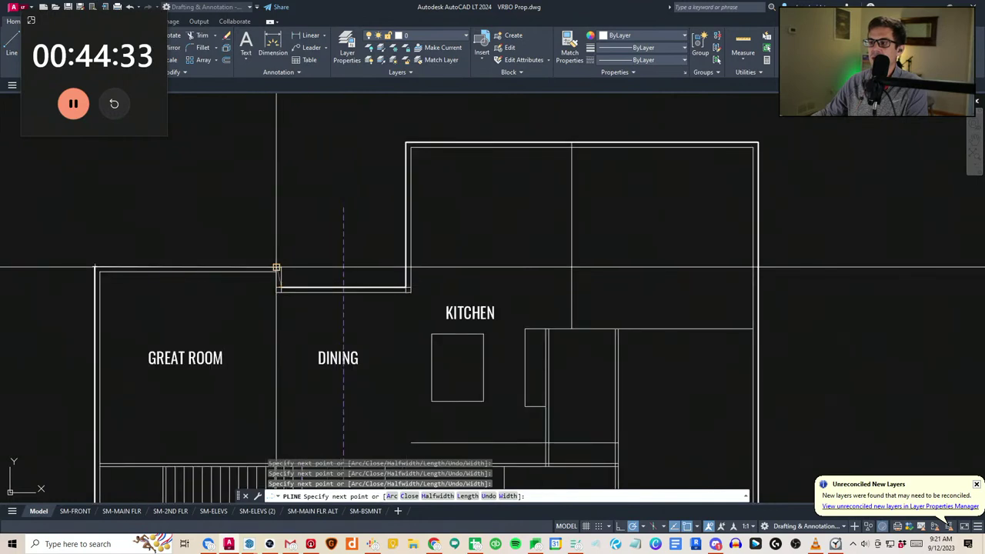
{"action": "left_click", "coordinate": [281, 267]}
{"action": "left_click", "coordinate": [95, 267]}
{"action": "key", "text": "Escape"}
Measure the area enclosed by the traced outline polyline
{"action": "type", "text": "aa"}
{"action": "key", "text": "space"}
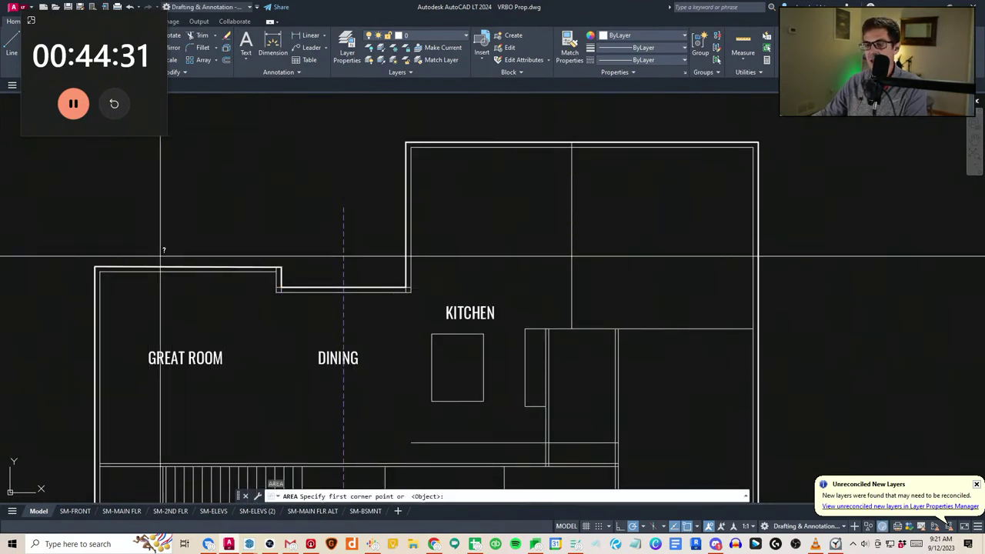
{"action": "type", "text": "o"}
{"action": "key", "text": "space"}
{"action": "scroll", "coordinate": [264, 263], "scroll_direction": "up", "scroll_amount": 3}
{"action": "left_click", "coordinate": [337, 278]}
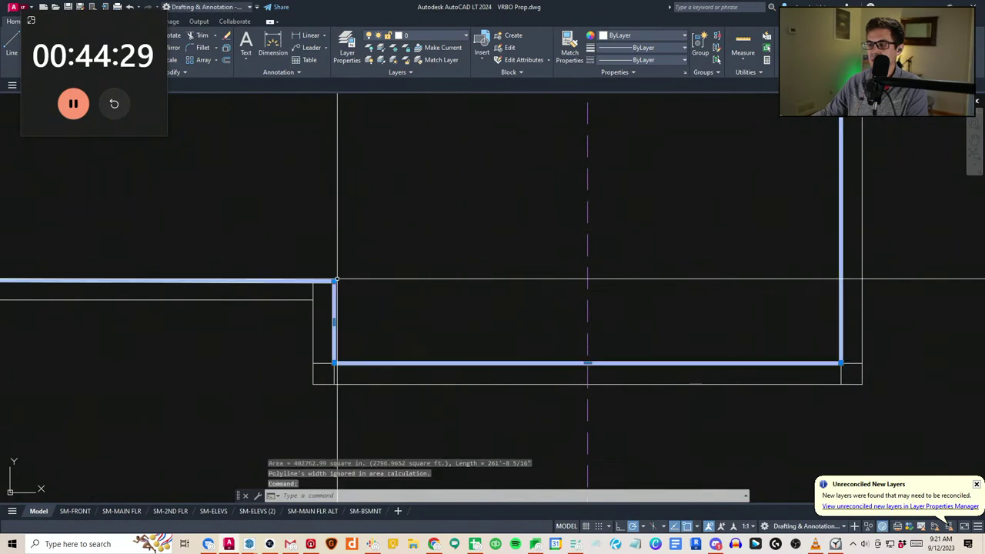
{"action": "key", "text": "Escape"}
Erase the traced outline polyline
{"action": "left_click", "coordinate": [336, 279]}
{"action": "type", "text": "e"}
{"action": "key", "text": "Escape"}
{"action": "key", "text": "Escape"}
{"action": "scroll", "coordinate": [387, 313], "scroll_direction": "down", "scroll_amount": 6}
{"action": "middle_click_drag", "start_coordinate": [400, 317], "coordinate": [395, 279]}
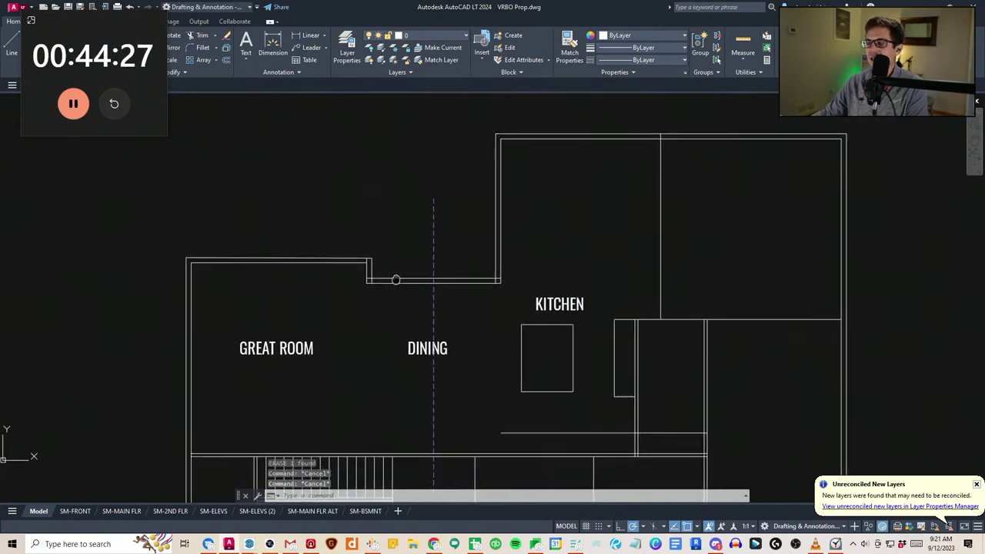
{"action": "scroll", "coordinate": [397, 279], "scroll_direction": "down", "scroll_amount": 2}
{"action": "middle_click_drag", "start_coordinate": [468, 343], "coordinate": [446, 300]}
{"action": "key", "text": "Escape"}
{"action": "middle_click_drag", "start_coordinate": [560, 259], "coordinate": [503, 294]}
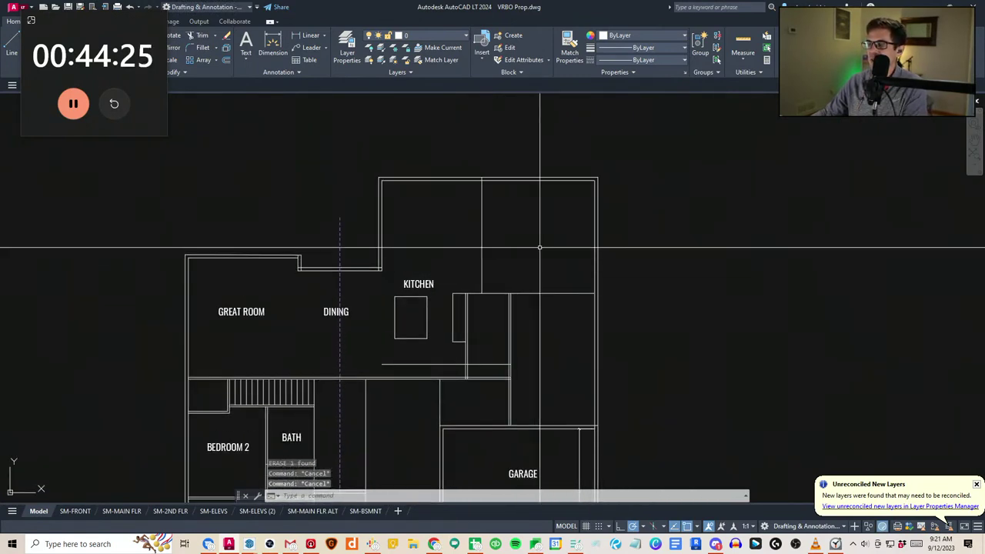
{"action": "left_click", "coordinate": [364, 214]}
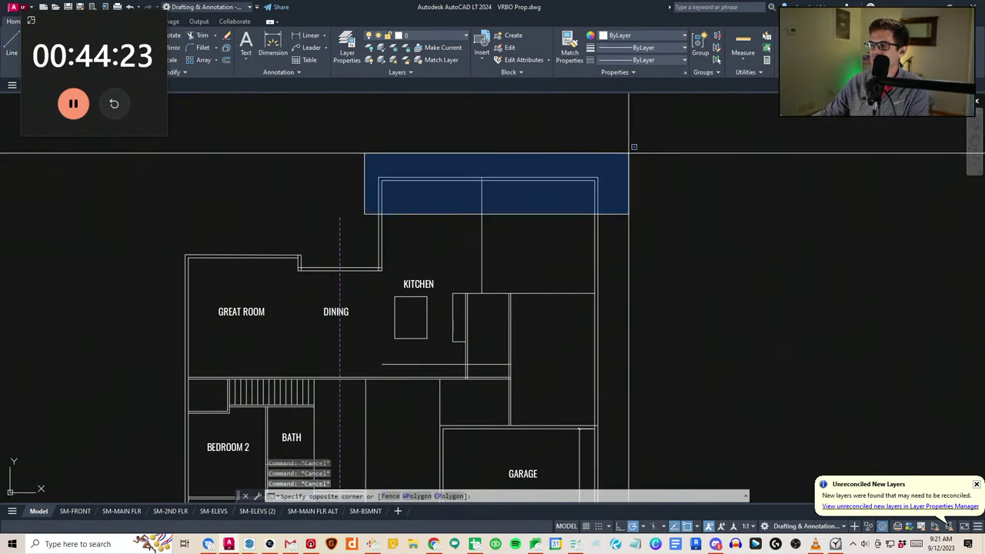
{"action": "left_click", "coordinate": [628, 153]}
{"action": "key", "text": "Escape"}
{"action": "key", "text": "Escape"}
Erase the two horizontal wall lines between the small space left of the stairs and Bedroom 2
{"action": "middle_click_drag", "start_coordinate": [476, 284], "coordinate": [490, 286]}
{"action": "scroll", "coordinate": [463, 388], "scroll_direction": "down", "scroll_amount": 2}
{"action": "middle_click_drag", "start_coordinate": [463, 387], "coordinate": [481, 290]}
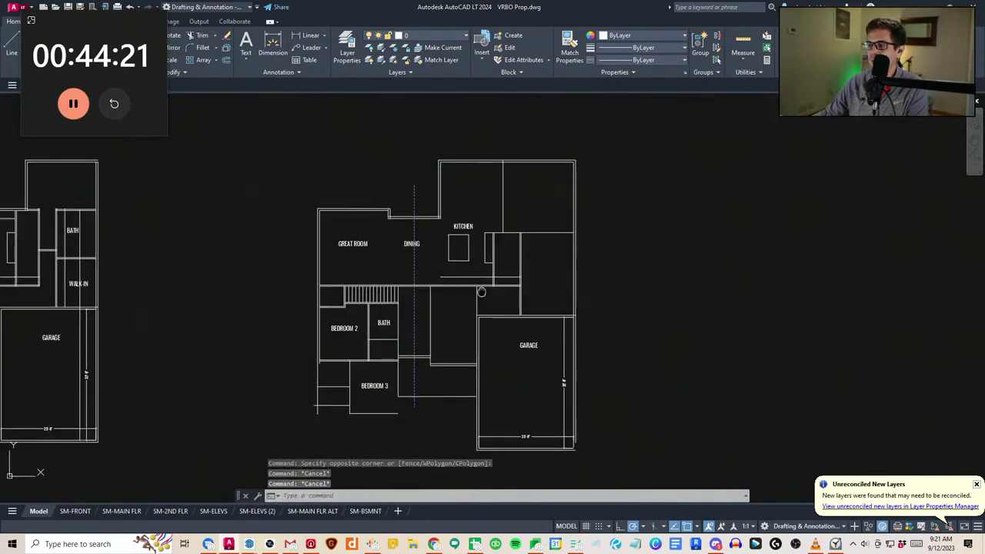
{"action": "scroll", "coordinate": [454, 398], "scroll_direction": "up", "scroll_amount": 2}
{"action": "middle_click_drag", "start_coordinate": [451, 400], "coordinate": [451, 360]}
{"action": "middle_click_drag", "start_coordinate": [320, 364], "coordinate": [324, 380]}
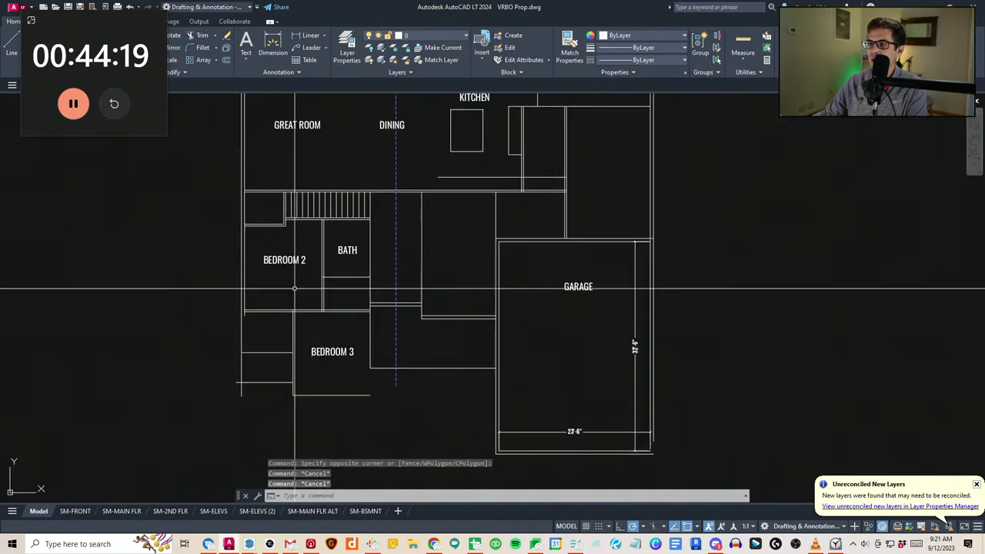
{"action": "scroll", "coordinate": [276, 248], "scroll_direction": "up", "scroll_amount": 2}
{"action": "left_click", "coordinate": [274, 247]}
{"action": "left_click", "coordinate": [257, 193]}
{"action": "type", "text": "e"}
{"action": "key", "text": "Return"}
{"action": "key", "text": "Escape"}
{"action": "scroll", "coordinate": [317, 163], "scroll_direction": "down", "scroll_amount": 2}
{"action": "left_click", "coordinate": [214, 348]}
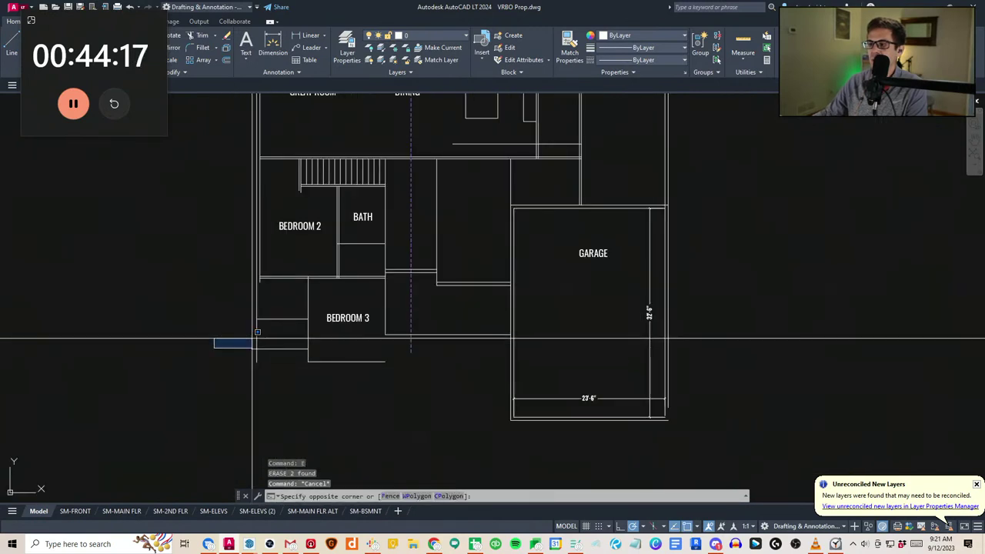
{"action": "key", "text": "Escape"}
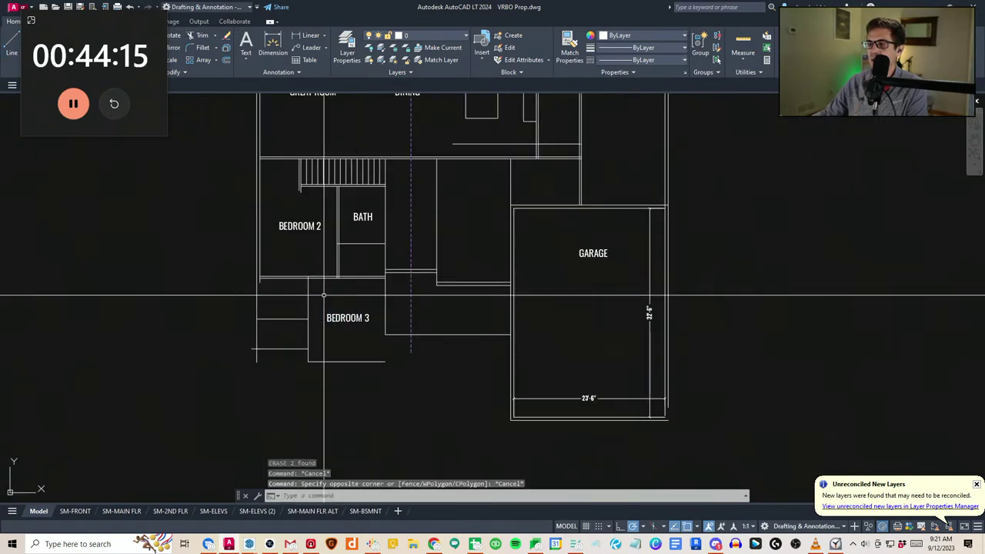
{"action": "scroll", "coordinate": [362, 300], "scroll_direction": "up", "scroll_amount": 2}
{"action": "middle_click_drag", "start_coordinate": [418, 320], "coordinate": [409, 309]}
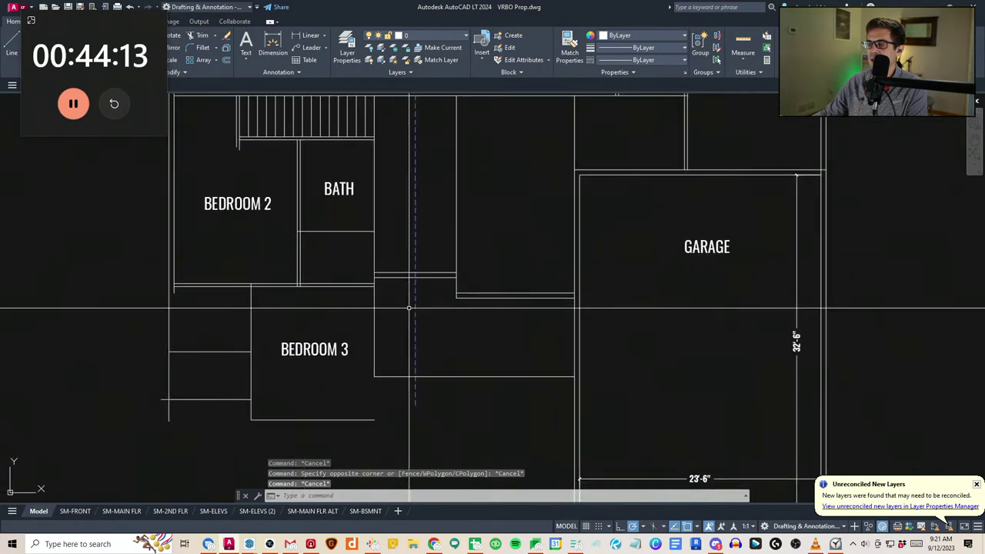
{"action": "left_click", "coordinate": [335, 309]}
{"action": "left_click", "coordinate": [330, 273]}
{"action": "key", "text": "Escape"}
{"action": "key", "text": "Escape"}
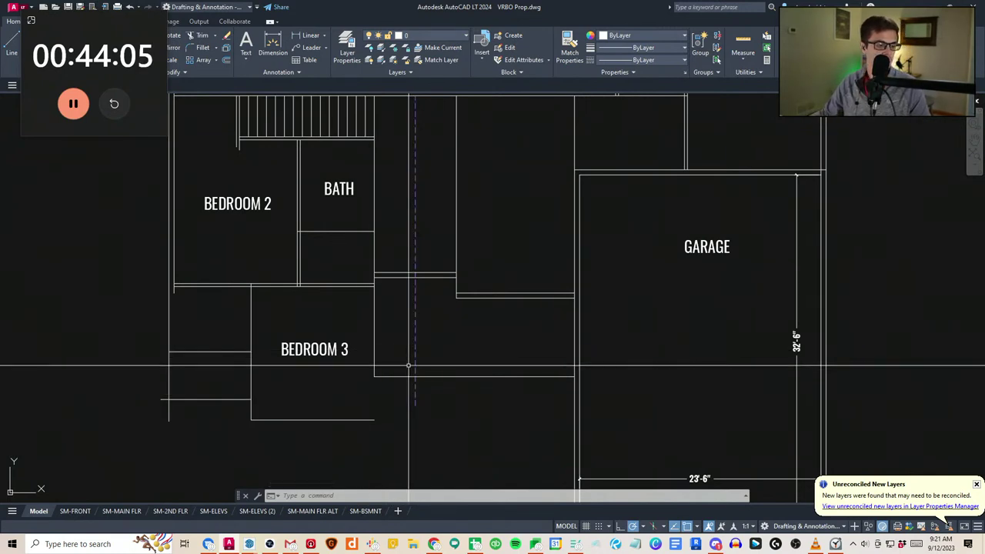
Offset Bedroom 3's left and lower wall lines 6 inches inward
{"action": "scroll", "coordinate": [465, 369], "scroll_direction": "down", "scroll_amount": 2}
{"action": "middle_click_drag", "start_coordinate": [430, 354], "coordinate": [452, 328]}
{"action": "key", "text": "Escape"}
{"action": "scroll", "coordinate": [404, 347], "scroll_direction": "up", "scroll_amount": 2}
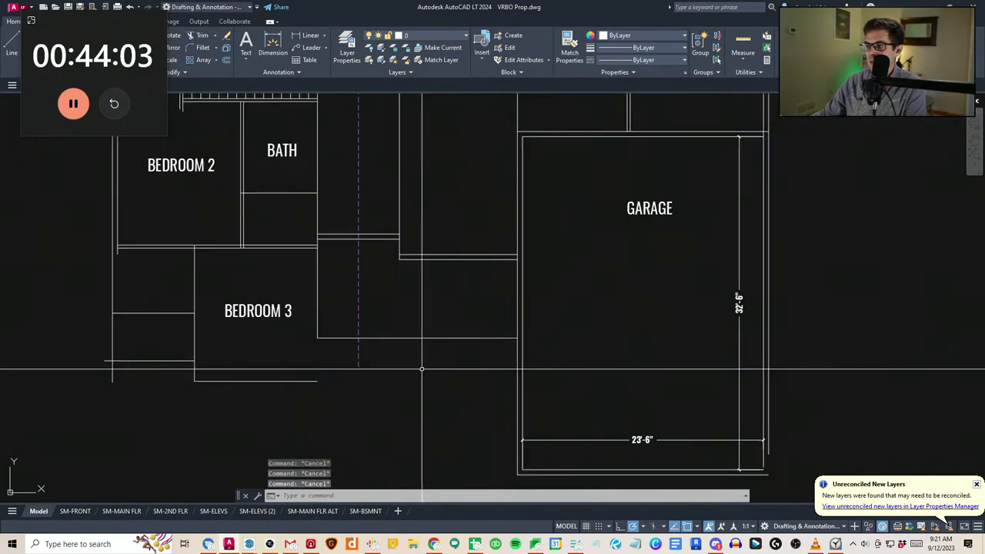
{"action": "scroll", "coordinate": [423, 370], "scroll_direction": "down", "scroll_amount": 3}
{"action": "scroll", "coordinate": [332, 389], "scroll_direction": "up", "scroll_amount": 3}
{"action": "type", "text": "ff"}
{"action": "key", "text": "space"}
{"action": "type", "text": "6"}
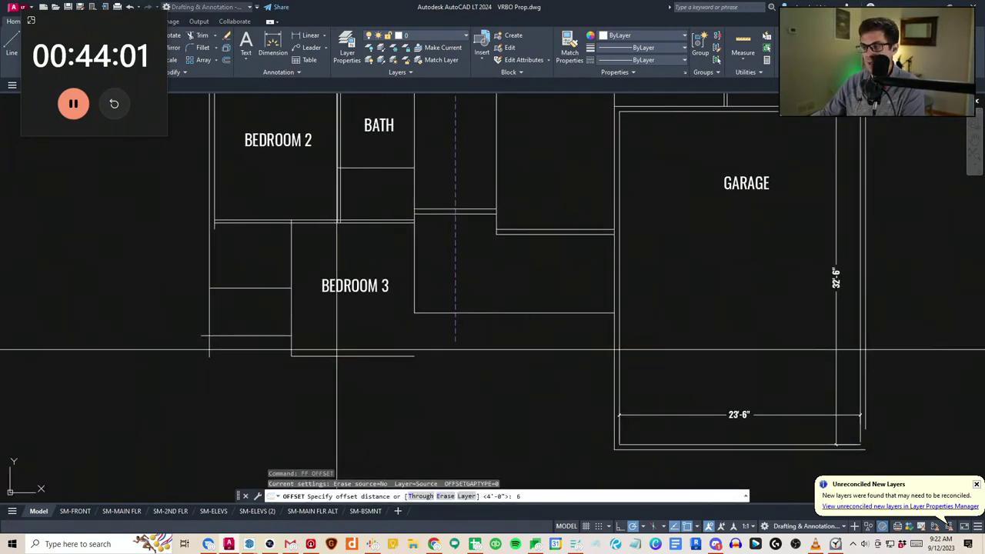
{"action": "key", "text": "space"}
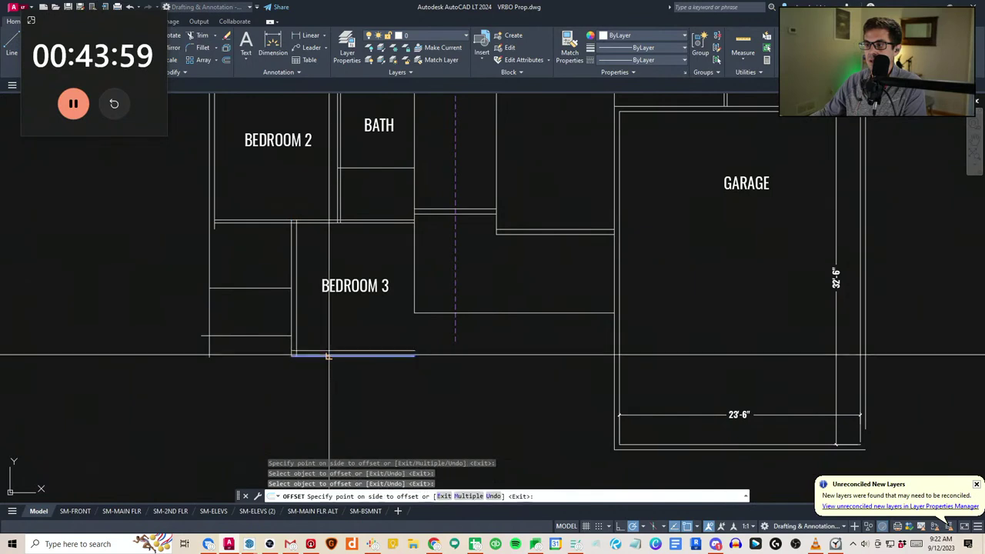
{"action": "left_click", "coordinate": [329, 334]}
{"action": "key", "text": "Escape"}
Fillet the two offset lines into a square inner corner at Bedroom 3's lower left
{"action": "type", "text": "f"}
{"action": "key", "text": "space"}
{"action": "left_click", "coordinate": [313, 347]}
{"action": "left_click", "coordinate": [314, 352]}
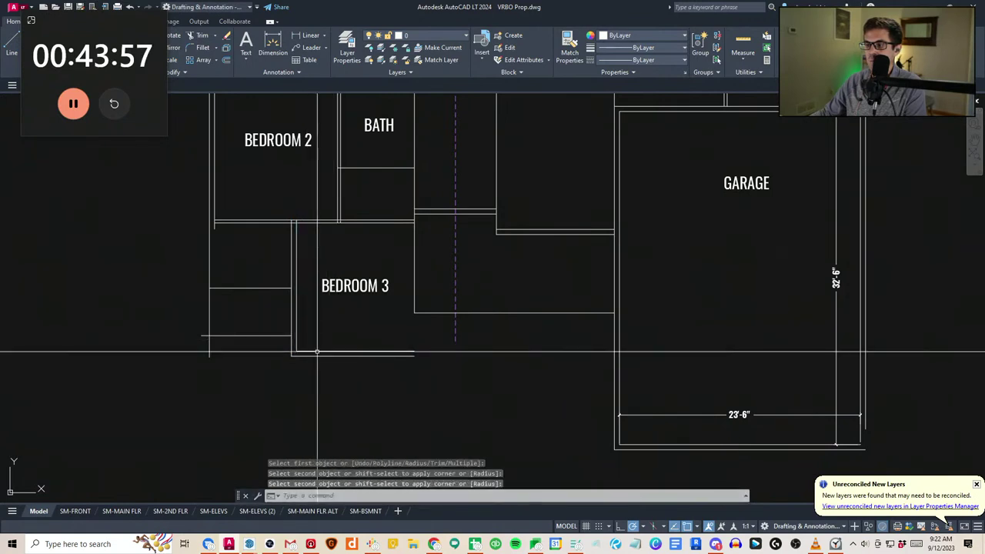
{"action": "key", "text": "space"}
{"action": "key", "text": "Escape"}
{"action": "key", "text": "Escape"}
{"action": "scroll", "coordinate": [465, 297], "scroll_direction": "down", "scroll_amount": 2}
{"action": "mouse_move", "coordinate": [468, 293]}
{"action": "middle_mouse_down"}
{"action": "mouse_move", "coordinate": [362, 331]}
{"action": "mouse_move", "coordinate": [397, 370]}
{"action": "middle_mouse_up"}
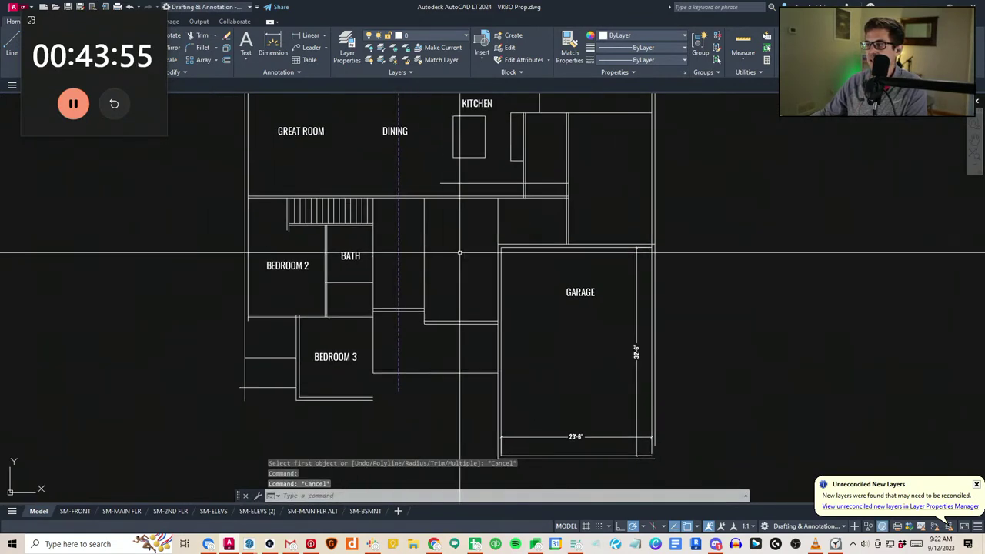
{"action": "middle_click_drag", "start_coordinate": [459, 251], "coordinate": [448, 273]}
{"action": "key", "text": "Escape"}
{"action": "left_click", "coordinate": [358, 338]}
{"action": "key", "text": "Escape"}
{"action": "key", "text": "Escape"}
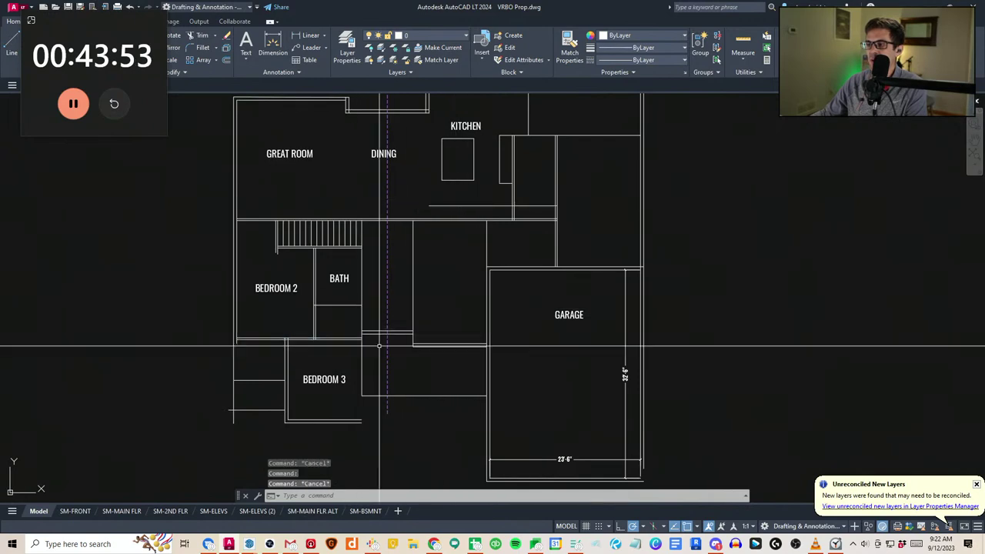
Extend both lines of the wall below the stairs to the inner line of the house's left exterior wall
{"action": "mouse_move", "coordinate": [393, 351]}
{"action": "middle_mouse_down"}
{"action": "mouse_move", "coordinate": [389, 362]}
{"action": "mouse_move", "coordinate": [378, 337]}
{"action": "mouse_move", "coordinate": [407, 327]}
{"action": "middle_mouse_up"}
{"action": "scroll", "coordinate": [336, 343], "scroll_direction": "up", "scroll_amount": 2}
{"action": "scroll", "coordinate": [386, 336], "scroll_direction": "down", "scroll_amount": 2}
{"action": "scroll", "coordinate": [291, 237], "scroll_direction": "up", "scroll_amount": 4}
{"action": "type", "text": "ex"}
{"action": "key", "text": "space"}
{"action": "left_click", "coordinate": [257, 239]}
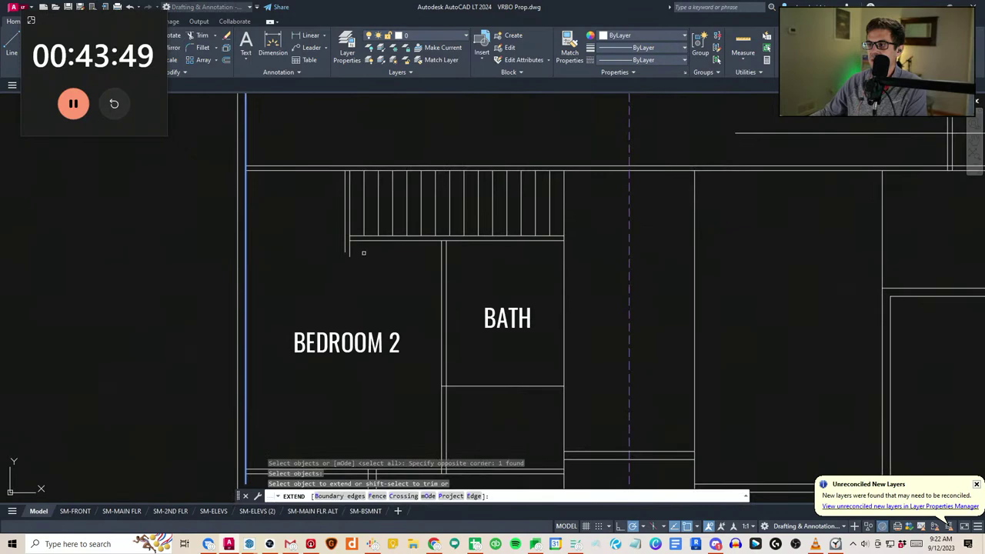
{"action": "left_click", "coordinate": [363, 253]}
{"action": "left_click", "coordinate": [357, 230]}
{"action": "key", "text": "Escape"}
Measure the upper-right room diagonally from the partition's lower end to the room's upper-right inner corner
{"action": "scroll", "coordinate": [383, 331], "scroll_direction": "down", "scroll_amount": 4}
{"action": "middle_click_drag", "start_coordinate": [480, 339], "coordinate": [387, 303]}
{"action": "middle_click_drag", "start_coordinate": [456, 307], "coordinate": [420, 330]}
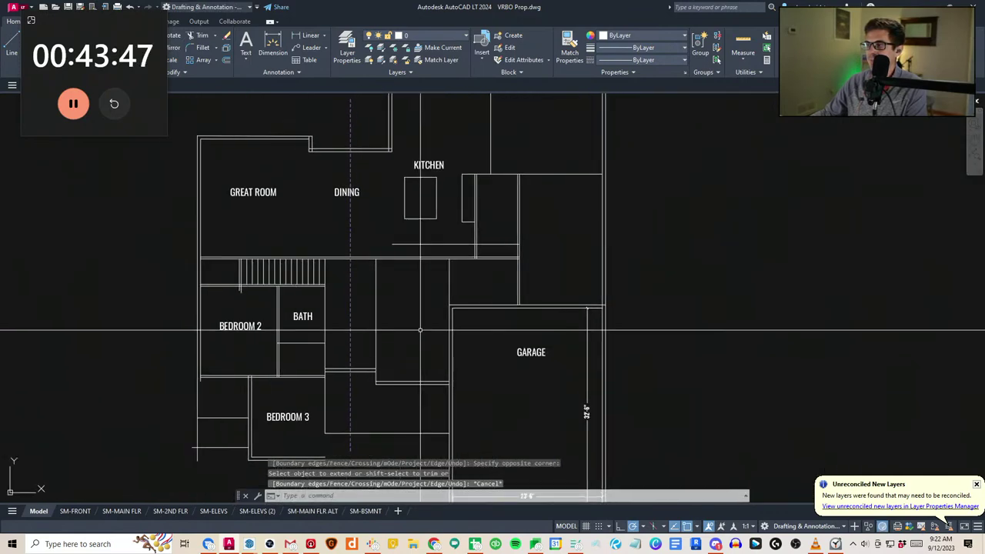
{"action": "scroll", "coordinate": [477, 282], "scroll_direction": "down", "scroll_amount": 1}
{"action": "scroll", "coordinate": [485, 267], "scroll_direction": "up", "scroll_amount": 4}
{"action": "type", "text": "d"}
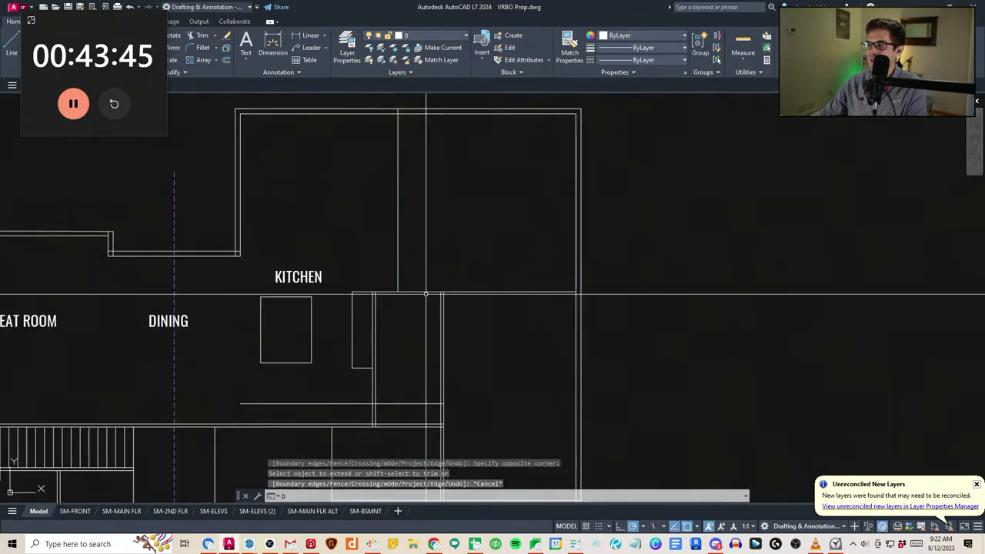
{"action": "type", "text": "i"}
{"action": "key", "text": "space"}
{"action": "left_click", "coordinate": [398, 291]}
{"action": "middle_click_drag", "start_coordinate": [570, 116], "coordinate": [547, 143]}
{"action": "left_click", "coordinate": [552, 143]}
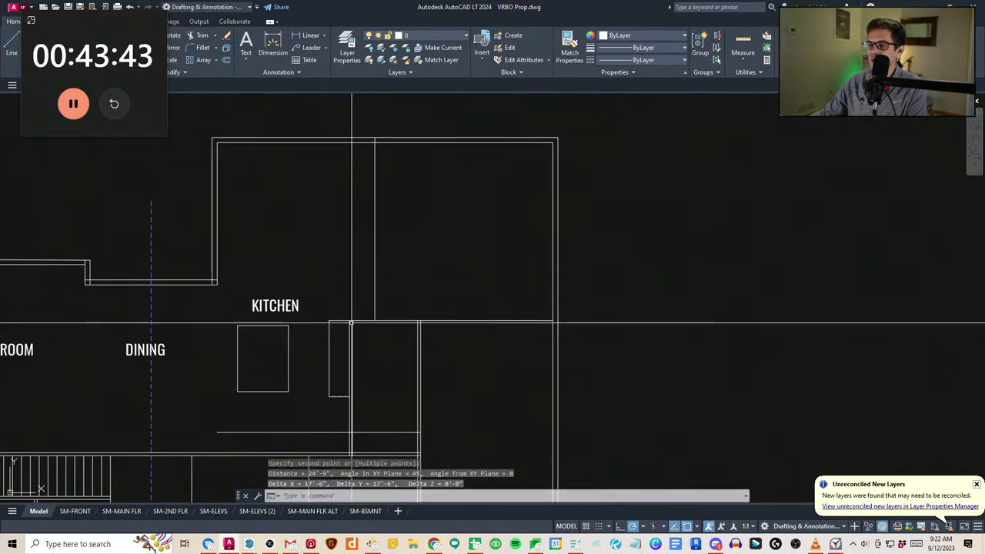
Measure the space above the kitchen diagonally from the partition's lower end to its upper-left inner corner
{"action": "middle_click_drag", "start_coordinate": [362, 332], "coordinate": [405, 323]}
{"action": "scroll", "coordinate": [431, 289], "scroll_direction": "down", "scroll_amount": 2}
{"action": "mouse_move", "coordinate": [433, 286]}
{"action": "middle_mouse_down"}
{"action": "mouse_move", "coordinate": [429, 349]}
{"action": "mouse_move", "coordinate": [464, 347]}
{"action": "middle_mouse_up"}
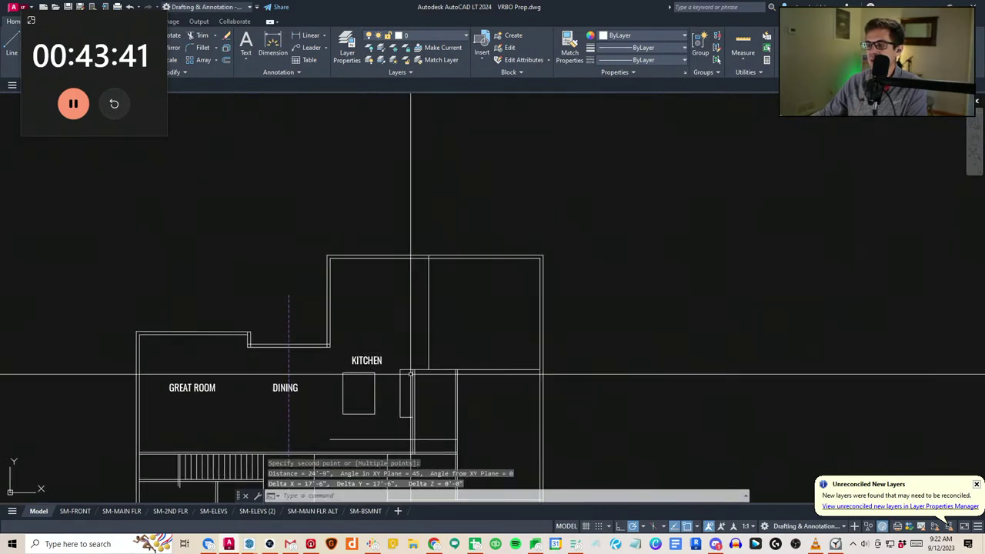
{"action": "scroll", "coordinate": [411, 373], "scroll_direction": "up", "scroll_amount": 2}
{"action": "type", "text": "di"}
{"action": "key", "text": "space"}
{"action": "left_click", "coordinate": [436, 365]}
{"action": "left_click", "coordinate": [279, 188]}
{"action": "middle_click_drag", "start_coordinate": [355, 251], "coordinate": [411, 253]}
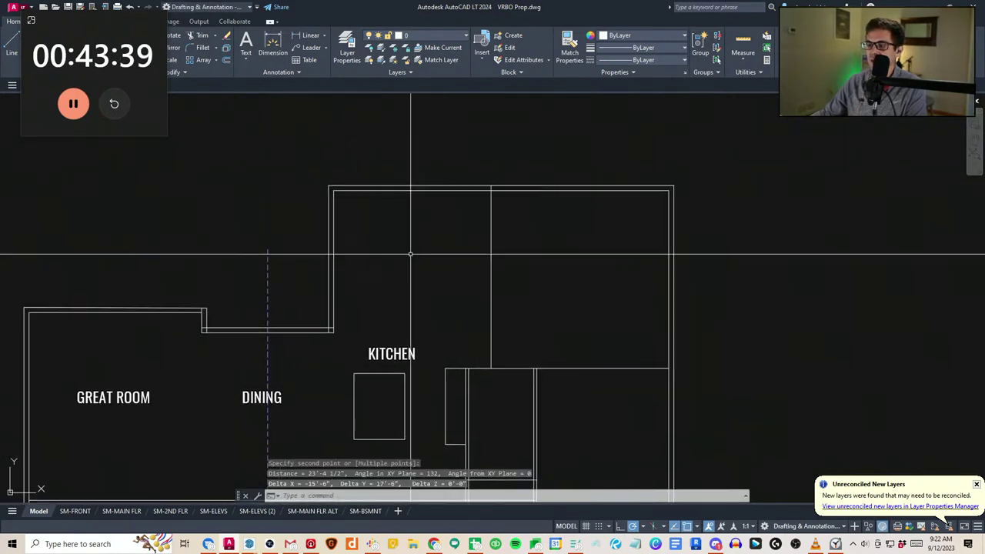
Stretch the exterior wall above the kitchen and upper-right room down by 24 inches
{"action": "mouse_move", "coordinate": [480, 290]}
{"action": "middle_mouse_down"}
{"action": "mouse_move", "coordinate": [433, 310]}
{"action": "mouse_move", "coordinate": [439, 257]}
{"action": "mouse_move", "coordinate": [471, 285]}
{"action": "middle_mouse_up"}
{"action": "key", "text": "Escape"}
{"action": "key", "text": "Escape"}
{"action": "type", "text": "st"}
{"action": "key", "text": "space"}
{"action": "left_click", "coordinate": [721, 236]}
{"action": "left_click", "coordinate": [136, 168]}
{"action": "key", "text": "space"}
{"action": "left_click", "coordinate": [290, 161]}
{"action": "type", "text": "24"}
{"action": "key", "text": "space"}
{"action": "key", "text": "Escape"}
{"action": "key", "text": "Escape"}
Draw a vertical line continuing the wall beside the kitchen counter up to the upper exterior wall
{"action": "scroll", "coordinate": [453, 270], "scroll_direction": "down", "scroll_amount": 2}
{"action": "scroll", "coordinate": [508, 357], "scroll_direction": "up", "scroll_amount": 2}
{"action": "type", "text": "l"}
{"action": "key", "text": "Return"}
{"action": "left_click", "coordinate": [420, 141]}
{"action": "key", "text": "Escape"}
{"action": "key", "text": "Escape"}
{"action": "scroll", "coordinate": [471, 286], "scroll_direction": "down", "scroll_amount": 2}
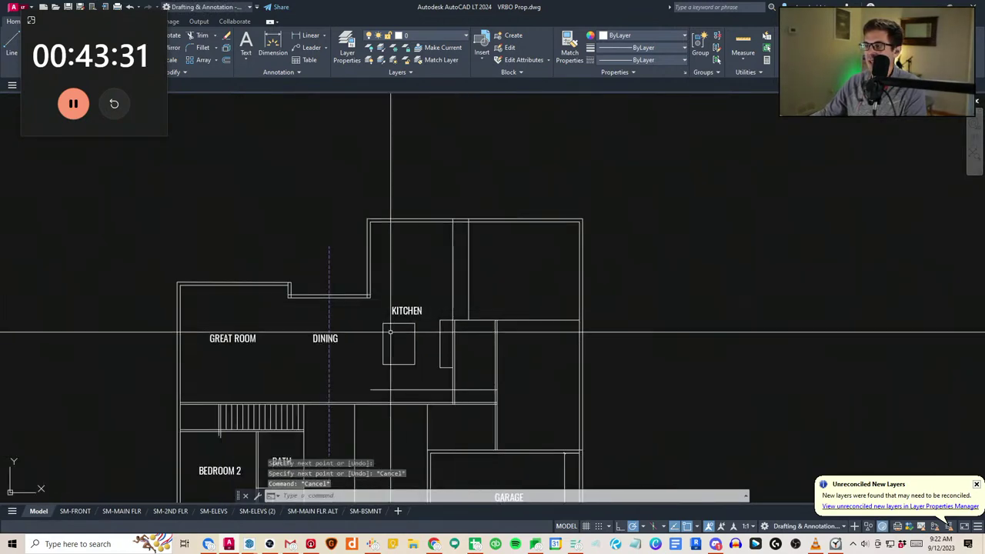
{"action": "scroll", "coordinate": [459, 282], "scroll_direction": "up", "scroll_amount": 2}
{"action": "scroll", "coordinate": [460, 292], "scroll_direction": "down", "scroll_amount": 2}
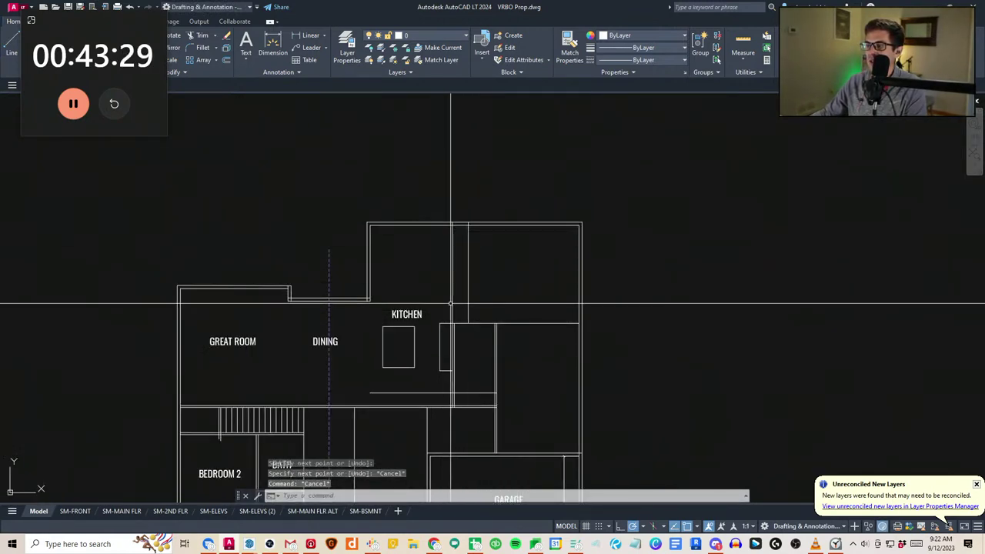
{"action": "key", "text": "Escape"}
{"action": "key", "text": "Escape"}
{"action": "middle_click_drag", "start_coordinate": [490, 343], "coordinate": [434, 322]}
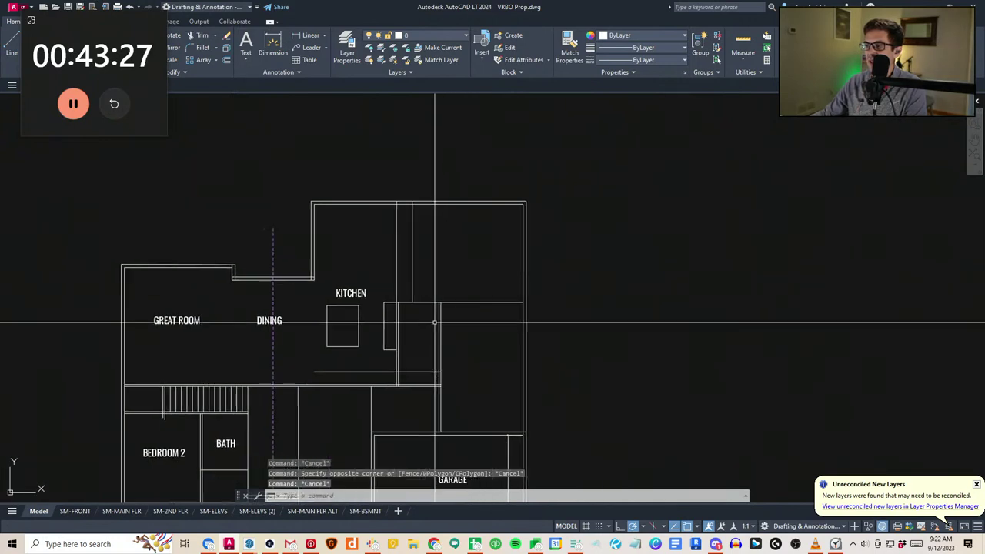
{"action": "middle_click_drag", "start_coordinate": [381, 270], "coordinate": [384, 269]}
{"action": "left_click", "coordinate": [377, 300]}
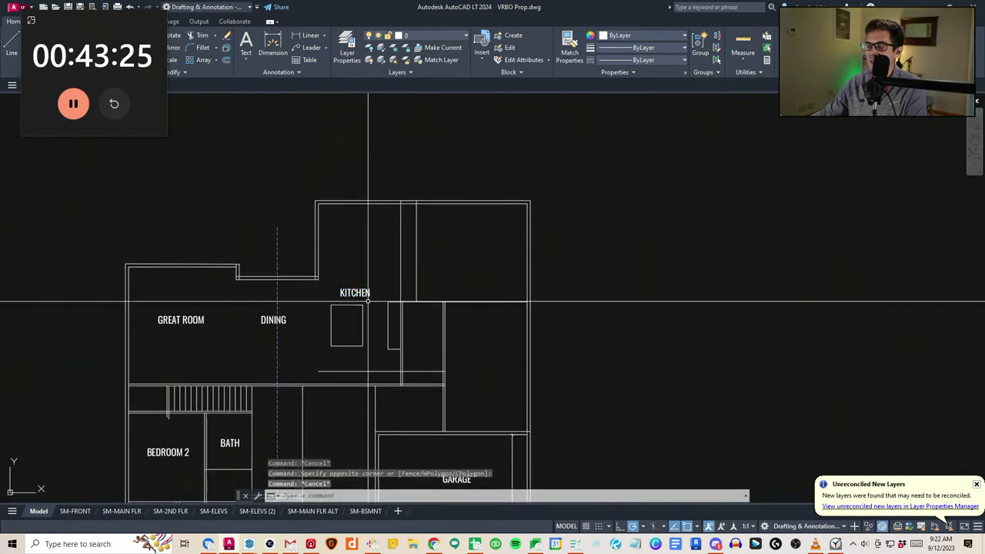
{"action": "key", "text": "Escape"}
{"action": "scroll", "coordinate": [369, 301], "scroll_direction": "up", "scroll_amount": 2}
{"action": "mouse_move", "coordinate": [386, 313]}
{"action": "middle_mouse_down"}
{"action": "mouse_move", "coordinate": [398, 284]}
{"action": "mouse_move", "coordinate": [424, 294]}
{"action": "middle_mouse_up"}
{"action": "scroll", "coordinate": [408, 270], "scroll_direction": "down", "scroll_amount": 1}
{"action": "left_click", "coordinate": [378, 237]}
{"action": "key", "text": "Escape"}
{"action": "key", "text": "Escape"}
{"action": "scroll", "coordinate": [372, 271], "scroll_direction": "down", "scroll_amount": 1}
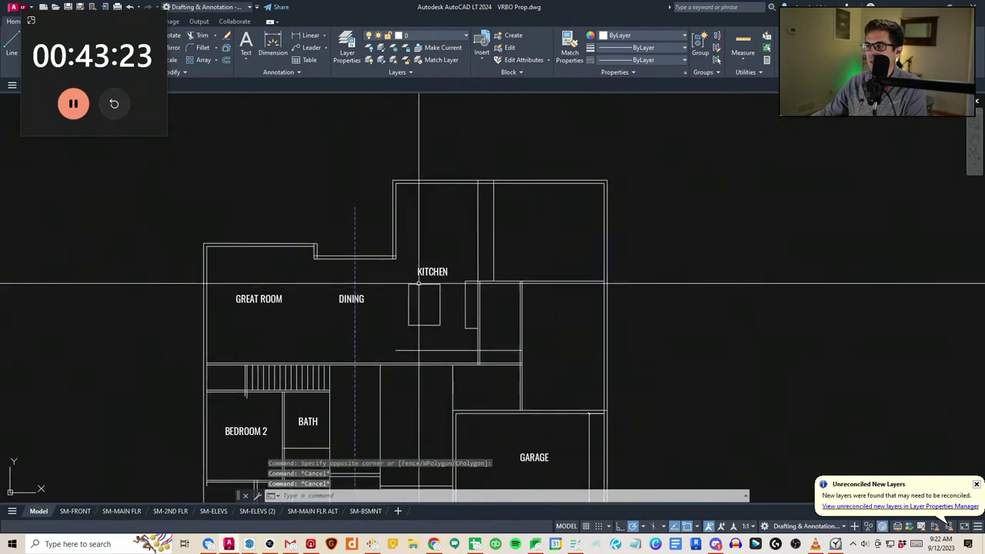
{"action": "middle_click_drag", "start_coordinate": [401, 258], "coordinate": [408, 253]}
Try to mirror the short jog wall between the great room and dining area about the dashed centerline
{"action": "left_click", "coordinate": [309, 243]}
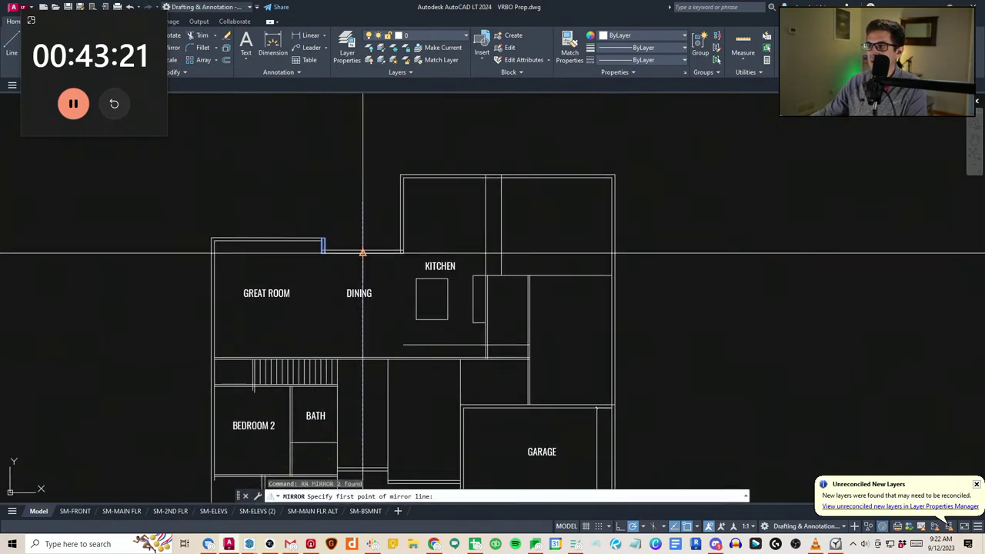
{"action": "key", "text": "Escape"}
{"action": "key", "text": "Escape"}
{"action": "middle_click_drag", "start_coordinate": [480, 268], "coordinate": [461, 259]}
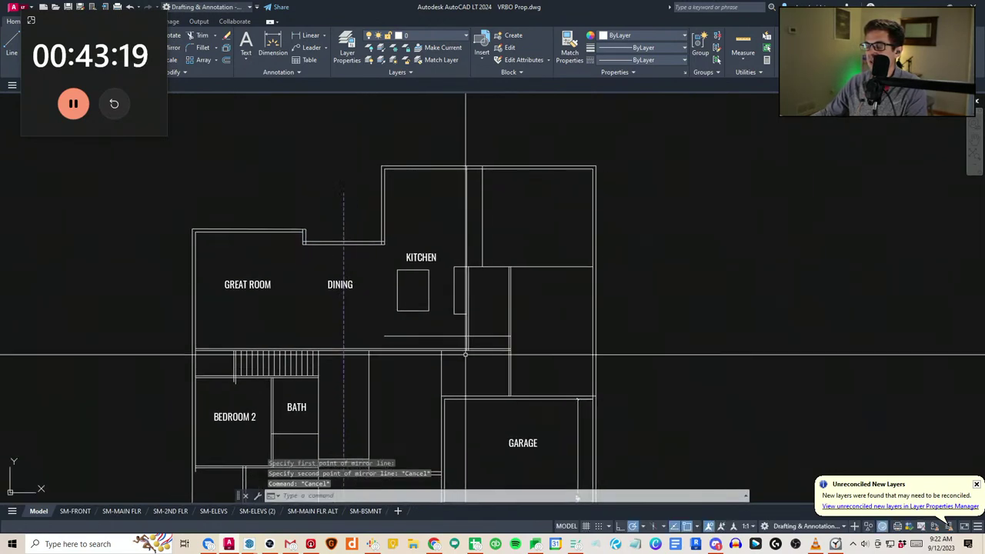
{"action": "scroll", "coordinate": [471, 340], "scroll_direction": "up", "scroll_amount": 2}
{"action": "scroll", "coordinate": [443, 330], "scroll_direction": "down", "scroll_amount": 2}
{"action": "mouse_move", "coordinate": [435, 315]}
{"action": "middle_mouse_down"}
{"action": "mouse_move", "coordinate": [443, 330]}
{"action": "mouse_move", "coordinate": [418, 340]}
{"action": "middle_mouse_up"}
{"action": "scroll", "coordinate": [419, 341], "scroll_direction": "up", "scroll_amount": 2}
{"action": "type", "text": "ST"}
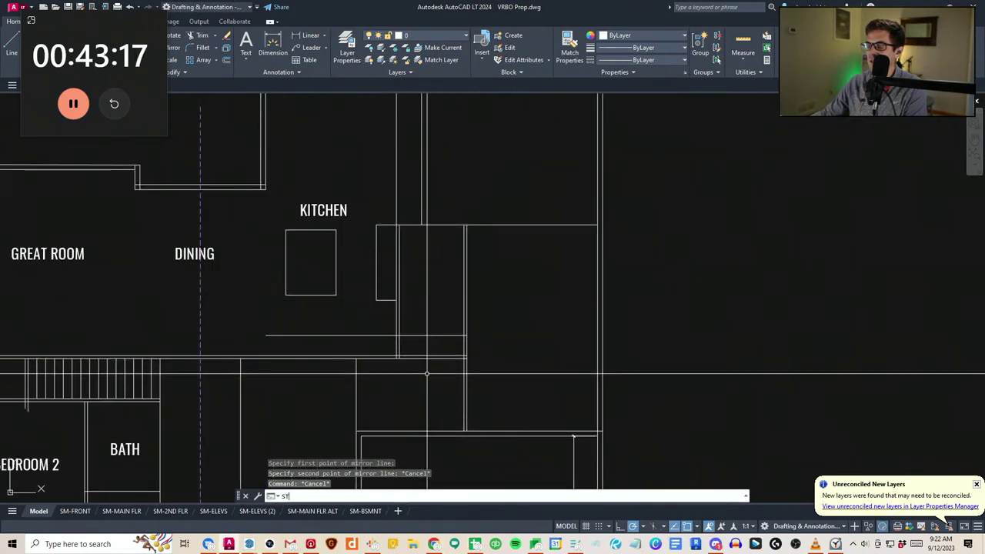
{"action": "key", "text": "Return"}
{"action": "left_click", "coordinate": [439, 389]}
{"action": "scroll", "coordinate": [397, 400], "scroll_direction": "down", "scroll_amount": 2}
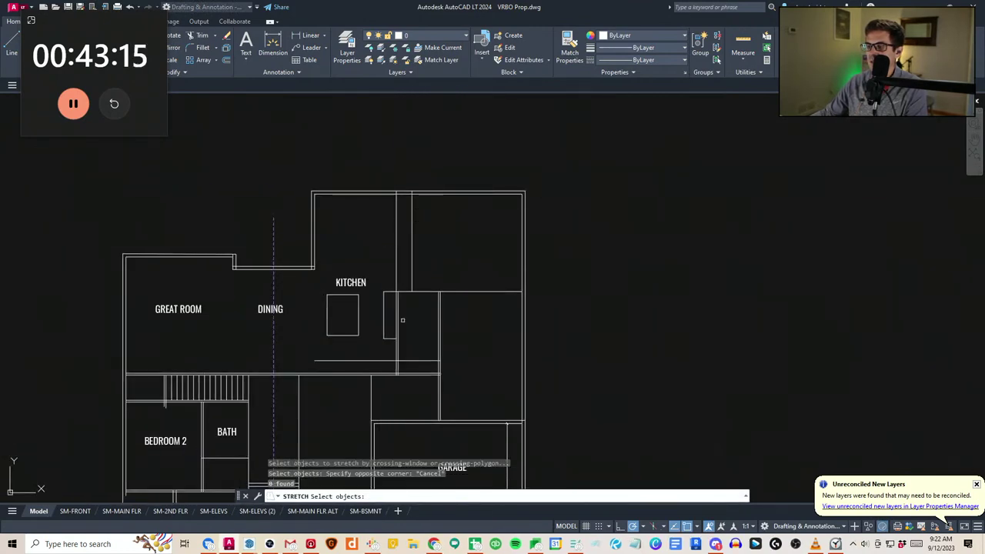
{"action": "key", "text": "Escape"}
{"action": "key", "text": "Escape"}
{"action": "key", "text": "Escape"}
{"action": "scroll", "coordinate": [408, 338], "scroll_direction": "up", "scroll_amount": 2}
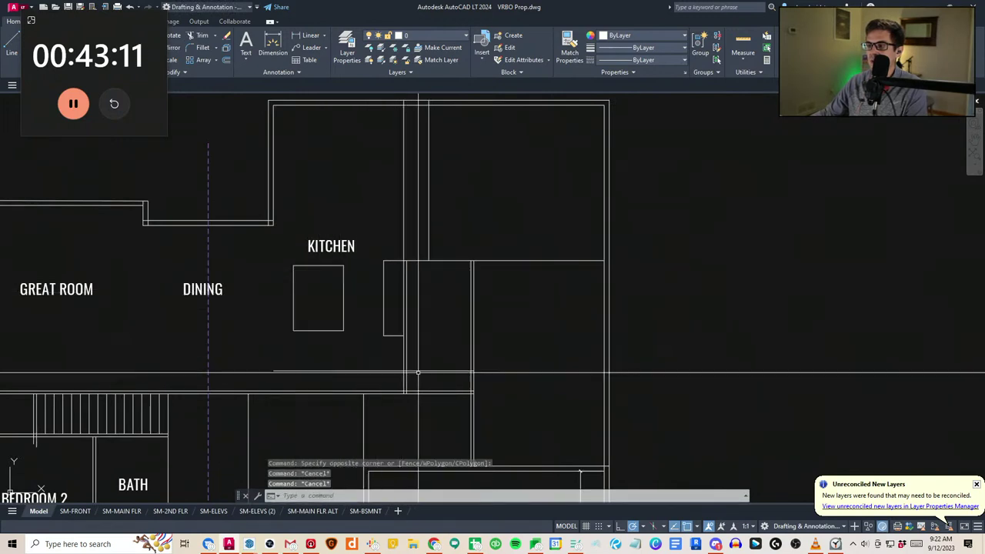
Stretch the kitchen's right wall, its counter and both partition lines above them 12 inches to the right
{"action": "type", "text": "st"}
{"action": "key", "text": "Return"}
{"action": "left_click", "coordinate": [459, 404]}
{"action": "middle_click_drag", "start_coordinate": [384, 127], "coordinate": [391, 149]}
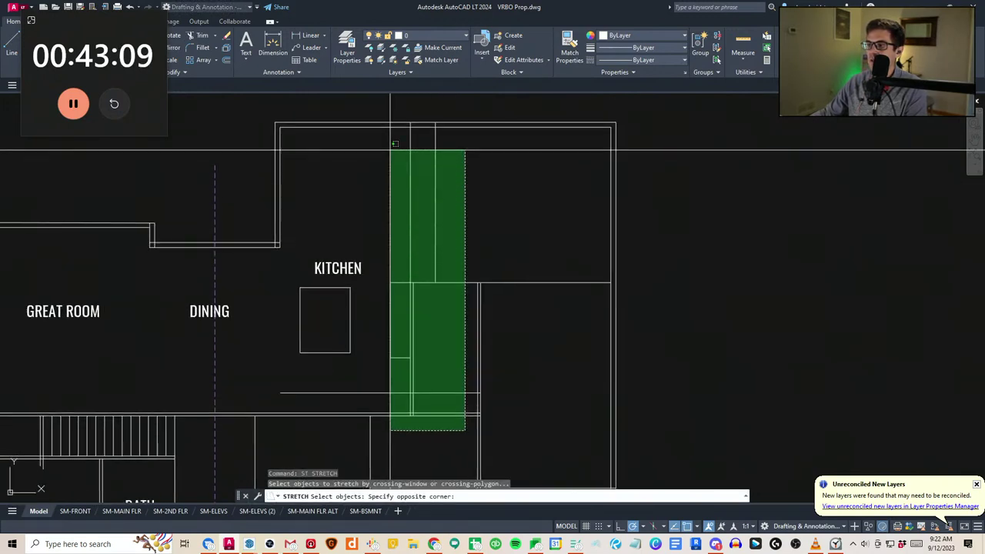
{"action": "left_click", "coordinate": [387, 98]}
{"action": "key", "text": "Return"}
{"action": "left_click", "coordinate": [476, 202]}
{"action": "type", "text": "12"}
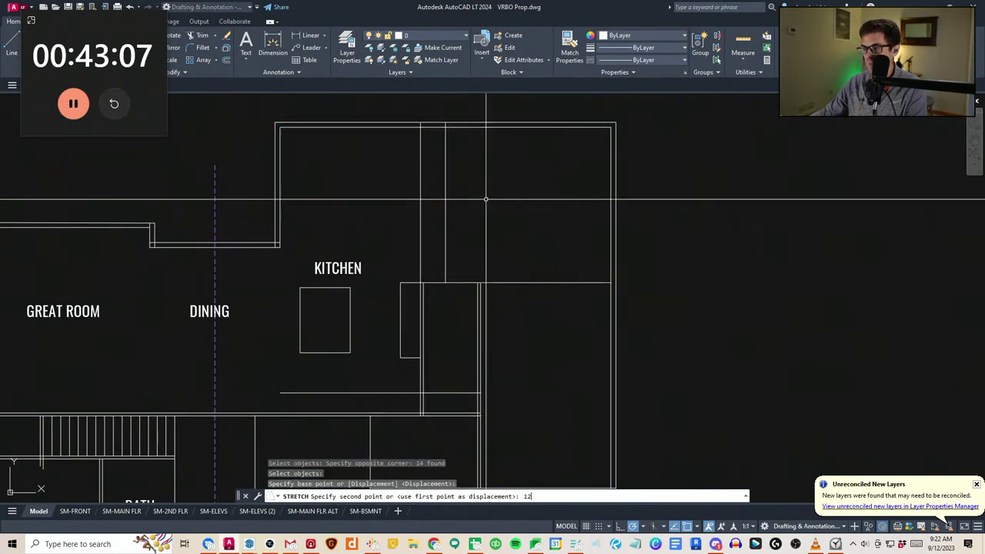
{"action": "key", "text": "Return"}
{"action": "key", "text": "Escape"}
{"action": "key", "text": "Escape"}
Widen the kitchen island by 12 inches toward the counter
{"action": "scroll", "coordinate": [348, 356], "scroll_direction": "up", "scroll_amount": 2}
{"action": "type", "text": "st"}
{"action": "key", "text": "Return"}
{"action": "left_click", "coordinate": [377, 380]}
{"action": "left_click", "coordinate": [346, 248]}
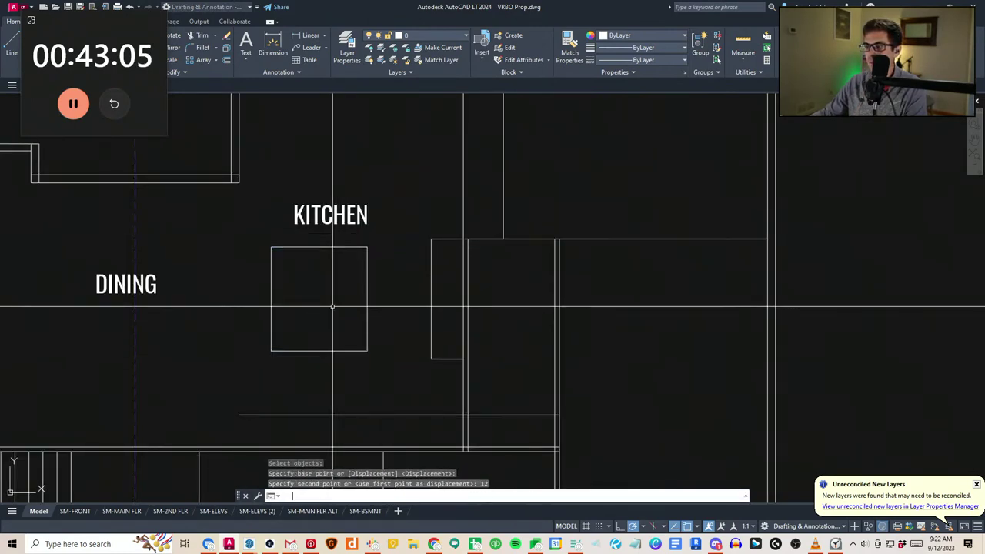
{"action": "key", "text": "Escape"}
Shorten the kitchen island by stretching its upper edge 24 inches downward
{"action": "scroll", "coordinate": [332, 306], "scroll_direction": "down", "scroll_amount": 3}
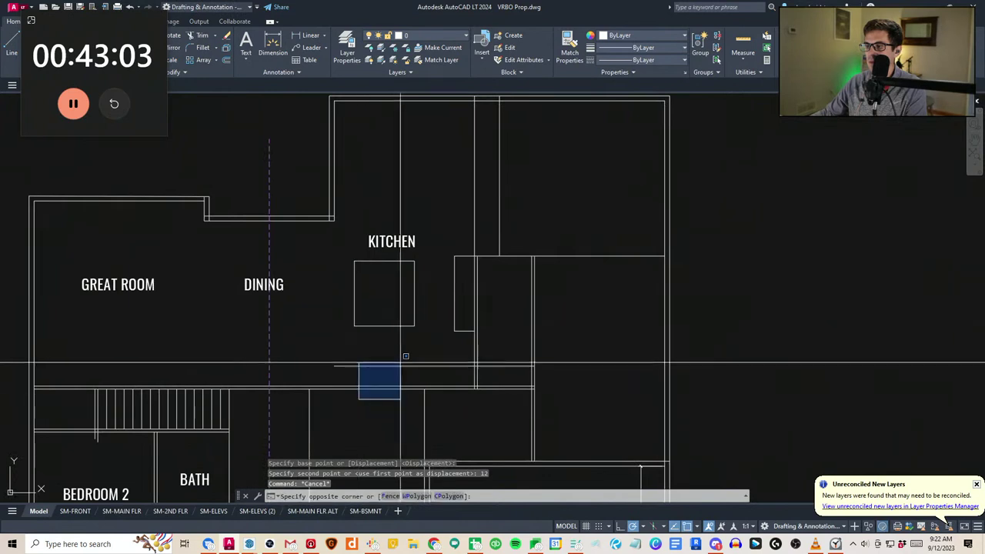
{"action": "key", "text": "Escape"}
{"action": "key", "text": "Escape"}
{"action": "middle_click_drag", "start_coordinate": [419, 331], "coordinate": [419, 339]}
{"action": "type", "text": "st"}
{"action": "key", "text": "Return"}
{"action": "left_click", "coordinate": [434, 280]}
{"action": "left_click", "coordinate": [326, 267]}
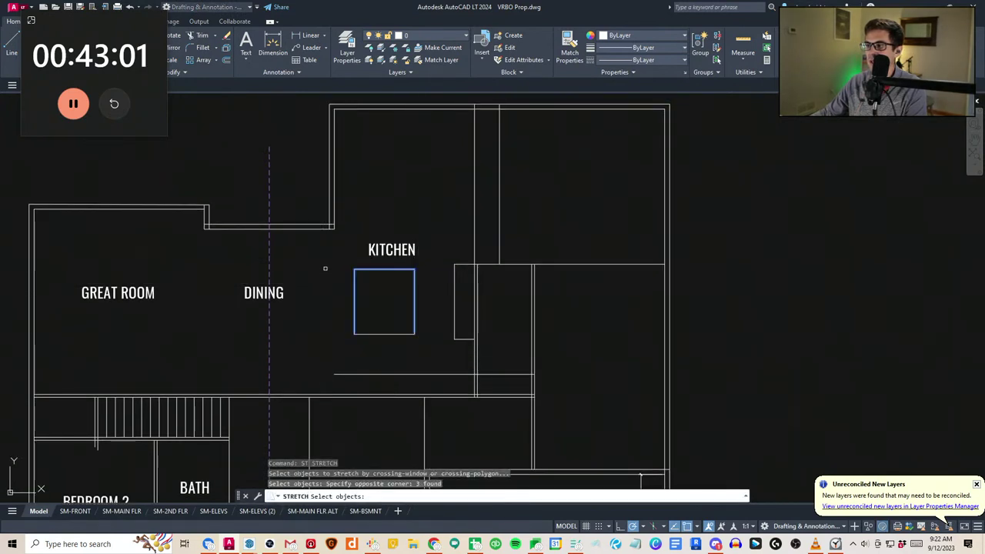
{"action": "type", "text": "24"}
{"action": "key", "text": "Return"}
{"action": "scroll", "coordinate": [433, 352], "scroll_direction": "down", "scroll_amount": 2}
{"action": "key", "text": "Escape"}
{"action": "key", "text": "Escape"}
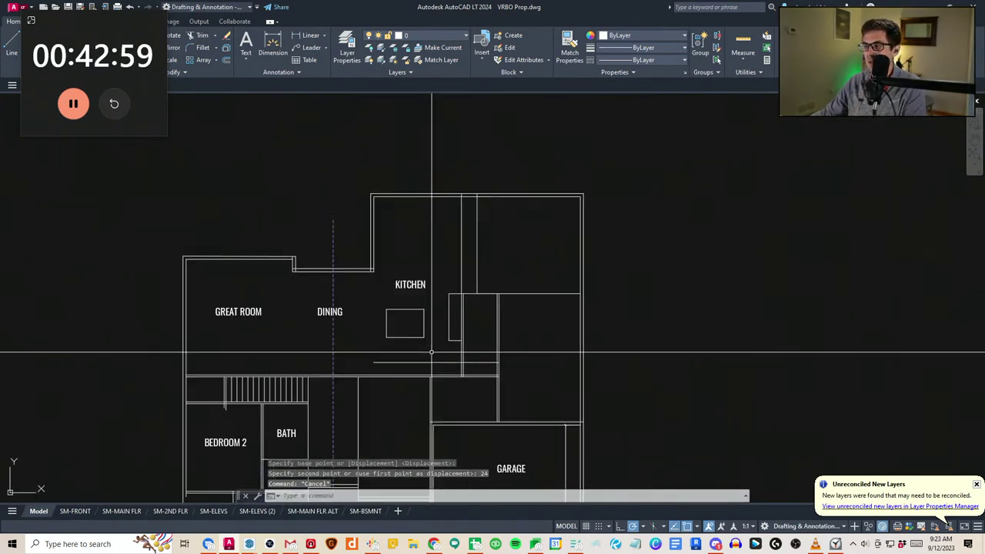
{"action": "scroll", "coordinate": [447, 314], "scroll_direction": "up", "scroll_amount": 2}
{"action": "left_click", "coordinate": [438, 311]}
{"action": "key", "text": "Escape"}
{"action": "key", "text": "Escape"}
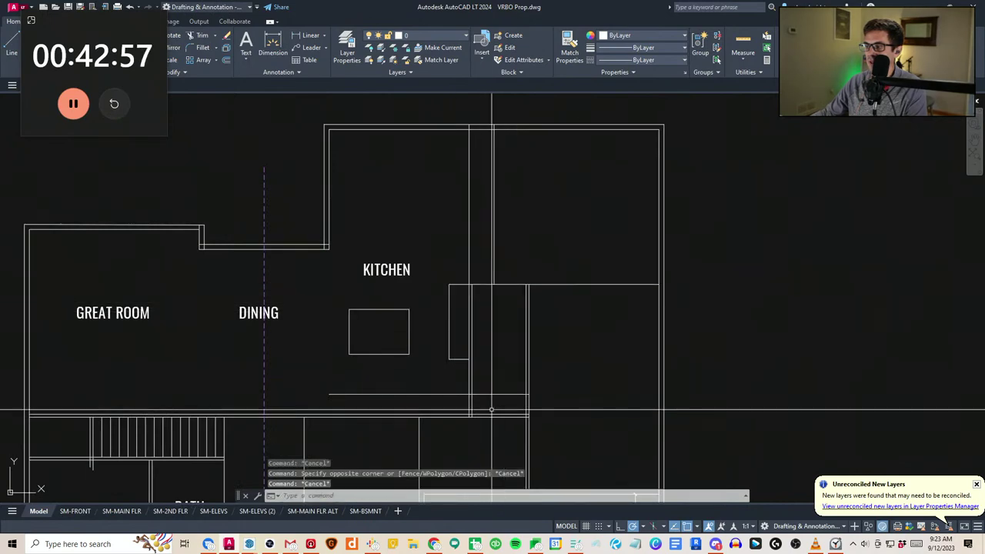
{"action": "left_click", "coordinate": [468, 424]}
{"action": "middle_click_drag", "start_coordinate": [543, 287], "coordinate": [458, 265]}
{"action": "key", "text": "Escape"}
{"action": "scroll", "coordinate": [548, 268], "scroll_direction": "down", "scroll_amount": 2}
{"action": "scroll", "coordinate": [395, 265], "scroll_direction": "up", "scroll_amount": 2}
Move the KITCHEN label to just below the island
{"action": "left_click", "coordinate": [392, 244]}
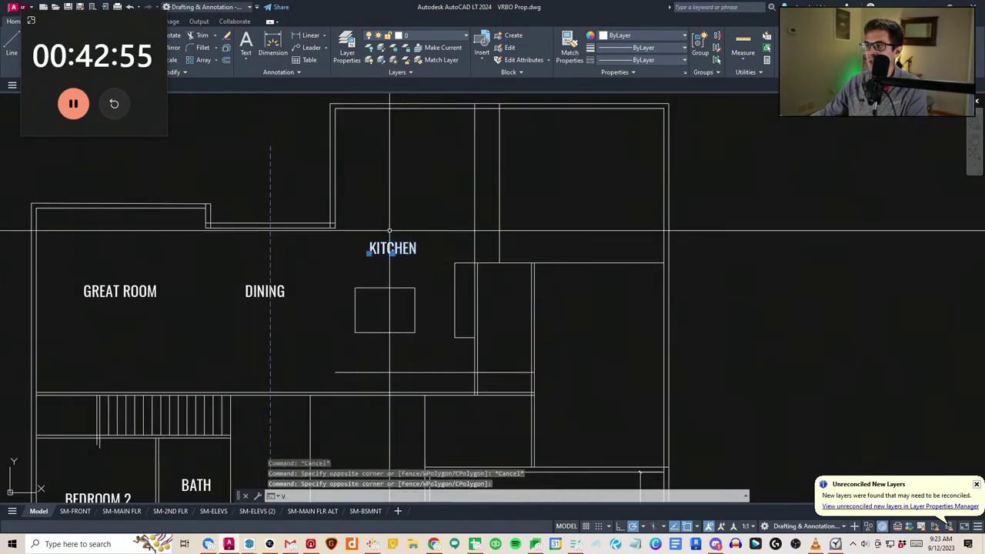
{"action": "type", "text": "m"}
{"action": "left_click", "coordinate": [398, 237]}
{"action": "left_click", "coordinate": [416, 337]}
{"action": "key", "text": "Escape"}
Copy the KITCHEN label into the space above the kitchen and change the copy's text to HEARTH
{"action": "left_click", "coordinate": [416, 351]}
{"action": "type", "text": "co"}
{"action": "left_click", "coordinate": [404, 347]}
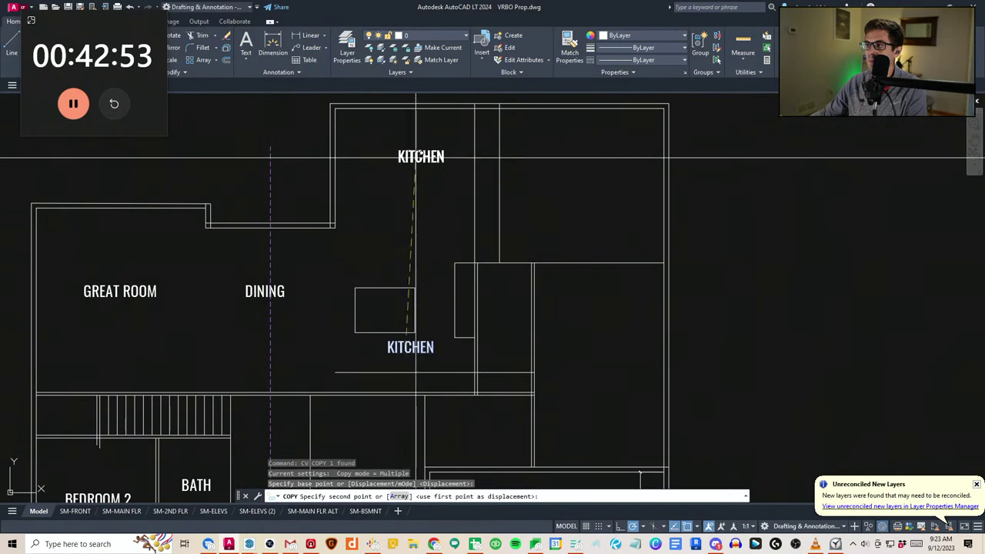
{"action": "left_click", "coordinate": [413, 156]}
{"action": "key", "text": "Escape"}
{"action": "left_click", "coordinate": [411, 157]}
{"action": "type", "text": "HEARTH"}
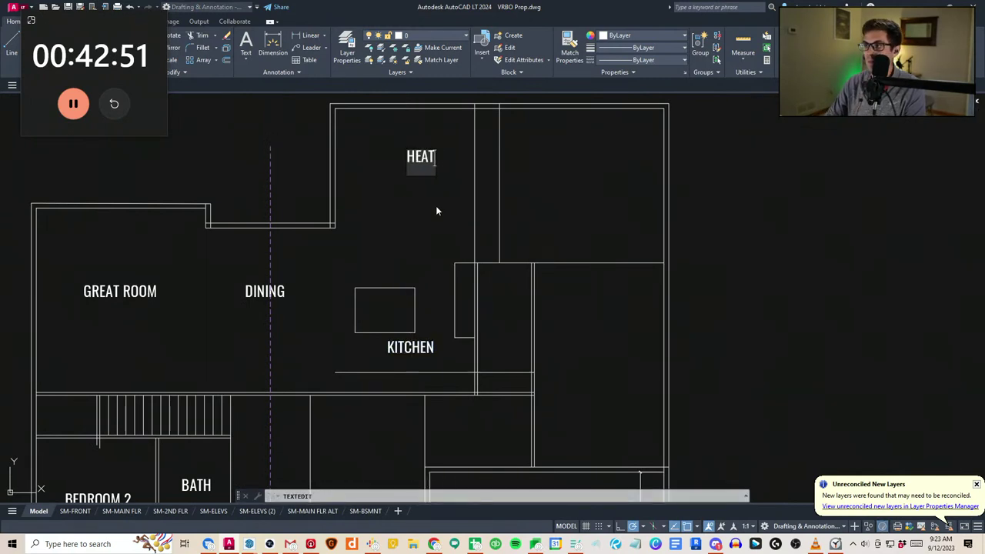
{"action": "key", "text": "Return"}
{"action": "key", "text": "Escape"}
{"action": "key", "text": "Escape"}
Move the HEARTH label slightly left so it sits centered in its space
{"action": "left_click", "coordinate": [454, 172]}
{"action": "left_click", "coordinate": [395, 160]}
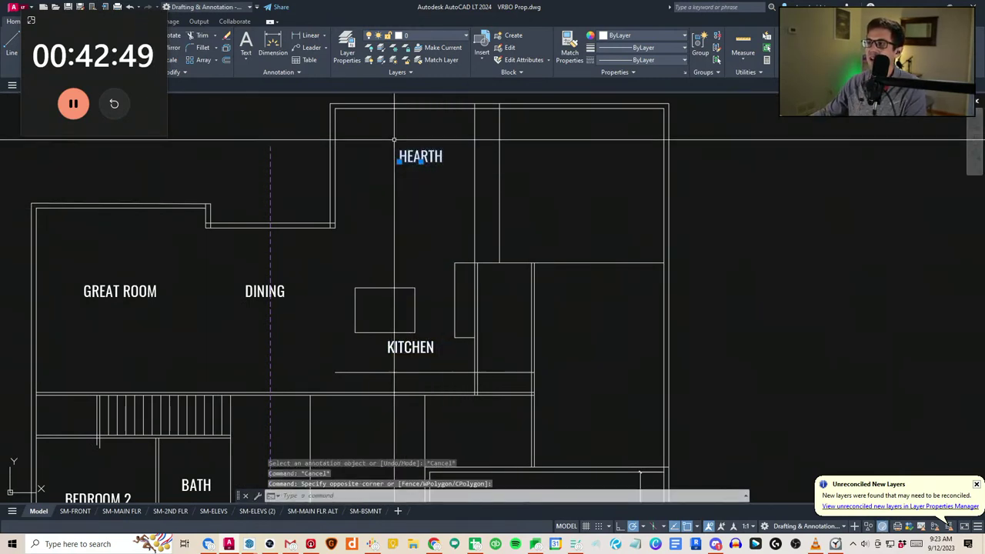
{"action": "type", "text": "m"}
{"action": "left_click", "coordinate": [434, 188]}
{"action": "left_click", "coordinate": [413, 193]}
{"action": "key", "text": "Escape"}
{"action": "key", "text": "Escape"}
Copy the HEARTH label into the upper-right room and change the copy's text to PRIMARY BED
{"action": "left_click", "coordinate": [426, 169]}
{"action": "left_click", "coordinate": [398, 155]}
{"action": "type", "text": "co"}
{"action": "left_click", "coordinate": [402, 154]}
{"action": "left_click", "coordinate": [580, 166]}
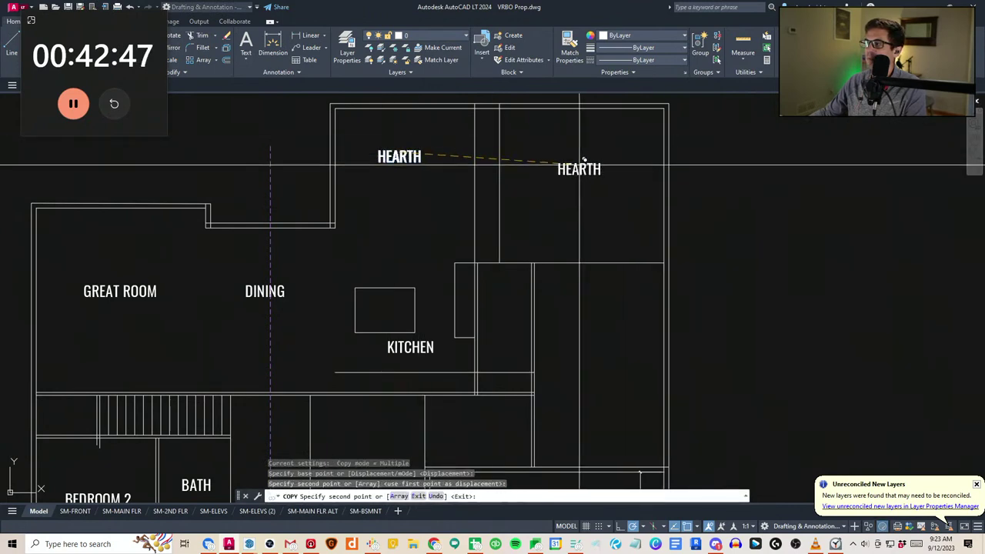
{"action": "key", "text": "Escape"}
{"action": "double_click", "coordinate": [579, 169]}
{"action": "type", "text": "PRIMARY BED"}
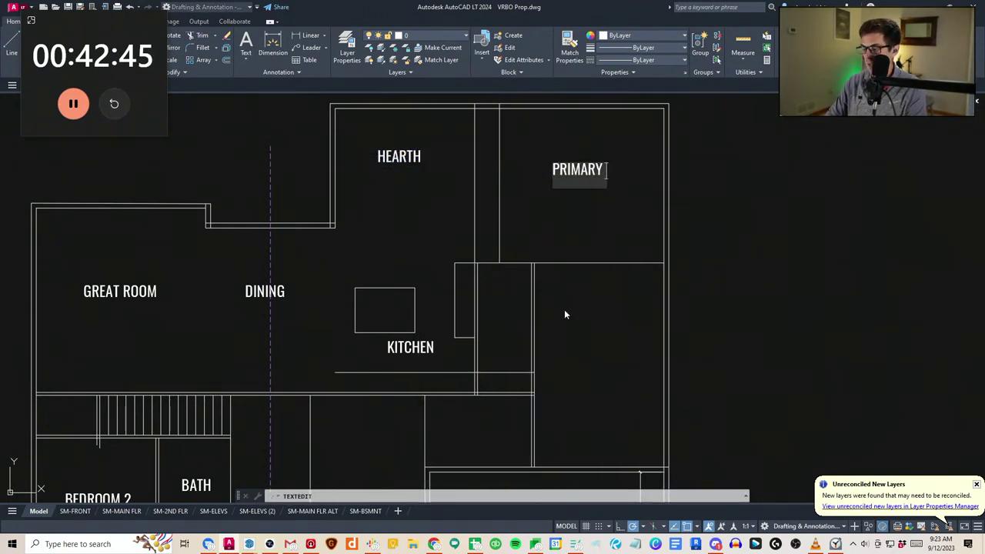
{"action": "key", "text": "Return"}
{"action": "key", "text": "Escape"}
{"action": "scroll", "coordinate": [563, 314], "scroll_direction": "down", "scroll_amount": 2}
{"action": "middle_click_drag", "start_coordinate": [548, 298], "coordinate": [497, 264]}
{"action": "key", "text": "Escape"}
{"action": "key", "text": "Escape"}
{"action": "key", "text": "Escape"}
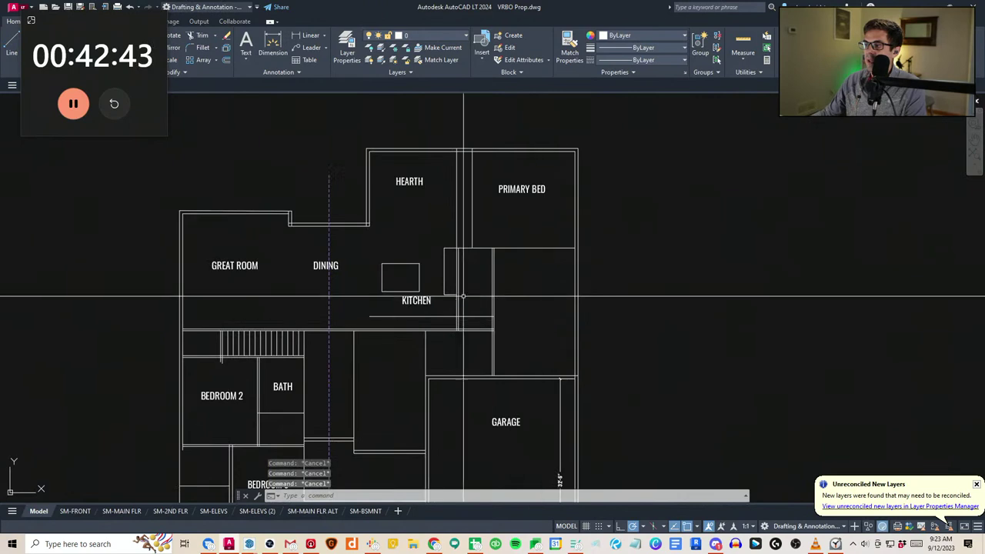
Copy the PRIMARY BED label into the narrow room behind the kitchen counter
{"action": "scroll", "coordinate": [460, 295], "scroll_direction": "up", "scroll_amount": 2}
{"action": "middle_click_drag", "start_coordinate": [528, 223], "coordinate": [505, 282]}
{"action": "left_click", "coordinate": [569, 228]}
{"action": "left_click", "coordinate": [548, 189]}
{"action": "type", "text": "co"}
{"action": "left_click", "coordinate": [541, 190]}
{"action": "left_click", "coordinate": [470, 332]}
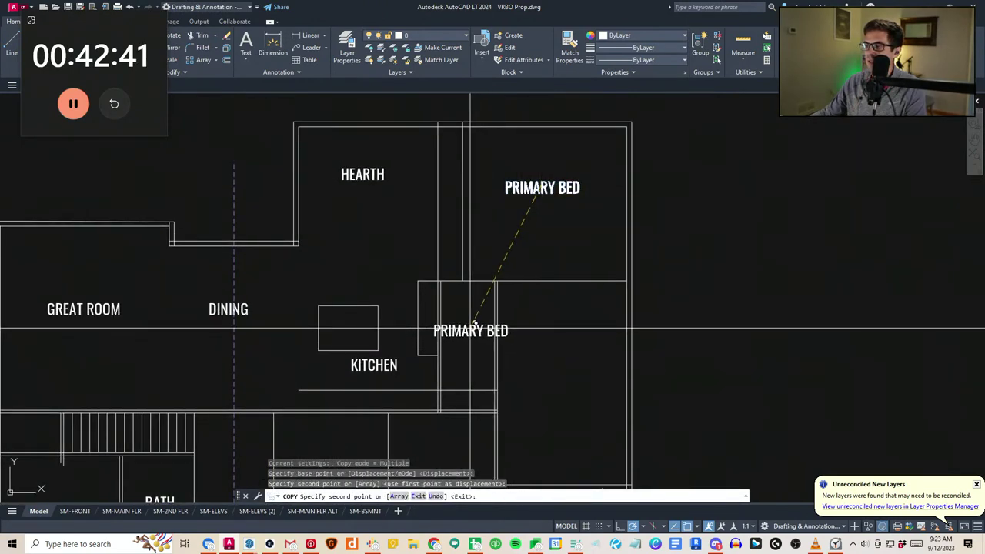
{"action": "key", "text": "Escape"}
{"action": "left_click", "coordinate": [475, 331]}
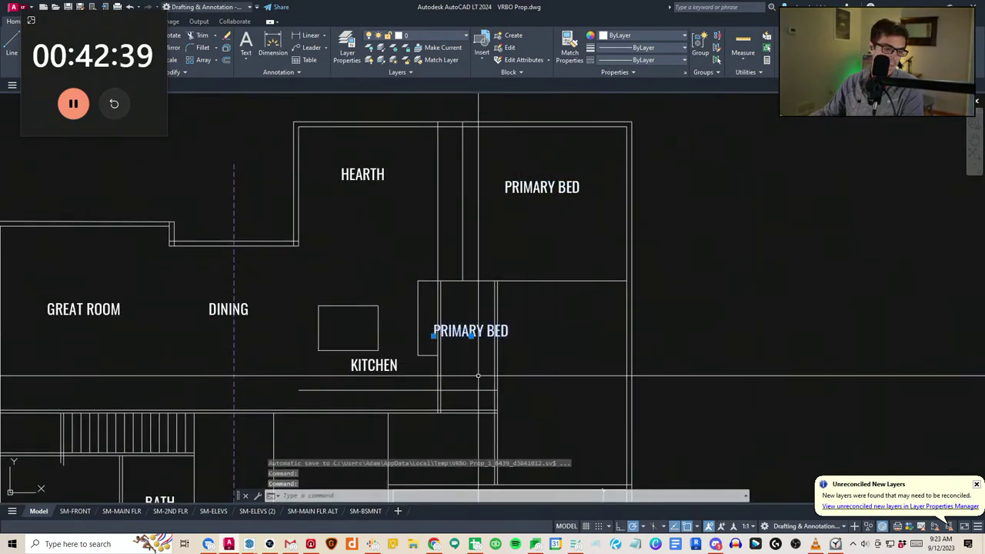
{"action": "key", "text": "Escape"}
{"action": "key", "text": "Escape"}
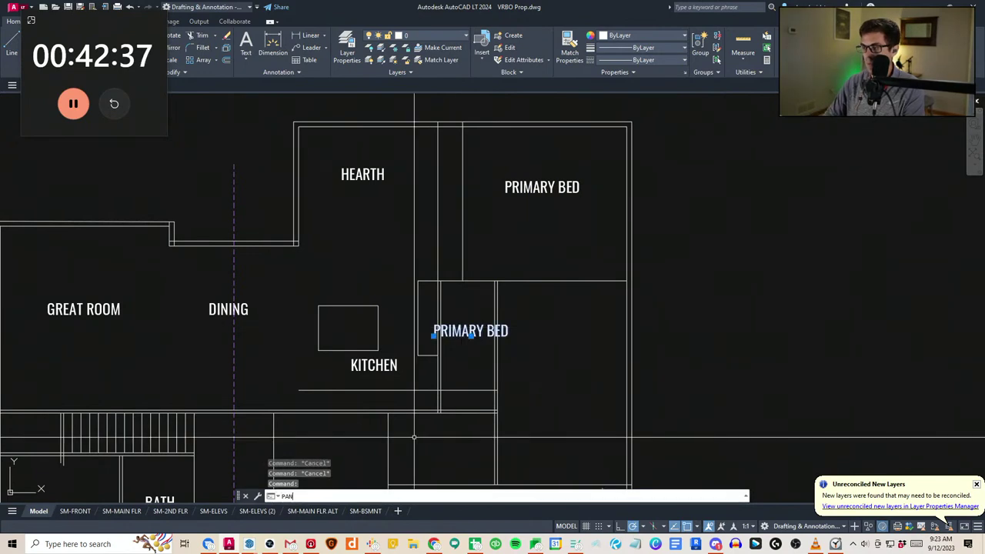
{"action": "key", "text": "Escape"}
{"action": "key", "text": "Escape"}
{"action": "key", "text": "Escape"}
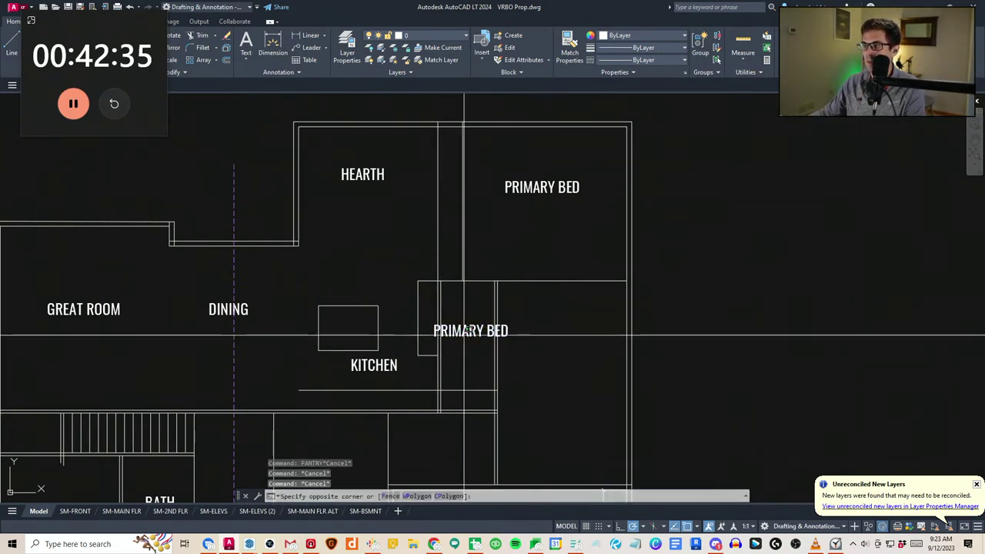
{"action": "left_click", "coordinate": [452, 331]}
{"action": "key", "text": "Escape"}
{"action": "key", "text": "Escape"}
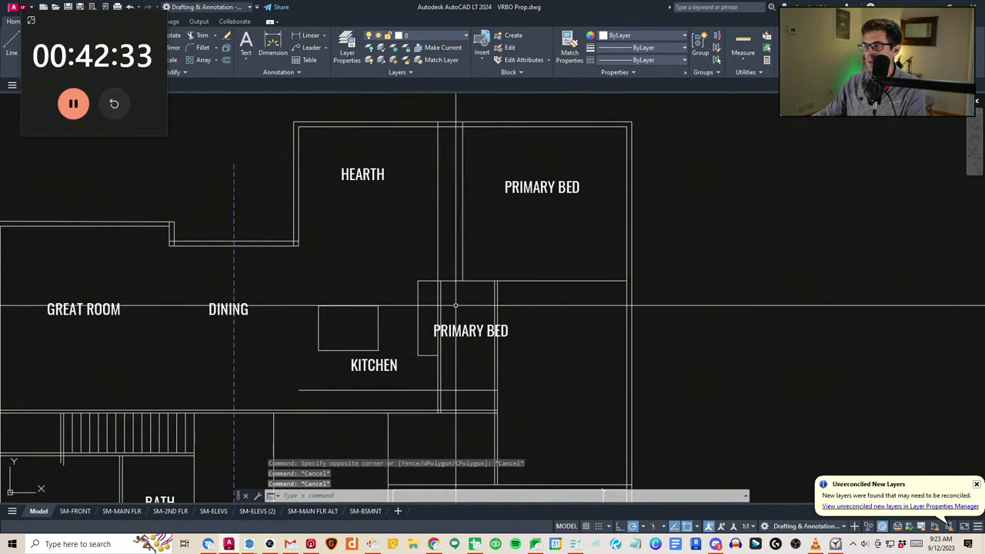
{"action": "type", "text": "PANTRY"}
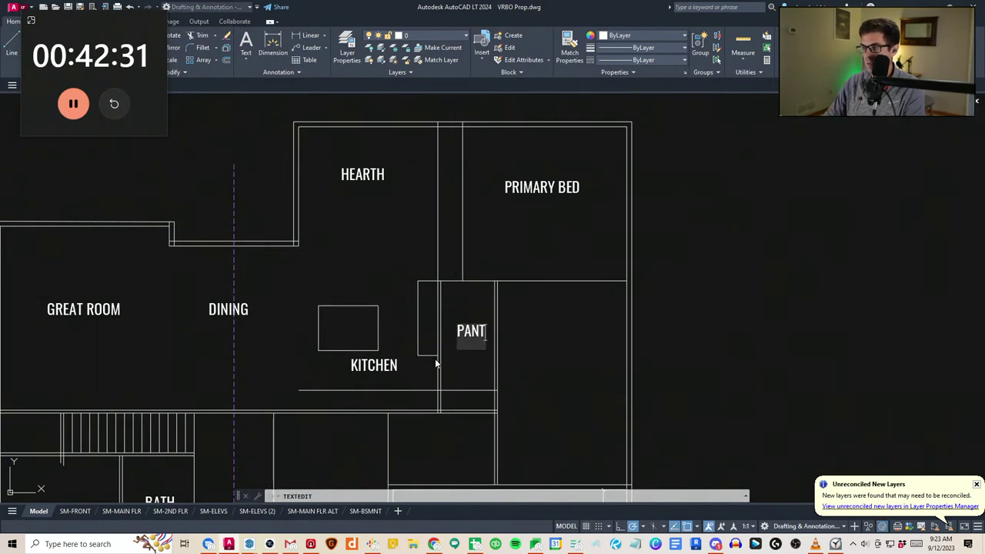
{"action": "key", "text": "Escape"}
{"action": "key", "text": "Escape"}
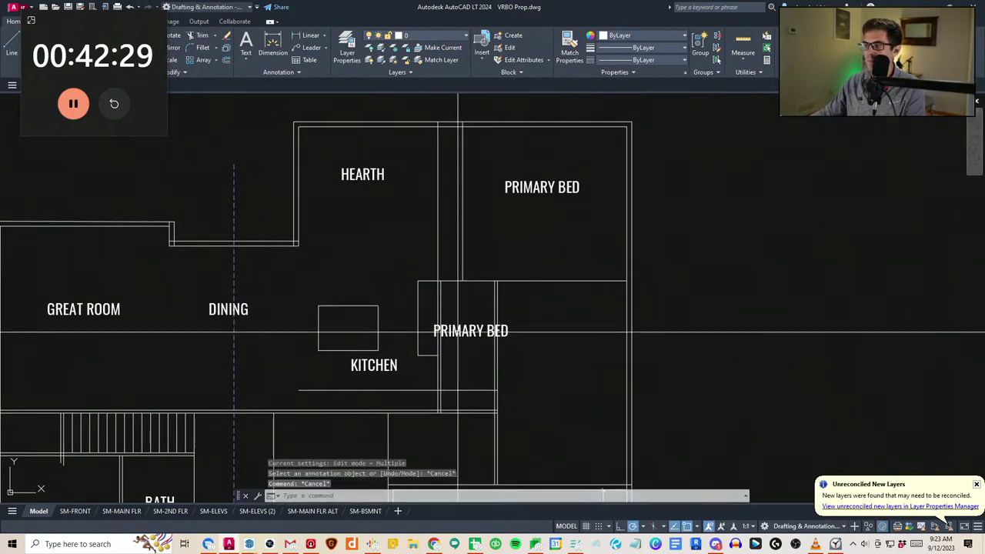
Change the text of the copied label behind the kitchen counter to PANTRY
{"action": "double_click", "coordinate": [499, 337]}
{"action": "type", "text": "PANTRY"}
{"action": "key", "text": "Return"}
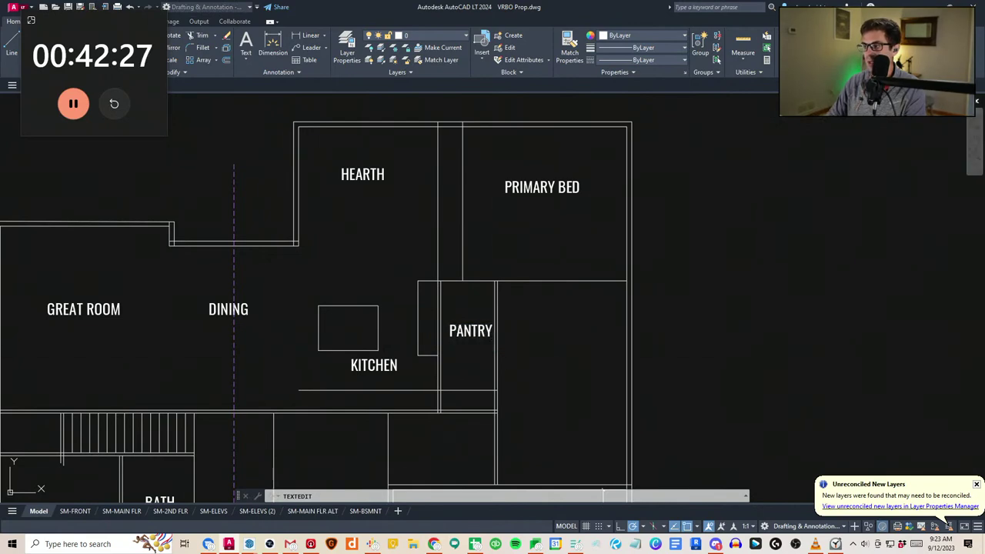
{"action": "key", "text": "Escape"}
{"action": "key", "text": "Escape"}
Move the PANTRY label slightly left to center it between the pantry walls
{"action": "scroll", "coordinate": [472, 344], "scroll_direction": "up", "scroll_amount": 2}
{"action": "left_click", "coordinate": [483, 344]}
{"action": "left_click", "coordinate": [466, 307]}
{"action": "type", "text": "m"}
{"action": "left_click", "coordinate": [475, 288]}
{"action": "left_click", "coordinate": [468, 281]}
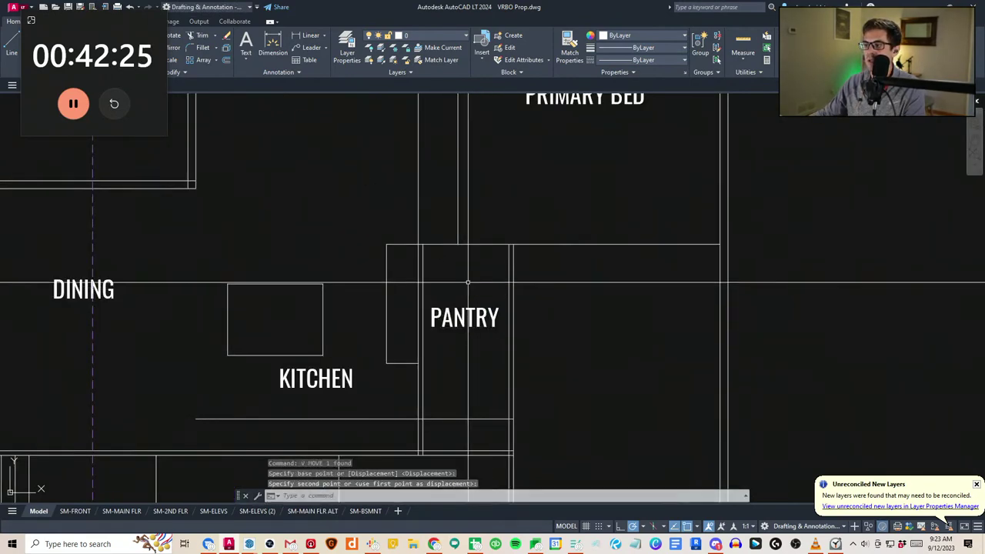
Copy the PANTRY label into the room between the pantry and the garage
{"action": "key", "text": "Escape"}
{"action": "scroll", "coordinate": [477, 129], "scroll_direction": "down", "scroll_amount": 2}
{"action": "middle_click_drag", "start_coordinate": [457, 343], "coordinate": [455, 279]}
{"action": "left_click", "coordinate": [471, 210]}
{"action": "left_click", "coordinate": [461, 184]}
{"action": "type", "text": "cv"}
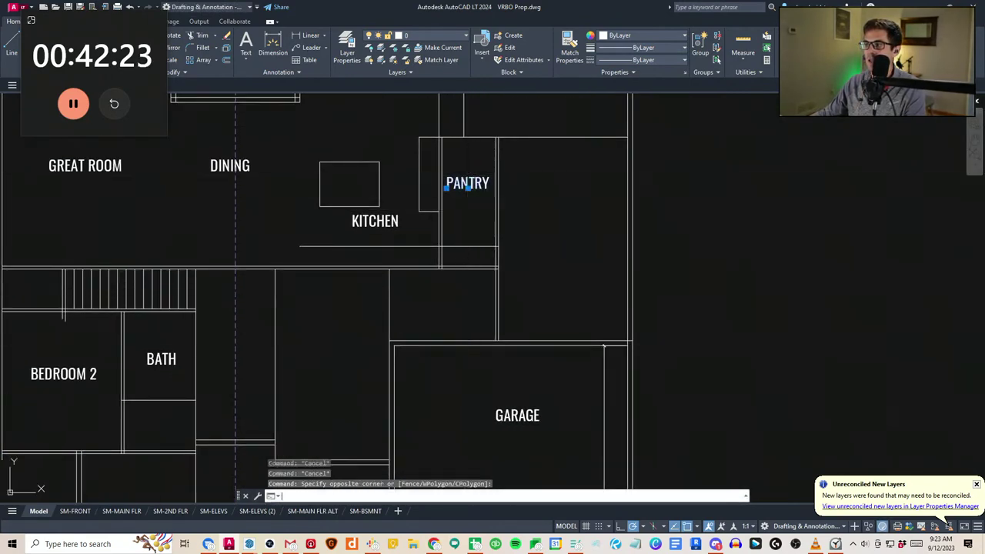
{"action": "left_click", "coordinate": [463, 183]}
{"action": "left_click", "coordinate": [444, 309]}
{"action": "key", "text": "Escape"}
Change the text of the copied label above the garage to LAUNDRY
{"action": "double_click", "coordinate": [448, 306]}
{"action": "type", "text": "LA"}
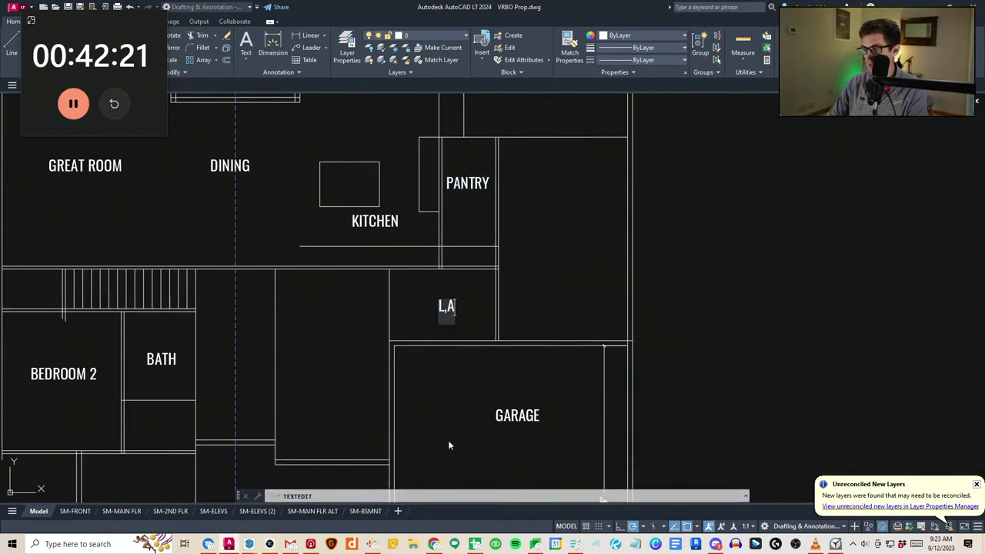
{"action": "key", "text": "BackSpace"}
{"action": "key", "text": "BackSpace"}
{"action": "type", "text": "LAUNDRY"}
{"action": "key", "text": "Escape"}
{"action": "key", "text": "Escape"}
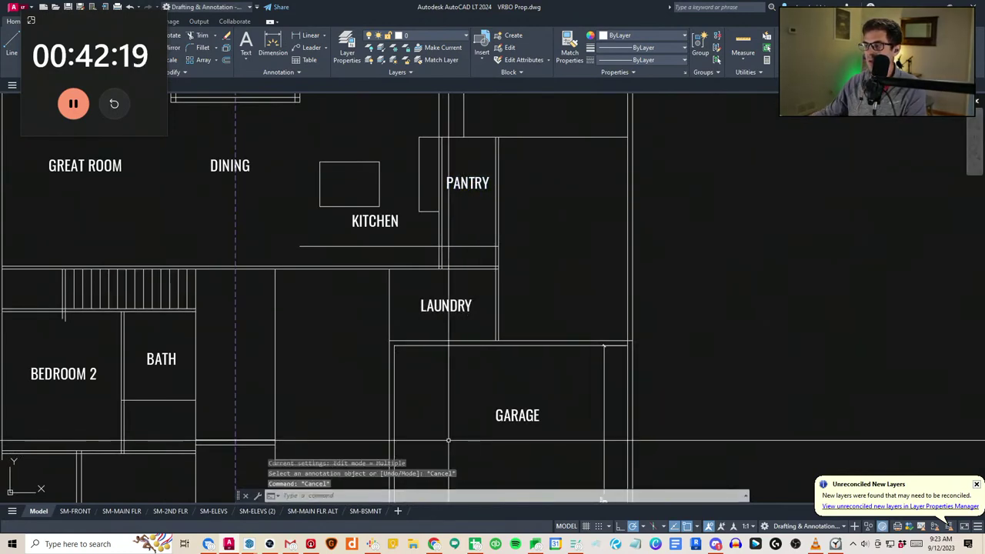
Add a linear dimension for the house's overall width above the plan, between its two upper outer corners
{"action": "scroll", "coordinate": [493, 423], "scroll_direction": "down", "scroll_amount": 2}
{"action": "key", "text": "Escape"}
{"action": "middle_click_drag", "start_coordinate": [546, 388], "coordinate": [508, 349]}
{"action": "scroll", "coordinate": [425, 311], "scroll_direction": "down", "scroll_amount": 2}
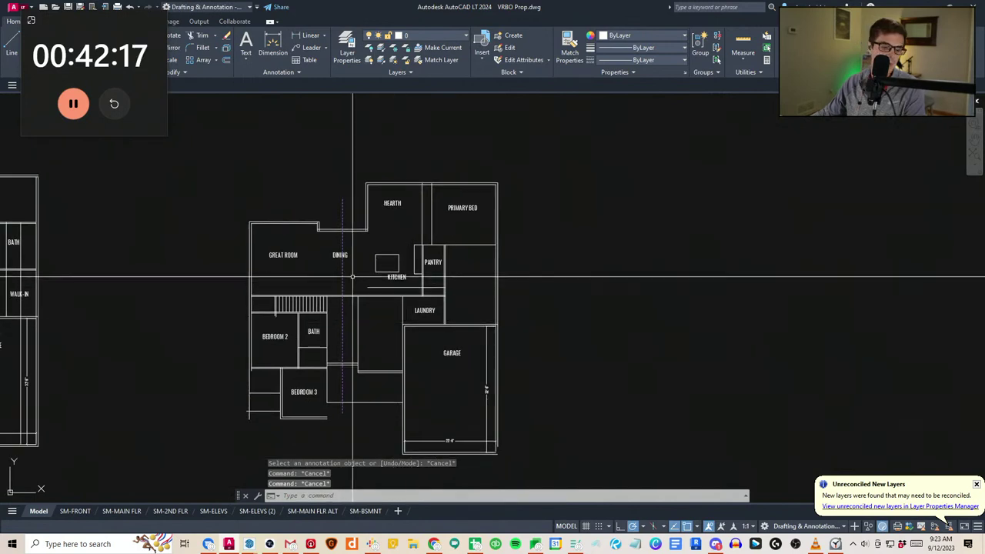
{"action": "middle_click_drag", "start_coordinate": [341, 252], "coordinate": [338, 290]}
{"action": "type", "text": "d"}
{"action": "key", "text": "space"}
{"action": "left_click", "coordinate": [246, 260]}
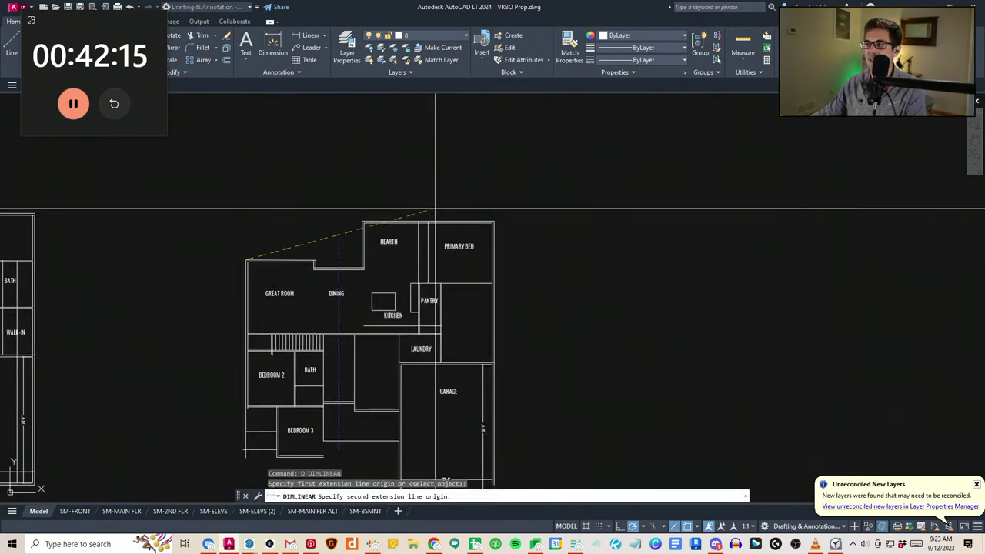
{"action": "left_click", "coordinate": [493, 223]}
{"action": "left_click", "coordinate": [473, 209]}
{"action": "key", "text": "Escape"}
{"action": "key", "text": "Escape"}
Try a 6' offset of the garage's upper wall into the room above and erase the offset line
{"action": "middle_click_drag", "start_coordinate": [484, 329], "coordinate": [459, 246]}
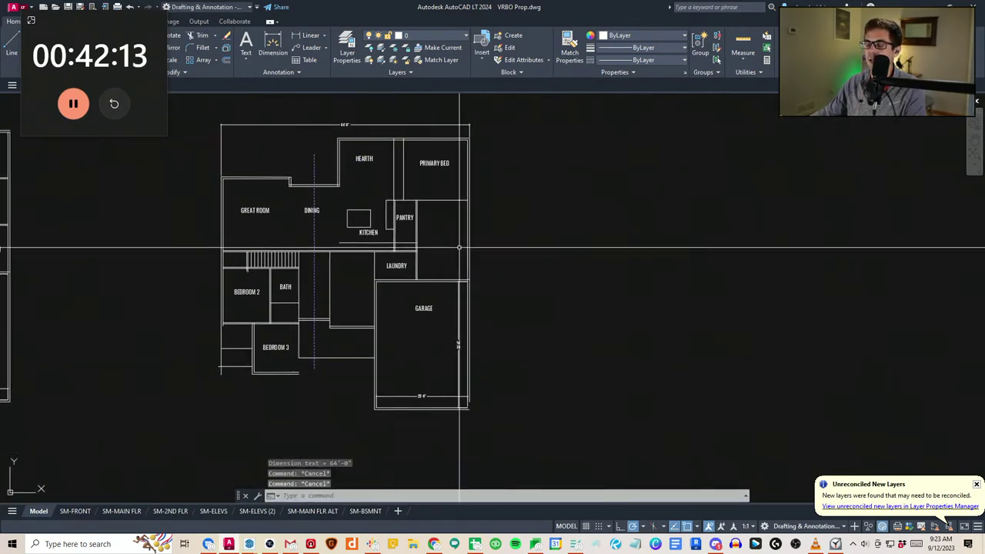
{"action": "scroll", "coordinate": [463, 265], "scroll_direction": "up", "scroll_amount": 6}
{"action": "scroll", "coordinate": [402, 326], "scroll_direction": "down", "scroll_amount": 2}
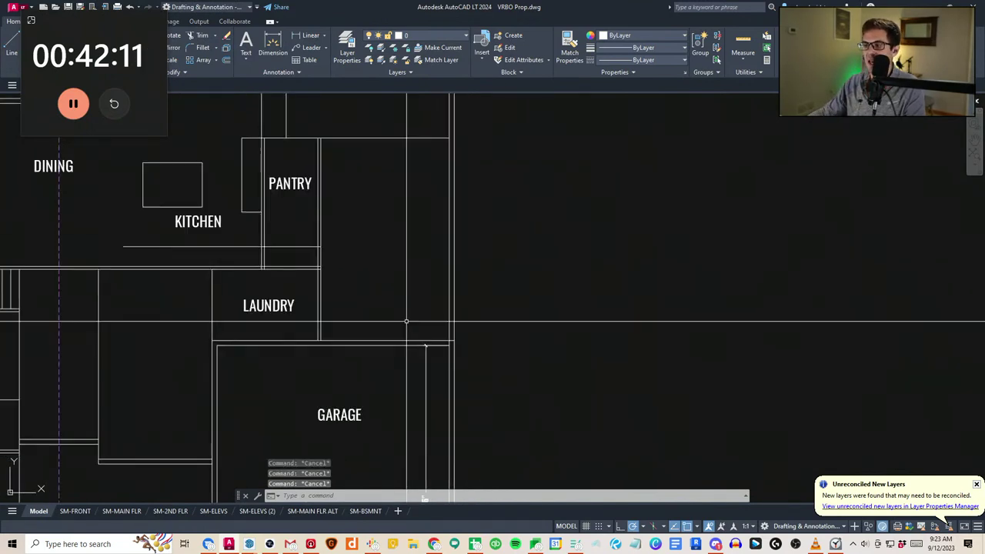
{"action": "middle_click_drag", "start_coordinate": [405, 320], "coordinate": [428, 347]}
{"action": "type", "text": "ff"}
{"action": "key", "text": "space"}
{"action": "type", "text": "6'"}
{"action": "key", "text": "Return"}
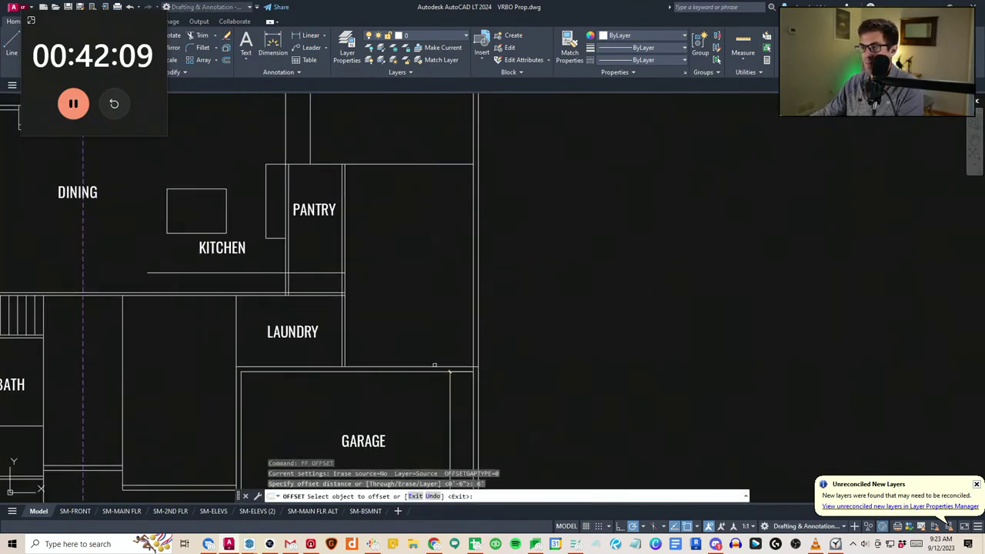
{"action": "left_click", "coordinate": [432, 368]}
{"action": "left_click", "coordinate": [410, 320]}
{"action": "key", "text": "Escape"}
{"action": "key", "text": "Escape"}
{"action": "left_click", "coordinate": [402, 317]}
{"action": "left_click", "coordinate": [394, 298]}
{"action": "type", "text": "e "}
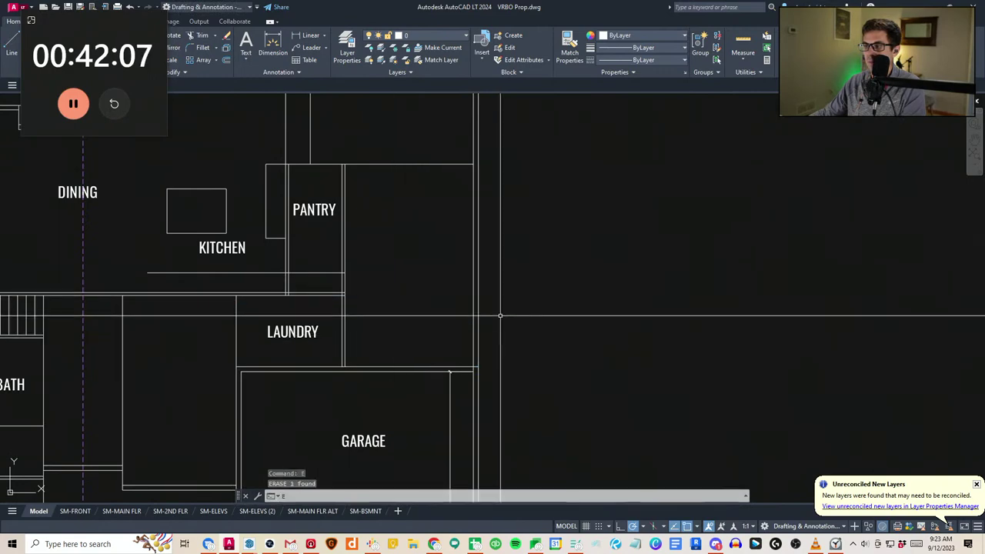
Extend both lines of the wall between kitchen and laundry to the house's right outer wall
{"action": "type", "text": "ex"}
{"action": "left_click", "coordinate": [516, 333]}
{"action": "left_click", "coordinate": [466, 308]}
{"action": "key", "text": "space"}
{"action": "left_click", "coordinate": [336, 306]}
{"action": "left_click", "coordinate": [331, 289]}
{"action": "key", "text": "Escape"}
{"action": "middle_click_drag", "start_coordinate": [362, 295], "coordinate": [385, 334]}
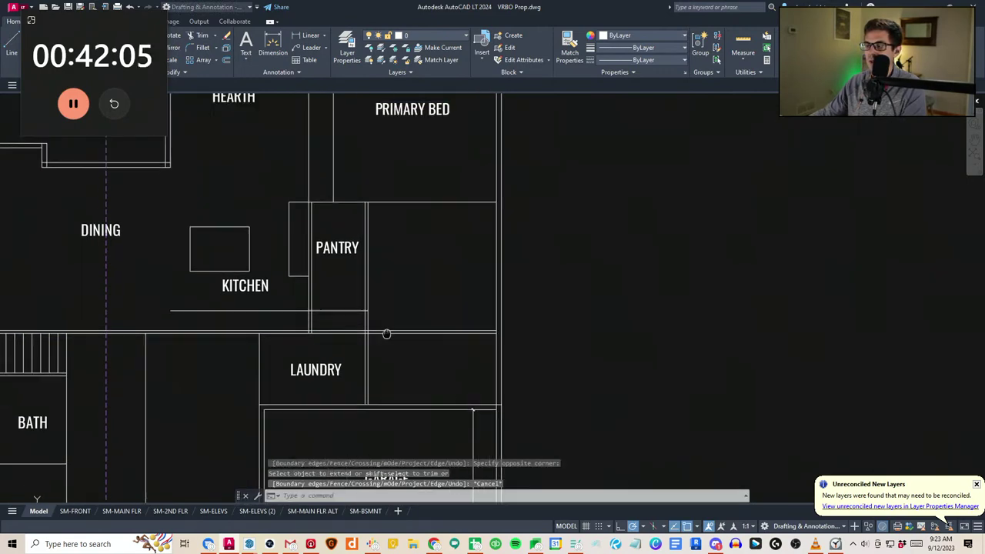
Copy the PRIMARY BED label into the room to the right of the laundry
{"action": "scroll", "coordinate": [414, 320], "scroll_direction": "down", "scroll_amount": 2}
{"action": "key", "text": "Escape"}
{"action": "middle_click_drag", "start_coordinate": [419, 303], "coordinate": [428, 314]}
{"action": "key", "text": "Escape"}
{"action": "middle_click_drag", "start_coordinate": [430, 269], "coordinate": [433, 270]}
{"action": "key", "text": "Escape"}
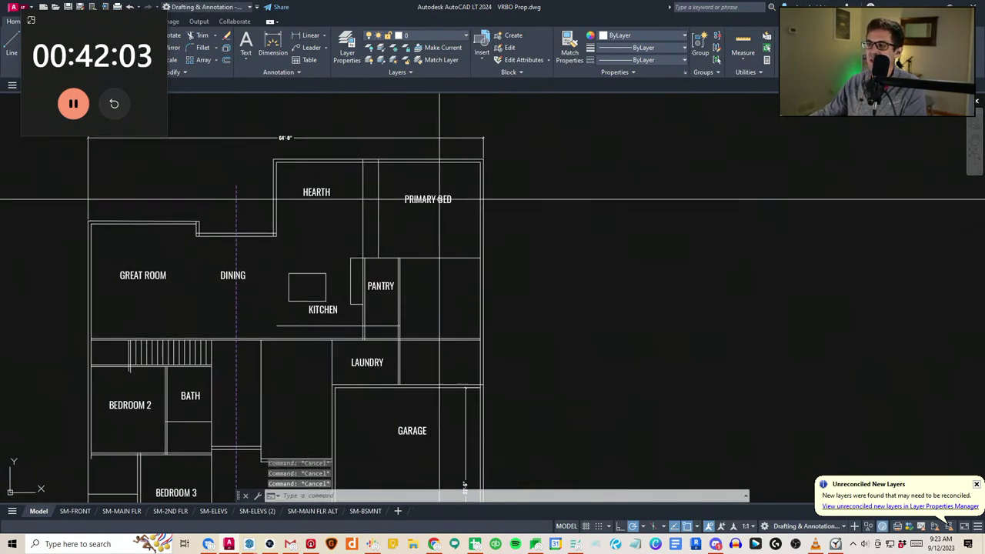
{"action": "left_click", "coordinate": [433, 200]}
{"action": "type", "text": "cv"}
{"action": "left_click", "coordinate": [427, 201]}
{"action": "scroll", "coordinate": [441, 363], "scroll_direction": "up", "scroll_amount": 2}
{"action": "left_click", "coordinate": [441, 354]}
{"action": "key", "text": "Escape"}
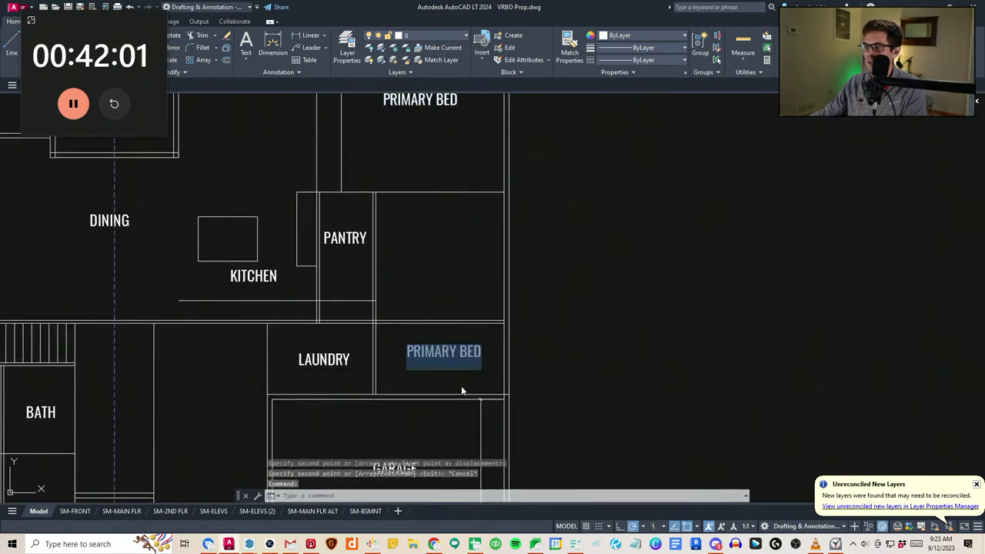
Change the text of the copied label beside the laundry to WALK-IN
{"action": "key", "text": "Right"}
{"action": "key", "text": "BackSpace"}
{"action": "key", "text": "BackSpace"}
{"action": "key", "text": "BackSpace"}
{"action": "key", "text": "BackSpace"}
{"action": "key", "text": "BackSpace"}
{"action": "key", "text": "BackSpace"}
{"action": "key", "text": "BackSpace"}
{"action": "key", "text": "BackSpace"}
{"action": "key", "text": "BackSpace"}
{"action": "key", "text": "BackSpace"}
{"action": "key", "text": "BackSpace"}
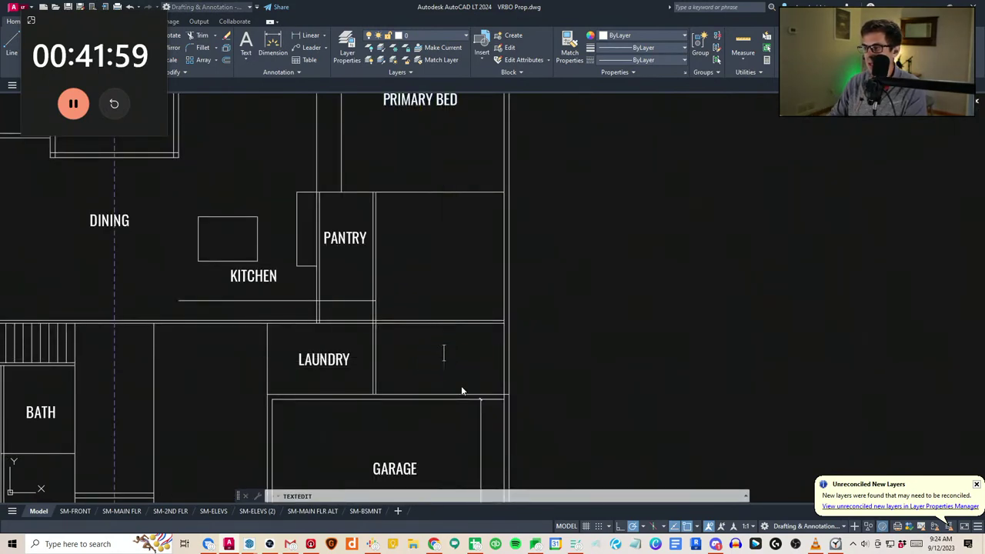
{"action": "type", "text": "WALK-IN"}
{"action": "key", "text": "Return"}
{"action": "key", "text": "Escape"}
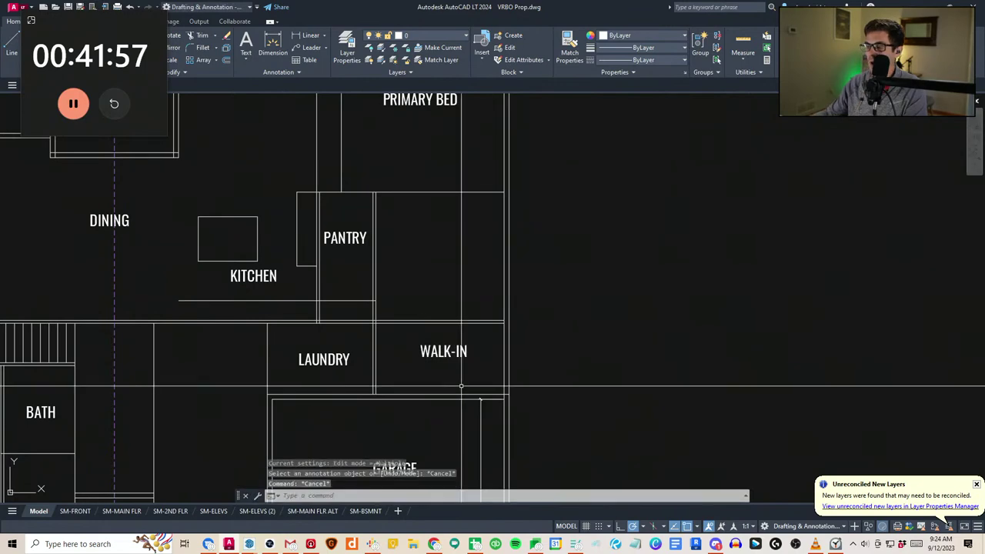
{"action": "key", "text": "Escape"}
{"action": "key", "text": "Escape"}
Offset the inner line of the right outer wall inward across the primary bedroom and walk-in
{"action": "middle_click_drag", "start_coordinate": [424, 285], "coordinate": [514, 311]}
{"action": "scroll", "coordinate": [514, 312], "scroll_direction": "down", "scroll_amount": 2}
{"action": "left_click", "coordinate": [494, 322]}
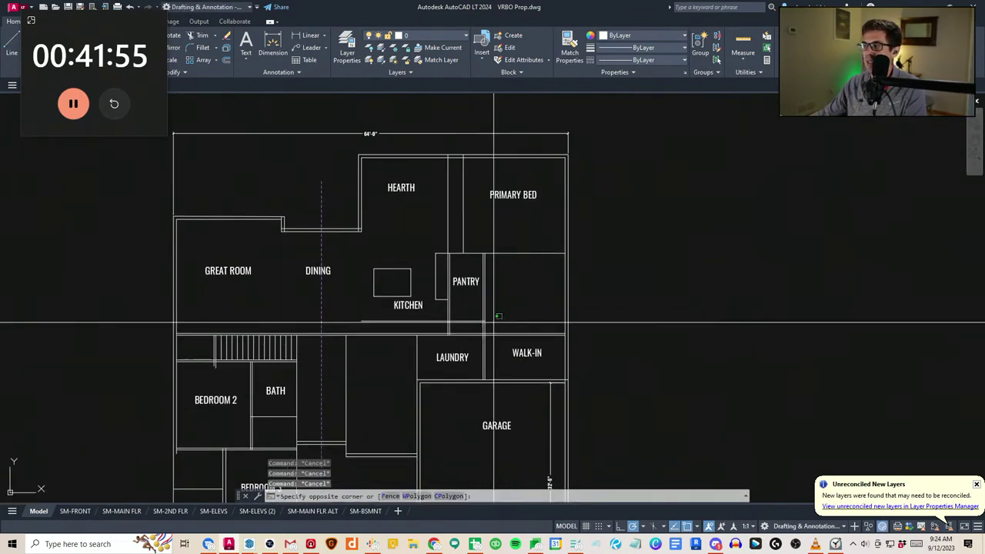
{"action": "key", "text": "Escape"}
{"action": "key", "text": "Escape"}
{"action": "middle_click_drag", "start_coordinate": [598, 291], "coordinate": [584, 303]}
{"action": "type", "text": "ff"}
{"action": "key", "text": "space"}
{"action": "type", "text": "6"}
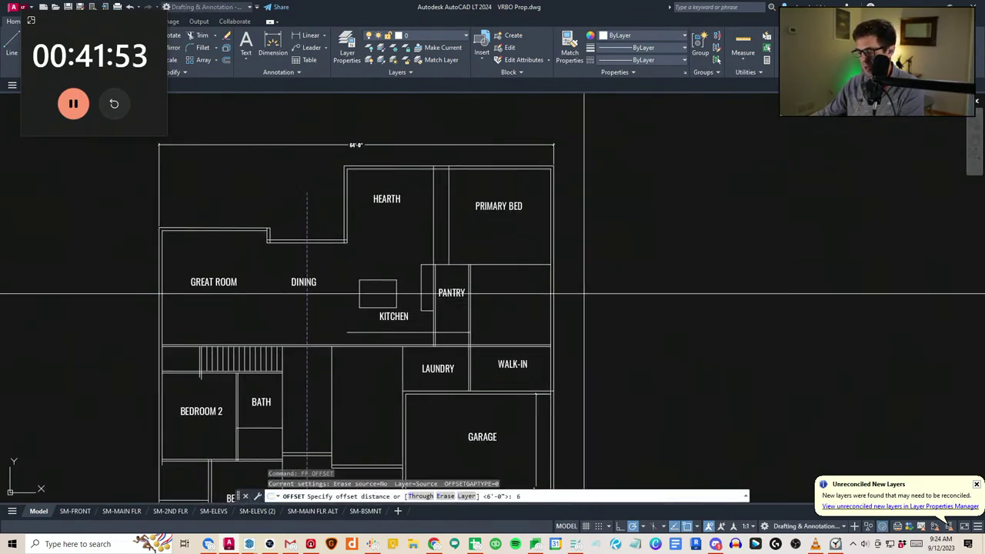
{"action": "key", "text": "Escape"}
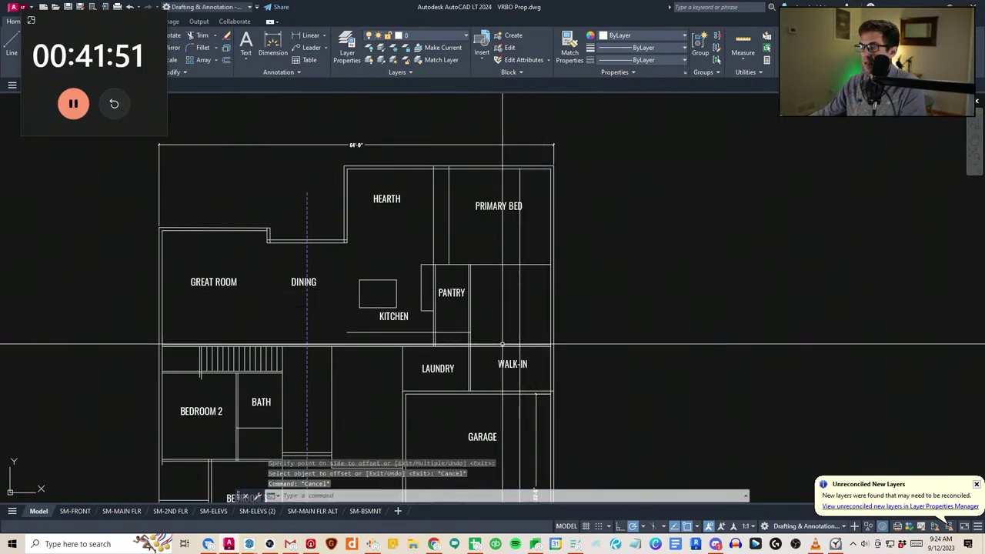
Offset the pantry's right wall into the adjoining room and trim the new line at the walk-in's upper wall
{"action": "scroll", "coordinate": [500, 337], "scroll_direction": "up", "scroll_amount": 2}
{"action": "left_click", "coordinate": [486, 286]}
{"action": "key", "text": "Escape"}
{"action": "key", "text": "Escape"}
{"action": "middle_click_drag", "start_coordinate": [535, 318], "coordinate": [512, 315]}
{"action": "type", "text": "tr"}
{"action": "key", "text": "space"}
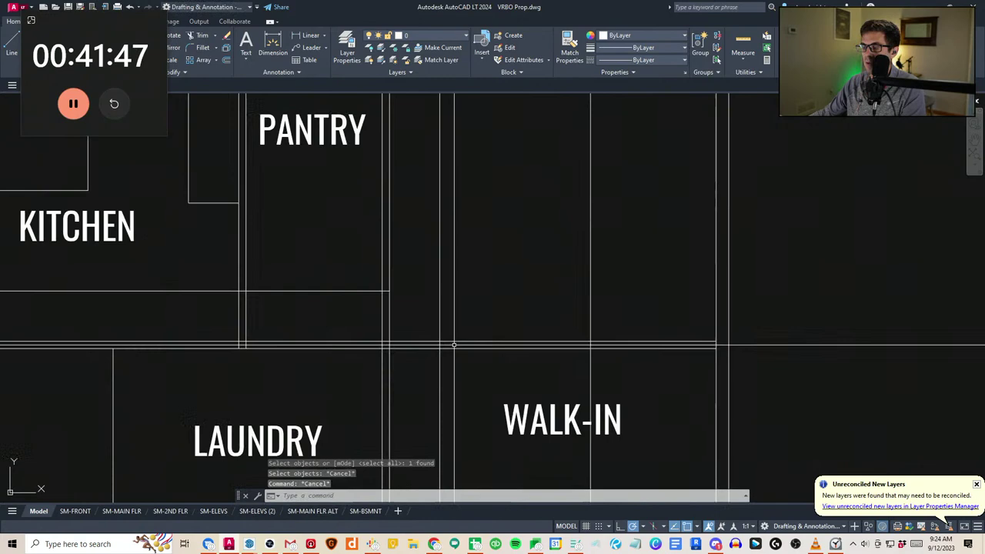
{"action": "left_click", "coordinate": [460, 334]}
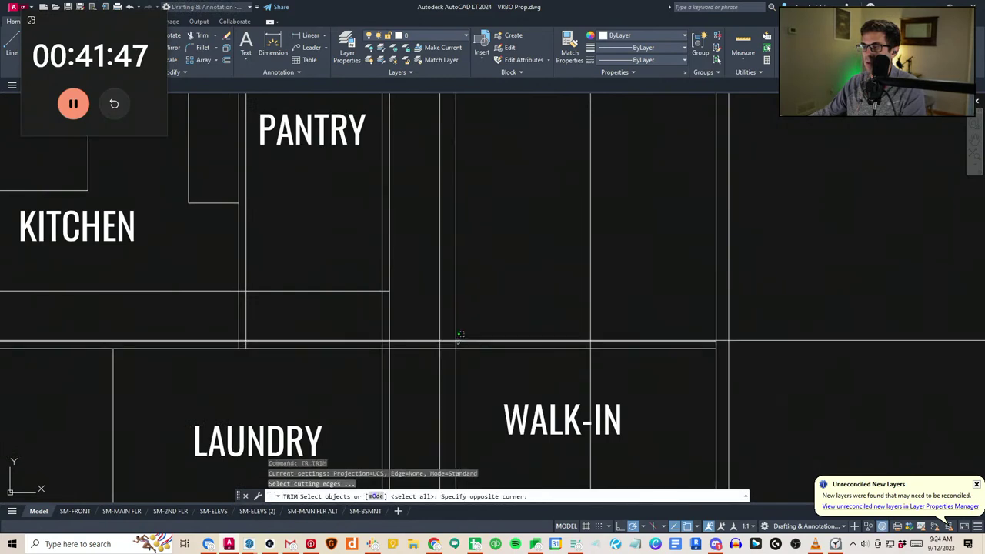
{"action": "left_click", "coordinate": [440, 379]}
{"action": "key", "text": "Escape"}
Trim the line offset from the outer wall to run only between the primary bedroom's lower wall and the walk-in
{"action": "middle_click_drag", "start_coordinate": [549, 258], "coordinate": [482, 364]}
{"action": "scroll", "coordinate": [482, 364], "scroll_direction": "down", "scroll_amount": 4}
{"action": "key", "text": "space"}
{"action": "left_click", "coordinate": [526, 408]}
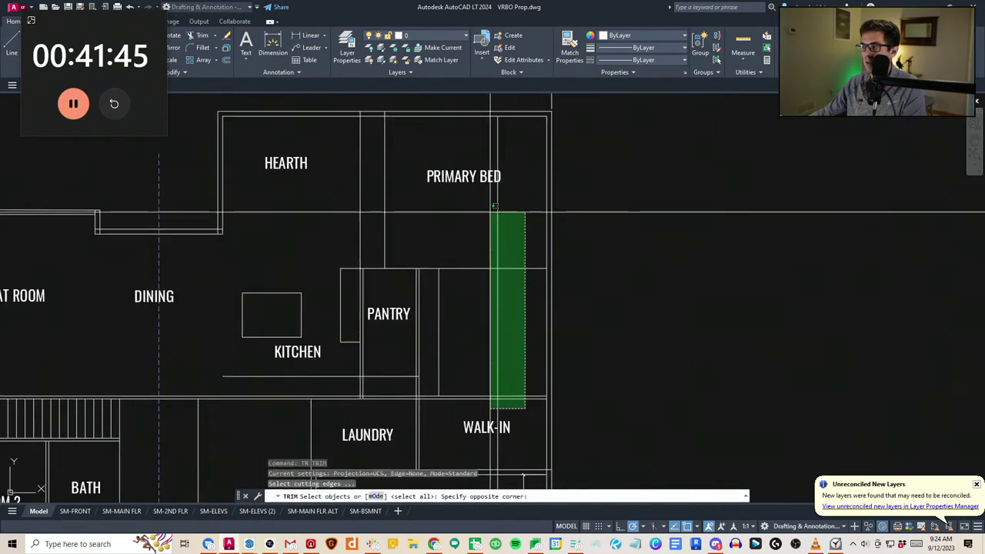
{"action": "left_click", "coordinate": [492, 211]}
{"action": "key", "text": "space"}
{"action": "key", "text": "Escape"}
{"action": "key", "text": "Escape"}
{"action": "key", "text": "Escape"}
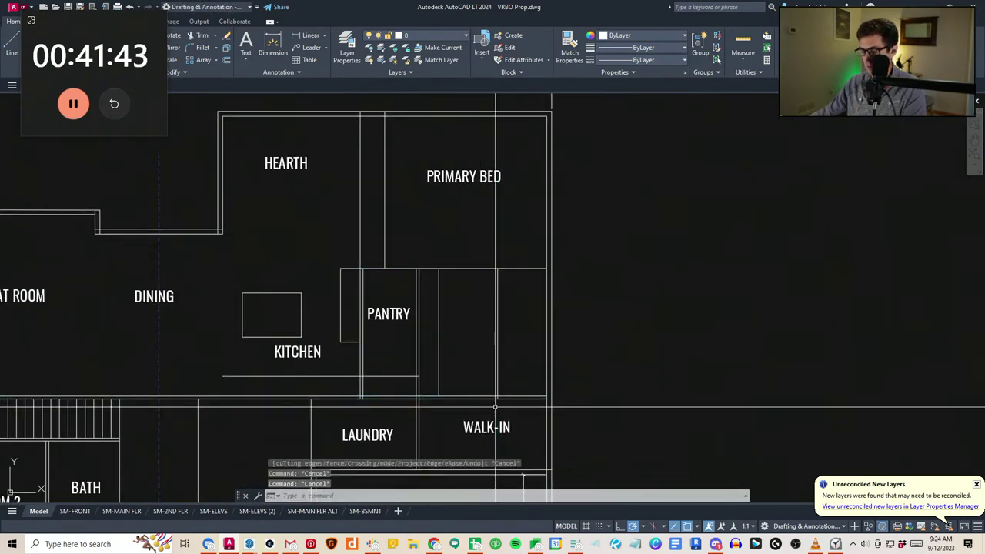
Offset the primary bedroom's lower wall line 3 1/2" toward the bedroom to form a double-line wall
{"action": "type", "text": "o"}
{"action": "key", "text": "space"}
{"action": "key", "text": "space"}
{"action": "left_click", "coordinate": [438, 289]}
{"action": "key", "text": "Escape"}
{"action": "key", "text": "Escape"}
{"action": "key", "text": "Escape"}
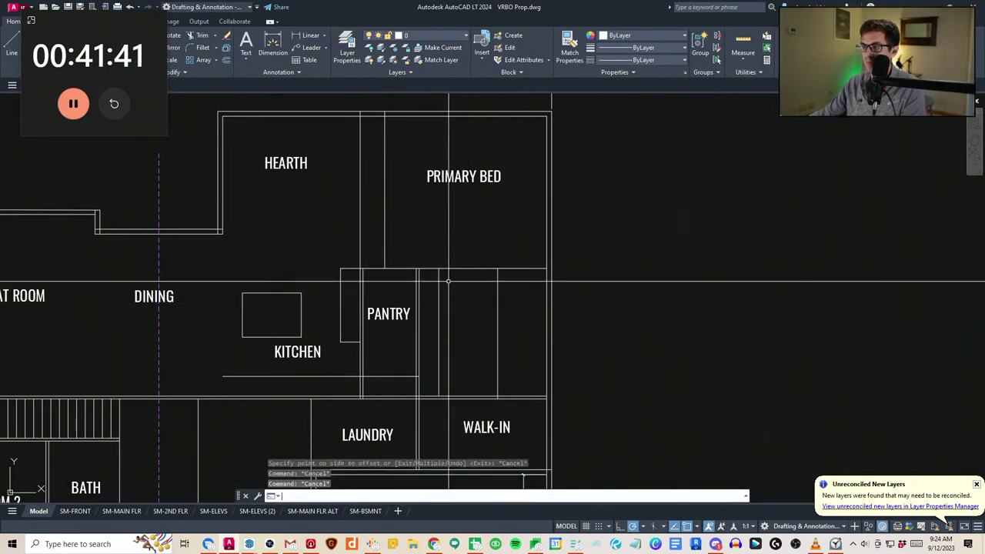
{"action": "left_click", "coordinate": [461, 185]}
{"action": "key", "text": "Escape"}
{"action": "key", "text": "Escape"}
{"action": "middle_click_drag", "start_coordinate": [509, 294], "coordinate": [500, 280]}
Offset the primary bedroom's lower wall down into the room below and add a second line 3.5" from it
{"action": "type", "text": "f"}
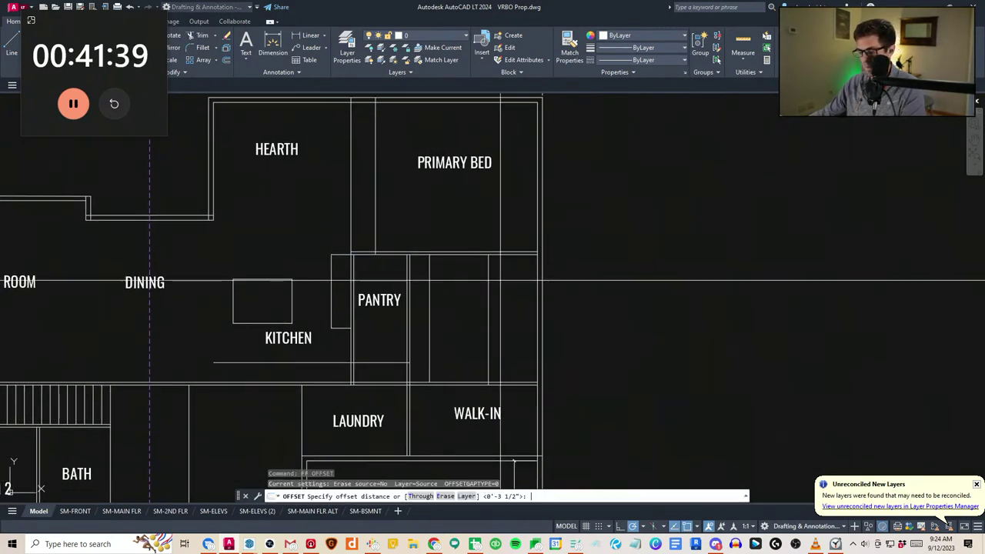
{"action": "left_click", "coordinate": [504, 274]}
{"action": "key", "text": "Escape"}
{"action": "key", "text": "Escape"}
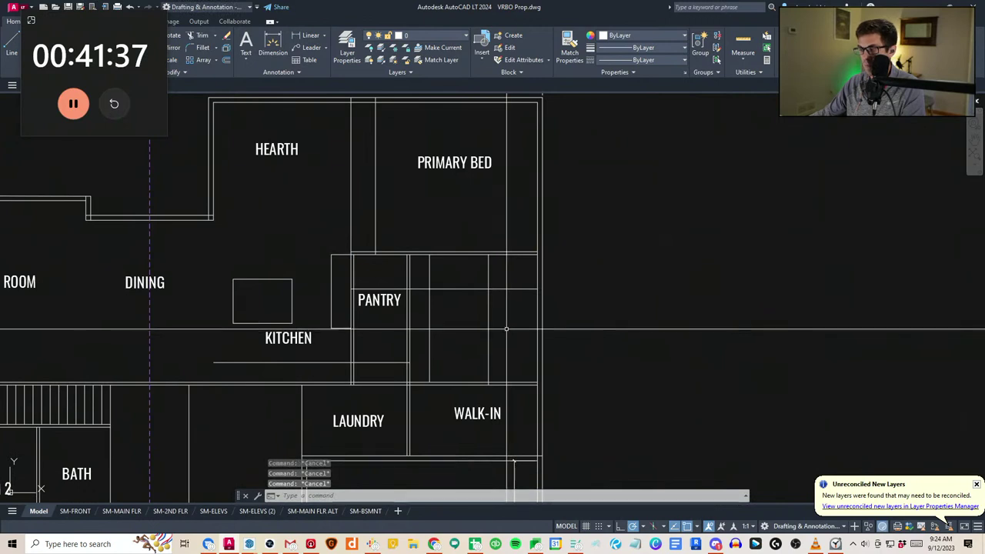
{"action": "type", "text": "o"}
{"action": "key", "text": "Return"}
{"action": "type", "text": "3.5"}
{"action": "key", "text": "Return"}
{"action": "key", "text": "Escape"}
{"action": "key", "text": "Escape"}
{"action": "scroll", "coordinate": [497, 301], "scroll_direction": "up", "scroll_amount": 4}
{"action": "type", "text": "tr"}
{"action": "key", "text": "Return"}
{"action": "left_click", "coordinate": [498, 283]}
{"action": "key", "text": "Return"}
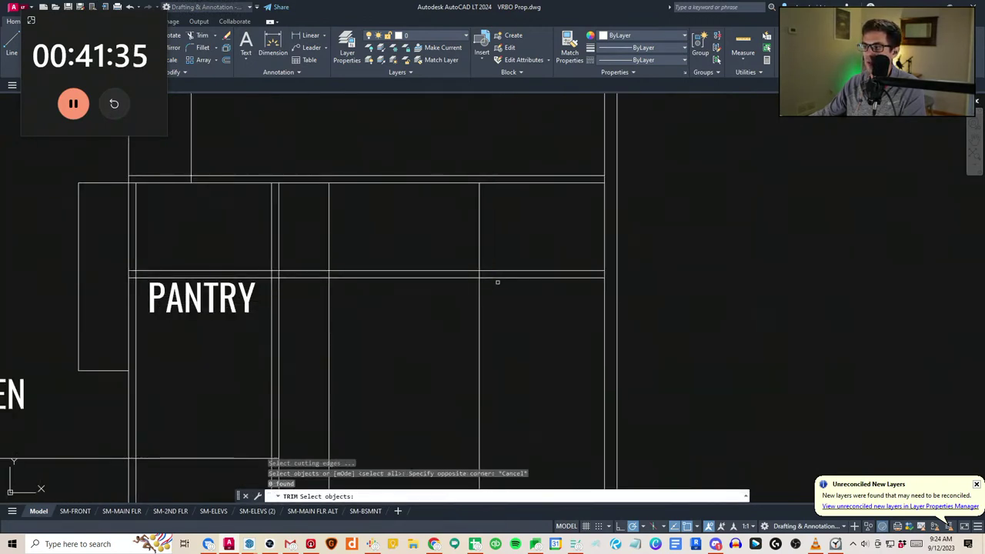
Offset the vertical divider line in the room above the walk-in 3.5" toward the pantry
{"action": "left_click", "coordinate": [478, 249]}
{"action": "left_click", "coordinate": [445, 247]}
{"action": "key", "text": "Escape"}
{"action": "key", "text": "Escape"}
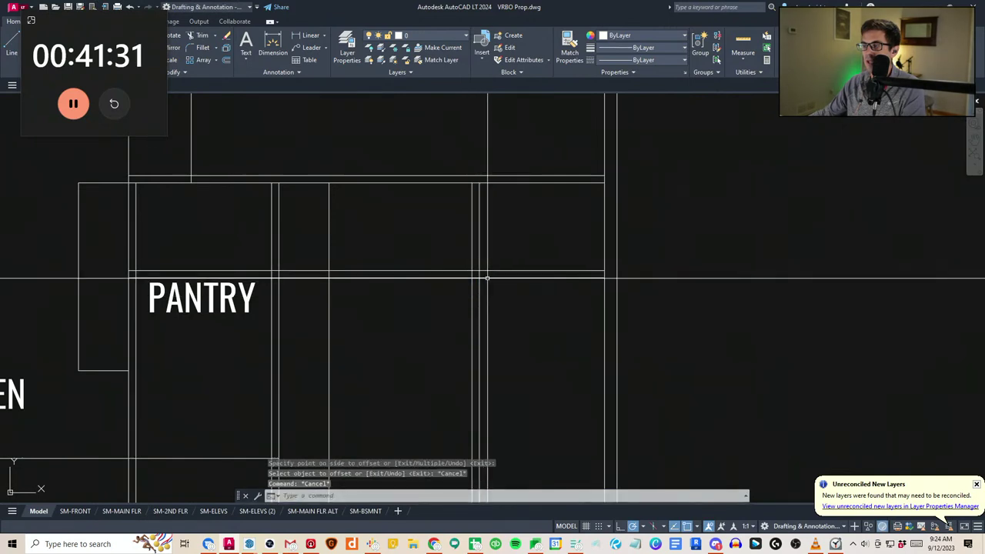
{"action": "type", "text": "t"}
{"action": "key", "text": "Return"}
{"action": "type", "text": "r"}
{"action": "key", "text": "Escape"}
{"action": "key", "text": "Escape"}
Trim the new horizontal wall lines back to the vertical divider wall, keeping the part beside the outer wall
{"action": "type", "text": "tr"}
{"action": "key", "text": "Return"}
{"action": "left_click", "coordinate": [507, 301]}
{"action": "left_click", "coordinate": [467, 267]}
{"action": "key", "text": "Return"}
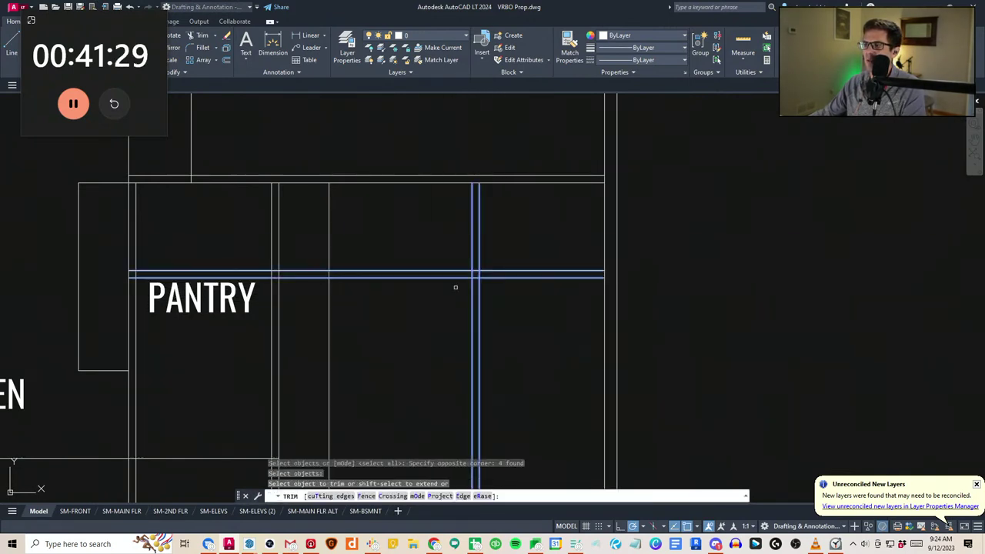
{"action": "key", "text": "Escape"}
Stretch the divider wall above the walk-in, with its attached cross wall, 12" toward the pantry
{"action": "scroll", "coordinate": [458, 211], "scroll_direction": "down", "scroll_amount": 2}
{"action": "type", "text": "s"}
{"action": "left_click", "coordinate": [505, 426]}
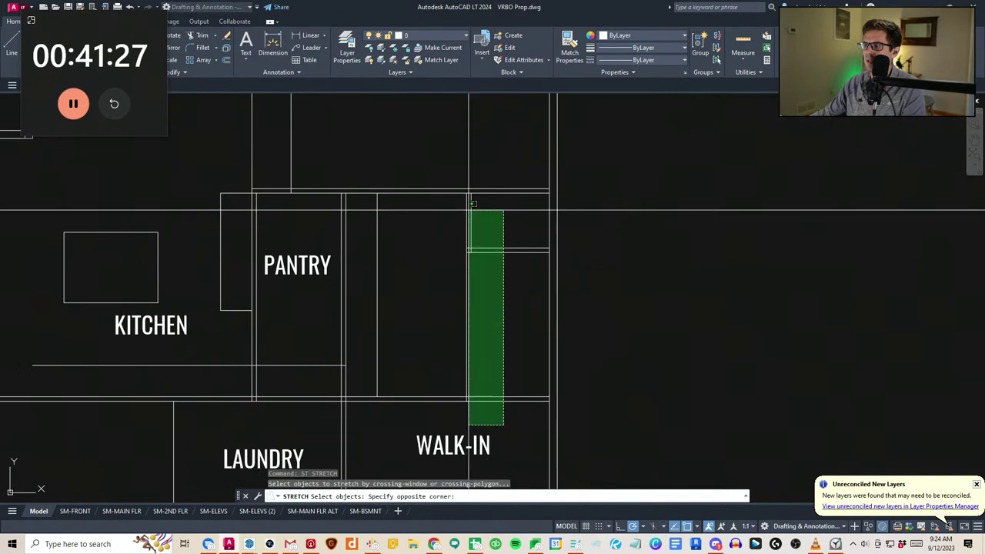
{"action": "left_click", "coordinate": [463, 148]}
{"action": "key", "text": "Return"}
{"action": "left_click", "coordinate": [466, 143]}
{"action": "type", "text": "12"}
{"action": "key", "text": "Escape"}
{"action": "key", "text": "Escape"}
{"action": "scroll", "coordinate": [502, 282], "scroll_direction": "down", "scroll_amount": 2}
{"action": "middle_click_drag", "start_coordinate": [499, 298], "coordinate": [504, 298]}
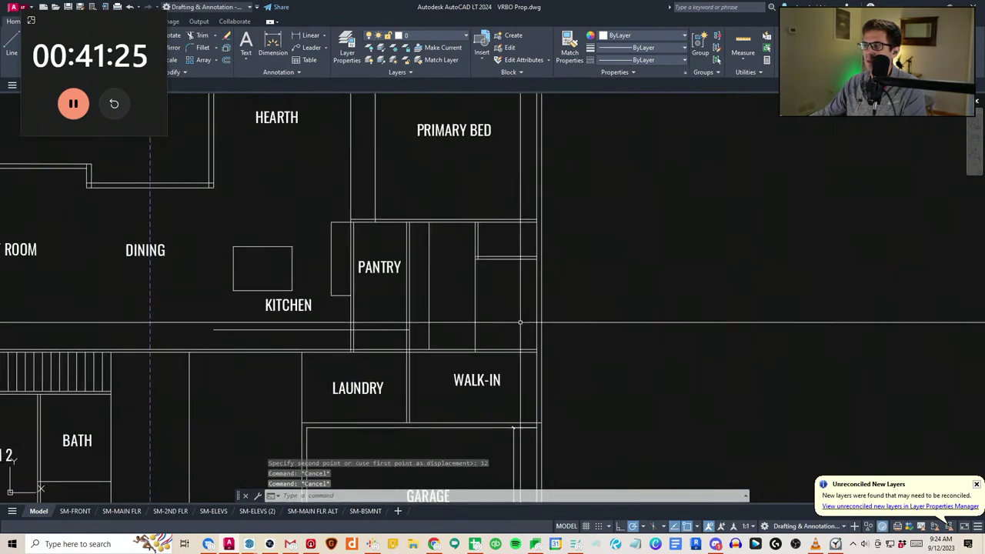
Measure the room's width between the divider wall and the outer wall above the walk-in
{"action": "scroll", "coordinate": [517, 322], "scroll_direction": "up", "scroll_amount": 2}
{"action": "type", "text": "dd"}
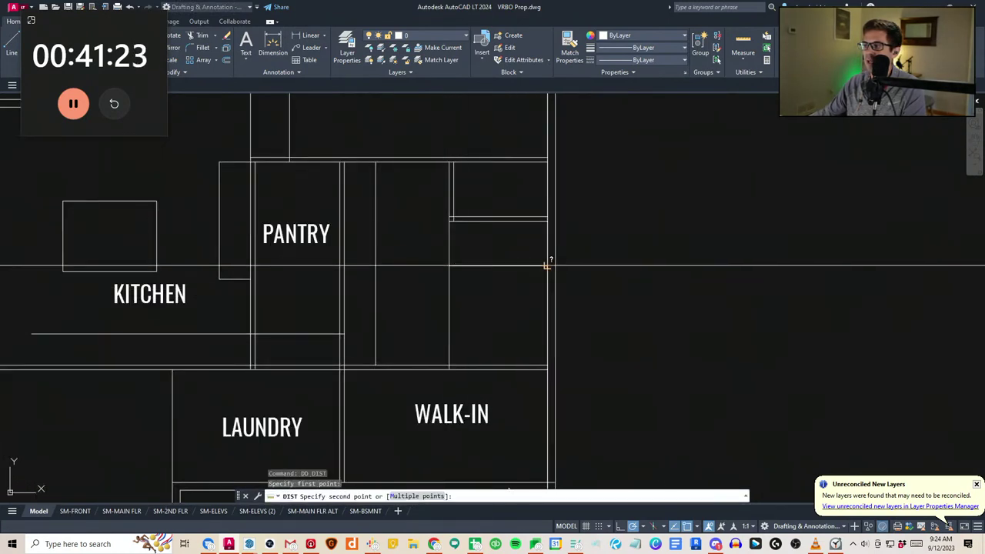
{"action": "left_click", "coordinate": [546, 265]}
{"action": "key", "text": "Escape"}
{"action": "scroll", "coordinate": [486, 306], "scroll_direction": "down", "scroll_amount": 2}
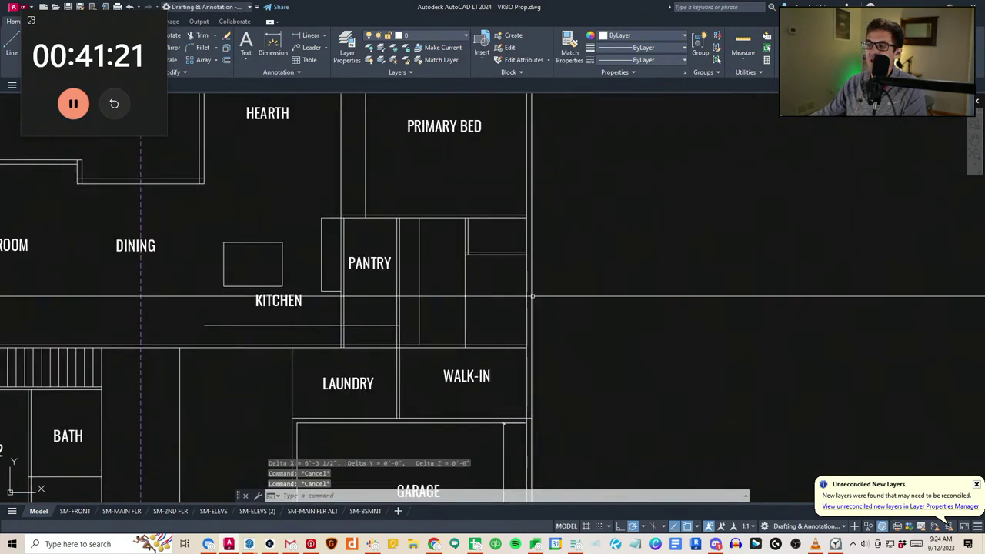
{"action": "middle_click_drag", "start_coordinate": [503, 316], "coordinate": [505, 313]}
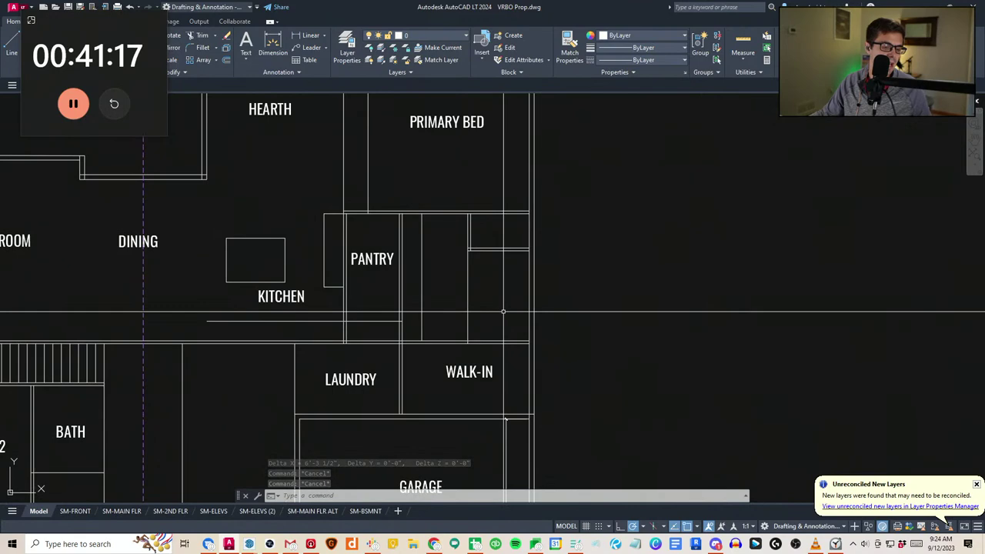
Measure the distance from the divider wall to the pantry's wall
{"action": "scroll", "coordinate": [508, 325], "scroll_direction": "down", "scroll_amount": 2}
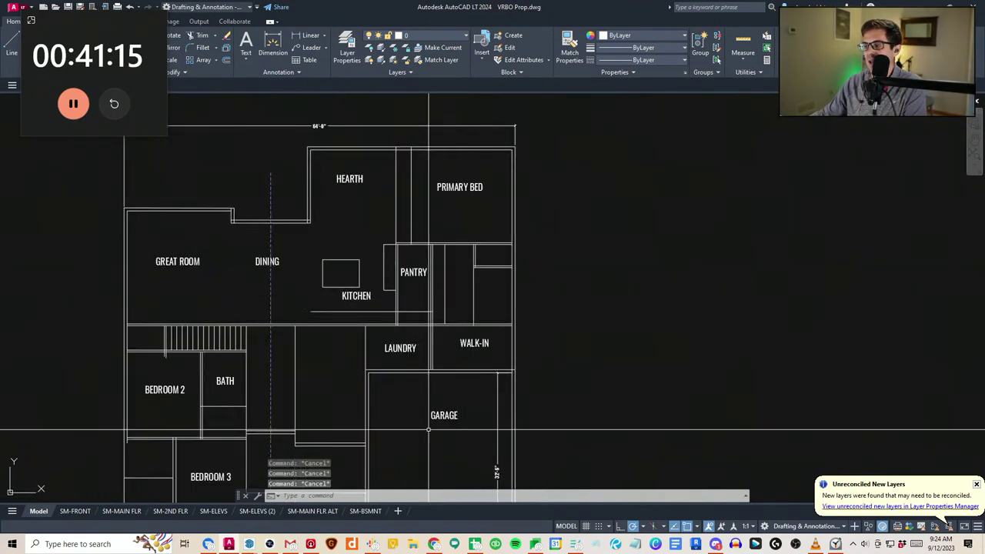
{"action": "scroll", "coordinate": [517, 324], "scroll_direction": "up", "scroll_amount": 4}
{"action": "scroll", "coordinate": [525, 323], "scroll_direction": "up", "scroll_amount": 2}
{"action": "type", "text": "tr"}
{"action": "key", "text": "Escape"}
{"action": "scroll", "coordinate": [514, 329], "scroll_direction": "down", "scroll_amount": 2}
{"action": "middle_click_drag", "start_coordinate": [517, 320], "coordinate": [497, 368]}
{"action": "type", "text": "dd"}
{"action": "left_click", "coordinate": [485, 217]}
{"action": "left_click", "coordinate": [381, 215]}
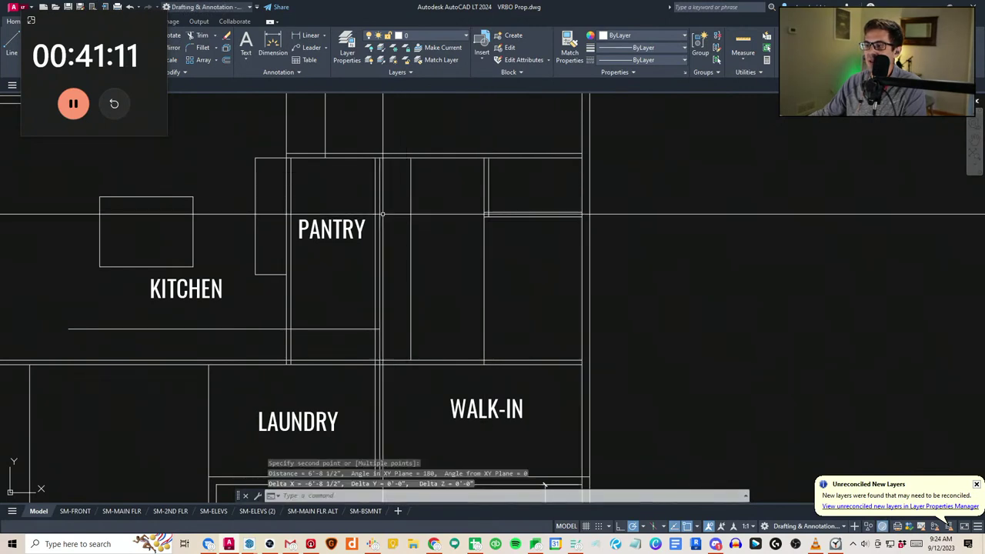
{"action": "middle_click_drag", "start_coordinate": [472, 256], "coordinate": [458, 284]}
{"action": "key", "text": "Escape"}
{"action": "key", "text": "Escape"}
{"action": "scroll", "coordinate": [454, 273], "scroll_direction": "down", "scroll_amount": 2}
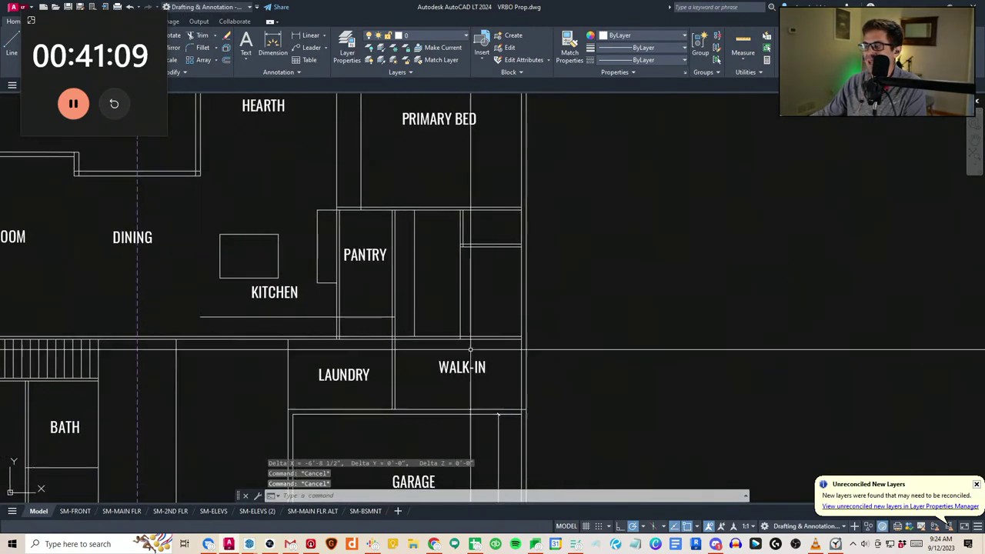
{"action": "left_click", "coordinate": [460, 339]}
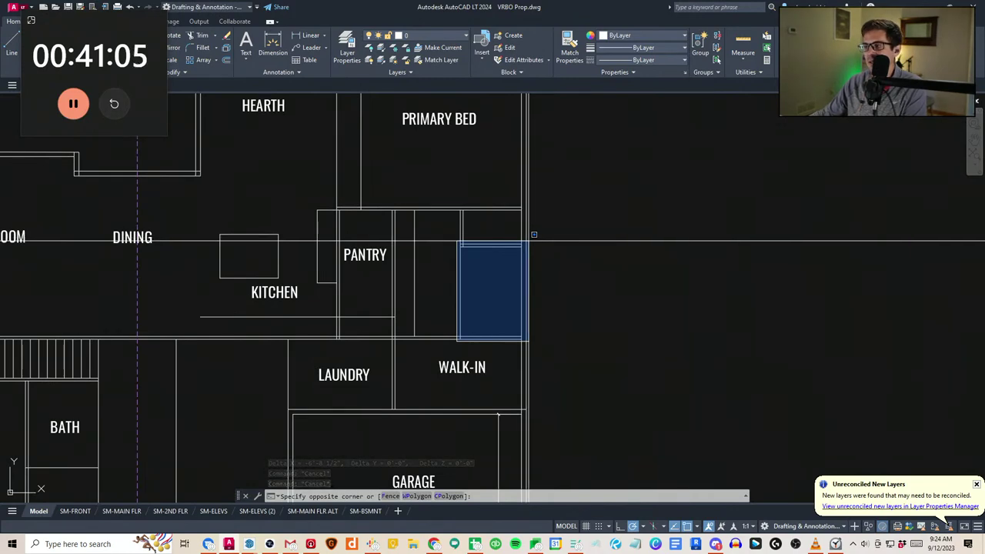
{"action": "key", "text": "Escape"}
{"action": "key", "text": "Escape"}
{"action": "key", "text": "Escape"}
{"action": "key", "text": "Escape"}
{"action": "middle_click_drag", "start_coordinate": [510, 263], "coordinate": [487, 268]}
{"action": "scroll", "coordinate": [496, 281], "scroll_direction": "up", "scroll_amount": 2}
{"action": "type", "text": "TR"}
{"action": "scroll", "coordinate": [495, 284], "scroll_direction": "down", "scroll_amount": 4}
{"action": "key", "text": "Escape"}
Move the WALK-IN label slightly lower within its room
{"action": "scroll", "coordinate": [464, 318], "scroll_direction": "up", "scroll_amount": 2}
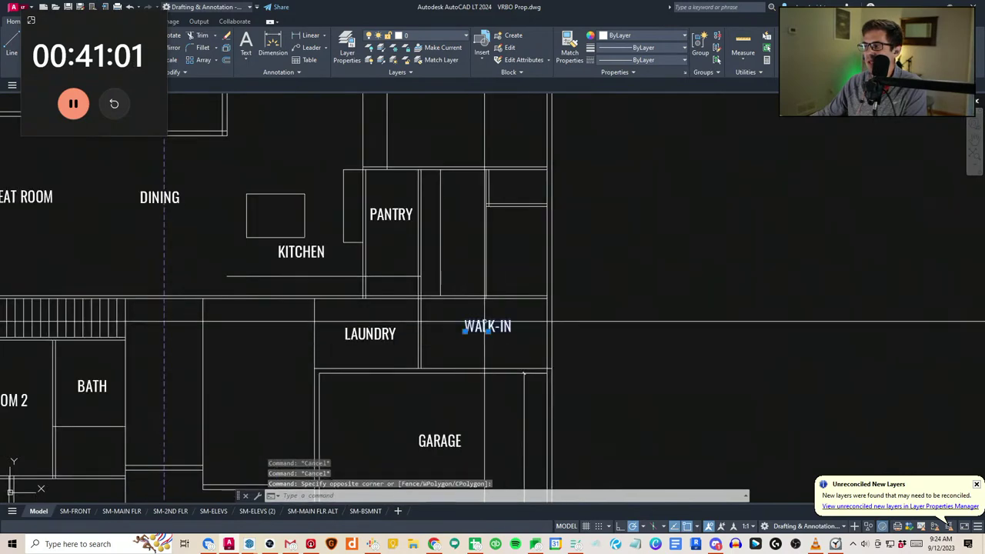
{"action": "type", "text": "V"}
{"action": "key", "text": "space"}
{"action": "left_click", "coordinate": [488, 332]}
{"action": "left_click", "coordinate": [488, 336]}
{"action": "key", "text": "Escape"}
{"action": "middle_click_drag", "start_coordinate": [494, 393], "coordinate": [533, 363]}
{"action": "scroll", "coordinate": [508, 391], "scroll_direction": "down", "scroll_amount": 2}
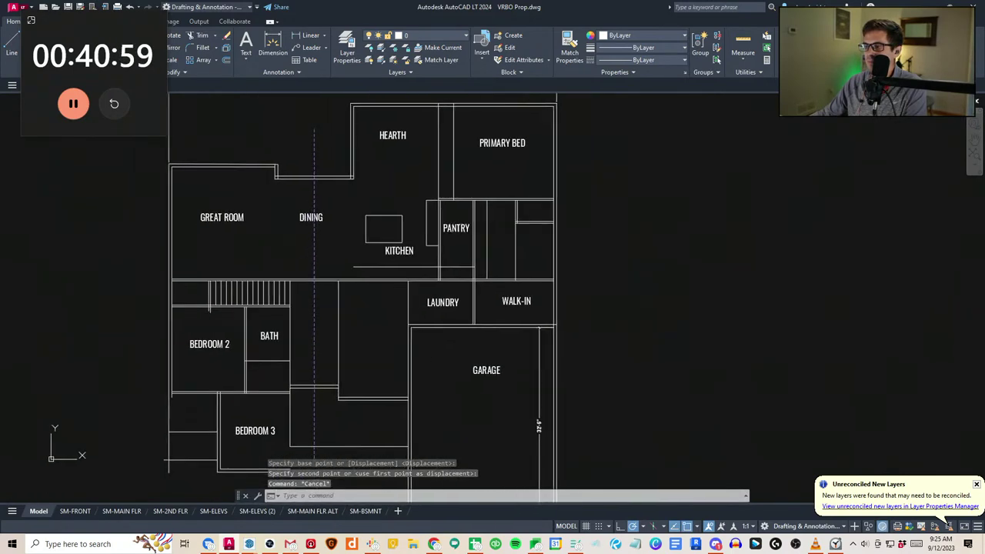
{"action": "key", "text": "Escape"}
Measure the kitchen island between its opposite corners
{"action": "scroll", "coordinate": [396, 310], "scroll_direction": "up", "scroll_amount": 2}
{"action": "scroll", "coordinate": [397, 307], "scroll_direction": "down", "scroll_amount": 2}
{"action": "middle_click_drag", "start_coordinate": [391, 295], "coordinate": [460, 325]}
{"action": "scroll", "coordinate": [456, 199], "scroll_direction": "up", "scroll_amount": 4}
{"action": "type", "text": "DD"}
{"action": "key", "text": "space"}
{"action": "left_click", "coordinate": [377, 313]}
{"action": "left_click", "coordinate": [471, 244]}
{"action": "key", "text": "Escape"}
{"action": "scroll", "coordinate": [468, 333], "scroll_direction": "down", "scroll_amount": 2}
{"action": "scroll", "coordinate": [494, 286], "scroll_direction": "up", "scroll_amount": 2}
{"action": "scroll", "coordinate": [494, 285], "scroll_direction": "down", "scroll_amount": 2}
{"action": "scroll", "coordinate": [462, 326], "scroll_direction": "up", "scroll_amount": 2}
{"action": "type", "text": "s"}
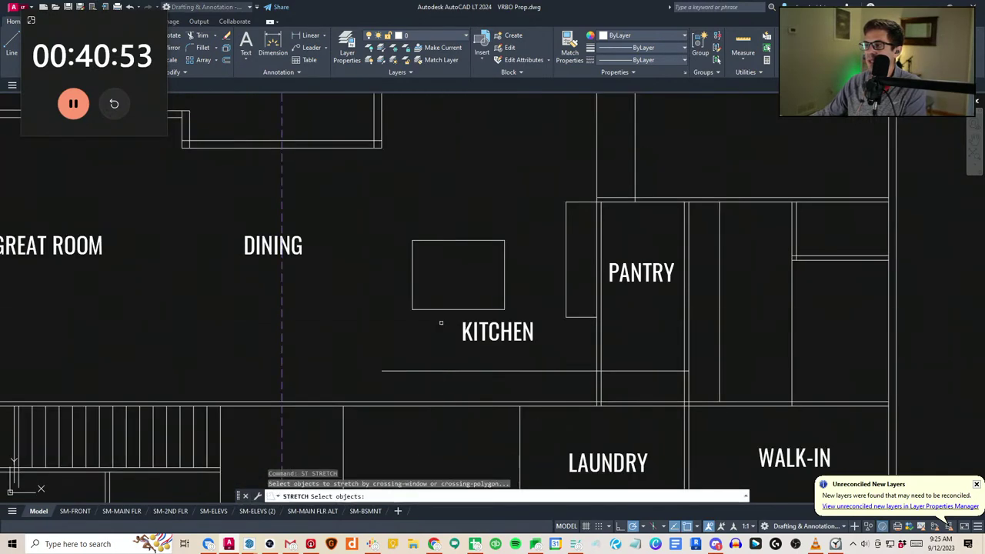
{"action": "left_click", "coordinate": [439, 322]}
{"action": "key", "text": "Escape"}
{"action": "scroll", "coordinate": [419, 297], "scroll_direction": "down", "scroll_amount": 2}
{"action": "key", "text": "Escape"}
Draw a vertical guide line from the wall corner between dining and hearth down to the wall above the laundry
{"action": "type", "text": "a"}
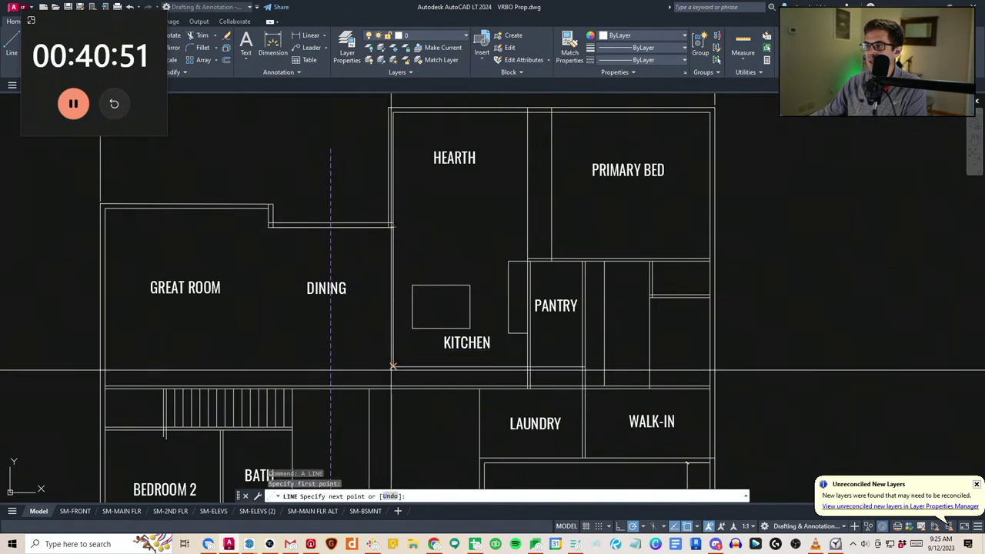
{"action": "key", "text": "Escape"}
{"action": "key", "text": "Escape"}
Stretch the kitchen island's dining-side edge 12" toward the dining area
{"action": "type", "text": "st"}
{"action": "left_click", "coordinate": [434, 333]}
{"action": "left_click", "coordinate": [407, 282]}
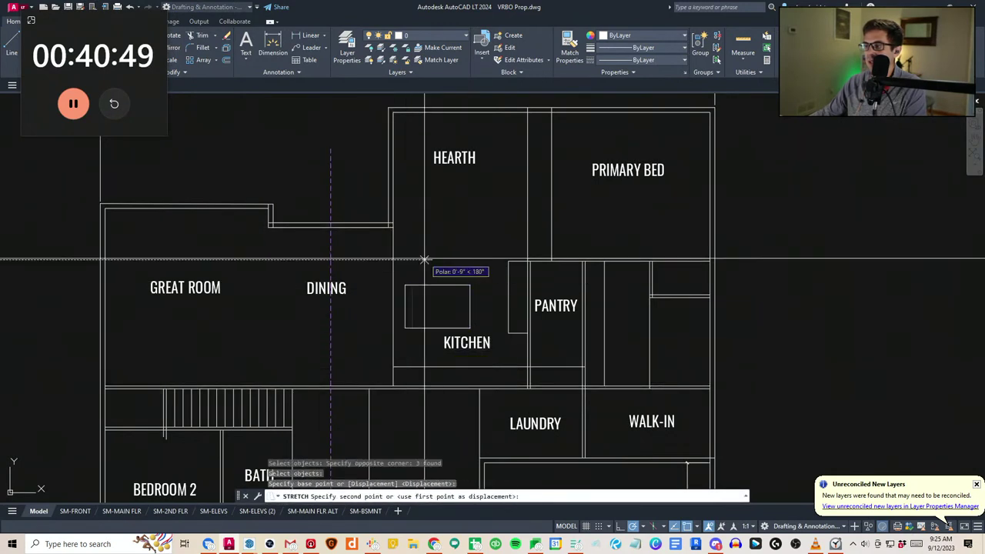
{"action": "type", "text": "12"}
{"action": "key", "text": "Escape"}
{"action": "middle_click_drag", "start_coordinate": [462, 314], "coordinate": [427, 296]}
Delete the vertical guide line between the dining area and the kitchen
{"action": "left_click", "coordinate": [393, 272]}
{"action": "left_click", "coordinate": [329, 254]}
{"action": "key", "text": "Escape"}
{"action": "key", "text": "Escape"}
Place an aligned dimension from the island's upper dining-side corner to the wall corner between dining and hearth
{"action": "scroll", "coordinate": [418, 295], "scroll_direction": "up", "scroll_amount": 3}
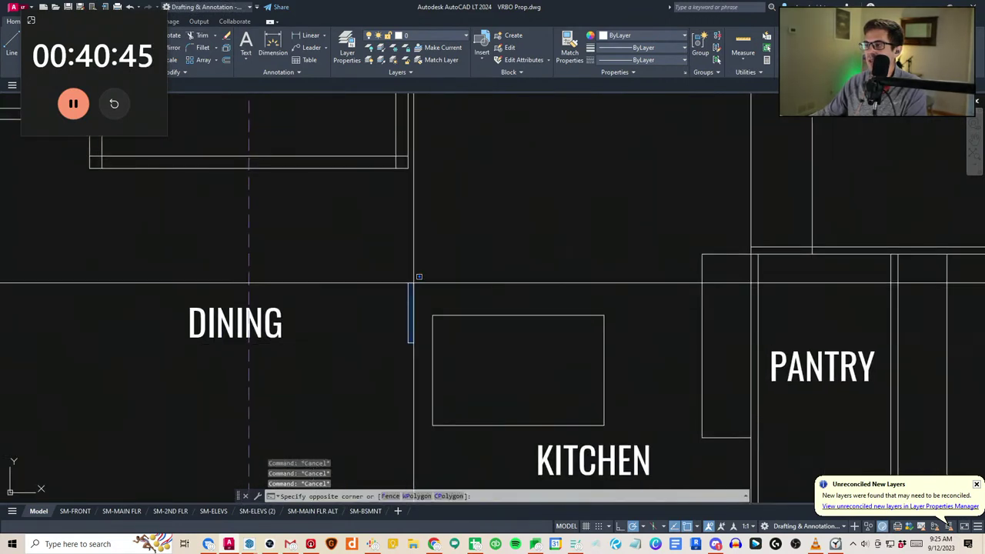
{"action": "type", "text": "D"}
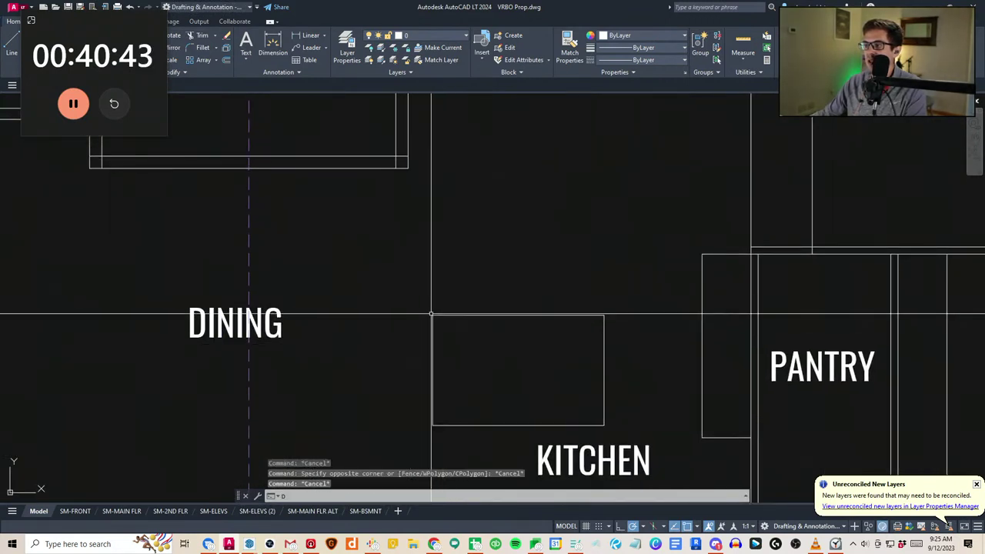
{"action": "key", "text": "Escape"}
{"action": "key", "text": "Escape"}
{"action": "type", "text": "D"}
{"action": "left_click", "coordinate": [432, 315]}
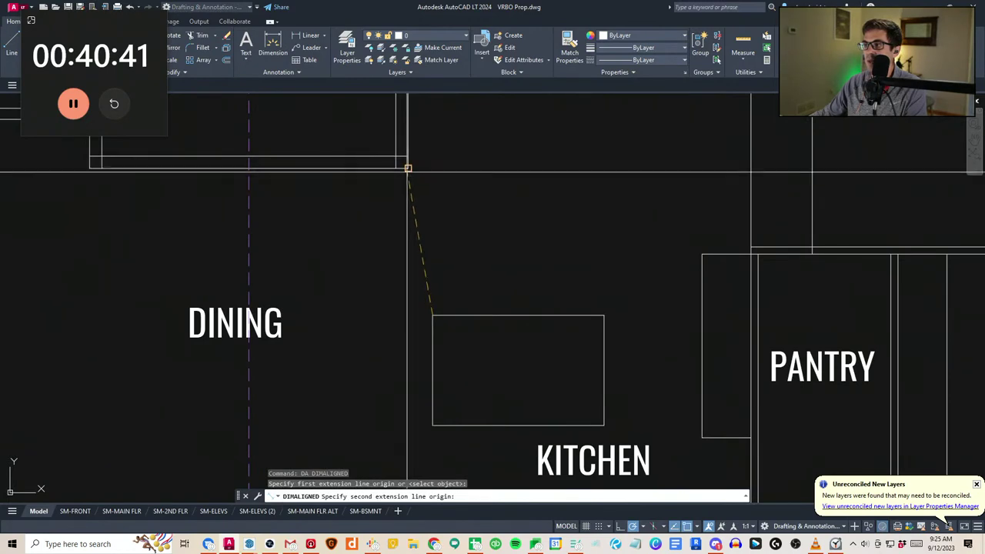
{"action": "left_click", "coordinate": [407, 171]}
{"action": "left_click", "coordinate": [433, 190]}
{"action": "key", "text": "Escape"}
{"action": "key", "text": "Escape"}
Delete the aligned dimension between the island and the wall corner
{"action": "scroll", "coordinate": [481, 336], "scroll_direction": "down", "scroll_amount": 2}
{"action": "left_click", "coordinate": [434, 345]}
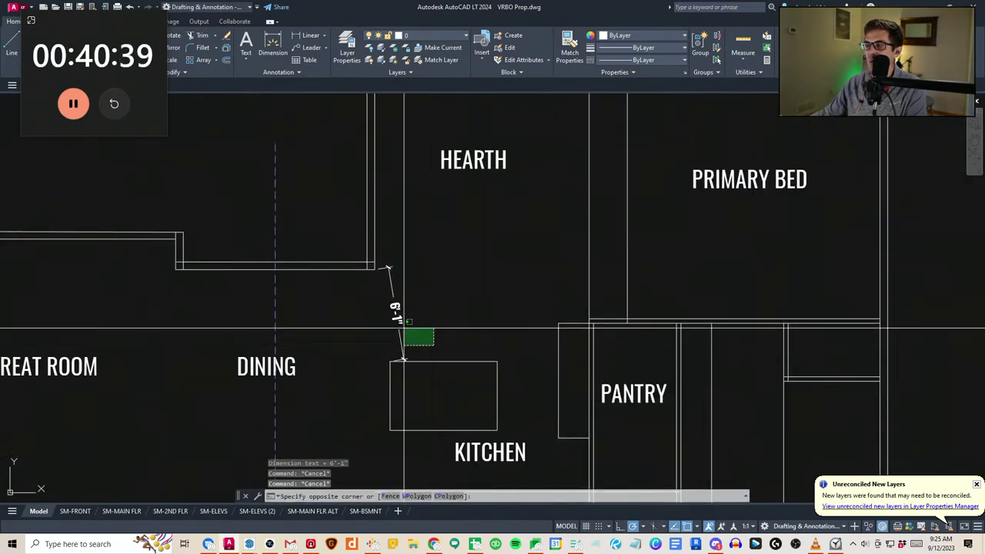
{"action": "left_click", "coordinate": [404, 329]}
{"action": "key", "text": "Delete"}
Fillet the outer line of the dining wall into sharp corners with the great room and hearth side walls
{"action": "scroll", "coordinate": [404, 329], "scroll_direction": "down", "scroll_amount": 3}
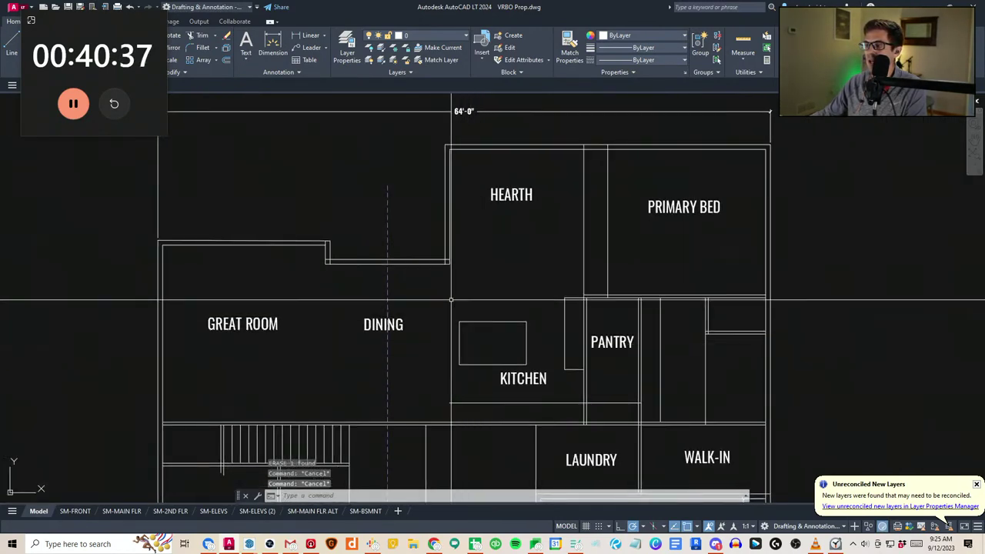
{"action": "type", "text": "f"}
{"action": "key", "text": "space"}
{"action": "left_click", "coordinate": [330, 253]}
{"action": "left_click", "coordinate": [337, 259]}
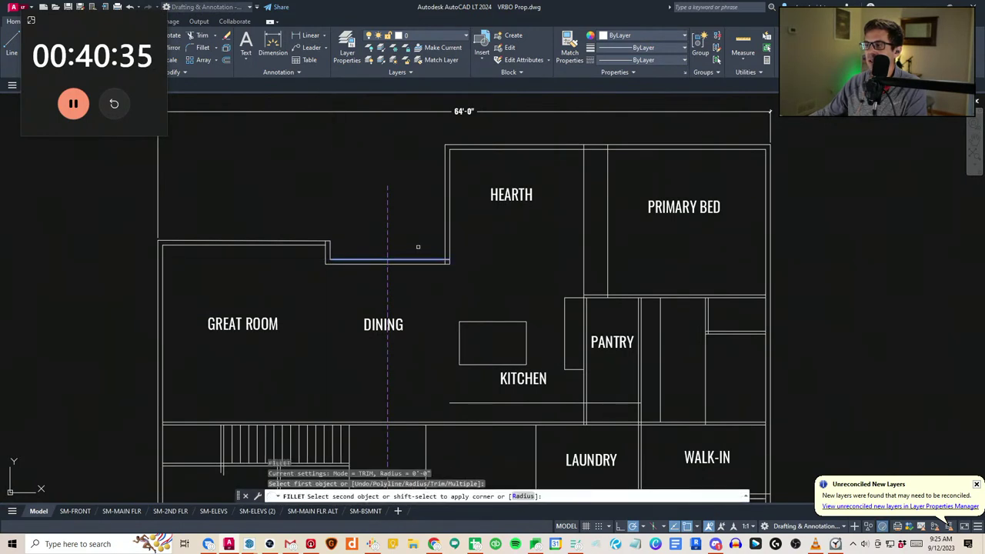
{"action": "left_click", "coordinate": [444, 240]}
{"action": "key", "text": "Escape"}
{"action": "key", "text": "Escape"}
Fillet the great room's inner wall lines into a sharp corner beside the dining notch
{"action": "key", "text": "space"}
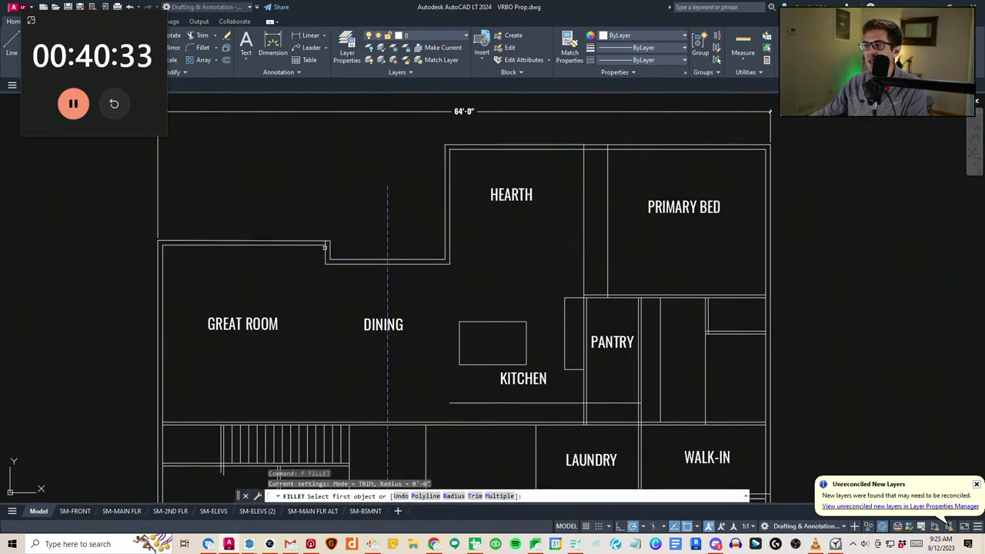
{"action": "left_click", "coordinate": [326, 251]}
{"action": "left_click", "coordinate": [318, 245]}
{"action": "key", "text": "Escape"}
{"action": "key", "text": "Escape"}
{"action": "key", "text": "Escape"}
Draw a vertical line upward from the great room's outer corner at the dining notch, slightly past the overall dimension line
{"action": "scroll", "coordinate": [324, 319], "scroll_direction": "down", "scroll_amount": 2}
{"action": "middle_click_drag", "start_coordinate": [311, 274], "coordinate": [333, 310]}
{"action": "type", "text": "l"}
{"action": "key", "text": "Return"}
{"action": "left_click", "coordinate": [350, 307]}
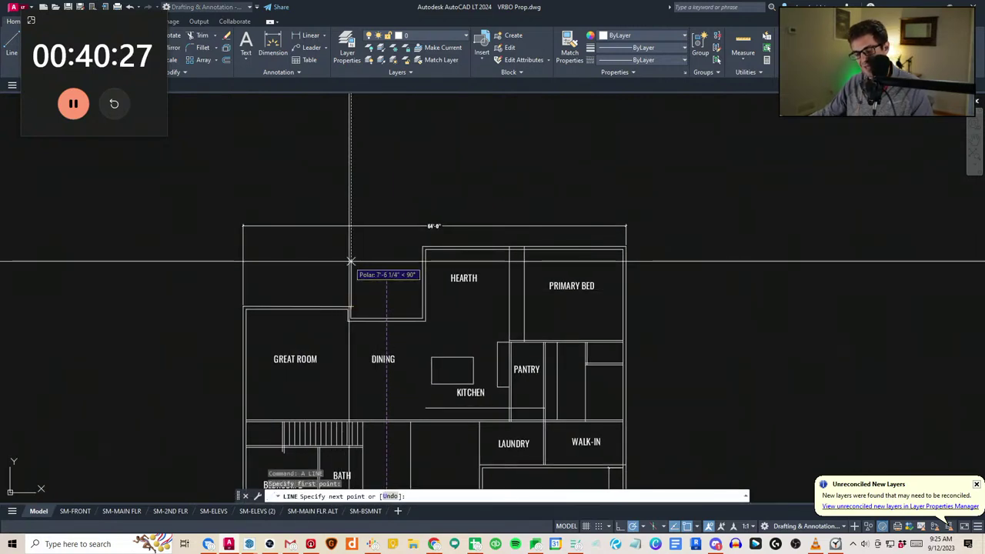
{"action": "key", "text": "Escape"}
Move the new vertical line 8" toward the great room side
{"action": "left_click", "coordinate": [365, 272]}
{"action": "left_click", "coordinate": [336, 264]}
{"action": "type", "text": "v"}
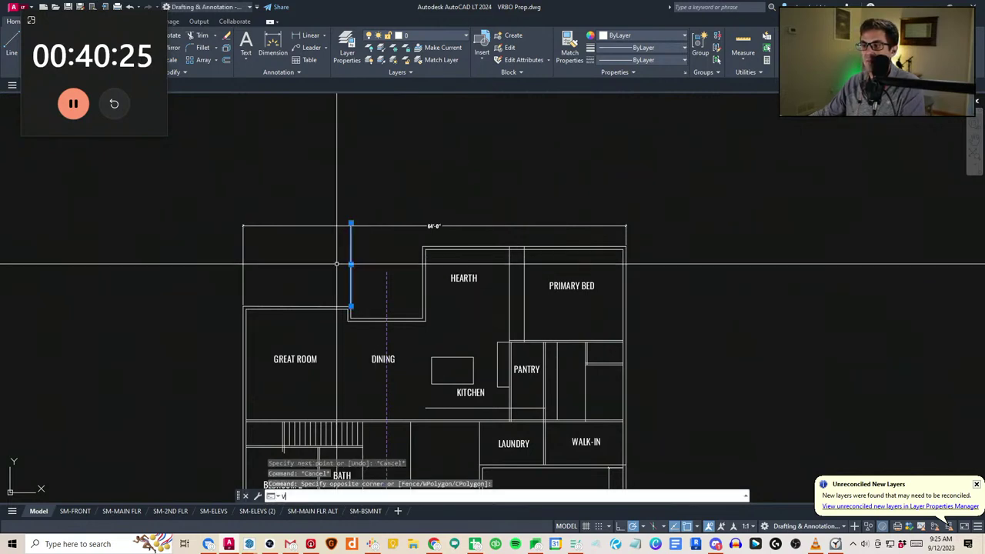
{"action": "key", "text": "space"}
{"action": "left_click", "coordinate": [351, 264]}
{"action": "key", "text": "Escape"}
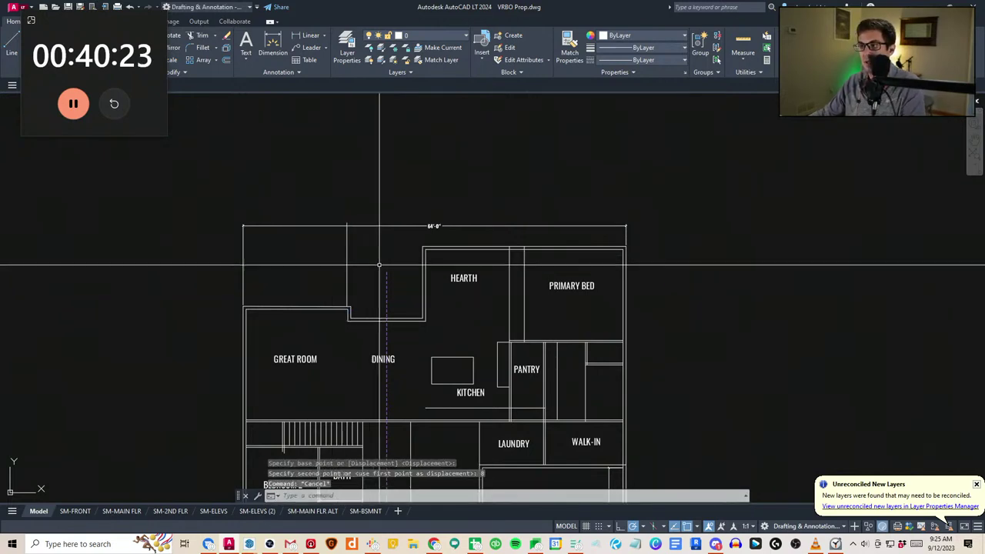
Draw a horizontal line about 12'-4" long from the vertical line's upper end toward the hearth room
{"action": "type", "text": "a"}
{"action": "key", "text": "space"}
{"action": "left_click", "coordinate": [346, 224]}
{"action": "key", "text": "Escape"}
{"action": "type", "text": "a"}
{"action": "key", "text": "space"}
{"action": "left_click", "coordinate": [347, 223]}
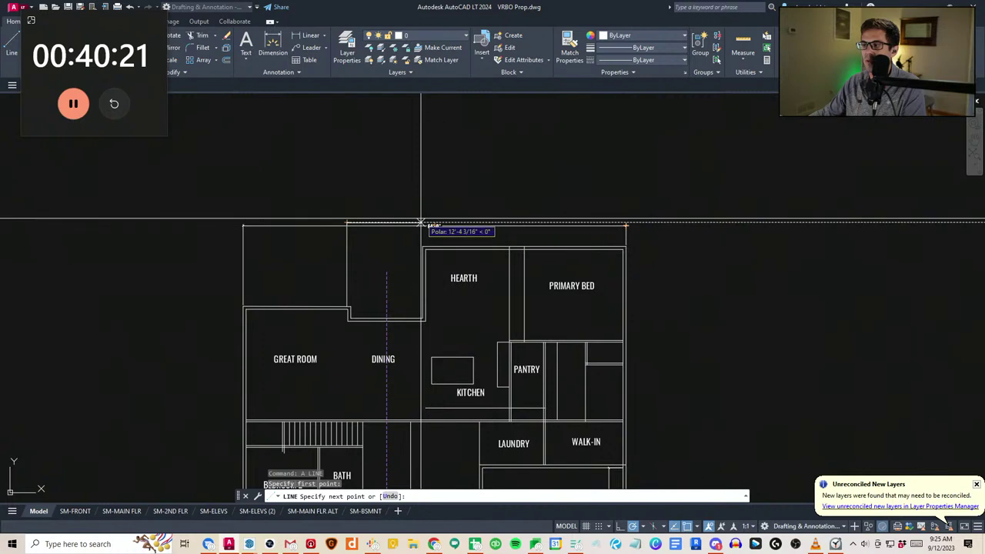
{"action": "left_click", "coordinate": [421, 223]}
{"action": "key", "text": "Escape"}
Raise the 64'-0" overall dimension line clear of the new horizontal line
{"action": "left_click", "coordinate": [457, 233]}
{"action": "left_click", "coordinate": [452, 221]}
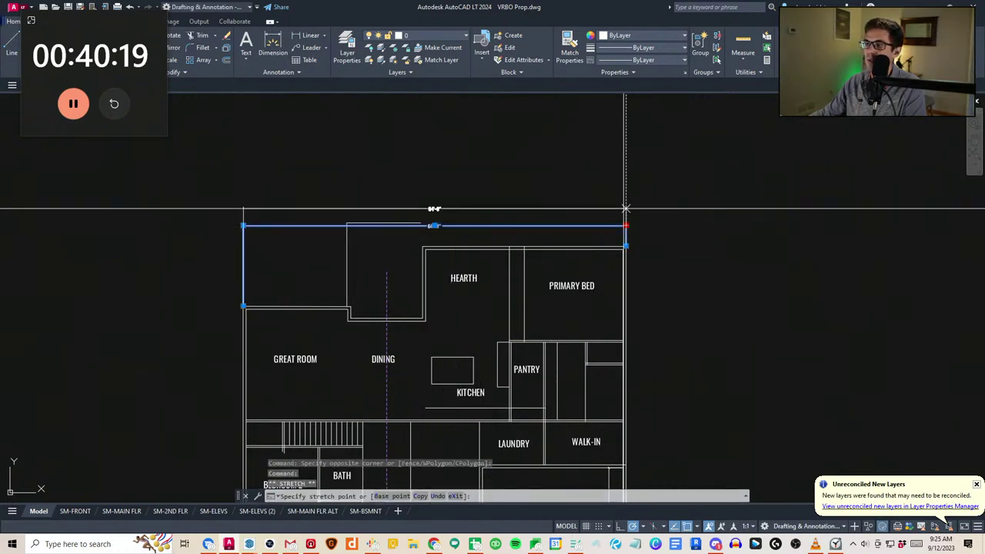
{"action": "left_click", "coordinate": [625, 208]}
{"action": "key", "text": "Escape"}
Draw a short vertical line between the hearth's outer corner and the level of the new horizontal line
{"action": "type", "text": "a"}
{"action": "key", "text": "space"}
{"action": "left_click", "coordinate": [423, 223]}
{"action": "key", "text": "Escape"}
{"action": "scroll", "coordinate": [423, 227], "scroll_direction": "up", "scroll_amount": 2}
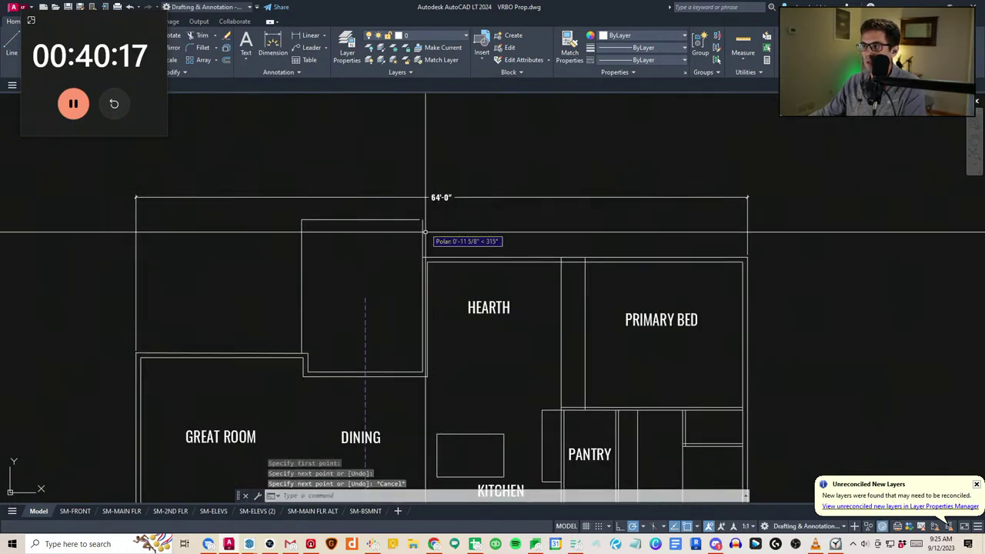
Move the short vertical line 8" toward the hearth room
{"action": "left_click", "coordinate": [426, 232]}
{"action": "left_click", "coordinate": [421, 235]}
{"action": "type", "text": "v"}
{"action": "left_click", "coordinate": [423, 235]}
{"action": "type", "text": "8"}
{"action": "key", "text": "Escape"}
{"action": "key", "text": "Escape"}
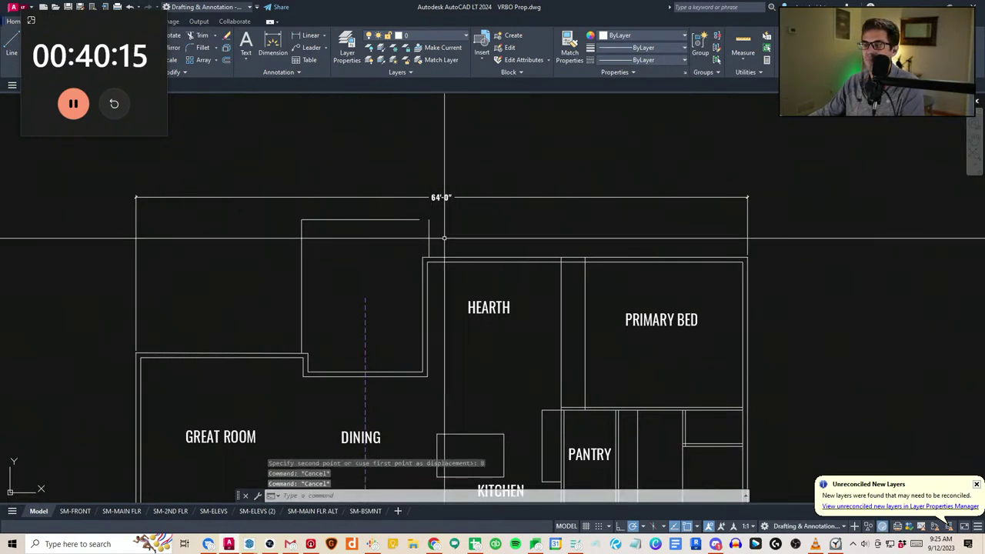
Extend the horizontal line above the dining notch to meet the short vertical line beside the hearth
{"action": "type", "text": "ex"}
{"action": "left_click", "coordinate": [444, 237]}
{"action": "left_click", "coordinate": [419, 235]}
{"action": "middle_click_drag", "start_coordinate": [412, 208], "coordinate": [421, 233]}
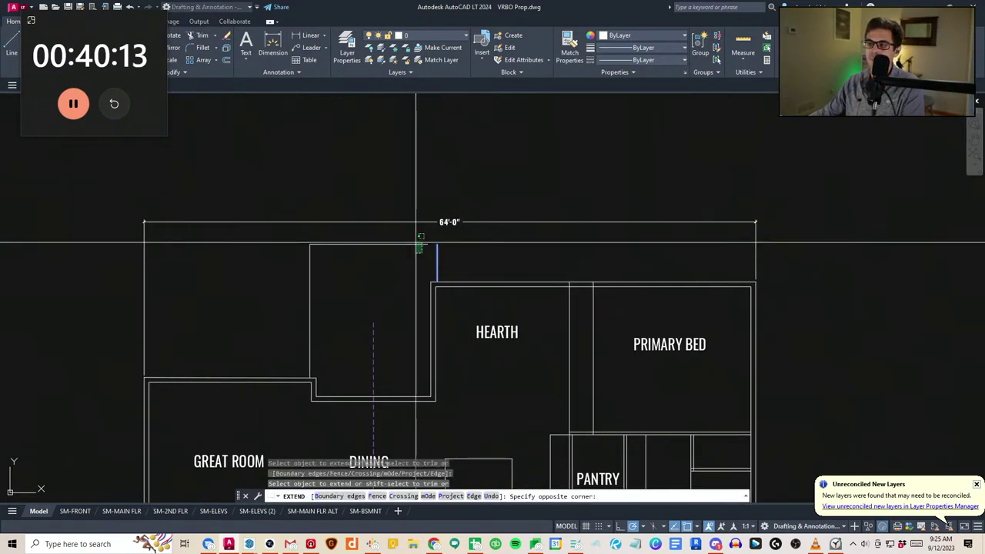
{"action": "left_click", "coordinate": [416, 243]}
{"action": "key", "text": "Escape"}
Review the whole main floor plan from the dining notch outline down to the garage
{"action": "middle_click_drag", "start_coordinate": [424, 313], "coordinate": [426, 279]}
{"action": "middle_click_drag", "start_coordinate": [464, 337], "coordinate": [467, 315]}
{"action": "scroll", "coordinate": [469, 310], "scroll_direction": "down", "scroll_amount": 2}
{"action": "key", "text": "Escape"}
{"action": "scroll", "coordinate": [467, 307], "scroll_direction": "down", "scroll_amount": 2}
{"action": "middle_click_drag", "start_coordinate": [440, 361], "coordinate": [402, 321]}
{"action": "key", "text": "Escape"}
{"action": "key", "text": "Escape"}
{"action": "middle_click_drag", "start_coordinate": [495, 342], "coordinate": [485, 332]}
{"action": "scroll", "coordinate": [474, 283], "scroll_direction": "up", "scroll_amount": 2}
{"action": "middle_click_drag", "start_coordinate": [473, 283], "coordinate": [443, 308]}
{"action": "scroll", "coordinate": [443, 307], "scroll_direction": "down", "scroll_amount": 2}
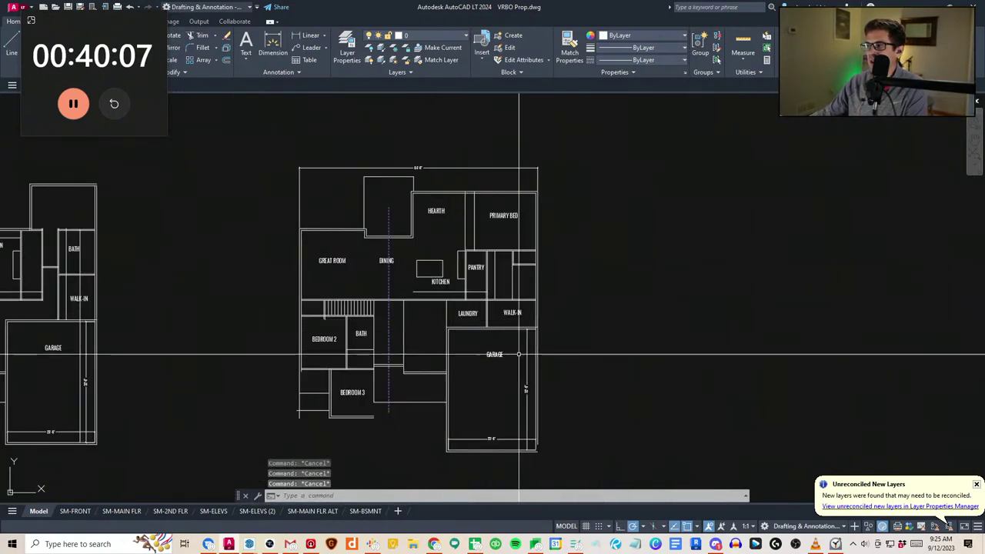
Copy the WALK-IN label up into the room beside the pantry
{"action": "scroll", "coordinate": [513, 308], "scroll_direction": "up", "scroll_amount": 4}
{"action": "left_click", "coordinate": [517, 329]}
{"action": "left_click", "coordinate": [497, 308]}
{"action": "type", "text": "co"}
{"action": "key", "text": "space"}
{"action": "left_click", "coordinate": [512, 319]}
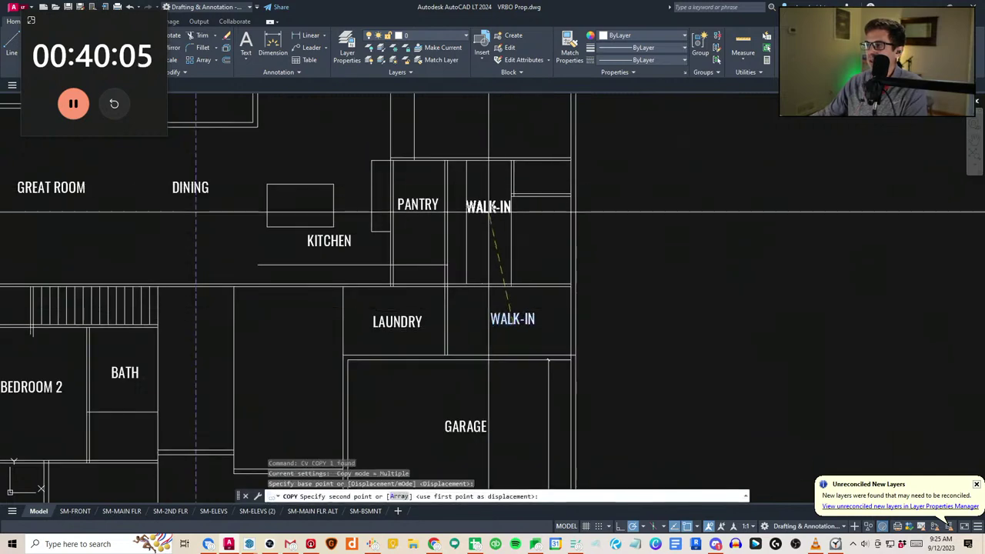
{"action": "left_click", "coordinate": [487, 228]}
{"action": "key", "text": "Escape"}
Change the copied room label's text to P. BATH
{"action": "left_click", "coordinate": [488, 228]}
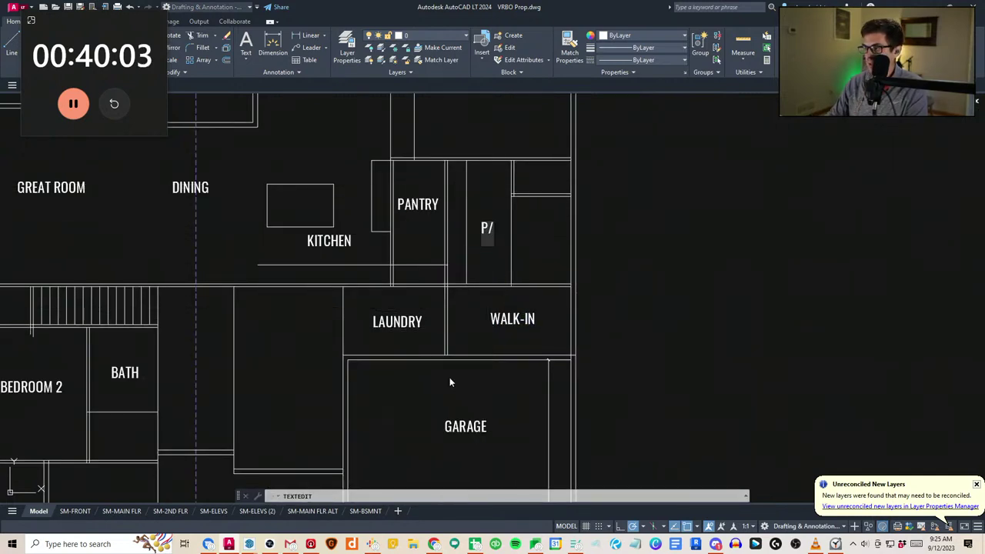
{"action": "type", "text": "P. BATH"}
{"action": "key", "text": "Return"}
{"action": "key", "text": "Escape"}
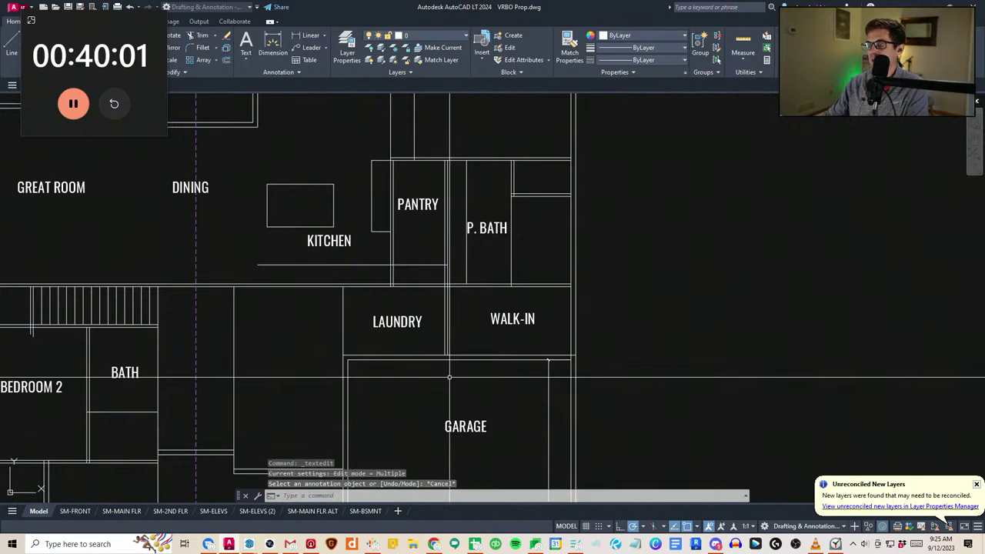
{"action": "key", "text": "Escape"}
Measure the laundry room diagonally from its lower garage-side corner to the opposite upper corner
{"action": "scroll", "coordinate": [378, 366], "scroll_direction": "down", "scroll_amount": 3}
{"action": "middle_click_drag", "start_coordinate": [384, 369], "coordinate": [451, 344]}
{"action": "key", "text": "Escape"}
{"action": "key", "text": "Escape"}
{"action": "scroll", "coordinate": [451, 344], "scroll_direction": "up", "scroll_amount": 3}
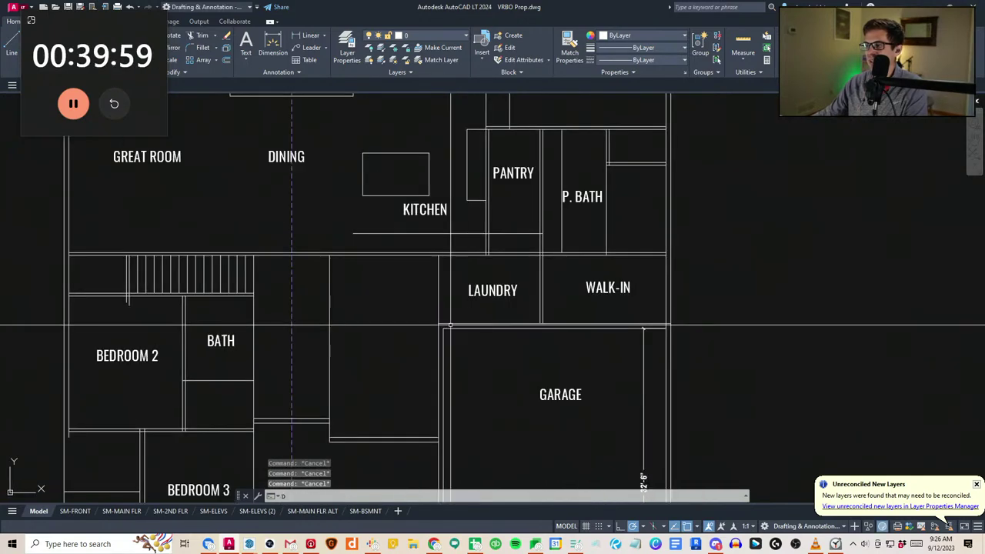
{"action": "type", "text": "di"}
{"action": "key", "text": "Return"}
{"action": "left_click", "coordinate": [438, 323]}
{"action": "left_click", "coordinate": [540, 259]}
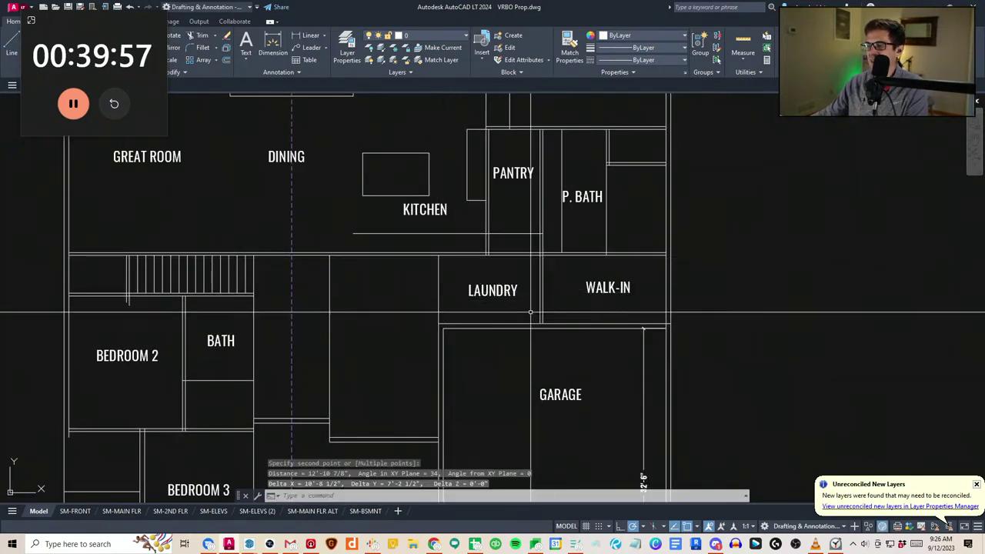
{"action": "middle_click_drag", "start_coordinate": [531, 300], "coordinate": [531, 286]}
{"action": "key", "text": "Escape"}
{"action": "key", "text": "Escape"}
{"action": "middle_click_drag", "start_coordinate": [472, 316], "coordinate": [475, 302]}
{"action": "left_click", "coordinate": [436, 298]}
{"action": "key", "text": "Escape"}
{"action": "key", "text": "Escape"}
Extend the garage's outer side wall lines down to the garage's front wall
{"action": "scroll", "coordinate": [564, 242], "scroll_direction": "down", "scroll_amount": 2}
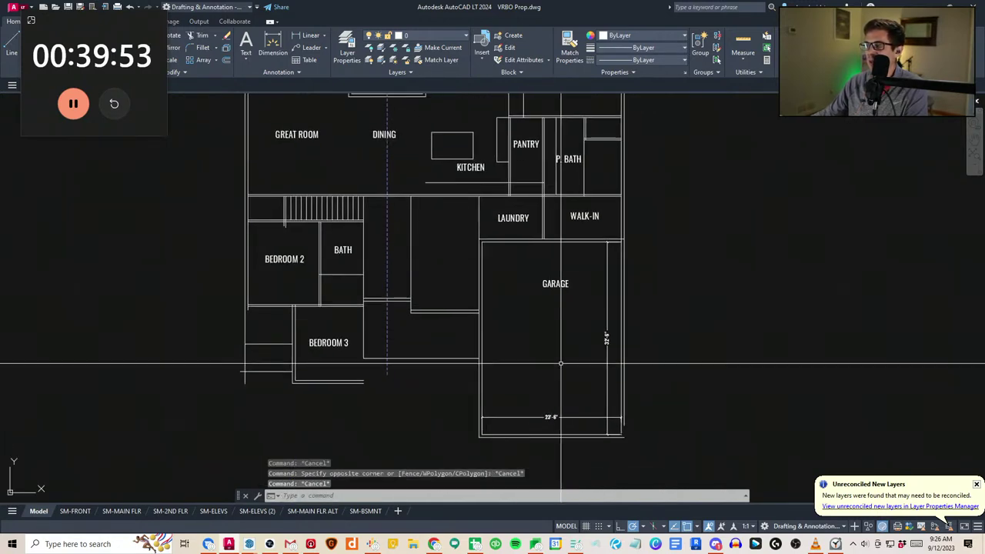
{"action": "scroll", "coordinate": [619, 441], "scroll_direction": "up", "scroll_amount": 2}
{"action": "key", "text": "Escape"}
{"action": "key", "text": "Escape"}
{"action": "type", "text": "ex"}
{"action": "key", "text": "space"}
{"action": "left_click", "coordinate": [622, 445]}
{"action": "left_click", "coordinate": [612, 424]}
{"action": "key", "text": "space"}
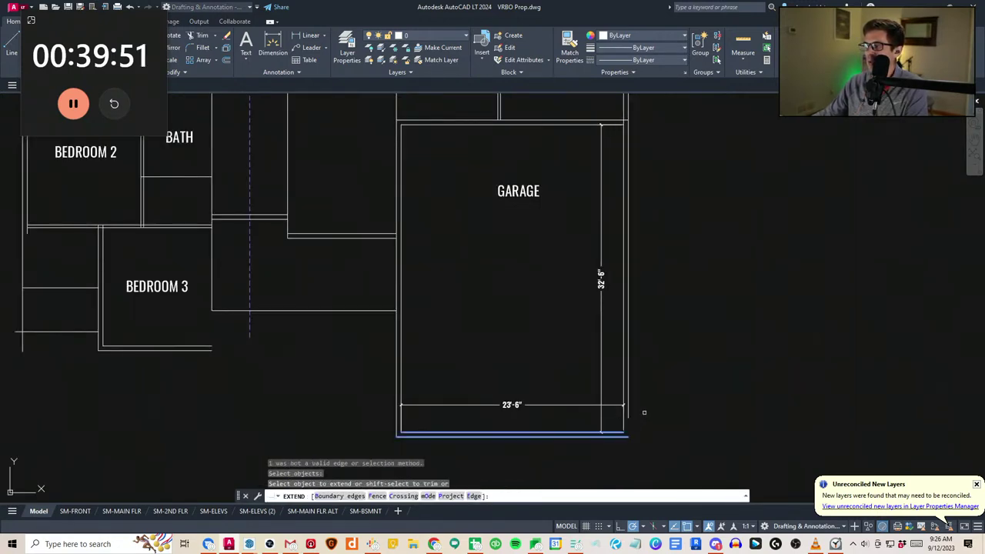
{"action": "left_click", "coordinate": [649, 423]}
{"action": "left_click", "coordinate": [611, 400]}
{"action": "key", "text": "Escape"}
{"action": "key", "text": "Escape"}
{"action": "middle_click_drag", "start_coordinate": [692, 327], "coordinate": [689, 363]}
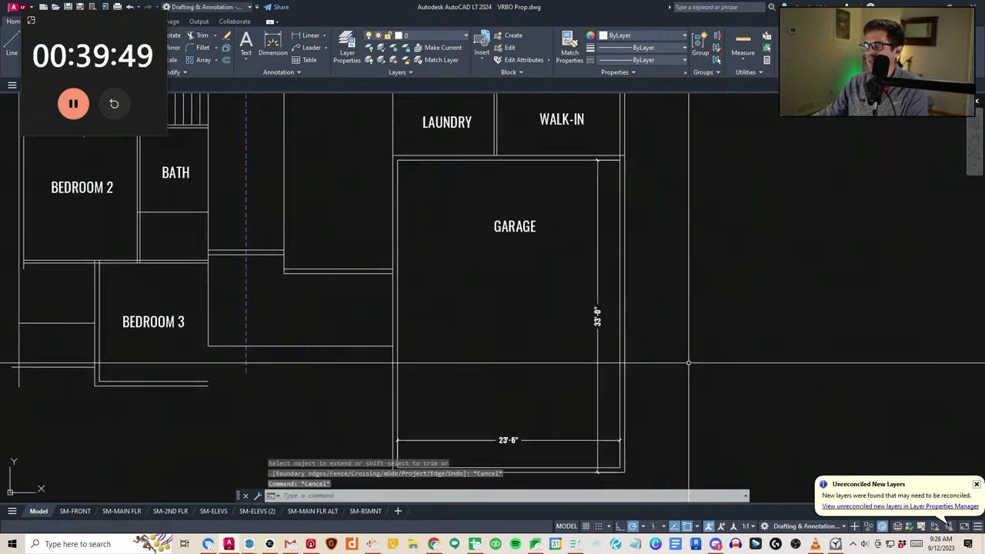
Examine the entry area between the bedrooms and the garage and its relation to the rooms above
{"action": "key", "text": "Escape"}
{"action": "key", "text": "Escape"}
{"action": "scroll", "coordinate": [600, 336], "scroll_direction": "down", "scroll_amount": 2}
{"action": "middle_click_drag", "start_coordinate": [520, 303], "coordinate": [537, 328]}
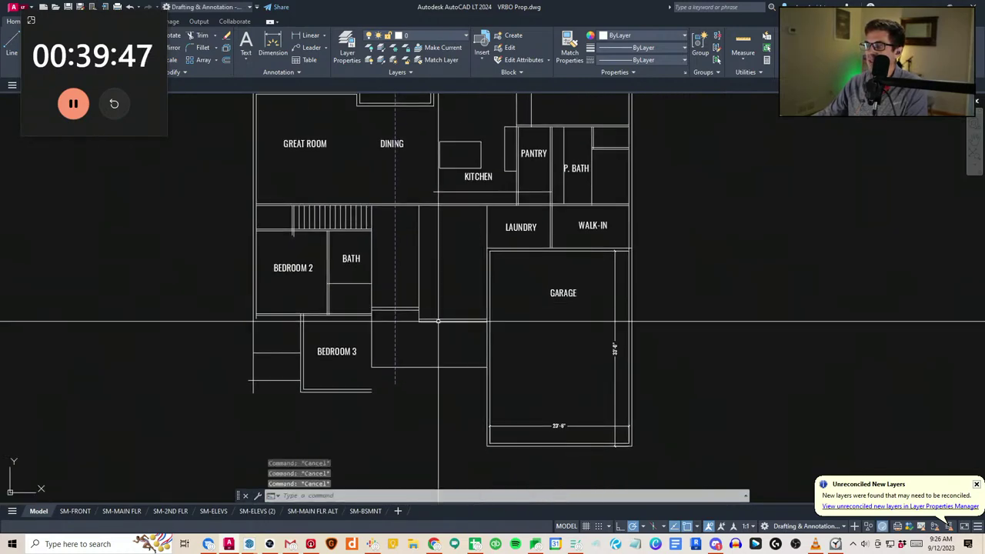
{"action": "scroll", "coordinate": [436, 321], "scroll_direction": "up", "scroll_amount": 4}
{"action": "mouse_move", "coordinate": [436, 322]}
{"action": "middle_mouse_down"}
{"action": "mouse_move", "coordinate": [482, 337]}
{"action": "mouse_move", "coordinate": [492, 326]}
{"action": "middle_mouse_up"}
{"action": "scroll", "coordinate": [483, 337], "scroll_direction": "down", "scroll_amount": 2}
{"action": "scroll", "coordinate": [465, 404], "scroll_direction": "down", "scroll_amount": 2}
{"action": "middle_click_drag", "start_coordinate": [466, 394], "coordinate": [428, 413]}
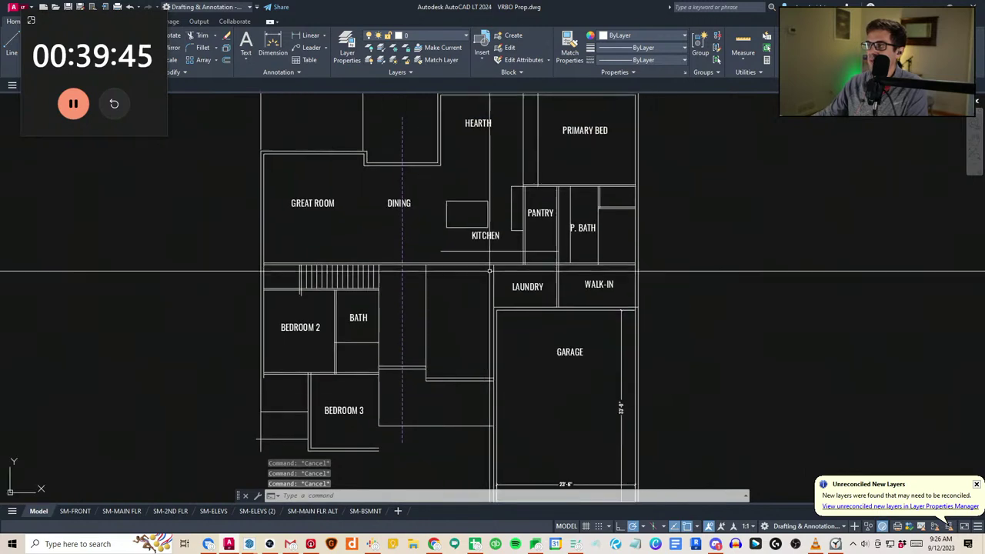
Move the HEARTH label slightly within the hearth room
{"action": "middle_click_drag", "start_coordinate": [504, 270], "coordinate": [501, 310]}
{"action": "left_click", "coordinate": [490, 191]}
{"action": "left_click", "coordinate": [477, 164]}
{"action": "type", "text": "m"}
{"action": "key", "text": "space"}
{"action": "left_click", "coordinate": [481, 195]}
{"action": "left_click", "coordinate": [485, 198]}
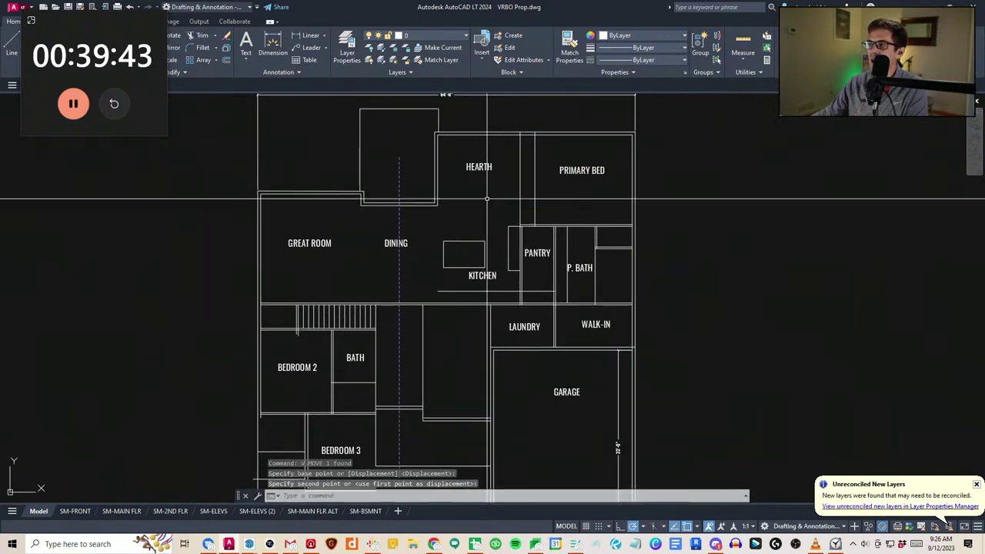
{"action": "key", "text": "Escape"}
{"action": "key", "text": "Escape"}
{"action": "left_click", "coordinate": [447, 224]}
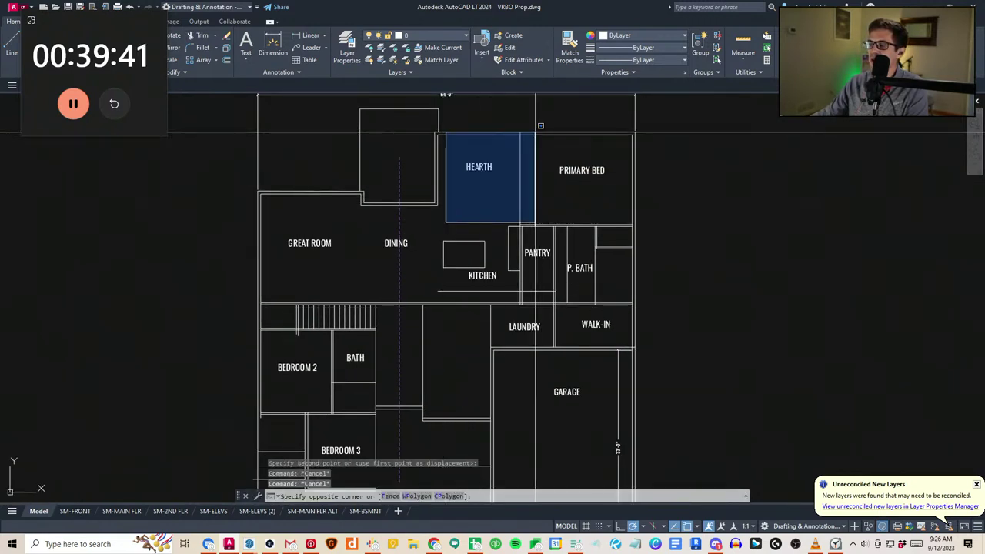
{"action": "key", "text": "Escape"}
{"action": "key", "text": "Escape"}
{"action": "mouse_move", "coordinate": [528, 220]}
{"action": "middle_mouse_down"}
{"action": "mouse_move", "coordinate": [523, 238]}
{"action": "mouse_move", "coordinate": [483, 260]}
{"action": "mouse_move", "coordinate": [485, 293]}
{"action": "middle_mouse_up"}
{"action": "key", "text": "Escape"}
{"action": "key", "text": "Escape"}
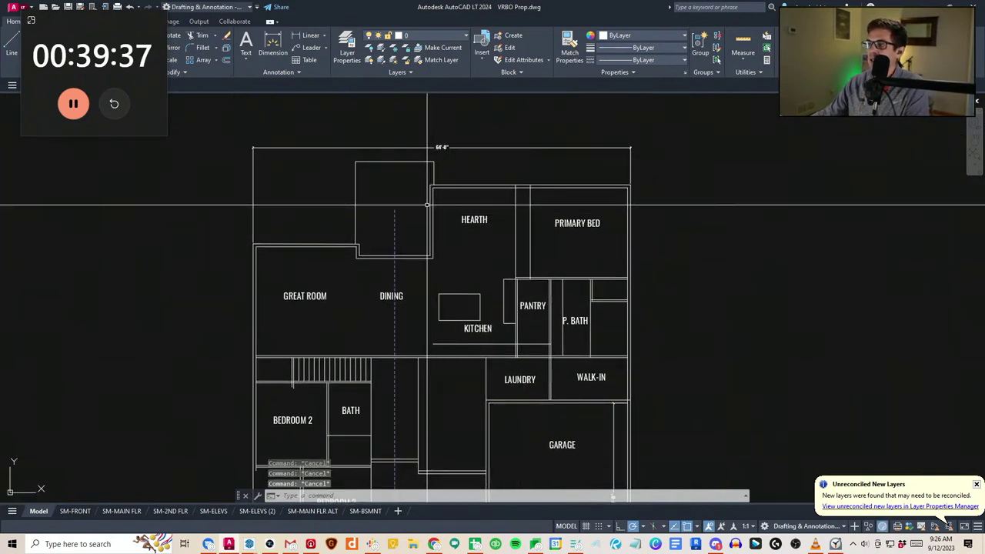
Copy the double rear wall line behind the hearth and primary bedroom outward, near the top of the dining notch outline
{"action": "left_click", "coordinate": [567, 201]}
{"action": "left_click", "coordinate": [555, 174]}
{"action": "key", "text": "Escape"}
{"action": "left_click", "coordinate": [567, 194]}
{"action": "left_click", "coordinate": [555, 174]}
{"action": "type", "text": "cv"}
{"action": "left_click", "coordinate": [554, 166]}
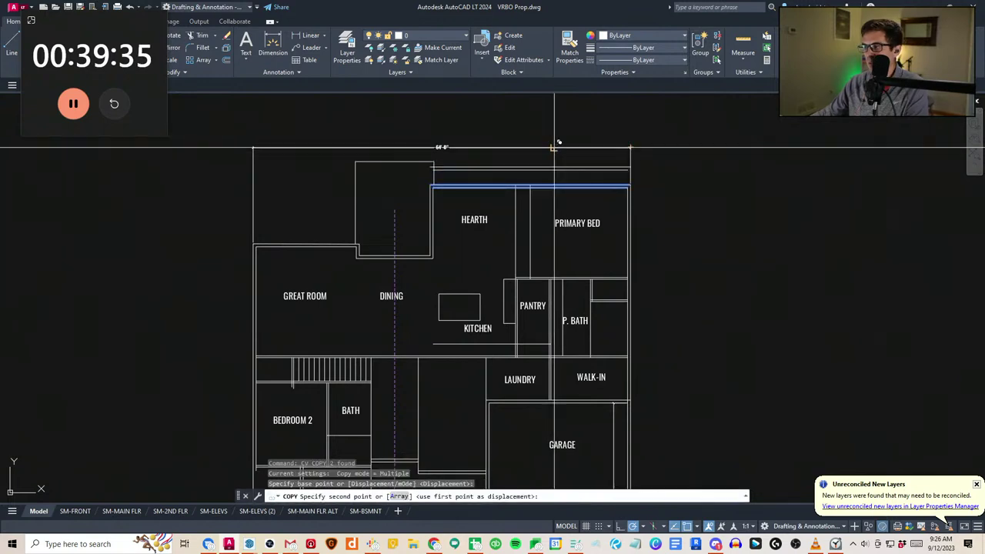
{"action": "left_click", "coordinate": [554, 139]}
{"action": "key", "text": "Escape"}
{"action": "key", "text": "Escape"}
Draw a horizontal line from the dining notch's corner across the hearth, and undo it together with the copied rear wall
{"action": "type", "text": "a"}
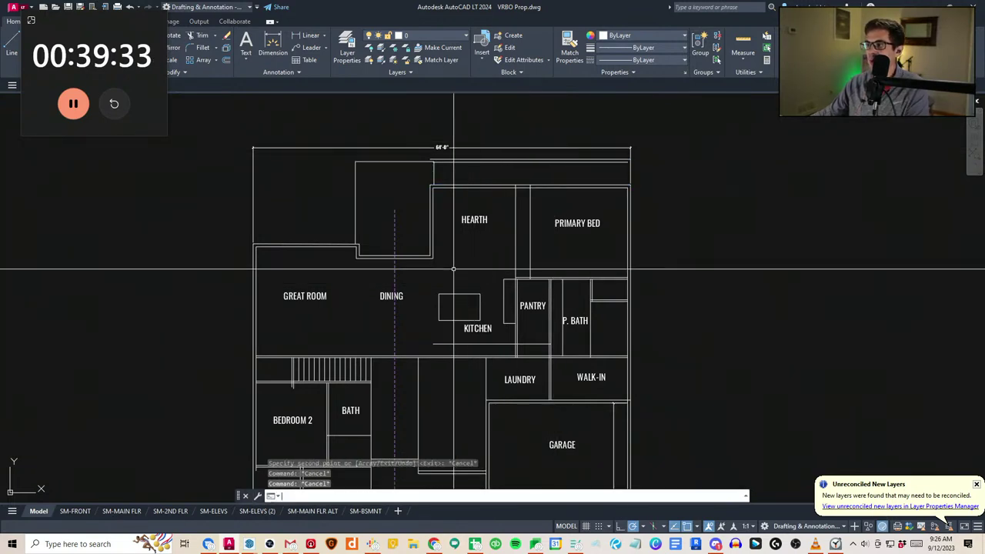
{"action": "left_click", "coordinate": [430, 255]}
{"action": "key", "text": "Escape"}
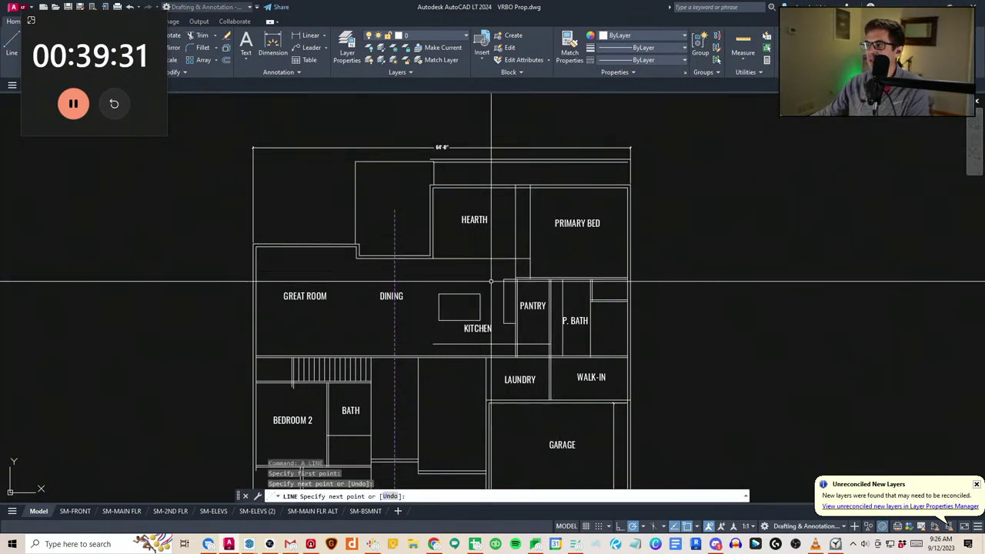
{"action": "left_click", "coordinate": [444, 271]}
{"action": "key", "text": "Escape"}
{"action": "key", "text": "Escape"}
{"action": "middle_click_drag", "start_coordinate": [485, 329], "coordinate": [494, 319]}
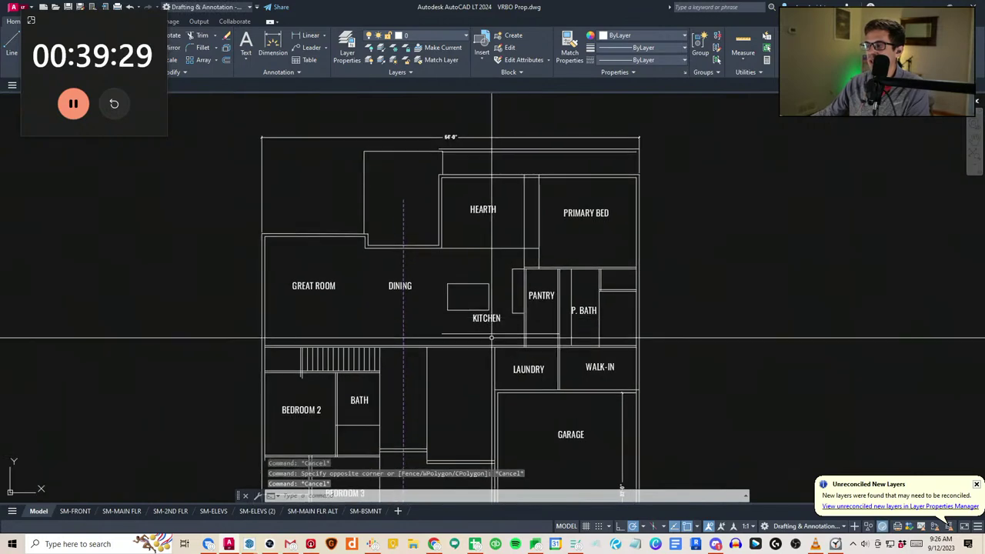
{"action": "key", "text": "ctrl+z"}
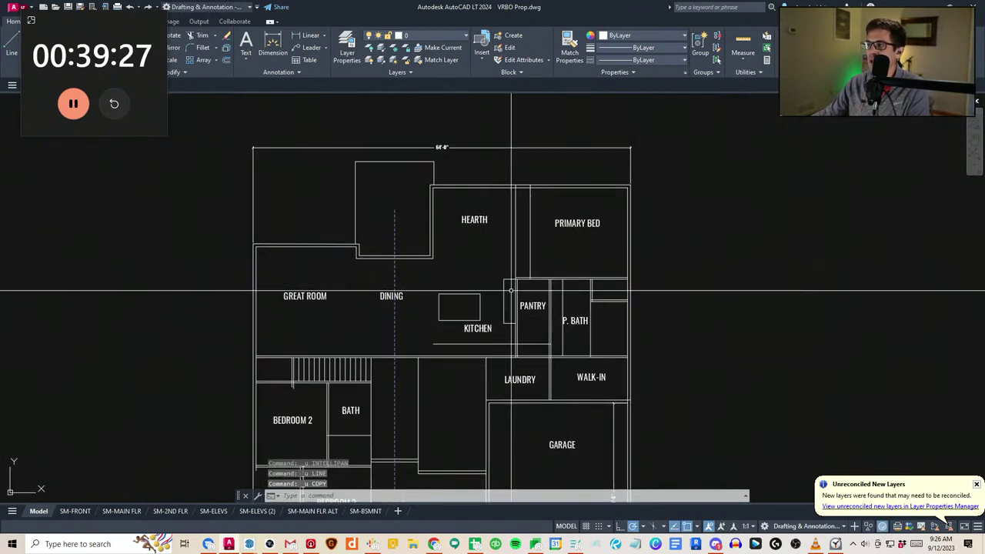
Draw a short vertical line closing the dining-side end of the long kitchen counter down to the wall
{"action": "middle_click_drag", "start_coordinate": [496, 337], "coordinate": [496, 330]}
{"action": "scroll", "coordinate": [425, 331], "scroll_direction": "up", "scroll_amount": 2}
{"action": "type", "text": "a"}
{"action": "key", "text": "space"}
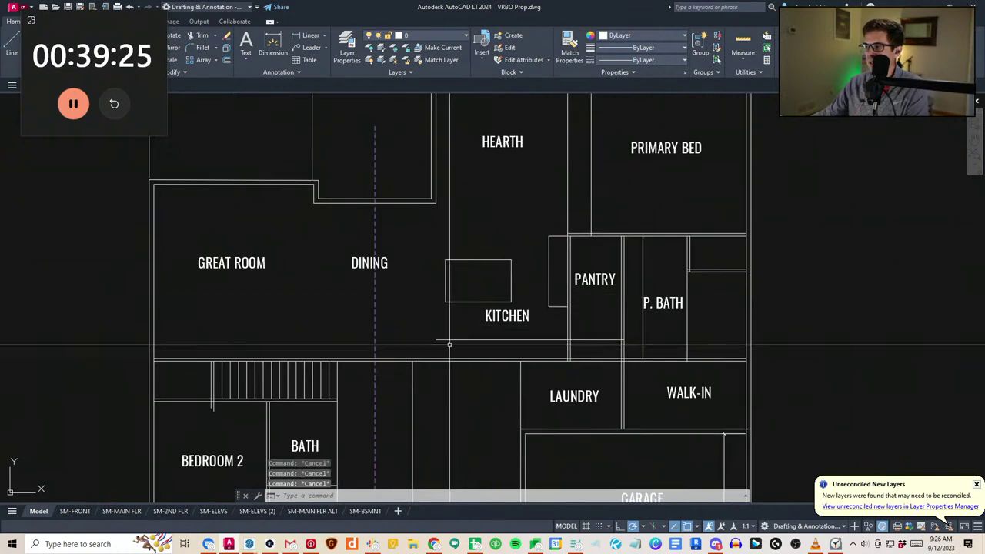
{"action": "left_click", "coordinate": [435, 341]}
{"action": "key", "text": "Escape"}
{"action": "middle_click_drag", "start_coordinate": [472, 331], "coordinate": [448, 317]}
{"action": "key", "text": "Escape"}
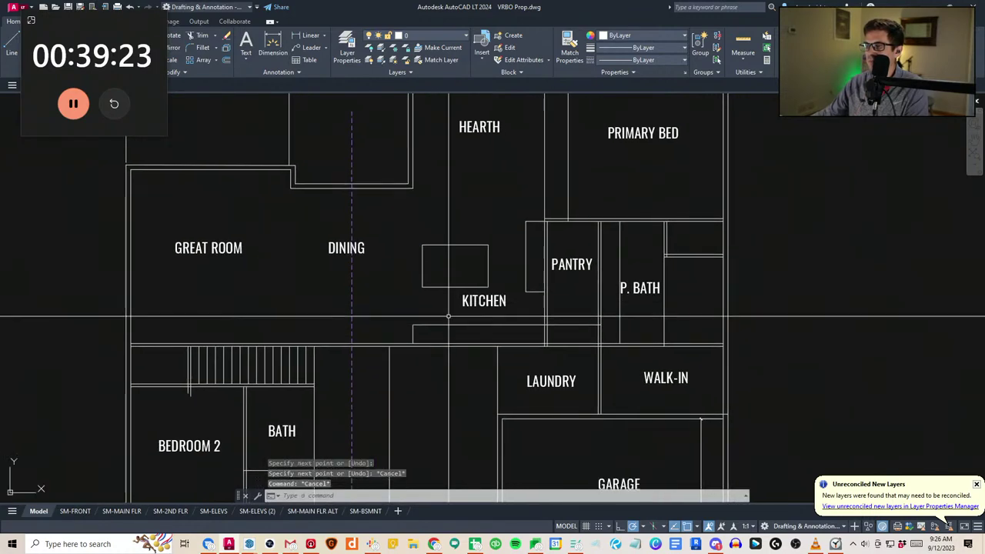
{"action": "type", "text": "a"}
{"action": "key", "text": "space"}
{"action": "left_click", "coordinate": [408, 184]}
{"action": "key", "text": "Escape"}
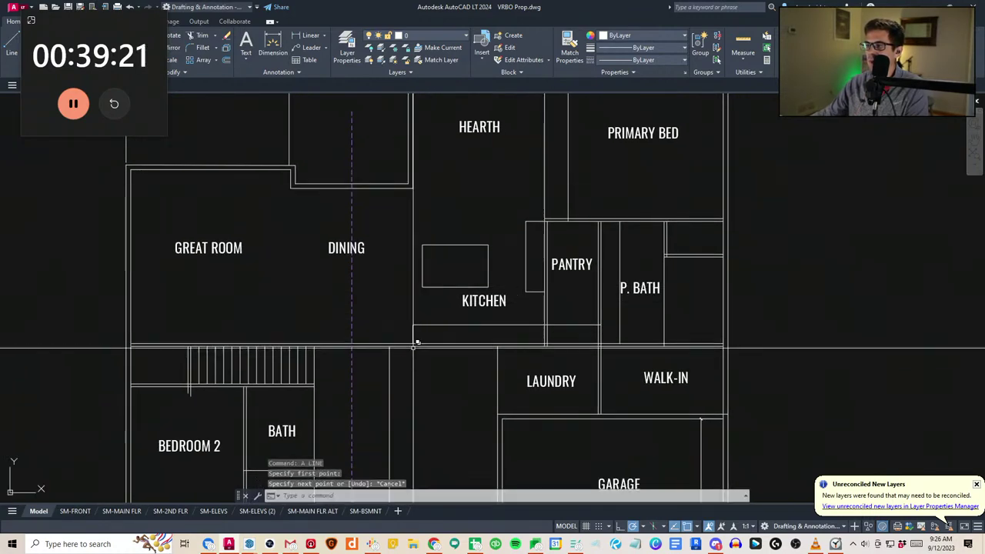
{"action": "key", "text": "Escape"}
Copy the kitchen counter's vertical end line toward the dining room to form a short wall
{"action": "left_click", "coordinate": [407, 347]}
{"action": "left_click", "coordinate": [432, 316]}
{"action": "type", "text": "cv"}
{"action": "key", "text": "space"}
{"action": "left_click", "coordinate": [436, 316]}
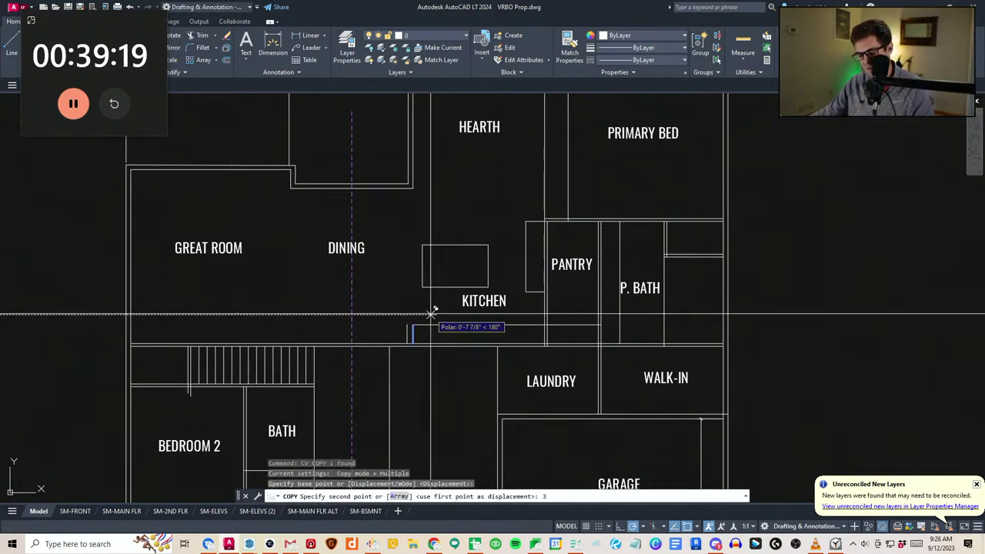
{"action": "key", "text": "Escape"}
Draw a wall stub at the dining notch's kitchen-side corner, 4" down and 3.5" toward dining, closed back to the notch wall
{"action": "type", "text": "a"}
{"action": "key", "text": "space"}
{"action": "left_click", "coordinate": [413, 187]}
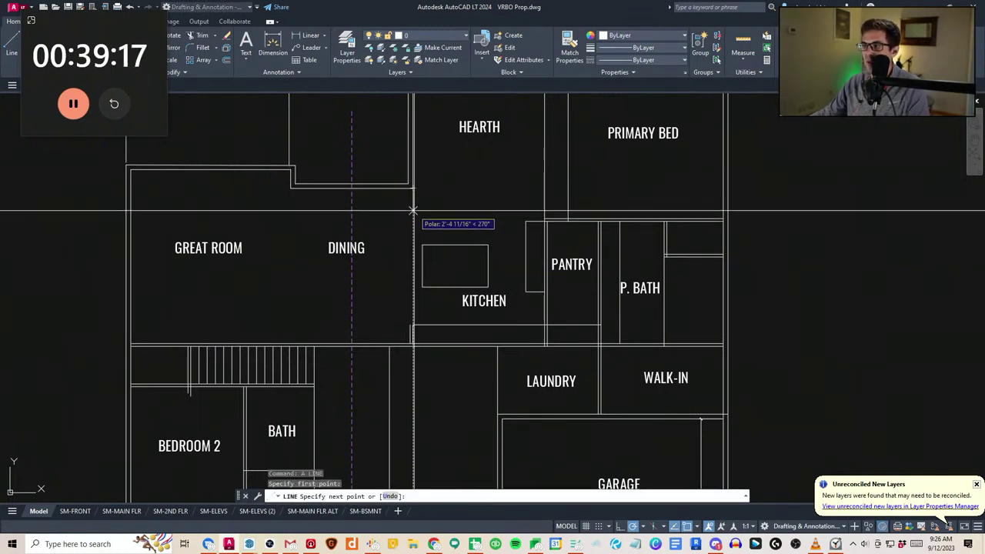
{"action": "type", "text": "4"}
{"action": "key", "text": "Return"}
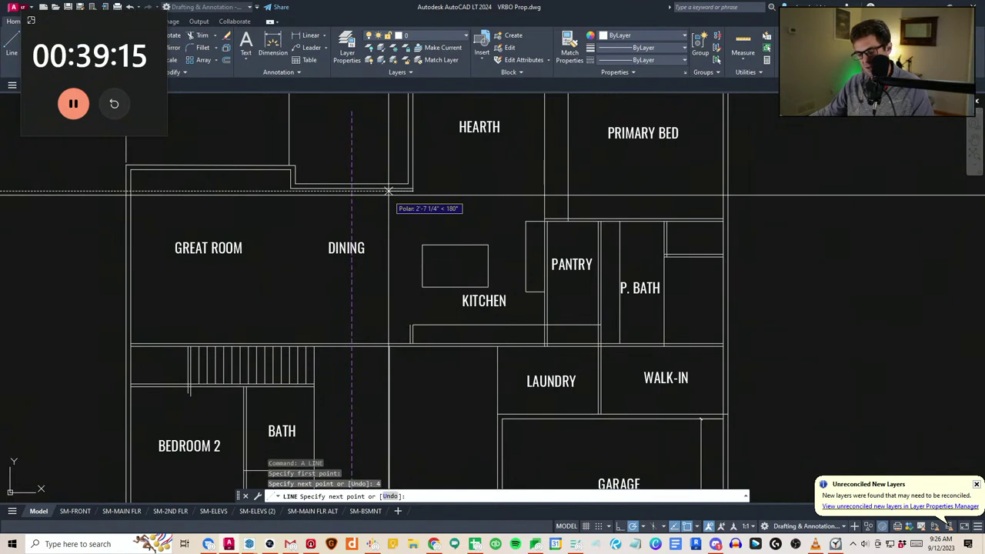
{"action": "key", "text": "Return"}
{"action": "key", "text": "Escape"}
{"action": "key", "text": "Escape"}
{"action": "scroll", "coordinate": [409, 203], "scroll_direction": "up", "scroll_amount": 2}
{"action": "type", "text": "a"}
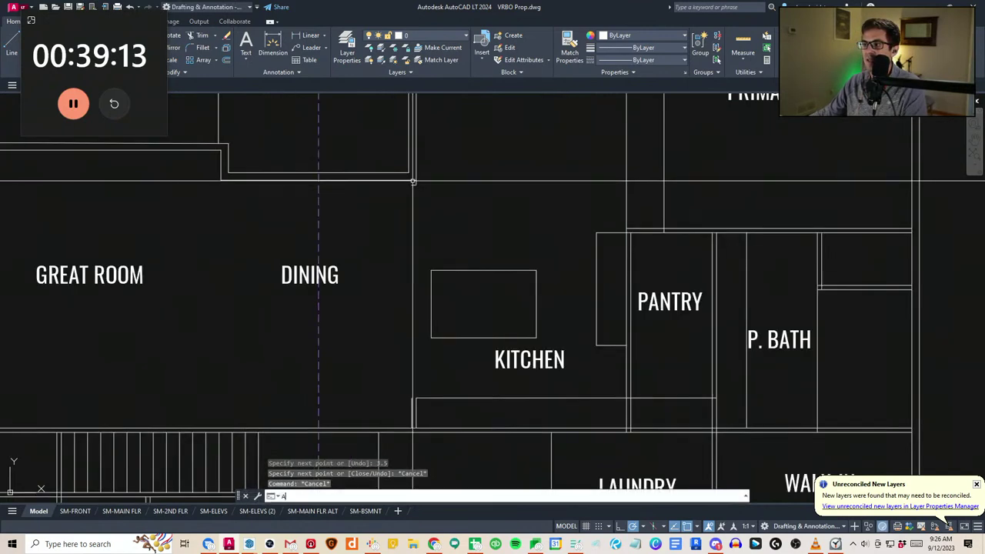
{"action": "key", "text": "space"}
{"action": "left_click", "coordinate": [412, 185]}
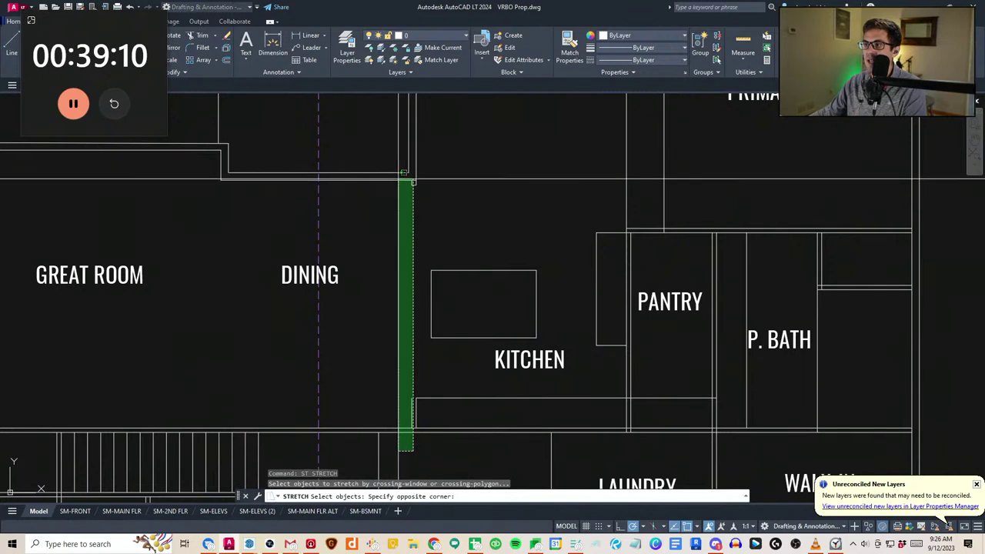
Stretch the dining side of the notch stub and the short counter-end wall farther toward the dining room
{"action": "left_click", "coordinate": [398, 178]}
{"action": "key", "text": "space"}
{"action": "left_click", "coordinate": [399, 232]}
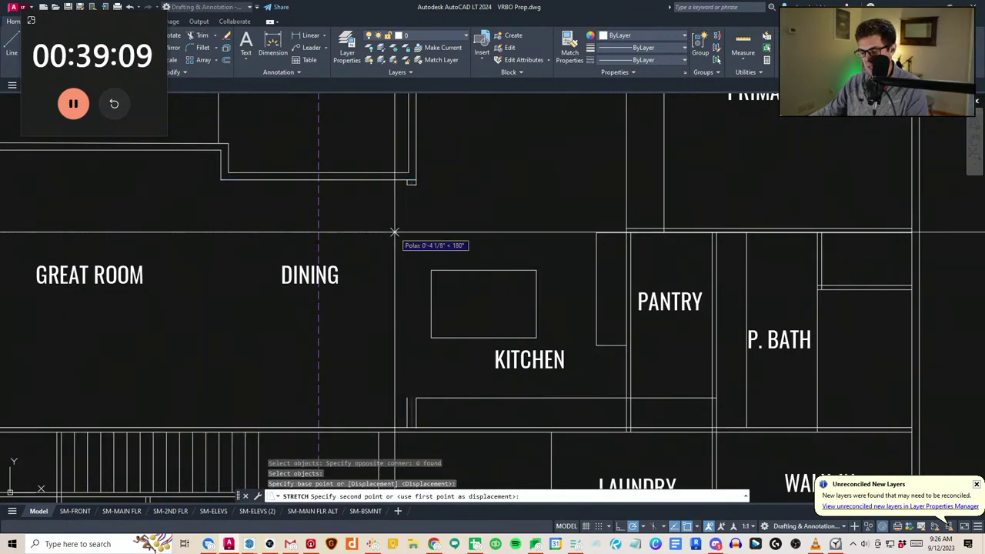
{"action": "key", "text": "Escape"}
{"action": "key", "text": "Escape"}
Draw a short horizontal line across the lower edge of the widened notch stub
{"action": "type", "text": "a"}
{"action": "left_click", "coordinate": [408, 184]}
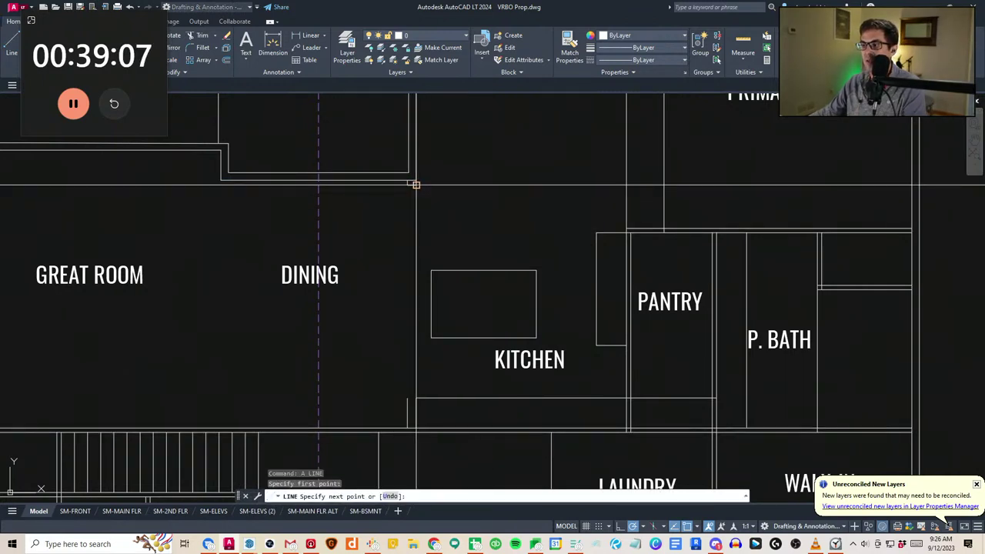
{"action": "left_click", "coordinate": [416, 185]}
{"action": "key", "text": "Escape"}
{"action": "key", "text": "Escape"}
{"action": "key", "text": "Escape"}
Draw a short line across the open end of the counter-end wall and move it 3" toward the hearth
{"action": "type", "text": "a"}
{"action": "left_click", "coordinate": [408, 398]}
{"action": "key", "text": "Escape"}
{"action": "left_click", "coordinate": [415, 398]}
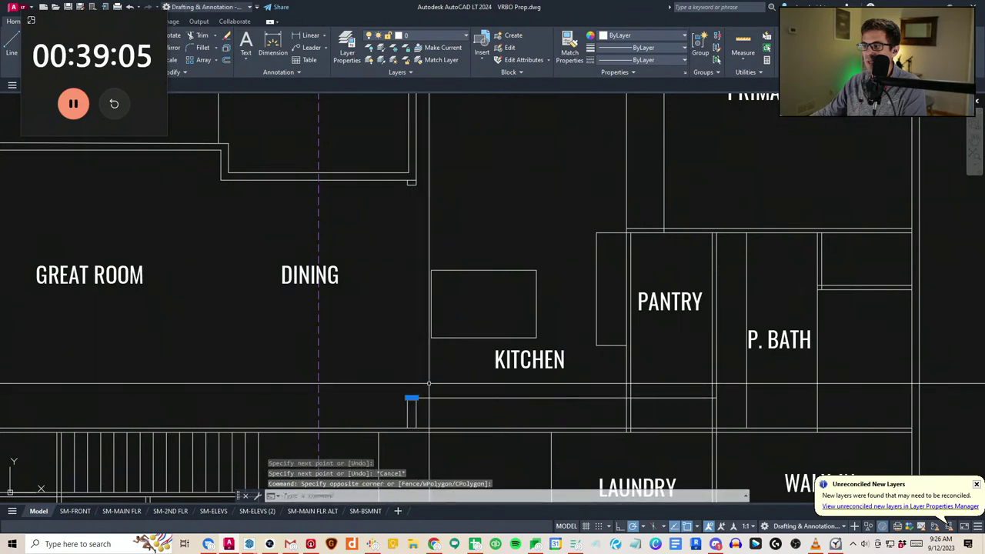
{"action": "key", "text": "Escape"}
{"action": "key", "text": "Escape"}
{"action": "scroll", "coordinate": [414, 400], "scroll_direction": "up", "scroll_amount": 2}
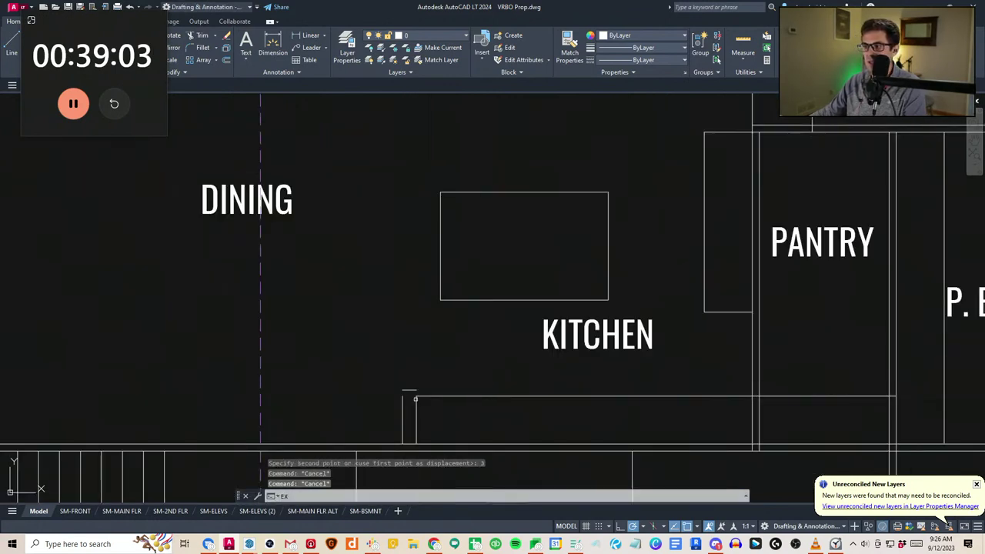
Draw two parallel lines across the dining–kitchen opening, from the counter-end wall up to the notch stub
{"action": "key", "text": "Escape"}
{"action": "type", "text": "a"}
{"action": "left_click", "coordinate": [416, 390]}
{"action": "middle_click_drag", "start_coordinate": [422, 275], "coordinate": [423, 367]}
{"action": "scroll", "coordinate": [437, 384], "scroll_direction": "down", "scroll_amount": 2}
{"action": "key", "text": "space"}
{"action": "left_click", "coordinate": [428, 245]}
{"action": "key", "text": "Escape"}
{"action": "type", "text": "a"}
{"action": "left_click", "coordinate": [427, 246]}
{"action": "left_click", "coordinate": [443, 435]}
{"action": "key", "text": "Escape"}
Match the two dining–kitchen opening lines to the properties of the dashed dining centerline
{"action": "scroll", "coordinate": [422, 382], "scroll_direction": "down", "scroll_amount": 2}
{"action": "type", "text": "w"}
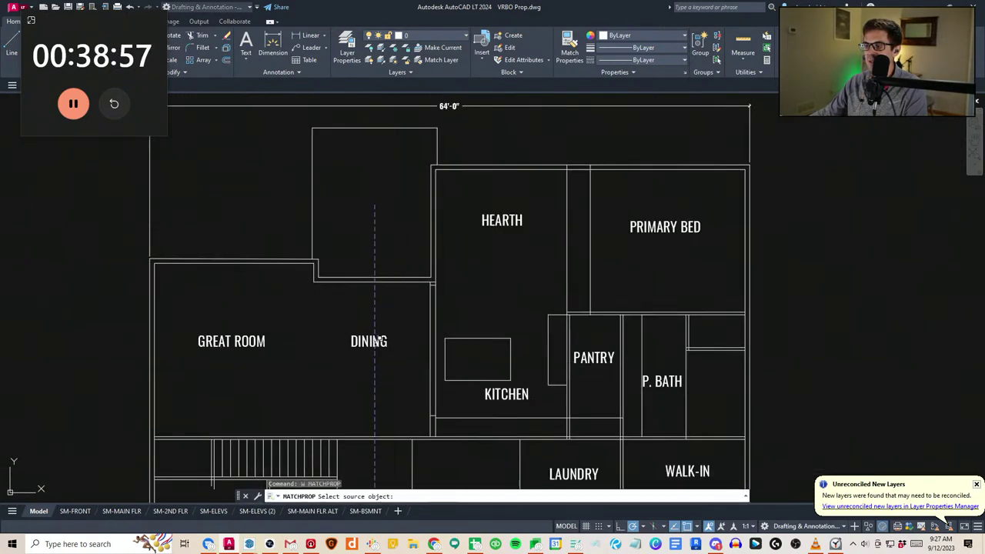
{"action": "key", "text": "Escape"}
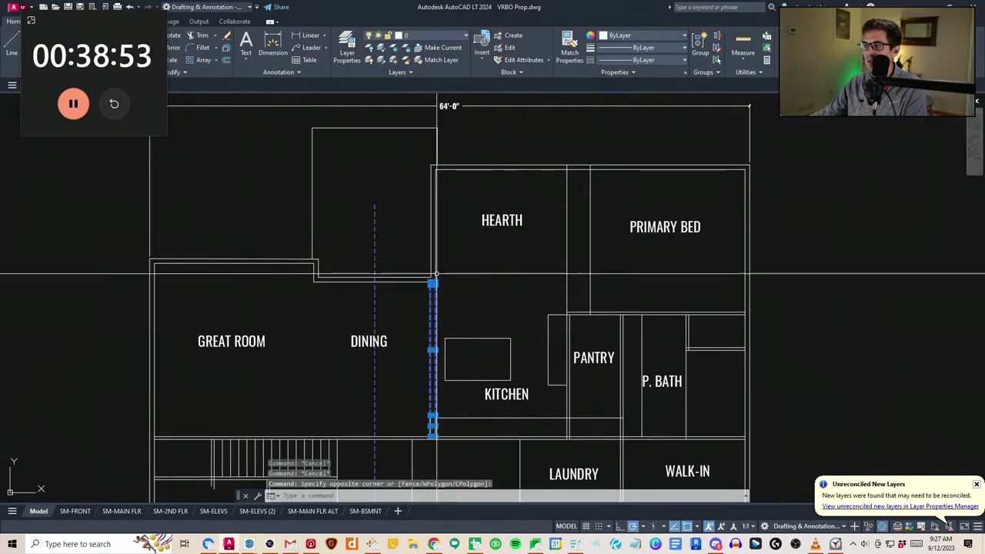
Mirror the dining–kitchen opening lines and both wall stubs about the dining centerline to the great room side, keeping the originals
{"action": "type", "text": "mi"}
{"action": "left_click", "coordinate": [375, 282]}
{"action": "left_click", "coordinate": [375, 255]}
{"action": "key", "text": "space"}
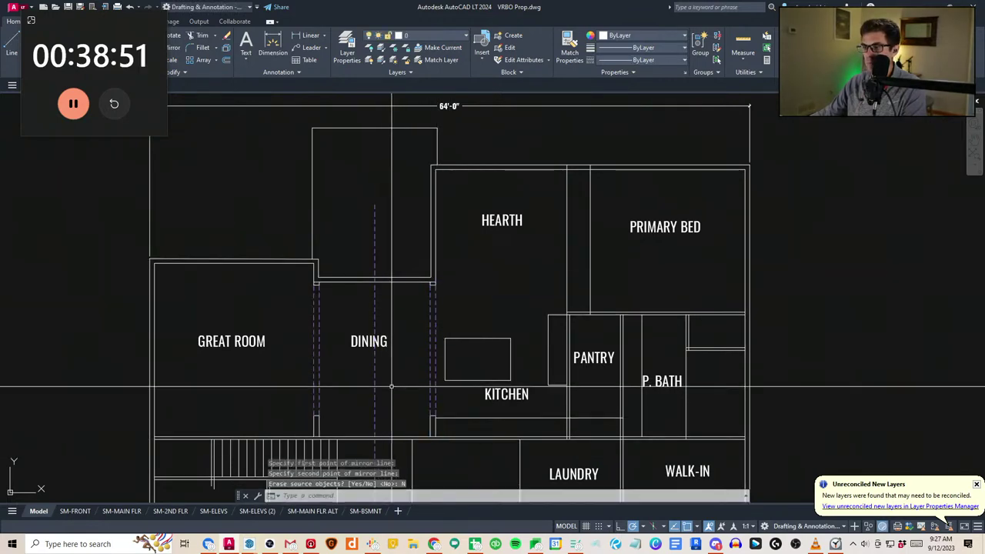
{"action": "key", "text": "Escape"}
{"action": "key", "text": "Escape"}
Review the main floor plan around the stairs, bedrooms, entry and garage
{"action": "scroll", "coordinate": [391, 386], "scroll_direction": "down", "scroll_amount": 2}
{"action": "mouse_move", "coordinate": [384, 405]}
{"action": "middle_mouse_down"}
{"action": "mouse_move", "coordinate": [400, 365]}
{"action": "mouse_move", "coordinate": [413, 372]}
{"action": "mouse_move", "coordinate": [399, 380]}
{"action": "middle_mouse_up"}
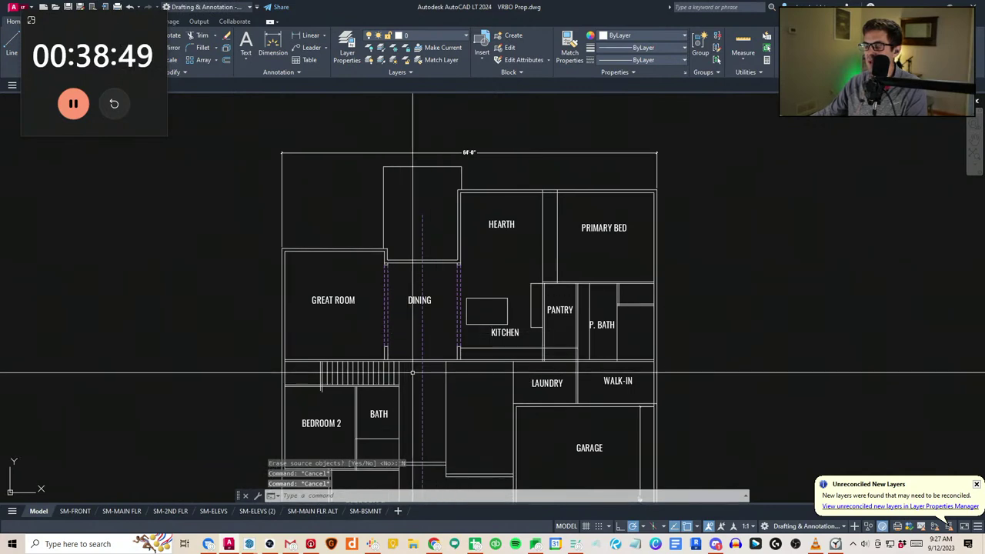
{"action": "middle_click_drag", "start_coordinate": [383, 279], "coordinate": [396, 307]}
{"action": "key", "text": "Escape"}
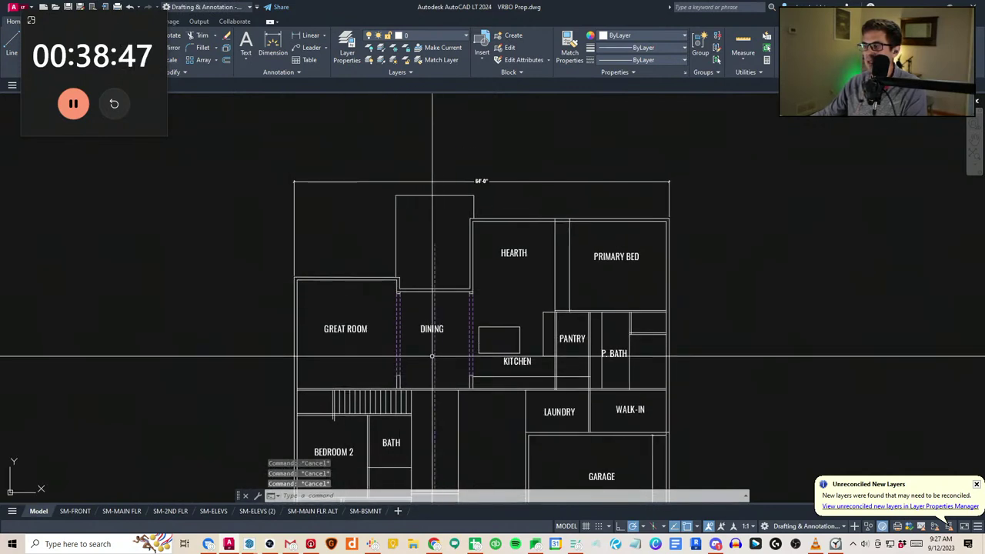
{"action": "middle_click_drag", "start_coordinate": [431, 357], "coordinate": [424, 274]}
{"action": "middle_click_drag", "start_coordinate": [431, 389], "coordinate": [427, 349]}
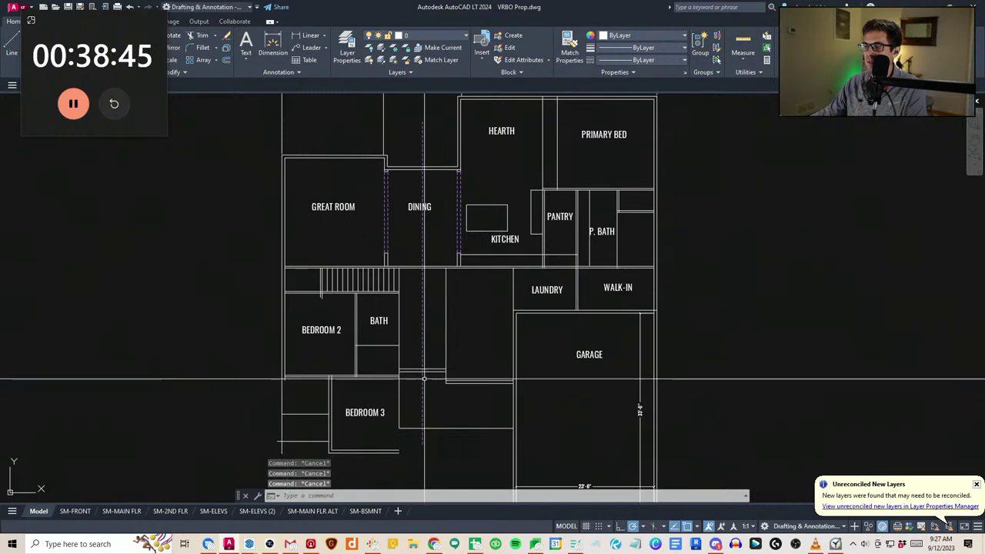
{"action": "scroll", "coordinate": [431, 380], "scroll_direction": "up", "scroll_amount": 2}
{"action": "type", "text": "st"}
{"action": "key", "text": "Return"}
{"action": "key", "text": "Escape"}
{"action": "key", "text": "Escape"}
{"action": "middle_click_drag", "start_coordinate": [394, 397], "coordinate": [424, 329]}
{"action": "middle_click_drag", "start_coordinate": [358, 269], "coordinate": [358, 310]}
{"action": "middle_click_drag", "start_coordinate": [421, 339], "coordinate": [413, 307]}
{"action": "middle_click_drag", "start_coordinate": [469, 419], "coordinate": [457, 403]}
{"action": "middle_click_drag", "start_coordinate": [380, 383], "coordinate": [406, 397]}
{"action": "scroll", "coordinate": [405, 397], "scroll_direction": "down", "scroll_amount": 2}
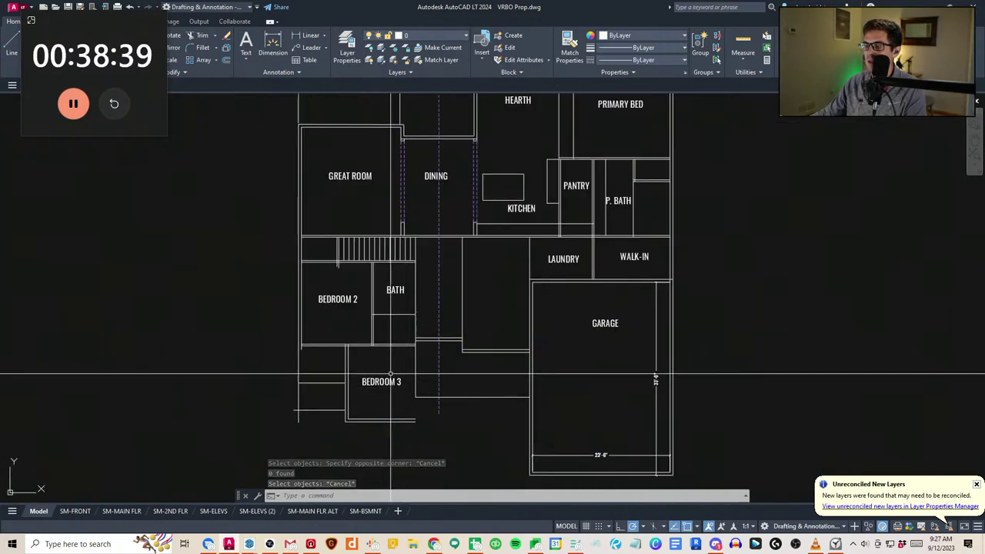
{"action": "scroll", "coordinate": [341, 260], "scroll_direction": "up", "scroll_amount": 2}
{"action": "scroll", "coordinate": [344, 283], "scroll_direction": "down", "scroll_amount": 2}
{"action": "middle_click_drag", "start_coordinate": [345, 283], "coordinate": [348, 310]}
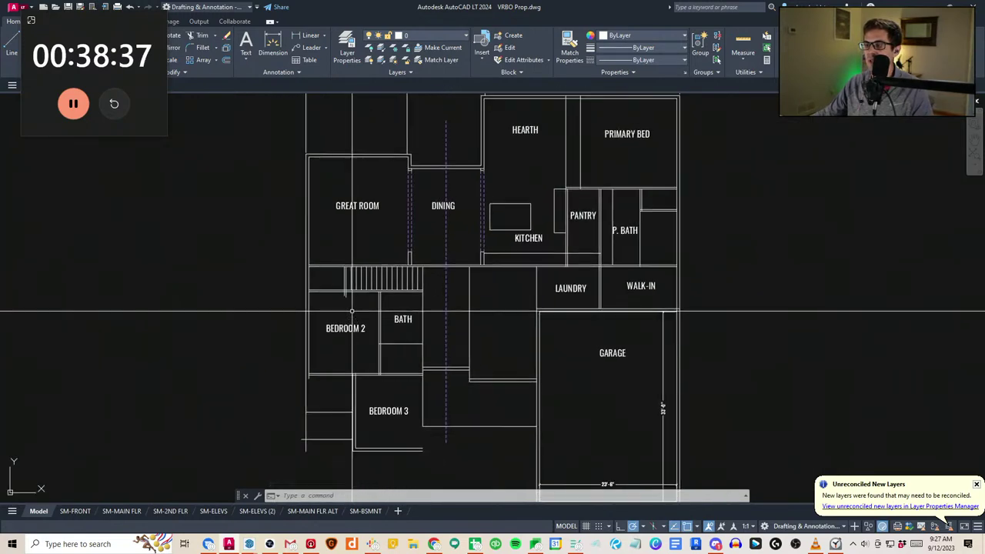
{"action": "scroll", "coordinate": [316, 273], "scroll_direction": "up", "scroll_amount": 2}
{"action": "left_click", "coordinate": [290, 274]}
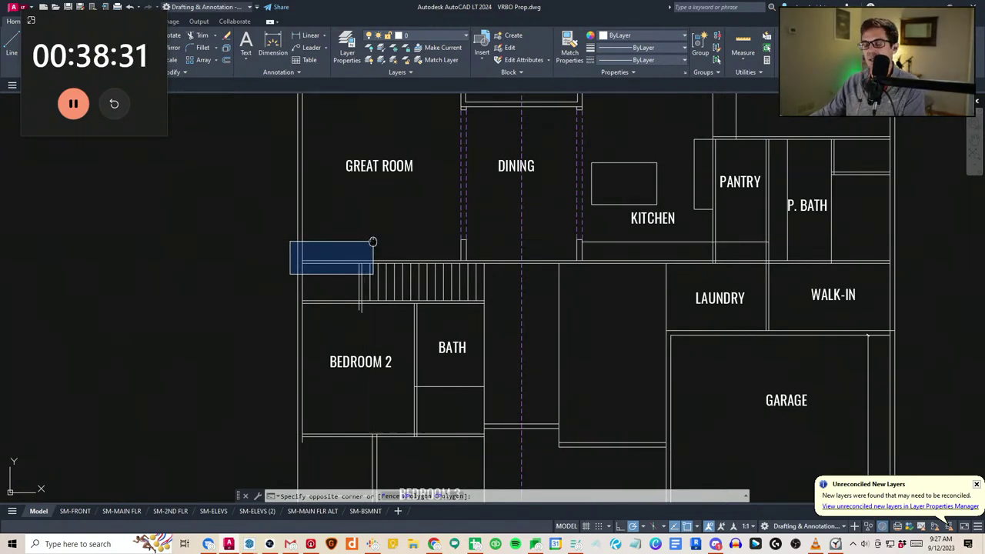
{"action": "middle_click_drag", "start_coordinate": [372, 242], "coordinate": [365, 260]}
{"action": "key", "text": "Escape"}
{"action": "key", "text": "Escape"}
Trim the short cross wall at the great-room-side end of the stairs so it joins cleanly with the adjoining walls
{"action": "scroll", "coordinate": [359, 331], "scroll_direction": "up", "scroll_amount": 2}
{"action": "type", "text": "tr"}
{"action": "scroll", "coordinate": [348, 303], "scroll_direction": "up", "scroll_amount": 2}
{"action": "left_click", "coordinate": [361, 301]}
{"action": "left_click", "coordinate": [317, 316]}
{"action": "key", "text": "space"}
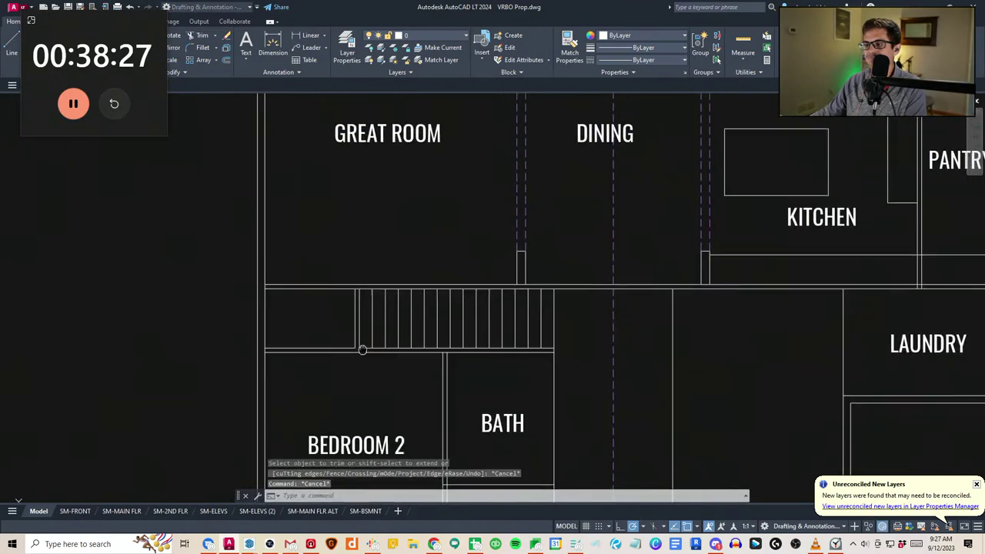
{"action": "scroll", "coordinate": [320, 264], "scroll_direction": "up", "scroll_amount": 3}
{"action": "key", "text": "Escape"}
{"action": "scroll", "coordinate": [404, 340], "scroll_direction": "down", "scroll_amount": 6}
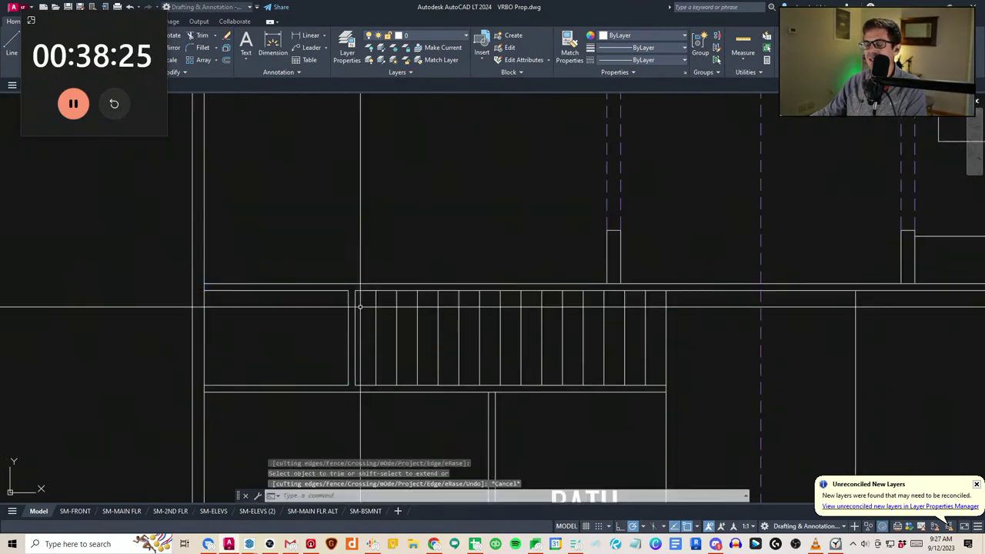
{"action": "scroll", "coordinate": [406, 345], "scroll_direction": "up", "scroll_amount": 2}
{"action": "middle_click_drag", "start_coordinate": [413, 378], "coordinate": [400, 341]}
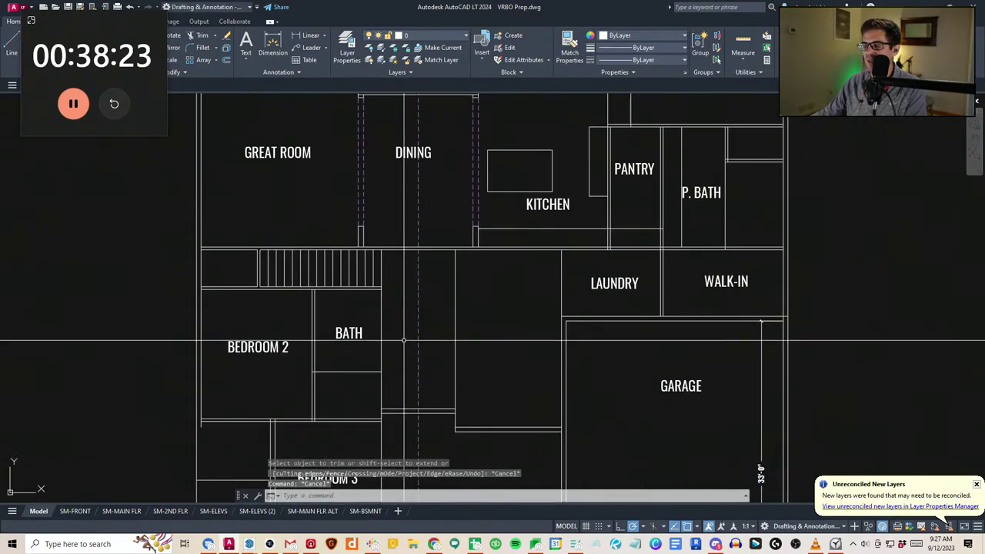
Offset the hall-side wall line of the stairs and bath 3.5" toward the hall
{"action": "key", "text": "Escape"}
{"action": "key", "text": "Escape"}
{"action": "type", "text": "o 3.5"}
{"action": "left_click", "coordinate": [383, 301]}
{"action": "left_click", "coordinate": [395, 319]}
{"action": "key", "text": "Escape"}
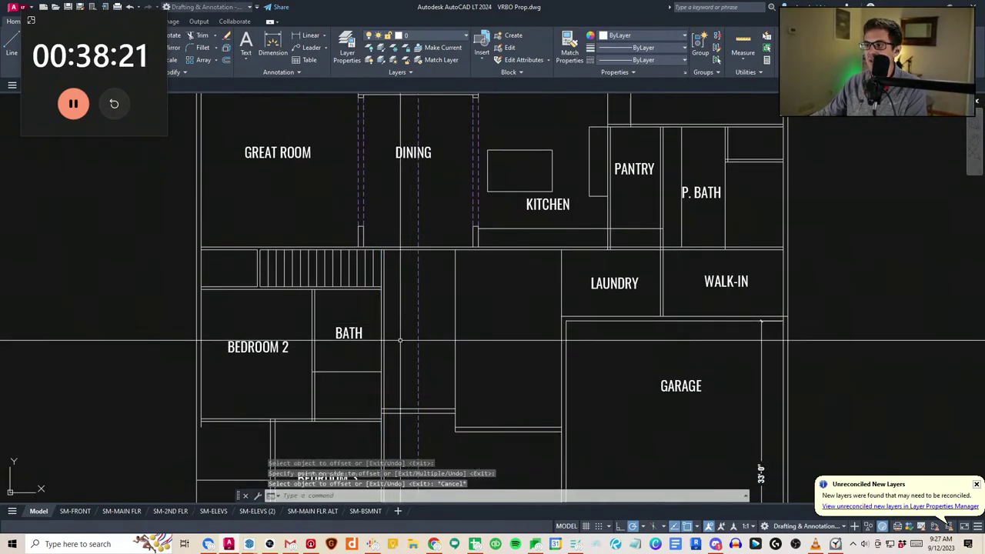
Trim the overlapping lines where the new hall wall meets the entry's front wall
{"action": "type", "text": "tr"}
{"action": "scroll", "coordinate": [402, 416], "scroll_direction": "up", "scroll_amount": 4}
{"action": "left_click", "coordinate": [369, 400]}
{"action": "key", "text": "space"}
{"action": "left_click", "coordinate": [356, 403]}
{"action": "left_click", "coordinate": [358, 405]}
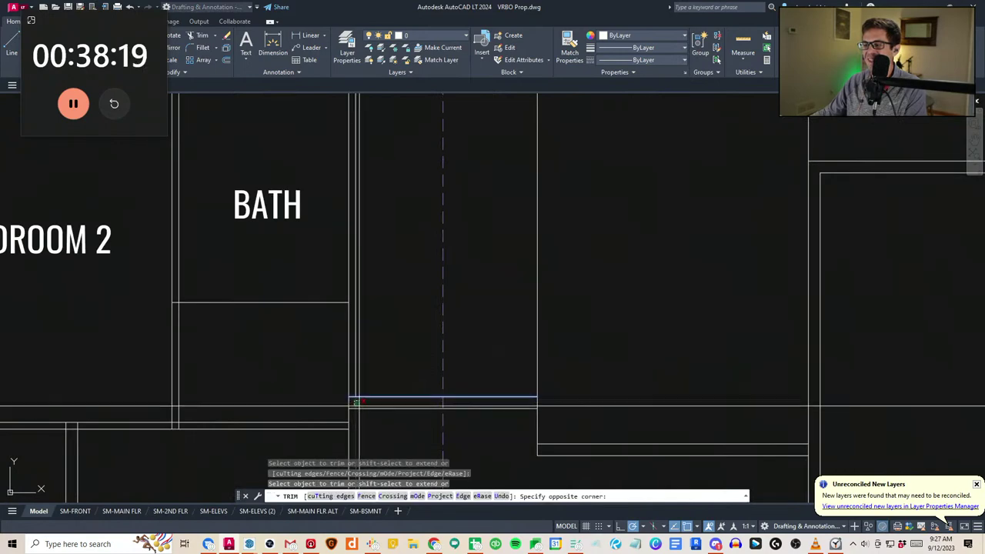
{"action": "left_click", "coordinate": [356, 412]}
{"action": "key", "text": "Escape"}
Offset the porch-side wall line of bedroom 3 toward the porch and fillet it to the entry's front wall
{"action": "middle_click_drag", "start_coordinate": [368, 420], "coordinate": [377, 316]}
{"action": "scroll", "coordinate": [367, 277], "scroll_direction": "down", "scroll_amount": 2}
{"action": "scroll", "coordinate": [387, 353], "scroll_direction": "down", "scroll_amount": 2}
{"action": "type", "text": "o"}
{"action": "key", "text": "Return"}
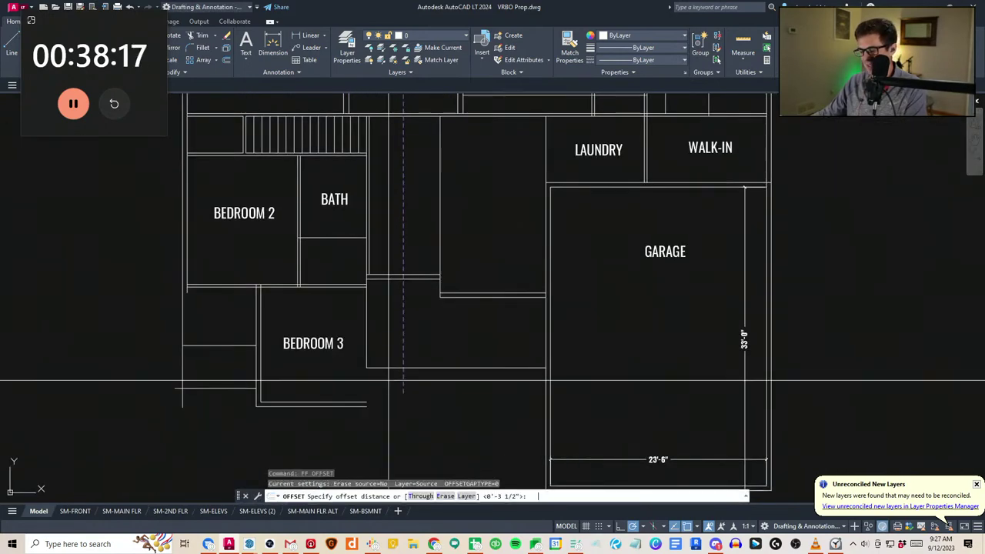
{"action": "left_click", "coordinate": [366, 322]}
{"action": "left_click", "coordinate": [378, 299]}
{"action": "key", "text": "Escape"}
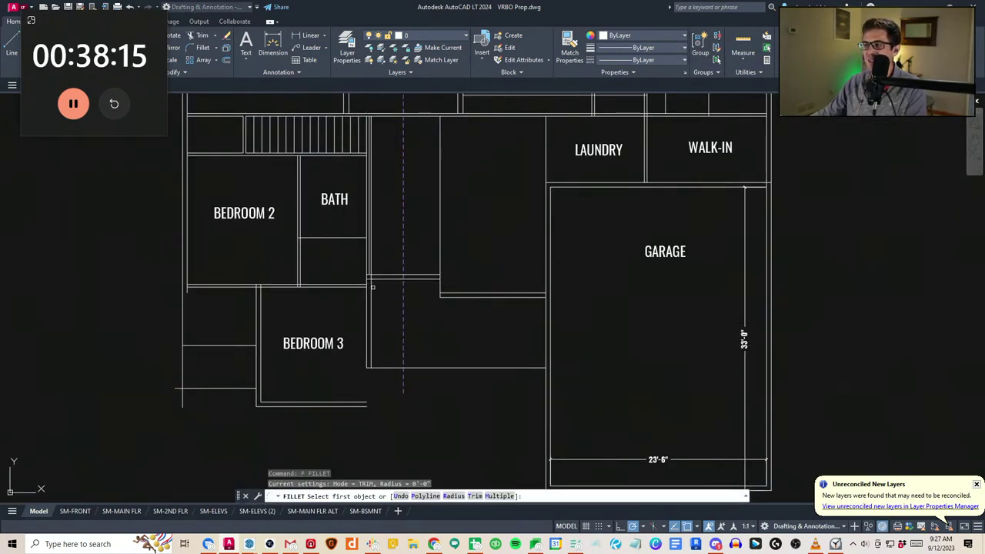
{"action": "key", "text": "Escape"}
{"action": "key", "text": "Escape"}
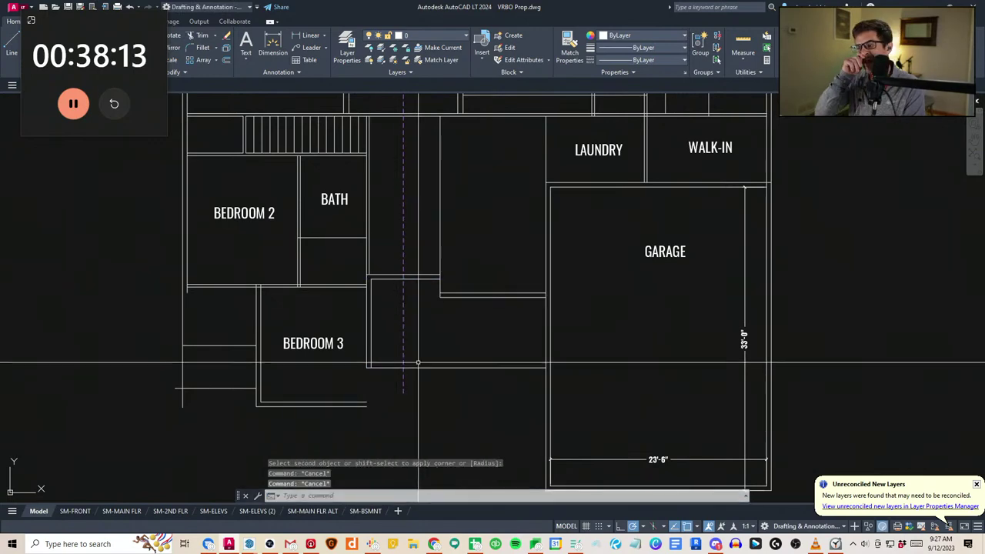
Review the layout of the kitchen, dining room, hall and laundry areas
{"action": "scroll", "coordinate": [391, 318], "scroll_direction": "down", "scroll_amount": 2}
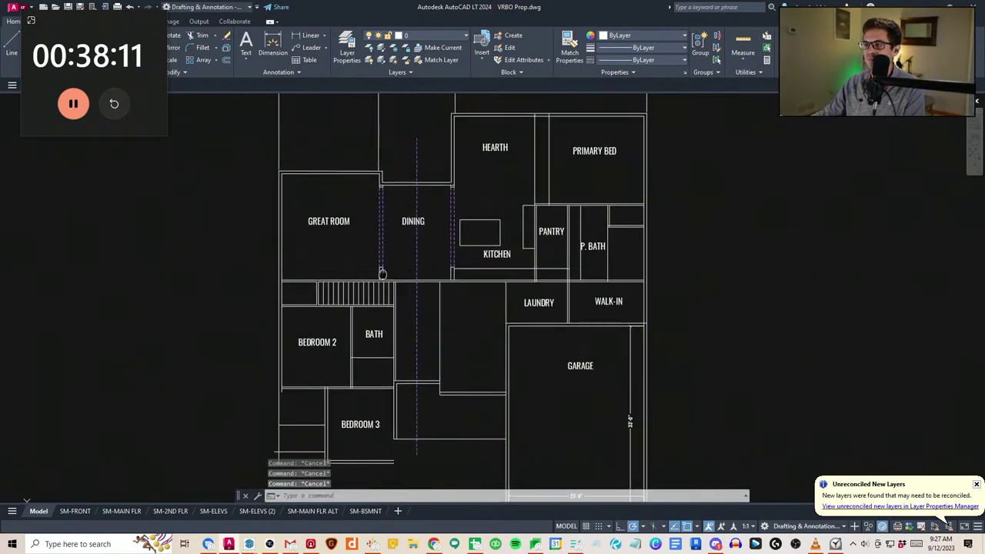
{"action": "middle_click_drag", "start_coordinate": [437, 362], "coordinate": [431, 355]}
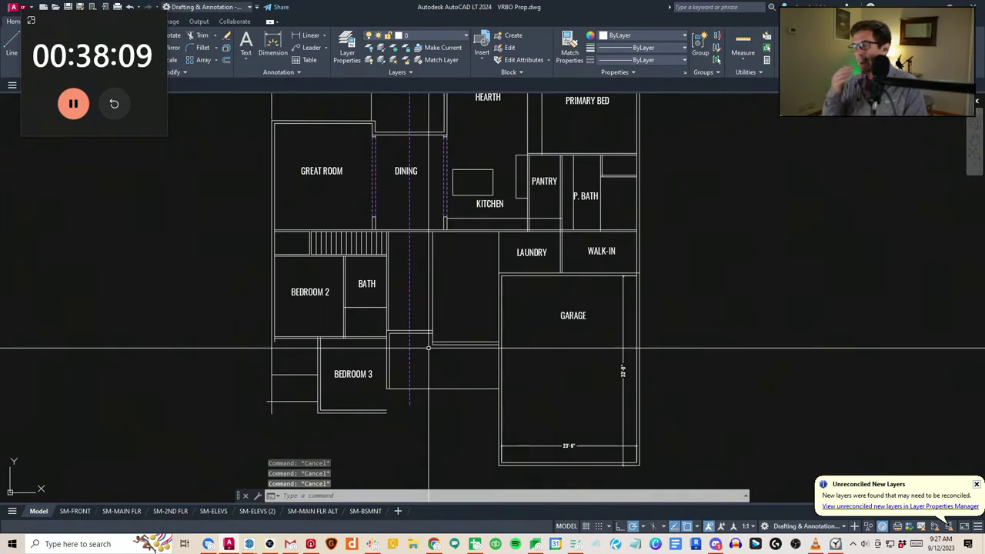
{"action": "middle_click_drag", "start_coordinate": [470, 237], "coordinate": [418, 302]}
{"action": "scroll", "coordinate": [416, 300], "scroll_direction": "up", "scroll_amount": 2}
{"action": "middle_click_drag", "start_coordinate": [466, 345], "coordinate": [400, 343]}
{"action": "scroll", "coordinate": [408, 348], "scroll_direction": "down", "scroll_amount": 2}
{"action": "scroll", "coordinate": [384, 312], "scroll_direction": "up", "scroll_amount": 2}
{"action": "left_click", "coordinate": [364, 331]}
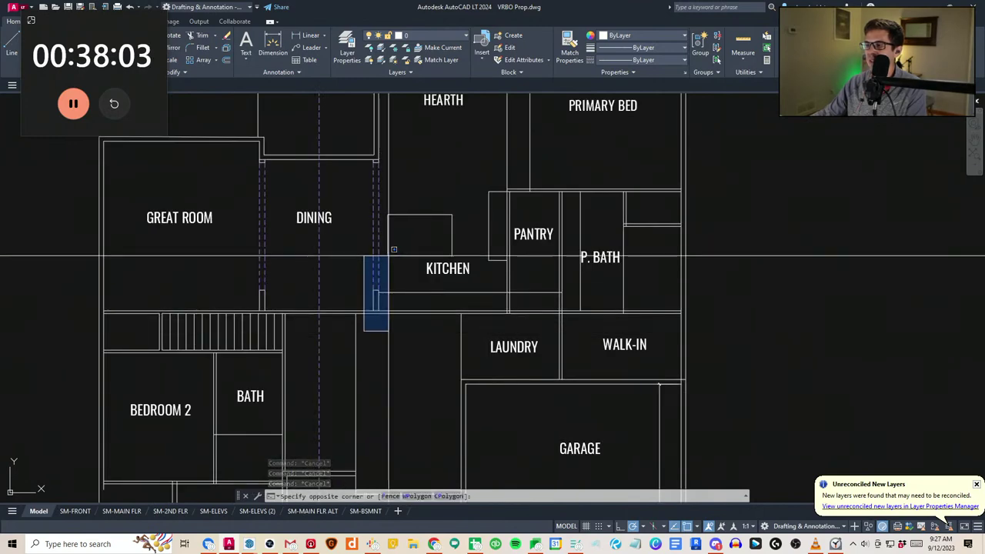
{"action": "middle_click_drag", "start_coordinate": [411, 285], "coordinate": [417, 337]}
{"action": "key", "text": "Escape"}
{"action": "key", "text": "Escape"}
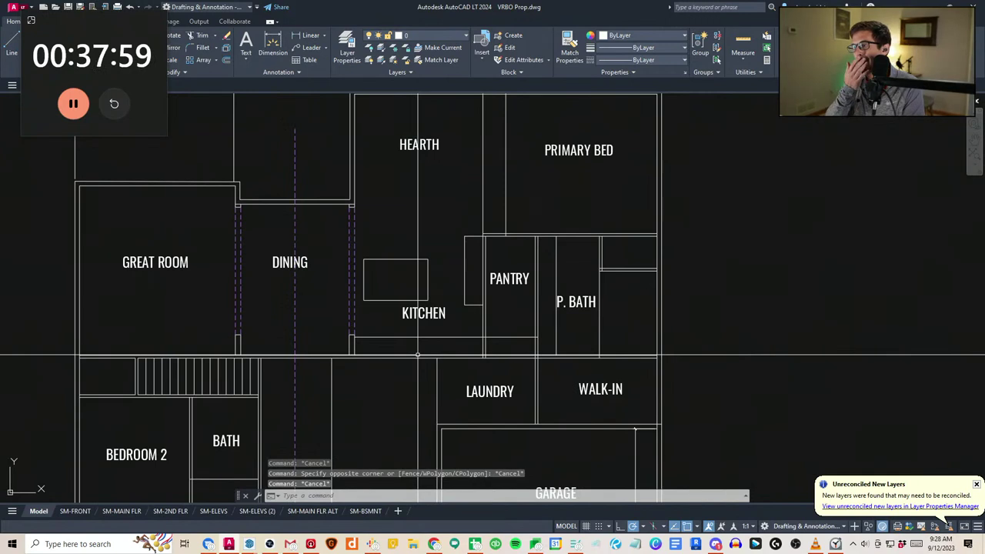
{"action": "key", "text": "Escape"}
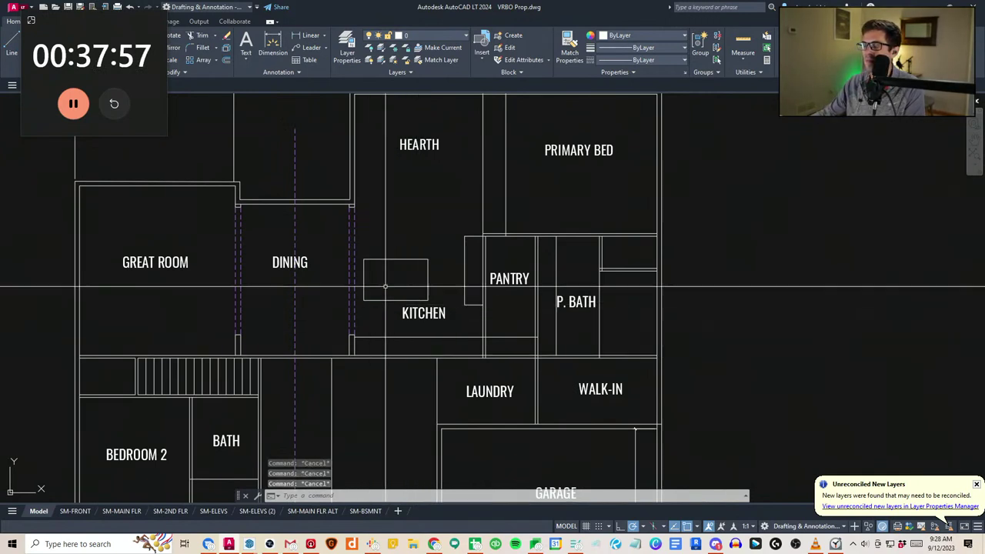
{"action": "middle_click_drag", "start_coordinate": [385, 286], "coordinate": [380, 334]}
{"action": "scroll", "coordinate": [363, 356], "scroll_direction": "up", "scroll_amount": 2}
{"action": "left_click", "coordinate": [350, 352]}
{"action": "left_click", "coordinate": [476, 253]}
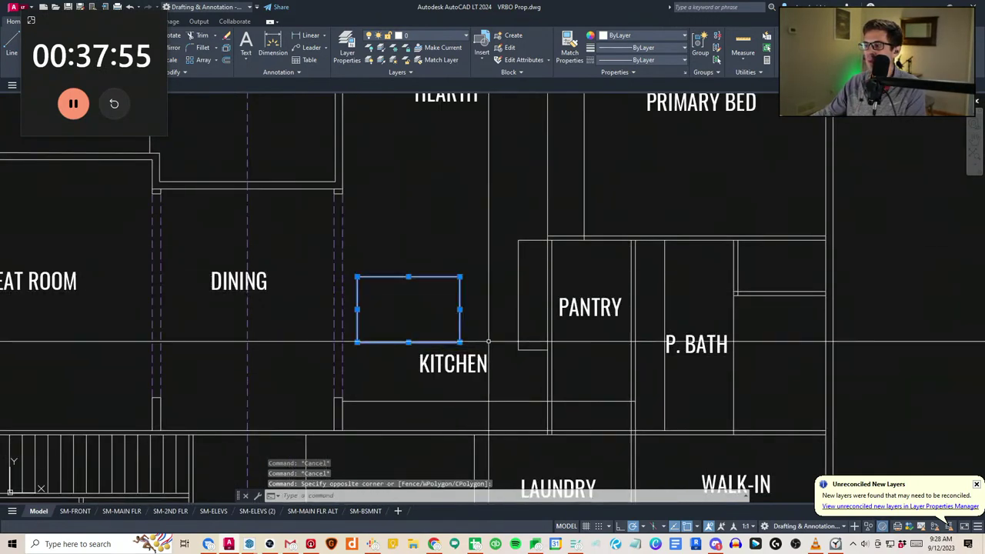
{"action": "key", "text": "Escape"}
{"action": "key", "text": "Escape"}
{"action": "key", "text": "Escape"}
Turn the kitchen island upright by mirroring it diagonally about its lower pantry-side corner, erasing the original
{"action": "left_click", "coordinate": [398, 351]}
{"action": "left_click", "coordinate": [353, 260]}
{"action": "left_click", "coordinate": [479, 295]}
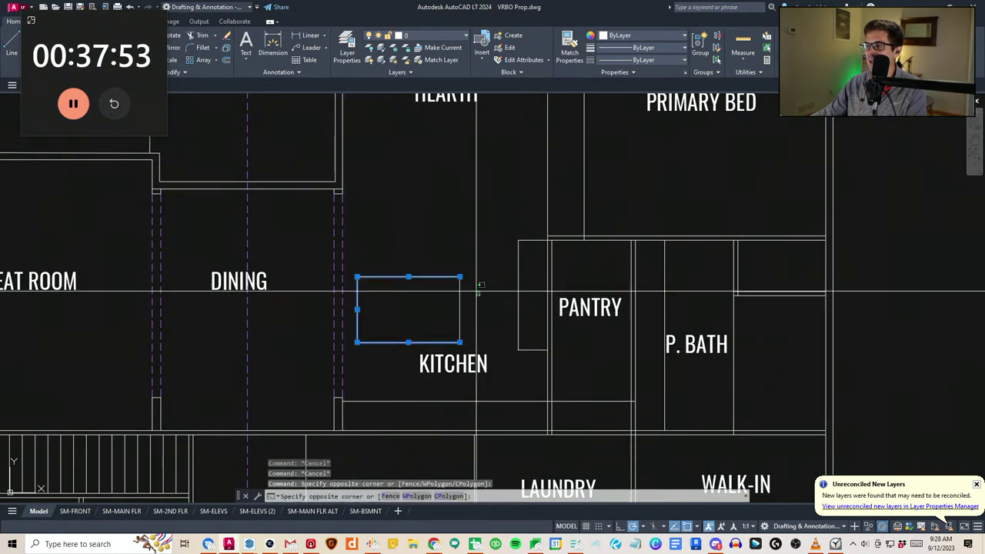
{"action": "left_click", "coordinate": [443, 283]}
{"action": "type", "text": "rr"}
{"action": "key", "text": "space"}
{"action": "left_click", "coordinate": [459, 343]}
{"action": "type", "text": "y"}
{"action": "key", "text": "space"}
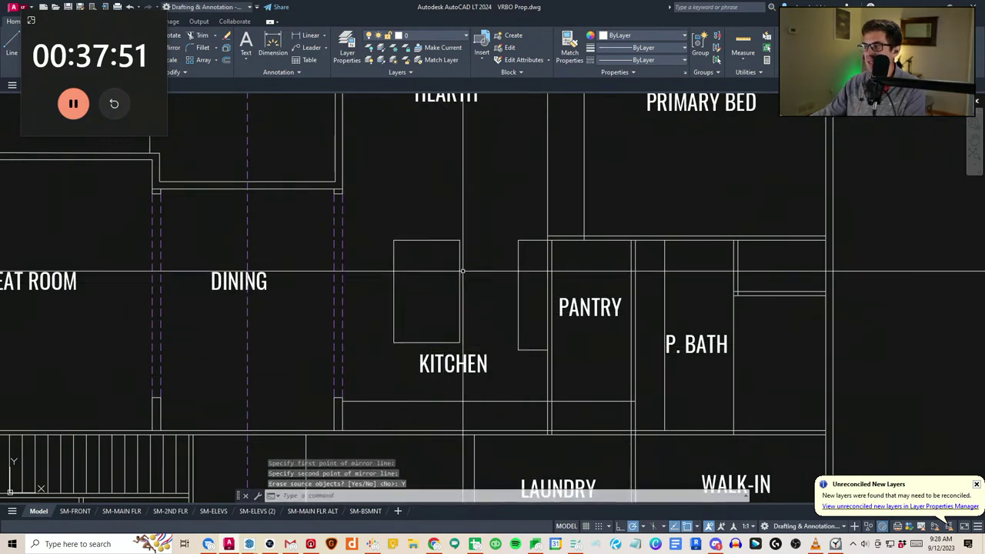
{"action": "middle_click_drag", "start_coordinate": [462, 271], "coordinate": [461, 293]}
{"action": "type", "text": "a"}
{"action": "key", "text": "space"}
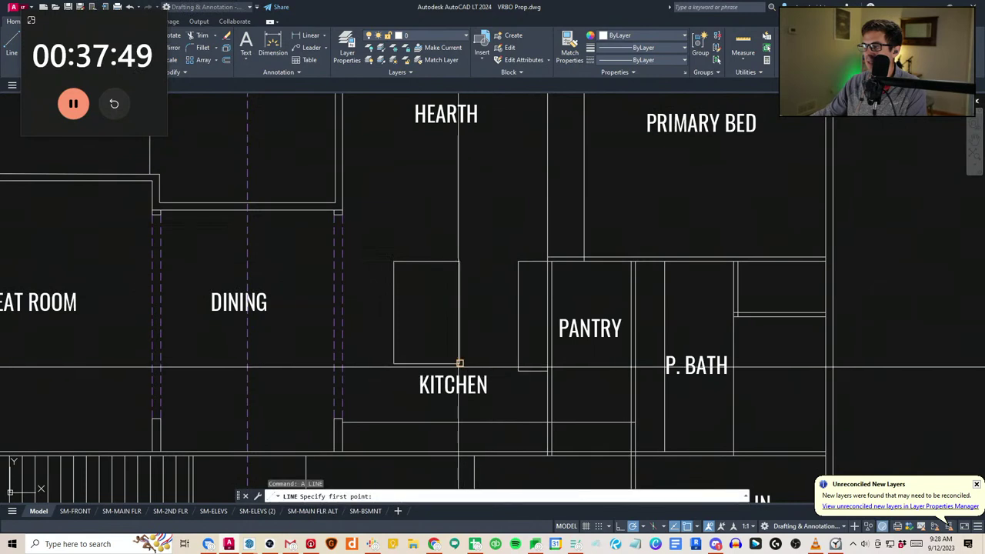
{"action": "key", "text": "Escape"}
{"action": "key", "text": "Escape"}
{"action": "scroll", "coordinate": [543, 259], "scroll_direction": "up", "scroll_amount": 4}
{"action": "type", "text": "st"}
{"action": "key", "text": "space"}
{"action": "middle_click_drag", "start_coordinate": [611, 290], "coordinate": [462, 319]}
{"action": "scroll", "coordinate": [496, 324], "scroll_direction": "down", "scroll_amount": 4}
{"action": "key", "text": "Escape"}
Stretch the wall between the primary bedroom and the pantry and primary bath toward the bedroom, along with the kitchen counter end
{"action": "type", "text": "st"}
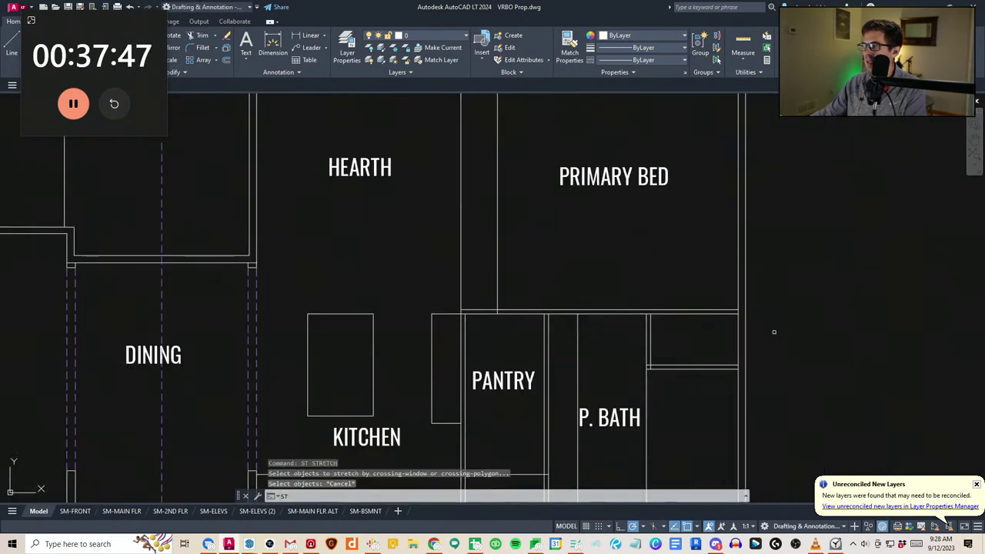
{"action": "key", "text": "space"}
{"action": "left_click", "coordinate": [808, 337]}
{"action": "left_click", "coordinate": [416, 267]}
{"action": "key", "text": "space"}
{"action": "left_click", "coordinate": [397, 272]}
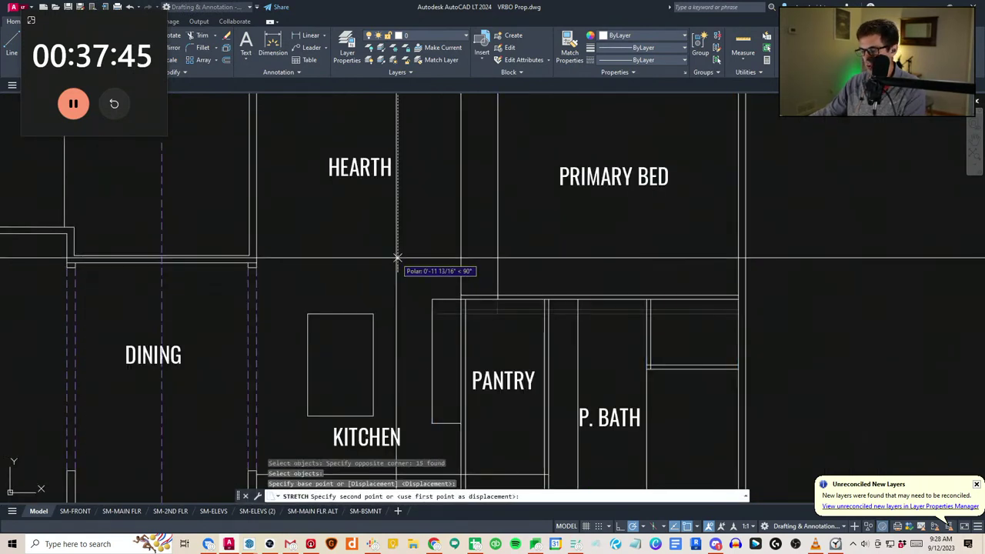
{"action": "key", "text": "space"}
{"action": "key", "text": "Escape"}
{"action": "key", "text": "Escape"}
Stretch the lower wall of the primary bath's small corner compartment 6" toward the primary bedroom
{"action": "middle_click_drag", "start_coordinate": [534, 323], "coordinate": [450, 301]}
{"action": "scroll", "coordinate": [450, 301], "scroll_direction": "down", "scroll_amount": 3}
{"action": "type", "text": "st"}
{"action": "key", "text": "space"}
{"action": "left_click", "coordinate": [622, 337]}
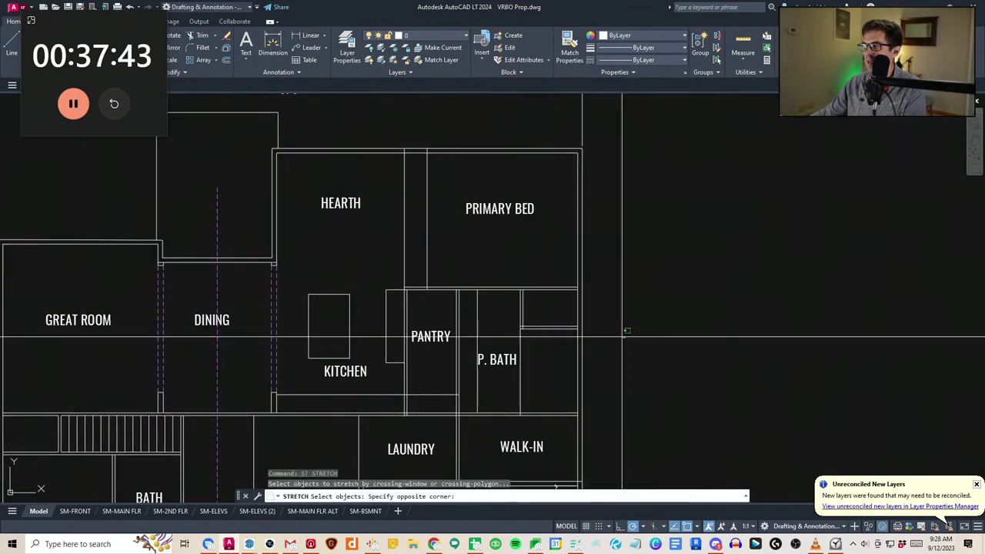
{"action": "left_click", "coordinate": [504, 325]}
{"action": "key", "text": "Return"}
{"action": "left_click", "coordinate": [503, 325]}
{"action": "key", "text": "Return"}
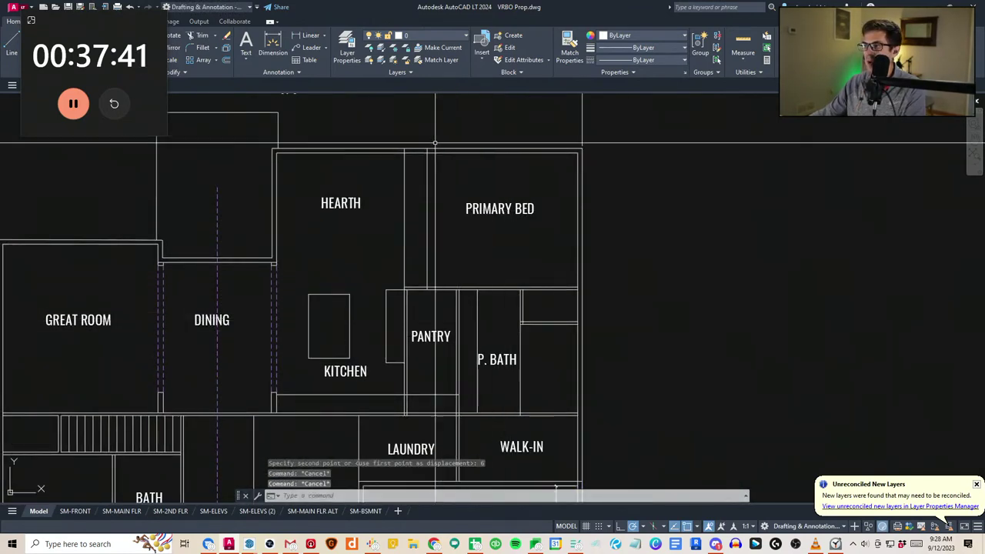
Measure the primary bedroom diagonally between its opposite inside corners
{"action": "type", "text": "dd"}
{"action": "key", "text": "Return"}
{"action": "left_click", "coordinate": [575, 285]}
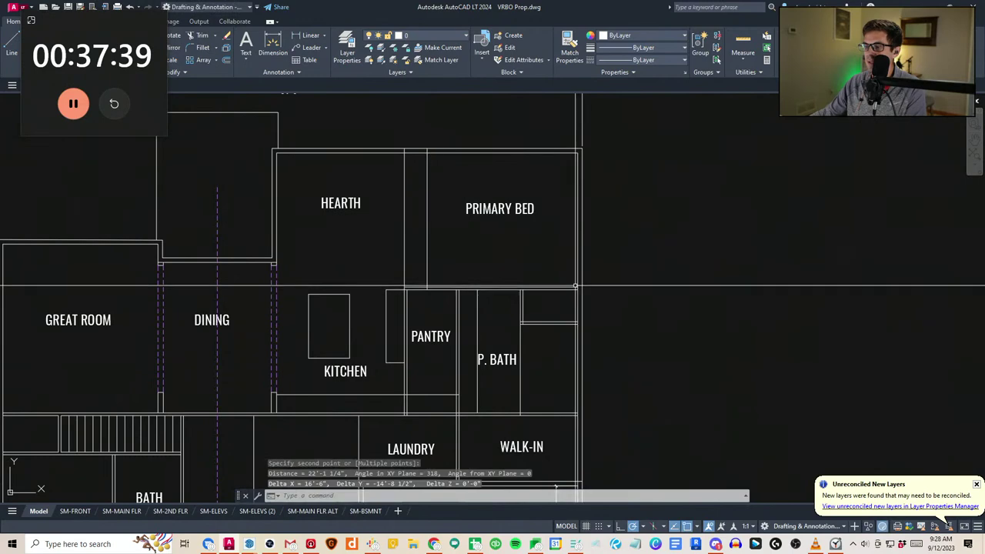
{"action": "middle_click_drag", "start_coordinate": [476, 278], "coordinate": [498, 298]}
{"action": "key", "text": "Escape"}
{"action": "key", "text": "Escape"}
{"action": "scroll", "coordinate": [496, 311], "scroll_direction": "down", "scroll_amount": 3}
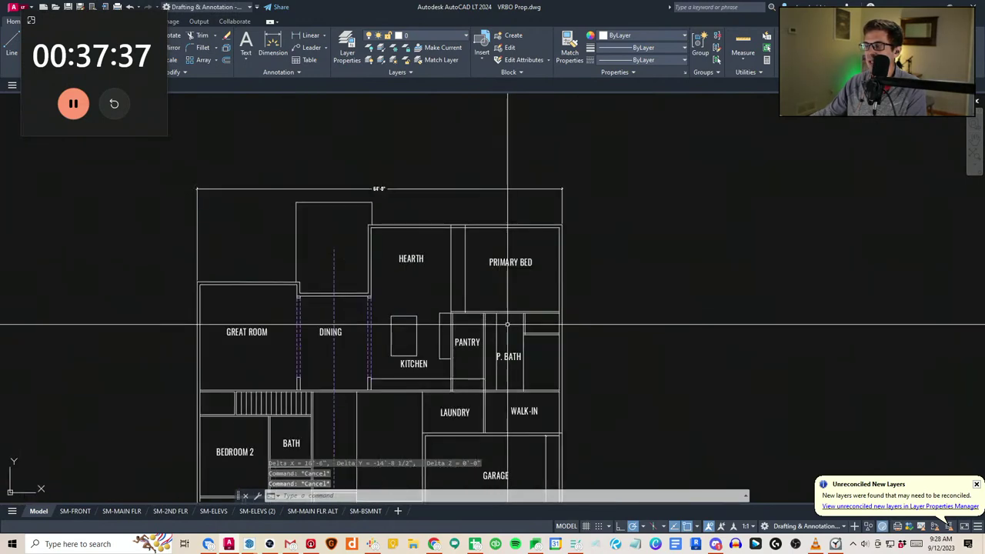
Move the HEARTH label slightly toward the primary bedroom so it lines up above the KITCHEN label
{"action": "middle_click_drag", "start_coordinate": [509, 349], "coordinate": [540, 309]}
{"action": "scroll", "coordinate": [523, 262], "scroll_direction": "up", "scroll_amount": 3}
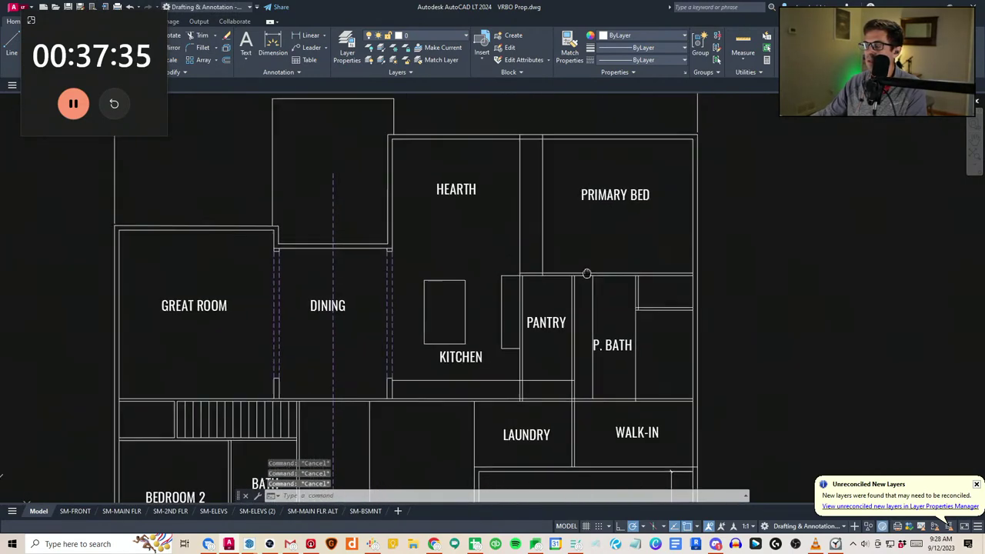
{"action": "left_click", "coordinate": [470, 219]}
{"action": "left_click", "coordinate": [455, 180]}
{"action": "type", "text": "v"}
{"action": "key", "text": "space"}
{"action": "left_click", "coordinate": [436, 291]}
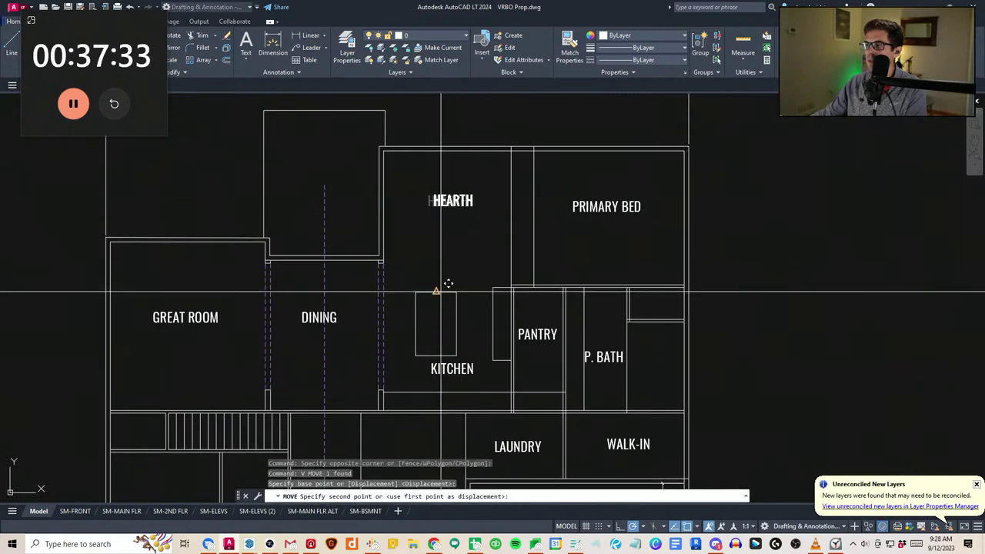
{"action": "key", "text": "Escape"}
{"action": "scroll", "coordinate": [530, 275], "scroll_direction": "down", "scroll_amount": 3}
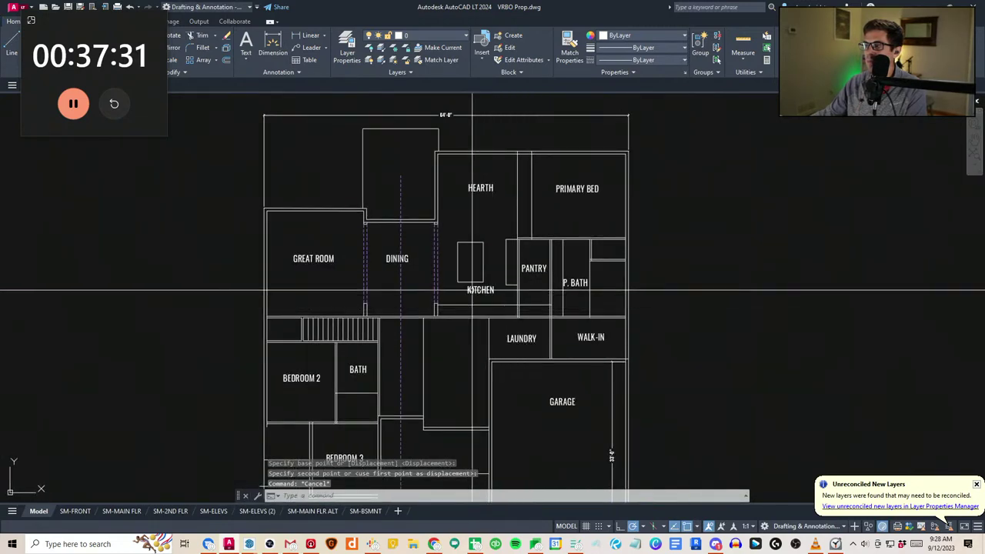
Offset the kitchen island's pantry-side edge 24" into the island
{"action": "type", "text": "ff"}
{"action": "key", "text": "space"}
{"action": "type", "text": "24"}
{"action": "left_click", "coordinate": [484, 260]}
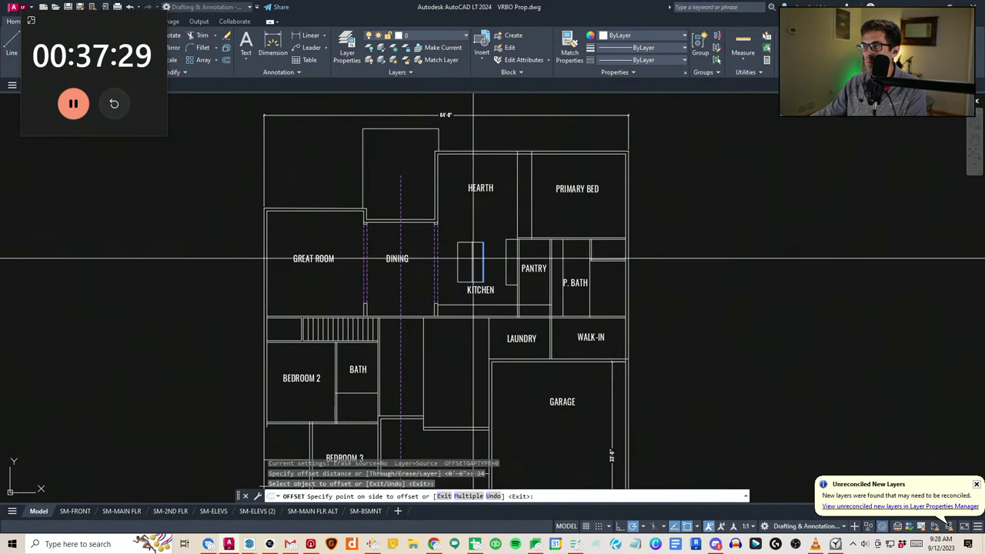
{"action": "left_click", "coordinate": [474, 259]}
{"action": "key", "text": "Escape"}
{"action": "key", "text": "Escape"}
{"action": "key", "text": "Escape"}
{"action": "key", "text": "Escape"}
Match the new line inside the kitchen island to the properties of the dashed dining opening lines
{"action": "middle_click_drag", "start_coordinate": [483, 283], "coordinate": [447, 285]}
{"action": "type", "text": "w"}
{"action": "key", "text": "space"}
{"action": "left_click", "coordinate": [435, 240]}
{"action": "scroll", "coordinate": [475, 260], "scroll_direction": "up", "scroll_amount": 4}
{"action": "left_click", "coordinate": [473, 259]}
{"action": "left_click", "coordinate": [451, 248]}
{"action": "key", "text": "Escape"}
{"action": "scroll", "coordinate": [436, 285], "scroll_direction": "down", "scroll_amount": 2}
Measure the kitchen island diagonally between its opposite corners
{"action": "type", "text": "dd"}
{"action": "key", "text": "Return"}
{"action": "left_click", "coordinate": [427, 254]}
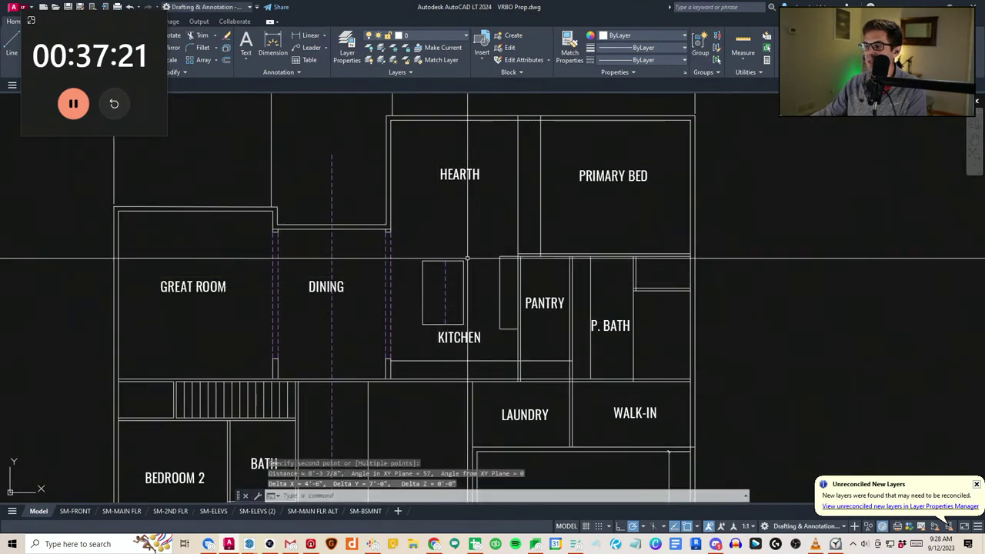
{"action": "middle_click_drag", "start_coordinate": [467, 258], "coordinate": [472, 319]}
{"action": "key", "text": "Escape"}
{"action": "key", "text": "Escape"}
{"action": "scroll", "coordinate": [533, 335], "scroll_direction": "down", "scroll_amount": 2}
{"action": "middle_click_drag", "start_coordinate": [533, 336], "coordinate": [509, 339]}
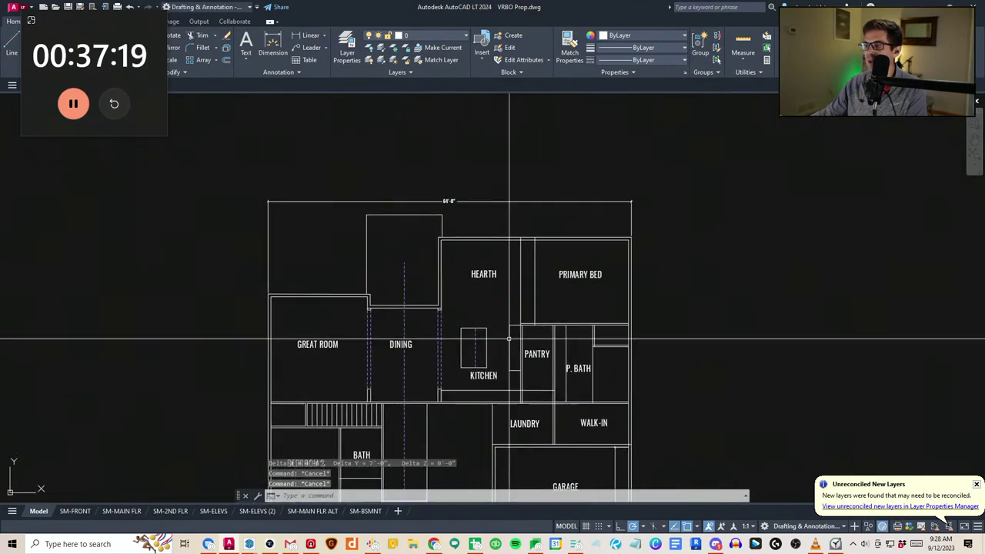
{"action": "type", "text": "ST"}
{"action": "key", "text": "space"}
{"action": "left_click", "coordinate": [681, 336]}
{"action": "left_click", "coordinate": [432, 223]}
{"action": "key", "text": "space"}
{"action": "left_click", "coordinate": [492, 225]}
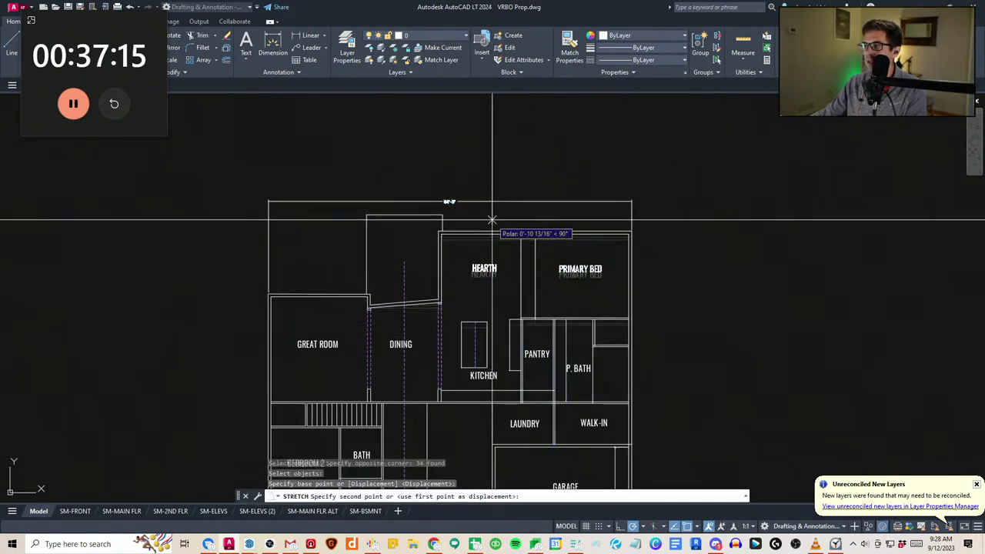
{"action": "key", "text": "Escape"}
{"action": "key", "text": "Escape"}
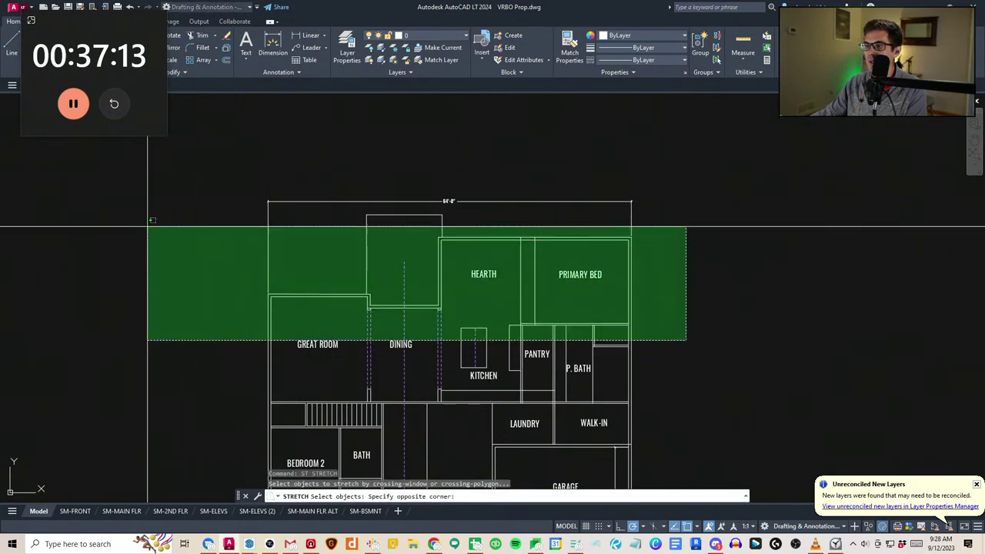
Stretch the whole rear of the house, from the great room across to the primary bedroom, 12" outward
{"action": "left_click", "coordinate": [175, 167]}
{"action": "key", "text": "space"}
{"action": "left_click", "coordinate": [200, 193]}
{"action": "type", "text": "12"}
{"action": "key", "text": "space"}
{"action": "key", "text": "Escape"}
{"action": "middle_click_drag", "start_coordinate": [411, 352], "coordinate": [424, 323]}
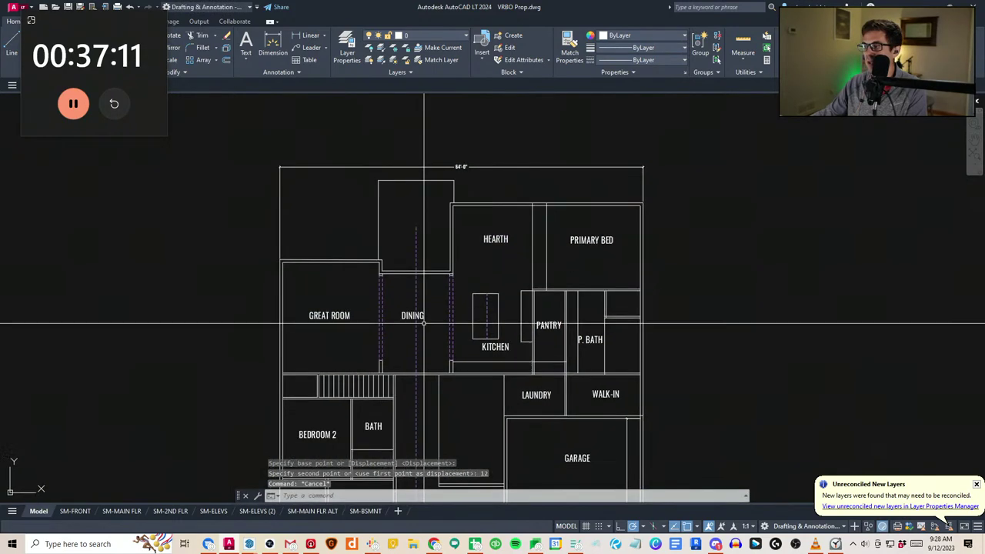
Trim the stray wall lines below the small compartment beside Bedroom 3 so its outline ends cleanly at the corner
{"action": "scroll", "coordinate": [575, 310], "scroll_direction": "up", "scroll_amount": 2}
{"action": "middle_click_drag", "start_coordinate": [576, 310], "coordinate": [539, 231]}
{"action": "scroll", "coordinate": [543, 340], "scroll_direction": "down", "scroll_amount": 2}
{"action": "middle_click_drag", "start_coordinate": [388, 367], "coordinate": [418, 324]}
{"action": "scroll", "coordinate": [376, 359], "scroll_direction": "up", "scroll_amount": 4}
{"action": "key", "text": "Escape"}
{"action": "scroll", "coordinate": [436, 360], "scroll_direction": "down", "scroll_amount": 4}
{"action": "middle_click_drag", "start_coordinate": [440, 363], "coordinate": [454, 346]}
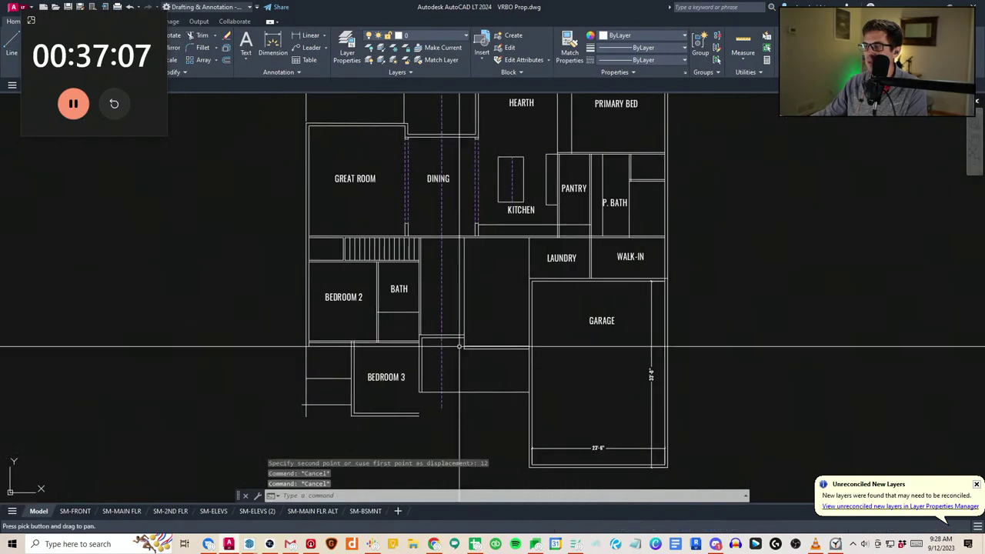
{"action": "left_click", "coordinate": [443, 440]}
{"action": "left_click", "coordinate": [366, 353]}
{"action": "key", "text": "Escape"}
{"action": "key", "text": "Escape"}
{"action": "key", "text": "Return"}
{"action": "mouse_move", "coordinate": [331, 414]}
{"action": "middle_mouse_down"}
{"action": "mouse_move", "coordinate": [334, 393]}
{"action": "mouse_move", "coordinate": [364, 366]}
{"action": "middle_mouse_up"}
{"action": "left_click", "coordinate": [302, 384]}
{"action": "key", "text": "Escape"}
{"action": "scroll", "coordinate": [332, 200], "scroll_direction": "up", "scroll_amount": 2}
{"action": "left_click", "coordinate": [323, 266]}
{"action": "scroll", "coordinate": [350, 292], "scroll_direction": "down", "scroll_amount": 2}
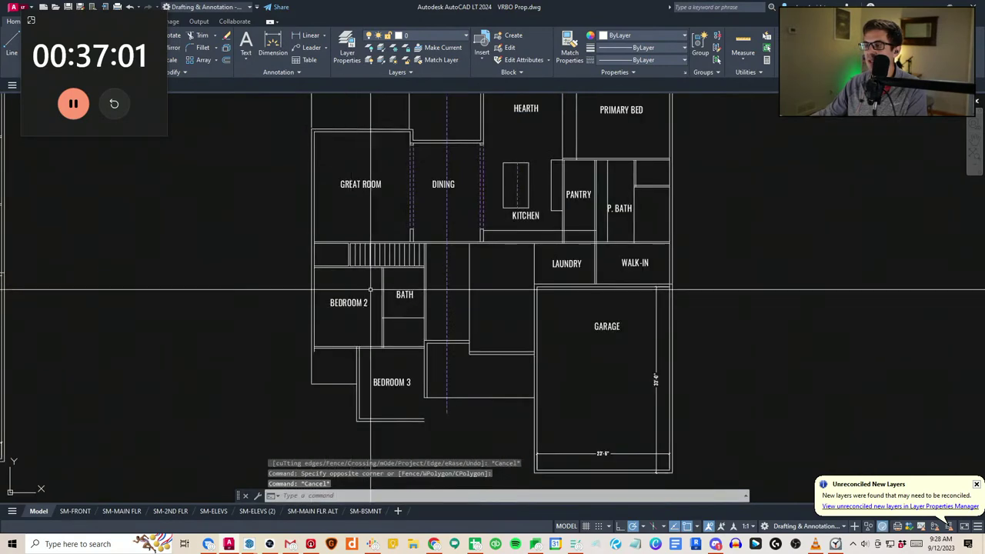
Copy the wall between the stairs and Bedroom 2 a short distance into Bedroom 2
{"action": "scroll", "coordinate": [330, 263], "scroll_direction": "up", "scroll_amount": 2}
{"action": "left_click", "coordinate": [350, 290]}
{"action": "left_click", "coordinate": [337, 255]}
{"action": "type", "text": "cv"}
{"action": "key", "text": "space"}
{"action": "left_click", "coordinate": [360, 298]}
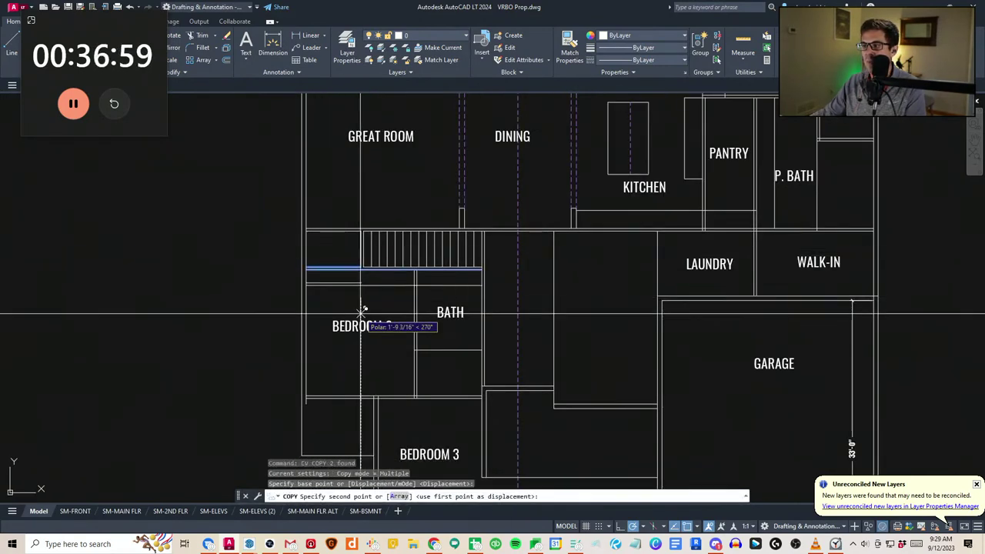
{"action": "key", "text": "Escape"}
{"action": "key", "text": "Escape"}
Extend the short wall between the corner compartment and the stairs to meet the copied wall
{"action": "scroll", "coordinate": [373, 290], "scroll_direction": "up", "scroll_amount": 4}
{"action": "type", "text": "ex"}
{"action": "key", "text": "space"}
{"action": "left_click", "coordinate": [356, 281]}
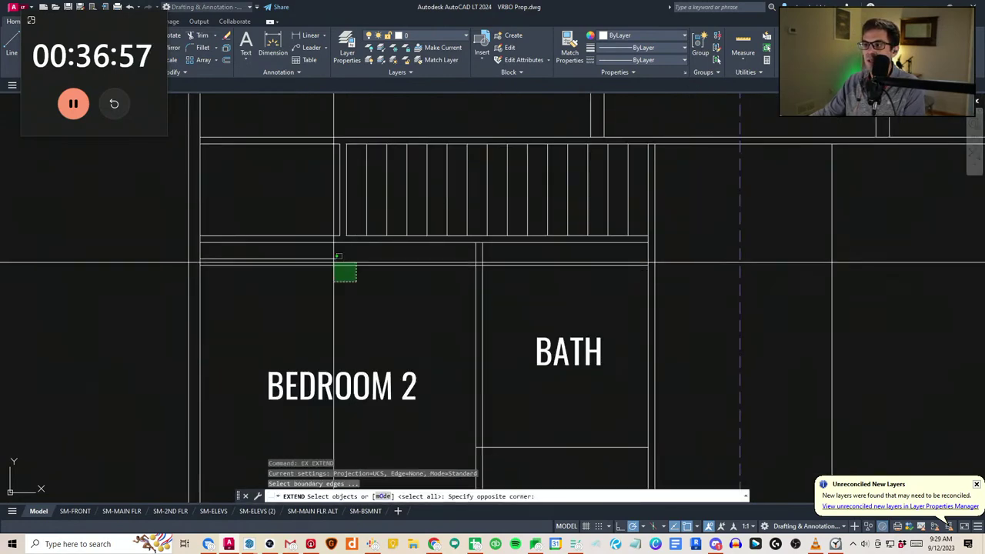
{"action": "key", "text": "Escape"}
Trim and erase the old wall segment between the corner compartment and Bedroom 2, clearing the new wall junction
{"action": "middle_click_drag", "start_coordinate": [337, 243], "coordinate": [356, 298]}
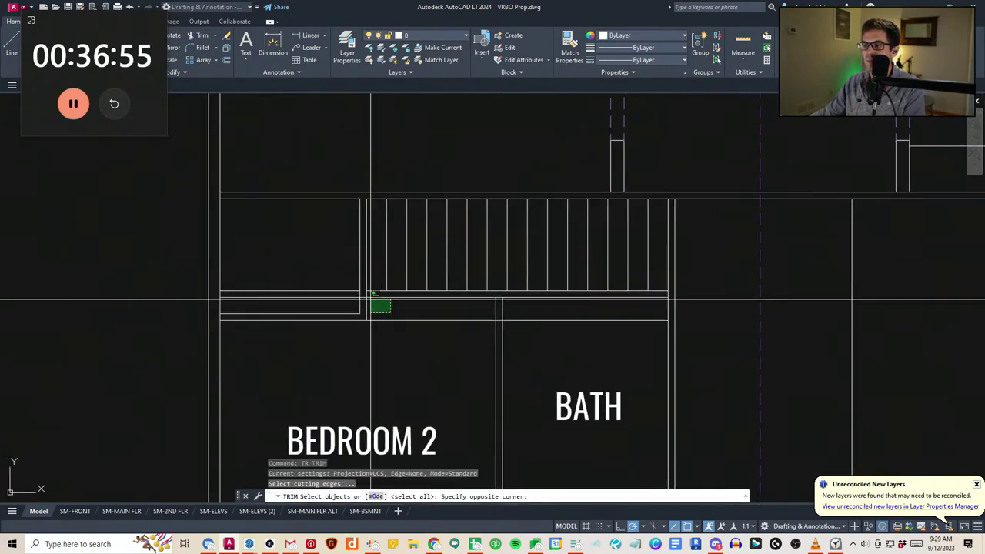
{"action": "key", "text": "Escape"}
{"action": "left_click", "coordinate": [334, 301]}
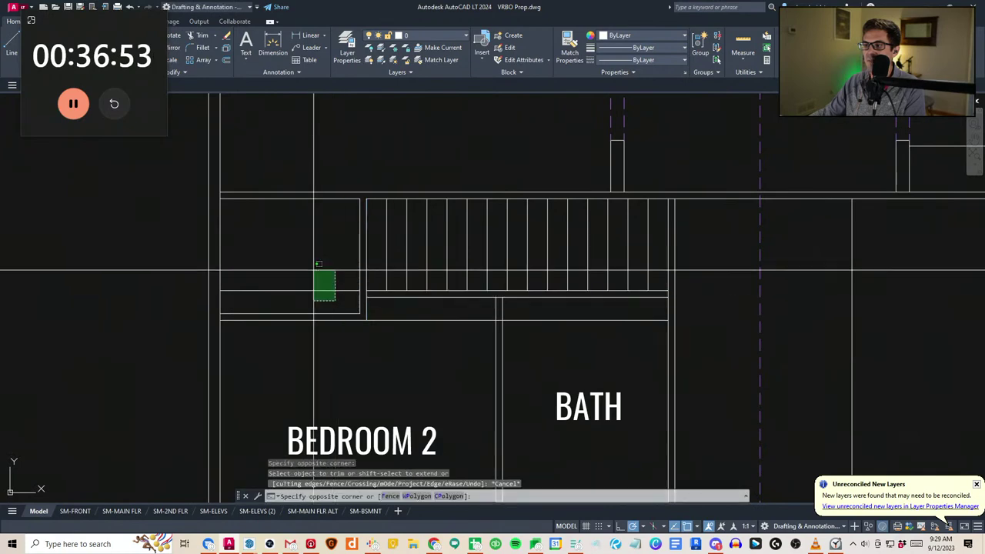
{"action": "left_click", "coordinate": [314, 270]}
{"action": "type", "text": "e"}
{"action": "scroll", "coordinate": [372, 269], "scroll_direction": "down", "scroll_amount": 2}
{"action": "type", "text": "tr"}
{"action": "left_click", "coordinate": [400, 299]}
{"action": "key", "text": "Escape"}
{"action": "key", "text": "Escape"}
{"action": "type", "text": "t"}
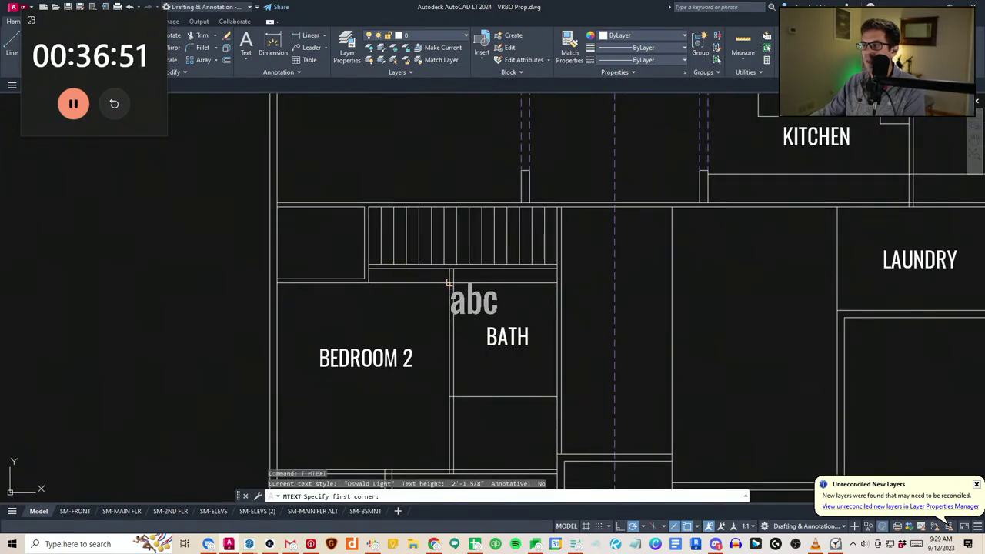
{"action": "left_click", "coordinate": [450, 286]}
{"action": "key", "text": "Escape"}
{"action": "key", "text": "Escape"}
{"action": "scroll", "coordinate": [453, 299], "scroll_direction": "up", "scroll_amount": 2}
{"action": "type", "text": "t"}
{"action": "left_click", "coordinate": [449, 287]}
{"action": "key", "text": "Escape"}
{"action": "key", "text": "Escape"}
{"action": "type", "text": "t"}
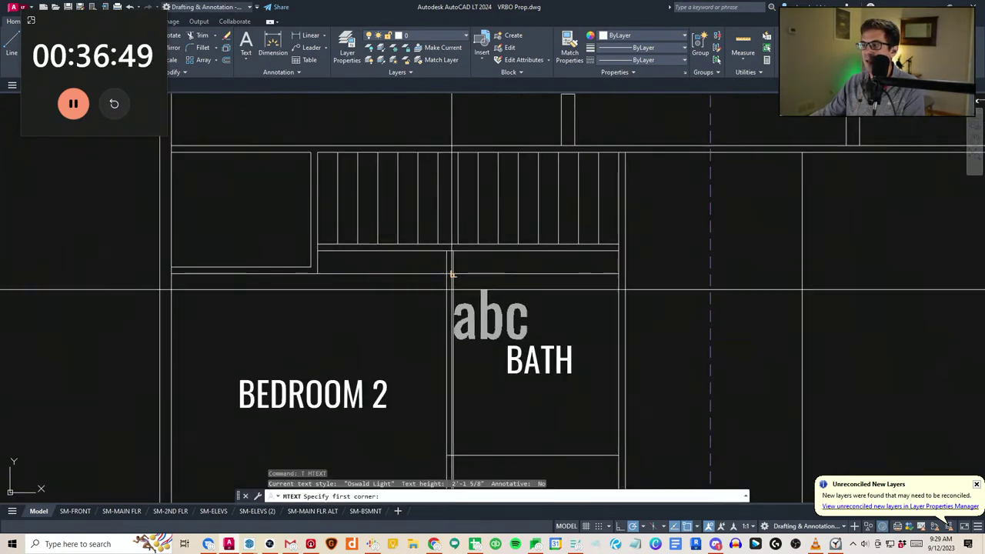
{"action": "left_click", "coordinate": [450, 288]}
{"action": "key", "text": "Escape"}
{"action": "key", "text": "Escape"}
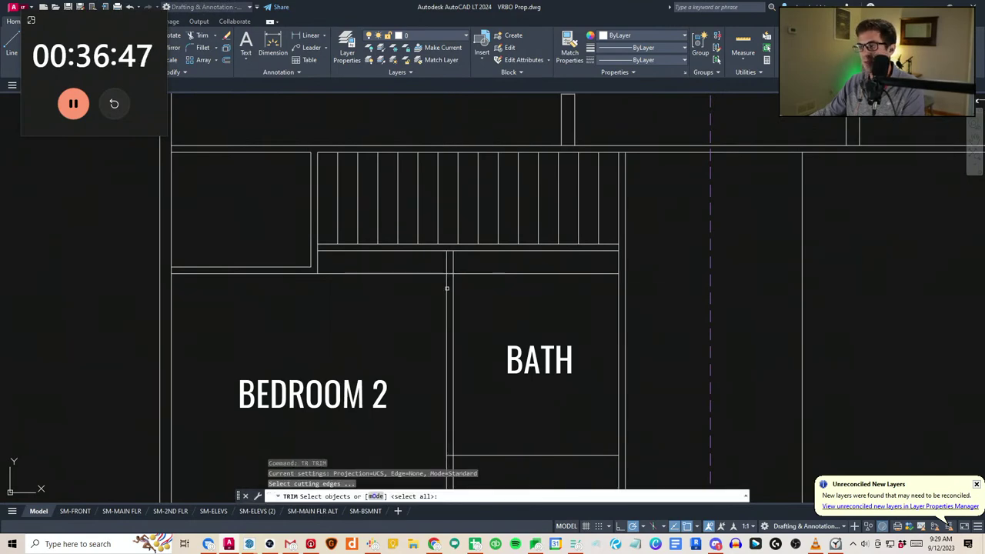
Trim away the copied wall line where it crosses the bath below the stairs
{"action": "left_click", "coordinate": [466, 276]}
{"action": "left_click", "coordinate": [464, 280]}
{"action": "key", "text": "Escape"}
{"action": "scroll", "coordinate": [411, 297], "scroll_direction": "down", "scroll_amount": 4}
{"action": "type", "text": "tr"}
{"action": "left_click_drag", "start_coordinate": [448, 321], "coordinate": [441, 310]}
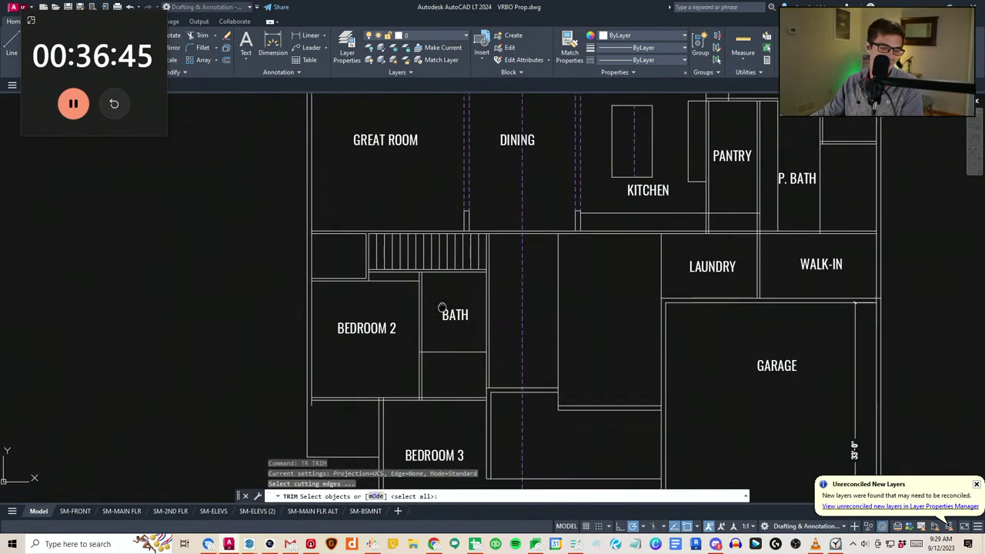
{"action": "key", "text": "Escape"}
{"action": "key", "text": "Escape"}
{"action": "middle_click_drag", "start_coordinate": [441, 310], "coordinate": [431, 292]}
{"action": "key", "text": "Escape"}
{"action": "key", "text": "Escape"}
Copy the BEDROOM 2 label into the compartment beside the stairs and change the copy's text to WALK-IN
{"action": "scroll", "coordinate": [427, 294], "scroll_direction": "down", "scroll_amount": 4}
{"action": "scroll", "coordinate": [429, 333], "scroll_direction": "up", "scroll_amount": 4}
{"action": "middle_click_drag", "start_coordinate": [427, 355], "coordinate": [423, 313]}
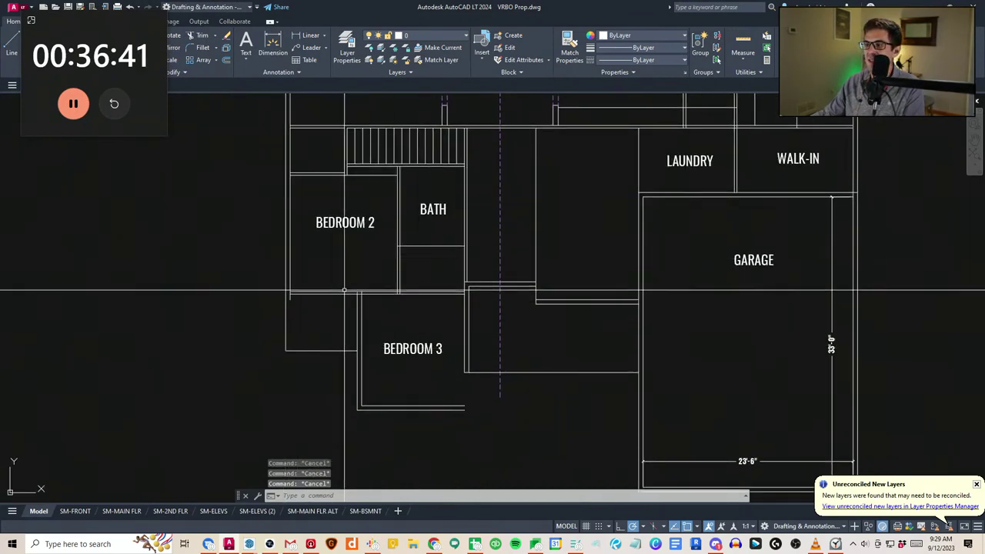
{"action": "left_click_drag", "start_coordinate": [355, 240], "coordinate": [335, 221]}
{"action": "type", "text": "co"}
{"action": "left_click", "coordinate": [344, 222]}
{"action": "left_click", "coordinate": [317, 146]}
{"action": "key", "text": "Escape"}
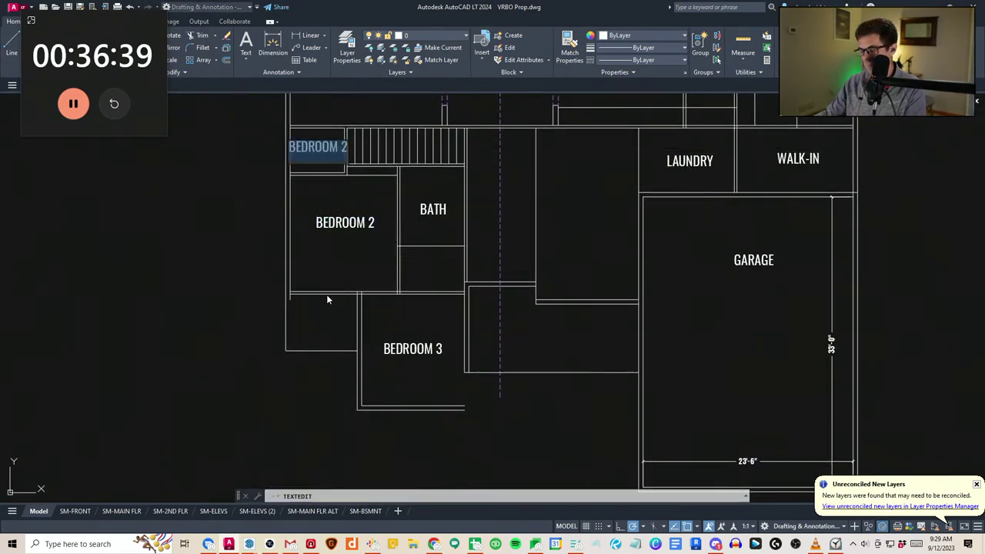
{"action": "type", "text": "WALK-IN"}
{"action": "key", "text": "Escape"}
{"action": "key", "text": "Escape"}
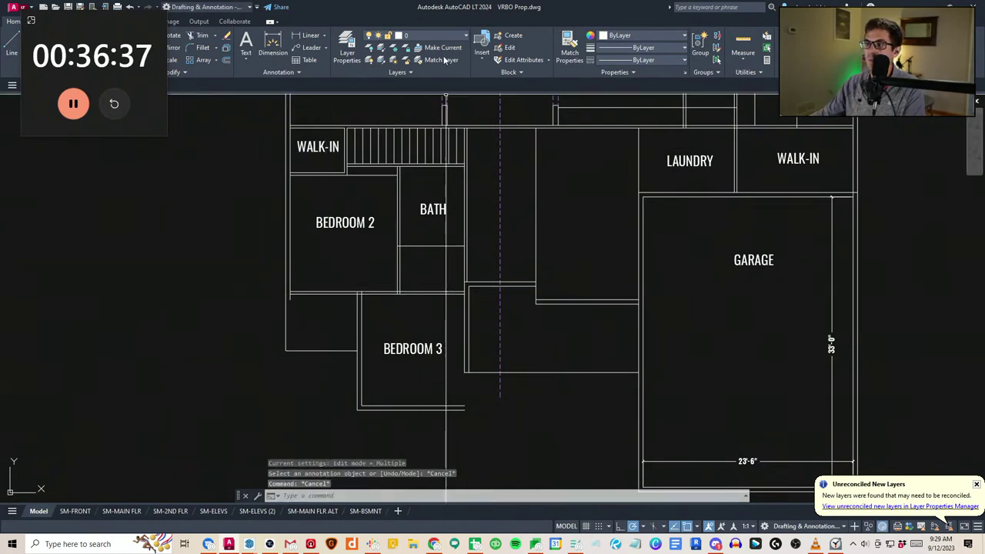
Copy the new WALK-IN label into the compartment beside Bedroom 3
{"action": "left_click_drag", "start_coordinate": [330, 157], "coordinate": [313, 144]}
{"action": "type", "text": "co"}
{"action": "left_click", "coordinate": [316, 146]}
{"action": "left_click", "coordinate": [323, 326]}
{"action": "key", "text": "Escape"}
{"action": "key", "text": "Escape"}
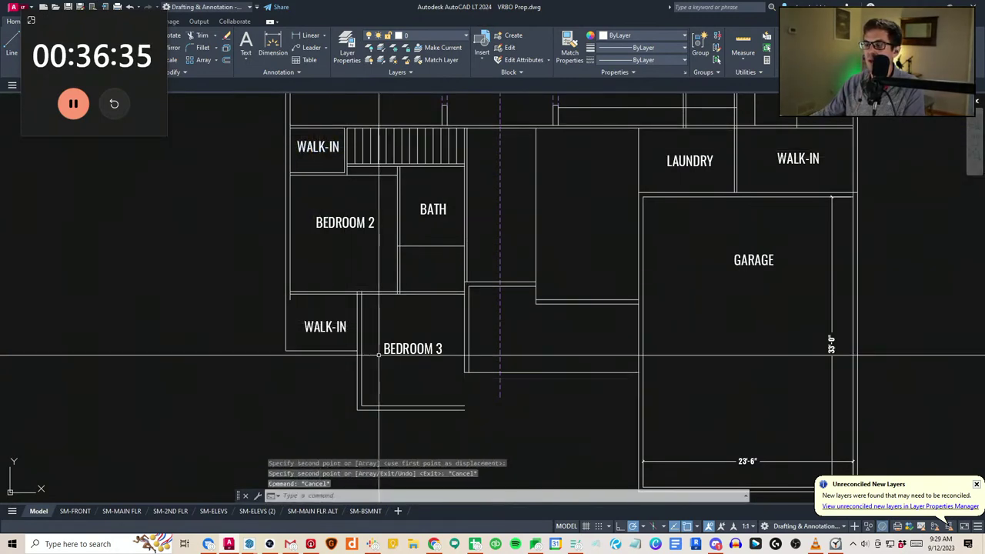
Fillet the inner and outer front wall lines of Bedroom 3 with its entry-side wall to close the corner
{"action": "scroll", "coordinate": [321, 300], "scroll_direction": "down", "scroll_amount": 2}
{"action": "scroll", "coordinate": [410, 369], "scroll_direction": "up", "scroll_amount": 2}
{"action": "type", "text": "f"}
{"action": "left_click", "coordinate": [409, 312]}
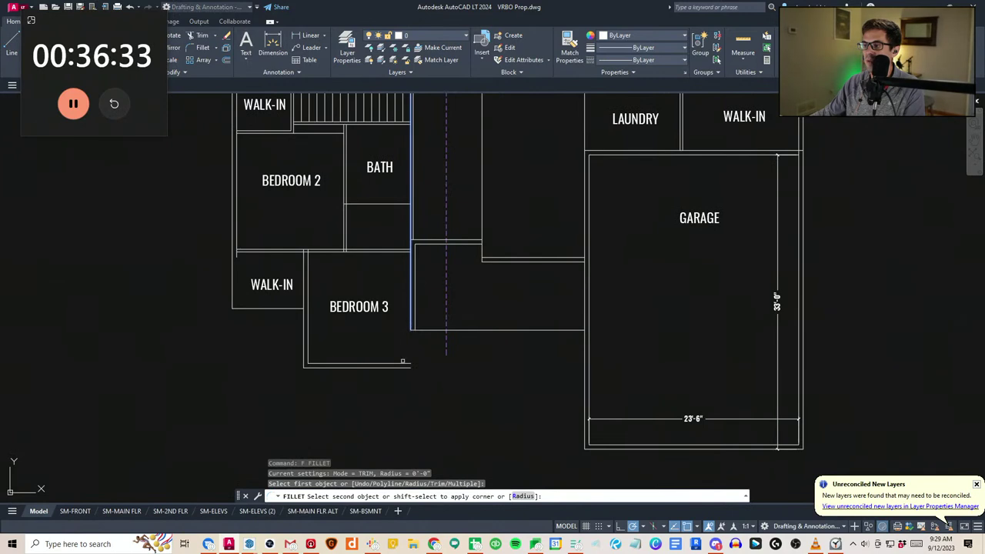
{"action": "left_click", "coordinate": [401, 362]}
{"action": "left_click", "coordinate": [398, 368]}
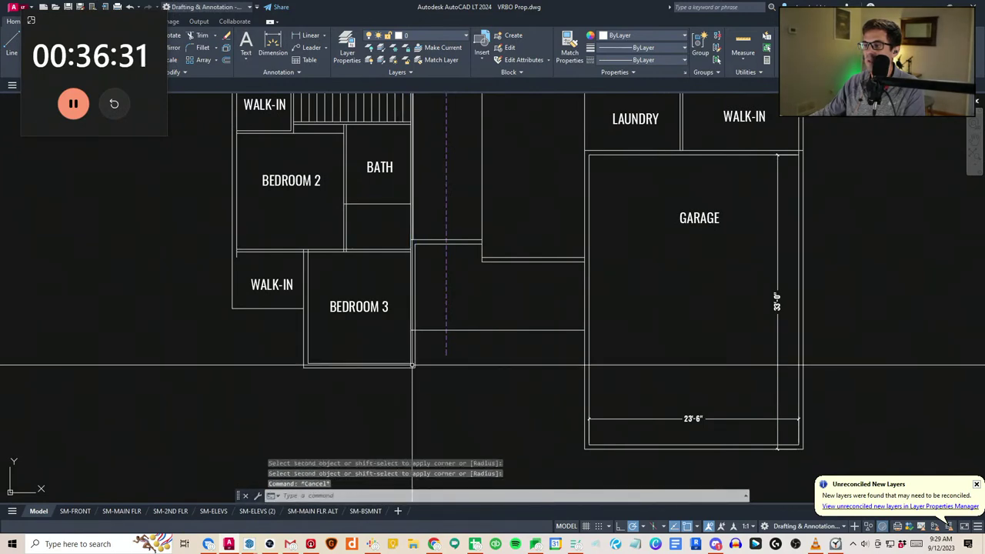
Add linear dimensions for the width and depth inside Bedroom 3
{"action": "type", "text": "d"}
{"action": "left_click", "coordinate": [410, 363]}
{"action": "left_click", "coordinate": [308, 363]}
{"action": "left_click", "coordinate": [329, 352]}
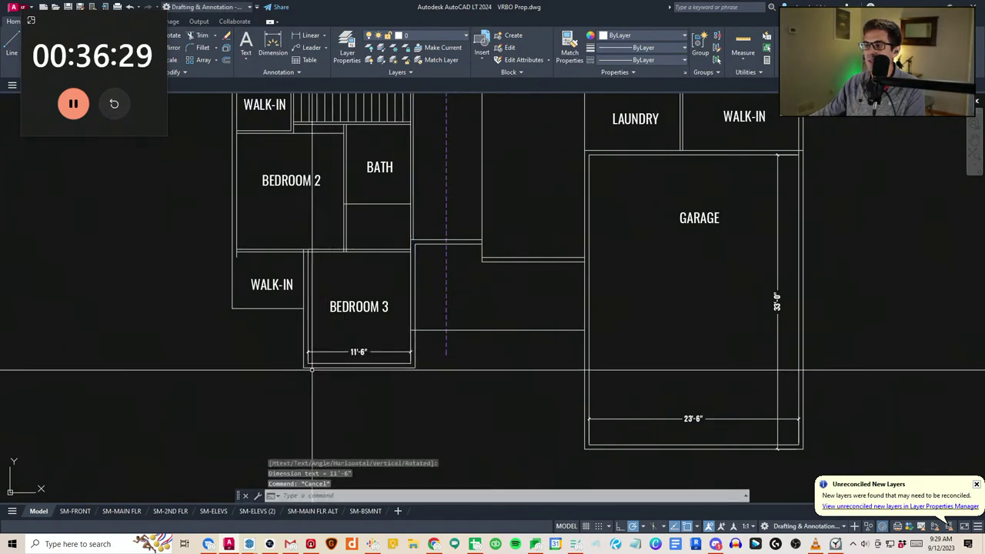
{"action": "type", "text": "d"}
{"action": "left_click", "coordinate": [308, 251]}
{"action": "left_click", "coordinate": [319, 272]}
{"action": "middle_click_drag", "start_coordinate": [319, 272], "coordinate": [348, 331]}
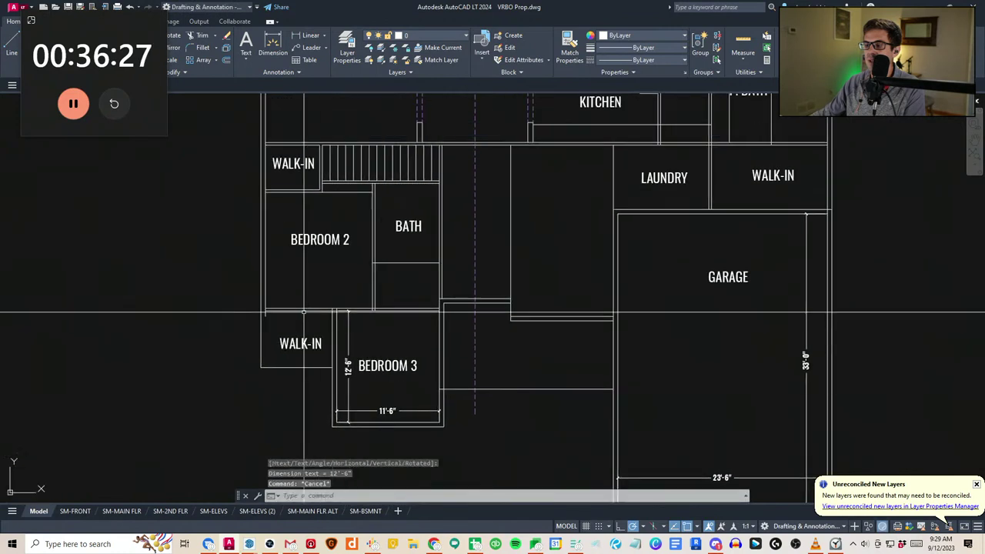
Add linear dimensions for the width and depth inside Bedroom 2
{"action": "type", "text": "d"}
{"action": "left_click", "coordinate": [265, 307]}
{"action": "left_click", "coordinate": [375, 308]}
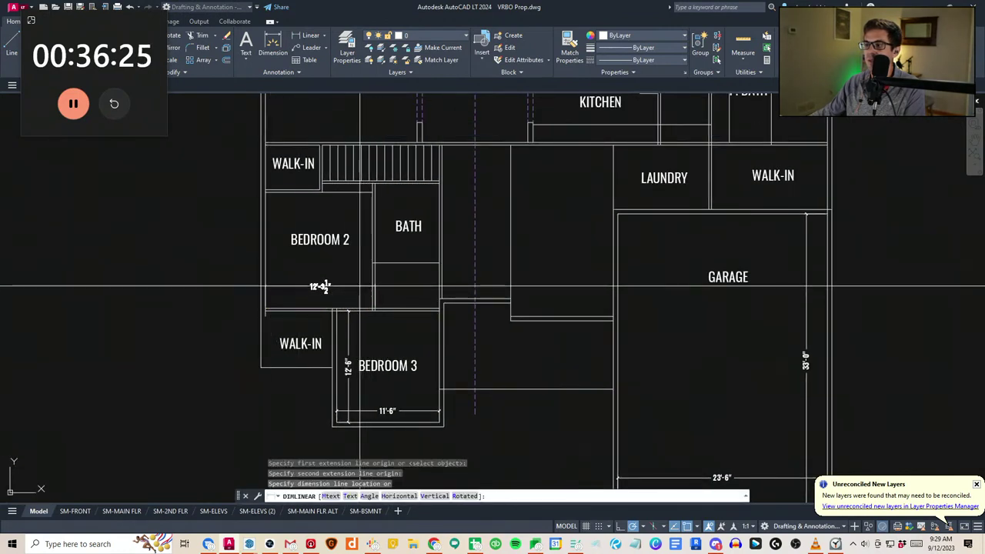
{"action": "left_click", "coordinate": [326, 285]}
{"action": "key", "text": "Escape"}
{"action": "key", "text": "Escape"}
{"action": "type", "text": "d"}
{"action": "left_click", "coordinate": [265, 308]}
{"action": "left_click", "coordinate": [266, 192]}
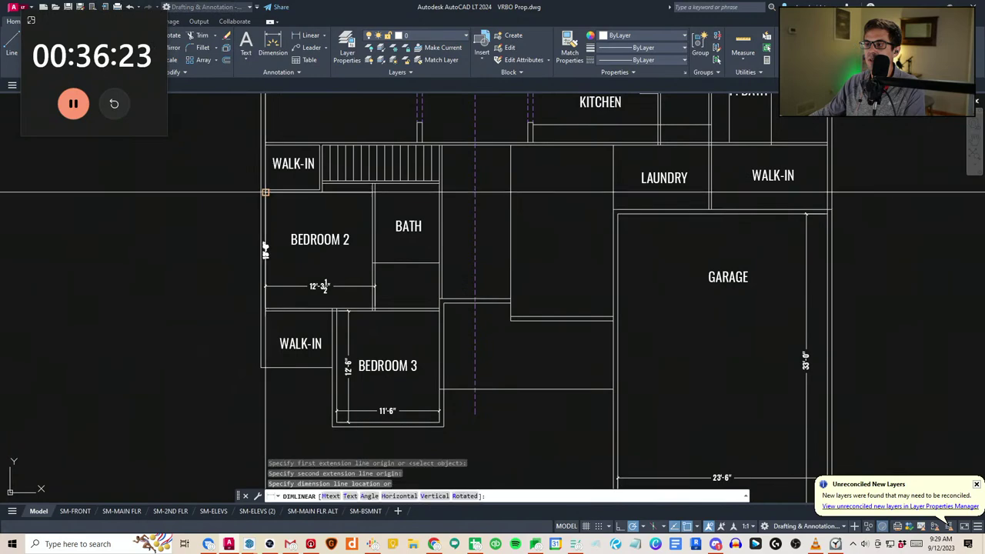
{"action": "left_click", "coordinate": [273, 202]}
{"action": "key", "text": "Escape"}
{"action": "key", "text": "Escape"}
Examine the entry area in front of the hall and the overall layout of the main floor plan
{"action": "middle_click_drag", "start_coordinate": [407, 355], "coordinate": [406, 348]}
{"action": "middle_click_drag", "start_coordinate": [446, 386], "coordinate": [436, 366]}
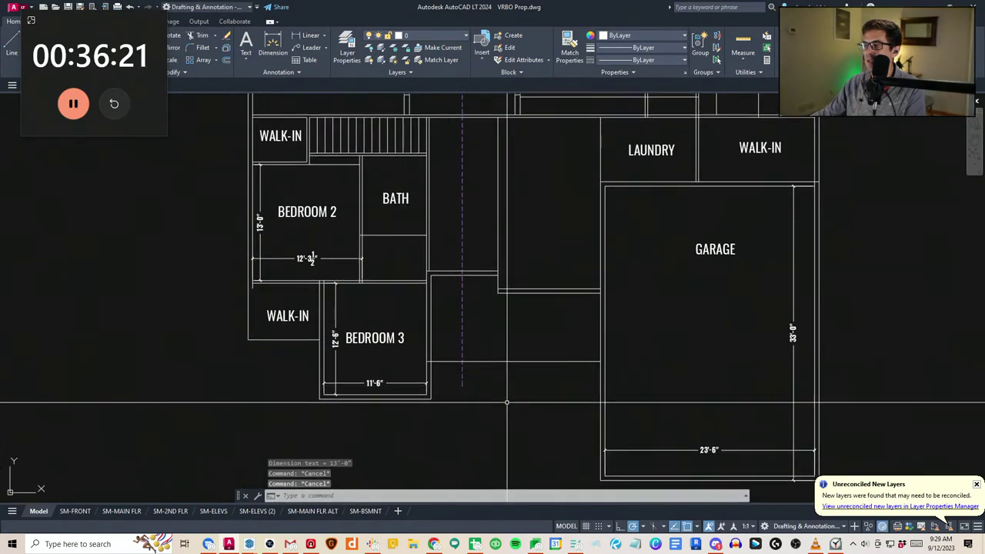
{"action": "middle_click_drag", "start_coordinate": [495, 396], "coordinate": [451, 401]}
{"action": "scroll", "coordinate": [448, 400], "scroll_direction": "down", "scroll_amount": 3}
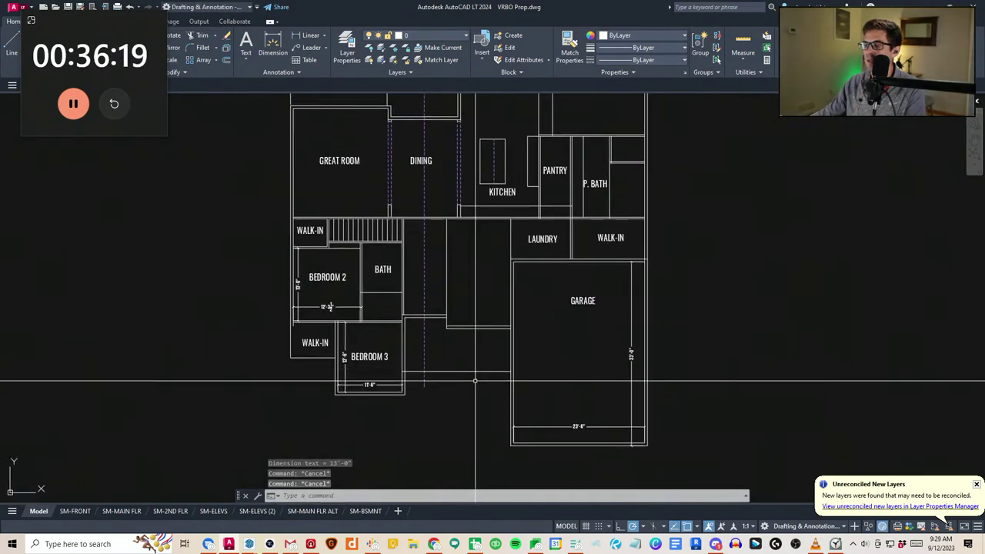
{"action": "mouse_move", "coordinate": [422, 369]}
{"action": "middle_mouse_down"}
{"action": "mouse_move", "coordinate": [426, 398]}
{"action": "mouse_move", "coordinate": [430, 356]}
{"action": "middle_mouse_up"}
{"action": "middle_click_drag", "start_coordinate": [405, 423], "coordinate": [412, 408]}
{"action": "scroll", "coordinate": [422, 354], "scroll_direction": "down", "scroll_amount": 2}
{"action": "key", "text": "Escape"}
{"action": "key", "text": "Escape"}
{"action": "key", "text": "Escape"}
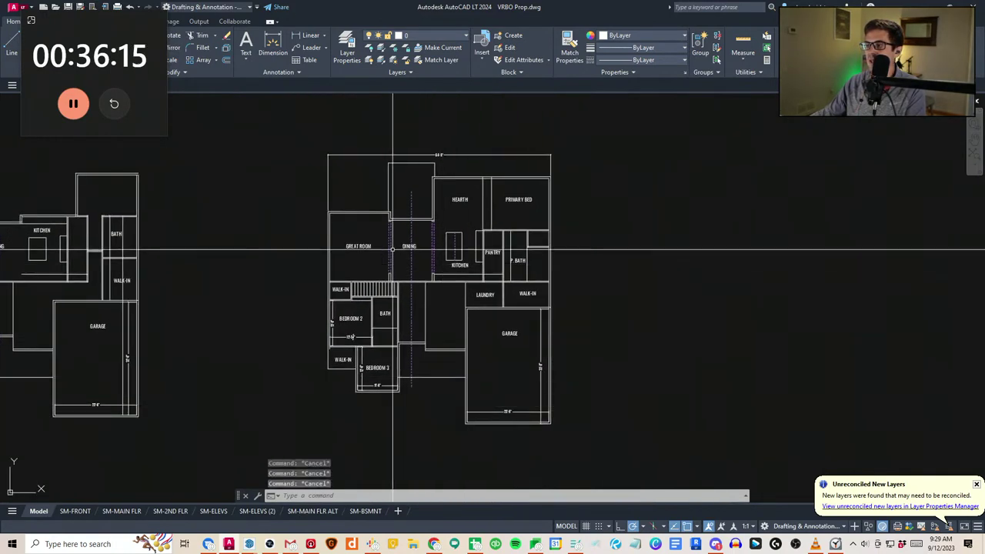
{"action": "type", "text": "r"}
{"action": "key", "text": "space"}
{"action": "scroll", "coordinate": [391, 248], "scroll_direction": "up", "scroll_amount": 4}
{"action": "key", "text": "Escape"}
{"action": "middle_click_drag", "start_coordinate": [477, 347], "coordinate": [373, 232]}
{"action": "scroll", "coordinate": [481, 252], "scroll_direction": "down", "scroll_amount": 2}
{"action": "key", "text": "Escape"}
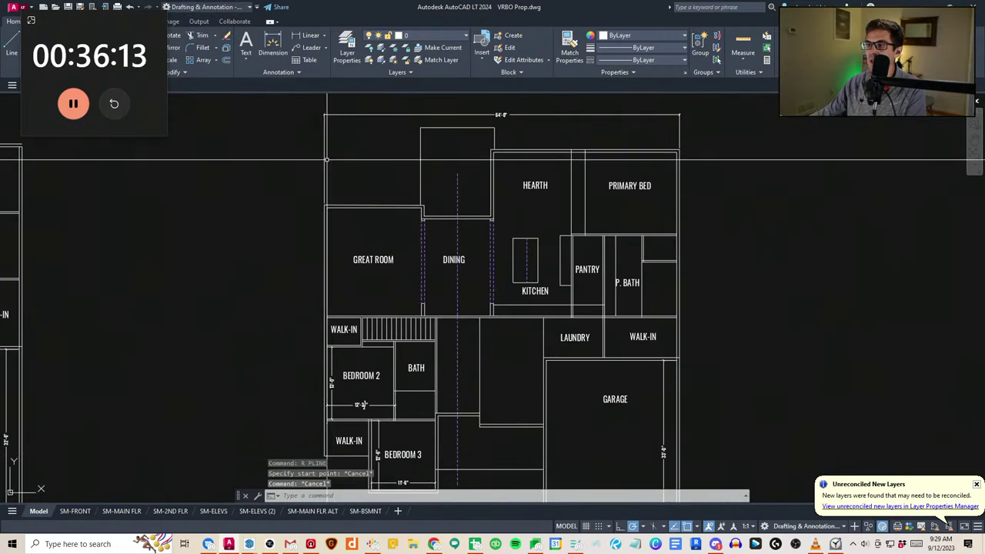
Start tracing the exterior outline with a polyline from the great room's rear corner down the side wall and around the walk-in and Bedroom 3
{"action": "type", "text": "r"}
{"action": "key", "text": "space"}
{"action": "left_click", "coordinate": [325, 205]}
{"action": "middle_click_drag", "start_coordinate": [314, 350], "coordinate": [324, 202]}
{"action": "scroll", "coordinate": [344, 301], "scroll_direction": "up", "scroll_amount": 4}
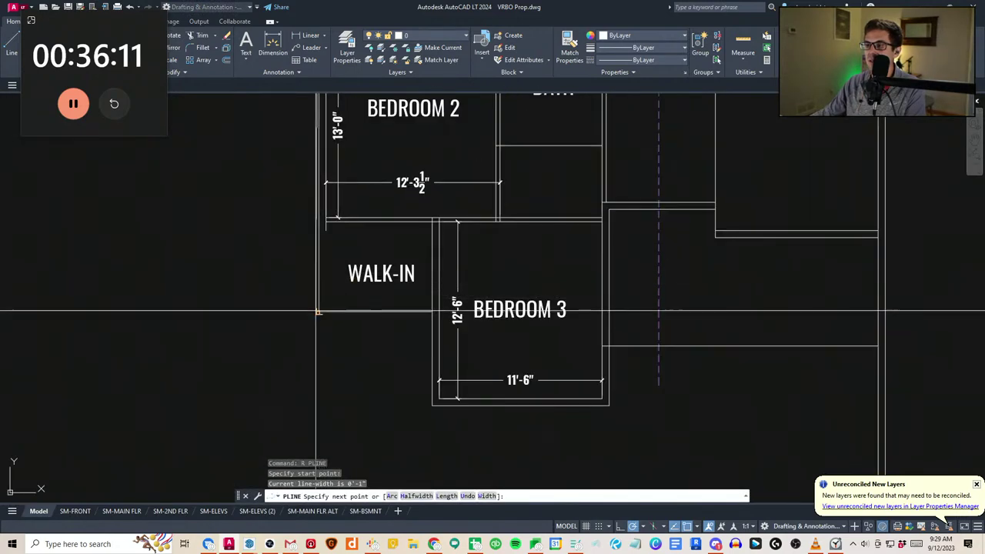
{"action": "left_click", "coordinate": [318, 311]}
{"action": "left_click", "coordinate": [431, 311]}
{"action": "left_click", "coordinate": [432, 405]}
{"action": "middle_click_drag", "start_coordinate": [560, 413], "coordinate": [299, 333]}
{"action": "scroll", "coordinate": [298, 333], "scroll_direction": "down", "scroll_amount": 2}
{"action": "left_click", "coordinate": [329, 328]}
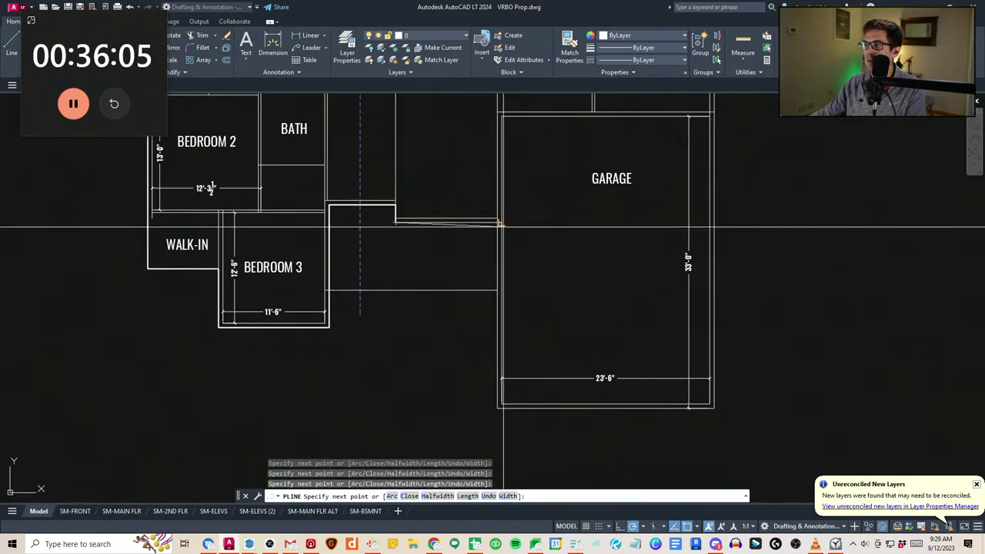
Continue the outline polyline along the garage's house-side walls, up the outer side wall and across the rear walls to the great room's starting corner
{"action": "left_click", "coordinate": [503, 226]}
{"action": "middle_click_drag", "start_coordinate": [519, 178], "coordinate": [481, 290]}
{"action": "left_click", "coordinate": [464, 228]}
{"action": "middle_click_drag", "start_coordinate": [526, 240], "coordinate": [426, 258]}
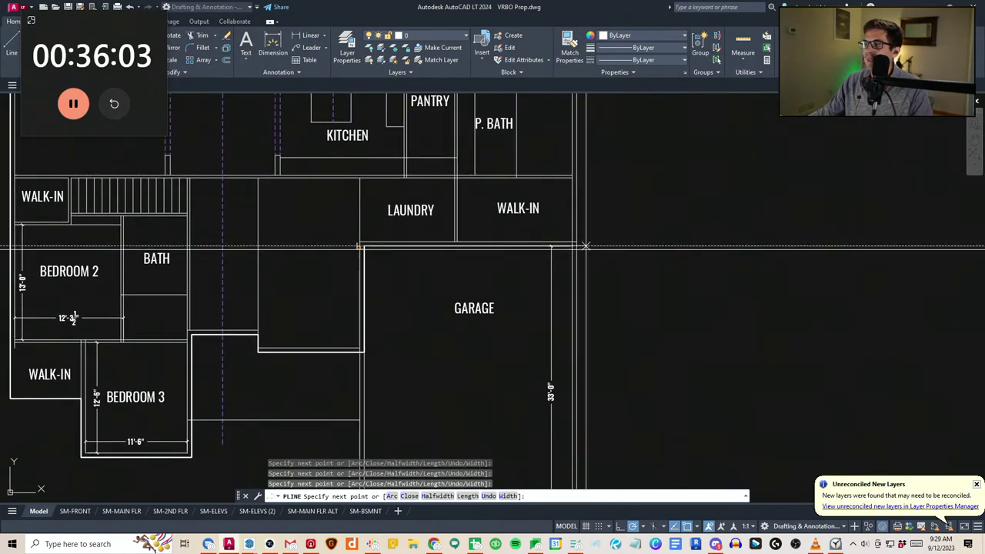
{"action": "scroll", "coordinate": [592, 250], "scroll_direction": "down", "scroll_amount": 5}
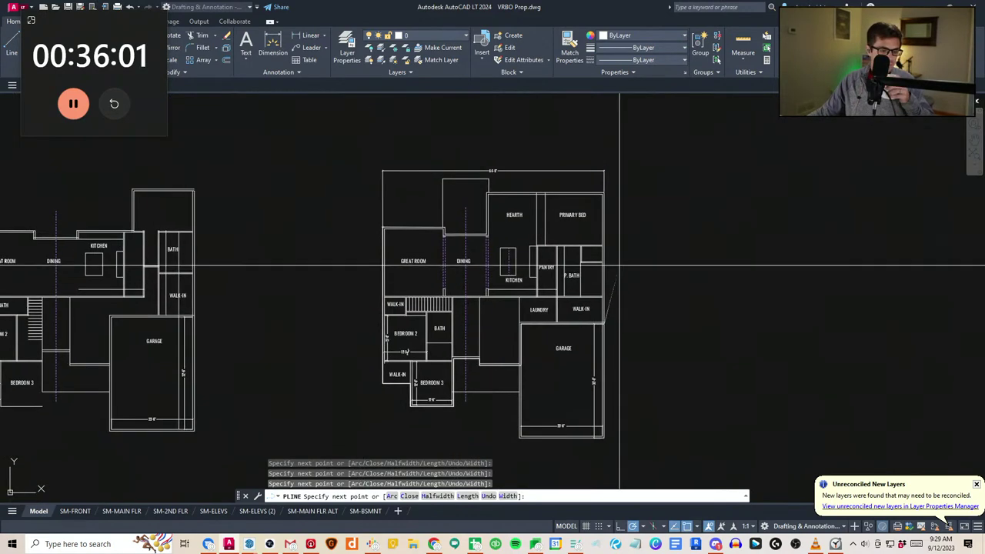
{"action": "middle_click_drag", "start_coordinate": [619, 265], "coordinate": [621, 292]}
{"action": "scroll", "coordinate": [606, 218], "scroll_direction": "up", "scroll_amount": 2}
{"action": "left_click", "coordinate": [605, 218]}
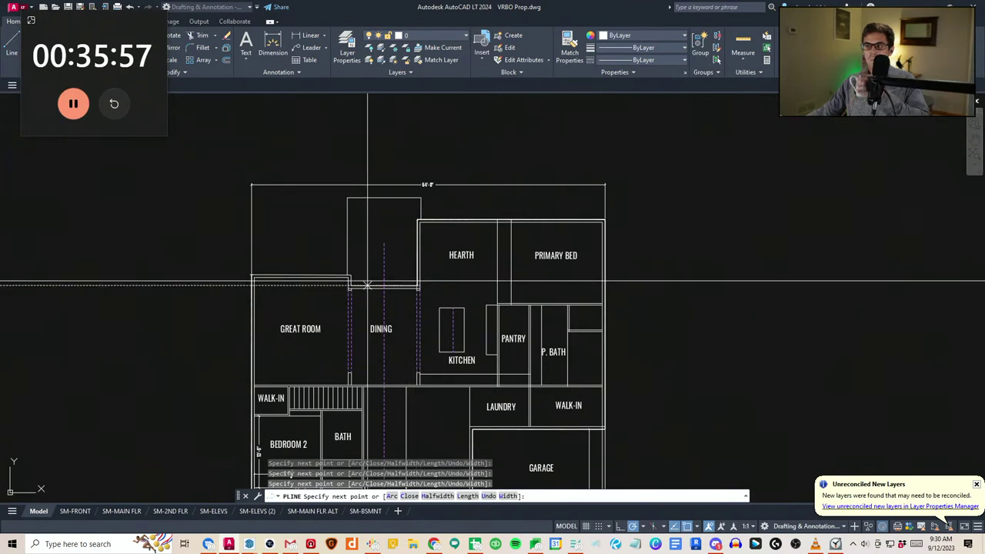
{"action": "scroll", "coordinate": [357, 285], "scroll_direction": "up", "scroll_amount": 2}
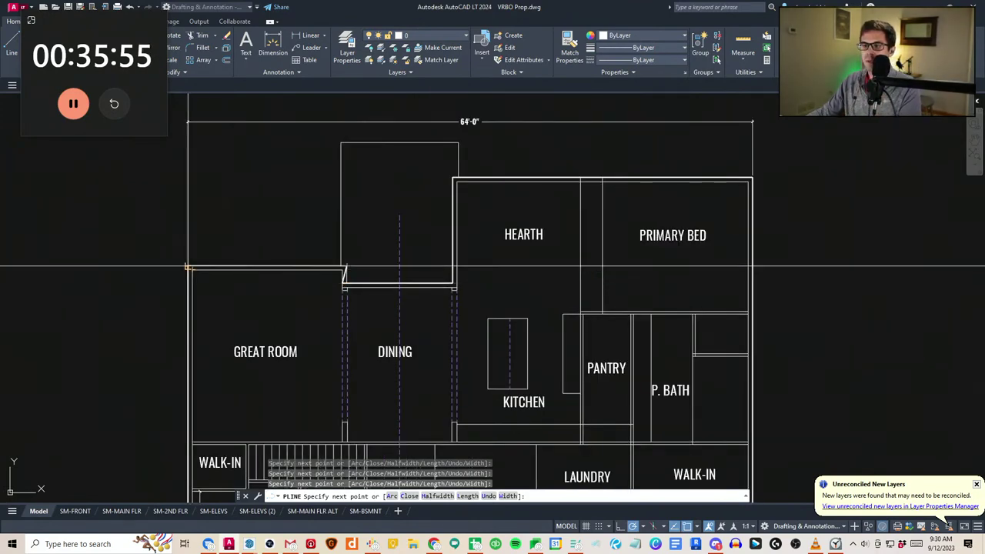
Move the outline polyline's misplaced vertex onto the wall corner at the rear jog between the great room and dining
{"action": "key", "text": "Escape"}
{"action": "scroll", "coordinate": [331, 277], "scroll_direction": "up", "scroll_amount": 4}
{"action": "left_click", "coordinate": [369, 274]}
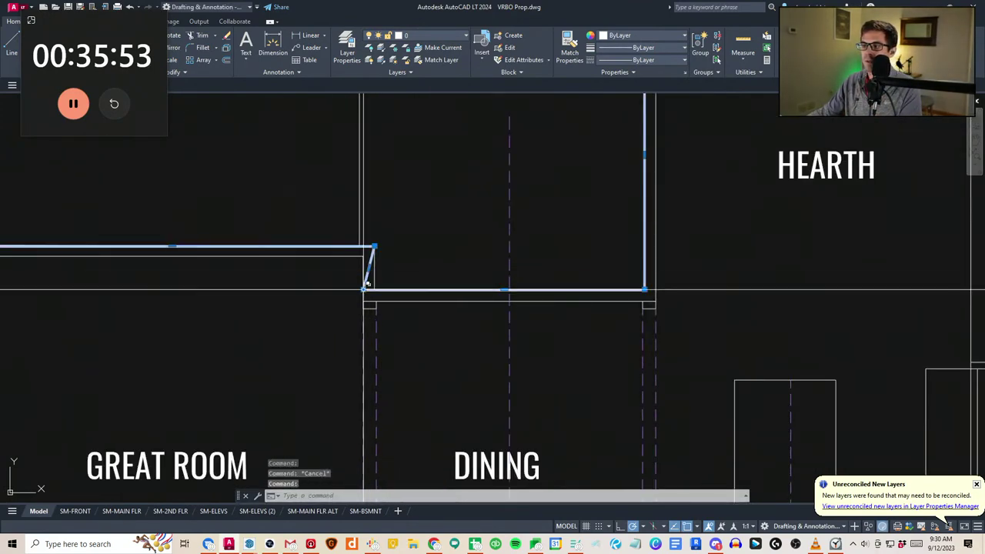
{"action": "left_click", "coordinate": [373, 290]}
{"action": "key", "text": "Escape"}
{"action": "key", "text": "Escape"}
Measure the area enclosed by the exterior outline polyline
{"action": "left_click", "coordinate": [382, 247]}
{"action": "scroll", "coordinate": [377, 250], "scroll_direction": "up", "scroll_amount": 4}
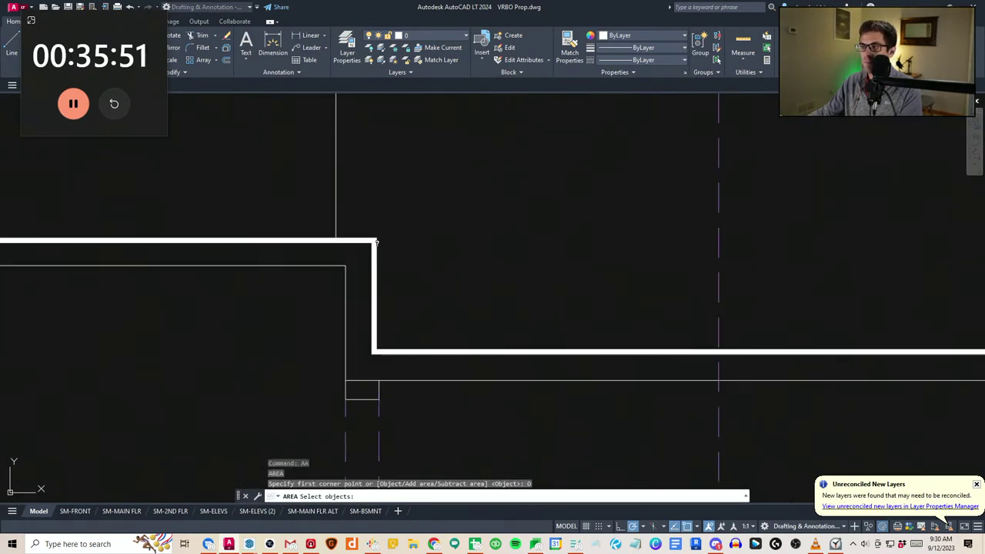
{"action": "left_click", "coordinate": [377, 240]}
{"action": "scroll", "coordinate": [426, 285], "scroll_direction": "down", "scroll_amount": 3}
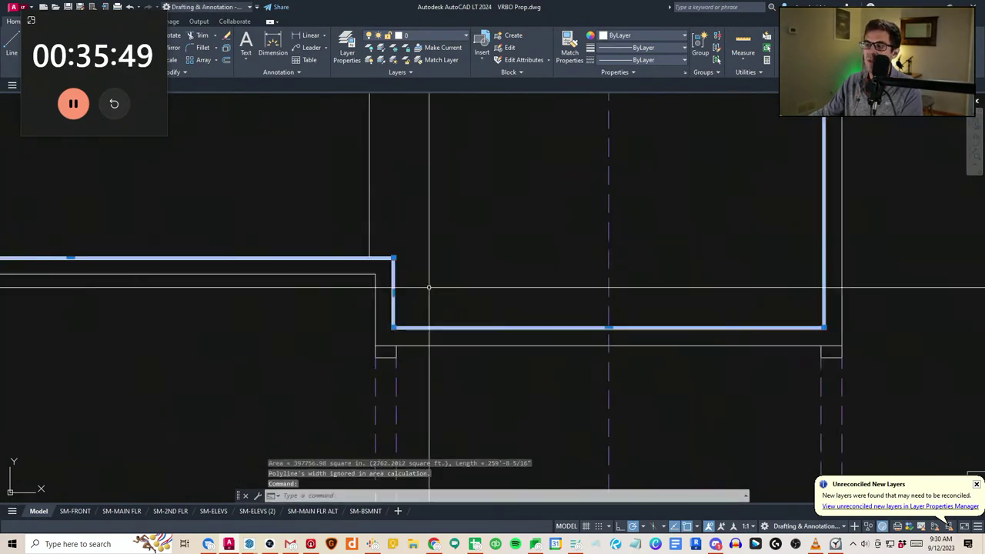
{"action": "key", "text": "Escape"}
{"action": "key", "text": "Escape"}
{"action": "scroll", "coordinate": [433, 232], "scroll_direction": "down", "scroll_amount": 8}
{"action": "key", "text": "Escape"}
Copy the LAUNDRY label into the empty room between the entry hall and the garage
{"action": "scroll", "coordinate": [543, 296], "scroll_direction": "down", "scroll_amount": 3}
{"action": "middle_click_drag", "start_coordinate": [534, 322], "coordinate": [586, 344]}
{"action": "middle_click_drag", "start_coordinate": [529, 370], "coordinate": [470, 379]}
{"action": "scroll", "coordinate": [586, 317], "scroll_direction": "up", "scroll_amount": 4}
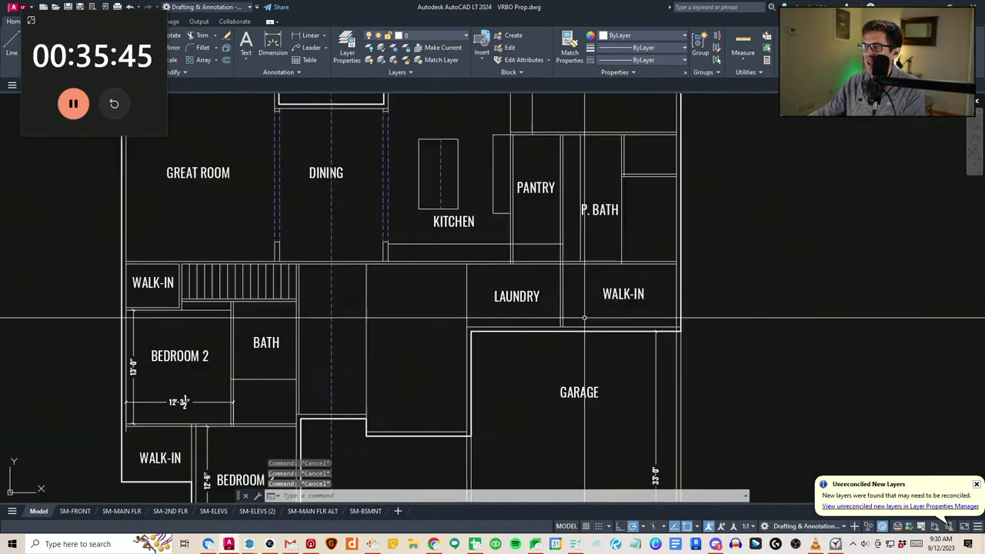
{"action": "left_click", "coordinate": [547, 311]}
{"action": "left_click", "coordinate": [527, 296]}
{"action": "type", "text": "cv"}
{"action": "key", "text": "space"}
{"action": "left_click", "coordinate": [526, 296]}
{"action": "left_click", "coordinate": [428, 338]}
{"action": "key", "text": "Escape"}
{"action": "middle_click_drag", "start_coordinate": [453, 219], "coordinate": [457, 259]}
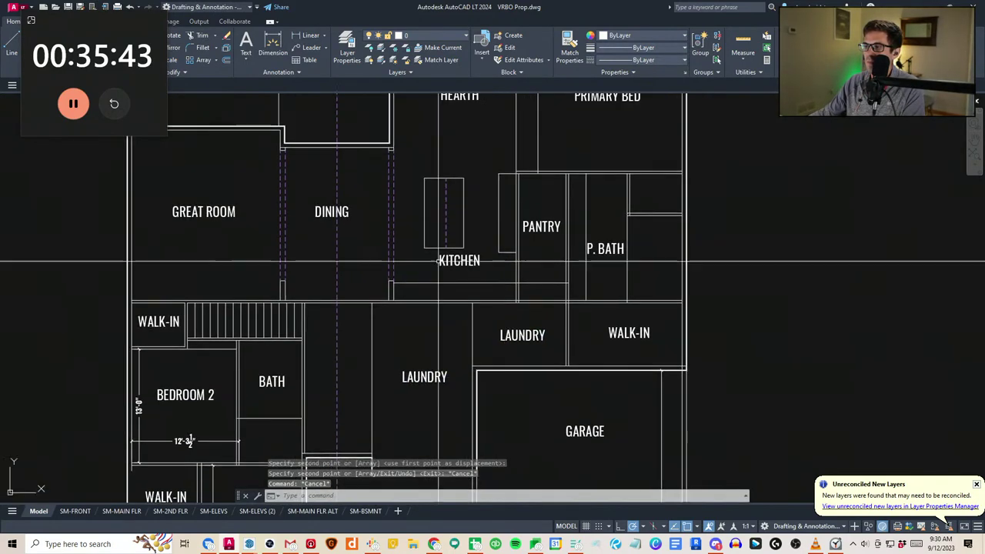
Stretch the kitchen island's dining-side edge inward by 6 inches
{"action": "scroll", "coordinate": [457, 204], "scroll_direction": "up", "scroll_amount": 3}
{"action": "key", "text": "Escape"}
{"action": "key", "text": "Escape"}
{"action": "type", "text": "st"}
{"action": "key", "text": "space"}
{"action": "left_click", "coordinate": [415, 294]}
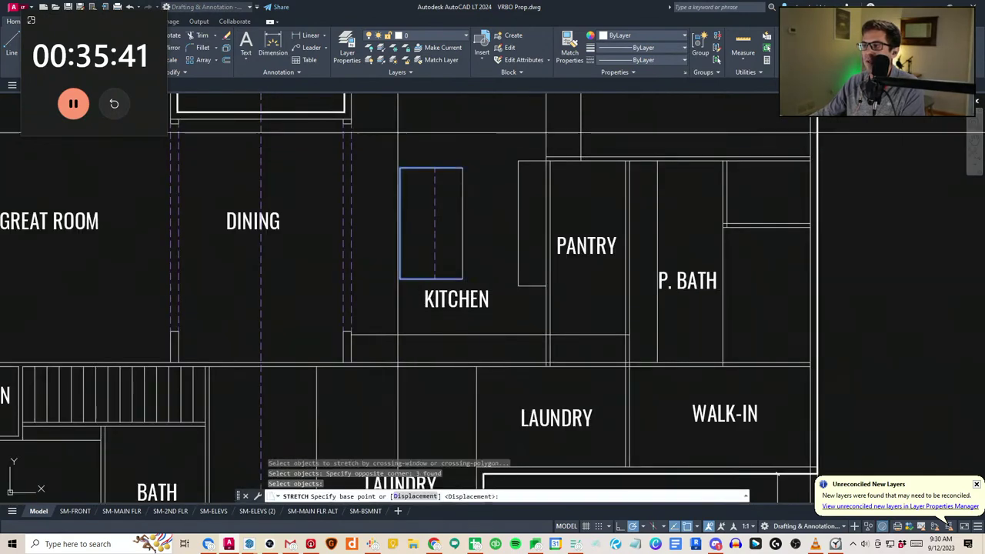
{"action": "type", "text": "6"}
{"action": "key", "text": "Return"}
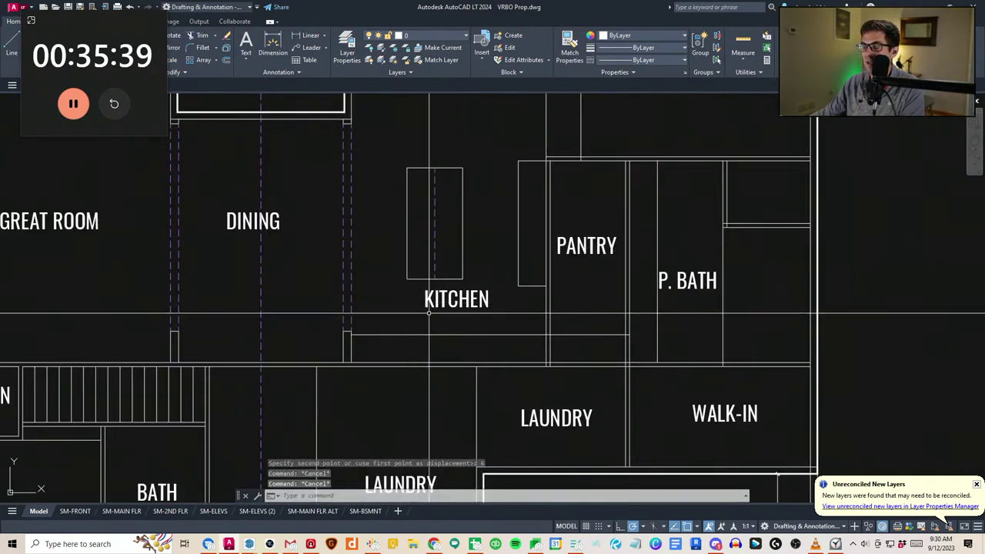
Draw a vertical line from the island's dining-side corner down to the kitchen wall
{"action": "scroll", "coordinate": [389, 258], "scroll_direction": "down", "scroll_amount": 2}
{"action": "type", "text": "a"}
{"action": "key", "text": "space"}
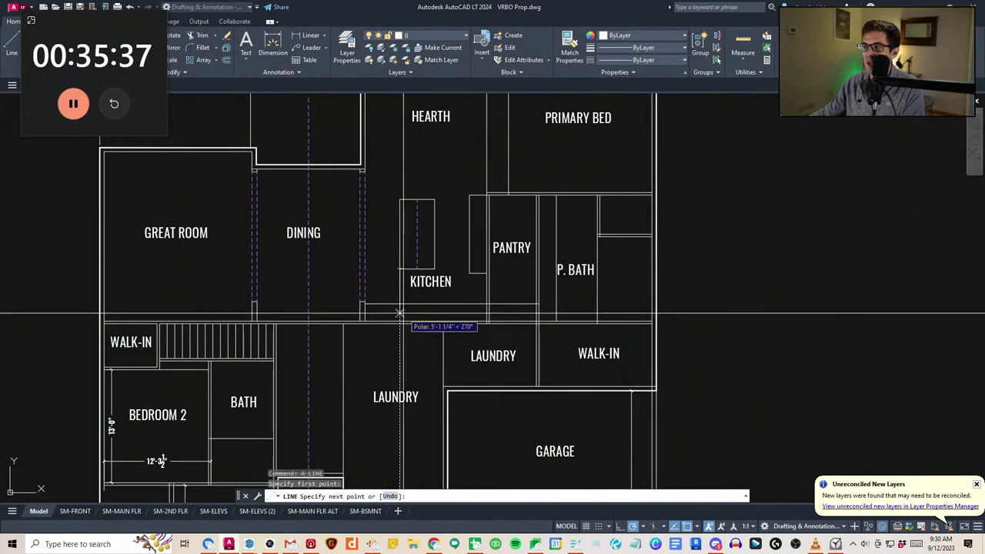
{"action": "key", "text": "Escape"}
{"action": "key", "text": "Escape"}
Trim the counter line and the vertical guide line so the kitchen counter ends flush with the island's edge
{"action": "scroll", "coordinate": [407, 330], "scroll_direction": "up", "scroll_amount": 2}
{"action": "type", "text": "tr"}
{"action": "key", "text": "space"}
{"action": "left_click", "coordinate": [417, 345]}
{"action": "left_click", "coordinate": [383, 254]}
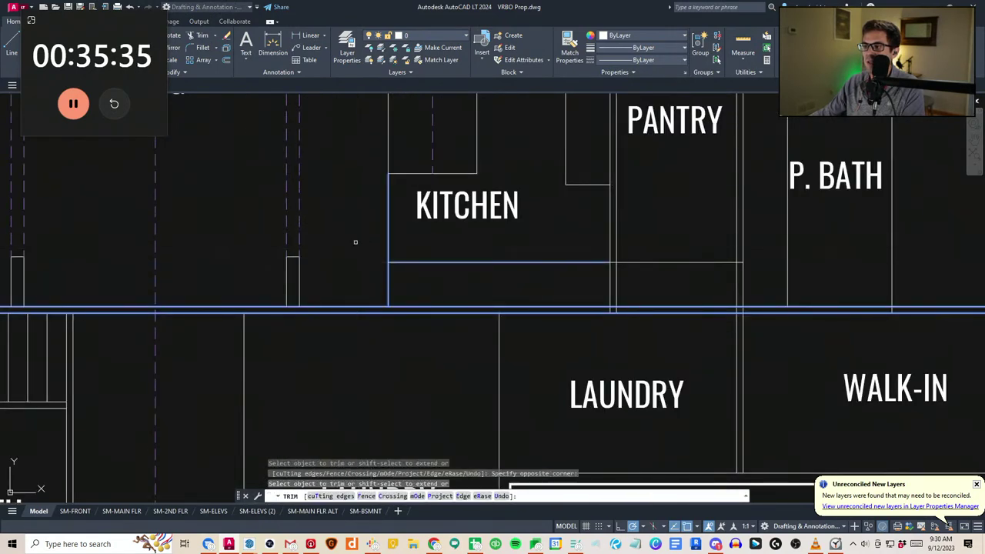
{"action": "key", "text": "Escape"}
{"action": "scroll", "coordinate": [381, 229], "scroll_direction": "down", "scroll_amount": 2}
{"action": "middle_click_drag", "start_coordinate": [381, 264], "coordinate": [390, 349]}
{"action": "key", "text": "Escape"}
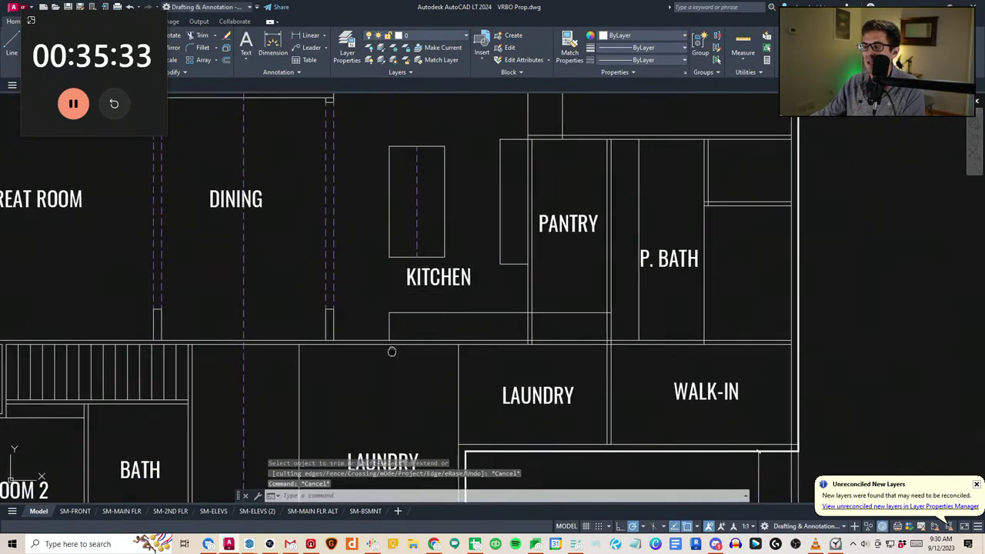
{"action": "key", "text": "Escape"}
{"action": "scroll", "coordinate": [391, 354], "scroll_direction": "down", "scroll_amount": 2}
{"action": "left_click", "coordinate": [336, 377]}
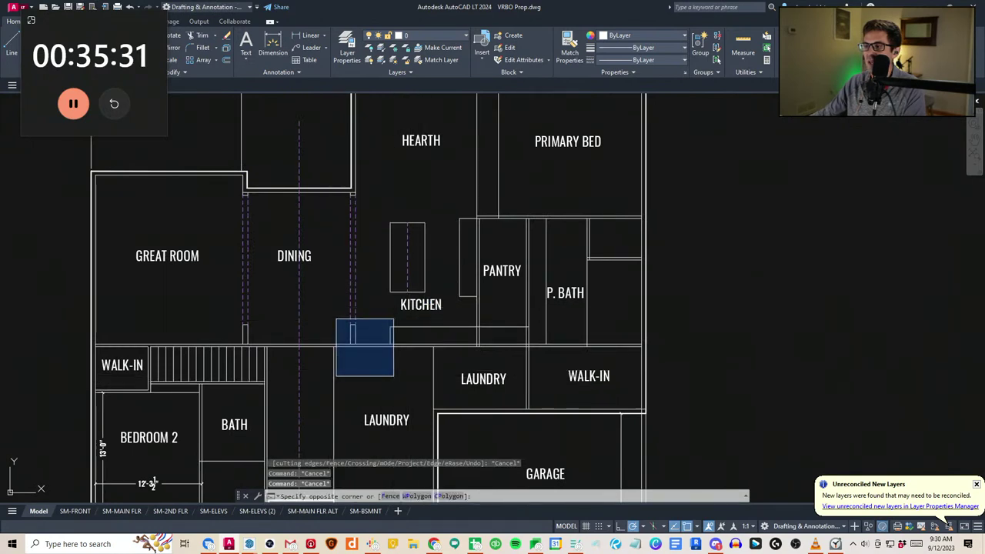
{"action": "key", "text": "Escape"}
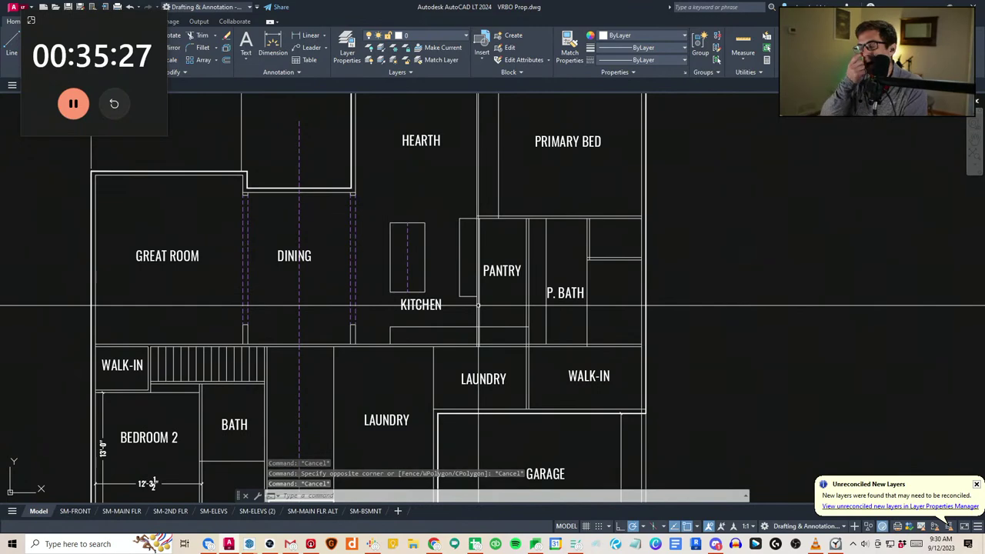
{"action": "scroll", "coordinate": [390, 370], "scroll_direction": "up", "scroll_amount": 4}
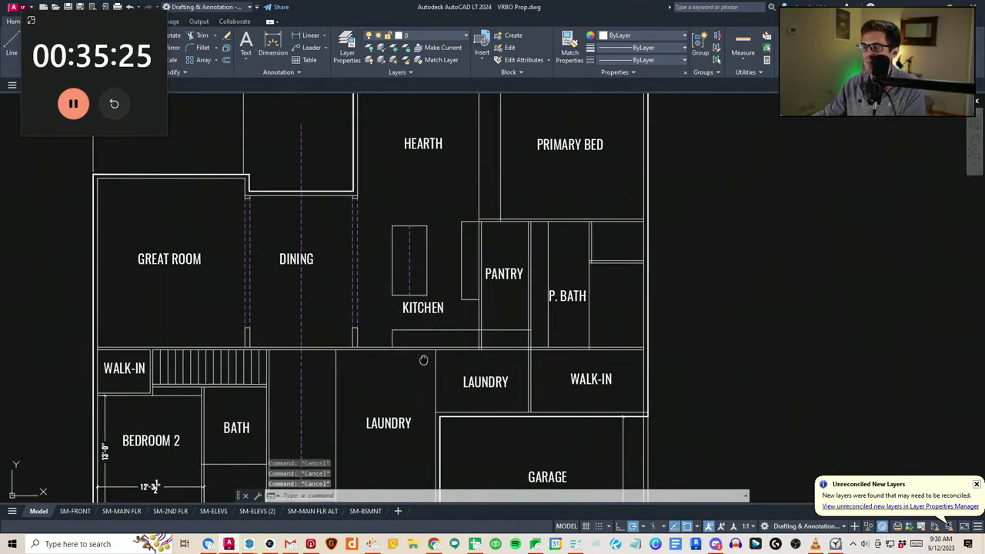
Change the copied LAUNDRY label beside the entry hall to MUD
{"action": "middle_click_drag", "start_coordinate": [390, 370], "coordinate": [432, 330]}
{"action": "scroll", "coordinate": [432, 330], "scroll_direction": "down", "scroll_amount": 2}
{"action": "middle_click_drag", "start_coordinate": [430, 373], "coordinate": [444, 270]}
{"action": "scroll", "coordinate": [443, 270], "scroll_direction": "down", "scroll_amount": 2}
{"action": "left_click", "coordinate": [429, 307]}
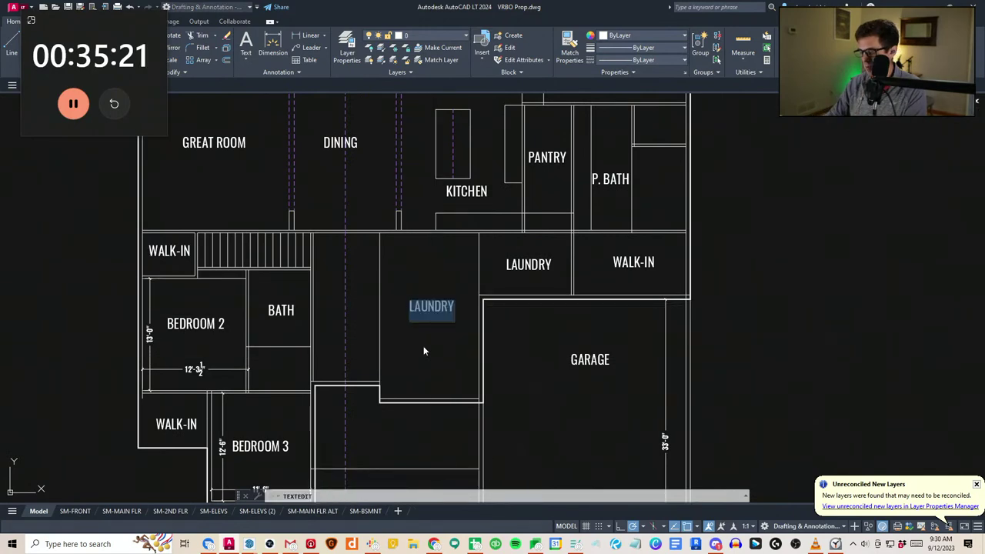
{"action": "type", "text": "MUD"}
{"action": "key", "text": "Escape"}
{"action": "key", "text": "Escape"}
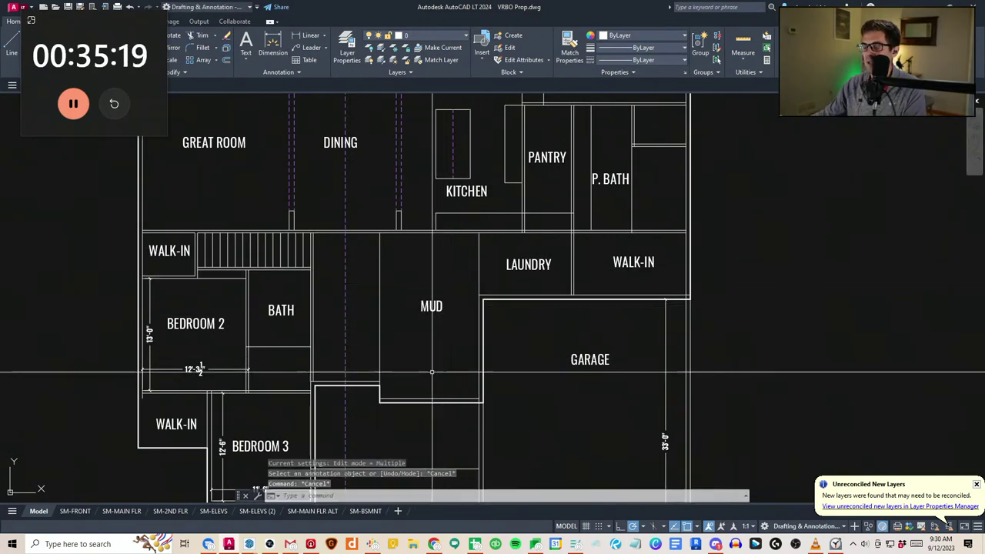
{"action": "scroll", "coordinate": [432, 372], "scroll_direction": "down", "scroll_amount": 2}
{"action": "middle_click_drag", "start_coordinate": [431, 372], "coordinate": [424, 348]}
{"action": "scroll", "coordinate": [412, 345], "scroll_direction": "up", "scroll_amount": 2}
{"action": "left_click", "coordinate": [371, 392]}
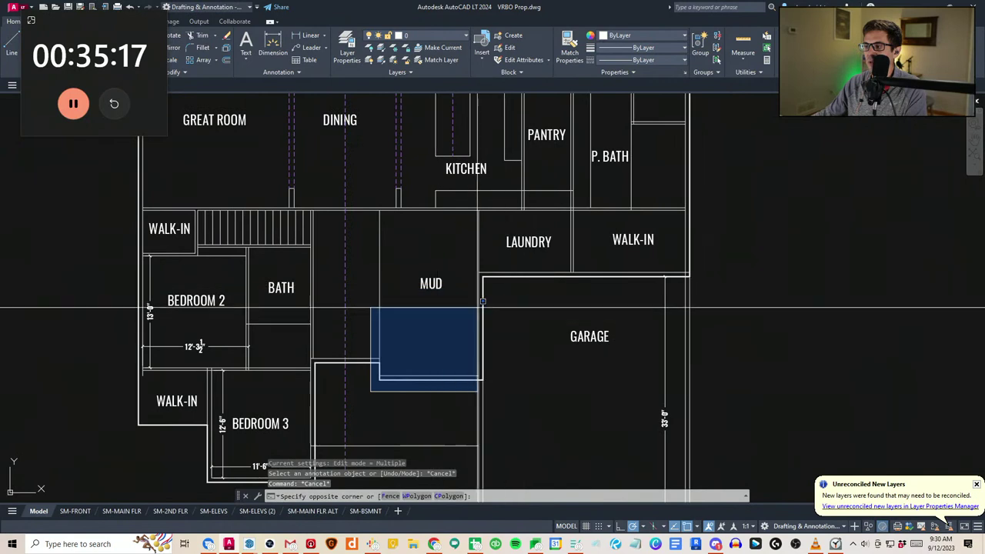
{"action": "key", "text": "Escape"}
{"action": "key", "text": "Escape"}
{"action": "key", "text": "Escape"}
{"action": "key", "text": "Escape"}
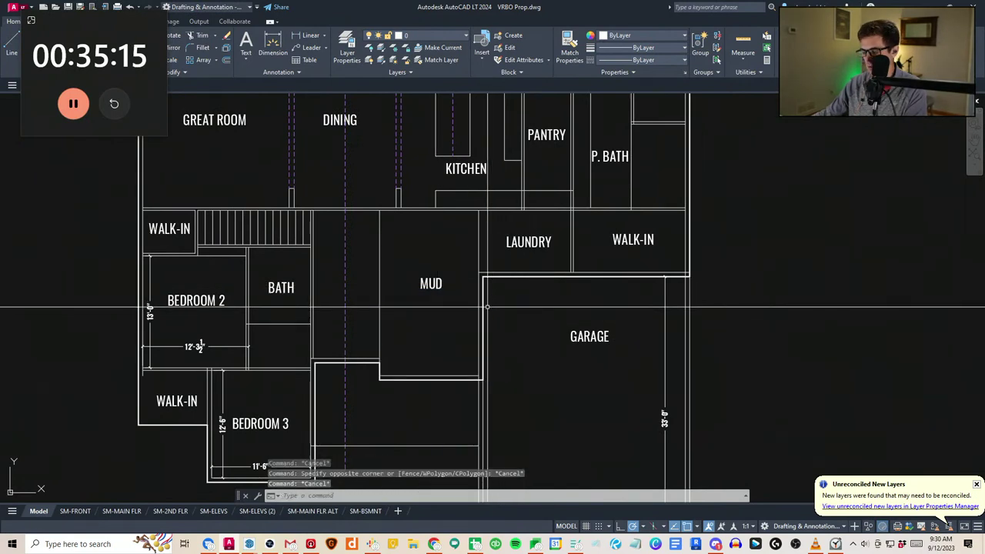
{"action": "middle_click_drag", "start_coordinate": [361, 407], "coordinate": [399, 362]}
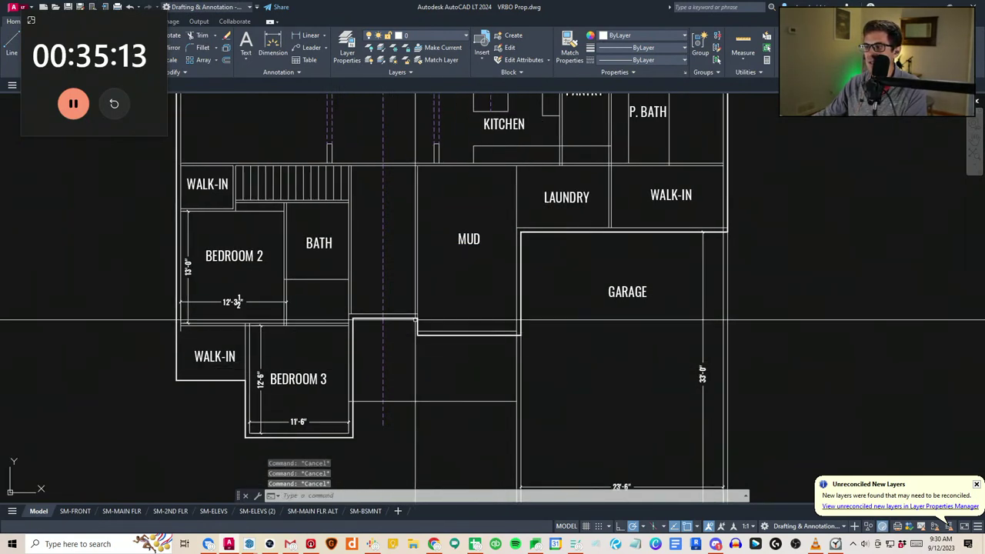
{"action": "scroll", "coordinate": [403, 323], "scroll_direction": "up", "scroll_amount": 1}
{"action": "scroll", "coordinate": [331, 362], "scroll_direction": "down", "scroll_amount": 1}
{"action": "mouse_move", "coordinate": [315, 389]}
{"action": "middle_mouse_down"}
{"action": "mouse_move", "coordinate": [326, 290]}
{"action": "mouse_move", "coordinate": [388, 378]}
{"action": "middle_mouse_up"}
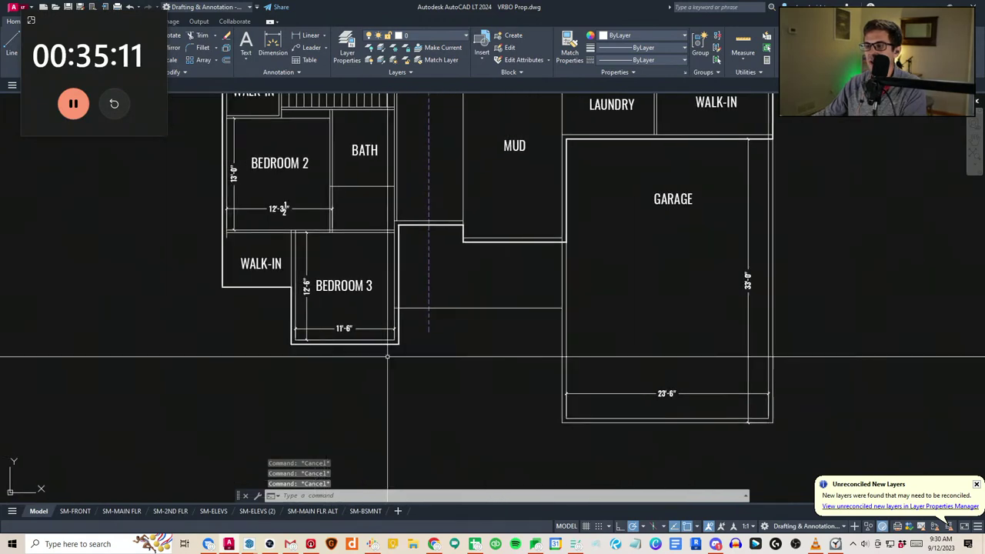
Stretch the front wall of Bedroom 3 outward by 12 inches together with its dimensions
{"action": "type", "text": "s"}
{"action": "key", "text": "space"}
{"action": "left_click", "coordinate": [408, 360]}
{"action": "left_click", "coordinate": [249, 327]}
{"action": "key", "text": "space"}
{"action": "left_click", "coordinate": [269, 345]}
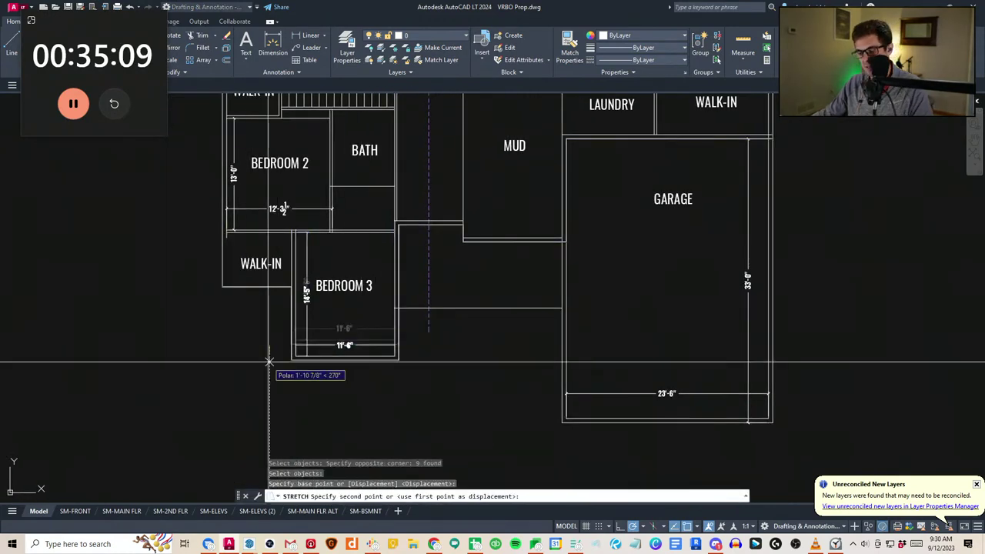
{"action": "type", "text": "12"}
{"action": "key", "text": "space"}
{"action": "mouse_move", "coordinate": [333, 354]}
{"action": "middle_mouse_down"}
{"action": "mouse_move", "coordinate": [345, 396]}
{"action": "mouse_move", "coordinate": [344, 376]}
{"action": "middle_mouse_up"}
{"action": "key", "text": "Escape"}
{"action": "key", "text": "Escape"}
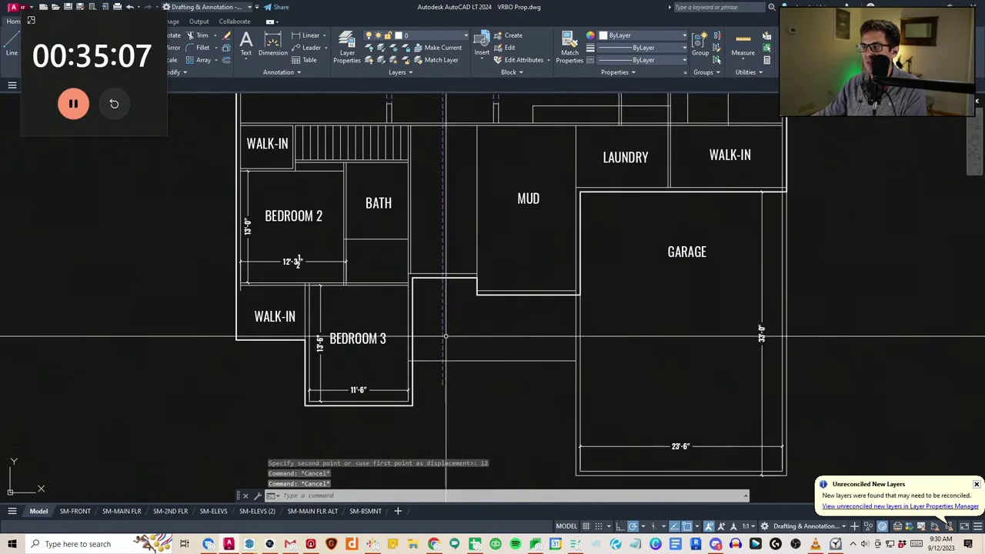
{"action": "key", "text": "Escape"}
{"action": "middle_click_drag", "start_coordinate": [466, 298], "coordinate": [437, 341]}
{"action": "left_click", "coordinate": [365, 458]}
{"action": "left_click", "coordinate": [389, 291]}
{"action": "type", "text": "rr"}
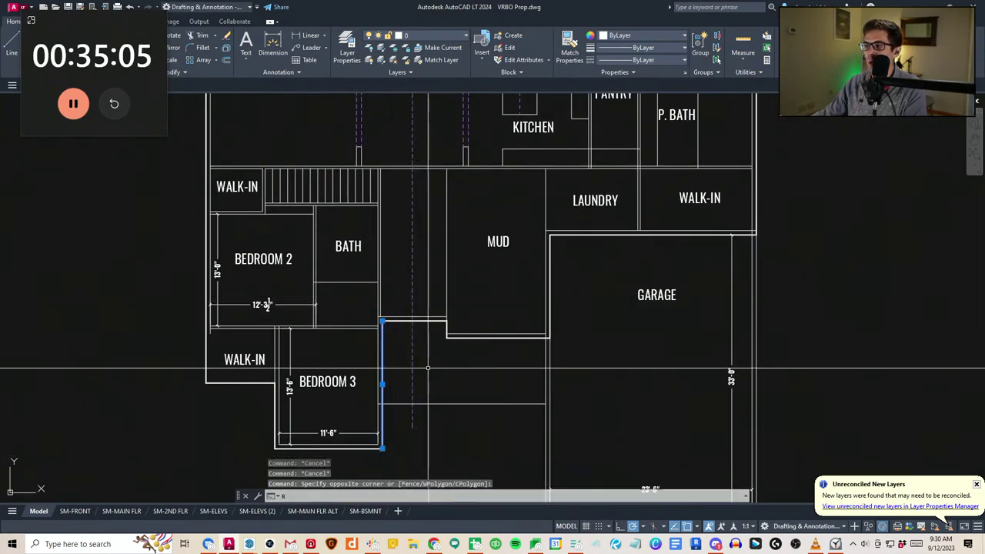
{"action": "key", "text": "space"}
{"action": "key", "text": "Escape"}
{"action": "key", "text": "Escape"}
{"action": "scroll", "coordinate": [385, 325], "scroll_direction": "up", "scroll_amount": 4}
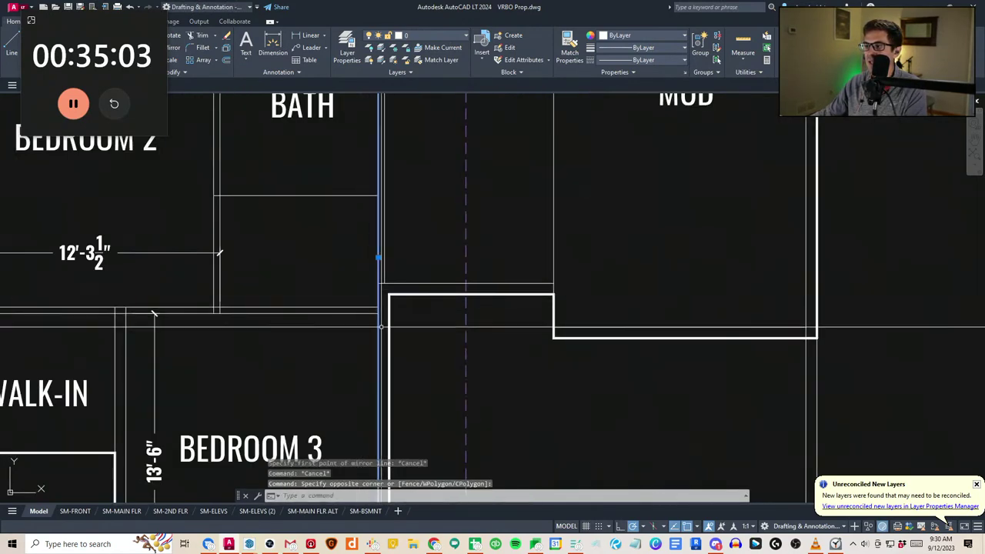
Mirror the two entry-side wall lines of Bedroom 3 and the bath about the entry's centre, keeping the originals
{"action": "scroll", "coordinate": [381, 327], "scroll_direction": "down", "scroll_amount": 4}
{"action": "middle_click_drag", "start_coordinate": [380, 348], "coordinate": [380, 295]}
{"action": "left_click", "coordinate": [358, 383]}
{"action": "left_click", "coordinate": [411, 156]}
{"action": "type", "text": "rr"}
{"action": "key", "text": "space"}
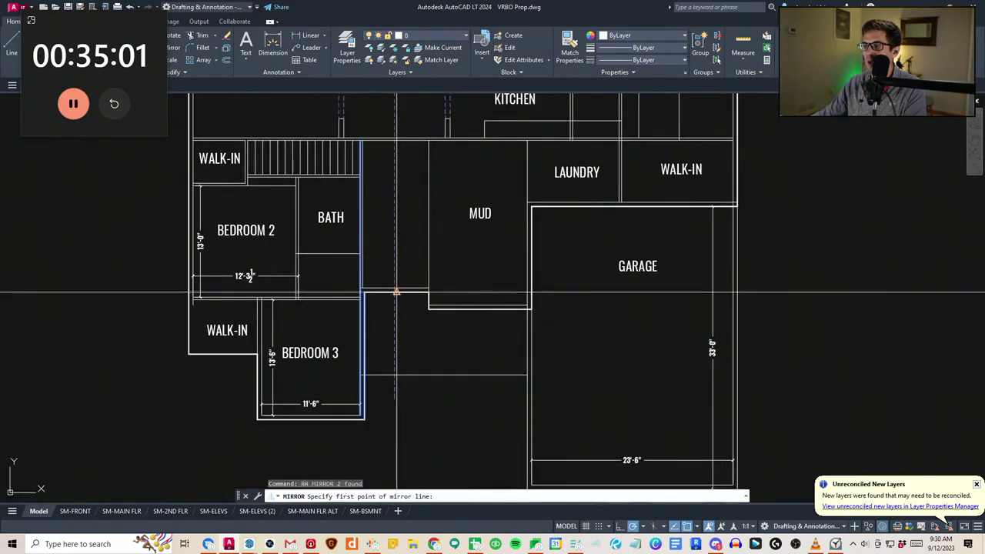
{"action": "type", "text": "n"}
{"action": "key", "text": "space"}
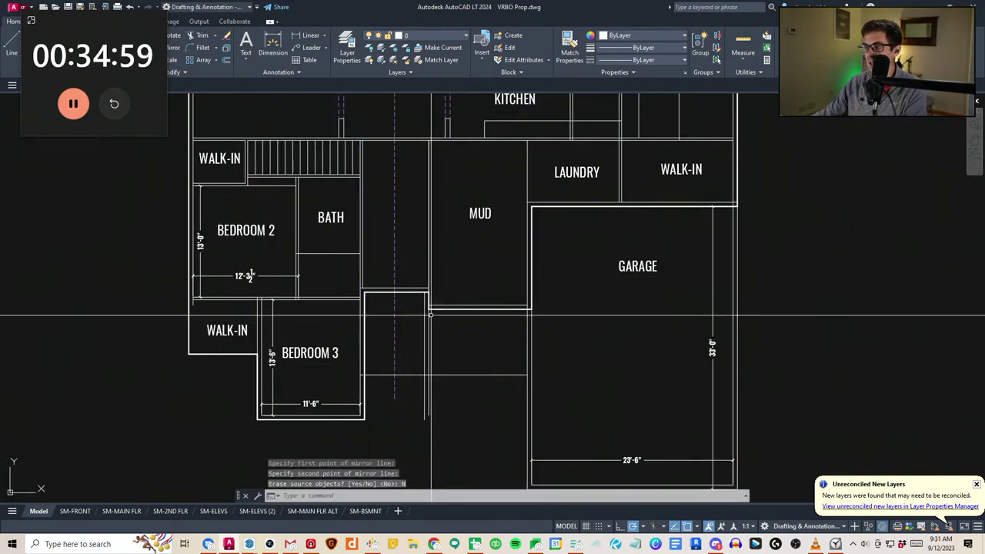
{"action": "key", "text": "Escape"}
{"action": "key", "text": "Escape"}
Stretch the outline polyline's short jog segment between the entry and the mud room over to the mirrored wall's entry-side line
{"action": "scroll", "coordinate": [429, 305], "scroll_direction": "up", "scroll_amount": 4}
{"action": "type", "text": "f"}
{"action": "key", "text": "space"}
{"action": "key", "text": "Escape"}
{"action": "left_click", "coordinate": [427, 288]}
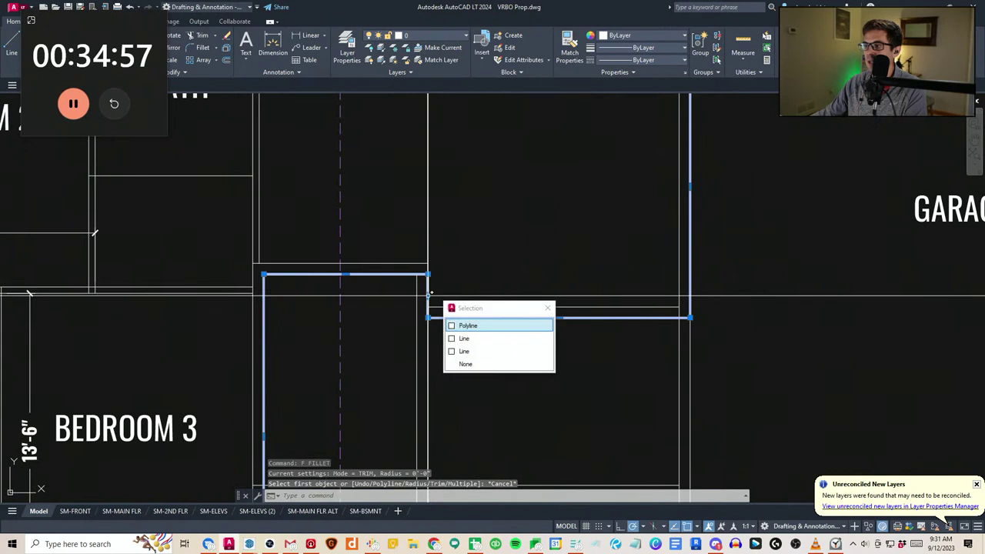
{"action": "left_click", "coordinate": [428, 296]}
{"action": "left_click", "coordinate": [416, 295]}
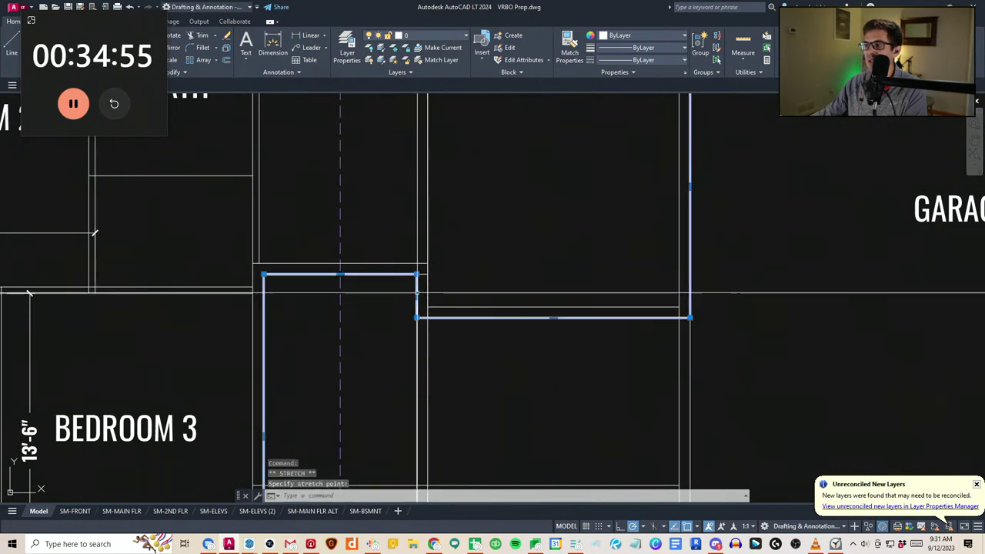
{"action": "key", "text": "Escape"}
{"action": "key", "text": "Escape"}
Trim the overlapping wall lines where the entry's front wall meets the mud room's front corner
{"action": "scroll", "coordinate": [422, 318], "scroll_direction": "up", "scroll_amount": 2}
{"action": "type", "text": "t"}
{"action": "key", "text": "space"}
{"action": "key", "text": "Escape"}
{"action": "key", "text": "Escape"}
{"action": "scroll", "coordinate": [421, 258], "scroll_direction": "up", "scroll_amount": 2}
{"action": "type", "text": "tr"}
{"action": "left_click", "coordinate": [422, 270]}
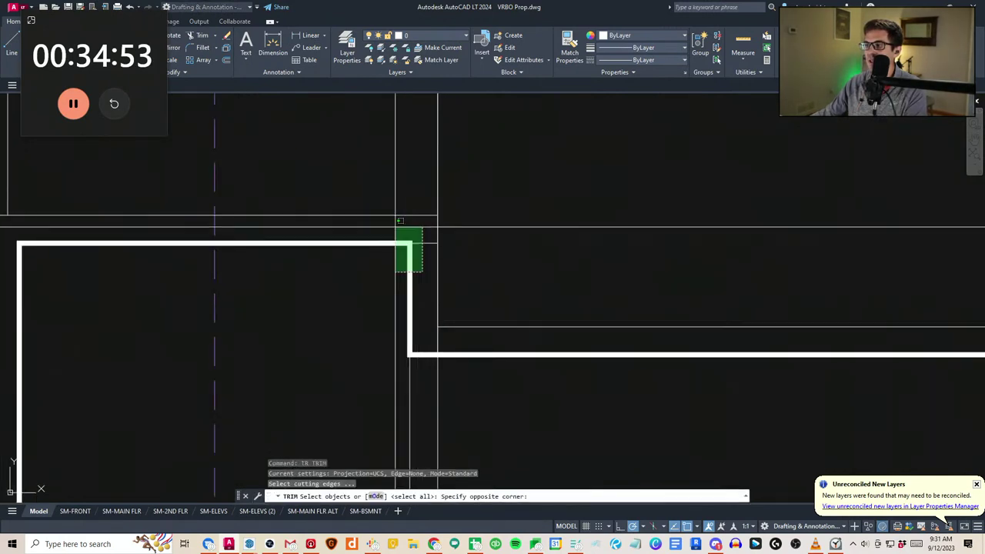
{"action": "left_click", "coordinate": [396, 226]}
{"action": "key", "text": "space"}
{"action": "left_click_drag", "start_coordinate": [422, 253], "coordinate": [417, 233]}
{"action": "key", "text": "Escape"}
{"action": "scroll", "coordinate": [419, 319], "scroll_direction": "down", "scroll_amount": 2}
{"action": "type", "text": "t"}
{"action": "key", "text": "Return"}
{"action": "key", "text": "Escape"}
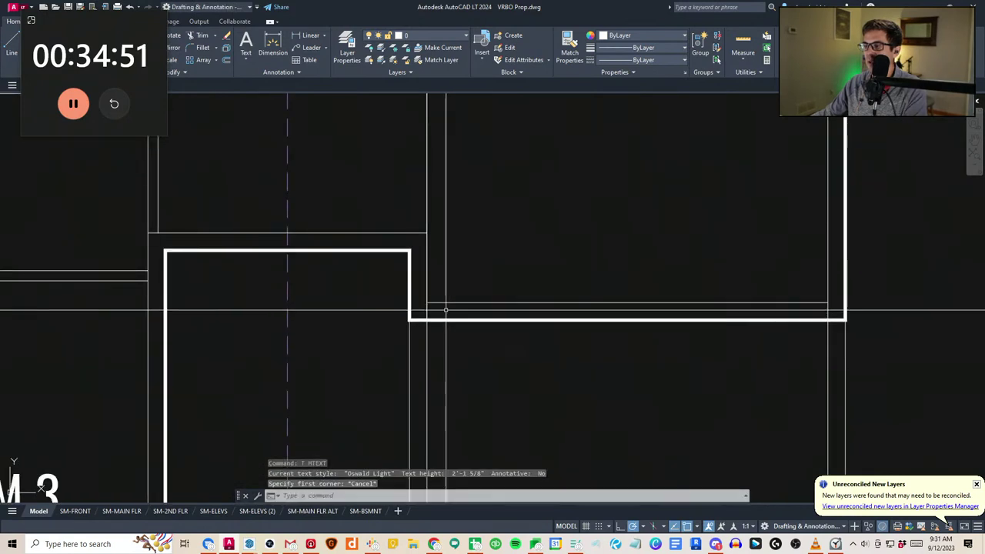
{"action": "key", "text": "Escape"}
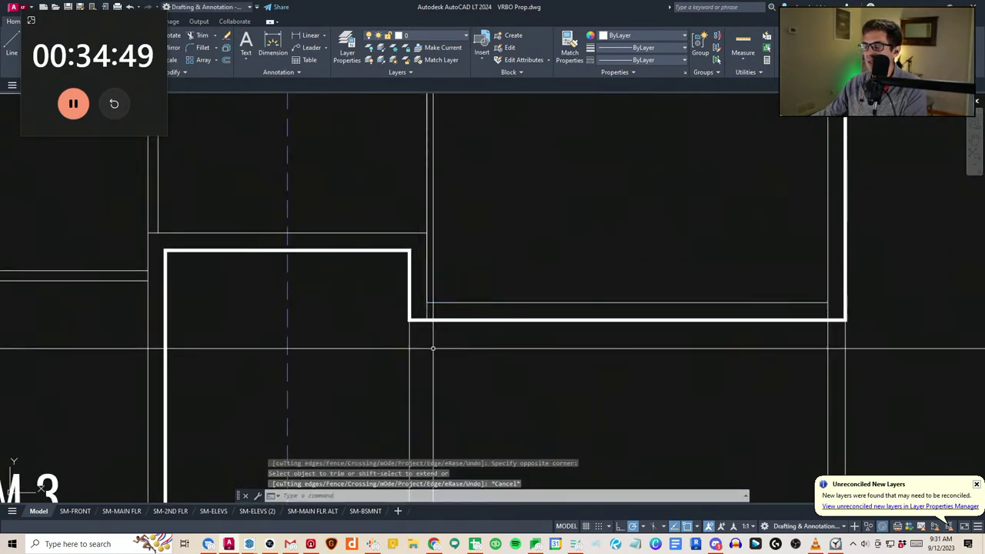
{"action": "middle_click_drag", "start_coordinate": [469, 292], "coordinate": [462, 339]}
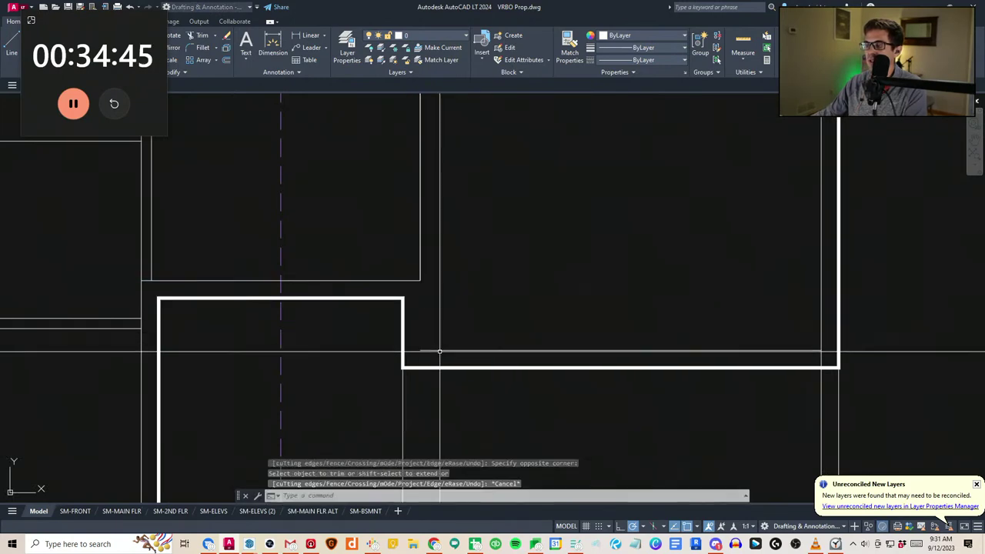
Erase the wall line between the entry hall and the mud room and redraw it down to the mud room's inside front corner
{"action": "scroll", "coordinate": [439, 352], "scroll_direction": "down", "scroll_amount": 5}
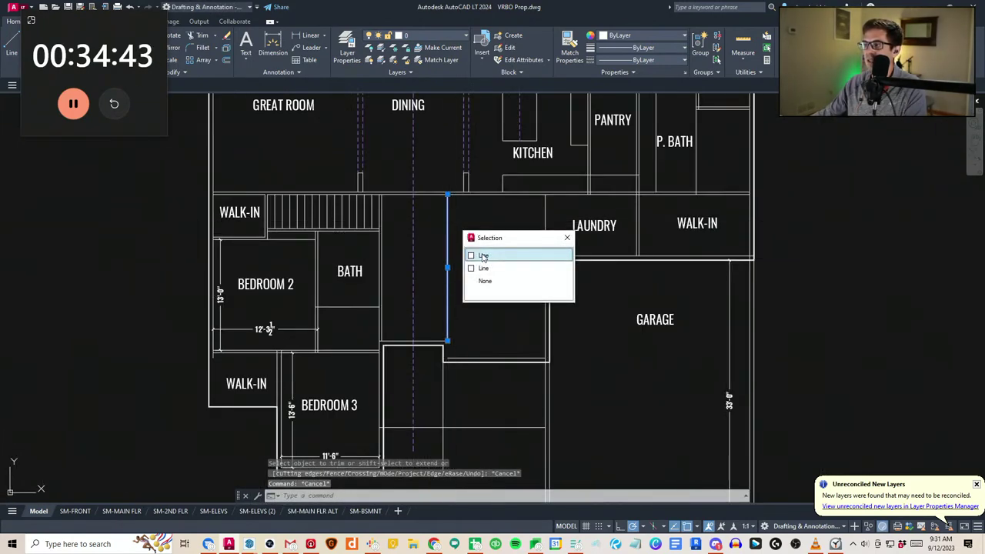
{"action": "left_click", "coordinate": [483, 256]}
{"action": "type", "text": "e"}
{"action": "key", "text": "Escape"}
{"action": "key", "text": "Escape"}
{"action": "scroll", "coordinate": [463, 327], "scroll_direction": "up", "scroll_amount": 4}
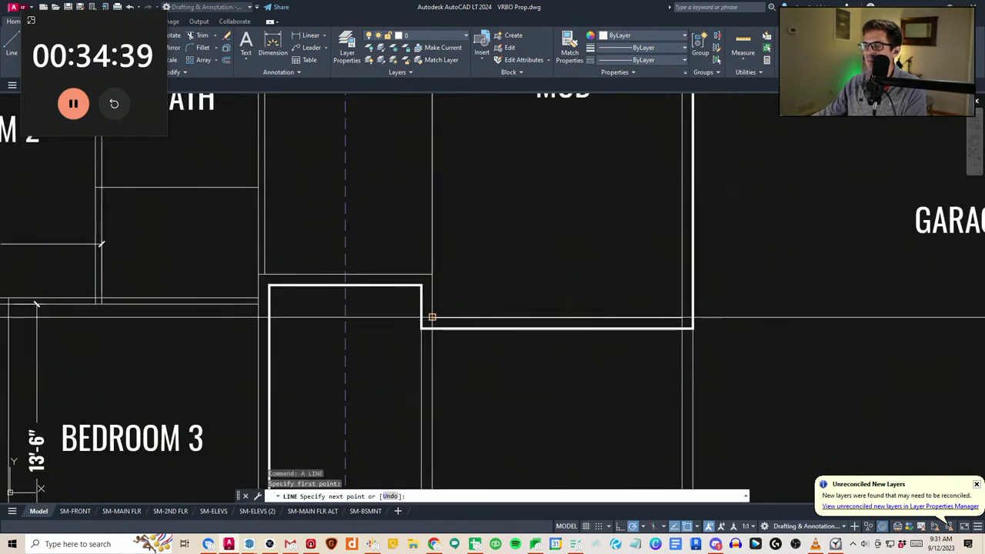
{"action": "key", "text": "Escape"}
{"action": "key", "text": "Escape"}
Trim away the leftover vertical wall line running below the mud room's front corner
{"action": "scroll", "coordinate": [444, 351], "scroll_direction": "down", "scroll_amount": 5}
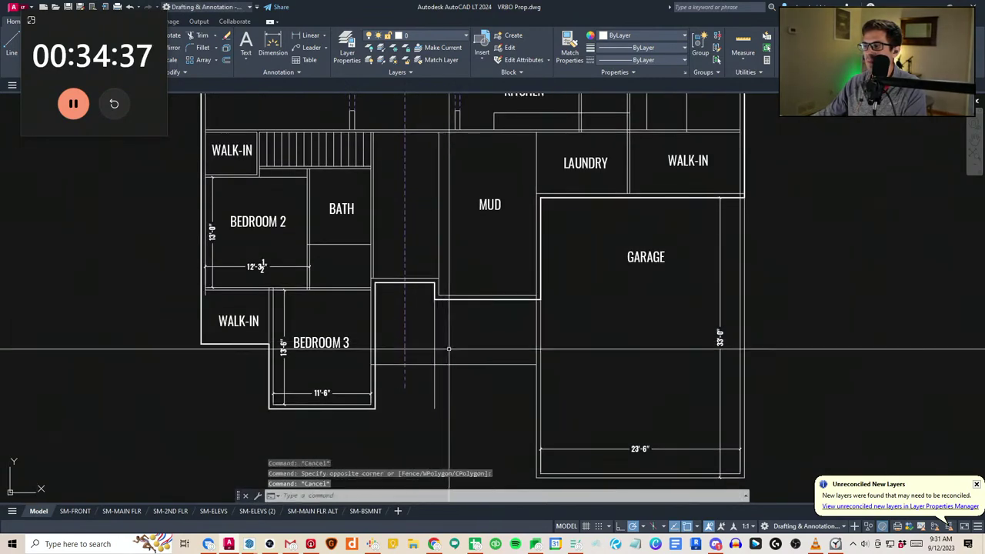
{"action": "middle_click_drag", "start_coordinate": [421, 321], "coordinate": [413, 307]}
{"action": "key", "text": "Escape"}
Stretch the front line between Bedroom 3 and the garage 12 inches toward the mud room
{"action": "type", "text": "s"}
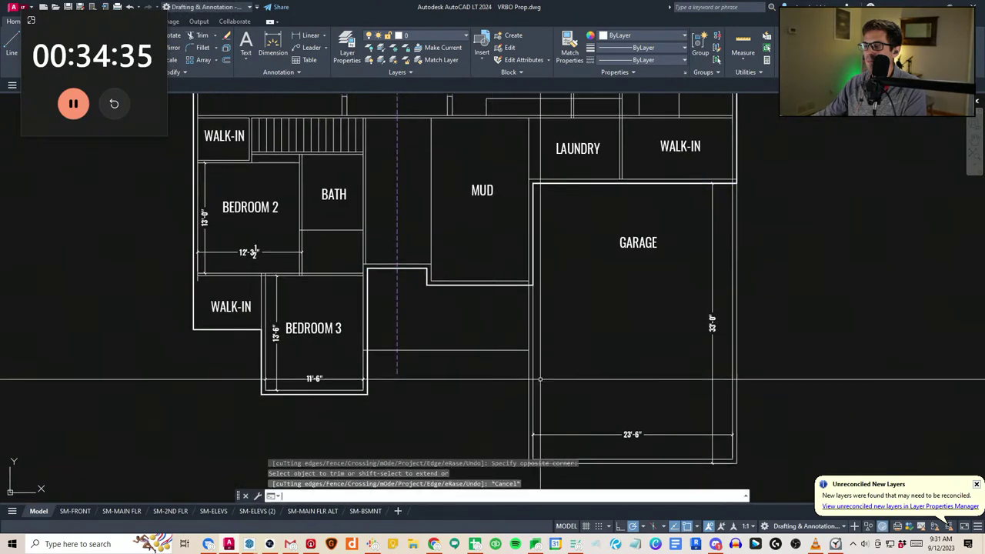
{"action": "left_click", "coordinate": [582, 361]}
{"action": "left_click", "coordinate": [358, 338]}
{"action": "key", "text": "space"}
{"action": "left_click", "coordinate": [426, 416]}
{"action": "type", "text": "12"}
{"action": "key", "text": "Return"}
{"action": "key", "text": "Escape"}
{"action": "scroll", "coordinate": [430, 393], "scroll_direction": "down", "scroll_amount": 2}
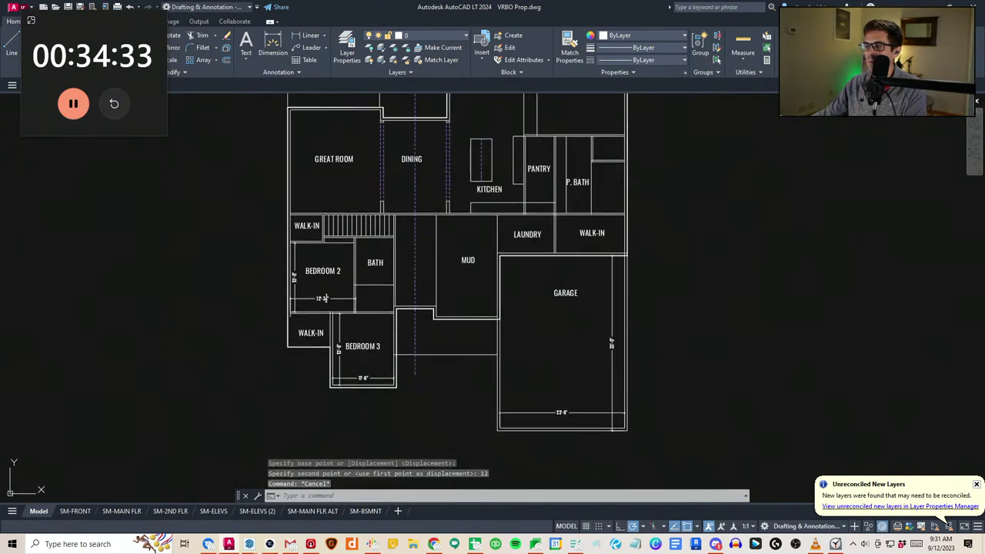
Offset the wall line between the entry hall and the mud room 3.5 inches toward the hall
{"action": "scroll", "coordinate": [443, 290], "scroll_direction": "up", "scroll_amount": 2}
{"action": "type", "text": "o"}
{"action": "key", "text": "space"}
{"action": "type", "text": "3.5"}
{"action": "key", "text": "space"}
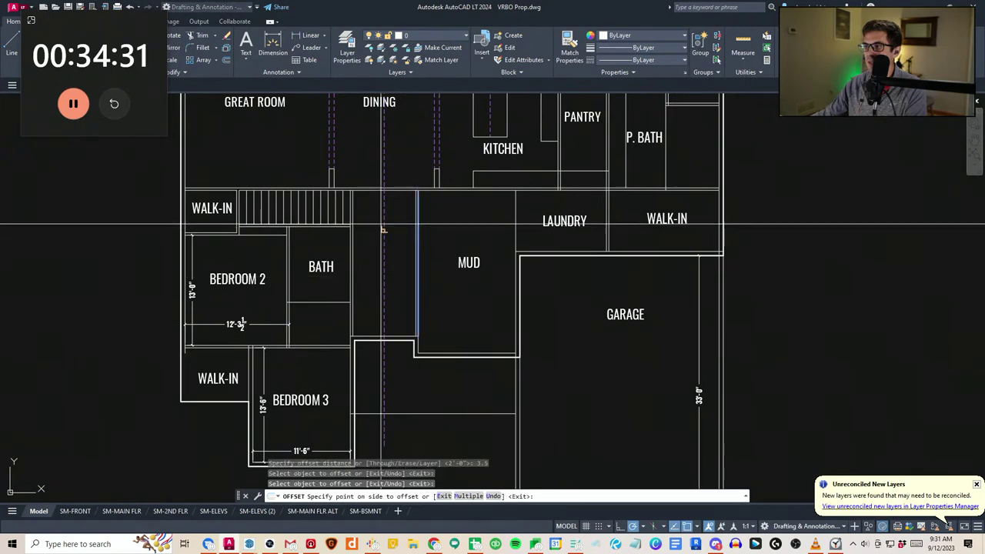
{"action": "left_click", "coordinate": [381, 224]}
{"action": "key", "text": "Escape"}
{"action": "key", "text": "Escape"}
Replace the bath's cross line by erasing it and offsetting the wall line below the stairs 60 inches into the bath
{"action": "middle_click_drag", "start_coordinate": [385, 340], "coordinate": [444, 349]}
{"action": "scroll", "coordinate": [445, 317], "scroll_direction": "down", "scroll_amount": 2}
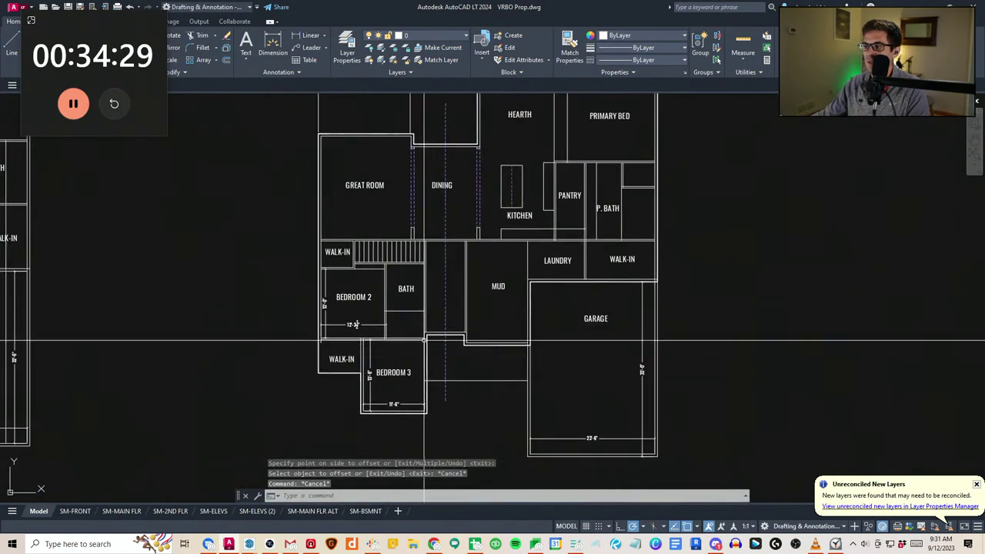
{"action": "scroll", "coordinate": [424, 339], "scroll_direction": "up", "scroll_amount": 2}
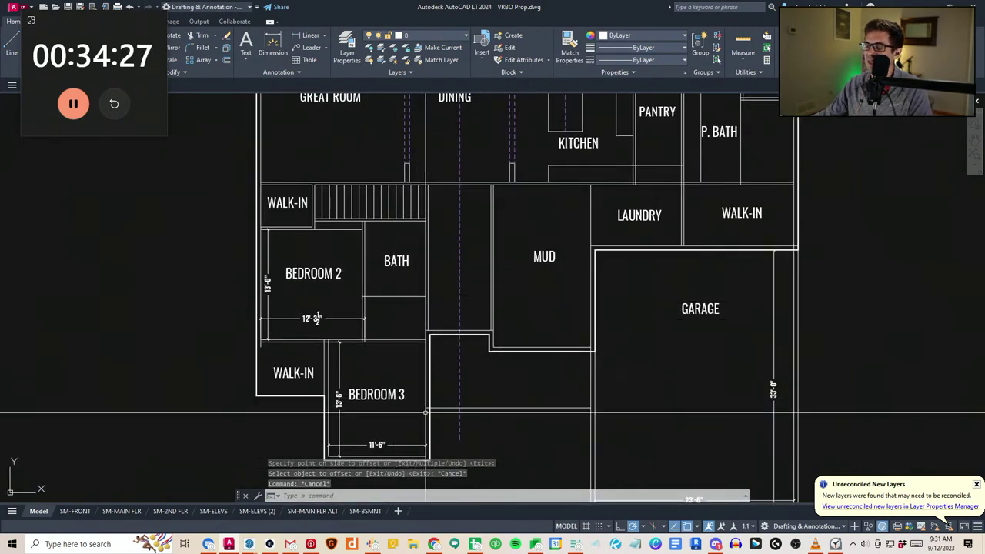
{"action": "middle_click_drag", "start_coordinate": [424, 412], "coordinate": [401, 383]}
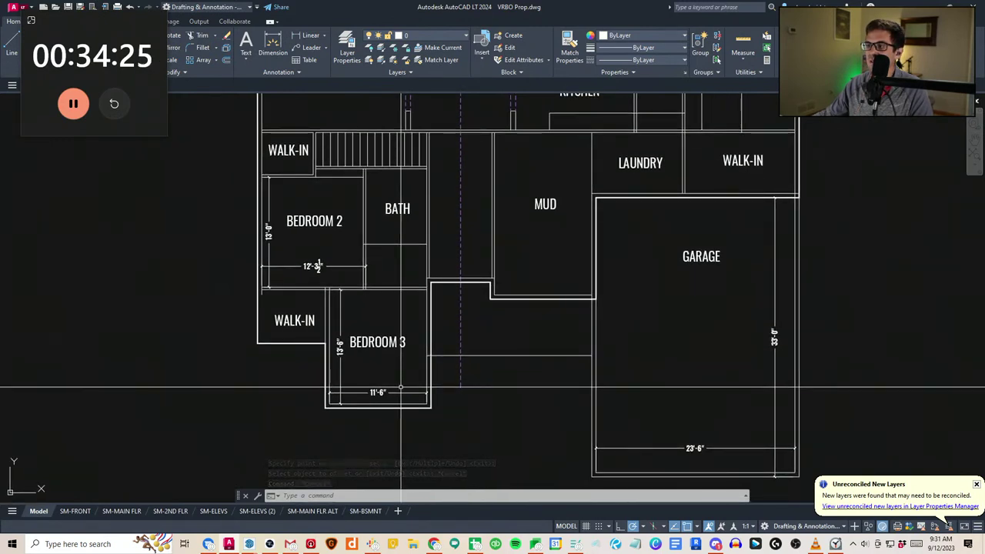
{"action": "mouse_move", "coordinate": [409, 275]}
{"action": "middle_mouse_down"}
{"action": "mouse_move", "coordinate": [413, 314]}
{"action": "mouse_move", "coordinate": [402, 345]}
{"action": "middle_mouse_up"}
{"action": "key", "text": "Escape"}
{"action": "key", "text": "Escape"}
{"action": "key", "text": "Escape"}
{"action": "scroll", "coordinate": [413, 305], "scroll_direction": "down", "scroll_amount": 2}
{"action": "scroll", "coordinate": [408, 297], "scroll_direction": "up", "scroll_amount": 4}
{"action": "left_click", "coordinate": [408, 296]}
{"action": "left_click", "coordinate": [399, 269]}
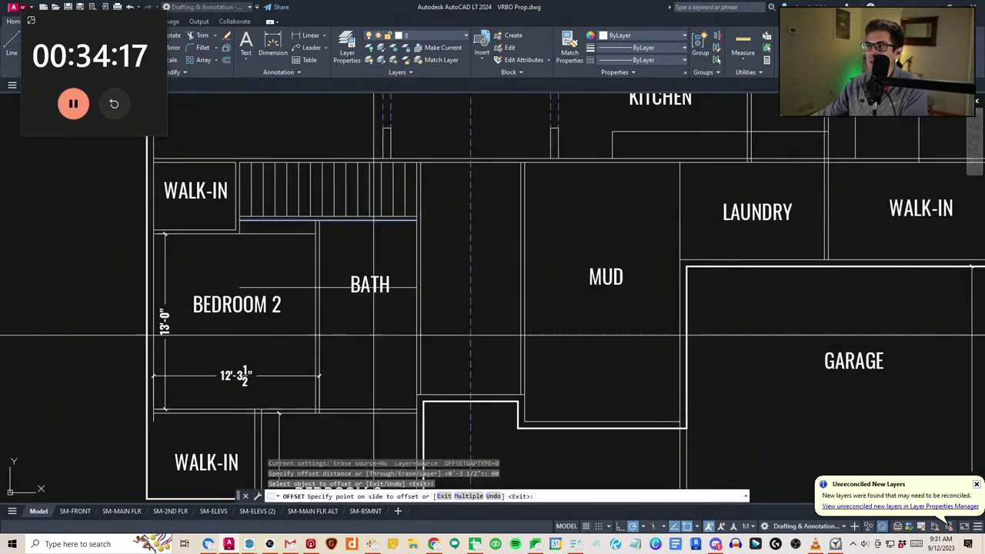
{"action": "key", "text": "Escape"}
Move the BATH label up to sit between the stair wall and the new cross line
{"action": "type", "text": "m"}
{"action": "left_click", "coordinate": [385, 356]}
{"action": "left_click", "coordinate": [384, 327]}
{"action": "key", "text": "Escape"}
{"action": "middle_click_drag", "start_coordinate": [433, 387], "coordinate": [418, 351]}
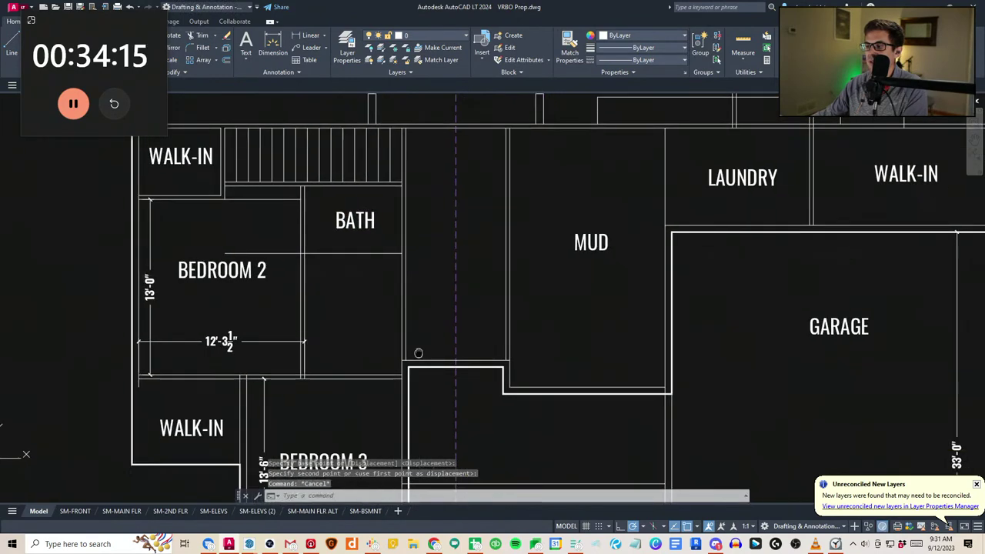
Stretch the entry's front wall and outline 48 inches inward toward the dining room
{"action": "scroll", "coordinate": [519, 373], "scroll_direction": "up", "scroll_amount": 4}
{"action": "type", "text": "s"}
{"action": "key", "text": "Escape"}
{"action": "key", "text": "Escape"}
{"action": "type", "text": "s"}
{"action": "left_click", "coordinate": [537, 358]}
{"action": "scroll", "coordinate": [157, 306], "scroll_direction": "down", "scroll_amount": 2}
{"action": "middle_click_drag", "start_coordinate": [158, 307], "coordinate": [270, 362]}
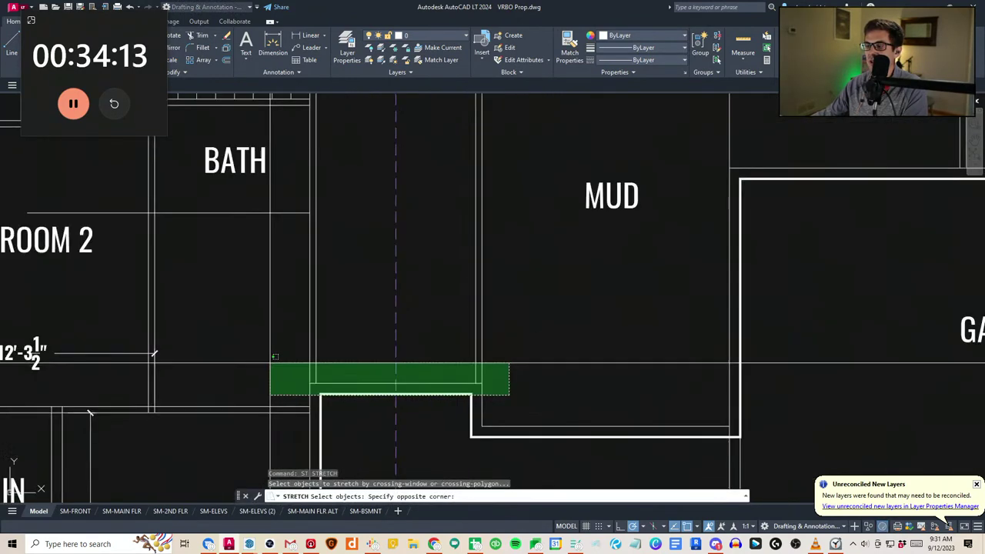
{"action": "left_click", "coordinate": [270, 361]}
{"action": "key", "text": "space"}
{"action": "left_click", "coordinate": [266, 357]}
{"action": "scroll", "coordinate": [278, 299], "scroll_direction": "down", "scroll_amount": 2}
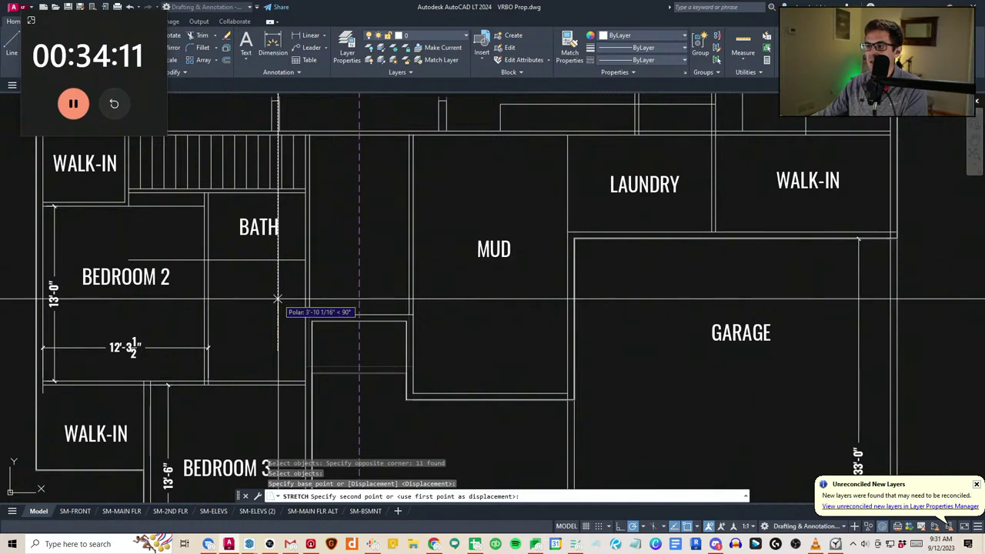
{"action": "type", "text": "48"}
{"action": "middle_click_drag", "start_coordinate": [354, 398], "coordinate": [383, 389]}
{"action": "key", "text": "Escape"}
{"action": "key", "text": "Escape"}
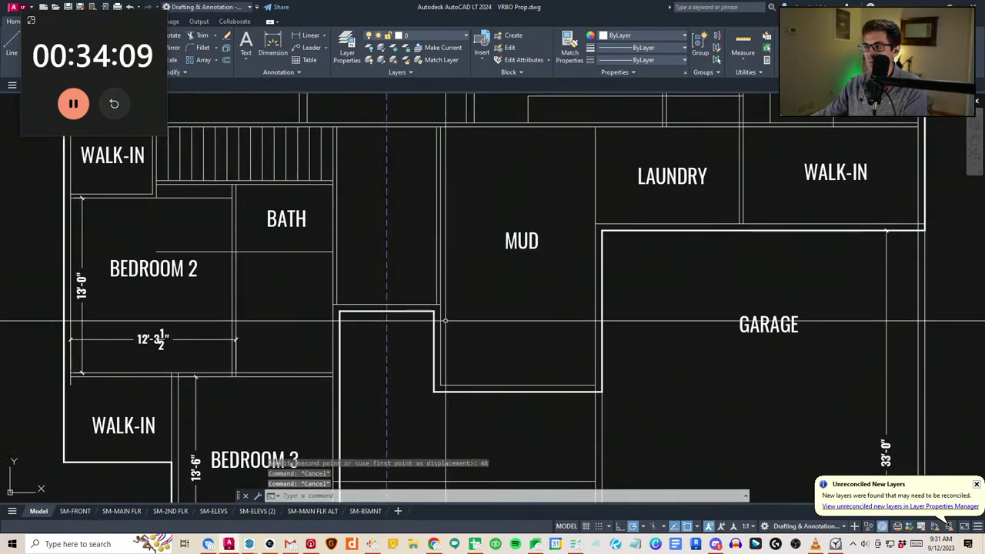
Stretch the entry's front wall back outward by 12 inches
{"action": "type", "text": "st"}
{"action": "left_click", "coordinate": [466, 326]}
{"action": "left_click", "coordinate": [342, 287]}
{"action": "key", "text": "space"}
{"action": "left_click", "coordinate": [343, 287]}
{"action": "type", "text": "12"}
{"action": "key", "text": "Escape"}
{"action": "scroll", "coordinate": [457, 358], "scroll_direction": "down", "scroll_amount": 2}
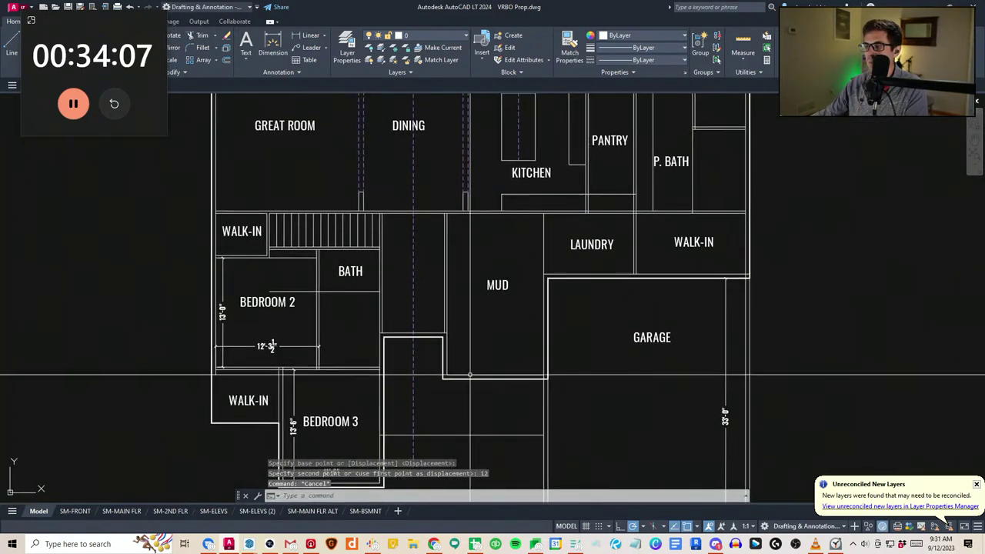
Trim off the part of the bath's cross line that runs into Bedroom 2
{"action": "middle_click_drag", "start_coordinate": [423, 438], "coordinate": [484, 386]}
{"action": "middle_click_drag", "start_coordinate": [471, 420], "coordinate": [477, 407]}
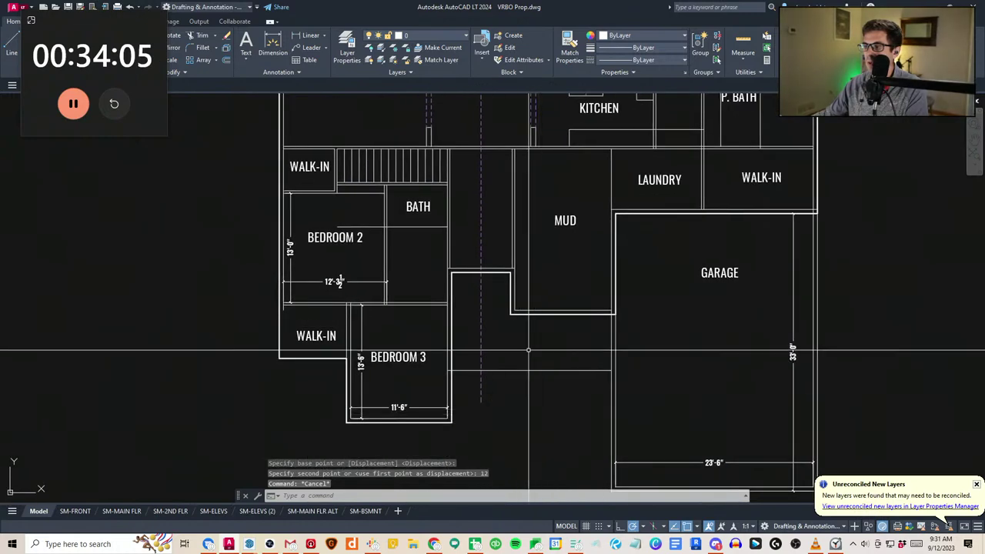
{"action": "scroll", "coordinate": [427, 238], "scroll_direction": "up", "scroll_amount": 2}
{"action": "type", "text": "TRIM"}
{"action": "left_click", "coordinate": [379, 243]}
{"action": "left_click", "coordinate": [348, 211]}
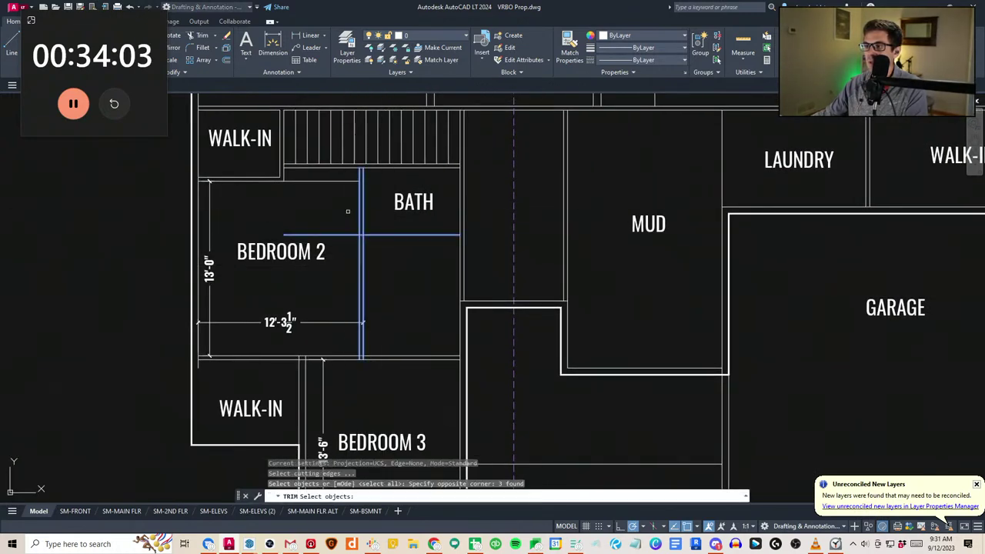
{"action": "left_click", "coordinate": [346, 232]}
{"action": "key", "text": "Escape"}
{"action": "key", "text": "Escape"}
Offset the bath-side line of the wall between Bedroom 2 and the bath 48 inches toward the entry hall
{"action": "type", "text": "o"}
{"action": "key", "text": "space"}
{"action": "type", "text": "48"}
{"action": "key", "text": "space"}
{"action": "key", "text": "space"}
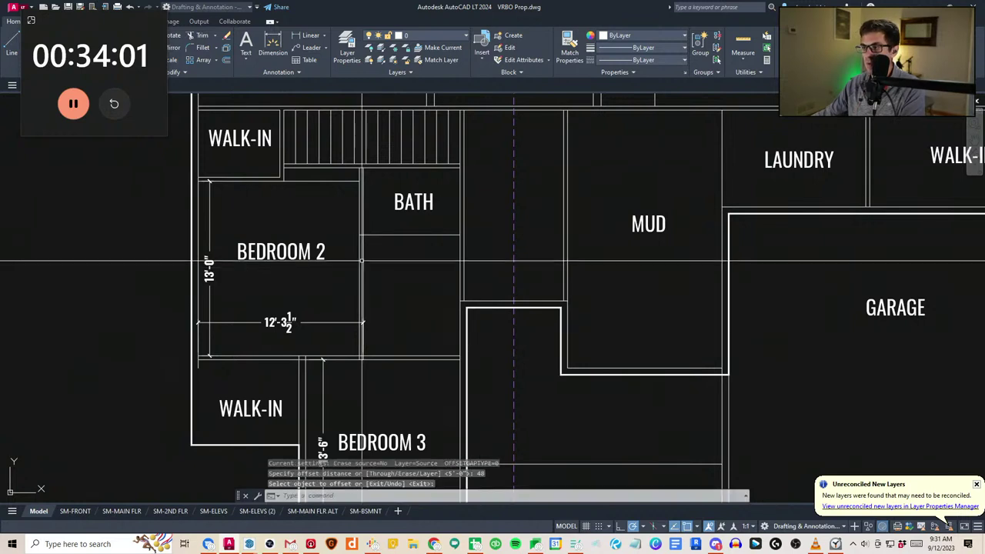
{"action": "type", "text": "o"}
{"action": "key", "text": "Return"}
{"action": "type", "text": "4"}
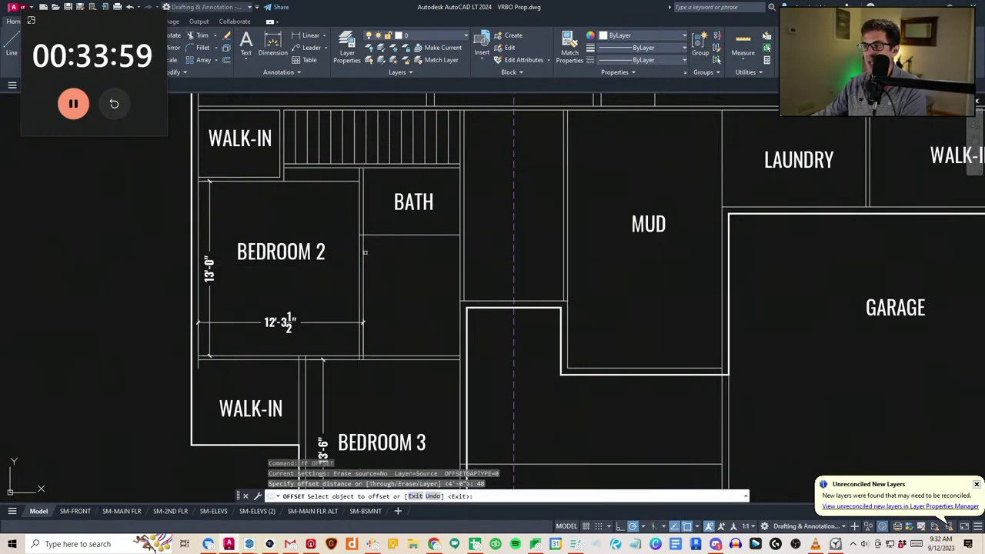
{"action": "left_click", "coordinate": [428, 252]}
{"action": "key", "text": "space"}
{"action": "type", "text": "tr"}
{"action": "key", "text": "space"}
{"action": "key", "text": "Escape"}
{"action": "key", "text": "Escape"}
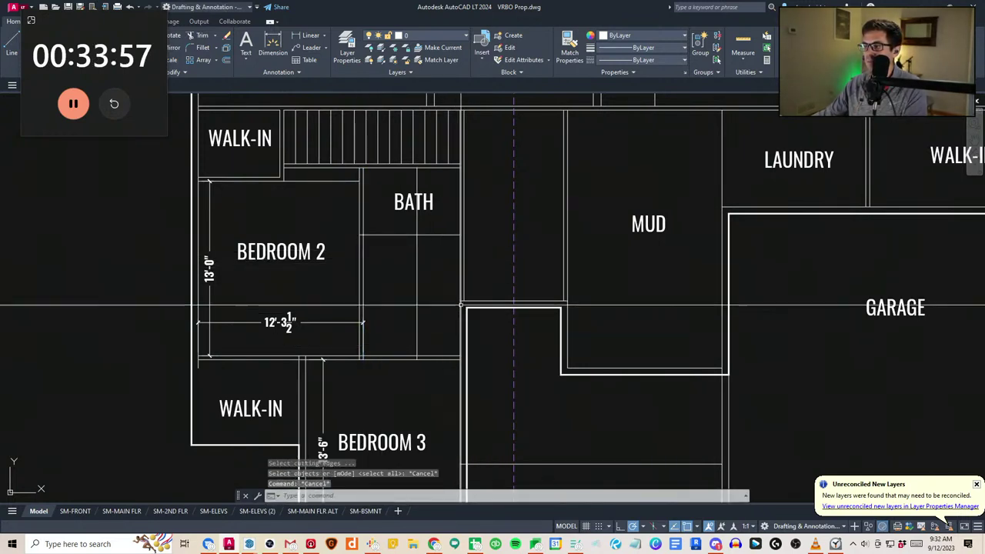
Draw a line from the entry's front wall across to the offset line, and trim the offset line above it
{"action": "type", "text": "a"}
{"action": "key", "text": "space"}
{"action": "left_click", "coordinate": [460, 301]}
{"action": "left_click", "coordinate": [417, 301]}
{"action": "key", "text": "Escape"}
{"action": "type", "text": "tr"}
{"action": "key", "text": "space"}
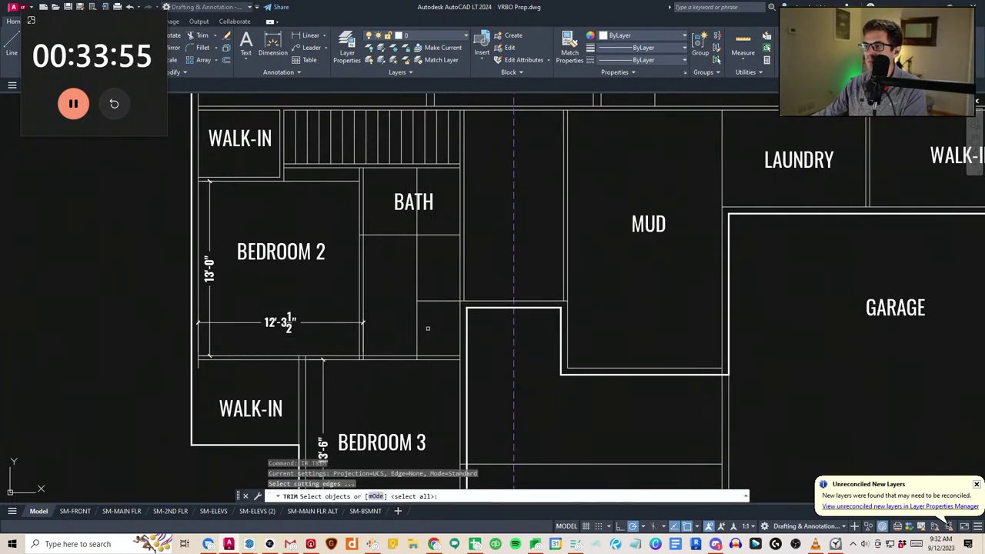
{"action": "left_click", "coordinate": [419, 268]}
{"action": "key", "text": "Escape"}
{"action": "key", "text": "Escape"}
Stretch the front wall of the walk-in beside Bedroom 3 outward by 6 feet
{"action": "scroll", "coordinate": [418, 266], "scroll_direction": "down", "scroll_amount": 2}
{"action": "mouse_move", "coordinate": [346, 382]}
{"action": "middle_mouse_down"}
{"action": "mouse_move", "coordinate": [331, 384]}
{"action": "mouse_move", "coordinate": [382, 321]}
{"action": "middle_mouse_up"}
{"action": "scroll", "coordinate": [331, 402], "scroll_direction": "up", "scroll_amount": 2}
{"action": "type", "text": "s"}
{"action": "key", "text": "space"}
{"action": "left_click", "coordinate": [405, 312]}
{"action": "left_click", "coordinate": [220, 288]}
{"action": "scroll", "coordinate": [248, 314], "scroll_direction": "down", "scroll_amount": 2}
{"action": "middle_click_drag", "start_coordinate": [250, 316], "coordinate": [268, 286]}
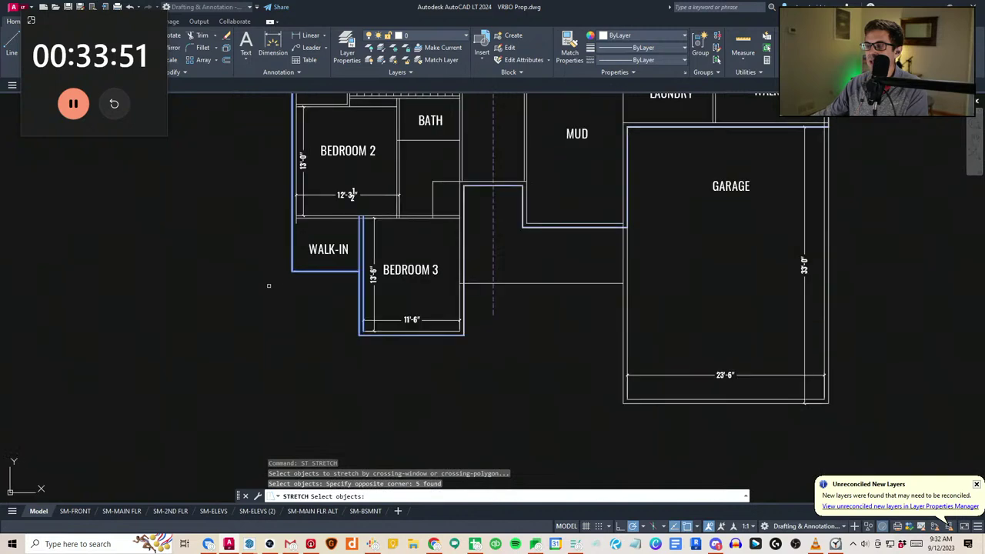
{"action": "key", "text": "space"}
{"action": "left_click", "coordinate": [270, 286]}
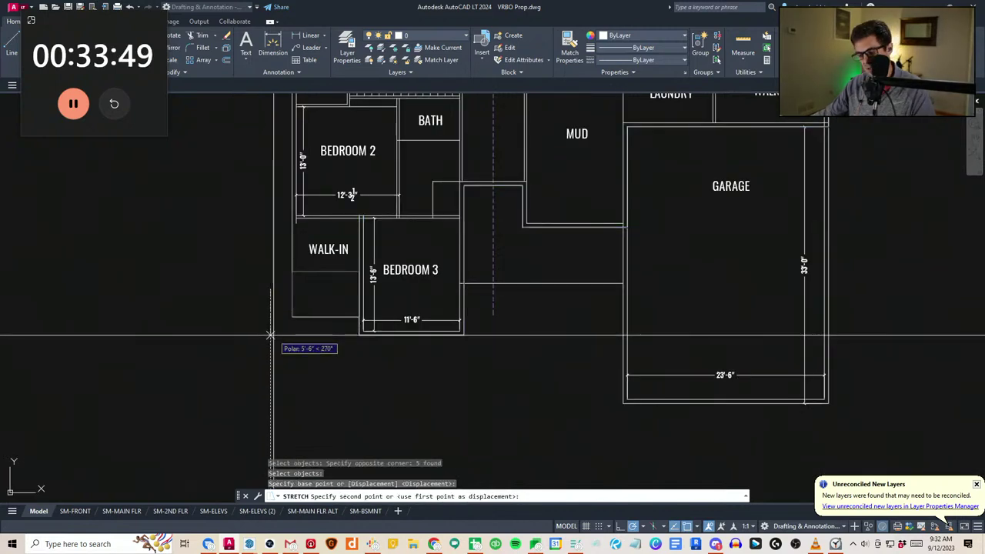
{"action": "key", "text": "Return"}
{"action": "middle_click_drag", "start_coordinate": [461, 333], "coordinate": [451, 356]}
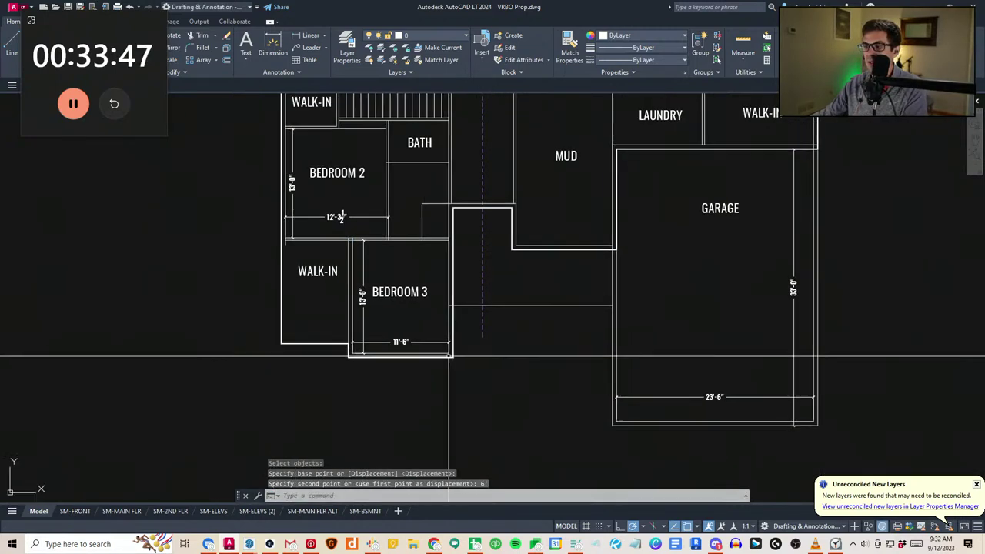
Erase the WALK-IN label beside Bedroom 3
{"action": "key", "text": "Escape"}
{"action": "key", "text": "Escape"}
{"action": "middle_click_drag", "start_coordinate": [476, 390], "coordinate": [468, 372]}
{"action": "middle_click_drag", "start_coordinate": [444, 334], "coordinate": [447, 370]}
{"action": "middle_click_drag", "start_coordinate": [341, 327], "coordinate": [361, 339]}
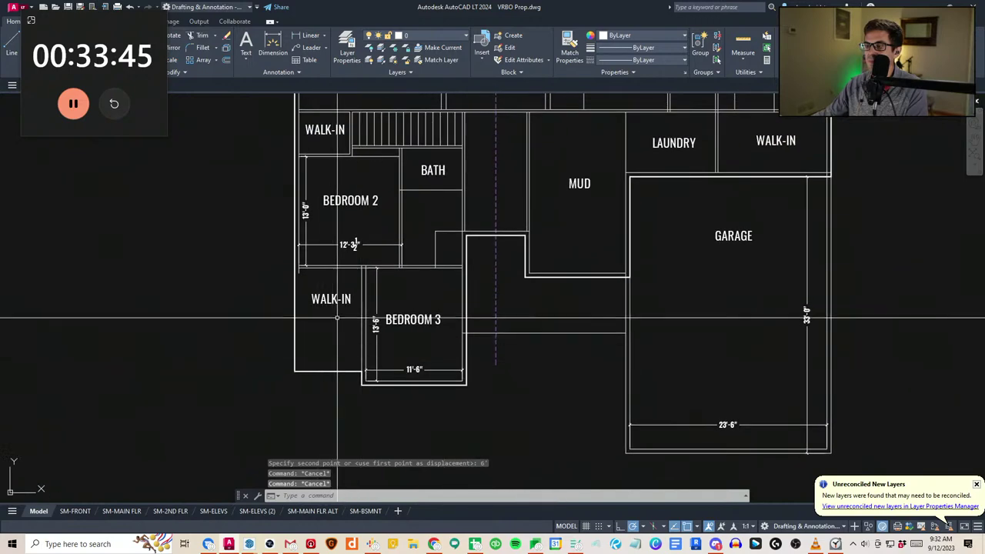
{"action": "left_click", "coordinate": [337, 318]}
{"action": "left_click", "coordinate": [320, 299]}
{"action": "type", "text": "e"}
{"action": "key", "text": "space"}
{"action": "key", "text": "Escape"}
Look over the small closet corner between the bath and Bedroom 3 and the overall revised floor plan
{"action": "scroll", "coordinate": [367, 368], "scroll_direction": "down", "scroll_amount": 2}
{"action": "scroll", "coordinate": [414, 402], "scroll_direction": "up", "scroll_amount": 2}
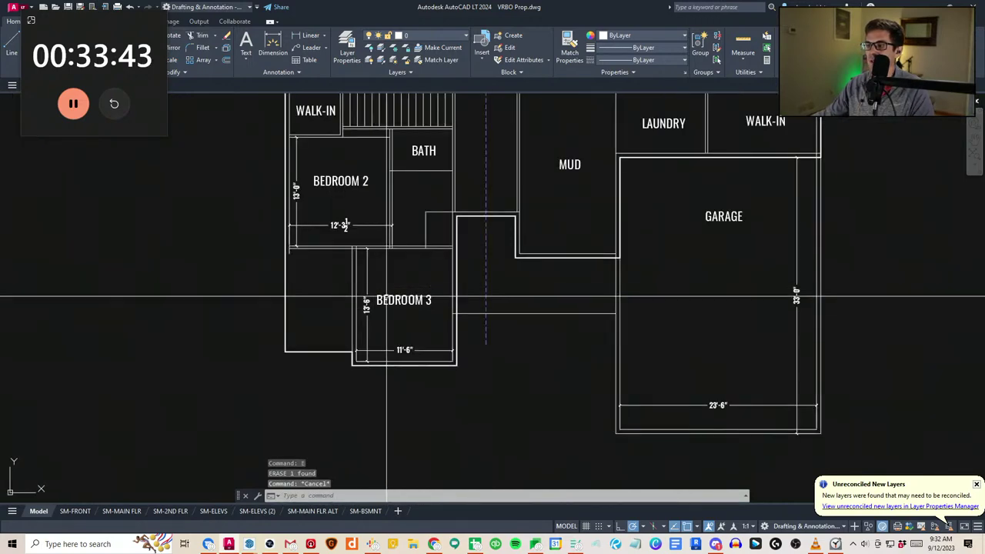
{"action": "middle_click_drag", "start_coordinate": [386, 296], "coordinate": [395, 299]}
{"action": "left_click", "coordinate": [423, 271]}
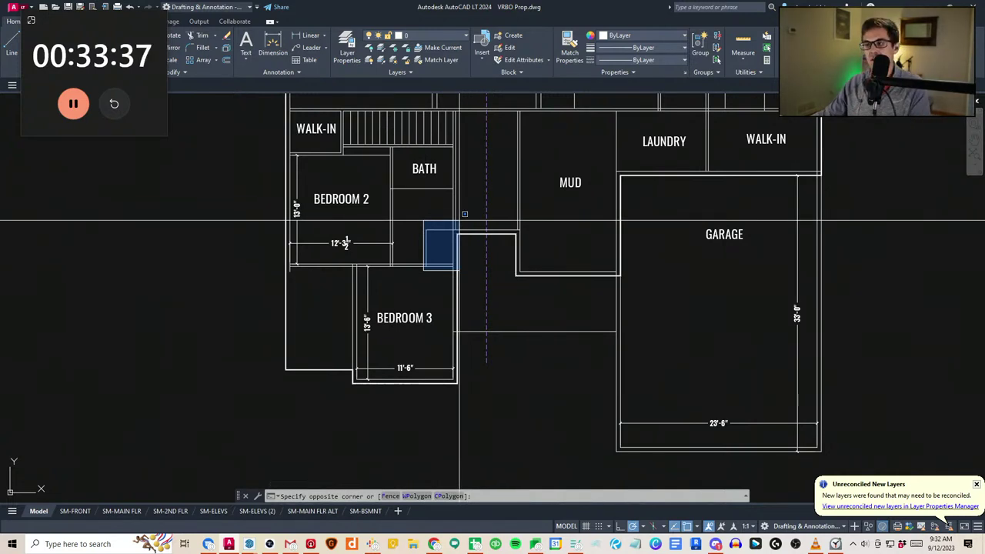
{"action": "middle_click_drag", "start_coordinate": [459, 221], "coordinate": [448, 305]}
{"action": "key", "text": "Escape"}
{"action": "key", "text": "Escape"}
{"action": "middle_click_drag", "start_coordinate": [444, 367], "coordinate": [389, 352]}
{"action": "scroll", "coordinate": [439, 362], "scroll_direction": "down", "scroll_amount": 2}
{"action": "scroll", "coordinate": [466, 360], "scroll_direction": "down", "scroll_amount": 2}
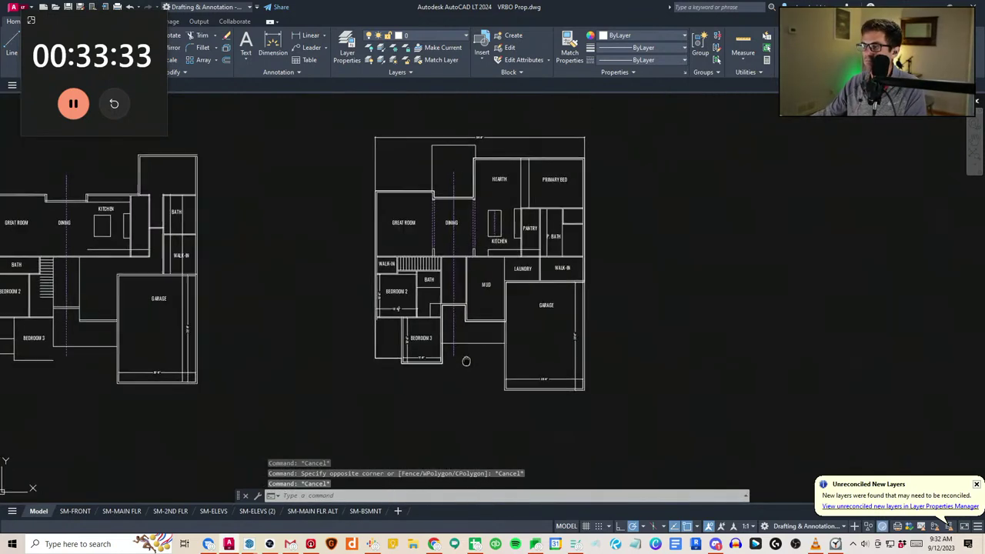
Measure the area enclosed by the main floor's outer wall polyline, using the Area command's Object option
{"action": "middle_click_drag", "start_coordinate": [466, 361], "coordinate": [431, 373]}
{"action": "key", "text": "Escape"}
{"action": "key", "text": "Escape"}
{"action": "scroll", "coordinate": [433, 339], "scroll_direction": "up", "scroll_amount": 2}
{"action": "type", "text": "aa"}
{"action": "key", "text": "Return"}
{"action": "type", "text": "o"}
{"action": "key", "text": "Return"}
{"action": "scroll", "coordinate": [433, 339], "scroll_direction": "up", "scroll_amount": 4}
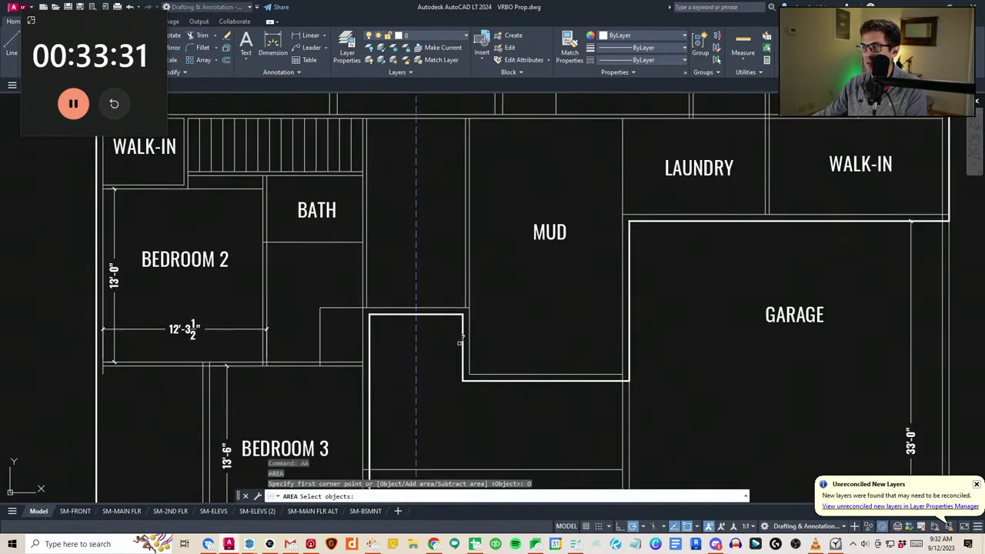
{"action": "left_click", "coordinate": [462, 347]}
{"action": "left_click", "coordinate": [497, 383]}
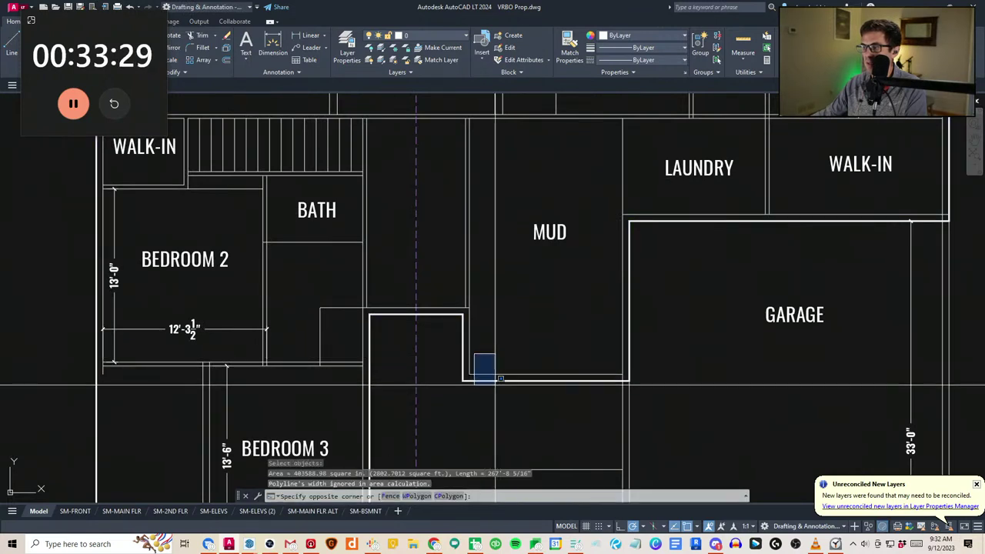
{"action": "key", "text": "Escape"}
Recheck the outer wall outline's area by picking the polyline at the entry recess beside the mud room
{"action": "scroll", "coordinate": [469, 356], "scroll_direction": "up", "scroll_amount": 2}
{"action": "type", "text": "aa"}
{"action": "key", "text": "Return"}
{"action": "type", "text": "o"}
{"action": "key", "text": "Return"}
{"action": "scroll", "coordinate": [463, 328], "scroll_direction": "up", "scroll_amount": 2}
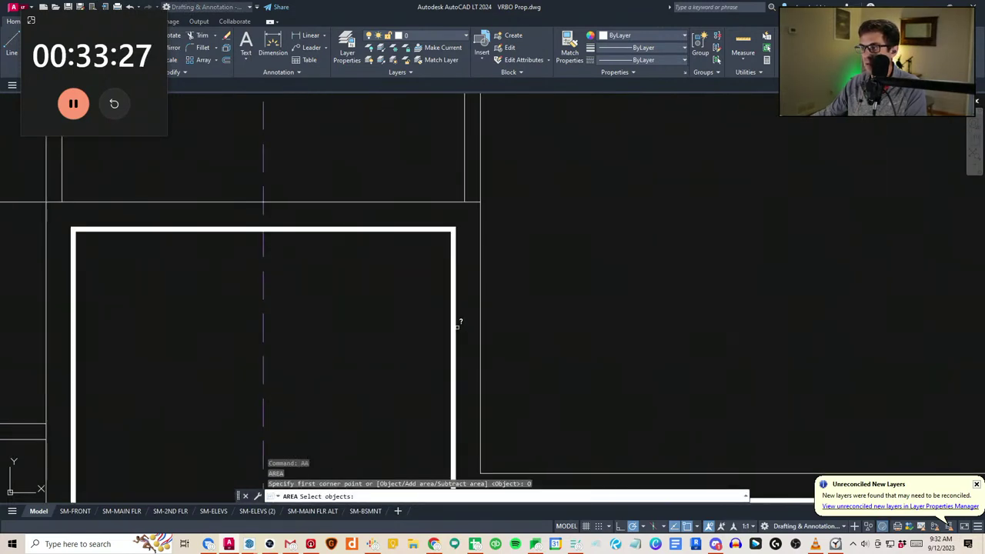
{"action": "left_click", "coordinate": [457, 328]}
{"action": "scroll", "coordinate": [478, 292], "scroll_direction": "down", "scroll_amount": 4}
{"action": "middle_click_drag", "start_coordinate": [482, 282], "coordinate": [430, 375]}
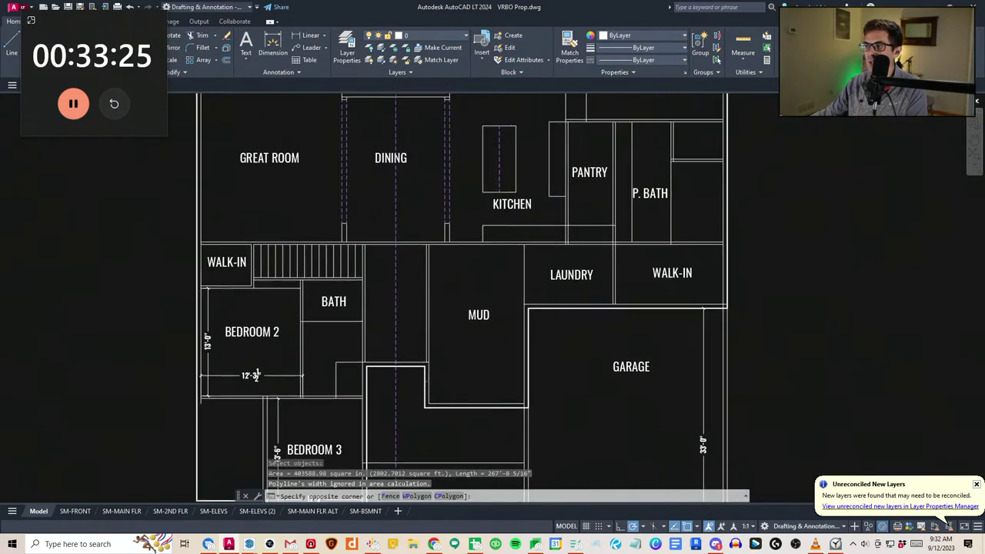
{"action": "key", "text": "Escape"}
{"action": "key", "text": "Escape"}
{"action": "middle_click_drag", "start_coordinate": [490, 306], "coordinate": [461, 350]}
{"action": "scroll", "coordinate": [465, 345], "scroll_direction": "down", "scroll_amount": 1}
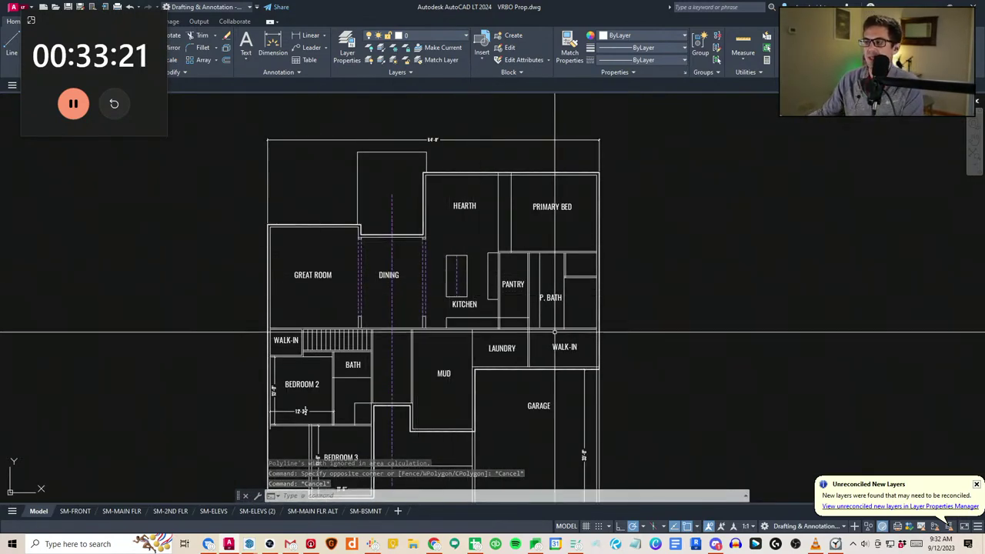
Measure the length of the kitchen island along its centerline
{"action": "scroll", "coordinate": [445, 314], "scroll_direction": "up", "scroll_amount": 4}
{"action": "type", "text": "dd"}
{"action": "key", "text": "Return"}
{"action": "left_click", "coordinate": [473, 269]}
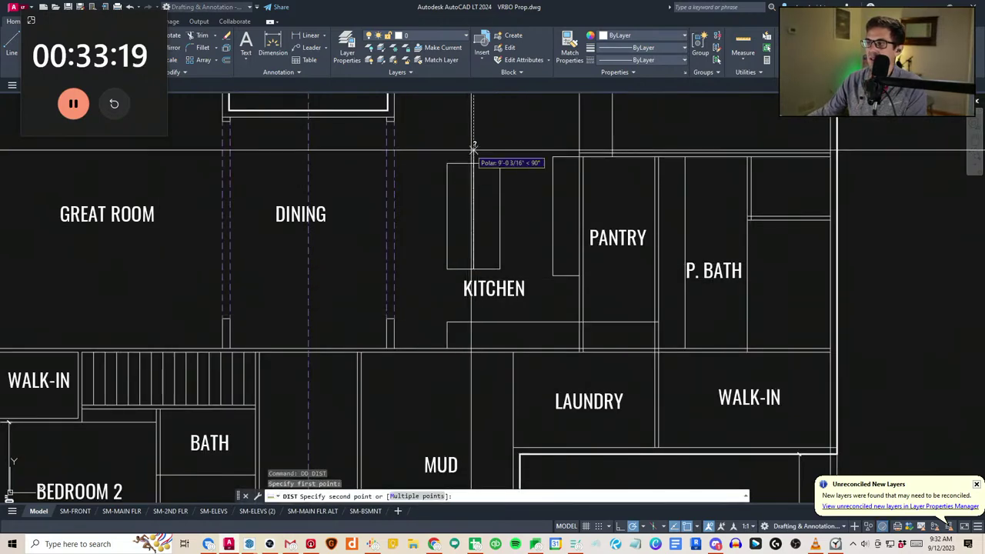
{"action": "left_click", "coordinate": [474, 163]}
{"action": "middle_click_drag", "start_coordinate": [524, 182], "coordinate": [519, 325]}
{"action": "scroll", "coordinate": [539, 256], "scroll_direction": "down", "scroll_amount": 2}
{"action": "key", "text": "Escape"}
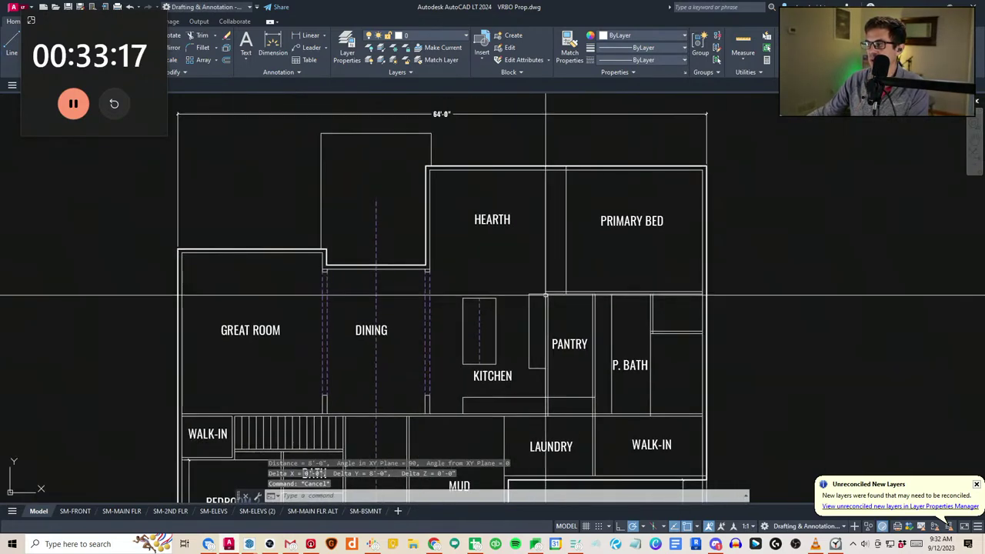
Measure the depth of the primary bedroom along its wall on the hearth side
{"action": "key", "text": "Return"}
{"action": "left_click", "coordinate": [567, 292]}
{"action": "left_click", "coordinate": [566, 169]}
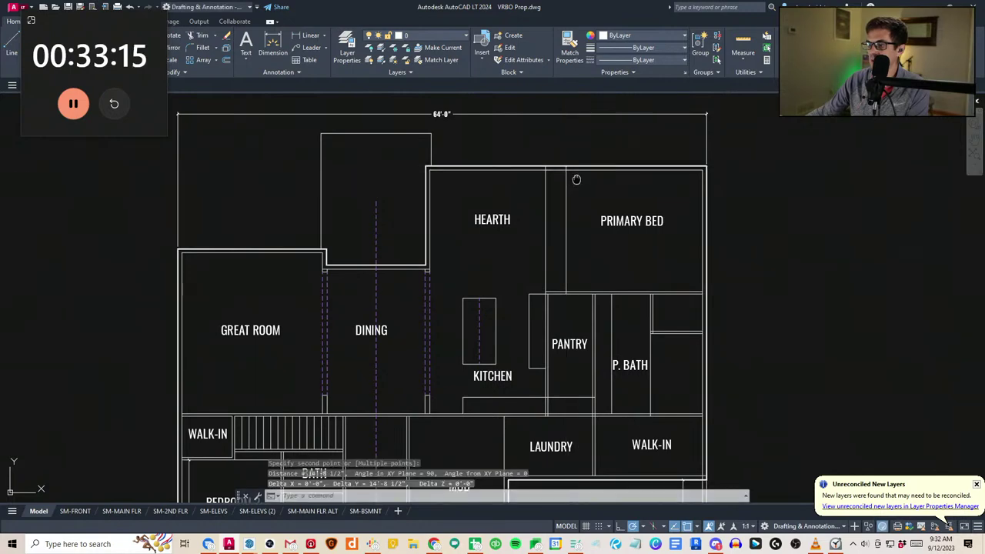
{"action": "middle_click_drag", "start_coordinate": [576, 180], "coordinate": [565, 214]}
{"action": "key", "text": "Escape"}
{"action": "key", "text": "Escape"}
{"action": "middle_click_drag", "start_coordinate": [643, 269], "coordinate": [604, 277]}
{"action": "scroll", "coordinate": [606, 277], "scroll_direction": "down", "scroll_amount": 2}
{"action": "type", "text": "s"}
{"action": "key", "text": "Return"}
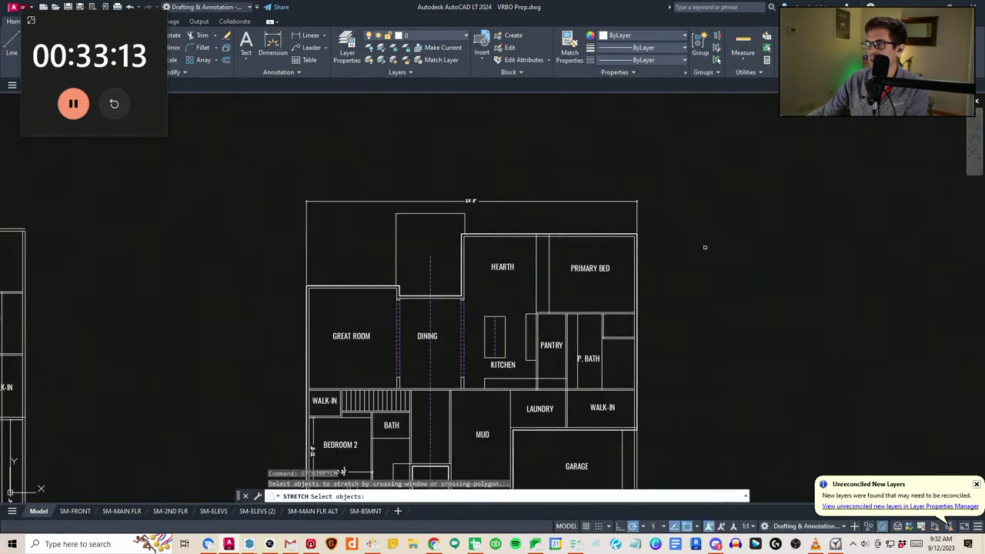
{"action": "left_click", "coordinate": [705, 246]}
{"action": "key", "text": "Escape"}
{"action": "key", "text": "Escape"}
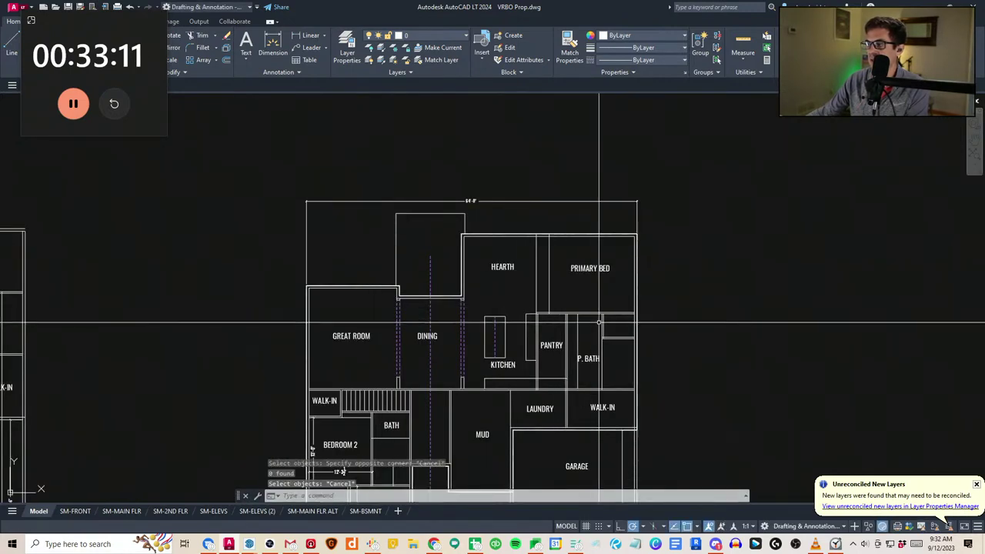
Stretch the rear walls of the great room, dining, hearth and primary bedroom inward by 8 inches
{"action": "type", "text": "s"}
{"action": "key", "text": "Return"}
{"action": "left_click", "coordinate": [710, 305]}
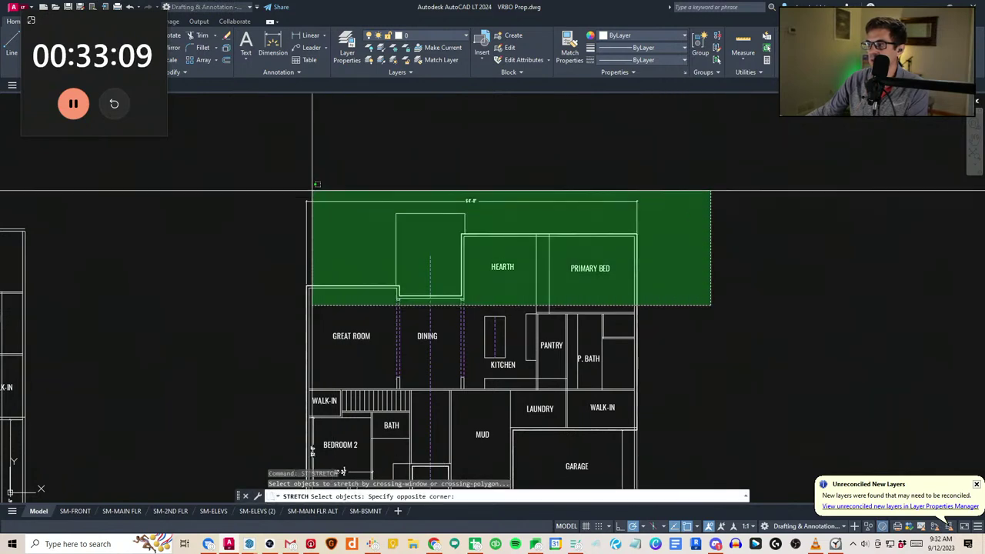
{"action": "left_click", "coordinate": [220, 165]}
{"action": "key", "text": "Return"}
{"action": "left_click", "coordinate": [222, 160]}
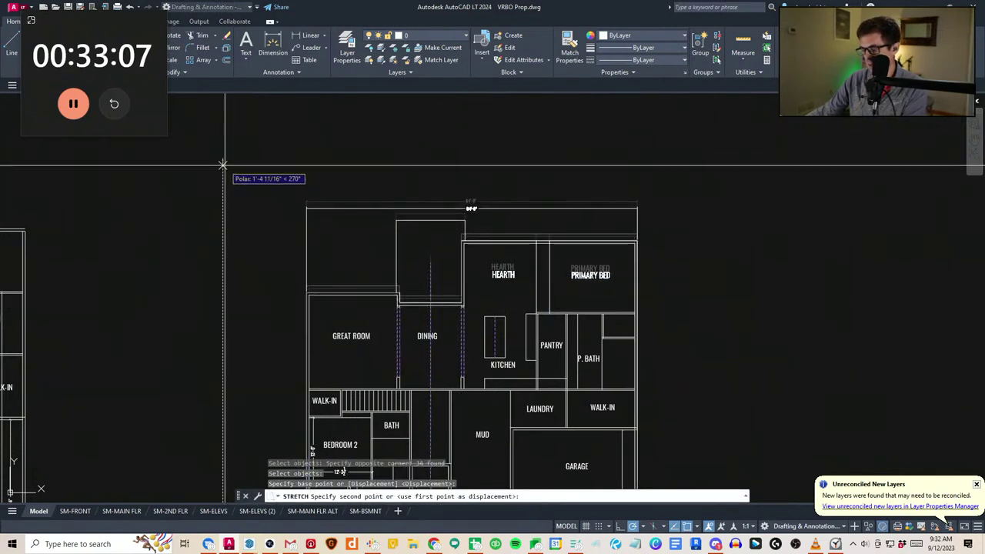
{"action": "key", "text": "Return"}
{"action": "key", "text": "Escape"}
{"action": "key", "text": "Escape"}
Measure the distance between the kitchen island's corner and the wall corner between dining and kitchen
{"action": "scroll", "coordinate": [488, 332], "scroll_direction": "up", "scroll_amount": 4}
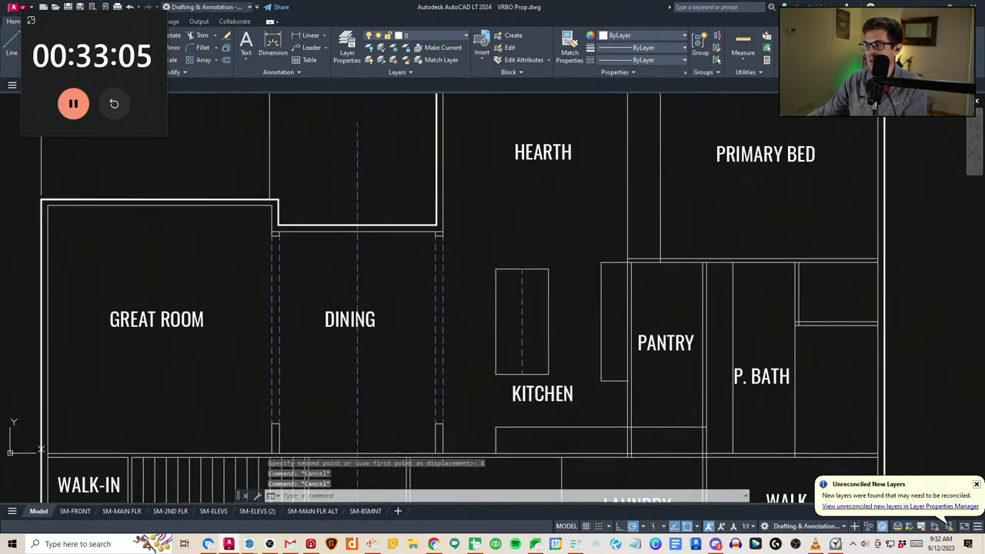
{"action": "type", "text": "dd"}
{"action": "key", "text": "Return"}
{"action": "left_click", "coordinate": [443, 235]}
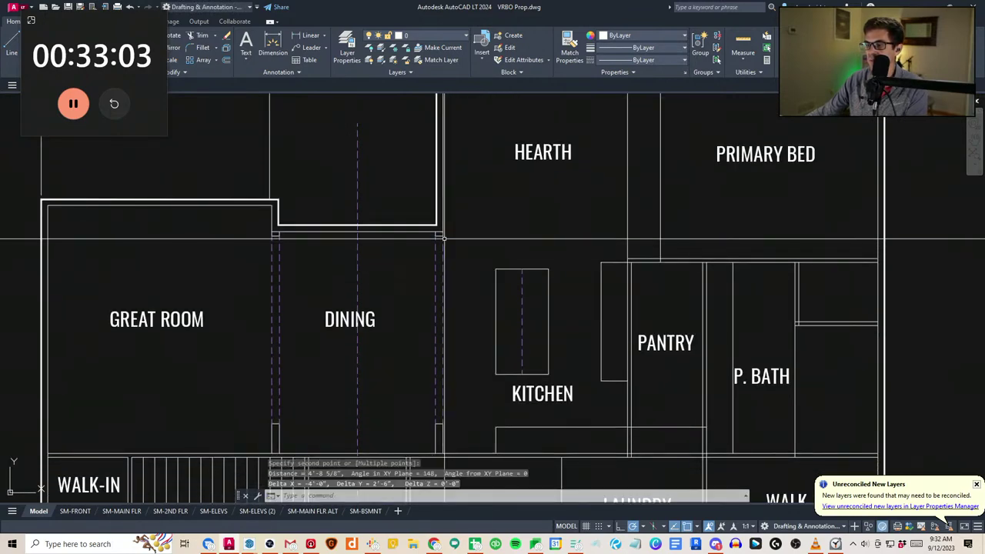
{"action": "key", "text": "Escape"}
{"action": "middle_click_drag", "start_coordinate": [538, 331], "coordinate": [420, 313]}
{"action": "scroll", "coordinate": [492, 303], "scroll_direction": "down", "scroll_amount": 2}
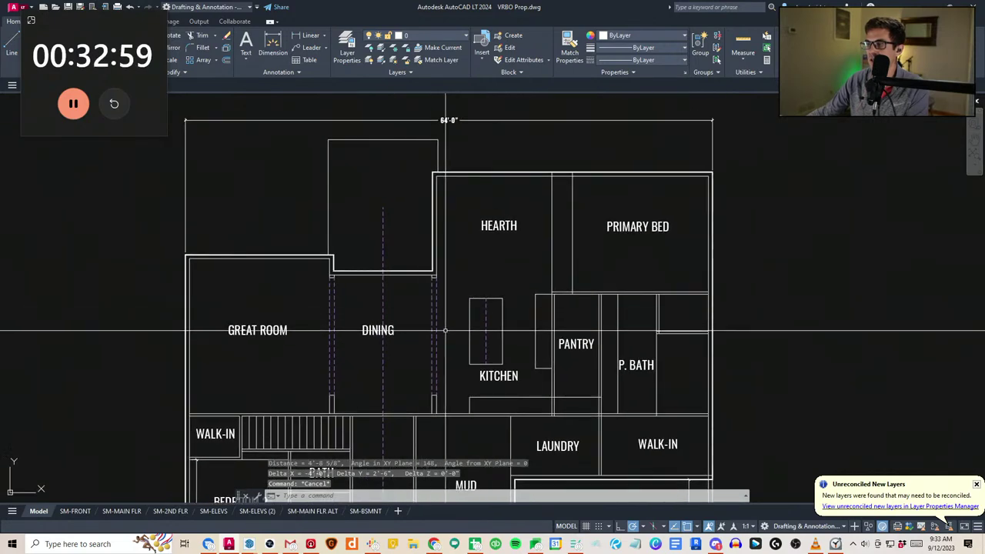
Review the floor plan from the kitchen down to the garage and the two secondary bedrooms
{"action": "middle_click_drag", "start_coordinate": [502, 327], "coordinate": [497, 320]}
{"action": "middle_click_drag", "start_coordinate": [479, 369], "coordinate": [482, 352]}
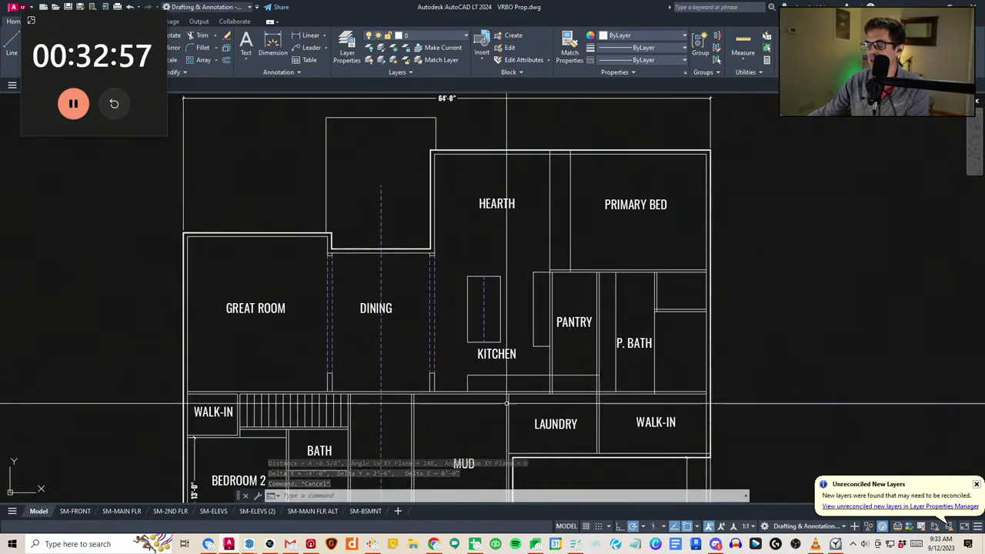
{"action": "key", "text": "Escape"}
{"action": "key", "text": "Escape"}
{"action": "middle_click_drag", "start_coordinate": [506, 402], "coordinate": [491, 363]}
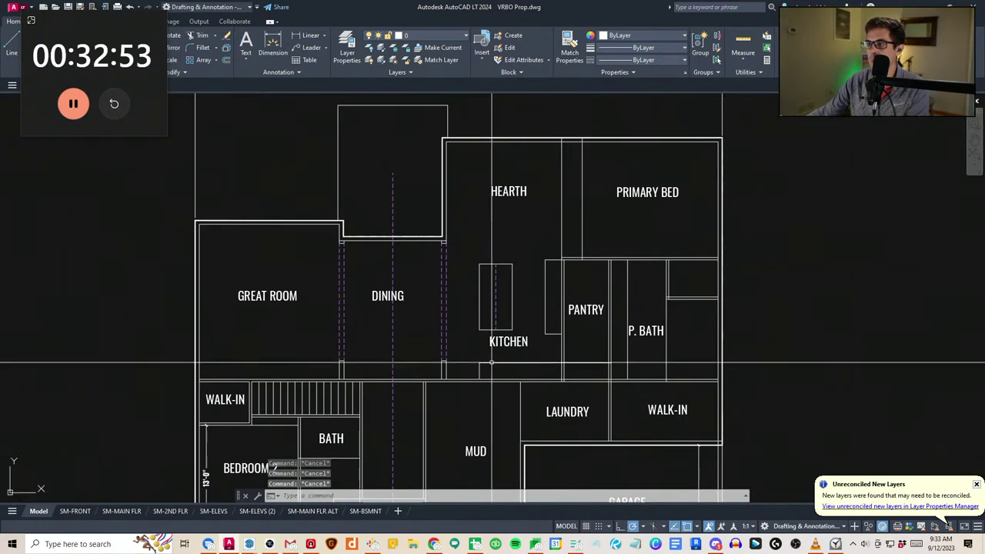
{"action": "scroll", "coordinate": [491, 363], "scroll_direction": "down", "scroll_amount": 2}
{"action": "middle_click_drag", "start_coordinate": [475, 361], "coordinate": [482, 153]}
{"action": "scroll", "coordinate": [416, 327], "scroll_direction": "up", "scroll_amount": 2}
{"action": "middle_click_drag", "start_coordinate": [439, 338], "coordinate": [484, 349]}
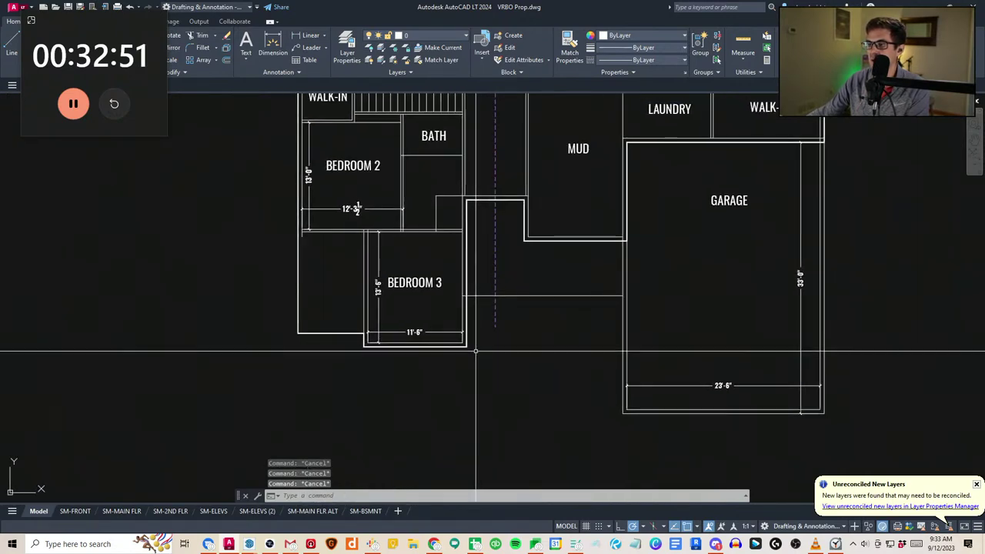
{"action": "middle_click_drag", "start_coordinate": [466, 288], "coordinate": [466, 334]}
{"action": "middle_click_drag", "start_coordinate": [363, 308], "coordinate": [384, 337]}
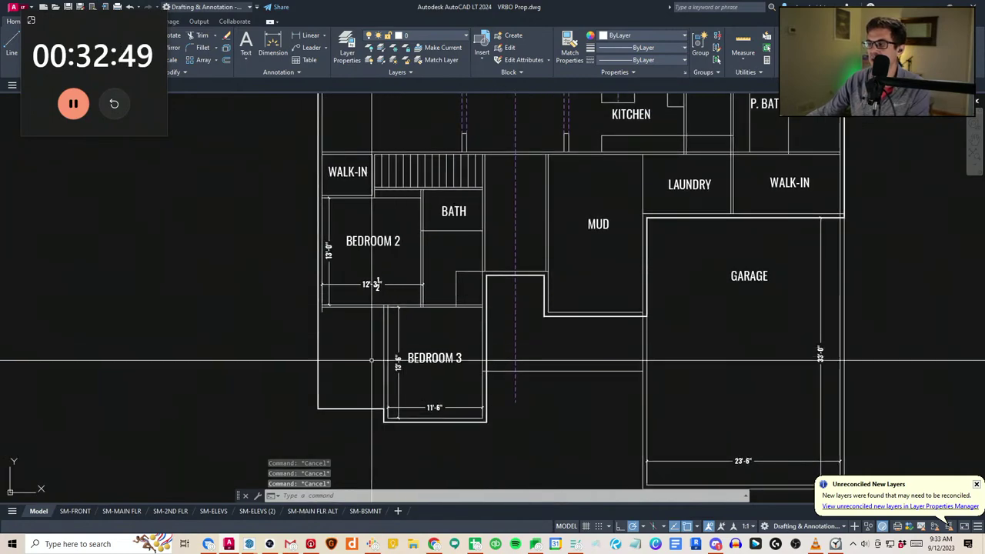
Examine the extent of the unlabeled space beside Bedroom 3
{"action": "left_click", "coordinate": [291, 379]}
{"action": "key", "text": "Escape"}
{"action": "key", "text": "Escape"}
{"action": "key", "text": "Escape"}
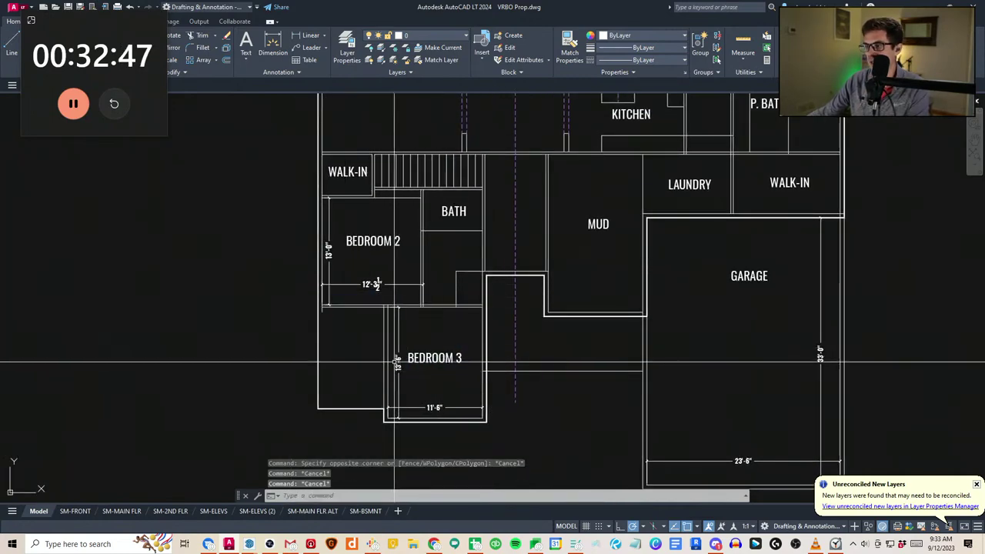
{"action": "scroll", "coordinate": [393, 413], "scroll_direction": "up", "scroll_amount": 2}
{"action": "scroll", "coordinate": [380, 361], "scroll_direction": "down", "scroll_amount": 1}
{"action": "middle_click_drag", "start_coordinate": [379, 362], "coordinate": [386, 358]}
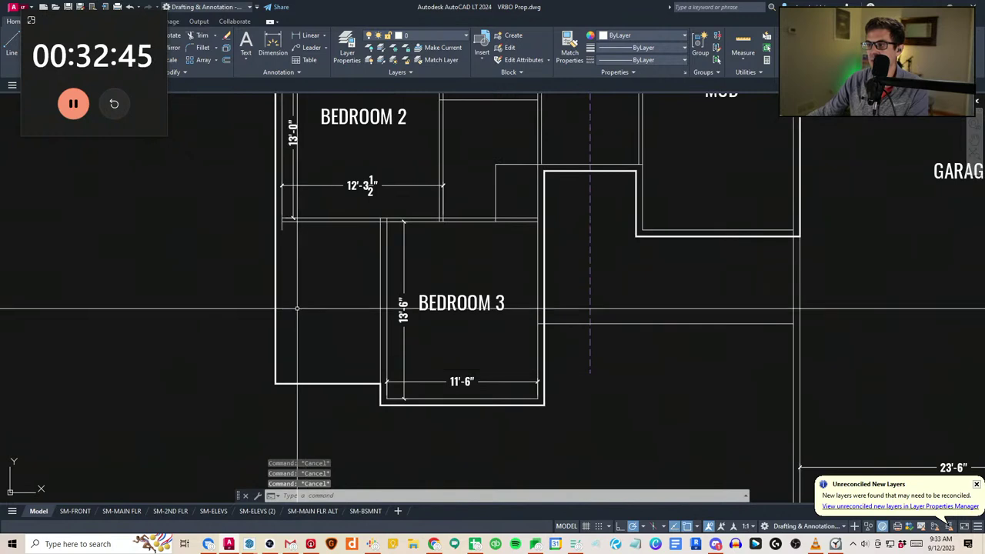
{"action": "left_click", "coordinate": [291, 326]}
{"action": "middle_click_drag", "start_coordinate": [377, 224], "coordinate": [378, 237]}
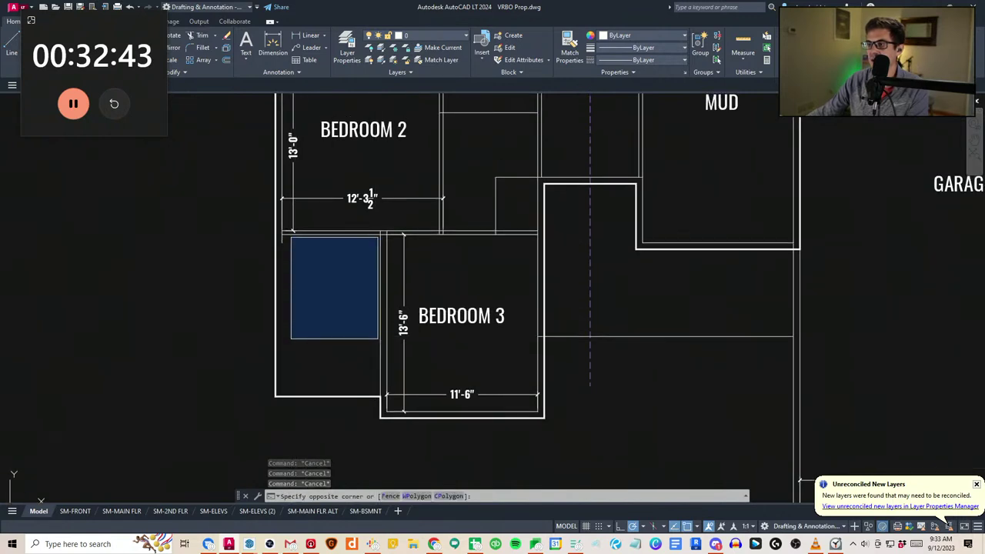
{"action": "key", "text": "Escape"}
{"action": "key", "text": "Escape"}
{"action": "key", "text": "Escape"}
{"action": "type", "text": "a"}
{"action": "key", "text": "space"}
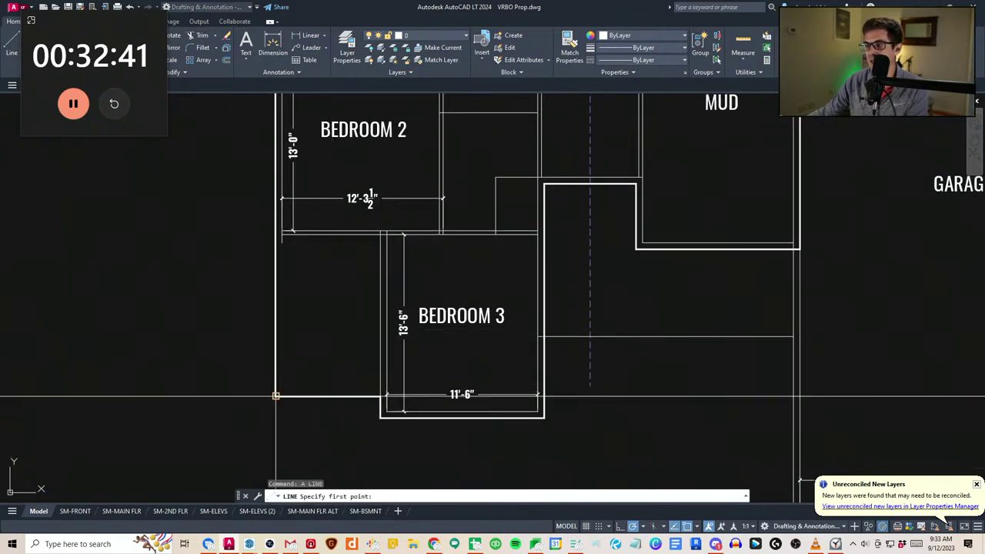
{"action": "key", "text": "Escape"}
Try to stretch the front walls of Bedroom 3 and the space beside it outward by 23 inches
{"action": "middle_click_drag", "start_coordinate": [497, 427], "coordinate": [483, 374]}
{"action": "type", "text": "st"}
{"action": "key", "text": "space"}
{"action": "left_click", "coordinate": [553, 398]}
{"action": "left_click", "coordinate": [163, 315]}
{"action": "key", "text": "space"}
{"action": "left_click", "coordinate": [164, 315]}
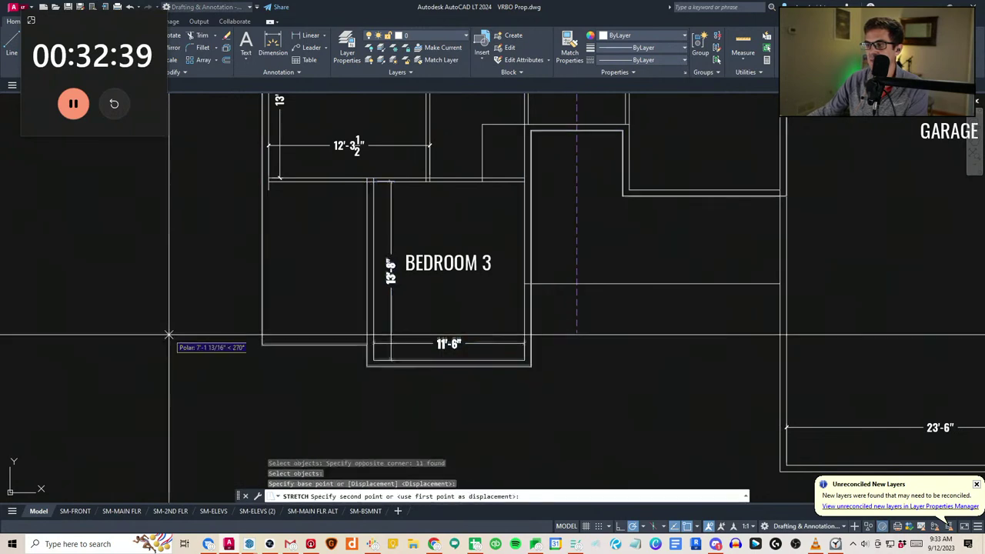
{"action": "type", "text": "23"}
{"action": "key", "text": "space"}
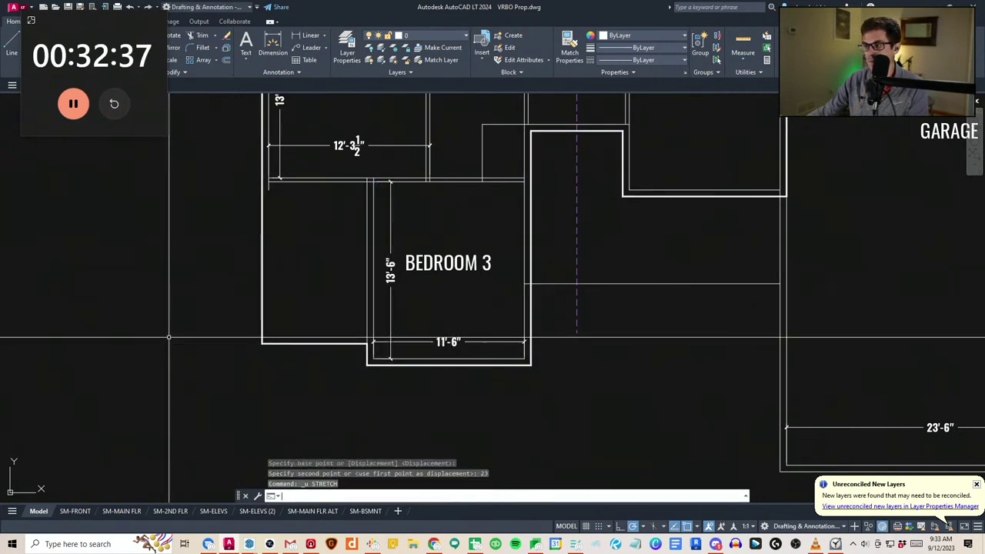
{"action": "key", "text": "Escape"}
{"action": "key", "text": "Escape"}
Stretch the front walls of Bedroom 3 and the space beside it outward by 12 inches
{"action": "type", "text": "st"}
{"action": "key", "text": "space"}
{"action": "left_click", "coordinate": [555, 384]}
{"action": "left_click", "coordinate": [203, 316]}
{"action": "key", "text": "space"}
{"action": "left_click", "coordinate": [206, 334]}
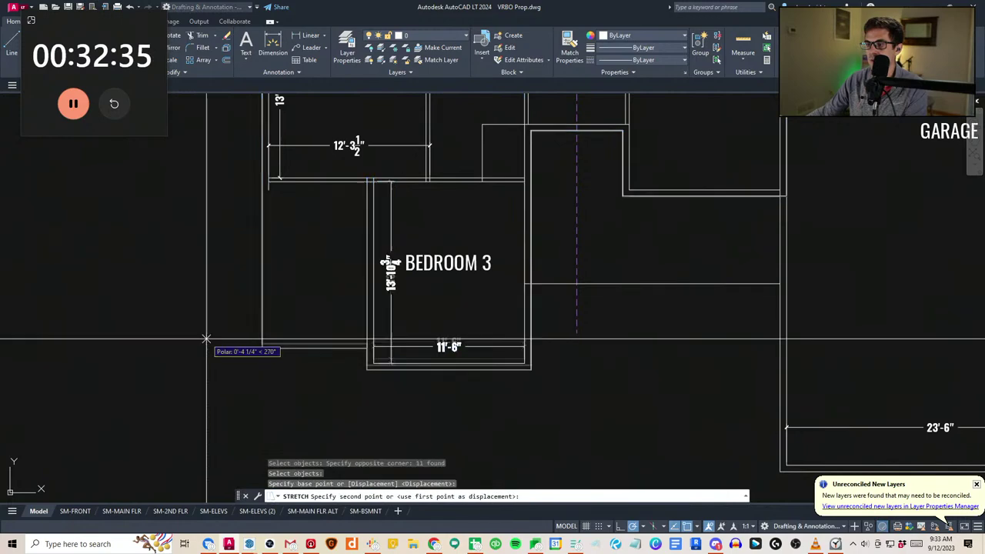
{"action": "type", "text": "12"}
{"action": "key", "text": "space"}
{"action": "key", "text": "Escape"}
{"action": "key", "text": "Escape"}
Add an inner wall line beside Bedroom 3 by copying a line on the front exterior wall 6 inches inward
{"action": "scroll", "coordinate": [231, 329], "scroll_direction": "down", "scroll_amount": 2}
{"action": "middle_click_drag", "start_coordinate": [230, 329], "coordinate": [275, 371]}
{"action": "scroll", "coordinate": [267, 392], "scroll_direction": "up", "scroll_amount": 2}
{"action": "type", "text": "a"}
{"action": "key", "text": "space"}
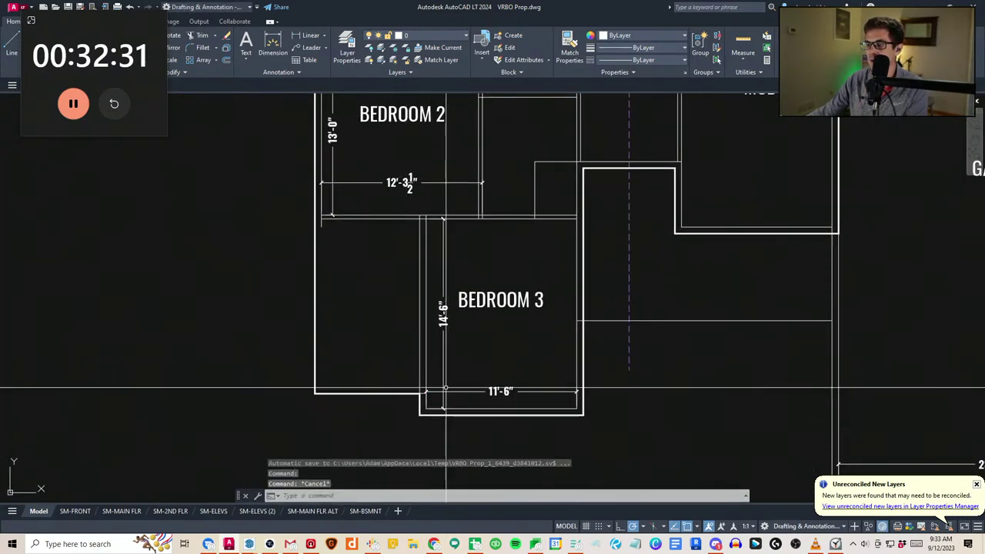
{"action": "key", "text": "ctrl+z"}
{"action": "left_click", "coordinate": [286, 404]}
{"action": "left_click", "coordinate": [504, 358]}
{"action": "type", "text": "cv"}
{"action": "key", "text": "space"}
{"action": "left_click", "coordinate": [377, 431]}
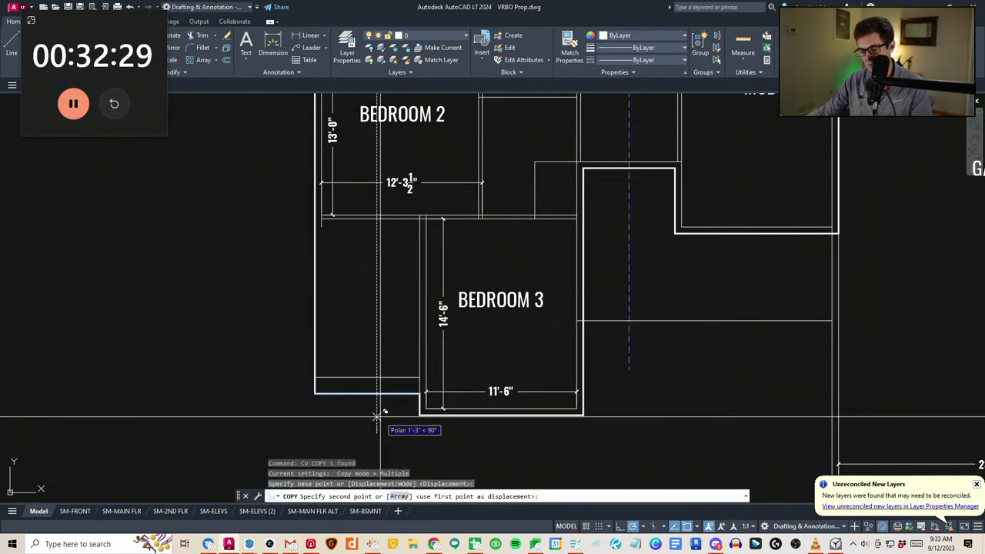
{"action": "key", "text": "Escape"}
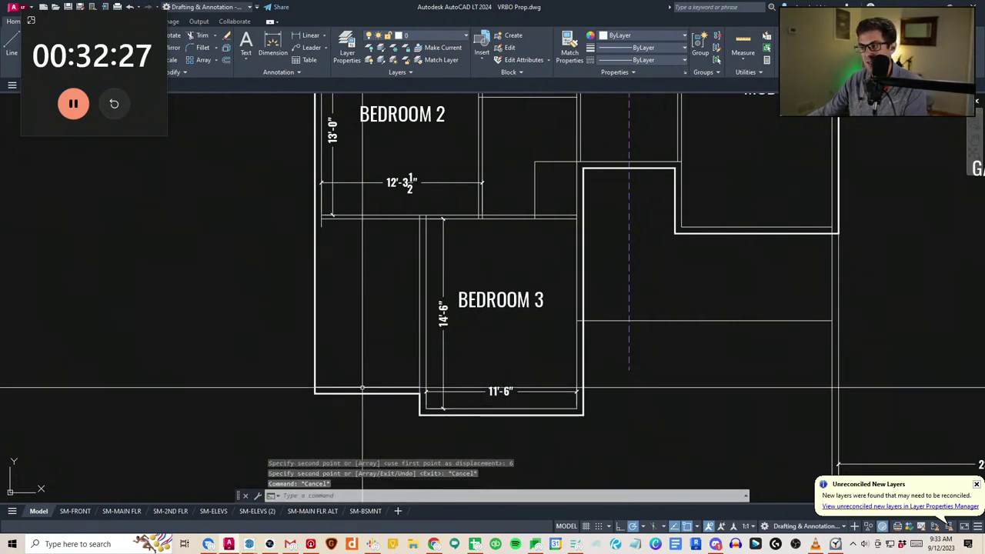
{"action": "key", "text": "space"}
{"action": "key", "text": "Escape"}
{"action": "key", "text": "Escape"}
Copy the inner wall line 60 inches toward Bedroom 2 to divide the space beside Bedroom 3
{"action": "scroll", "coordinate": [365, 386], "scroll_direction": "up", "scroll_amount": 2}
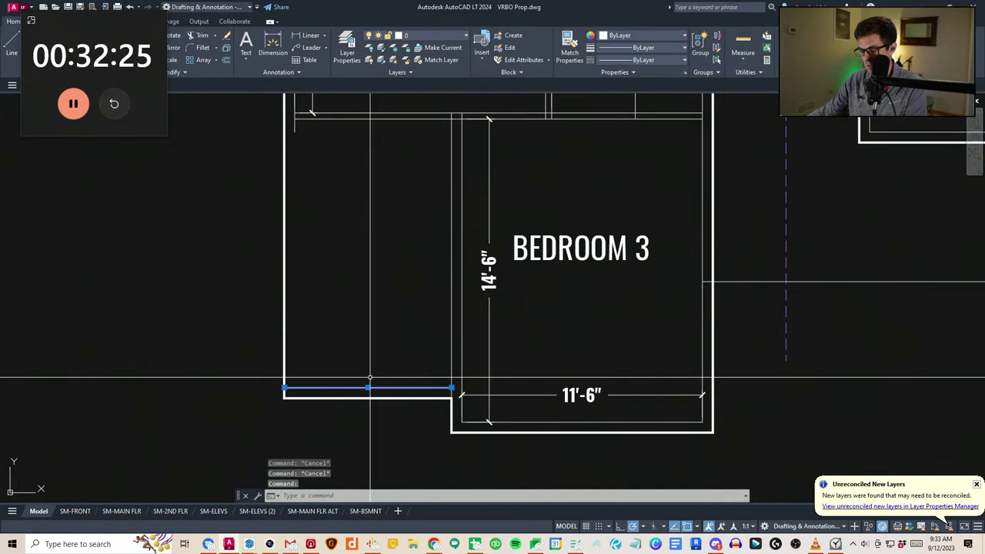
{"action": "type", "text": "cv"}
{"action": "key", "text": "space"}
{"action": "left_click", "coordinate": [391, 332]}
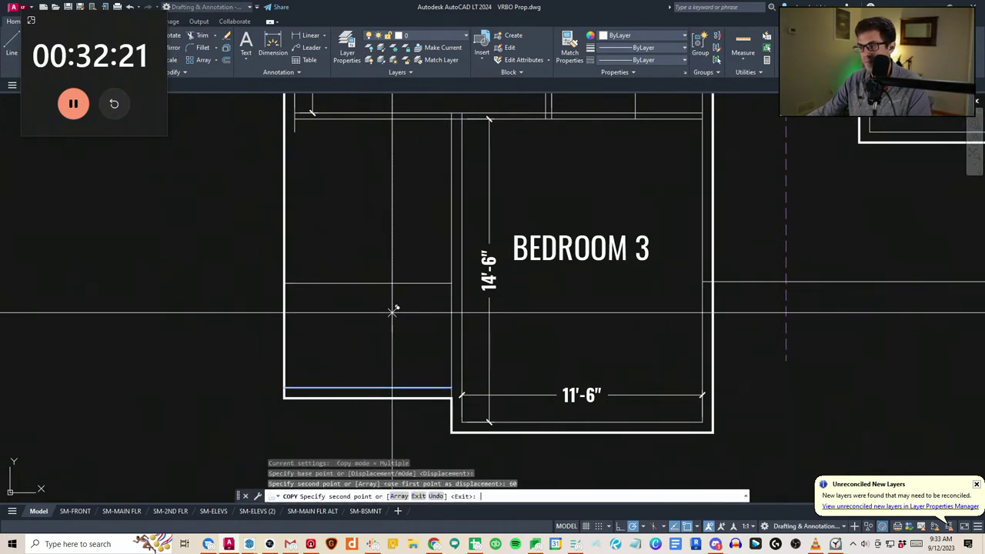
{"action": "scroll", "coordinate": [393, 310], "scroll_direction": "down", "scroll_amount": 2}
{"action": "key", "text": "Escape"}
{"action": "key", "text": "Escape"}
{"action": "key", "text": "Escape"}
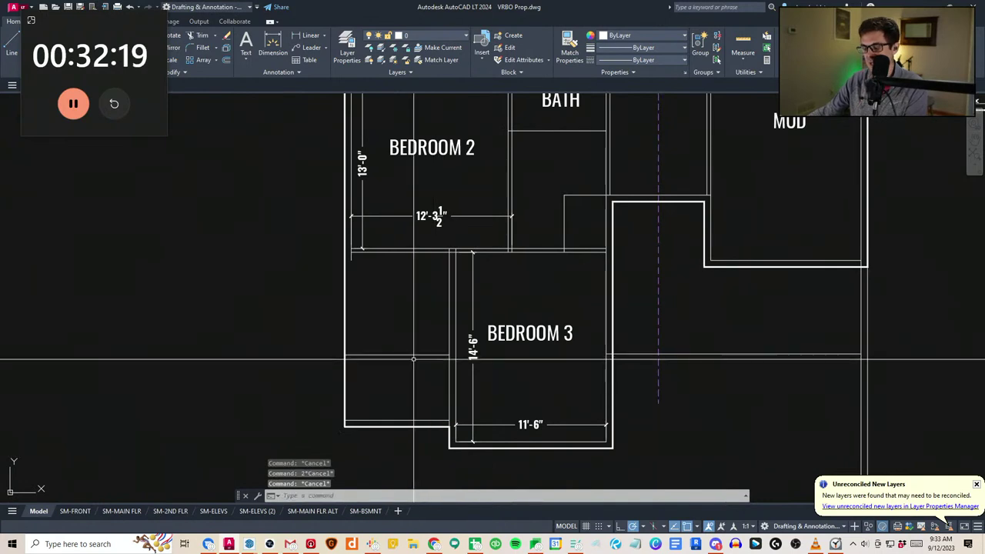
Offset the new dividing line 3.5 inches to both sides
{"action": "type", "text": "o"}
{"action": "key", "text": "space"}
{"action": "type", "text": "3.5"}
{"action": "key", "text": "space"}
{"action": "left_click", "coordinate": [403, 354]}
{"action": "left_click", "coordinate": [401, 369]}
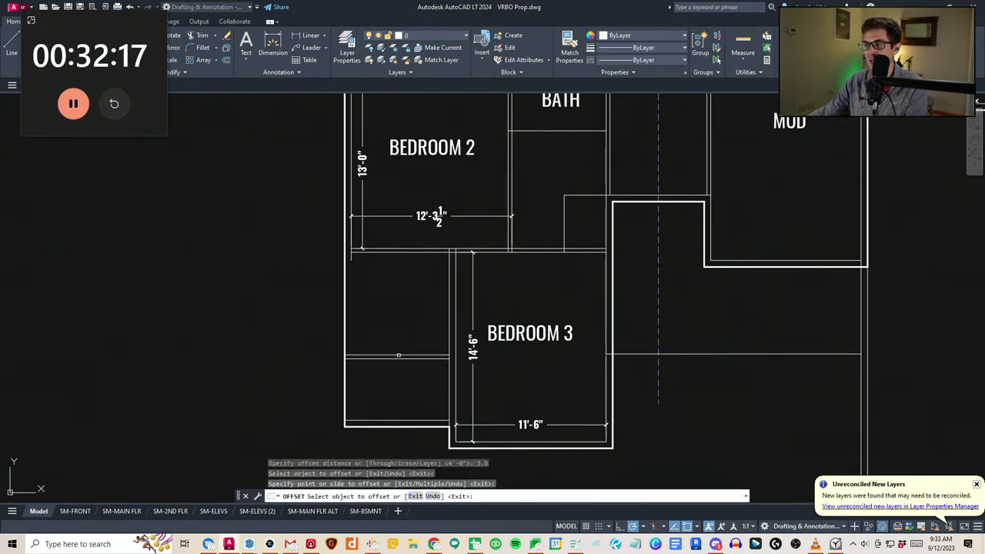
{"action": "left_click", "coordinate": [398, 355]}
{"action": "left_click", "coordinate": [398, 349]}
{"action": "key", "text": "Escape"}
{"action": "key", "text": "Escape"}
Erase the offset line on the front side of the dividing wall
{"action": "left_click", "coordinate": [397, 359]}
{"action": "type", "text": "e"}
{"action": "key", "text": "space"}
{"action": "left_click", "coordinate": [317, 443]}
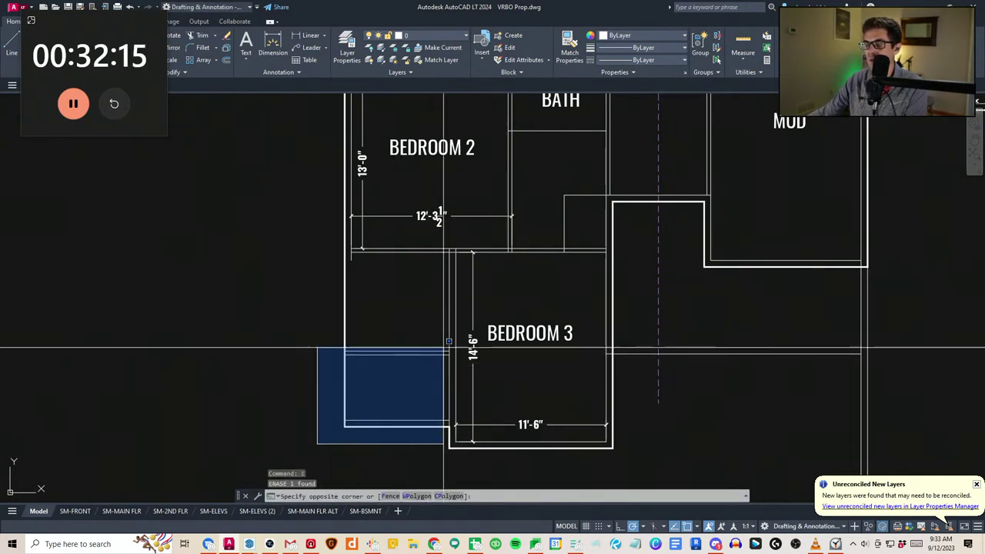
{"action": "scroll", "coordinate": [449, 340], "scroll_direction": "down", "scroll_amount": 2}
{"action": "key", "text": "Escape"}
Look over the neighboring floor plan variant
{"action": "scroll", "coordinate": [436, 327], "scroll_direction": "down", "scroll_amount": 6}
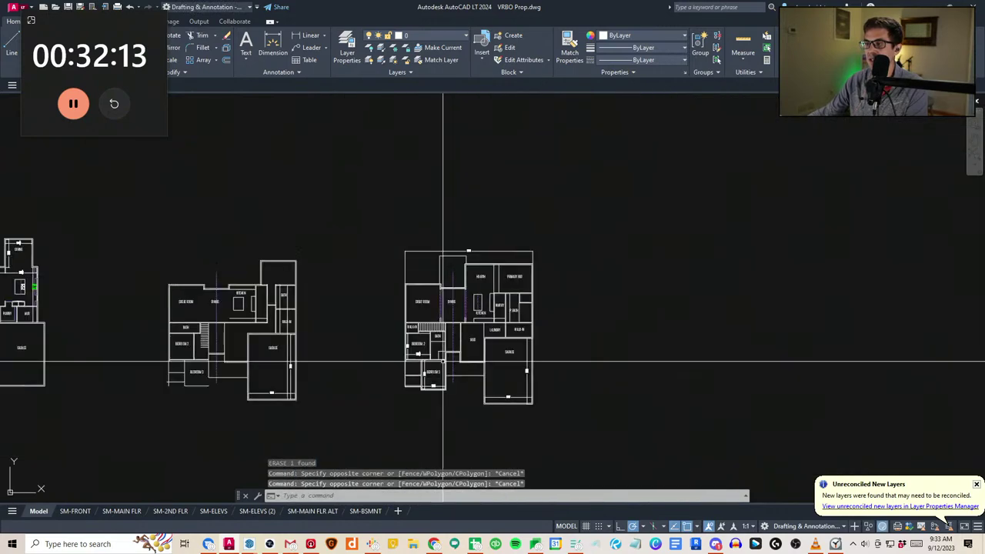
{"action": "scroll", "coordinate": [442, 360], "scroll_direction": "down", "scroll_amount": 2}
{"action": "middle_click_drag", "start_coordinate": [254, 296], "coordinate": [571, 362]}
{"action": "scroll", "coordinate": [408, 384], "scroll_direction": "up", "scroll_amount": 4}
{"action": "scroll", "coordinate": [482, 369], "scroll_direction": "up", "scroll_amount": 6}
{"action": "middle_click_drag", "start_coordinate": [484, 367], "coordinate": [389, 321]}
{"action": "scroll", "coordinate": [388, 321], "scroll_direction": "down", "scroll_amount": 5}
{"action": "key", "text": "Escape"}
{"action": "middle_click_drag", "start_coordinate": [457, 310], "coordinate": [358, 275]}
{"action": "key", "text": "Escape"}
Copy the bath group with tub, toilet, double vanity and BATH label from the fixture library to just outside the Bedroom 3 wing
{"action": "middle_click_drag", "start_coordinate": [68, 287], "coordinate": [531, 388]}
{"action": "key", "text": "Escape"}
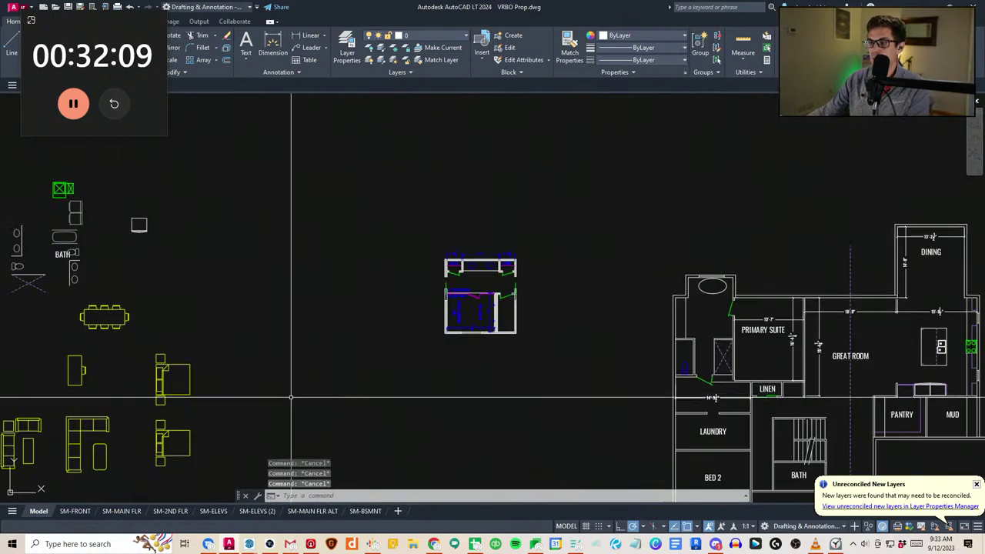
{"action": "middle_click_drag", "start_coordinate": [290, 398], "coordinate": [626, 383]}
{"action": "scroll", "coordinate": [365, 178], "scroll_direction": "up", "scroll_amount": 5}
{"action": "left_click", "coordinate": [510, 406]}
{"action": "left_click", "coordinate": [456, 275]}
{"action": "type", "text": "cv"}
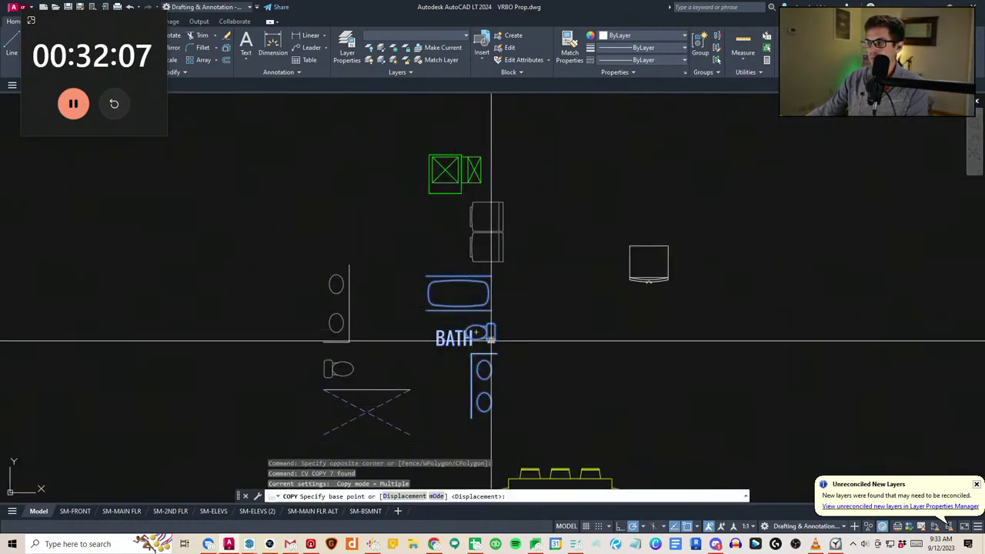
{"action": "left_click", "coordinate": [490, 340]}
{"action": "scroll", "coordinate": [500, 328], "scroll_direction": "down", "scroll_amount": 2}
{"action": "middle_click_drag", "start_coordinate": [503, 325], "coordinate": [303, 257]}
{"action": "scroll", "coordinate": [82, 207], "scroll_direction": "down", "scroll_amount": 6}
{"action": "middle_click_drag", "start_coordinate": [675, 282], "coordinate": [372, 339]}
{"action": "scroll", "coordinate": [372, 339], "scroll_direction": "up", "scroll_amount": 2}
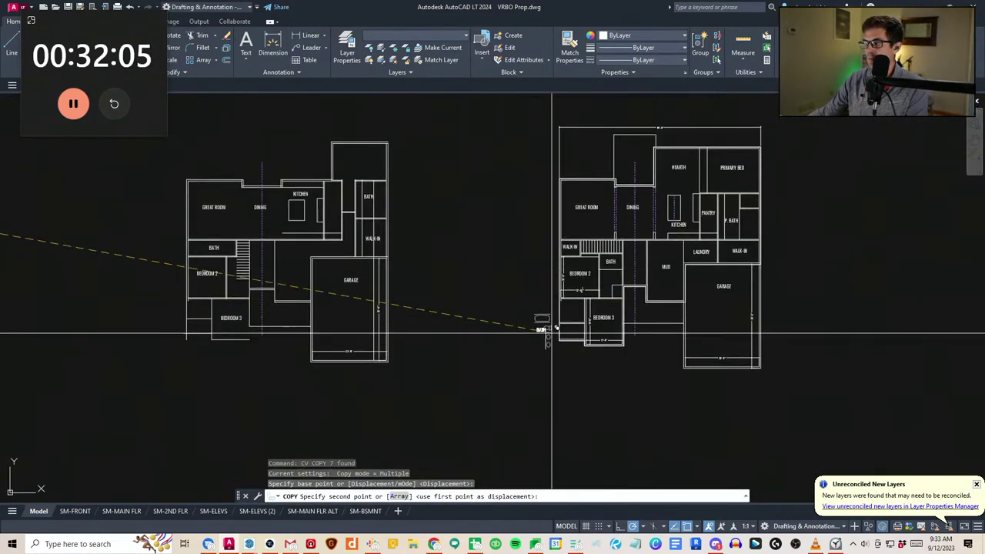
{"action": "scroll", "coordinate": [558, 329], "scroll_direction": "up", "scroll_amount": 6}
{"action": "middle_click_drag", "start_coordinate": [559, 330], "coordinate": [239, 384]}
{"action": "left_click", "coordinate": [222, 369]}
{"action": "key", "text": "Escape"}
Move the bathtub from the copied bath group into the room beside Bedroom 3, against the dividing wall
{"action": "type", "text": "v"}
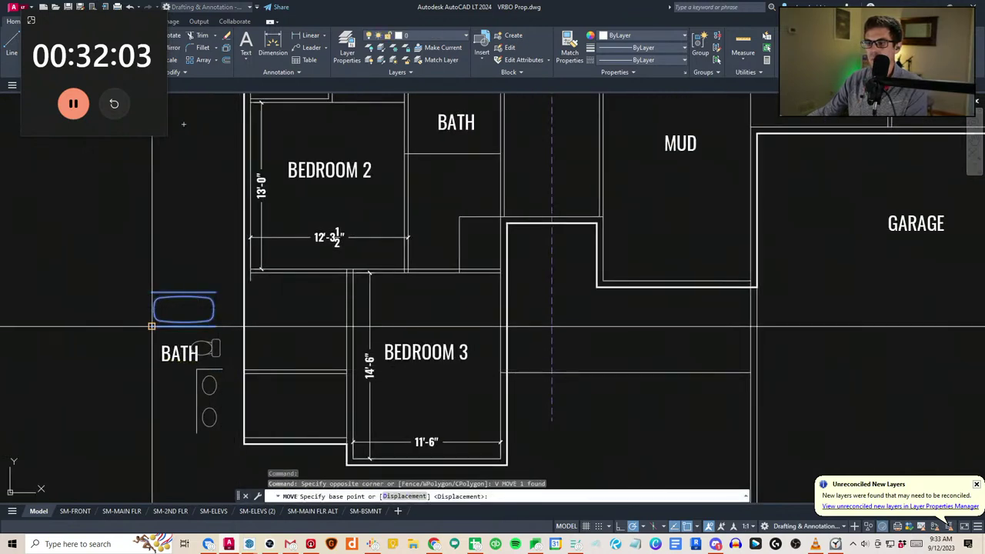
{"action": "left_click", "coordinate": [302, 349]}
{"action": "left_click", "coordinate": [295, 328]}
{"action": "type", "text": "v"}
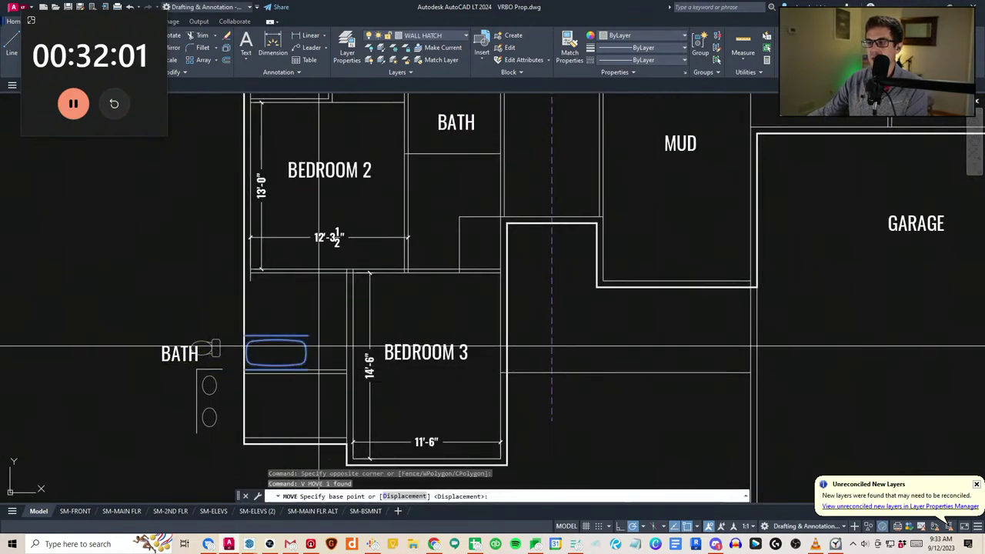
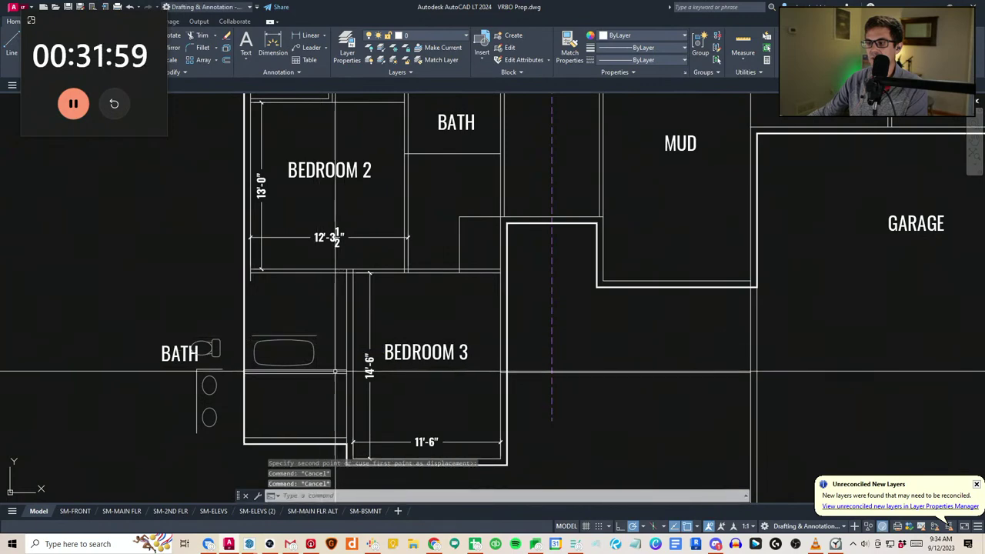
{"action": "key", "text": "Escape"}
Extend the inner face line of the bath wing's exterior side wall to the inner front wall line
{"action": "scroll", "coordinate": [335, 371], "scroll_direction": "up", "scroll_amount": 3}
{"action": "middle_click_drag", "start_coordinate": [298, 391], "coordinate": [320, 259]}
{"action": "type", "text": "e"}
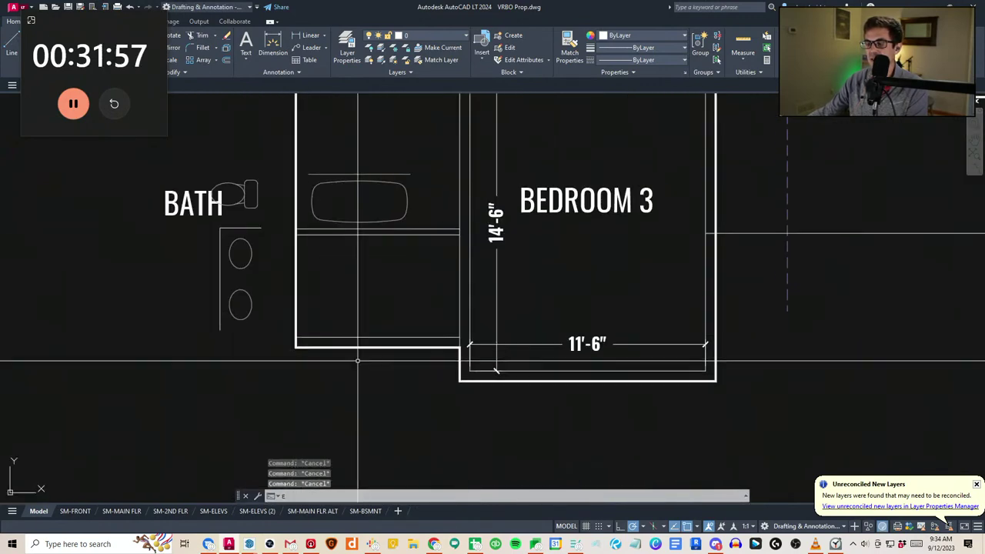
{"action": "left_click", "coordinate": [338, 337]}
{"action": "mouse_move", "coordinate": [334, 211]}
{"action": "middle_mouse_down"}
{"action": "mouse_move", "coordinate": [330, 342]}
{"action": "mouse_move", "coordinate": [354, 337]}
{"action": "mouse_move", "coordinate": [308, 361]}
{"action": "middle_mouse_up"}
{"action": "key", "text": "space"}
{"action": "key", "text": "Escape"}
{"action": "scroll", "coordinate": [377, 190], "scroll_direction": "down", "scroll_amount": 2}
{"action": "scroll", "coordinate": [347, 329], "scroll_direction": "up", "scroll_amount": 2}
{"action": "scroll", "coordinate": [334, 344], "scroll_direction": "down", "scroll_amount": 2}
{"action": "key", "text": "Escape"}
{"action": "key", "text": "Escape"}
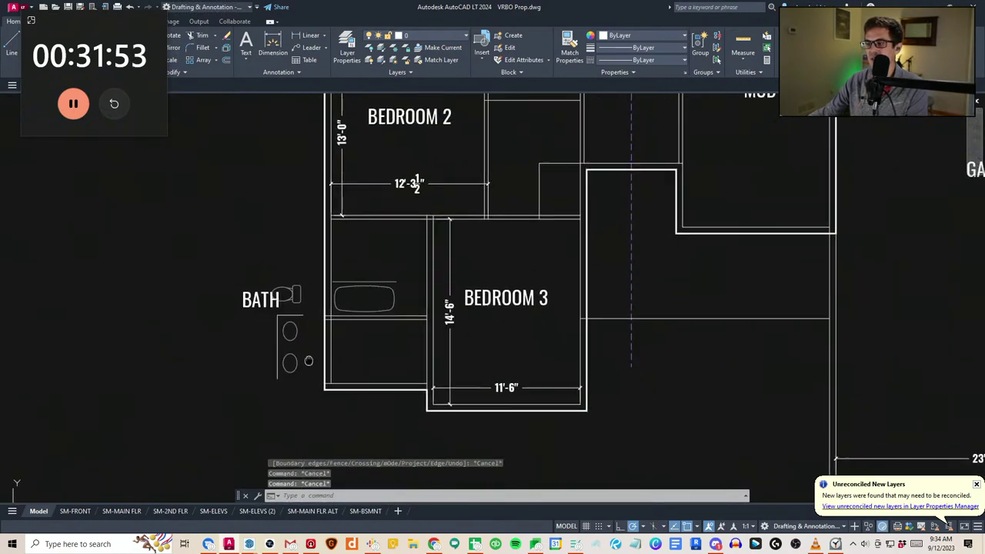
Move the bathtub so its end meets the inner face of the exterior side wall
{"action": "scroll", "coordinate": [348, 290], "scroll_direction": "up", "scroll_amount": 2}
{"action": "type", "text": "v"}
{"action": "key", "text": "space"}
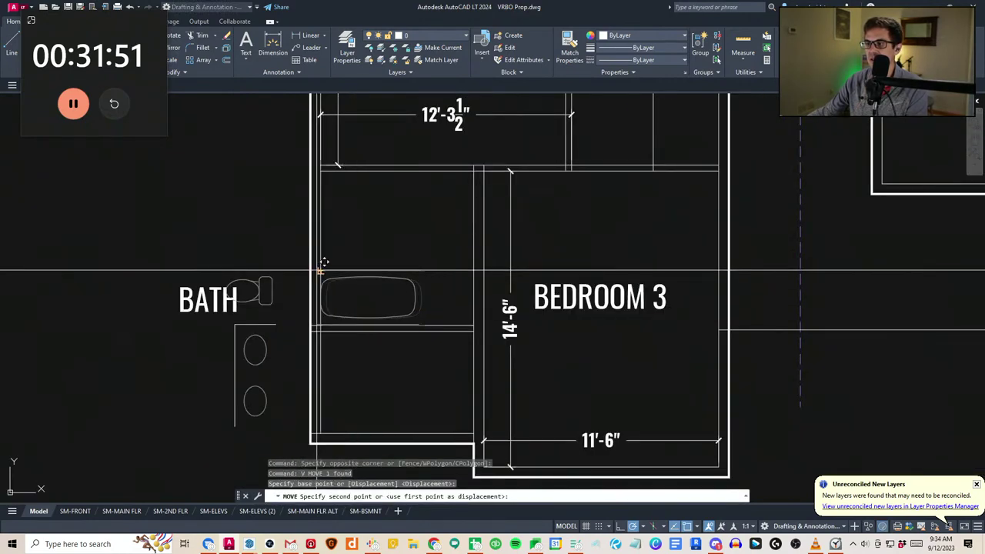
{"action": "left_click", "coordinate": [317, 270]}
Rotate the toilet a quarter turn so its tank faces the front of the house
{"action": "middle_click_drag", "start_coordinate": [302, 309], "coordinate": [299, 332]}
{"action": "key", "text": "Escape"}
{"action": "left_click", "coordinate": [299, 332]}
{"action": "left_click", "coordinate": [268, 305]}
{"action": "type", "text": "r e"}
{"action": "key", "text": "Escape"}
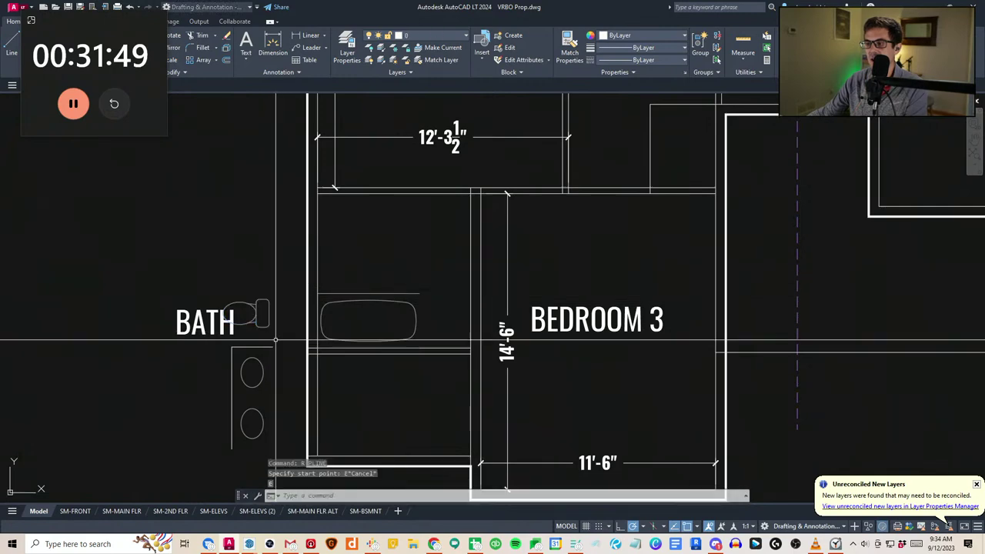
{"action": "key", "text": "space"}
{"action": "left_click", "coordinate": [281, 273]}
{"action": "left_click", "coordinate": [280, 288]}
{"action": "key", "text": "Escape"}
Move the toilet into the new bath, between the bathtub and the Bedroom 3 wall
{"action": "left_click", "coordinate": [278, 286]}
{"action": "left_click", "coordinate": [244, 250]}
{"action": "type", "text": "v"}
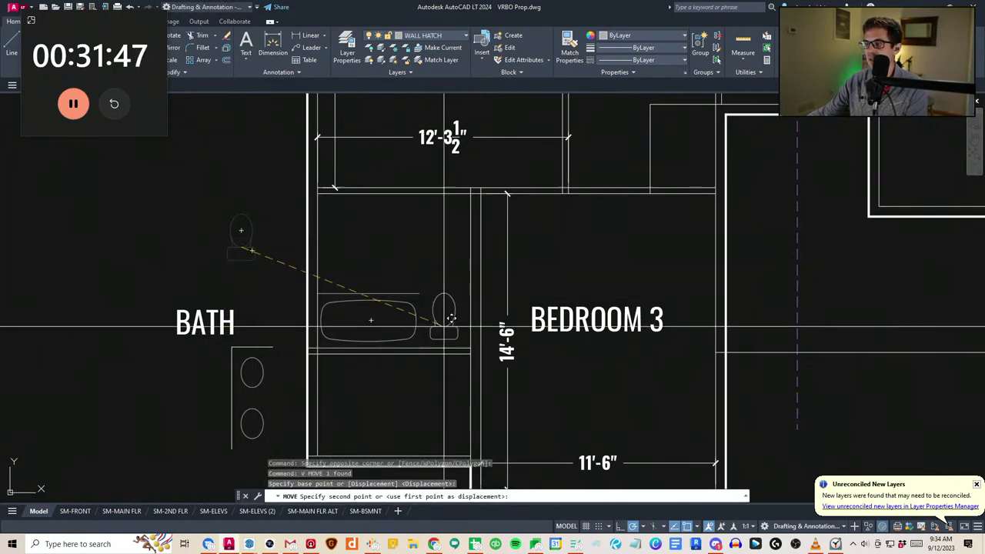
{"action": "left_click", "coordinate": [447, 327]}
{"action": "key", "text": "Escape"}
{"action": "scroll", "coordinate": [336, 273], "scroll_direction": "down", "scroll_amount": 2}
{"action": "scroll", "coordinate": [390, 282], "scroll_direction": "up", "scroll_amount": 2}
{"action": "key", "text": "Escape"}
{"action": "key", "text": "Escape"}
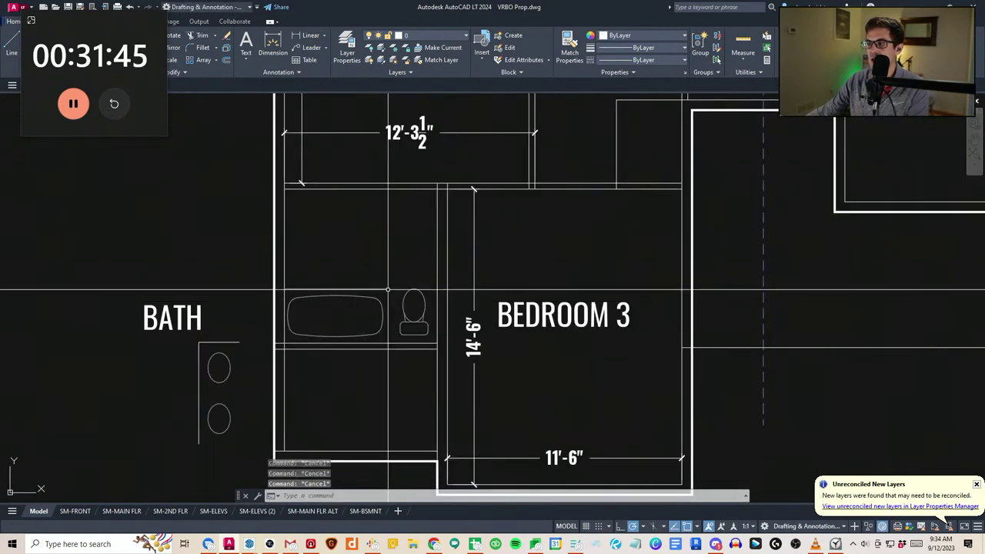
Mirror the bathtub about a 45° line from the bath's front corner, erasing the source so it runs along the exterior wall
{"action": "left_click", "coordinate": [374, 317]}
{"action": "type", "text": "rr"}
{"action": "key", "text": "space"}
{"action": "left_click", "coordinate": [283, 343]}
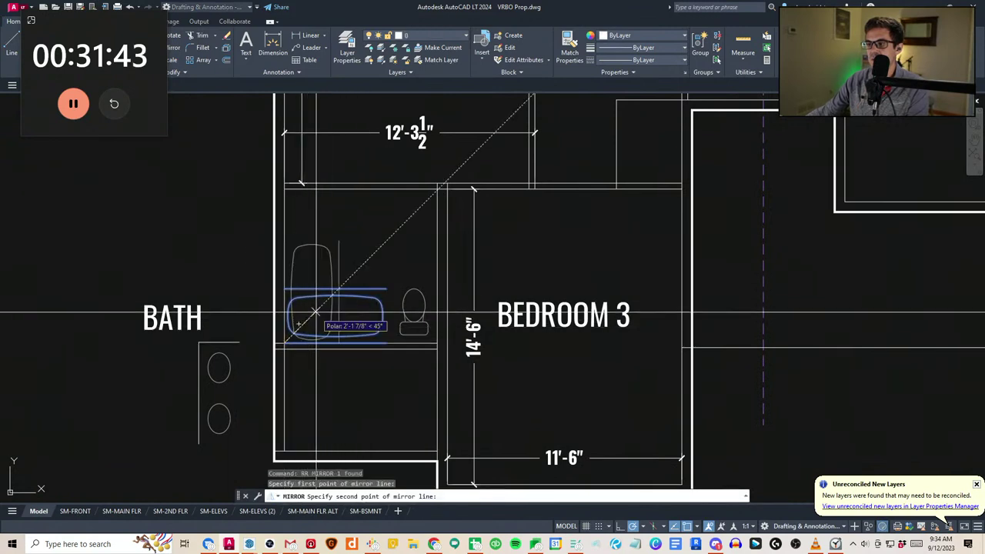
{"action": "type", "text": "Y"}
{"action": "key", "text": "Return"}
Rotate the toilet a quarter turn so its tank faces the exterior side wall
{"action": "type", "text": "ro"}
{"action": "key", "text": "space"}
{"action": "left_click", "coordinate": [414, 306]}
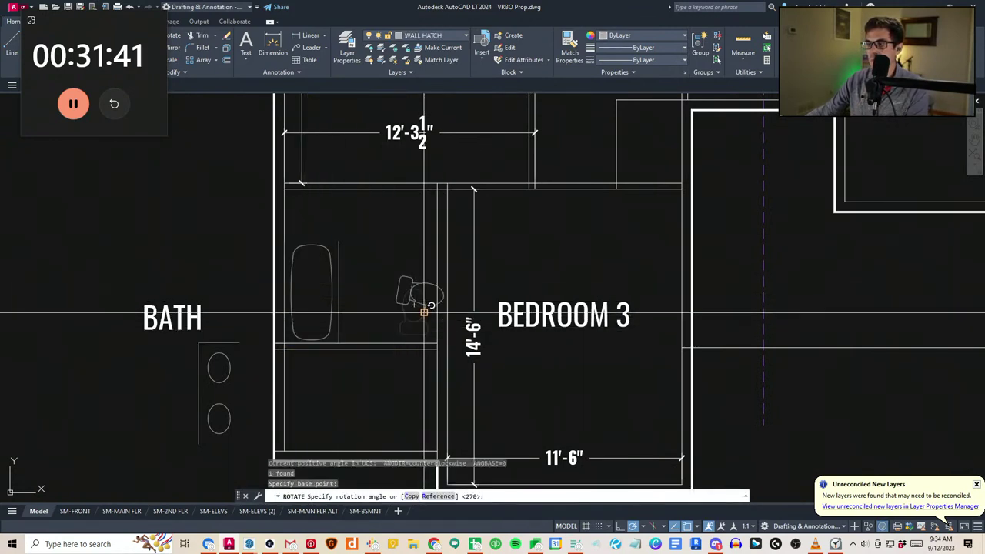
{"action": "left_click", "coordinate": [427, 392]}
{"action": "key", "text": "Escape"}
Move the toilet against the exterior wall, between the bathtub and the Bedroom 2 wall
{"action": "left_click", "coordinate": [419, 306]}
{"action": "left_click", "coordinate": [394, 282]}
{"action": "type", "text": "m"}
{"action": "key", "text": "space"}
{"action": "left_click", "coordinate": [423, 300]}
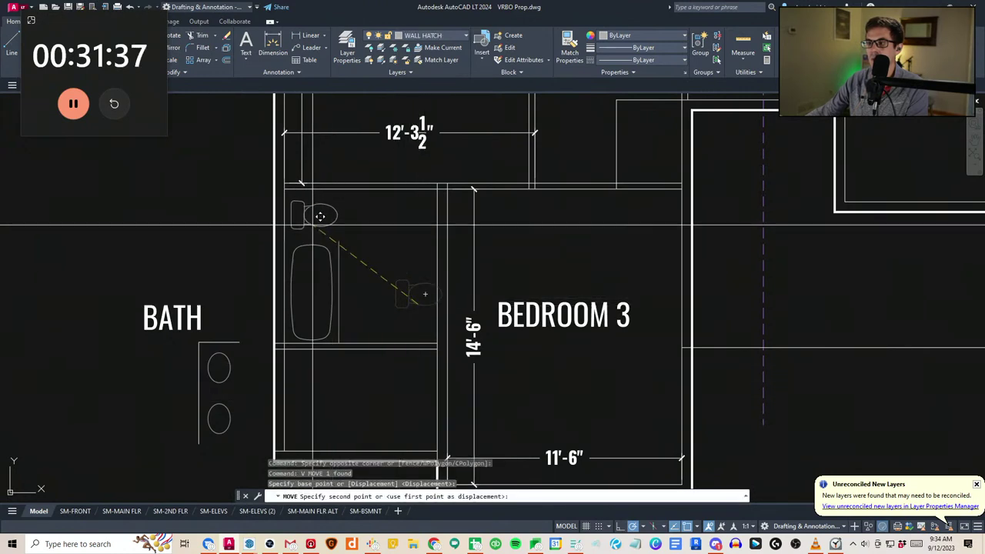
{"action": "left_click", "coordinate": [319, 222]}
{"action": "key", "text": "Escape"}
{"action": "key", "text": "Escape"}
Offset the bath-side face of the Bedroom 3 wall 24 inches into the bath for the vanity front
{"action": "type", "text": "ff"}
{"action": "key", "text": "space"}
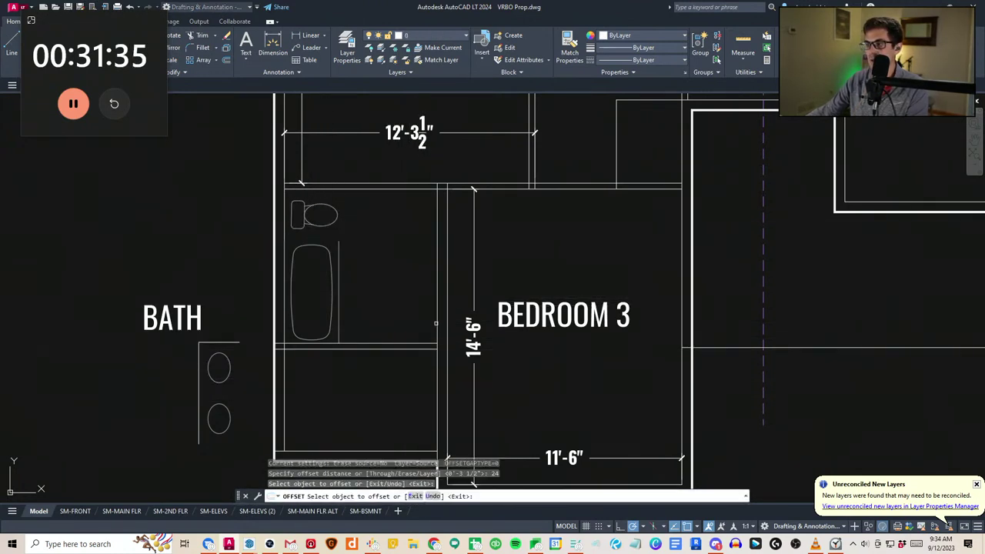
{"action": "left_click", "coordinate": [436, 327]}
{"action": "left_click", "coordinate": [418, 341]}
{"action": "key", "text": "Escape"}
Trim the vanity front line where it runs past the dividing wall
{"action": "type", "text": "tr"}
{"action": "key", "text": "space"}
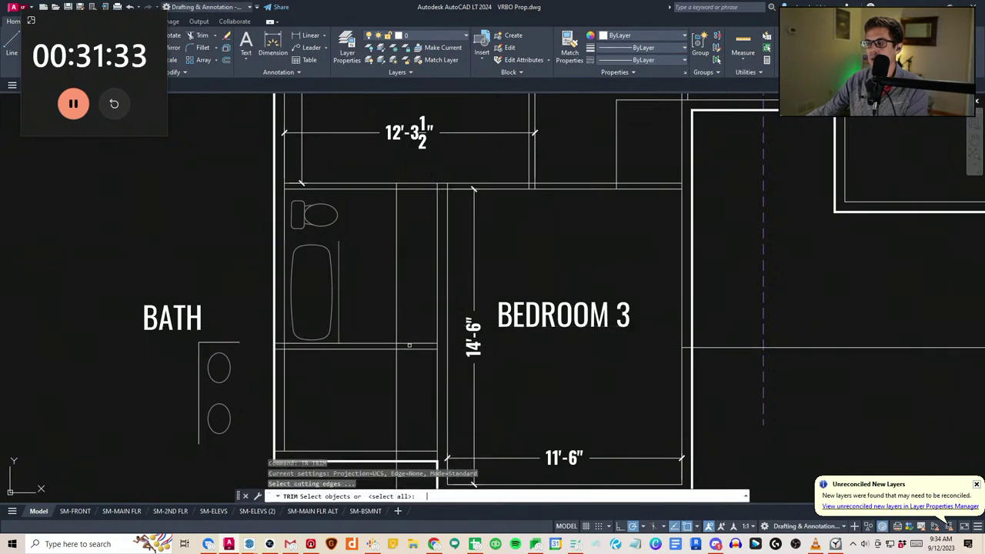
{"action": "left_click", "coordinate": [386, 366]}
{"action": "key", "text": "Escape"}
Offset the front face line of the Bedroom 2 wall 36 inches toward the bath for the vanity end
{"action": "middle_click_drag", "start_coordinate": [439, 276], "coordinate": [439, 282]}
{"action": "type", "text": "ff"}
{"action": "key", "text": "space"}
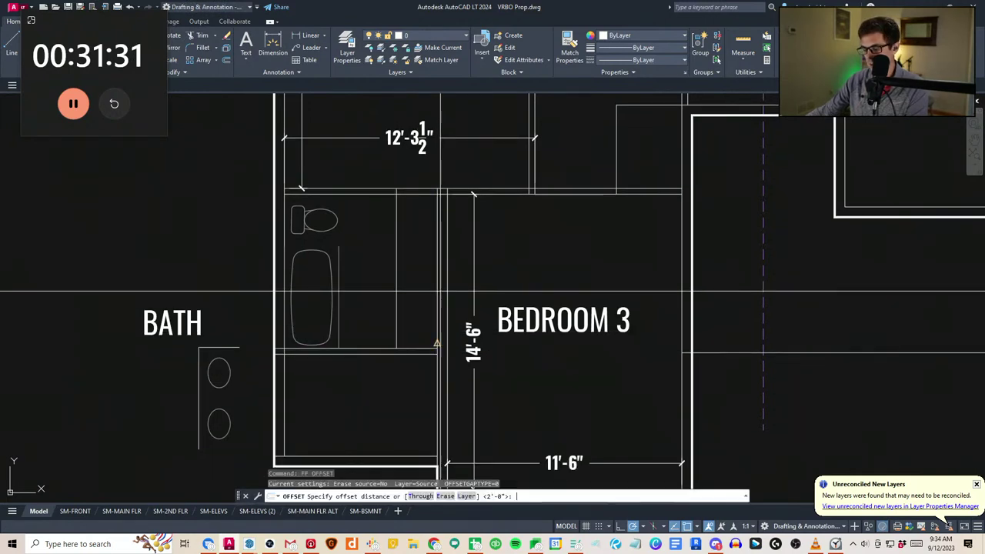
{"action": "type", "text": "36"}
{"action": "key", "text": "space"}
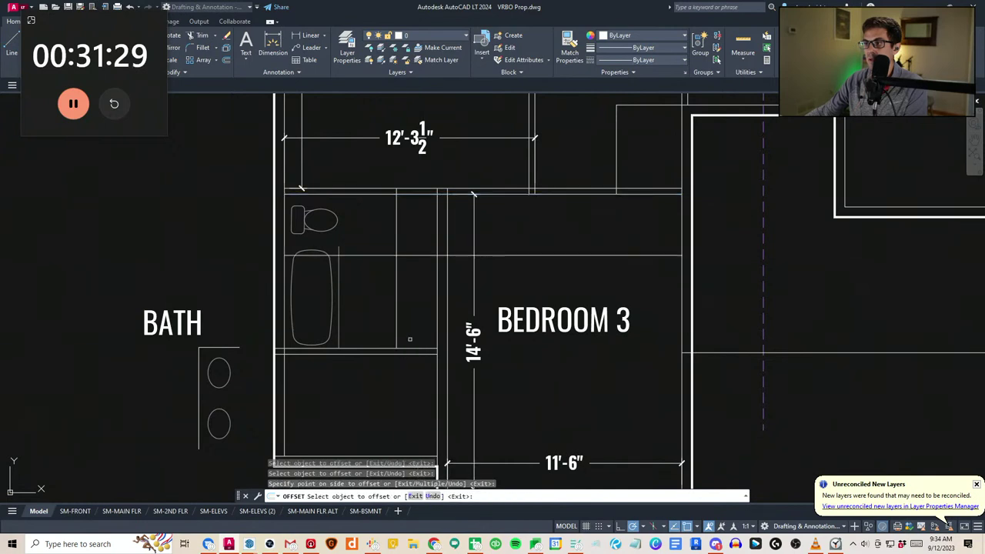
{"action": "key", "text": "Escape"}
{"action": "key", "text": "Escape"}
Trim the two offset lines where they overrun each other to form the vanity's corner
{"action": "type", "text": "tr"}
{"action": "key", "text": "space"}
{"action": "left_click", "coordinate": [406, 262]}
{"action": "left_click", "coordinate": [388, 253]}
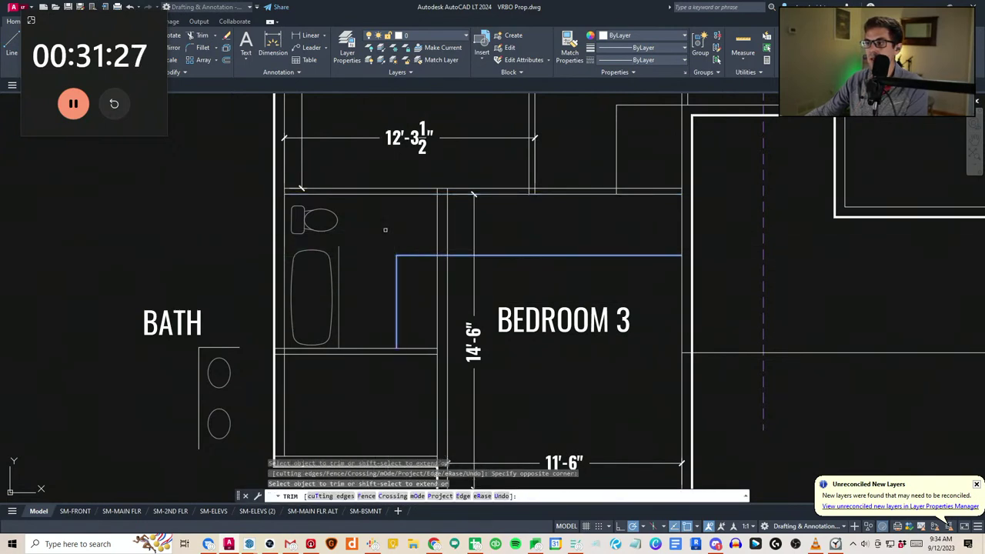
{"action": "key", "text": "Escape"}
{"action": "key", "text": "Escape"}
Trim the vanity end line through the wall and across Bedroom 3 so it stops at the bath wall
{"action": "middle_click_drag", "start_coordinate": [439, 255], "coordinate": [438, 275]}
{"action": "type", "text": "tr"}
{"action": "key", "text": "space"}
{"action": "left_click", "coordinate": [446, 276]}
{"action": "key", "text": "Escape"}
{"action": "key", "text": "Escape"}
{"action": "type", "text": "tr"}
{"action": "key", "text": "space"}
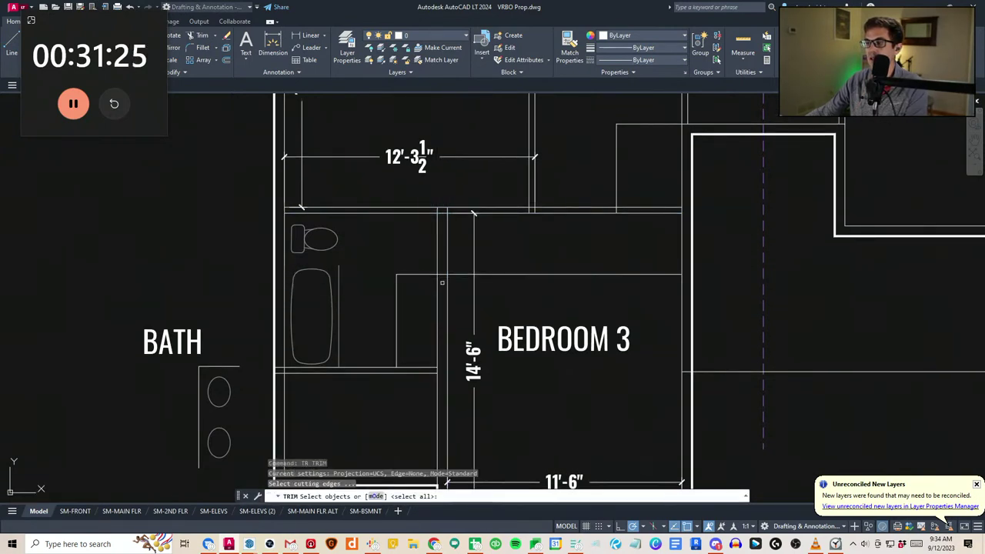
{"action": "left_click", "coordinate": [457, 262]}
{"action": "key", "text": "Escape"}
Measure the jog between the bath wing's front wall and Bedroom 3's front wall
{"action": "middle_click_drag", "start_coordinate": [521, 361], "coordinate": [478, 291]}
{"action": "scroll", "coordinate": [478, 291], "scroll_direction": "down", "scroll_amount": 2}
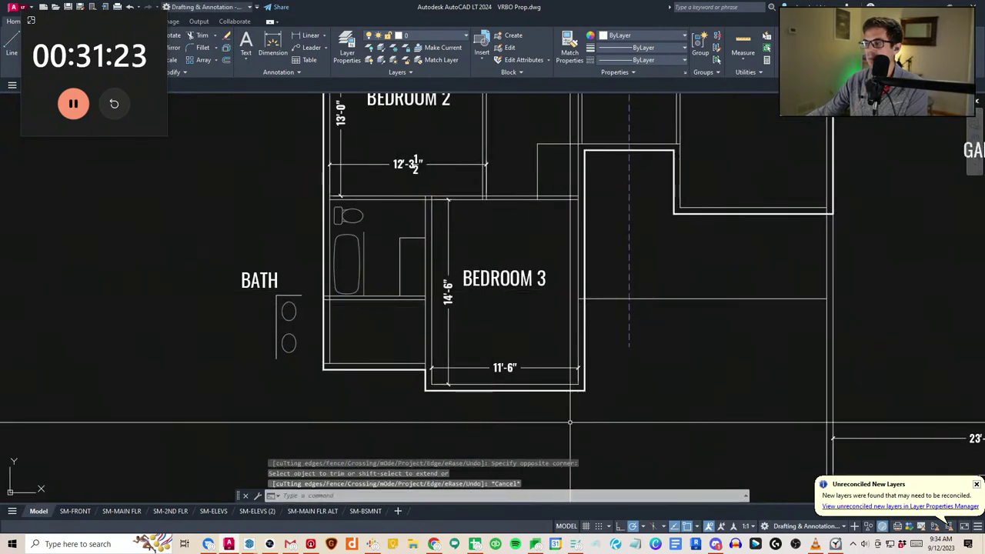
{"action": "type", "text": "dd"}
{"action": "key", "text": "Return"}
{"action": "left_click", "coordinate": [425, 389]}
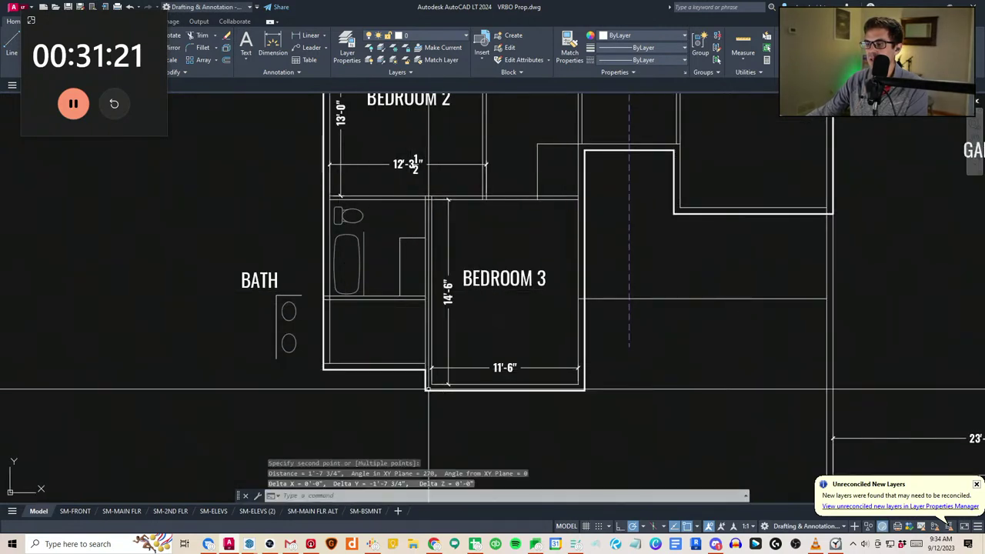
Stretch the bath wing's front wall, dividing wall, bathtub and vanity 1.75 inches toward the front
{"action": "scroll", "coordinate": [429, 389], "scroll_direction": "up", "scroll_amount": 2}
{"action": "type", "text": "st"}
{"action": "key", "text": "Return"}
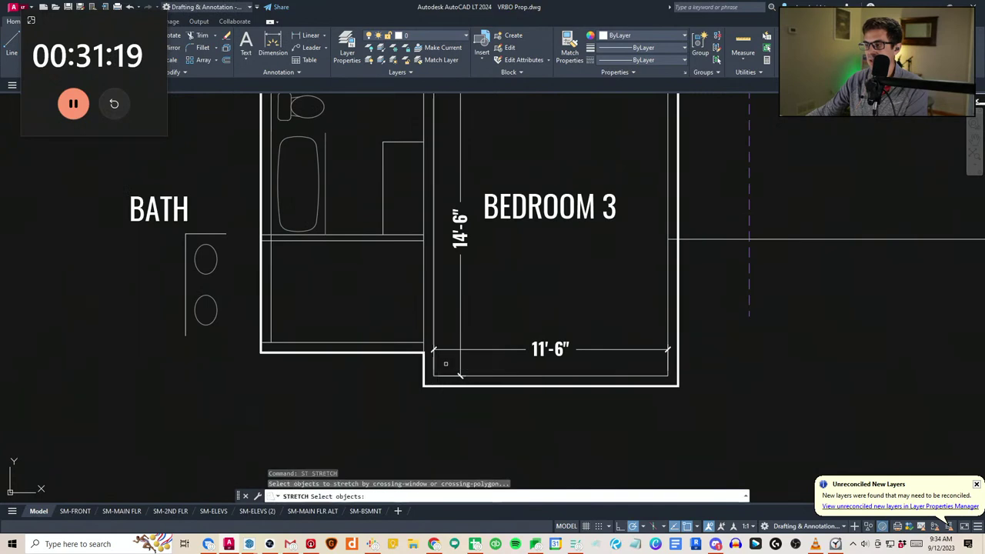
{"action": "left_click", "coordinate": [445, 361]}
{"action": "scroll", "coordinate": [269, 202], "scroll_direction": "down", "scroll_amount": 2}
{"action": "left_click", "coordinate": [262, 183]}
{"action": "key", "text": "Return"}
{"action": "left_click", "coordinate": [268, 194]}
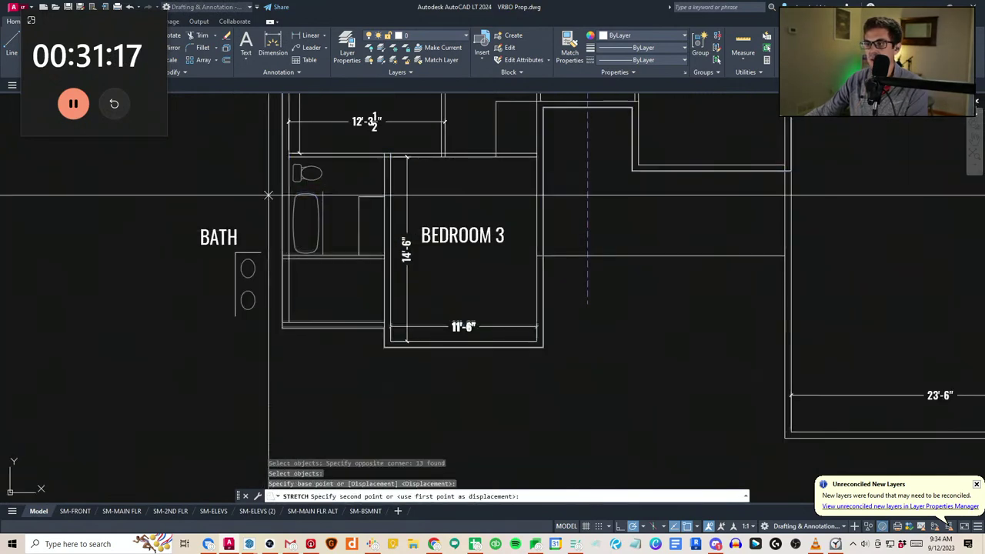
{"action": "type", "text": "1.75"}
{"action": "key", "text": "Return"}
{"action": "key", "text": "Escape"}
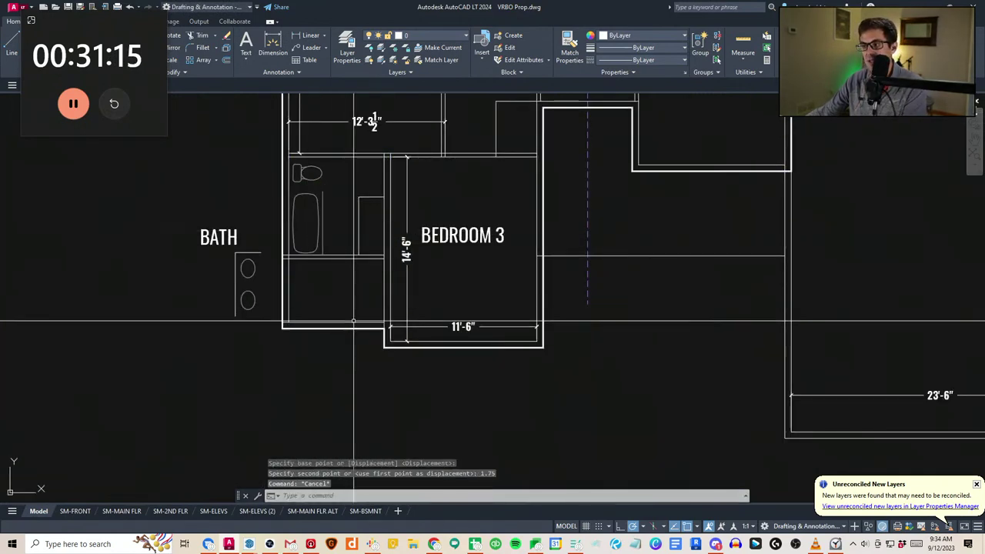
{"action": "scroll", "coordinate": [377, 345], "scroll_direction": "up", "scroll_amount": 2}
{"action": "type", "text": "st"}
{"action": "key", "text": "Return"}
{"action": "left_click", "coordinate": [411, 332]}
{"action": "left_click", "coordinate": [206, 296]}
{"action": "key", "text": "Escape"}
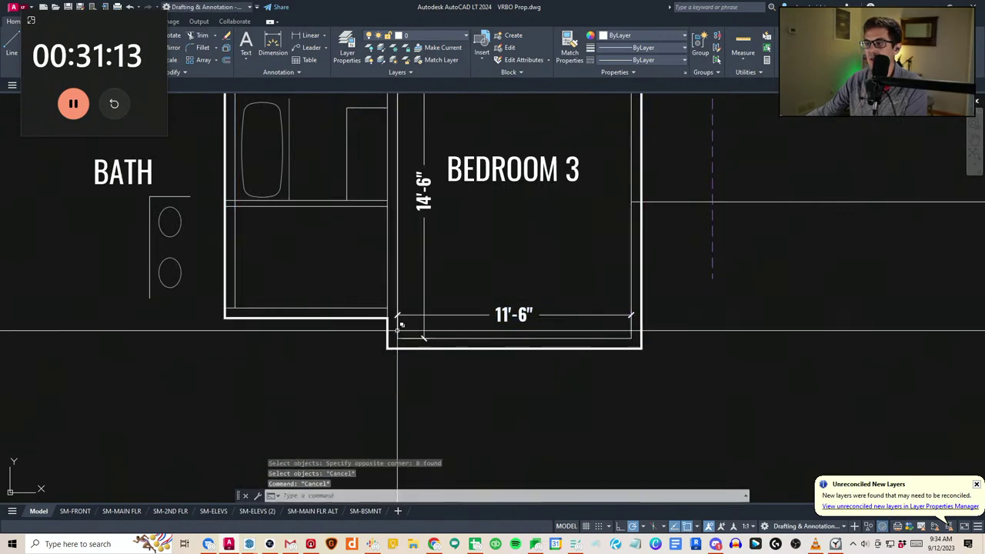
Stretch the bath wing's front wall, dividing wall, bathtub and vanity 12 inches toward the front
{"action": "type", "text": "st"}
{"action": "key", "text": "Return"}
{"action": "left_click", "coordinate": [413, 334]}
{"action": "scroll", "coordinate": [404, 415], "scroll_direction": "down", "scroll_amount": 2}
{"action": "left_click", "coordinate": [283, 202]}
{"action": "key", "text": "Return"}
{"action": "left_click", "coordinate": [280, 206]}
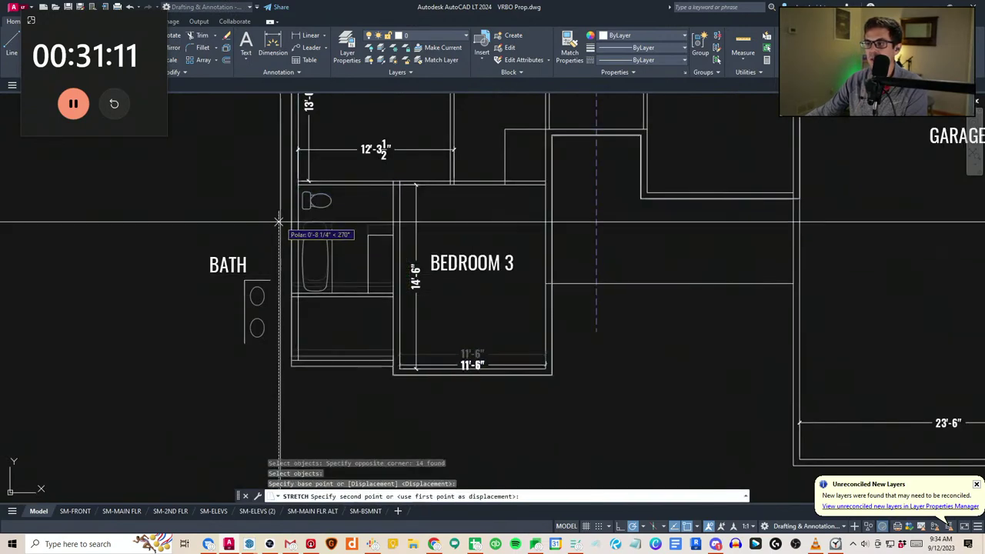
{"action": "type", "text": "12"}
{"action": "key", "text": "Return"}
{"action": "key", "text": "Escape"}
{"action": "key", "text": "Escape"}
Measure the remaining jog at the corner between the bath wing and Bedroom 3
{"action": "scroll", "coordinate": [392, 388], "scroll_direction": "up", "scroll_amount": 4}
{"action": "type", "text": "dd"}
{"action": "key", "text": "Return"}
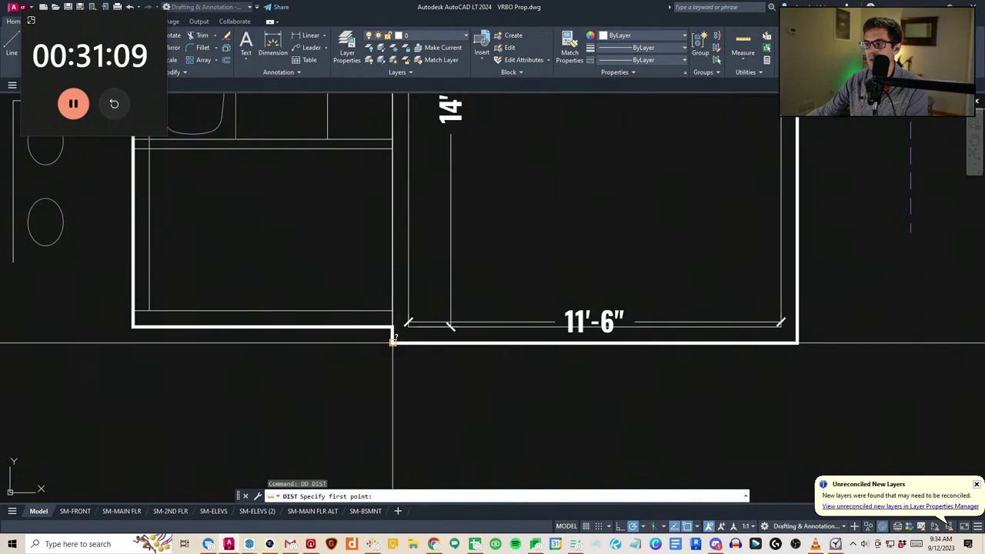
{"action": "left_click", "coordinate": [392, 327]}
{"action": "key", "text": "Escape"}
Stretch only the bath wing's front wall 6 inches back toward the dividing wall
{"action": "type", "text": "st"}
{"action": "key", "text": "Return"}
{"action": "scroll", "coordinate": [397, 336], "scroll_direction": "up", "scroll_amount": 4}
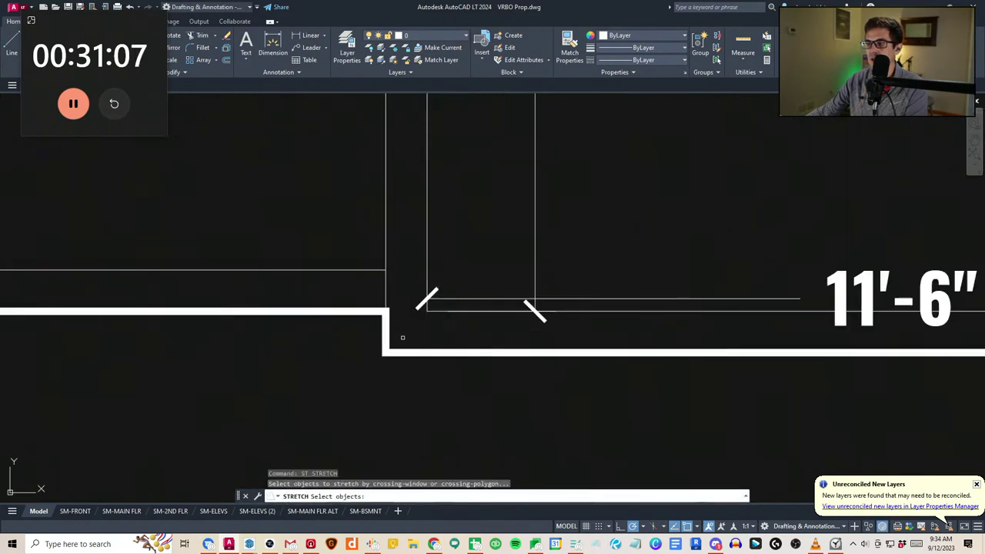
{"action": "left_click", "coordinate": [402, 336]}
{"action": "scroll", "coordinate": [385, 327], "scroll_direction": "down", "scroll_amount": 2}
{"action": "middle_click_drag", "start_coordinate": [295, 265], "coordinate": [402, 306]}
{"action": "scroll", "coordinate": [401, 306], "scroll_direction": "down", "scroll_amount": 2}
{"action": "left_click", "coordinate": [159, 290]}
{"action": "key", "text": "Return"}
{"action": "left_click", "coordinate": [258, 277]}
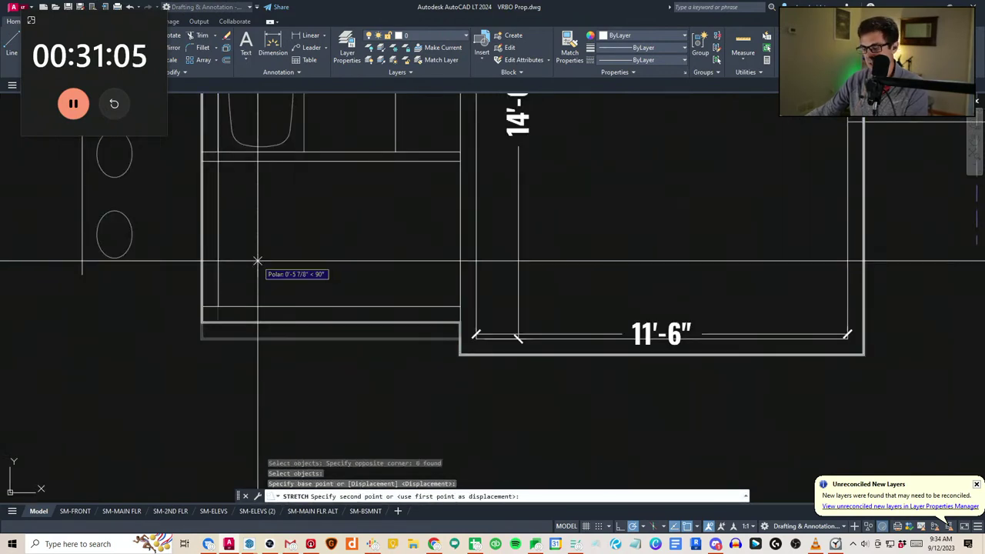
{"action": "type", "text": "6"}
{"action": "key", "text": "Return"}
{"action": "key", "text": "Escape"}
Measure the clear depth of the small room between the dividing wall and the front wall
{"action": "scroll", "coordinate": [258, 262], "scroll_direction": "down", "scroll_amount": 2}
{"action": "middle_click_drag", "start_coordinate": [257, 262], "coordinate": [328, 333]}
{"action": "type", "text": "dd"}
{"action": "key", "text": "Return"}
{"action": "key", "text": "Escape"}
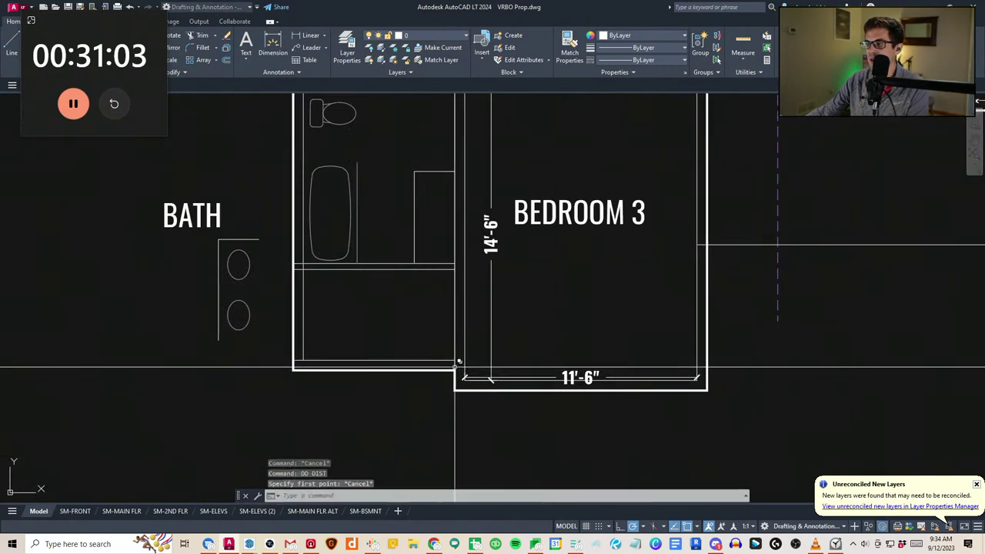
{"action": "type", "text": "dd"}
{"action": "key", "text": "Return"}
{"action": "left_click", "coordinate": [456, 359]}
{"action": "left_click", "coordinate": [455, 270]}
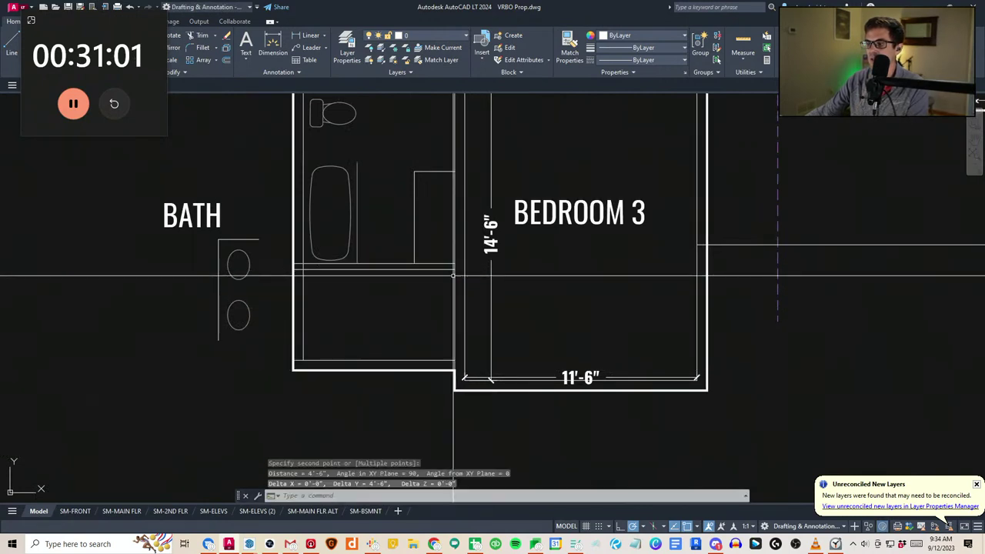
{"action": "key", "text": "Escape"}
{"action": "middle_click_drag", "start_coordinate": [452, 290], "coordinate": [444, 360]}
{"action": "key", "text": "Escape"}
{"action": "key", "text": "Escape"}
{"action": "type", "text": "a"}
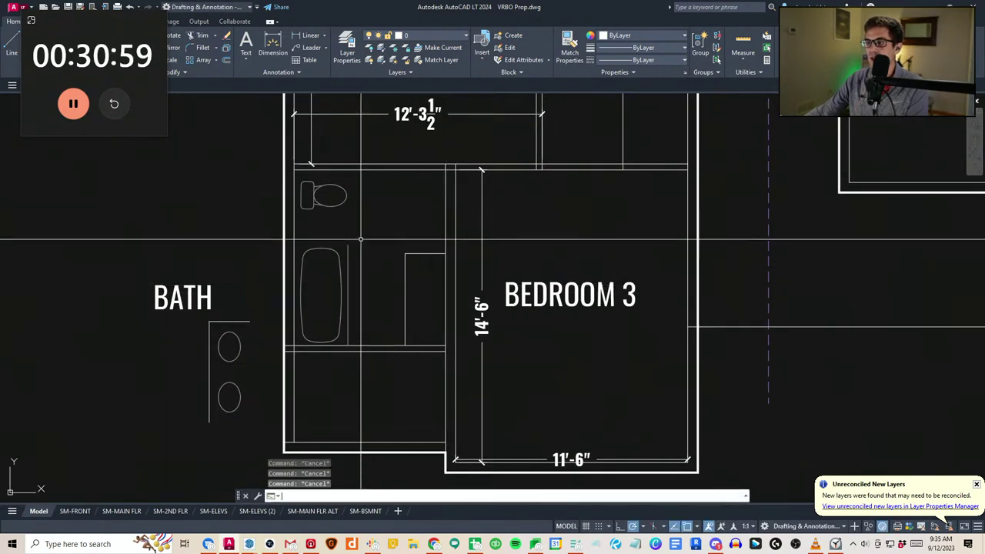
Draw a guide line from the end of the tub's side line across to the bath's Bedroom 3 wall
{"action": "key", "text": "Return"}
{"action": "left_click", "coordinate": [348, 244]}
{"action": "left_click", "coordinate": [444, 243]}
{"action": "key", "text": "Escape"}
{"action": "scroll", "coordinate": [455, 264], "scroll_direction": "up", "scroll_amount": 2}
Stretch the open end of the vanity outline to line up with the guide line at the tub's end
{"action": "type", "text": "s"}
{"action": "key", "text": "Return"}
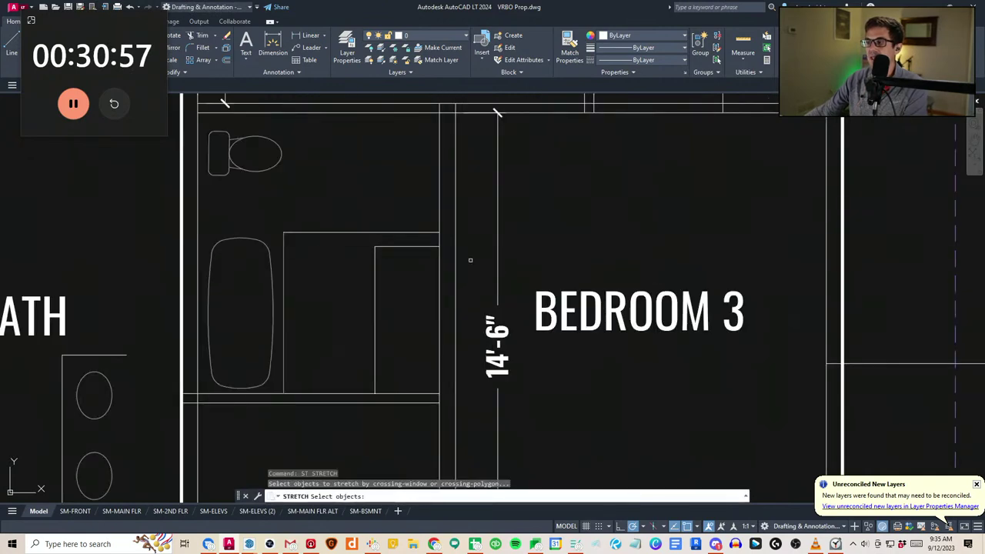
{"action": "left_click", "coordinate": [470, 260]}
{"action": "left_click", "coordinate": [342, 238]}
{"action": "key", "text": "Return"}
{"action": "left_click", "coordinate": [375, 232]}
{"action": "key", "text": "Escape"}
Erase the guide line between the tub and the Bedroom 3 wall
{"action": "left_click", "coordinate": [355, 255]}
{"action": "left_click", "coordinate": [334, 200]}
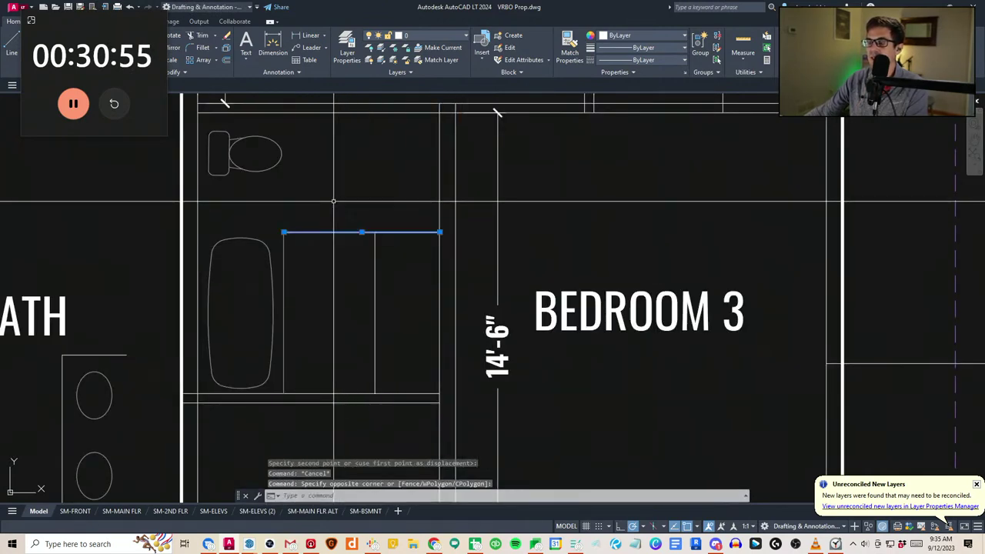
{"action": "type", "text": "e"}
{"action": "key", "text": "Return"}
{"action": "scroll", "coordinate": [410, 251], "scroll_direction": "down", "scroll_amount": 2}
{"action": "middle_click_drag", "start_coordinate": [361, 339], "coordinate": [354, 363]}
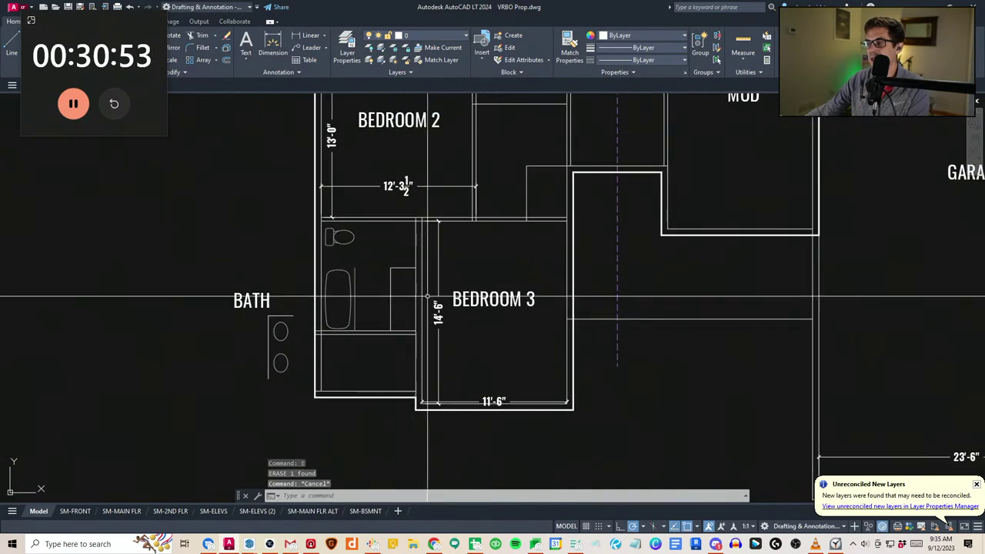
{"action": "key", "text": "Escape"}
Stretch the dividing wall together with the bathtub and vanity 6 inches back toward the toilet
{"action": "scroll", "coordinate": [426, 343], "scroll_direction": "up", "scroll_amount": 2}
{"action": "type", "text": "s"}
{"action": "key", "text": "Return"}
{"action": "left_click", "coordinate": [433, 351]}
{"action": "left_click", "coordinate": [237, 206]}
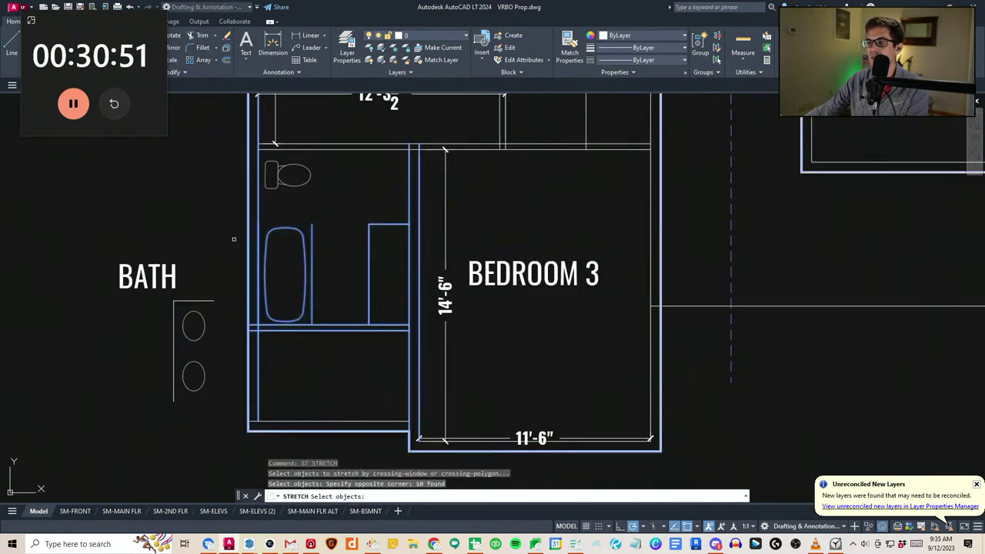
{"action": "key", "text": "Return"}
{"action": "left_click", "coordinate": [234, 238]}
{"action": "type", "text": "6"}
{"action": "key", "text": "Return"}
{"action": "middle_click_drag", "start_coordinate": [234, 233], "coordinate": [256, 280]}
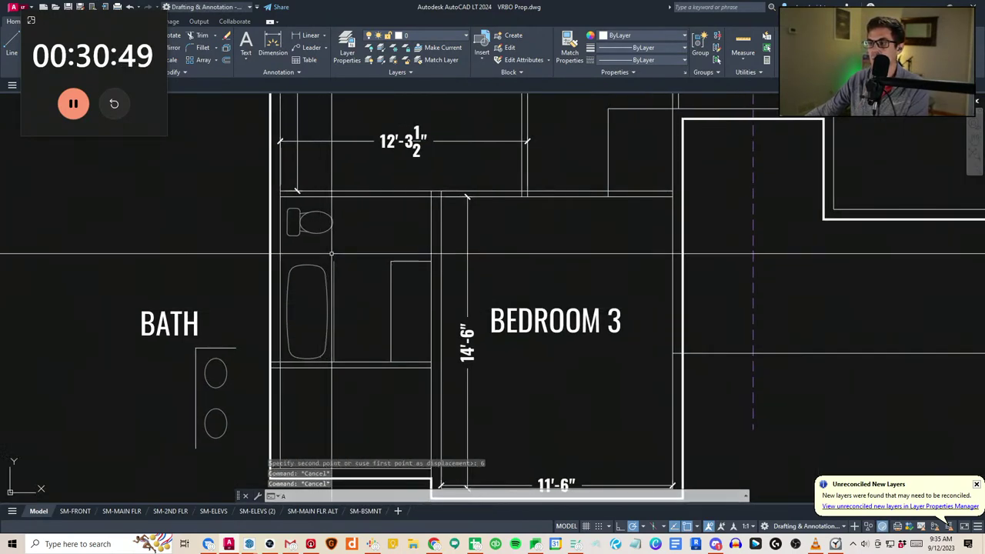
Draw a line closing the tub alcove from the end of its side line to the exterior wall
{"action": "type", "text": "l"}
{"action": "key", "text": "Return"}
{"action": "left_click", "coordinate": [334, 261]}
{"action": "key", "text": "Escape"}
{"action": "key", "text": "Escape"}
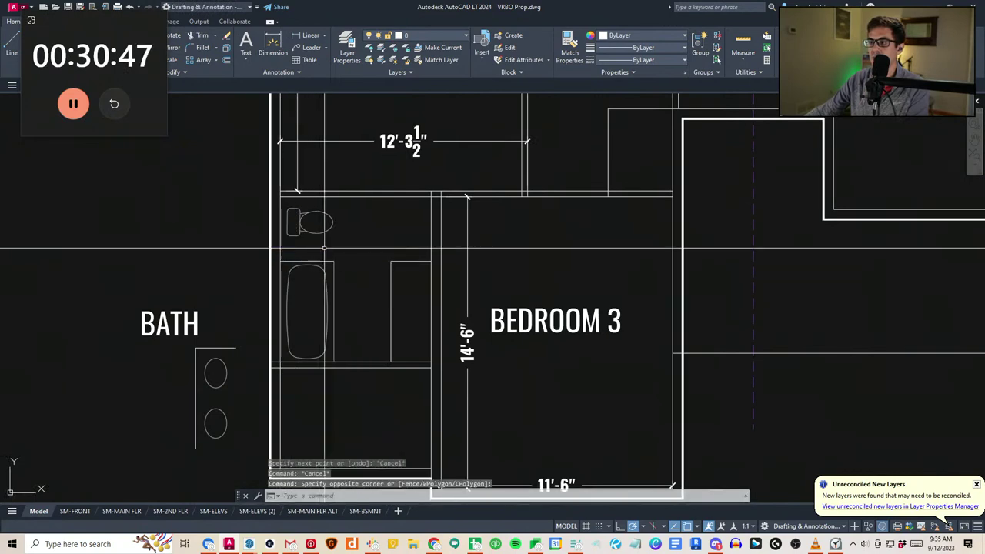
Copy the tub alcove's end line toward the toilet to form the second face of a thin wall
{"action": "left_click", "coordinate": [262, 238]}
{"action": "left_click", "coordinate": [357, 266]}
{"action": "type", "text": "cv"}
{"action": "key", "text": "Return"}
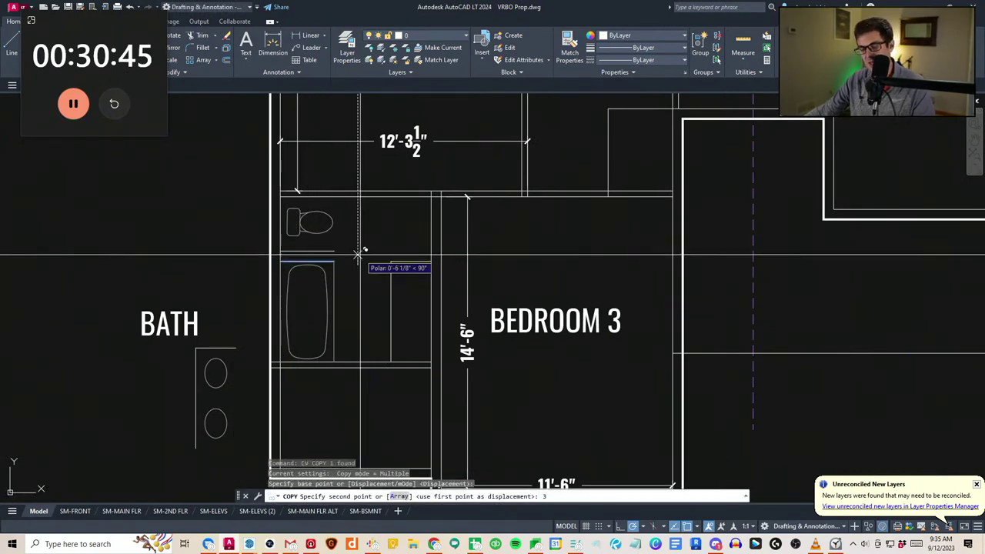
{"action": "key", "text": "Escape"}
{"action": "key", "text": "Escape"}
Measure the clear space for the toilet between the new tub wall and the Bedroom 2 wall
{"action": "type", "text": "di"}
{"action": "key", "text": "Return"}
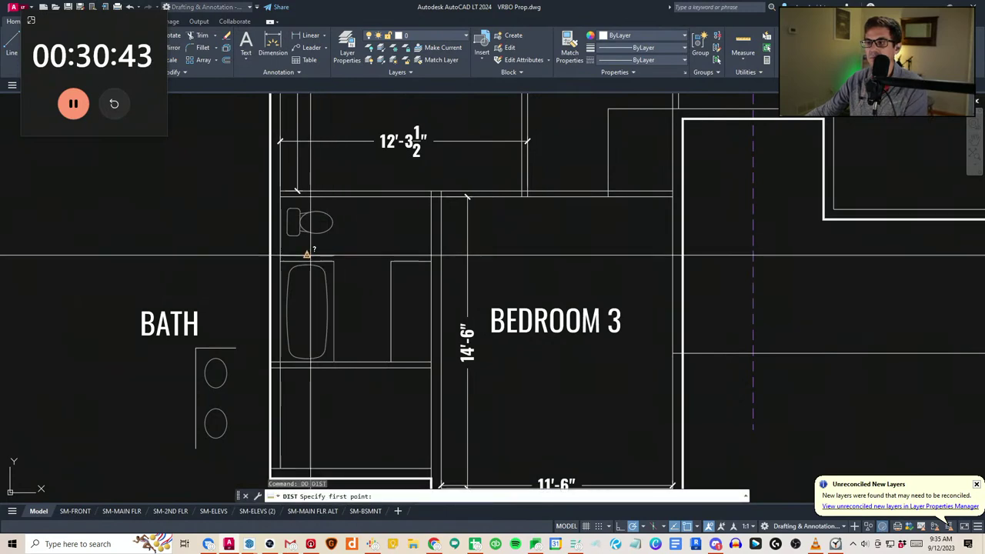
{"action": "left_click", "coordinate": [306, 256]}
{"action": "left_click", "coordinate": [307, 197]}
Move the toilet against the exterior wall, centred between the tub wall and the Bedroom 2 wall
{"action": "left_click", "coordinate": [339, 236]}
{"action": "left_click", "coordinate": [319, 215]}
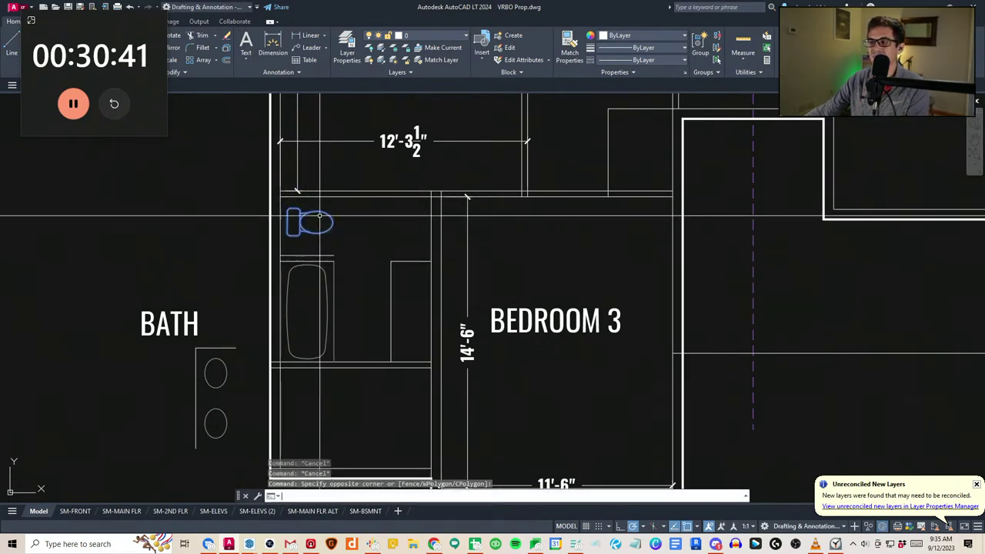
{"action": "left_click", "coordinate": [342, 222]}
{"action": "middle_click_drag", "start_coordinate": [370, 309], "coordinate": [373, 283]}
{"action": "scroll", "coordinate": [373, 284], "scroll_direction": "down", "scroll_amount": 2}
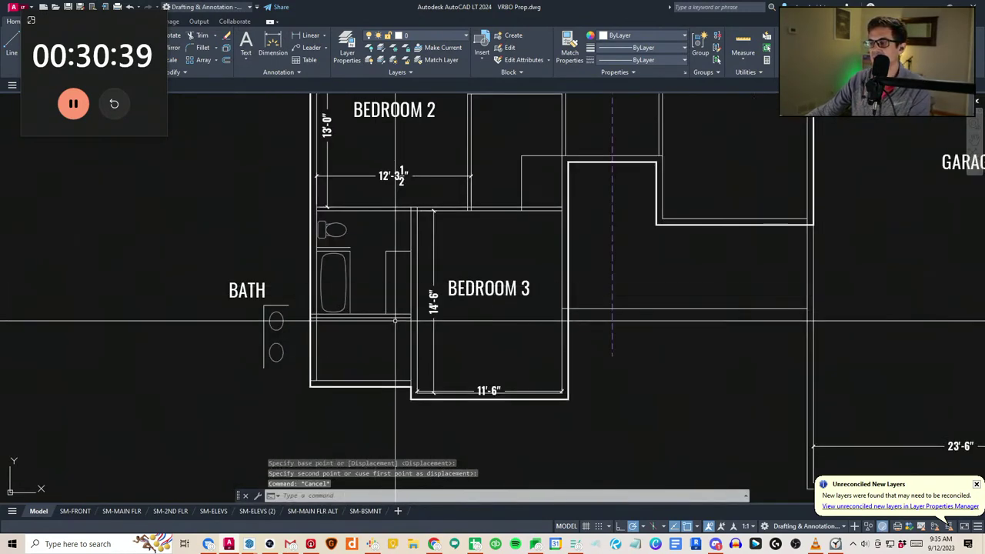
Trim the dividing wall's lines back to the inner face of the exterior wall
{"action": "middle_click_drag", "start_coordinate": [338, 327], "coordinate": [321, 316]}
{"action": "scroll", "coordinate": [292, 309], "scroll_direction": "up", "scroll_amount": 2}
{"action": "type", "text": "tr"}
{"action": "key", "text": "Return"}
{"action": "scroll", "coordinate": [305, 322], "scroll_direction": "up", "scroll_amount": 2}
{"action": "left_click", "coordinate": [305, 315]}
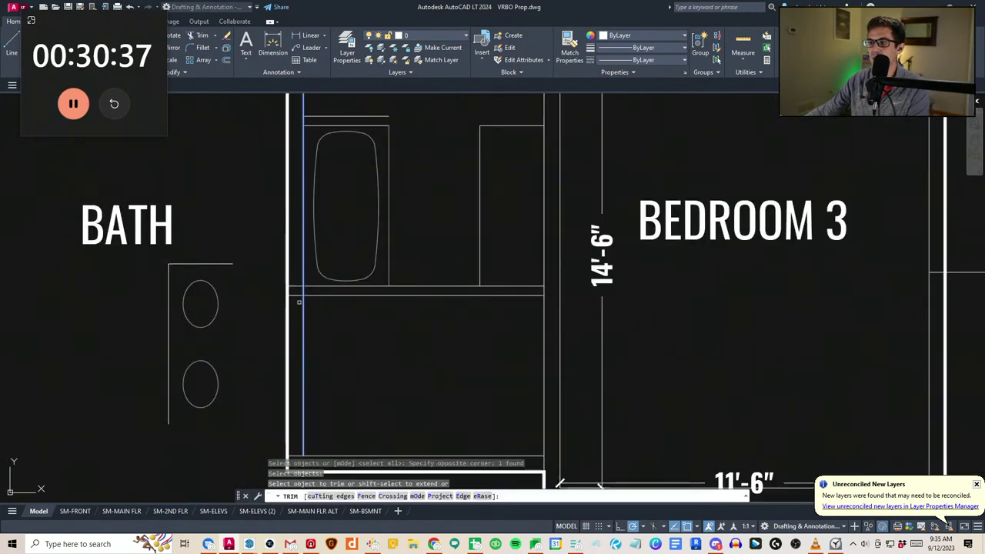
{"action": "key", "text": "Escape"}
{"action": "key", "text": "Escape"}
{"action": "scroll", "coordinate": [284, 306], "scroll_direction": "down", "scroll_amount": 5}
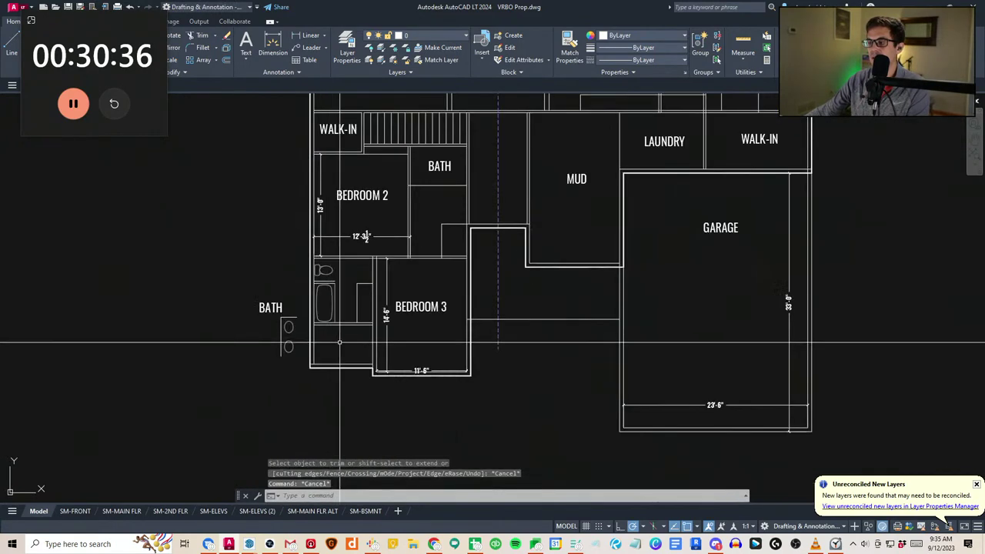
Move the BATH label from outside the house into the bathroom beside the toilet
{"action": "key", "text": "space"}
{"action": "left_click", "coordinate": [268, 305]}
{"action": "scroll", "coordinate": [342, 270], "scroll_direction": "up", "scroll_amount": 4}
{"action": "left_click", "coordinate": [346, 271]}
{"action": "key", "text": "Escape"}
{"action": "scroll", "coordinate": [374, 299], "scroll_direction": "down", "scroll_amount": 4}
{"action": "scroll", "coordinate": [419, 415], "scroll_direction": "up", "scroll_amount": 4}
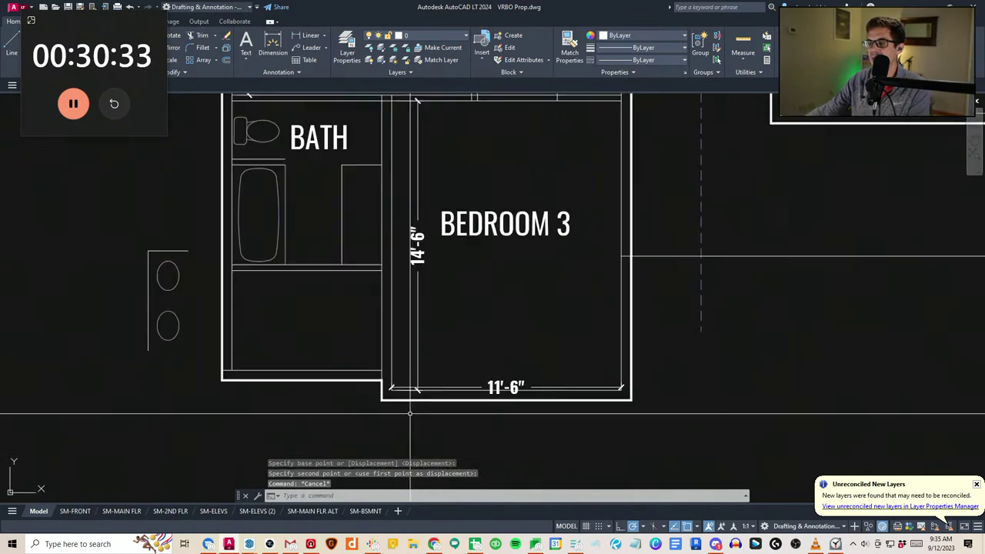
Trim away the bathroom-side line of the wall between the bath wing and Bedroom 3
{"action": "type", "text": "f"}
{"action": "key", "text": "space"}
{"action": "key", "text": "Escape"}
{"action": "scroll", "coordinate": [383, 385], "scroll_direction": "up", "scroll_amount": 4}
{"action": "left_click", "coordinate": [368, 366]}
{"action": "key", "text": "space"}
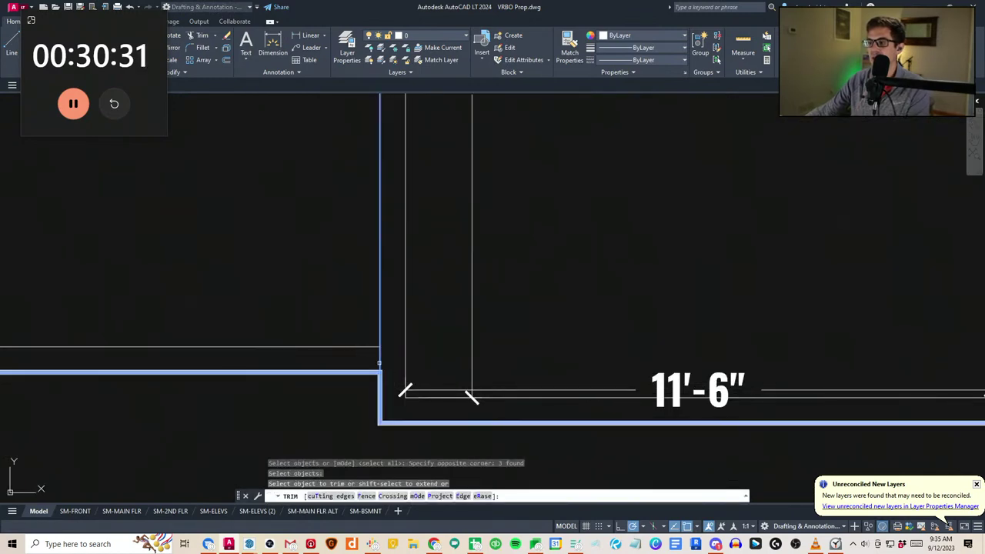
{"action": "left_click", "coordinate": [379, 358]}
{"action": "key", "text": "Escape"}
{"action": "key", "text": "Escape"}
{"action": "scroll", "coordinate": [367, 360], "scroll_direction": "down", "scroll_amount": 5}
Extend the inner line of the bath wing's front wall to the Bedroom 3 wall line
{"action": "type", "text": "ex"}
{"action": "key", "text": "space"}
{"action": "left_click_drag", "start_coordinate": [409, 338], "coordinate": [377, 327]}
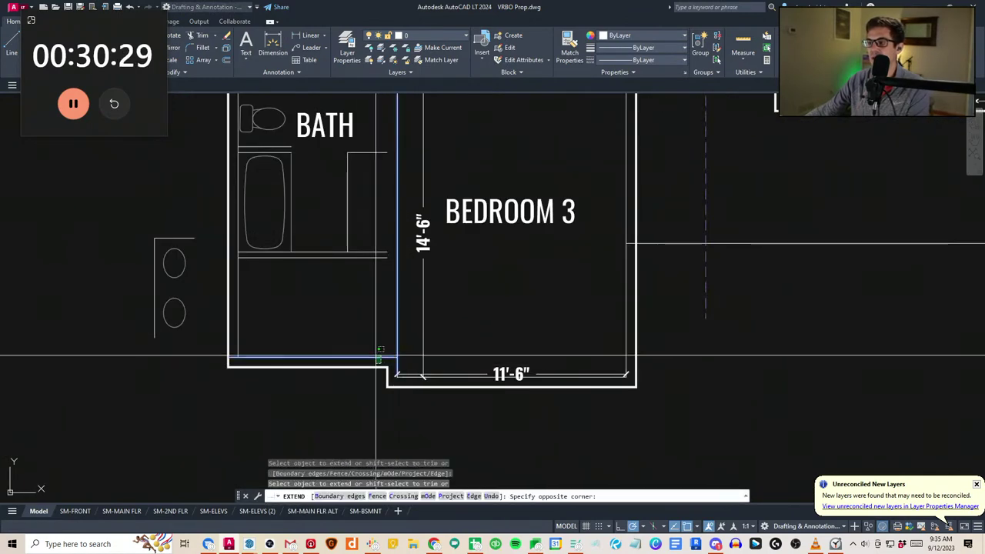
{"action": "left_click", "coordinate": [375, 354]}
{"action": "key", "text": "Escape"}
Offset the Bedroom 3 wall line 3.5 inches toward the bath to form a thinner partition
{"action": "middle_click_drag", "start_coordinate": [393, 332], "coordinate": [390, 364]}
{"action": "type", "text": "o"}
{"action": "key", "text": "Return"}
{"action": "type", "text": "3.5"}
{"action": "key", "text": "Return"}
{"action": "left_click", "coordinate": [390, 286]}
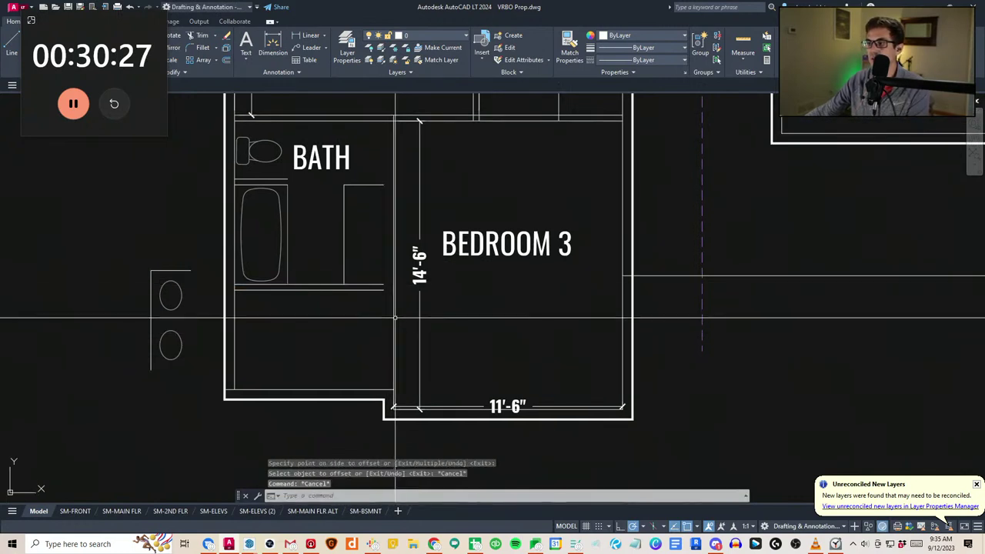
{"action": "key", "text": "space"}
{"action": "key", "text": "Escape"}
Stretch the vanity and the dividing wall's ends to meet the new face of the Bedroom 3 partition
{"action": "middle_click_drag", "start_coordinate": [394, 349], "coordinate": [388, 379]}
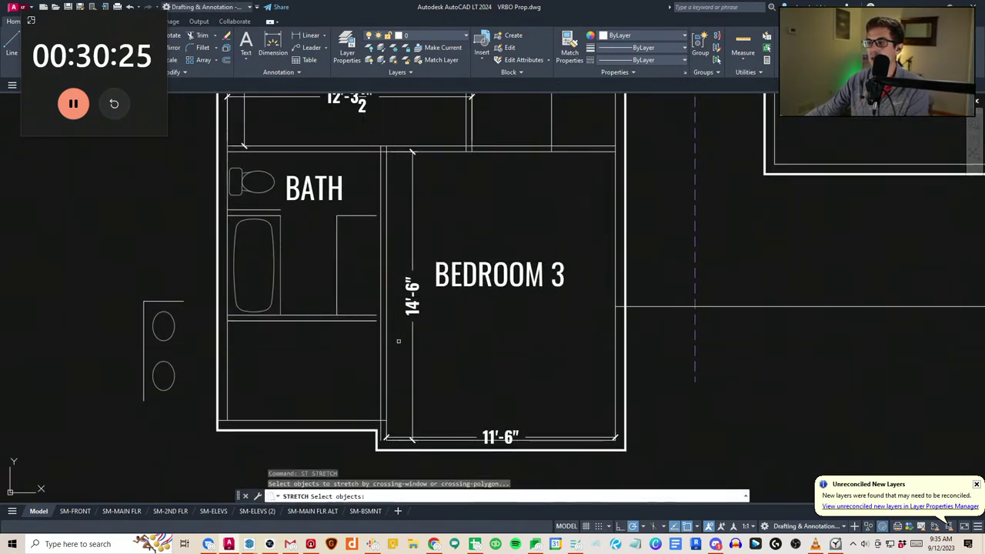
{"action": "left_click", "coordinate": [377, 215]}
{"action": "left_click", "coordinate": [380, 216]}
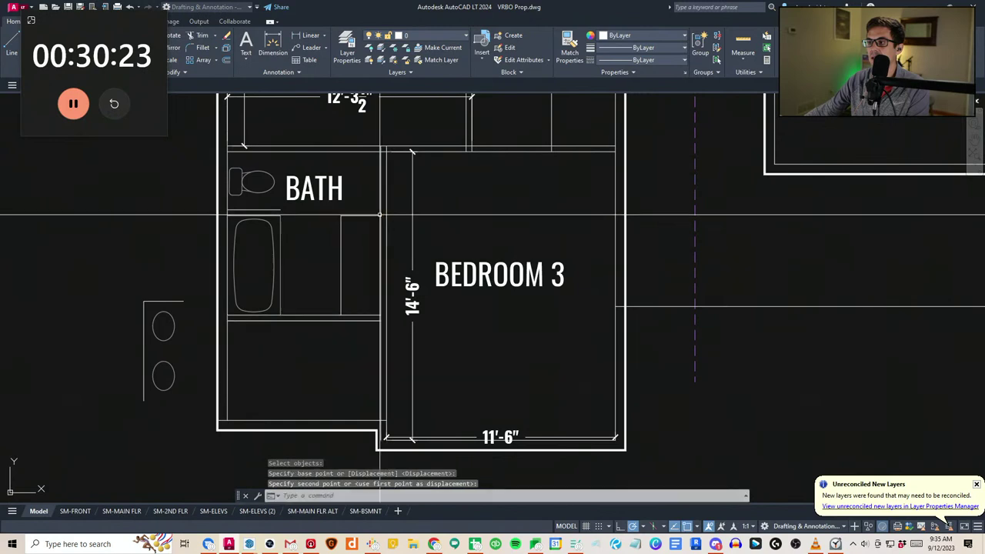
{"action": "key", "text": "Escape"}
Move the two sinks from outside the house onto the bathroom's vanity
{"action": "scroll", "coordinate": [418, 425], "scroll_direction": "down", "scroll_amount": 4}
{"action": "middle_click_drag", "start_coordinate": [388, 382], "coordinate": [380, 343]}
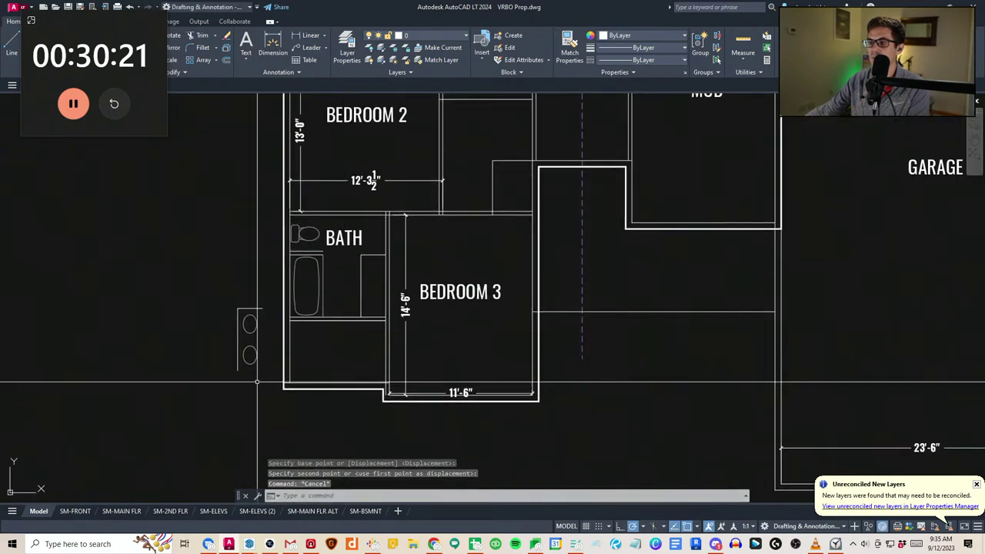
{"action": "type", "text": "m"}
{"action": "key", "text": "Return"}
{"action": "left_click", "coordinate": [245, 331]}
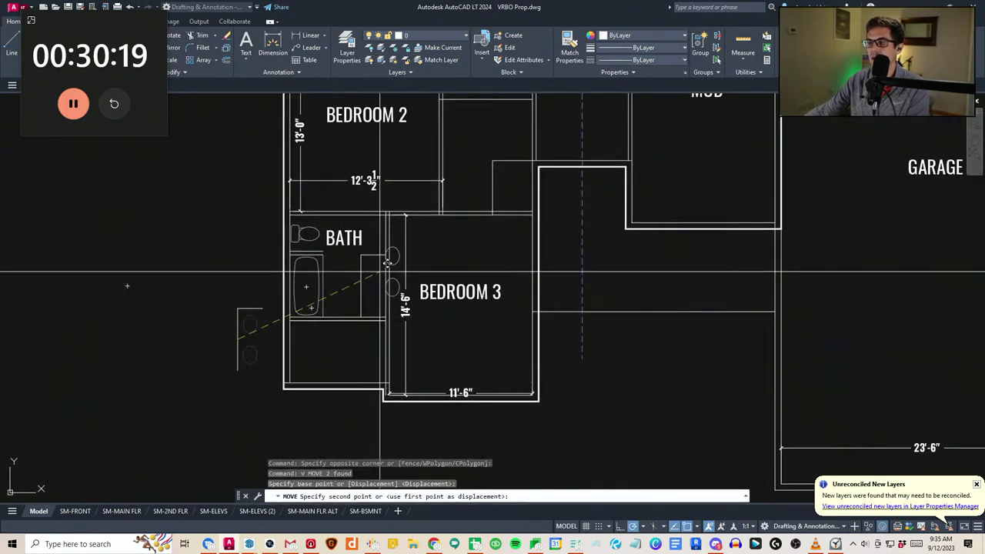
{"action": "key", "text": "Escape"}
{"action": "middle_click_drag", "start_coordinate": [356, 272], "coordinate": [354, 311]}
{"action": "key", "text": "Escape"}
{"action": "middle_click_drag", "start_coordinate": [342, 357], "coordinate": [345, 346]}
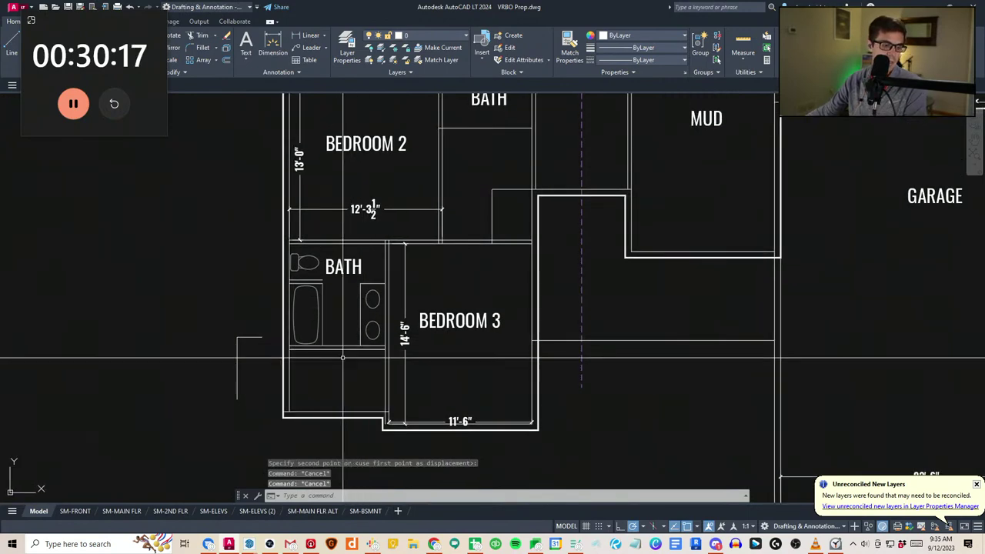
Erase the leftover vanity outline outside the exterior wall
{"action": "left_click", "coordinate": [266, 398]}
{"action": "left_click", "coordinate": [209, 305]}
{"action": "type", "text": "e"}
{"action": "key", "text": "Return"}
{"action": "middle_click_drag", "start_coordinate": [282, 334], "coordinate": [290, 319]}
{"action": "key", "text": "Escape"}
{"action": "scroll", "coordinate": [297, 329], "scroll_direction": "down", "scroll_amount": 2}
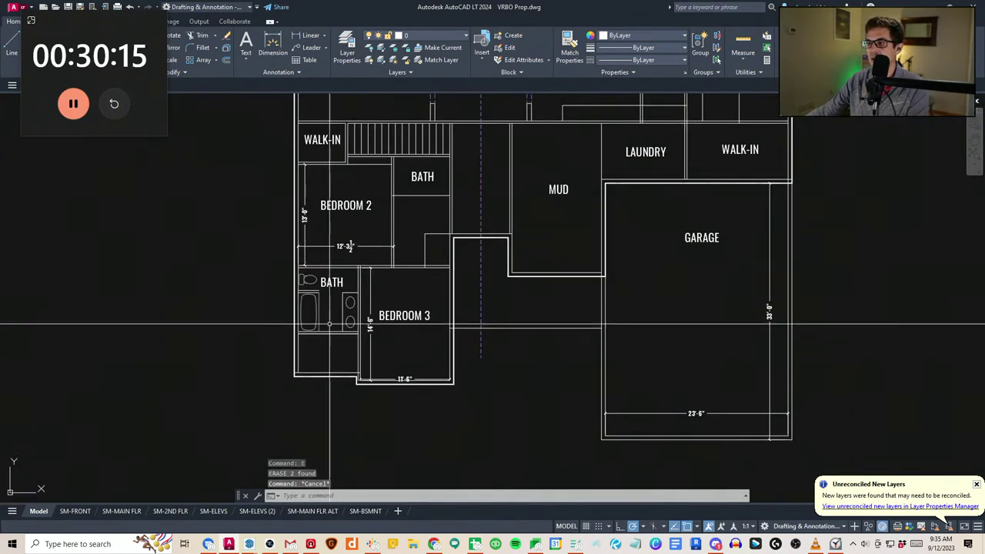
Copy the WALK-IN label above Bedroom 2 into the small room in front of the new bath
{"action": "left_click", "coordinate": [321, 139]}
{"action": "type", "text": "co"}
{"action": "key", "text": "Return"}
{"action": "left_click", "coordinate": [321, 140]}
{"action": "left_click", "coordinate": [322, 351]}
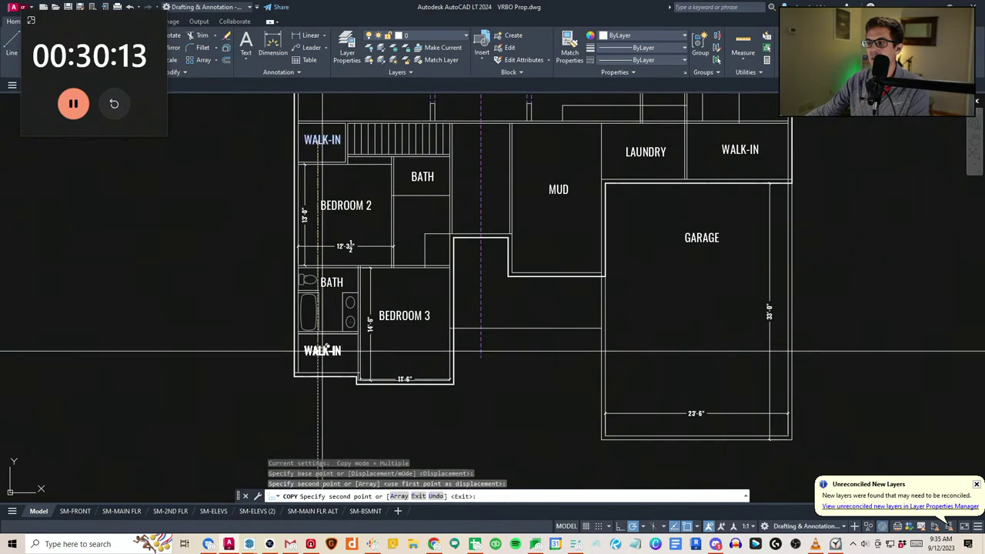
{"action": "key", "text": "Escape"}
{"action": "key", "text": "Escape"}
Change the BATH label of the room beside Bedroom 2 to PWD
{"action": "middle_click_drag", "start_coordinate": [448, 297], "coordinate": [424, 303]}
{"action": "middle_click_drag", "start_coordinate": [389, 220], "coordinate": [376, 248]}
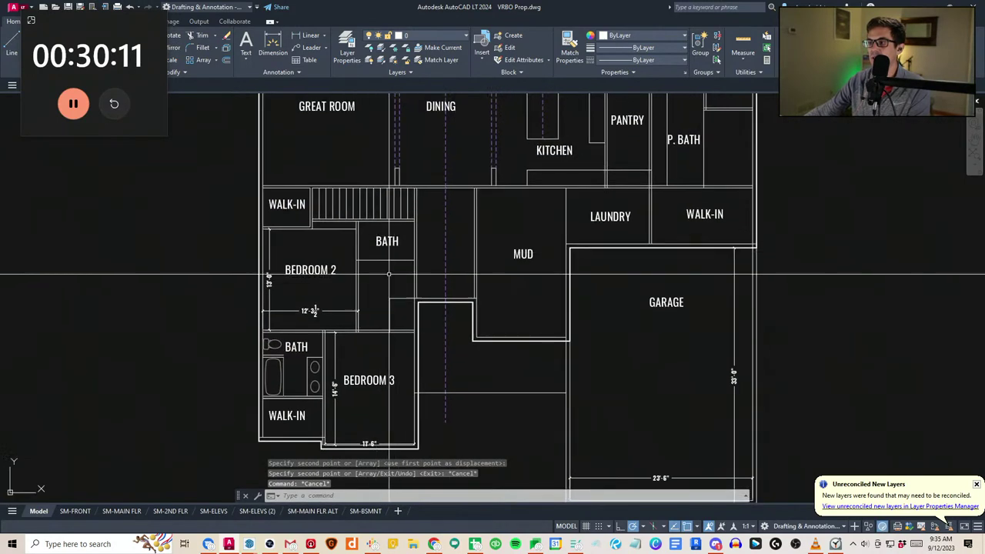
{"action": "left_click", "coordinate": [383, 237]}
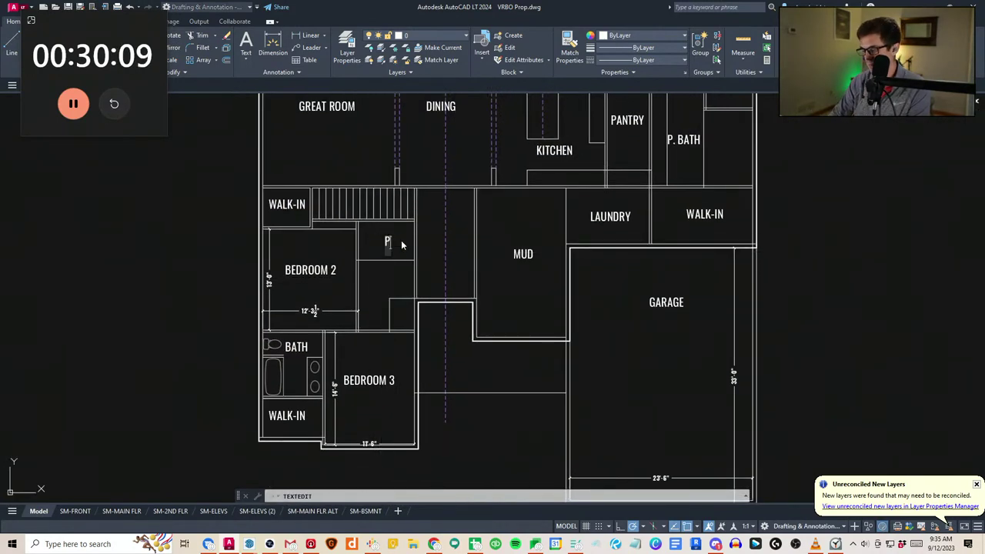
{"action": "key", "text": "Return"}
{"action": "key", "text": "Escape"}
{"action": "key", "text": "Escape"}
{"action": "key", "text": "Escape"}
Offset the inner line of the mud room's front wall 7 feet into the room
{"action": "mouse_move", "coordinate": [551, 330]}
{"action": "middle_mouse_down"}
{"action": "mouse_move", "coordinate": [492, 338]}
{"action": "mouse_move", "coordinate": [506, 311]}
{"action": "middle_mouse_up"}
{"action": "type", "text": "ff"}
{"action": "key", "text": "Return"}
{"action": "type", "text": "7"}
{"action": "key", "text": "Return"}
{"action": "key", "text": "Escape"}
{"action": "key", "text": "Escape"}
{"action": "scroll", "coordinate": [501, 317], "scroll_direction": "up", "scroll_amount": 2}
{"action": "key", "text": "Escape"}
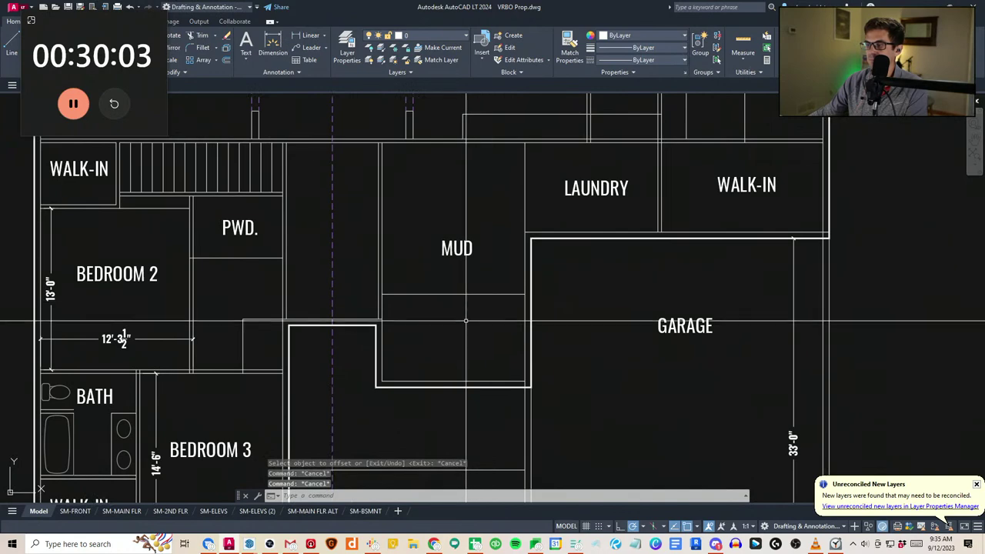
Move the new line across the mud room 6 inches toward the front wall
{"action": "left_click", "coordinate": [466, 320]}
{"action": "left_click", "coordinate": [447, 257]}
{"action": "type", "text": "v"}
{"action": "key", "text": "Return"}
{"action": "left_click", "coordinate": [463, 324]}
{"action": "type", "text": "6"}
{"action": "key", "text": "Return"}
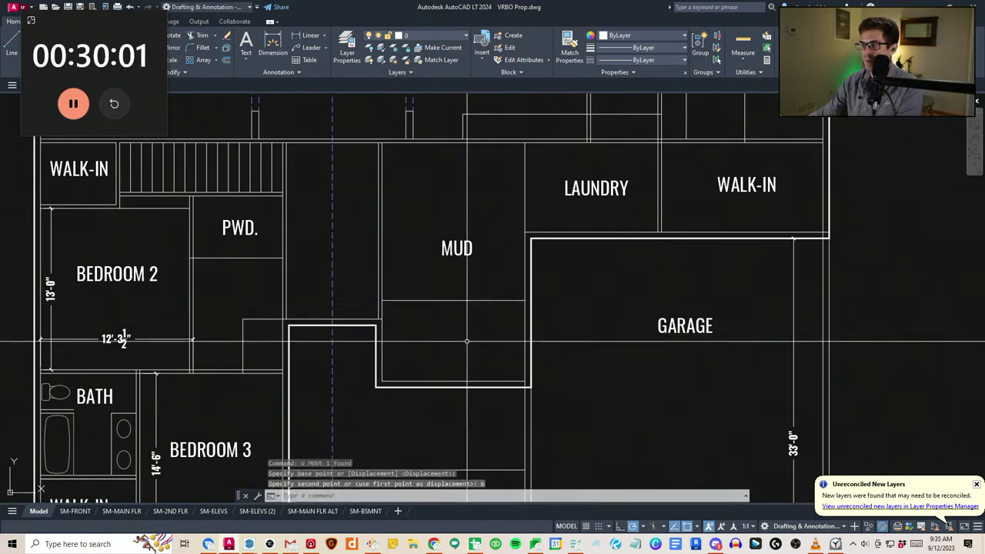
Offset the line across the mud room 3.5 inches toward the MUD label to form a partition
{"action": "middle_click_drag", "start_coordinate": [467, 342], "coordinate": [468, 330]}
{"action": "key", "text": "Escape"}
{"action": "key", "text": "Escape"}
{"action": "type", "text": "o"}
{"action": "key", "text": "Return"}
{"action": "type", "text": "3.5"}
{"action": "left_click", "coordinate": [430, 290]}
{"action": "left_click", "coordinate": [445, 267]}
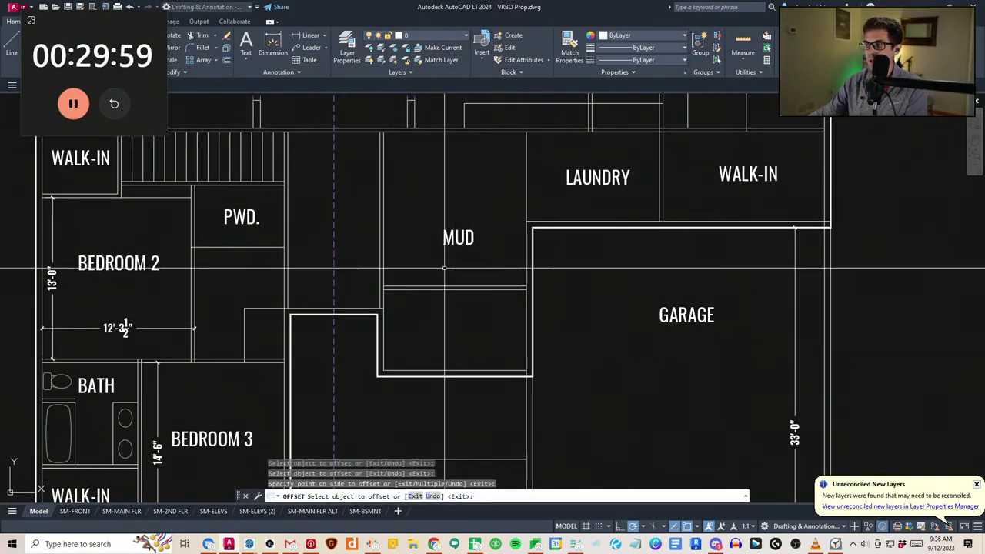
{"action": "key", "text": "Escape"}
Measure the distance from the mud room partition's end to the garage's inside corner
{"action": "middle_click_drag", "start_coordinate": [446, 267], "coordinate": [441, 321]}
{"action": "type", "text": "dd"}
{"action": "key", "text": "Return"}
{"action": "left_click", "coordinate": [533, 309]}
{"action": "left_click", "coordinate": [541, 246]}
Move the mud room partition's two lines 6 inches toward the MUD label
{"action": "left_click", "coordinate": [474, 343]}
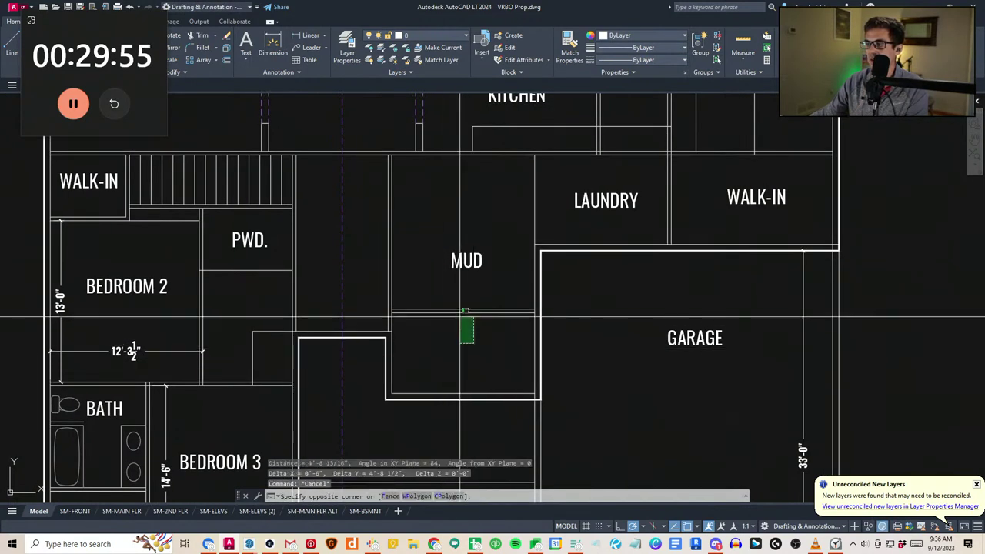
{"action": "left_click", "coordinate": [454, 297]}
{"action": "type", "text": "v"}
{"action": "key", "text": "Return"}
{"action": "left_click", "coordinate": [467, 360]}
{"action": "type", "text": "6"}
{"action": "key", "text": "Return"}
{"action": "middle_click_drag", "start_coordinate": [492, 347], "coordinate": [499, 366]}
{"action": "key", "text": "Escape"}
{"action": "key", "text": "Escape"}
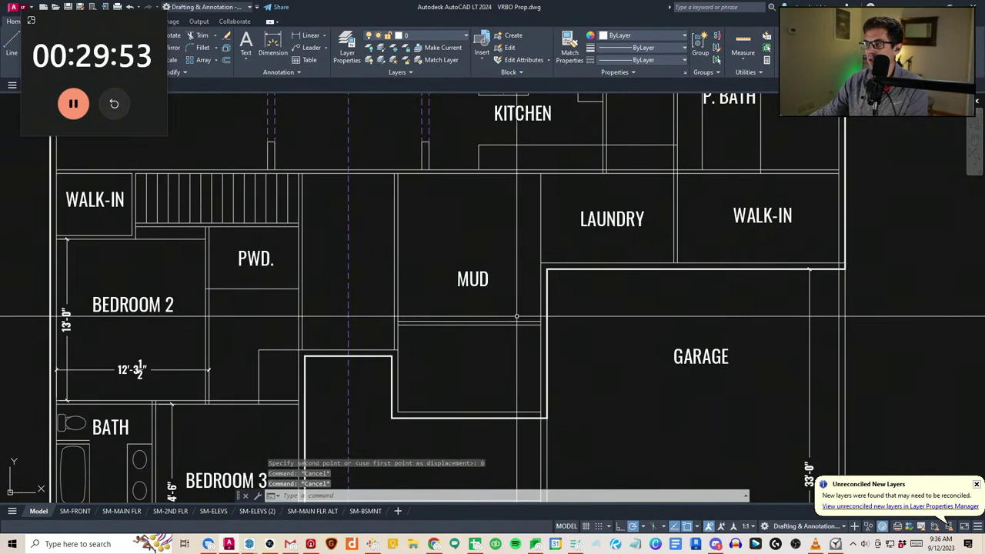
{"action": "type", "text": "a"}
{"action": "key", "text": "Return"}
{"action": "key", "text": "Escape"}
Copy the MUD label straight into the small room between the new partition and the front wall
{"action": "left_click", "coordinate": [473, 279]}
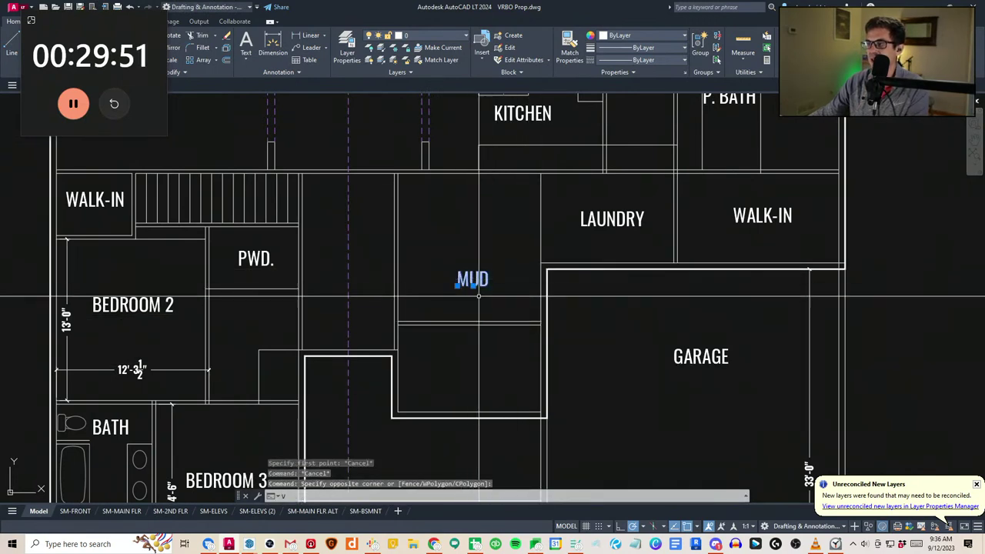
{"action": "type", "text": "co"}
{"action": "key", "text": "Return"}
{"action": "left_click", "coordinate": [478, 281]}
{"action": "left_click", "coordinate": [471, 367]}
{"action": "key", "text": "Escape"}
Change the copied label's text to "PKT. OFFICE/"
{"action": "double_click", "coordinate": [464, 370]}
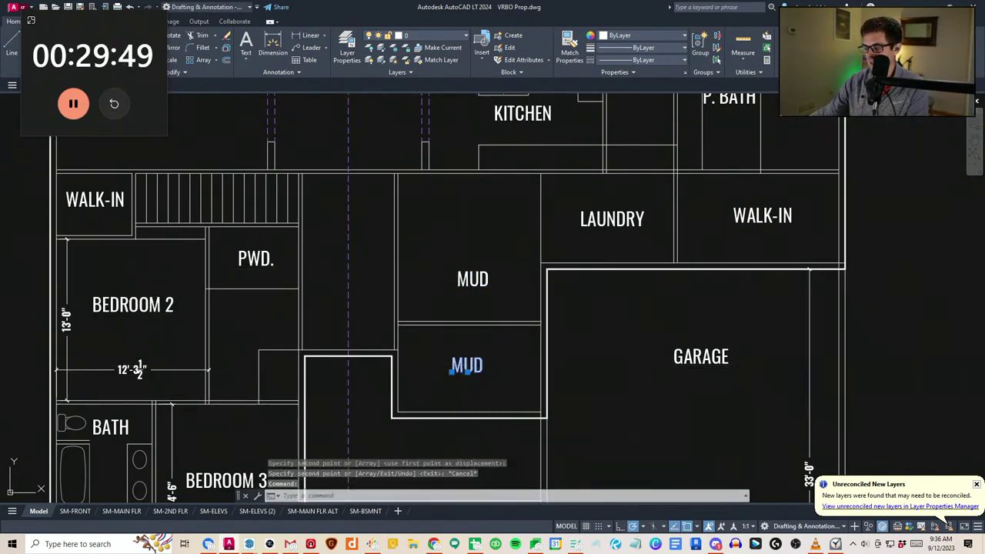
{"action": "type", "text": "PKT."}
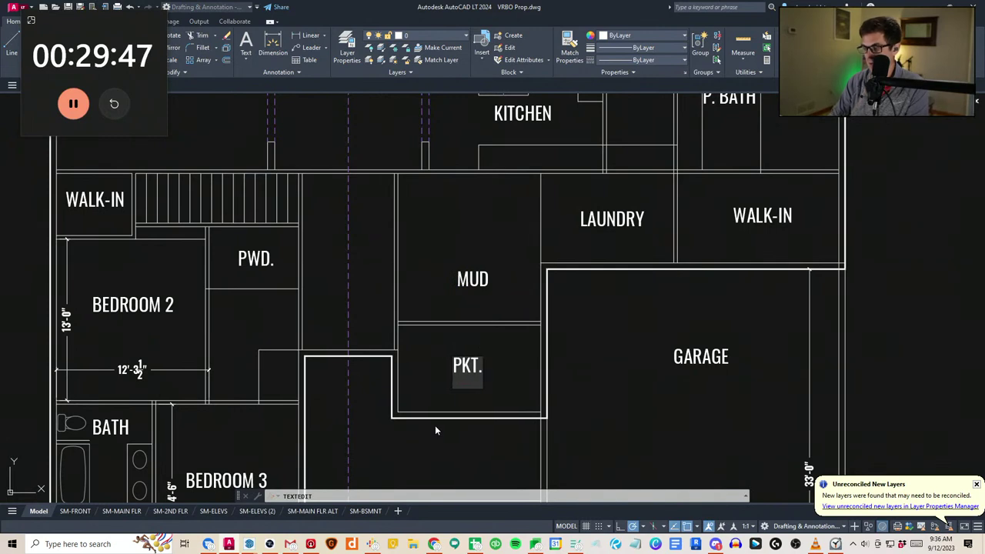
{"action": "type", "text": " OFFICE/"}
{"action": "key", "text": "Return"}
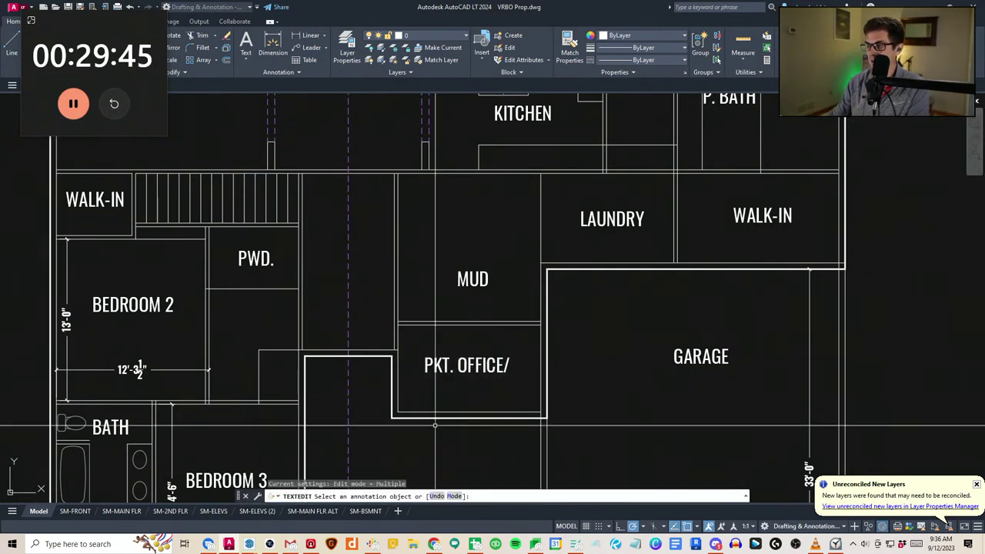
{"action": "key", "text": "Escape"}
{"action": "key", "text": "Escape"}
Copy the PKT. OFFICE/ label directly beneath itself to make a second label line
{"action": "scroll", "coordinate": [466, 370], "scroll_direction": "up", "scroll_amount": 2}
{"action": "left_click", "coordinate": [477, 381]}
{"action": "left_click", "coordinate": [450, 346]}
{"action": "type", "text": "co"}
{"action": "key", "text": "space"}
{"action": "left_click", "coordinate": [465, 383]}
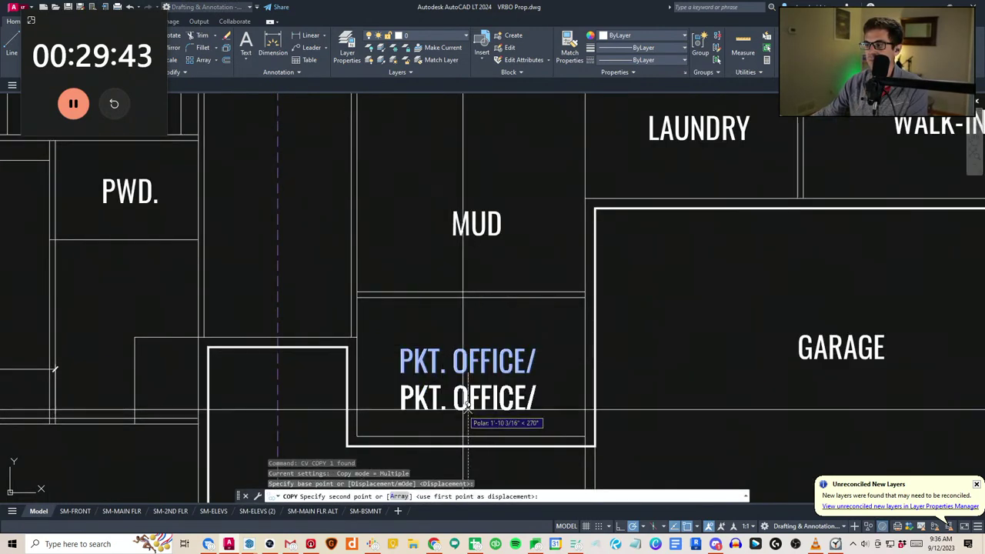
{"action": "left_click", "coordinate": [464, 420]}
{"action": "key", "text": "Escape"}
{"action": "key", "text": "Escape"}
Change the second label line's text to "WALK-IN?"
{"action": "left_click", "coordinate": [456, 395]}
{"action": "double_click", "coordinate": [467, 397]}
{"action": "type", "text": "WALK"}
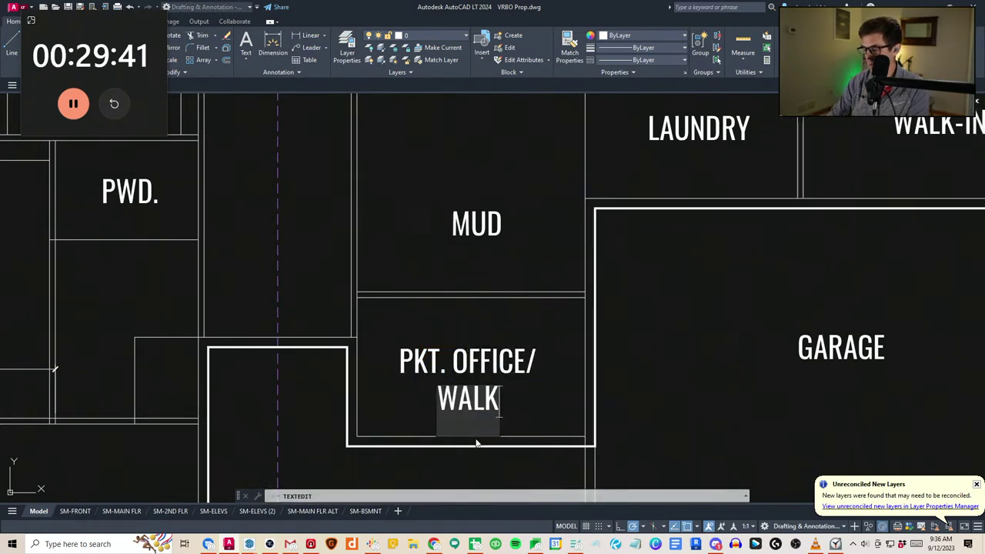
{"action": "key", "text": "Return"}
{"action": "key", "text": "Escape"}
{"action": "key", "text": "Escape"}
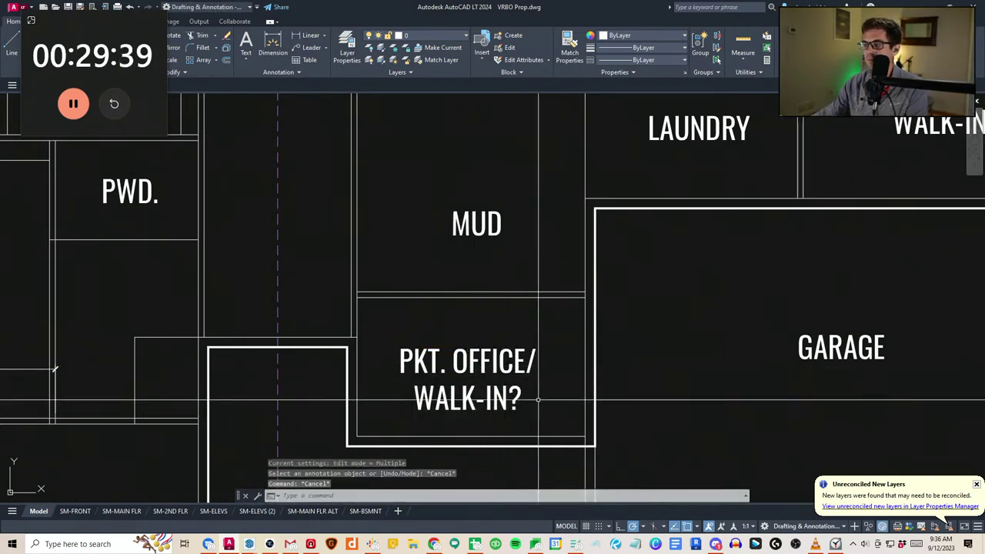
Move both lines of the PKT. OFFICE/ WALK-IN? label together to the middle of their room
{"action": "left_click", "coordinate": [519, 400]}
{"action": "left_click", "coordinate": [492, 371]}
{"action": "type", "text": "v"}
{"action": "key", "text": "space"}
{"action": "left_click", "coordinate": [468, 373]}
{"action": "left_click", "coordinate": [478, 363]}
{"action": "key", "text": "Escape"}
{"action": "middle_click_drag", "start_coordinate": [491, 361], "coordinate": [490, 371]}
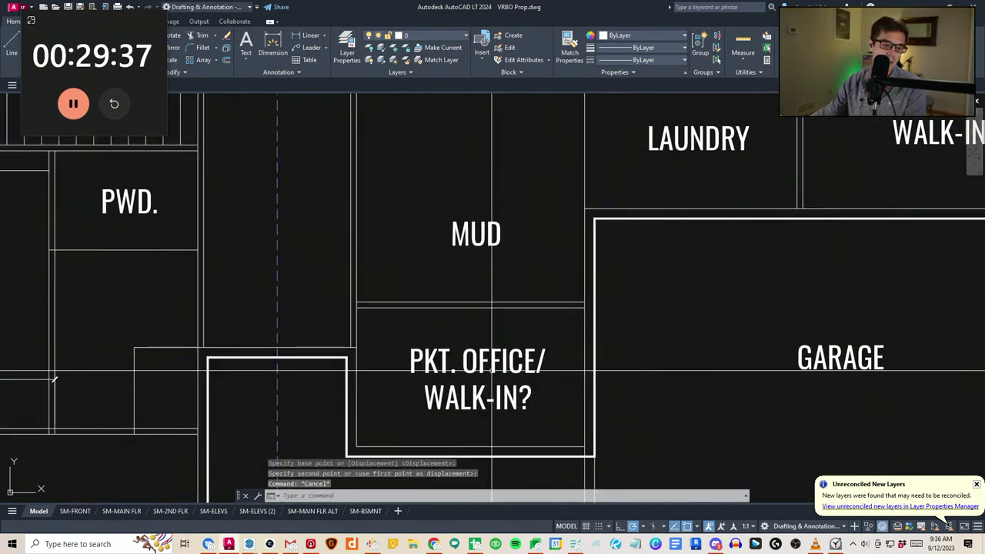
Move the MUD label away from the partition to the middle of the mud room
{"action": "middle_click_drag", "start_coordinate": [510, 329], "coordinate": [506, 351]}
{"action": "scroll", "coordinate": [489, 320], "scroll_direction": "down", "scroll_amount": 2}
{"action": "key", "text": "Escape"}
{"action": "middle_click_drag", "start_coordinate": [465, 276], "coordinate": [478, 345]}
{"action": "left_click", "coordinate": [514, 358]}
{"action": "left_click", "coordinate": [489, 342]}
{"action": "type", "text": "v"}
{"action": "key", "text": "space"}
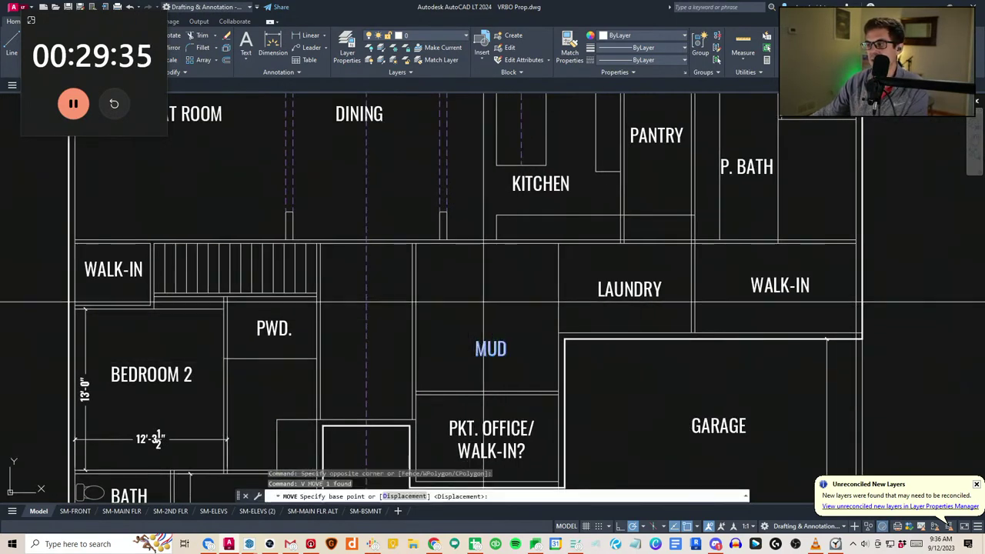
{"action": "left_click", "coordinate": [484, 301]}
{"action": "left_click", "coordinate": [484, 273]}
{"action": "key", "text": "Escape"}
Offset the hall-side line of the wall between hall and mud room 24 inches into the mud room
{"action": "type", "text": "ff"}
{"action": "key", "text": "Return"}
{"action": "type", "text": "24"}
{"action": "key", "text": "Return"}
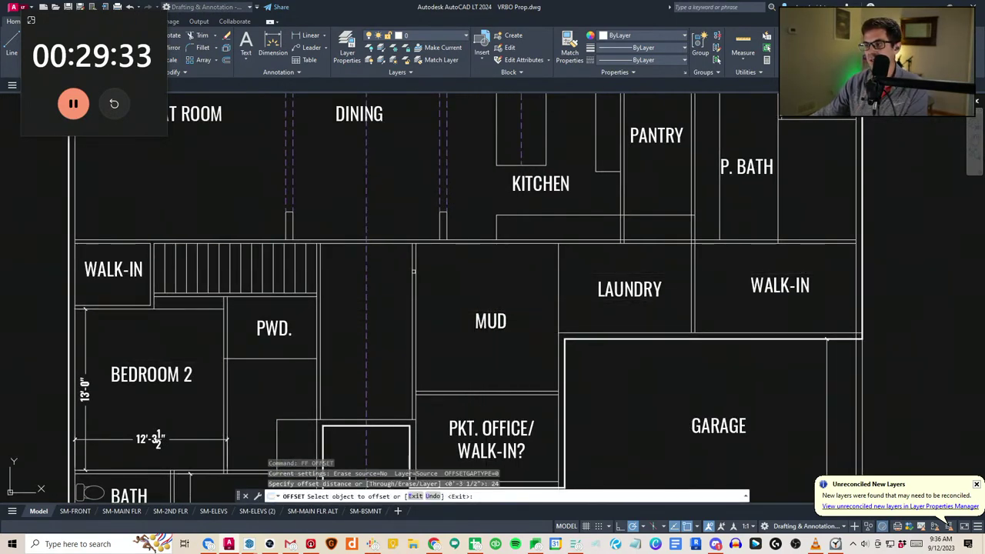
{"action": "left_click", "coordinate": [413, 271]}
{"action": "left_click", "coordinate": [461, 302]}
Erase the line just offset into the mud room
{"action": "key", "text": "Escape"}
{"action": "key", "text": "Escape"}
{"action": "left_click", "coordinate": [453, 328]}
{"action": "left_click", "coordinate": [429, 358]}
{"action": "type", "text": "e"}
{"action": "key", "text": "space"}
{"action": "key", "text": "Escape"}
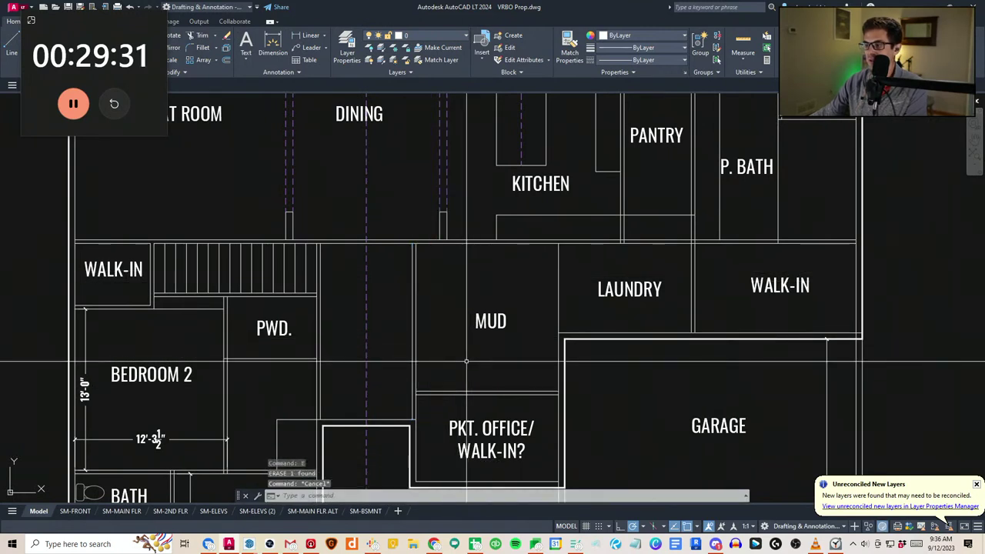
Offset the mud room's inner hall wall line 24 inches into the room and trim its end at the partition
{"action": "type", "text": "ff"}
{"action": "key", "text": "Return"}
{"action": "type", "text": "24"}
{"action": "key", "text": "Return"}
{"action": "left_click", "coordinate": [453, 296]}
{"action": "key", "text": "Escape"}
{"action": "key", "text": "Escape"}
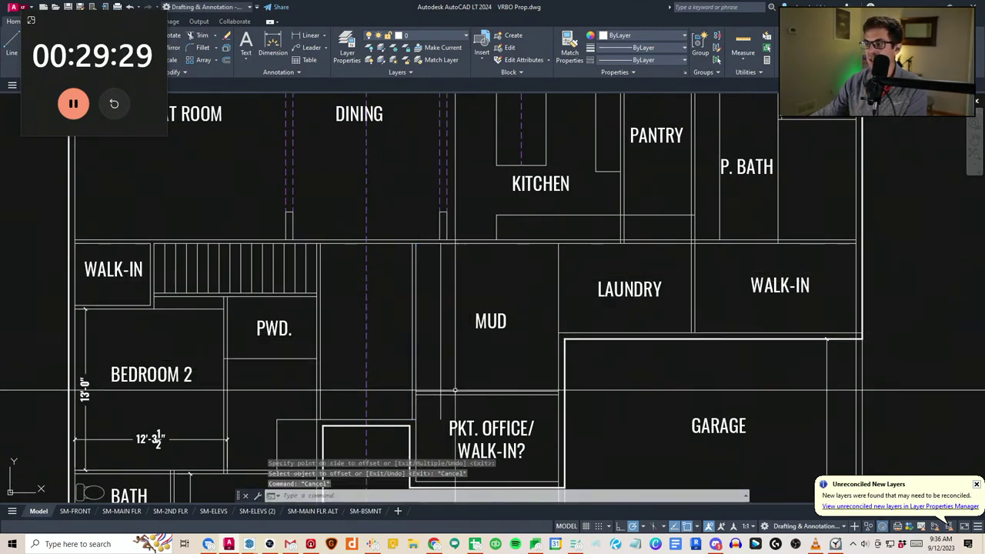
{"action": "key", "text": "Escape"}
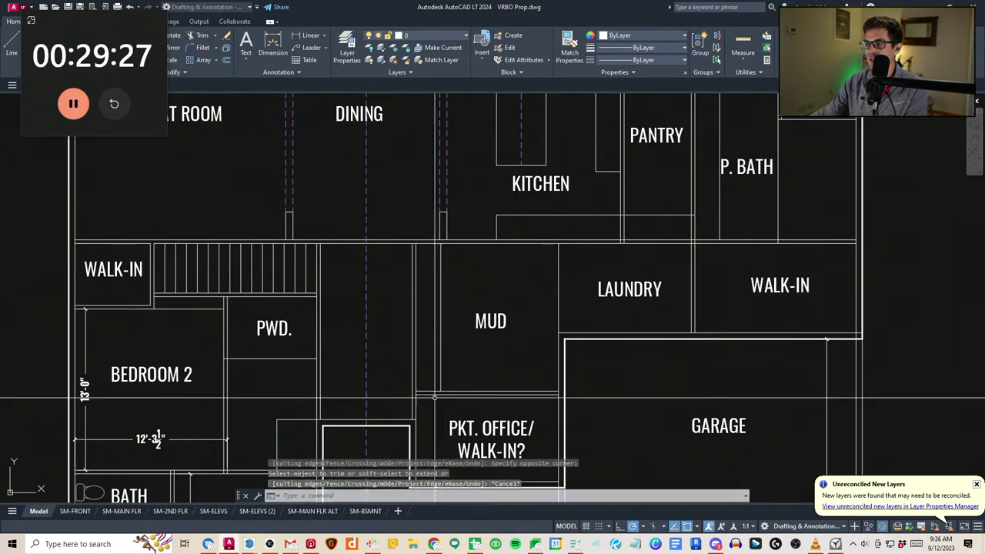
Offset the wall line between kitchen and mud room 25 inches into the mud room
{"action": "left_click", "coordinate": [392, 406]}
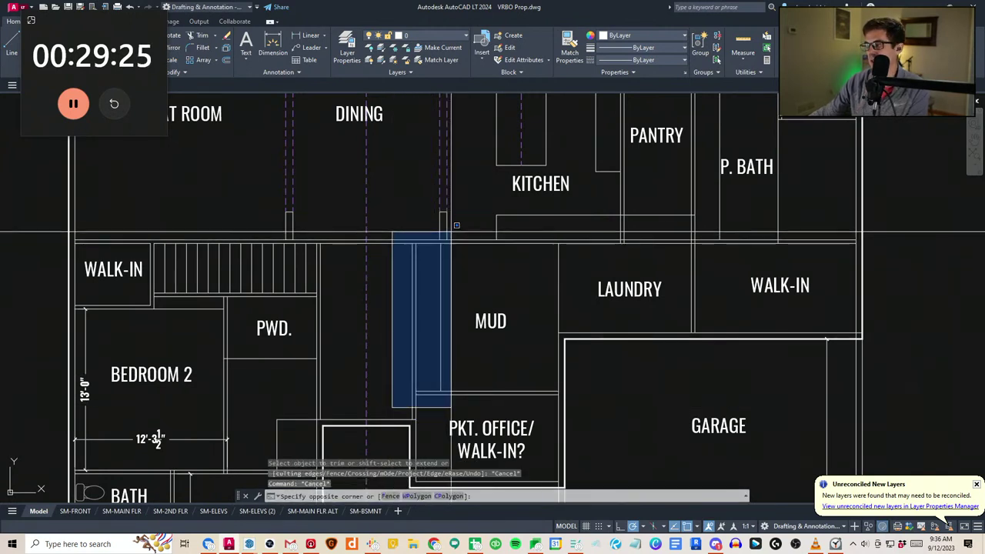
{"action": "key", "text": "Escape"}
{"action": "type", "text": "ff"}
{"action": "key", "text": "Return"}
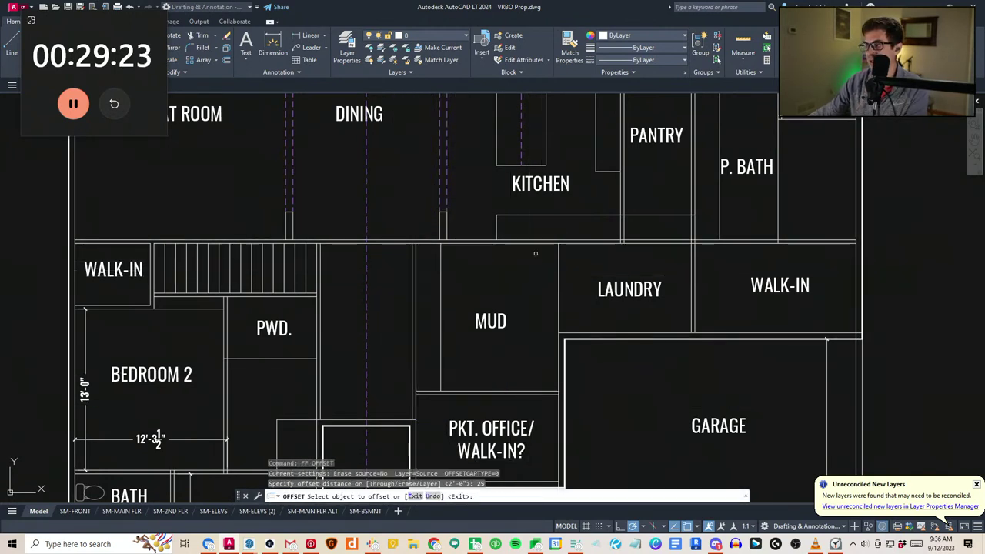
{"action": "left_click", "coordinate": [520, 243]}
{"action": "key", "text": "Escape"}
Draw a line from the kitchen counter's end at the wall to the 25-inch offset line, and trim the excess beyond the mud room
{"action": "type", "text": "a"}
{"action": "key", "text": "Return"}
{"action": "left_click", "coordinate": [497, 240]}
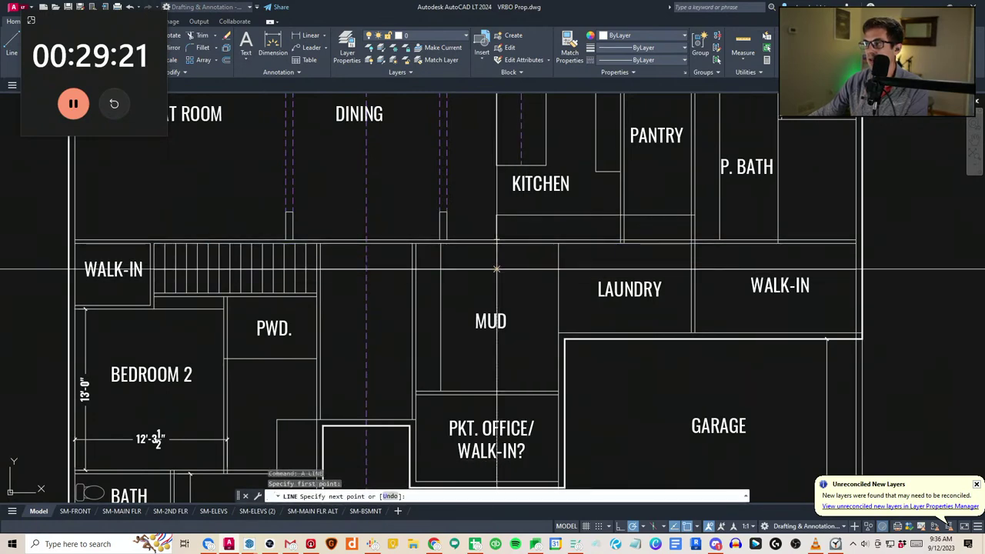
{"action": "left_click", "coordinate": [496, 269]}
{"action": "key", "text": "Escape"}
{"action": "key", "text": "Escape"}
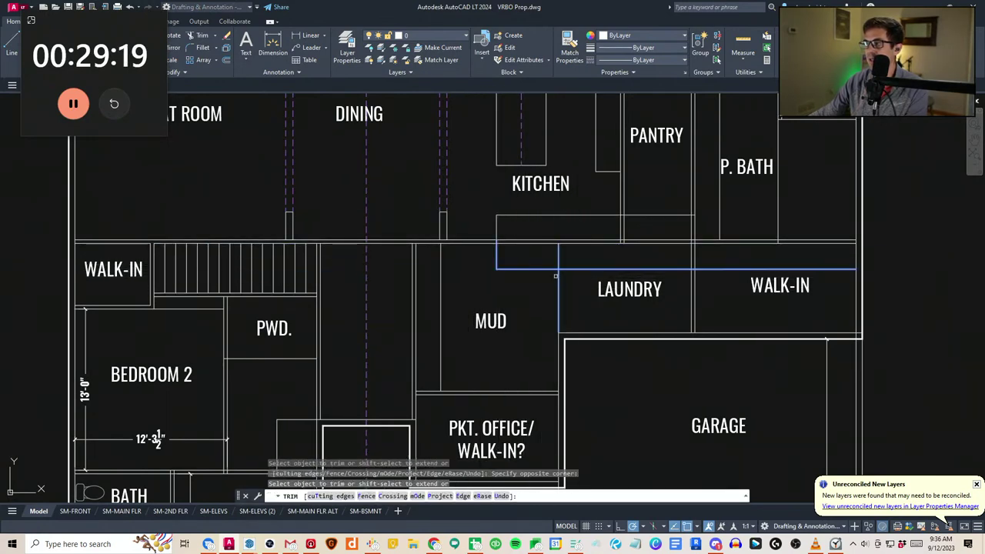
{"action": "key", "text": "Escape"}
{"action": "key", "text": "Escape"}
{"action": "middle_click_drag", "start_coordinate": [565, 344], "coordinate": [563, 340]}
{"action": "middle_click_drag", "start_coordinate": [636, 292], "coordinate": [591, 299]}
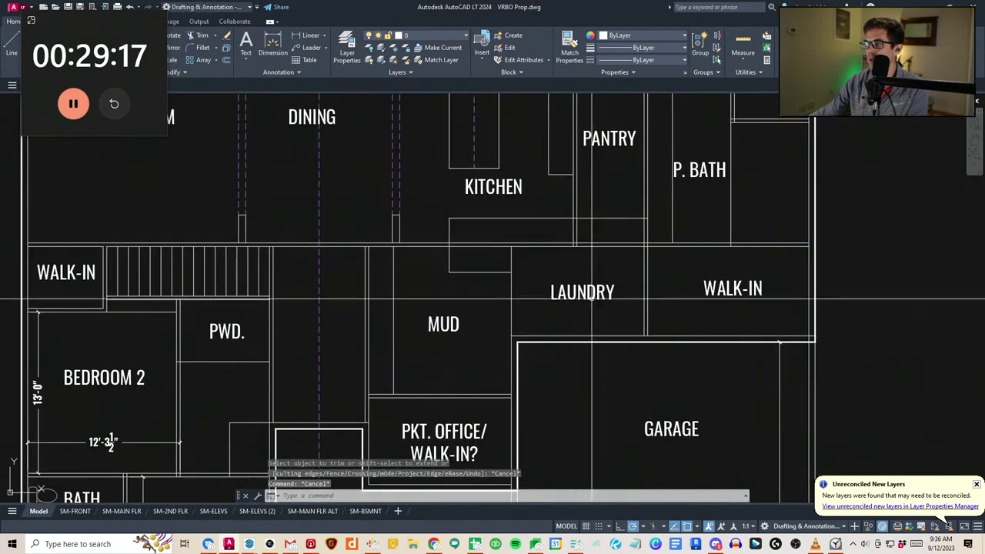
Examine the layout around the laundry, primary walk-in and primary bath
{"action": "type", "text": "ff"}
{"action": "key", "text": "Escape"}
{"action": "key", "text": "Escape"}
{"action": "middle_click_drag", "start_coordinate": [625, 336], "coordinate": [617, 329]}
{"action": "scroll", "coordinate": [651, 309], "scroll_direction": "down", "scroll_amount": 2}
{"action": "middle_click_drag", "start_coordinate": [661, 302], "coordinate": [527, 345]}
{"action": "left_click", "coordinate": [536, 341]}
{"action": "key", "text": "Escape"}
{"action": "left_click", "coordinate": [516, 404]}
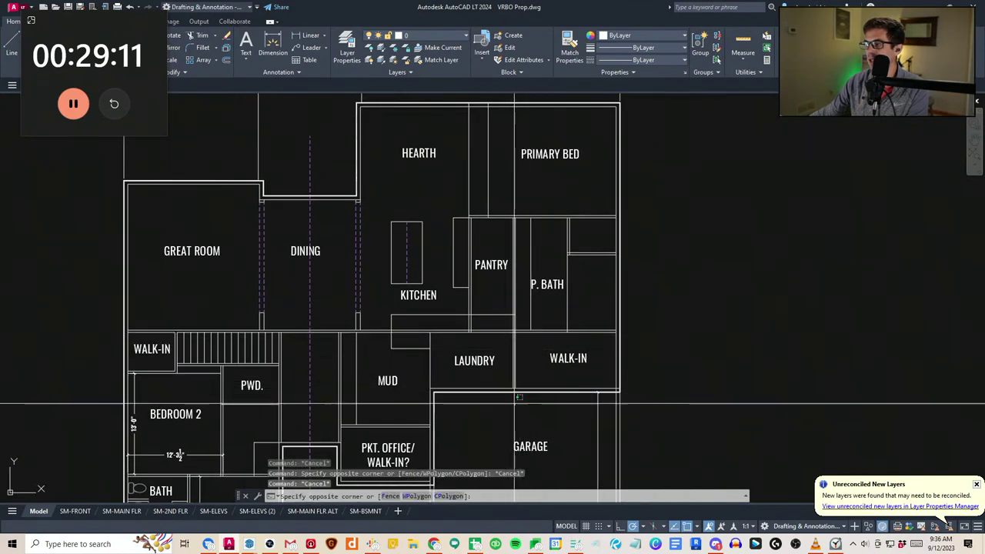
{"action": "key", "text": "Escape"}
{"action": "key", "text": "Escape"}
{"action": "left_click", "coordinate": [565, 341]}
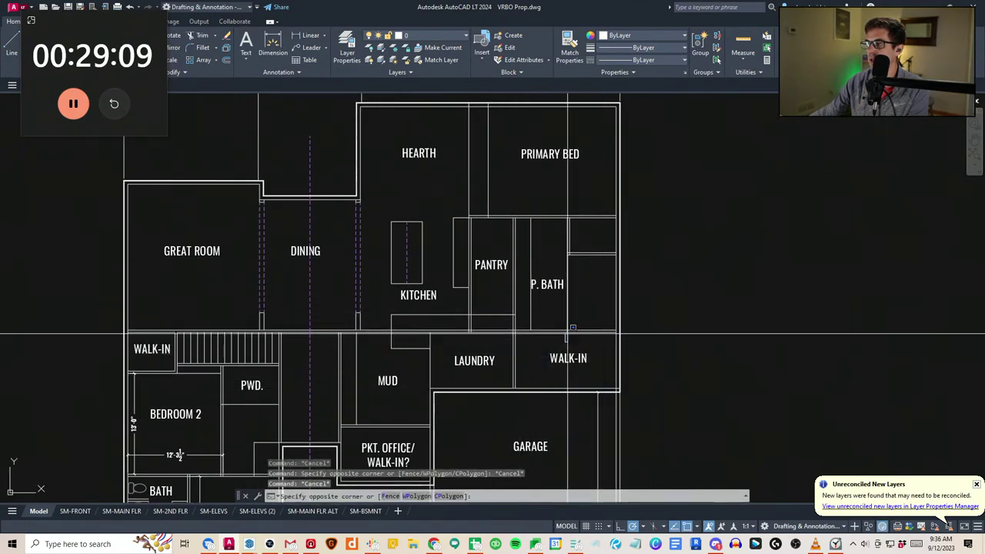
{"action": "left_click", "coordinate": [628, 237]}
{"action": "left_click", "coordinate": [558, 260]}
{"action": "key", "text": "Escape"}
{"action": "key", "text": "Escape"}
{"action": "scroll", "coordinate": [632, 259], "scroll_direction": "up", "scroll_amount": 4}
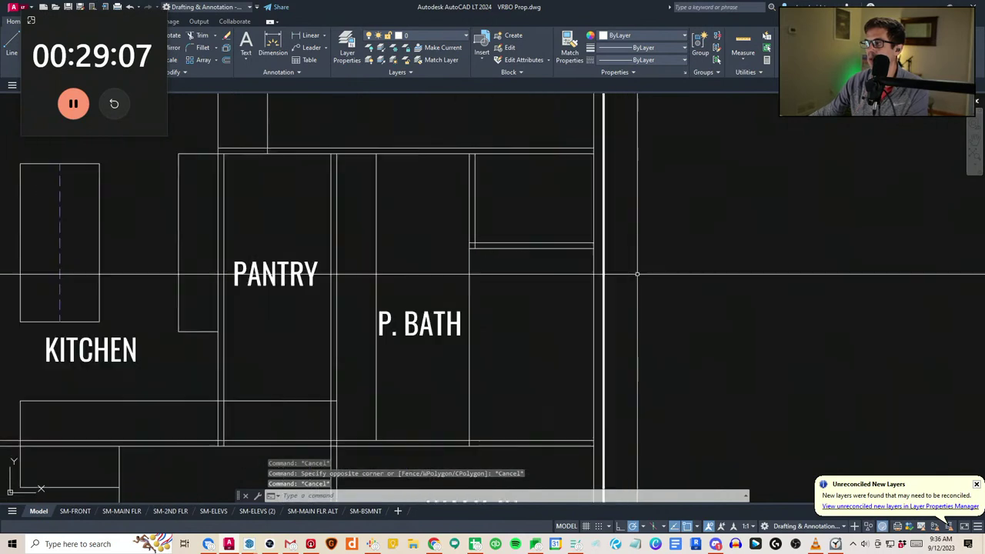
{"action": "type", "text": "s"}
{"action": "key", "text": "space"}
{"action": "left_click", "coordinate": [647, 275]}
{"action": "left_click", "coordinate": [371, 222]}
{"action": "key", "text": "space"}
{"action": "key", "text": "Escape"}
{"action": "key", "text": "Escape"}
Stretch the small enclosure's lower wall in the primary bath 12 inches toward the primary bedroom
{"action": "type", "text": "s"}
{"action": "key", "text": "space"}
{"action": "left_click", "coordinate": [655, 260]}
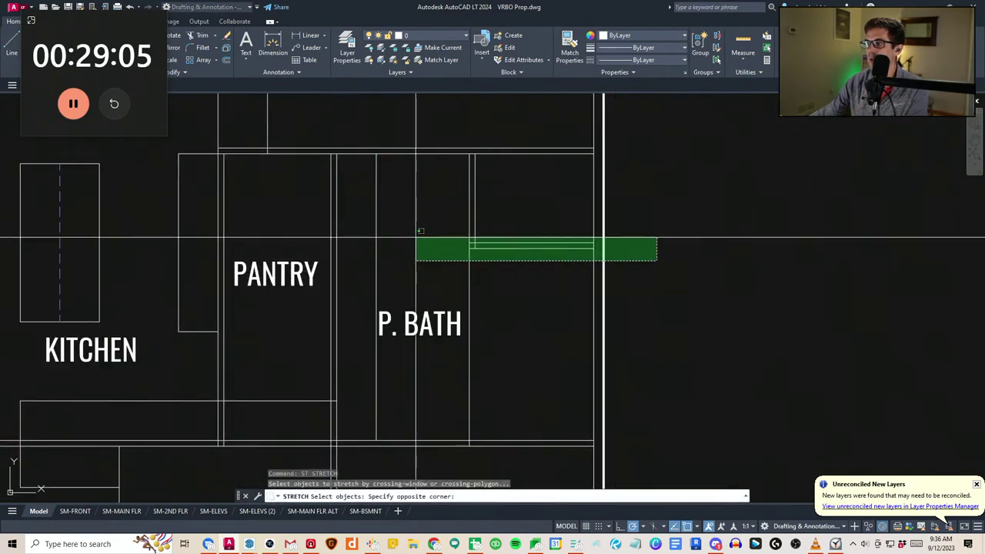
{"action": "left_click", "coordinate": [418, 235]}
{"action": "key", "text": "space"}
{"action": "left_click", "coordinate": [429, 262]}
{"action": "type", "text": "12"}
{"action": "key", "text": "space"}
{"action": "key", "text": "Escape"}
Measure the inside depth of the primary bath's small enclosure between its wall and the bedroom wall
{"action": "middle_click_drag", "start_coordinate": [468, 227], "coordinate": [468, 251]}
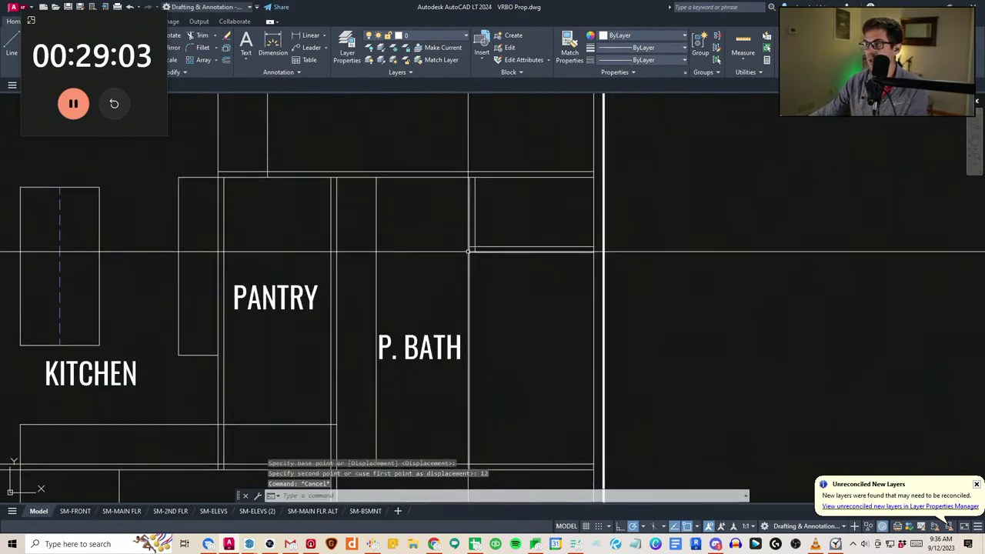
{"action": "type", "text": "dd"}
{"action": "key", "text": "space"}
{"action": "left_click", "coordinate": [474, 247]}
{"action": "left_click", "coordinate": [475, 177]}
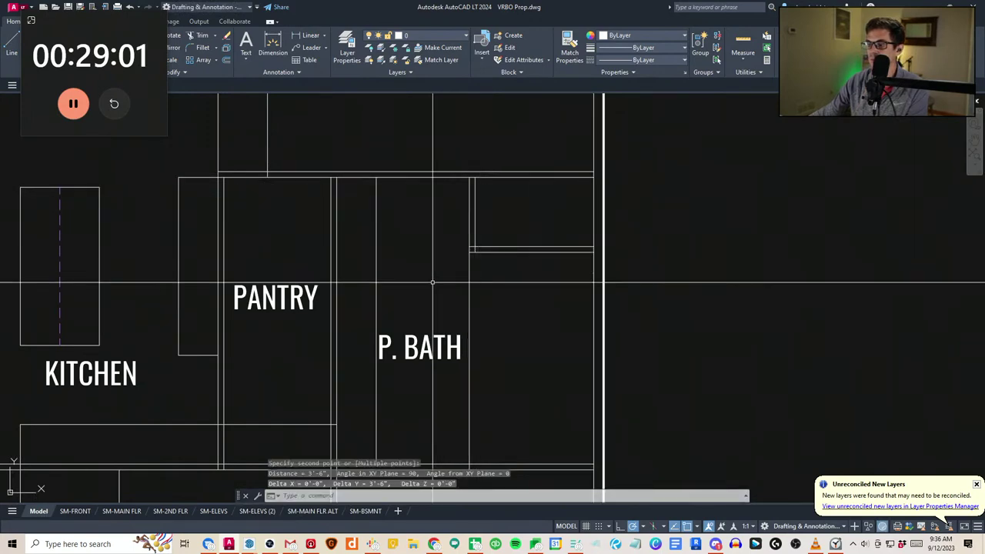
{"action": "key", "text": "Escape"}
Review the pantry, primary suite and overall main floor layout
{"action": "scroll", "coordinate": [517, 285], "scroll_direction": "down", "scroll_amount": 4}
{"action": "scroll", "coordinate": [467, 255], "scroll_direction": "up", "scroll_amount": 2}
{"action": "left_click", "coordinate": [454, 269]}
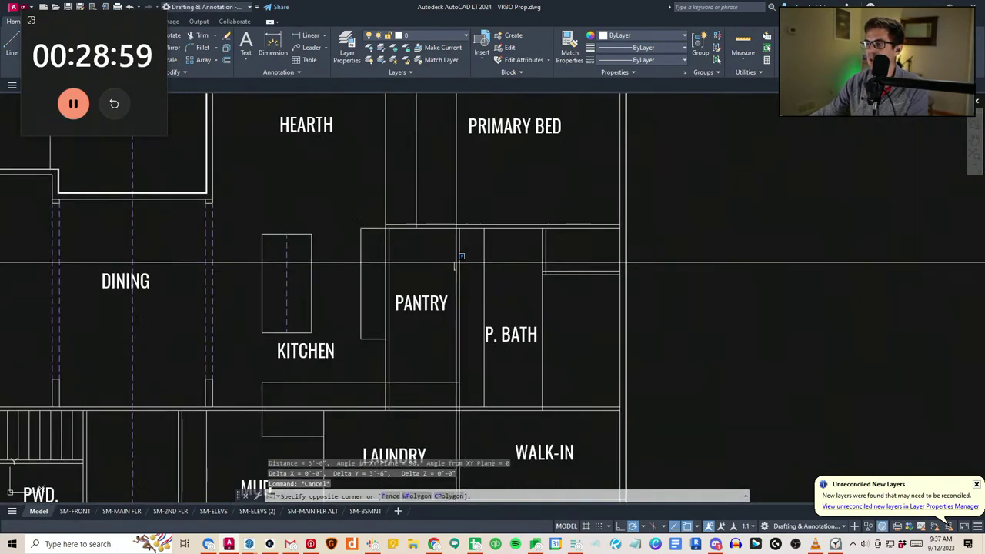
{"action": "key", "text": "Escape"}
{"action": "key", "text": "Escape"}
{"action": "left_click", "coordinate": [449, 428]}
{"action": "key", "text": "Escape"}
{"action": "key", "text": "Escape"}
{"action": "scroll", "coordinate": [480, 372], "scroll_direction": "down", "scroll_amount": 2}
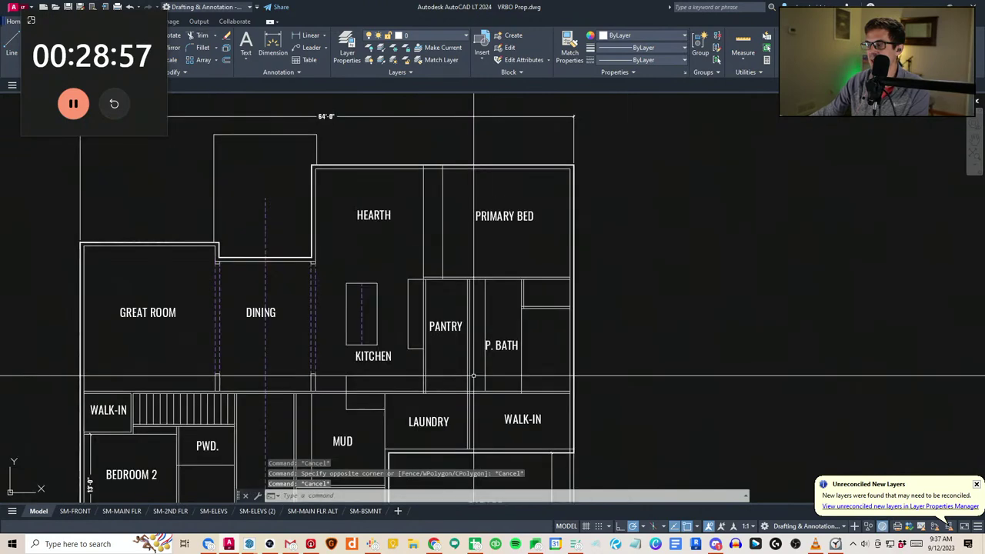
{"action": "middle_click_drag", "start_coordinate": [472, 376], "coordinate": [492, 354]}
{"action": "middle_click_drag", "start_coordinate": [494, 316], "coordinate": [499, 300]}
{"action": "scroll", "coordinate": [499, 298], "scroll_direction": "down", "scroll_amount": 2}
{"action": "scroll", "coordinate": [472, 238], "scroll_direction": "up", "scroll_amount": 2}
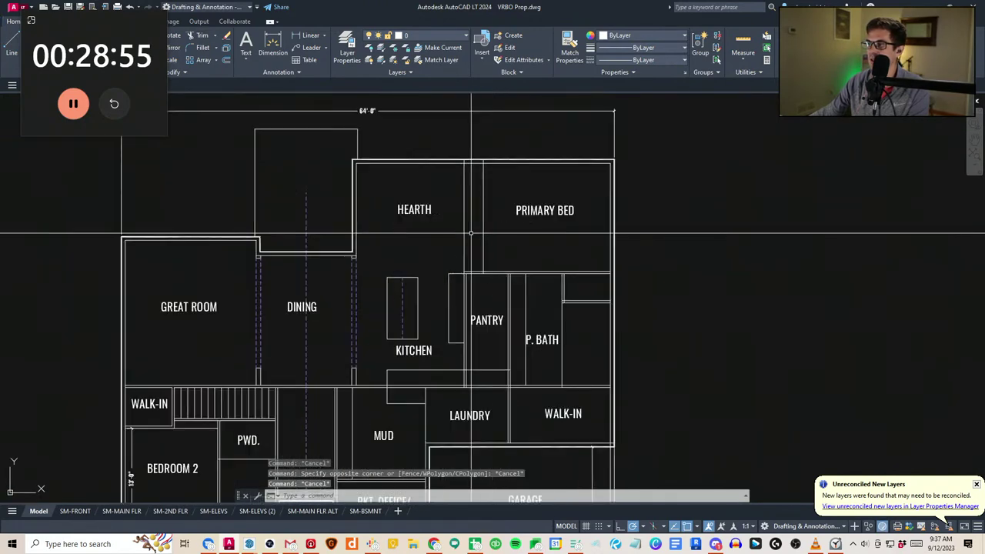
{"action": "left_click", "coordinate": [461, 234]}
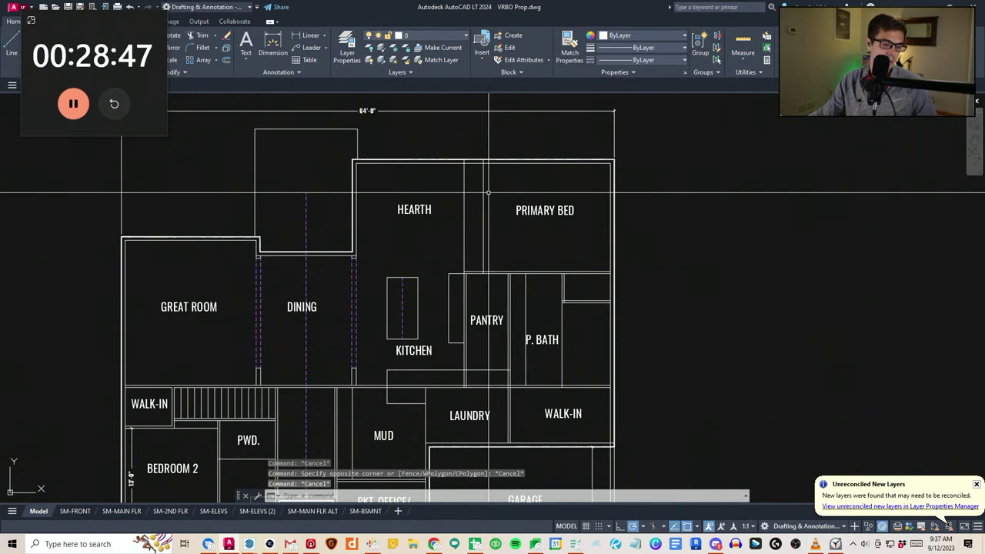
{"action": "scroll", "coordinate": [490, 203], "scroll_direction": "down", "scroll_amount": 2}
{"action": "middle_click_drag", "start_coordinate": [488, 208], "coordinate": [487, 185]}
{"action": "key", "text": "Escape"}
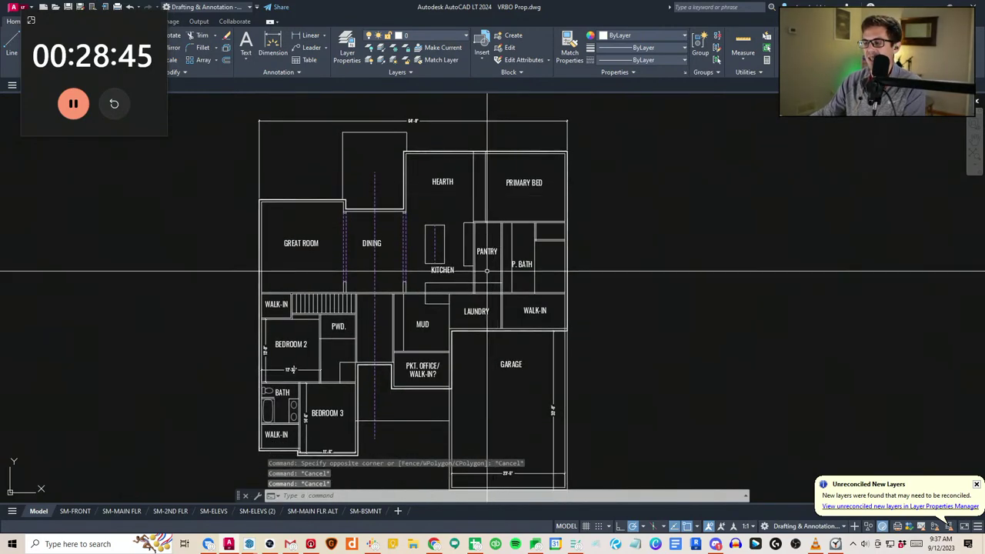
Examine the main floor layout around the mud room, pocket office, laundry and garage
{"action": "key", "text": "Escape"}
{"action": "scroll", "coordinate": [461, 375], "scroll_direction": "up", "scroll_amount": 2}
{"action": "middle_click_drag", "start_coordinate": [486, 378], "coordinate": [505, 349]}
{"action": "middle_click_drag", "start_coordinate": [489, 309], "coordinate": [490, 301]}
{"action": "scroll", "coordinate": [492, 377], "scroll_direction": "down", "scroll_amount": 2}
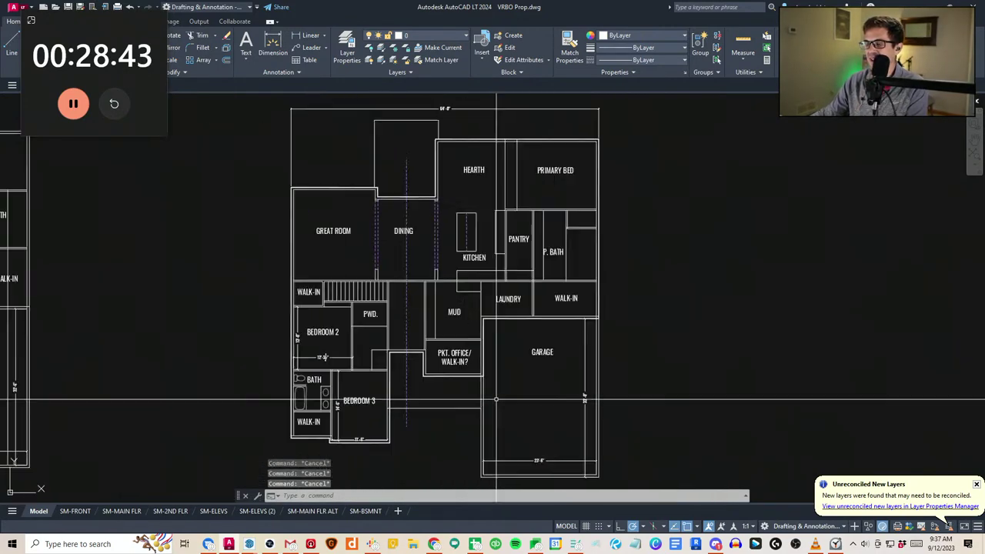
{"action": "middle_click_drag", "start_coordinate": [493, 387], "coordinate": [496, 340]}
{"action": "scroll", "coordinate": [451, 276], "scroll_direction": "up", "scroll_amount": 2}
{"action": "middle_click_drag", "start_coordinate": [459, 307], "coordinate": [455, 302]}
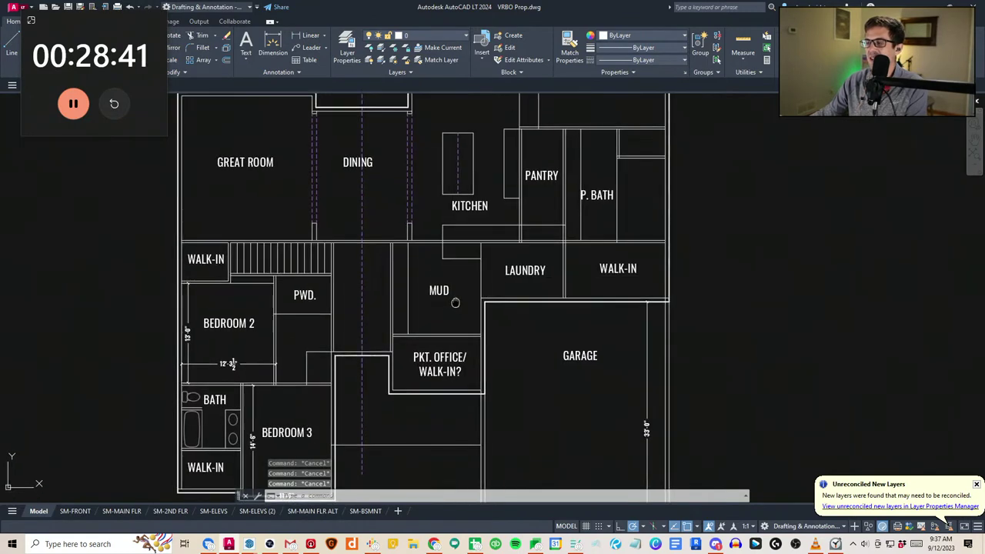
{"action": "middle_click_drag", "start_coordinate": [452, 396], "coordinate": [442, 373]}
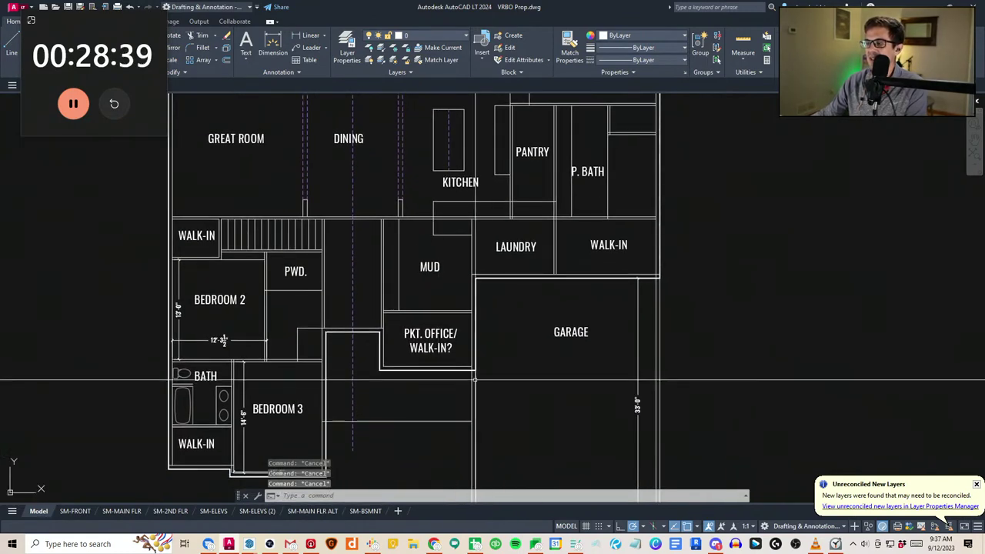
{"action": "middle_click_drag", "start_coordinate": [532, 289], "coordinate": [527, 315]}
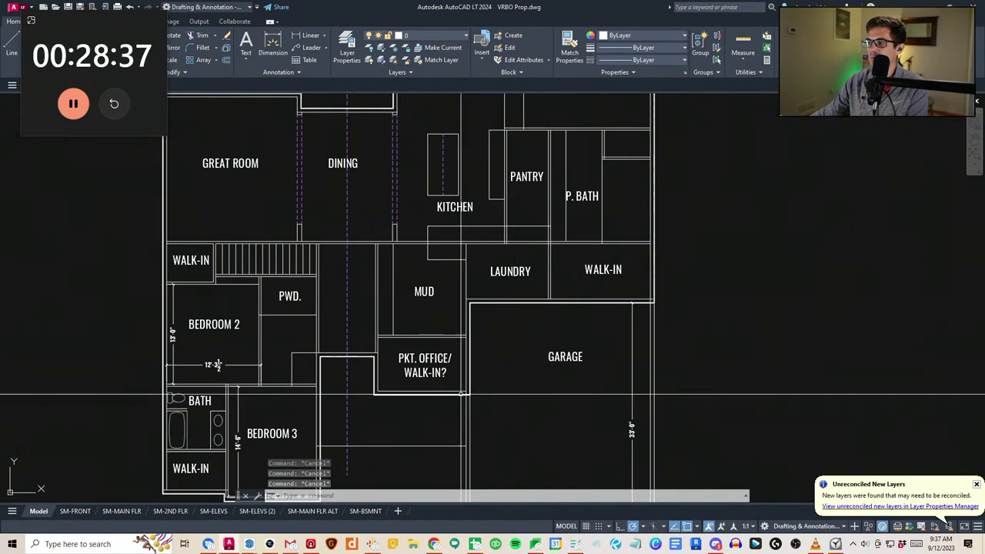
Measure diagonally across the pocket office from its lower outside corner to the opposite upper corner
{"action": "type", "text": "dd"}
{"action": "key", "text": "space"}
{"action": "left_click", "coordinate": [376, 391]}
{"action": "scroll", "coordinate": [479, 336], "scroll_direction": "up", "scroll_amount": 6}
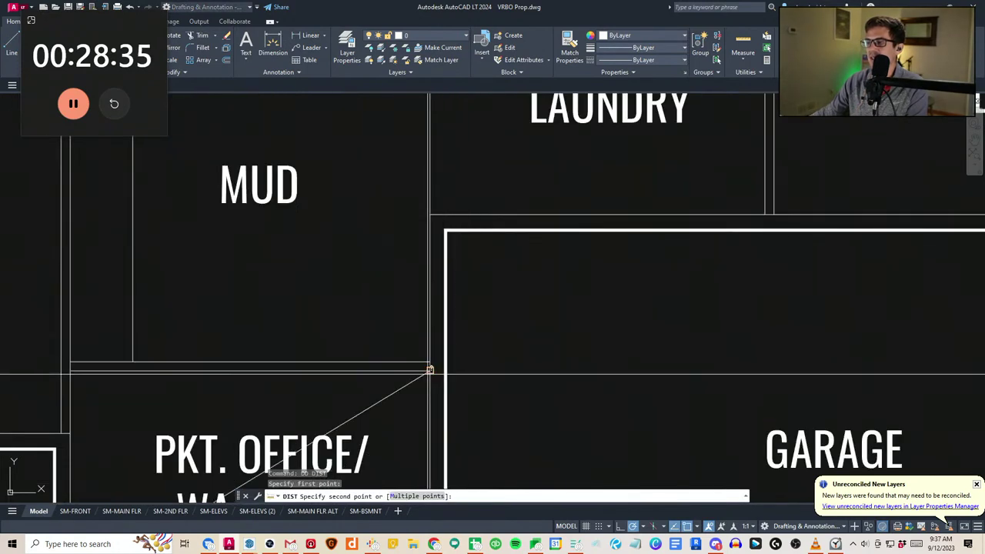
{"action": "left_click", "coordinate": [430, 373]}
{"action": "middle_click_drag", "start_coordinate": [404, 388], "coordinate": [448, 323]}
{"action": "scroll", "coordinate": [430, 349], "scroll_direction": "down", "scroll_amount": 2}
{"action": "scroll", "coordinate": [385, 365], "scroll_direction": "down", "scroll_amount": 2}
{"action": "middle_click_drag", "start_coordinate": [385, 365], "coordinate": [421, 329]}
{"action": "key", "text": "Escape"}
{"action": "key", "text": "Escape"}
{"action": "scroll", "coordinate": [372, 393], "scroll_direction": "down", "scroll_amount": 2}
{"action": "middle_click_drag", "start_coordinate": [373, 394], "coordinate": [411, 364]}
{"action": "left_click", "coordinate": [428, 390]}
{"action": "left_click", "coordinate": [354, 277]}
{"action": "key", "text": "Escape"}
{"action": "middle_click_drag", "start_coordinate": [355, 320], "coordinate": [401, 373]}
{"action": "middle_click_drag", "start_coordinate": [387, 305], "coordinate": [390, 312]}
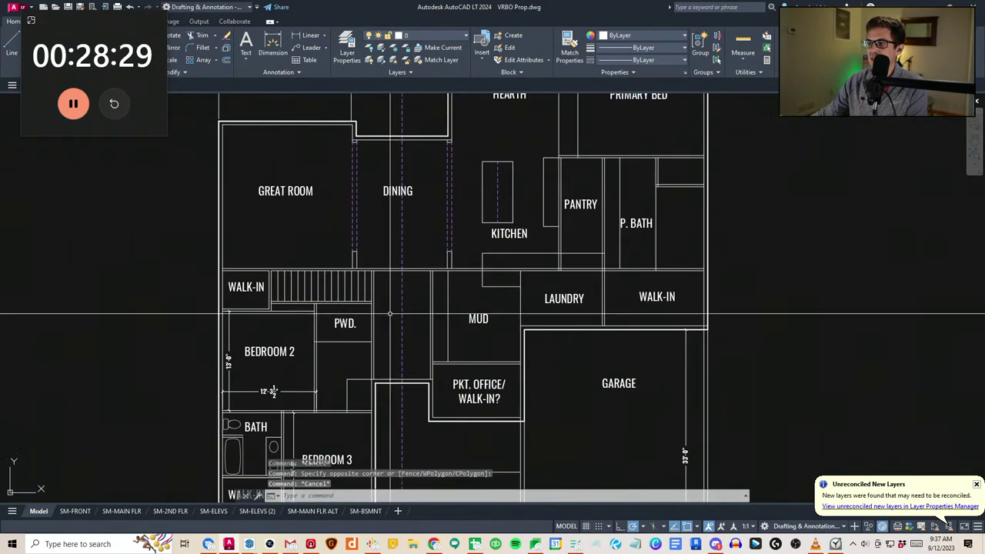
{"action": "scroll", "coordinate": [365, 269], "scroll_direction": "up", "scroll_amount": 5}
{"action": "type", "text": "e"}
{"action": "key", "text": "Escape"}
{"action": "type", "text": "ex"}
{"action": "key", "text": "space"}
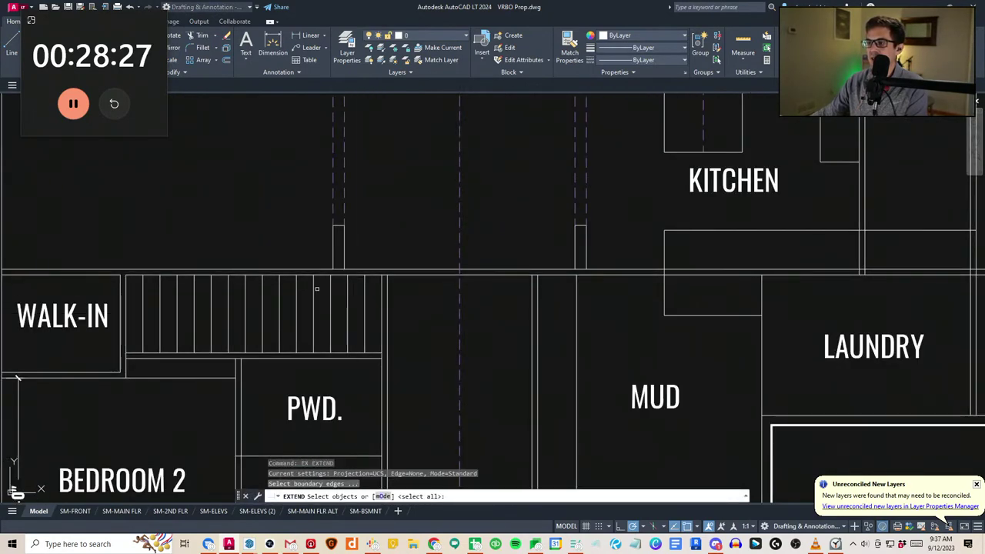
{"action": "key", "text": "Escape"}
Fillet the inner and outer wall lines at the powder room's corner beside the stairs into sharp corners
{"action": "type", "text": "f"}
{"action": "key", "text": "Return"}
{"action": "left_click", "coordinate": [381, 365]}
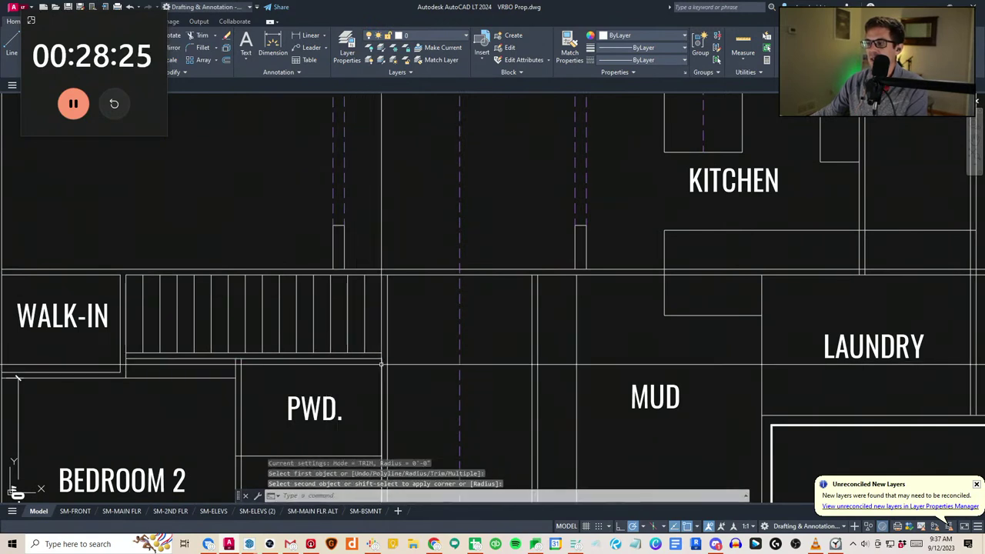
{"action": "key", "text": "space"}
{"action": "left_click", "coordinate": [377, 353]}
{"action": "left_click", "coordinate": [387, 363]}
Draw a line closing the hall end of the stairs up from the powder room corner and trim its excess
{"action": "type", "text": "a"}
{"action": "key", "text": "space"}
{"action": "left_click", "coordinate": [381, 358]}
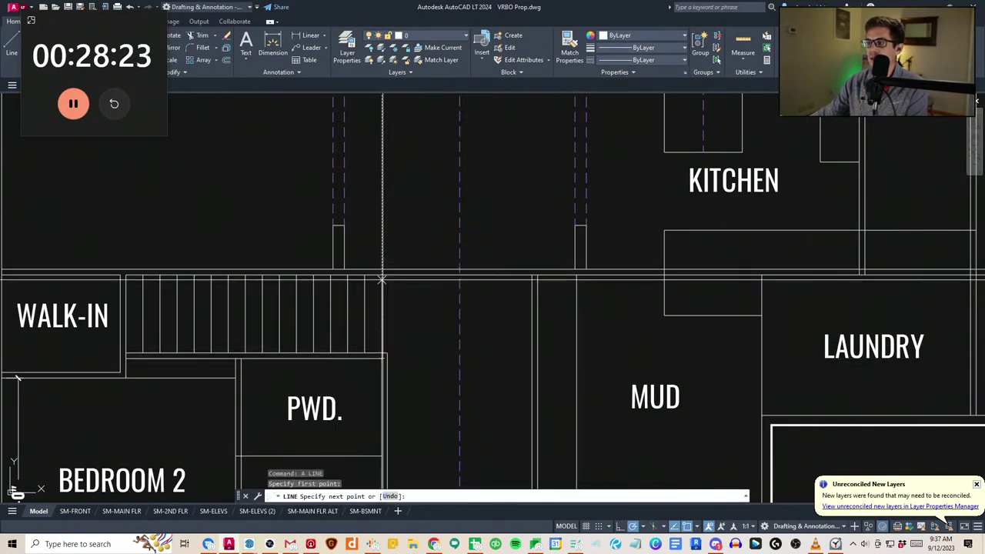
{"action": "key", "text": "Escape"}
{"action": "key", "text": "Escape"}
{"action": "scroll", "coordinate": [385, 356], "scroll_direction": "up", "scroll_amount": 4}
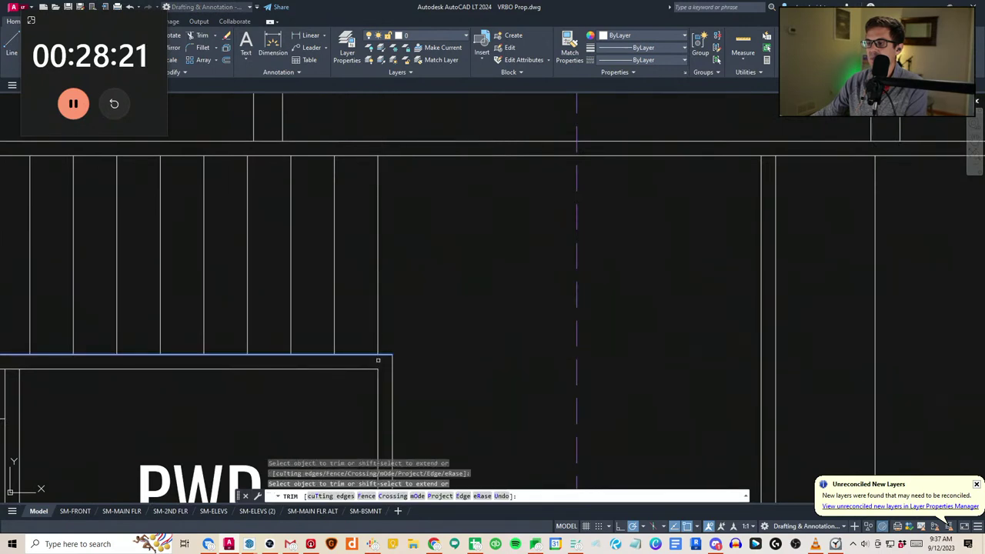
{"action": "key", "text": "Escape"}
{"action": "key", "text": "Escape"}
{"action": "scroll", "coordinate": [377, 299], "scroll_direction": "down", "scroll_amount": 2}
{"action": "middle_click_drag", "start_coordinate": [377, 244], "coordinate": [384, 260]}
{"action": "key", "text": "Escape"}
{"action": "type", "text": "a"}
{"action": "key", "text": "space"}
{"action": "key", "text": "Escape"}
{"action": "type", "text": "a"}
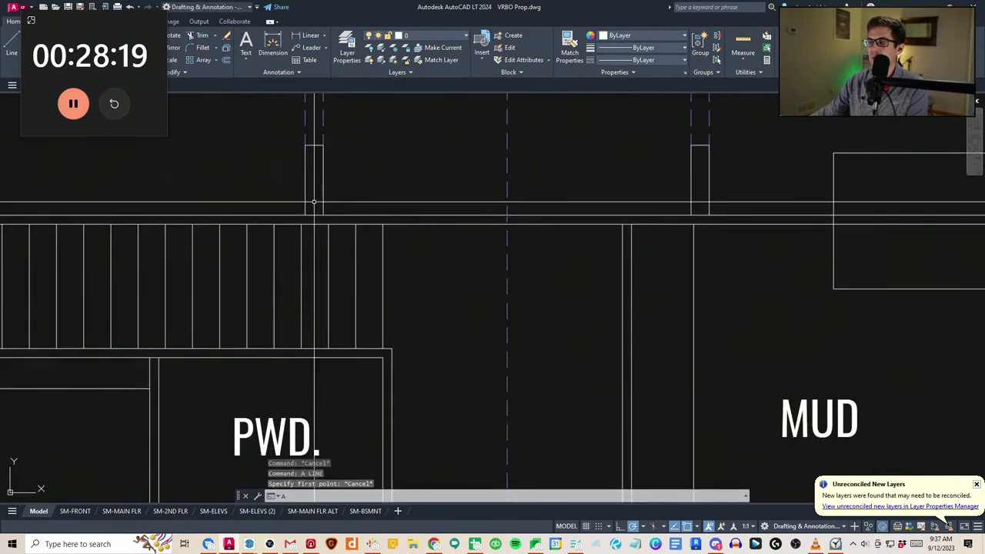
{"action": "key", "text": "space"}
{"action": "left_click", "coordinate": [314, 203]}
{"action": "key", "text": "Escape"}
{"action": "key", "text": "Escape"}
{"action": "type", "text": "rec"}
{"action": "key", "text": "space"}
{"action": "left_click", "coordinate": [317, 204]}
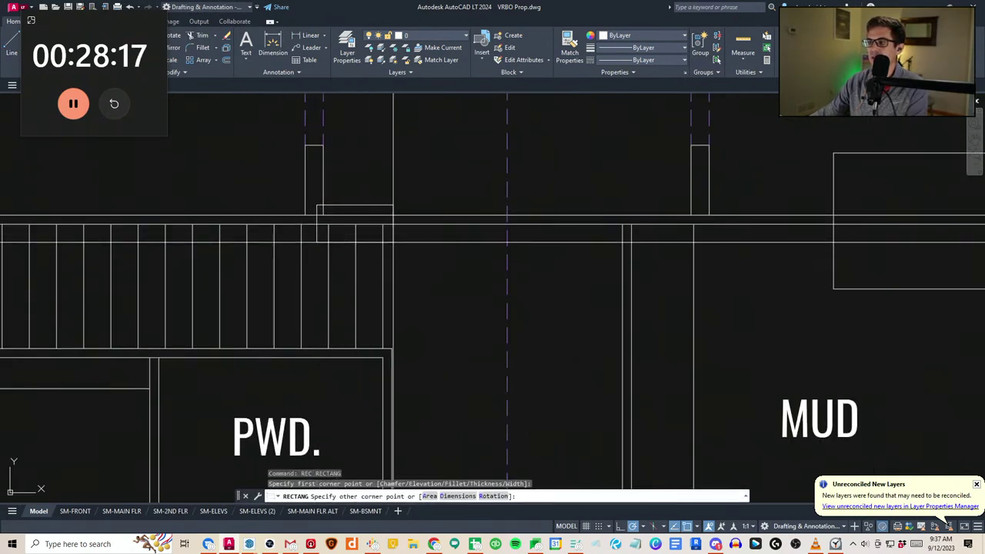
{"action": "scroll", "coordinate": [392, 335], "scroll_direction": "down", "scroll_amount": 2}
{"action": "key", "text": "Escape"}
Examine the wall between the stairs and the great room and the surrounding layout
{"action": "scroll", "coordinate": [395, 327], "scroll_direction": "down", "scroll_amount": 2}
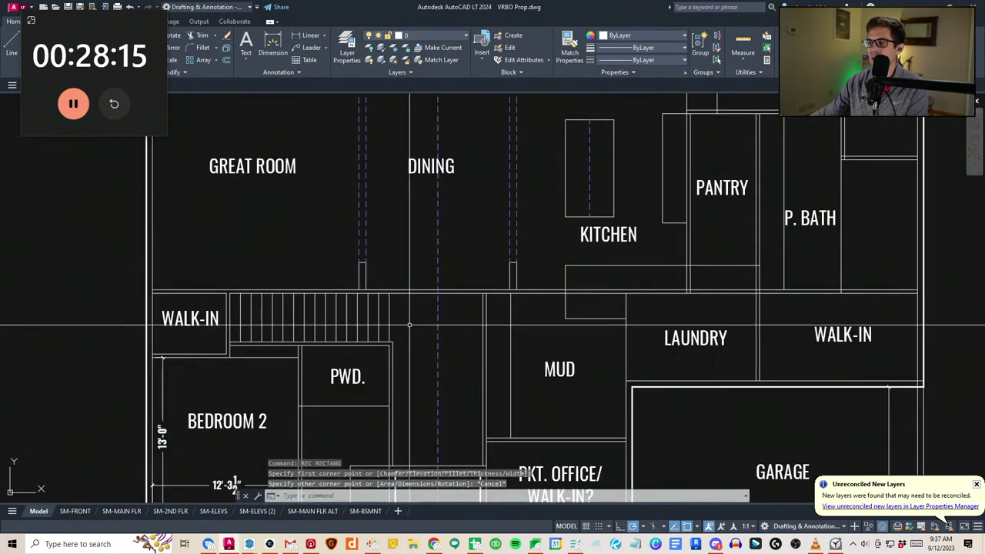
{"action": "mouse_move", "coordinate": [404, 328]}
{"action": "middle_mouse_down"}
{"action": "mouse_move", "coordinate": [410, 344]}
{"action": "mouse_move", "coordinate": [414, 334]}
{"action": "middle_mouse_up"}
{"action": "scroll", "coordinate": [410, 343], "scroll_direction": "down", "scroll_amount": 2}
{"action": "key", "text": "Escape"}
{"action": "key", "text": "Escape"}
{"action": "left_click", "coordinate": [287, 329]}
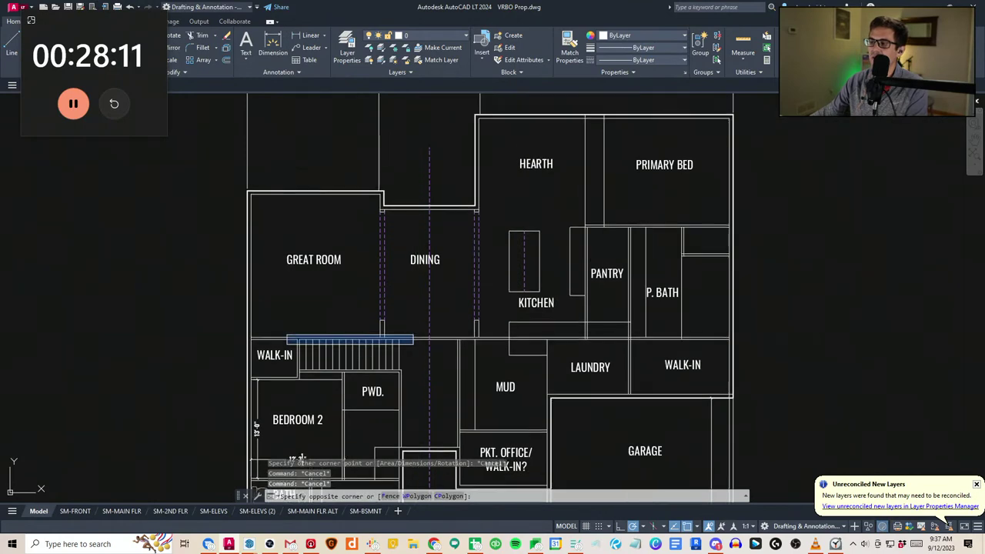
{"action": "key", "text": "Escape"}
{"action": "key", "text": "Escape"}
{"action": "middle_click_drag", "start_coordinate": [384, 278], "coordinate": [417, 310]}
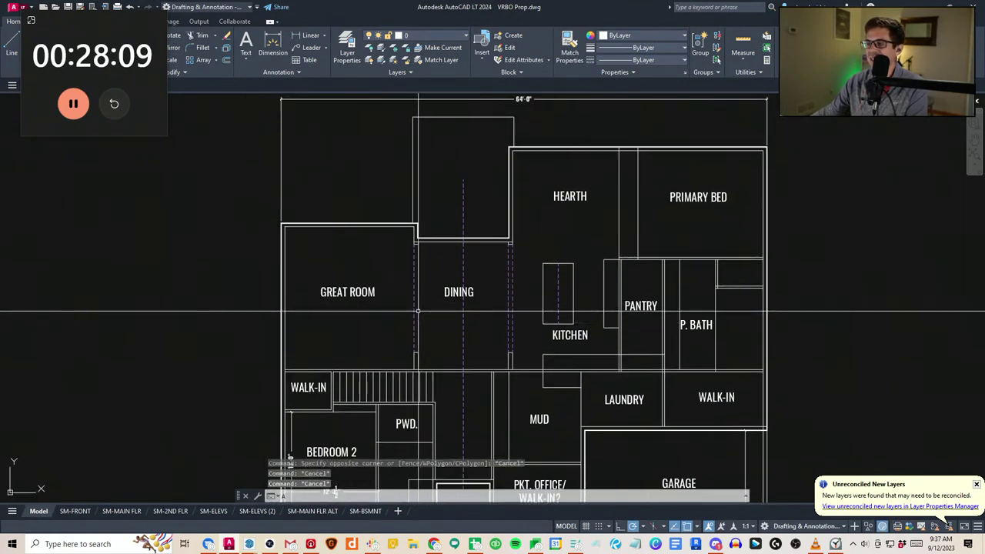
Try a vertical line through the great room from its exterior wall to the stair wall and erase it
{"action": "type", "text": "a"}
{"action": "key", "text": "space"}
{"action": "key", "text": "Escape"}
{"action": "type", "text": "a"}
{"action": "key", "text": "space"}
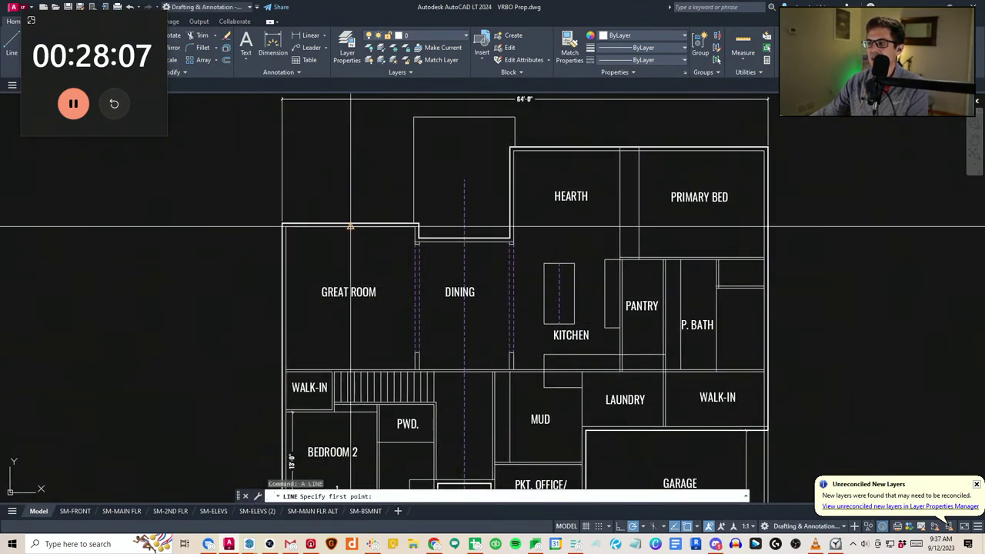
{"action": "left_click", "coordinate": [350, 225]}
{"action": "left_click", "coordinate": [350, 370]}
{"action": "key", "text": "Escape"}
{"action": "key", "text": "Escape"}
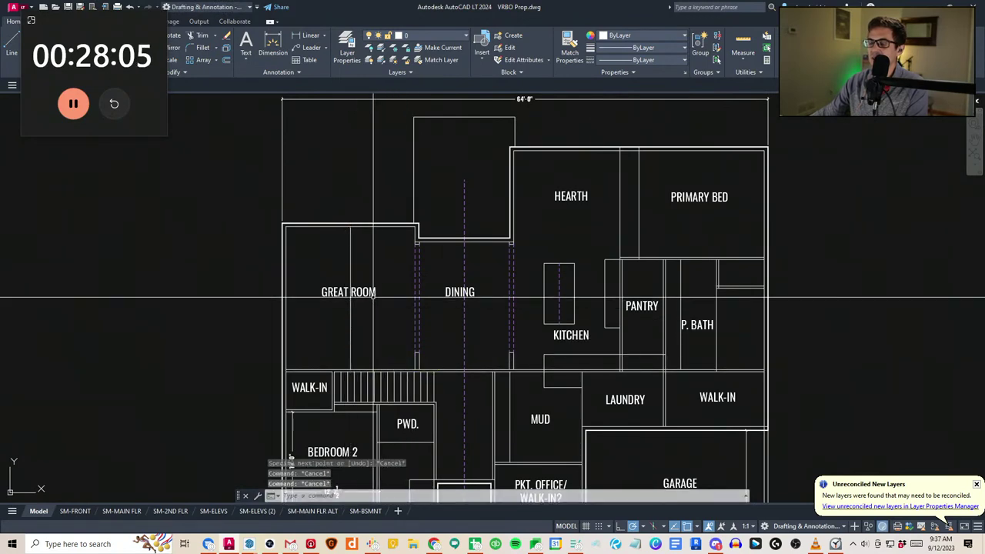
{"action": "left_click", "coordinate": [371, 297]}
{"action": "left_click", "coordinate": [343, 263]}
{"action": "type", "text": "e"}
{"action": "key", "text": "space"}
{"action": "key", "text": "Escape"}
Copy the pocket office's "WALK-IN?" label line into the open area between bedroom 3 and the garage
{"action": "scroll", "coordinate": [416, 306], "scroll_direction": "down", "scroll_amount": 2}
{"action": "middle_click_drag", "start_coordinate": [438, 336], "coordinate": [420, 311]}
{"action": "scroll", "coordinate": [428, 309], "scroll_direction": "down", "scroll_amount": 2}
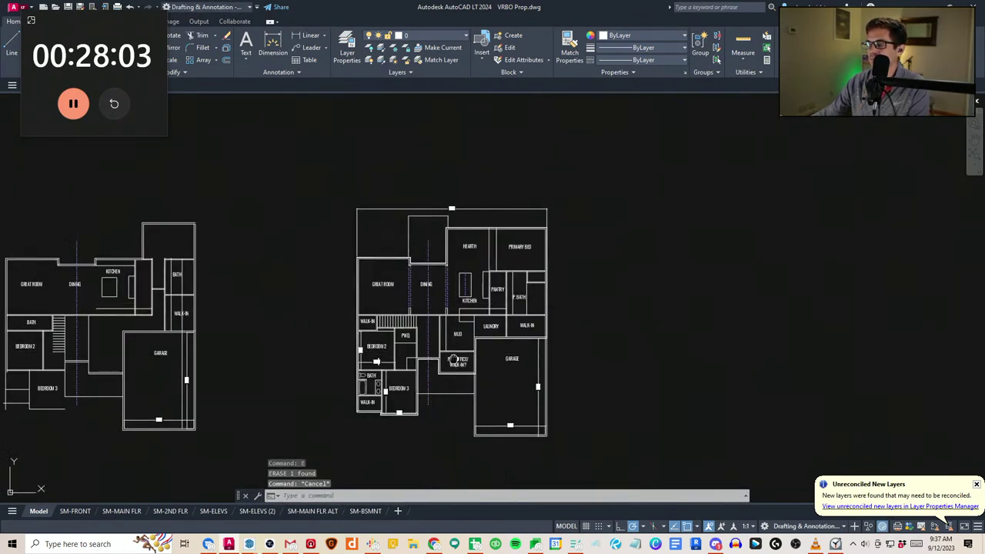
{"action": "middle_click_drag", "start_coordinate": [452, 358], "coordinate": [441, 332]}
{"action": "scroll", "coordinate": [462, 408], "scroll_direction": "up", "scroll_amount": 2}
{"action": "scroll", "coordinate": [346, 344], "scroll_direction": "up", "scroll_amount": 2}
{"action": "scroll", "coordinate": [448, 357], "scroll_direction": "down", "scroll_amount": 2}
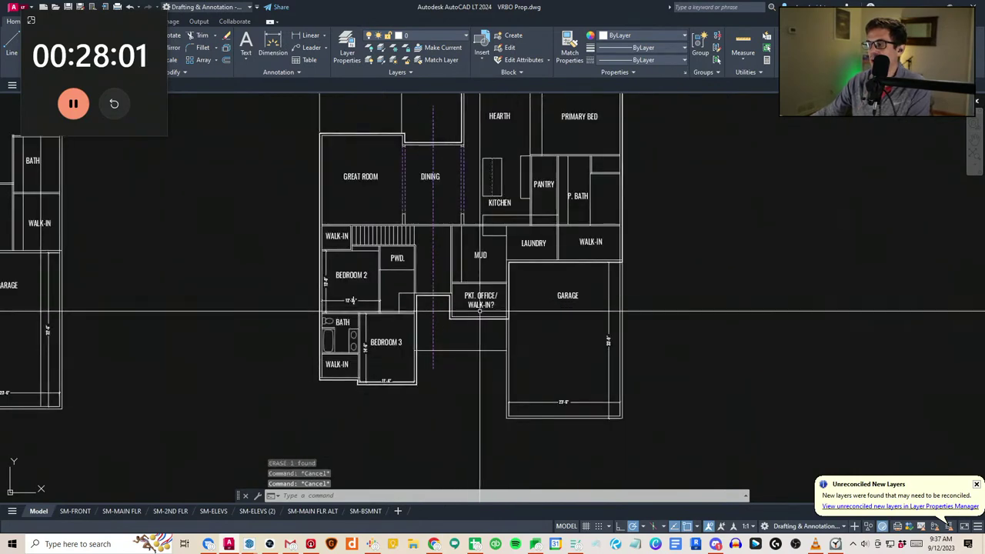
{"action": "left_click", "coordinate": [480, 304]}
{"action": "type", "text": "cv"}
{"action": "key", "text": "space"}
{"action": "left_click", "coordinate": [481, 306]}
{"action": "scroll", "coordinate": [472, 337], "scroll_direction": "up", "scroll_amount": 2}
{"action": "left_click", "coordinate": [442, 334]}
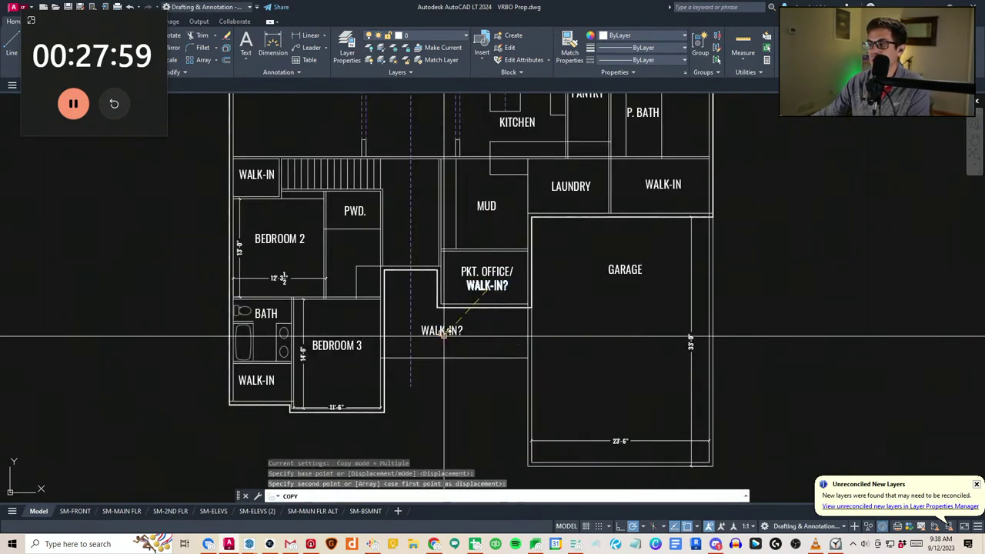
{"action": "key", "text": "Escape"}
Change the copied label's text to "PORCH"
{"action": "double_click", "coordinate": [444, 330]}
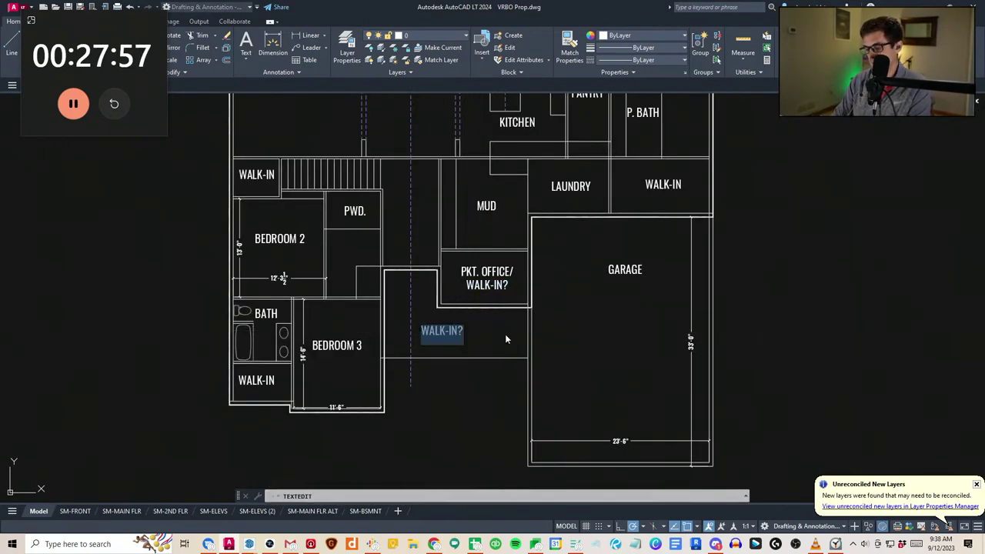
{"action": "type", "text": "PORCH"}
{"action": "key", "text": "Escape"}
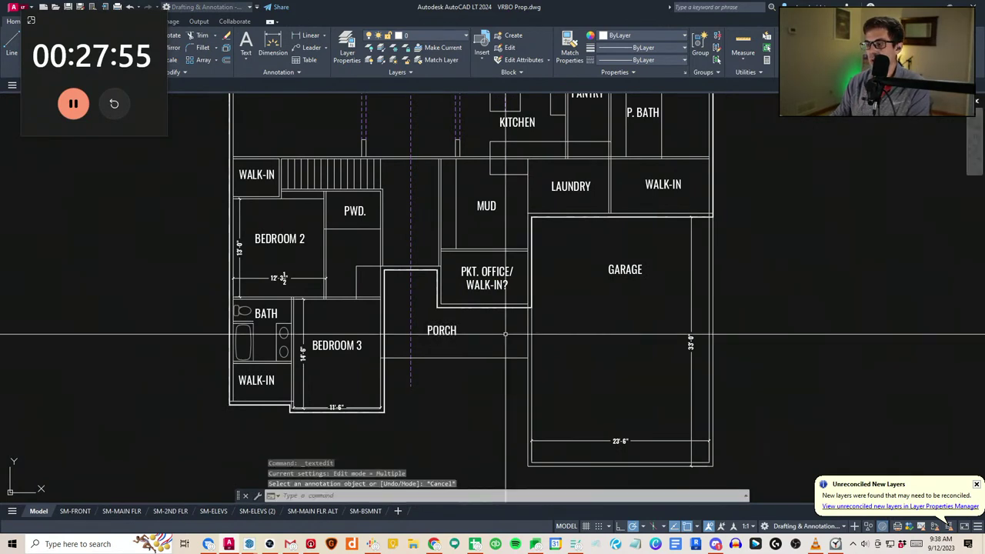
{"action": "key", "text": "Escape"}
Close the Enscape window of the other project and bring up an empty SketchUp model
{"action": "mouse_move", "coordinate": [251, 547]}
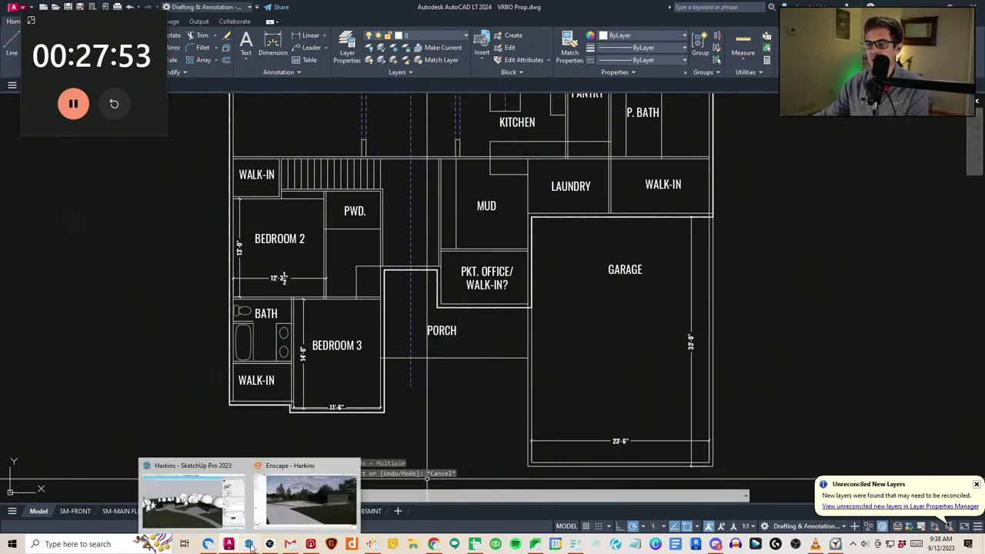
{"action": "left_click", "coordinate": [352, 466]}
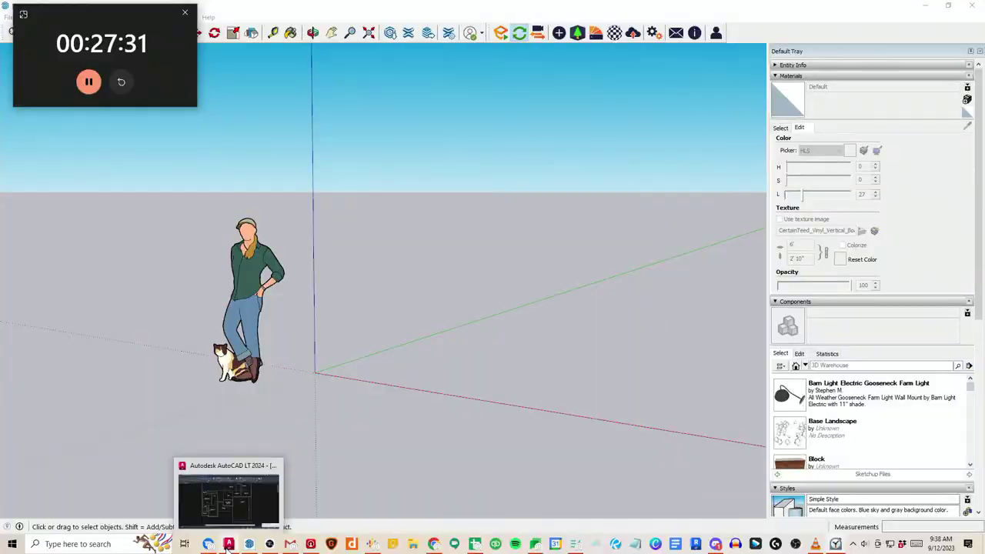
Switch back to AutoCAD and review the whole main floor plan
{"action": "left_click", "coordinate": [228, 543]}
{"action": "scroll", "coordinate": [260, 335], "scroll_direction": "down", "scroll_amount": 5}
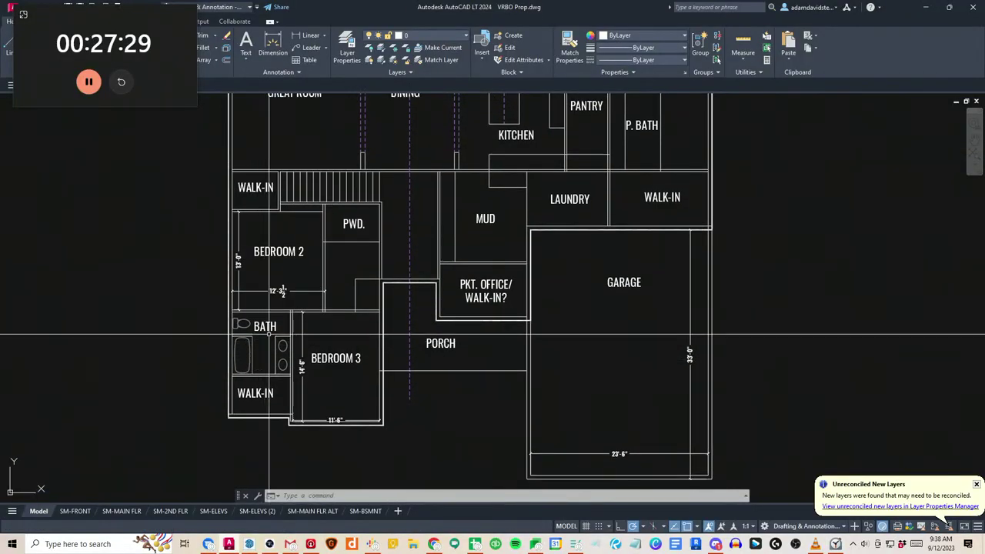
{"action": "key", "text": "Escape"}
{"action": "key", "text": "Escape"}
{"action": "key", "text": "Escape"}
{"action": "scroll", "coordinate": [387, 285], "scroll_direction": "up", "scroll_amount": 2}
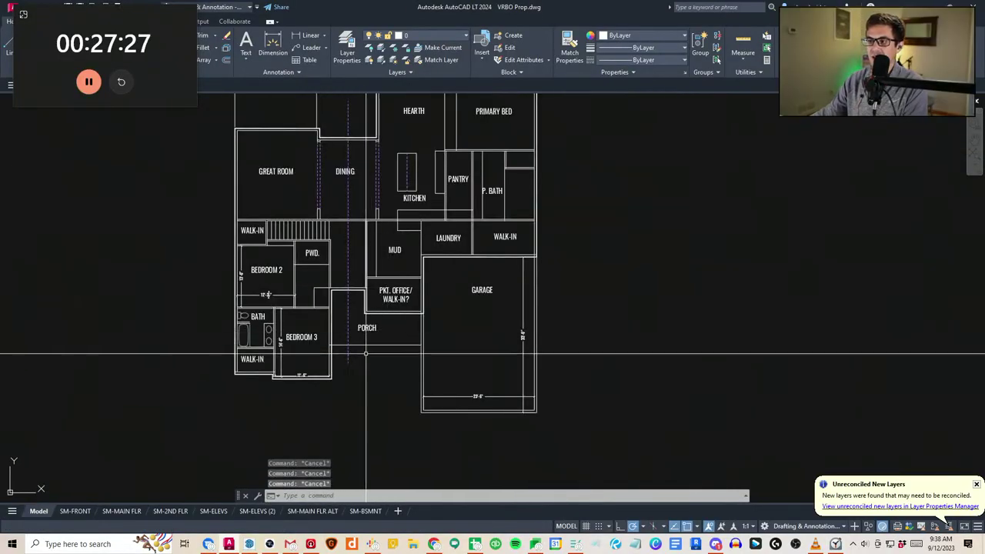
{"action": "scroll", "coordinate": [370, 331], "scroll_direction": "down", "scroll_amount": 2}
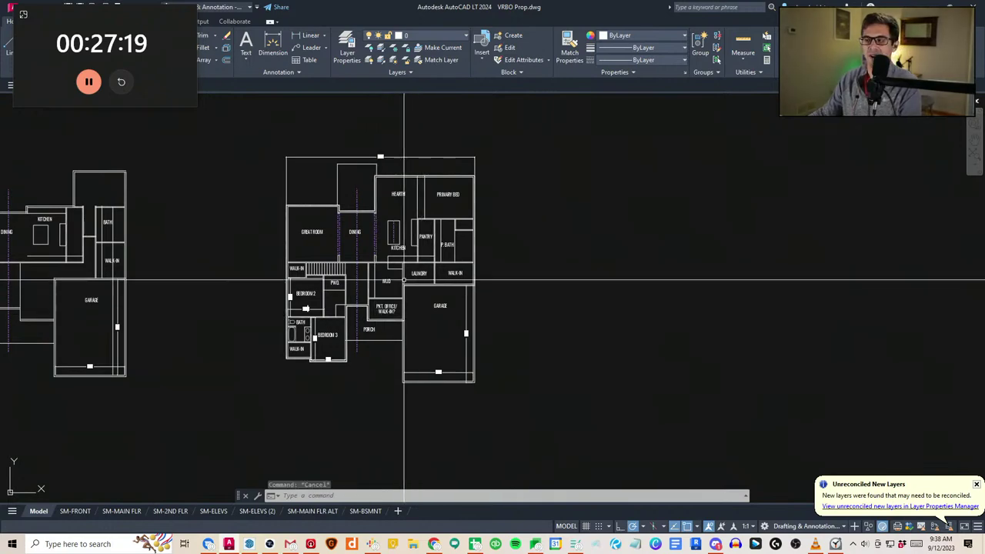
Examine the mud room's built-in, the wall between mud room and kitchen, and the pocket office
{"action": "scroll", "coordinate": [326, 316], "scroll_direction": "up", "scroll_amount": 6}
{"action": "left_click", "coordinate": [331, 317]}
{"action": "middle_click_drag", "start_coordinate": [387, 208], "coordinate": [384, 235]}
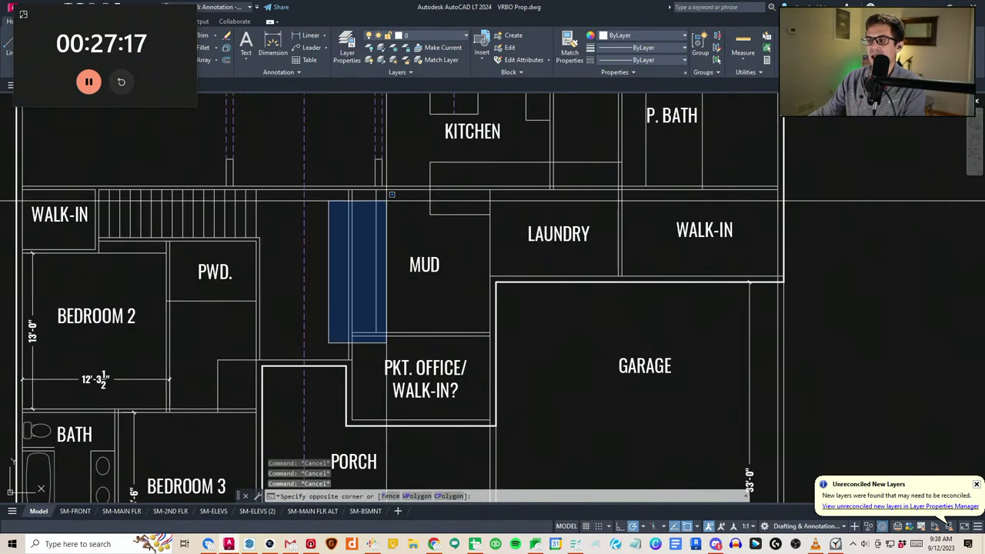
{"action": "middle_click_drag", "start_coordinate": [382, 187], "coordinate": [382, 199]}
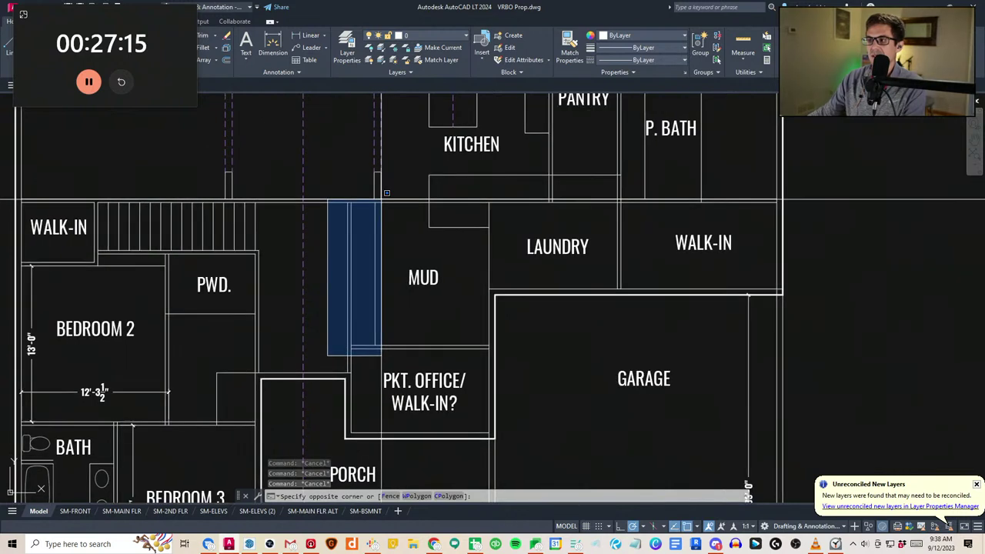
{"action": "key", "text": "Escape"}
{"action": "key", "text": "Escape"}
{"action": "left_click", "coordinate": [344, 361]}
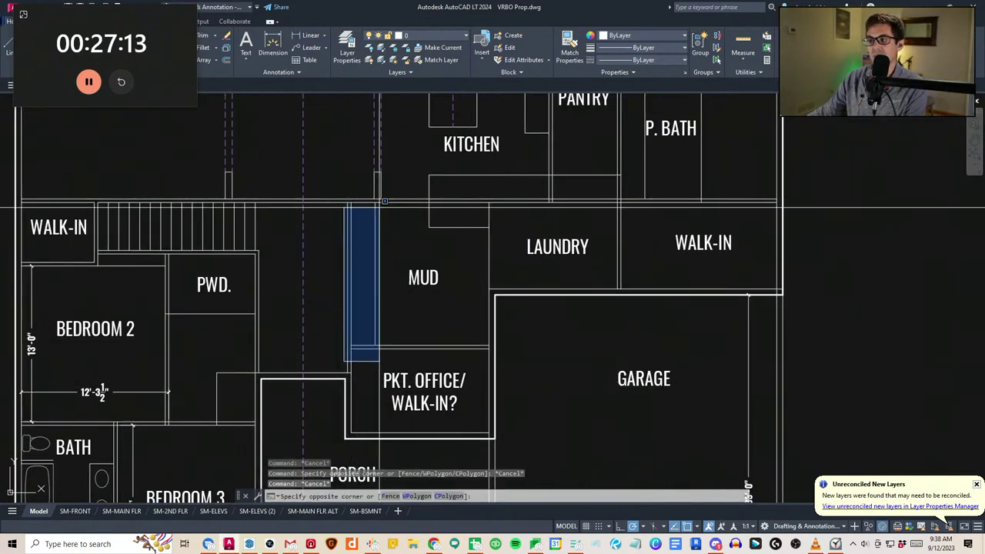
{"action": "key", "text": "Escape"}
{"action": "key", "text": "Escape"}
{"action": "left_click", "coordinate": [411, 237]}
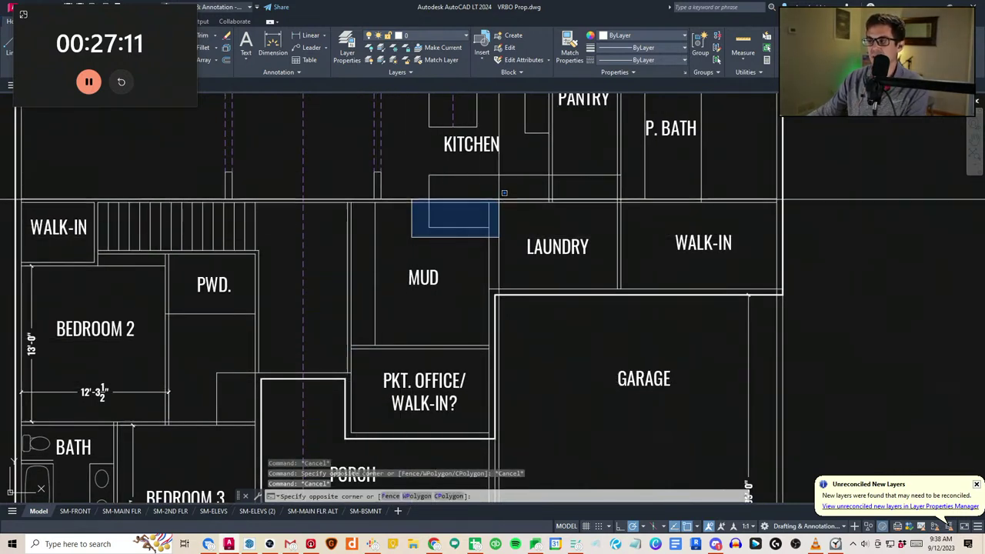
{"action": "key", "text": "Escape"}
{"action": "key", "text": "Escape"}
{"action": "middle_click_drag", "start_coordinate": [498, 196], "coordinate": [492, 205]}
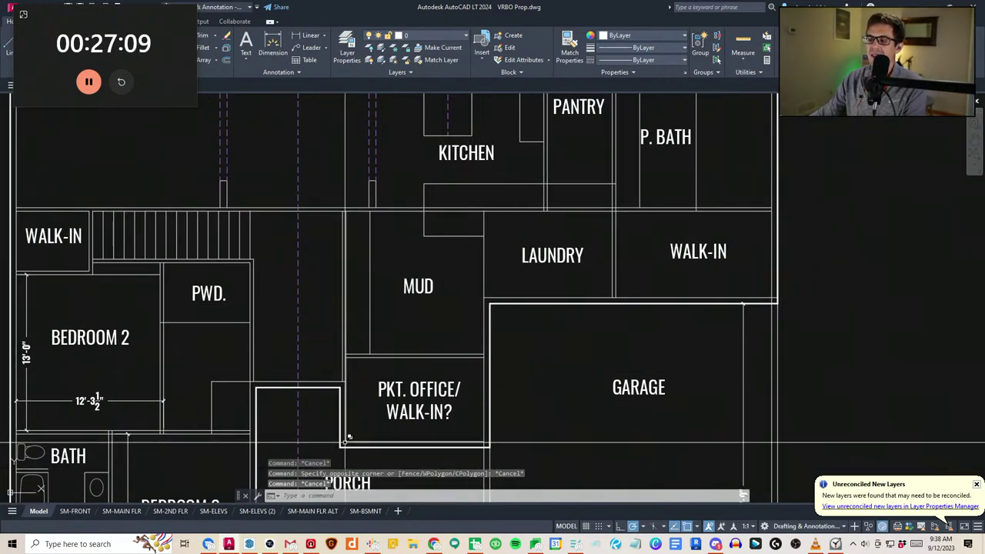
{"action": "left_click", "coordinate": [326, 457]}
{"action": "key", "text": "Escape"}
{"action": "key", "text": "Escape"}
{"action": "scroll", "coordinate": [490, 346], "scroll_direction": "down", "scroll_amount": 2}
{"action": "middle_click_drag", "start_coordinate": [491, 345], "coordinate": [486, 331]}
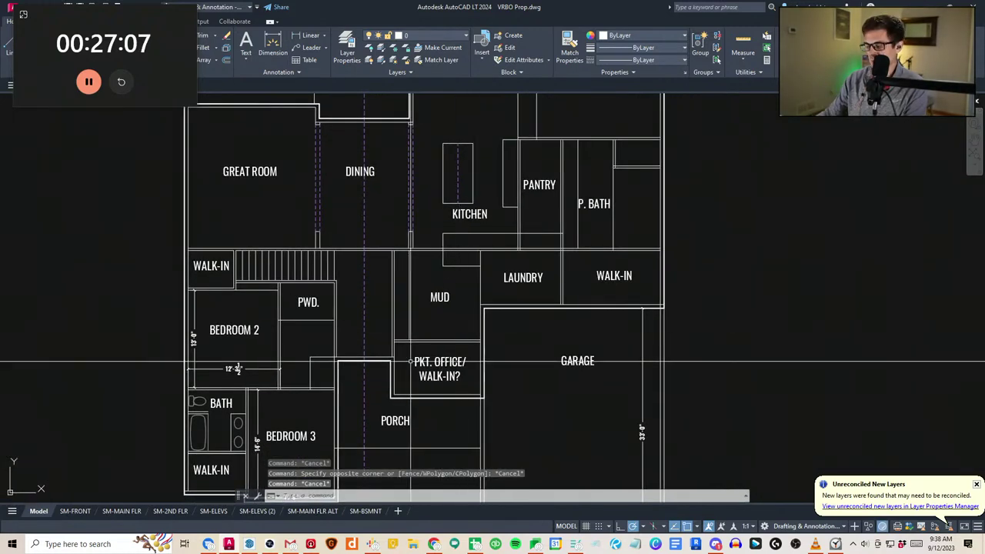
Copy the house's exterior wall outline to the clipboard
{"action": "key", "text": "Escape"}
{"action": "key", "text": "Escape"}
{"action": "scroll", "coordinate": [380, 332], "scroll_direction": "down", "scroll_amount": 2}
{"action": "middle_click_drag", "start_coordinate": [380, 331], "coordinate": [375, 309]}
{"action": "scroll", "coordinate": [375, 310], "scroll_direction": "down", "scroll_amount": 2}
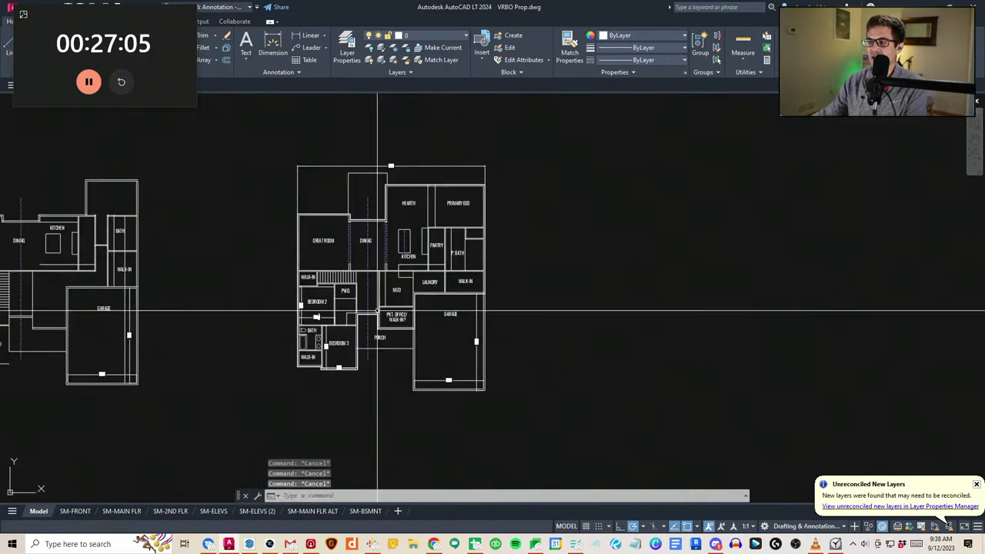
{"action": "scroll", "coordinate": [371, 315], "scroll_direction": "up", "scroll_amount": 4}
{"action": "scroll", "coordinate": [375, 329], "scroll_direction": "up", "scroll_amount": 4}
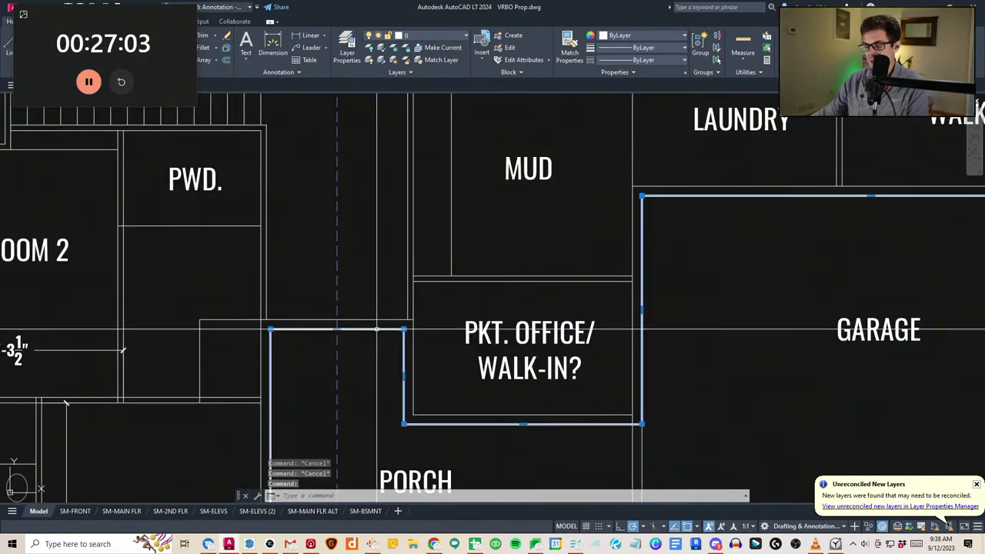
{"action": "key", "text": "ctrl+c"}
{"action": "left_click_drag", "start_coordinate": [105, 15], "coordinate": [127, 69]}
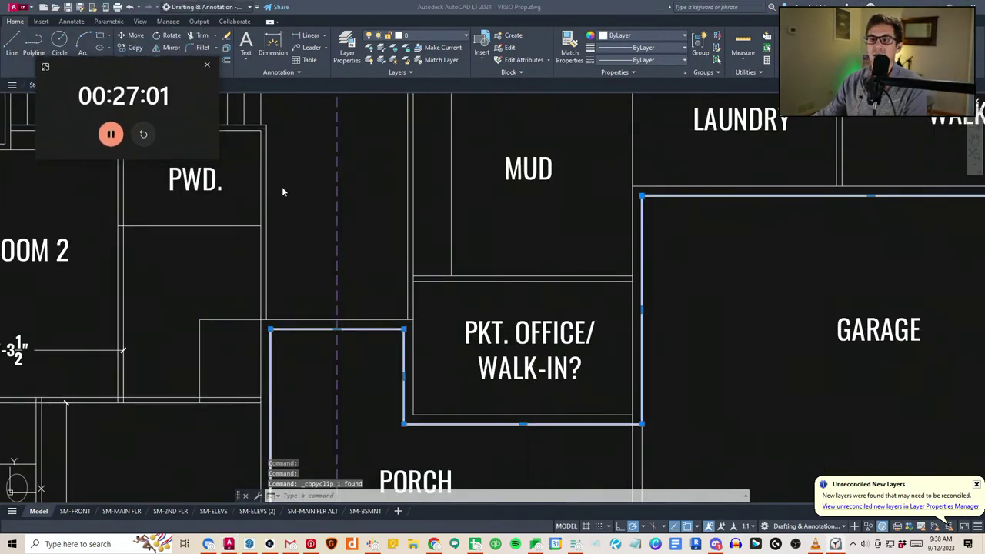
{"action": "middle_click_drag", "start_coordinate": [405, 313], "coordinate": [326, 201]}
{"action": "scroll", "coordinate": [326, 202], "scroll_direction": "down", "scroll_amount": 4}
{"action": "key", "text": "Escape"}
{"action": "key", "text": "Escape"}
Select the garage's outer side and front wall lines
{"action": "scroll", "coordinate": [420, 429], "scroll_direction": "up", "scroll_amount": 4}
{"action": "left_click", "coordinate": [406, 400]}
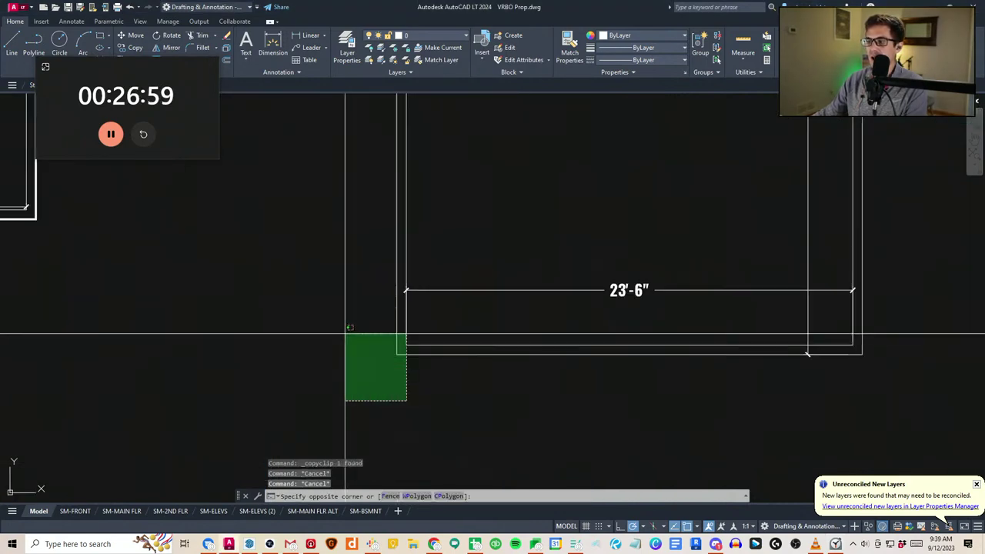
{"action": "left_click", "coordinate": [344, 333]}
{"action": "key", "text": "Escape"}
{"action": "key", "text": "Escape"}
{"action": "left_click", "coordinate": [395, 369]}
{"action": "left_click", "coordinate": [359, 351]}
{"action": "middle_click_drag", "start_coordinate": [738, 338], "coordinate": [513, 337]}
{"action": "left_click", "coordinate": [686, 367]}
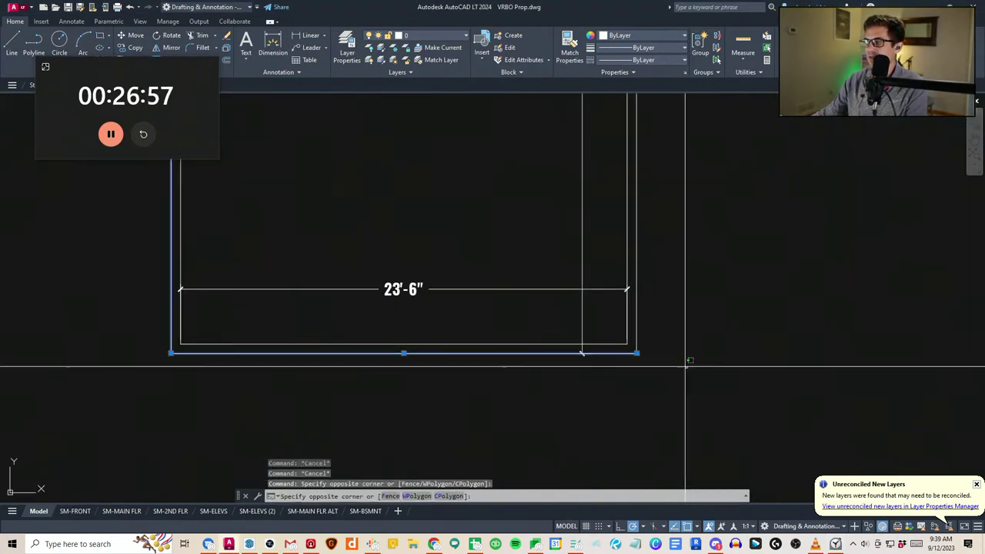
{"action": "left_click", "coordinate": [633, 341]}
Add the house outline and the porch's front line to the selection, copy it all to the clipboard and save the drawing
{"action": "middle_click_drag", "start_coordinate": [575, 310], "coordinate": [567, 412]}
{"action": "scroll", "coordinate": [567, 412], "scroll_direction": "down", "scroll_amount": 4}
{"action": "middle_click_drag", "start_coordinate": [567, 411], "coordinate": [635, 483]}
{"action": "scroll", "coordinate": [453, 338], "scroll_direction": "up", "scroll_amount": 2}
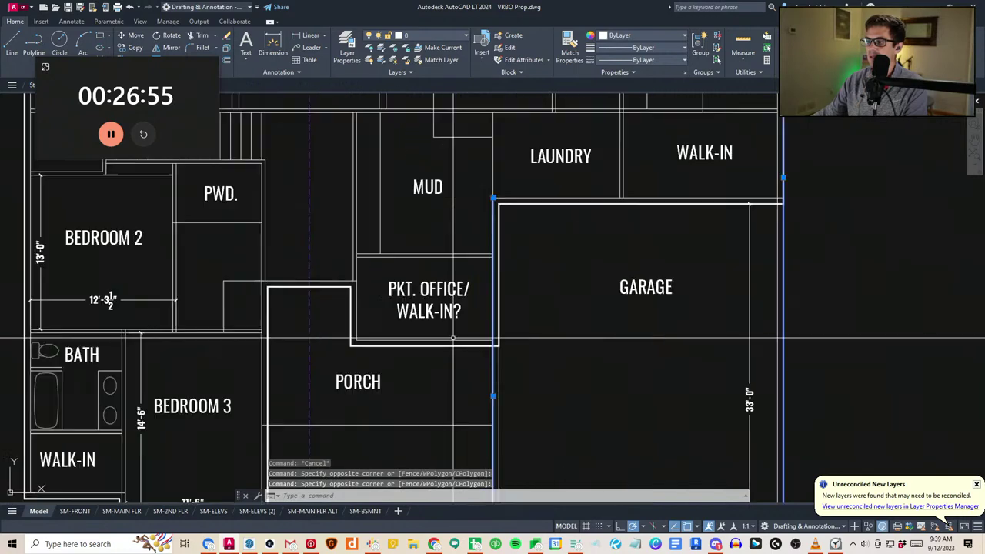
{"action": "left_click", "coordinate": [458, 344]}
{"action": "left_click", "coordinate": [444, 384]}
{"action": "middle_click_drag", "start_coordinate": [371, 423], "coordinate": [425, 346]}
{"action": "left_click", "coordinate": [423, 356]}
{"action": "key", "text": "ctrl+c"}
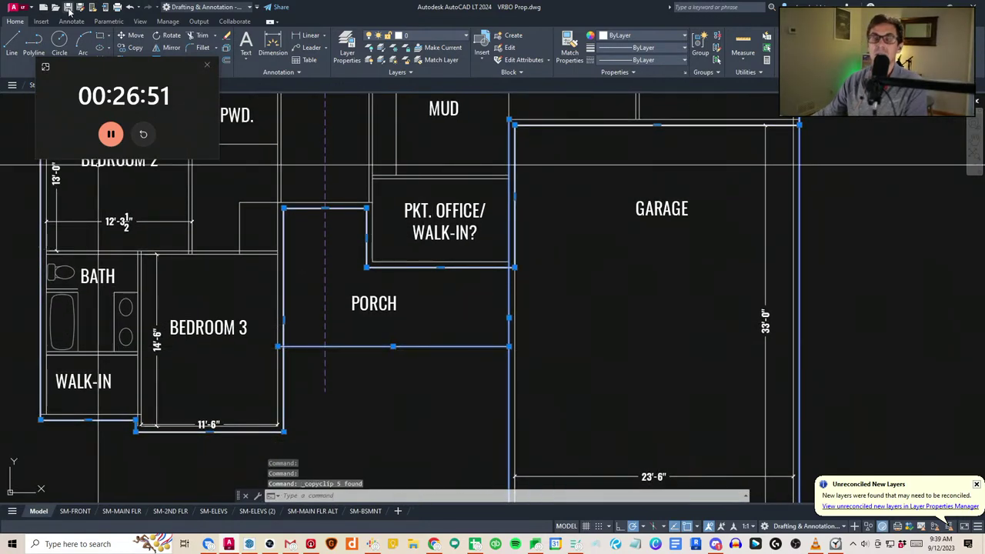
{"action": "left_click", "coordinate": [67, 8]}
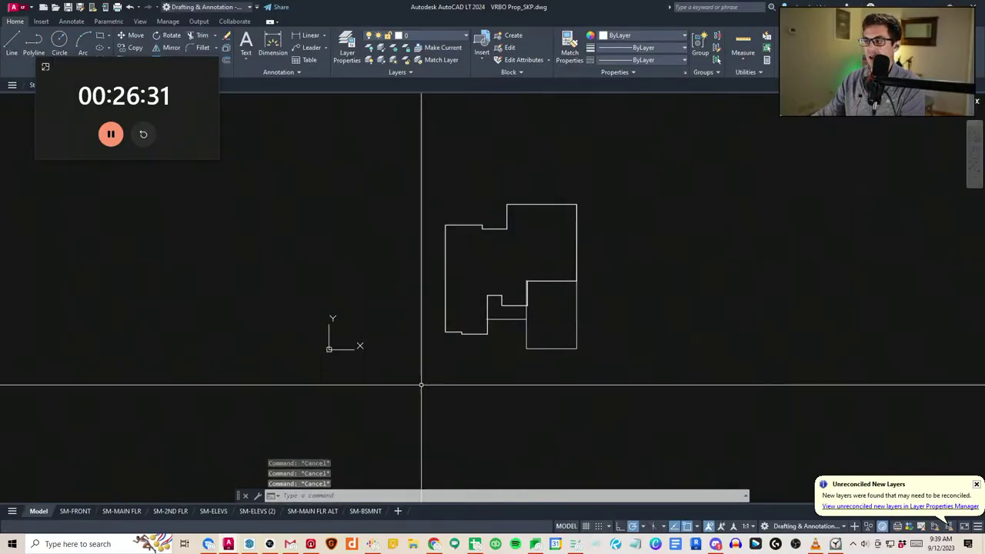
Move the whole outline in VRBO Prop_SKP.dwg horizontally so its west wall lines up with the drawing origin
{"action": "left_click", "coordinate": [420, 385]}
{"action": "left_click", "coordinate": [642, 165]}
{"action": "type", "text": "m"}
{"action": "key", "text": "space"}
{"action": "left_click", "coordinate": [543, 288]}
{"action": "left_click", "coordinate": [428, 288]}
{"action": "key", "text": "Escape"}
{"action": "key", "text": "Escape"}
{"action": "scroll", "coordinate": [410, 308], "scroll_direction": "up", "scroll_amount": 8}
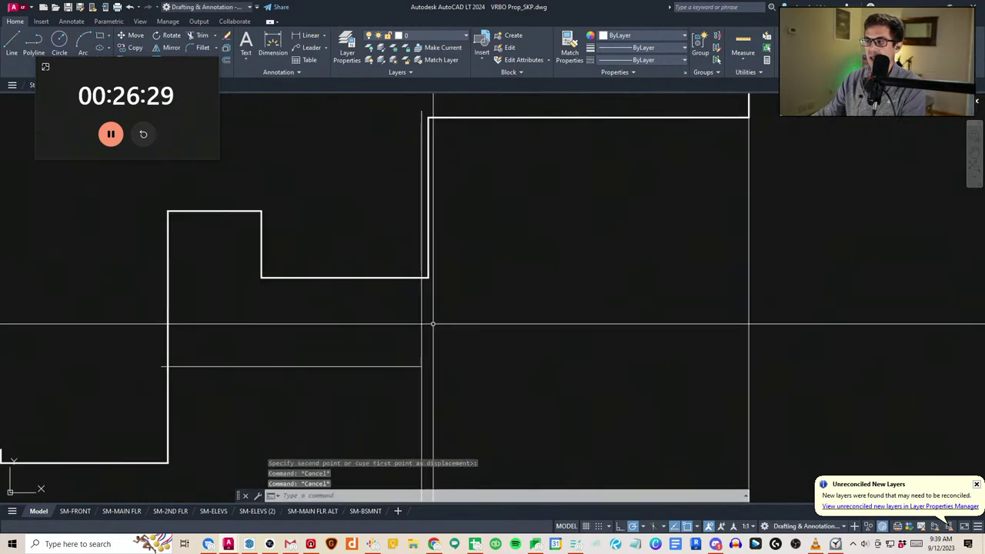
Explode the house outline polyline into separate lines
{"action": "left_click", "coordinate": [463, 308]}
{"action": "left_click", "coordinate": [365, 267]}
{"action": "type", "text": "x"}
{"action": "key", "text": "Escape"}
{"action": "middle_click_drag", "start_coordinate": [404, 307], "coordinate": [459, 298]}
{"action": "scroll", "coordinate": [459, 299], "scroll_direction": "down", "scroll_amount": 2}
Trim the part of the garage's west wall line that runs past the house outline
{"action": "type", "text": "tr"}
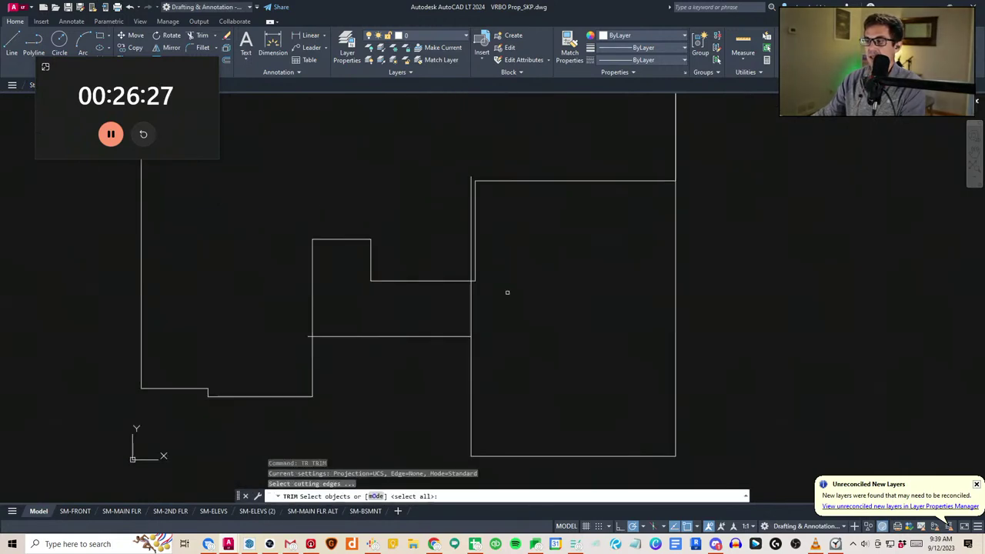
{"action": "key", "text": "Escape"}
{"action": "key", "text": "Escape"}
{"action": "type", "text": "tr"}
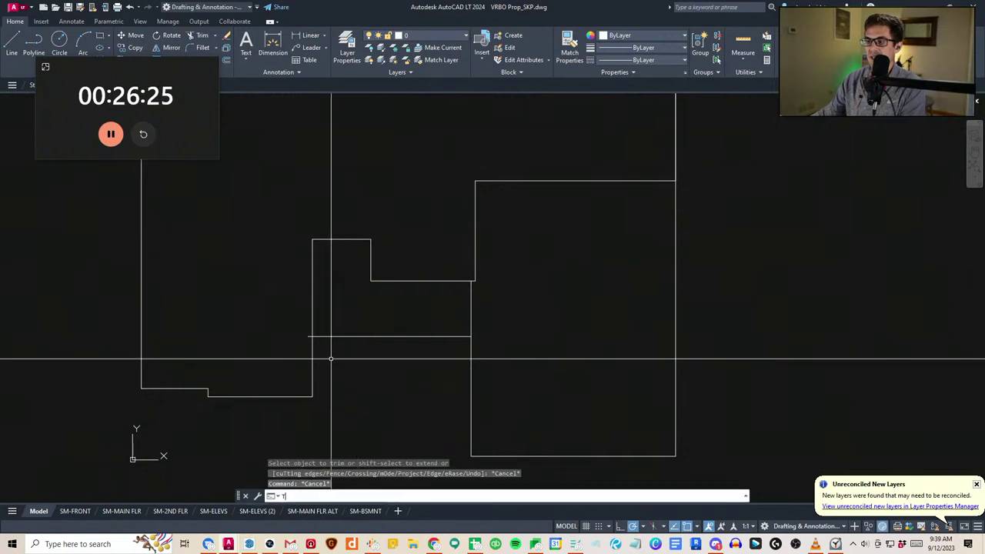
{"action": "left_click", "coordinate": [331, 359]}
{"action": "left_click", "coordinate": [306, 317]}
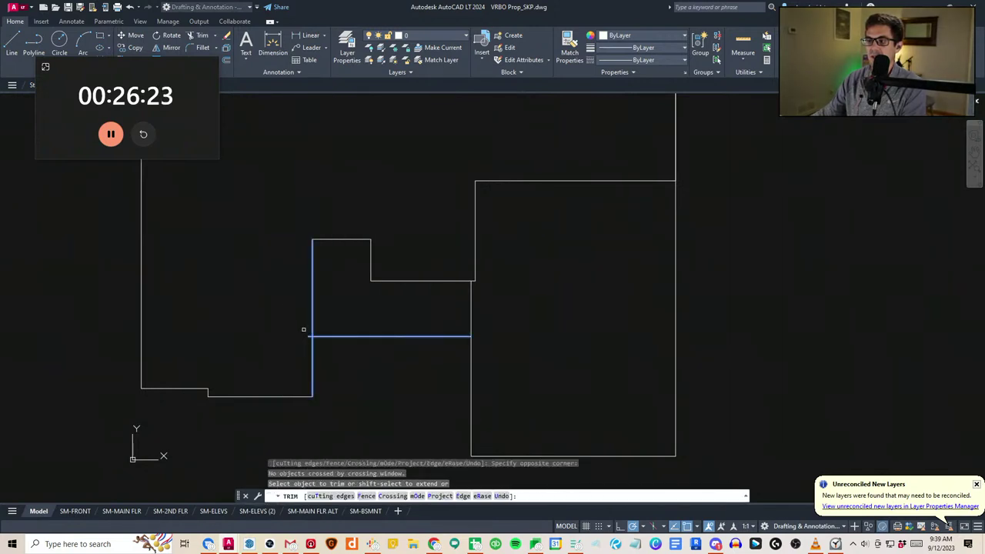
{"action": "key", "text": "Escape"}
{"action": "key", "text": "Escape"}
Trim the end of the porch's front line that crosses the Bedroom 3 wall
{"action": "scroll", "coordinate": [338, 342], "scroll_direction": "down", "scroll_amount": 2}
{"action": "scroll", "coordinate": [313, 349], "scroll_direction": "up", "scroll_amount": 4}
{"action": "type", "text": "tr"}
{"action": "left_click", "coordinate": [358, 345]}
{"action": "left_click", "coordinate": [329, 312]}
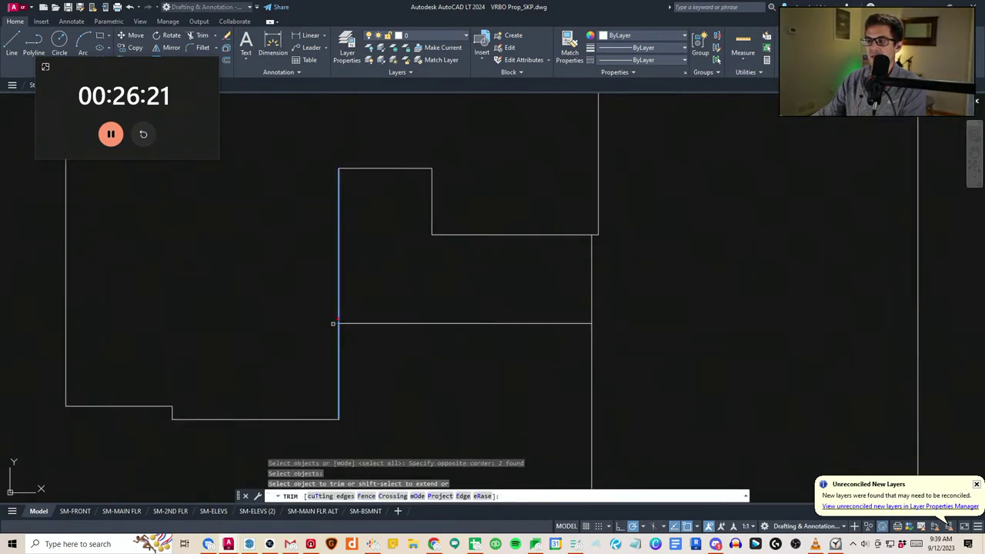
{"action": "left_click", "coordinate": [333, 325]}
{"action": "key", "text": "Escape"}
{"action": "key", "text": "Escape"}
{"action": "scroll", "coordinate": [360, 346], "scroll_direction": "down", "scroll_amount": 4}
{"action": "middle_click_drag", "start_coordinate": [415, 341], "coordinate": [410, 332]}
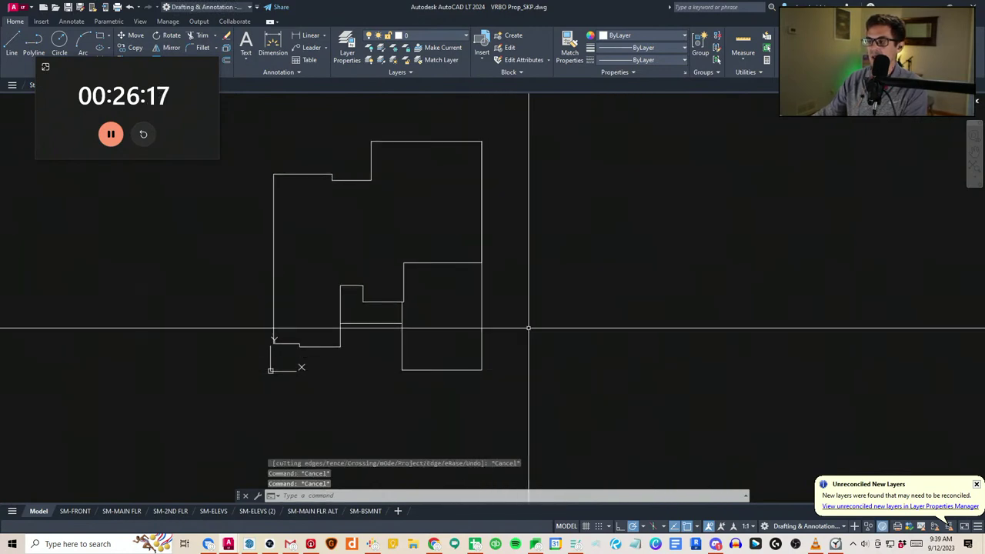
Erase the duplicate line overlapping the outline's east wall
{"action": "left_click", "coordinate": [477, 226]}
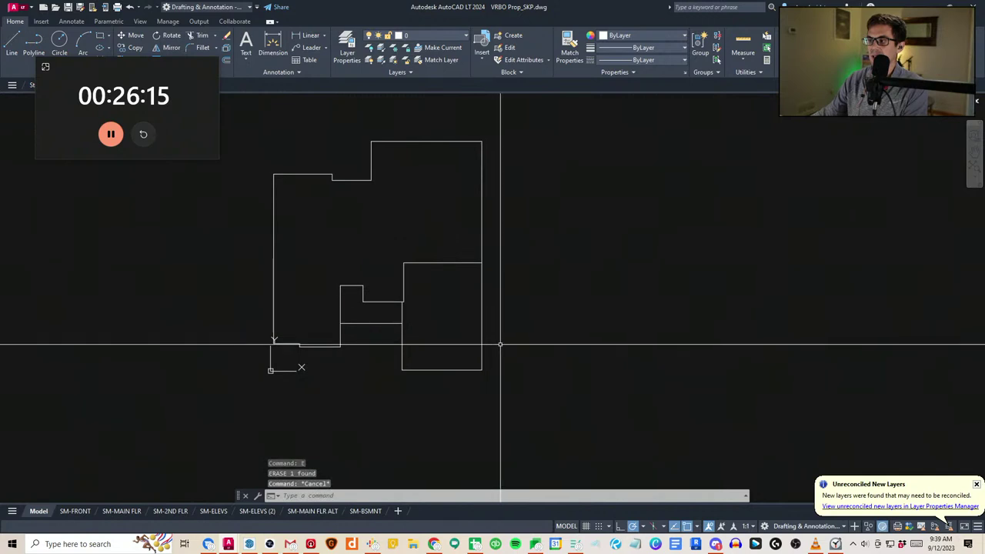
{"action": "key", "text": "Escape"}
{"action": "left_click", "coordinate": [471, 179]}
{"action": "left_click", "coordinate": [547, 224]}
{"action": "key", "text": "Escape"}
{"action": "left_click", "coordinate": [340, 306]}
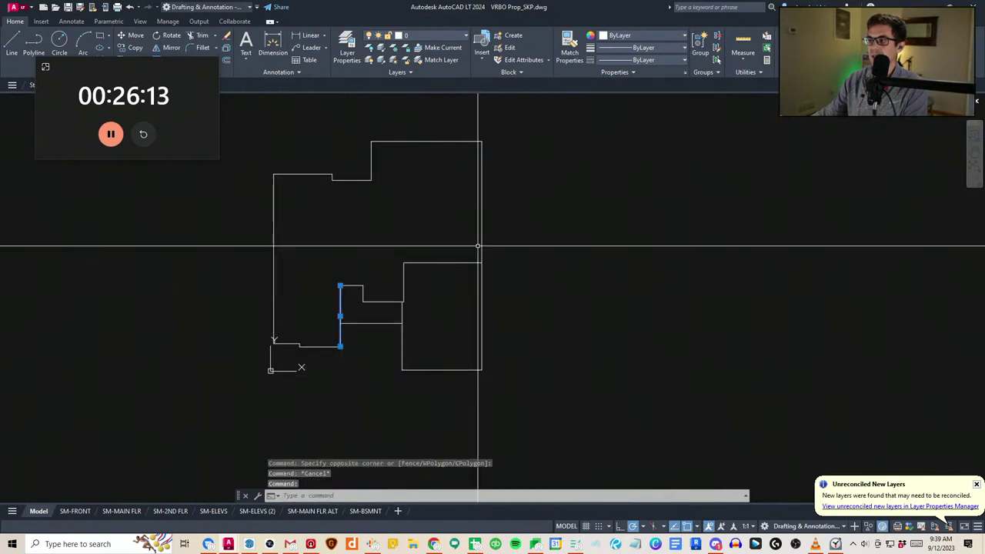
{"action": "left_click", "coordinate": [479, 244]}
{"action": "key", "text": "Escape"}
{"action": "key", "text": "Escape"}
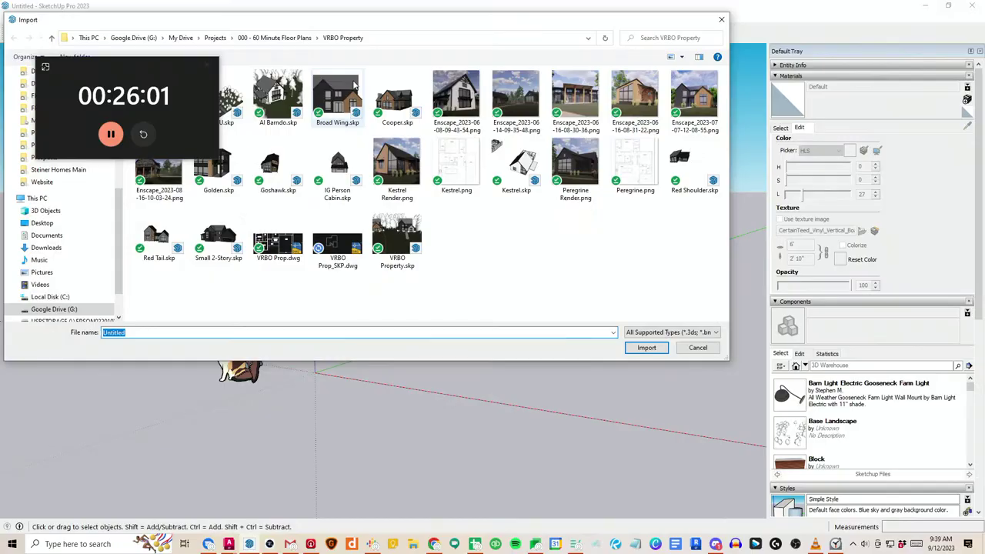
In SketchUp, import VRBO Prop_SKP.dwg and erase the default person figure
{"action": "double_click", "coordinate": [344, 250]}
{"action": "left_click", "coordinate": [545, 348]}
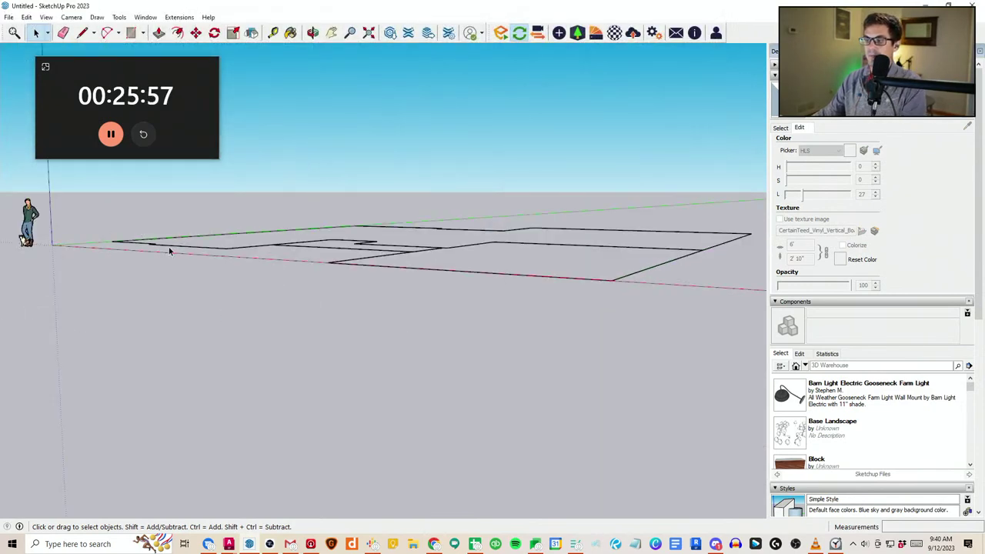
{"action": "key", "text": "e"}
{"action": "left_click_drag", "start_coordinate": [72, 266], "coordinate": [111, 265]}
{"action": "middle_click_drag", "start_coordinate": [112, 264], "coordinate": [216, 337]}
Draw the rear deck's side edge 14' out from near the great room corner, and its back edge parallel to the house
{"action": "key", "text": "l"}
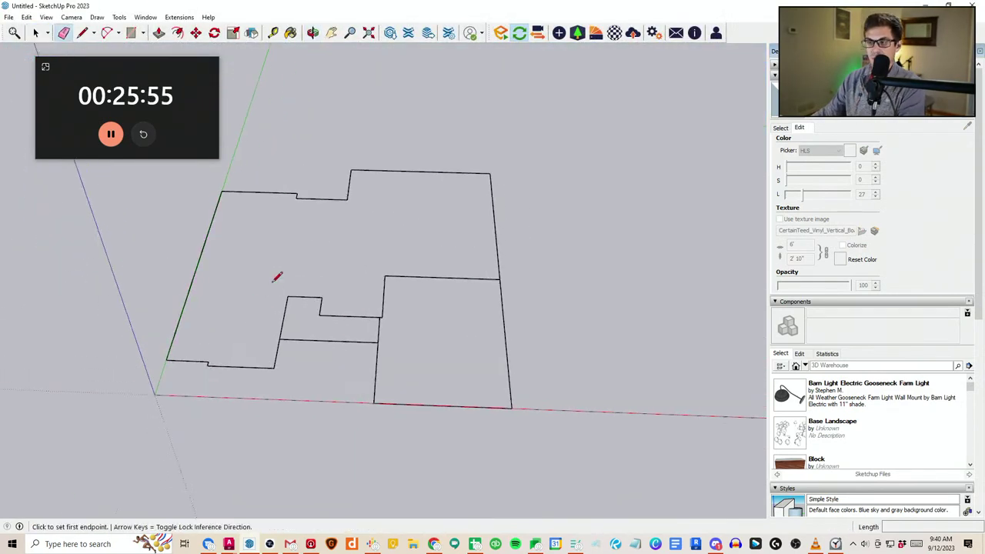
{"action": "scroll", "coordinate": [301, 231], "scroll_direction": "up", "scroll_amount": 2}
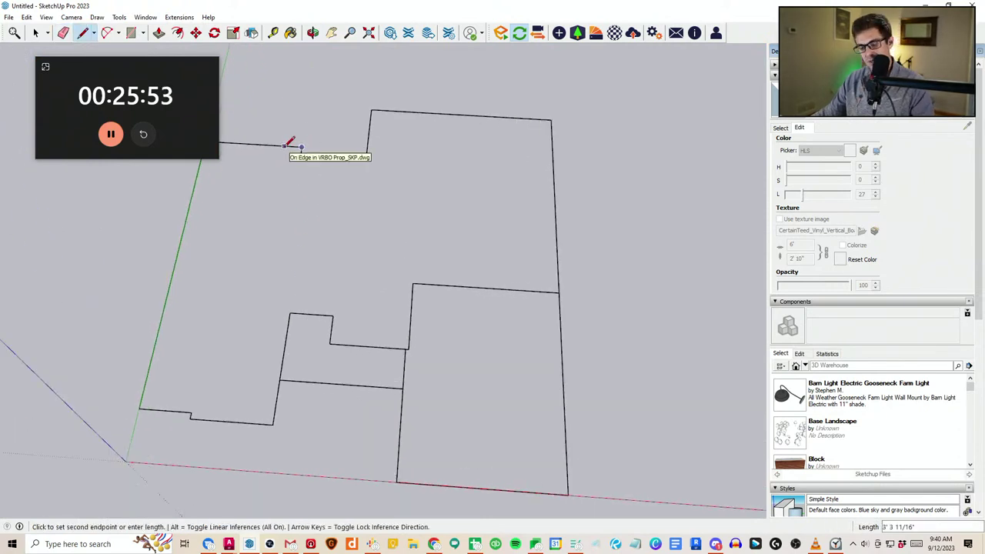
{"action": "type", "text": "0'"}
{"action": "key", "text": "Return"}
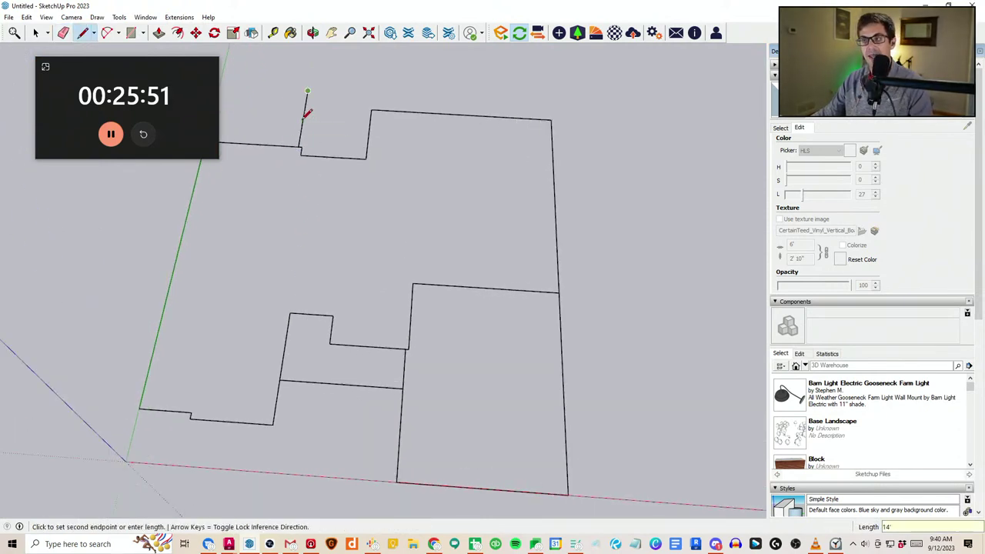
{"action": "scroll", "coordinate": [350, 88], "scroll_direction": "down", "scroll_amount": 1}
{"action": "type", "text": "12'"}
{"action": "key", "text": "Return"}
{"action": "key", "text": "Escape"}
Close the rear deck rectangle with a line from the hearth room corner and erase the back edge's overrun
{"action": "key", "text": "a"}
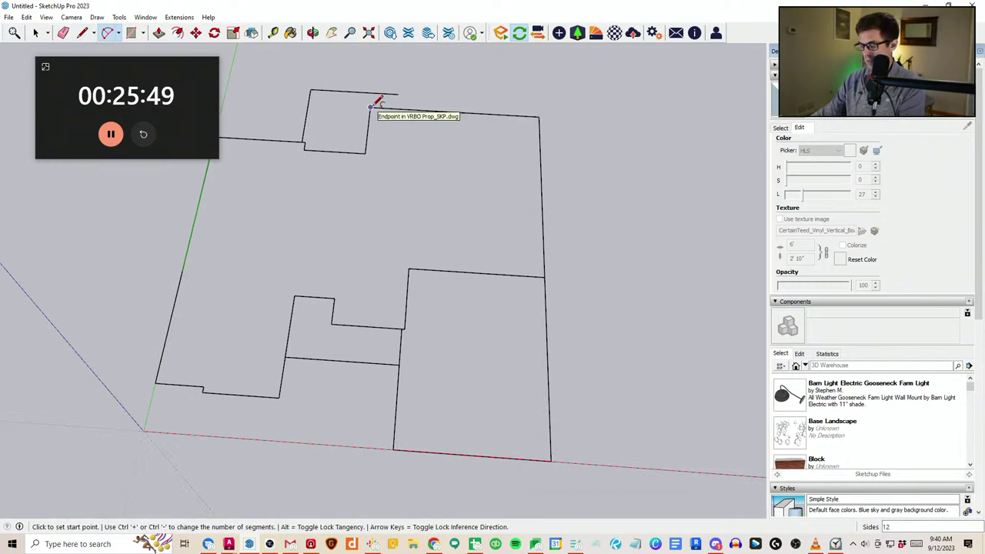
{"action": "key", "text": "l"}
{"action": "left_click", "coordinate": [370, 107]}
{"action": "left_click", "coordinate": [372, 92]}
{"action": "scroll", "coordinate": [374, 94], "scroll_direction": "up", "scroll_amount": 2}
{"action": "key", "text": "r"}
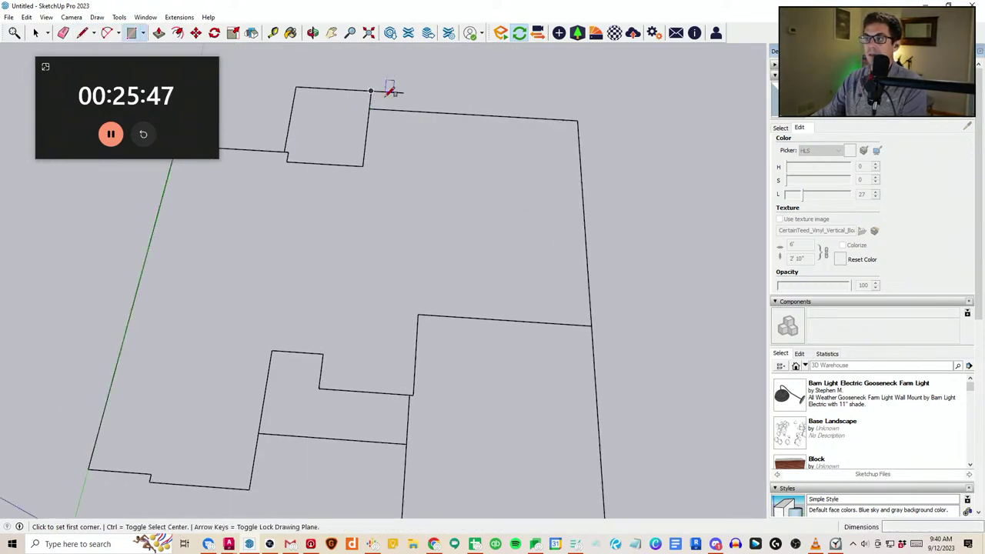
{"action": "key", "text": "e"}
{"action": "left_click", "coordinate": [387, 92]}
{"action": "scroll", "coordinate": [330, 231], "scroll_direction": "down", "scroll_amount": 1}
{"action": "middle_click_drag", "start_coordinate": [330, 230], "coordinate": [351, 200]}
Trace a line over the entry recess's back wall edge
{"action": "key", "text": "l"}
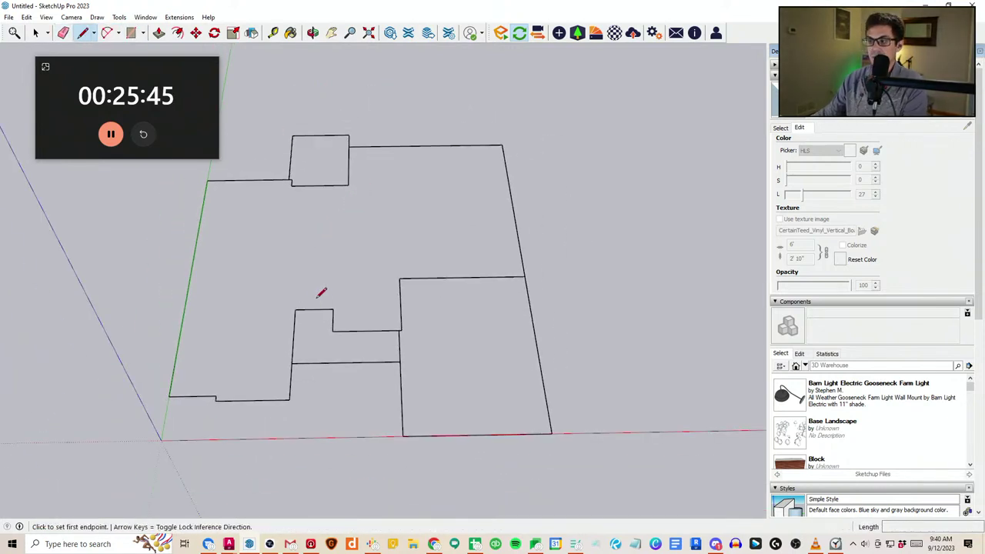
{"action": "left_click", "coordinate": [295, 310]}
{"action": "left_click", "coordinate": [333, 310]}
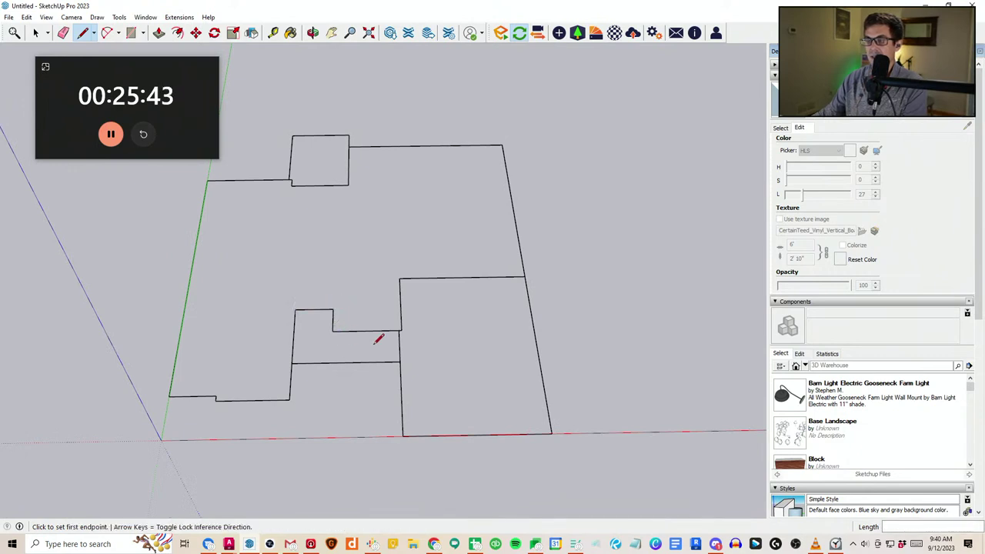
Explode the imported floor plan component
{"action": "key", "text": "space"}
{"action": "left_click", "coordinate": [332, 331]}
{"action": "right_click", "coordinate": [332, 331]}
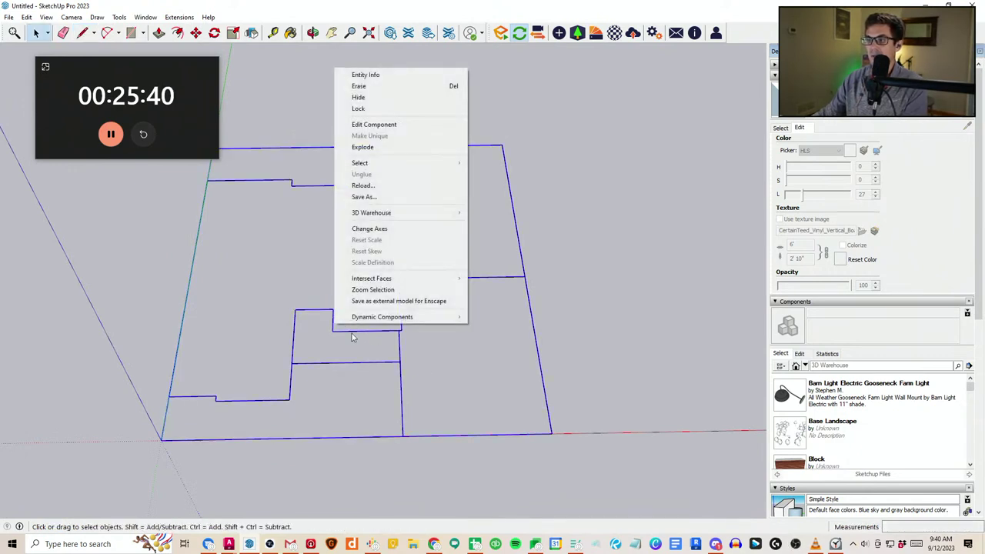
{"action": "left_click", "coordinate": [378, 149]}
Draw an 8" line along the great room's rear wall from its inner corner to form the house face
{"action": "key", "text": "l"}
{"action": "left_click", "coordinate": [290, 178]}
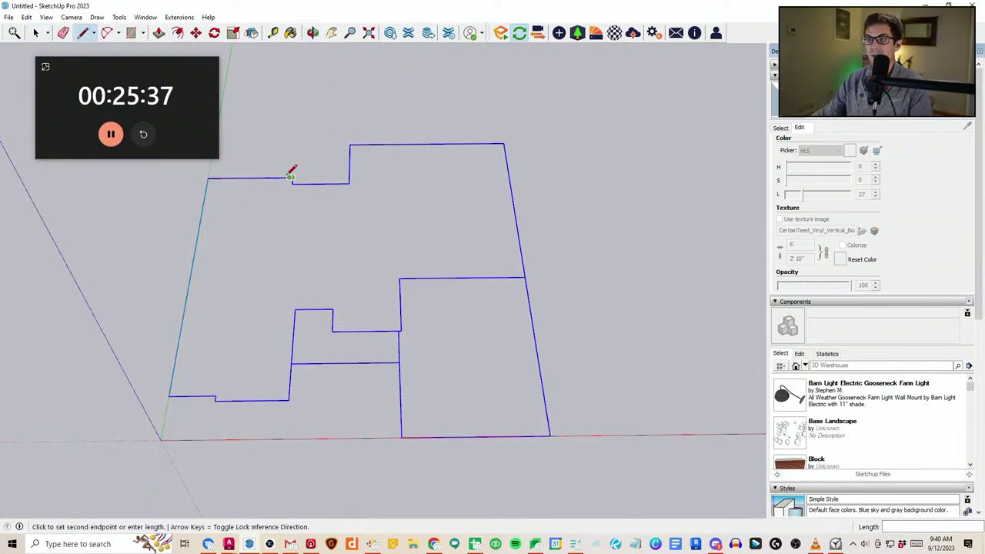
{"action": "left_click", "coordinate": [270, 179]}
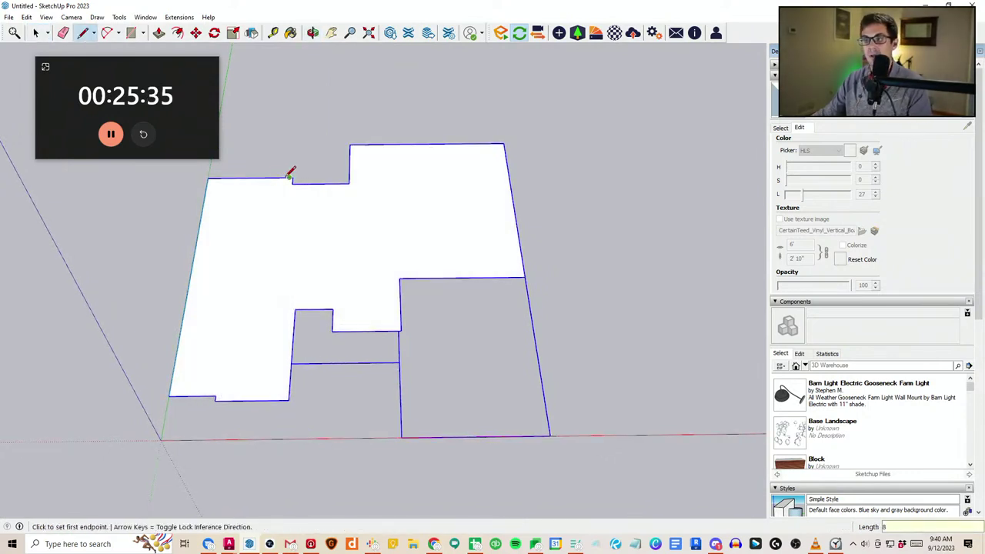
Draw the rear deck 14' deep from the 8" offset point, close it at the hearth room corner and erase the overrun
{"action": "left_click", "coordinate": [289, 177]}
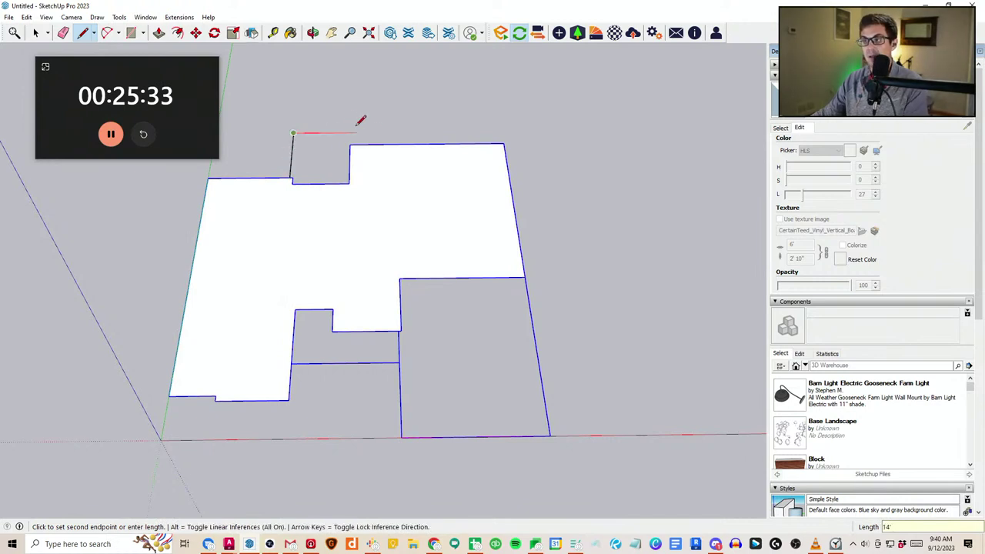
{"action": "key", "text": "Return"}
{"action": "key", "text": "Escape"}
{"action": "left_click", "coordinate": [350, 145]}
{"action": "left_click", "coordinate": [350, 132]}
{"action": "key", "text": "e"}
{"action": "mouse_move", "coordinate": [360, 274]}
{"action": "middle_mouse_down"}
{"action": "mouse_move", "coordinate": [362, 250]}
{"action": "mouse_move", "coordinate": [374, 290]}
{"action": "middle_mouse_up"}
Trace the garage's west wall line from the house corner to the front so the garage and porch become faces
{"action": "key", "text": "l"}
{"action": "left_click", "coordinate": [393, 313]}
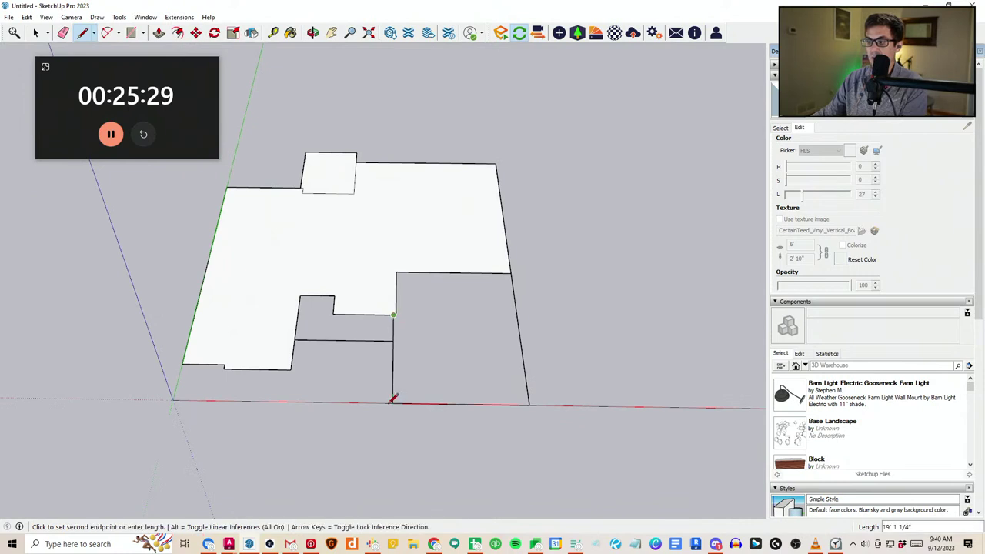
{"action": "left_click", "coordinate": [392, 403]}
{"action": "mouse_move", "coordinate": [398, 398]}
{"action": "middle_mouse_down"}
{"action": "mouse_move", "coordinate": [400, 325]}
{"action": "mouse_move", "coordinate": [410, 341]}
{"action": "mouse_move", "coordinate": [386, 326]}
{"action": "middle_mouse_up"}
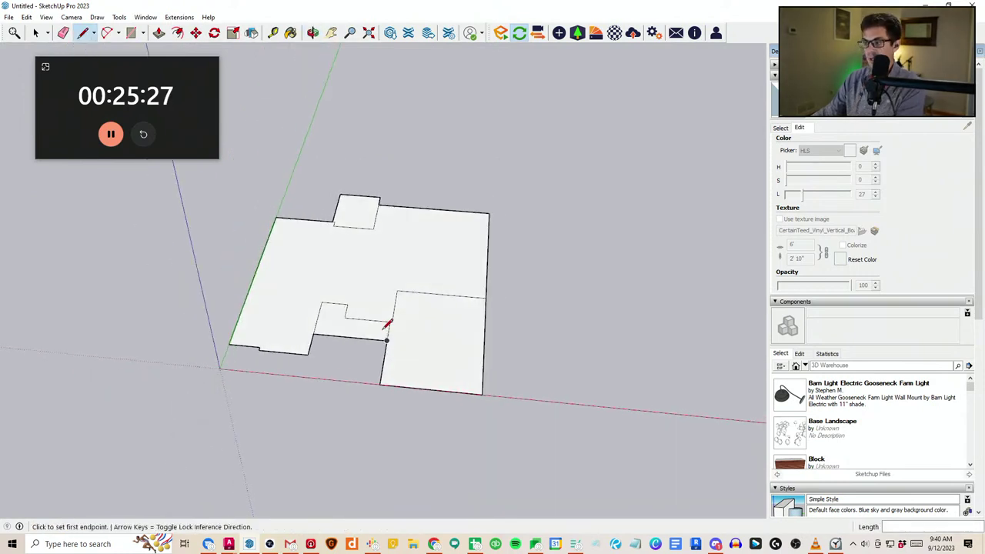
Switch to AutoCAD's VRBO Prop.dwg and measure the height from the grade line to the main floor wall top in the wall section
{"action": "key", "text": "p"}
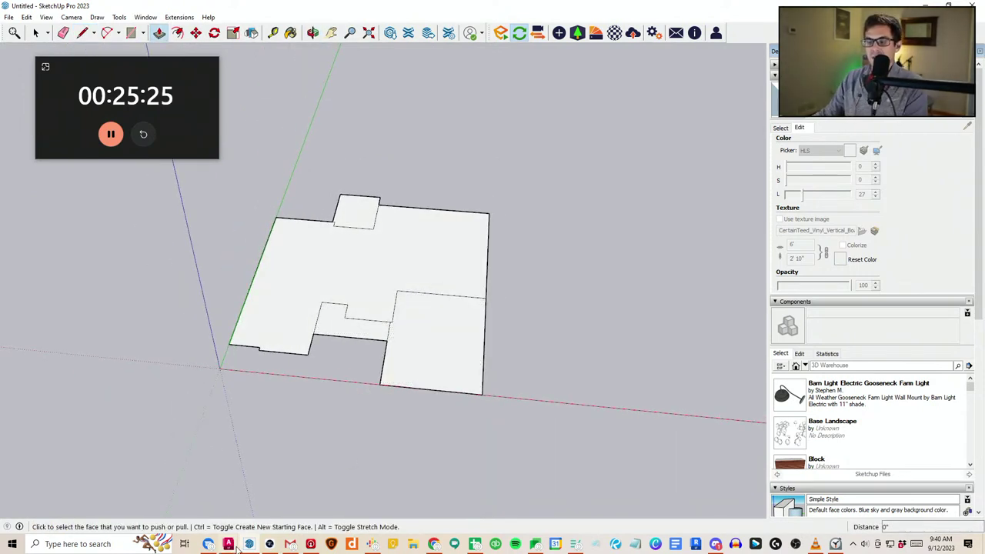
{"action": "left_click", "coordinate": [233, 546]}
{"action": "left_click", "coordinate": [191, 492]}
{"action": "scroll", "coordinate": [411, 296], "scroll_direction": "down", "scroll_amount": 9}
{"action": "mouse_move", "coordinate": [334, 388]}
{"action": "middle_mouse_down"}
{"action": "mouse_move", "coordinate": [360, 367]}
{"action": "mouse_move", "coordinate": [495, 322]}
{"action": "middle_mouse_up"}
{"action": "scroll", "coordinate": [495, 322], "scroll_direction": "down", "scroll_amount": 2}
{"action": "scroll", "coordinate": [343, 284], "scroll_direction": "up", "scroll_amount": 10}
{"action": "scroll", "coordinate": [341, 313], "scroll_direction": "up", "scroll_amount": 6}
{"action": "middle_click_drag", "start_coordinate": [314, 279], "coordinate": [329, 413]}
{"action": "type", "text": "dd"}
{"action": "key", "text": "space"}
{"action": "left_click", "coordinate": [333, 311]}
{"action": "scroll", "coordinate": [333, 311], "scroll_direction": "down", "scroll_amount": 2}
{"action": "left_click", "coordinate": [329, 189]}
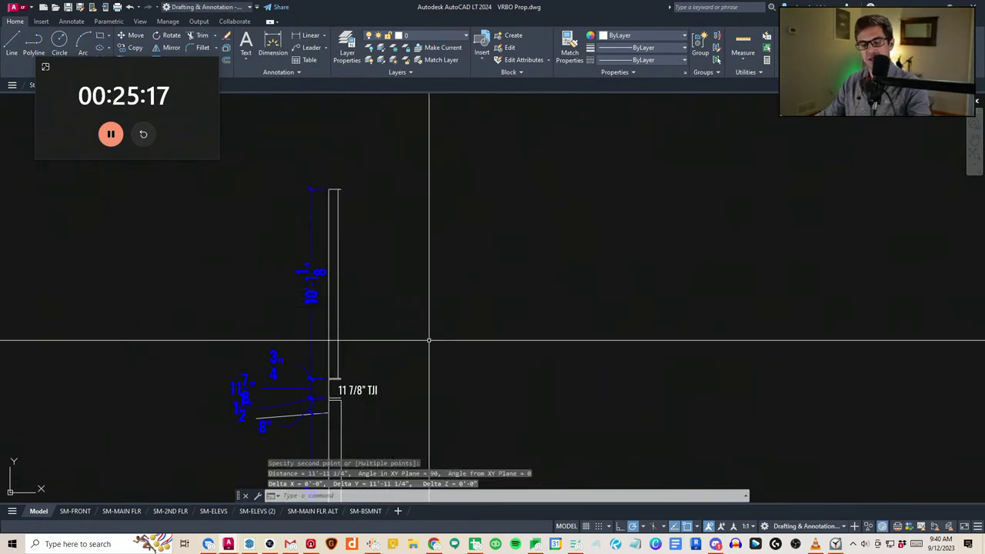
Switch back to SketchUp and extrude the house face up 11'11.25"
{"action": "left_click", "coordinate": [249, 544]}
{"action": "middle_click_drag", "start_coordinate": [428, 360], "coordinate": [397, 329]}
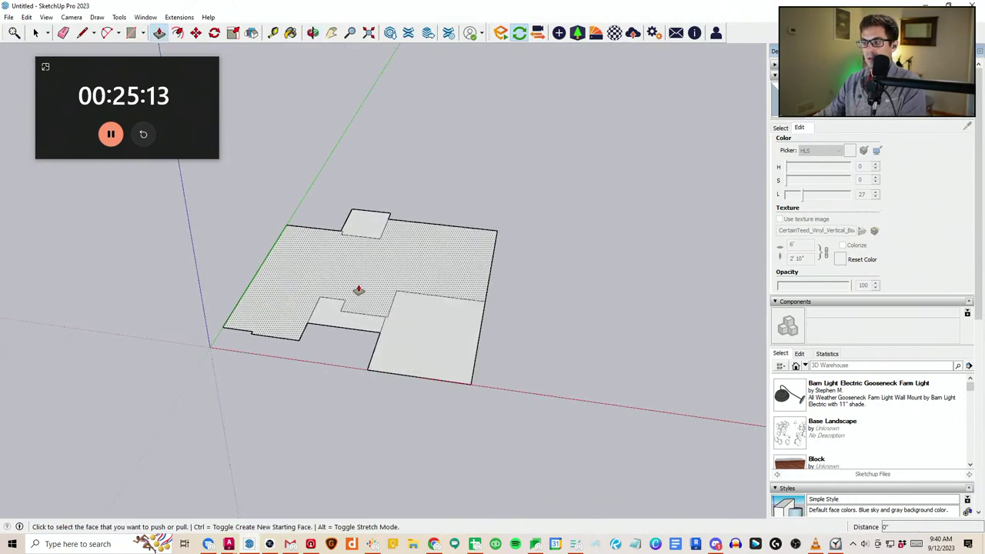
{"action": "left_click", "coordinate": [359, 289]}
{"action": "type", "text": "11'11."}
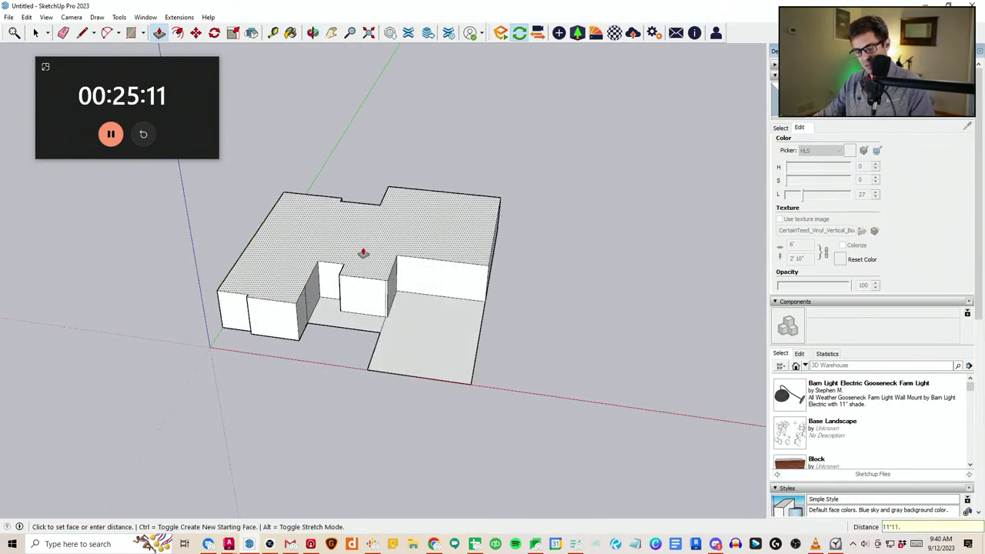
{"action": "type", "text": "25"}
{"action": "key", "text": "Return"}
Extrude the garage face level with the top of the house and raise the front porch slab 1'
{"action": "left_click", "coordinate": [420, 357]}
{"action": "left_click", "coordinate": [381, 272]}
{"action": "mouse_move", "coordinate": [332, 317]}
{"action": "middle_mouse_down"}
{"action": "mouse_move", "coordinate": [380, 329]}
{"action": "mouse_move", "coordinate": [287, 359]}
{"action": "mouse_move", "coordinate": [227, 348]}
{"action": "middle_mouse_up"}
{"action": "left_click", "coordinate": [379, 329]}
{"action": "type", "text": "1'"}
{"action": "key", "text": "Return"}
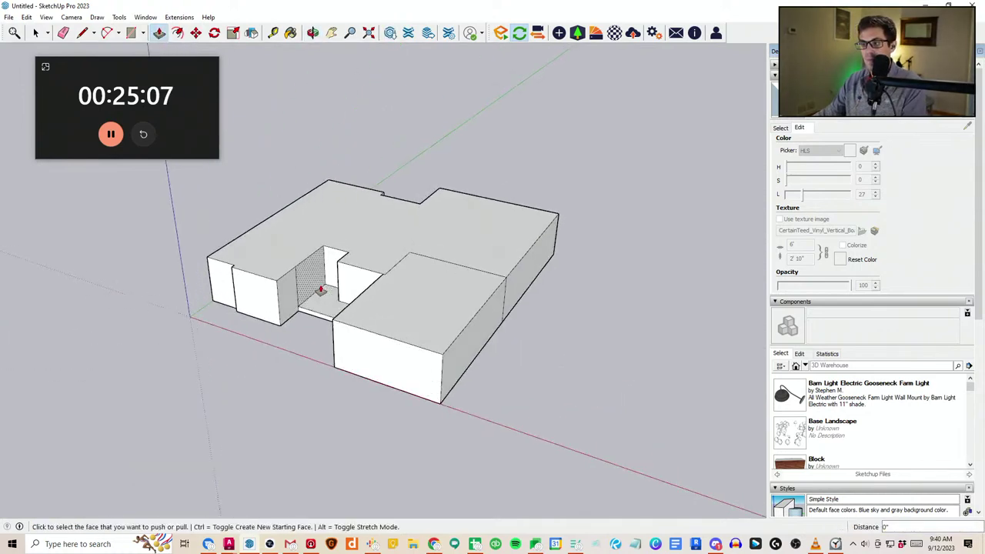
Erase the leftover vertical edge on the west side wall of the porch recess
{"action": "key", "text": "e"}
{"action": "left_click", "coordinate": [295, 277]}
{"action": "middle_click_drag", "start_coordinate": [300, 284], "coordinate": [573, 316]}
{"action": "left_click", "coordinate": [448, 290]}
{"action": "mouse_move", "coordinate": [448, 290]}
{"action": "middle_mouse_down"}
{"action": "mouse_move", "coordinate": [380, 301]}
{"action": "mouse_move", "coordinate": [470, 380]}
{"action": "mouse_move", "coordinate": [321, 193]}
{"action": "mouse_move", "coordinate": [389, 300]}
{"action": "mouse_move", "coordinate": [488, 291]}
{"action": "middle_mouse_up"}
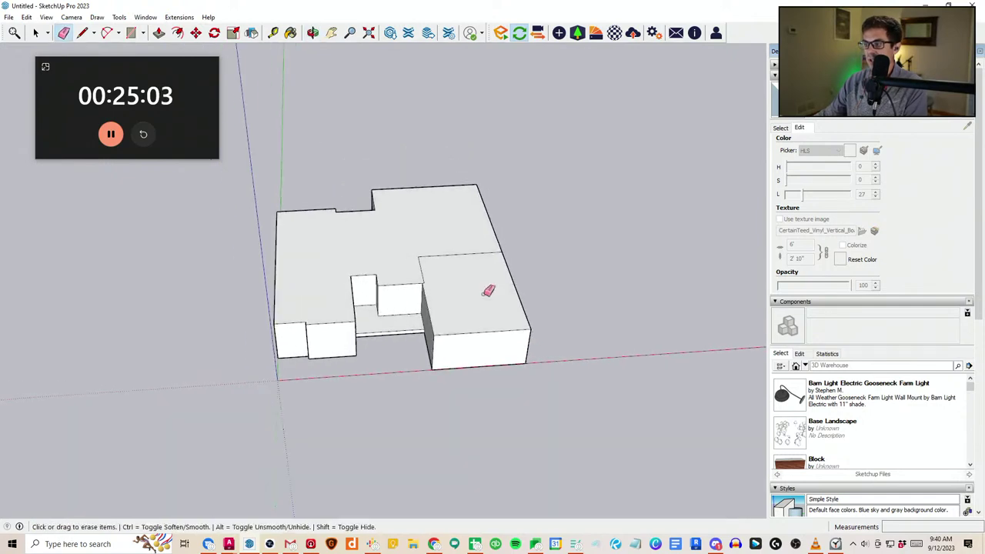
Offset the house's top outline outward 1' for the roof overhang
{"action": "left_click", "coordinate": [178, 33]}
{"action": "middle_click_drag", "start_coordinate": [320, 327], "coordinate": [341, 362]}
{"action": "scroll", "coordinate": [315, 340], "scroll_direction": "up", "scroll_amount": 1}
{"action": "left_click", "coordinate": [309, 330]}
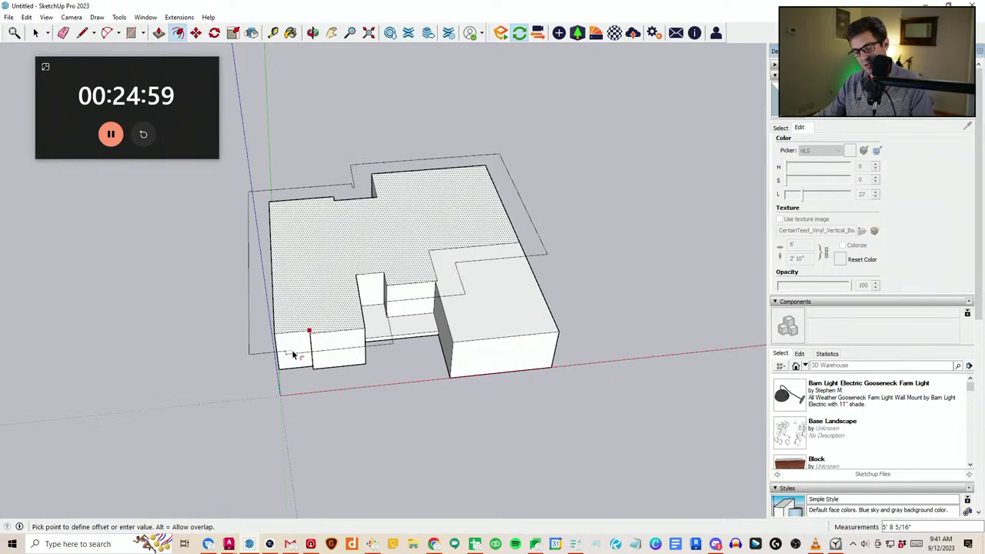
{"action": "type", "text": "1'"}
{"action": "key", "text": "Return"}
Offset the garage's top outline outward 1' to add its roof overhang
{"action": "scroll", "coordinate": [391, 336], "scroll_direction": "down", "scroll_amount": 2}
{"action": "middle_click_drag", "start_coordinate": [389, 336], "coordinate": [436, 352]}
{"action": "scroll", "coordinate": [478, 305], "scroll_direction": "up", "scroll_amount": 2}
{"action": "middle_click_drag", "start_coordinate": [467, 322], "coordinate": [398, 368]}
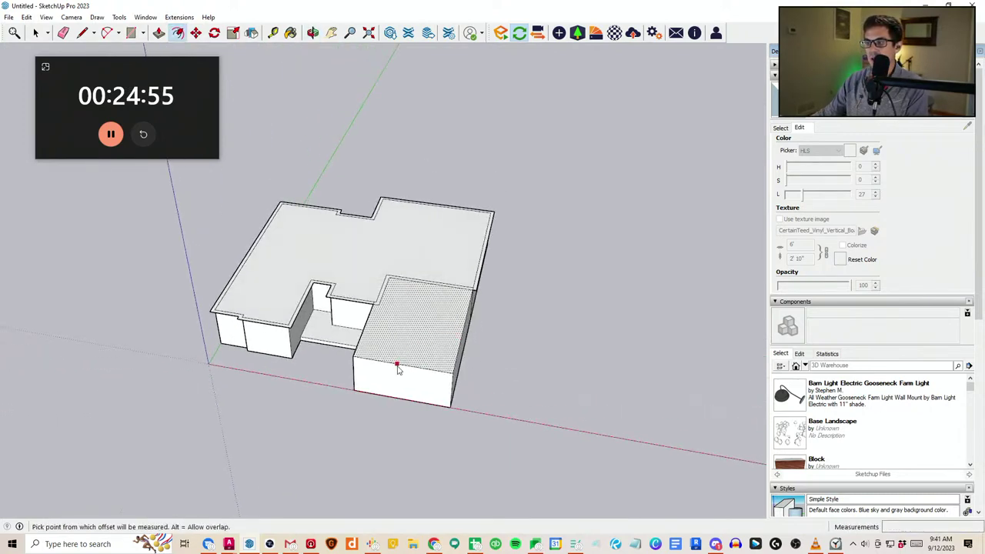
{"action": "scroll", "coordinate": [457, 344], "scroll_direction": "up", "scroll_amount": 1}
{"action": "middle_click_drag", "start_coordinate": [477, 344], "coordinate": [465, 348]}
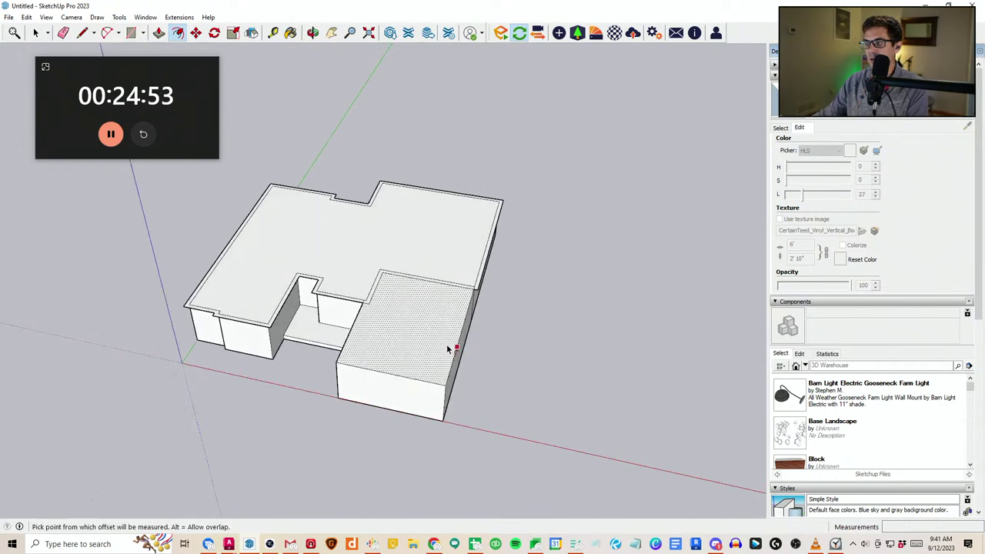
{"action": "left_click", "coordinate": [448, 346]}
{"action": "type", "text": "1'"}
{"action": "key", "text": "Return"}
Push/Pull the overhang strip around the house to a thickness of 8"
{"action": "middle_click_drag", "start_coordinate": [473, 384], "coordinate": [460, 338]}
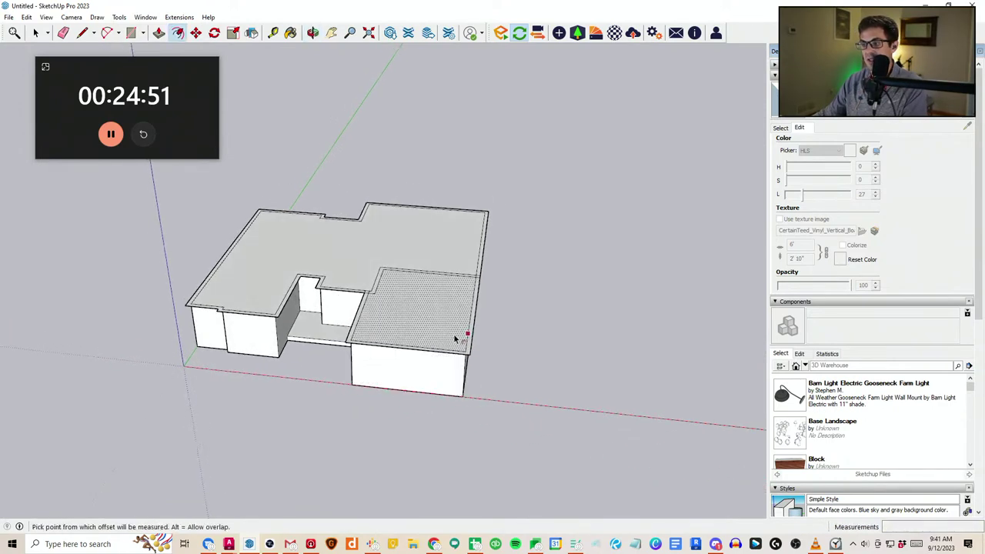
{"action": "middle_click_drag", "start_coordinate": [369, 371], "coordinate": [398, 356]}
{"action": "key", "text": "p"}
{"action": "scroll", "coordinate": [285, 315], "scroll_direction": "up", "scroll_amount": 2}
{"action": "scroll", "coordinate": [282, 304], "scroll_direction": "up", "scroll_amount": 3}
{"action": "key", "text": "Escape"}
{"action": "left_click", "coordinate": [300, 299]}
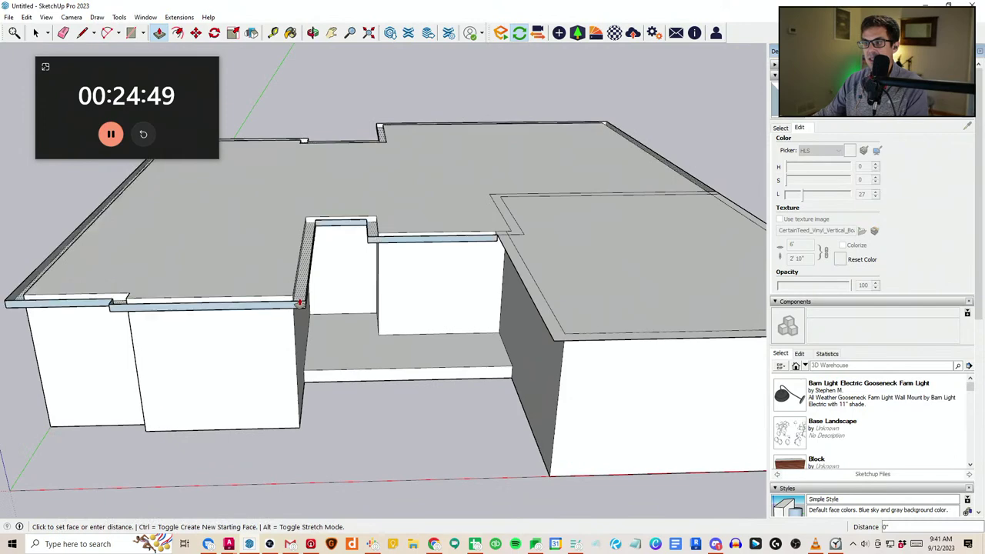
{"action": "type", "text": "8"}
{"action": "key", "text": "Return"}
Push/Pull the overhang strip around the garage to a thickness of 8"
{"action": "scroll", "coordinate": [519, 321], "scroll_direction": "up", "scroll_amount": 1}
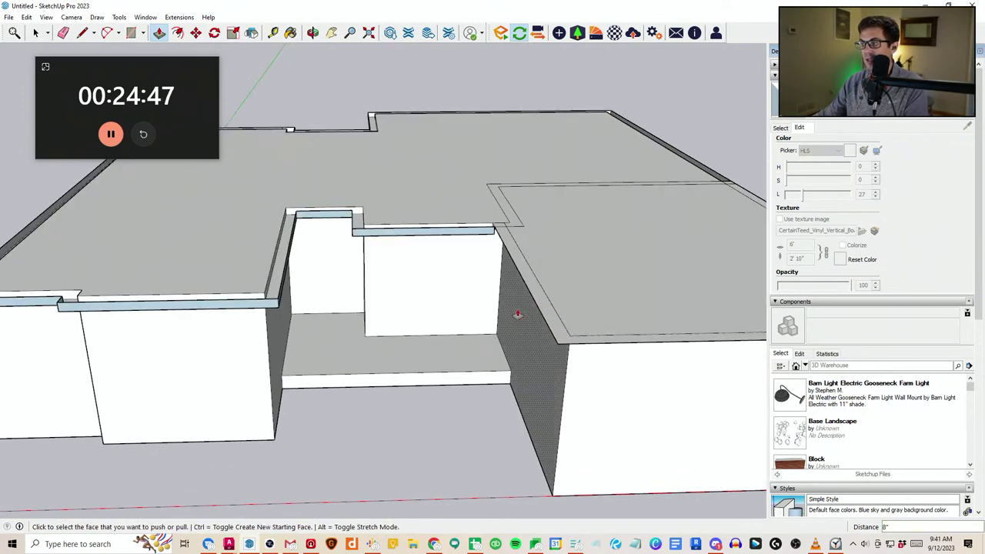
{"action": "left_click", "coordinate": [537, 297]}
{"action": "type", "text": "8"}
{"action": "key", "text": "Return"}
Extend the garage overhang's end face to the house overhang on the east side, closing the gap between them
{"action": "middle_click_drag", "start_coordinate": [534, 303], "coordinate": [346, 327]}
{"action": "scroll", "coordinate": [318, 282], "scroll_direction": "down", "scroll_amount": 2}
{"action": "scroll", "coordinate": [729, 333], "scroll_direction": "up", "scroll_amount": 3}
{"action": "left_click", "coordinate": [548, 335]}
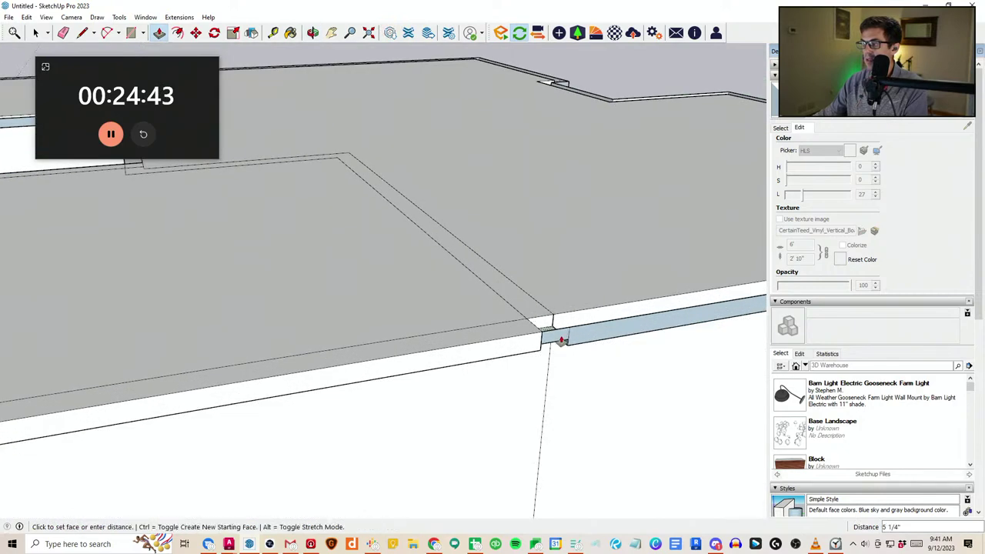
{"action": "key", "text": "e"}
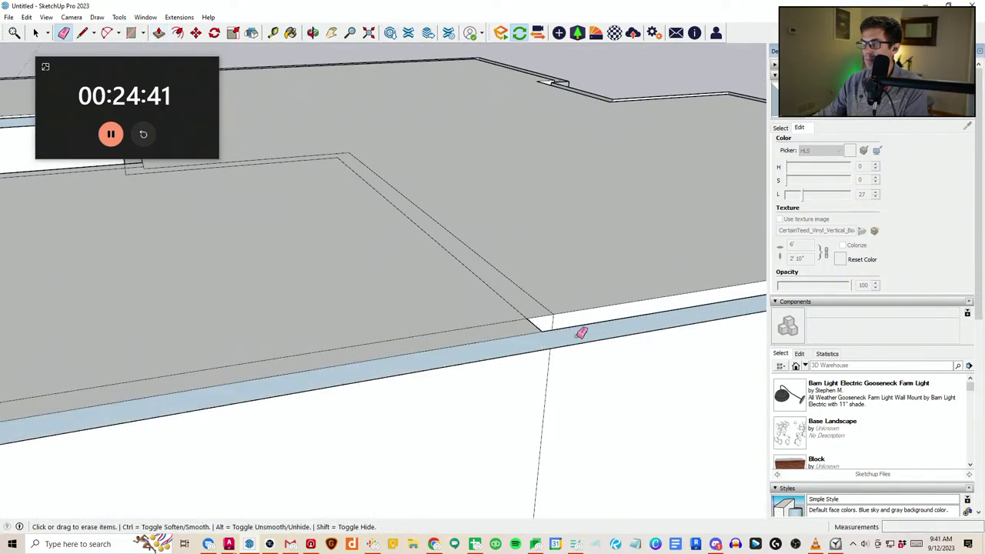
Draw a line up the garage wall from the porch slab's front corner to the soffit, continuing across the overhang's underside and fascia
{"action": "mouse_move", "coordinate": [581, 332]}
{"action": "middle_mouse_down"}
{"action": "mouse_move", "coordinate": [433, 308]}
{"action": "mouse_move", "coordinate": [492, 271]}
{"action": "middle_mouse_up"}
{"action": "scroll", "coordinate": [374, 285], "scroll_direction": "down", "scroll_amount": 5}
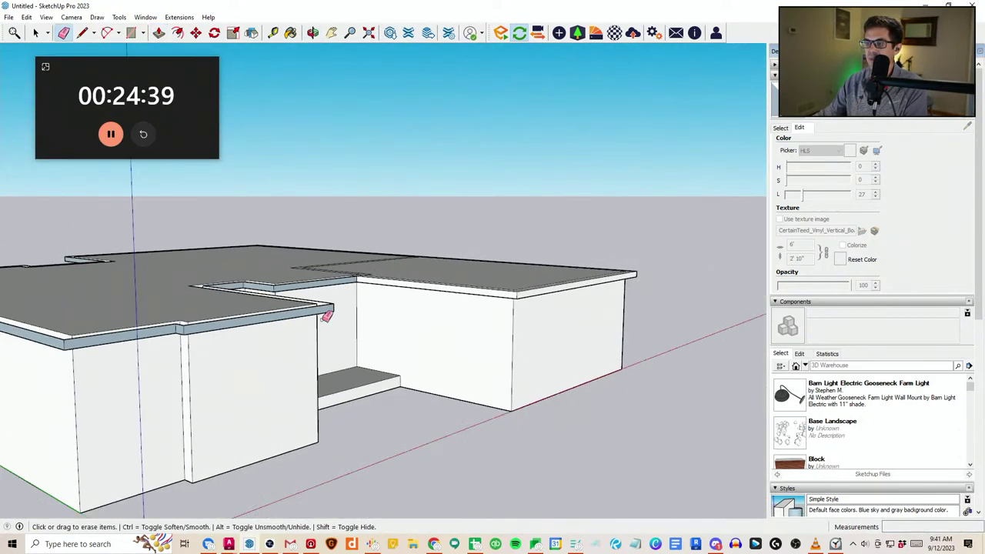
{"action": "scroll", "coordinate": [324, 319], "scroll_direction": "up", "scroll_amount": 2}
{"action": "mouse_move", "coordinate": [319, 316]}
{"action": "middle_mouse_down"}
{"action": "mouse_move", "coordinate": [224, 321]}
{"action": "mouse_move", "coordinate": [169, 373]}
{"action": "middle_mouse_up"}
{"action": "scroll", "coordinate": [266, 305], "scroll_direction": "down", "scroll_amount": 1}
{"action": "mouse_move", "coordinate": [322, 285]}
{"action": "middle_mouse_down"}
{"action": "mouse_move", "coordinate": [437, 376]}
{"action": "mouse_move", "coordinate": [356, 331]}
{"action": "mouse_move", "coordinate": [392, 393]}
{"action": "mouse_move", "coordinate": [386, 383]}
{"action": "mouse_move", "coordinate": [424, 404]}
{"action": "middle_mouse_up"}
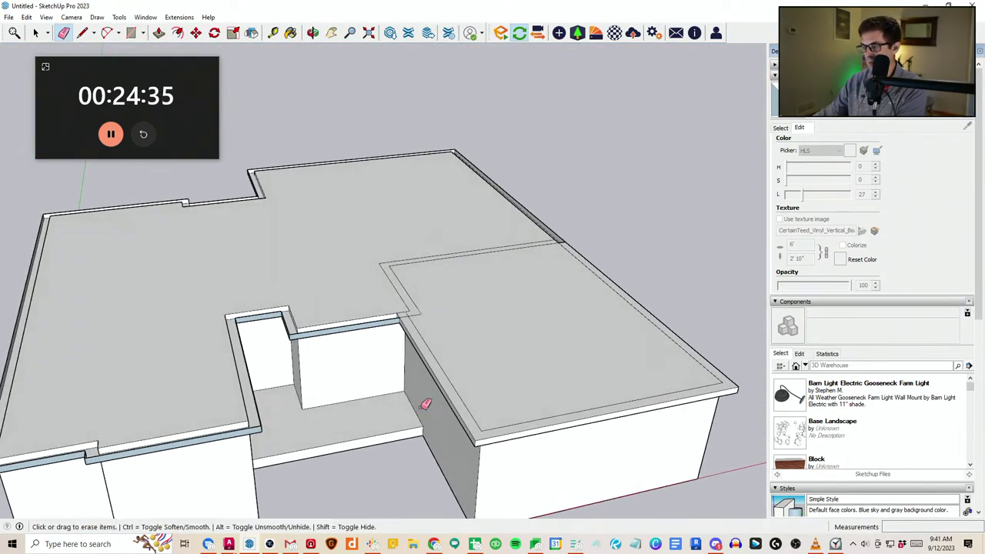
{"action": "scroll", "coordinate": [408, 412], "scroll_direction": "up", "scroll_amount": 1}
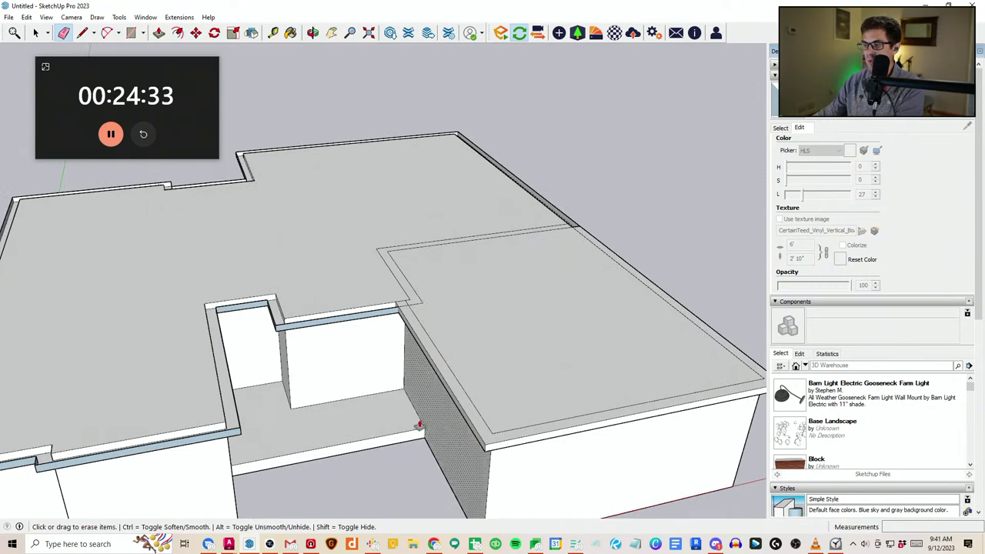
{"action": "key", "text": "p"}
{"action": "key", "text": "l"}
{"action": "left_click", "coordinate": [424, 427]}
{"action": "middle_click_drag", "start_coordinate": [424, 427], "coordinate": [436, 203]}
{"action": "left_click", "coordinate": [437, 202]}
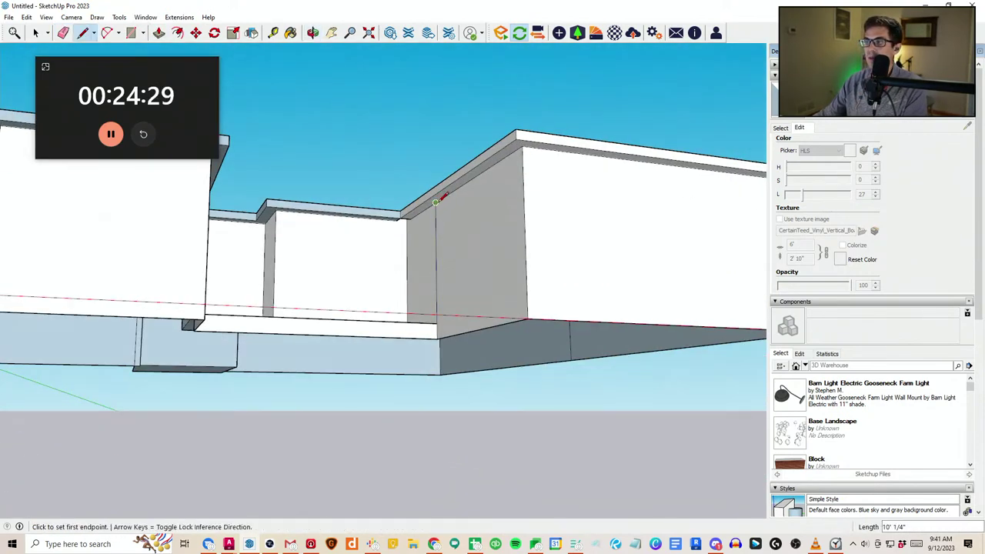
{"action": "left_click", "coordinate": [435, 203]}
{"action": "left_click", "coordinate": [426, 200]}
{"action": "left_click", "coordinate": [427, 199]}
{"action": "left_click", "coordinate": [427, 193]}
{"action": "mouse_move", "coordinate": [428, 193]}
{"action": "middle_mouse_down"}
{"action": "mouse_move", "coordinate": [456, 246]}
{"action": "mouse_move", "coordinate": [451, 301]}
{"action": "middle_mouse_up"}
Try extending the garage overhang segment over the porch to the entry corner and adjoining fascias, then undo these extrusions
{"action": "key", "text": "p"}
{"action": "left_click", "coordinate": [440, 273]}
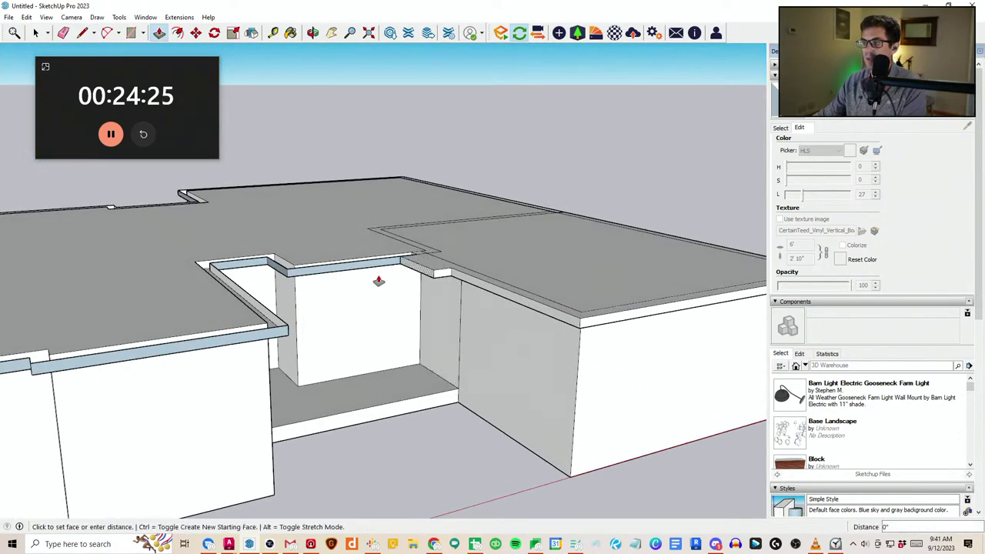
{"action": "left_click", "coordinate": [287, 273]}
{"action": "mouse_move", "coordinate": [287, 272]}
{"action": "middle_mouse_down"}
{"action": "mouse_move", "coordinate": [253, 352]}
{"action": "mouse_move", "coordinate": [299, 285]}
{"action": "middle_mouse_up"}
{"action": "scroll", "coordinate": [253, 350], "scroll_direction": "up", "scroll_amount": 1}
{"action": "scroll", "coordinate": [298, 286], "scroll_direction": "up", "scroll_amount": 1}
{"action": "left_click", "coordinate": [288, 280]}
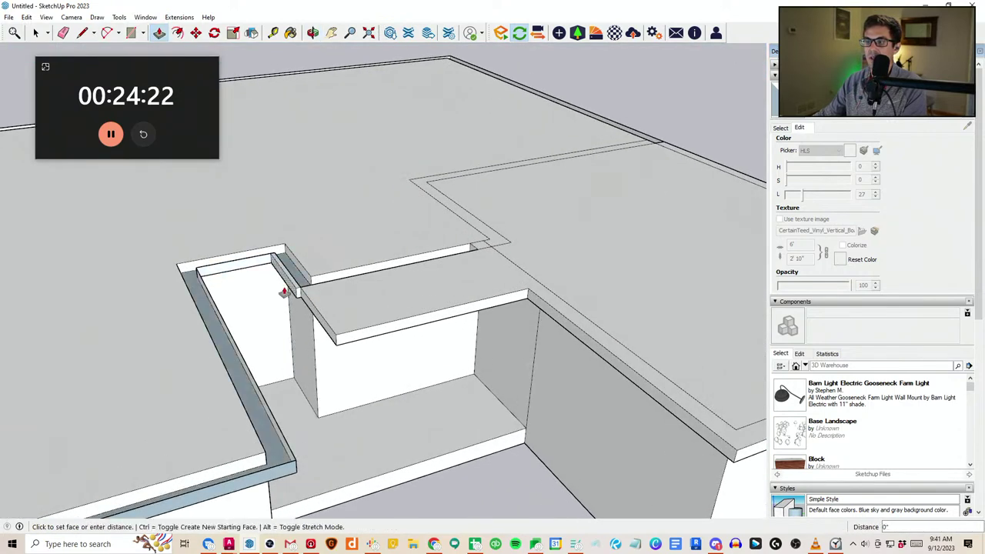
{"action": "left_click", "coordinate": [206, 293]}
{"action": "left_click", "coordinate": [315, 322]}
{"action": "key", "text": "ctrl+z"}
{"action": "key", "text": "ctrl+z"}
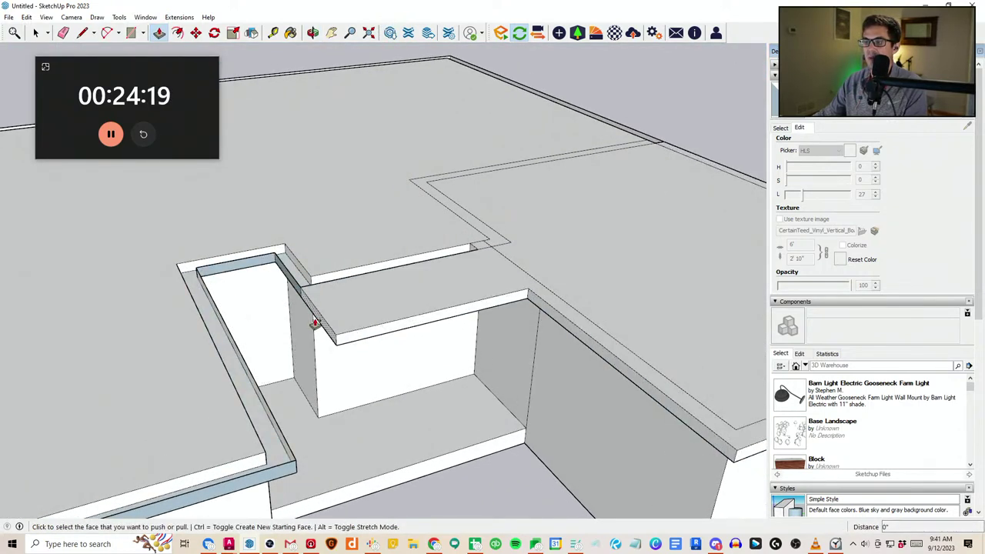
{"action": "left_click", "coordinate": [319, 318]}
{"action": "key", "text": "ctrl+z"}
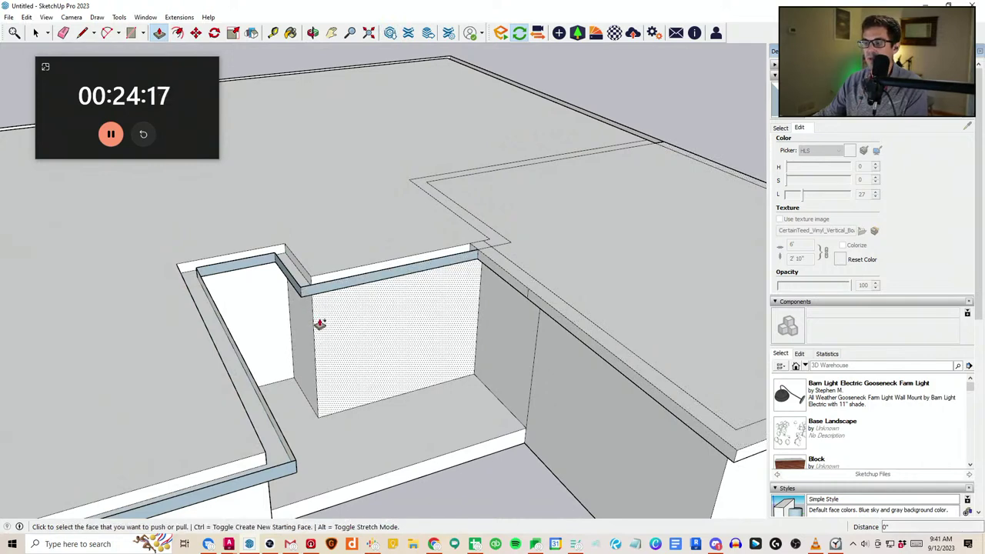
Extrude the split garage overhang segment 17' across the porch to the opposite wing, and fill the entry recess opening with a 5' extrusion
{"action": "left_click", "coordinate": [505, 274]}
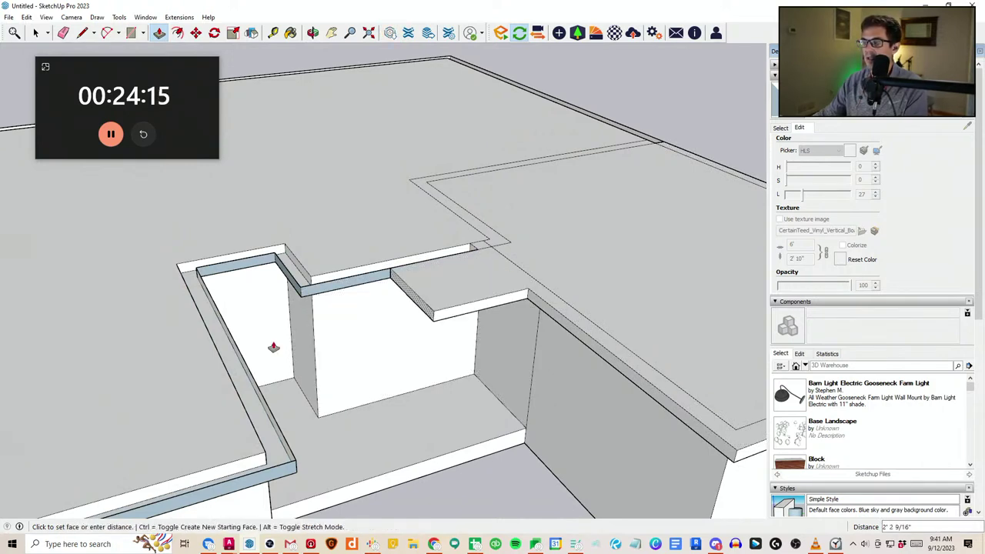
{"action": "left_click", "coordinate": [241, 356]}
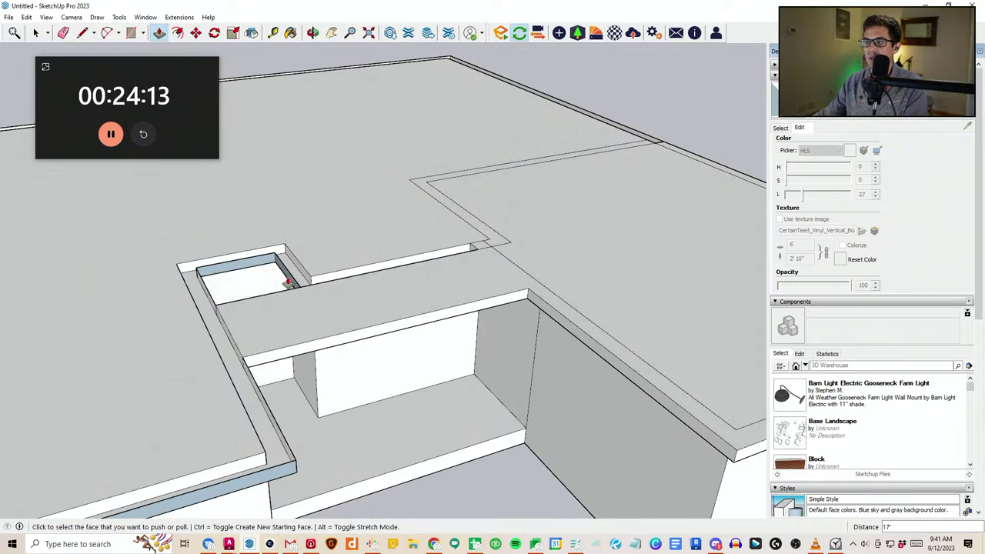
{"action": "left_click", "coordinate": [289, 283]}
{"action": "left_click", "coordinate": [221, 310]}
{"action": "scroll", "coordinate": [461, 312], "scroll_direction": "down", "scroll_amount": 2}
{"action": "middle_click_drag", "start_coordinate": [460, 317], "coordinate": [418, 299]}
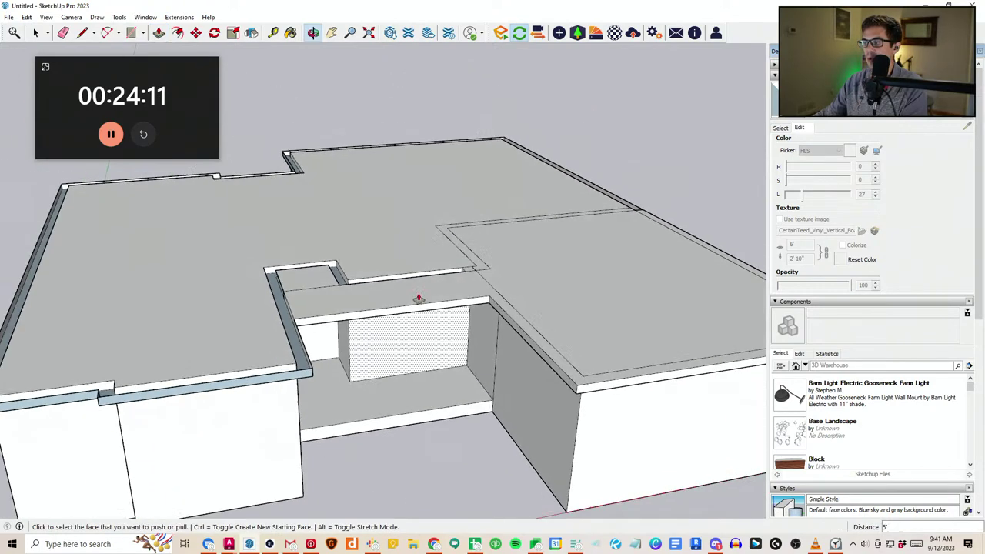
{"action": "scroll", "coordinate": [416, 332], "scroll_direction": "down", "scroll_amount": 4}
{"action": "mouse_move", "coordinate": [423, 360]}
{"action": "middle_mouse_down"}
{"action": "mouse_move", "coordinate": [334, 336]}
{"action": "mouse_move", "coordinate": [463, 345]}
{"action": "mouse_move", "coordinate": [410, 396]}
{"action": "mouse_move", "coordinate": [410, 315]}
{"action": "mouse_move", "coordinate": [543, 280]}
{"action": "mouse_move", "coordinate": [279, 300]}
{"action": "mouse_move", "coordinate": [362, 299]}
{"action": "middle_mouse_up"}
{"action": "key", "text": "e"}
{"action": "mouse_move", "coordinate": [499, 334]}
{"action": "middle_mouse_down"}
{"action": "mouse_move", "coordinate": [297, 316]}
{"action": "mouse_move", "coordinate": [319, 316]}
{"action": "middle_mouse_up"}
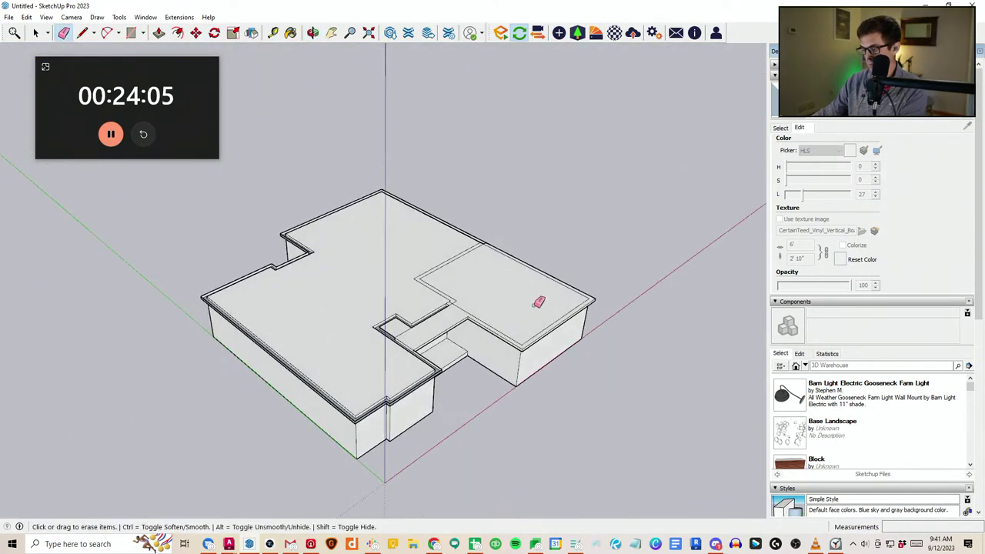
{"action": "middle_click_drag", "start_coordinate": [539, 301], "coordinate": [505, 294]}
{"action": "key", "text": "l"}
{"action": "scroll", "coordinate": [419, 333], "scroll_direction": "up", "scroll_amount": 5}
{"action": "scroll", "coordinate": [407, 342], "scroll_direction": "up", "scroll_amount": 2}
{"action": "middle_click_drag", "start_coordinate": [400, 376], "coordinate": [496, 186]}
{"action": "middle_click_drag", "start_coordinate": [482, 323], "coordinate": [475, 348]}
{"action": "left_click", "coordinate": [472, 352]}
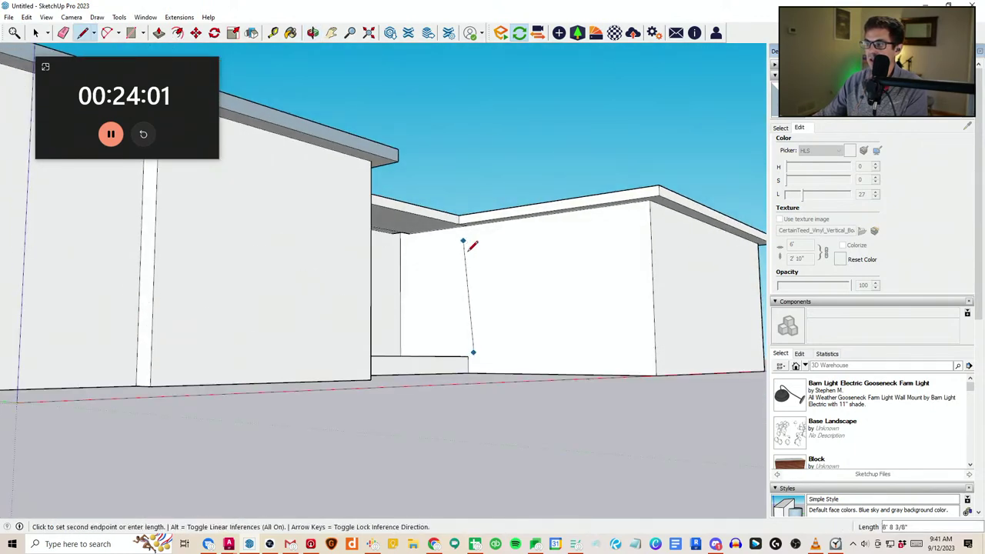
{"action": "key", "text": "Escape"}
{"action": "left_click", "coordinate": [468, 356]}
{"action": "key", "text": "Escape"}
Pull the front fascia of the porch roof forward 1'
{"action": "middle_click_drag", "start_coordinate": [467, 227], "coordinate": [470, 340]}
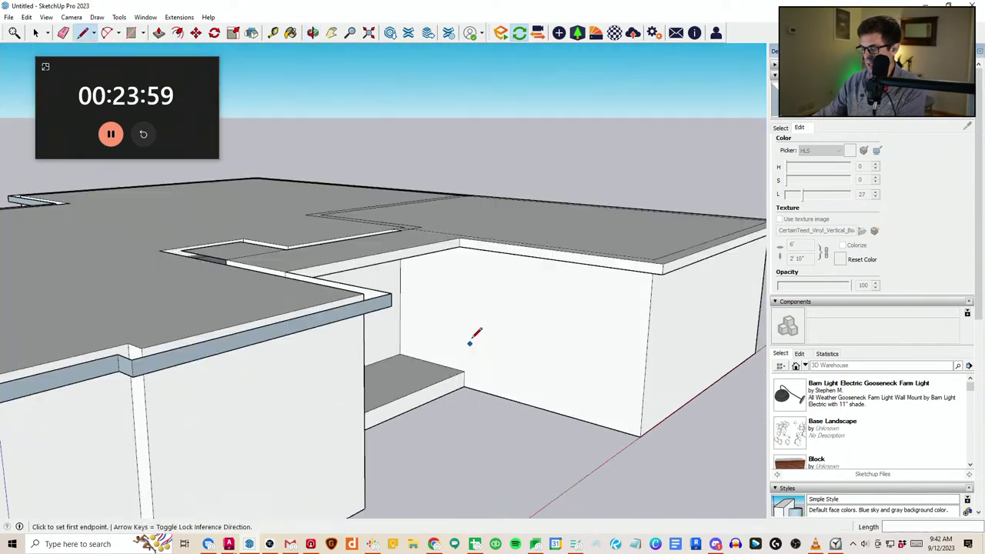
{"action": "key", "text": "p"}
{"action": "scroll", "coordinate": [443, 259], "scroll_direction": "up", "scroll_amount": 4}
{"action": "left_click", "coordinate": [435, 239]}
{"action": "type", "text": "1'"}
{"action": "key", "text": "Return"}
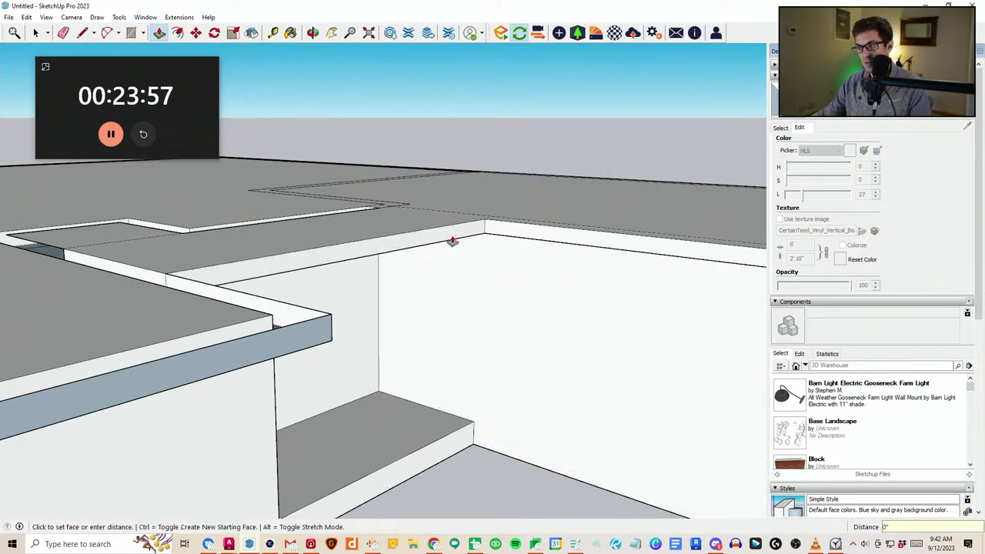
Draw a line across the roof along the red axis from the rear jog corner to close the overhang's top, and erase the overrun
{"action": "middle_click_drag", "start_coordinate": [453, 241], "coordinate": [391, 310]}
{"action": "scroll", "coordinate": [391, 310], "scroll_direction": "down", "scroll_amount": 4}
{"action": "middle_click_drag", "start_coordinate": [453, 305], "coordinate": [459, 362]}
{"action": "key", "text": "l"}
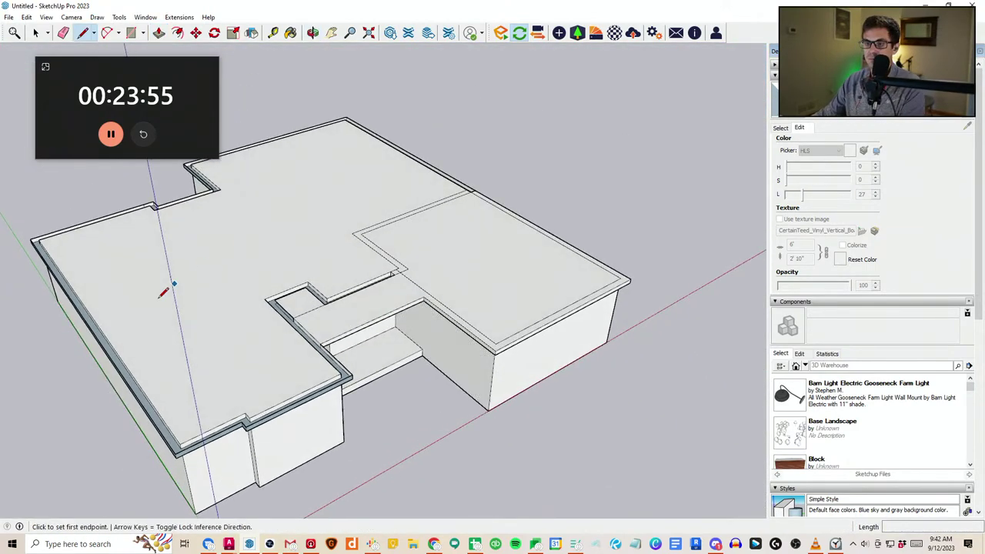
{"action": "middle_click_drag", "start_coordinate": [47, 228], "coordinate": [86, 246]}
{"action": "left_click", "coordinate": [135, 244]}
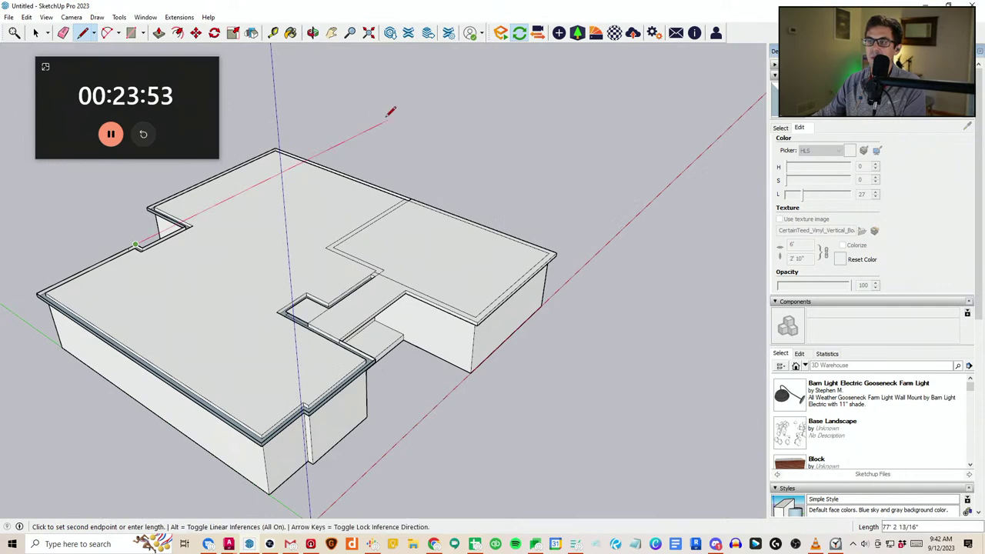
{"action": "left_click", "coordinate": [379, 124]}
{"action": "key", "text": "e"}
{"action": "left_click", "coordinate": [368, 130]}
{"action": "middle_click_drag", "start_coordinate": [357, 146], "coordinate": [287, 237]}
{"action": "scroll", "coordinate": [165, 247], "scroll_direction": "down", "scroll_amount": 2}
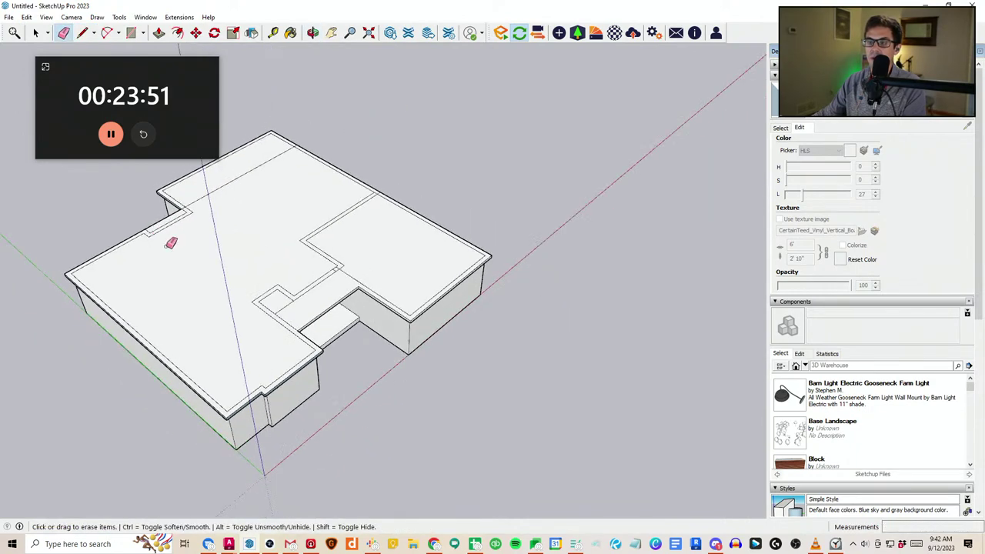
Draw a line across the west wing's roof from the porch roof's front corner, parallel to the red axis, to the outer edge
{"action": "mouse_move", "coordinate": [142, 285]}
{"action": "middle_mouse_down"}
{"action": "mouse_move", "coordinate": [104, 280]}
{"action": "mouse_move", "coordinate": [162, 279]}
{"action": "mouse_move", "coordinate": [236, 301]}
{"action": "mouse_move", "coordinate": [297, 261]}
{"action": "middle_mouse_up"}
{"action": "key", "text": "l"}
{"action": "scroll", "coordinate": [310, 320], "scroll_direction": "up", "scroll_amount": 1}
{"action": "scroll", "coordinate": [324, 337], "scroll_direction": "up", "scroll_amount": 1}
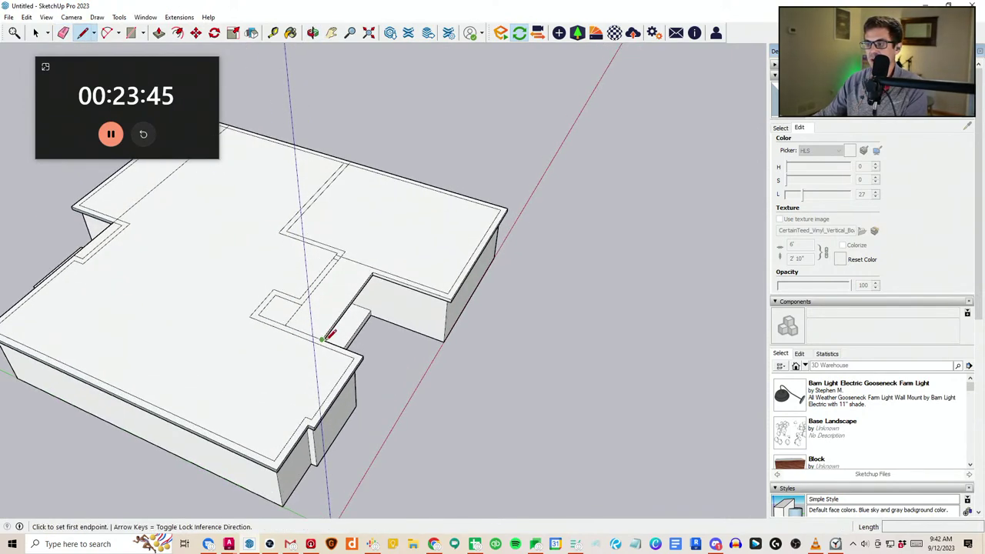
{"action": "left_click", "coordinate": [326, 339]}
{"action": "scroll", "coordinate": [285, 361], "scroll_direction": "down", "scroll_amount": 2}
{"action": "left_click", "coordinate": [258, 417]}
Draw a small roof-pitch triangle with an 8" leg at the line's west end, and erase the guide line, leaving only the sloped edge
{"action": "middle_click_drag", "start_coordinate": [261, 414], "coordinate": [338, 314]}
{"action": "scroll", "coordinate": [286, 396], "scroll_direction": "up", "scroll_amount": 3}
{"action": "scroll", "coordinate": [296, 395], "scroll_direction": "up", "scroll_amount": 1}
{"action": "left_click", "coordinate": [296, 397]}
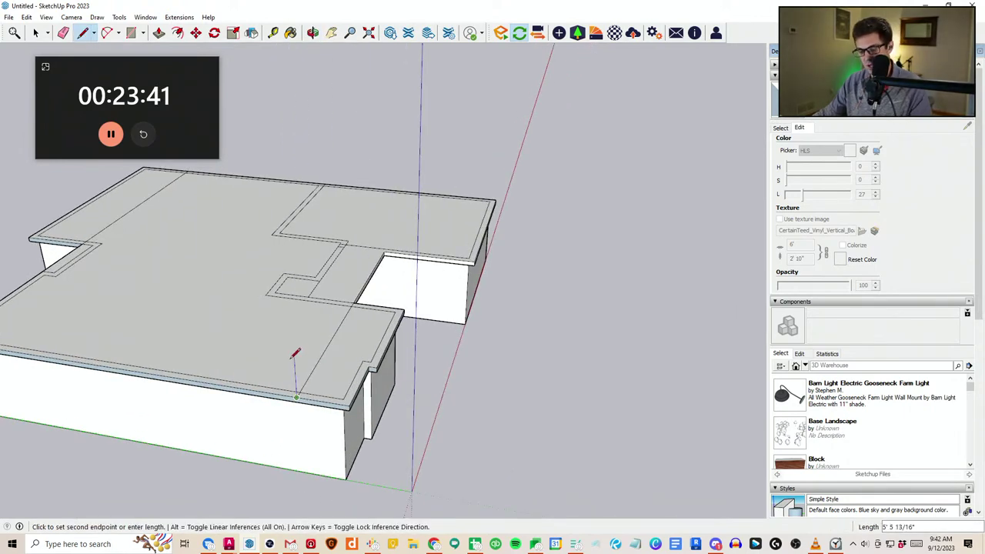
{"action": "scroll", "coordinate": [282, 388], "scroll_direction": "up", "scroll_amount": 1}
{"action": "middle_click_drag", "start_coordinate": [290, 391], "coordinate": [250, 411]}
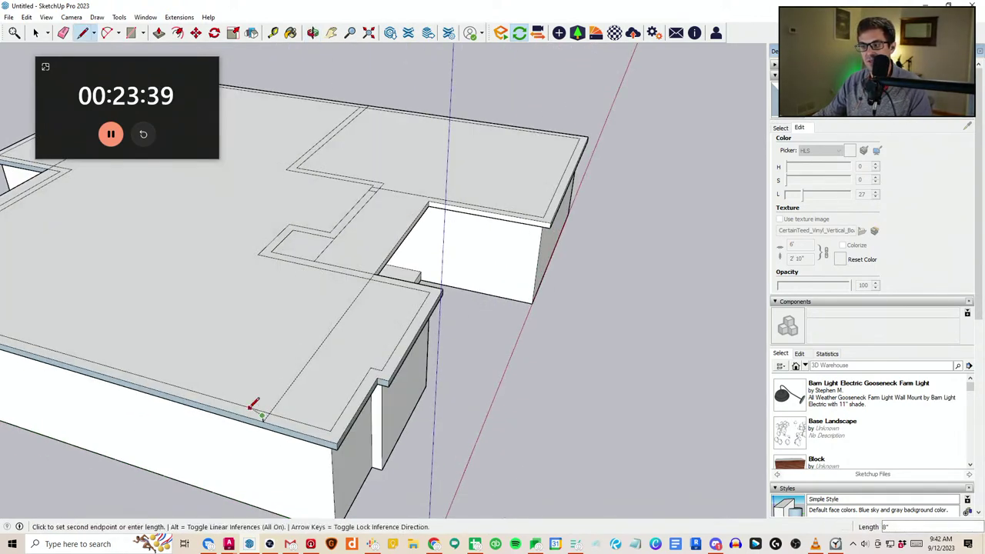
{"action": "scroll", "coordinate": [250, 410], "scroll_direction": "up", "scroll_amount": 1}
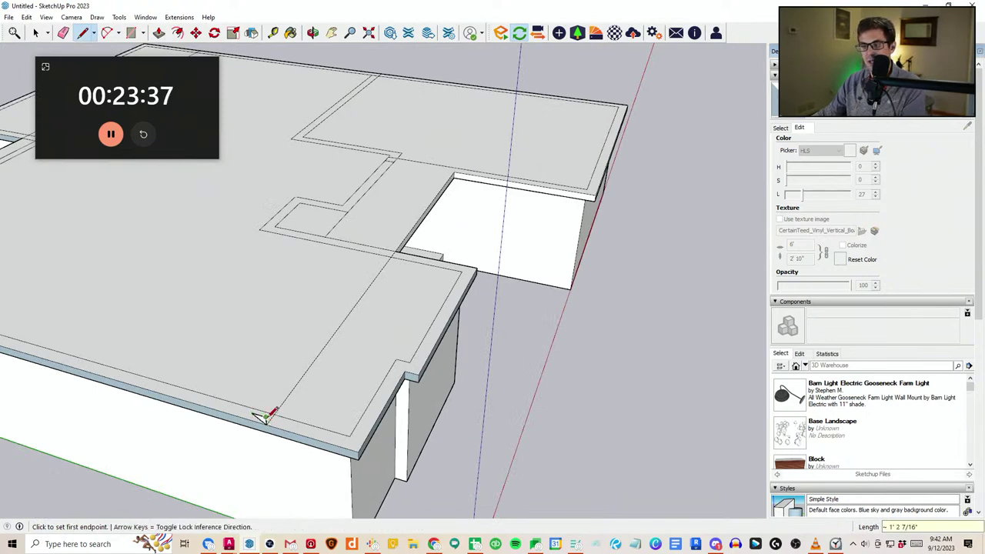
{"action": "key", "text": "e"}
{"action": "left_click_drag", "start_coordinate": [285, 394], "coordinate": [297, 394]}
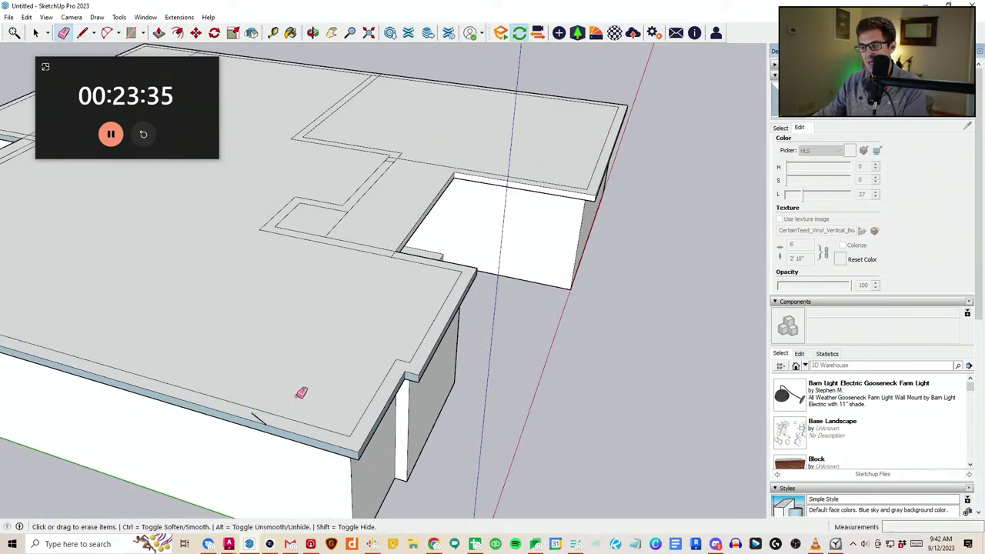
Extend the sloped edge upward above the west eave, draw a vertical centre line from the eave's midpoint, and erase the overruns above their intersection
{"action": "scroll", "coordinate": [297, 394], "scroll_direction": "down", "scroll_amount": 1}
{"action": "key", "text": "l"}
{"action": "left_click", "coordinate": [266, 412]}
{"action": "scroll", "coordinate": [320, 396], "scroll_direction": "down", "scroll_amount": 3}
{"action": "scroll", "coordinate": [317, 389], "scroll_direction": "down", "scroll_amount": 2}
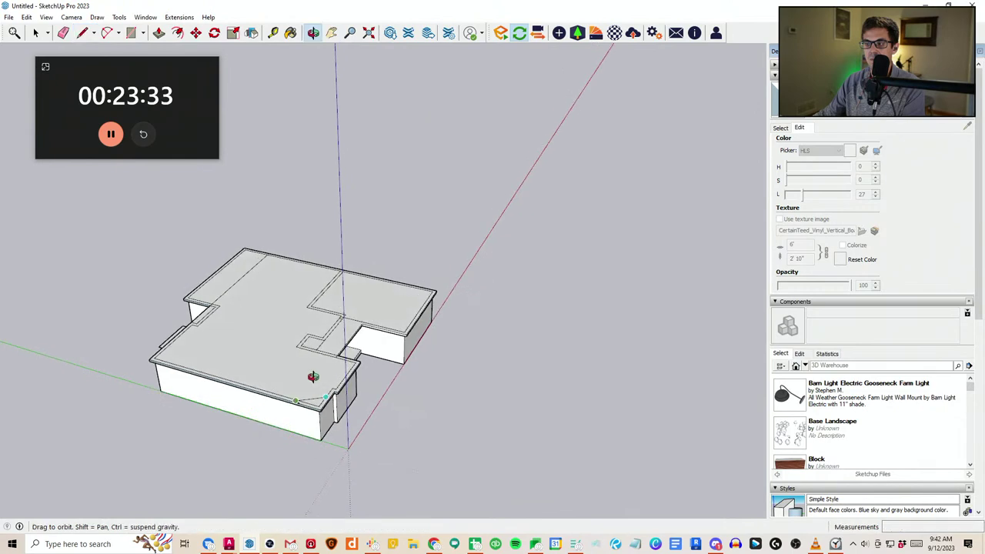
{"action": "left_click", "coordinate": [156, 256]}
{"action": "scroll", "coordinate": [169, 323], "scroll_direction": "up", "scroll_amount": 3}
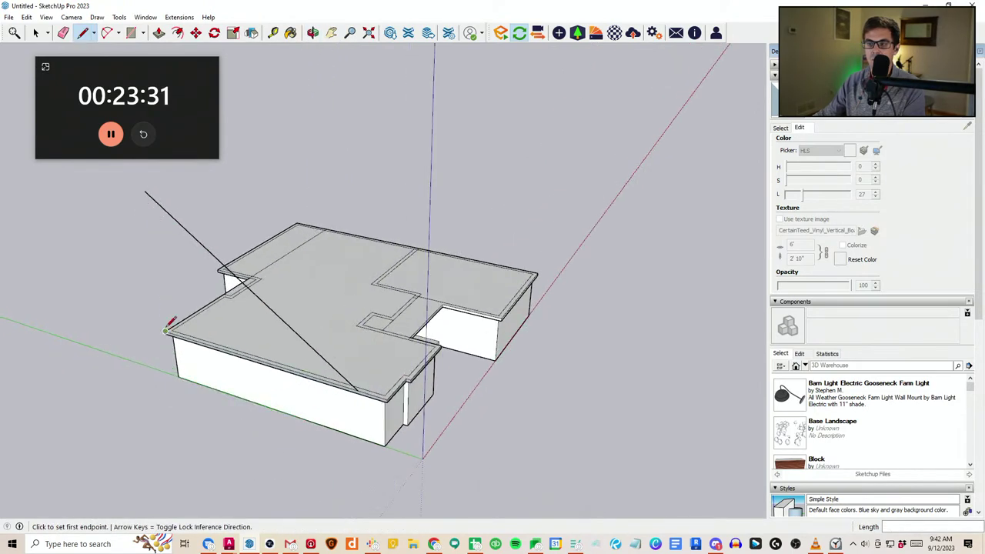
{"action": "left_click", "coordinate": [255, 358]}
{"action": "left_click", "coordinate": [248, 232]}
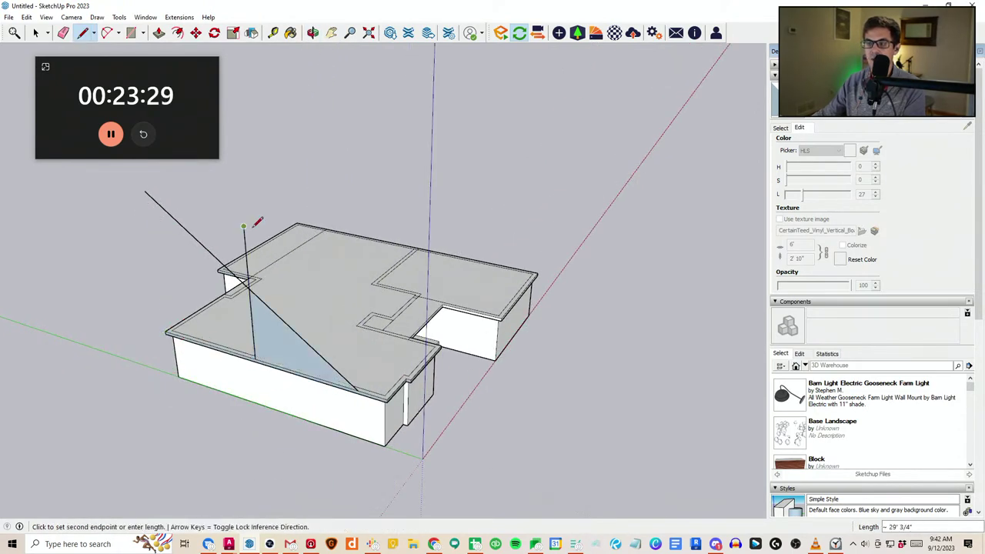
{"action": "key", "text": "e"}
{"action": "left_click", "coordinate": [196, 237]}
Draw the opposite slope from the west eave's rear corner to the peak, and erase the vertical centre line to leave one gable face
{"action": "key", "text": "l"}
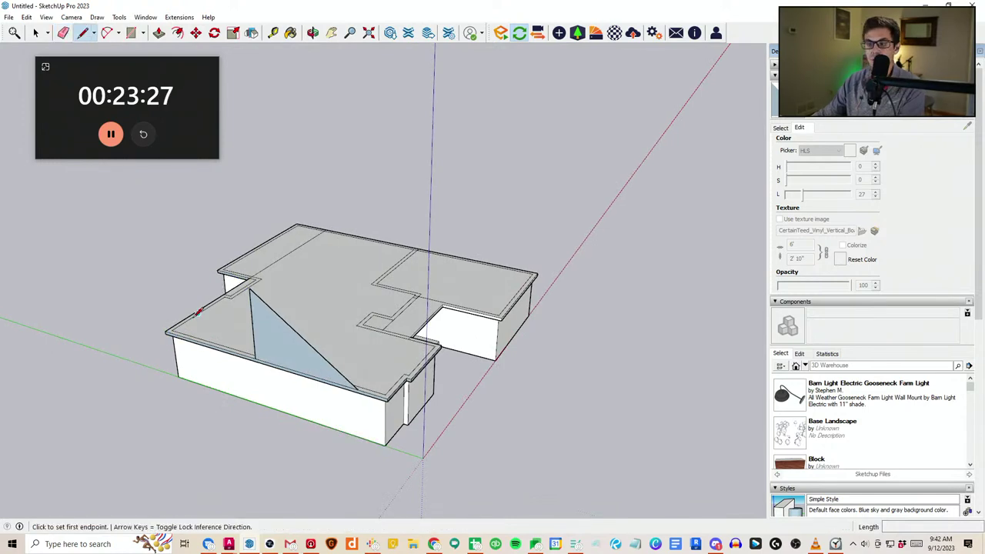
{"action": "left_click", "coordinate": [165, 332]}
{"action": "left_click", "coordinate": [250, 289]}
{"action": "key", "text": "e"}
{"action": "left_click", "coordinate": [254, 321]}
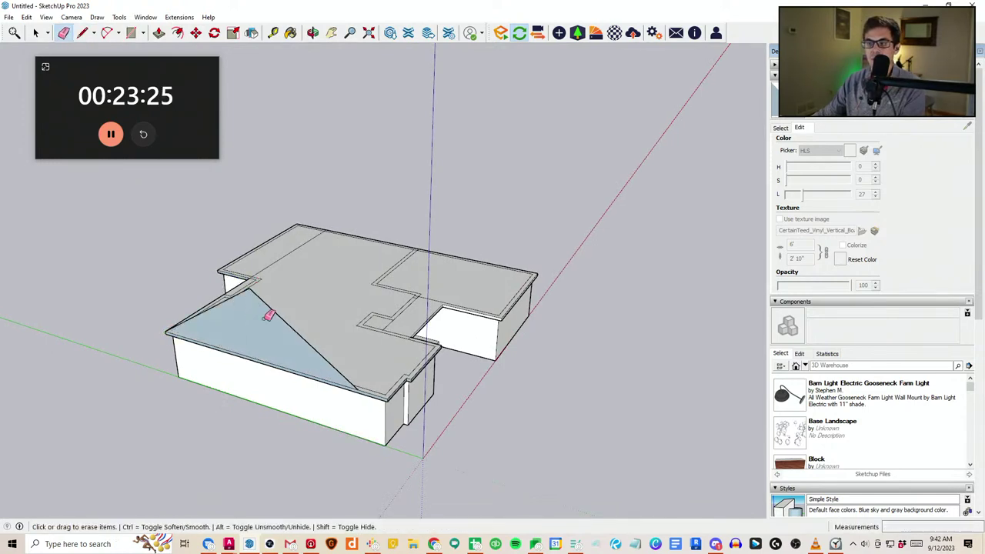
Push/Pull the west gable face across the full length of the house to the east wall's overhang
{"action": "mouse_move", "coordinate": [615, 296]}
{"action": "middle_mouse_down"}
{"action": "mouse_move", "coordinate": [452, 280]}
{"action": "mouse_move", "coordinate": [311, 324]}
{"action": "middle_mouse_up"}
{"action": "key", "text": "p"}
{"action": "left_click", "coordinate": [267, 223]}
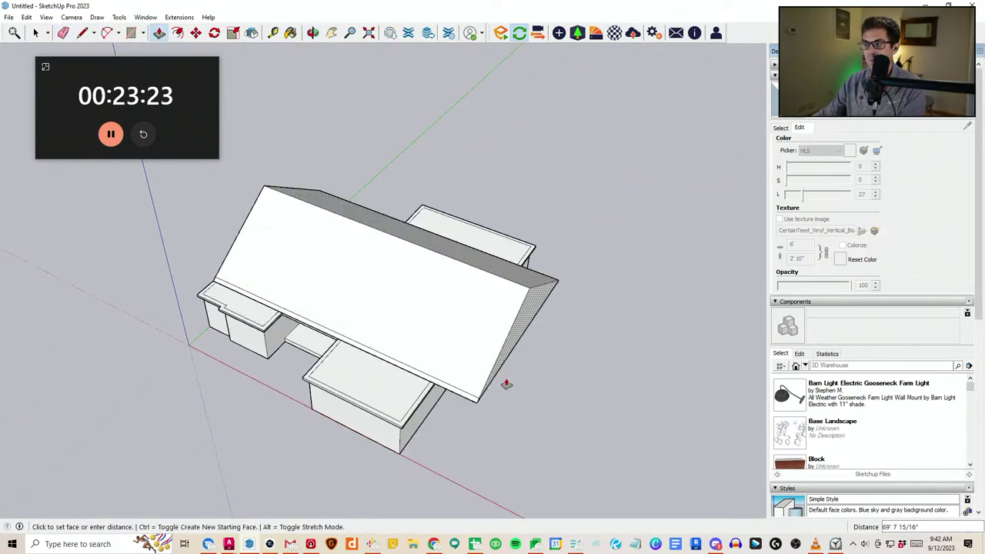
{"action": "left_click", "coordinate": [434, 405]}
Erase the leftover seam lines along the main roof's front eave and between the gable ends and the fascia
{"action": "key", "text": "e"}
{"action": "scroll", "coordinate": [430, 375], "scroll_direction": "up", "scroll_amount": 1}
{"action": "left_click", "coordinate": [429, 375]}
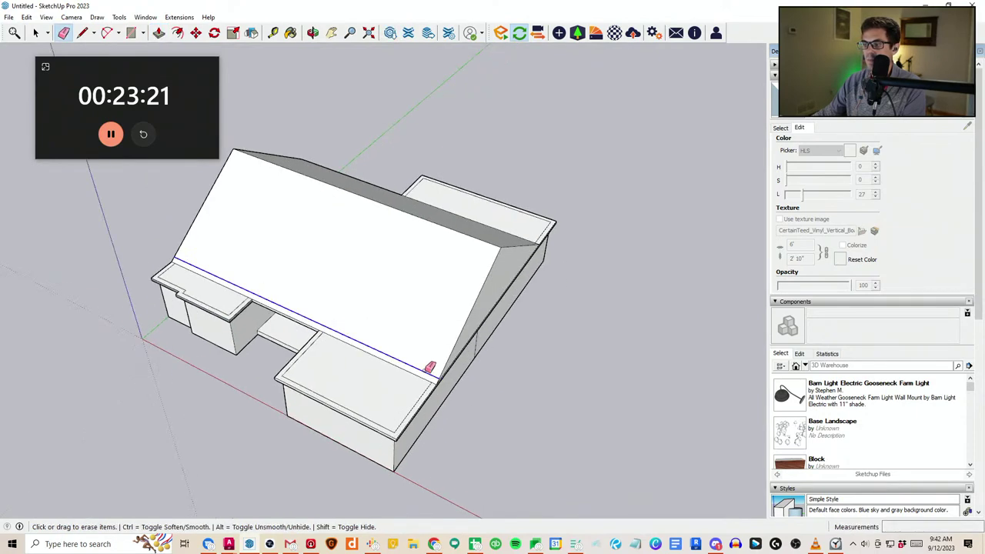
{"action": "mouse_move", "coordinate": [478, 310]}
{"action": "middle_mouse_down"}
{"action": "mouse_move", "coordinate": [459, 307]}
{"action": "mouse_move", "coordinate": [464, 330]}
{"action": "middle_mouse_up"}
{"action": "key", "text": "e"}
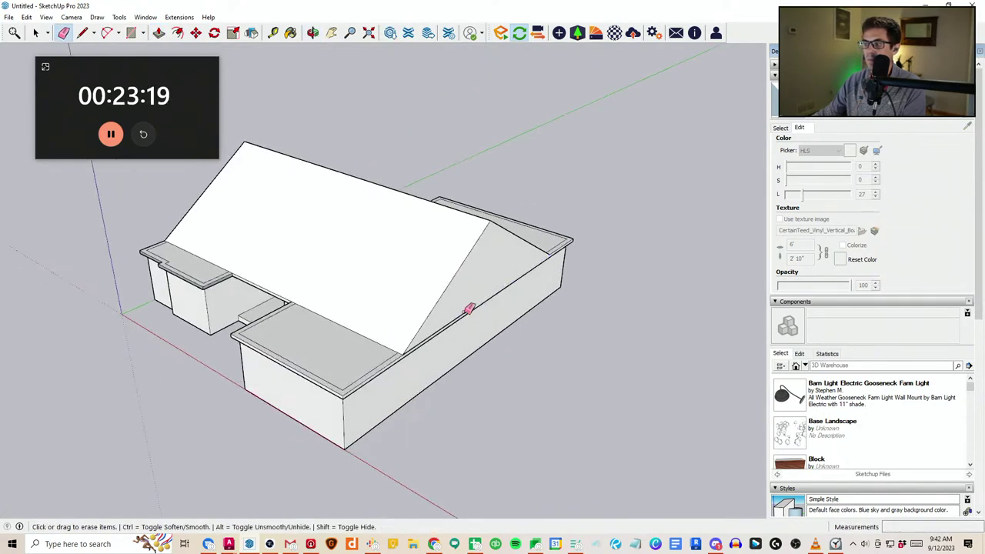
{"action": "middle_click_drag", "start_coordinate": [158, 404], "coordinate": [442, 331]}
{"action": "scroll", "coordinate": [275, 371], "scroll_direction": "up", "scroll_amount": 2}
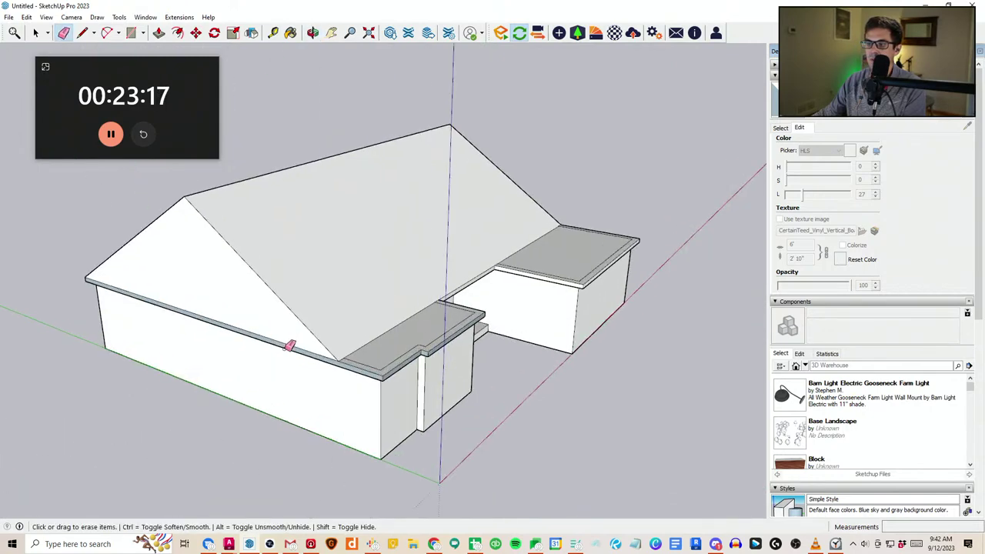
{"action": "left_click", "coordinate": [283, 340]}
{"action": "scroll", "coordinate": [283, 342], "scroll_direction": "down", "scroll_amount": 1}
{"action": "mouse_move", "coordinate": [299, 343]}
{"action": "middle_mouse_down"}
{"action": "mouse_move", "coordinate": [487, 305]}
{"action": "mouse_move", "coordinate": [455, 352]}
{"action": "middle_mouse_up"}
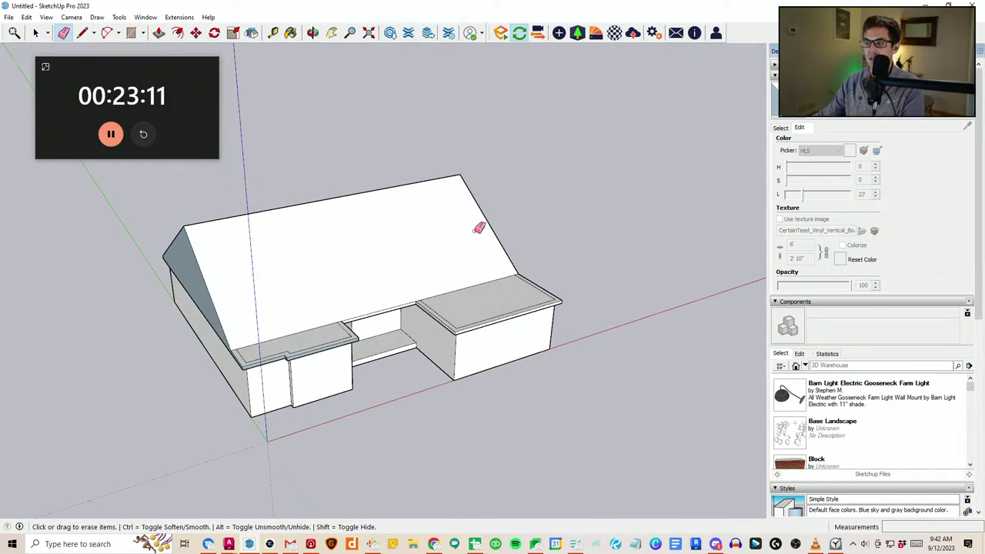
Examine the flat roofs of the two front wings and how they meet the main roof from both sides of the house
{"action": "middle_click_drag", "start_coordinate": [479, 228], "coordinate": [463, 361]}
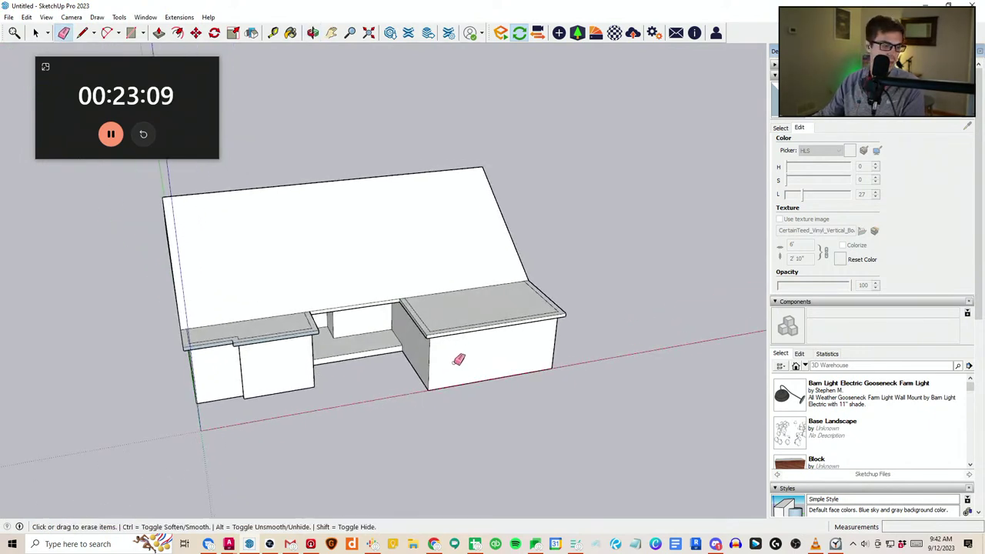
{"action": "key", "text": "l"}
{"action": "scroll", "coordinate": [434, 335], "scroll_direction": "up", "scroll_amount": 2}
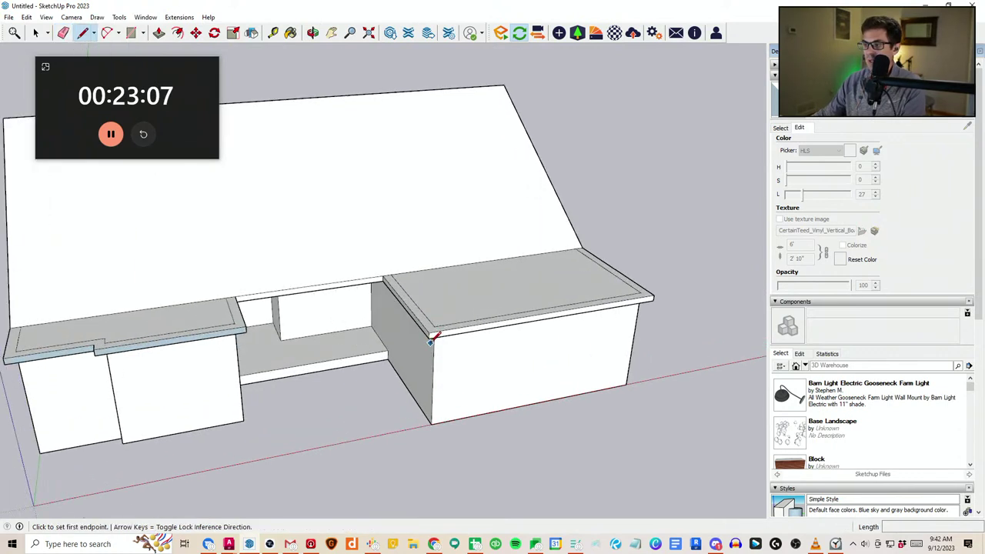
{"action": "scroll", "coordinate": [506, 367], "scroll_direction": "down", "scroll_amount": 4}
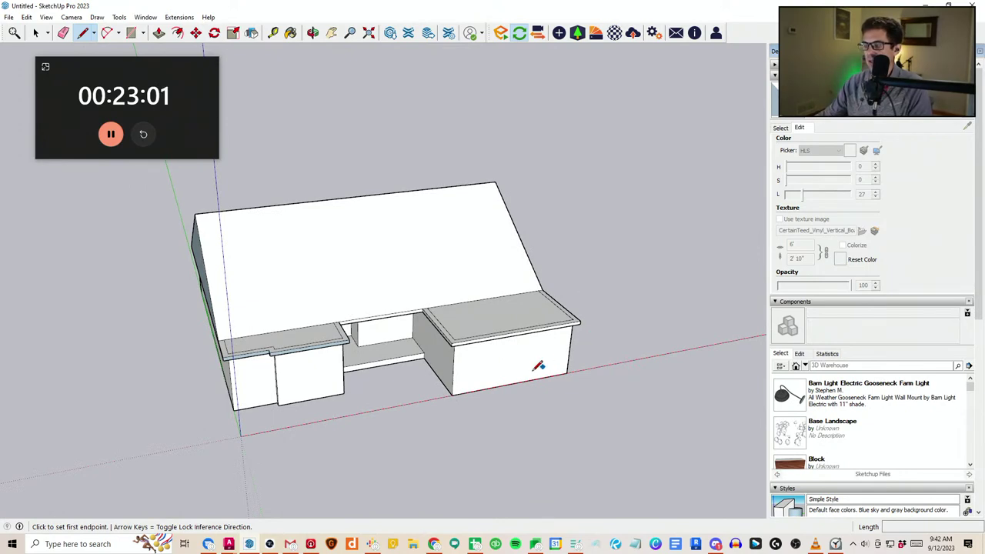
{"action": "middle_click_drag", "start_coordinate": [533, 371], "coordinate": [310, 343]}
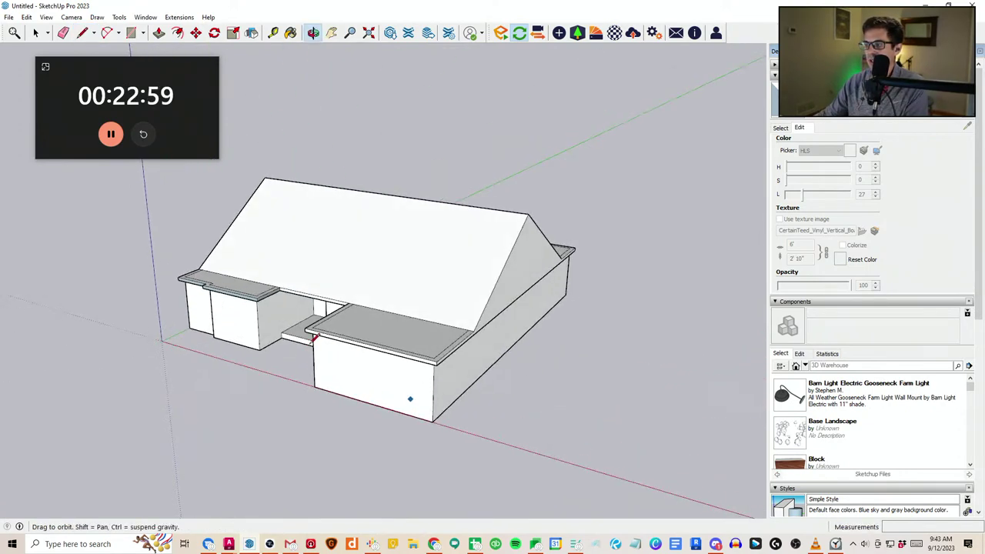
{"action": "middle_click_drag", "start_coordinate": [514, 358], "coordinate": [512, 371]}
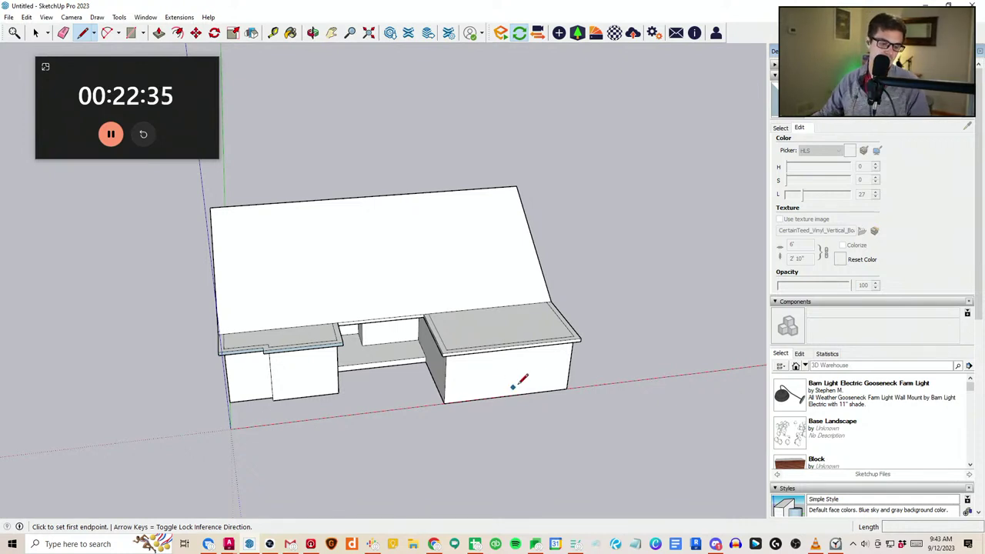
{"action": "middle_click_drag", "start_coordinate": [454, 377], "coordinate": [489, 352]}
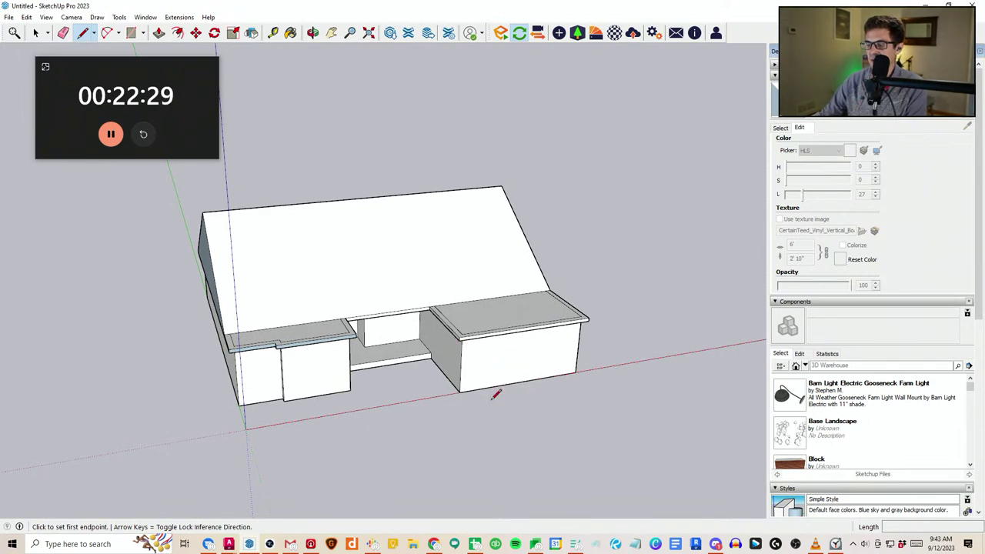
{"action": "scroll", "coordinate": [472, 333], "scroll_direction": "up", "scroll_amount": 5}
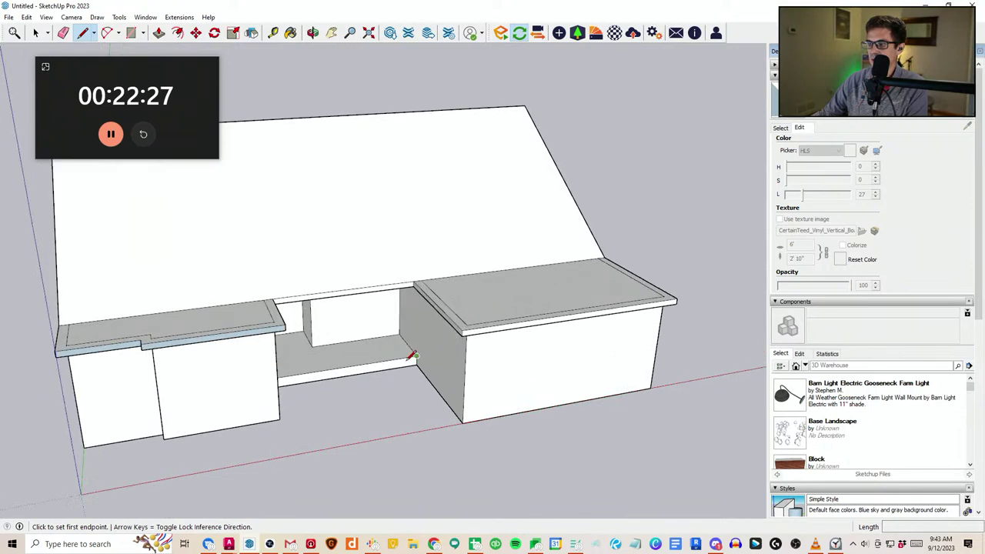
{"action": "scroll", "coordinate": [392, 362], "scroll_direction": "down", "scroll_amount": 5}
{"action": "middle_click_drag", "start_coordinate": [355, 374], "coordinate": [164, 396]}
{"action": "scroll", "coordinate": [285, 308], "scroll_direction": "up", "scroll_amount": 1}
{"action": "middle_click_drag", "start_coordinate": [286, 308], "coordinate": [315, 265]}
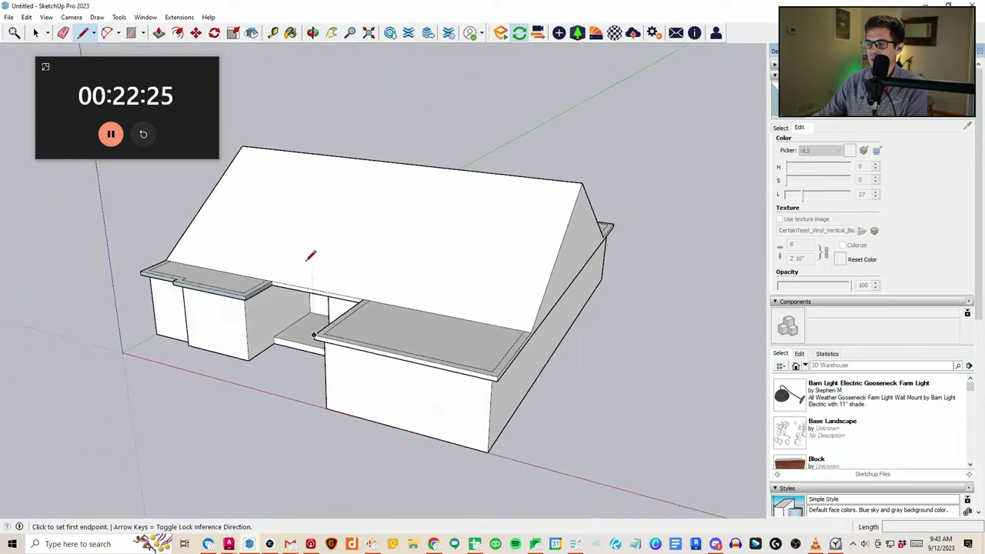
{"action": "scroll", "coordinate": [323, 345], "scroll_direction": "up", "scroll_amount": 1}
{"action": "middle_click_drag", "start_coordinate": [323, 345], "coordinate": [415, 315]}
{"action": "scroll", "coordinate": [341, 295], "scroll_direction": "up", "scroll_amount": 2}
{"action": "middle_click_drag", "start_coordinate": [340, 296], "coordinate": [531, 235]}
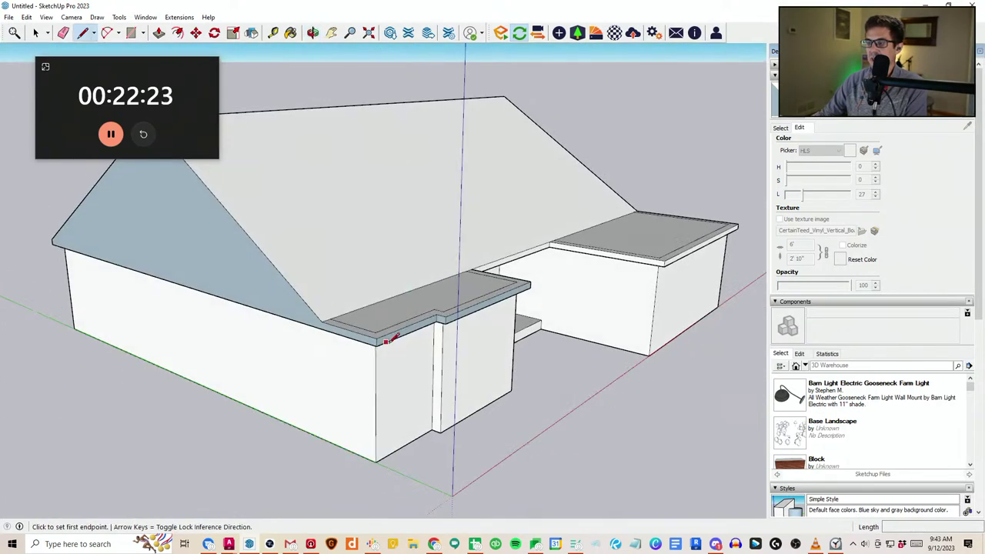
Draw a small roof-pitch triangle at the west wing's inner front eave corner, and erase its guide lines, leaving only the sloped edge
{"action": "scroll", "coordinate": [385, 342], "scroll_direction": "up", "scroll_amount": 2}
{"action": "left_click", "coordinate": [373, 337]}
{"action": "left_click", "coordinate": [456, 318]}
{"action": "middle_click_drag", "start_coordinate": [456, 318], "coordinate": [127, 320]}
{"action": "left_click", "coordinate": [283, 305]}
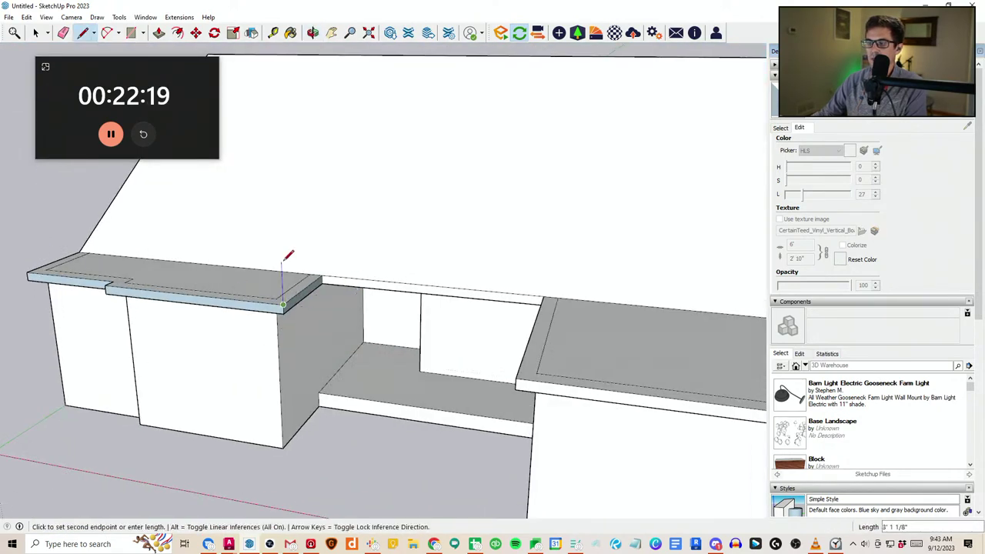
{"action": "scroll", "coordinate": [248, 271], "scroll_direction": "up", "scroll_amount": 2}
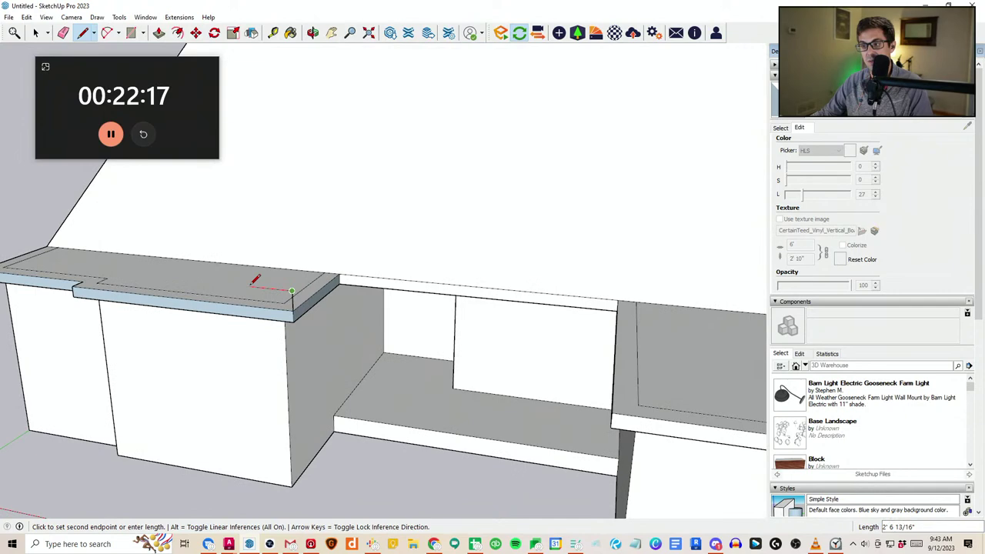
{"action": "left_click", "coordinate": [292, 310]}
{"action": "key", "text": "e"}
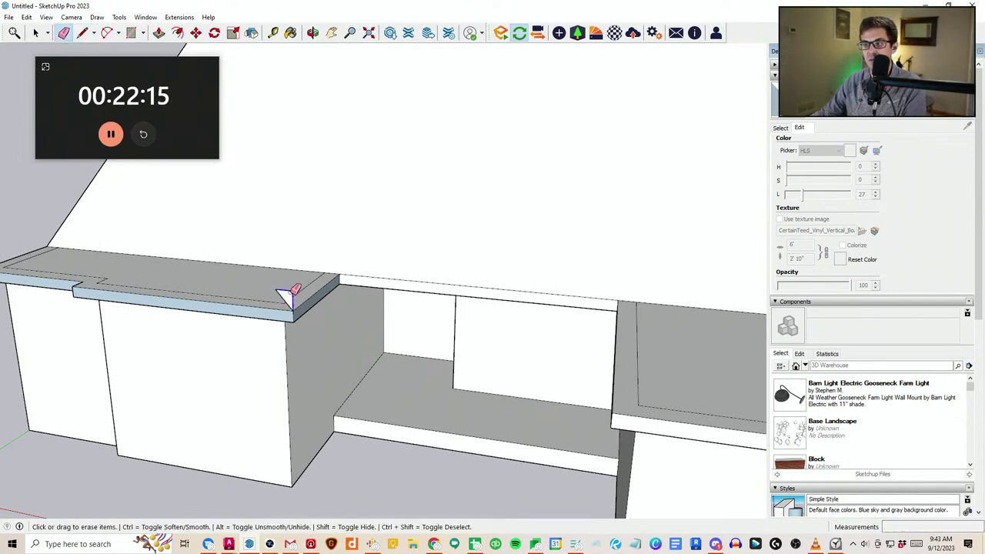
{"action": "left_click_drag", "start_coordinate": [293, 295], "coordinate": [287, 291]}
{"action": "middle_click_drag", "start_coordinate": [287, 295], "coordinate": [287, 299]}
Draw a vertical centre line up from the wing's projecting front eave, extend the sloped edge to meet it, and erase the overruns
{"action": "scroll", "coordinate": [288, 299], "scroll_direction": "down", "scroll_amount": 2}
{"action": "key", "text": "l"}
{"action": "scroll", "coordinate": [214, 299], "scroll_direction": "down", "scroll_amount": 1}
{"action": "left_click", "coordinate": [200, 305]}
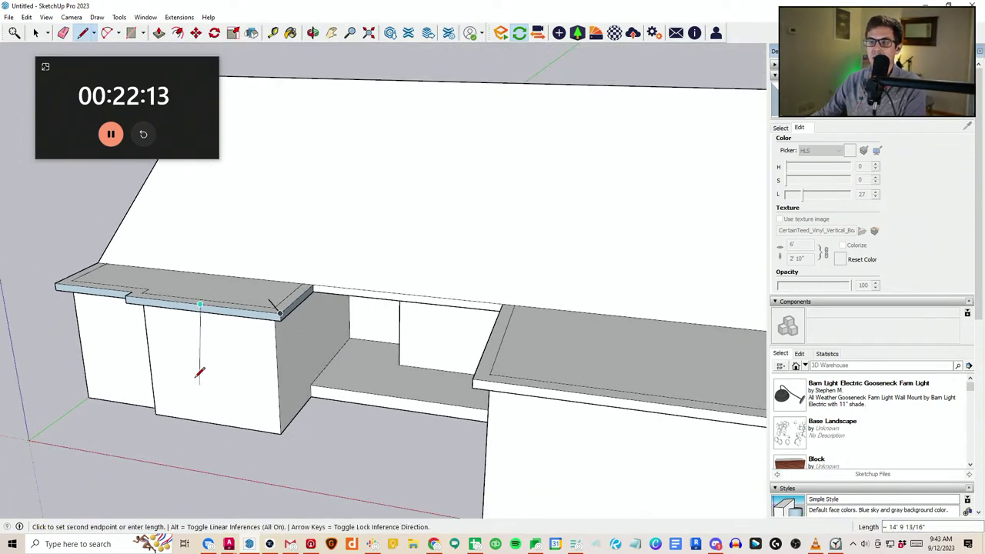
{"action": "scroll", "coordinate": [197, 321], "scroll_direction": "down", "scroll_amount": 4}
{"action": "left_click", "coordinate": [191, 239]}
{"action": "key", "text": "Escape"}
{"action": "scroll", "coordinate": [215, 305], "scroll_direction": "up", "scroll_amount": 2}
{"action": "left_click", "coordinate": [233, 316]}
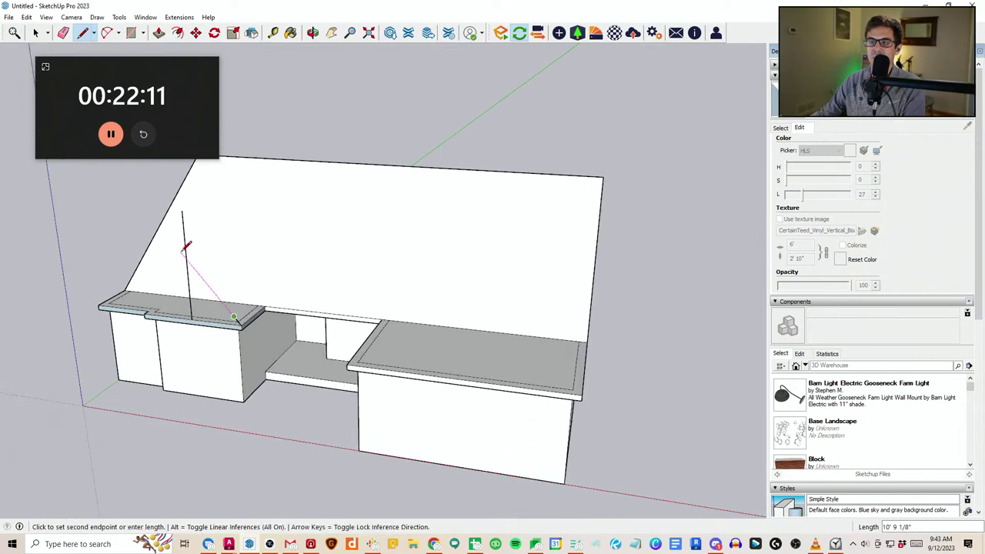
{"action": "left_click", "coordinate": [181, 251]}
{"action": "key", "text": "e"}
{"action": "key", "text": "l"}
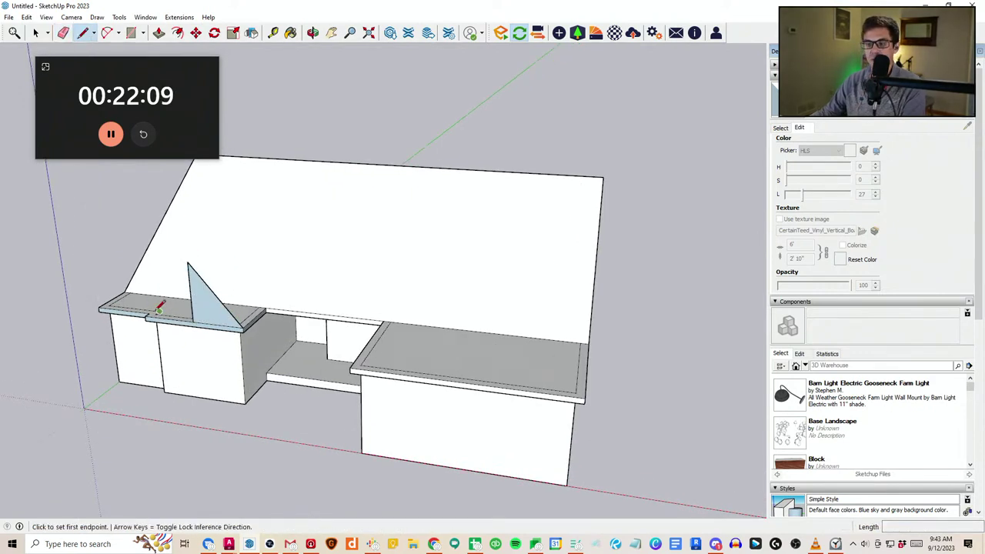
Draw the opposite slope from the front eave's notch corner to the small gable's peak, and erase the vertical centre line
{"action": "scroll", "coordinate": [148, 310], "scroll_direction": "up", "scroll_amount": 2}
{"action": "left_click", "coordinate": [146, 315]}
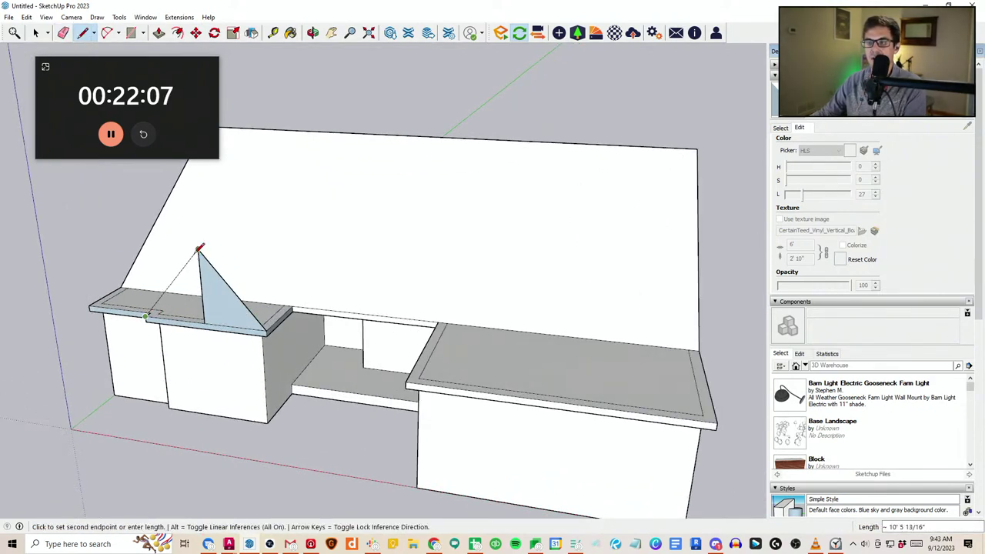
{"action": "left_click", "coordinate": [199, 249]}
{"action": "key", "text": "e"}
{"action": "left_click", "coordinate": [201, 277]}
{"action": "middle_click_drag", "start_coordinate": [219, 325], "coordinate": [463, 377]}
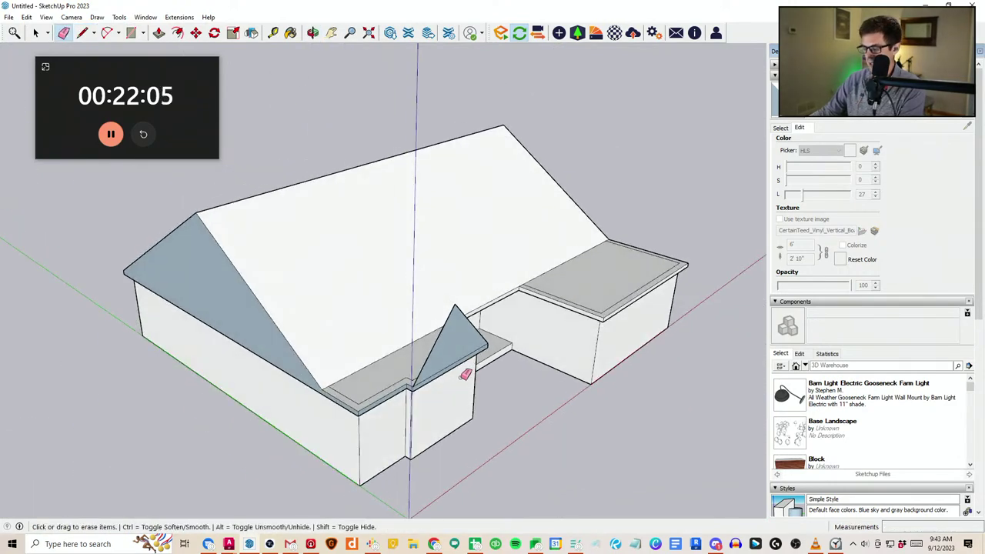
Push/Pull the small front gable face 1' to line up with the notch in the west wing's eave
{"action": "key", "text": "p"}
{"action": "left_click", "coordinate": [452, 356]}
{"action": "left_click", "coordinate": [406, 391]}
{"action": "scroll", "coordinate": [412, 388], "scroll_direction": "up", "scroll_amount": 1}
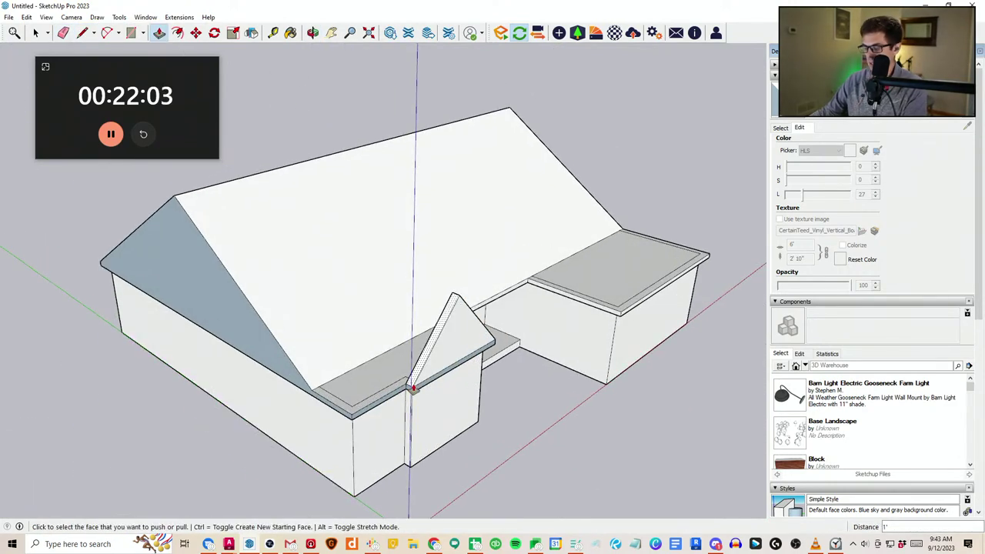
Try copying the small gable's west sloped edge to the west wing's outer front corner, and undo the copy
{"action": "key", "text": "l"}
{"action": "key", "text": "space"}
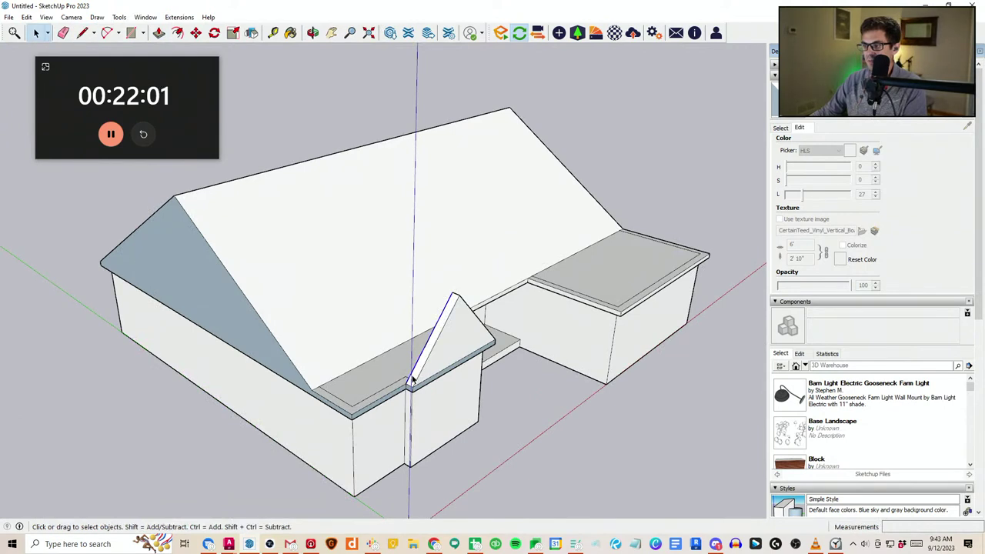
{"action": "middle_click_drag", "start_coordinate": [412, 379], "coordinate": [408, 387]}
{"action": "key", "text": "m"}
{"action": "key", "text": "ctrl"}
{"action": "left_click", "coordinate": [404, 393]}
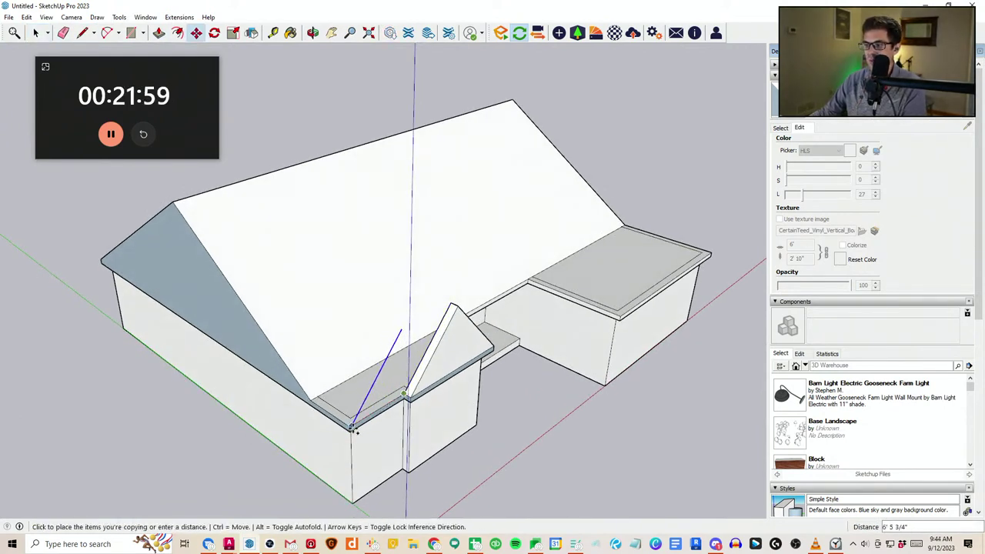
{"action": "left_click", "coordinate": [351, 428]}
{"action": "scroll", "coordinate": [352, 428], "scroll_direction": "up", "scroll_amount": 1}
{"action": "key", "text": "ctrl+z"}
{"action": "key", "text": "space"}
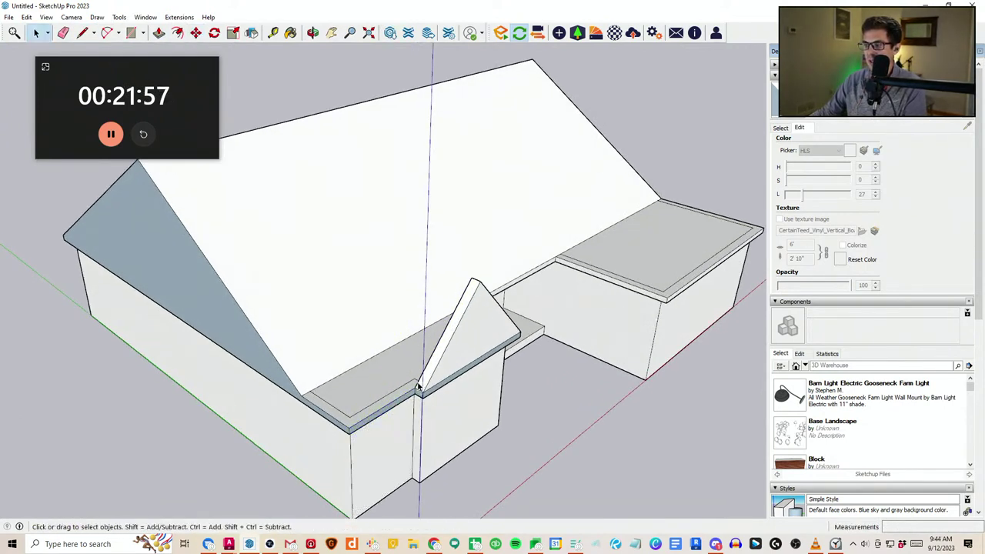
Copy the small gable's west sloped edge from the notch corner to the west wing's outer front eave corner
{"action": "left_click", "coordinate": [419, 385]}
{"action": "scroll", "coordinate": [416, 389], "scroll_direction": "up", "scroll_amount": 1}
{"action": "key", "text": "m"}
{"action": "key", "text": "ctrl"}
{"action": "left_click", "coordinate": [411, 393]}
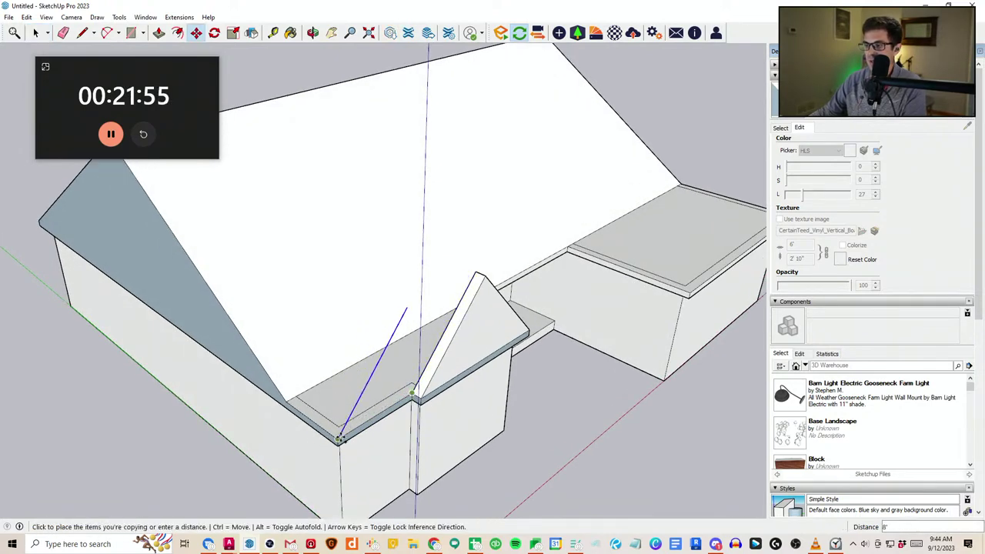
{"action": "left_click", "coordinate": [339, 439]}
{"action": "scroll", "coordinate": [395, 412], "scroll_direction": "down", "scroll_amount": 1}
{"action": "middle_click_drag", "start_coordinate": [394, 412], "coordinate": [380, 408]}
Draw a line from the top of the copied sloped edge, extending it further upward at the same pitch
{"action": "key", "text": "l"}
{"action": "left_click", "coordinate": [386, 322]}
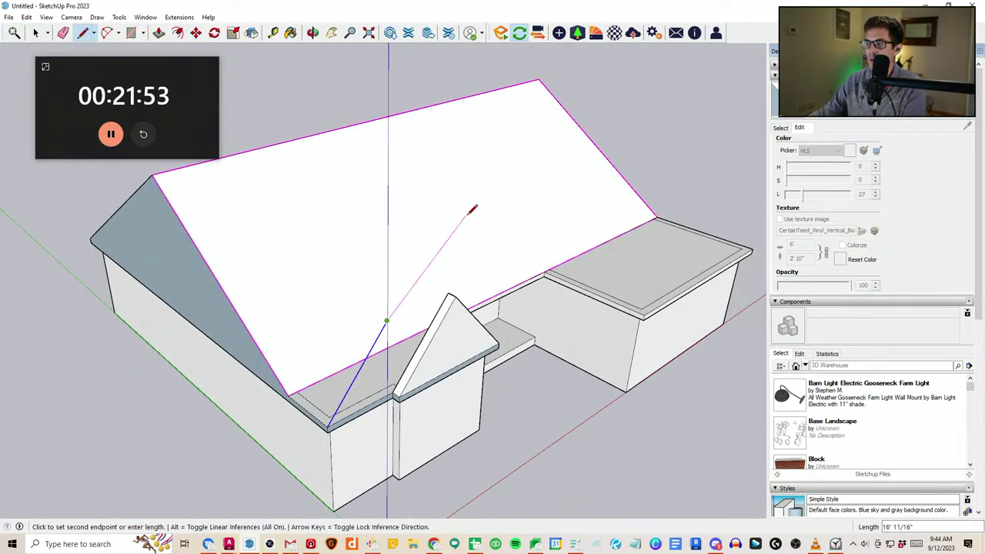
{"action": "left_click", "coordinate": [452, 204]}
Extend the small gable's east slope past its peak to meet the copied west slope, and erase the overrun above their intersection
{"action": "left_click", "coordinate": [450, 292]}
{"action": "mouse_move", "coordinate": [449, 293]}
{"action": "middle_mouse_down"}
{"action": "mouse_move", "coordinate": [327, 227]}
{"action": "mouse_move", "coordinate": [354, 261]}
{"action": "mouse_move", "coordinate": [140, 247]}
{"action": "middle_mouse_up"}
{"action": "key", "text": "e"}
{"action": "key", "text": "l"}
{"action": "left_click", "coordinate": [348, 264]}
{"action": "left_click", "coordinate": [214, 227]}
{"action": "scroll", "coordinate": [215, 230], "scroll_direction": "down", "scroll_amount": 2}
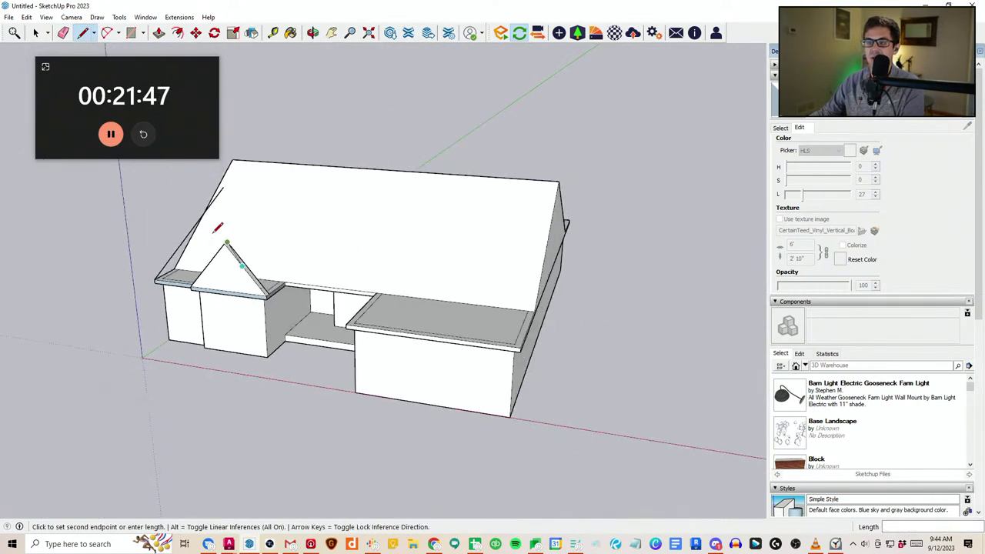
{"action": "key", "text": "e"}
{"action": "left_click", "coordinate": [211, 203]}
{"action": "middle_click", "coordinate": [229, 210]}
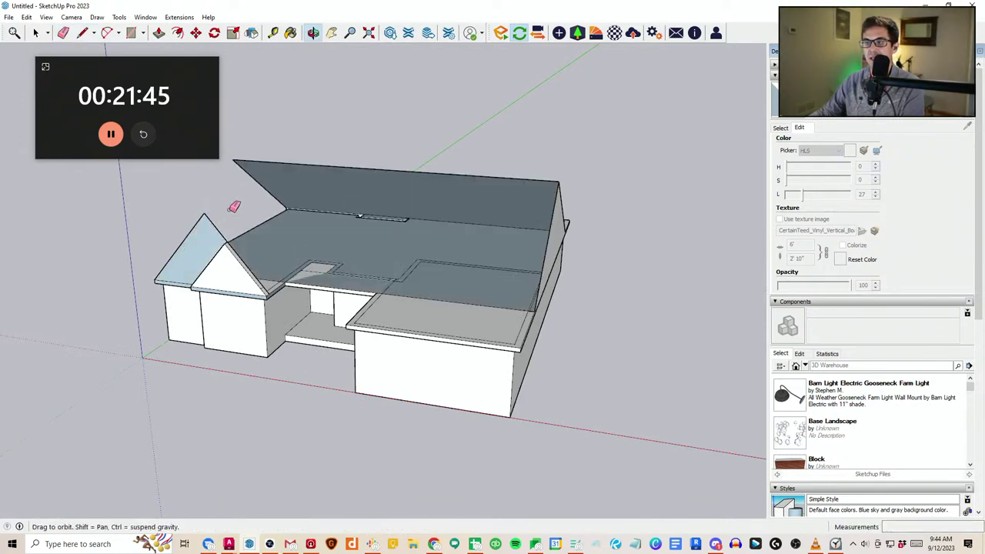
Draw the west wing gable's ridge from its peak back to the main roof, with valley lines down to both eaves
{"action": "key", "text": "ctrl+z"}
{"action": "left_click", "coordinate": [218, 199]}
{"action": "mouse_move", "coordinate": [220, 198]}
{"action": "middle_mouse_down"}
{"action": "mouse_move", "coordinate": [316, 297]}
{"action": "mouse_move", "coordinate": [305, 304]}
{"action": "middle_mouse_up"}
{"action": "key", "text": "l"}
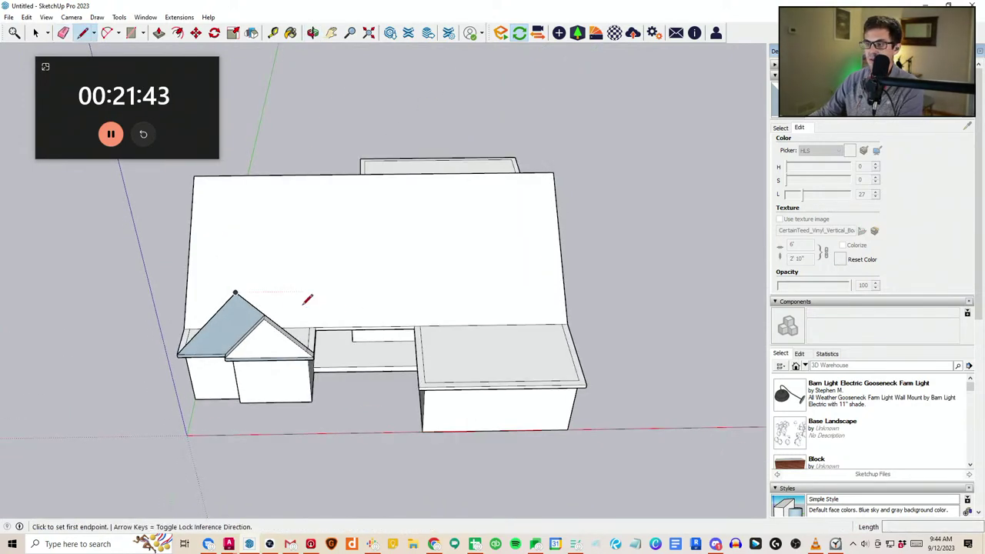
{"action": "left_click", "coordinate": [235, 293]}
{"action": "middle_click_drag", "start_coordinate": [237, 293], "coordinate": [396, 342]}
{"action": "scroll", "coordinate": [395, 342], "scroll_direction": "down", "scroll_amount": 1}
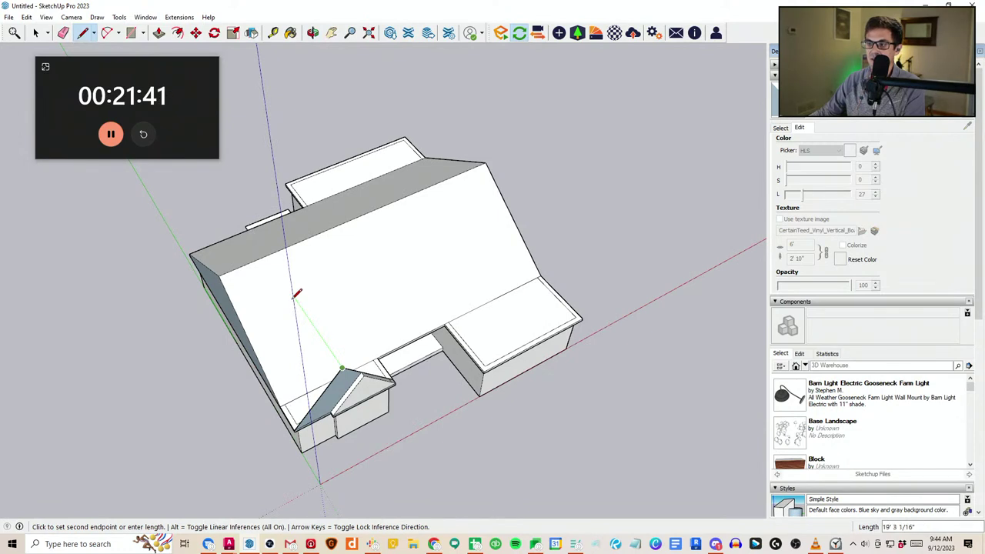
{"action": "left_click", "coordinate": [281, 405]}
{"action": "scroll", "coordinate": [390, 337], "scroll_direction": "up", "scroll_amount": 1}
{"action": "left_click", "coordinate": [374, 356]}
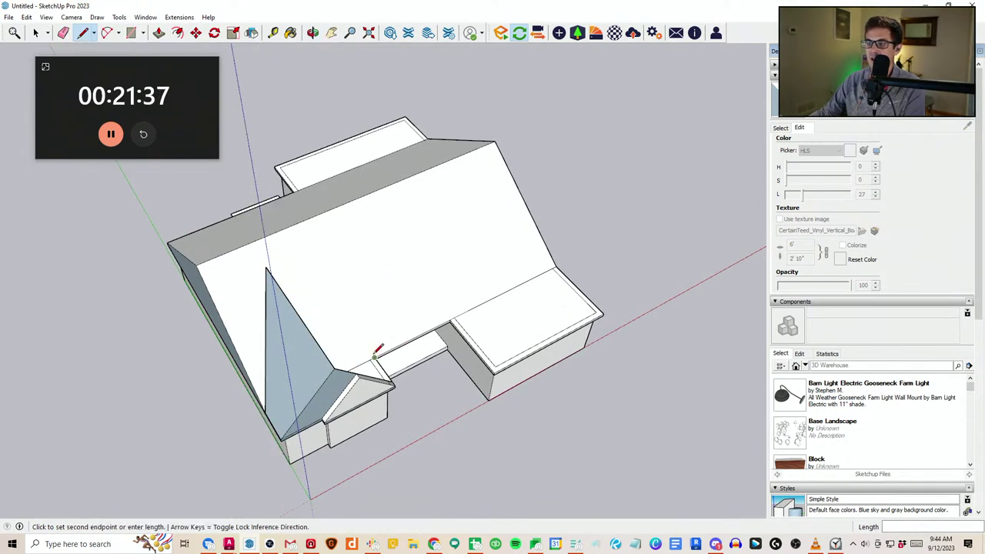
{"action": "left_click", "coordinate": [264, 264]}
Erase the leftover fascia lines on the west wing gables' front faces and along their east slope
{"action": "middle_click_drag", "start_coordinate": [330, 412], "coordinate": [320, 369]}
{"action": "scroll", "coordinate": [312, 378], "scroll_direction": "up", "scroll_amount": 3}
{"action": "key", "text": "e"}
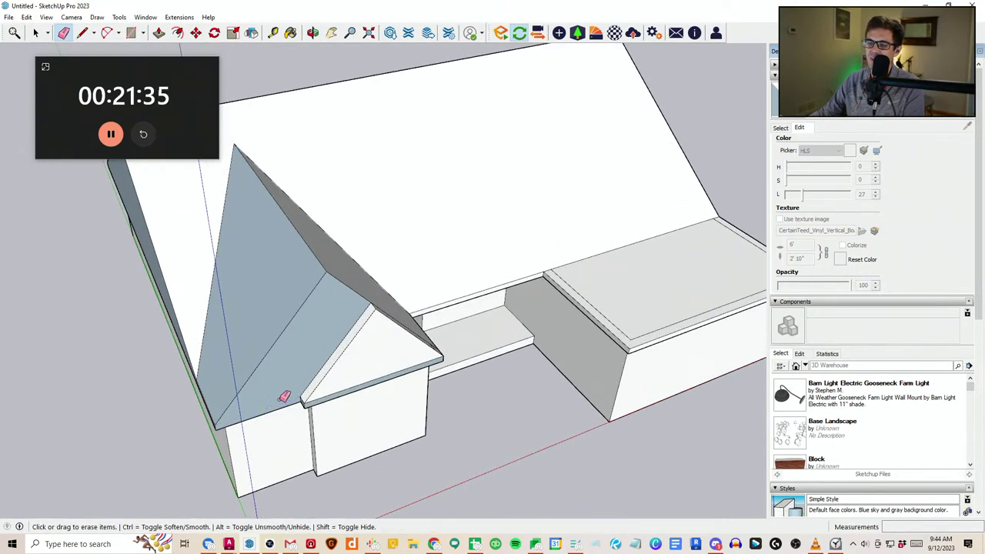
{"action": "middle_click_drag", "start_coordinate": [320, 408], "coordinate": [319, 370]}
{"action": "scroll", "coordinate": [319, 370], "scroll_direction": "up", "scroll_amount": 1}
{"action": "left_click", "coordinate": [325, 370]}
{"action": "mouse_move", "coordinate": [392, 331]}
{"action": "middle_mouse_down"}
{"action": "mouse_move", "coordinate": [330, 301]}
{"action": "mouse_move", "coordinate": [285, 321]}
{"action": "middle_mouse_up"}
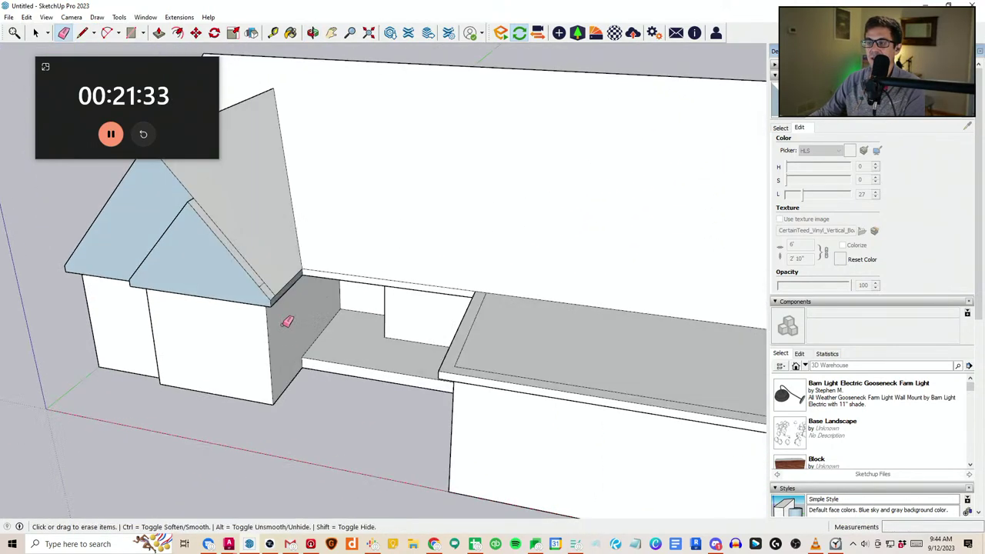
{"action": "scroll", "coordinate": [262, 285], "scroll_direction": "up", "scroll_amount": 2}
{"action": "left_click", "coordinate": [268, 285]}
{"action": "scroll", "coordinate": [167, 223], "scroll_direction": "down", "scroll_amount": 2}
Copy the west gable's sloped front edge from its eave corner to the east wing's inner front eave corner
{"action": "middle_click_drag", "start_coordinate": [167, 224], "coordinate": [320, 293]}
{"action": "scroll", "coordinate": [252, 297], "scroll_direction": "down", "scroll_amount": 1}
{"action": "middle_click_drag", "start_coordinate": [231, 300], "coordinate": [290, 304]}
{"action": "scroll", "coordinate": [347, 323], "scroll_direction": "down", "scroll_amount": 2}
{"action": "middle_click_drag", "start_coordinate": [474, 326], "coordinate": [361, 329]}
{"action": "middle_click_drag", "start_coordinate": [192, 342], "coordinate": [348, 331]}
{"action": "key", "text": "space"}
{"action": "scroll", "coordinate": [349, 333], "scroll_direction": "up", "scroll_amount": 1}
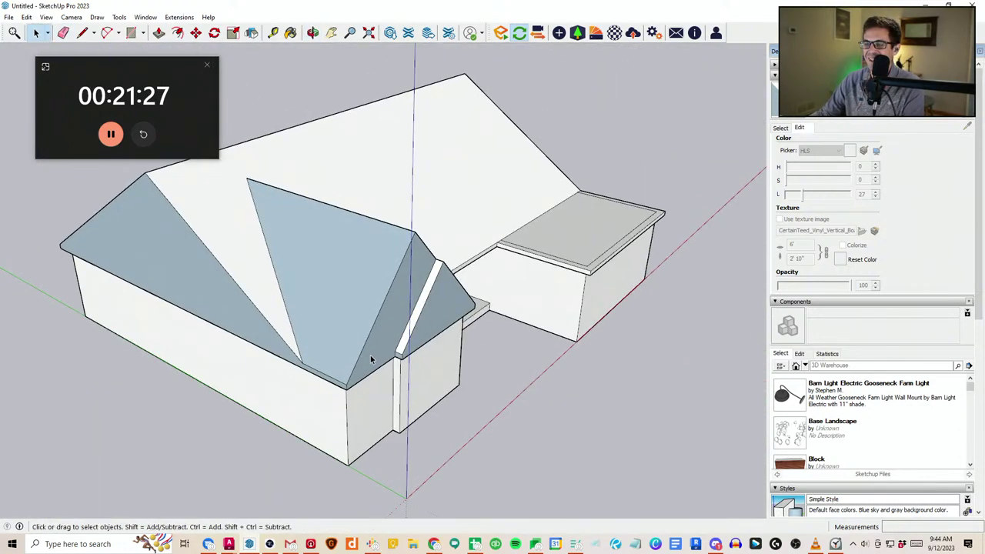
{"action": "left_click", "coordinate": [362, 351]}
{"action": "key", "text": "m"}
{"action": "key", "text": "ctrl"}
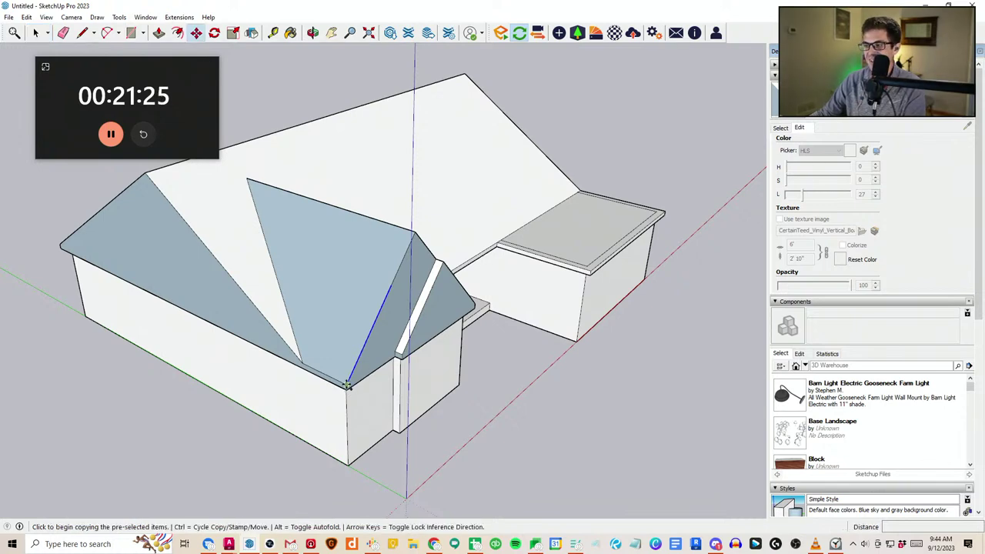
{"action": "left_click", "coordinate": [347, 385]}
{"action": "middle_click_drag", "start_coordinate": [397, 383], "coordinate": [317, 356]}
{"action": "left_click", "coordinate": [550, 300]}
{"action": "middle_click_drag", "start_coordinate": [550, 300], "coordinate": [551, 272]}
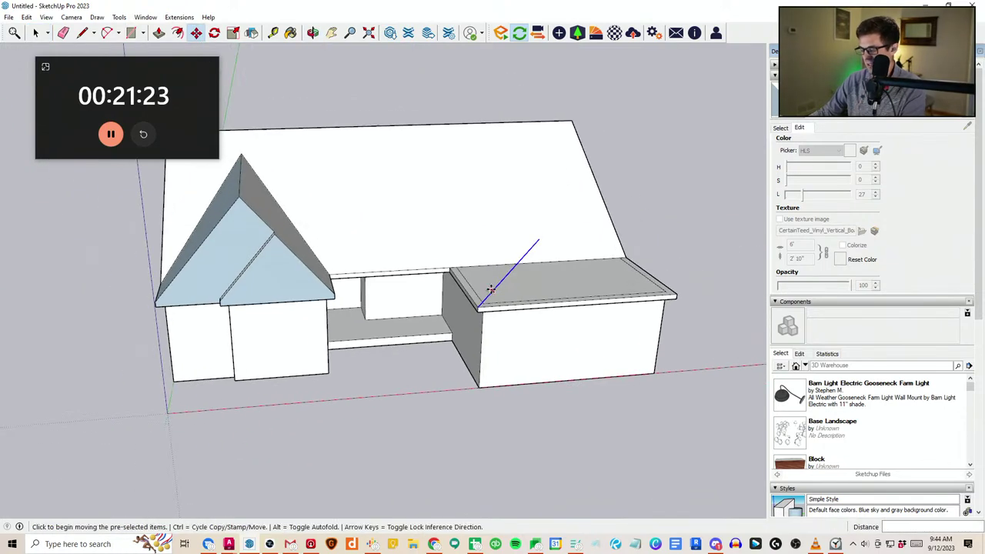
Draw a vertical line about 26 feet high from the midpoint of the east wing's front eave
{"action": "key", "text": "l"}
{"action": "left_click", "coordinate": [579, 299]}
{"action": "scroll", "coordinate": [584, 161], "scroll_direction": "down", "scroll_amount": 2}
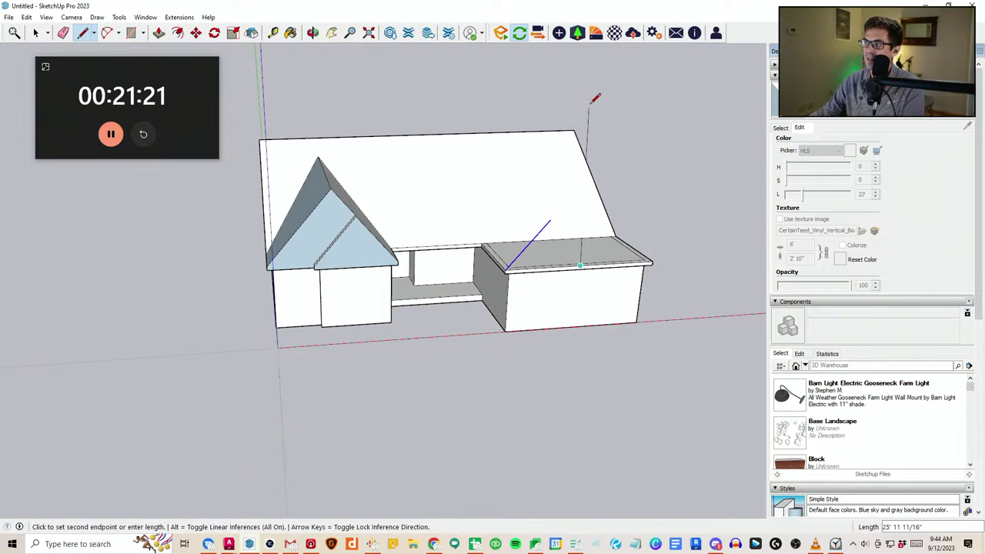
{"action": "left_click", "coordinate": [596, 102]}
{"action": "key", "text": "Escape"}
Extend the copied slope past the east wing's vertical centre line at the same pitch, and erase the overruns beyond their intersection
{"action": "left_click", "coordinate": [550, 220]}
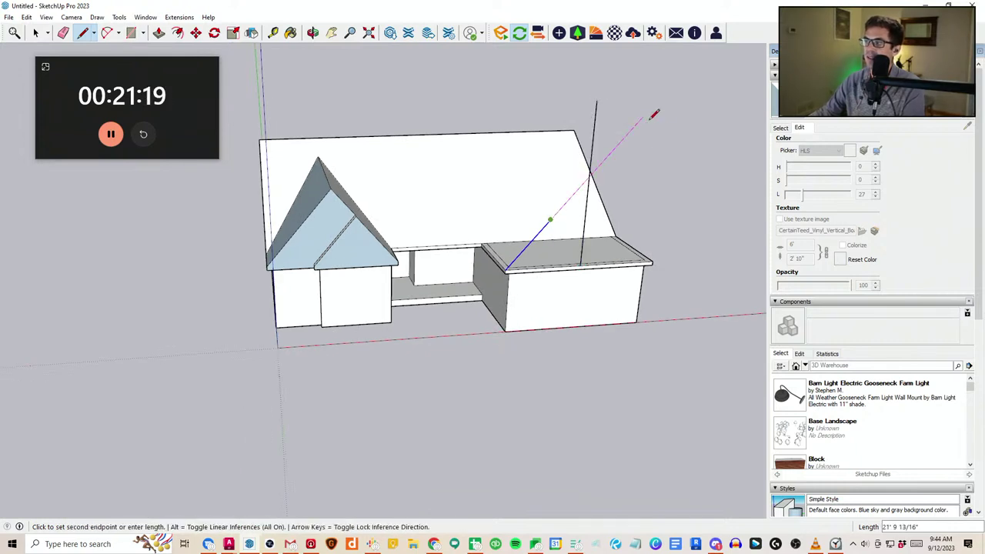
{"action": "left_click", "coordinate": [643, 118]}
{"action": "key", "text": "e"}
{"action": "left_click", "coordinate": [596, 123]}
Draw the east wing gable's second slope from the peak to the outer front eave corner, and erase the vertical centre line
{"action": "mouse_move", "coordinate": [620, 129]}
{"action": "middle_mouse_down"}
{"action": "mouse_move", "coordinate": [528, 177]}
{"action": "mouse_move", "coordinate": [523, 193]}
{"action": "middle_mouse_up"}
{"action": "key", "text": "l"}
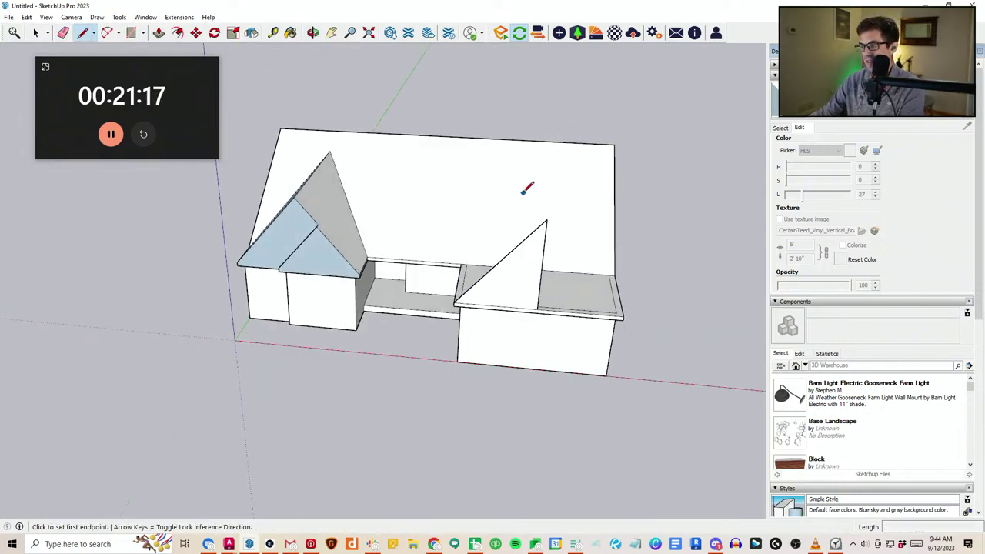
{"action": "left_click", "coordinate": [547, 220]}
{"action": "left_click", "coordinate": [623, 317]}
{"action": "key", "text": "e"}
{"action": "left_click", "coordinate": [541, 285]}
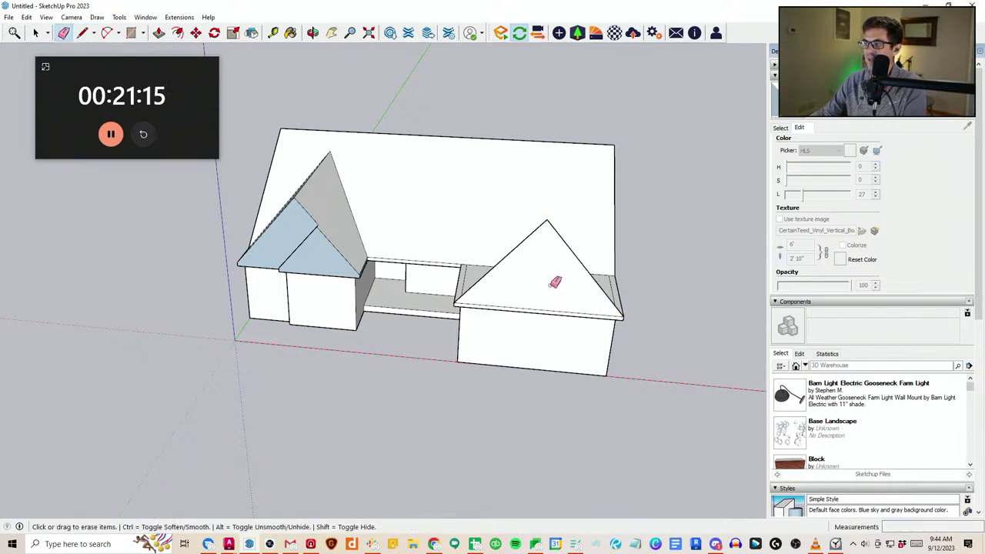
Draw the east wing gable's ridge back to the main roof, with valley lines down to both eaves
{"action": "middle_click_drag", "start_coordinate": [549, 284], "coordinate": [433, 328]}
{"action": "key", "text": "l"}
{"action": "left_click", "coordinate": [457, 284]}
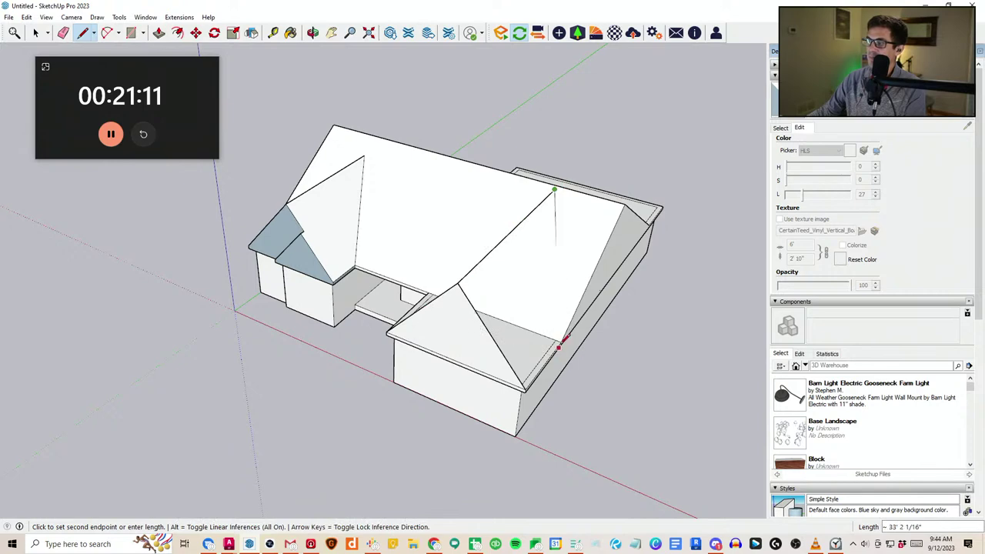
{"action": "left_click", "coordinate": [561, 339]}
{"action": "mouse_move", "coordinate": [561, 338]}
{"action": "middle_mouse_down"}
{"action": "mouse_move", "coordinate": [524, 285]}
{"action": "mouse_move", "coordinate": [542, 257]}
{"action": "middle_mouse_up"}
{"action": "left_click", "coordinate": [451, 285]}
{"action": "left_click", "coordinate": [538, 163]}
Erase the leftover fascia line along the bottom of the east gable's front face
{"action": "key", "text": "e"}
{"action": "scroll", "coordinate": [539, 291], "scroll_direction": "up", "scroll_amount": 1}
{"action": "left_click", "coordinate": [547, 298]}
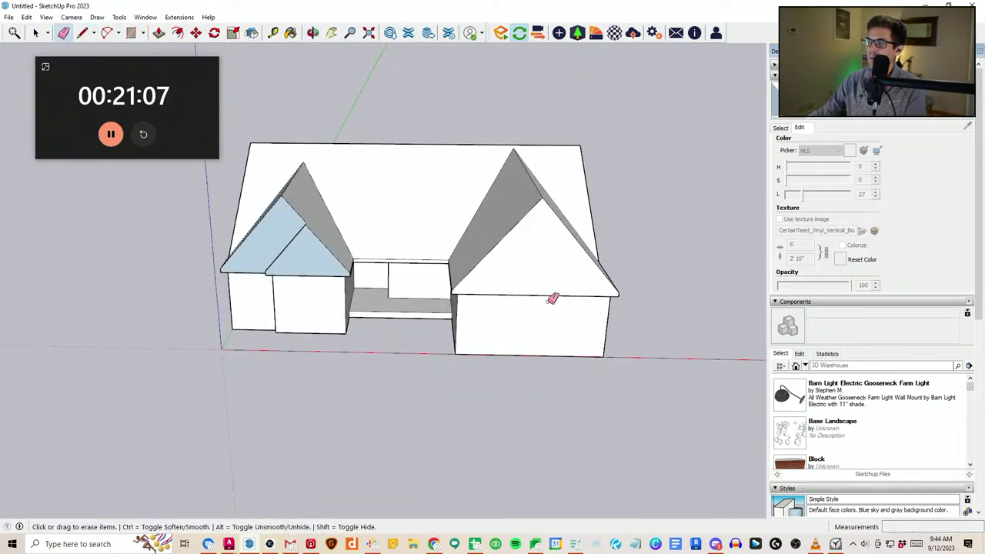
Offset the larger west gable's front face inward by 8 inches
{"action": "scroll", "coordinate": [527, 308], "scroll_direction": "down", "scroll_amount": 2}
{"action": "middle_click_drag", "start_coordinate": [489, 310], "coordinate": [486, 261]}
{"action": "middle_click_drag", "start_coordinate": [318, 284], "coordinate": [386, 308]}
{"action": "scroll", "coordinate": [360, 300], "scroll_direction": "up", "scroll_amount": 2}
{"action": "scroll", "coordinate": [366, 302], "scroll_direction": "up", "scroll_amount": 2}
{"action": "scroll", "coordinate": [369, 296], "scroll_direction": "down", "scroll_amount": 1}
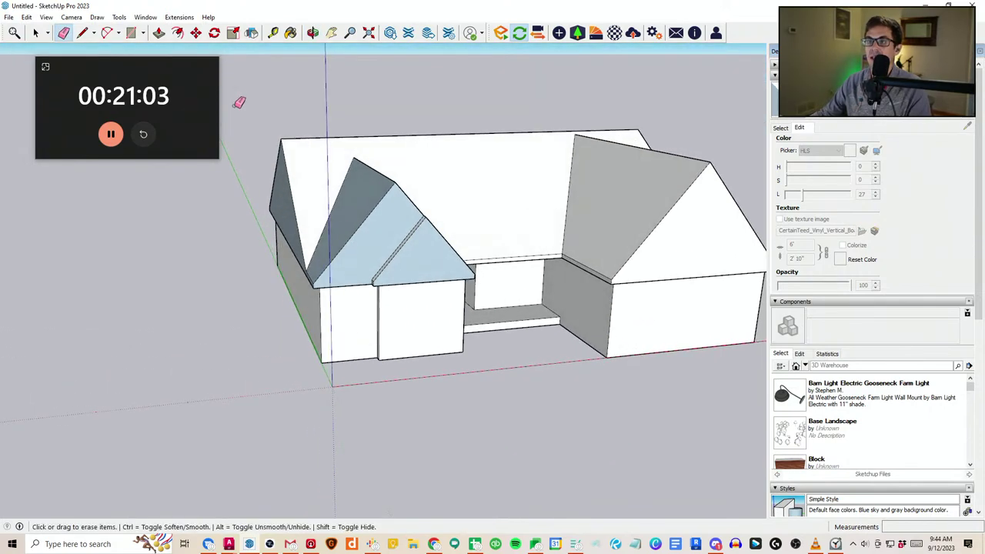
{"action": "middle_click_drag", "start_coordinate": [356, 251], "coordinate": [407, 289]}
{"action": "scroll", "coordinate": [469, 319], "scroll_direction": "up", "scroll_amount": 2}
{"action": "middle_click_drag", "start_coordinate": [352, 178], "coordinate": [331, 132]}
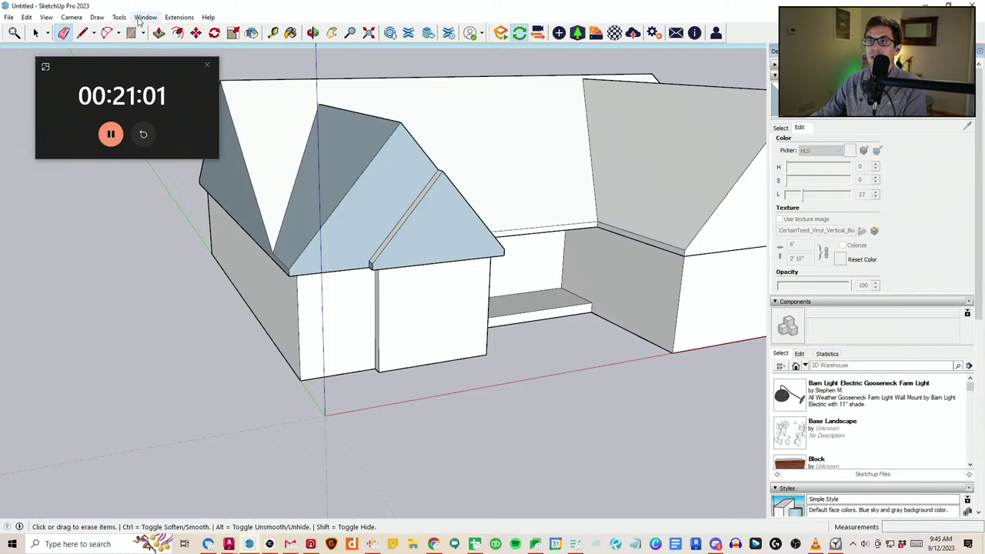
{"action": "left_click", "coordinate": [178, 33]}
{"action": "scroll", "coordinate": [433, 238], "scroll_direction": "up", "scroll_amount": 2}
{"action": "left_click", "coordinate": [364, 205]}
{"action": "type", "text": "6"}
{"action": "key", "text": "Return"}
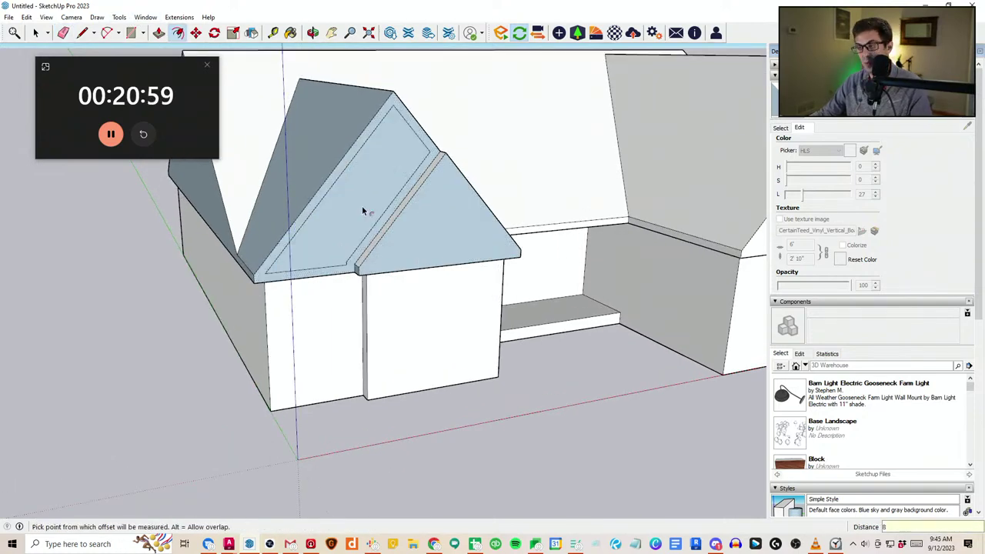
Offset the smaller west gable's front face and the east gable's front face inward by 8 inches
{"action": "left_click", "coordinate": [449, 229]}
{"action": "type", "text": "6"}
{"action": "key", "text": "Return"}
{"action": "scroll", "coordinate": [473, 268], "scroll_direction": "down", "scroll_amount": 2}
{"action": "middle_click_drag", "start_coordinate": [472, 268], "coordinate": [408, 235]}
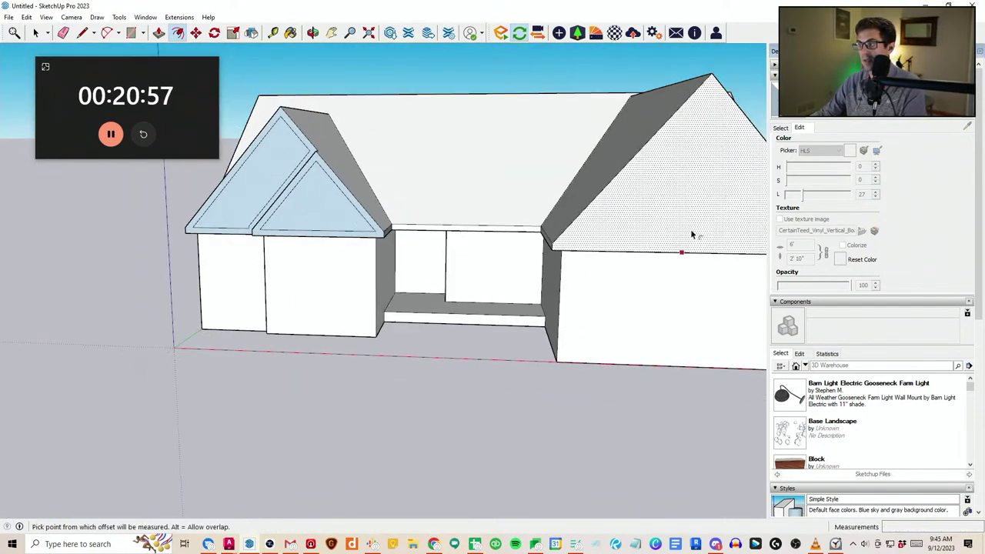
{"action": "left_click", "coordinate": [692, 234]}
{"action": "key", "text": "Return"}
Extend the east gable's inner offset slopes down through the eave fascia at both lower corners
{"action": "scroll", "coordinate": [539, 300], "scroll_direction": "down", "scroll_amount": 2}
{"action": "key", "text": "l"}
{"action": "middle_click_drag", "start_coordinate": [541, 300], "coordinate": [572, 283]}
{"action": "scroll", "coordinate": [512, 290], "scroll_direction": "up", "scroll_amount": 3}
{"action": "left_click", "coordinate": [531, 255]}
{"action": "left_click", "coordinate": [497, 289]}
{"action": "key", "text": "Escape"}
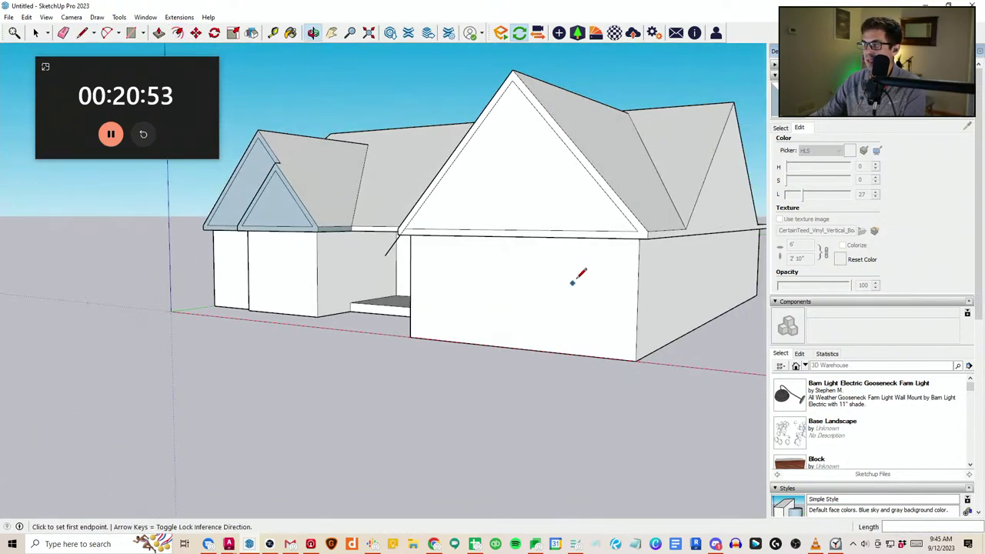
{"action": "scroll", "coordinate": [600, 266], "scroll_direction": "up", "scroll_amount": 2}
{"action": "left_click", "coordinate": [644, 223]}
Erase the east gable's horizontal offset line and the overrun of the extended slope below the eave
{"action": "key", "text": "e"}
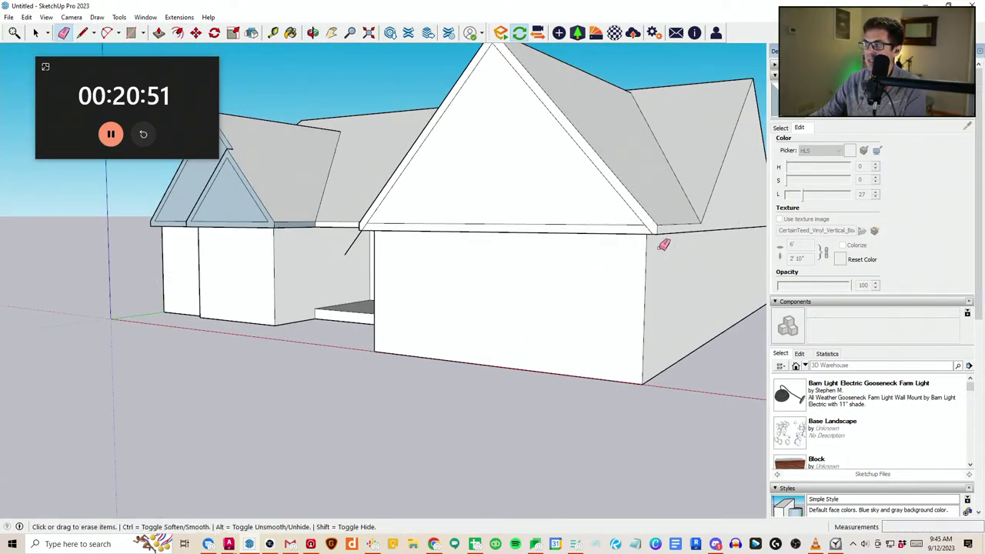
{"action": "left_click", "coordinate": [398, 224]}
{"action": "middle_click_drag", "start_coordinate": [433, 231], "coordinate": [438, 233]}
Push the east gable's inner face back flush with the wall below, and erase the horizontal lines between them
{"action": "key", "text": "p"}
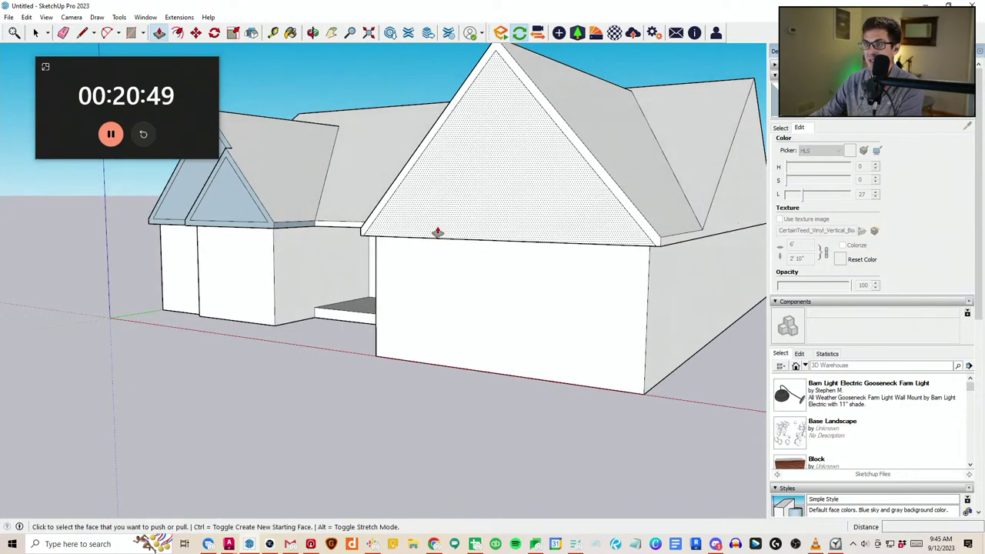
{"action": "left_click", "coordinate": [439, 231]}
{"action": "left_click", "coordinate": [452, 235]}
{"action": "scroll", "coordinate": [394, 247], "scroll_direction": "up", "scroll_amount": 2}
{"action": "key", "text": "l"}
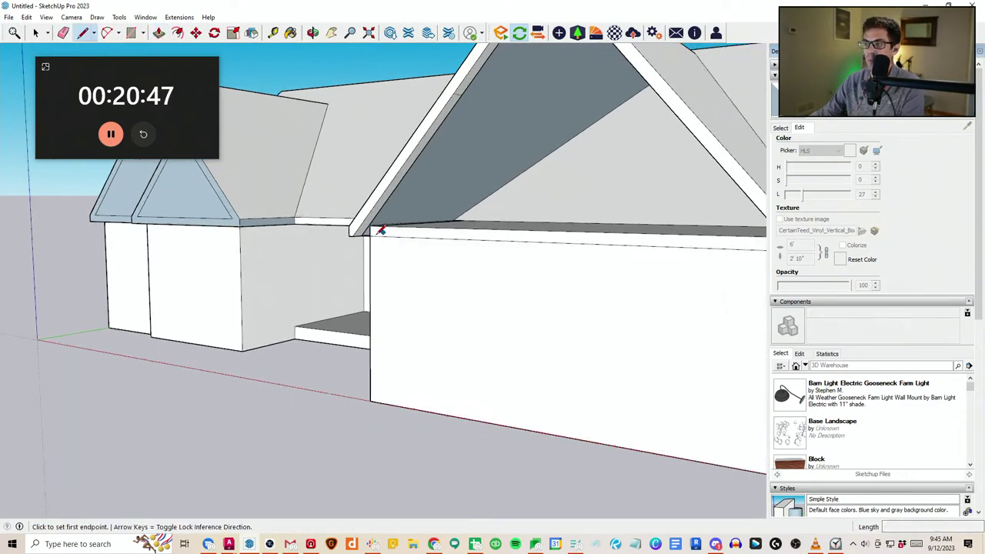
{"action": "scroll", "coordinate": [373, 237], "scroll_direction": "down", "scroll_amount": 5}
{"action": "key", "text": "e"}
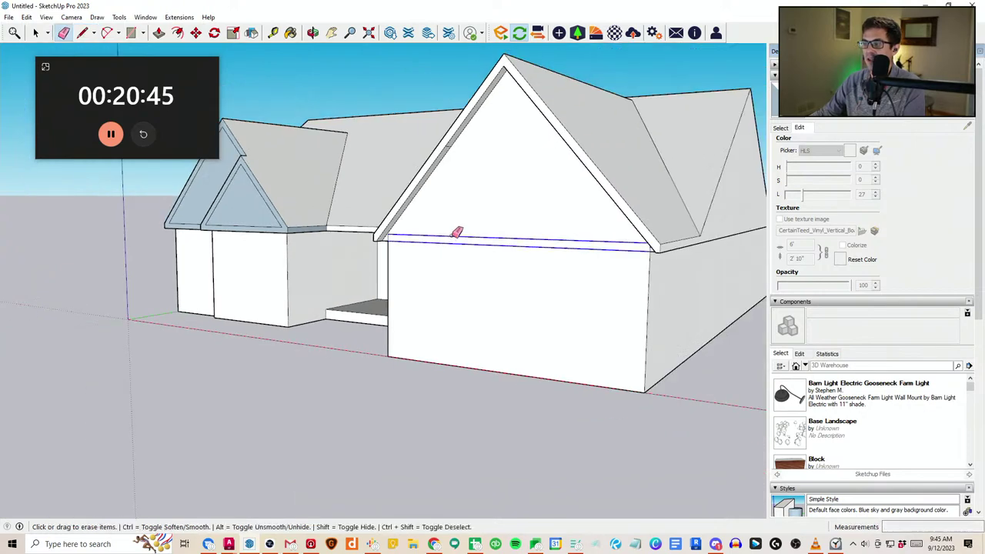
{"action": "middle_click_drag", "start_coordinate": [454, 229], "coordinate": [579, 284]}
{"action": "scroll", "coordinate": [492, 281], "scroll_direction": "down", "scroll_amount": 2}
Draw short vertical lines from the east wing's front wall corners up to the gable's sloped underside on both sides
{"action": "middle_click_drag", "start_coordinate": [457, 279], "coordinate": [644, 274]}
{"action": "scroll", "coordinate": [656, 247], "scroll_direction": "up", "scroll_amount": 3}
{"action": "key", "text": "l"}
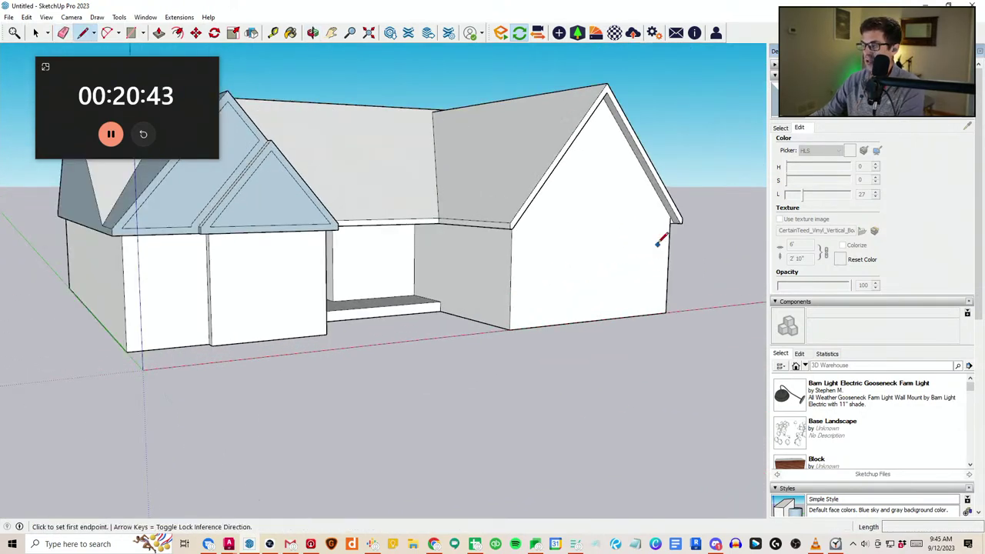
{"action": "scroll", "coordinate": [668, 223], "scroll_direction": "up", "scroll_amount": 5}
{"action": "left_click", "coordinate": [679, 214]}
{"action": "left_click", "coordinate": [679, 201]}
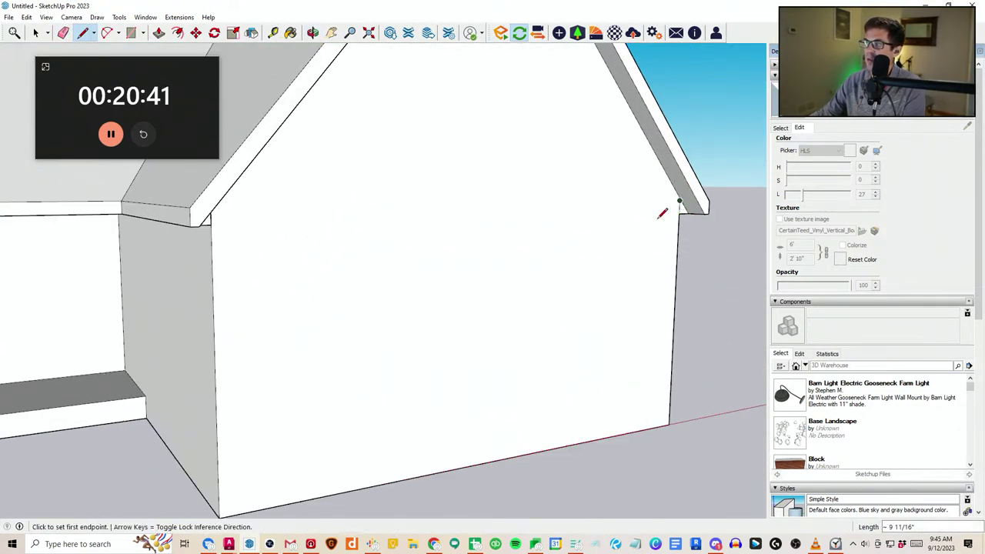
{"action": "scroll", "coordinate": [631, 221], "scroll_direction": "down", "scroll_amount": 3}
{"action": "middle_click_drag", "start_coordinate": [577, 233], "coordinate": [421, 243]}
{"action": "scroll", "coordinate": [81, 184], "scroll_direction": "up", "scroll_amount": 4}
{"action": "scroll", "coordinate": [240, 227], "scroll_direction": "up", "scroll_amount": 1}
{"action": "left_click", "coordinate": [262, 234]}
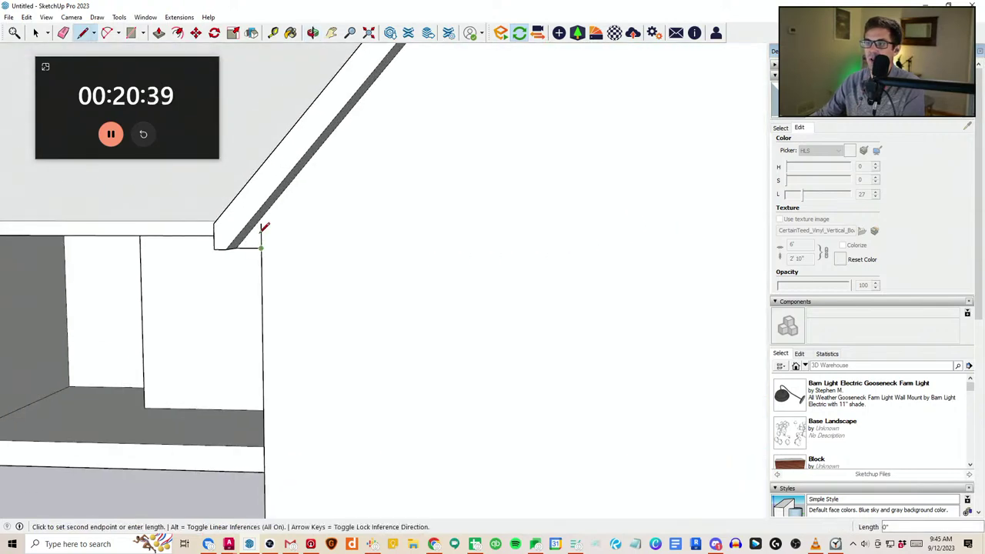
{"action": "left_click", "coordinate": [261, 218]}
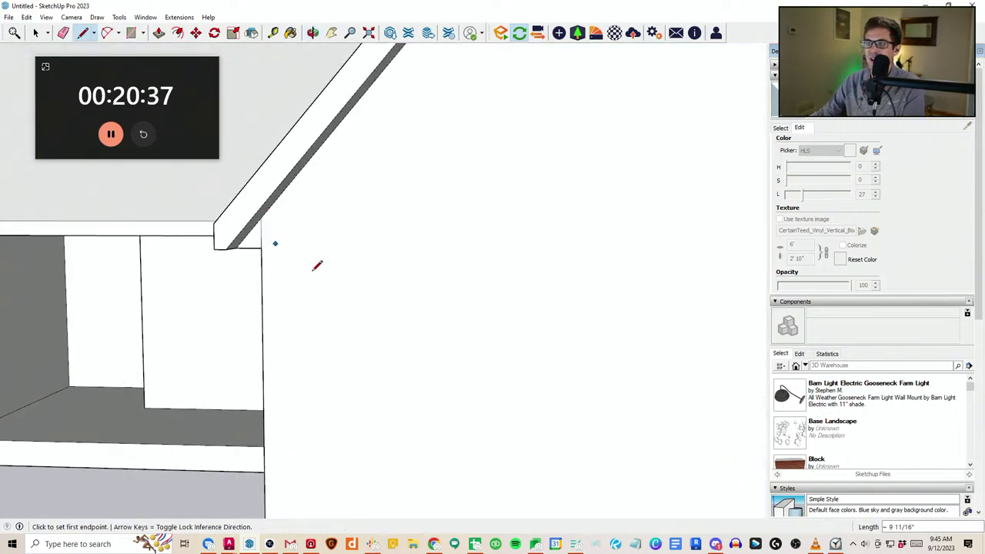
Extend the small west gable's inner offset slopes down through the fascia at both corners, and erase the overruns and horizontal offset line
{"action": "scroll", "coordinate": [339, 279], "scroll_direction": "down", "scroll_amount": 6}
{"action": "middle_click_drag", "start_coordinate": [630, 330], "coordinate": [415, 306]}
{"action": "scroll", "coordinate": [258, 302], "scroll_direction": "up", "scroll_amount": 3}
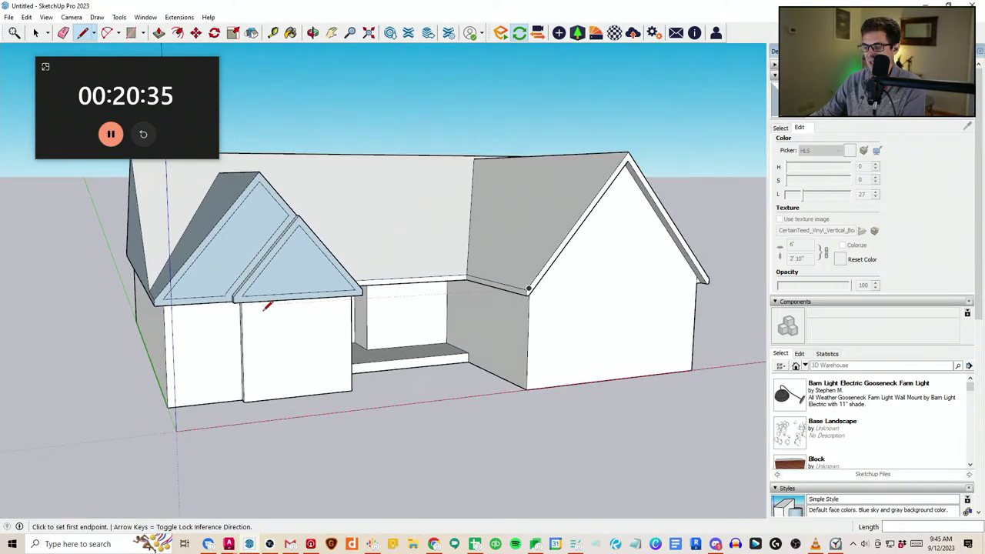
{"action": "left_click", "coordinate": [233, 293]}
{"action": "key", "text": "e"}
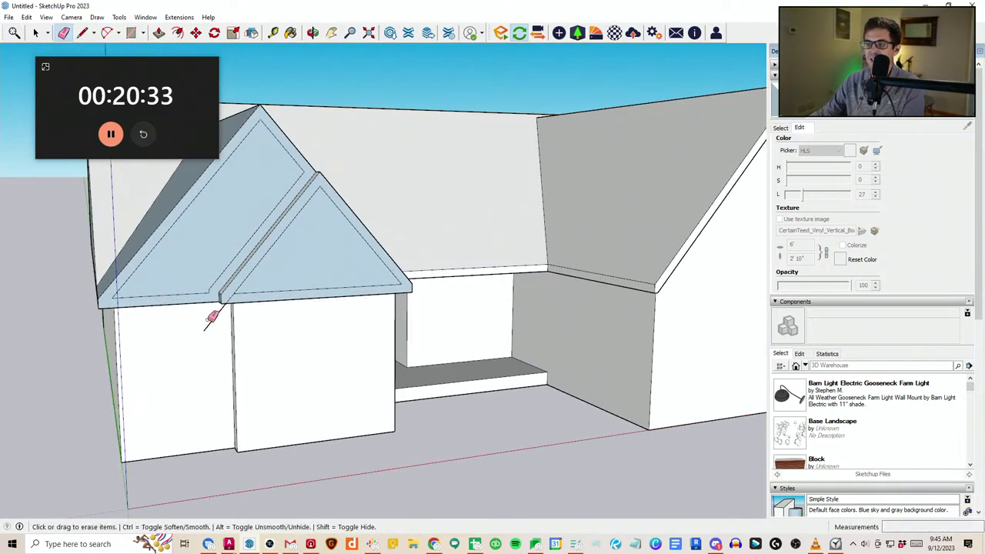
{"action": "middle_click_drag", "start_coordinate": [287, 330], "coordinate": [248, 331]}
{"action": "key", "text": "l"}
{"action": "scroll", "coordinate": [369, 290], "scroll_direction": "up", "scroll_amount": 1}
{"action": "left_click", "coordinate": [369, 288]}
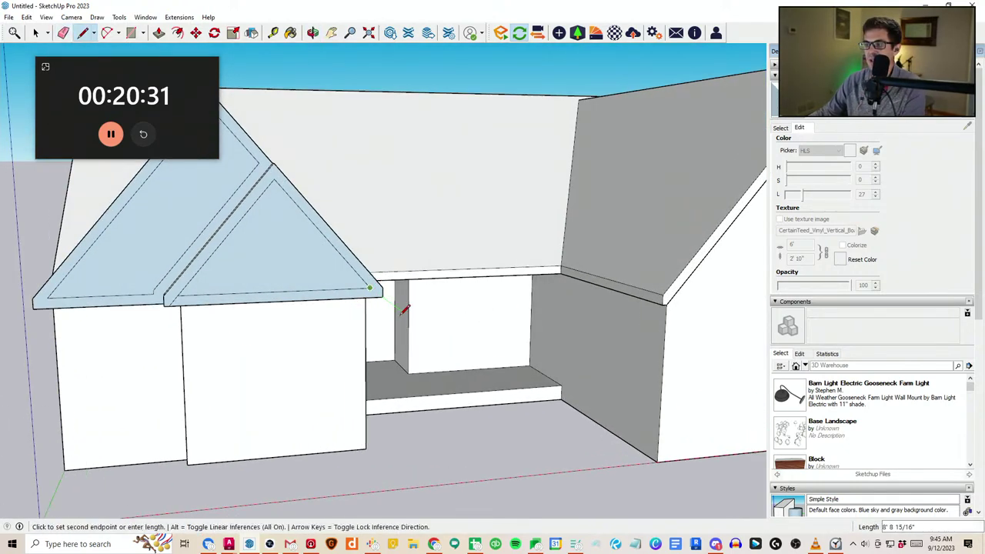
{"action": "key", "text": "e"}
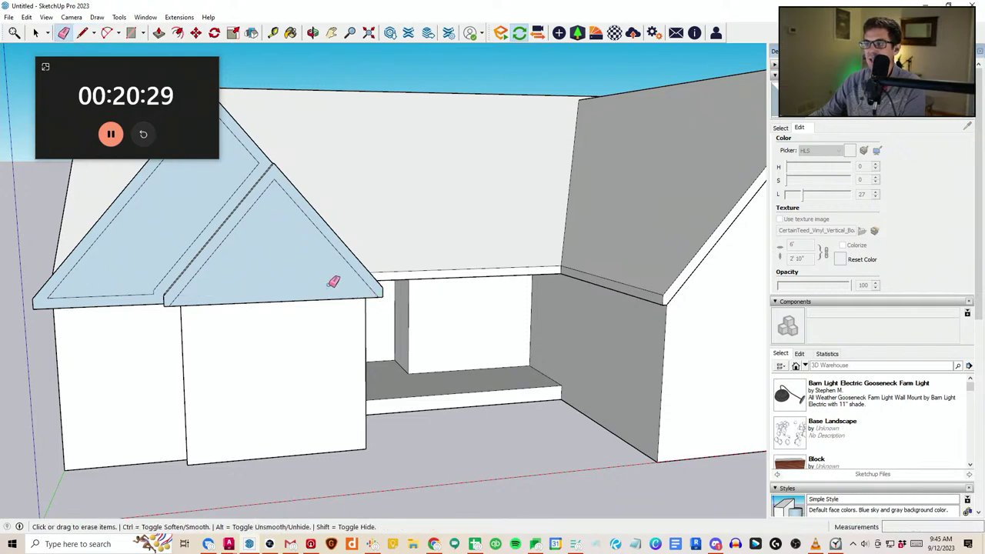
Push the small west gable's inner face back flush with the wall below
{"action": "scroll", "coordinate": [333, 282], "scroll_direction": "down", "scroll_amount": 4}
{"action": "mouse_move", "coordinate": [471, 299]}
{"action": "middle_mouse_down"}
{"action": "mouse_move", "coordinate": [397, 296]}
{"action": "mouse_move", "coordinate": [431, 193]}
{"action": "middle_mouse_up"}
{"action": "scroll", "coordinate": [398, 296], "scroll_direction": "down", "scroll_amount": 2}
{"action": "scroll", "coordinate": [377, 292], "scroll_direction": "down", "scroll_amount": 1}
{"action": "mouse_move", "coordinate": [322, 229]}
{"action": "middle_mouse_down"}
{"action": "mouse_move", "coordinate": [341, 314]}
{"action": "mouse_move", "coordinate": [433, 280]}
{"action": "middle_mouse_up"}
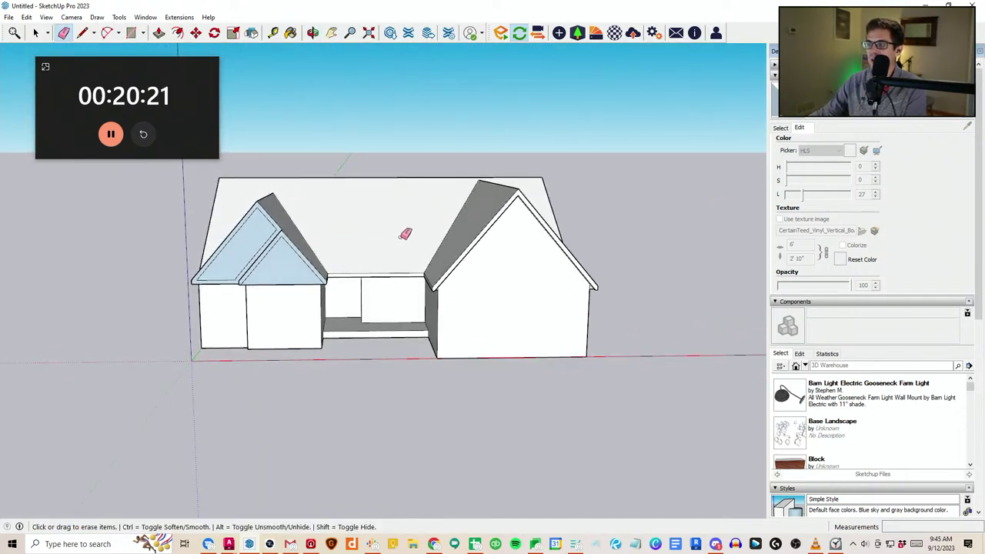
{"action": "scroll", "coordinate": [274, 284], "scroll_direction": "up", "scroll_amount": 5}
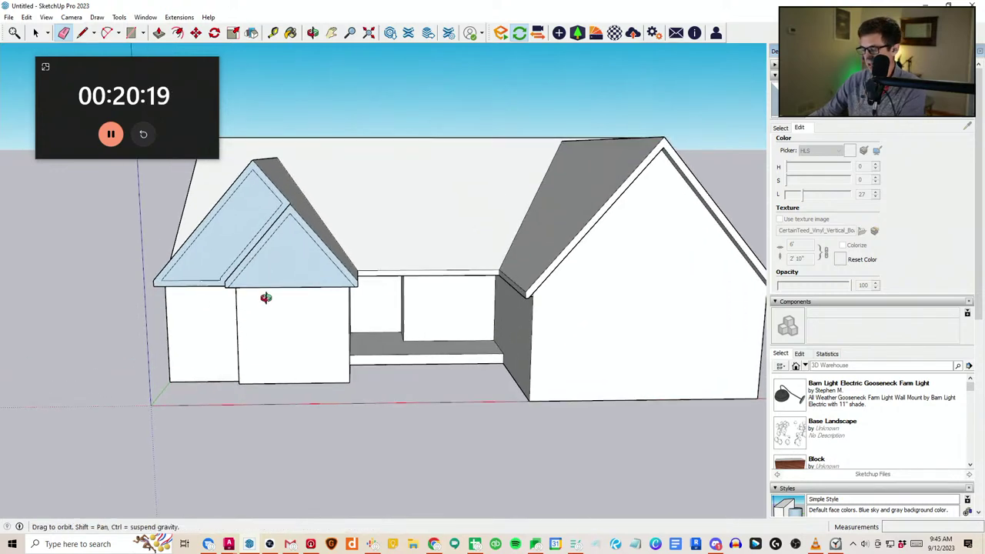
{"action": "key", "text": "p"}
{"action": "scroll", "coordinate": [248, 298], "scroll_direction": "up", "scroll_amount": 3}
{"action": "middle_click_drag", "start_coordinate": [250, 300], "coordinate": [218, 280]}
Draw short vertical lines from the small west gable's wall corners up to its sloped underside on both sides
{"action": "key", "text": "l"}
{"action": "scroll", "coordinate": [209, 277], "scroll_direction": "up", "scroll_amount": 5}
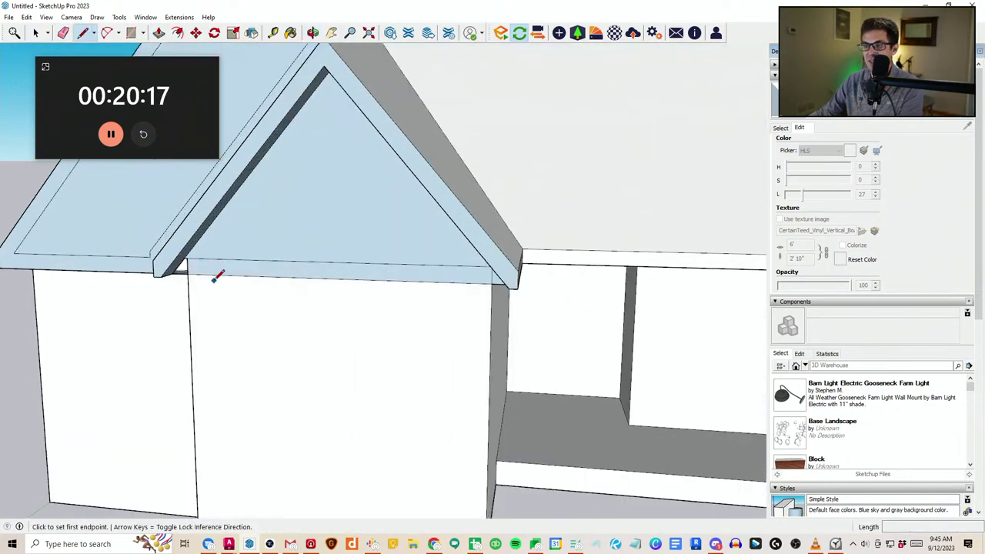
{"action": "left_click", "coordinate": [182, 271]}
{"action": "left_click", "coordinate": [181, 244]}
{"action": "middle_click_drag", "start_coordinate": [292, 310], "coordinate": [419, 305]}
{"action": "left_click", "coordinate": [644, 272]}
{"action": "left_click", "coordinate": [645, 246]}
{"action": "key", "text": "e"}
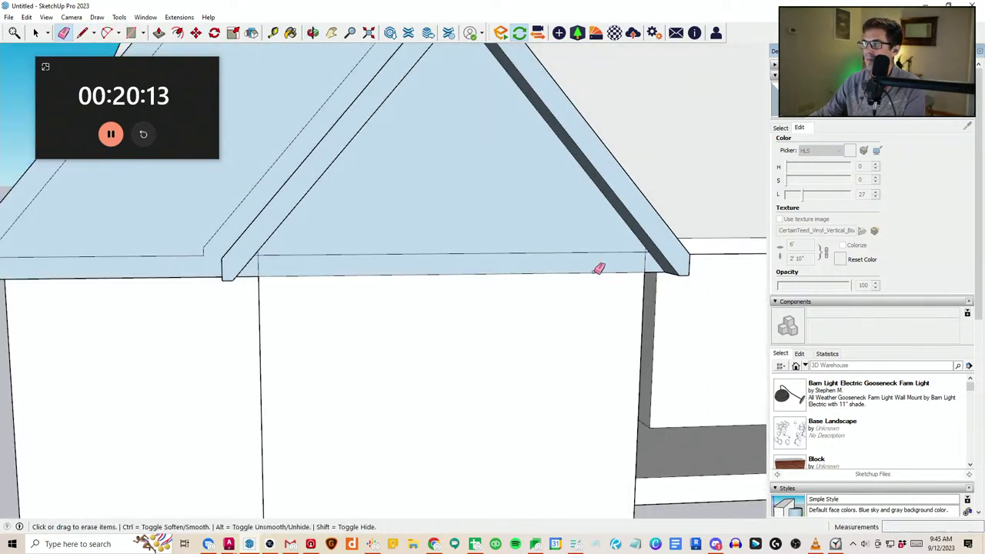
Erase the horizontal seam lines between the small west gable's face and the wall below
{"action": "left_click_drag", "start_coordinate": [590, 275], "coordinate": [575, 248]}
{"action": "scroll", "coordinate": [384, 288], "scroll_direction": "down", "scroll_amount": 7}
{"action": "scroll", "coordinate": [365, 314], "scroll_direction": "down", "scroll_amount": 5}
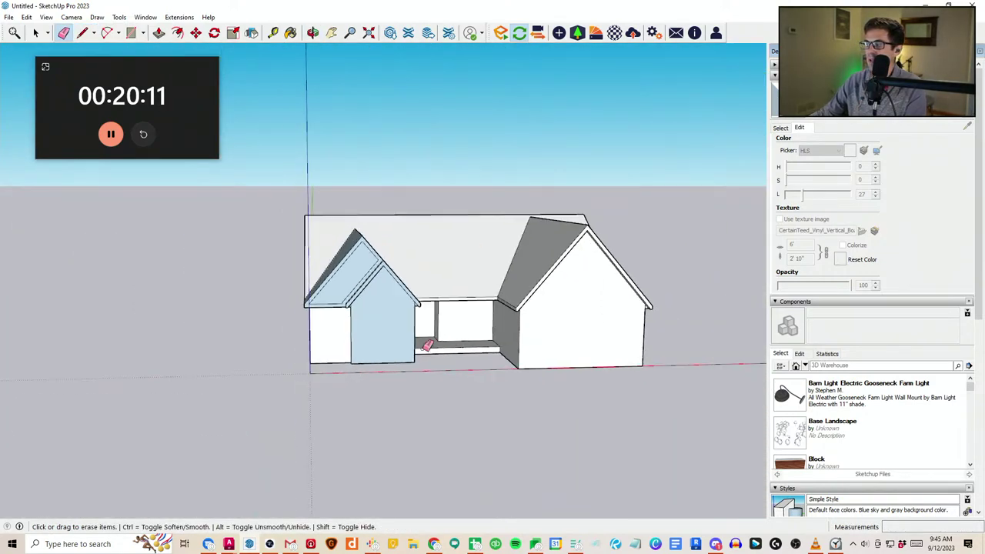
Extend the larger west gable's west inner offset slope down through the fascia to its lower edge
{"action": "mouse_move", "coordinate": [468, 344]}
{"action": "middle_mouse_down"}
{"action": "mouse_move", "coordinate": [521, 337]}
{"action": "mouse_move", "coordinate": [547, 319]}
{"action": "middle_mouse_up"}
{"action": "scroll", "coordinate": [607, 337], "scroll_direction": "up", "scroll_amount": 1}
{"action": "scroll", "coordinate": [442, 329], "scroll_direction": "up", "scroll_amount": 2}
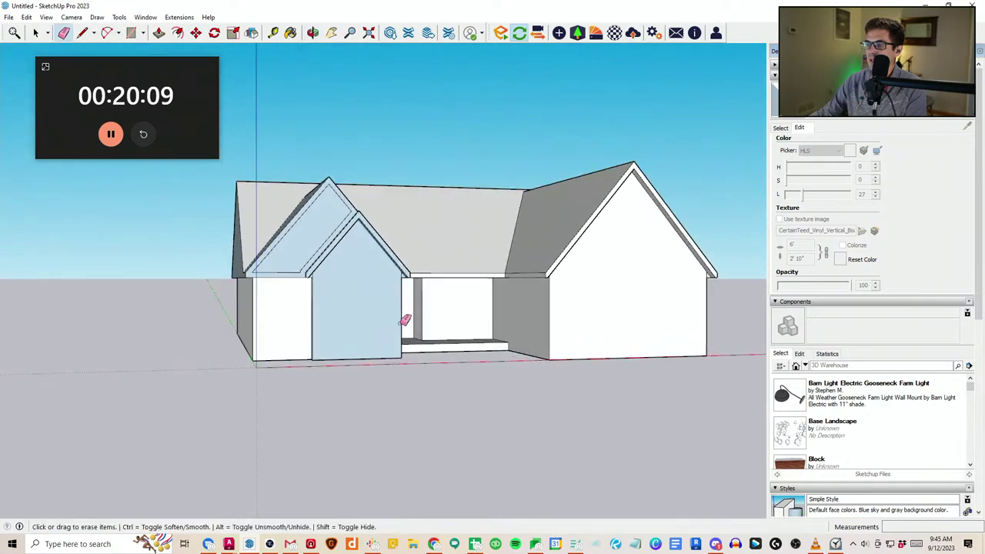
{"action": "scroll", "coordinate": [294, 279], "scroll_direction": "up", "scroll_amount": 3}
{"action": "key", "text": "l"}
{"action": "scroll", "coordinate": [207, 273], "scroll_direction": "up", "scroll_amount": 1}
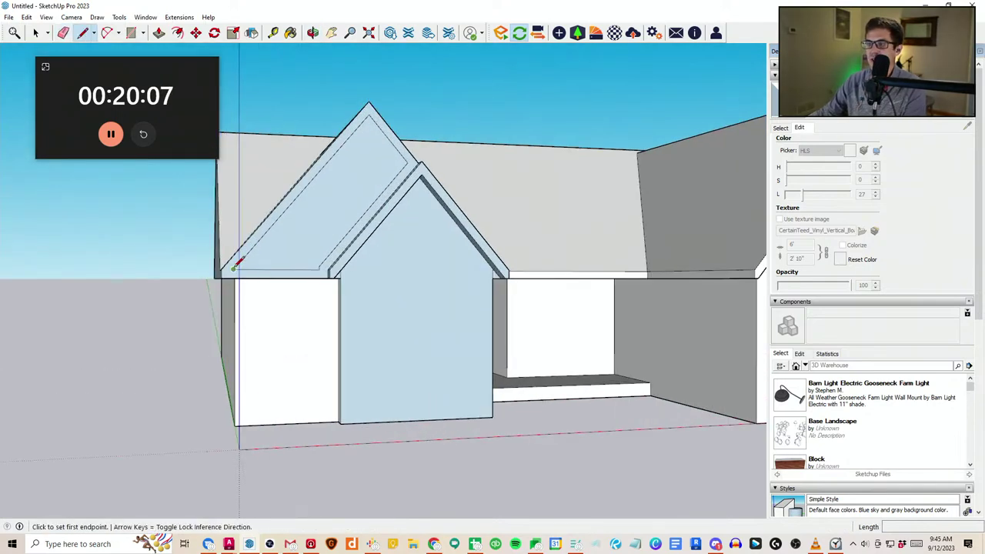
{"action": "left_click", "coordinate": [236, 262]}
Erase the larger west gable's lower offset lines and extend its east inner offset slope to the small gable's roof
{"action": "key", "text": "e"}
{"action": "scroll", "coordinate": [334, 272], "scroll_direction": "up", "scroll_amount": 1}
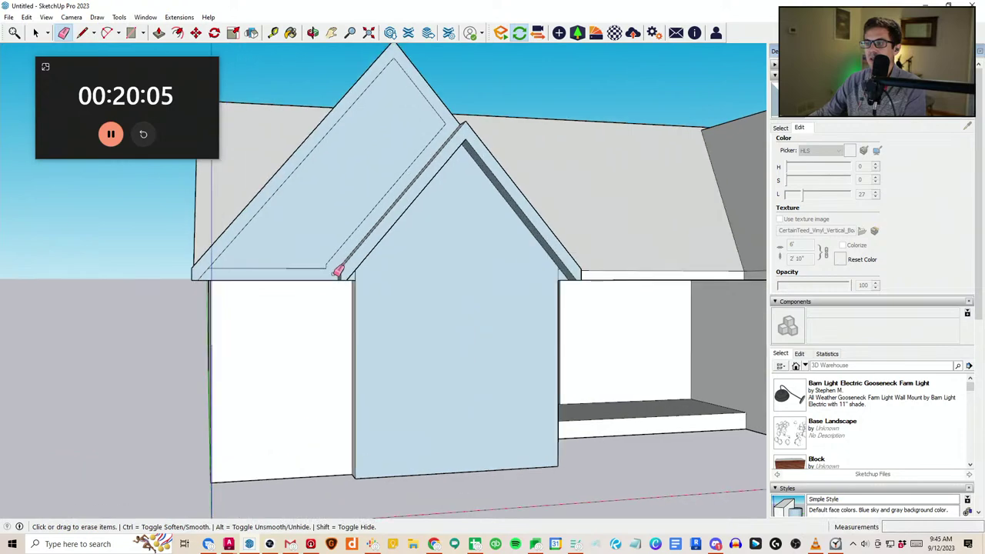
{"action": "left_click_drag", "start_coordinate": [330, 267], "coordinate": [321, 273]}
{"action": "key", "text": "l"}
{"action": "mouse_move", "coordinate": [399, 147]}
{"action": "middle_mouse_down"}
{"action": "mouse_move", "coordinate": [442, 168]}
{"action": "mouse_move", "coordinate": [446, 241]}
{"action": "middle_mouse_up"}
{"action": "scroll", "coordinate": [452, 140], "scroll_direction": "up", "scroll_amount": 2}
{"action": "left_click", "coordinate": [461, 139]}
{"action": "left_click", "coordinate": [470, 152]}
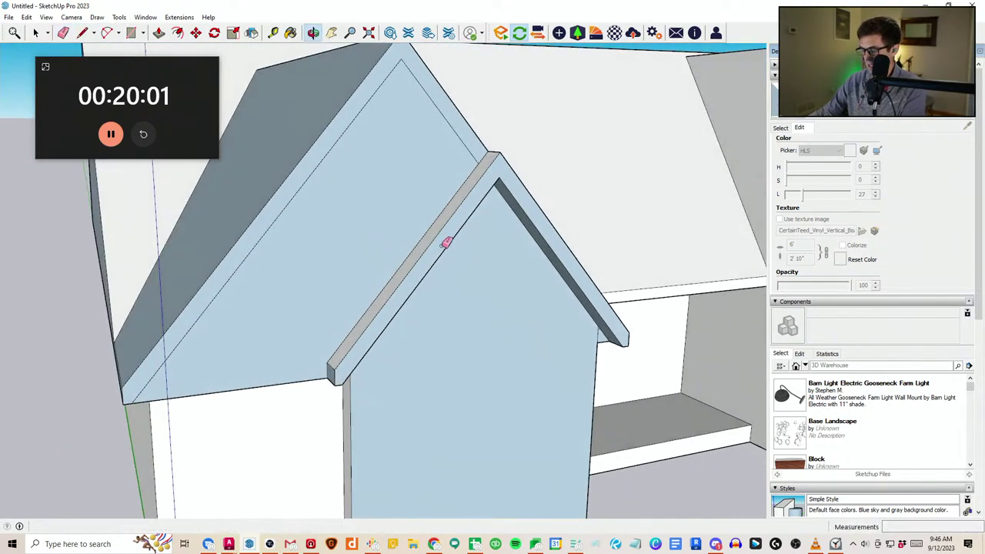
Push the larger west gable's inner face back flush with the wall below and erase the seam between them
{"action": "key", "text": "p"}
{"action": "left_click", "coordinate": [364, 275]}
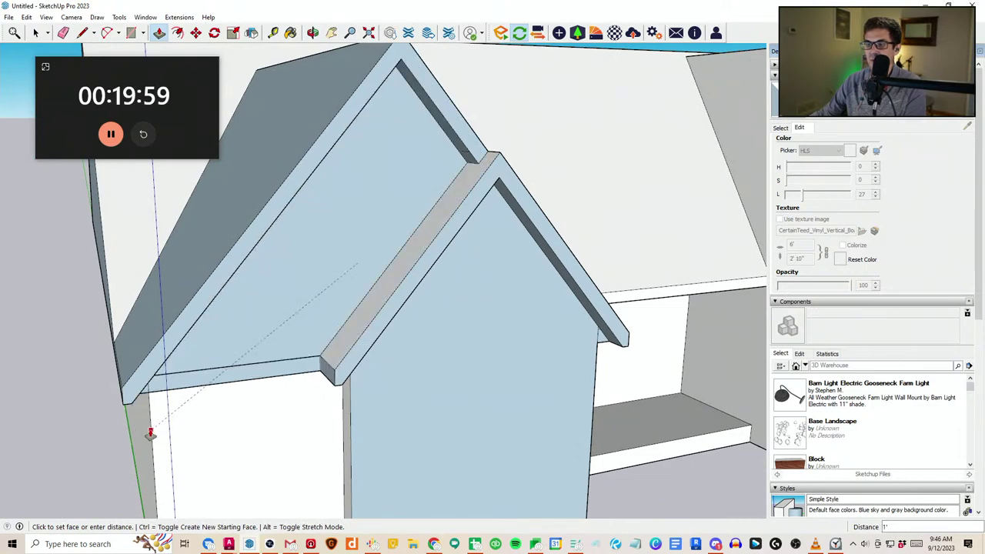
{"action": "left_click", "coordinate": [170, 401]}
{"action": "middle_click_drag", "start_coordinate": [167, 403], "coordinate": [169, 297]}
{"action": "key", "text": "e"}
{"action": "left_click_drag", "start_coordinate": [169, 299], "coordinate": [212, 257]}
Draw a short vertical line from the larger west gable's outer wall corner up to its sloped underside
{"action": "mouse_move", "coordinate": [165, 308]}
{"action": "middle_mouse_down"}
{"action": "mouse_move", "coordinate": [157, 313]}
{"action": "mouse_move", "coordinate": [182, 337]}
{"action": "middle_mouse_up"}
{"action": "key", "text": "l"}
{"action": "left_click", "coordinate": [88, 296]}
{"action": "left_click", "coordinate": [90, 270]}
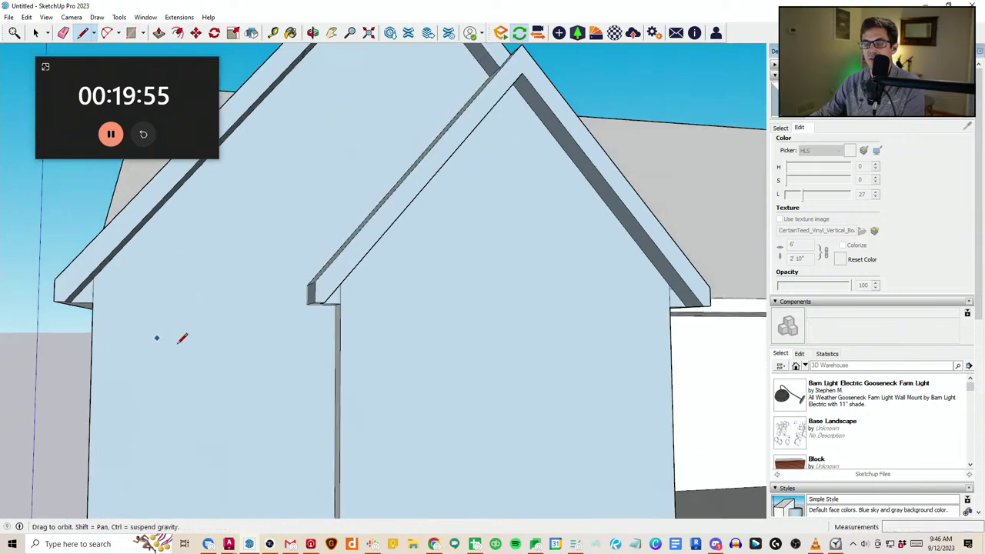
Draw a vertical guide line up from the midpoint of the porch roof's eave edge and continue it back to the main roof
{"action": "scroll", "coordinate": [353, 316], "scroll_direction": "down", "scroll_amount": 7}
{"action": "middle_click_drag", "start_coordinate": [352, 328], "coordinate": [342, 360]}
{"action": "middle_click_drag", "start_coordinate": [489, 299], "coordinate": [440, 303]}
{"action": "middle_click_drag", "start_coordinate": [403, 371], "coordinate": [367, 373]}
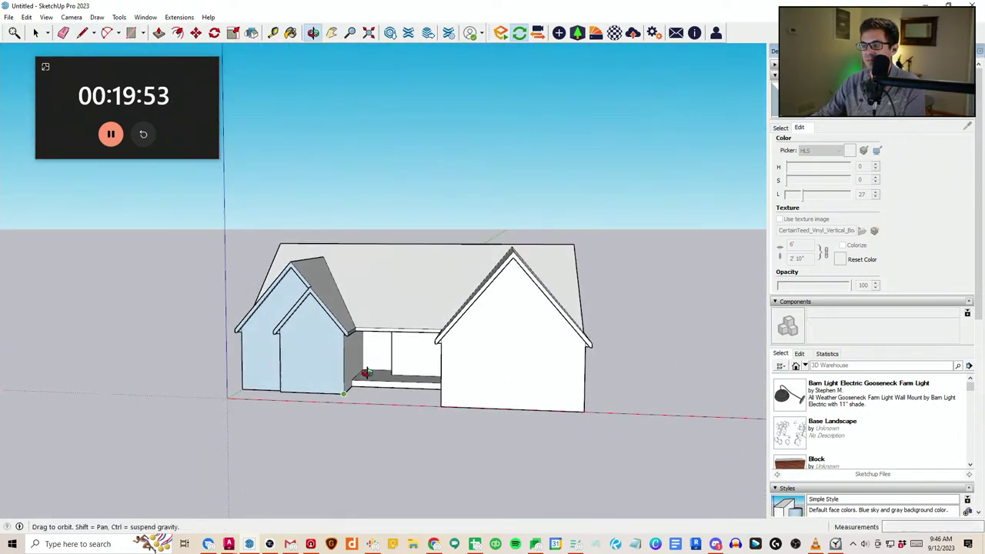
{"action": "scroll", "coordinate": [390, 380], "scroll_direction": "up", "scroll_amount": 4}
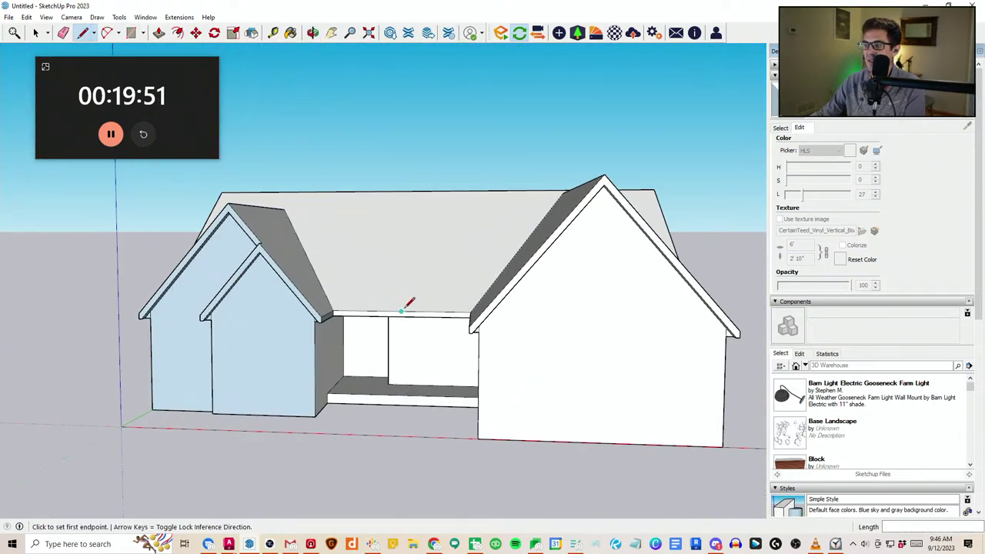
{"action": "left_click", "coordinate": [401, 310]}
{"action": "key", "text": "Return"}
{"action": "middle_click_drag", "start_coordinate": [401, 263], "coordinate": [326, 389]}
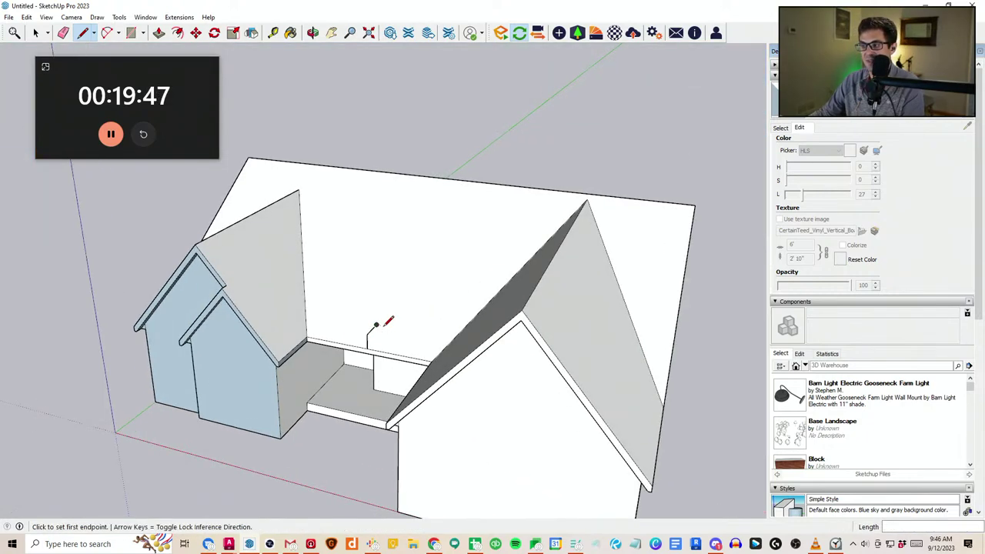
Draw the dormer's horizontal base line on the main roof, extending equally east and west from the guide line's end
{"action": "scroll", "coordinate": [377, 322], "scroll_direction": "up", "scroll_amount": 2}
{"action": "left_click", "coordinate": [432, 342]}
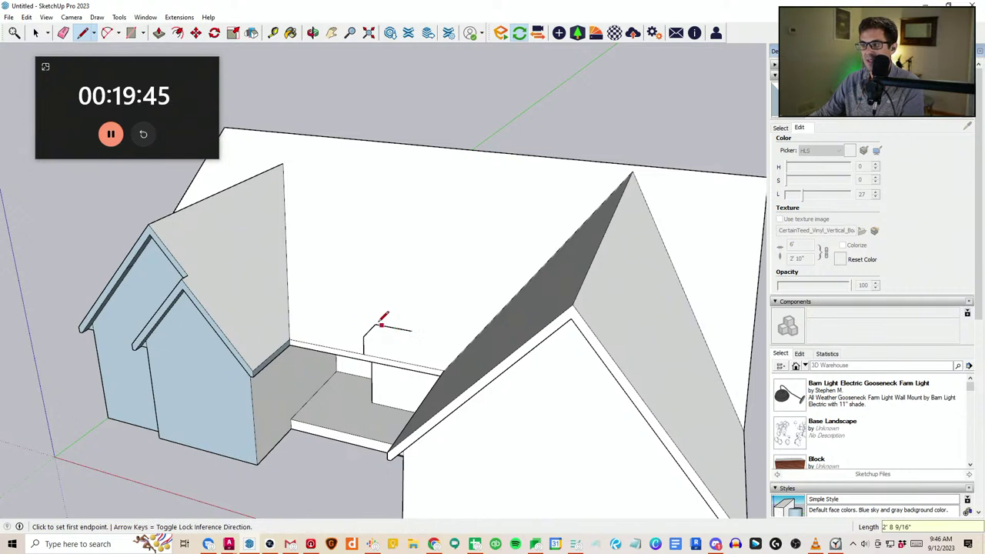
{"action": "left_click", "coordinate": [376, 324]}
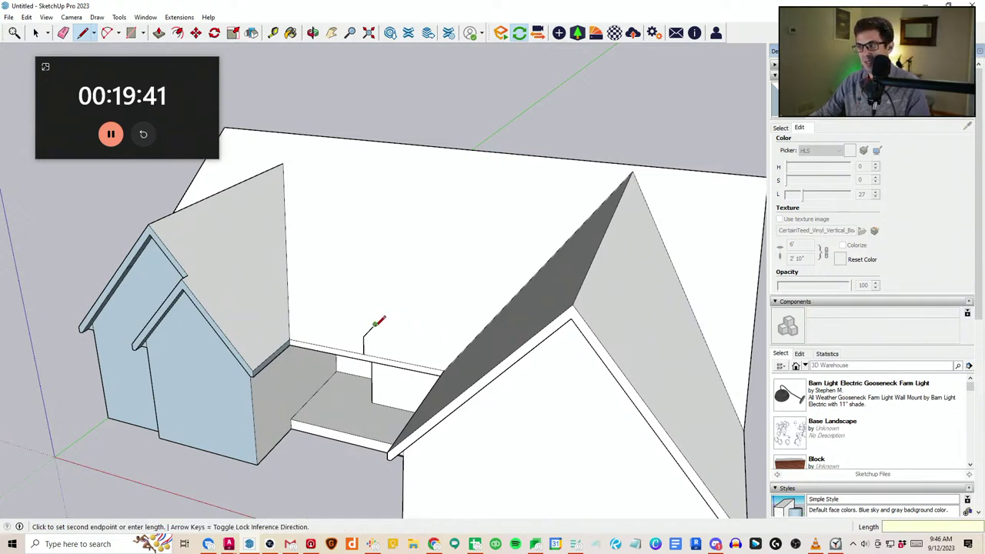
{"action": "key", "text": "Return"}
{"action": "key", "text": "Escape"}
{"action": "left_click", "coordinate": [375, 324]}
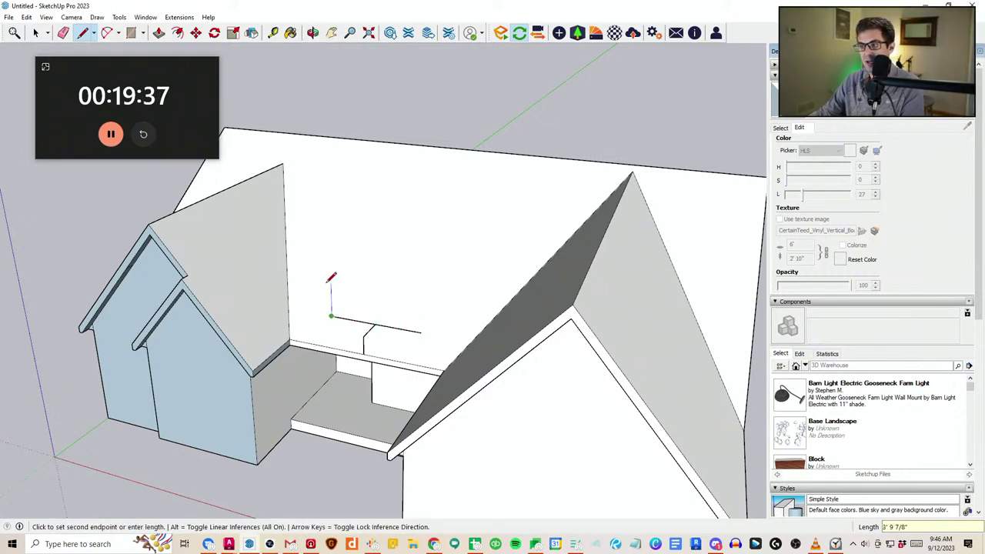
{"action": "type", "text": "0"}
{"action": "key", "text": "Return"}
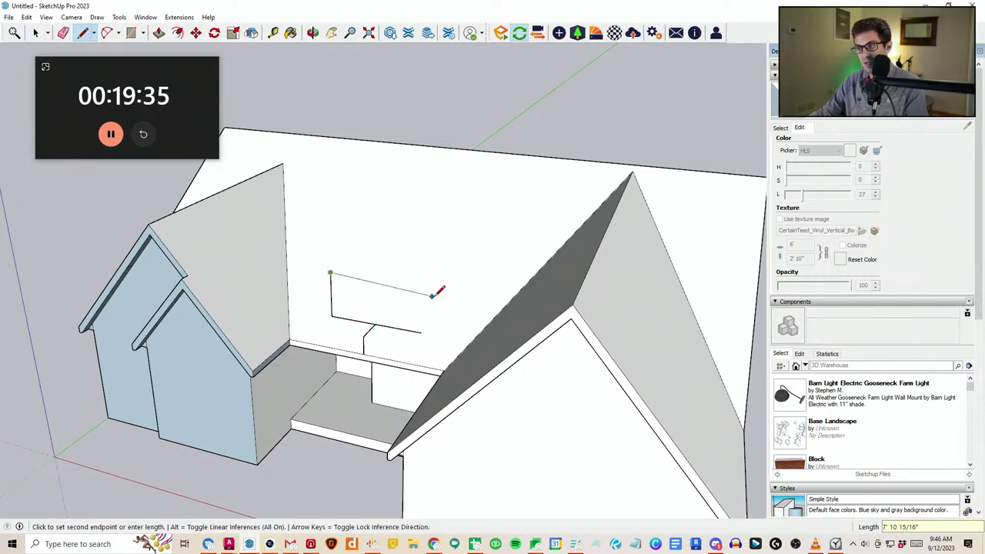
{"action": "key", "text": "ctrl+z"}
Draw the dormer front's west side, top and east side lines above the base line to close a rectangular face
{"action": "left_click", "coordinate": [331, 315]}
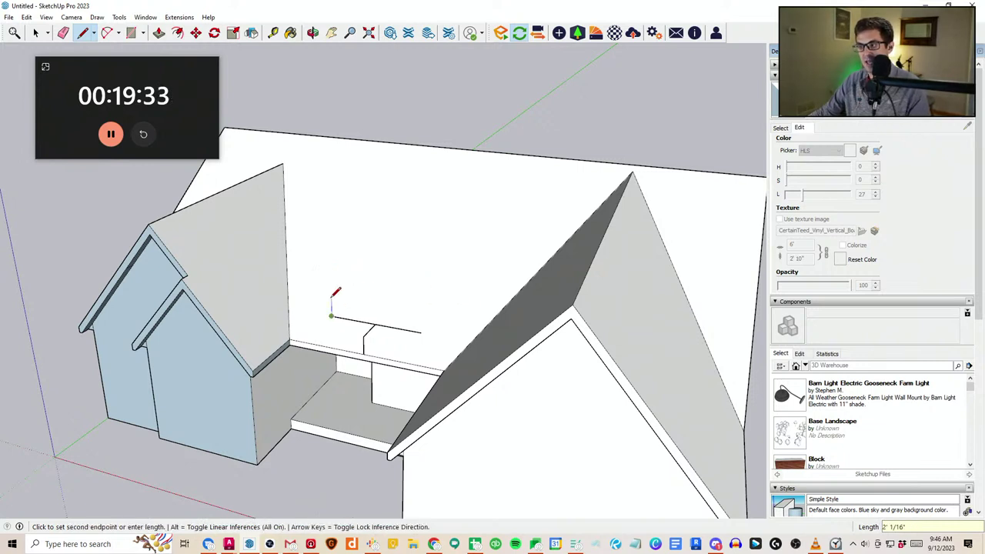
{"action": "left_click", "coordinate": [440, 299]}
{"action": "key", "text": "Escape"}
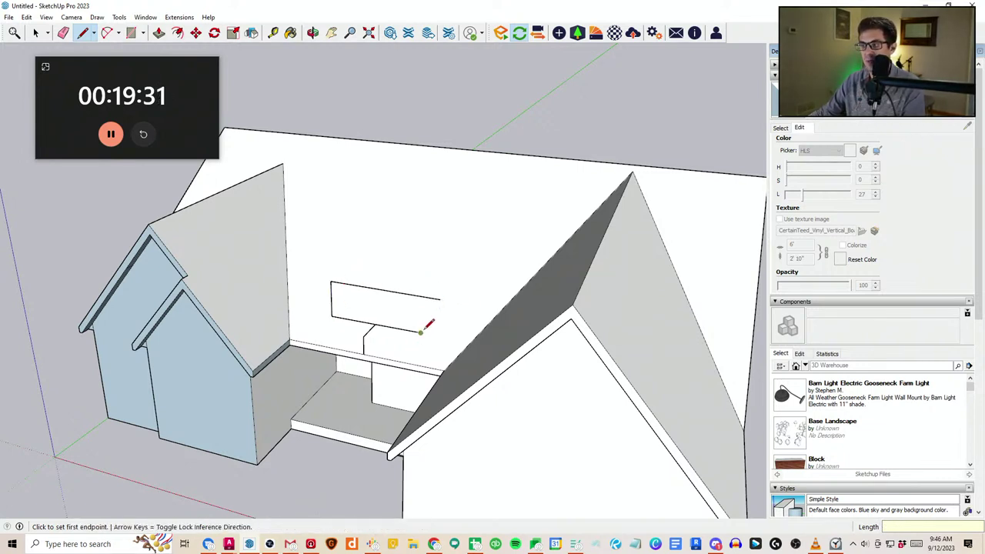
{"action": "left_click", "coordinate": [421, 332]}
{"action": "left_click", "coordinate": [422, 295]}
Erase the overrun beyond the dormer front's top corner and the guide lines below its base
{"action": "key", "text": "e"}
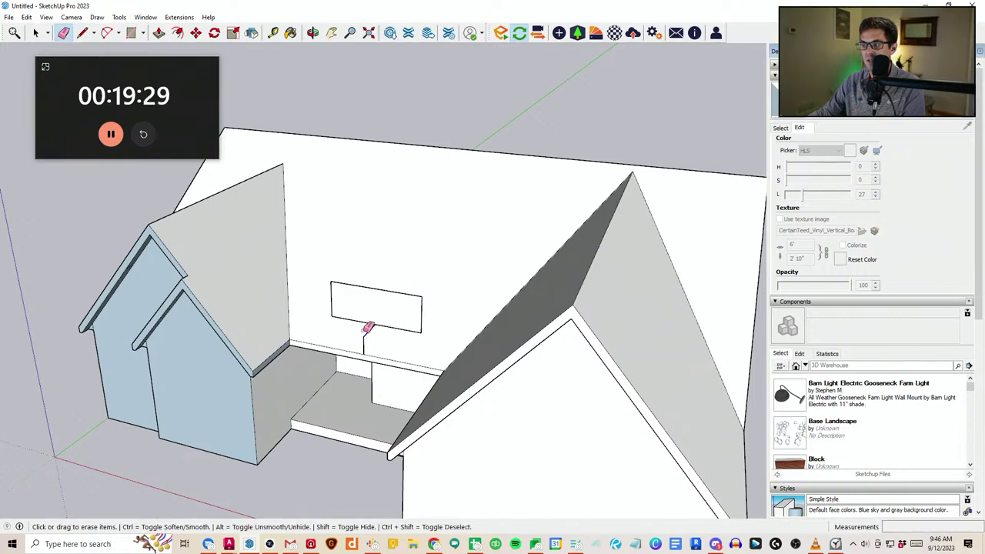
{"action": "mouse_move", "coordinate": [366, 335]}
{"action": "middle_mouse_down"}
{"action": "mouse_move", "coordinate": [455, 292]}
{"action": "mouse_move", "coordinate": [376, 220]}
{"action": "mouse_move", "coordinate": [487, 277]}
{"action": "mouse_move", "coordinate": [419, 296]}
{"action": "mouse_move", "coordinate": [420, 316]}
{"action": "mouse_move", "coordinate": [455, 279]}
{"action": "mouse_move", "coordinate": [383, 290]}
{"action": "mouse_move", "coordinate": [413, 317]}
{"action": "middle_mouse_up"}
{"action": "scroll", "coordinate": [400, 307], "scroll_direction": "up", "scroll_amount": 1}
Widen the dormer front by moving its east and west edges outward 12 inches each
{"action": "key", "text": "space"}
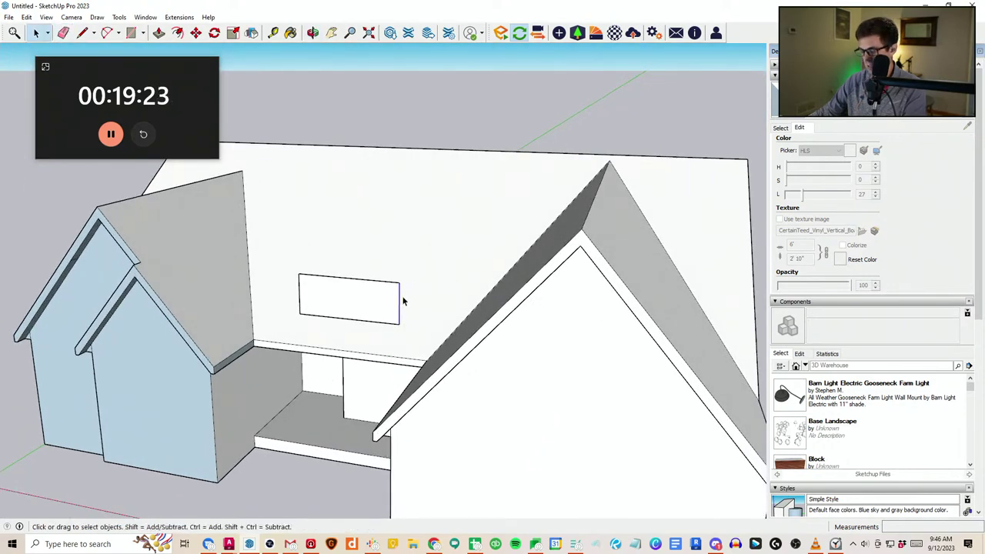
{"action": "key", "text": "m"}
{"action": "left_click", "coordinate": [401, 300]}
{"action": "key", "text": "Return"}
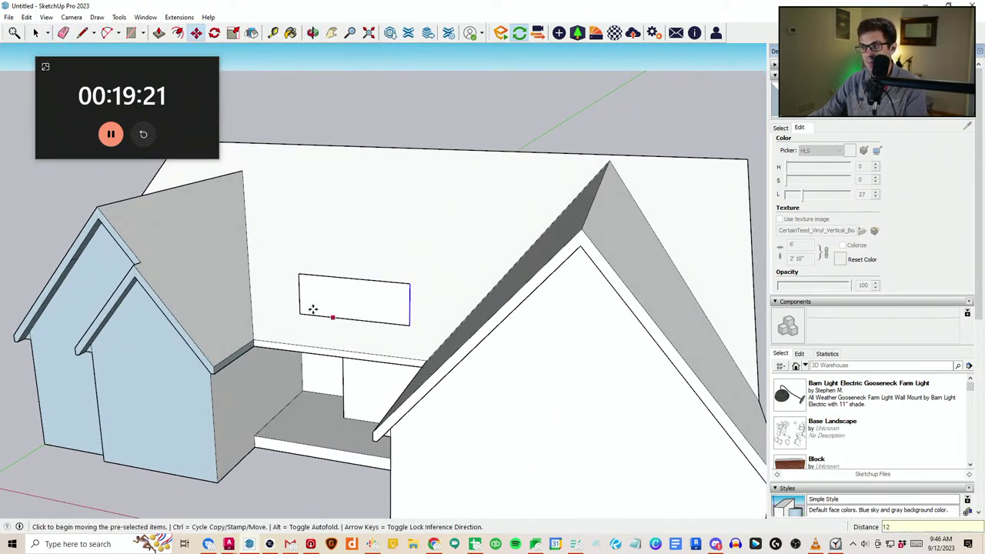
{"action": "key", "text": "space"}
{"action": "key", "text": "m"}
{"action": "left_click", "coordinate": [338, 242]}
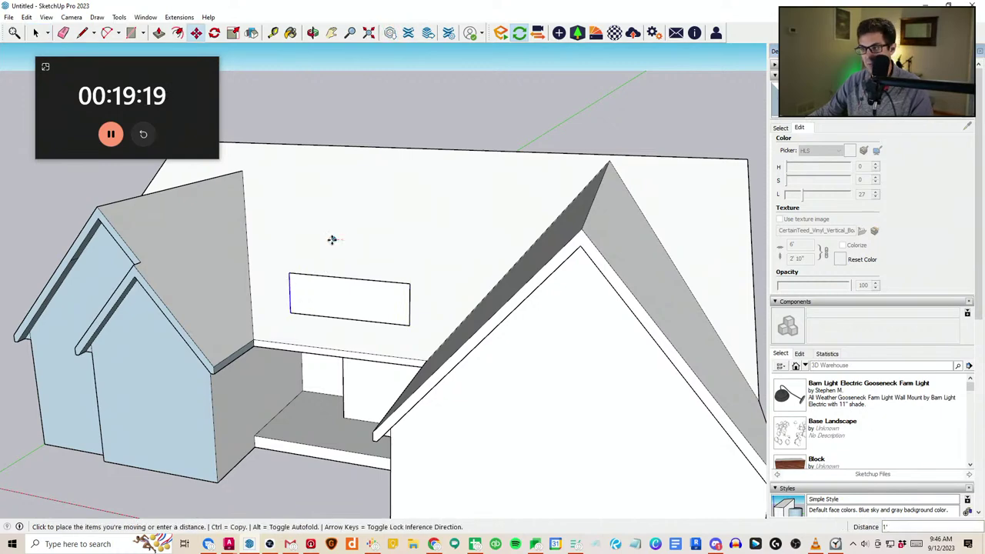
{"action": "key", "text": "Return"}
Draw lines from the dormer front's top corners straight back to the main roof and close the top and side faces
{"action": "middle_click_drag", "start_coordinate": [331, 240], "coordinate": [403, 374]}
{"action": "key", "text": "k"}
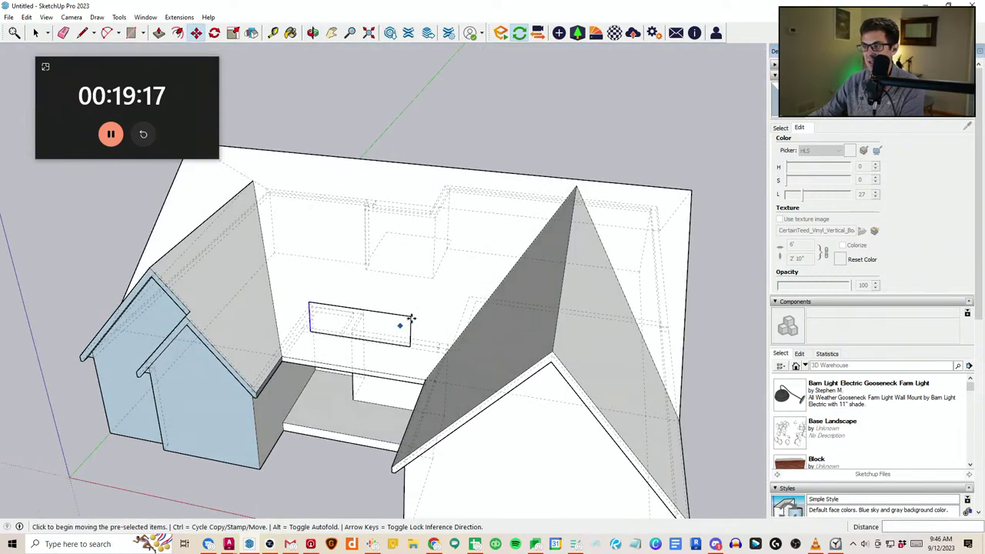
{"action": "key", "text": "l"}
{"action": "key", "text": "k"}
{"action": "left_click", "coordinate": [411, 316]}
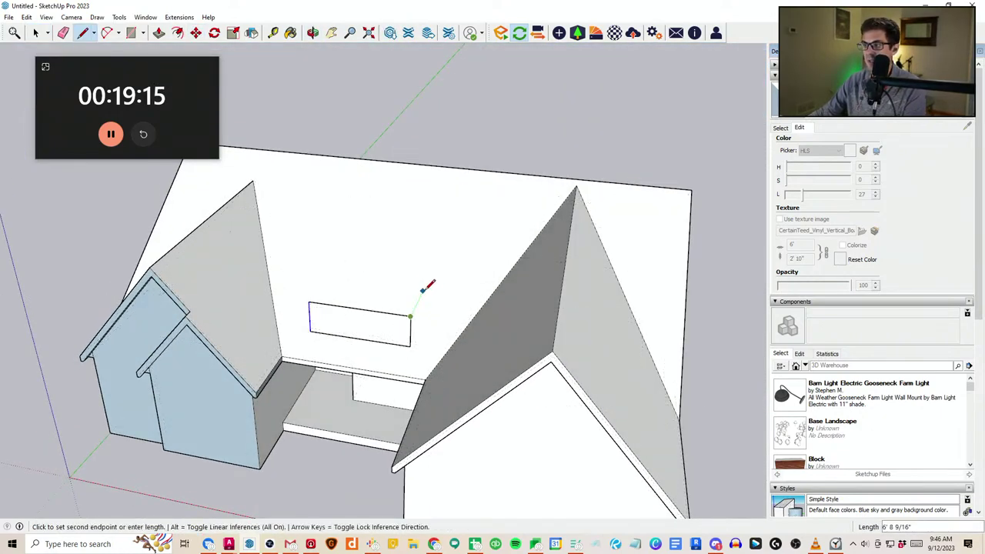
{"action": "left_click", "coordinate": [410, 345]}
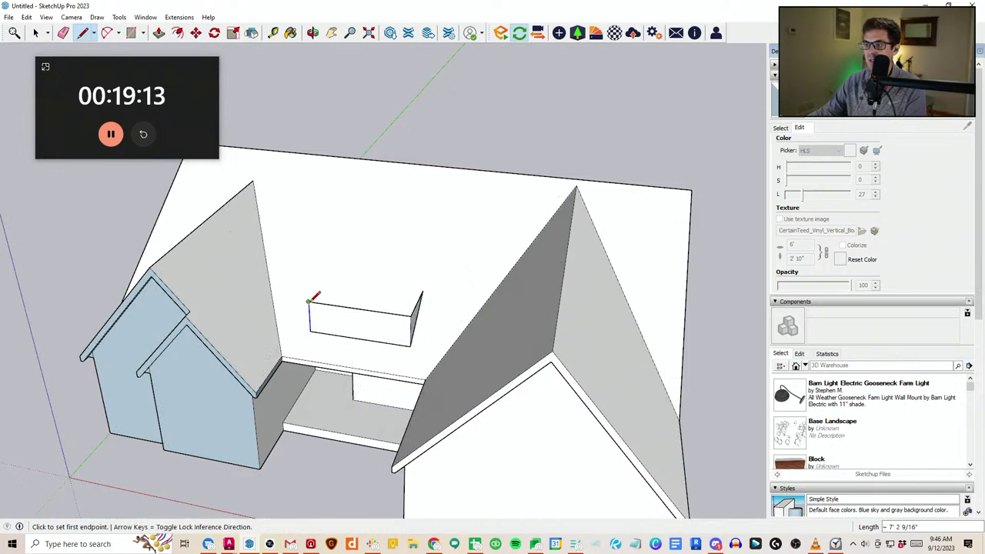
{"action": "left_click", "coordinate": [309, 302]}
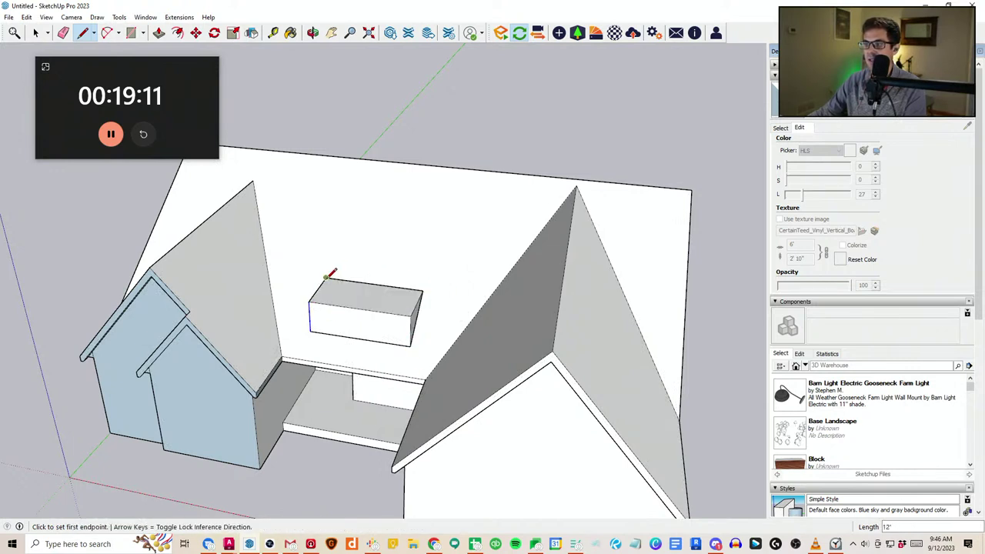
{"action": "key", "text": "k"}
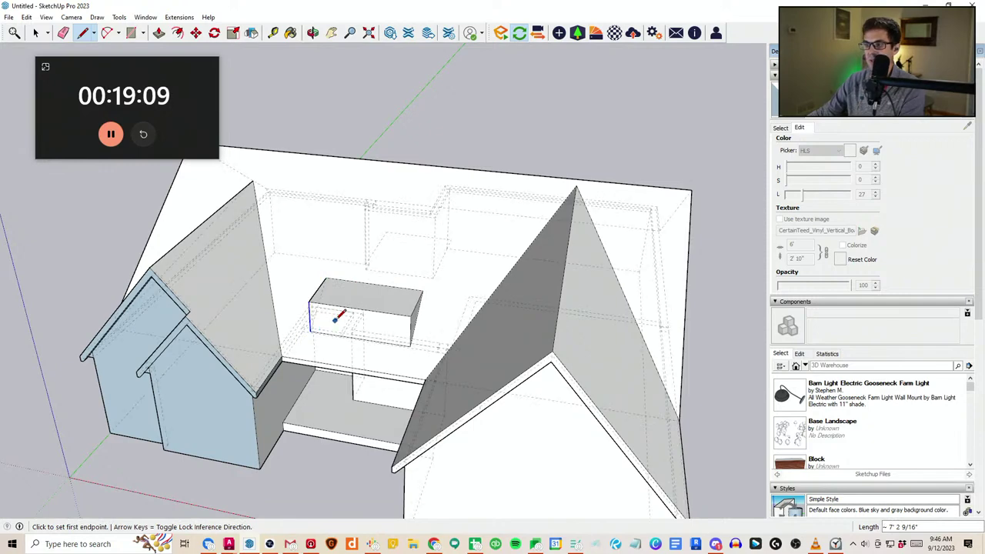
{"action": "key", "text": "k"}
Offset the front and side edges of the dormer's flat top outward to form an overhang
{"action": "middle_click_drag", "start_coordinate": [303, 329], "coordinate": [385, 380]}
{"action": "scroll", "coordinate": [385, 380], "scroll_direction": "down", "scroll_amount": 2}
{"action": "key", "text": "space"}
{"action": "middle_click_drag", "start_coordinate": [388, 317], "coordinate": [403, 361]}
{"action": "scroll", "coordinate": [397, 338], "scroll_direction": "up", "scroll_amount": 1}
{"action": "middle_click_drag", "start_coordinate": [363, 307], "coordinate": [394, 341]}
{"action": "left_click", "coordinate": [180, 33]}
{"action": "middle_click_drag", "start_coordinate": [383, 300], "coordinate": [389, 340]}
{"action": "scroll", "coordinate": [390, 340], "scroll_direction": "up", "scroll_amount": 2}
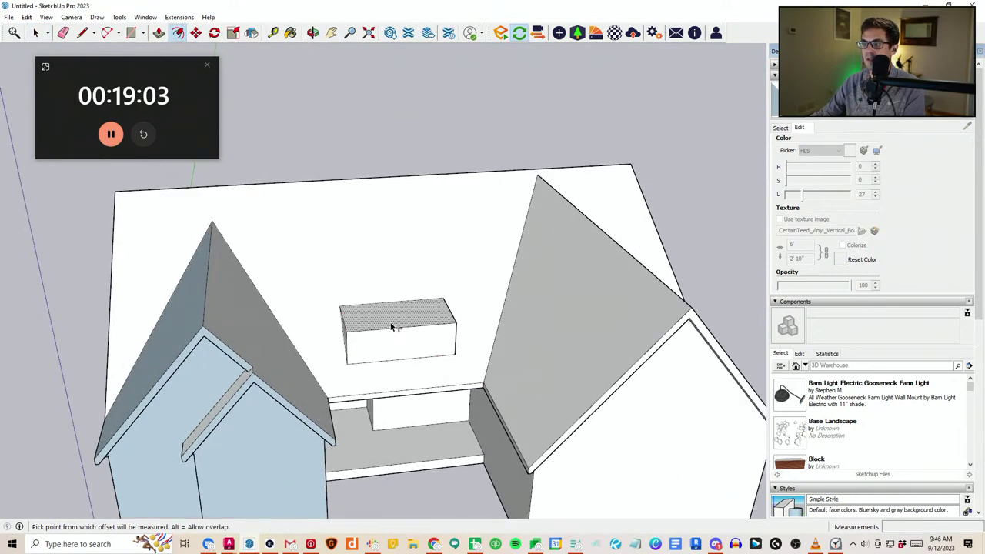
{"action": "left_click", "coordinate": [392, 328]}
{"action": "key", "text": "Return"}
{"action": "scroll", "coordinate": [488, 351], "scroll_direction": "up", "scroll_amount": 3}
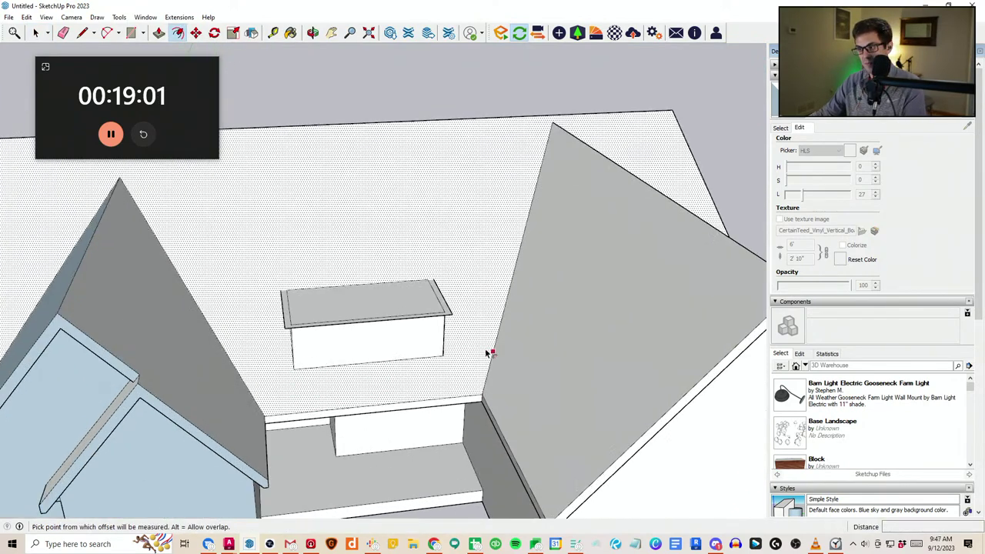
Pull the dormer's overhang border upward with Push/Pull to form a raised fascia
{"action": "middle_click_drag", "start_coordinate": [487, 352], "coordinate": [439, 330]}
{"action": "scroll", "coordinate": [426, 307], "scroll_direction": "up", "scroll_amount": 1}
{"action": "key", "text": "p"}
{"action": "left_click", "coordinate": [427, 302]}
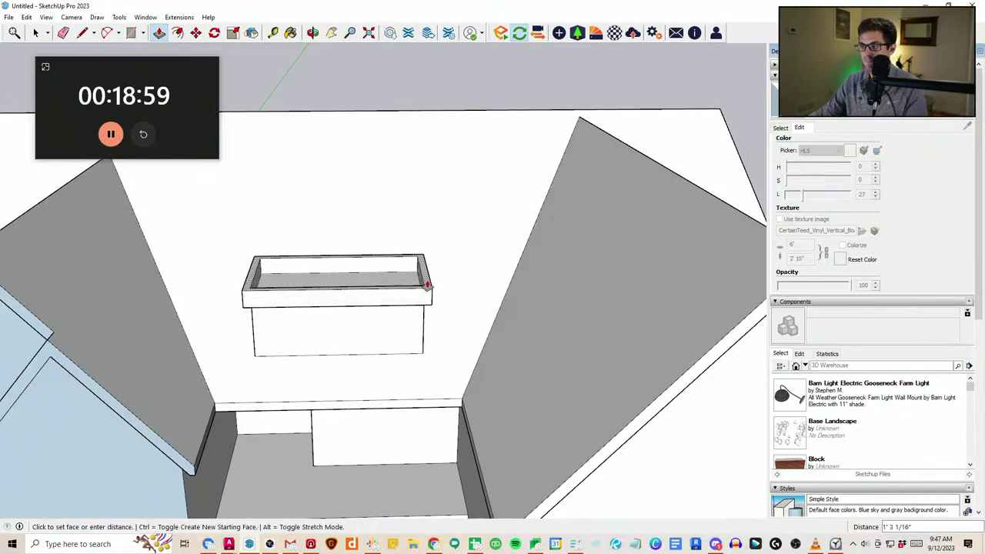
{"action": "key", "text": "Return"}
Move the upper rear edge of the dormer's raised border back to meet the main roof slope
{"action": "middle_click_drag", "start_coordinate": [427, 286], "coordinate": [202, 363]}
{"action": "scroll", "coordinate": [341, 302], "scroll_direction": "up", "scroll_amount": 3}
{"action": "key", "text": "space"}
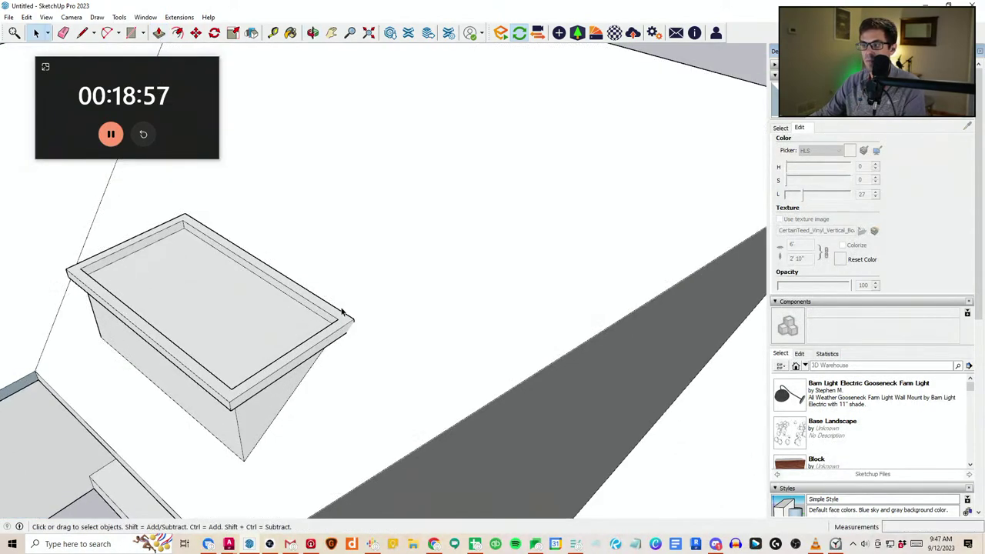
{"action": "scroll", "coordinate": [343, 311], "scroll_direction": "up", "scroll_amount": 3}
{"action": "key", "text": "m"}
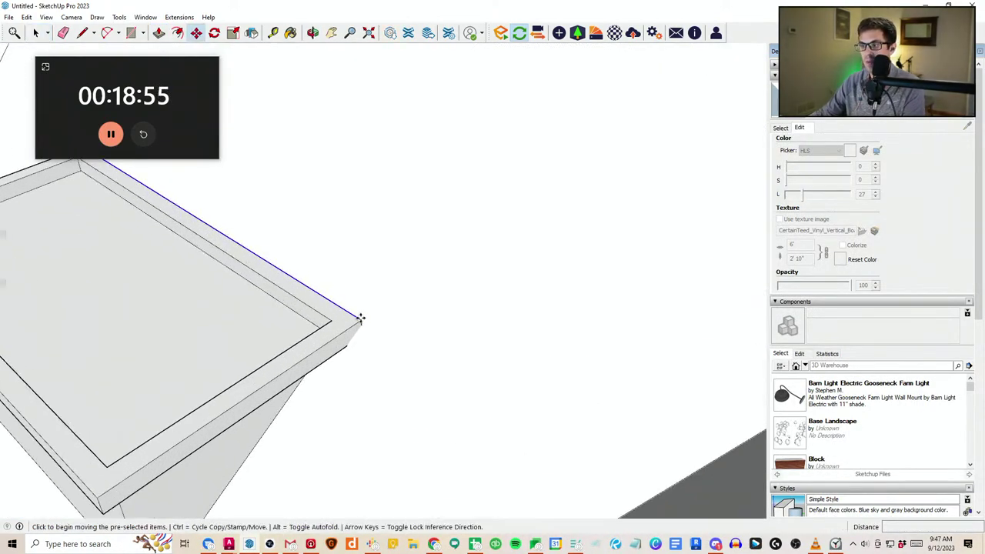
{"action": "left_click", "coordinate": [360, 319]}
{"action": "left_click", "coordinate": [367, 315]}
{"action": "scroll", "coordinate": [367, 315], "scroll_direction": "down", "scroll_amount": 2}
{"action": "middle_click_drag", "start_coordinate": [367, 315], "coordinate": [406, 289]}
Draw a short roof-pitch line at the dormer's front east corner from a rise and run, and erase the construction lines
{"action": "key", "text": "space"}
{"action": "key", "text": "l"}
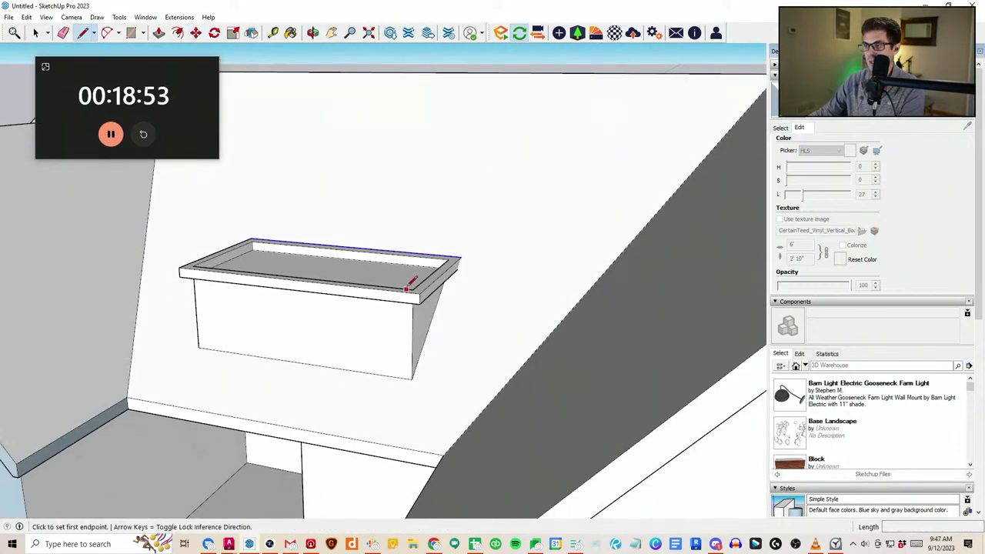
{"action": "left_click", "coordinate": [419, 293]}
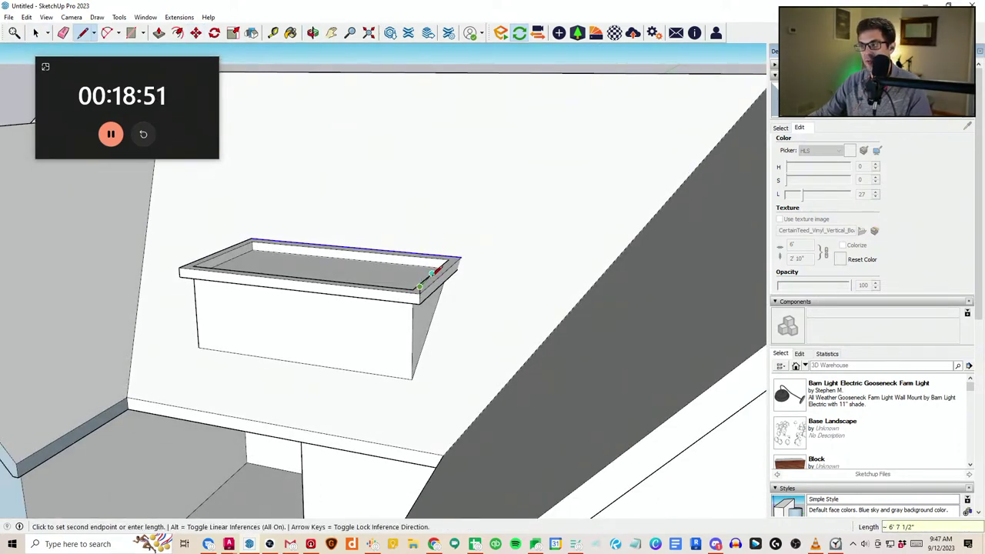
{"action": "scroll", "coordinate": [435, 271], "scroll_direction": "up", "scroll_amount": 1}
{"action": "scroll", "coordinate": [434, 272], "scroll_direction": "up", "scroll_amount": 2}
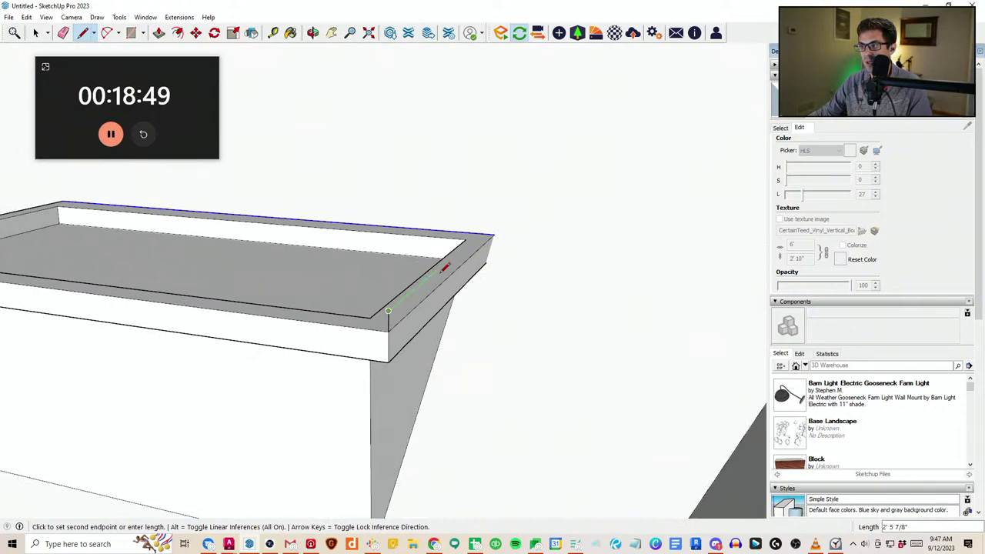
{"action": "key", "text": "e"}
{"action": "left_click", "coordinate": [389, 315]}
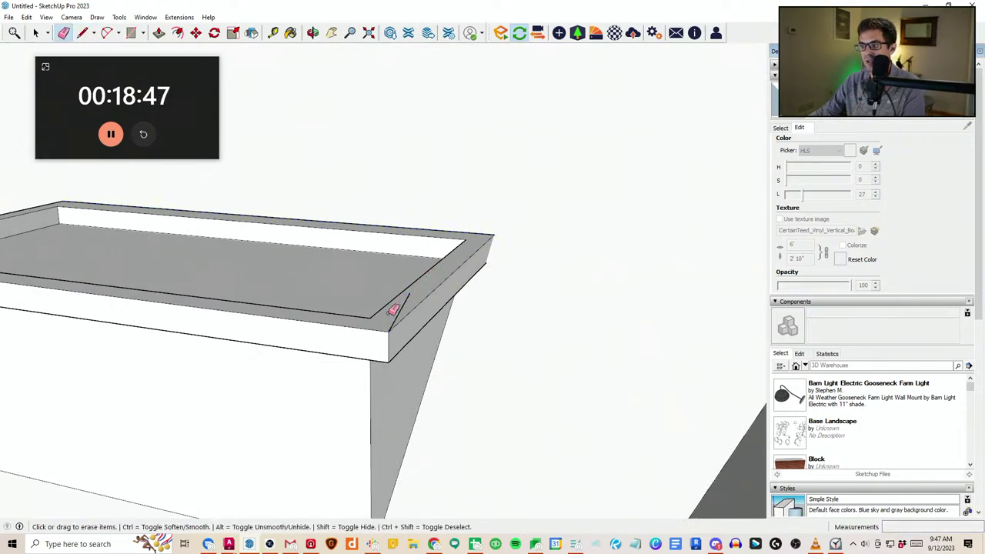
Extend the pitch line from the dormer's front east corner to the main roof and close it into a triangular roof profile
{"action": "scroll", "coordinate": [394, 322], "scroll_direction": "down", "scroll_amount": 2}
{"action": "key", "text": "l"}
{"action": "mouse_move", "coordinate": [393, 323]}
{"action": "middle_mouse_down"}
{"action": "mouse_move", "coordinate": [377, 334]}
{"action": "mouse_move", "coordinate": [414, 292]}
{"action": "mouse_move", "coordinate": [375, 374]}
{"action": "middle_mouse_up"}
{"action": "left_click", "coordinate": [388, 361]}
{"action": "scroll", "coordinate": [377, 348], "scroll_direction": "down", "scroll_amount": 4}
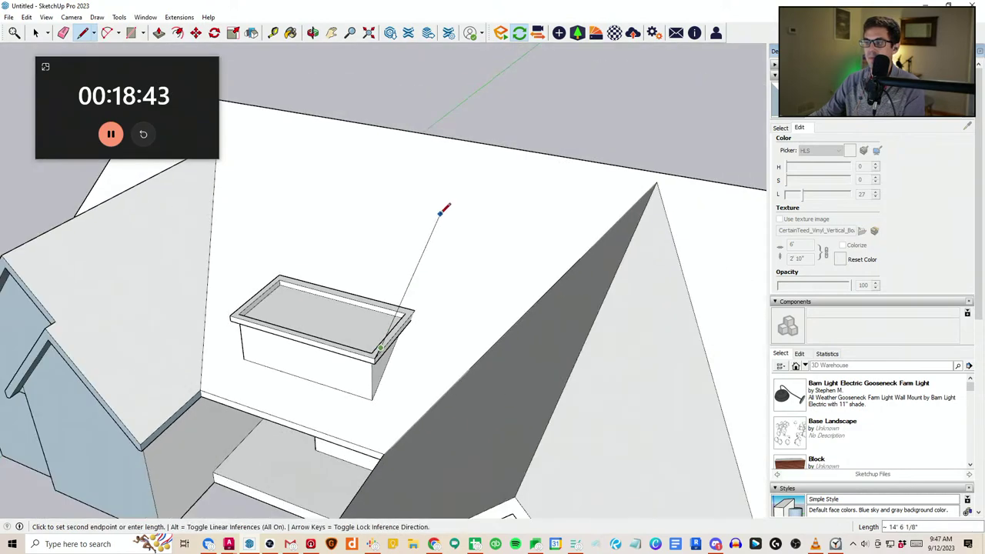
{"action": "scroll", "coordinate": [453, 202], "scroll_direction": "down", "scroll_amount": 2}
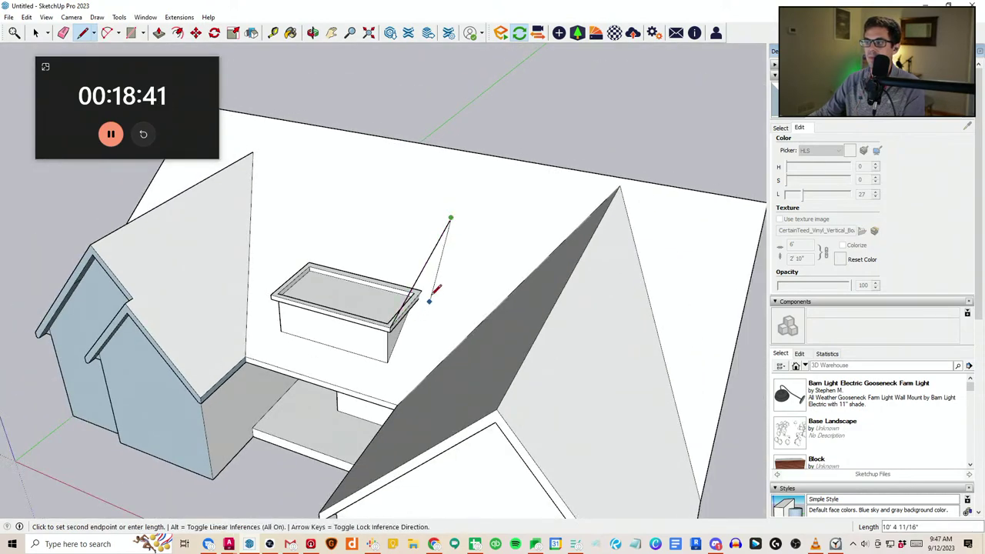
{"action": "scroll", "coordinate": [433, 291], "scroll_direction": "up", "scroll_amount": 2}
{"action": "left_click", "coordinate": [416, 298]}
Push/Pull the triangular profile across the dormer's full width to its west side and erase the leftover edges at that end
{"action": "middle_click_drag", "start_coordinate": [419, 301], "coordinate": [540, 279]}
{"action": "key", "text": "p"}
{"action": "left_click", "coordinate": [492, 263]}
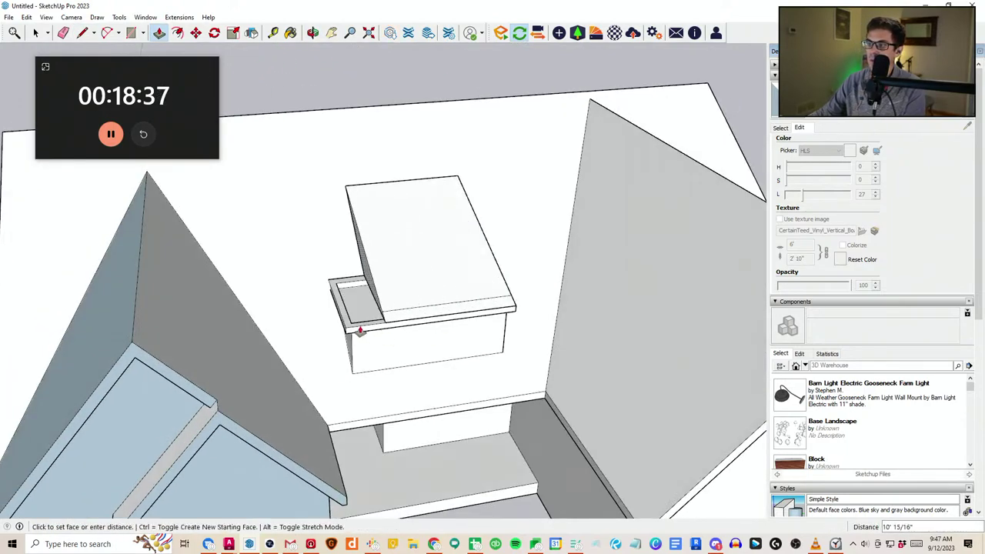
{"action": "left_click", "coordinate": [352, 331]}
{"action": "key", "text": "e"}
{"action": "left_click_drag", "start_coordinate": [361, 323], "coordinate": [370, 299]}
{"action": "scroll", "coordinate": [377, 292], "scroll_direction": "down", "scroll_amount": 3}
{"action": "middle_click_drag", "start_coordinate": [384, 293], "coordinate": [398, 246]}
{"action": "scroll", "coordinate": [398, 246], "scroll_direction": "down", "scroll_amount": 3}
{"action": "mouse_move", "coordinate": [396, 373]}
{"action": "middle_mouse_down"}
{"action": "mouse_move", "coordinate": [399, 334]}
{"action": "mouse_move", "coordinate": [454, 309]}
{"action": "mouse_move", "coordinate": [376, 307]}
{"action": "mouse_move", "coordinate": [466, 301]}
{"action": "mouse_move", "coordinate": [408, 289]}
{"action": "mouse_move", "coordinate": [516, 299]}
{"action": "mouse_move", "coordinate": [434, 289]}
{"action": "middle_mouse_up"}
{"action": "scroll", "coordinate": [454, 312], "scroll_direction": "down", "scroll_amount": 1}
{"action": "scroll", "coordinate": [407, 287], "scroll_direction": "up", "scroll_amount": 3}
{"action": "scroll", "coordinate": [434, 289], "scroll_direction": "up", "scroll_amount": 2}
{"action": "key", "text": "space"}
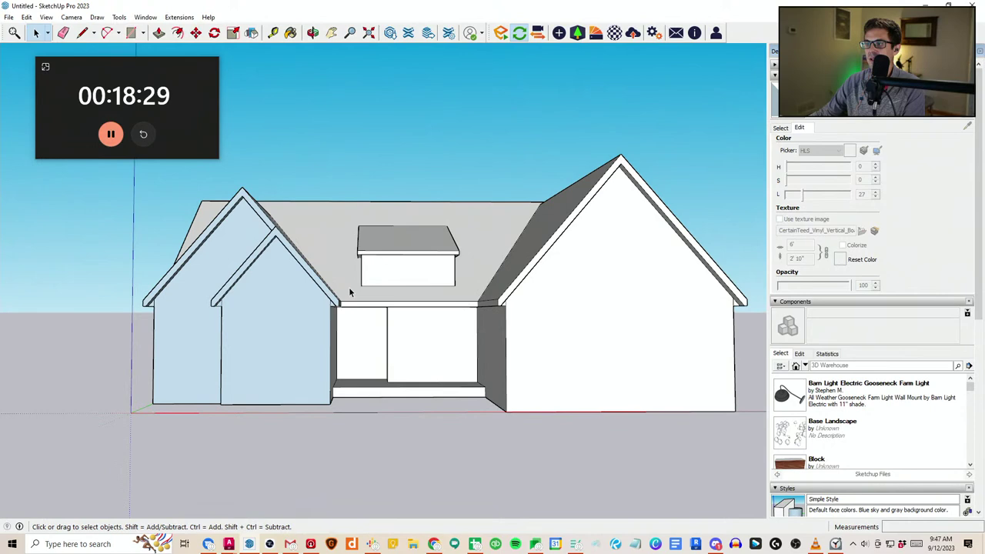
Select the whole shed dormer and move it up along the main roof slope by about 2.5 feet
{"action": "left_click_drag", "start_coordinate": [470, 215], "coordinate": [472, 214]}
{"action": "middle_click_drag", "start_coordinate": [474, 221], "coordinate": [884, 351]}
{"action": "scroll", "coordinate": [468, 341], "scroll_direction": "up", "scroll_amount": 3}
{"action": "mouse_move", "coordinate": [468, 340]}
{"action": "middle_mouse_down"}
{"action": "mouse_move", "coordinate": [384, 303]}
{"action": "mouse_move", "coordinate": [475, 308]}
{"action": "mouse_move", "coordinate": [471, 330]}
{"action": "middle_mouse_up"}
{"action": "scroll", "coordinate": [376, 312], "scroll_direction": "up", "scroll_amount": 4}
{"action": "key", "text": "m"}
{"action": "scroll", "coordinate": [414, 314], "scroll_direction": "up", "scroll_amount": 1}
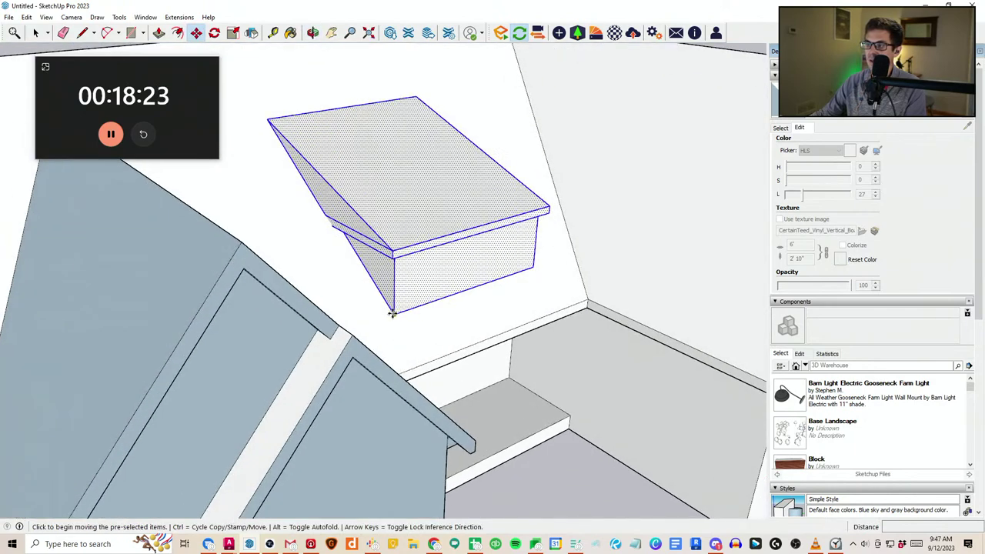
{"action": "left_click", "coordinate": [393, 313]}
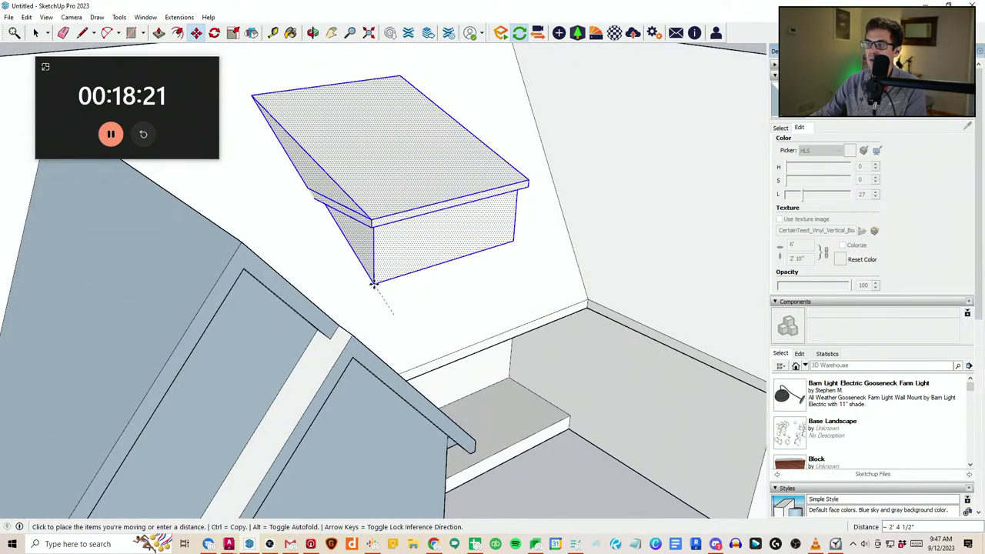
{"action": "left_click", "coordinate": [372, 280]}
{"action": "middle_click_drag", "start_coordinate": [372, 281], "coordinate": [446, 295]}
{"action": "scroll", "coordinate": [300, 278], "scroll_direction": "down", "scroll_amount": 3}
{"action": "scroll", "coordinate": [408, 275], "scroll_direction": "down", "scroll_amount": 3}
{"action": "key", "text": "space"}
{"action": "left_click", "coordinate": [397, 387]}
{"action": "mouse_move", "coordinate": [400, 388]}
{"action": "middle_mouse_down"}
{"action": "mouse_move", "coordinate": [445, 402]}
{"action": "mouse_move", "coordinate": [440, 380]}
{"action": "mouse_move", "coordinate": [404, 387]}
{"action": "middle_mouse_up"}
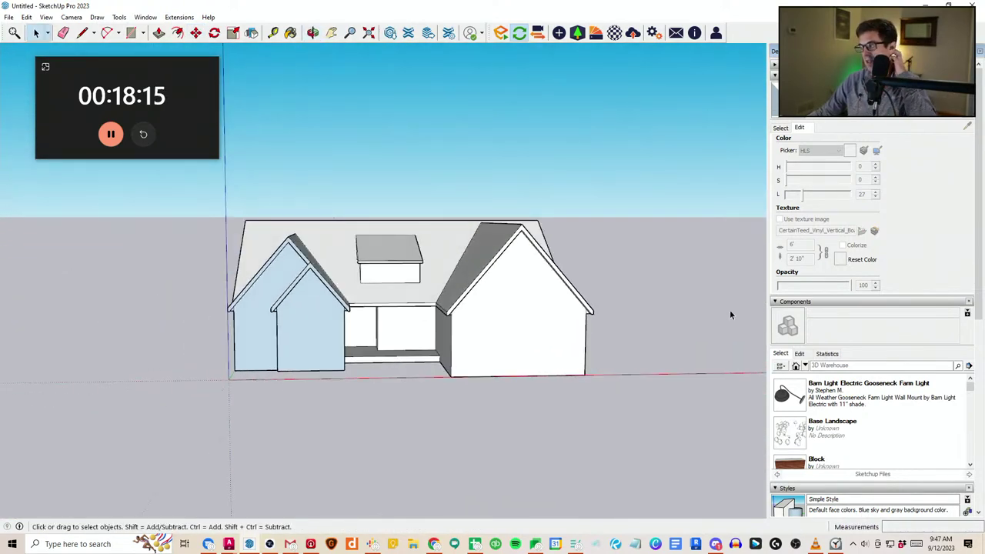
Find the Window#4 component in the component library and place one on the ground in front of the house
{"action": "scroll", "coordinate": [823, 362], "scroll_direction": "down", "scroll_amount": 4}
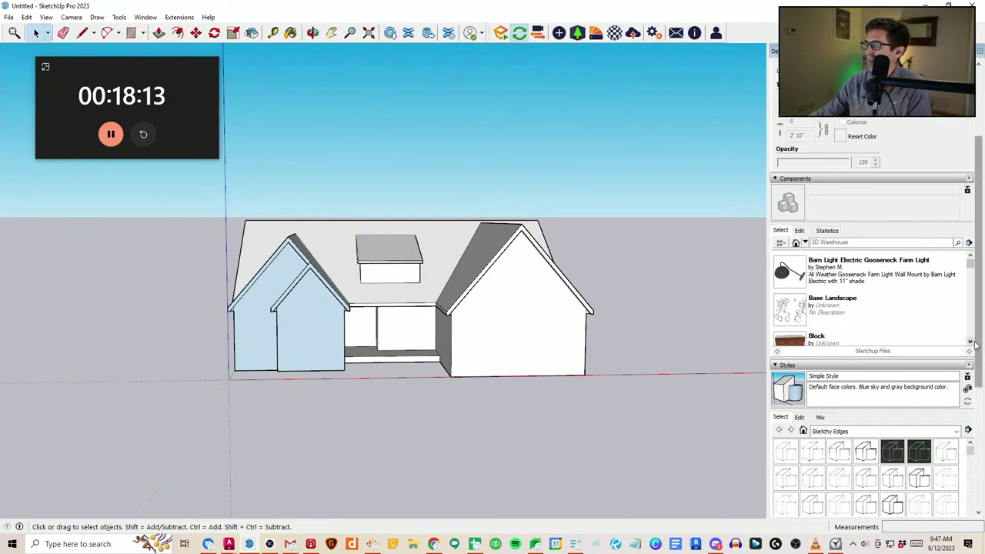
{"action": "left_click", "coordinate": [971, 341]}
{"action": "left_click", "coordinate": [971, 341]}
{"action": "left_click", "coordinate": [971, 342]}
{"action": "left_click", "coordinate": [971, 341]}
{"action": "left_click", "coordinate": [971, 342]}
{"action": "left_click", "coordinate": [972, 341]}
{"action": "left_click", "coordinate": [971, 342]}
{"action": "left_click", "coordinate": [972, 342]}
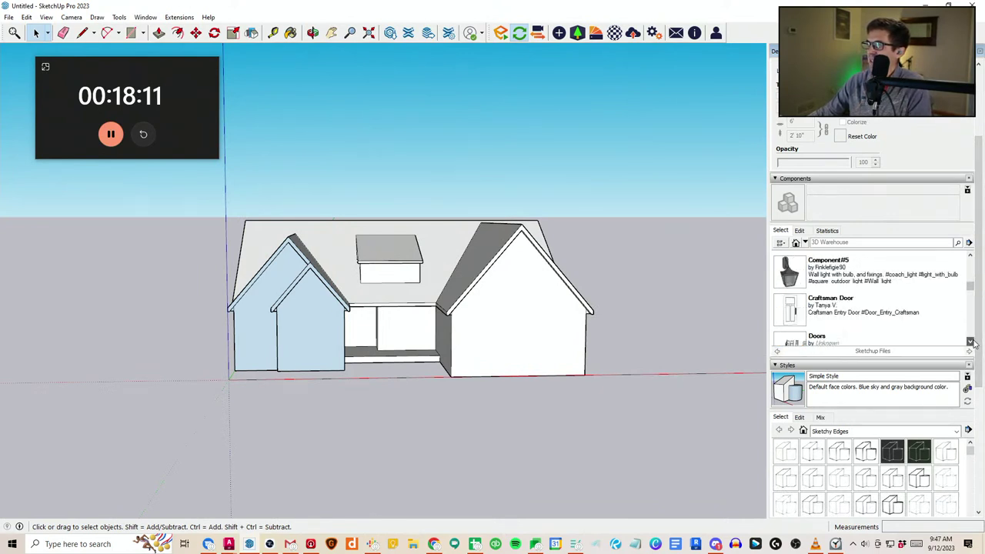
{"action": "left_click", "coordinate": [971, 342]}
{"action": "left_click", "coordinate": [972, 341]}
{"action": "left_click", "coordinate": [970, 342]}
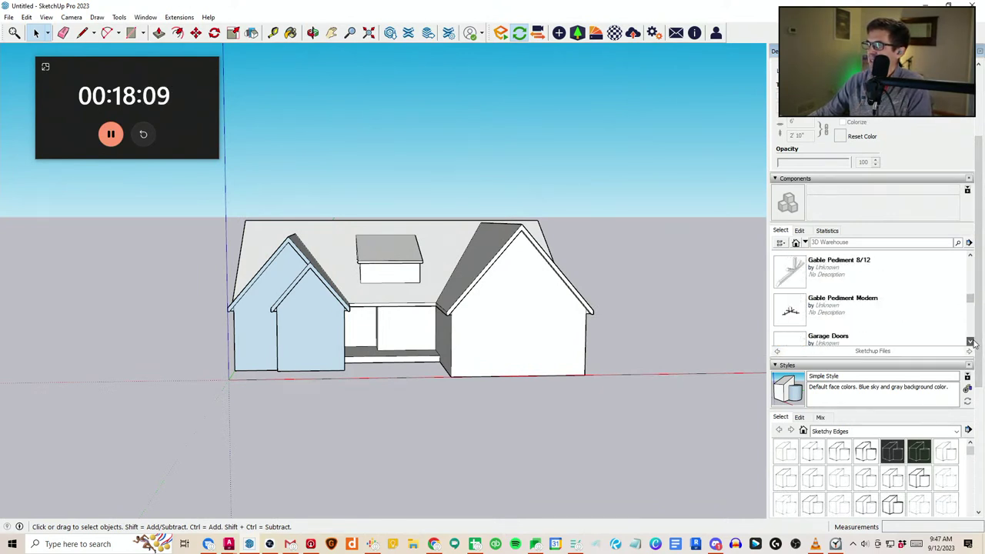
{"action": "left_click", "coordinate": [971, 342]}
{"action": "left_click", "coordinate": [971, 342]}
{"action": "left_click", "coordinate": [971, 342]}
{"action": "left_click", "coordinate": [972, 342]}
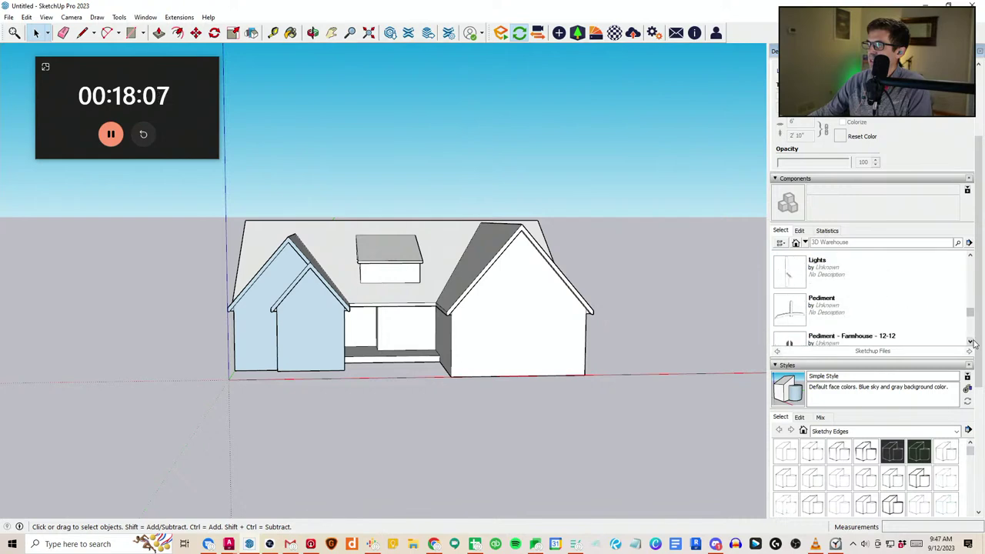
{"action": "left_click", "coordinate": [972, 342]}
{"action": "left_click", "coordinate": [971, 342]}
{"action": "left_click", "coordinate": [971, 342]}
{"action": "left_click", "coordinate": [970, 342]}
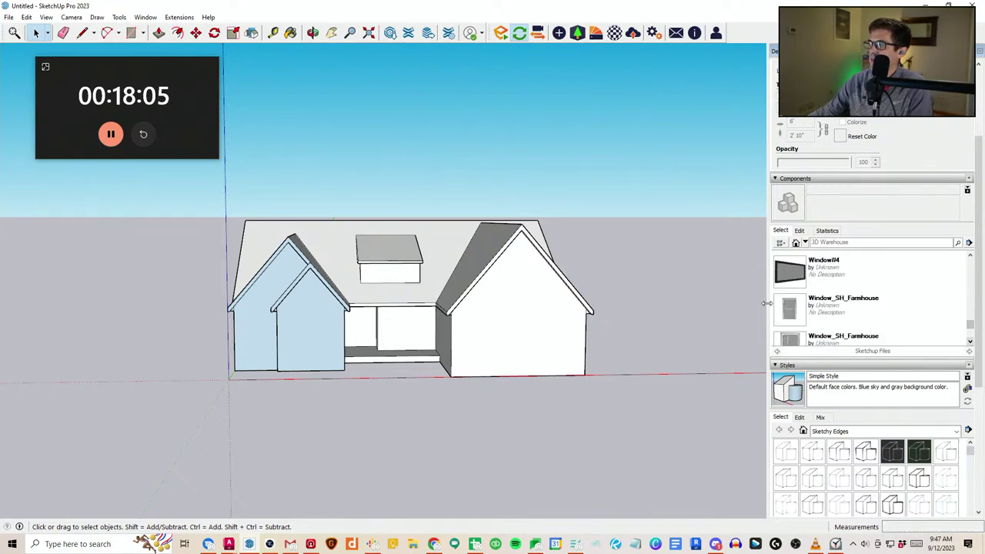
{"action": "left_click", "coordinate": [797, 277]}
{"action": "middle_click_drag", "start_coordinate": [566, 385], "coordinate": [547, 484]}
{"action": "scroll", "coordinate": [538, 454], "scroll_direction": "down", "scroll_amount": 1}
{"action": "left_click", "coordinate": [392, 461]}
{"action": "scroll", "coordinate": [385, 458], "scroll_direction": "up", "scroll_amount": 5}
{"action": "key", "text": "space"}
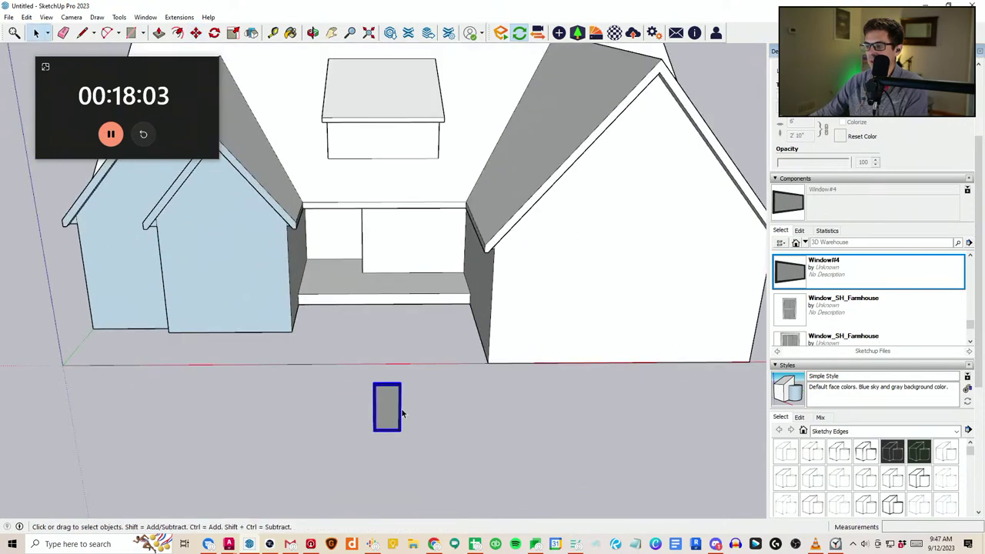
Open the placed window for editing and divide its glass into four panes with vertical and horizontal centre lines
{"action": "scroll", "coordinate": [403, 423], "scroll_direction": "up", "scroll_amount": 2}
{"action": "scroll", "coordinate": [404, 399], "scroll_direction": "down", "scroll_amount": 2}
{"action": "middle_click_drag", "start_coordinate": [404, 398], "coordinate": [339, 411]}
{"action": "scroll", "coordinate": [339, 412], "scroll_direction": "up", "scroll_amount": 1}
{"action": "double_click", "coordinate": [338, 413]}
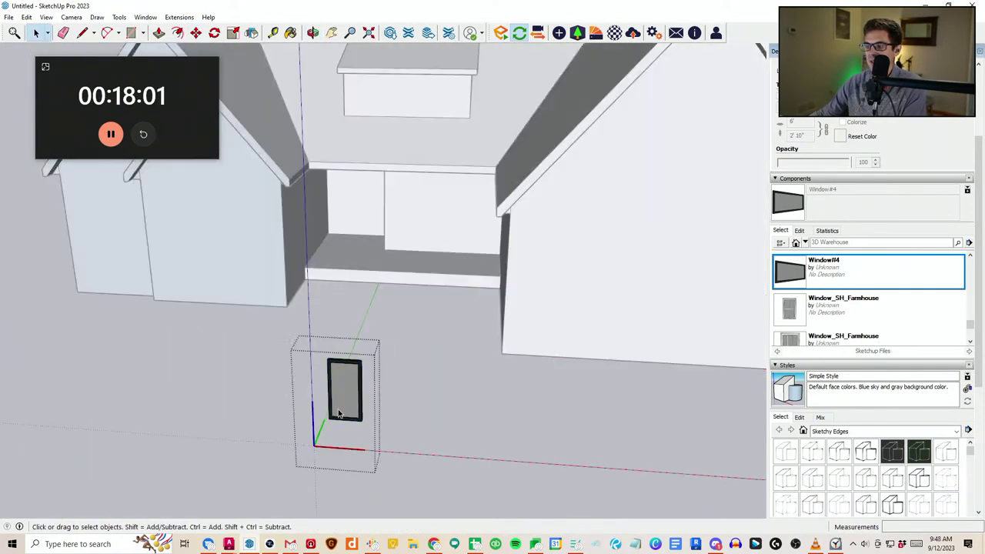
{"action": "scroll", "coordinate": [338, 414], "scroll_direction": "up", "scroll_amount": 6}
{"action": "key", "text": "l"}
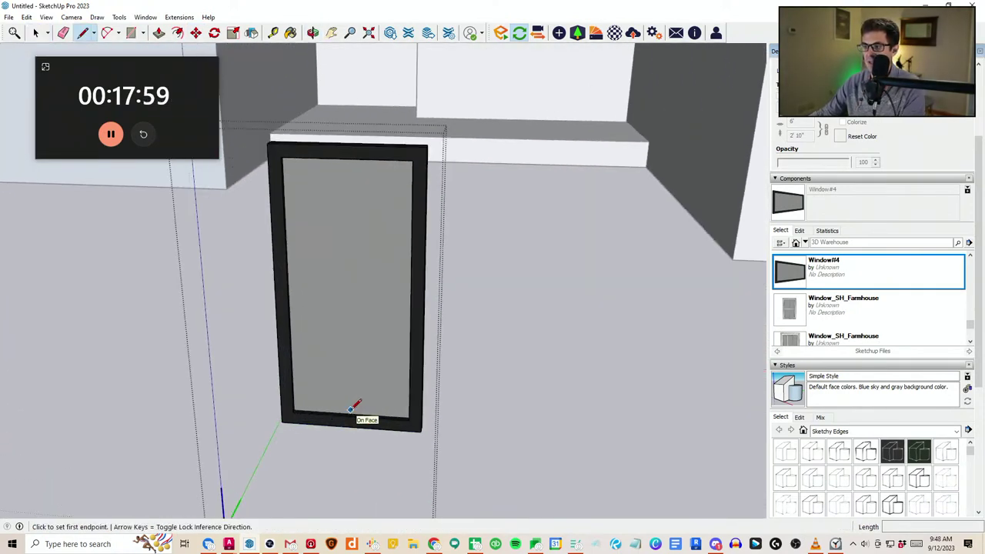
{"action": "left_click", "coordinate": [352, 413]}
{"action": "middle_click_drag", "start_coordinate": [350, 163], "coordinate": [347, 100]}
{"action": "scroll", "coordinate": [348, 152], "scroll_direction": "up", "scroll_amount": 1}
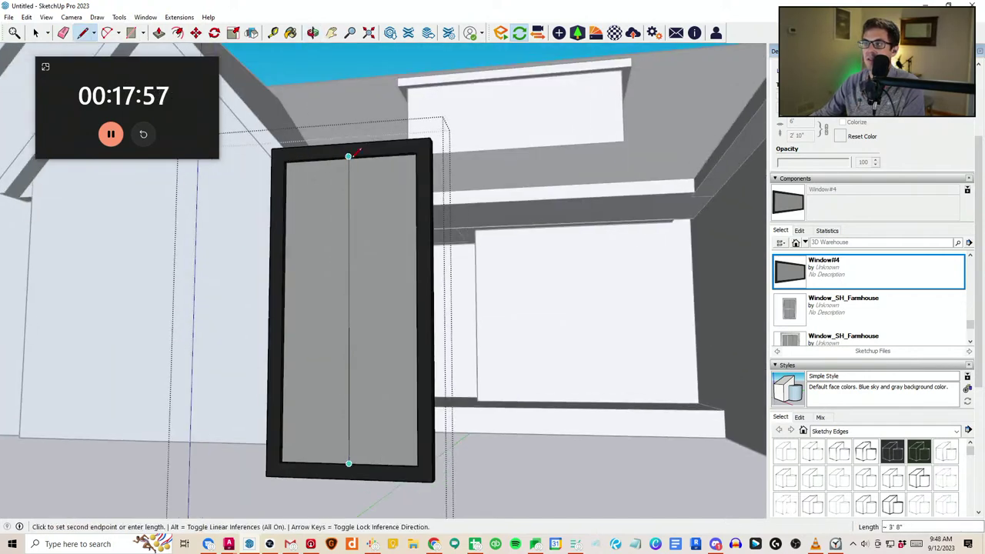
{"action": "middle_click_drag", "start_coordinate": [303, 260], "coordinate": [523, 339]}
{"action": "left_click", "coordinate": [287, 307]}
{"action": "scroll", "coordinate": [421, 307], "scroll_direction": "up", "scroll_amount": 1}
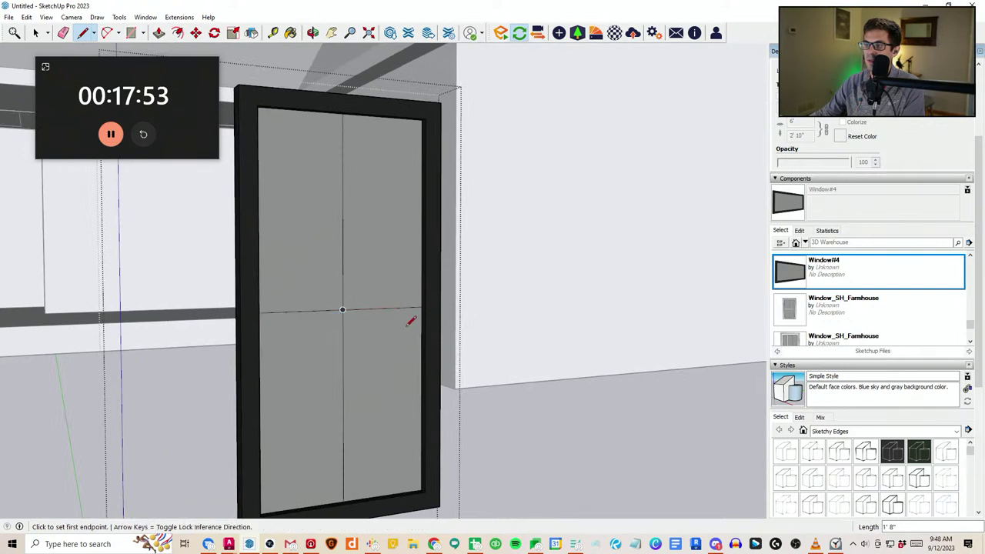
Offset the outline of each of the four glass panes inward by 0.25 inch
{"action": "scroll", "coordinate": [403, 286], "scroll_direction": "down", "scroll_amount": 1}
{"action": "key", "text": "space"}
{"action": "left_click", "coordinate": [181, 40]}
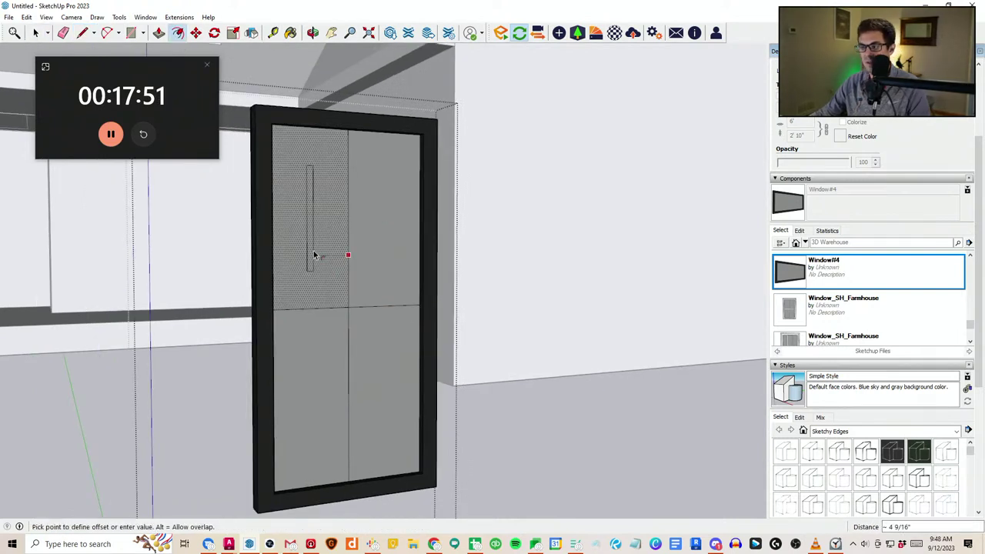
{"action": "type", "text": ".25"}
{"action": "key", "text": "Return"}
{"action": "left_click", "coordinate": [352, 270]}
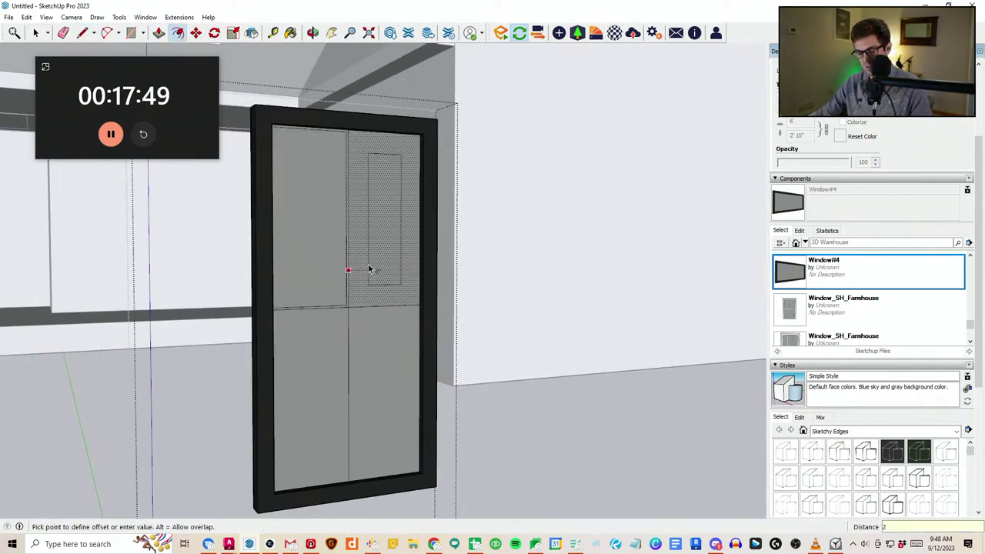
{"action": "key", "text": "Return"}
{"action": "left_click", "coordinate": [350, 334]}
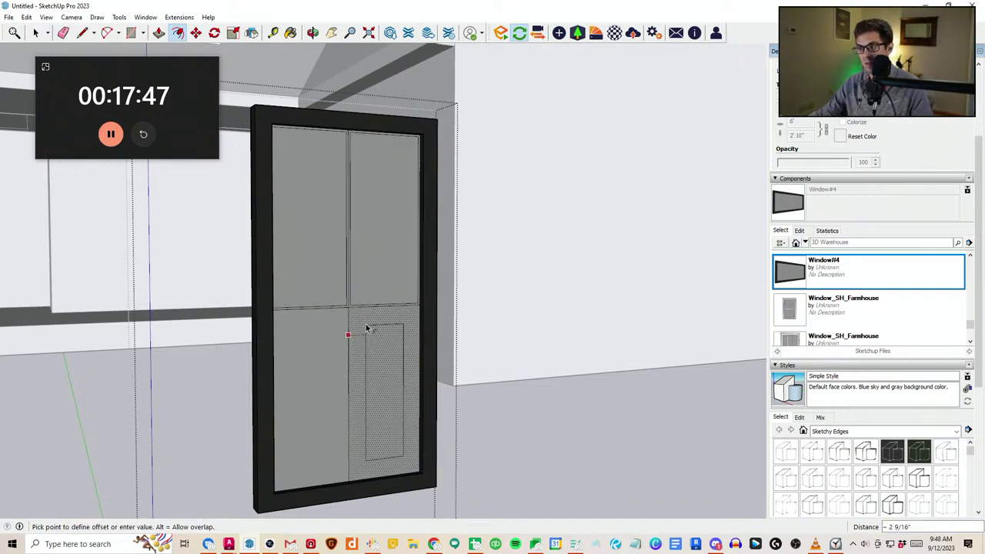
{"action": "key", "text": "Escape"}
{"action": "left_click", "coordinate": [347, 350]}
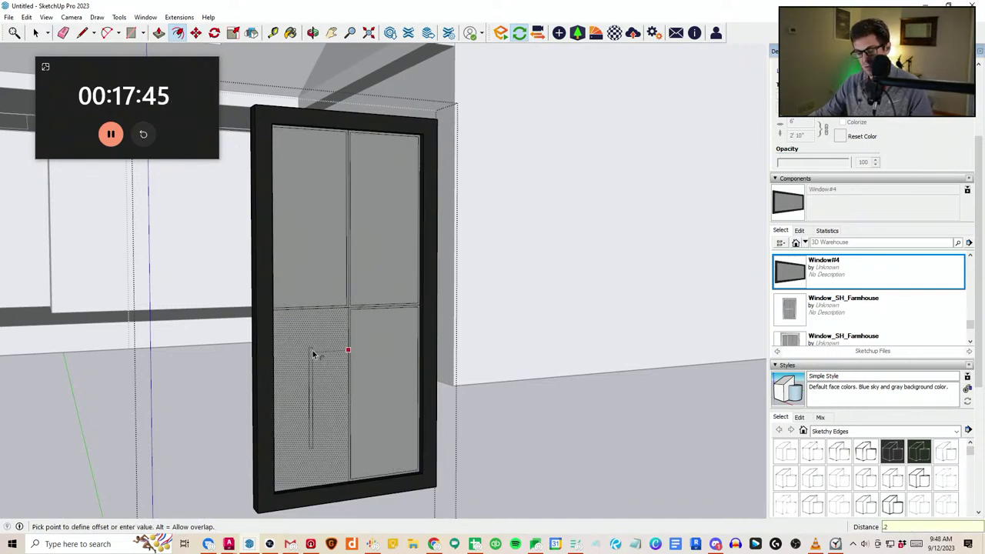
{"action": "key", "text": "Escape"}
Erase the surplus lines between the offset window panes
{"action": "scroll", "coordinate": [351, 308], "scroll_direction": "up", "scroll_amount": 5}
{"action": "key", "text": "e"}
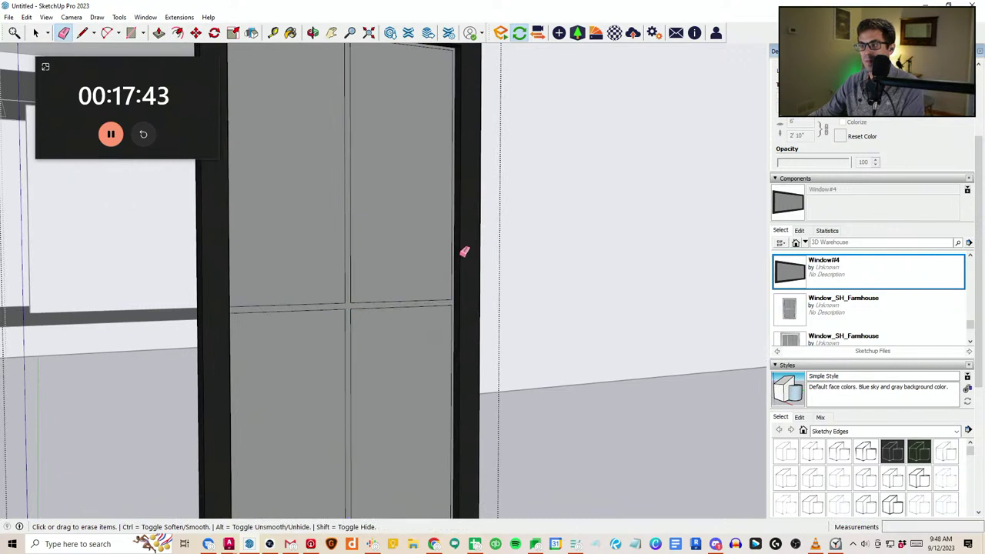
Paint the grille bars inside the window component with the dark frame material
{"action": "scroll", "coordinate": [952, 123], "scroll_direction": "up", "scroll_amount": 3}
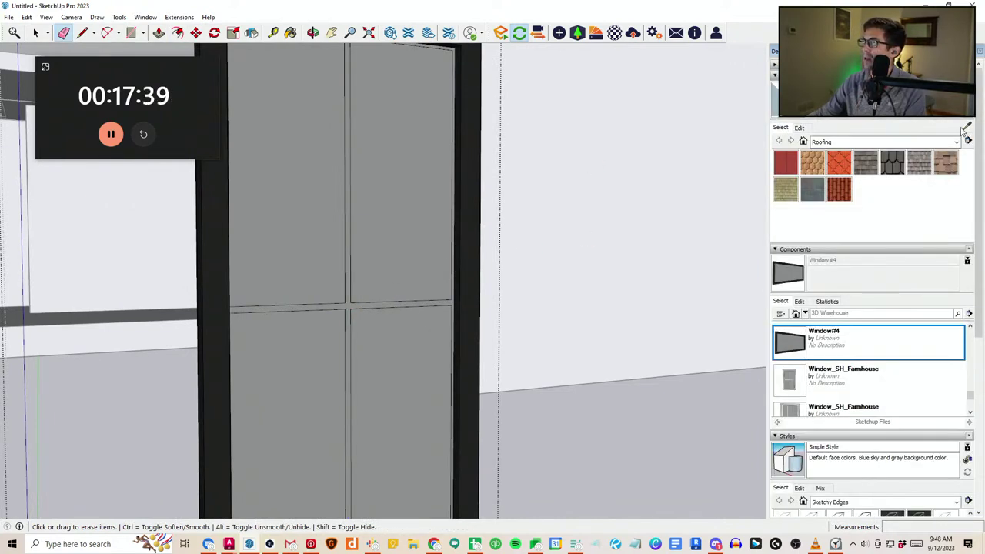
{"action": "key", "text": "b"}
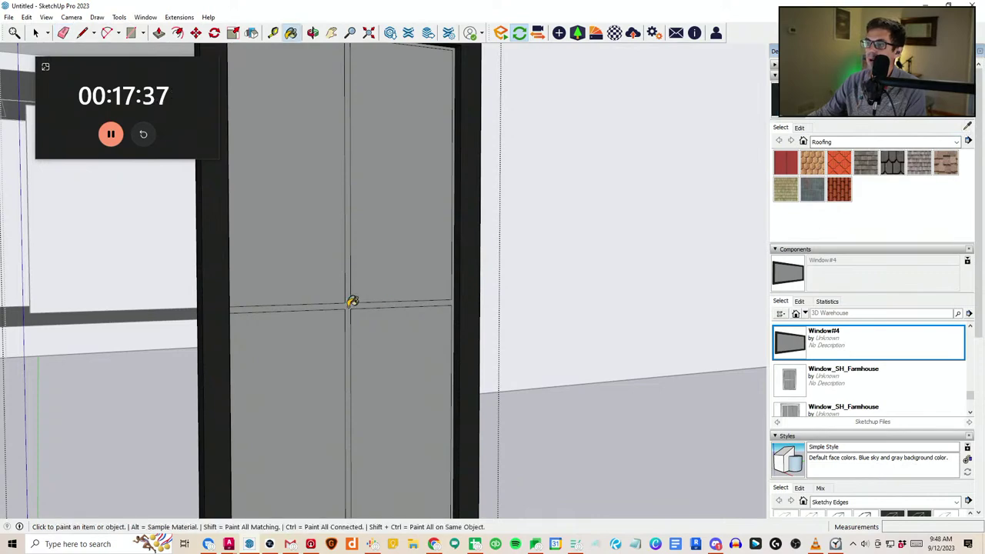
{"action": "left_click", "coordinate": [349, 305]}
{"action": "scroll", "coordinate": [351, 303], "scroll_direction": "down", "scroll_amount": 8}
{"action": "key", "text": "space"}
{"action": "middle_click_drag", "start_coordinate": [515, 422], "coordinate": [416, 407]}
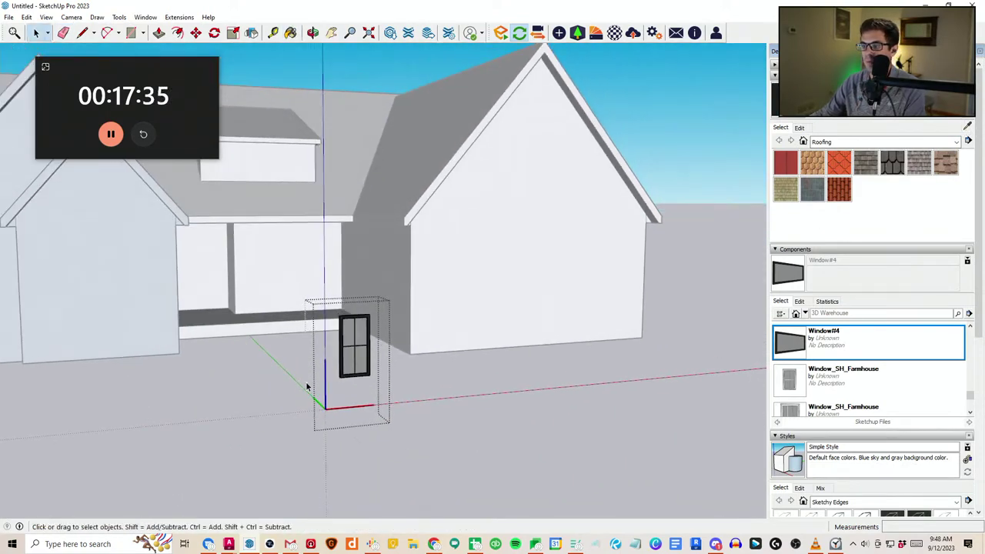
Move the window's horizontal grille bar up 6"
{"action": "scroll", "coordinate": [323, 381], "scroll_direction": "up", "scroll_amount": 2}
{"action": "scroll", "coordinate": [320, 362], "scroll_direction": "up", "scroll_amount": 1}
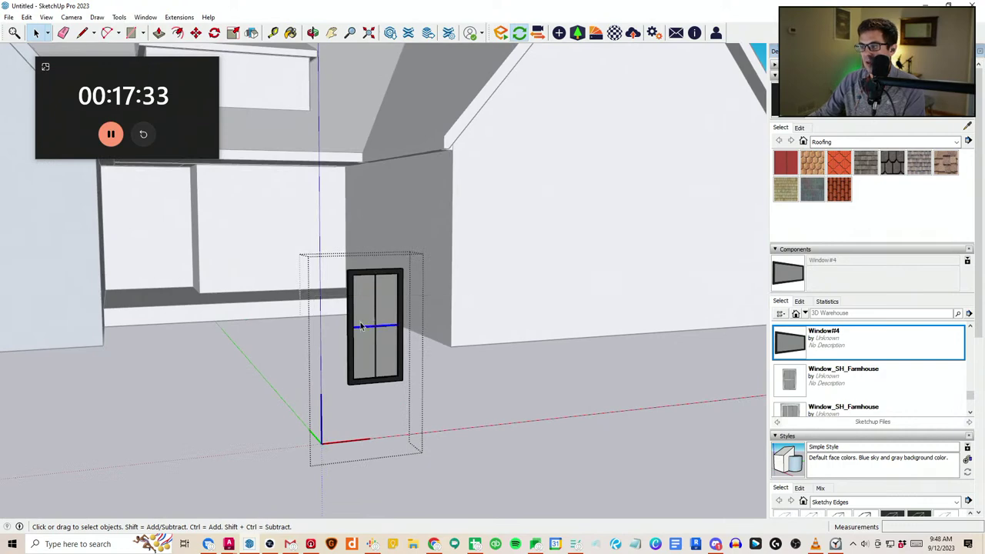
{"action": "scroll", "coordinate": [361, 325], "scroll_direction": "up", "scroll_amount": 2}
{"action": "key", "text": "m"}
{"action": "left_click", "coordinate": [398, 301]}
{"action": "type", "text": "6"}
{"action": "key", "text": "Return"}
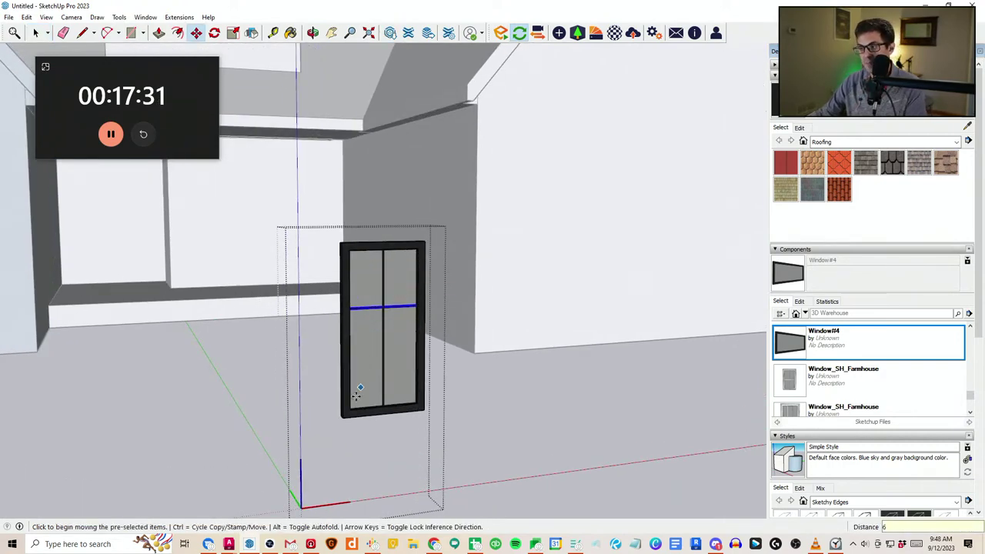
Shorten the window by moving its bottom rail up until the lower panes match the upper ones, and finish editing the component
{"action": "key", "text": "space"}
{"action": "left_click_drag", "start_coordinate": [308, 446], "coordinate": [555, 360]}
{"action": "middle_click_drag", "start_coordinate": [431, 384], "coordinate": [346, 378]}
{"action": "key", "text": "m"}
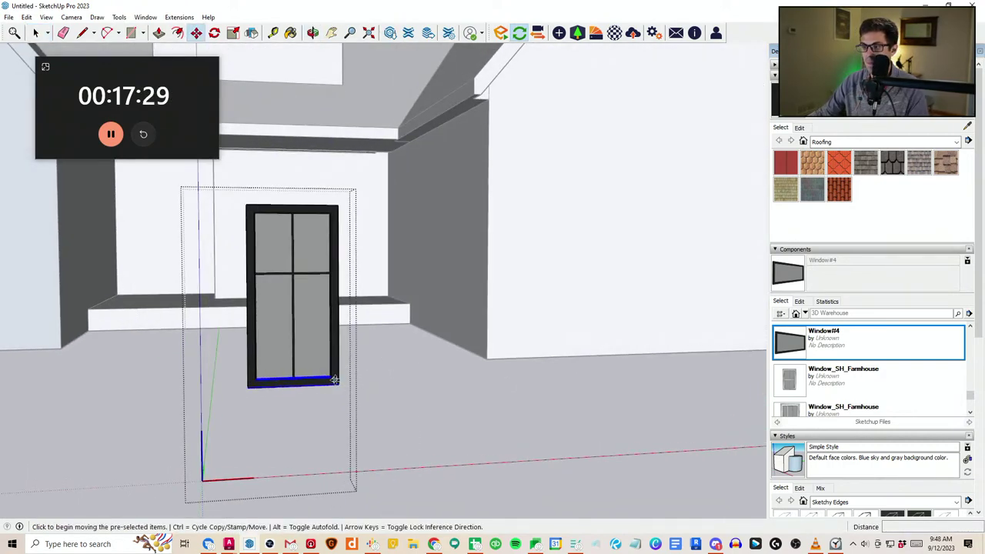
{"action": "left_click", "coordinate": [335, 379]}
{"action": "left_click", "coordinate": [334, 362]}
{"action": "key", "text": "space"}
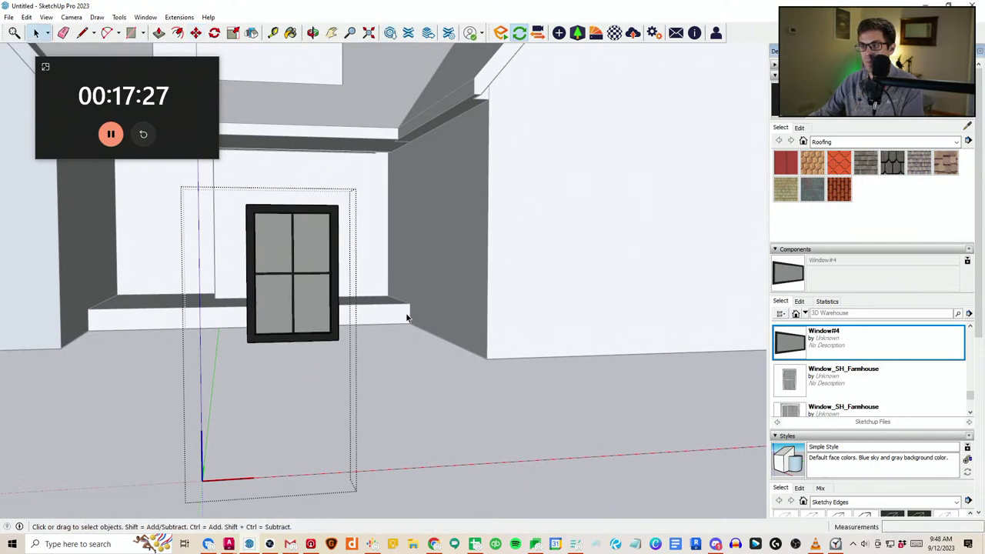
{"action": "scroll", "coordinate": [341, 378], "scroll_direction": "down", "scroll_amount": 4}
{"action": "left_click", "coordinate": [383, 448]}
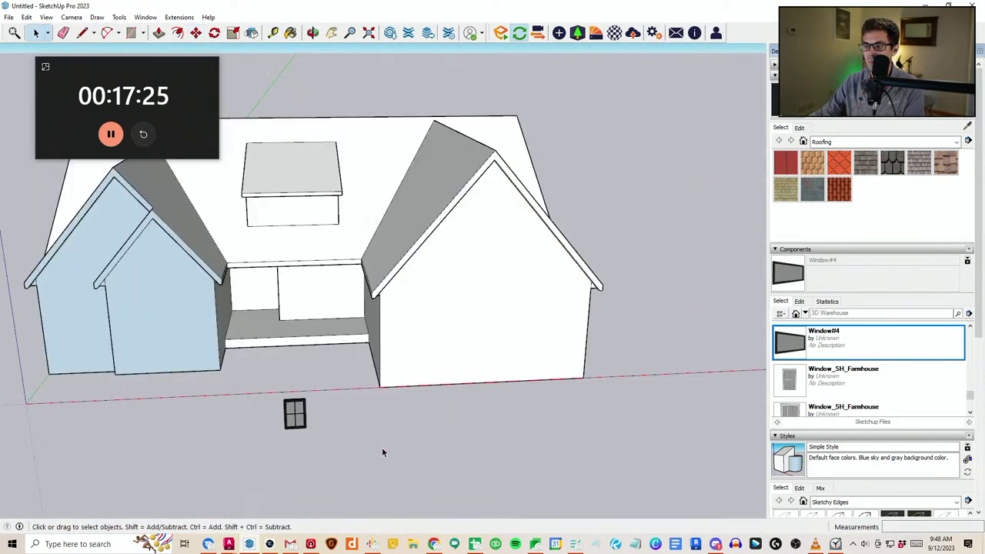
Move the window from the ground in front of the house onto the dormer's front wall
{"action": "left_click", "coordinate": [299, 413]}
{"action": "middle_click_drag", "start_coordinate": [297, 403], "coordinate": [294, 413]}
{"action": "key", "text": "m"}
{"action": "scroll", "coordinate": [293, 411], "scroll_direction": "up", "scroll_amount": 1}
{"action": "left_click", "coordinate": [293, 411]}
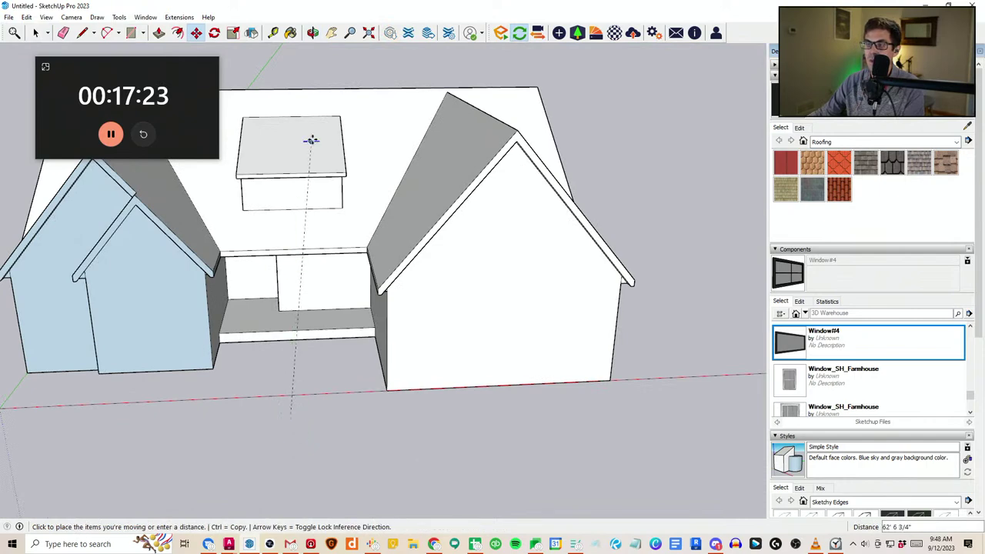
{"action": "scroll", "coordinate": [308, 137], "scroll_direction": "up", "scroll_amount": 2}
{"action": "left_click", "coordinate": [282, 193]}
Move the window by its lower corner 4" on the dormer's front wall
{"action": "scroll", "coordinate": [254, 246], "scroll_direction": "up", "scroll_amount": 5}
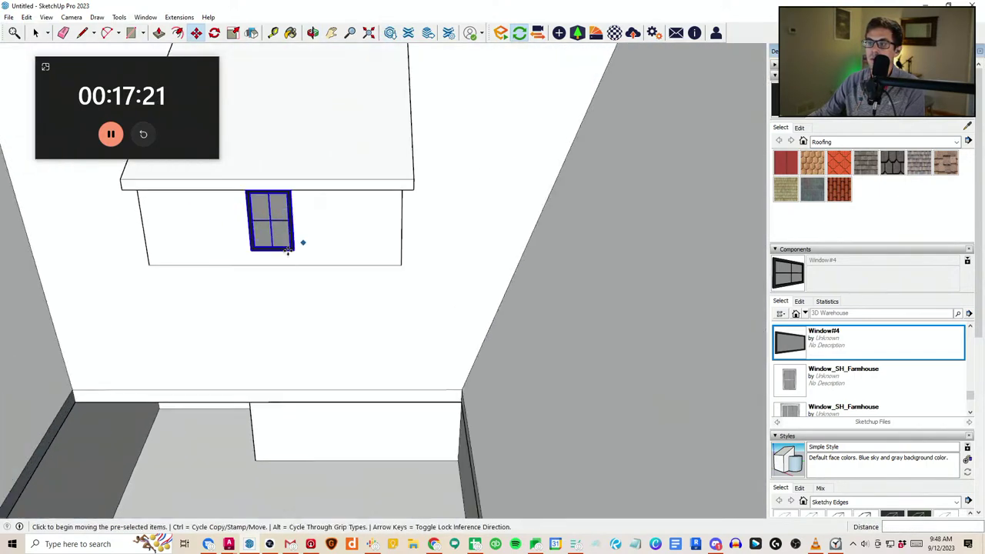
{"action": "scroll", "coordinate": [223, 255], "scroll_direction": "up", "scroll_amount": 1}
{"action": "left_click", "coordinate": [235, 259]}
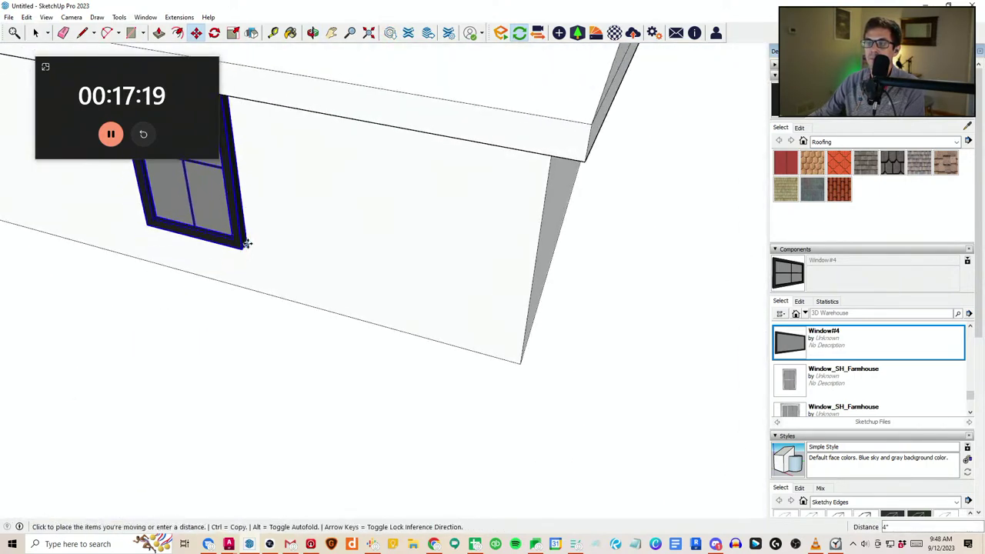
{"action": "left_click", "coordinate": [247, 244]}
{"action": "scroll", "coordinate": [285, 216], "scroll_direction": "down", "scroll_amount": 3}
{"action": "middle_click_drag", "start_coordinate": [222, 272], "coordinate": [364, 141]}
{"action": "scroll", "coordinate": [370, 132], "scroll_direction": "down", "scroll_amount": 1}
Lower the window about 5 7/16" on the dormer's front wall
{"action": "left_click", "coordinate": [382, 108]}
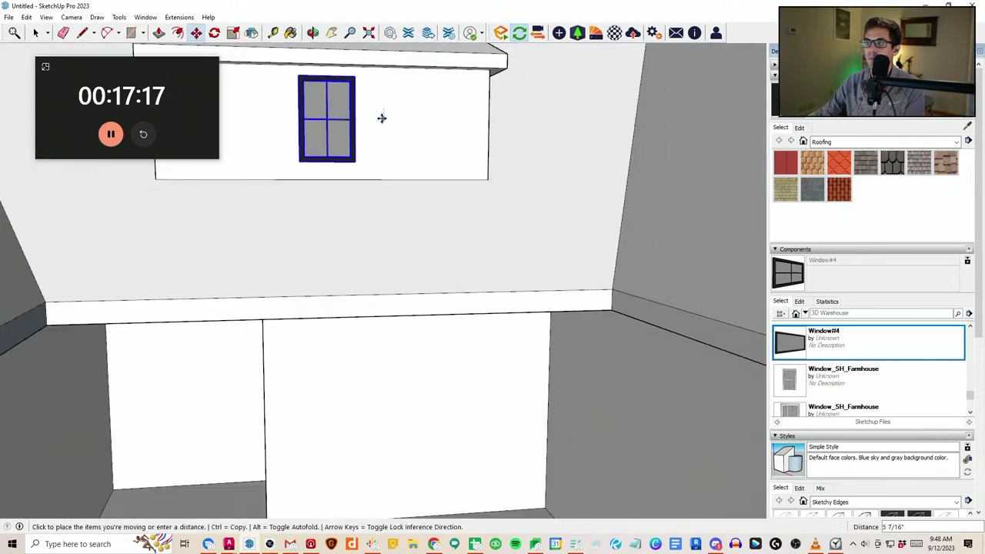
{"action": "left_click", "coordinate": [380, 119]}
{"action": "scroll", "coordinate": [320, 160], "scroll_direction": "up", "scroll_amount": 1}
{"action": "middle_click_drag", "start_coordinate": [300, 162], "coordinate": [298, 163]}
{"action": "key", "text": "m"}
{"action": "left_click", "coordinate": [402, 126]}
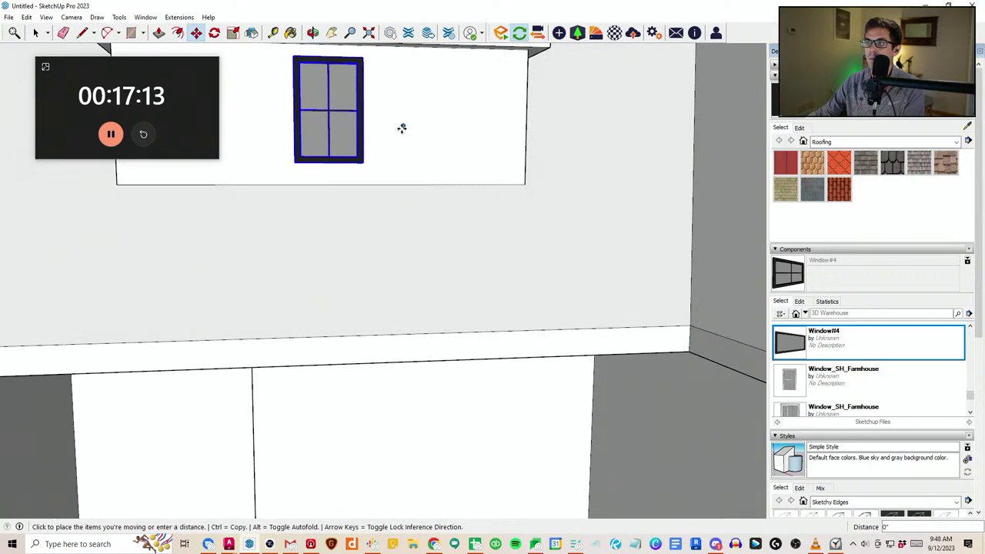
{"action": "left_click", "coordinate": [402, 127]}
Copy the dormer window twice to the right, edge to edge, to make a row of three
{"action": "key", "text": "space"}
{"action": "middle_click_drag", "start_coordinate": [312, 162], "coordinate": [303, 170]}
{"action": "key", "text": "m"}
{"action": "key", "text": "ctrl"}
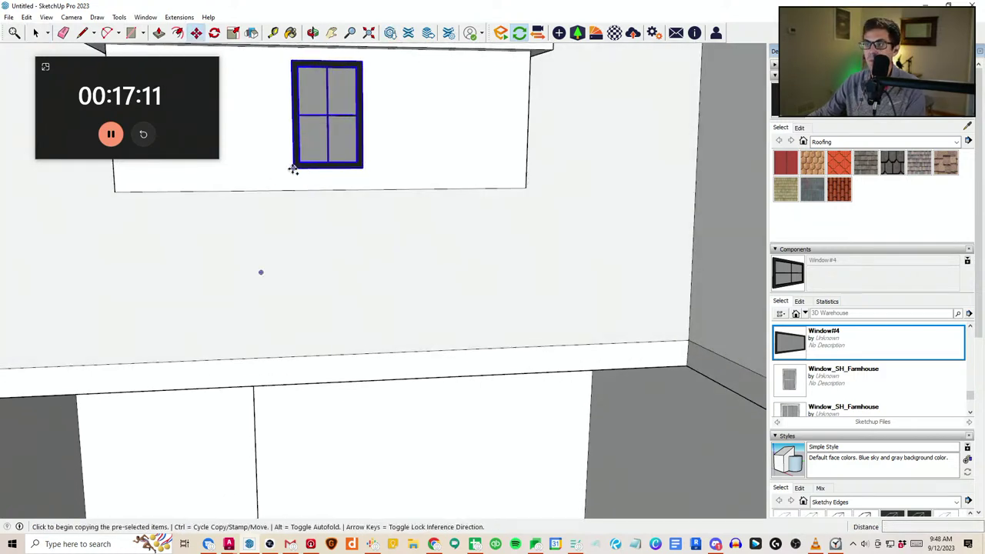
{"action": "left_click", "coordinate": [293, 167]}
{"action": "left_click", "coordinate": [362, 168]}
{"action": "key", "text": "ctrl"}
{"action": "key", "text": "ctrl"}
{"action": "left_click", "coordinate": [362, 168]}
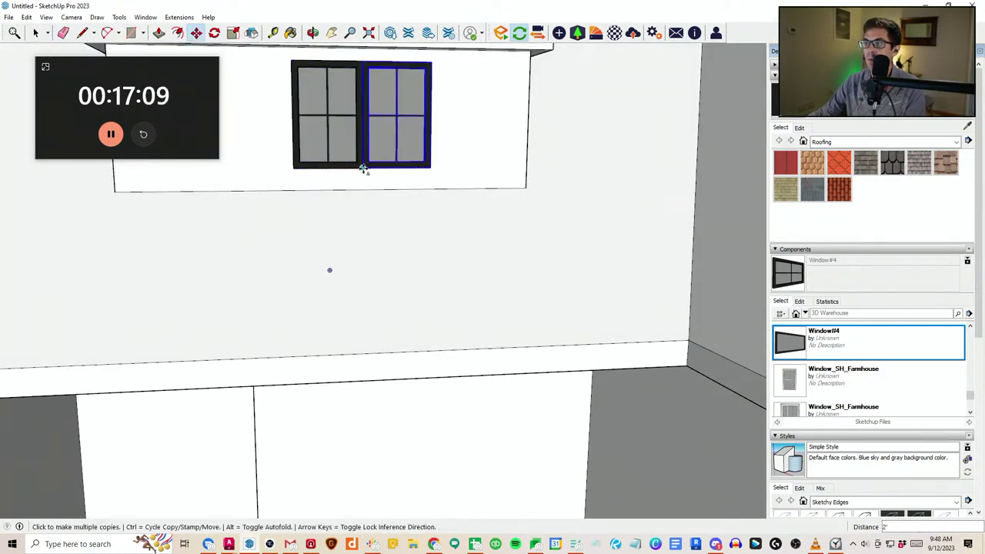
{"action": "left_click", "coordinate": [430, 168]}
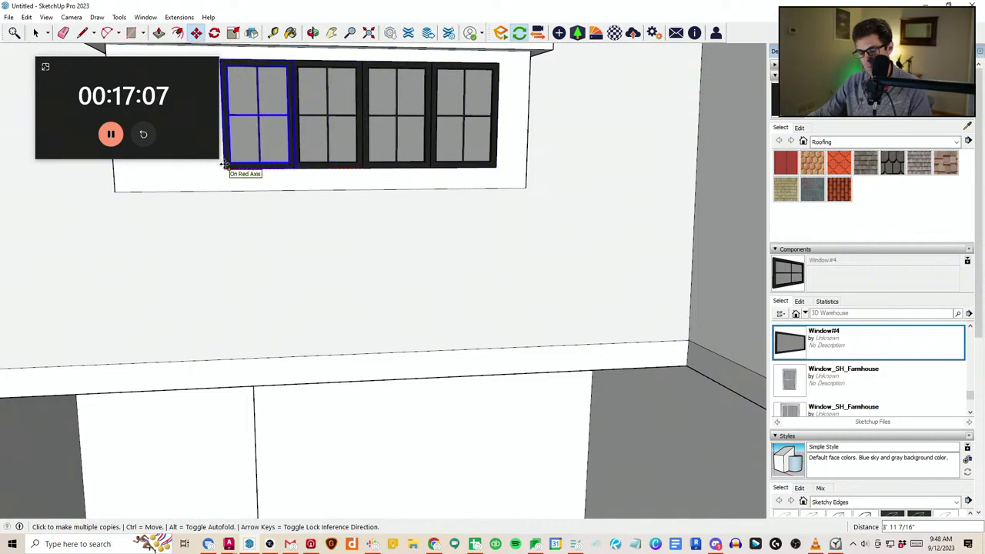
Copy a dormer window 8' to the left and move the copy against the left end of the row
{"action": "type", "text": "8'"}
{"action": "key", "text": "Return"}
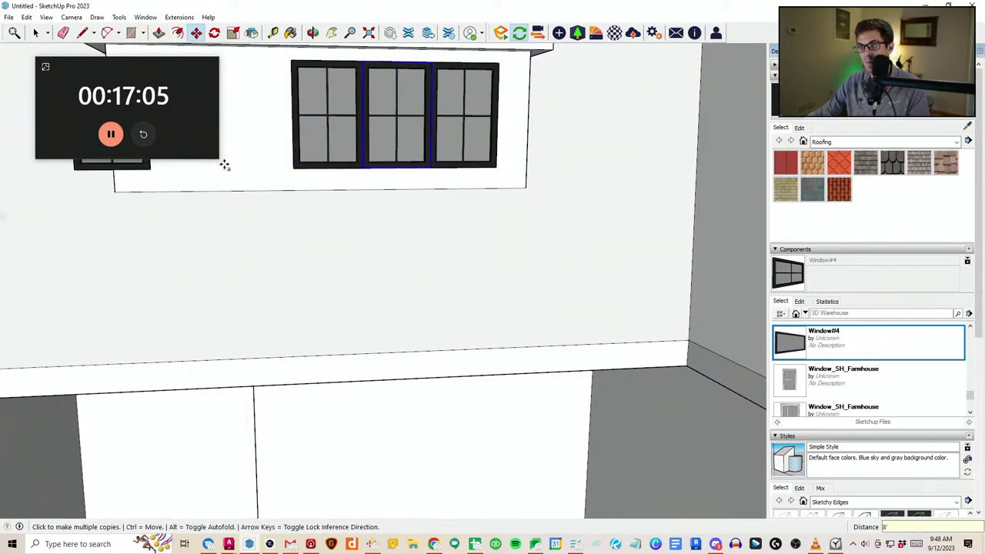
{"action": "middle_click_drag", "start_coordinate": [337, 172], "coordinate": [338, 209]}
{"action": "scroll", "coordinate": [338, 208], "scroll_direction": "down", "scroll_amount": 2}
{"action": "key", "text": "space"}
{"action": "middle_click_drag", "start_coordinate": [208, 179], "coordinate": [207, 189]}
{"action": "key", "text": "m"}
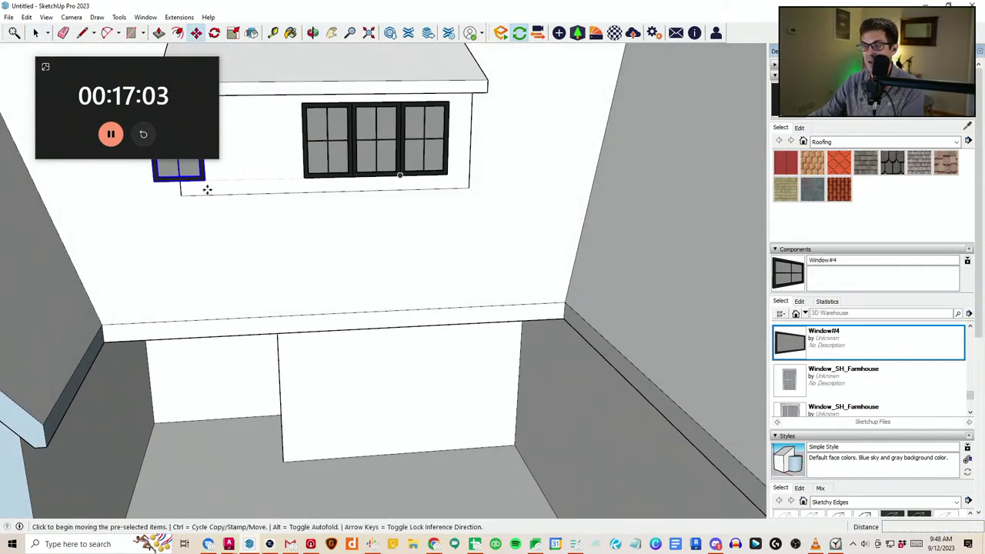
{"action": "left_click", "coordinate": [203, 181]}
{"action": "left_click", "coordinate": [303, 177]}
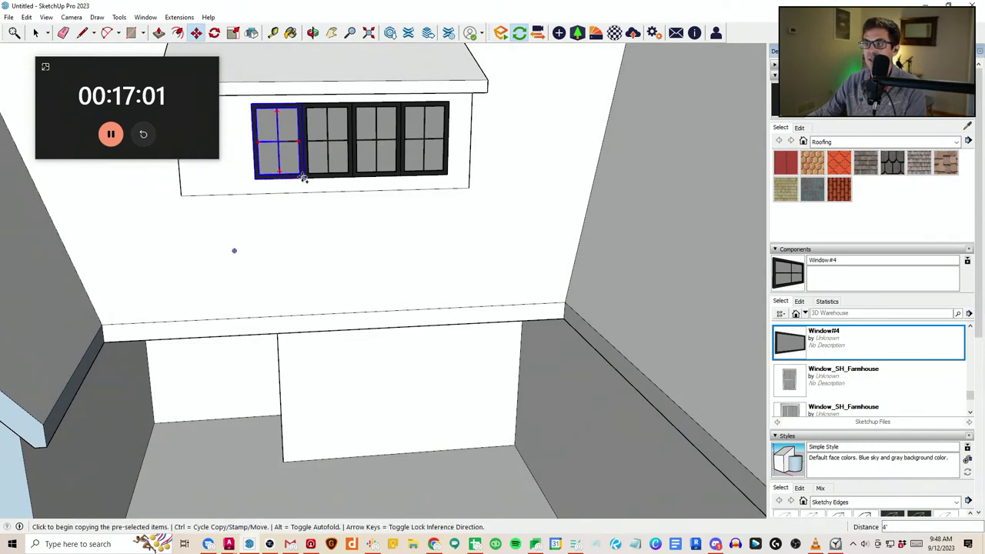
Copy the leftmost dormer window once more to its left to complete a row of five
{"action": "left_click", "coordinate": [304, 178]}
{"action": "left_click", "coordinate": [255, 181]}
{"action": "scroll", "coordinate": [374, 202], "scroll_direction": "down", "scroll_amount": 3}
{"action": "key", "text": "space"}
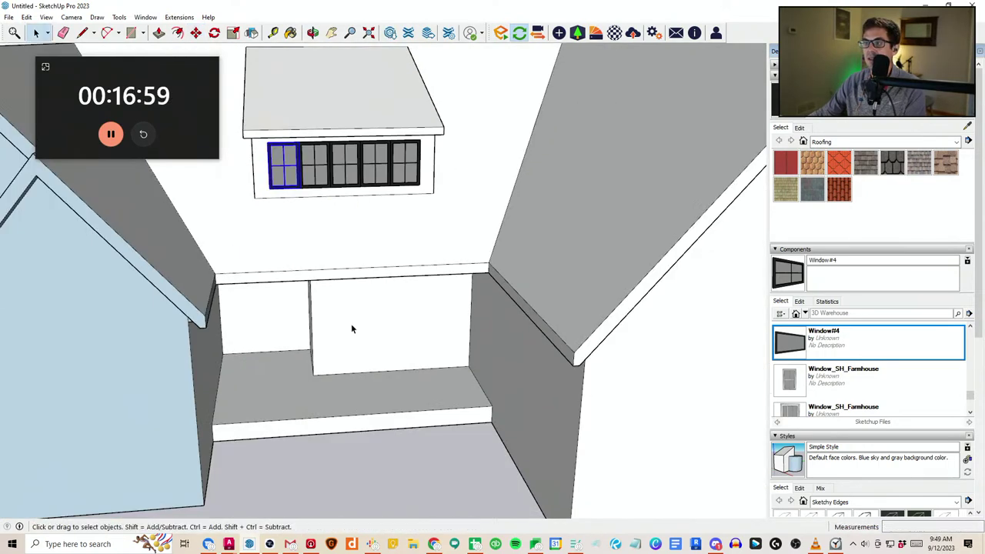
{"action": "left_click", "coordinate": [352, 327]}
Examine the front of the house from several angles, comparing the dormer, porch and gables
{"action": "middle_click_drag", "start_coordinate": [351, 327], "coordinate": [337, 268]}
{"action": "scroll", "coordinate": [337, 269], "scroll_direction": "down", "scroll_amount": 3}
{"action": "left_click", "coordinate": [329, 398]}
{"action": "scroll", "coordinate": [393, 354], "scroll_direction": "down", "scroll_amount": 4}
{"action": "mouse_move", "coordinate": [329, 398]}
{"action": "middle_mouse_down"}
{"action": "mouse_move", "coordinate": [393, 354]}
{"action": "mouse_move", "coordinate": [395, 332]}
{"action": "mouse_move", "coordinate": [433, 307]}
{"action": "middle_mouse_up"}
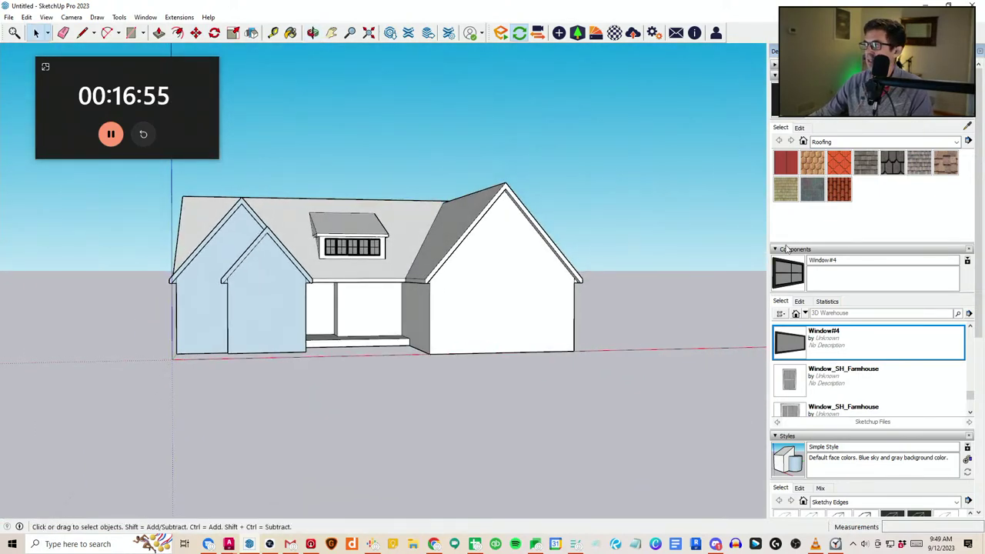
{"action": "middle_click_drag", "start_coordinate": [341, 277], "coordinate": [316, 346]}
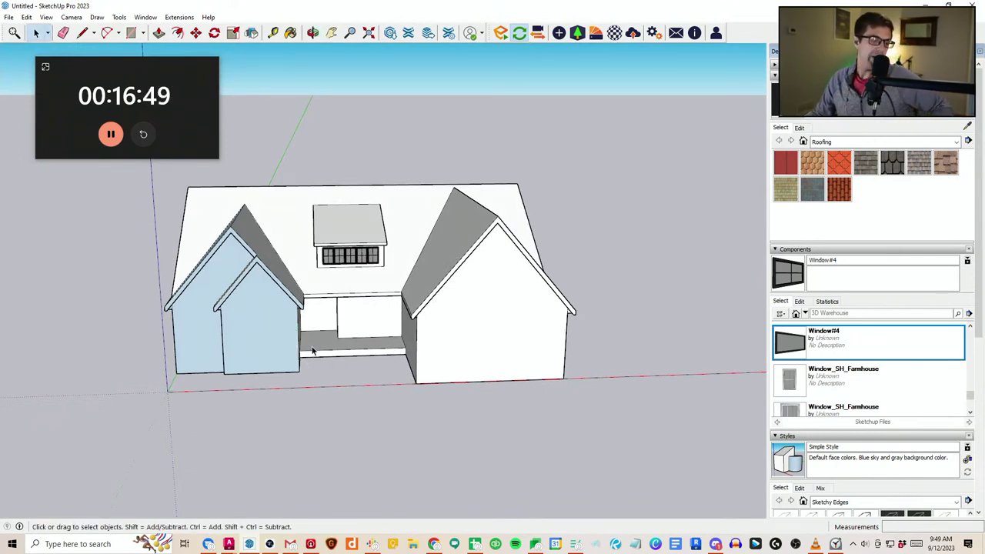
{"action": "middle_click_drag", "start_coordinate": [451, 383], "coordinate": [529, 362]}
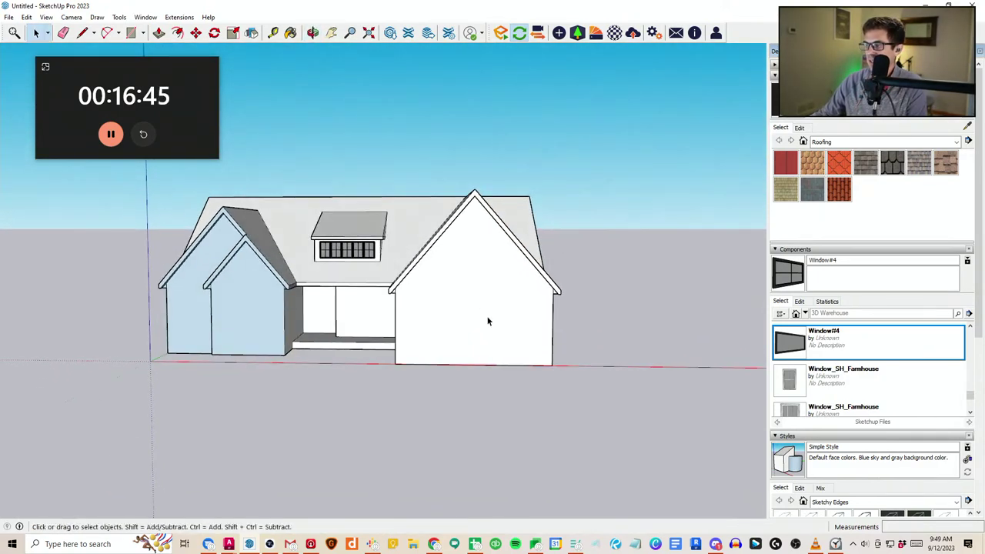
{"action": "middle_click_drag", "start_coordinate": [487, 321], "coordinate": [436, 351]}
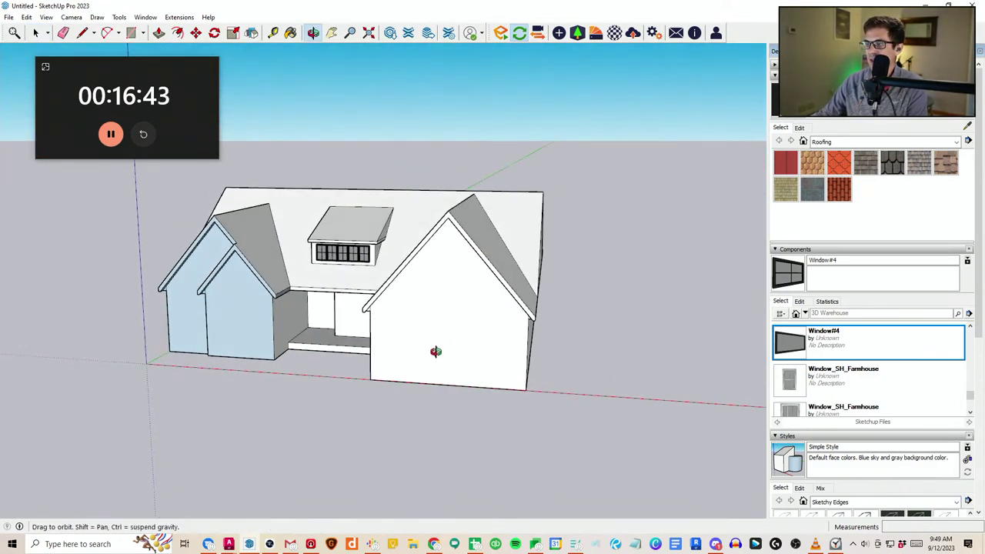
{"action": "middle_click_drag", "start_coordinate": [413, 305], "coordinate": [447, 331]}
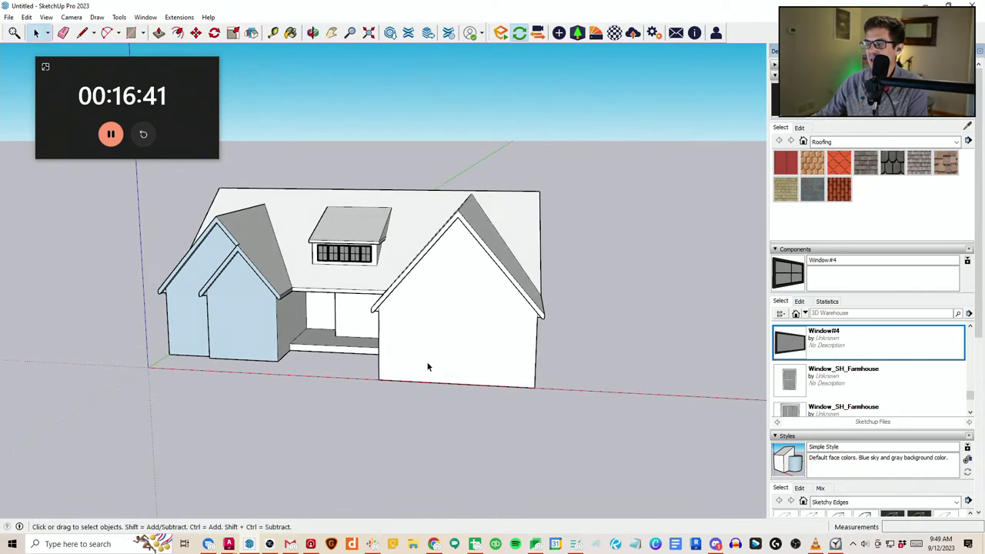
Draw a narrow ground rectangle along the porch-side half of the large front gable's base, starting from its midpoint, and erase the leftover edge
{"action": "middle_click_drag", "start_coordinate": [431, 367], "coordinate": [438, 398]}
{"action": "key", "text": "l"}
{"action": "scroll", "coordinate": [401, 394], "scroll_direction": "up", "scroll_amount": 1}
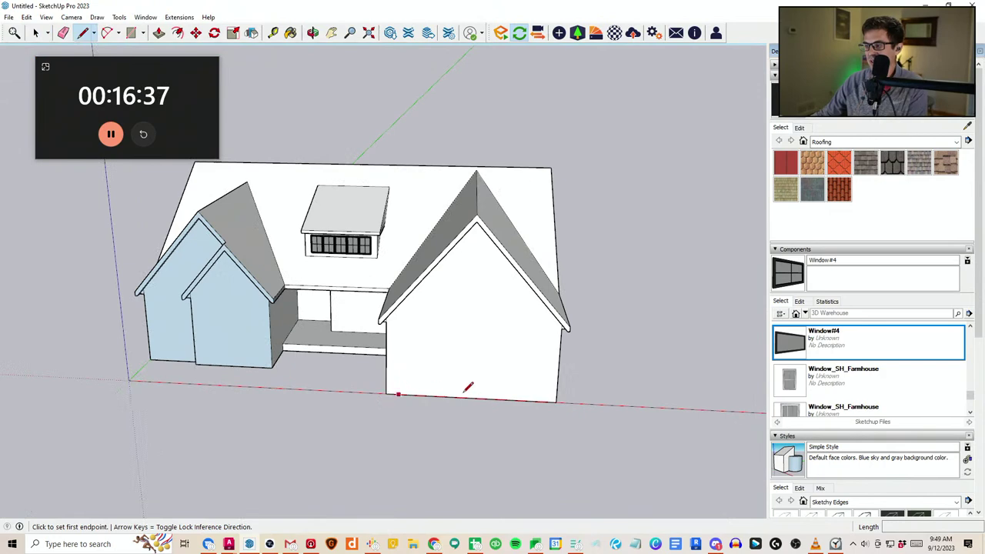
{"action": "left_click", "coordinate": [470, 398]}
{"action": "middle_click_drag", "start_coordinate": [467, 423], "coordinate": [293, 443]}
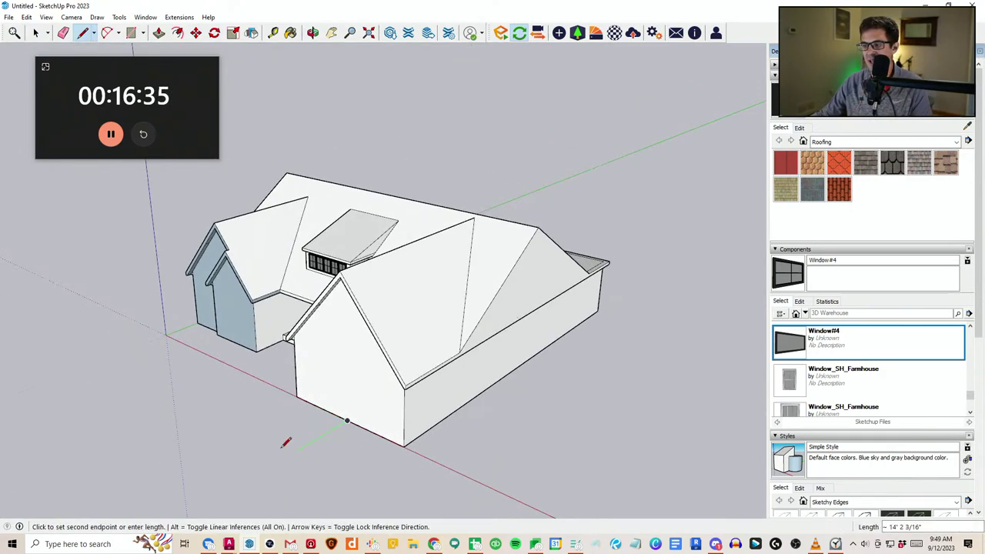
{"action": "left_click", "coordinate": [265, 390]}
{"action": "mouse_move", "coordinate": [265, 390]}
{"action": "middle_mouse_down"}
{"action": "mouse_move", "coordinate": [312, 399]}
{"action": "mouse_move", "coordinate": [328, 418]}
{"action": "middle_mouse_up"}
{"action": "key", "text": "e"}
{"action": "left_click", "coordinate": [317, 413]}
Push/pull the ground rectangle up 11' 3 1/4" to form a bump-out on the front gable
{"action": "scroll", "coordinate": [329, 415], "scroll_direction": "up", "scroll_amount": 2}
{"action": "key", "text": "p"}
{"action": "left_click", "coordinate": [341, 418]}
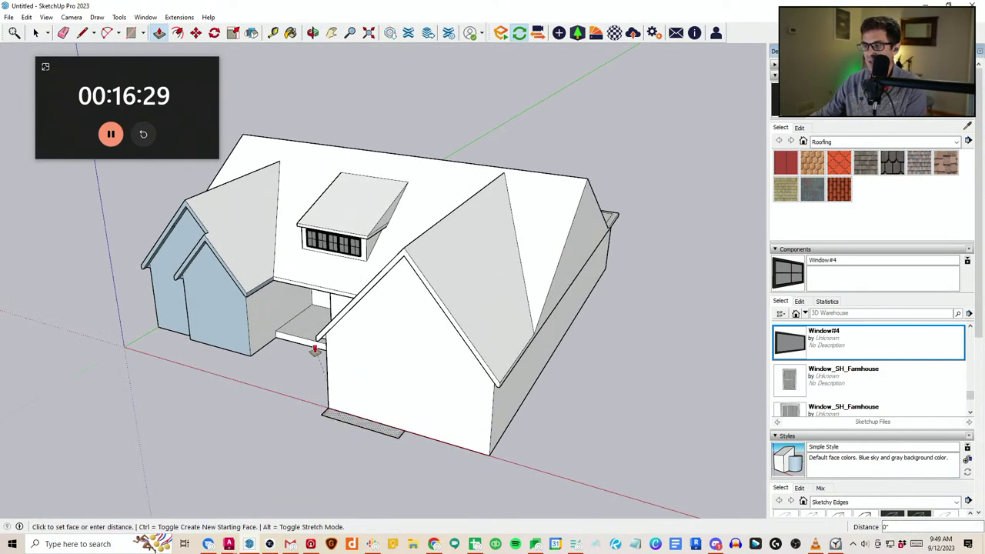
{"action": "left_click", "coordinate": [325, 347]}
{"action": "middle_click_drag", "start_coordinate": [324, 346], "coordinate": [474, 356]}
{"action": "scroll", "coordinate": [473, 350], "scroll_direction": "up", "scroll_amount": 3}
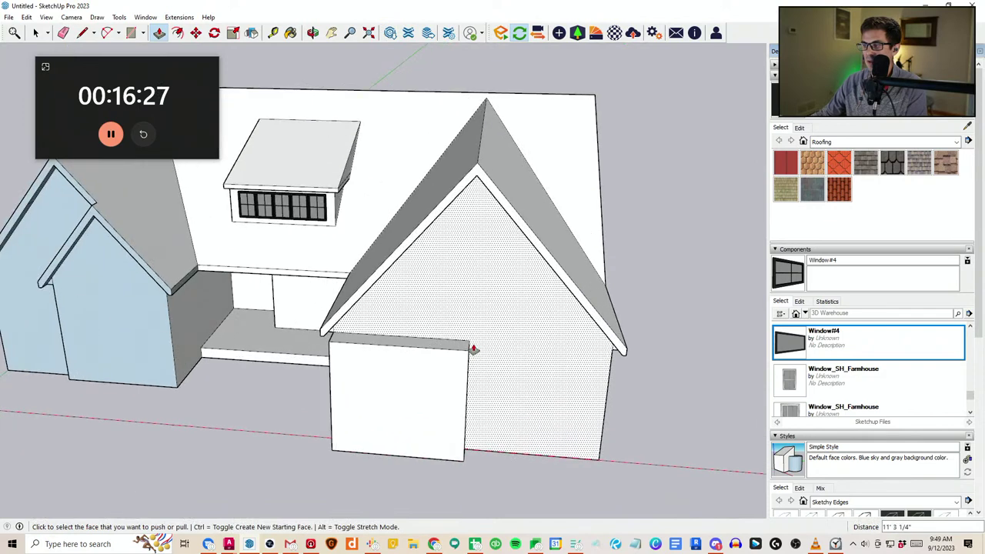
Erase the vertical seam between the bump-out's side and the gable's side wall
{"action": "left_click", "coordinate": [177, 35]}
{"action": "middle_click_drag", "start_coordinate": [396, 304], "coordinate": [505, 318]}
{"action": "scroll", "coordinate": [504, 322], "scroll_direction": "up", "scroll_amount": 1}
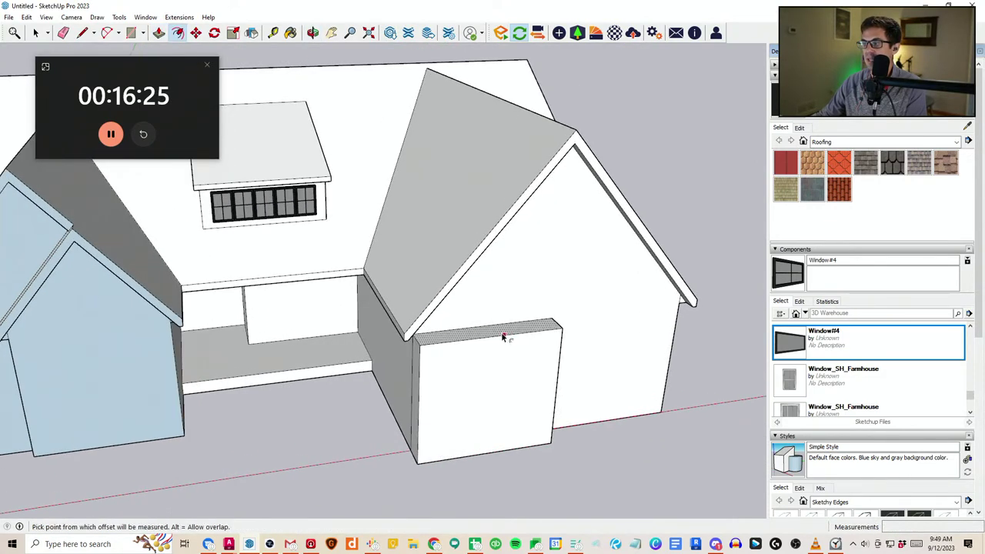
{"action": "scroll", "coordinate": [382, 364], "scroll_direction": "up", "scroll_amount": 2}
{"action": "key", "text": "e"}
{"action": "left_click_drag", "start_coordinate": [426, 364], "coordinate": [385, 339]}
{"action": "scroll", "coordinate": [331, 277], "scroll_direction": "down", "scroll_amount": 2}
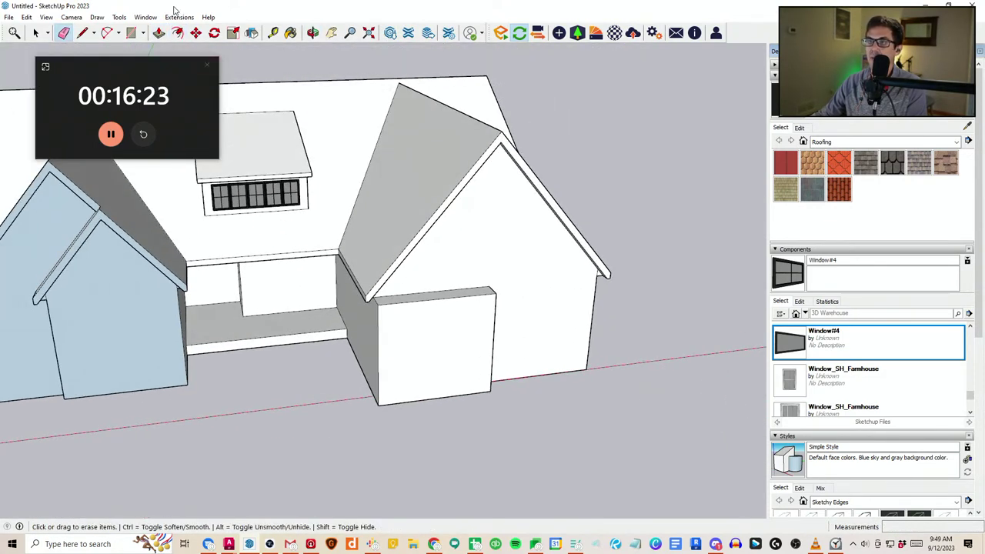
Offset the outer edges of the bump-out's top face 12" outward to form a roof overhang
{"action": "left_click", "coordinate": [177, 33]}
{"action": "scroll", "coordinate": [465, 308], "scroll_direction": "up", "scroll_amount": 2}
{"action": "left_click", "coordinate": [467, 299]}
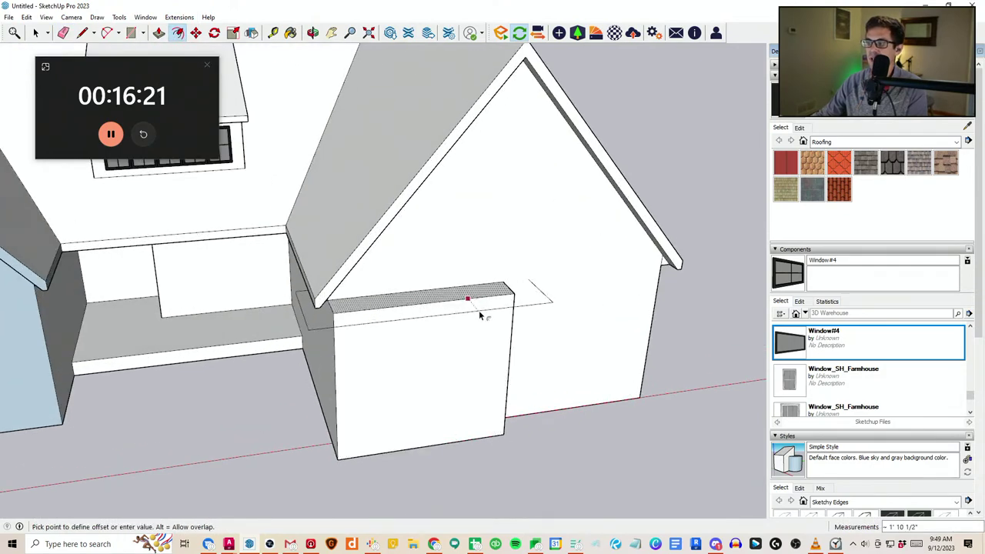
{"action": "type", "text": "12"}
{"action": "key", "text": "Return"}
{"action": "middle_click_drag", "start_coordinate": [469, 347], "coordinate": [470, 366]}
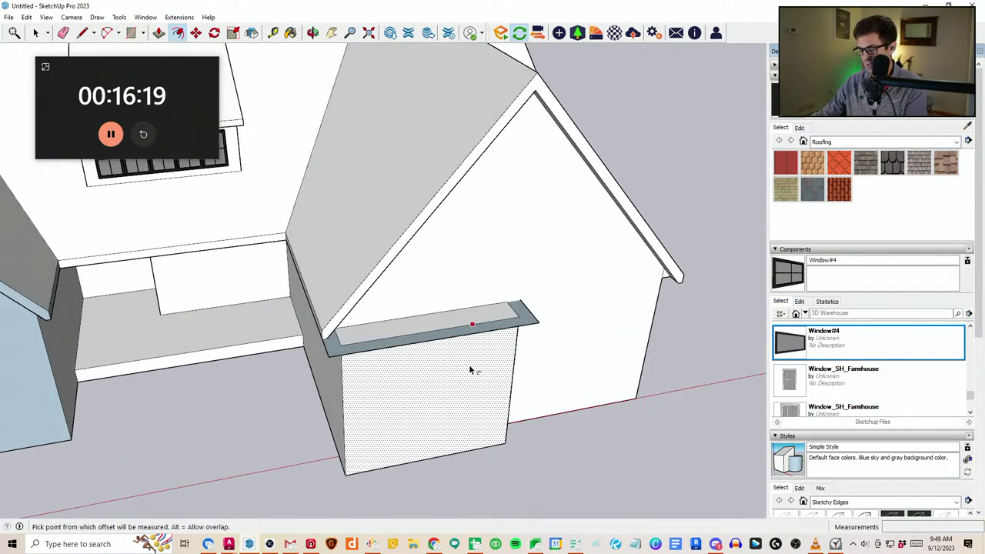
Push/pull the bump-out's overhang border up to the edge of the adjoining gable roof's eave to give it thickness
{"action": "middle_click_drag", "start_coordinate": [327, 354], "coordinate": [308, 331]}
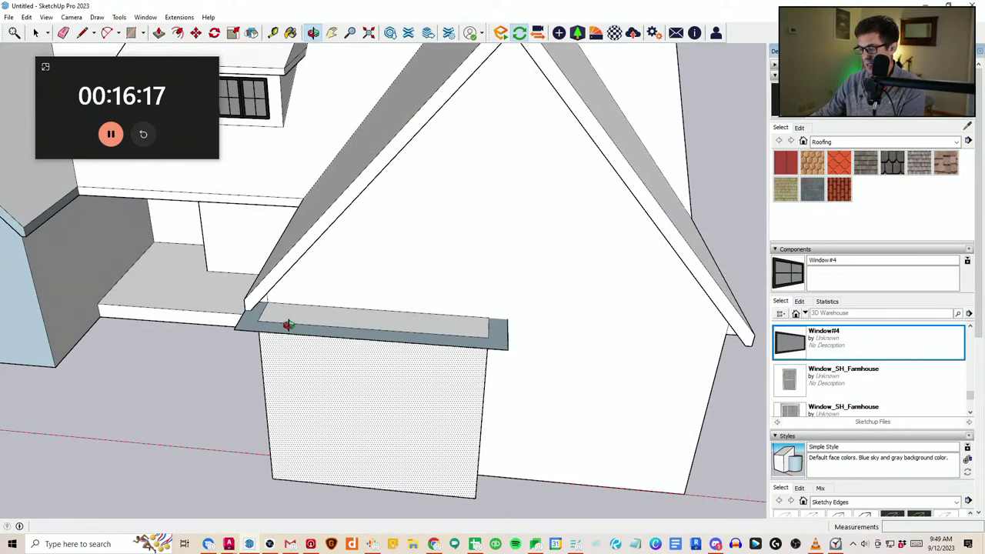
{"action": "scroll", "coordinate": [277, 314], "scroll_direction": "up", "scroll_amount": 2}
{"action": "key", "text": "l"}
{"action": "left_click", "coordinate": [242, 310]}
{"action": "middle_click_drag", "start_coordinate": [260, 310], "coordinate": [398, 336]}
{"action": "key", "text": "p"}
{"action": "key", "text": "Escape"}
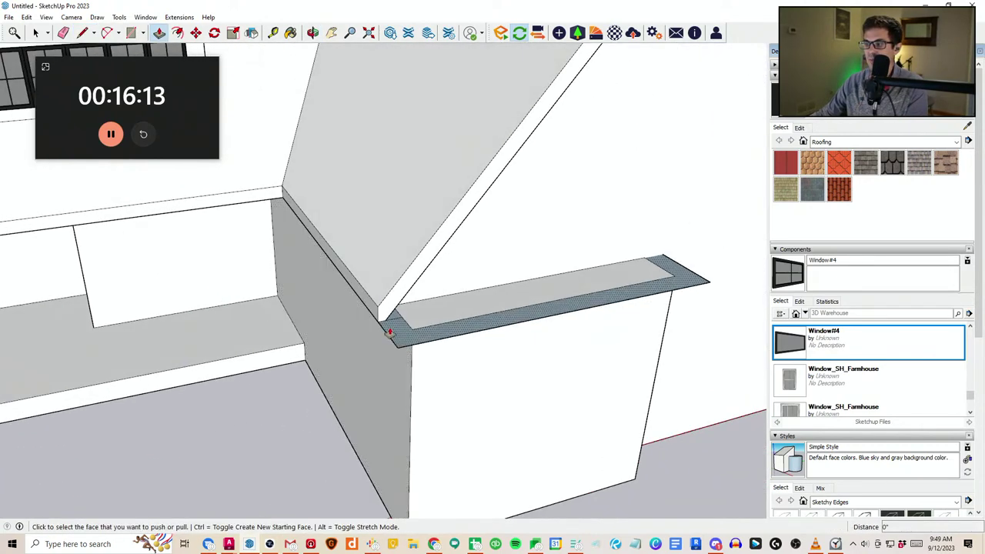
{"action": "left_click", "coordinate": [392, 331]}
{"action": "left_click", "coordinate": [379, 313]}
Close the underside of the overhang with a short line at the bump-out's upper front corner and erase the stray edges on the soffit
{"action": "scroll", "coordinate": [378, 321], "scroll_direction": "up", "scroll_amount": 2}
{"action": "key", "text": "e"}
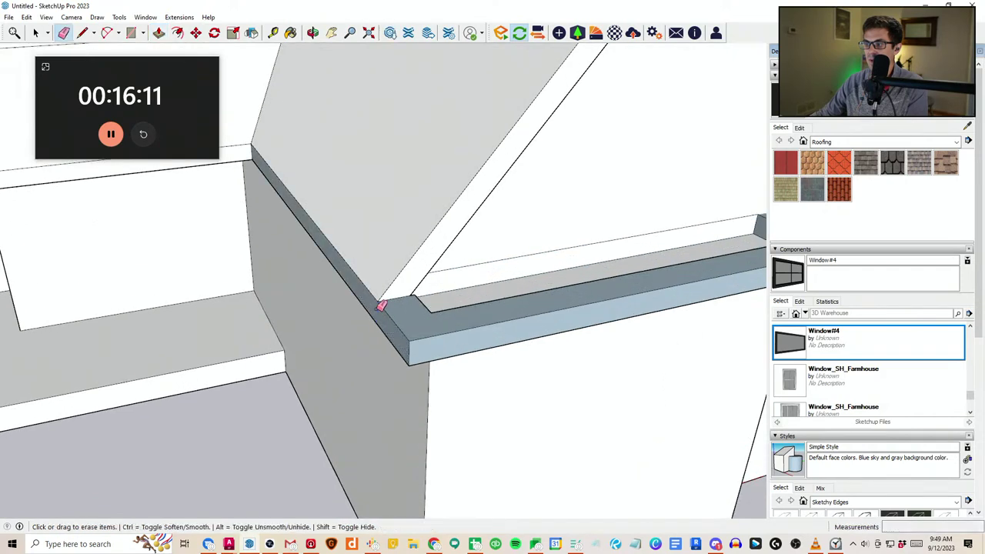
{"action": "middle_click_drag", "start_coordinate": [377, 305], "coordinate": [387, 177]}
{"action": "scroll", "coordinate": [433, 156], "scroll_direction": "up", "scroll_amount": 1}
{"action": "scroll", "coordinate": [433, 155], "scroll_direction": "down", "scroll_amount": 1}
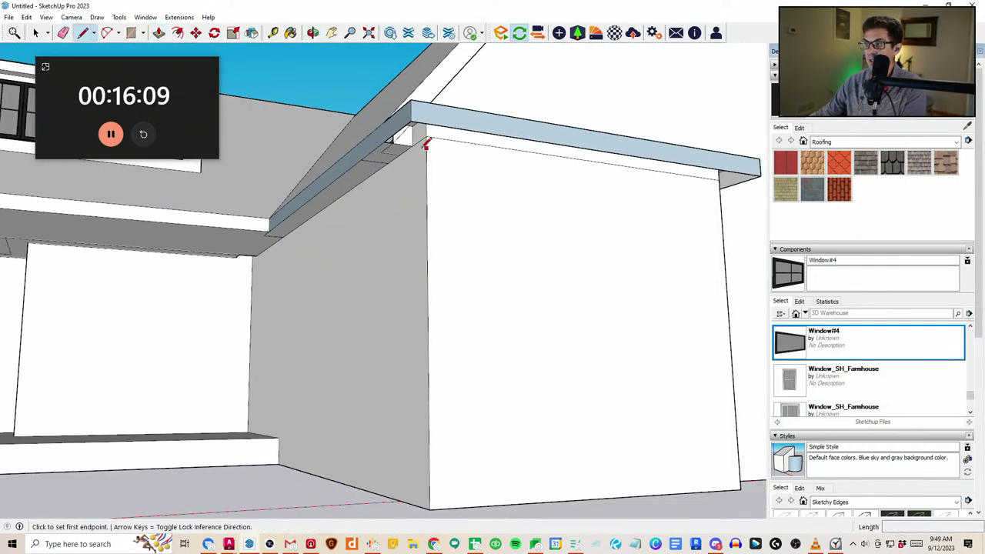
{"action": "left_click", "coordinate": [427, 137]}
{"action": "left_click", "coordinate": [428, 126]}
{"action": "key", "text": "e"}
{"action": "left_click", "coordinate": [398, 143]}
{"action": "left_click_drag", "start_coordinate": [398, 143], "coordinate": [393, 146]}
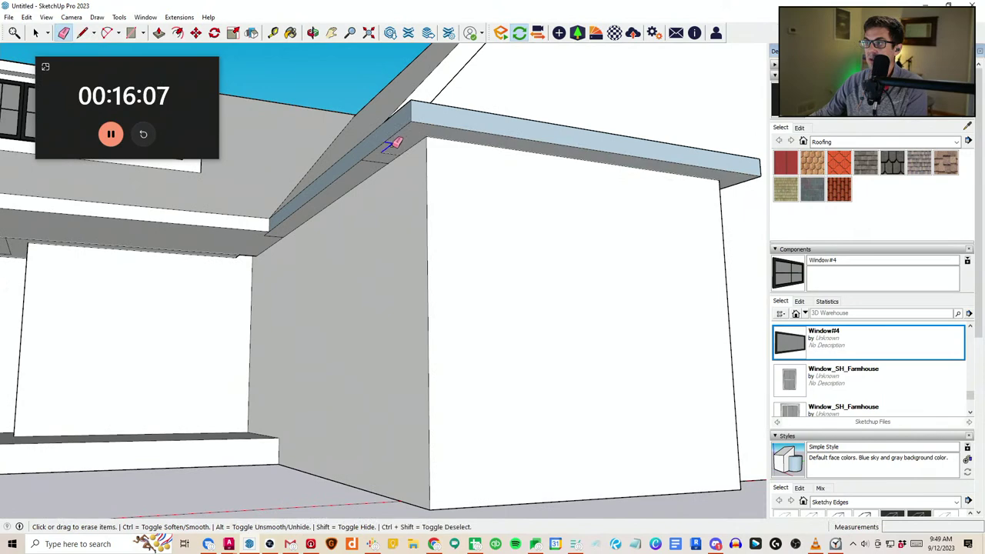
Draw helper lines at the overhang's outer front corner, using a 12" length, to set the bump-out roof's hip slope, and erase the extra ones
{"action": "scroll", "coordinate": [378, 166], "scroll_direction": "down", "scroll_amount": 10}
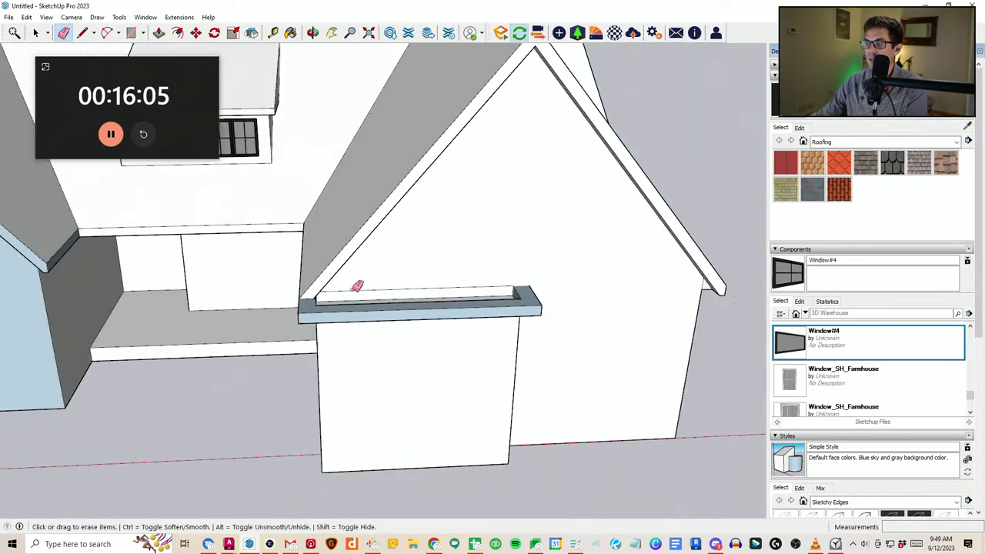
{"action": "mouse_move", "coordinate": [533, 239]}
{"action": "middle_mouse_down"}
{"action": "mouse_move", "coordinate": [499, 306]}
{"action": "mouse_move", "coordinate": [517, 290]}
{"action": "middle_mouse_up"}
{"action": "mouse_move", "coordinate": [446, 264]}
{"action": "middle_mouse_down"}
{"action": "mouse_move", "coordinate": [408, 356]}
{"action": "mouse_move", "coordinate": [402, 315]}
{"action": "middle_mouse_up"}
{"action": "key", "text": "l"}
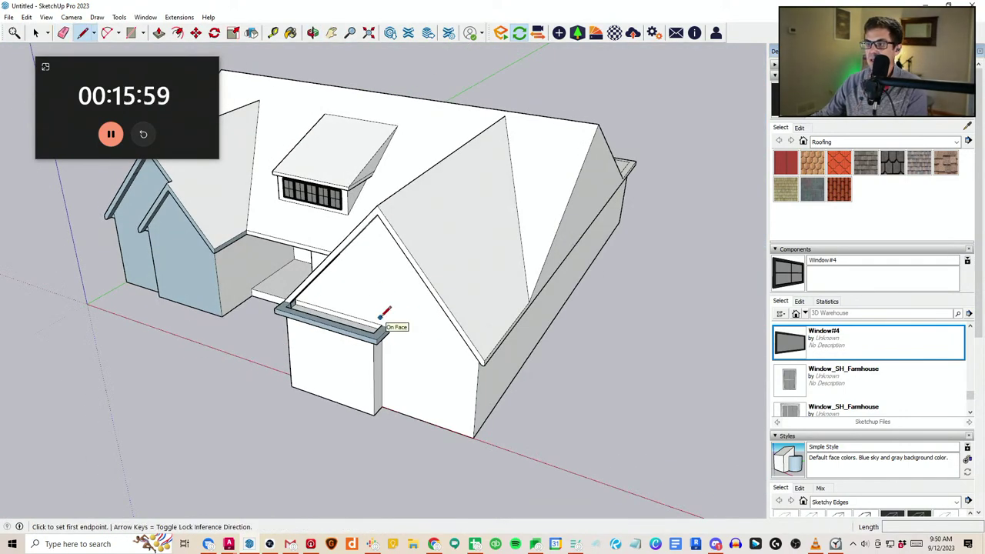
{"action": "scroll", "coordinate": [380, 317], "scroll_direction": "up", "scroll_amount": 2}
{"action": "middle_click_drag", "start_coordinate": [376, 342], "coordinate": [498, 314]}
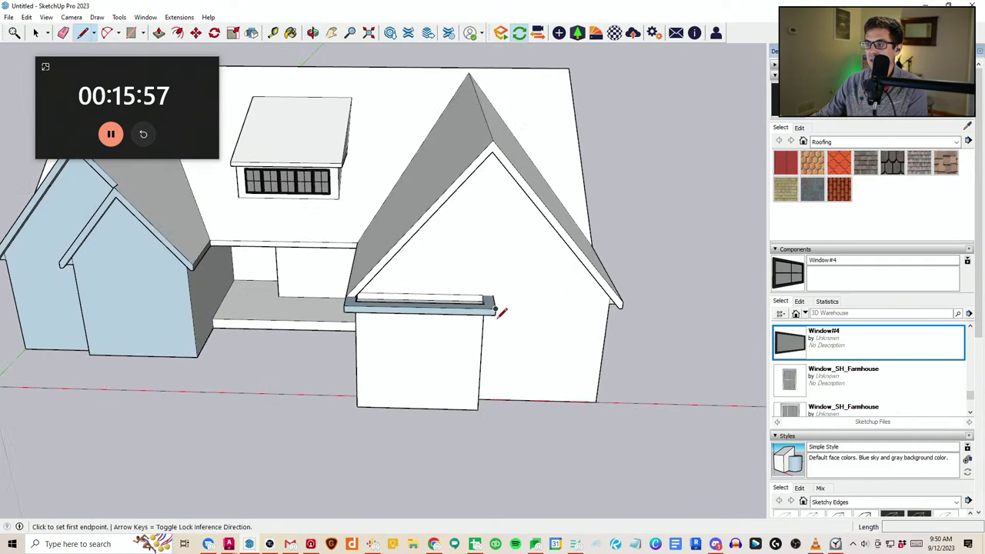
{"action": "scroll", "coordinate": [499, 307], "scroll_direction": "up", "scroll_amount": 2}
{"action": "middle_click_drag", "start_coordinate": [243, 337], "coordinate": [428, 267]}
{"action": "left_click", "coordinate": [494, 336]}
{"action": "scroll", "coordinate": [431, 256], "scroll_direction": "down", "scroll_amount": 1}
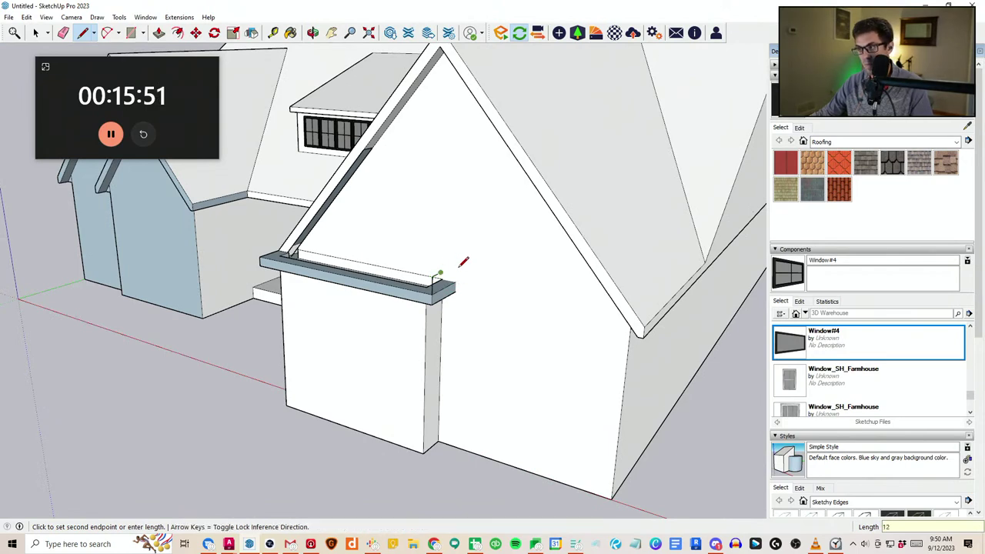
{"action": "scroll", "coordinate": [454, 266], "scroll_direction": "up", "scroll_amount": 2}
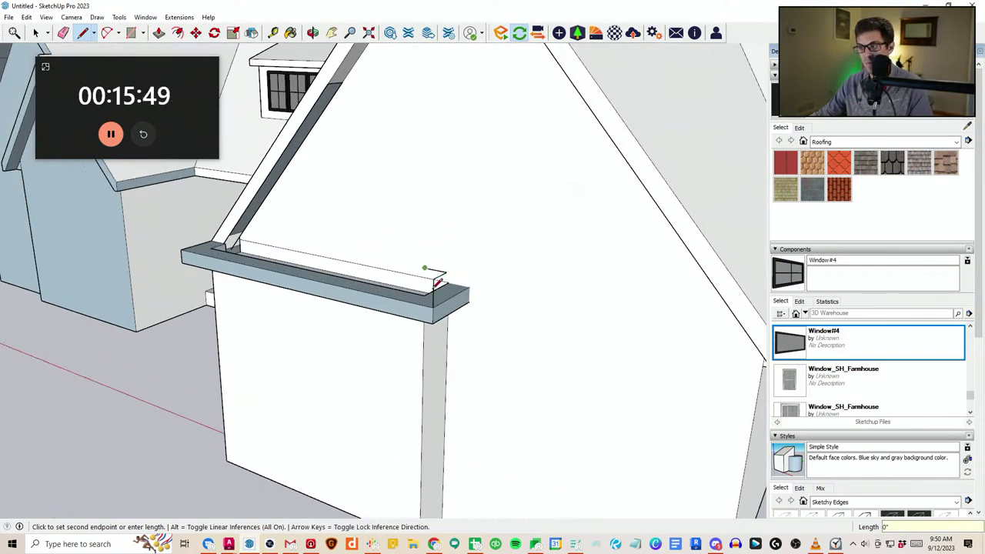
{"action": "key", "text": "e"}
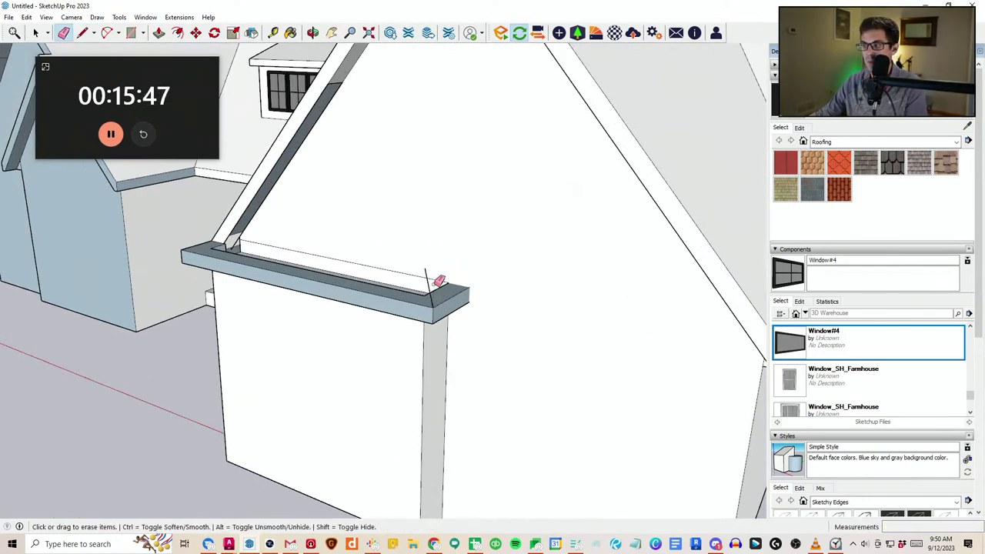
{"action": "scroll", "coordinate": [436, 278], "scroll_direction": "down", "scroll_amount": 1}
Draw the hip line from the overhang's outer front corner up to the gable wall and a level ridge line across to the gable's rake
{"action": "key", "text": "l"}
{"action": "left_click", "coordinate": [431, 288]}
{"action": "scroll", "coordinate": [423, 237], "scroll_direction": "down", "scroll_amount": 1}
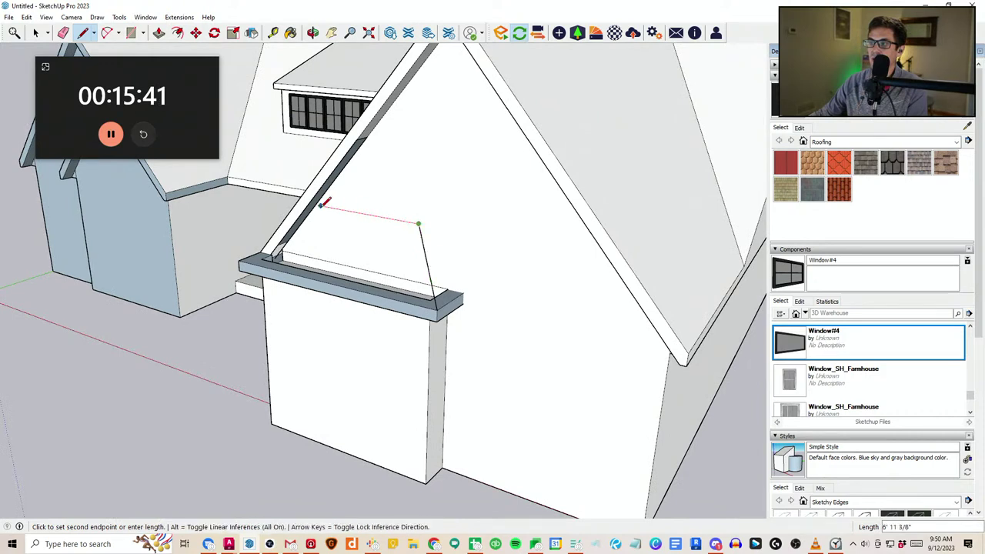
{"action": "middle_click_drag", "start_coordinate": [316, 205], "coordinate": [331, 217]}
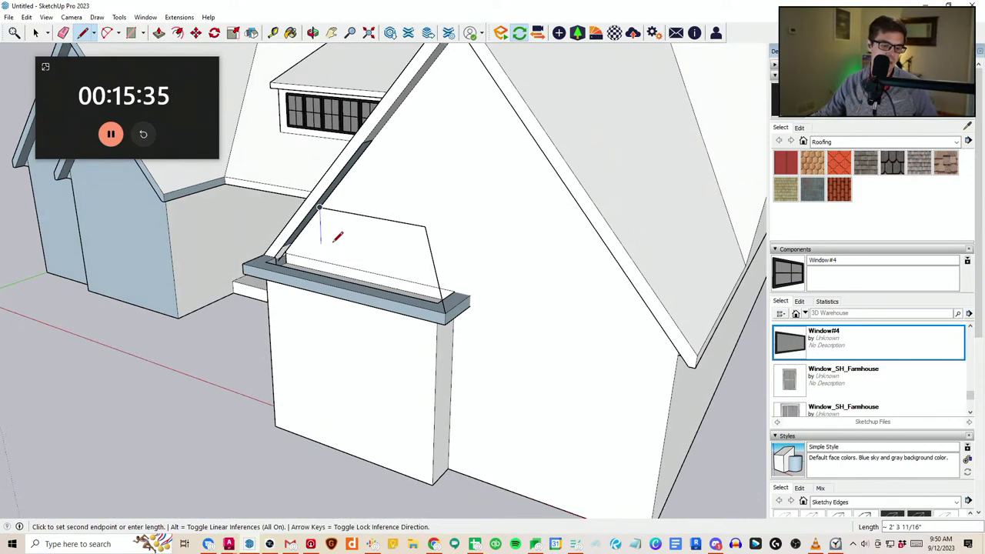
{"action": "middle_click_drag", "start_coordinate": [390, 268], "coordinate": [408, 262]}
{"action": "key", "text": "Escape"}
Connect the ridge's free end to the overhang's rear corner at the gable wall to close the side slope of the bump-out roof
{"action": "scroll", "coordinate": [434, 240], "scroll_direction": "up", "scroll_amount": 2}
{"action": "left_click", "coordinate": [434, 220]}
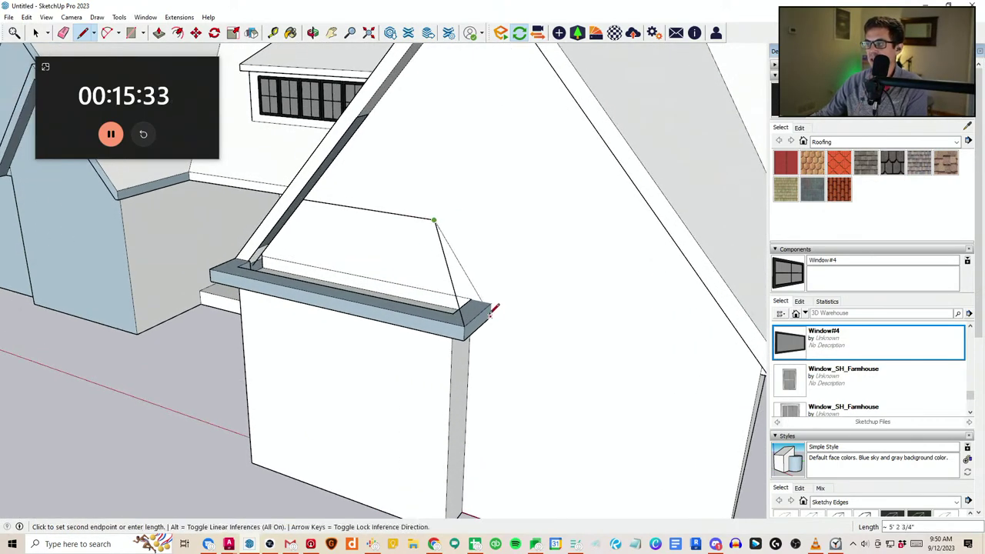
{"action": "left_click", "coordinate": [491, 303]}
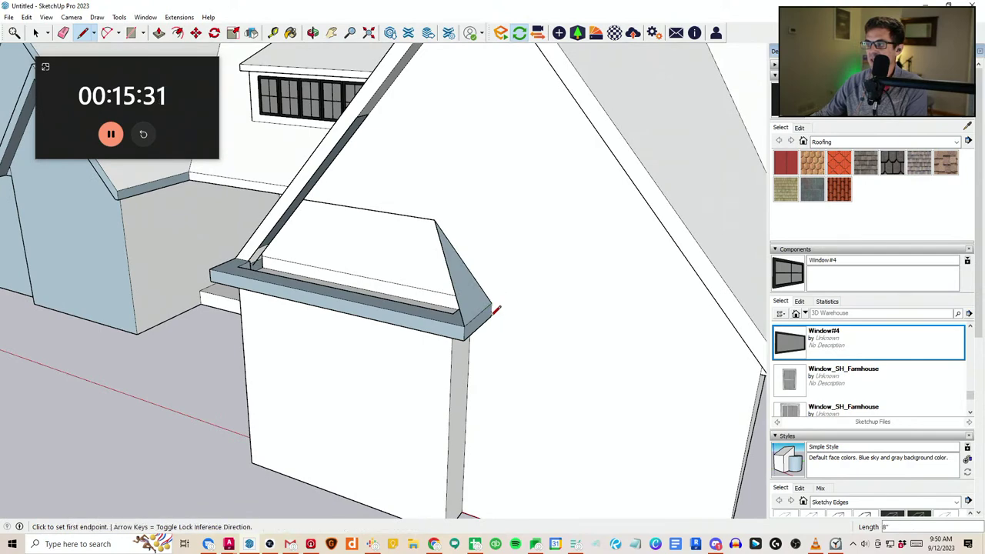
{"action": "middle_click_drag", "start_coordinate": [492, 300], "coordinate": [627, 261]}
{"action": "left_click", "coordinate": [509, 154]}
{"action": "left_click", "coordinate": [490, 157]}
{"action": "scroll", "coordinate": [470, 206], "scroll_direction": "up", "scroll_amount": 2}
{"action": "middle_click_drag", "start_coordinate": [452, 218], "coordinate": [245, 117]}
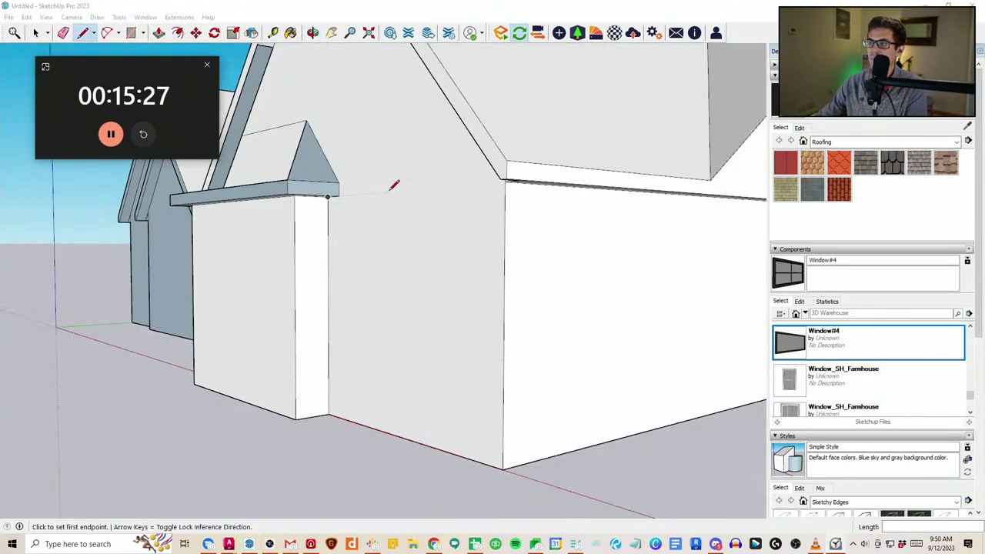
Draw a line from the ridge's rake end to the overhang's porch-side front corner to close the front roof slope
{"action": "middle_click_drag", "start_coordinate": [390, 190], "coordinate": [307, 186]}
{"action": "left_click", "coordinate": [324, 183]}
{"action": "middle_click_drag", "start_coordinate": [231, 230], "coordinate": [272, 287]}
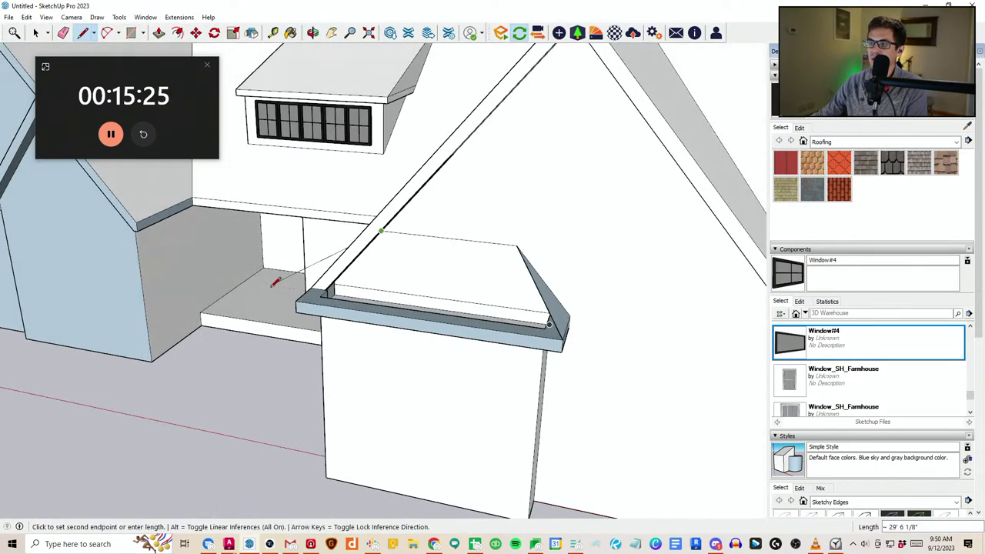
{"action": "left_click", "coordinate": [296, 300]}
{"action": "middle_click_drag", "start_coordinate": [338, 315], "coordinate": [437, 316]}
{"action": "scroll", "coordinate": [403, 264], "scroll_direction": "up", "scroll_amount": 3}
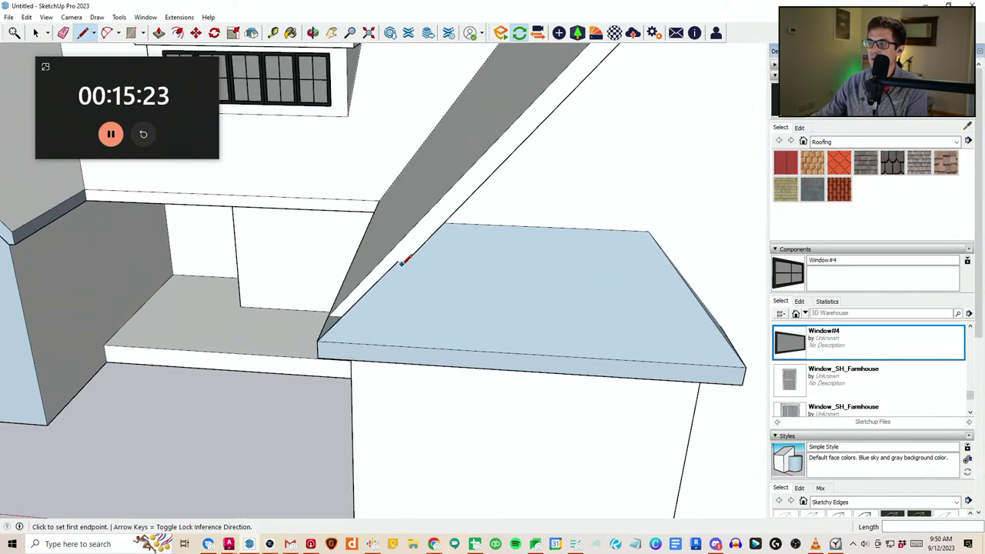
Try to join the front slope's porch-side edge to the ridge end at the gable's rake board and erase an edge there
{"action": "middle_click_drag", "start_coordinate": [343, 302], "coordinate": [127, 293]}
{"action": "middle_click_drag", "start_coordinate": [263, 236], "coordinate": [295, 251]}
{"action": "left_click", "coordinate": [290, 250]}
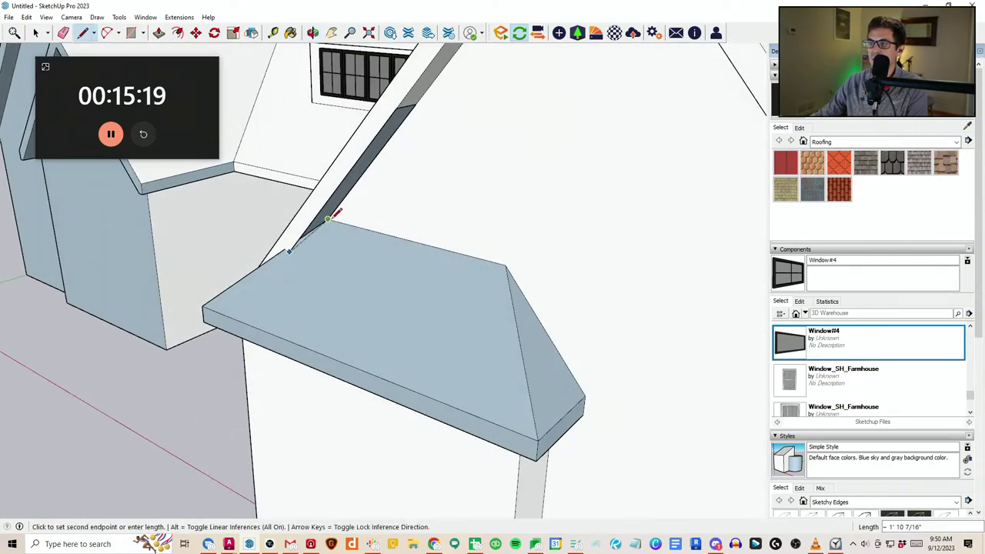
{"action": "left_click", "coordinate": [329, 219]}
{"action": "key", "text": "e"}
{"action": "scroll", "coordinate": [308, 234], "scroll_direction": "up", "scroll_amount": 2}
{"action": "left_click", "coordinate": [308, 233]}
{"action": "key", "text": "ctrl+z"}
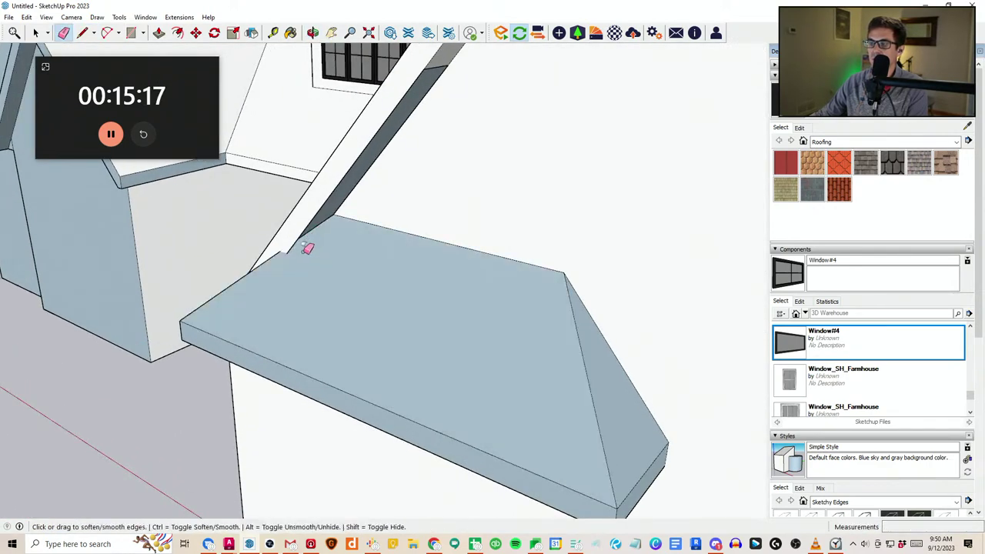
Draw a line on the front slope from the rake board's lower edge to the ridge end and erase the old slope edge
{"action": "scroll", "coordinate": [305, 246], "scroll_direction": "up", "scroll_amount": 1}
{"action": "middle_click_drag", "start_coordinate": [305, 247], "coordinate": [301, 253]}
{"action": "key", "text": "l"}
{"action": "left_click", "coordinate": [285, 256]}
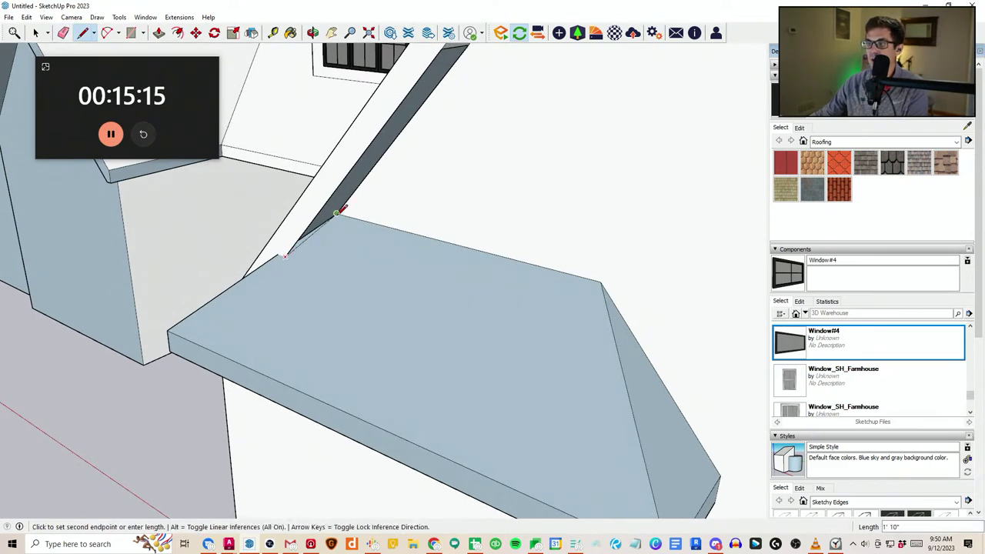
{"action": "left_click", "coordinate": [336, 213]}
{"action": "key", "text": "e"}
{"action": "left_click", "coordinate": [283, 252]}
{"action": "middle_click_drag", "start_coordinate": [284, 251], "coordinate": [312, 260]}
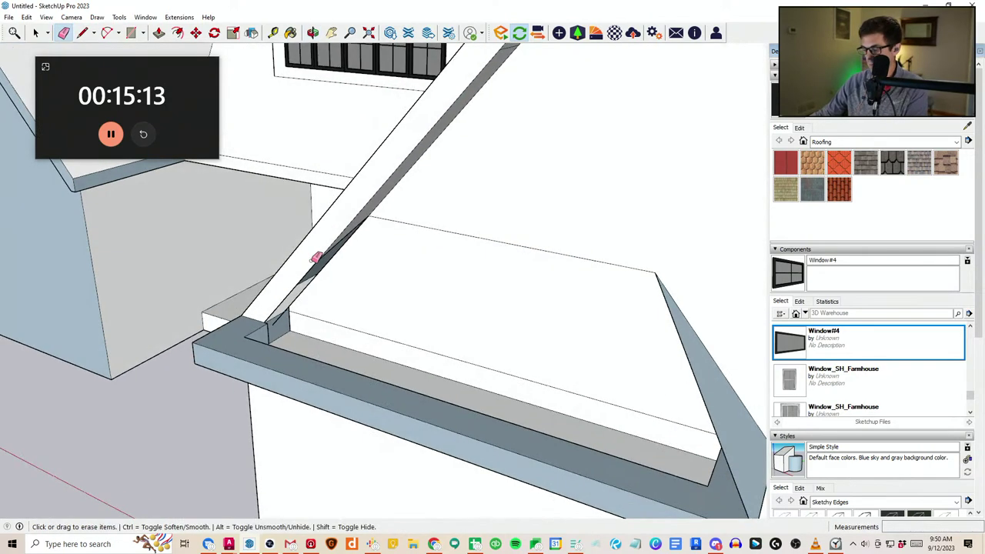
Redraw the front slope's side edge from the rake board to the overhang's porch-side corner and erase the leftover line on the roof
{"action": "key", "text": "l"}
{"action": "left_click", "coordinate": [291, 256]}
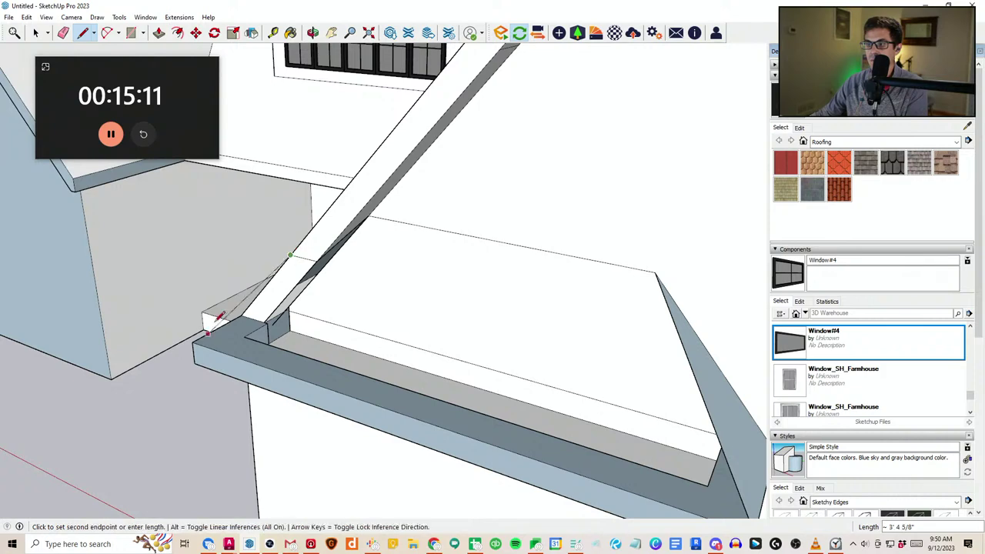
{"action": "left_click", "coordinate": [192, 341]}
{"action": "middle_click_drag", "start_coordinate": [246, 323], "coordinate": [347, 277]}
{"action": "scroll", "coordinate": [493, 274], "scroll_direction": "down", "scroll_amount": 3}
{"action": "middle_click_drag", "start_coordinate": [497, 272], "coordinate": [548, 272]}
{"action": "key", "text": "e"}
{"action": "left_click", "coordinate": [487, 240]}
Examine the farmhouse front and the bump-out's finished hip roof from several angles
{"action": "scroll", "coordinate": [463, 244], "scroll_direction": "down", "scroll_amount": 3}
{"action": "middle_click_drag", "start_coordinate": [465, 243], "coordinate": [490, 220]}
{"action": "scroll", "coordinate": [490, 220], "scroll_direction": "down", "scroll_amount": 2}
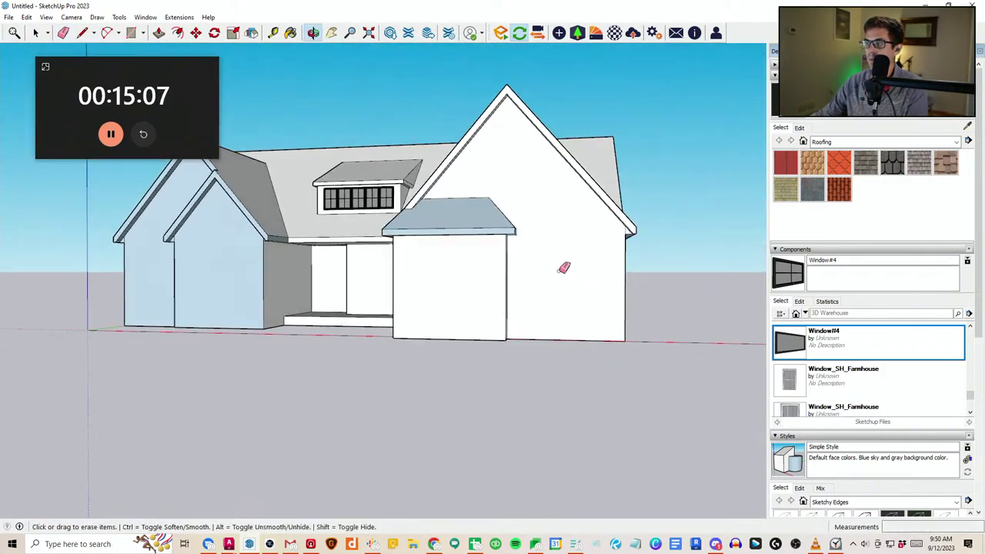
{"action": "scroll", "coordinate": [562, 269], "scroll_direction": "down", "scroll_amount": 2}
{"action": "middle_click_drag", "start_coordinate": [537, 342], "coordinate": [490, 293]}
{"action": "scroll", "coordinate": [539, 346], "scroll_direction": "up", "scroll_amount": 2}
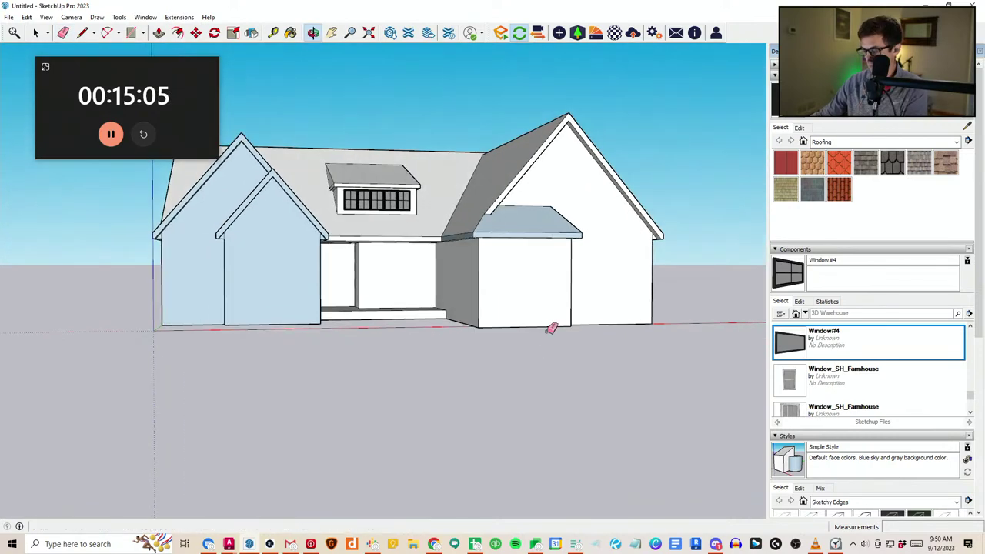
{"action": "middle_click_drag", "start_coordinate": [556, 282], "coordinate": [520, 347]}
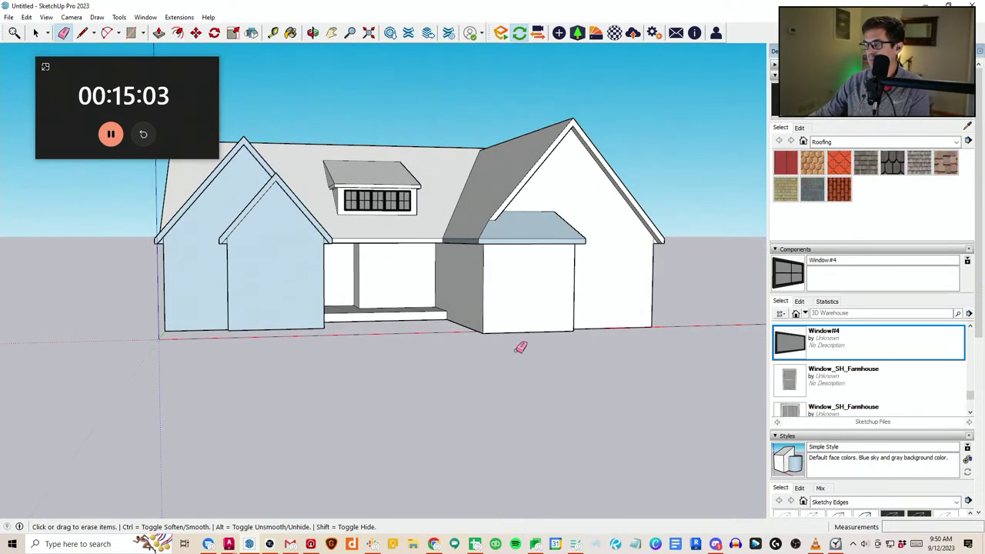
{"action": "mouse_move", "coordinate": [526, 309]}
{"action": "middle_mouse_down"}
{"action": "mouse_move", "coordinate": [327, 297]}
{"action": "mouse_move", "coordinate": [684, 373]}
{"action": "middle_mouse_up"}
Copy the dormer window nearest the large gable onto the bump-out's front wall near its outer corner
{"action": "key", "text": "space"}
{"action": "middle_click_drag", "start_coordinate": [421, 227], "coordinate": [401, 267]}
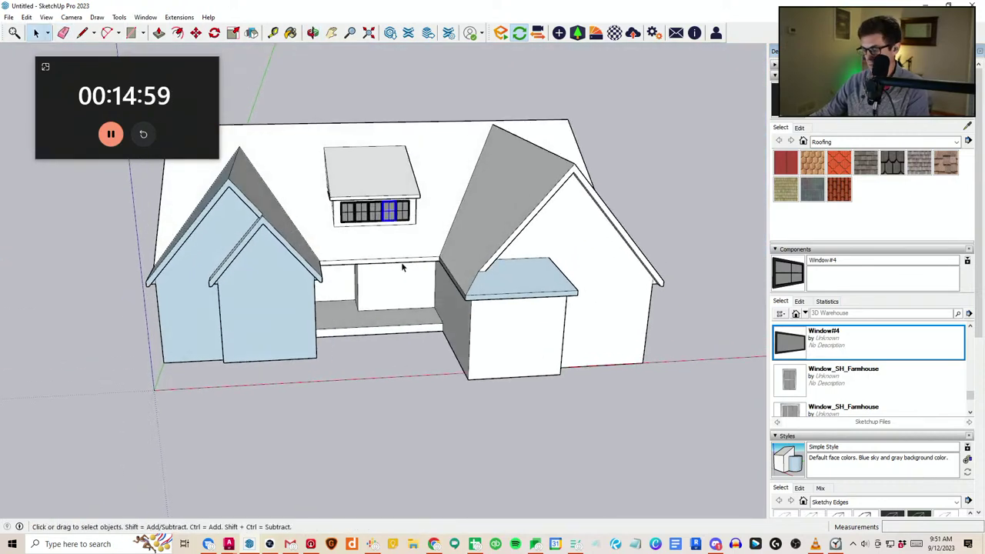
{"action": "left_click", "coordinate": [404, 214]}
{"action": "middle_click_drag", "start_coordinate": [407, 231], "coordinate": [389, 245]}
{"action": "key", "text": "m"}
{"action": "key", "text": "ctrl"}
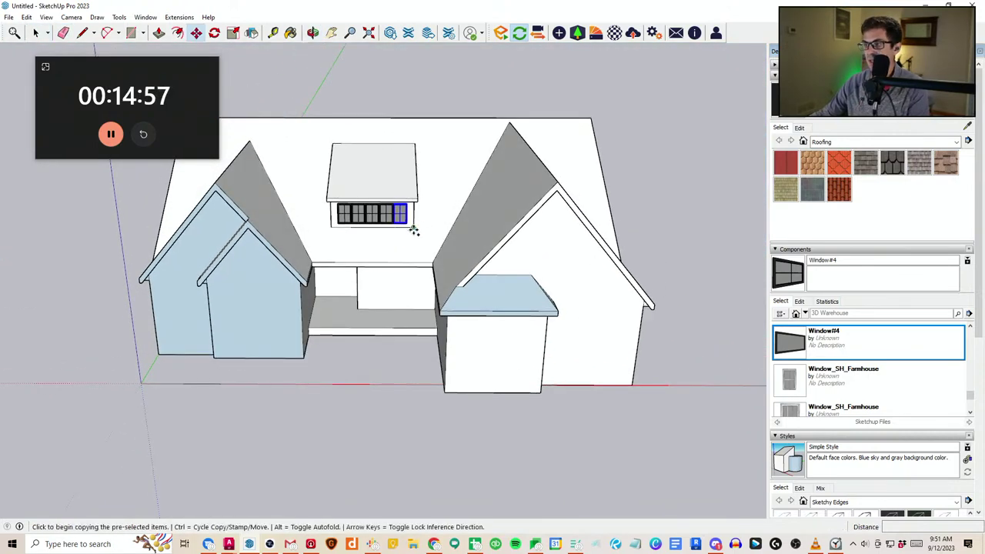
{"action": "left_click", "coordinate": [413, 228]}
{"action": "middle_click_drag", "start_coordinate": [581, 397], "coordinate": [489, 359]}
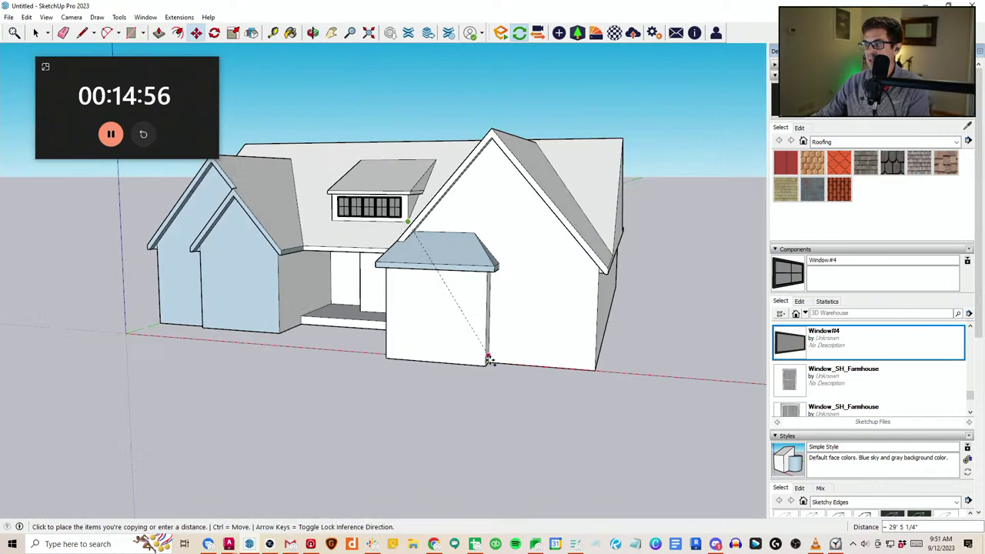
{"action": "left_click", "coordinate": [486, 316]}
{"action": "mouse_move", "coordinate": [487, 319]}
{"action": "middle_mouse_down"}
{"action": "mouse_move", "coordinate": [493, 328]}
{"action": "mouse_move", "coordinate": [481, 332]}
{"action": "middle_mouse_up"}
{"action": "scroll", "coordinate": [497, 294], "scroll_direction": "up", "scroll_amount": 4}
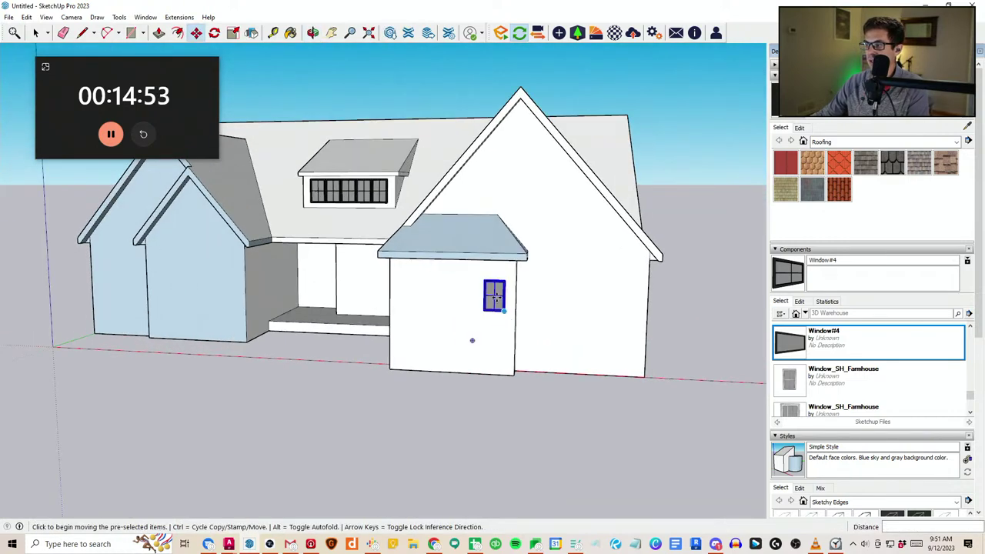
Move the copied window up 1' on the bump-out's front wall
{"action": "middle_click_drag", "start_coordinate": [492, 277], "coordinate": [451, 269]}
{"action": "left_click", "coordinate": [493, 290]}
{"action": "type", "text": "1'"}
{"action": "key", "text": "Return"}
Copy the bump-out window directly below itself, stacking the two frames edge to edge
{"action": "key", "text": "m"}
{"action": "key", "text": "ctrl"}
{"action": "scroll", "coordinate": [444, 218], "scroll_direction": "up", "scroll_amount": 1}
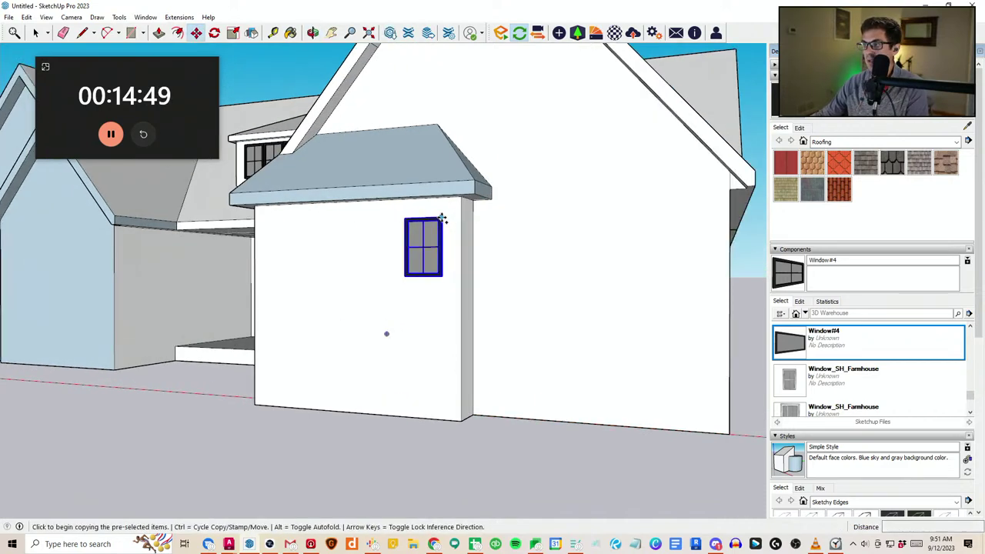
{"action": "left_click", "coordinate": [441, 218]}
{"action": "left_click", "coordinate": [441, 276]}
{"action": "scroll", "coordinate": [441, 275], "scroll_direction": "up", "scroll_amount": 3}
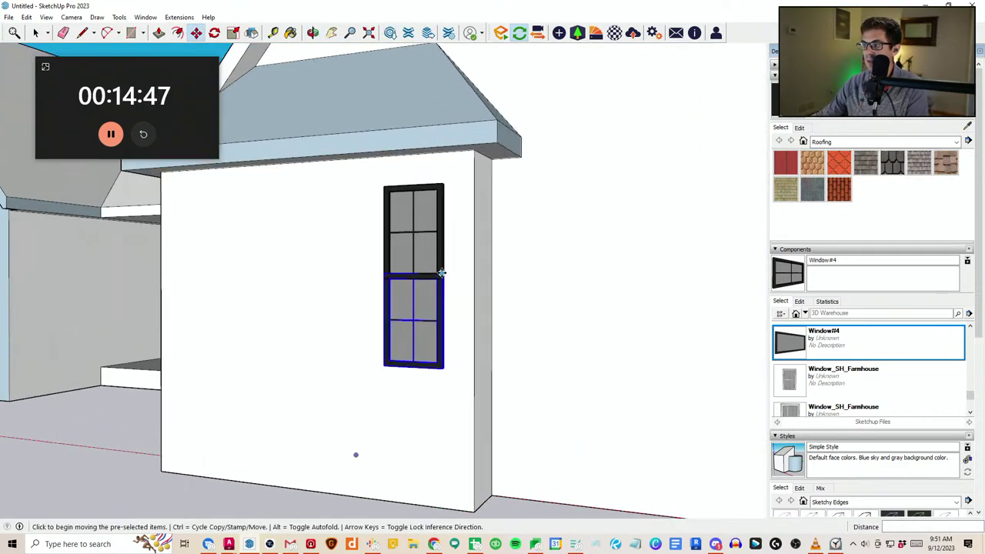
{"action": "left_click", "coordinate": [442, 275]}
Make the lower bump-out window a unique component
{"action": "key", "text": "space"}
{"action": "right_click", "coordinate": [413, 324]}
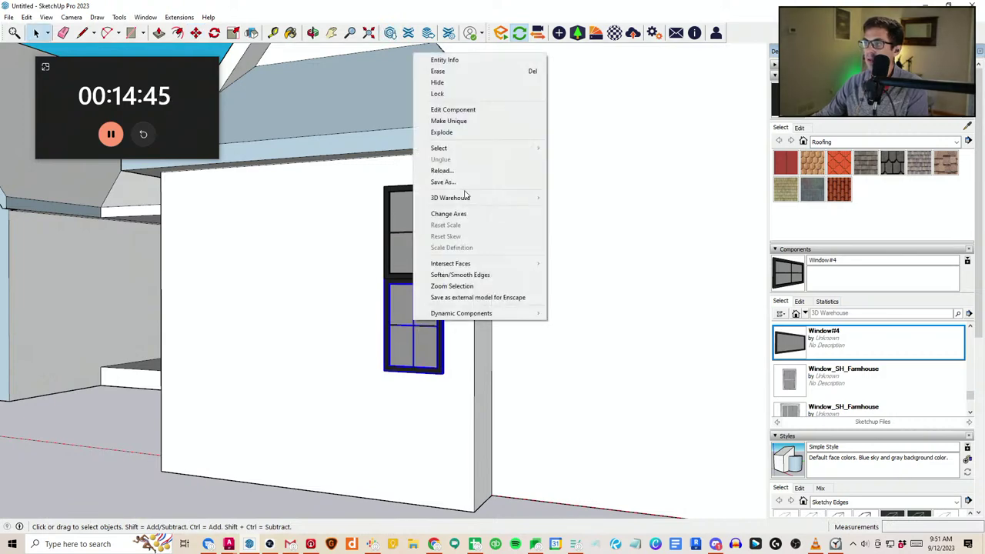
{"action": "left_click", "coordinate": [461, 123]}
Open the lower bump-out window for editing and stretch its bottom frame edge down 2'
{"action": "middle_click_drag", "start_coordinate": [382, 323], "coordinate": [439, 310]}
{"action": "double_click", "coordinate": [450, 333]}
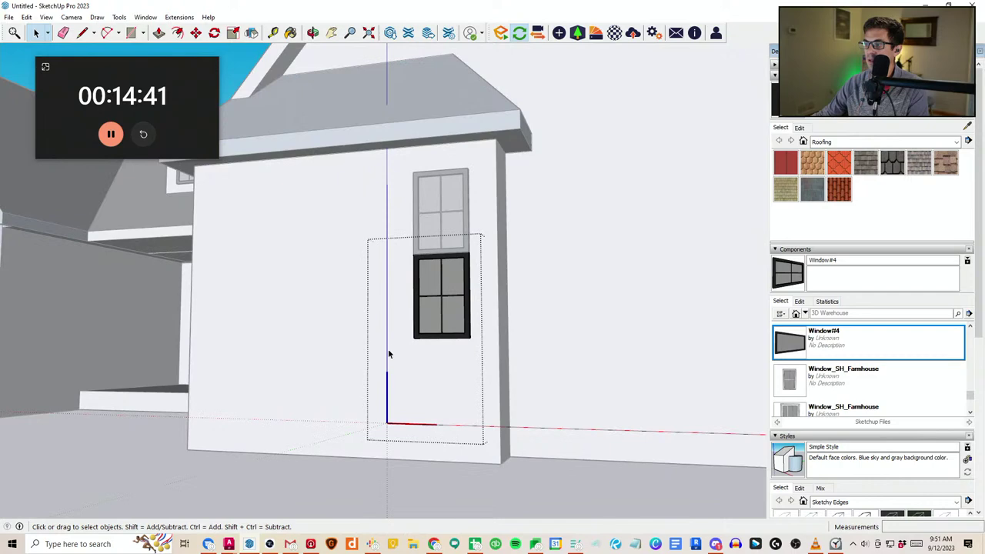
{"action": "left_click_drag", "start_coordinate": [388, 348], "coordinate": [545, 309]}
{"action": "middle_click_drag", "start_coordinate": [509, 332], "coordinate": [493, 367]}
{"action": "key", "text": "m"}
{"action": "left_click", "coordinate": [443, 376]}
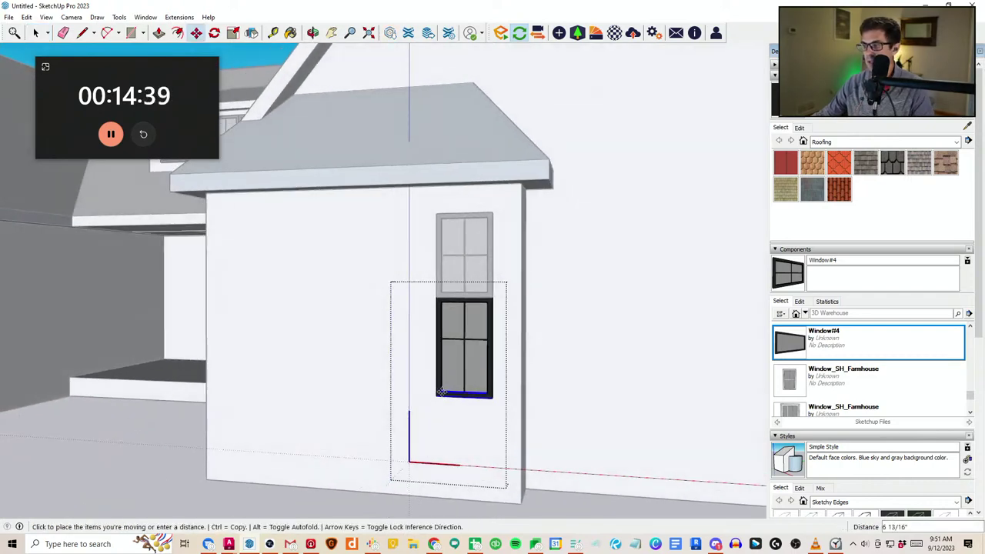
{"action": "type", "text": "2'"}
{"action": "key", "text": "Return"}
{"action": "scroll", "coordinate": [453, 367], "scroll_direction": "down", "scroll_amount": 3}
{"action": "key", "text": "space"}
Move the horizontal grille bar of the lower bump-out window down 12 inches
{"action": "middle_click_drag", "start_coordinate": [456, 362], "coordinate": [520, 383]}
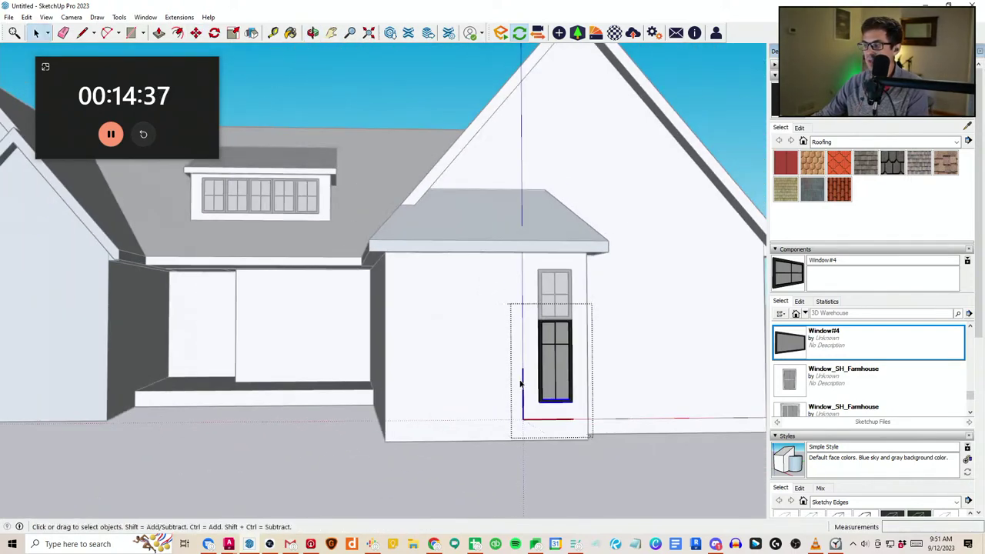
{"action": "scroll", "coordinate": [548, 363], "scroll_direction": "down", "scroll_amount": 2}
{"action": "scroll", "coordinate": [572, 356], "scroll_direction": "down", "scroll_amount": 3}
{"action": "middle_click", "coordinate": [572, 356]}
{"action": "scroll", "coordinate": [556, 386], "scroll_direction": "up", "scroll_amount": 1}
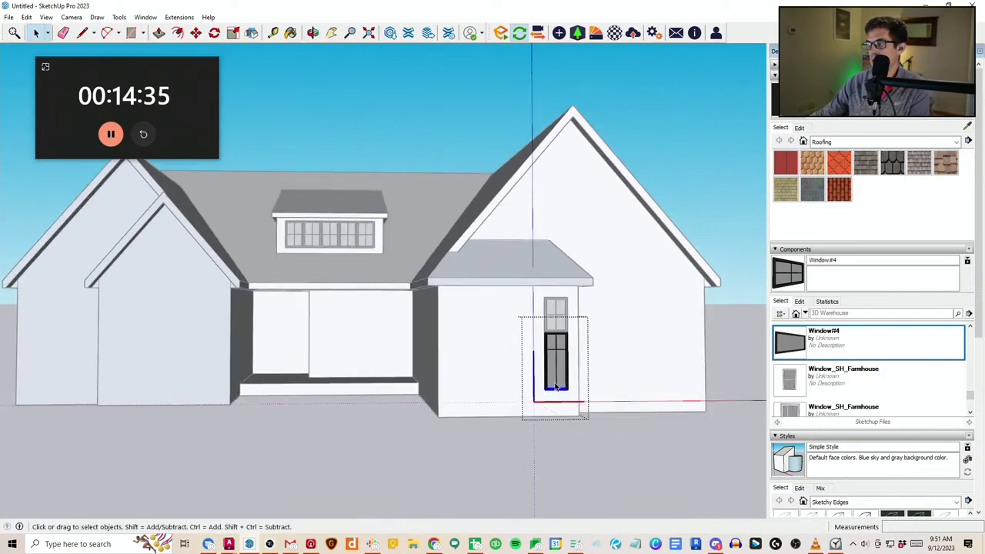
{"action": "scroll", "coordinate": [537, 388], "scroll_direction": "up", "scroll_amount": 3}
{"action": "left_click_drag", "start_coordinate": [531, 368], "coordinate": [683, 328]}
{"action": "key", "text": "m"}
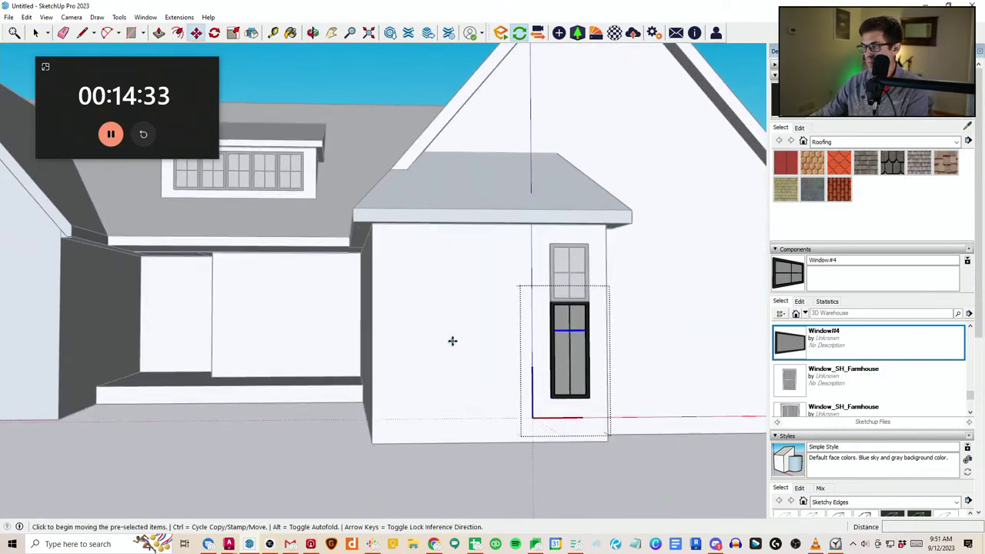
{"action": "left_click", "coordinate": [451, 341]}
{"action": "type", "text": "1'"}
{"action": "key", "text": "Return"}
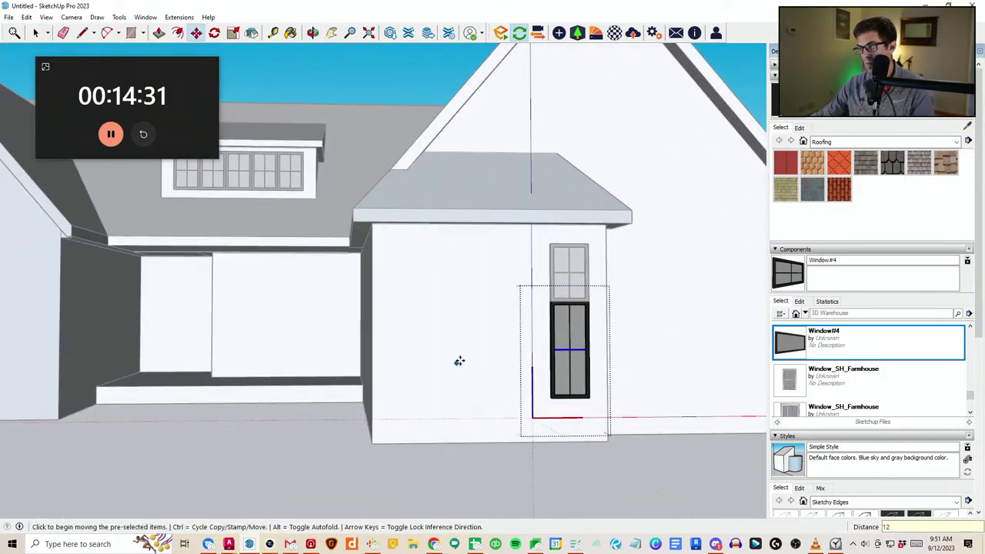
Try to cut the horizontal grille bar free in the upper bump-out window and erase it
{"action": "key", "text": "space"}
{"action": "left_click", "coordinate": [555, 462]}
{"action": "scroll", "coordinate": [555, 331], "scroll_direction": "down", "scroll_amount": 1}
{"action": "double_click", "coordinate": [567, 284]}
{"action": "scroll", "coordinate": [566, 287], "scroll_direction": "up", "scroll_amount": 5}
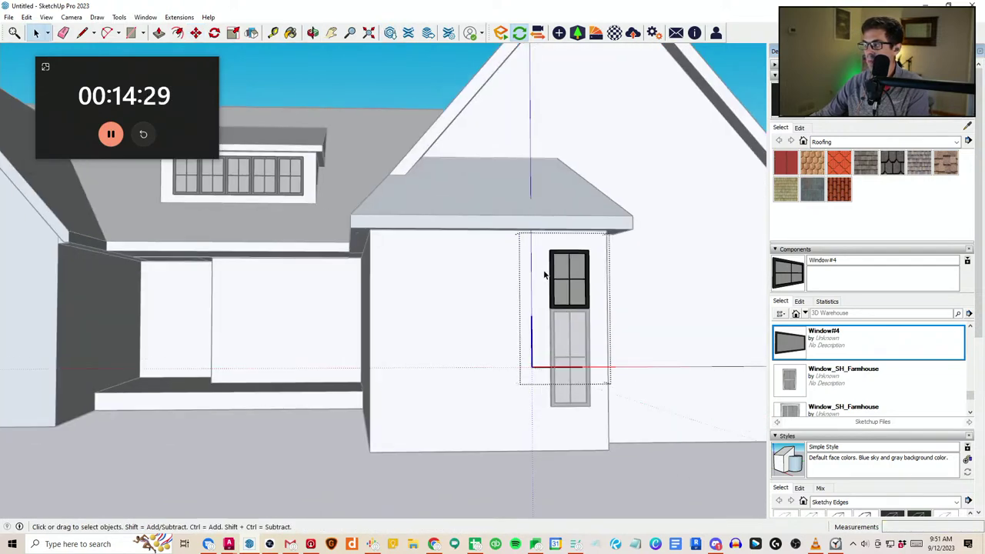
{"action": "key", "text": "l"}
{"action": "left_click", "coordinate": [560, 273]}
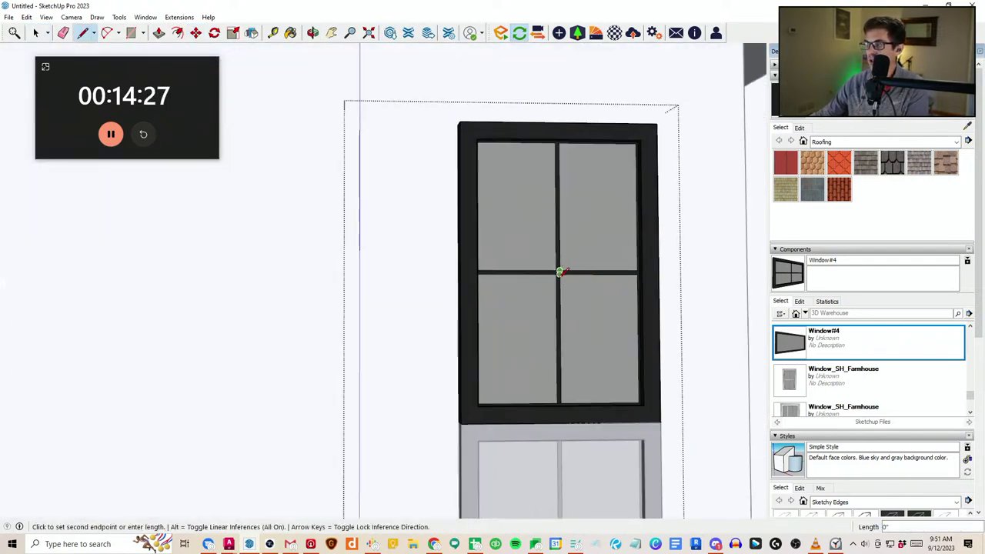
{"action": "left_click", "coordinate": [561, 276]}
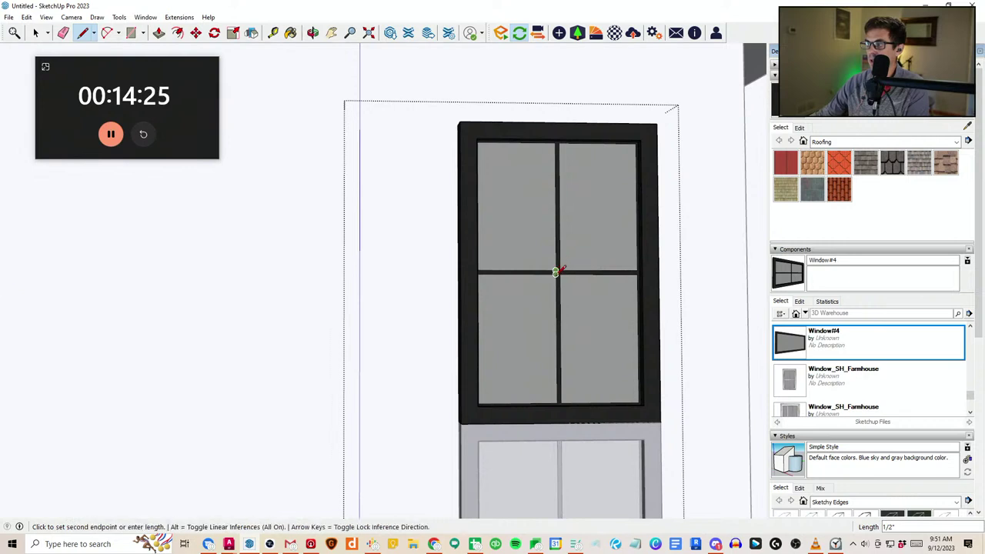
{"action": "left_click", "coordinate": [556, 274]}
{"action": "key", "text": "e"}
{"action": "left_click_drag", "start_coordinate": [548, 277], "coordinate": [546, 264]}
{"action": "key", "text": "ctrl+z"}
{"action": "middle_click_drag", "start_coordinate": [599, 291], "coordinate": [476, 305]}
{"action": "key", "text": "l"}
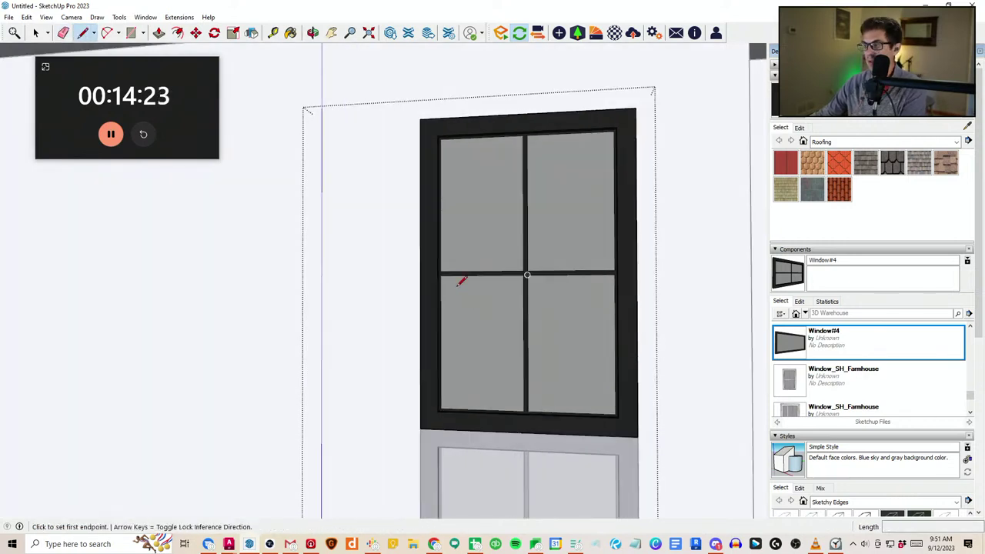
{"action": "left_click", "coordinate": [440, 271]}
{"action": "left_click", "coordinate": [441, 276]}
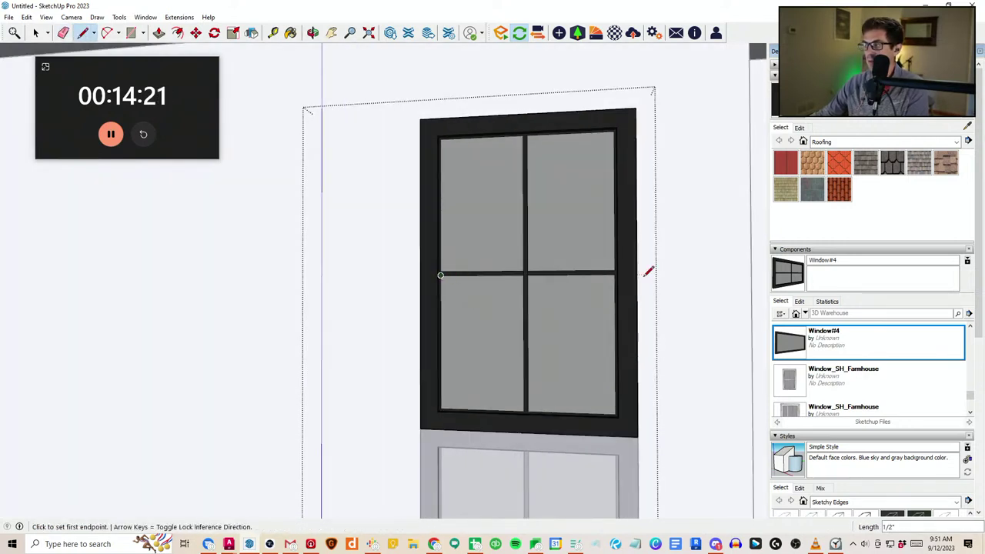
{"action": "left_click", "coordinate": [614, 269]}
{"action": "key", "text": "e"}
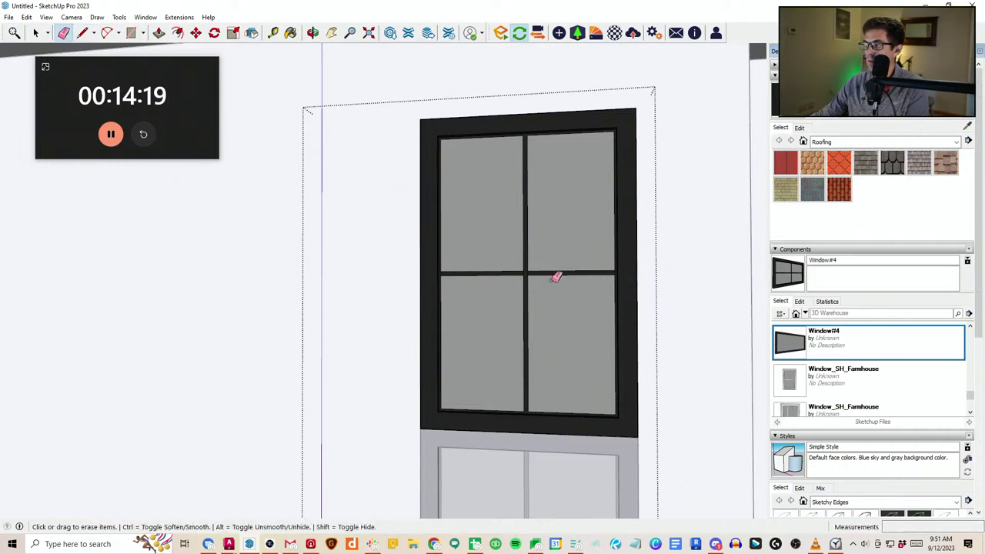
{"action": "scroll", "coordinate": [515, 281], "scroll_direction": "down", "scroll_amount": 2}
Try to lower the upper bump-out window's top edge 12 inches, undo the edits and leave the component
{"action": "key", "text": "space"}
{"action": "left_click_drag", "start_coordinate": [395, 249], "coordinate": [675, 167]}
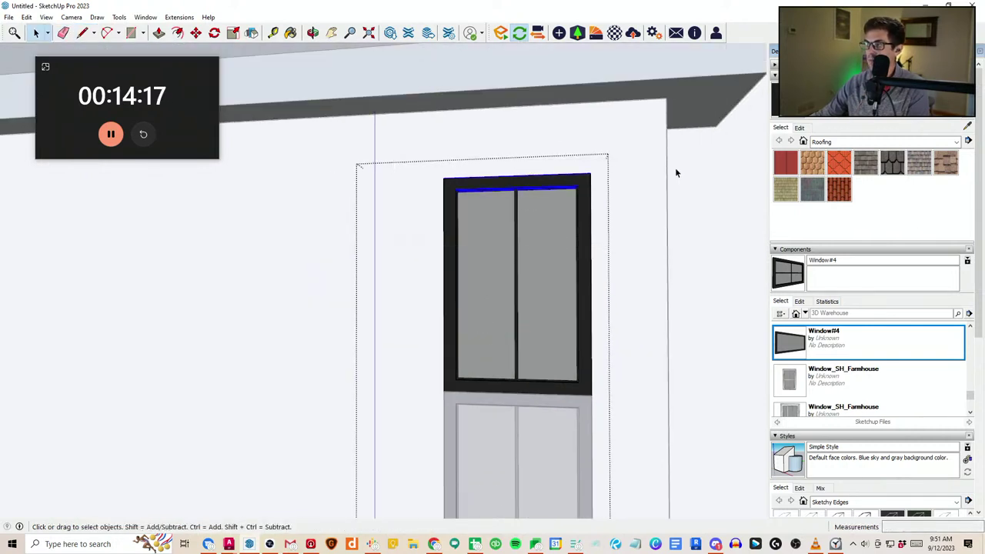
{"action": "key", "text": "m"}
{"action": "scroll", "coordinate": [529, 254], "scroll_direction": "down", "scroll_amount": 5}
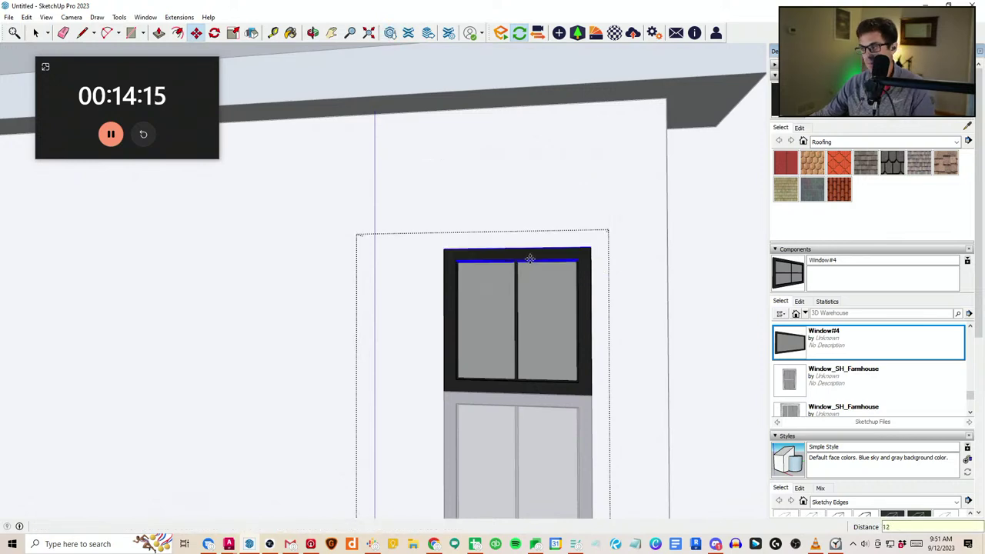
{"action": "scroll", "coordinate": [473, 308], "scroll_direction": "down", "scroll_amount": 1}
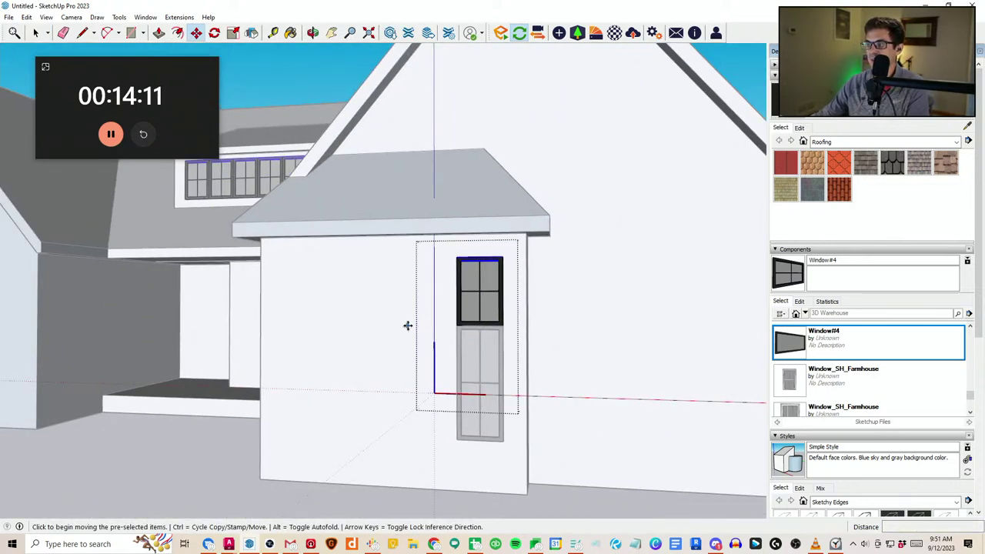
{"action": "key", "text": "Escape"}
{"action": "key", "text": "space"}
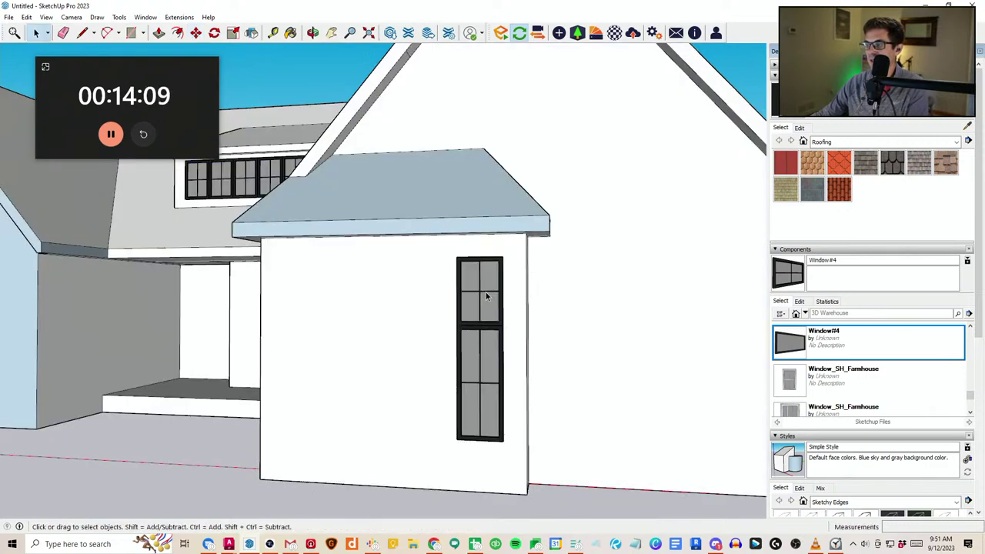
Make the upper bump-out window a unique component and open it for editing
{"action": "right_click", "coordinate": [485, 297]}
{"action": "left_click", "coordinate": [533, 103]}
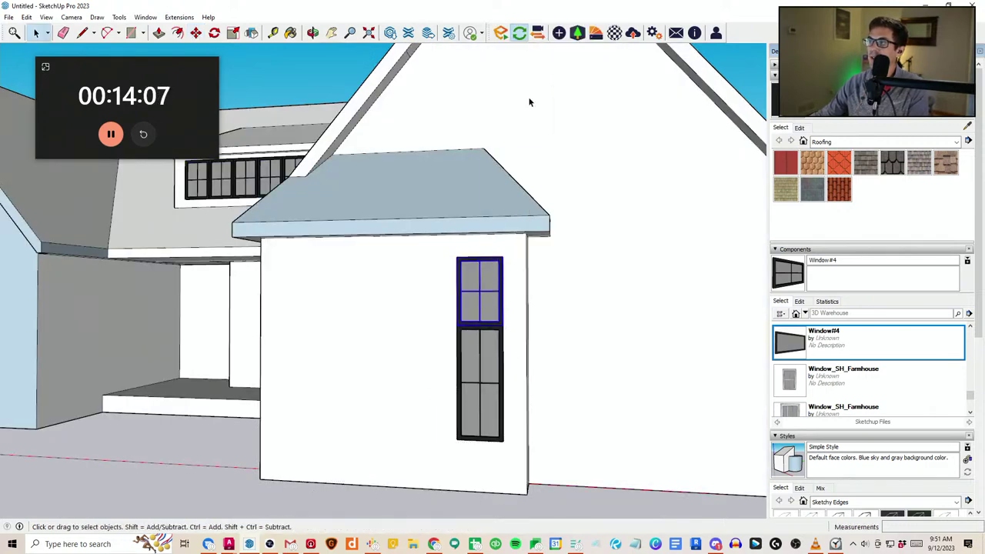
{"action": "scroll", "coordinate": [485, 322], "scroll_direction": "up", "scroll_amount": 8}
Separate the upper window's horizontal grille bar from the frame and vertical bar with short edges, and erase it
{"action": "key", "text": "l"}
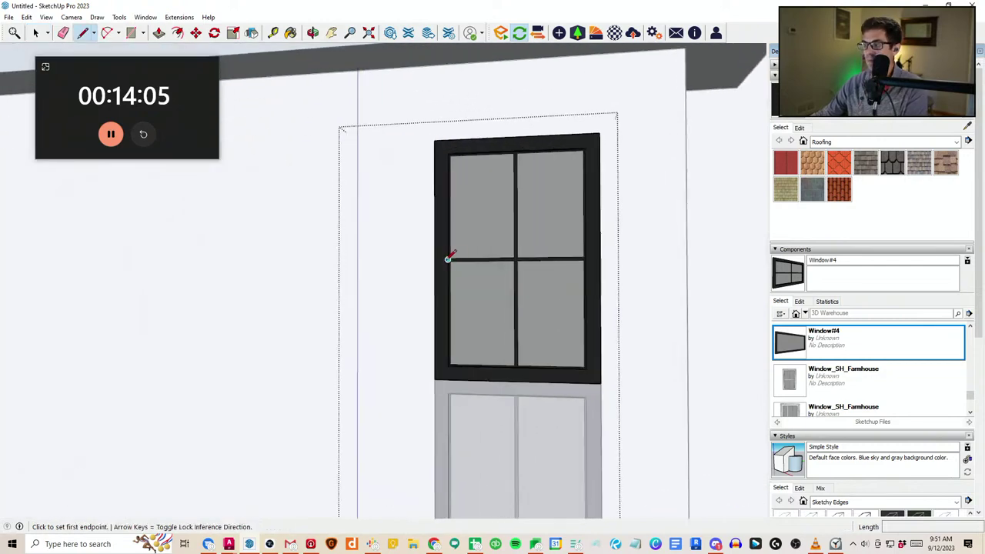
{"action": "scroll", "coordinate": [448, 259], "scroll_direction": "up", "scroll_amount": 3}
{"action": "left_click", "coordinate": [448, 260]}
{"action": "left_click", "coordinate": [448, 265]}
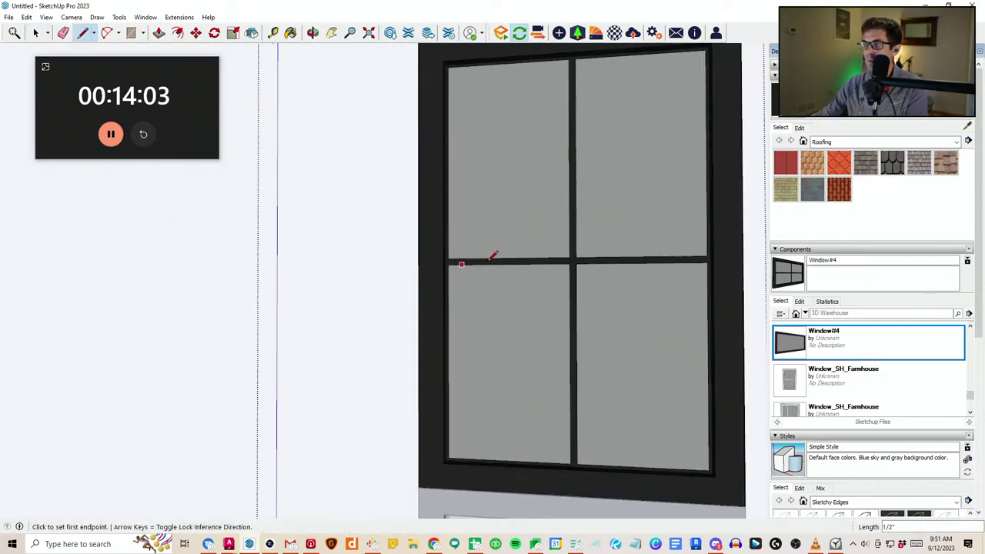
{"action": "left_click", "coordinate": [570, 258]}
{"action": "left_click", "coordinate": [570, 264]}
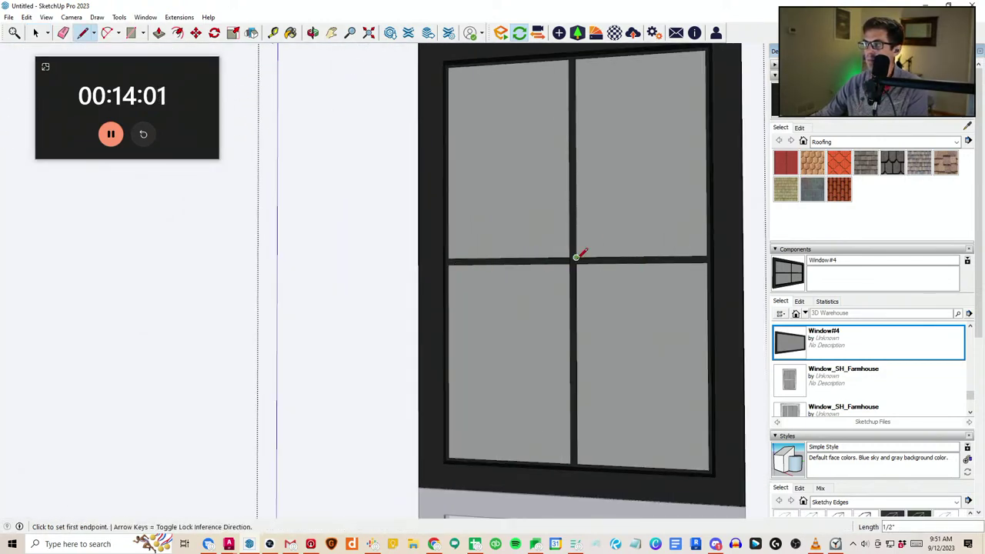
{"action": "left_click", "coordinate": [576, 257]}
{"action": "left_click", "coordinate": [576, 263]}
{"action": "left_click", "coordinate": [707, 256]}
{"action": "left_click", "coordinate": [707, 262]}
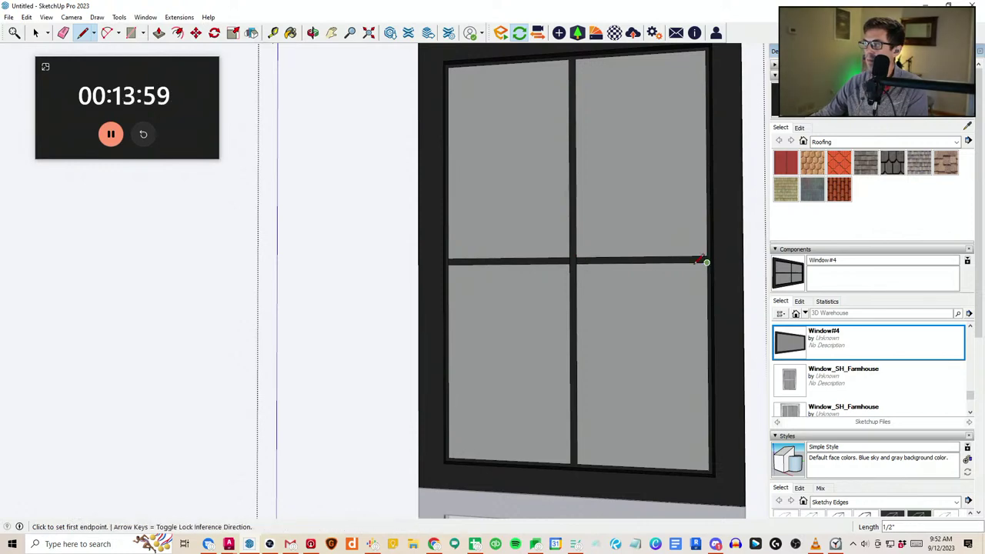
{"action": "key", "text": "e"}
{"action": "left_click_drag", "start_coordinate": [663, 251], "coordinate": [654, 269]}
{"action": "scroll", "coordinate": [514, 294], "scroll_direction": "down", "scroll_amount": 5}
Lower the top frame edge of the upper bump-out window by 12 inches and close the component
{"action": "key", "text": "space"}
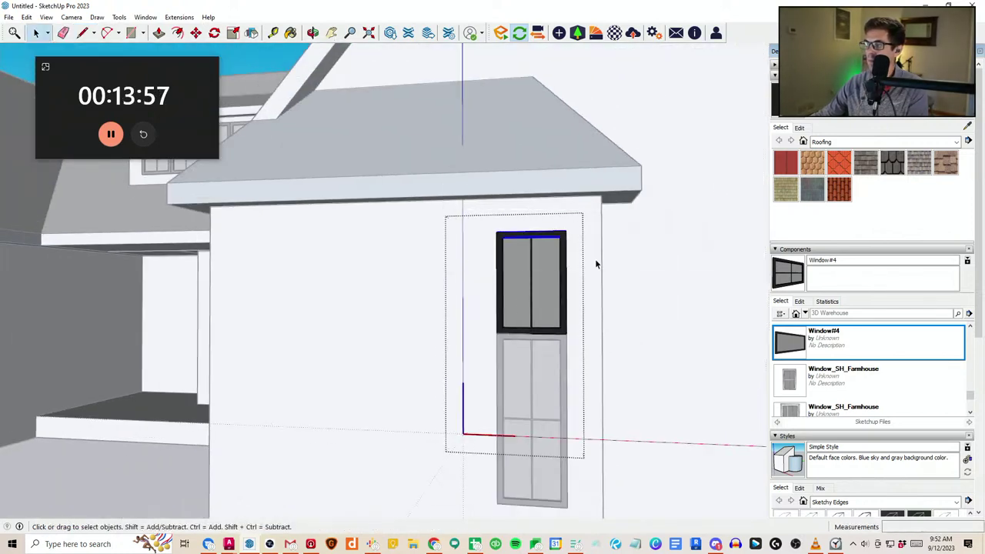
{"action": "middle_click_drag", "start_coordinate": [489, 305], "coordinate": [468, 297]}
{"action": "key", "text": "m"}
{"action": "left_click", "coordinate": [516, 272]}
{"action": "type", "text": "12"}
{"action": "key", "text": "Return"}
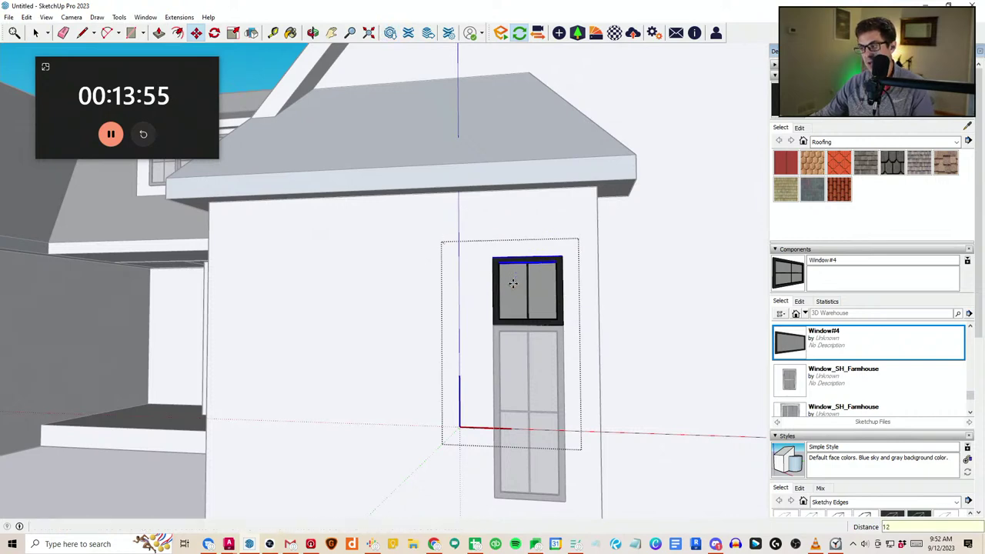
{"action": "scroll", "coordinate": [482, 321], "scroll_direction": "down", "scroll_amount": 4}
{"action": "key", "text": "space"}
{"action": "left_click", "coordinate": [483, 324]}
{"action": "scroll", "coordinate": [485, 326], "scroll_direction": "down", "scroll_amount": 3}
{"action": "left_click", "coordinate": [527, 466]}
{"action": "scroll", "coordinate": [529, 463], "scroll_direction": "down", "scroll_amount": 2}
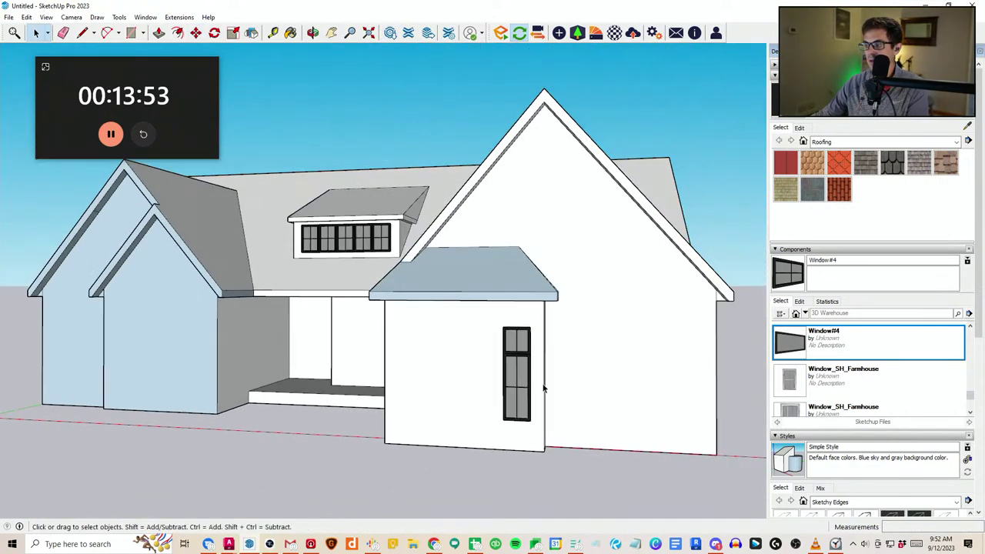
Move the stacked pair of bump-out windows up 12 inches together
{"action": "left_click", "coordinate": [525, 391], "text": "shift"}
{"action": "middle_click_drag", "start_coordinate": [490, 381], "coordinate": [498, 379]}
{"action": "scroll", "coordinate": [485, 379], "scroll_direction": "up", "scroll_amount": 2}
{"action": "key", "text": "m"}
{"action": "left_click", "coordinate": [484, 380]}
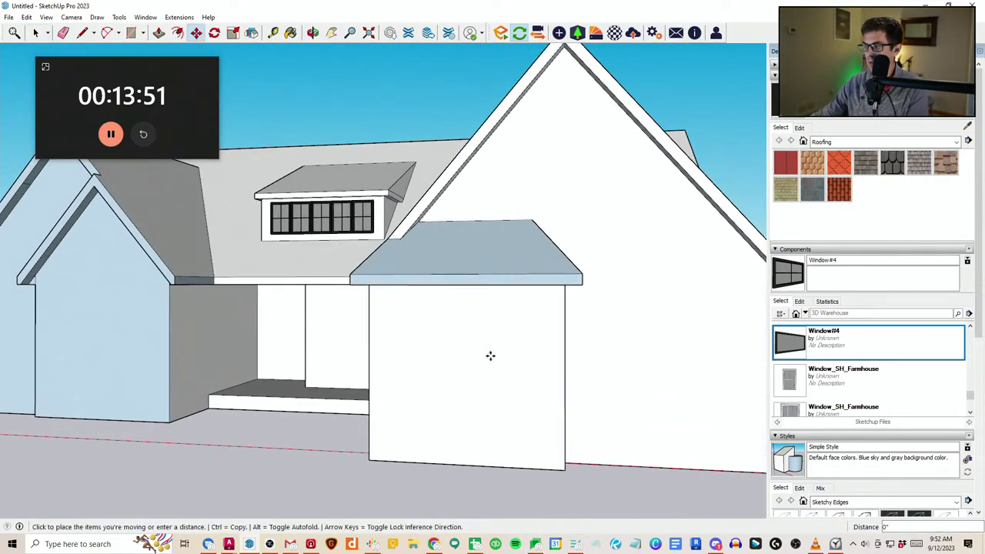
{"action": "type", "text": "12"}
{"action": "key", "text": "Return"}
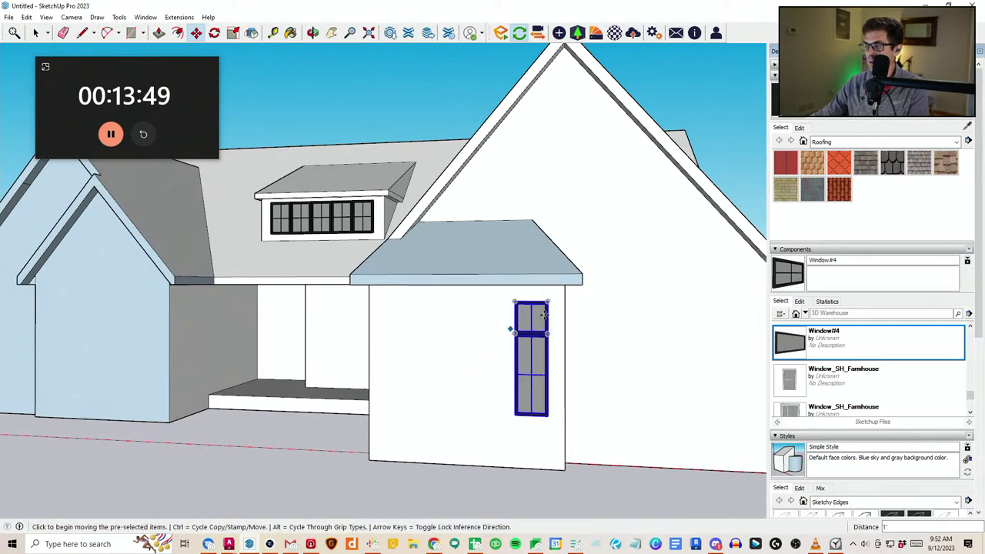
Copy the stacked window pair four times edge to edge along the bump-out's front wall, forming five columns
{"action": "scroll", "coordinate": [548, 301], "scroll_direction": "up", "scroll_amount": 2}
{"action": "key", "text": "ctrl"}
{"action": "left_click", "coordinate": [540, 301]}
{"action": "left_click", "coordinate": [499, 300]}
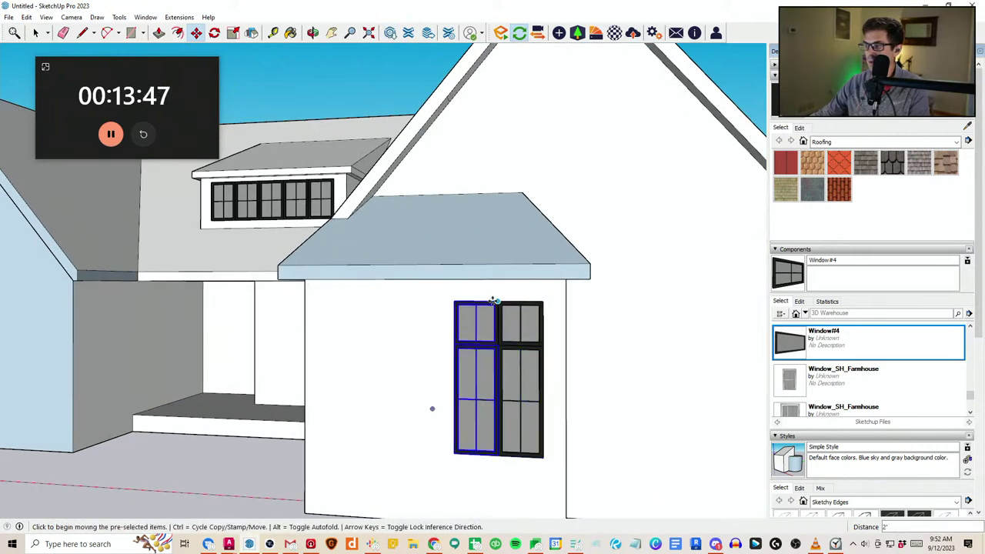
{"action": "key", "text": "ctrl"}
{"action": "left_click", "coordinate": [497, 302]}
{"action": "left_click", "coordinate": [455, 301]}
{"action": "key", "text": "ctrl"}
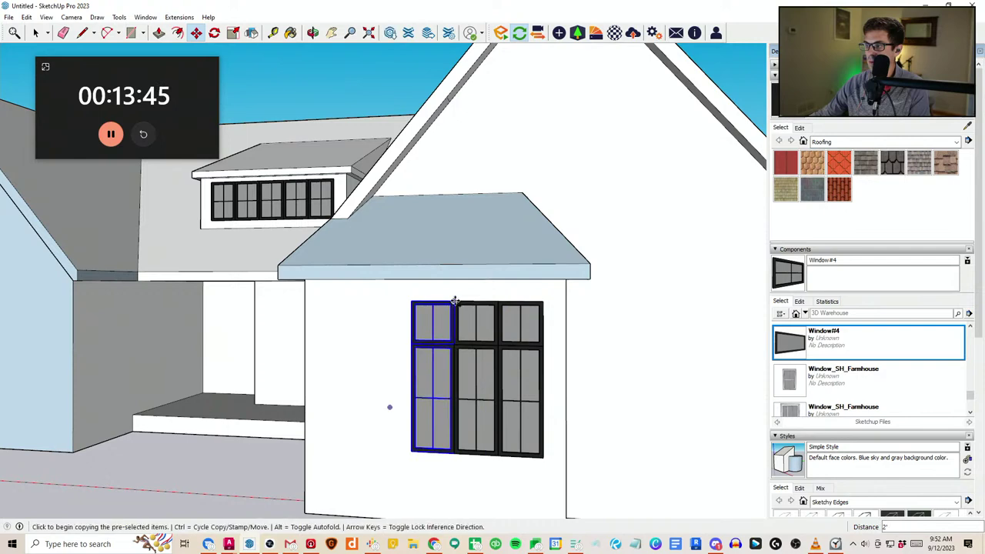
{"action": "left_click", "coordinate": [454, 301]}
{"action": "left_click", "coordinate": [412, 301]}
{"action": "key", "text": "ctrl"}
{"action": "left_click", "coordinate": [411, 300]}
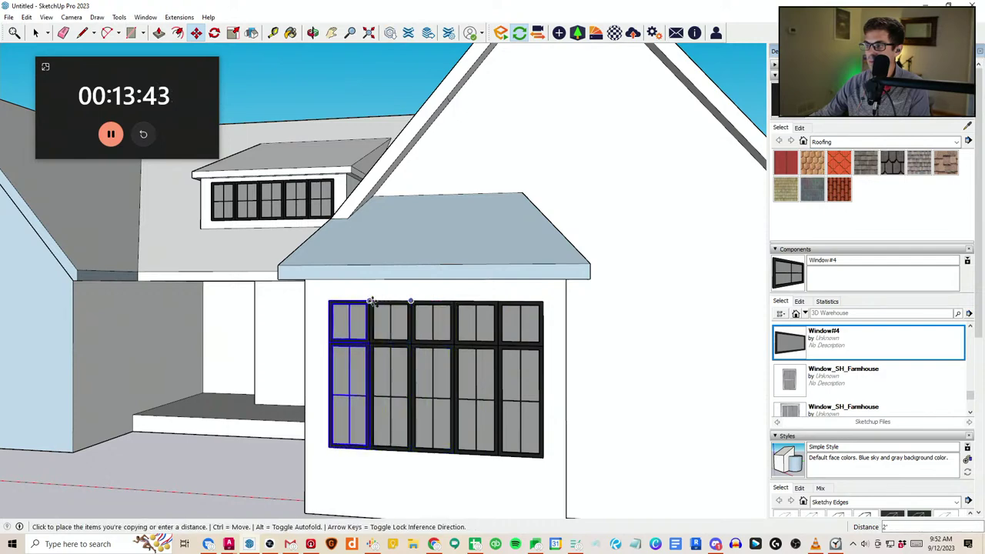
{"action": "left_click", "coordinate": [371, 300]}
Examine the bump-out's new window wall from several angles and against the whole front elevation
{"action": "scroll", "coordinate": [515, 312], "scroll_direction": "down", "scroll_amount": 3}
{"action": "middle_click_drag", "start_coordinate": [518, 314], "coordinate": [680, 330]}
{"action": "middle_click_drag", "start_coordinate": [483, 385], "coordinate": [481, 308]}
{"action": "scroll", "coordinate": [535, 370], "scroll_direction": "up", "scroll_amount": 3}
{"action": "key", "text": "space"}
{"action": "scroll", "coordinate": [544, 346], "scroll_direction": "down", "scroll_amount": 3}
{"action": "middle_click_drag", "start_coordinate": [509, 348], "coordinate": [574, 398]}
{"action": "scroll", "coordinate": [521, 380], "scroll_direction": "up", "scroll_amount": 3}
{"action": "mouse_move", "coordinate": [521, 378]}
{"action": "middle_mouse_down"}
{"action": "mouse_move", "coordinate": [529, 341]}
{"action": "mouse_move", "coordinate": [519, 412]}
{"action": "mouse_move", "coordinate": [508, 375]}
{"action": "middle_mouse_up"}
{"action": "key", "text": "l"}
{"action": "scroll", "coordinate": [519, 411], "scroll_direction": "down", "scroll_amount": 4}
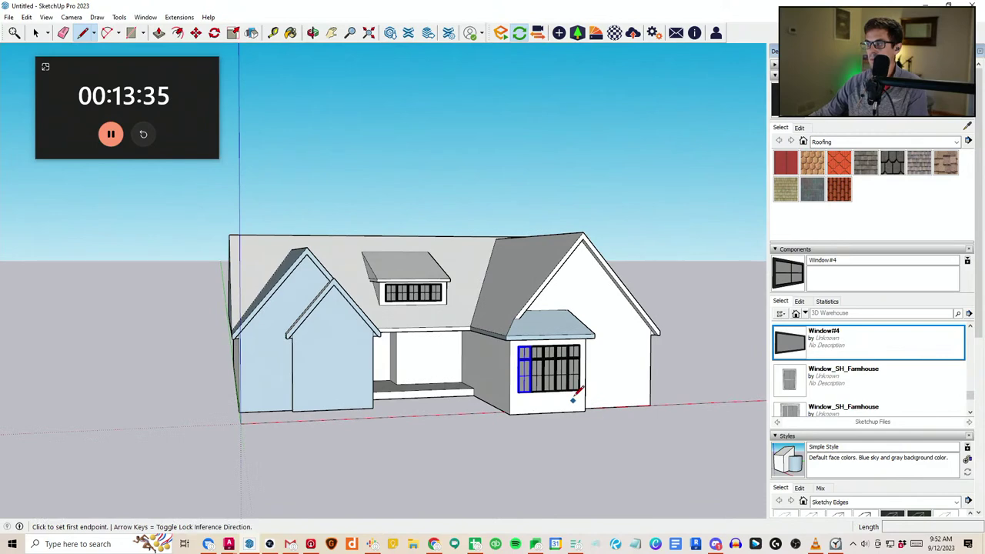
{"action": "key", "text": "space"}
{"action": "scroll", "coordinate": [565, 392], "scroll_direction": "up", "scroll_amount": 1}
{"action": "scroll", "coordinate": [551, 361], "scroll_direction": "up", "scroll_amount": 2}
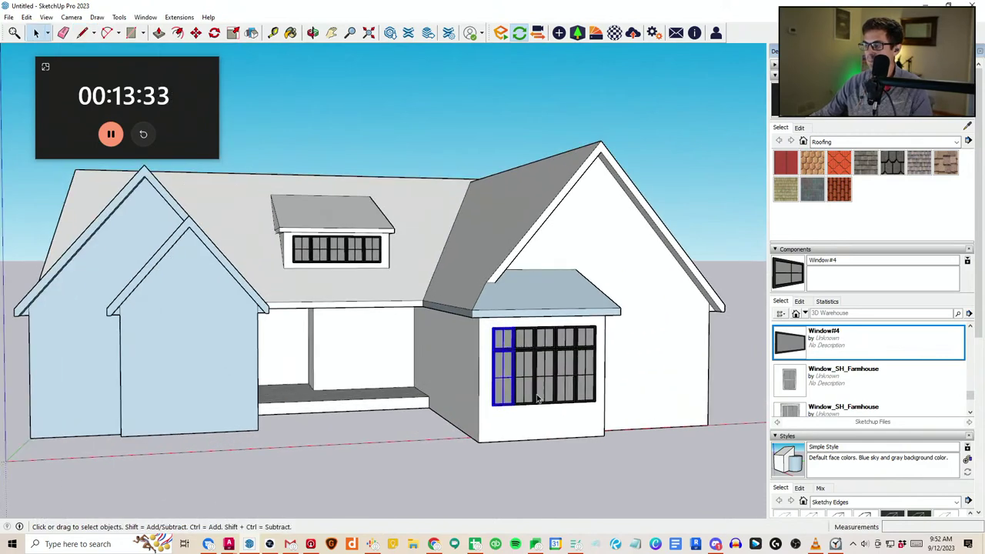
{"action": "middle_click_drag", "start_coordinate": [536, 398], "coordinate": [509, 375]}
{"action": "scroll", "coordinate": [506, 375], "scroll_direction": "up", "scroll_amount": 1}
Try to copy the horizontal grille bar up 12 inches inside the lower bump-out window, and undo the copy
{"action": "left_click", "coordinate": [496, 375]}
{"action": "scroll", "coordinate": [495, 375], "scroll_direction": "up", "scroll_amount": 3}
{"action": "scroll", "coordinate": [495, 374], "scroll_direction": "up", "scroll_amount": 1}
{"action": "double_click", "coordinate": [495, 374]}
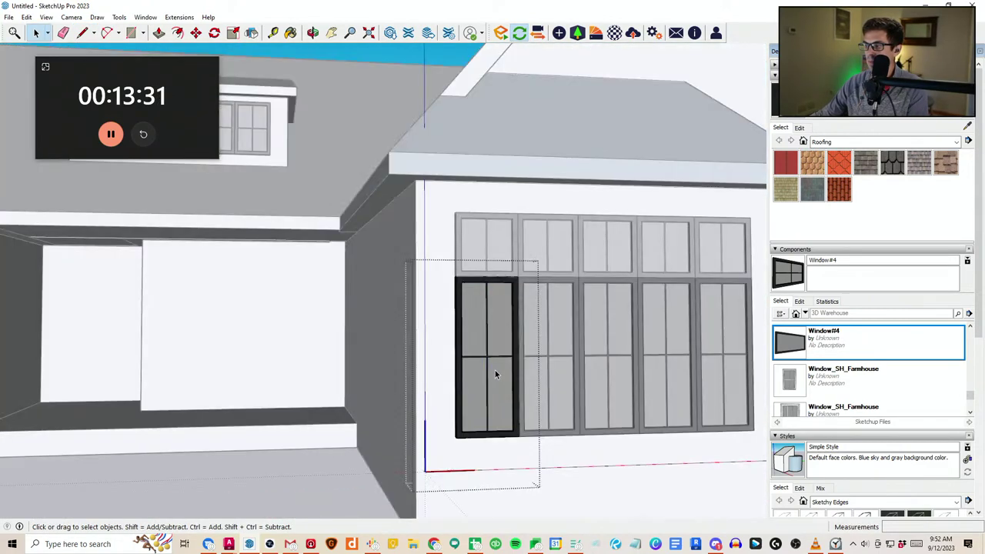
{"action": "scroll", "coordinate": [430, 376], "scroll_direction": "up", "scroll_amount": 1}
{"action": "scroll", "coordinate": [480, 372], "scroll_direction": "up", "scroll_amount": 2}
{"action": "scroll", "coordinate": [519, 342], "scroll_direction": "up", "scroll_amount": 2}
{"action": "key", "text": "m"}
{"action": "key", "text": "ctrl"}
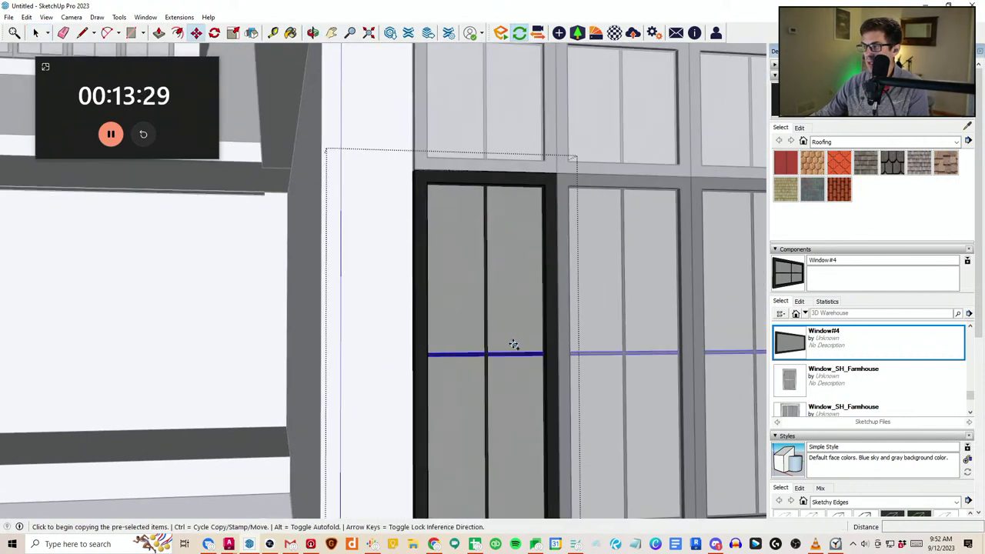
{"action": "left_click", "coordinate": [512, 339]}
{"action": "left_click", "coordinate": [513, 266]}
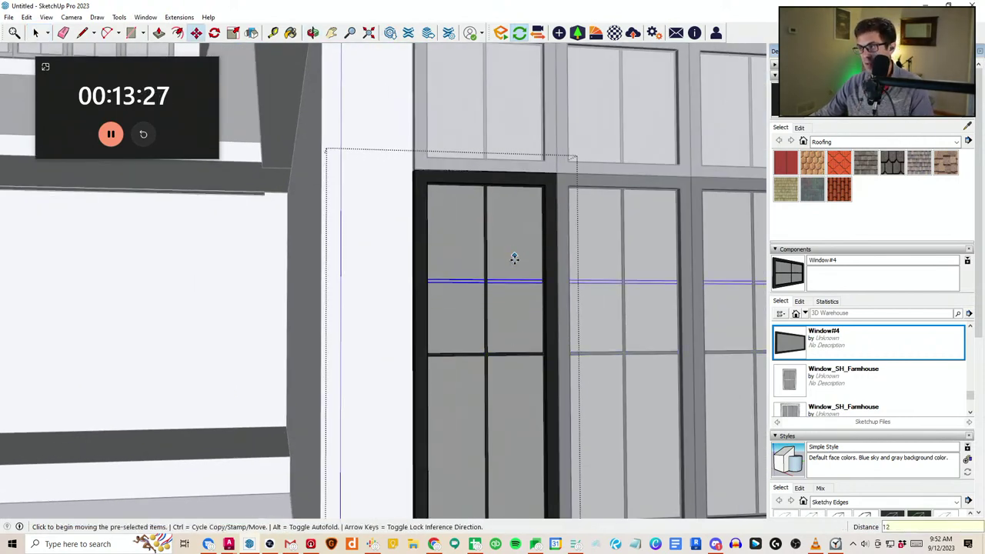
{"action": "scroll", "coordinate": [512, 293], "scroll_direction": "down", "scroll_amount": 2}
{"action": "scroll", "coordinate": [513, 291], "scroll_direction": "up", "scroll_amount": 2}
{"action": "key", "text": "ctrl+z"}
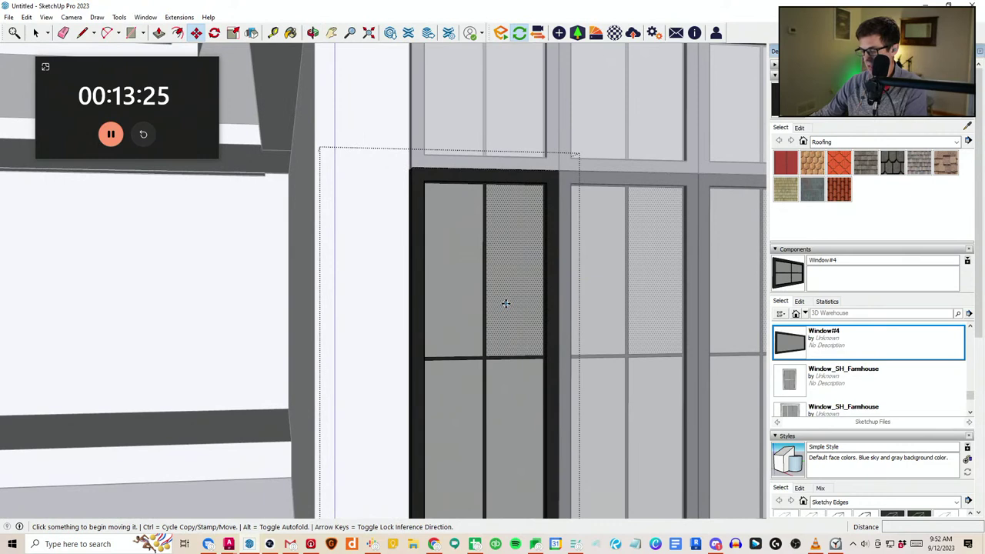
Draw a horizontal line across the upper-right pane of the lower bump-out window at the pane's mid-height
{"action": "key", "text": "l"}
{"action": "left_click", "coordinate": [485, 268]}
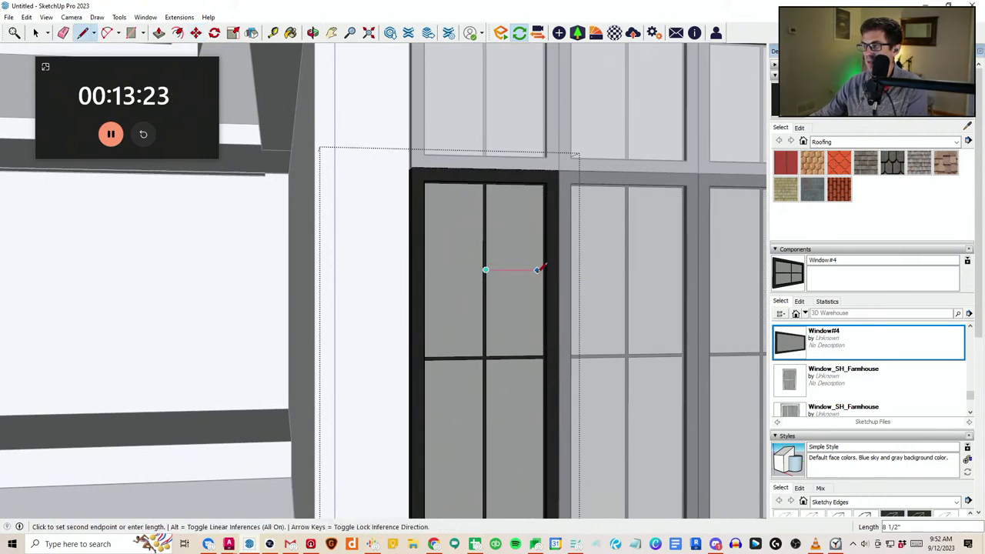
{"action": "left_click", "coordinate": [541, 269]}
{"action": "scroll", "coordinate": [542, 270], "scroll_direction": "up", "scroll_amount": 2}
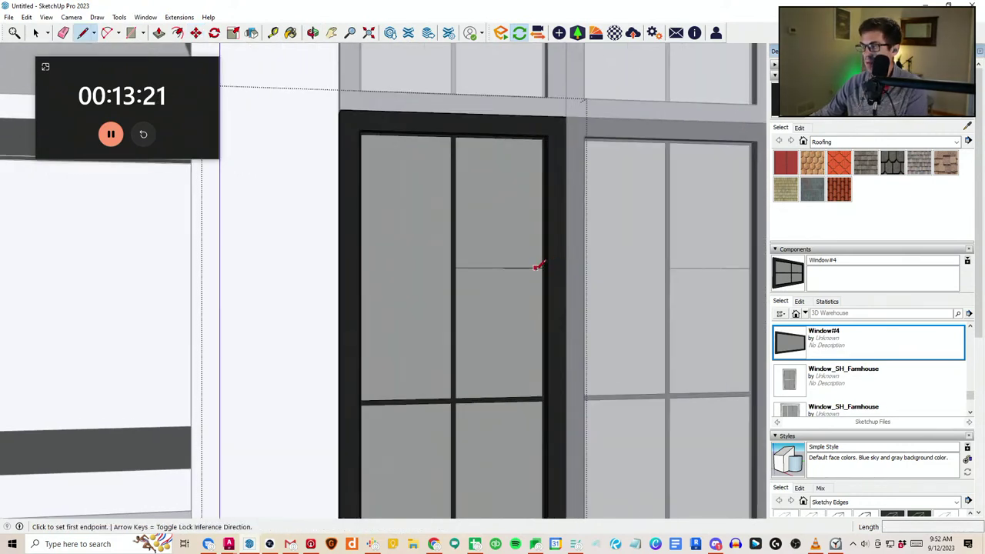
{"action": "scroll", "coordinate": [503, 391], "scroll_direction": "up", "scroll_amount": 5}
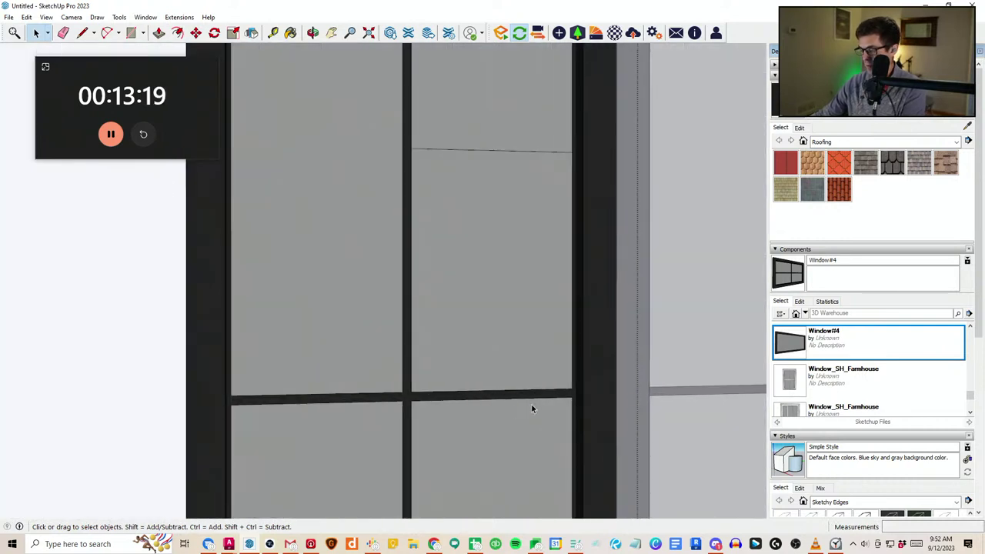
Draw short vertical edges at both ends of the horizontal grille bar's right half to close it off as a face
{"action": "left_click", "coordinate": [589, 384]}
{"action": "left_click", "coordinate": [588, 396]}
{"action": "key", "text": "space"}
{"action": "scroll", "coordinate": [585, 396], "scroll_direction": "down", "scroll_amount": 2}
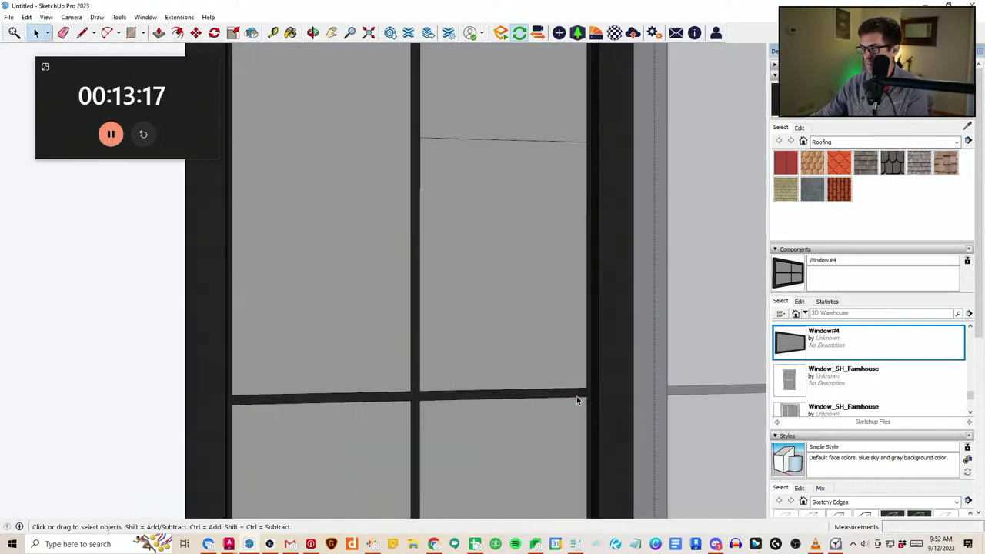
{"action": "scroll", "coordinate": [369, 406], "scroll_direction": "up", "scroll_amount": 1}
{"action": "key", "text": "l"}
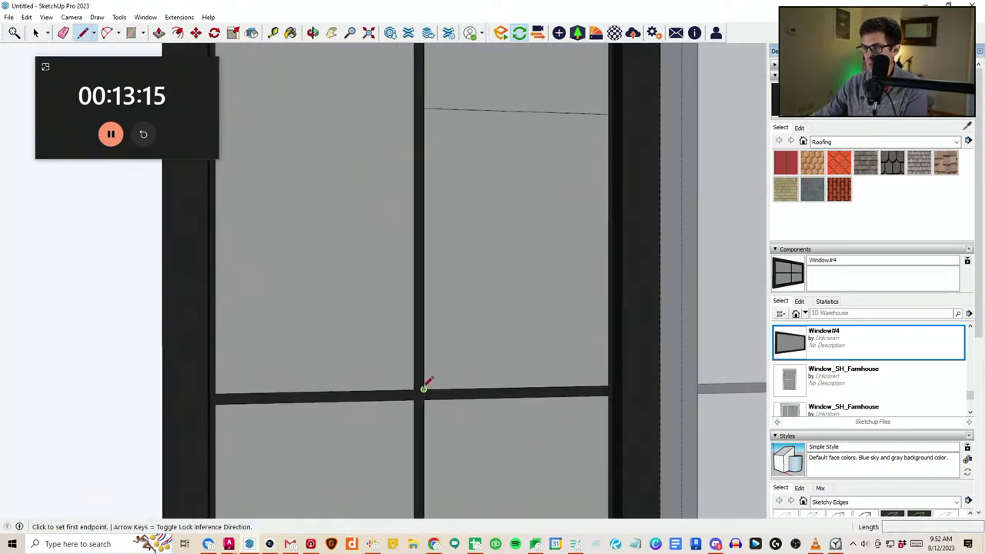
{"action": "left_click", "coordinate": [424, 390]}
{"action": "left_click", "coordinate": [424, 399]}
{"action": "key", "text": "space"}
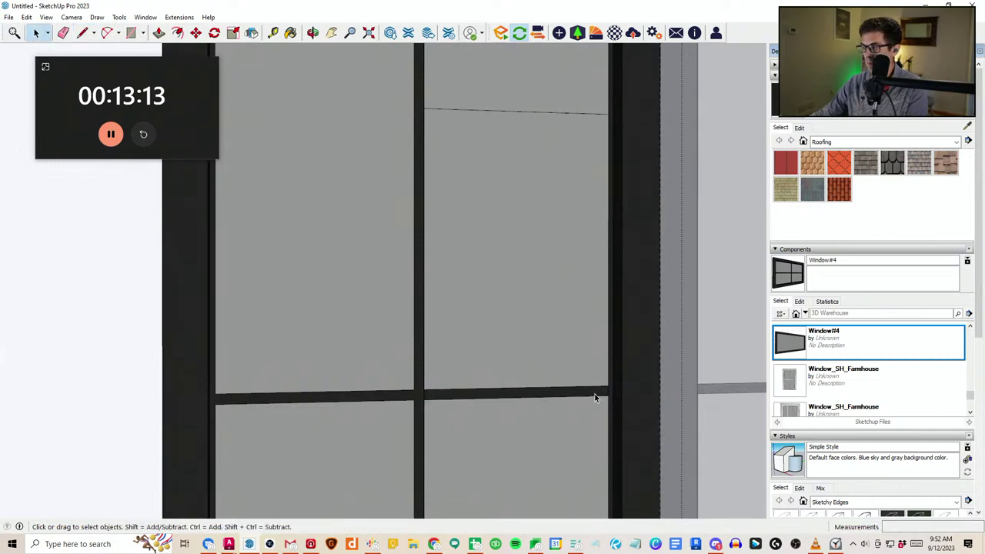
Copy the right half of the horizontal grille bar straight up 1' 2" onto the pane's mid-height line
{"action": "scroll", "coordinate": [602, 397], "scroll_direction": "up", "scroll_amount": 1}
{"action": "scroll", "coordinate": [603, 401], "scroll_direction": "up", "scroll_amount": 1}
{"action": "key", "text": "l"}
{"action": "key", "text": "m"}
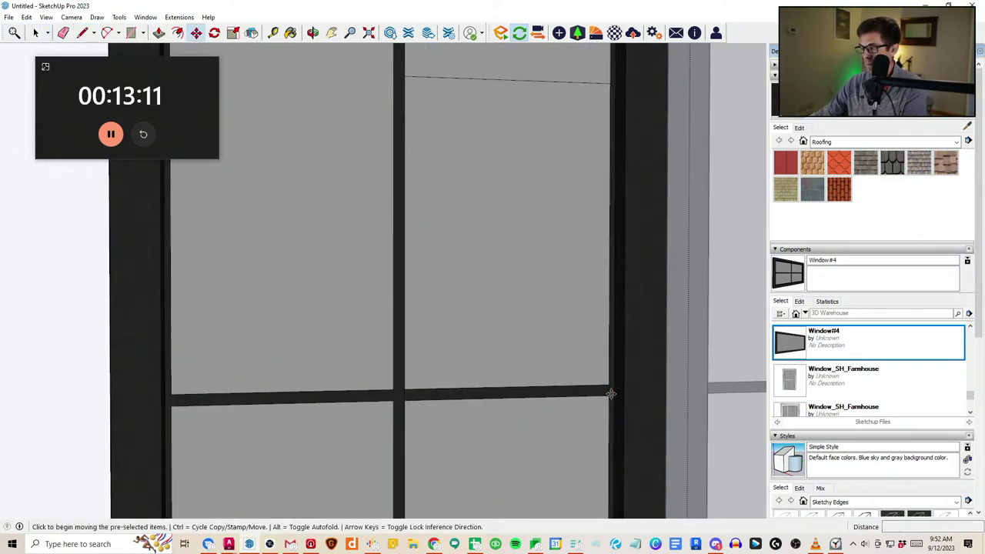
{"action": "key", "text": "ctrl"}
{"action": "scroll", "coordinate": [608, 393], "scroll_direction": "up", "scroll_amount": 4}
{"action": "left_click", "coordinate": [607, 389]}
{"action": "scroll", "coordinate": [458, 484], "scroll_direction": "down", "scroll_amount": 8}
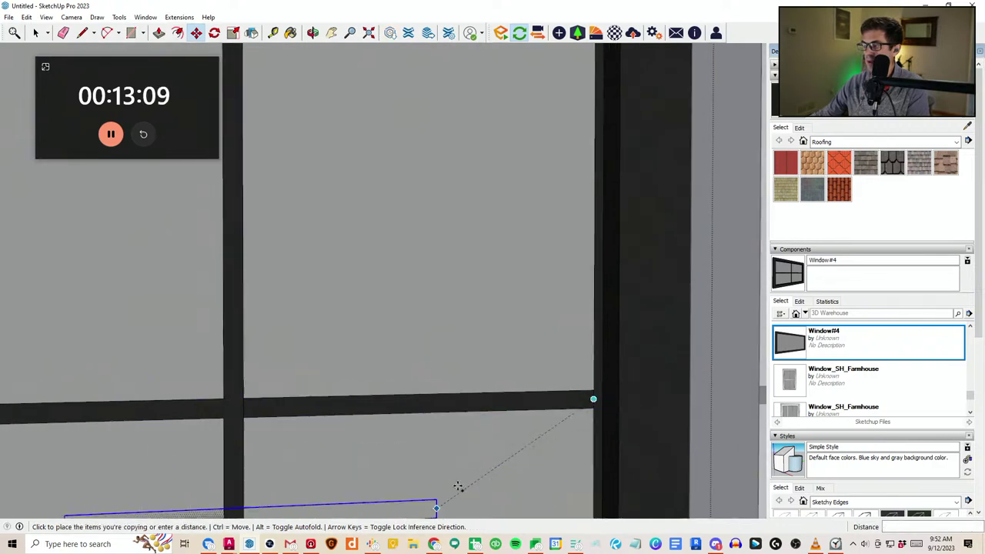
{"action": "scroll", "coordinate": [516, 160], "scroll_direction": "up", "scroll_amount": 1}
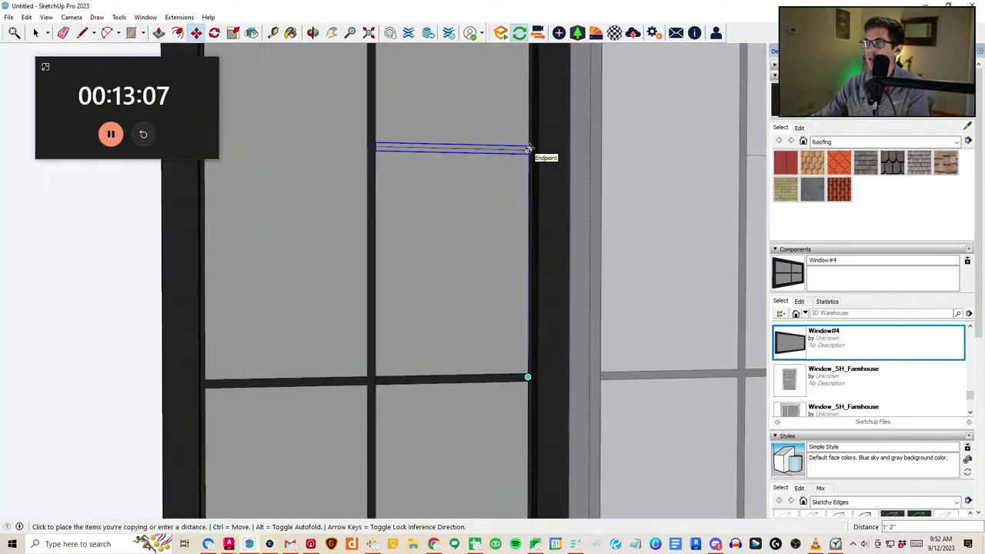
{"action": "left_click", "coordinate": [528, 149]}
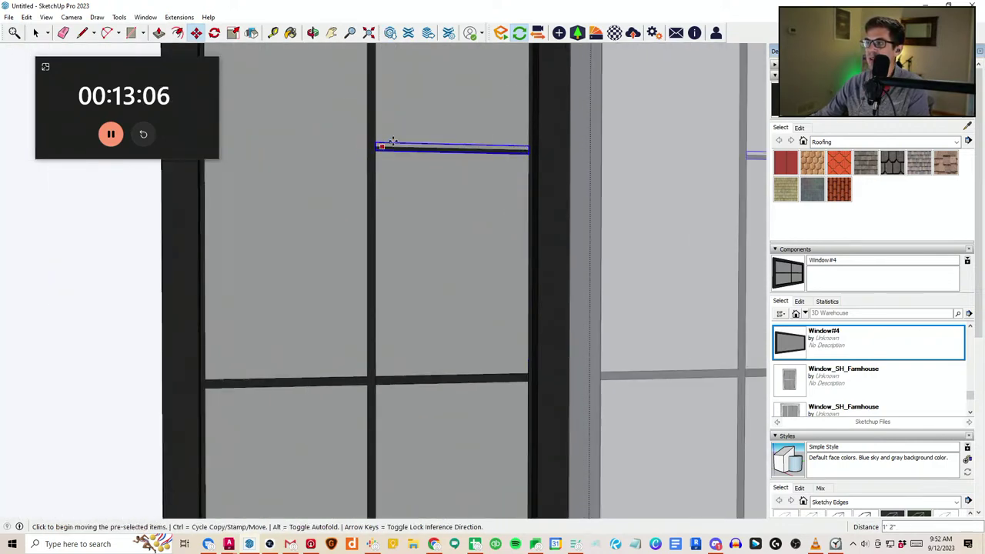
Copy the new bar segment 10" sideways to the vertical bar so it crosses the upper-left pane
{"action": "left_click", "coordinate": [529, 150]}
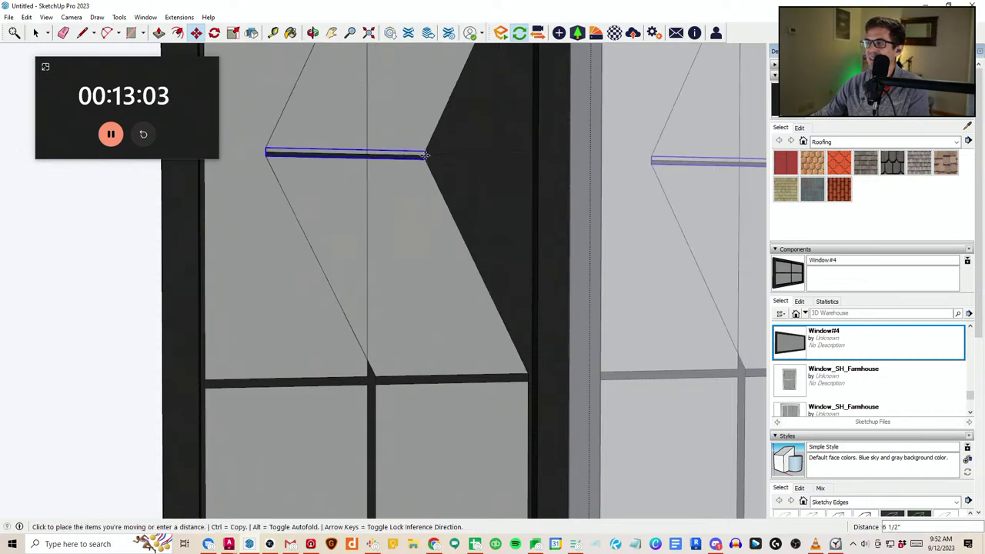
{"action": "key", "text": "Escape"}
{"action": "key", "text": "ctrl"}
{"action": "left_click", "coordinate": [527, 150]}
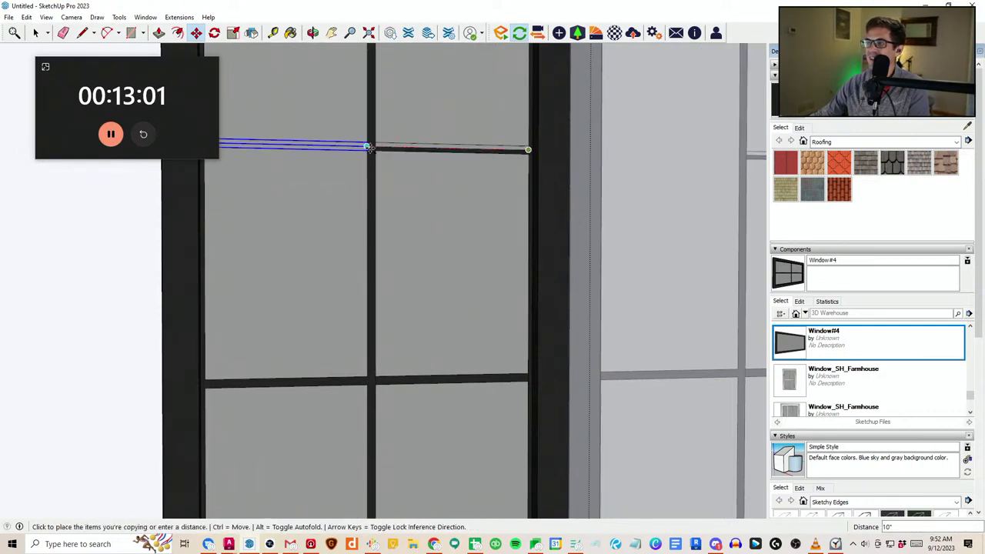
{"action": "left_click", "coordinate": [369, 147]}
Erase the leftover centre line in the new bar and paint its right half in the dark frame color
{"action": "scroll", "coordinate": [379, 174], "scroll_direction": "down", "scroll_amount": 1}
{"action": "scroll", "coordinate": [367, 156], "scroll_direction": "up", "scroll_amount": 1}
{"action": "key", "text": "e"}
{"action": "left_click", "coordinate": [366, 156]}
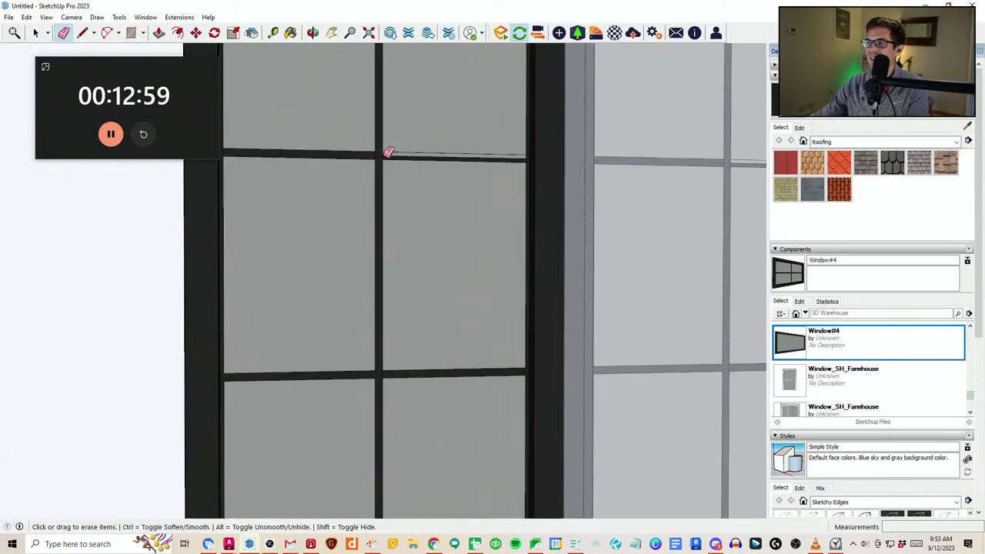
{"action": "scroll", "coordinate": [392, 158], "scroll_direction": "down", "scroll_amount": 2}
{"action": "key", "text": "b"}
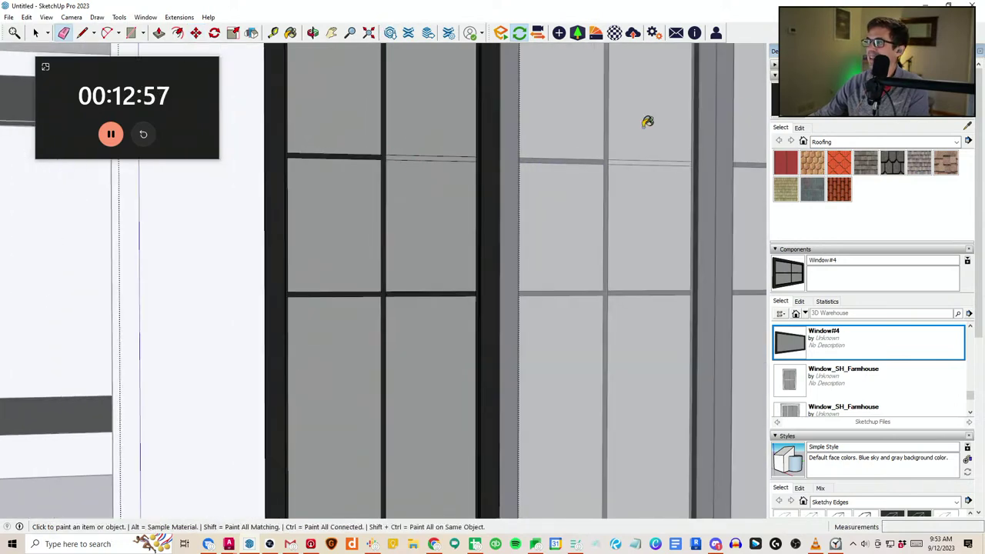
{"action": "scroll", "coordinate": [410, 151], "scroll_direction": "down", "scroll_amount": 5}
{"action": "key", "text": "space"}
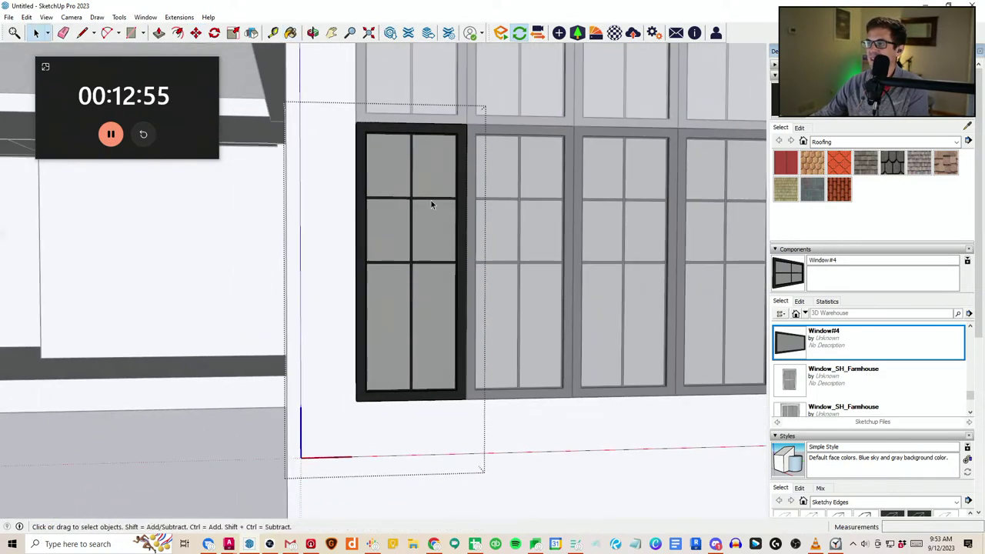
Copy the new grille bar down into the window's lower half, matching the spacing from the top inner edge to the middle bar
{"action": "left_click", "coordinate": [429, 198]}
{"action": "middle_click_drag", "start_coordinate": [420, 235], "coordinate": [460, 233]}
{"action": "key", "text": "m"}
{"action": "scroll", "coordinate": [414, 201], "scroll_direction": "up", "scroll_amount": 3}
{"action": "scroll", "coordinate": [414, 200], "scroll_direction": "up", "scroll_amount": 1}
{"action": "key", "text": "ctrl"}
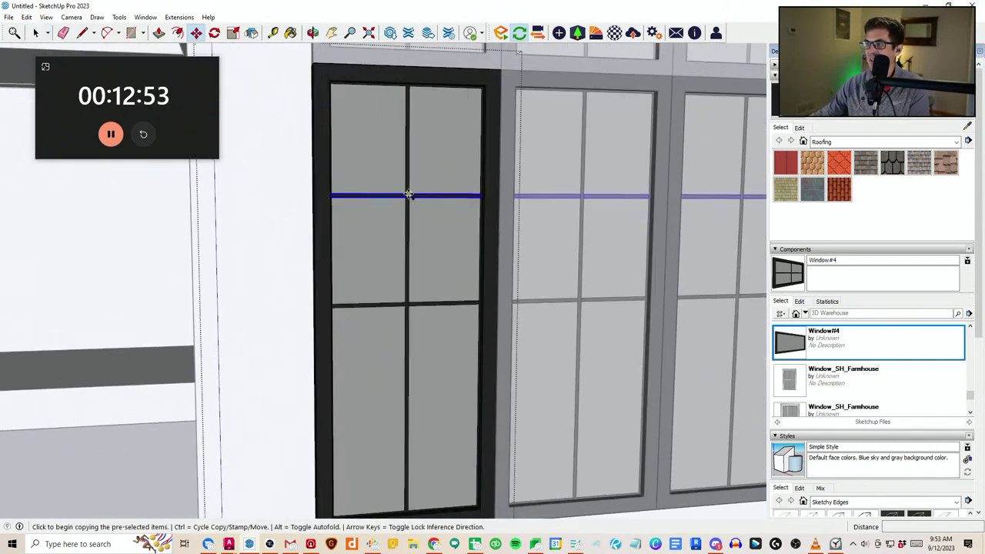
{"action": "left_click", "coordinate": [408, 195]}
{"action": "key", "text": "Escape"}
{"action": "scroll", "coordinate": [407, 146], "scroll_direction": "up", "scroll_amount": 2}
{"action": "scroll", "coordinate": [410, 67], "scroll_direction": "up", "scroll_amount": 1}
{"action": "middle_click_drag", "start_coordinate": [423, 145], "coordinate": [414, 73]}
{"action": "key", "text": "ctrl"}
{"action": "left_click", "coordinate": [408, 69]}
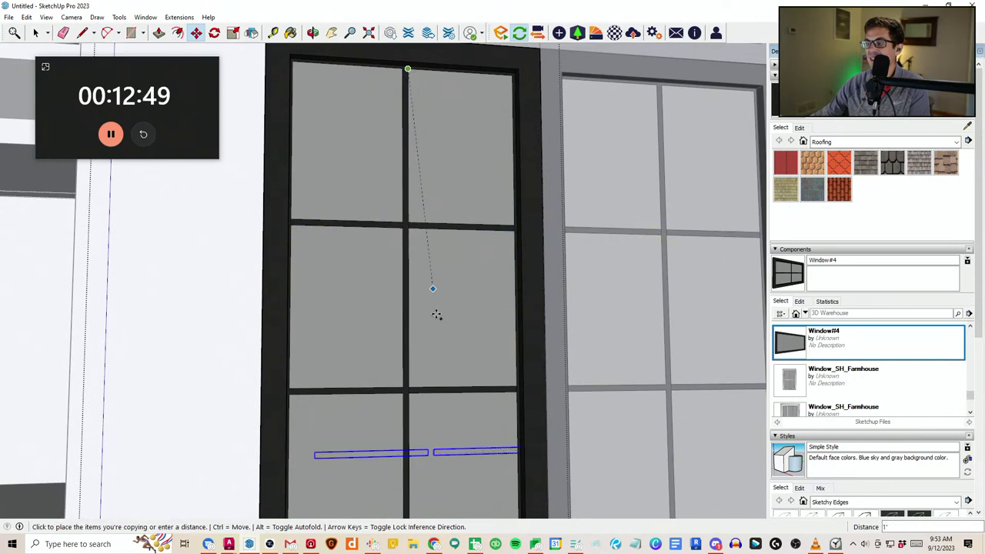
{"action": "left_click", "coordinate": [408, 394]}
{"action": "scroll", "coordinate": [395, 207], "scroll_direction": "down", "scroll_amount": 2}
{"action": "scroll", "coordinate": [421, 412], "scroll_direction": "down", "scroll_amount": 3}
{"action": "key", "text": "space"}
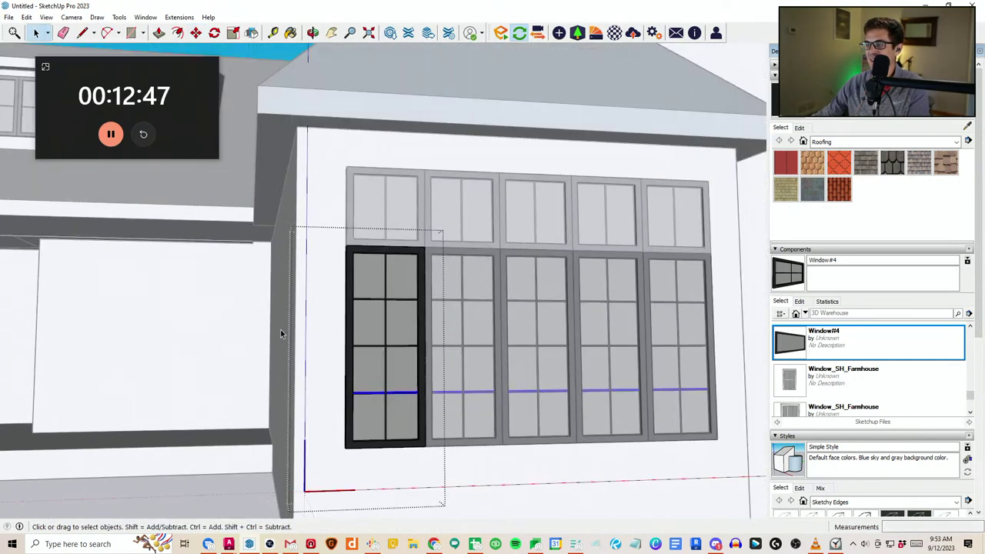
{"action": "left_click", "coordinate": [280, 334]}
Shorten the transom window above by lowering its top edge 6 inches
{"action": "middle_click_drag", "start_coordinate": [275, 329], "coordinate": [262, 343]}
{"action": "scroll", "coordinate": [260, 343], "scroll_direction": "down", "scroll_amount": 5}
{"action": "scroll", "coordinate": [468, 367], "scroll_direction": "down", "scroll_amount": 3}
{"action": "scroll", "coordinate": [371, 344], "scroll_direction": "up", "scroll_amount": 2}
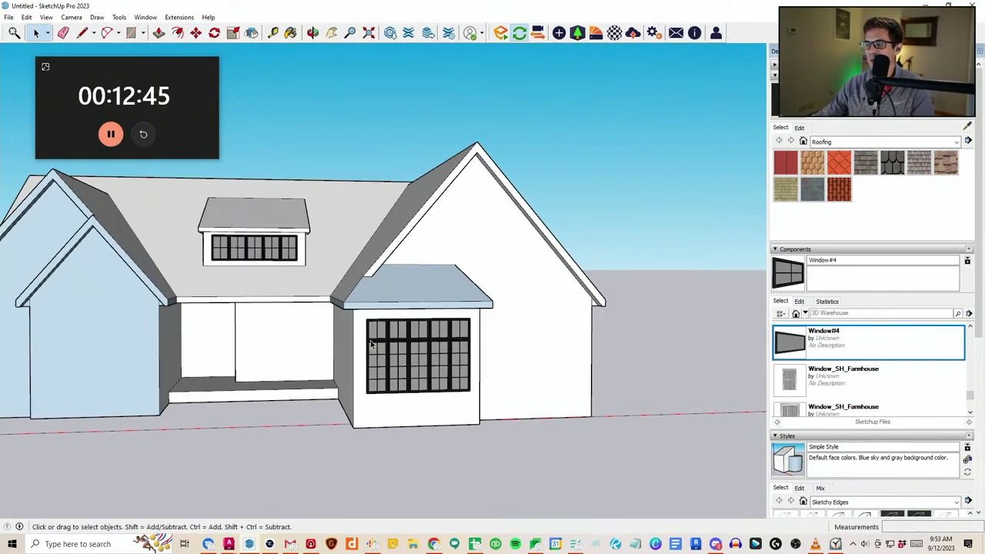
{"action": "scroll", "coordinate": [370, 344], "scroll_direction": "up", "scroll_amount": 5}
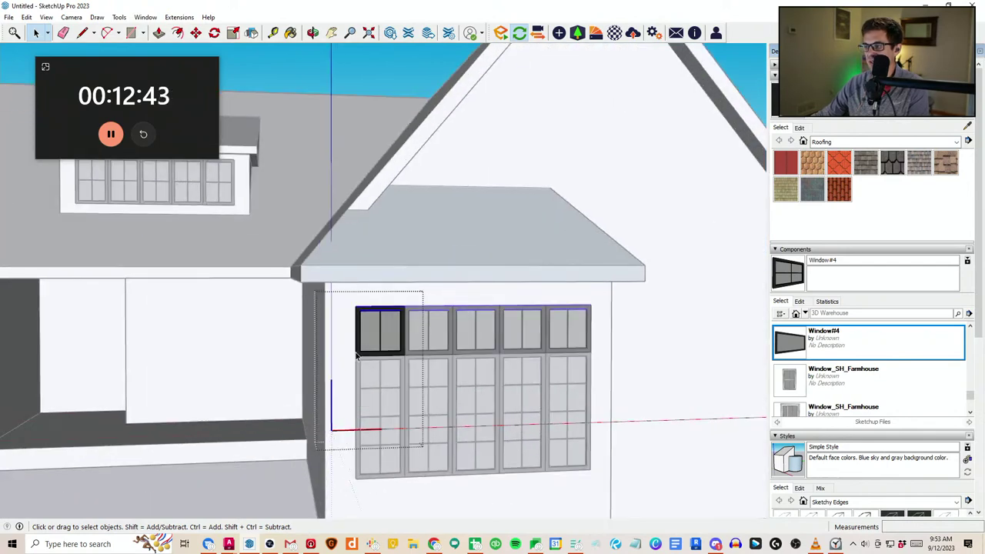
{"action": "scroll", "coordinate": [357, 355], "scroll_direction": "up", "scroll_amount": 2}
{"action": "key", "text": "m"}
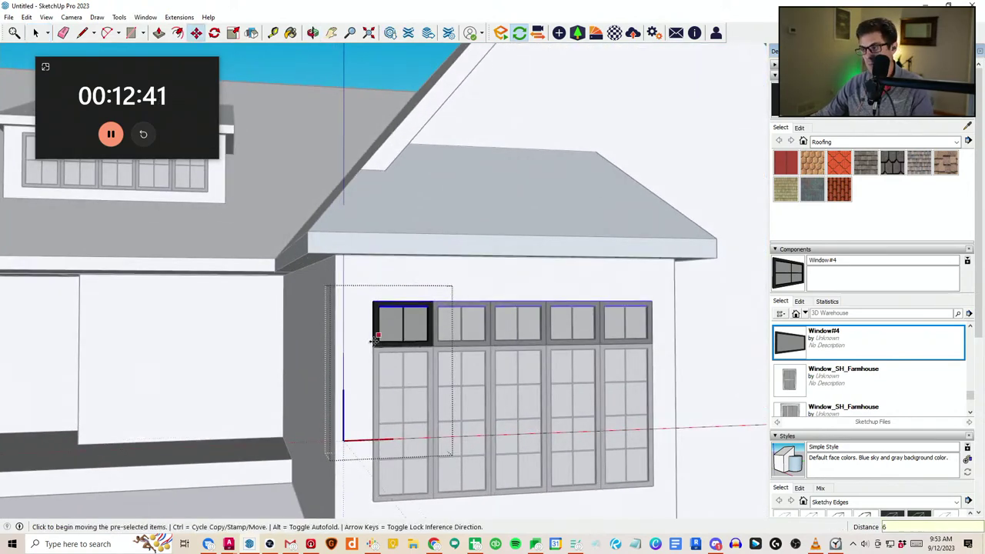
{"action": "scroll", "coordinate": [376, 336], "scroll_direction": "down", "scroll_amount": 3}
{"action": "key", "text": "space"}
{"action": "scroll", "coordinate": [359, 351], "scroll_direction": "down", "scroll_amount": 1}
{"action": "scroll", "coordinate": [257, 398], "scroll_direction": "down", "scroll_amount": 5}
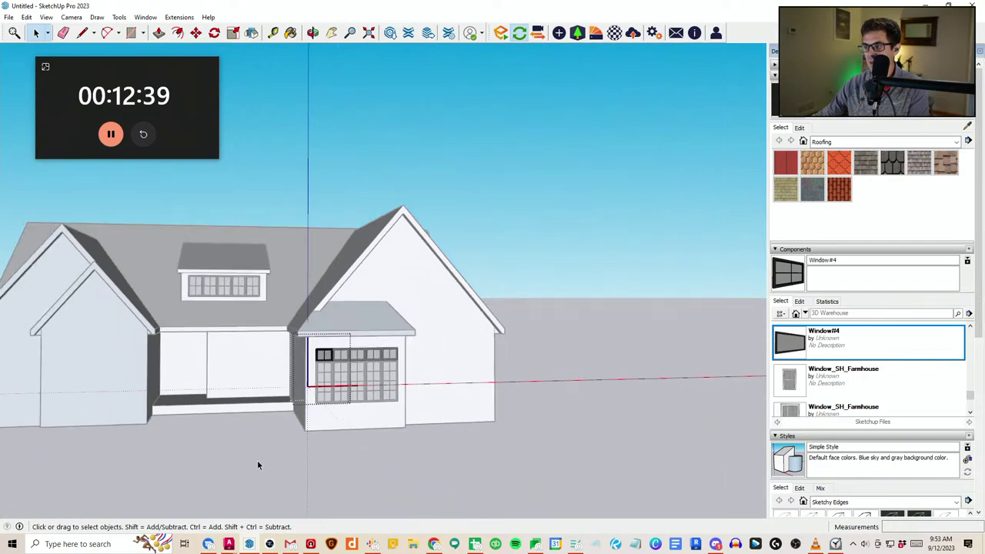
{"action": "left_click", "coordinate": [258, 464]}
Select all the tall windows and transoms on the bump-out's front wall
{"action": "middle_click_drag", "start_coordinate": [350, 427], "coordinate": [382, 446]}
{"action": "scroll", "coordinate": [359, 392], "scroll_direction": "up", "scroll_amount": 1}
{"action": "middle_click_drag", "start_coordinate": [359, 391], "coordinate": [392, 423]}
{"action": "scroll", "coordinate": [392, 425], "scroll_direction": "down", "scroll_amount": 1}
{"action": "scroll", "coordinate": [390, 424], "scroll_direction": "up", "scroll_amount": 2}
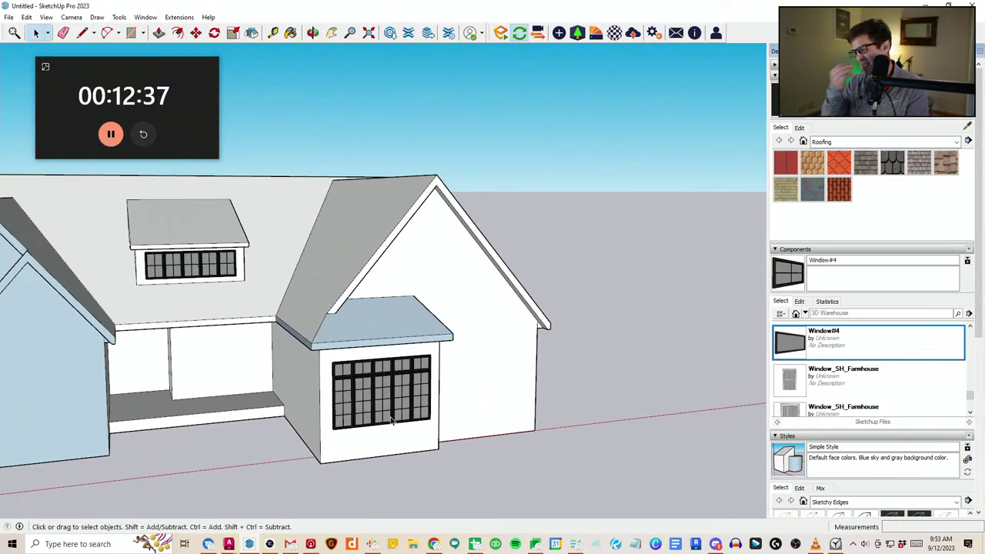
{"action": "scroll", "coordinate": [383, 305], "scroll_direction": "up", "scroll_amount": 2}
{"action": "middle_click_drag", "start_coordinate": [462, 420], "coordinate": [385, 344]}
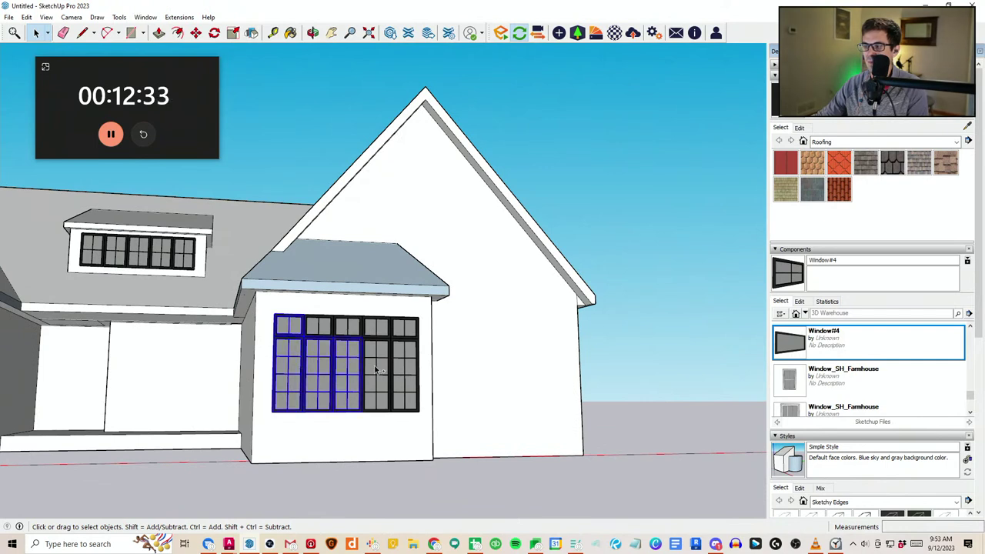
{"action": "left_click_drag", "start_coordinate": [408, 346], "coordinate": [398, 337], "text": "shift"}
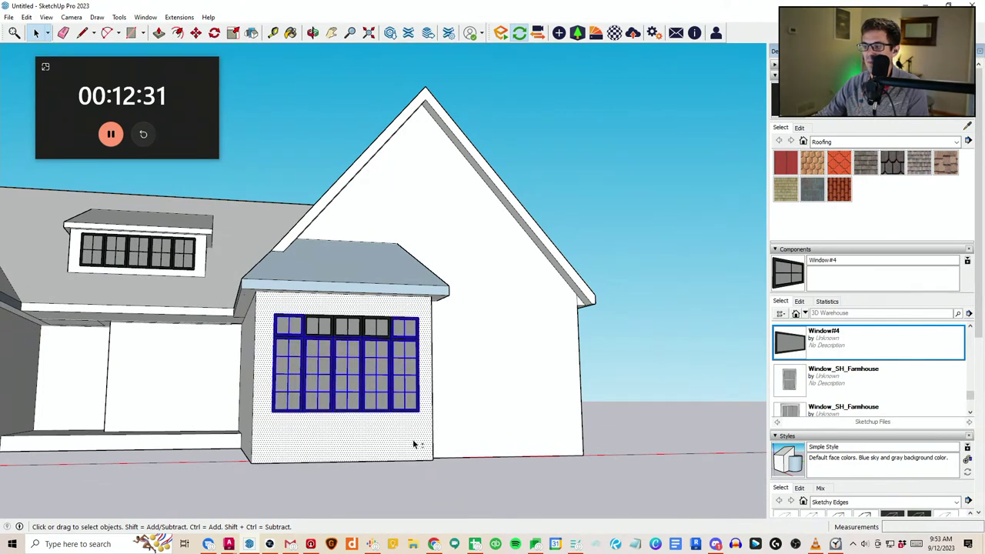
{"action": "left_click", "coordinate": [402, 377]}
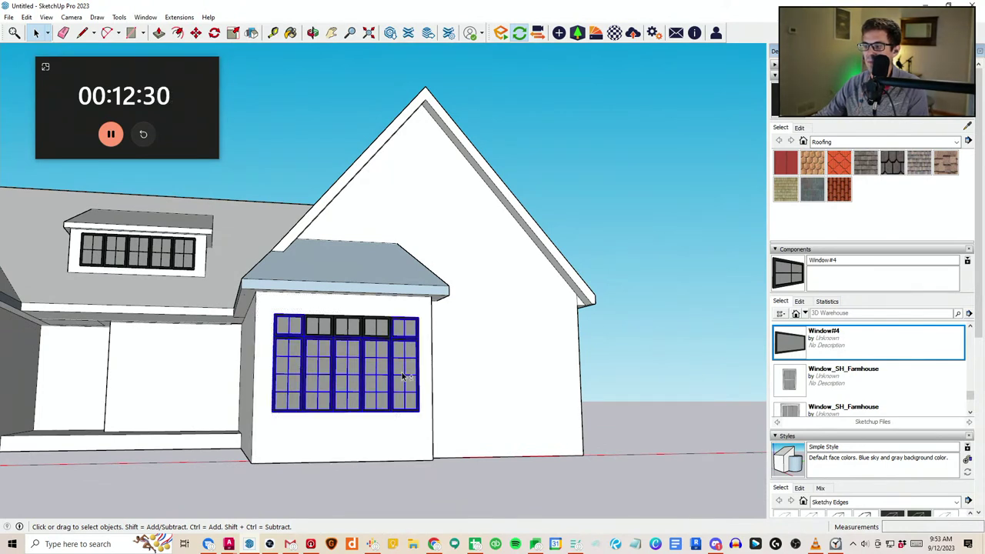
{"action": "left_click", "coordinate": [353, 333], "text": "shift"}
{"action": "middle_click_drag", "start_coordinate": [366, 364], "coordinate": [407, 422]}
{"action": "key", "text": "m"}
{"action": "scroll", "coordinate": [409, 425], "scroll_direction": "up", "scroll_amount": 1}
{"action": "left_click", "coordinate": [412, 440]}
{"action": "key", "text": "Escape"}
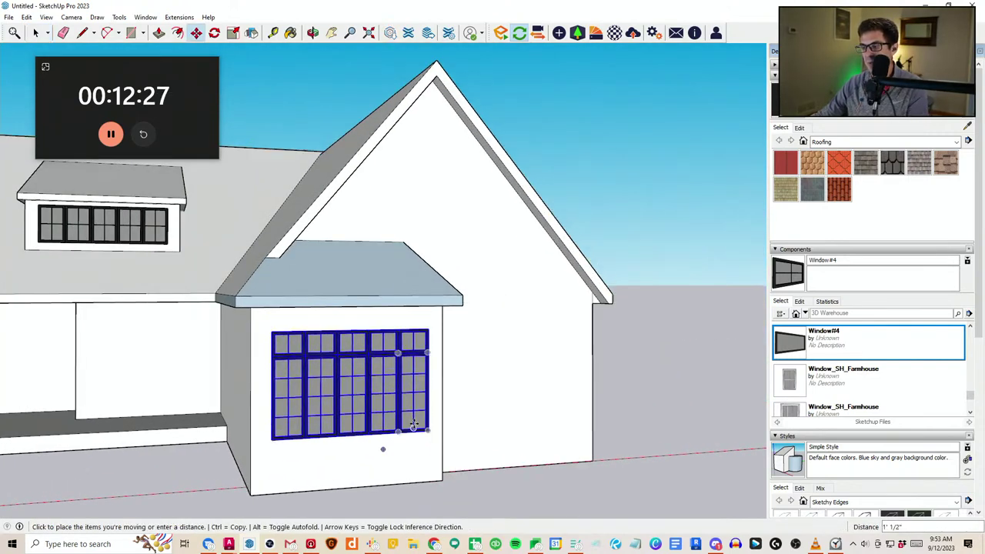
{"action": "key", "text": "Escape"}
{"action": "scroll", "coordinate": [400, 408], "scroll_direction": "down", "scroll_amount": 1}
{"action": "key", "text": "space"}
{"action": "middle_click_drag", "start_coordinate": [356, 400], "coordinate": [277, 445]}
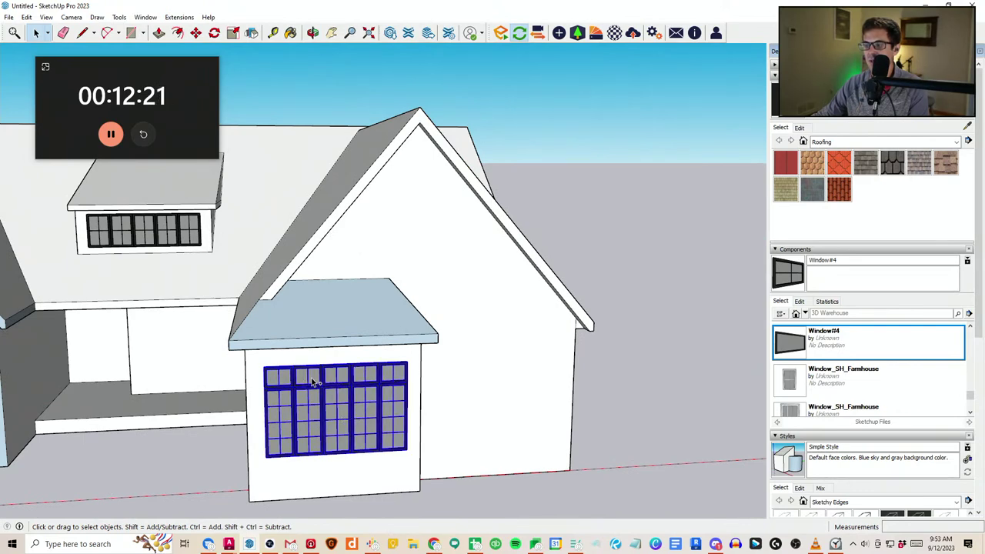
Move the selected windows and transoms together slightly up the bump-out's front wall
{"action": "key", "text": "m"}
{"action": "scroll", "coordinate": [408, 388], "scroll_direction": "up", "scroll_amount": 3}
{"action": "scroll", "coordinate": [425, 377], "scroll_direction": "up", "scroll_amount": 1}
{"action": "left_click", "coordinate": [424, 355]}
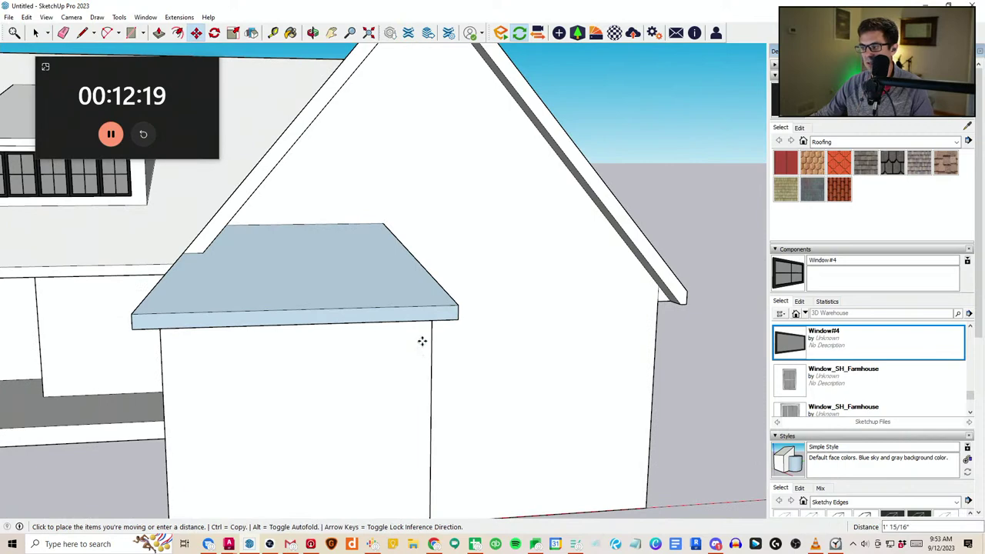
{"action": "left_click", "coordinate": [426, 337]}
Examine the raised bump-out windows against the whole front elevation
{"action": "scroll", "coordinate": [426, 339], "scroll_direction": "down", "scroll_amount": 6}
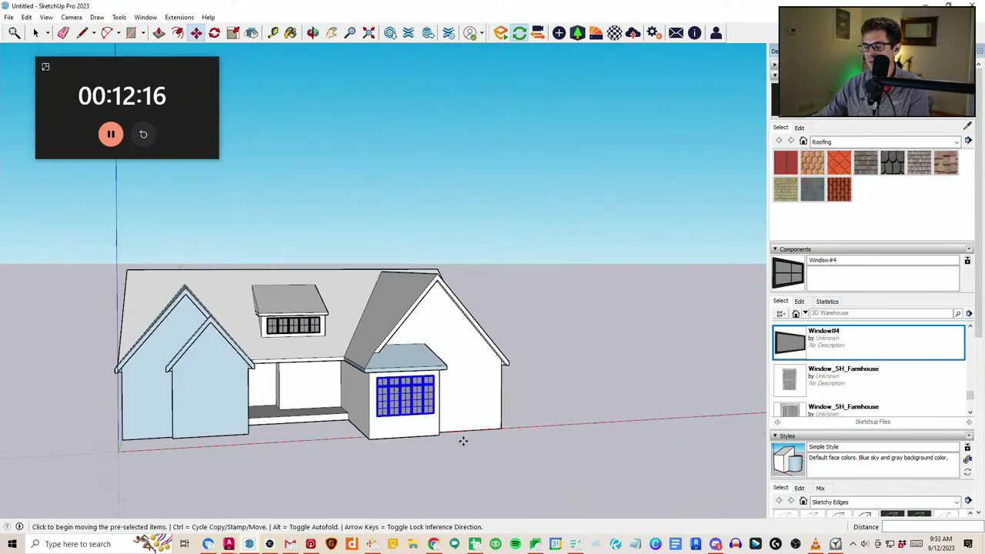
{"action": "scroll", "coordinate": [463, 441], "scroll_direction": "down", "scroll_amount": 4}
{"action": "middle_click_drag", "start_coordinate": [463, 441], "coordinate": [422, 434]}
{"action": "scroll", "coordinate": [408, 455], "scroll_direction": "up", "scroll_amount": 1}
{"action": "scroll", "coordinate": [408, 444], "scroll_direction": "up", "scroll_amount": 2}
{"action": "scroll", "coordinate": [451, 443], "scroll_direction": "up", "scroll_amount": 2}
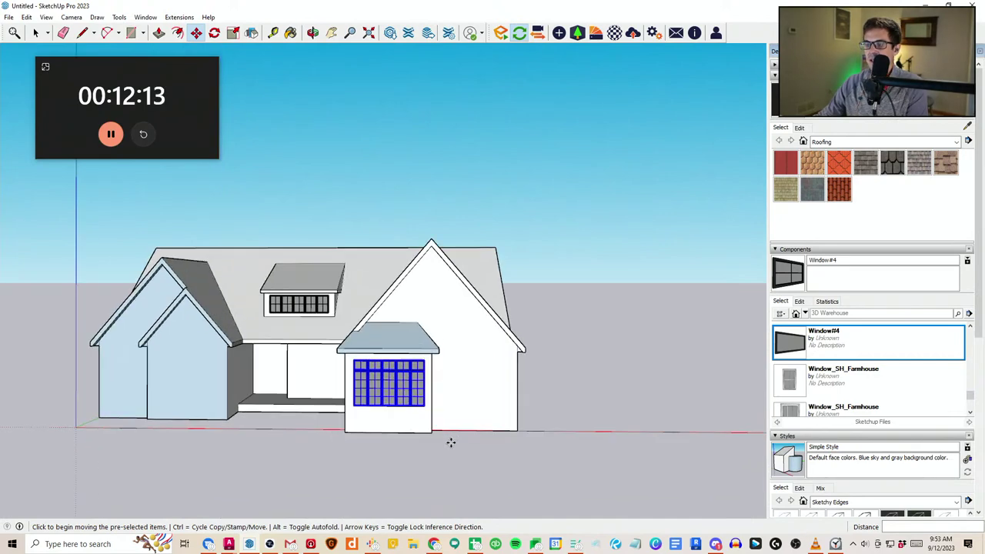
{"action": "middle_click_drag", "start_coordinate": [415, 383], "coordinate": [401, 413]}
{"action": "key", "text": "space"}
{"action": "left_click", "coordinate": [306, 436]}
{"action": "middle_click_drag", "start_coordinate": [306, 436], "coordinate": [395, 438]}
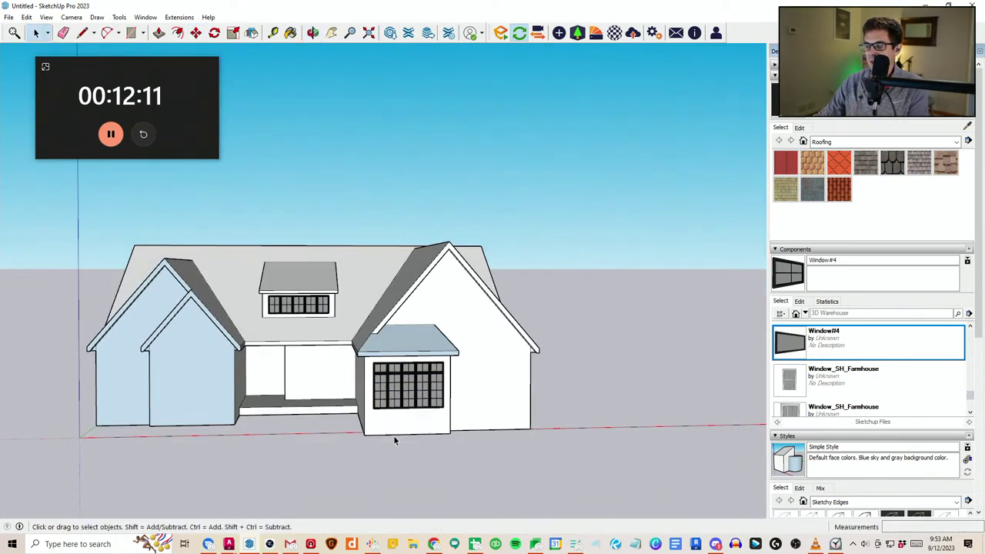
{"action": "scroll", "coordinate": [385, 394], "scroll_direction": "up", "scroll_amount": 2}
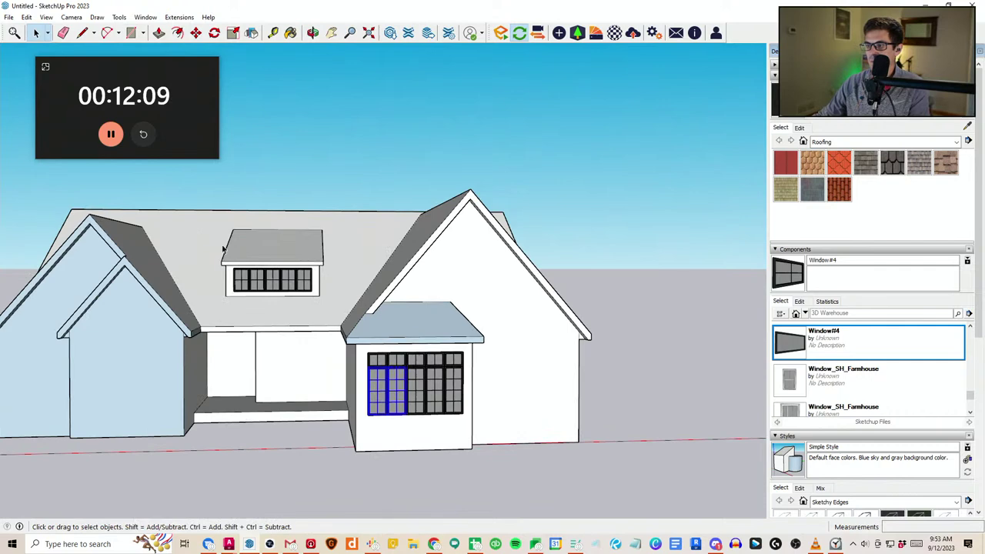
Copy the dormer's middle grille window onto the porch's back wall, using the dormer wall's top midpoint as reference
{"action": "left_click", "coordinate": [278, 282]}
{"action": "middle_click_drag", "start_coordinate": [278, 283], "coordinate": [272, 334]}
{"action": "key", "text": "m"}
{"action": "scroll", "coordinate": [277, 285], "scroll_direction": "up", "scroll_amount": 2}
{"action": "key", "text": "ctrl"}
{"action": "scroll", "coordinate": [277, 282], "scroll_direction": "up", "scroll_amount": 1}
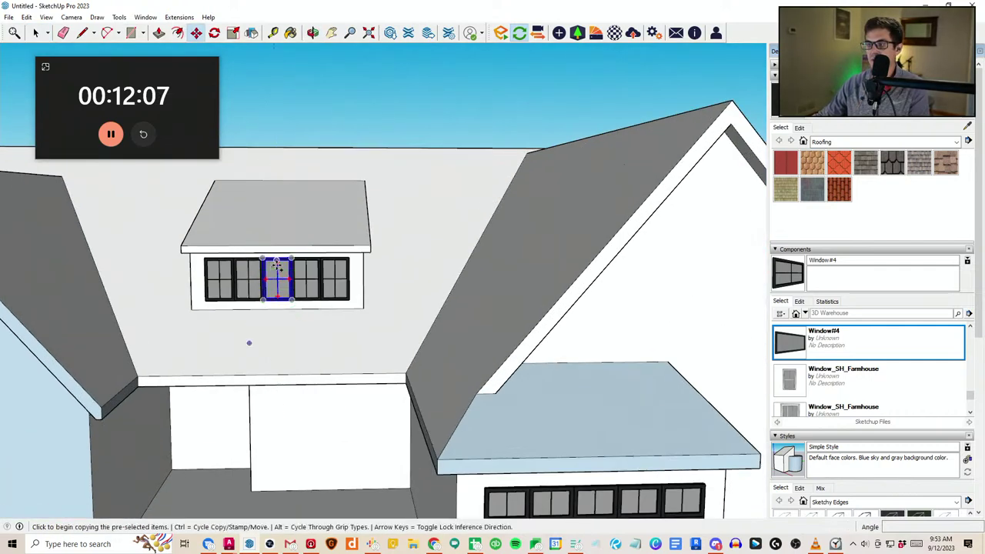
{"action": "middle_click_drag", "start_coordinate": [277, 281], "coordinate": [290, 247]}
{"action": "scroll", "coordinate": [278, 241], "scroll_direction": "up", "scroll_amount": 4}
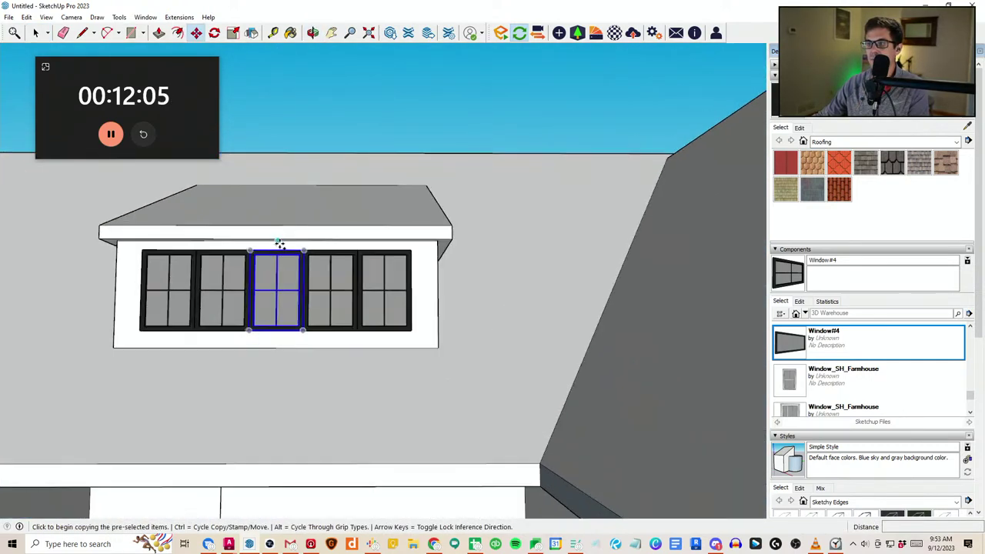
{"action": "left_click", "coordinate": [279, 244]}
{"action": "scroll", "coordinate": [288, 331], "scroll_direction": "down", "scroll_amount": 4}
{"action": "middle_click_drag", "start_coordinate": [304, 446], "coordinate": [366, 389]}
{"action": "left_click", "coordinate": [324, 363]}
Adjust the copied window's position below the roof edge on the porch's back wall with short moves
{"action": "scroll", "coordinate": [327, 363], "scroll_direction": "down", "scroll_amount": 3}
{"action": "scroll", "coordinate": [378, 444], "scroll_direction": "down", "scroll_amount": 1}
{"action": "left_click", "coordinate": [379, 445]}
{"action": "left_click", "coordinate": [379, 463]}
{"action": "scroll", "coordinate": [354, 461], "scroll_direction": "up", "scroll_amount": 1}
{"action": "left_click", "coordinate": [353, 472]}
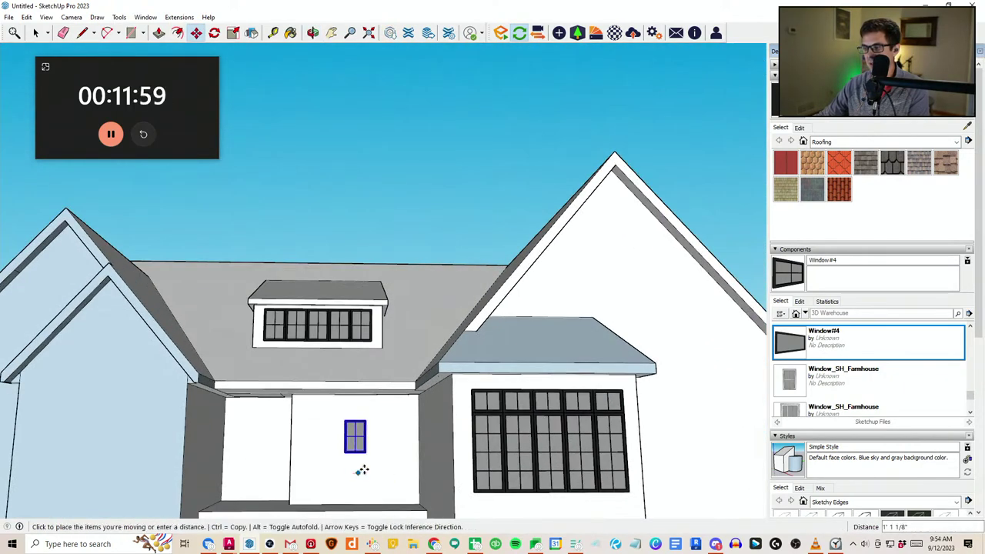
{"action": "scroll", "coordinate": [365, 471], "scroll_direction": "up", "scroll_amount": 2}
{"action": "scroll", "coordinate": [360, 471], "scroll_direction": "up", "scroll_amount": 2}
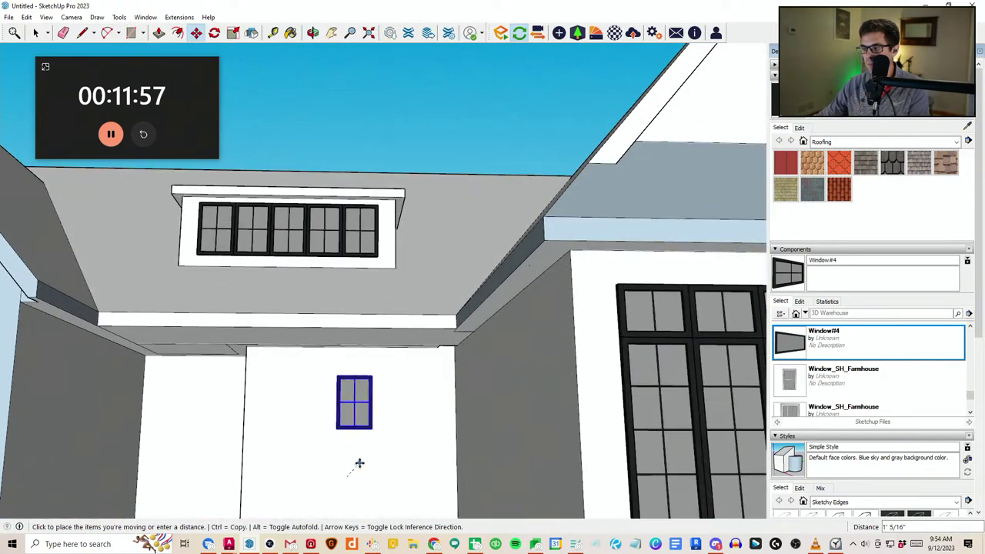
{"action": "left_click", "coordinate": [359, 463]}
{"action": "middle_click_drag", "start_coordinate": [360, 463], "coordinate": [389, 462]}
{"action": "scroll", "coordinate": [360, 463], "scroll_direction": "down", "scroll_amount": 2}
{"action": "left_click", "coordinate": [378, 459]}
{"action": "left_click", "coordinate": [373, 462]}
{"action": "scroll", "coordinate": [384, 463], "scroll_direction": "down", "scroll_amount": 1}
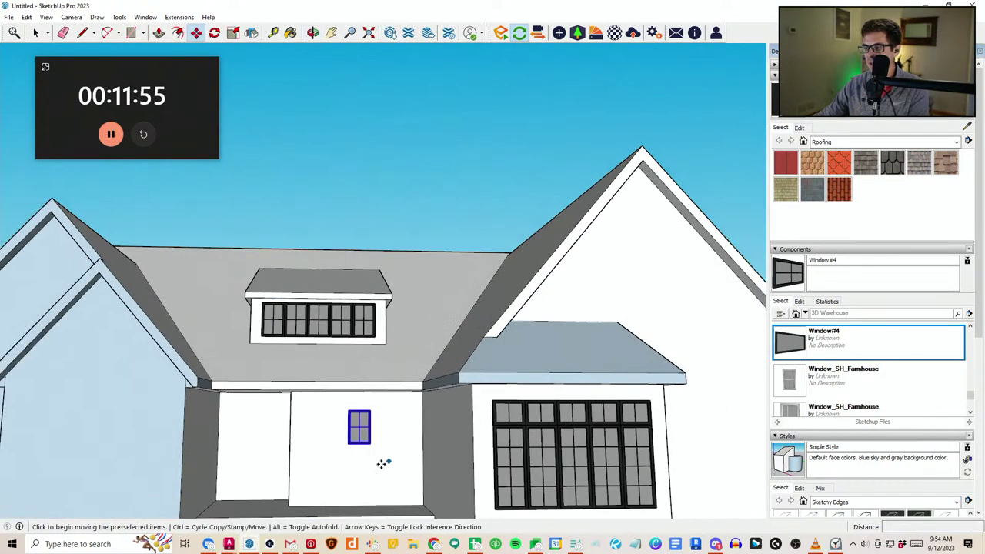
Copy the porch window 42 inches to the right along the wall
{"action": "key", "text": "ctrl"}
{"action": "left_click", "coordinate": [354, 469]}
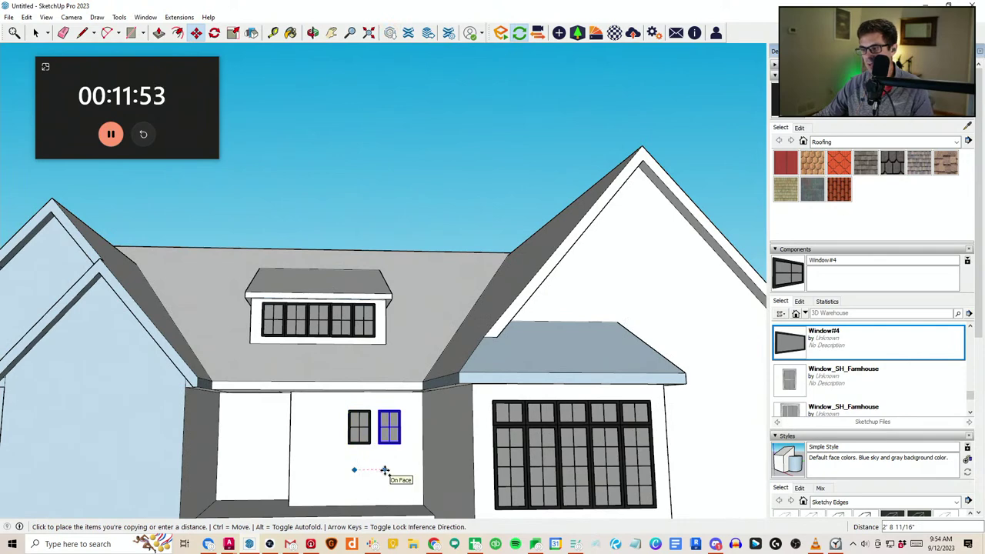
{"action": "key", "text": "Return"}
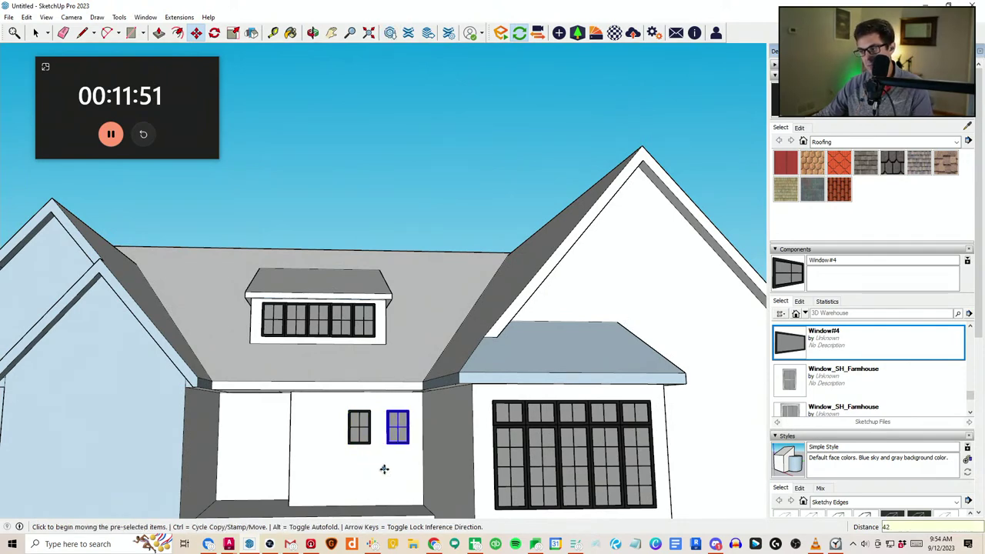
Copy the right-hand porch window 7' to the left to make a third window
{"action": "middle_click_drag", "start_coordinate": [392, 461], "coordinate": [383, 473]}
{"action": "key", "text": "ctrl"}
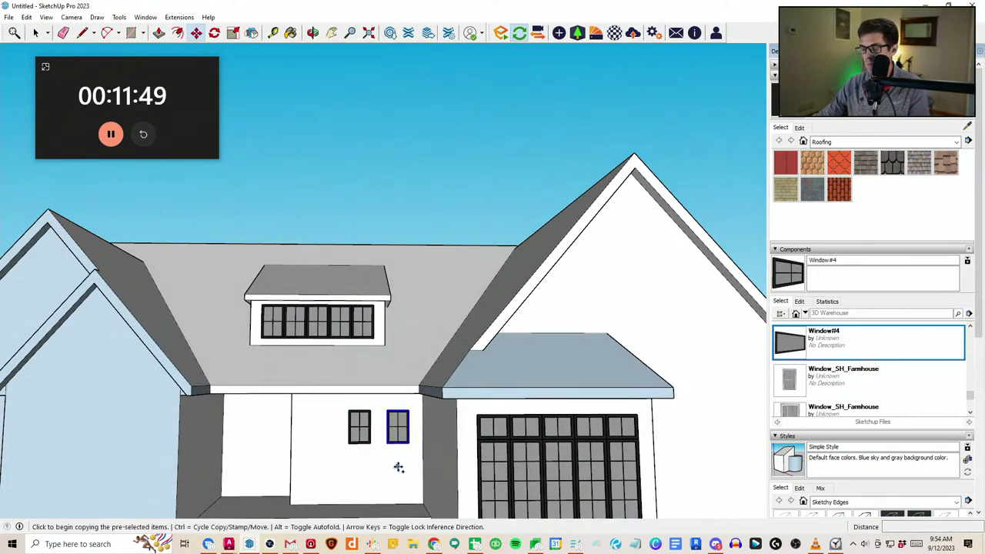
{"action": "left_click", "coordinate": [397, 466]}
{"action": "type", "text": "7'"}
{"action": "key", "text": "Return"}
{"action": "key", "text": "space"}
{"action": "scroll", "coordinate": [365, 449], "scroll_direction": "down", "scroll_amount": 4}
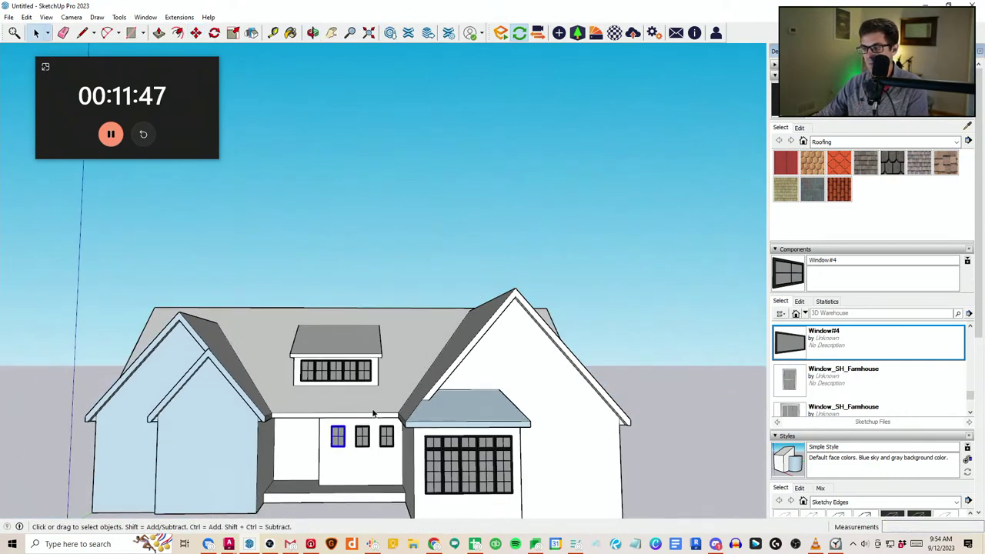
Move the two outer porch windows 6 inches each toward the middle window
{"action": "scroll", "coordinate": [360, 466], "scroll_direction": "up", "scroll_amount": 3}
{"action": "key", "text": "m"}
{"action": "left_click", "coordinate": [340, 449]}
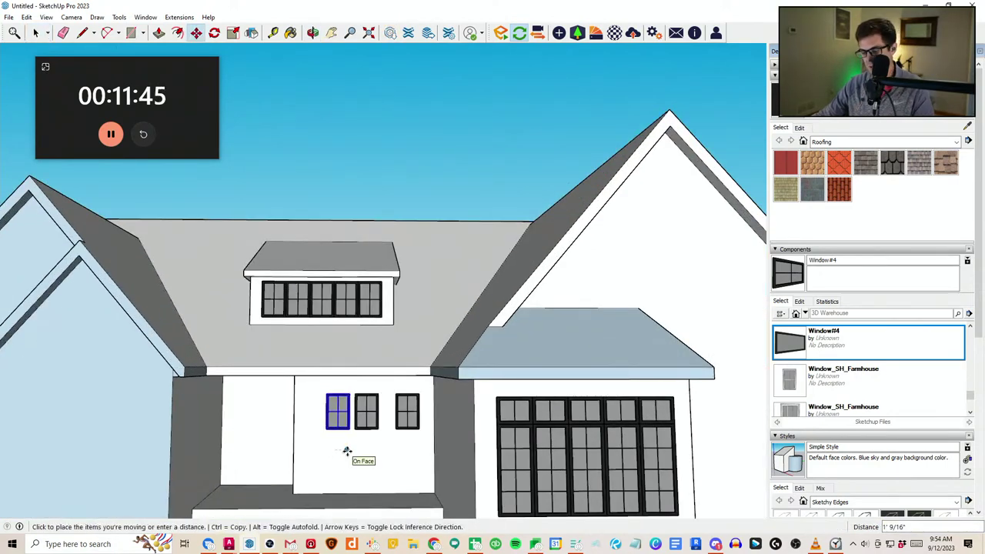
{"action": "type", "text": "1'"}
{"action": "key", "text": "Return"}
{"action": "key", "text": "space"}
{"action": "left_click", "coordinate": [412, 422]}
{"action": "middle_click_drag", "start_coordinate": [412, 421], "coordinate": [422, 478]}
{"action": "key", "text": "m"}
{"action": "left_click", "coordinate": [418, 475]}
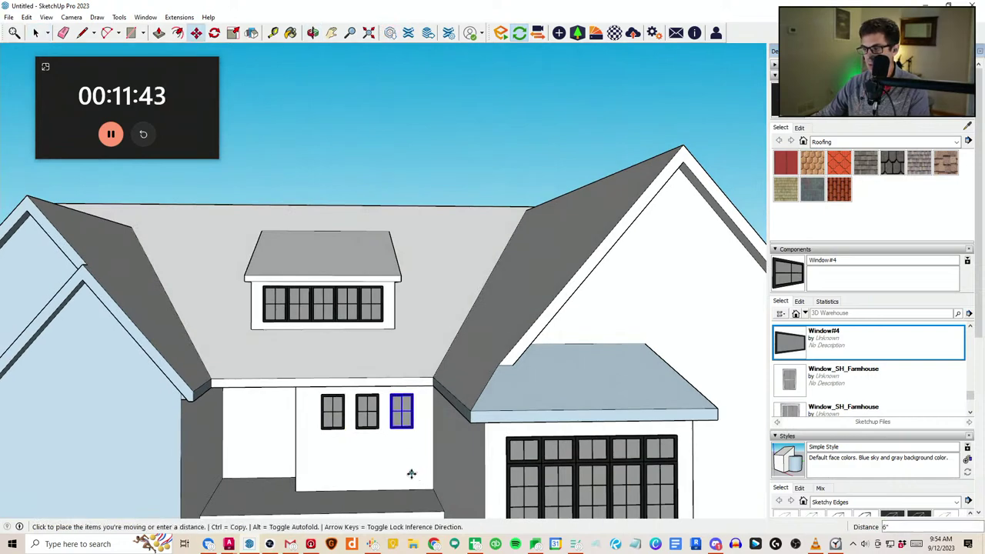
{"action": "left_click", "coordinate": [411, 474]}
{"action": "scroll", "coordinate": [350, 365], "scroll_direction": "down", "scroll_amount": 4}
{"action": "key", "text": "space"}
{"action": "left_click", "coordinate": [374, 469]}
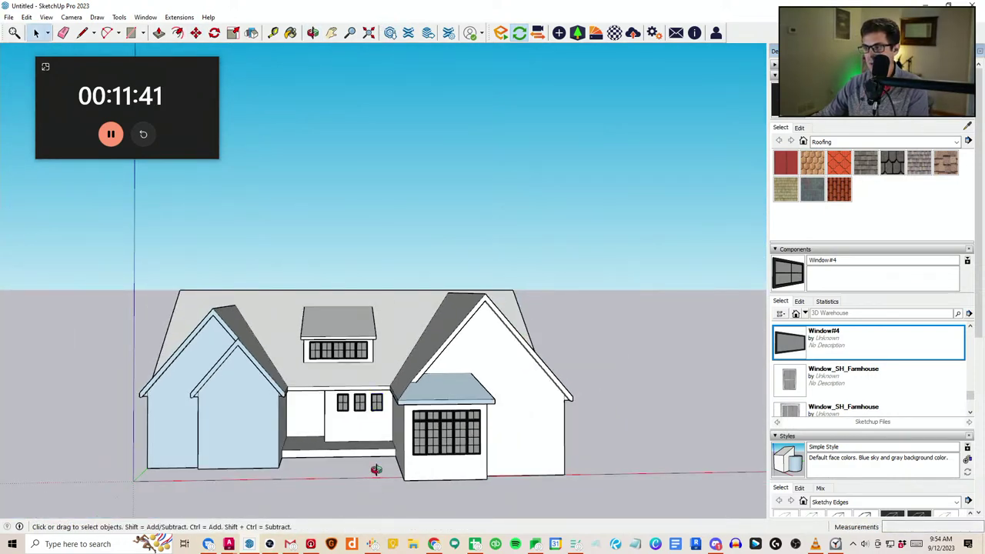
Copy the bump-out's three middle windows with their transoms to the front of the smaller left gable, aligned by wall base midpoints
{"action": "middle_click_drag", "start_coordinate": [376, 468], "coordinate": [346, 402]}
{"action": "scroll", "coordinate": [434, 446], "scroll_direction": "up", "scroll_amount": 5}
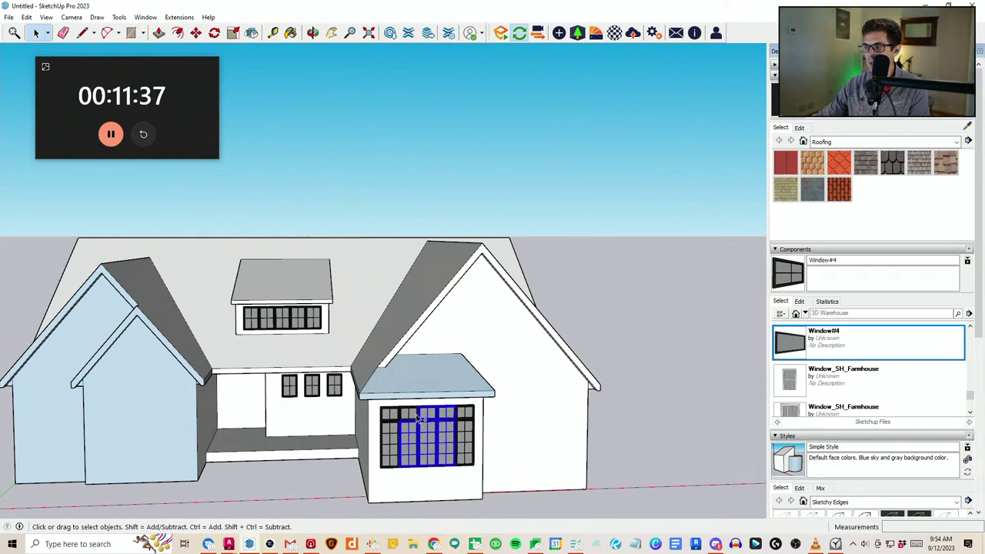
{"action": "left_click", "coordinate": [414, 415], "text": "shift"}
{"action": "middle_click_drag", "start_coordinate": [427, 455], "coordinate": [429, 462]}
{"action": "scroll", "coordinate": [429, 462], "scroll_direction": "down", "scroll_amount": 2}
{"action": "key", "text": "m"}
{"action": "key", "text": "ctrl"}
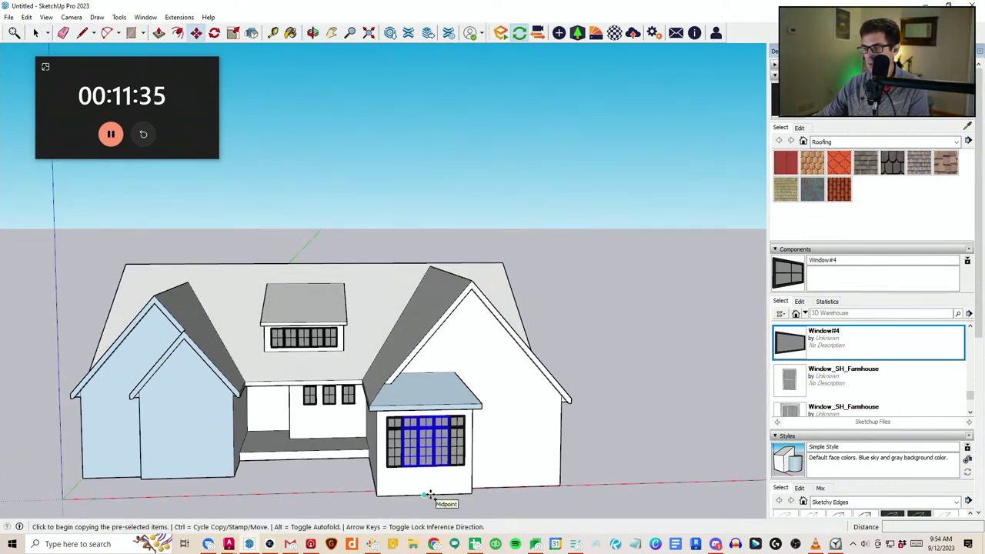
{"action": "left_click", "coordinate": [425, 493]}
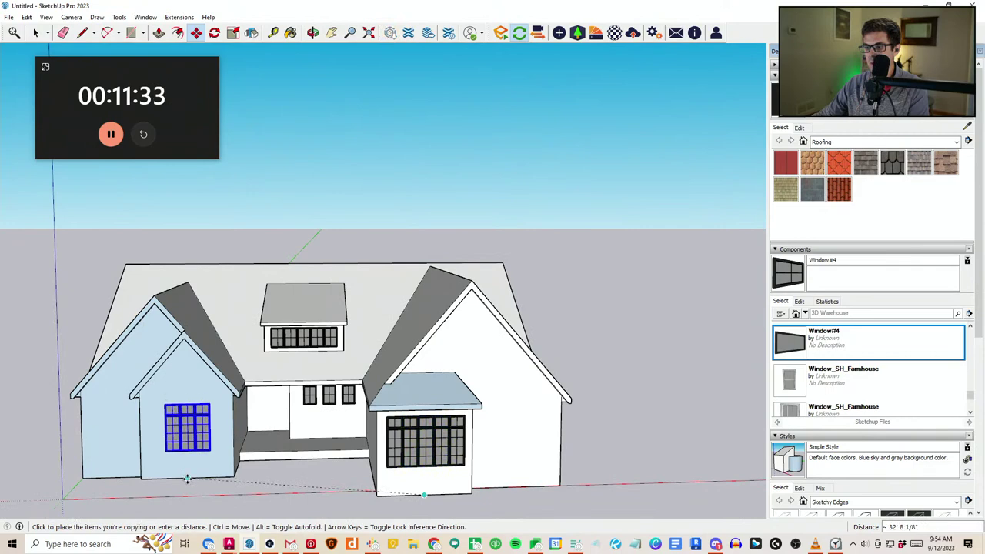
{"action": "left_click", "coordinate": [187, 479]}
{"action": "middle_click_drag", "start_coordinate": [250, 424], "coordinate": [319, 448]}
{"action": "scroll", "coordinate": [258, 427], "scroll_direction": "down", "scroll_amount": 2}
{"action": "key", "text": "space"}
{"action": "left_click", "coordinate": [248, 464]}
{"action": "scroll", "coordinate": [248, 455], "scroll_direction": "up", "scroll_amount": 2}
Copy the middle porch window onto the front wall beside the smaller left gable, centered on the wall
{"action": "left_click", "coordinate": [314, 375]}
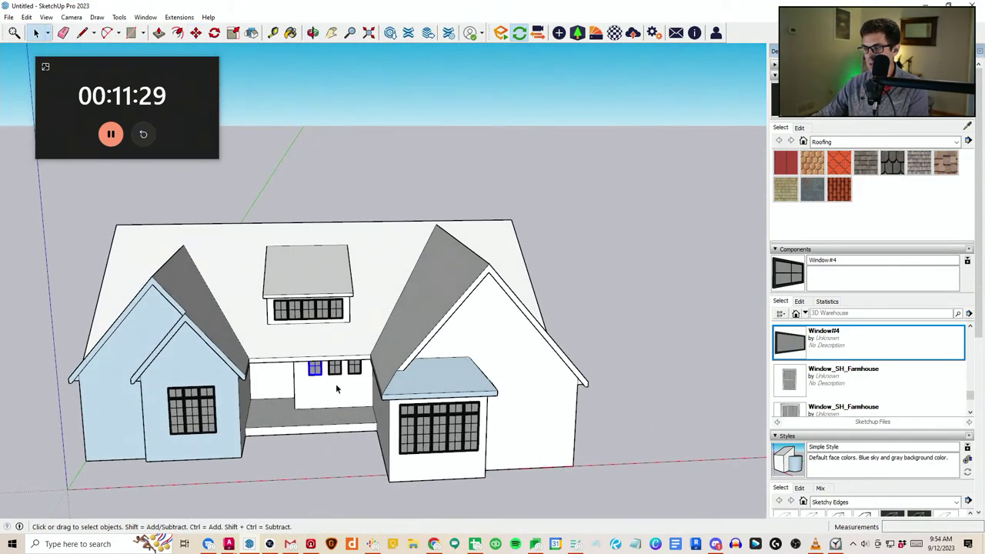
{"action": "middle_click_drag", "start_coordinate": [336, 370], "coordinate": [314, 406]}
{"action": "key", "text": "m"}
{"action": "key", "text": "ctrl"}
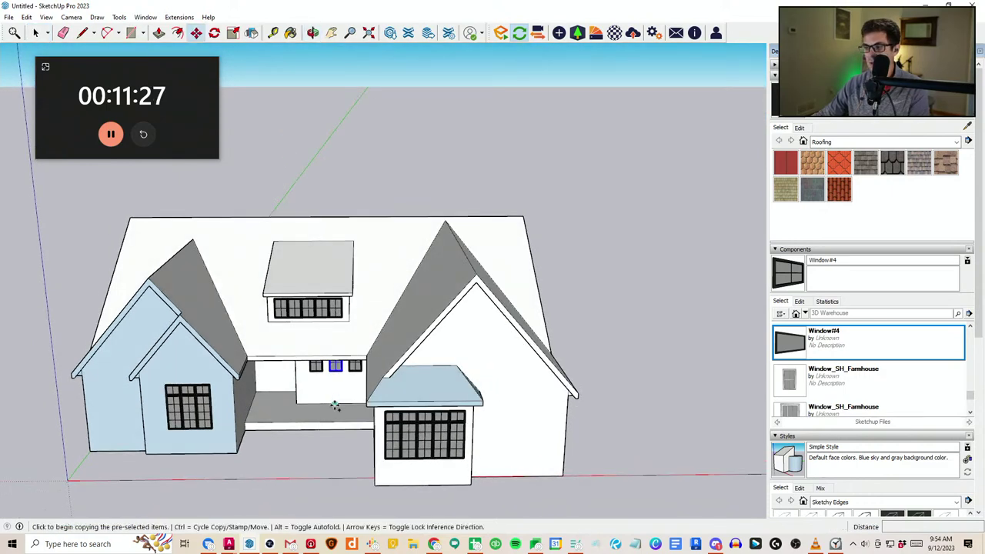
{"action": "left_click", "coordinate": [335, 403]}
{"action": "left_click", "coordinate": [119, 452]}
Raise the copied window 6 inches on the far-left front wall
{"action": "middle_click_drag", "start_coordinate": [119, 452], "coordinate": [163, 433]}
{"action": "scroll", "coordinate": [128, 446], "scroll_direction": "up", "scroll_amount": 4}
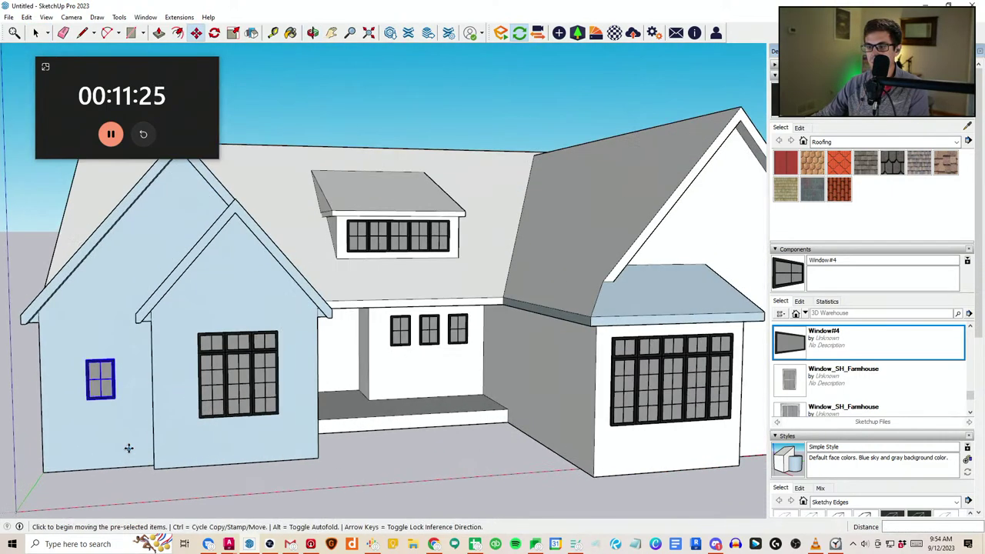
{"action": "left_click", "coordinate": [129, 448]}
{"action": "scroll", "coordinate": [127, 428], "scroll_direction": "up", "scroll_amount": 3}
{"action": "left_click", "coordinate": [126, 424]}
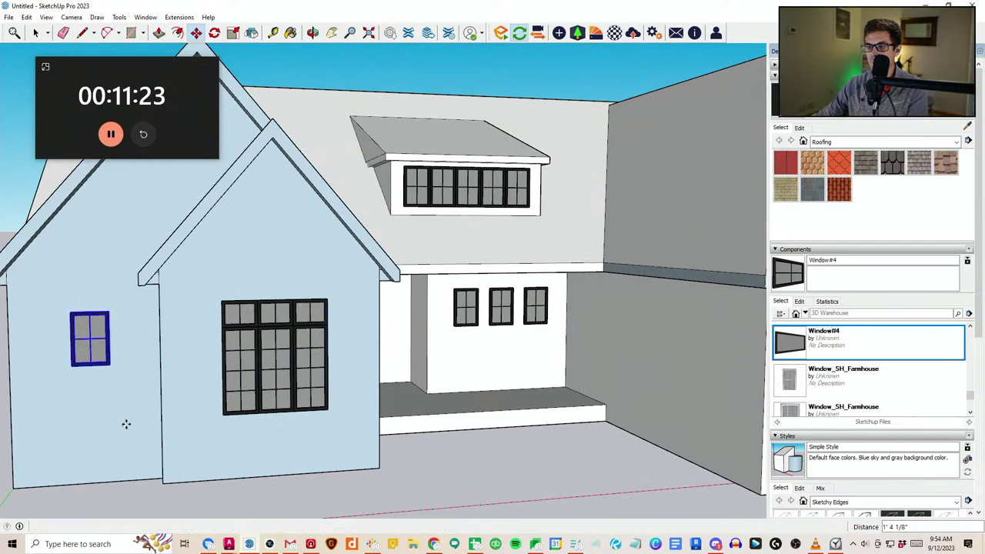
{"action": "scroll", "coordinate": [126, 424], "scroll_direction": "down", "scroll_amount": 3}
{"action": "middle_click_drag", "start_coordinate": [125, 424], "coordinate": [143, 407]}
{"action": "scroll", "coordinate": [129, 407], "scroll_direction": "up", "scroll_amount": 1}
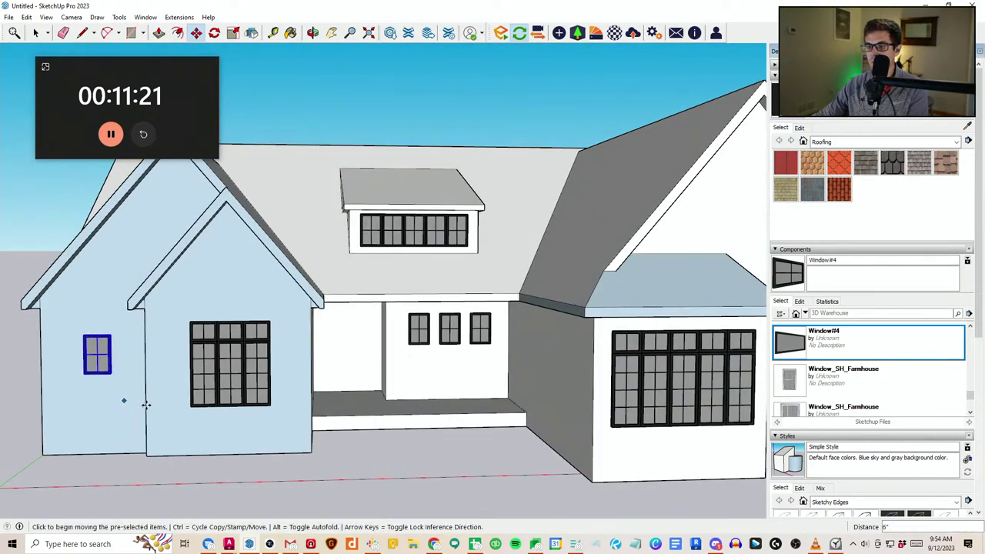
Examine the window arrangement across the whole front elevation
{"action": "scroll", "coordinate": [146, 402], "scroll_direction": "down", "scroll_amount": 5}
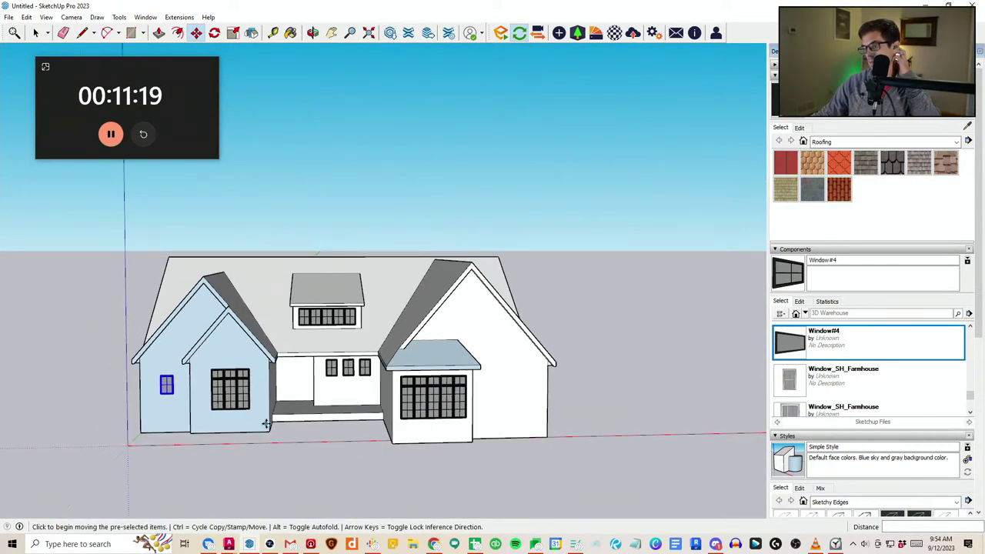
{"action": "scroll", "coordinate": [213, 413], "scroll_direction": "up", "scroll_amount": 5}
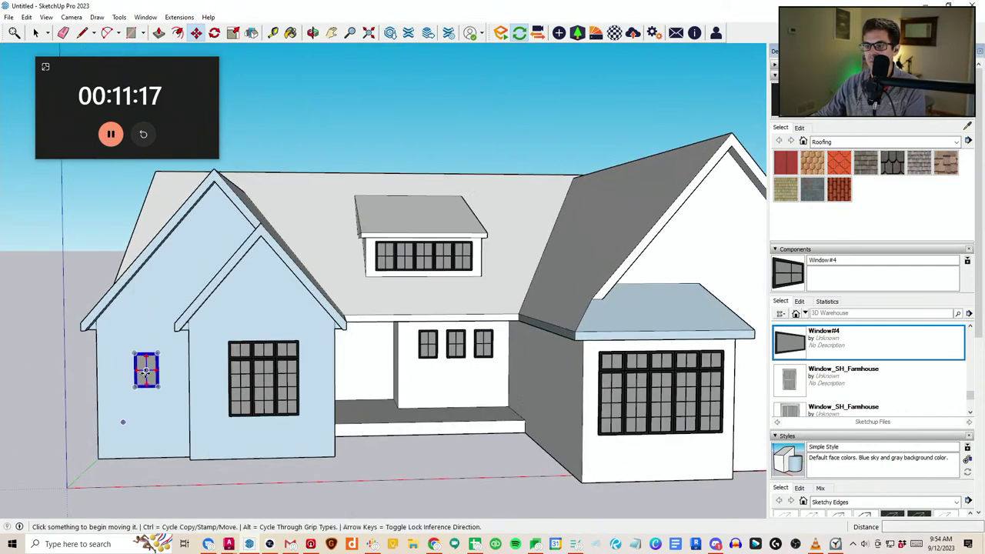
{"action": "key", "text": "space"}
{"action": "scroll", "coordinate": [269, 400], "scroll_direction": "down", "scroll_amount": 2}
{"action": "middle_click_drag", "start_coordinate": [419, 422], "coordinate": [399, 398]}
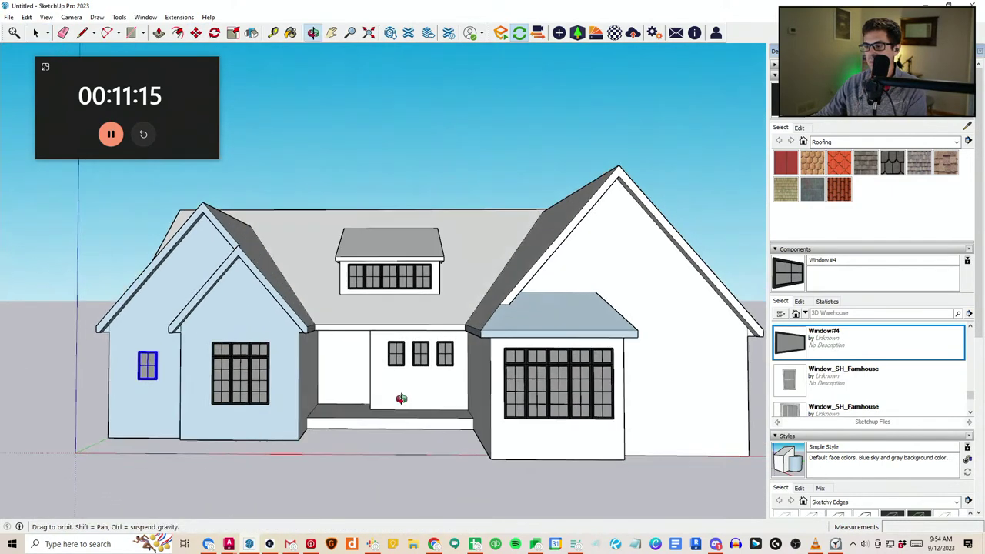
{"action": "scroll", "coordinate": [398, 399], "scroll_direction": "down", "scroll_amount": 3}
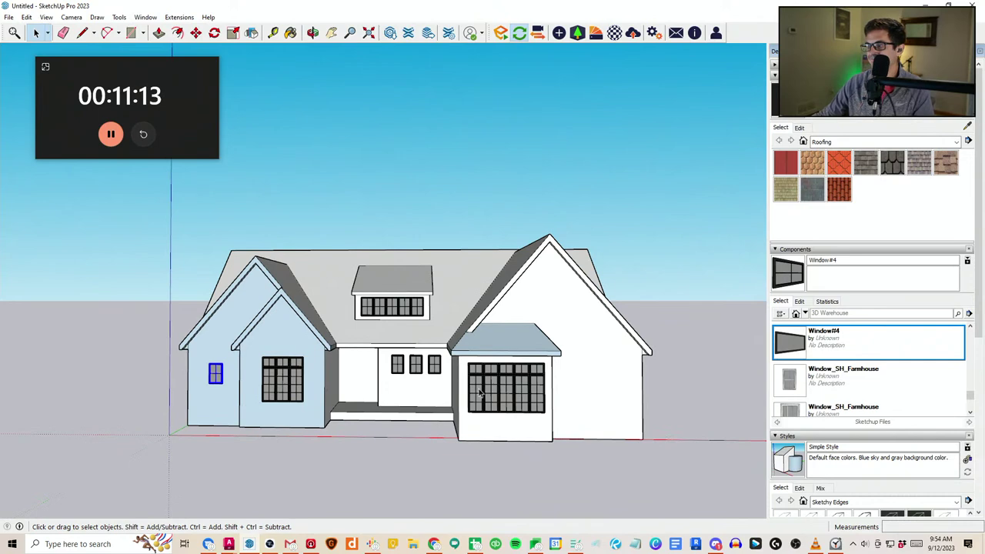
{"action": "middle_click_drag", "start_coordinate": [453, 359], "coordinate": [448, 393]}
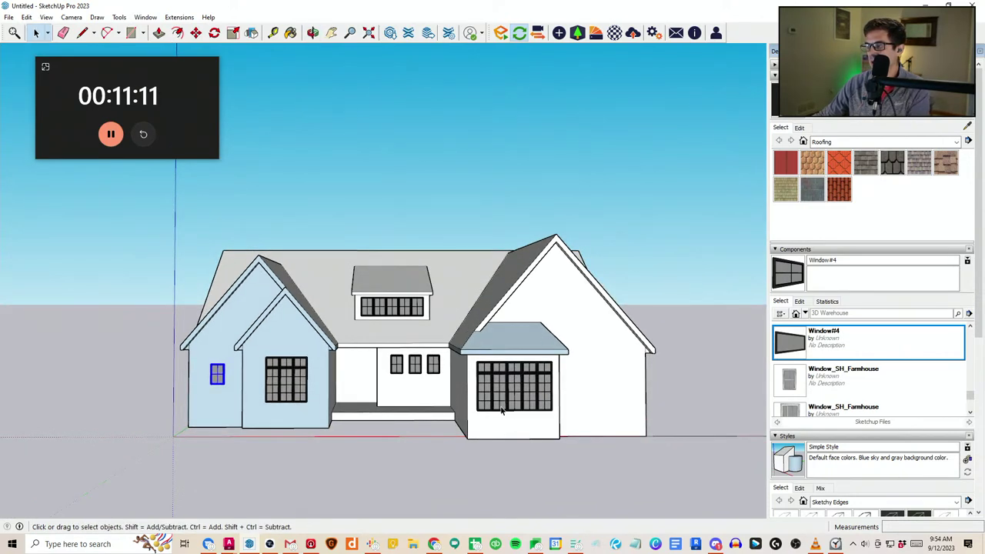
{"action": "middle_click_drag", "start_coordinate": [501, 411], "coordinate": [478, 394]}
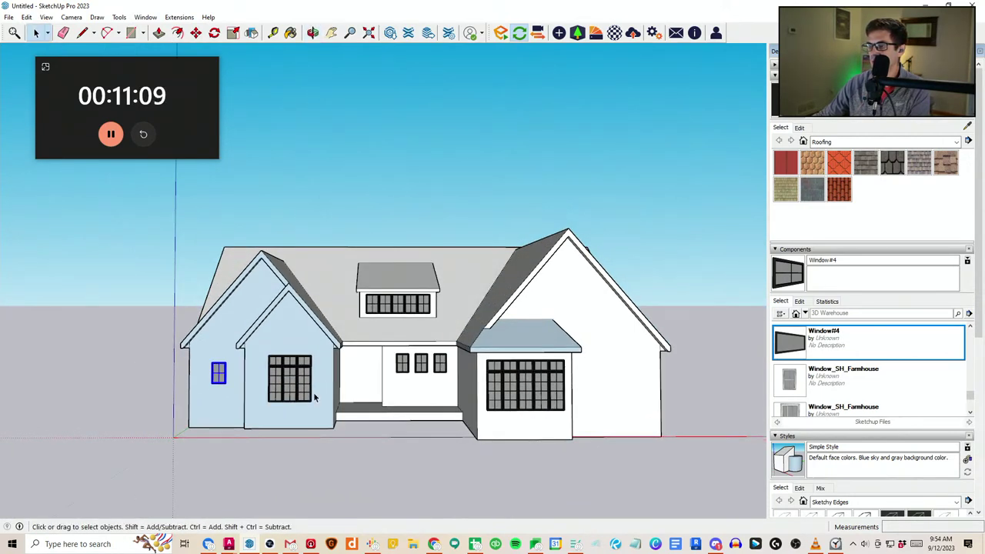
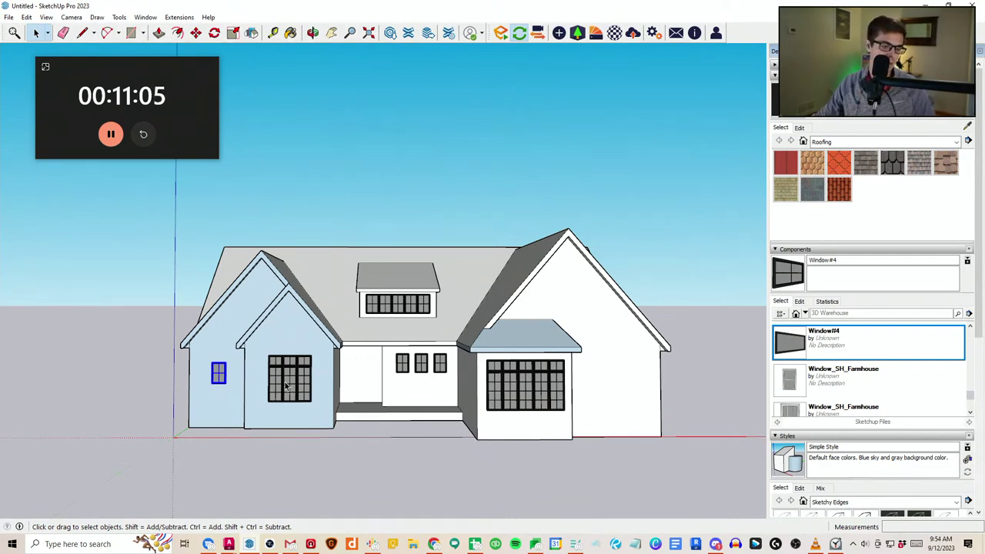
{"action": "middle_click_drag", "start_coordinate": [357, 381], "coordinate": [602, 393]}
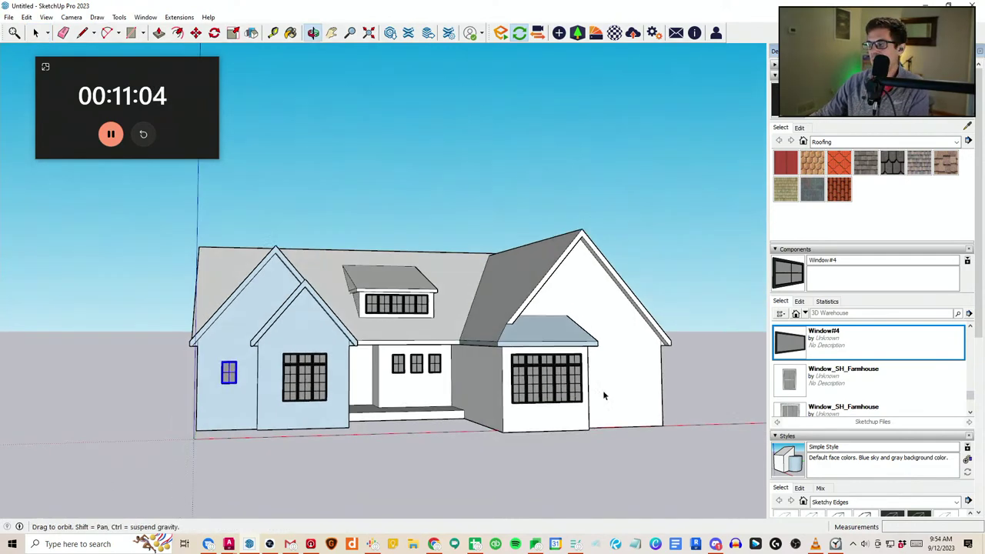
Paint the bump-out's side and front walls with a red brick material from Brick, Cladding and Siding
{"action": "left_click", "coordinate": [929, 141]}
{"action": "scroll", "coordinate": [877, 212], "scroll_direction": "up", "scroll_amount": 2}
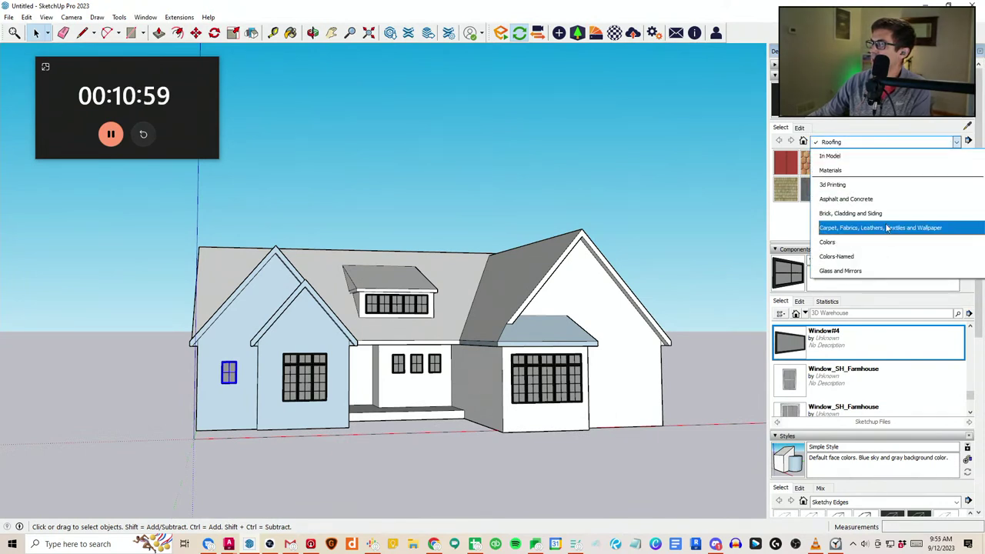
{"action": "left_click", "coordinate": [880, 213]}
{"action": "left_click", "coordinate": [919, 216]}
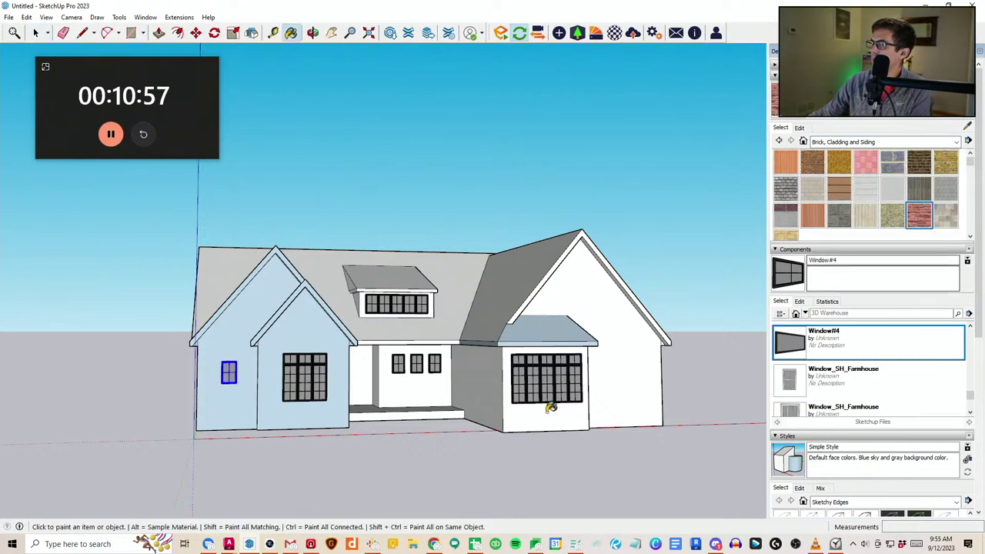
{"action": "left_click", "coordinate": [499, 374]}
{"action": "left_click", "coordinate": [538, 417]}
Change the bump-out's wall material to the Stone_Flagstone_Ashlar texture
{"action": "middle_click_drag", "start_coordinate": [689, 352], "coordinate": [229, 406]}
{"action": "middle_click_drag", "start_coordinate": [392, 318], "coordinate": [723, 254]}
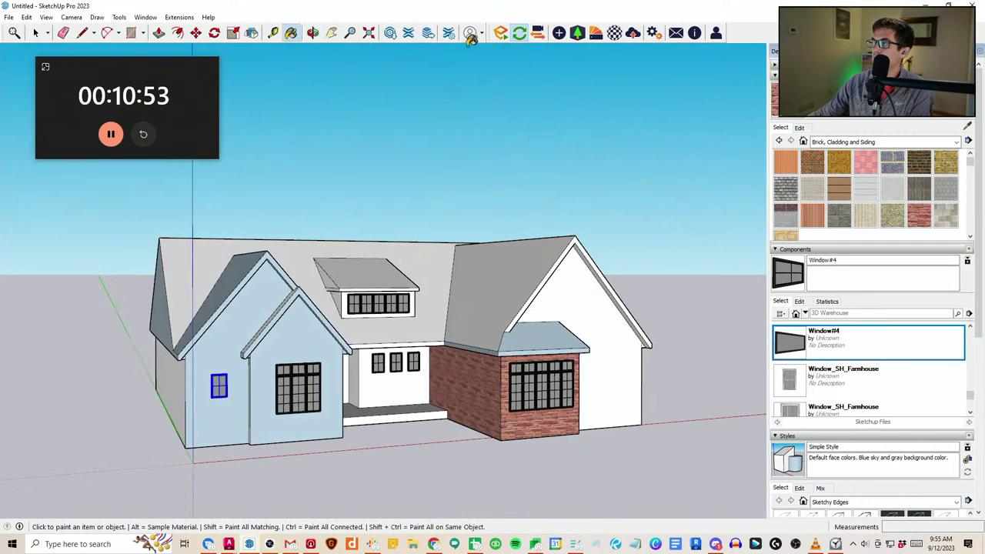
{"action": "left_click", "coordinate": [799, 127]}
{"action": "mouse_move", "coordinate": [580, 336]}
{"action": "middle_mouse_down"}
{"action": "mouse_move", "coordinate": [312, 336]}
{"action": "mouse_move", "coordinate": [542, 343]}
{"action": "mouse_move", "coordinate": [541, 353]}
{"action": "middle_mouse_up"}
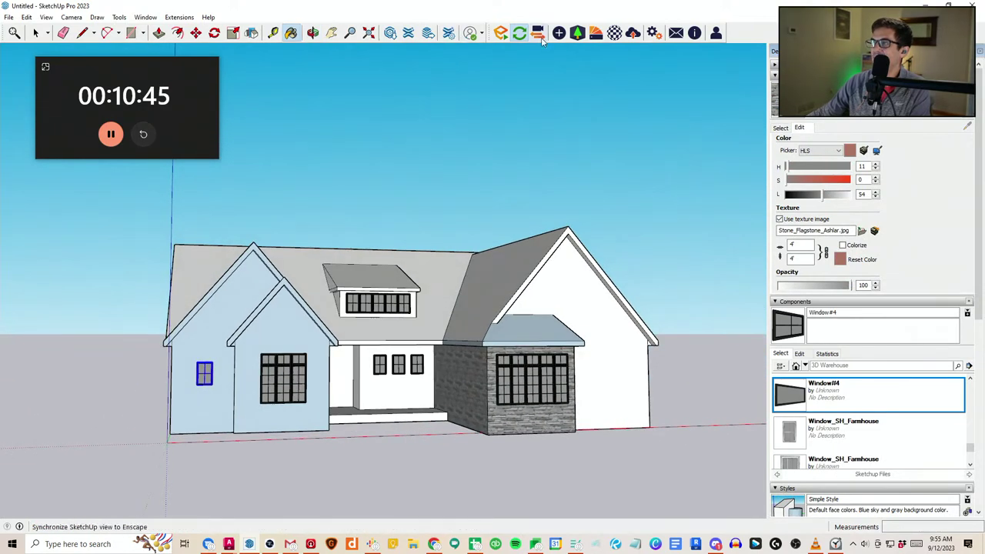
Import Brick 10, Organic from the Enscape Material Library and close the library
{"action": "left_click", "coordinate": [597, 36]}
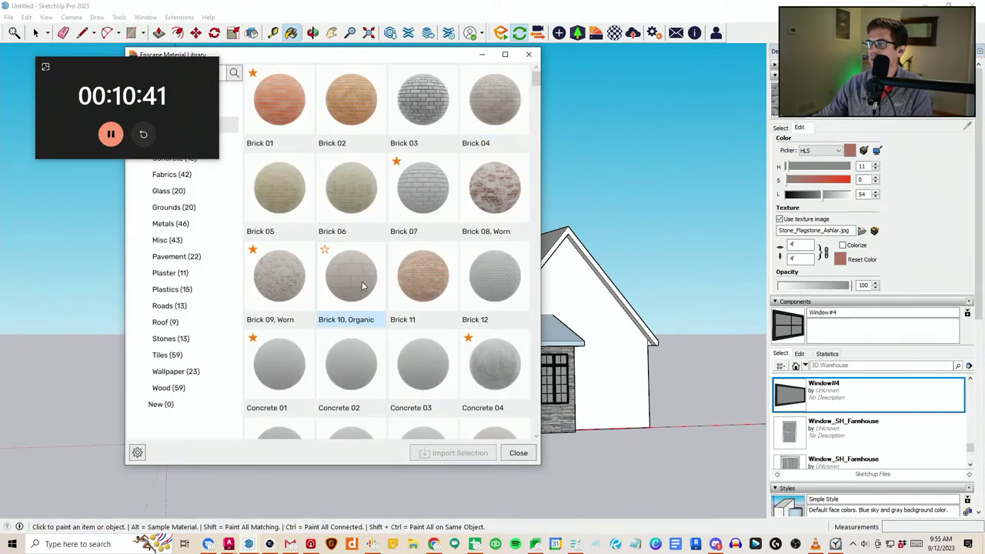
{"action": "left_click", "coordinate": [362, 285]}
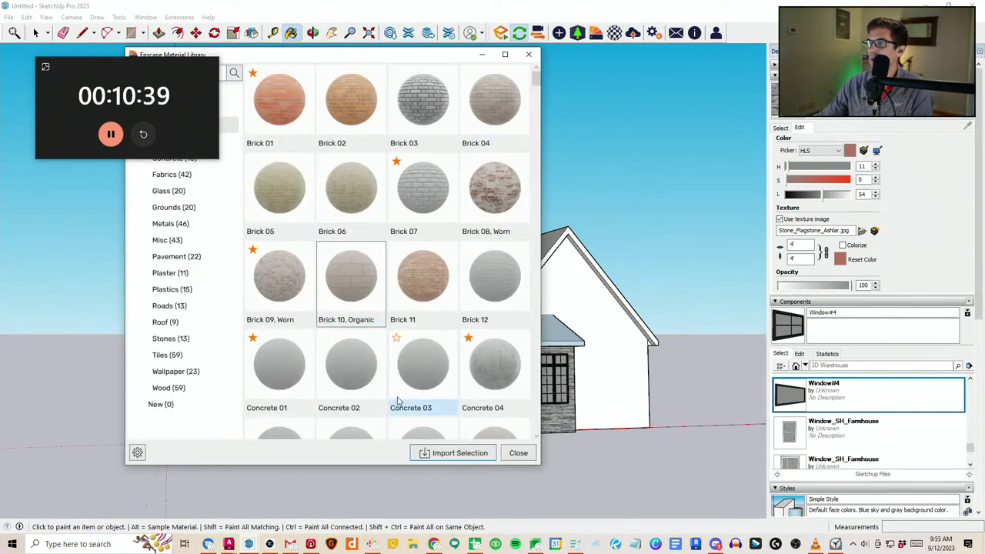
{"action": "left_click", "coordinate": [453, 455]}
{"action": "left_click", "coordinate": [527, 447]}
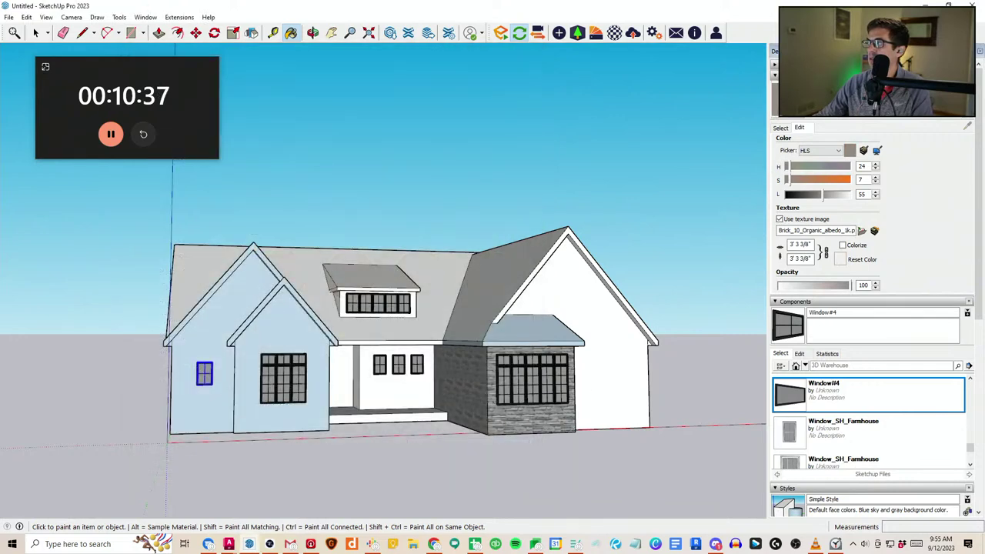
Paint the bump-out's front and side walls with the Brick_10_Organic material and set its color saturation to 0 and lightness to 73
{"action": "scroll", "coordinate": [473, 412], "scroll_direction": "up", "scroll_amount": 2}
{"action": "left_click", "coordinate": [544, 422]}
{"action": "middle_click_drag", "start_coordinate": [544, 422], "coordinate": [420, 431]}
{"action": "scroll", "coordinate": [483, 425], "scroll_direction": "up", "scroll_amount": 2}
{"action": "middle_click_drag", "start_coordinate": [483, 423], "coordinate": [403, 413]}
{"action": "left_click", "coordinate": [405, 401]}
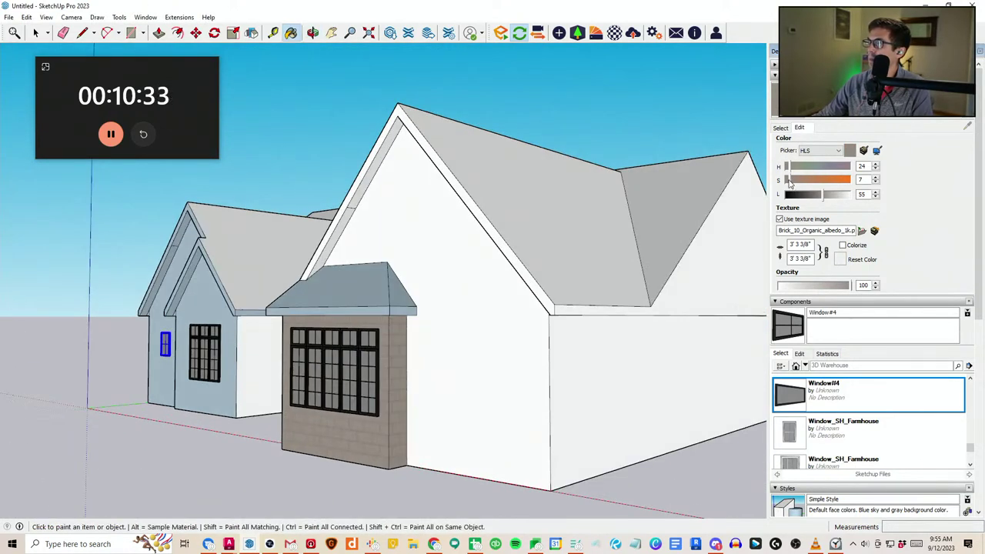
{"action": "middle_click_drag", "start_coordinate": [383, 370], "coordinate": [556, 367]}
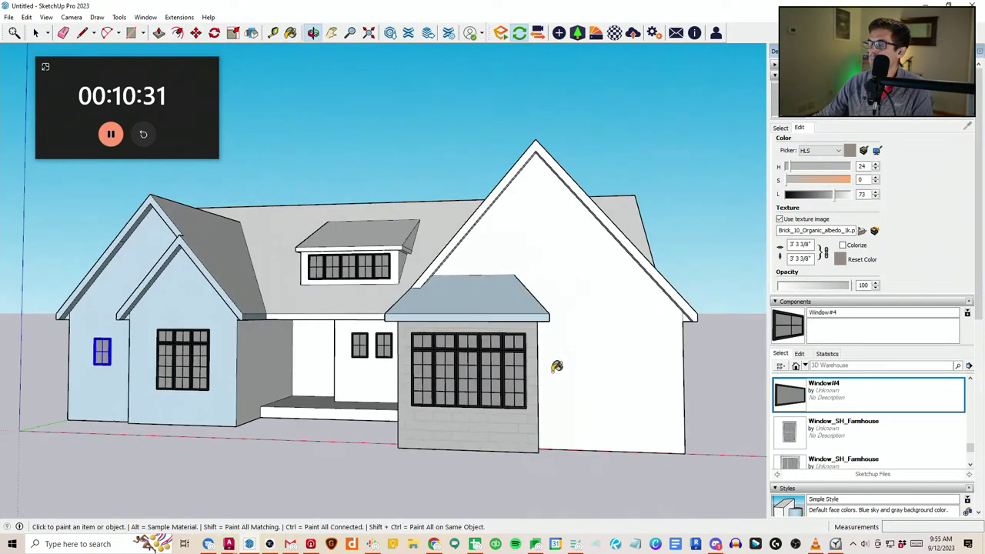
{"action": "scroll", "coordinate": [553, 368], "scroll_direction": "down", "scroll_amount": 3}
{"action": "mouse_move", "coordinate": [470, 405]}
{"action": "middle_mouse_down"}
{"action": "mouse_move", "coordinate": [485, 416]}
{"action": "mouse_move", "coordinate": [538, 392]}
{"action": "mouse_move", "coordinate": [510, 408]}
{"action": "mouse_move", "coordinate": [451, 402]}
{"action": "mouse_move", "coordinate": [430, 416]}
{"action": "mouse_move", "coordinate": [332, 417]}
{"action": "middle_mouse_up"}
{"action": "scroll", "coordinate": [202, 366], "scroll_direction": "up", "scroll_amount": 3}
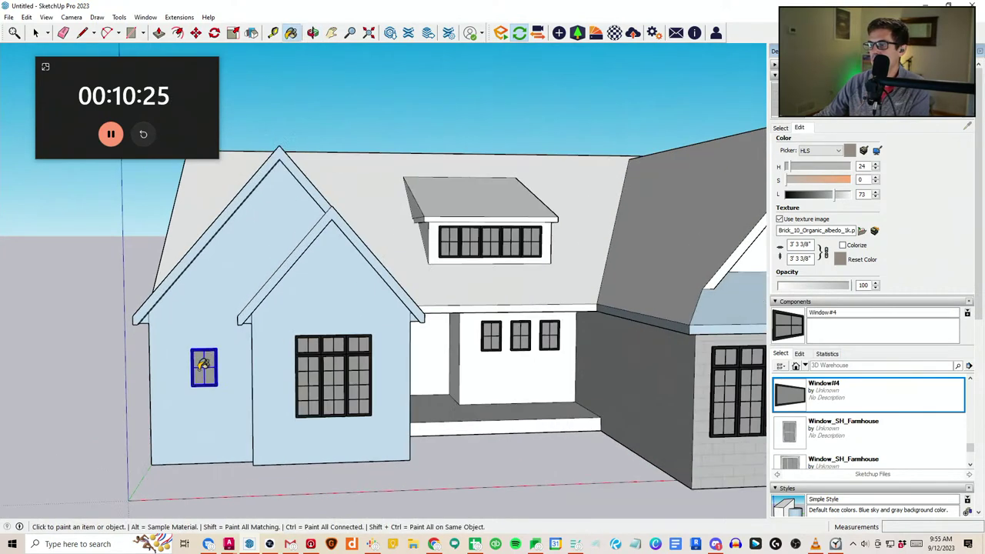
Remove the small window from the leftmost gable wall
{"action": "key", "text": "space"}
{"action": "middle_click_drag", "start_coordinate": [251, 384], "coordinate": [313, 371]}
{"action": "left_click", "coordinate": [311, 379]}
{"action": "scroll", "coordinate": [316, 365], "scroll_direction": "up", "scroll_amount": 2}
{"action": "key", "text": "m"}
{"action": "key", "text": "ctrl"}
{"action": "key", "text": "Escape"}
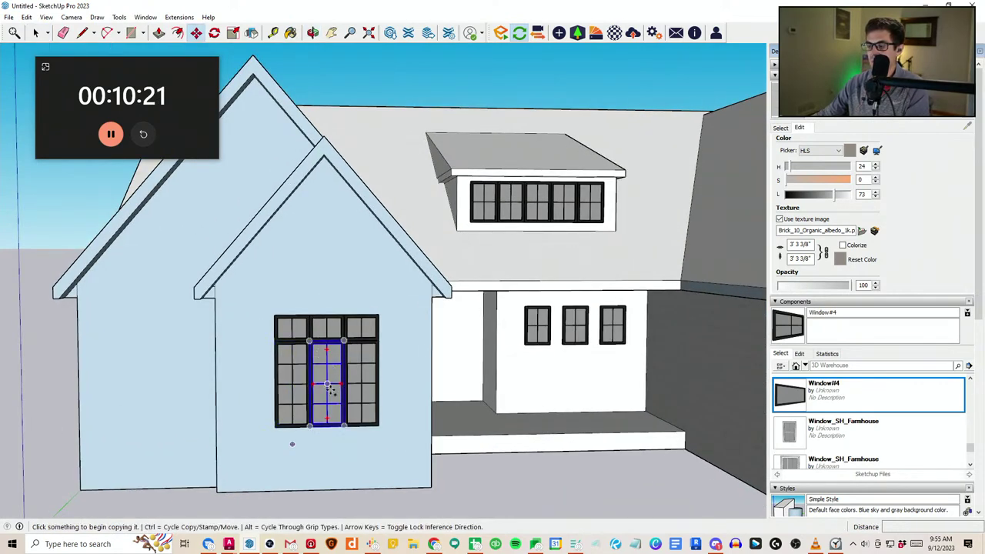
Copy the tall center unit of the front gable's window group onto the leftmost gable wall, between its corners
{"action": "key", "text": "space"}
{"action": "left_click", "coordinate": [331, 398]}
{"action": "scroll", "coordinate": [330, 406], "scroll_direction": "down", "scroll_amount": 2}
{"action": "key", "text": "m"}
{"action": "key", "text": "ctrl"}
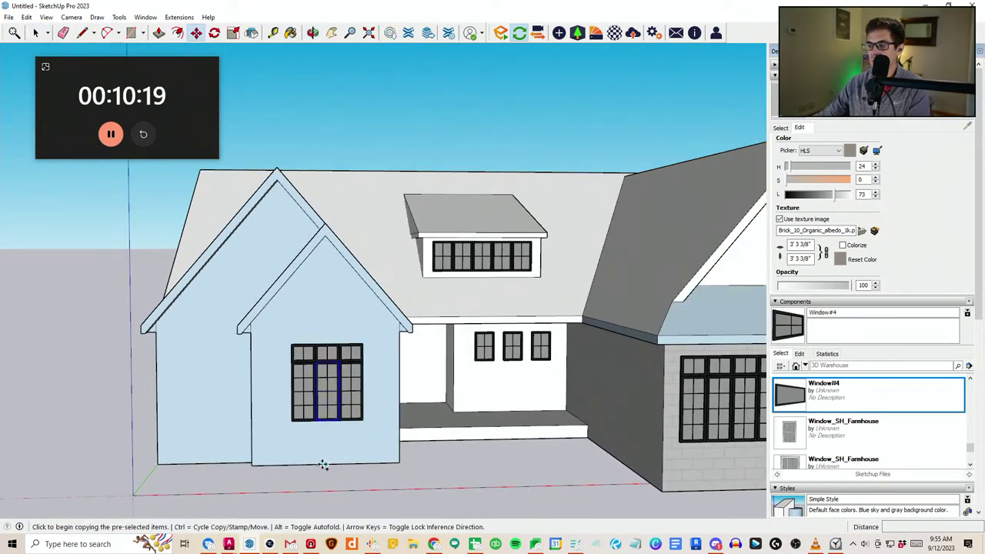
{"action": "left_click", "coordinate": [323, 464]}
{"action": "left_click", "coordinate": [206, 464]}
{"action": "key", "text": "space"}
{"action": "middle_click_drag", "start_coordinate": [216, 429], "coordinate": [220, 407]}
{"action": "scroll", "coordinate": [216, 399], "scroll_direction": "down", "scroll_amount": 1}
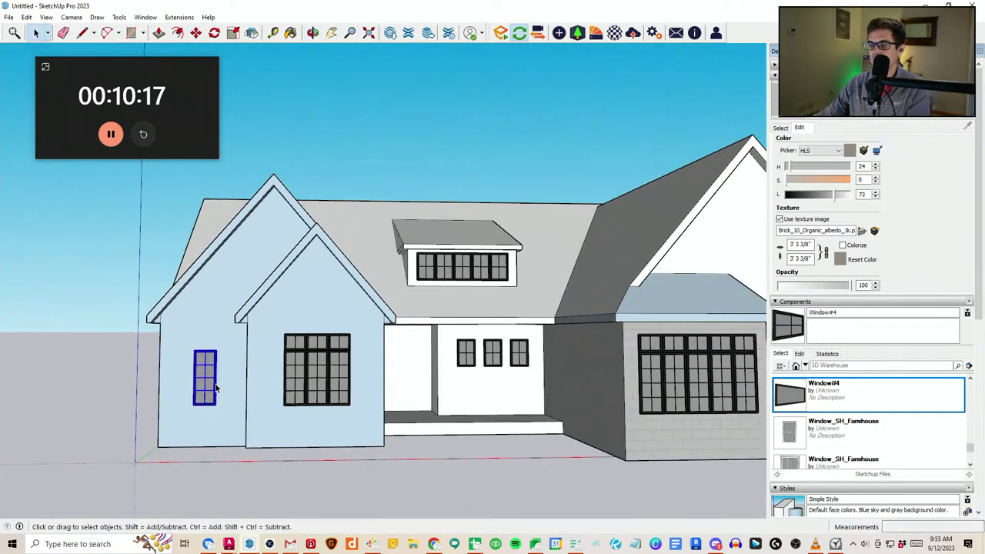
Raise the copied tall window on the leftmost gable wall by about 1' 2"
{"action": "scroll", "coordinate": [213, 383], "scroll_direction": "up", "scroll_amount": 1}
{"action": "key", "text": "m"}
{"action": "left_click", "coordinate": [220, 377]}
{"action": "left_click", "coordinate": [224, 364]}
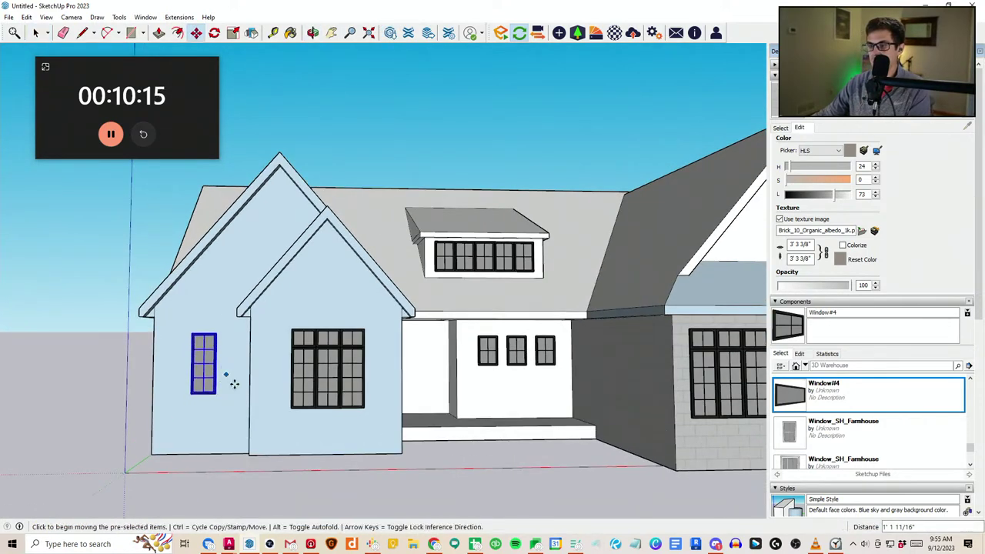
{"action": "scroll", "coordinate": [240, 385], "scroll_direction": "down", "scroll_amount": 3}
{"action": "middle_click_drag", "start_coordinate": [247, 387], "coordinate": [285, 441]}
{"action": "left_click", "coordinate": [286, 442]}
{"action": "scroll", "coordinate": [289, 431], "scroll_direction": "down", "scroll_amount": 2}
{"action": "scroll", "coordinate": [427, 329], "scroll_direction": "up", "scroll_amount": 4}
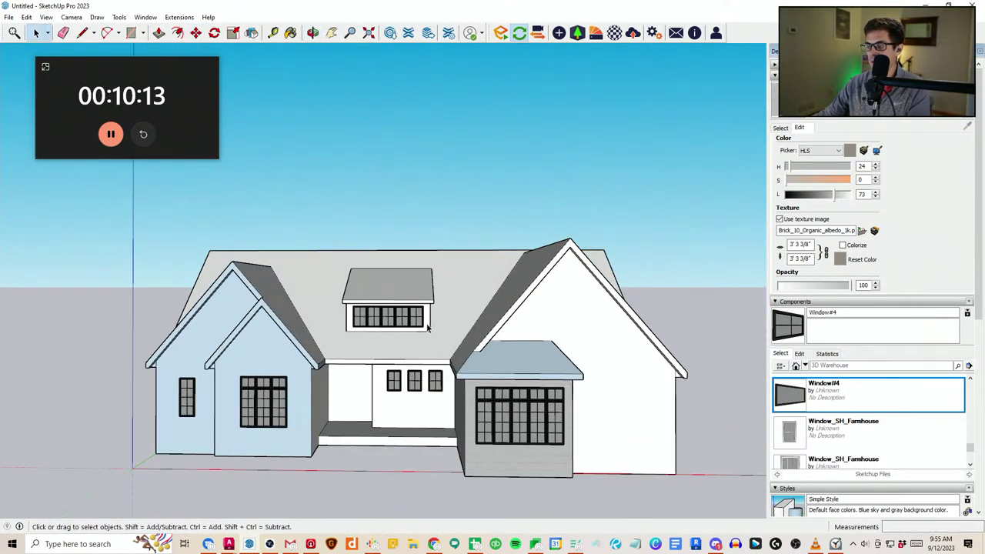
Open the middle dormer window component for editing and move its right frame edge inward to narrow the unit
{"action": "scroll", "coordinate": [407, 332], "scroll_direction": "up", "scroll_amount": 2}
{"action": "left_click", "coordinate": [411, 321]}
{"action": "mouse_move", "coordinate": [413, 332]}
{"action": "middle_mouse_down"}
{"action": "mouse_move", "coordinate": [420, 344]}
{"action": "mouse_move", "coordinate": [429, 339]}
{"action": "middle_mouse_up"}
{"action": "scroll", "coordinate": [420, 332], "scroll_direction": "up", "scroll_amount": 1}
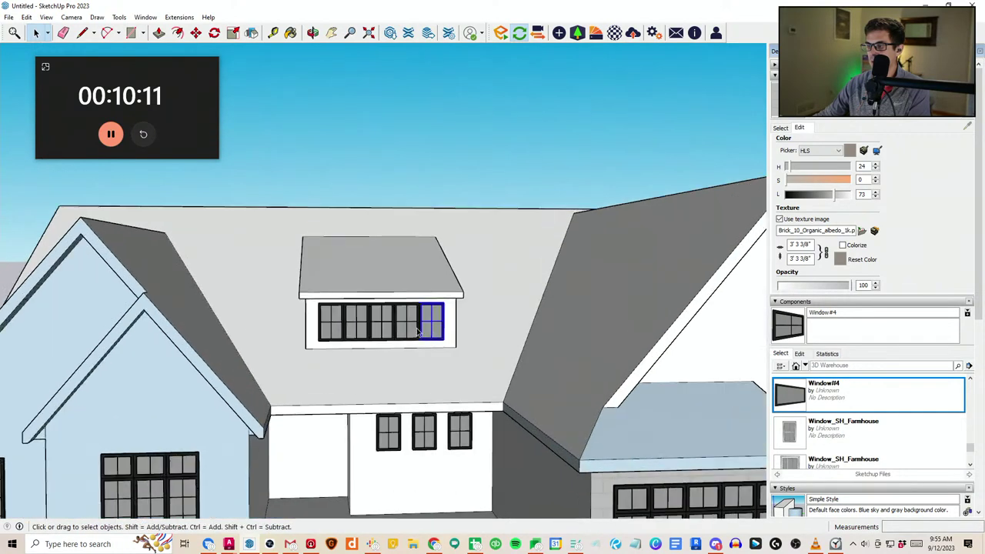
{"action": "scroll", "coordinate": [390, 330], "scroll_direction": "up", "scroll_amount": 2}
{"action": "double_click", "coordinate": [389, 330]}
{"action": "scroll", "coordinate": [386, 351], "scroll_direction": "up", "scroll_amount": 3}
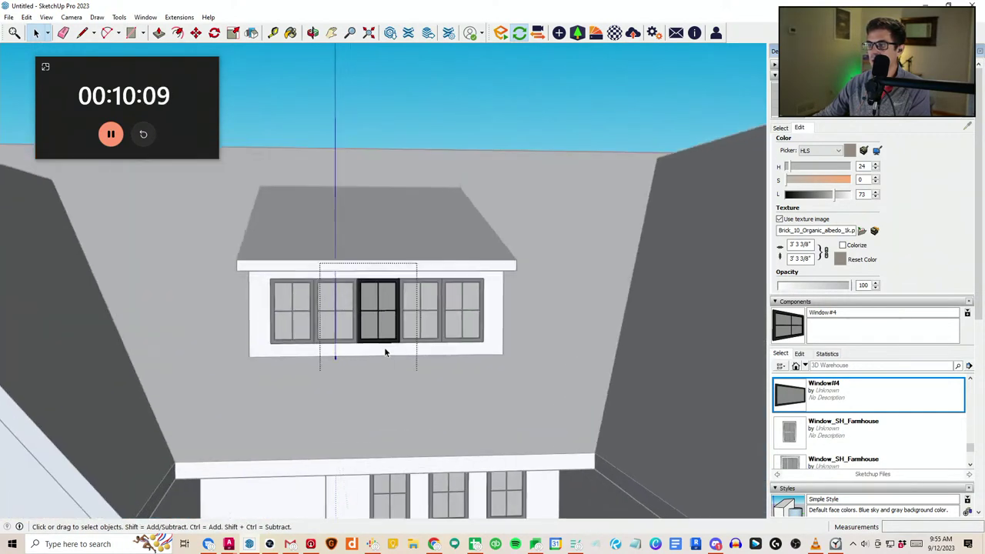
{"action": "left_click_drag", "start_coordinate": [429, 254], "coordinate": [428, 251]}
{"action": "scroll", "coordinate": [379, 330], "scroll_direction": "up", "scroll_amount": 4}
{"action": "scroll", "coordinate": [385, 308], "scroll_direction": "up", "scroll_amount": 1}
{"action": "key", "text": "m"}
{"action": "left_click", "coordinate": [394, 291]}
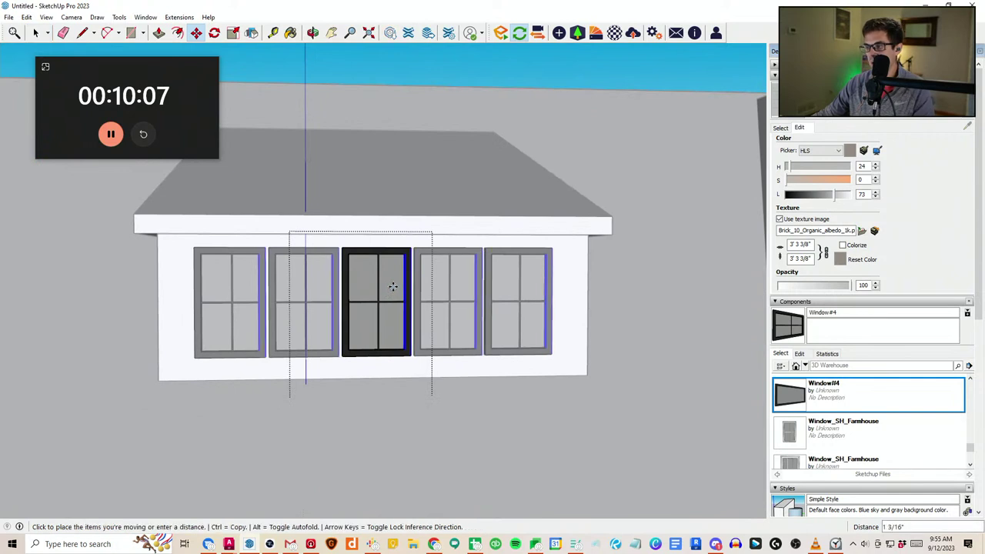
{"action": "left_click", "coordinate": [387, 288]}
{"action": "key", "text": "space"}
Move the left frame edge of the dormer window component inward by 3 inches and finish editing the component
{"action": "left_click_drag", "start_coordinate": [319, 390], "coordinate": [371, 247]}
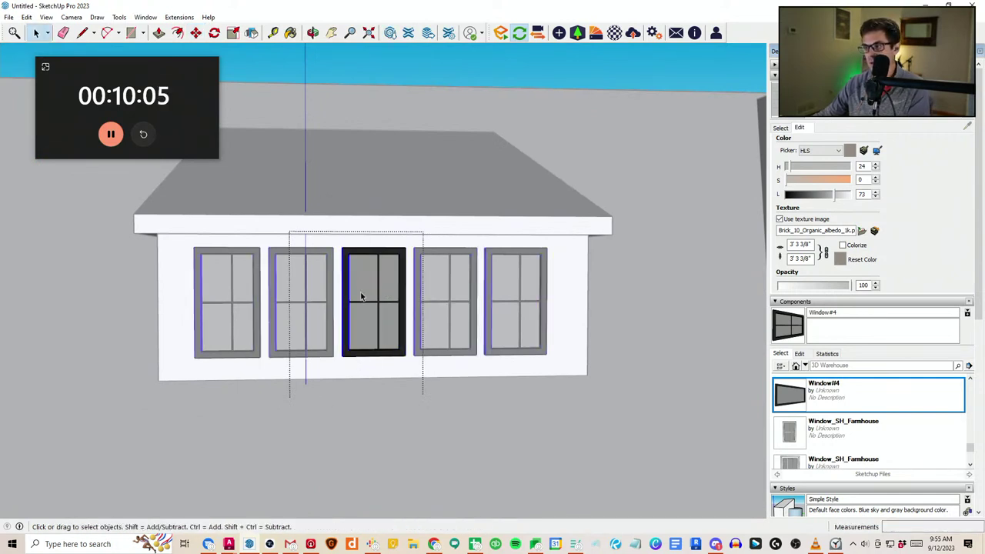
{"action": "scroll", "coordinate": [365, 292], "scroll_direction": "up", "scroll_amount": 2}
{"action": "key", "text": "m"}
{"action": "left_click", "coordinate": [365, 280]}
{"action": "left_click", "coordinate": [371, 272]}
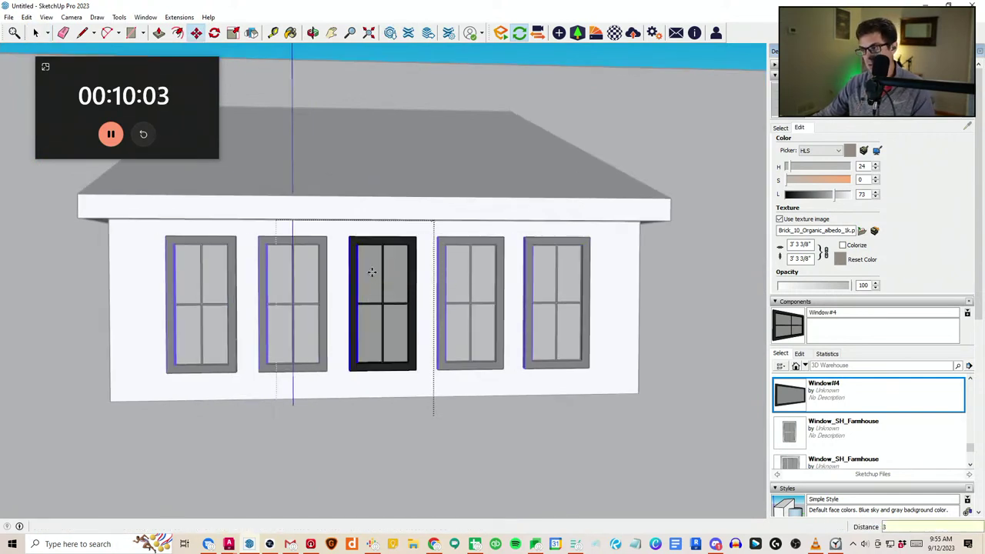
{"action": "key", "text": "space"}
{"action": "scroll", "coordinate": [398, 328], "scroll_direction": "down", "scroll_amount": 6}
Move the fourth dormer window from the left flush against the middle dormer window
{"action": "scroll", "coordinate": [398, 329], "scroll_direction": "up", "scroll_amount": 8}
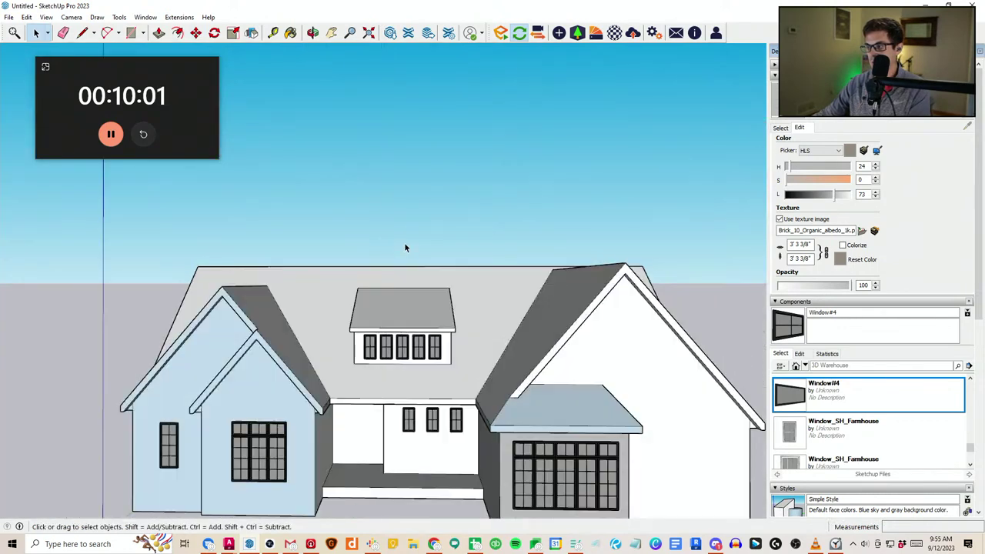
{"action": "scroll", "coordinate": [380, 350], "scroll_direction": "down", "scroll_amount": 6}
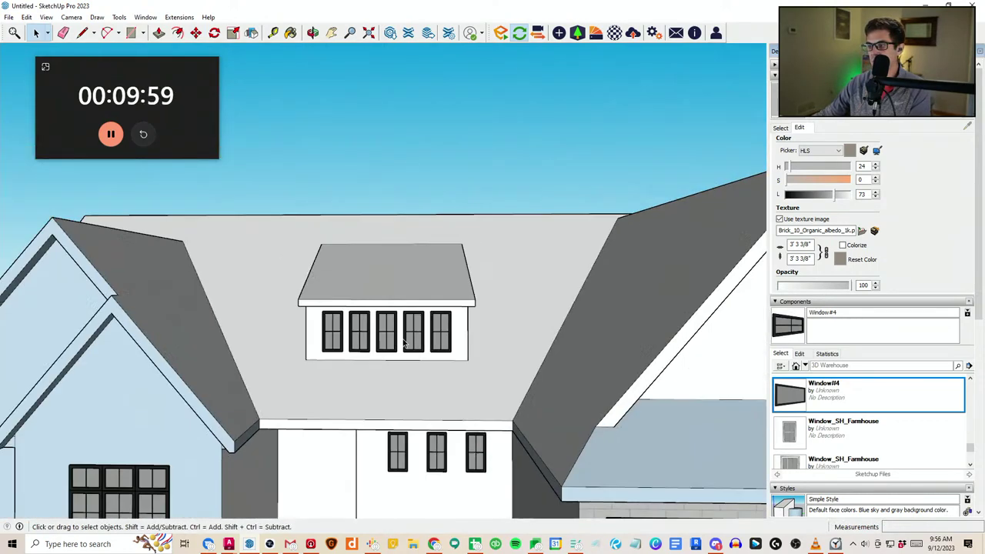
{"action": "scroll", "coordinate": [418, 350], "scroll_direction": "up", "scroll_amount": 2}
{"action": "scroll", "coordinate": [418, 350], "scroll_direction": "up", "scroll_amount": 7}
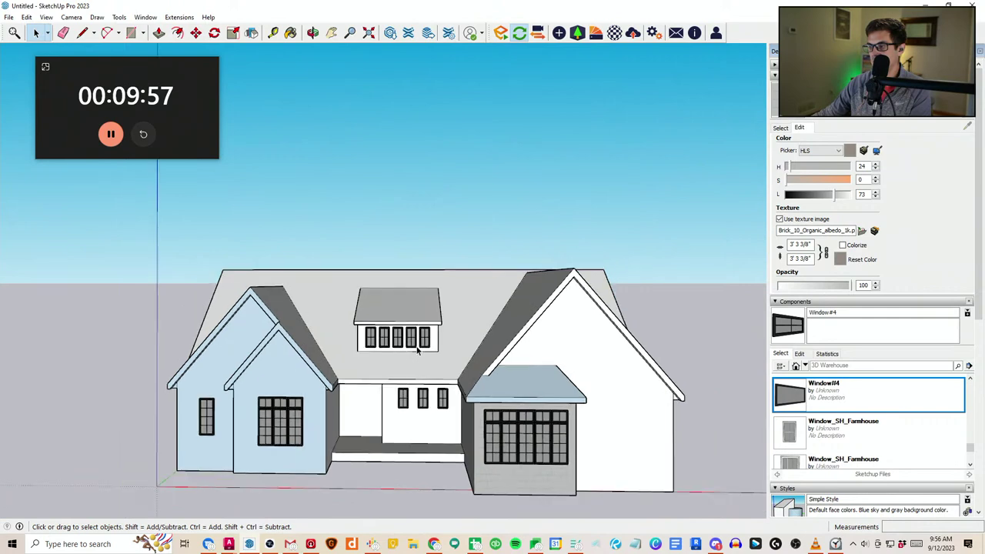
{"action": "key", "text": "m"}
{"action": "scroll", "coordinate": [401, 353], "scroll_direction": "up", "scroll_amount": 5}
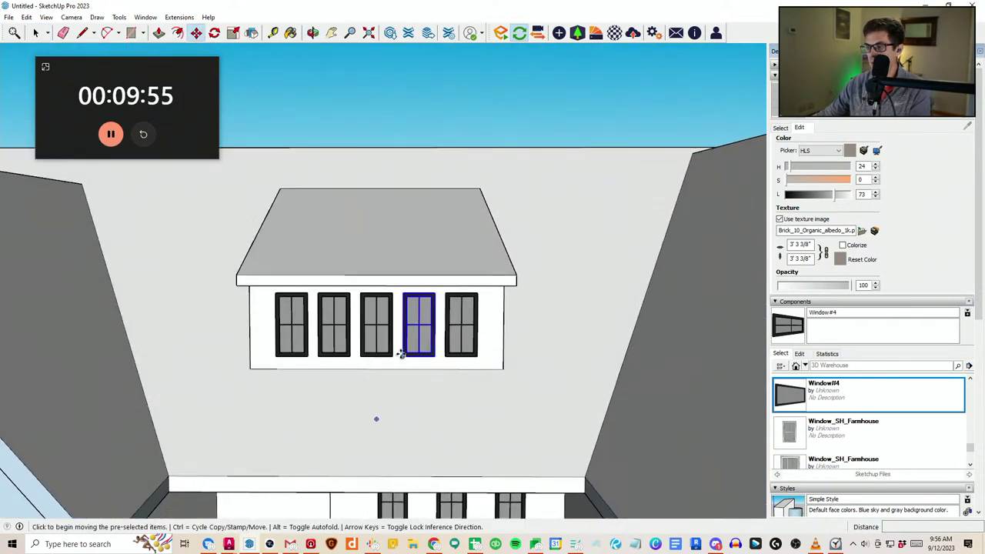
{"action": "left_click", "coordinate": [404, 356]}
{"action": "left_click", "coordinate": [388, 356]}
{"action": "key", "text": "space"}
Move the rightmost dormer window flush against its neighboring unit
{"action": "left_click", "coordinate": [500, 346]}
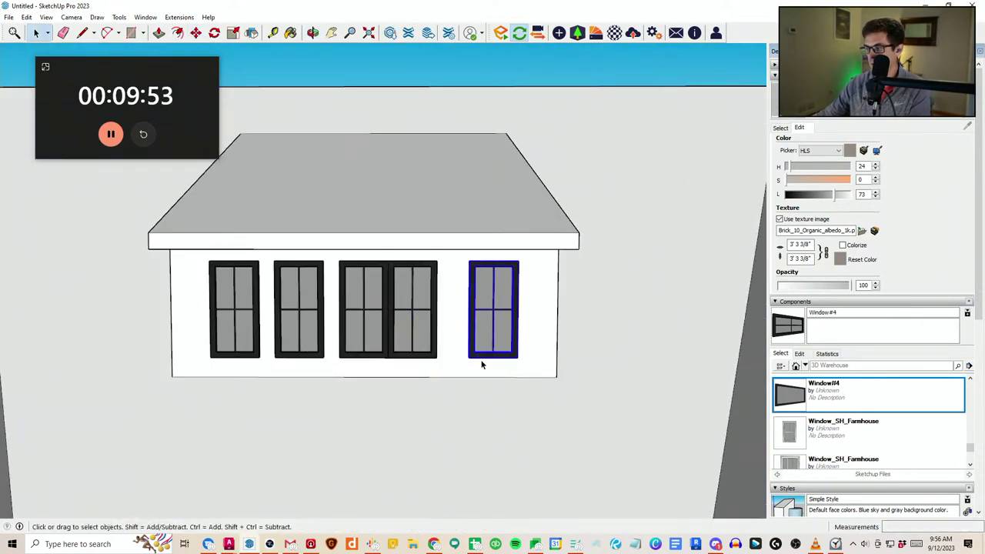
{"action": "key", "text": "m"}
{"action": "scroll", "coordinate": [471, 359], "scroll_direction": "up", "scroll_amount": 2}
{"action": "left_click", "coordinate": [468, 358]}
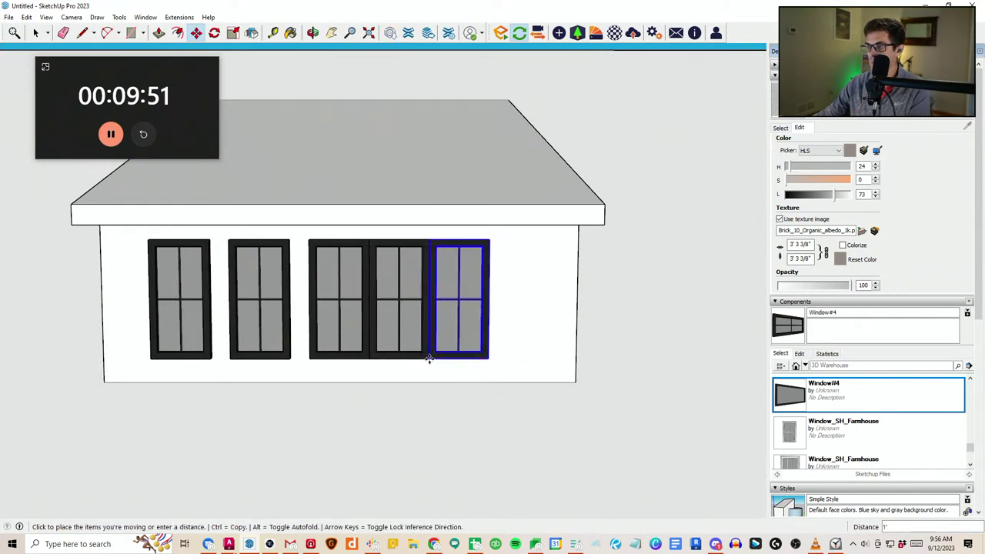
{"action": "left_click", "coordinate": [429, 359]}
{"action": "key", "text": "space"}
Delete the two separate windows on the left side of the dormer wall
{"action": "scroll", "coordinate": [336, 363], "scroll_direction": "down", "scroll_amount": 3}
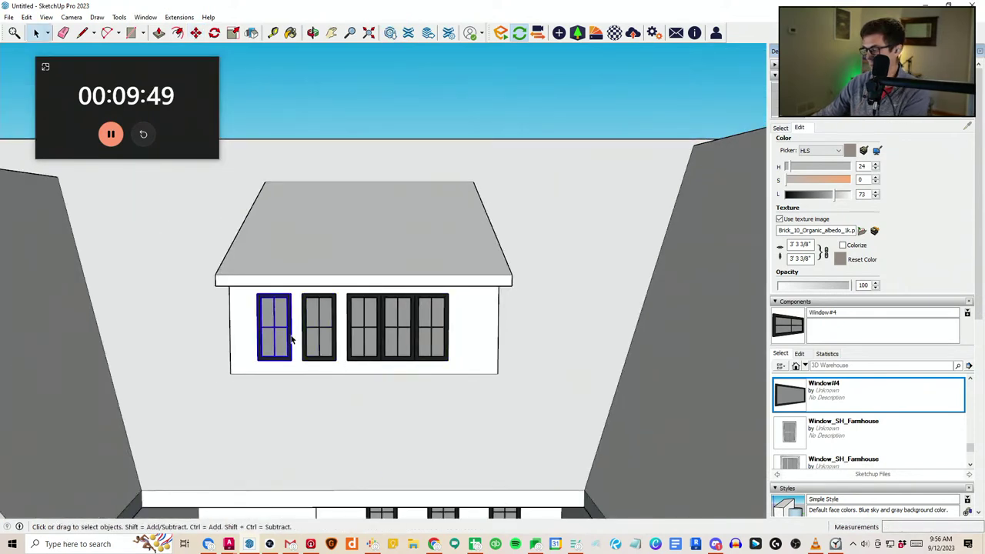
{"action": "key", "text": "Delete"}
{"action": "left_click", "coordinate": [311, 335]}
{"action": "key", "text": "Delete"}
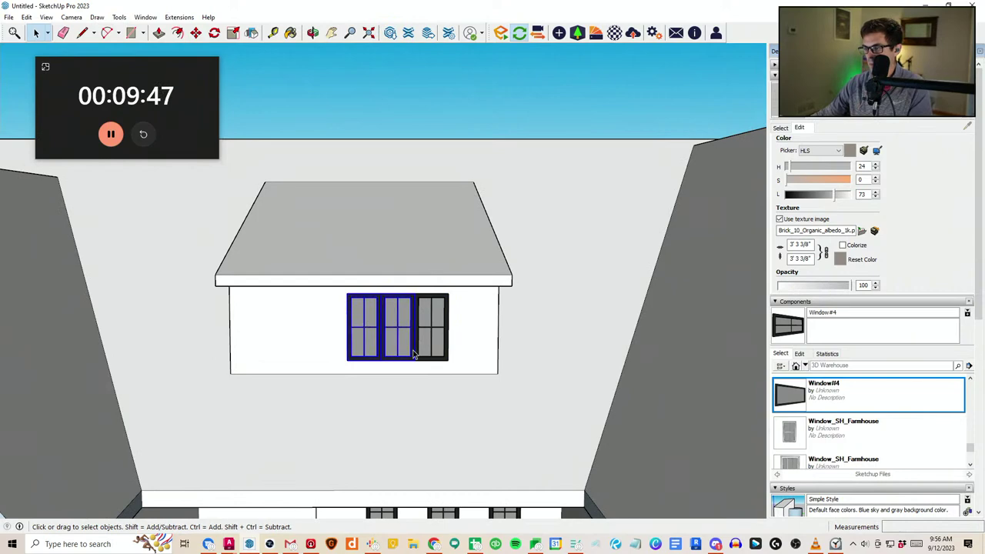
Copy two adjoining dormer windows directly to the left of the remaining three, forming a continuous row of five
{"action": "key", "text": "m"}
{"action": "scroll", "coordinate": [449, 356], "scroll_direction": "up", "scroll_amount": 2}
{"action": "key", "text": "ctrl"}
{"action": "left_click", "coordinate": [447, 360]}
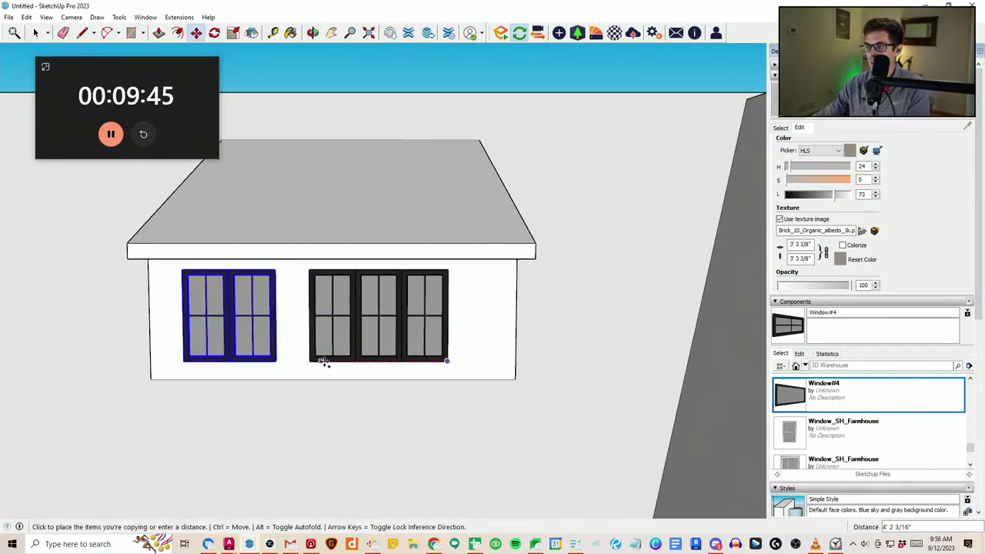
{"action": "left_click", "coordinate": [356, 361]}
{"action": "scroll", "coordinate": [352, 320], "scroll_direction": "down", "scroll_amount": 8}
{"action": "key", "text": "space"}
{"action": "left_click", "coordinate": [374, 229]}
{"action": "middle_click_drag", "start_coordinate": [371, 295], "coordinate": [436, 328]}
{"action": "middle_click_drag", "start_coordinate": [436, 375], "coordinate": [397, 394]}
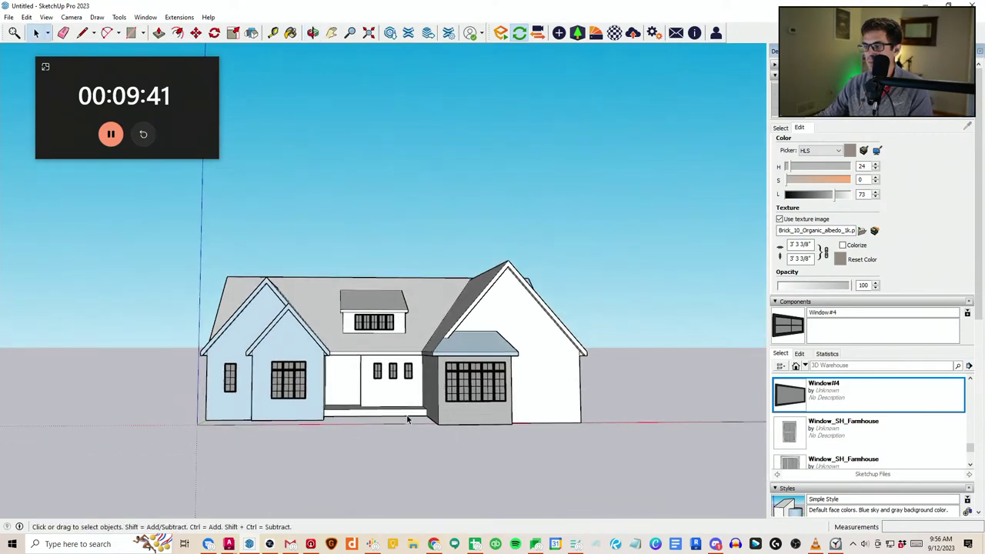
Try to move the leftmost porch wall window 12 inches toward the middle one
{"action": "scroll", "coordinate": [397, 394], "scroll_direction": "up", "scroll_amount": 6}
{"action": "key", "text": "m"}
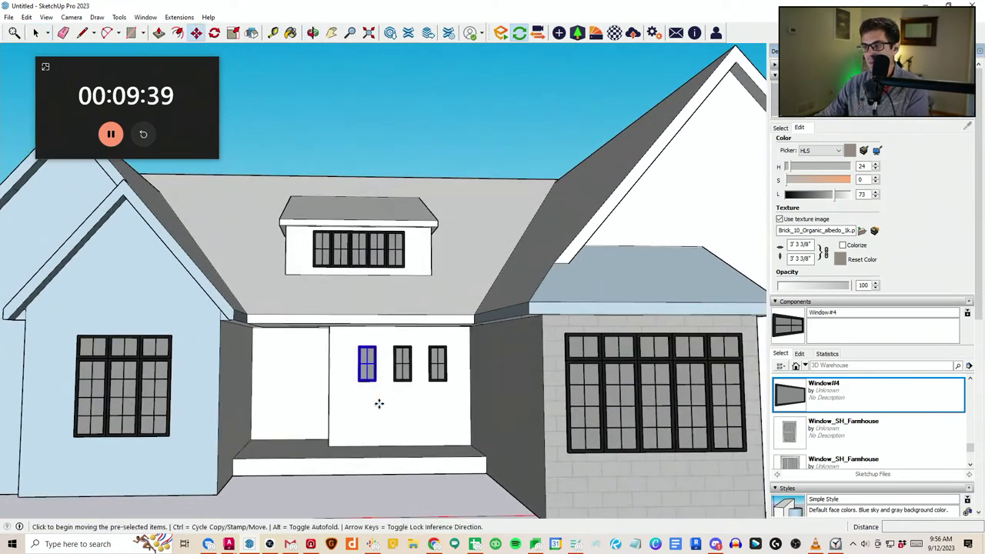
{"action": "left_click", "coordinate": [380, 402]}
{"action": "type", "text": "1'"}
{"action": "key", "text": "Return"}
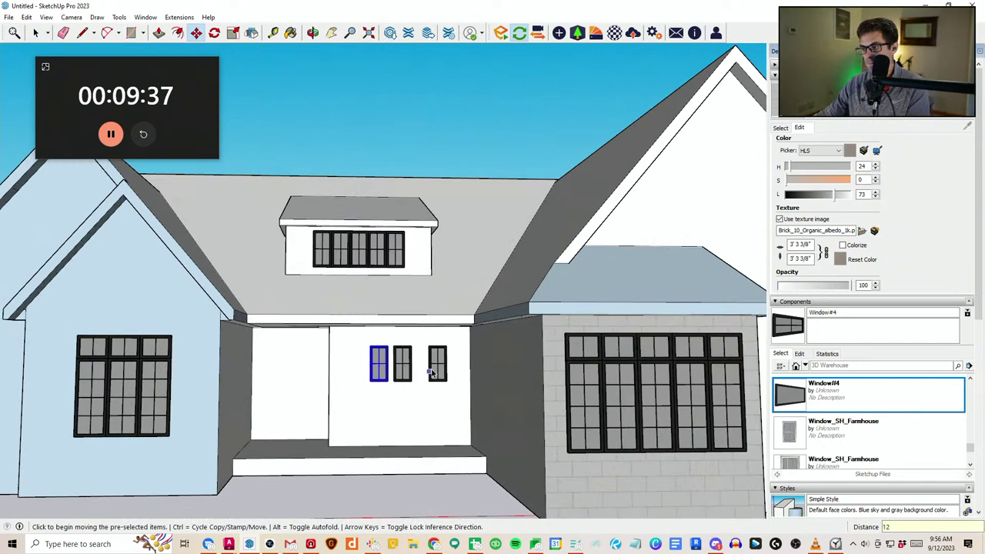
Move the rightmost porch wall window 6 inches toward the middle window
{"action": "key", "text": "space"}
{"action": "left_click", "coordinate": [436, 375]}
{"action": "middle_click_drag", "start_coordinate": [435, 384], "coordinate": [422, 413]}
{"action": "scroll", "coordinate": [417, 403], "scroll_direction": "up", "scroll_amount": 1}
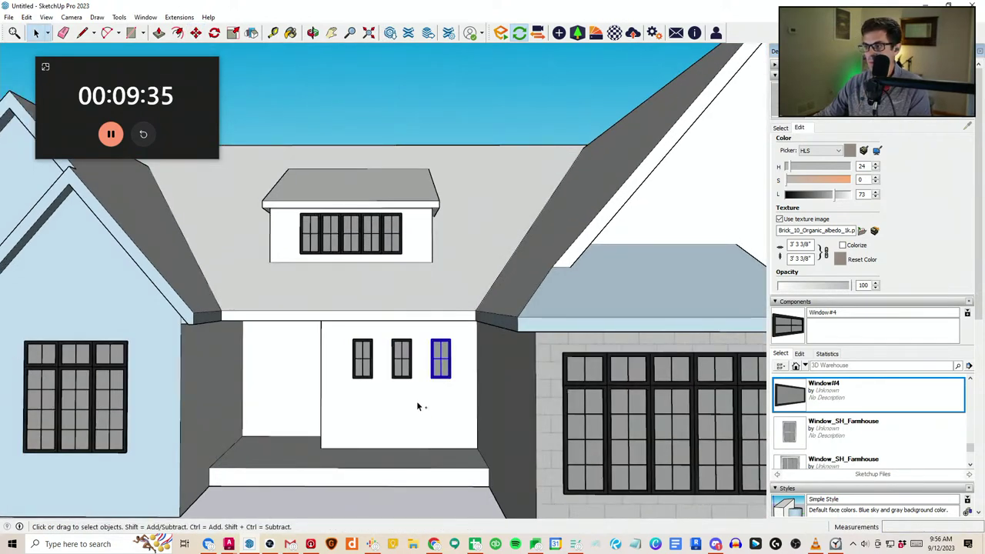
{"action": "key", "text": "m"}
{"action": "left_click", "coordinate": [455, 405]}
{"action": "type", "text": "6"}
{"action": "key", "text": "Return"}
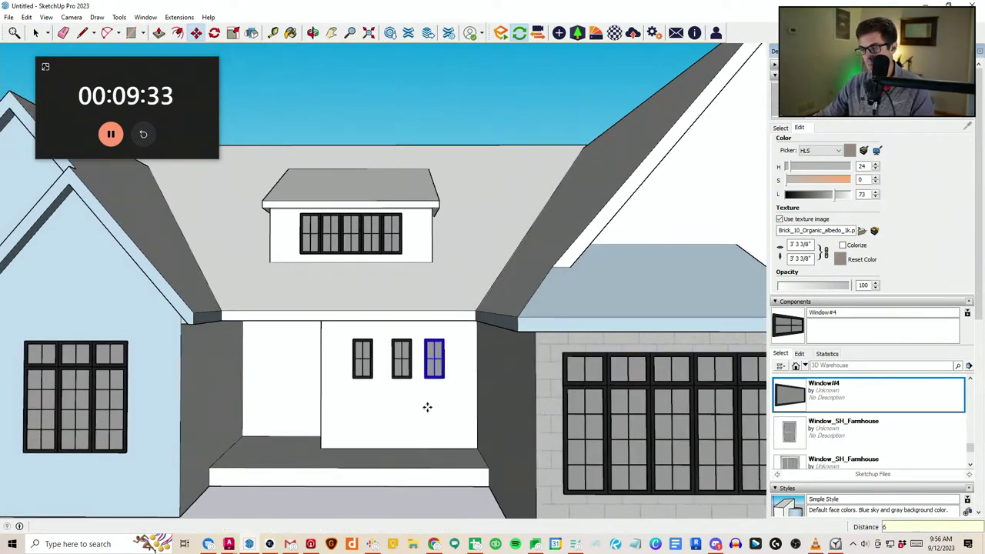
Move the leftmost porch wall window 6 inches toward the middle window
{"action": "key", "text": "space"}
{"action": "left_click", "coordinate": [366, 361]}
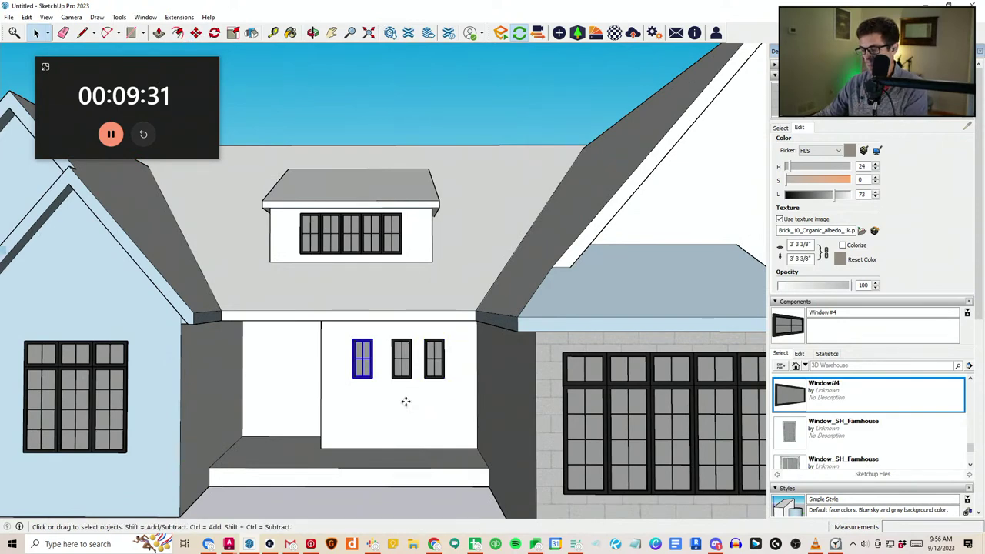
{"action": "key", "text": "m"}
{"action": "left_click", "coordinate": [389, 403]}
{"action": "type", "text": "6"}
{"action": "key", "text": "Return"}
{"action": "scroll", "coordinate": [394, 406], "scroll_direction": "down", "scroll_amount": 6}
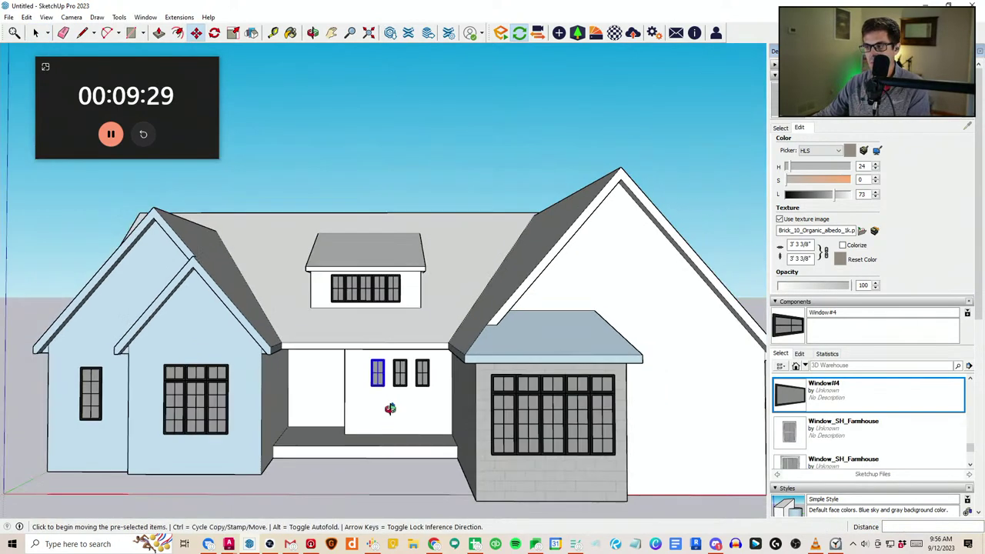
{"action": "key", "text": "space"}
{"action": "left_click", "coordinate": [378, 466]}
Examine the front elevation from several angles and the available Brick, Cladding and Siding materials
{"action": "middle_click_drag", "start_coordinate": [378, 465], "coordinate": [440, 431]}
{"action": "scroll", "coordinate": [439, 372], "scroll_direction": "down", "scroll_amount": 2}
{"action": "middle_click_drag", "start_coordinate": [439, 371], "coordinate": [391, 328]}
{"action": "middle_click_drag", "start_coordinate": [534, 396], "coordinate": [536, 407]}
{"action": "left_click", "coordinate": [779, 128]}
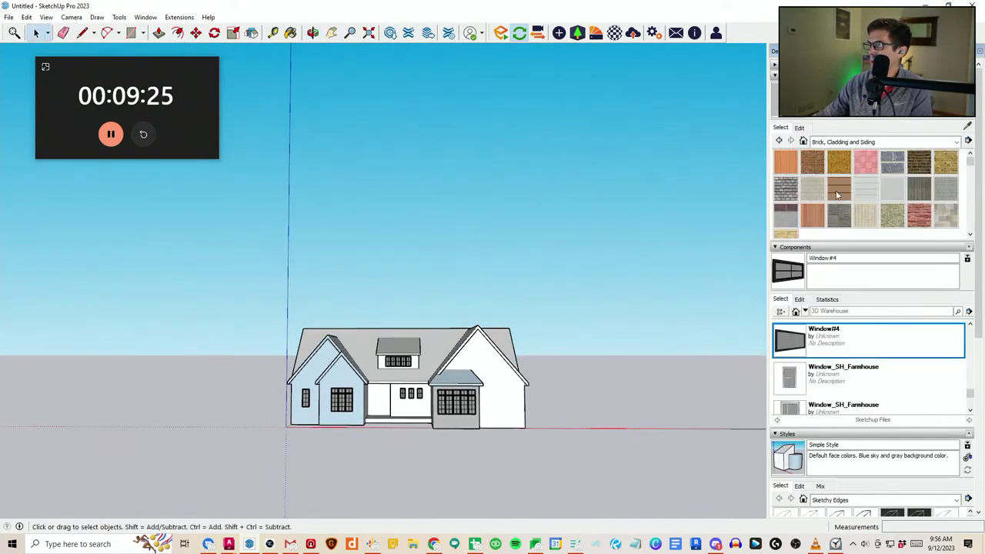
{"action": "middle_click_drag", "start_coordinate": [668, 323], "coordinate": [757, 218]}
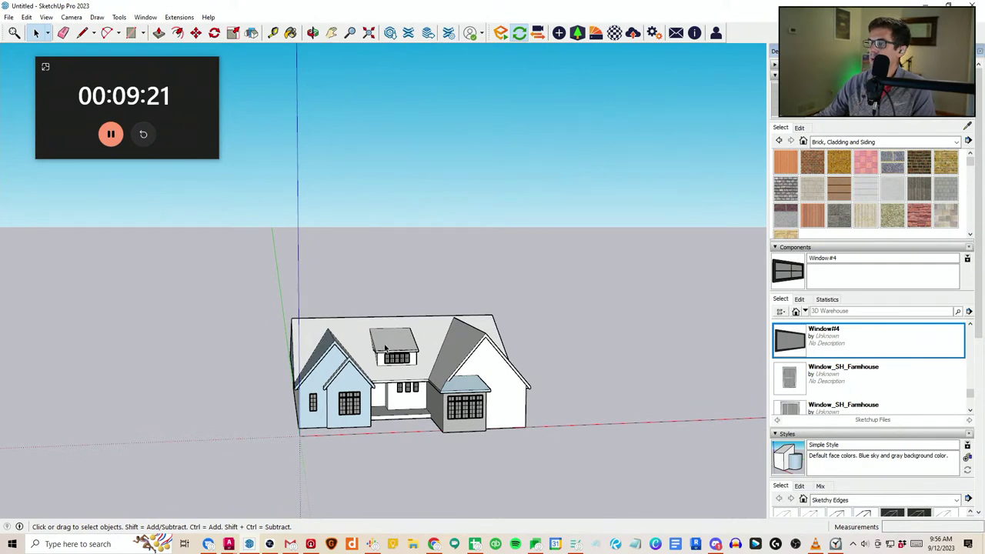
{"action": "middle_click_drag", "start_coordinate": [385, 349], "coordinate": [307, 358]}
{"action": "scroll", "coordinate": [483, 445], "scroll_direction": "up", "scroll_amount": 5}
{"action": "middle_click_drag", "start_coordinate": [482, 443], "coordinate": [533, 417]}
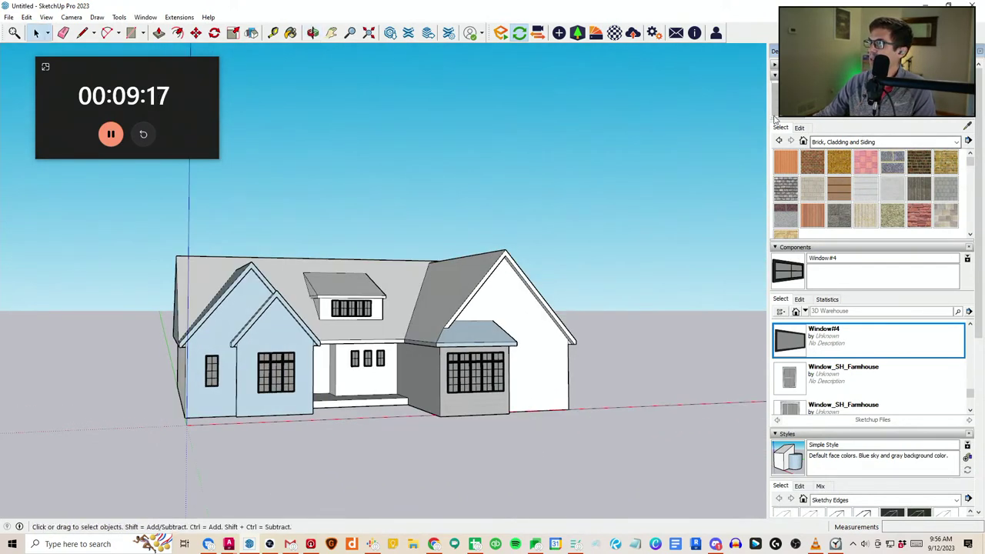
Paint the large right gable wall and both left gable front walls with the lightened Brick 10 material
{"action": "mouse_move", "coordinate": [552, 365]}
{"action": "middle_mouse_down"}
{"action": "mouse_move", "coordinate": [392, 354]}
{"action": "mouse_move", "coordinate": [350, 361]}
{"action": "mouse_move", "coordinate": [721, 361]}
{"action": "mouse_move", "coordinate": [350, 369]}
{"action": "middle_mouse_up"}
{"action": "middle_click_drag", "start_coordinate": [256, 389], "coordinate": [308, 377]}
{"action": "key", "text": "b"}
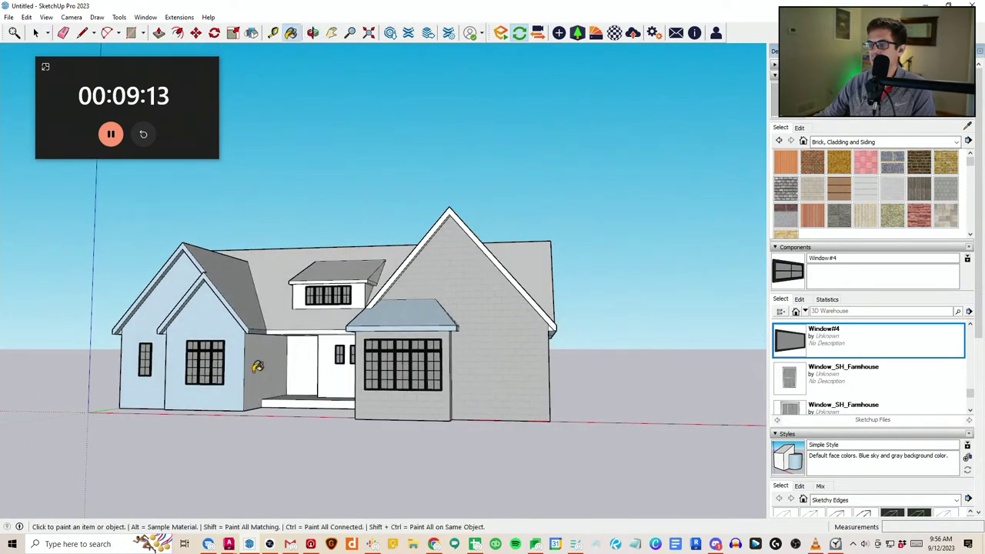
{"action": "middle_click_drag", "start_coordinate": [228, 335], "coordinate": [269, 323]}
{"action": "mouse_move", "coordinate": [192, 273]}
{"action": "middle_mouse_down"}
{"action": "mouse_move", "coordinate": [241, 369]}
{"action": "mouse_move", "coordinate": [253, 346]}
{"action": "mouse_move", "coordinate": [161, 387]}
{"action": "mouse_move", "coordinate": [294, 375]}
{"action": "mouse_move", "coordinate": [246, 375]}
{"action": "middle_mouse_up"}
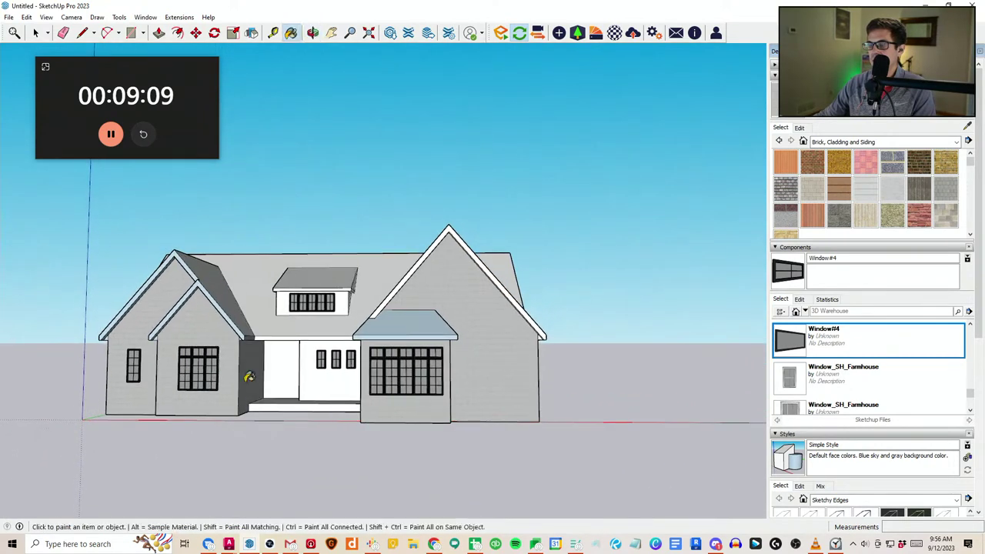
{"action": "scroll", "coordinate": [446, 398], "scroll_direction": "up", "scroll_amount": 2}
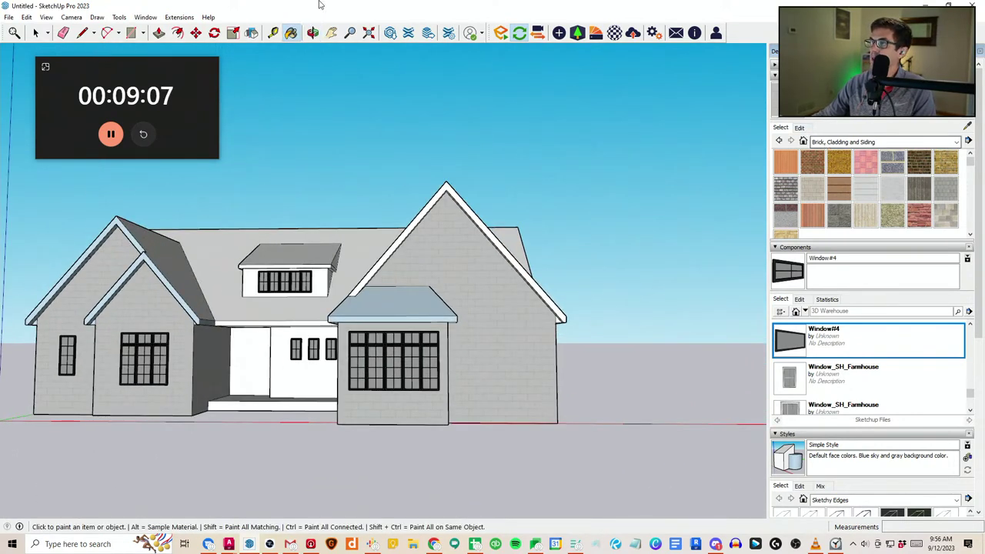
Import Brick 07 from the Enscape material library and paint the front bay's walls with it
{"action": "left_click", "coordinate": [596, 35]}
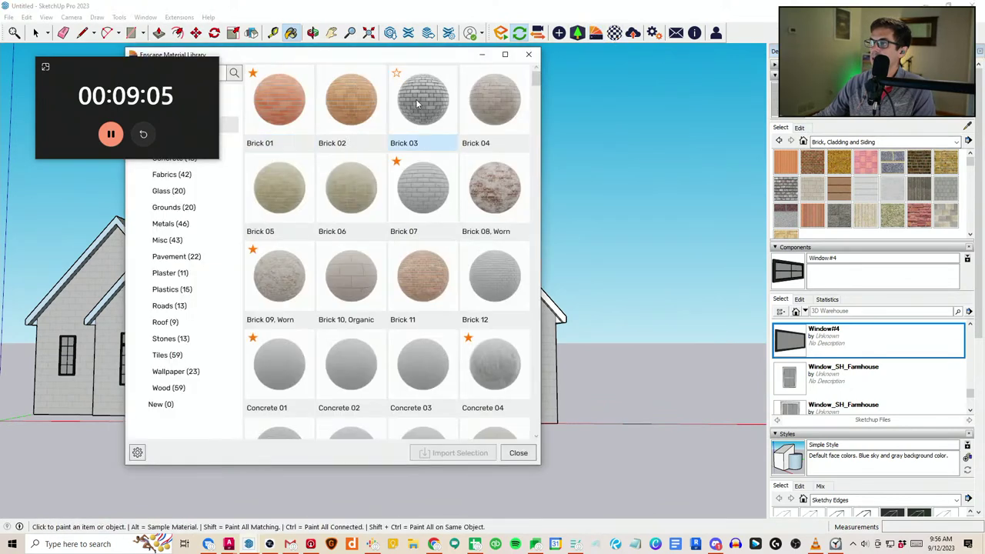
{"action": "left_click", "coordinate": [462, 454]}
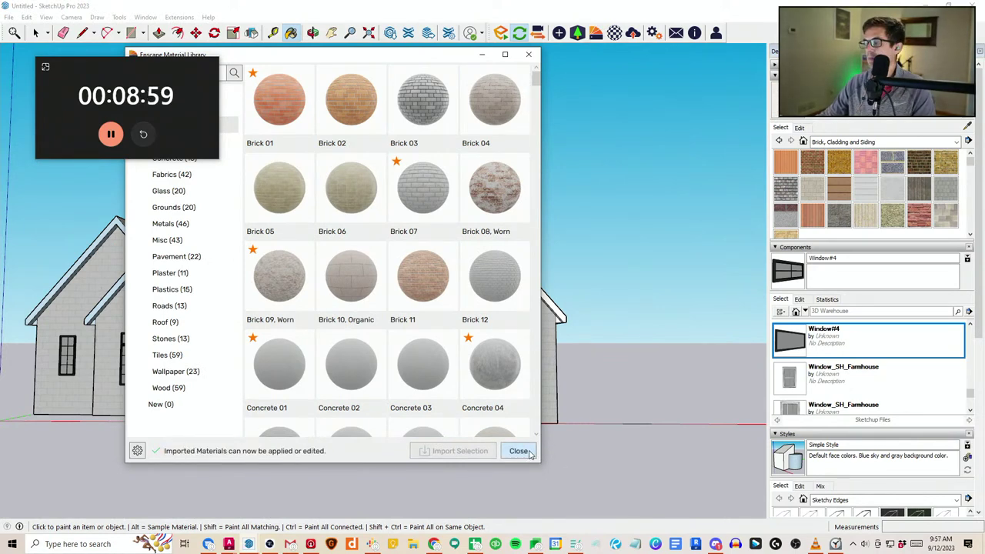
{"action": "left_click", "coordinate": [519, 451]}
{"action": "middle_click_drag", "start_coordinate": [374, 411], "coordinate": [84, 412]}
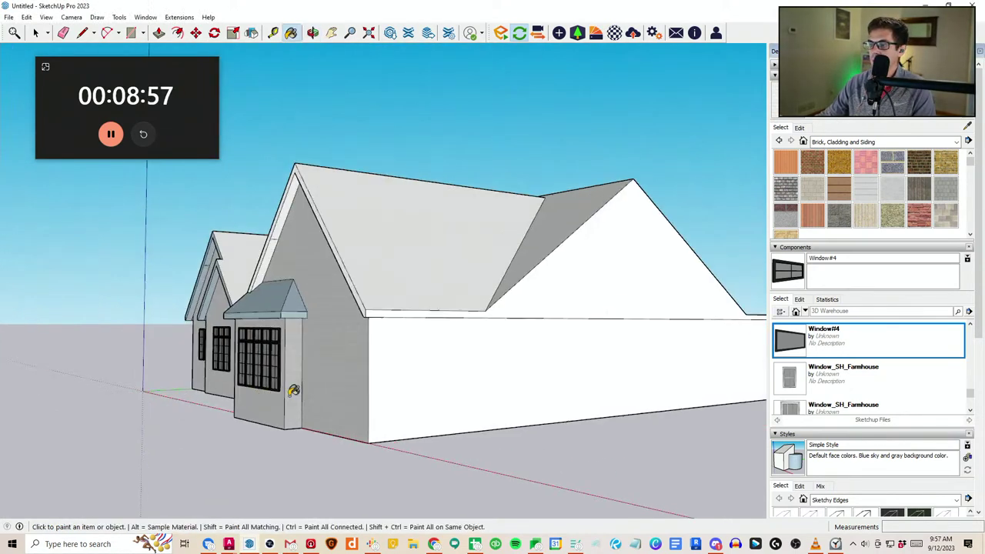
{"action": "left_click", "coordinate": [293, 393]}
{"action": "left_click", "coordinate": [270, 412]}
{"action": "mouse_move", "coordinate": [269, 412]}
{"action": "middle_mouse_down"}
{"action": "mouse_move", "coordinate": [607, 413]}
{"action": "mouse_move", "coordinate": [689, 398]}
{"action": "middle_mouse_up"}
{"action": "left_click", "coordinate": [471, 387]}
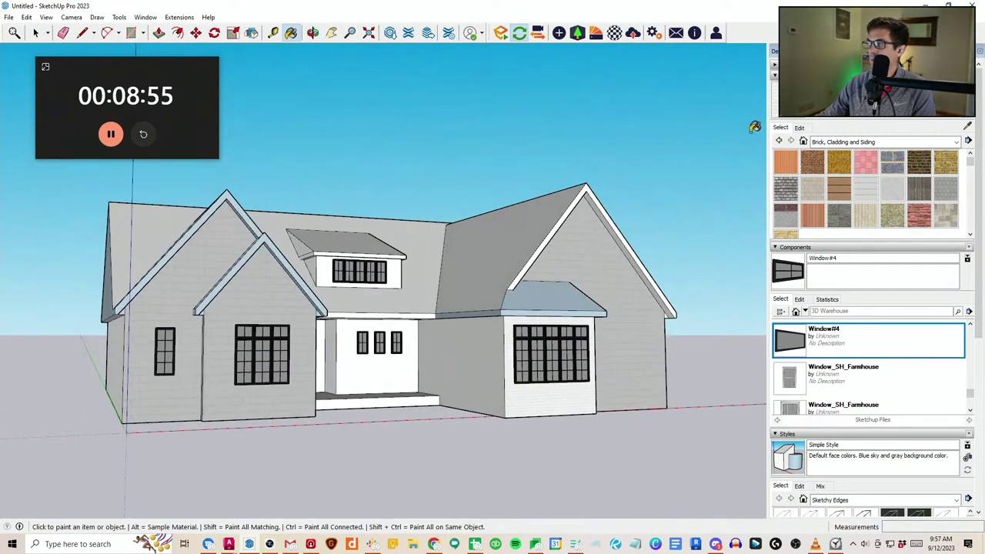
Darken the Brick 07 material to a lightness of 17
{"action": "left_click", "coordinate": [801, 129]}
{"action": "left_click_drag", "start_coordinate": [819, 195], "coordinate": [795, 196]}
{"action": "middle_click_drag", "start_coordinate": [734, 235], "coordinate": [437, 334]}
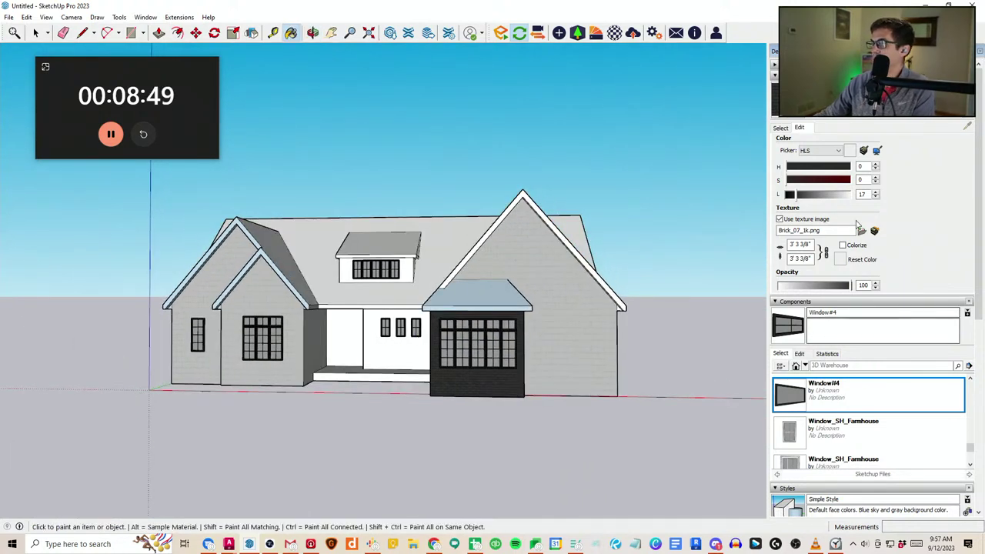
{"action": "left_click", "coordinate": [780, 128]}
Select the whole house and paint all its surfaces with the plain near-black in-model color
{"action": "middle_click_drag", "start_coordinate": [327, 392], "coordinate": [437, 333]}
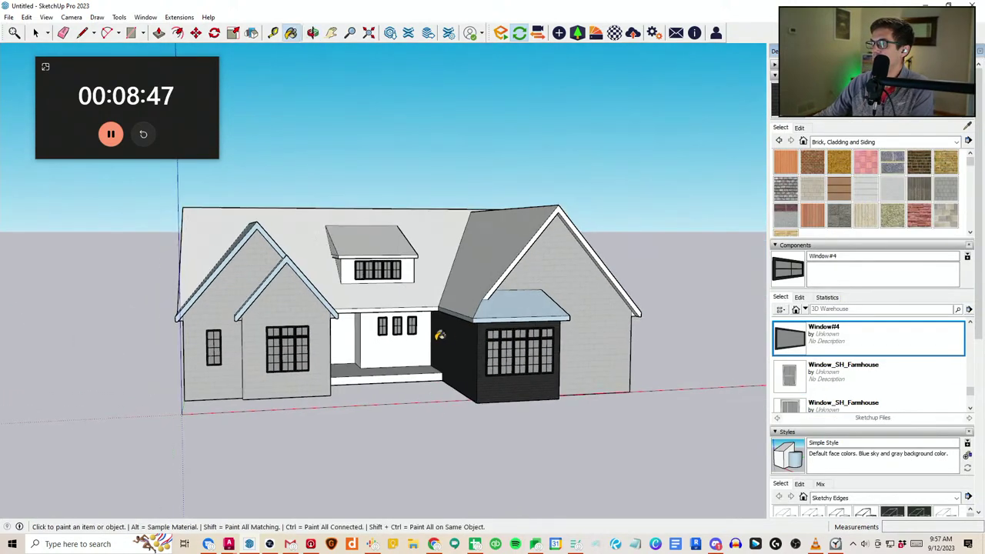
{"action": "middle_click_drag", "start_coordinate": [514, 257], "coordinate": [528, 268]}
{"action": "middle_click_drag", "start_coordinate": [758, 84], "coordinate": [739, 158]}
{"action": "mouse_move", "coordinate": [559, 235]}
{"action": "middle_mouse_down"}
{"action": "mouse_move", "coordinate": [538, 284]}
{"action": "mouse_move", "coordinate": [424, 414]}
{"action": "middle_mouse_up"}
{"action": "key", "text": "space"}
{"action": "left_click_drag", "start_coordinate": [186, 439], "coordinate": [646, 159]}
{"action": "middle_click_drag", "start_coordinate": [640, 163], "coordinate": [683, 156]}
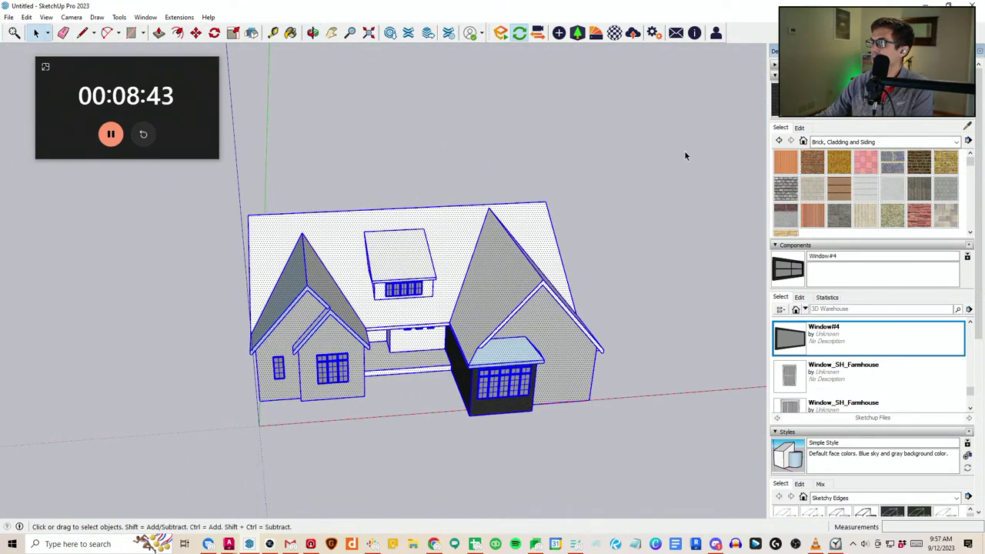
{"action": "left_click", "coordinate": [828, 143]}
{"action": "scroll", "coordinate": [835, 167], "scroll_direction": "up", "scroll_amount": 2}
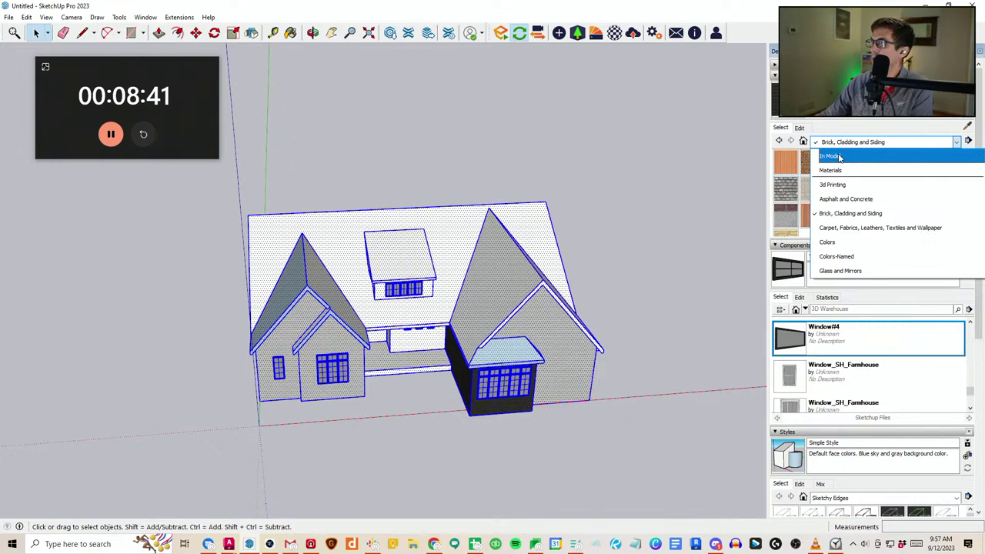
{"action": "left_click", "coordinate": [839, 158]}
{"action": "left_click", "coordinate": [865, 217]}
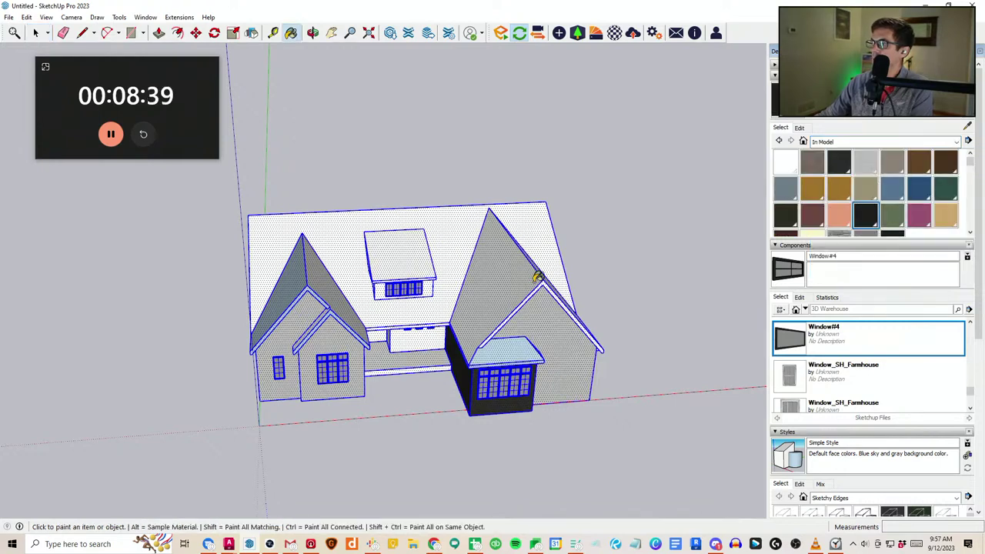
{"action": "left_click", "coordinate": [532, 311]}
{"action": "left_click", "coordinate": [355, 343]}
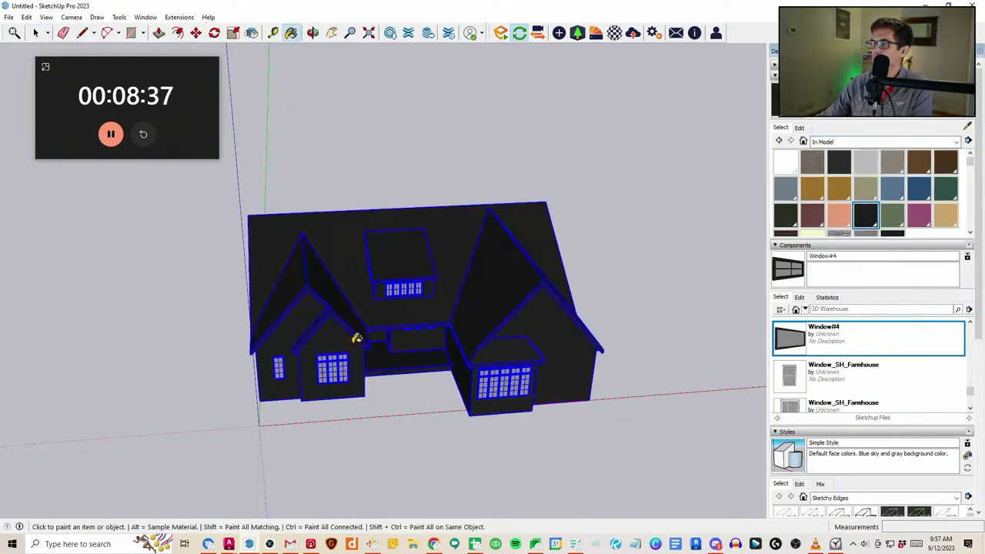
{"action": "middle_click_drag", "start_coordinate": [380, 415], "coordinate": [375, 398]}
{"action": "key", "text": "space"}
{"action": "left_click", "coordinate": [377, 445]}
Repaint the front bay's walls with the dark Brick 07 and the right gable wall with the light Brick 10
{"action": "mouse_move", "coordinate": [378, 446]}
{"action": "middle_mouse_down"}
{"action": "mouse_move", "coordinate": [582, 372]}
{"action": "mouse_move", "coordinate": [258, 406]}
{"action": "middle_mouse_up"}
{"action": "key", "text": "b"}
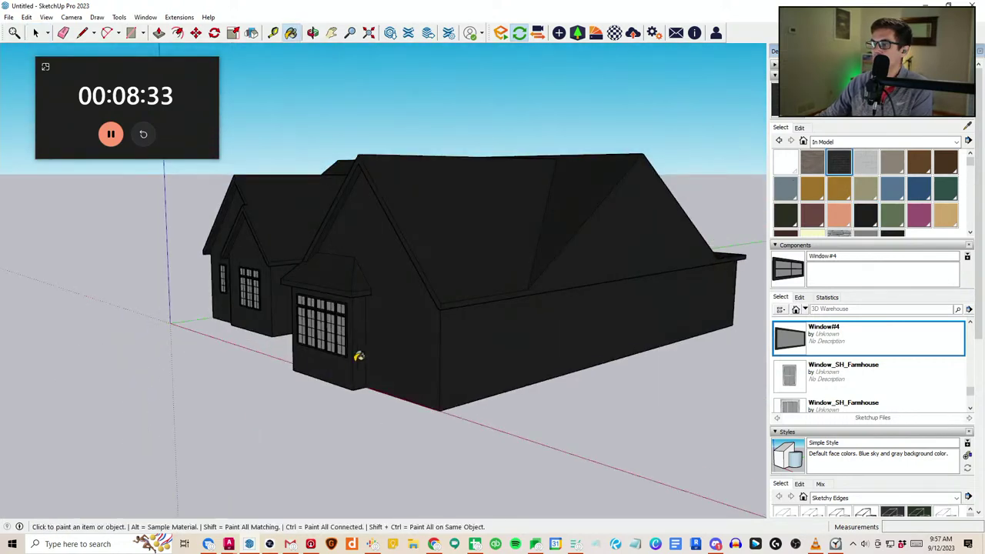
{"action": "middle_click_drag", "start_coordinate": [349, 369], "coordinate": [540, 314]}
{"action": "left_click", "coordinate": [492, 304]}
{"action": "middle_click_drag", "start_coordinate": [639, 299], "coordinate": [446, 302]}
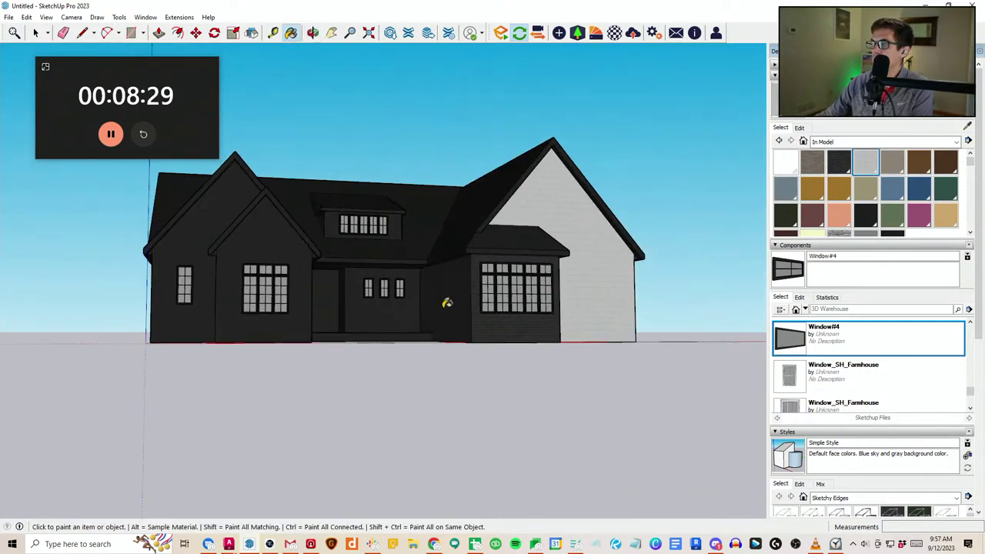
Paint the recessed porch walls with the light Brick 10 material
{"action": "left_click", "coordinate": [394, 310]}
{"action": "scroll", "coordinate": [351, 299], "scroll_direction": "up", "scroll_amount": 1}
{"action": "left_click", "coordinate": [342, 288]}
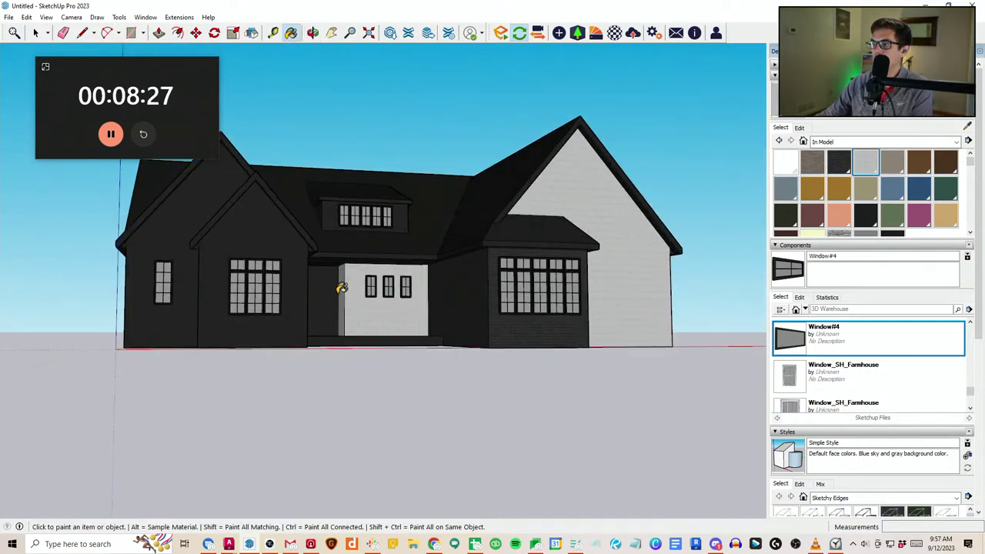
{"action": "left_click", "coordinate": [319, 286]}
Paint both left gable front walls with the light Brick 10 material
{"action": "mouse_move", "coordinate": [310, 286]}
{"action": "middle_mouse_down"}
{"action": "mouse_move", "coordinate": [241, 279]}
{"action": "mouse_move", "coordinate": [343, 325]}
{"action": "mouse_move", "coordinate": [400, 290]}
{"action": "middle_mouse_up"}
{"action": "left_click", "coordinate": [236, 261]}
{"action": "left_click", "coordinate": [258, 286]}
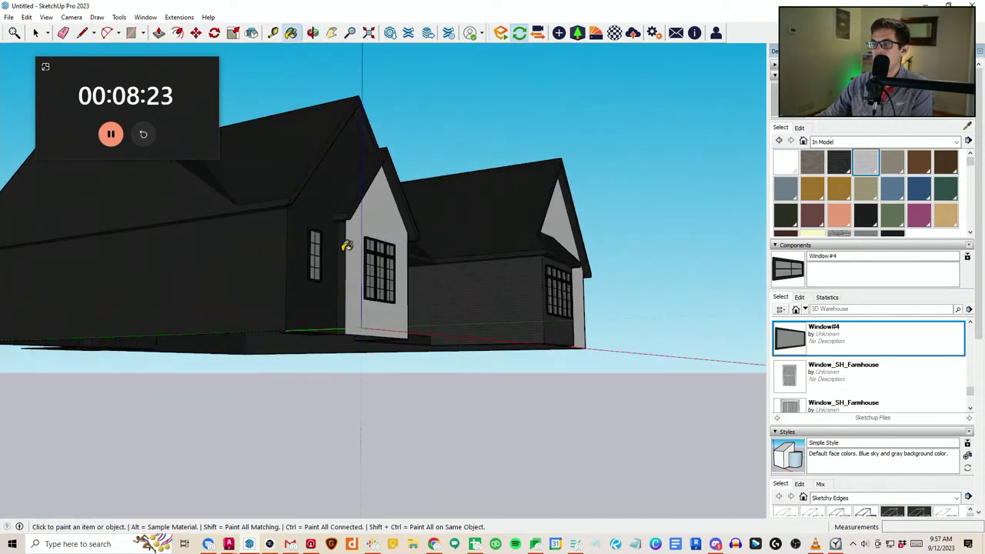
{"action": "left_click", "coordinate": [331, 212]}
{"action": "mouse_move", "coordinate": [330, 210]}
{"action": "middle_mouse_down"}
{"action": "mouse_move", "coordinate": [307, 202]}
{"action": "mouse_move", "coordinate": [216, 244]}
{"action": "middle_mouse_up"}
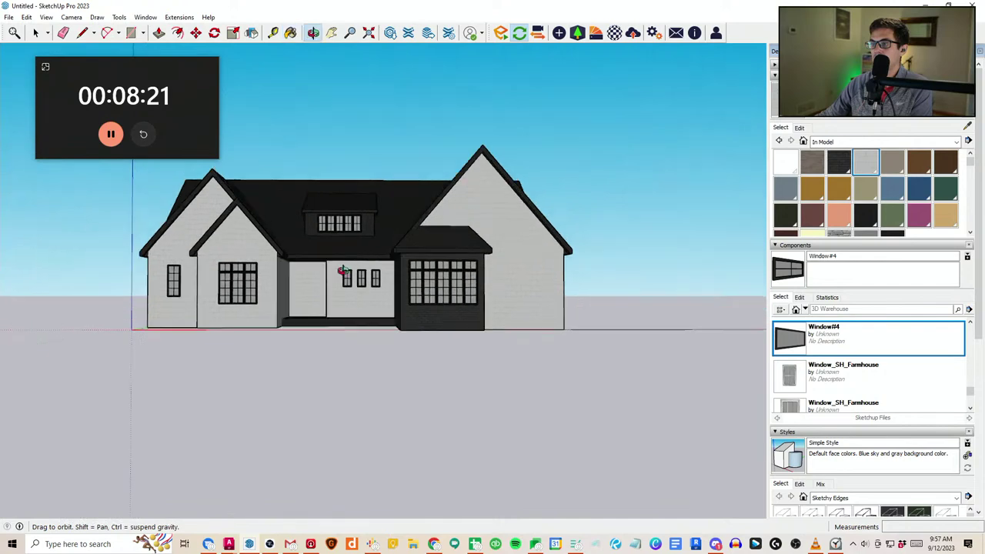
Paint the main roof and both slopes of the right gable roof with the asphalt shingle roofing material
{"action": "scroll", "coordinate": [346, 265], "scroll_direction": "up", "scroll_amount": 2}
{"action": "middle_click_drag", "start_coordinate": [371, 247], "coordinate": [435, 255]}
{"action": "middle_click_drag", "start_coordinate": [353, 275], "coordinate": [442, 311]}
{"action": "scroll", "coordinate": [317, 207], "scroll_direction": "up", "scroll_amount": 1}
{"action": "middle_click_drag", "start_coordinate": [573, 258], "coordinate": [489, 291]}
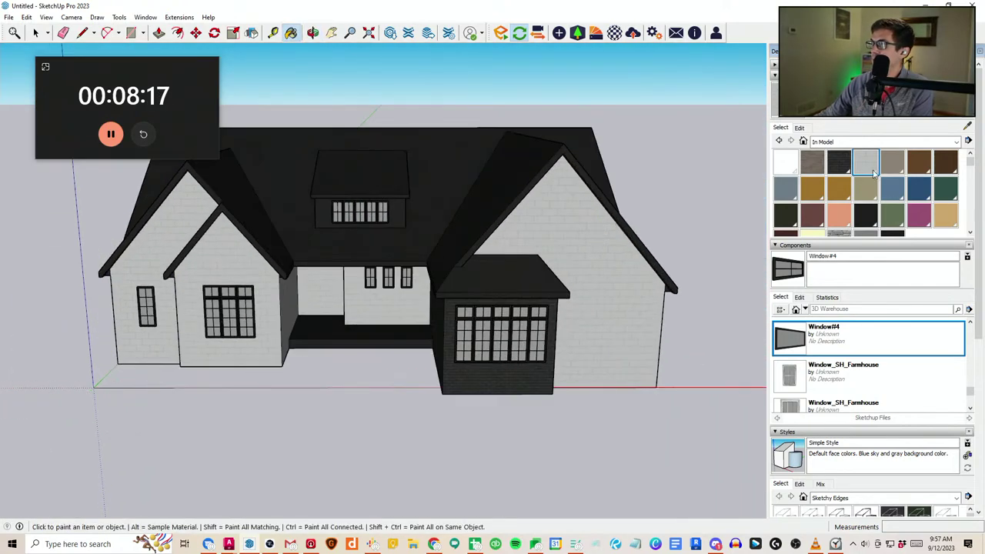
{"action": "left_click", "coordinate": [852, 144]}
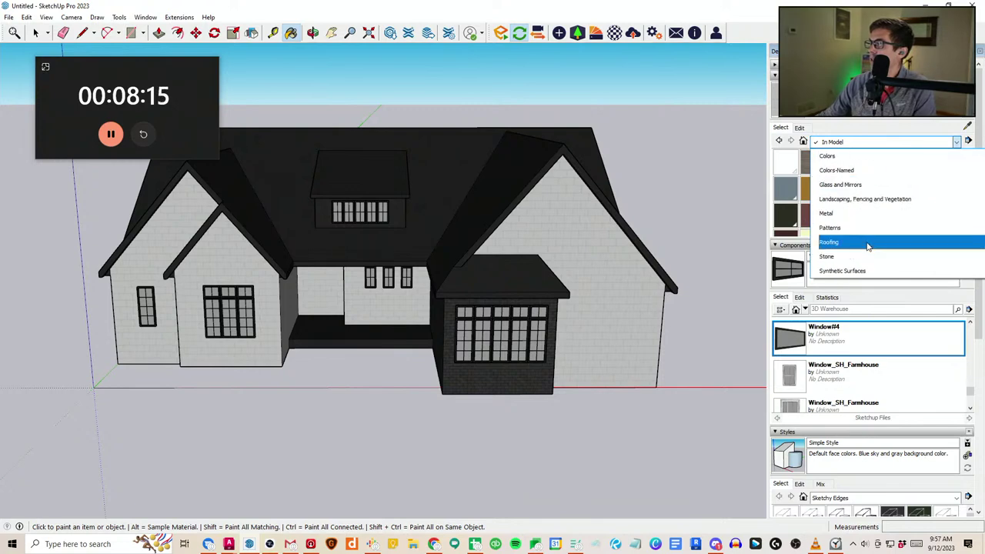
{"action": "left_click", "coordinate": [863, 243]}
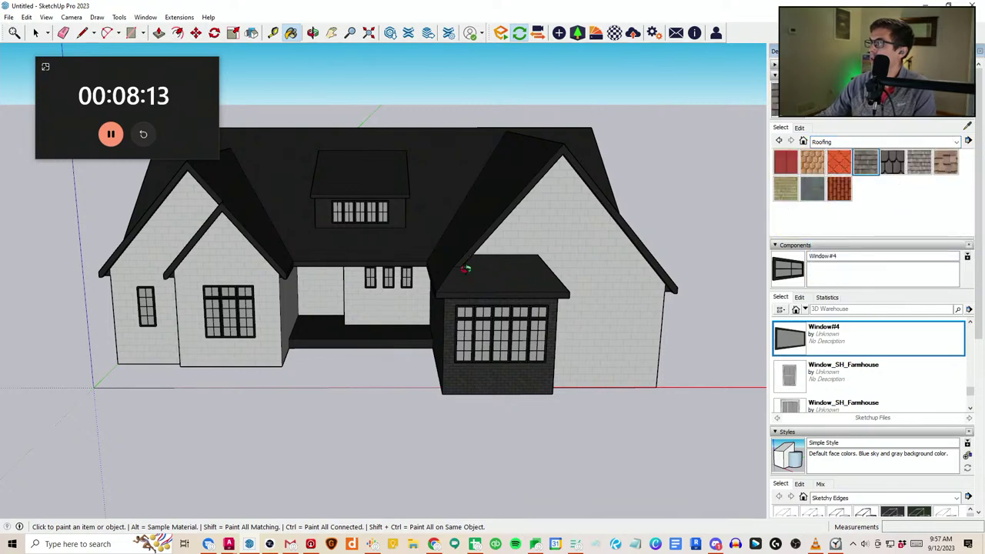
{"action": "middle_click_drag", "start_coordinate": [465, 267], "coordinate": [468, 400]}
{"action": "left_click", "coordinate": [460, 287]}
{"action": "left_click", "coordinate": [578, 234]}
{"action": "left_click", "coordinate": [571, 163]}
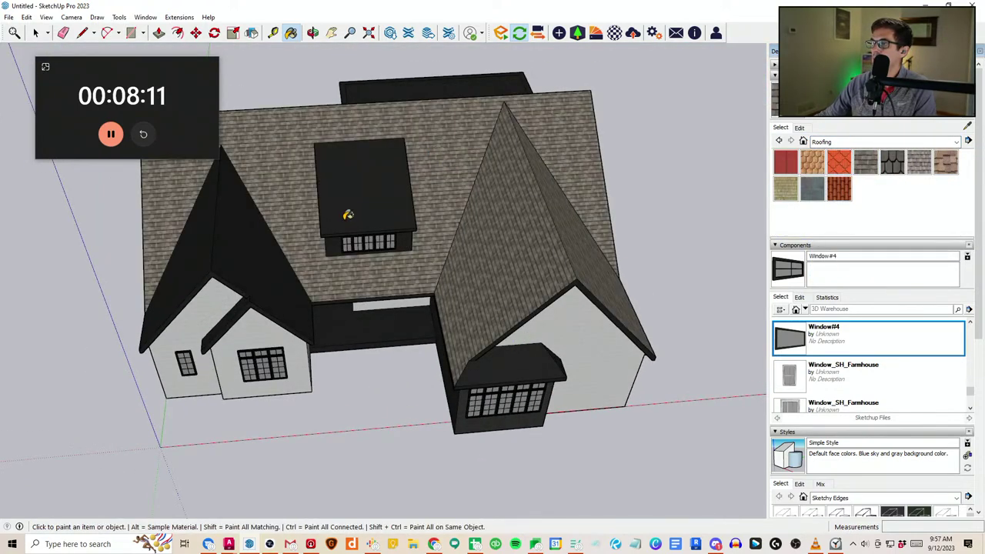
Paint the left gable roofs and the dormer roof with the asphalt shingles
{"action": "left_click", "coordinate": [240, 245]}
{"action": "left_click", "coordinate": [198, 228]}
{"action": "scroll", "coordinate": [238, 310], "scroll_direction": "up", "scroll_amount": 1}
{"action": "left_click", "coordinate": [237, 311]}
{"action": "left_click", "coordinate": [389, 183]}
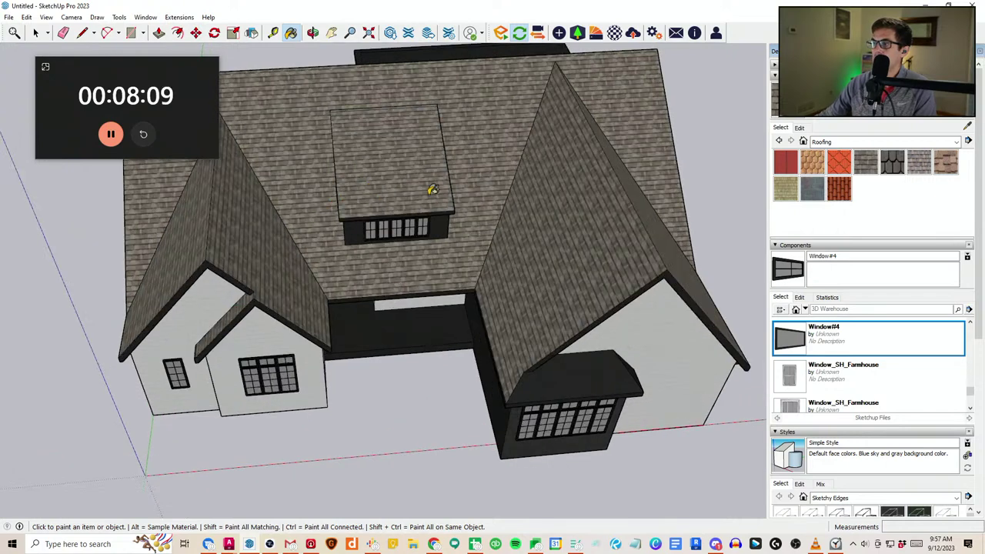
Set the asphalt shingle material's saturation to 0 and its lightness to 19
{"action": "left_click", "coordinate": [800, 127]}
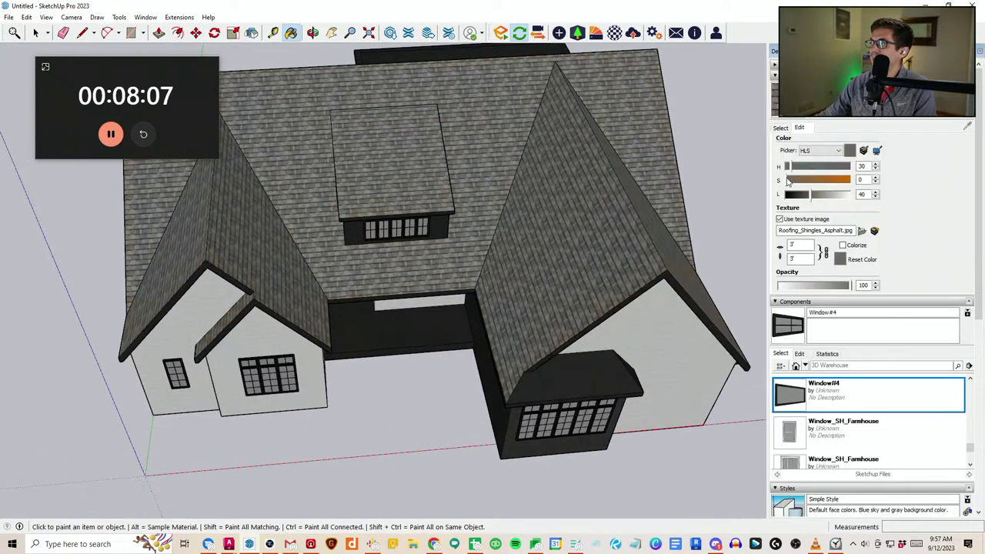
{"action": "left_click_drag", "start_coordinate": [801, 197], "coordinate": [799, 197]}
{"action": "middle_click_drag", "start_coordinate": [497, 374], "coordinate": [504, 323]}
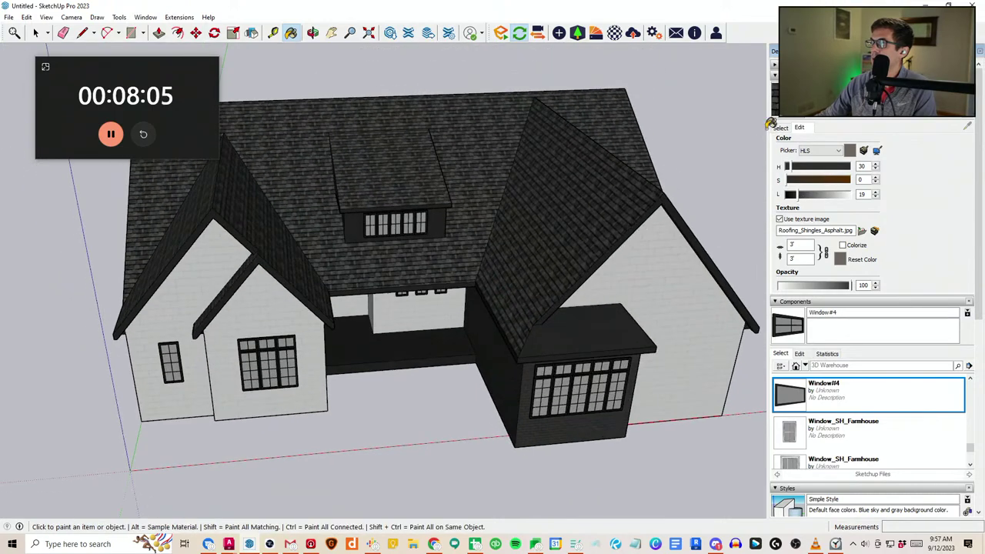
Paint the bay roof and the dormer roof with the red standing-seam metal roofing material
{"action": "left_click", "coordinate": [780, 127]}
{"action": "scroll", "coordinate": [598, 367], "scroll_direction": "up", "scroll_amount": 2}
{"action": "left_click", "coordinate": [627, 344]}
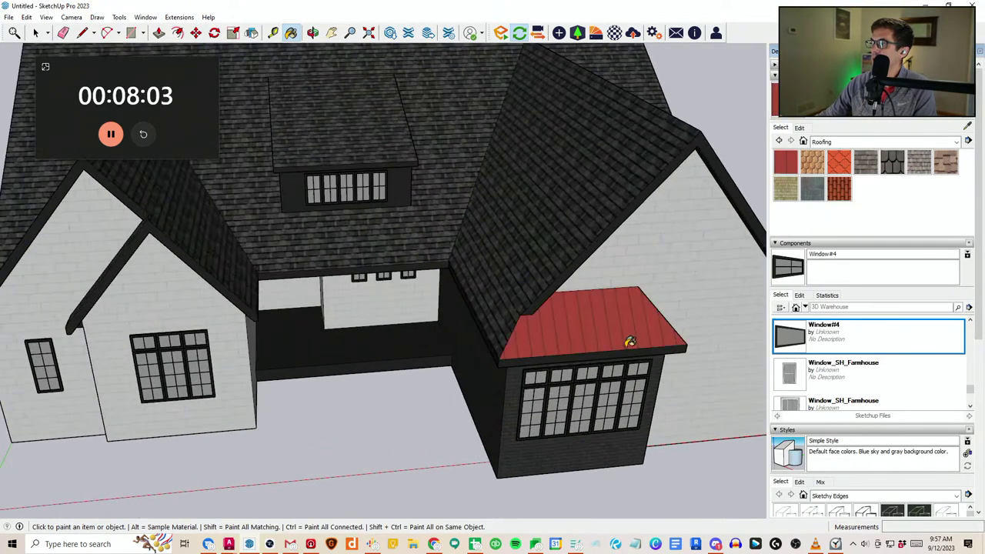
{"action": "mouse_move", "coordinate": [629, 343]}
{"action": "middle_mouse_down"}
{"action": "mouse_move", "coordinate": [537, 371]}
{"action": "mouse_move", "coordinate": [543, 326]}
{"action": "middle_mouse_up"}
{"action": "left_click", "coordinate": [507, 361]}
{"action": "scroll", "coordinate": [543, 326], "scroll_direction": "down", "scroll_amount": 1}
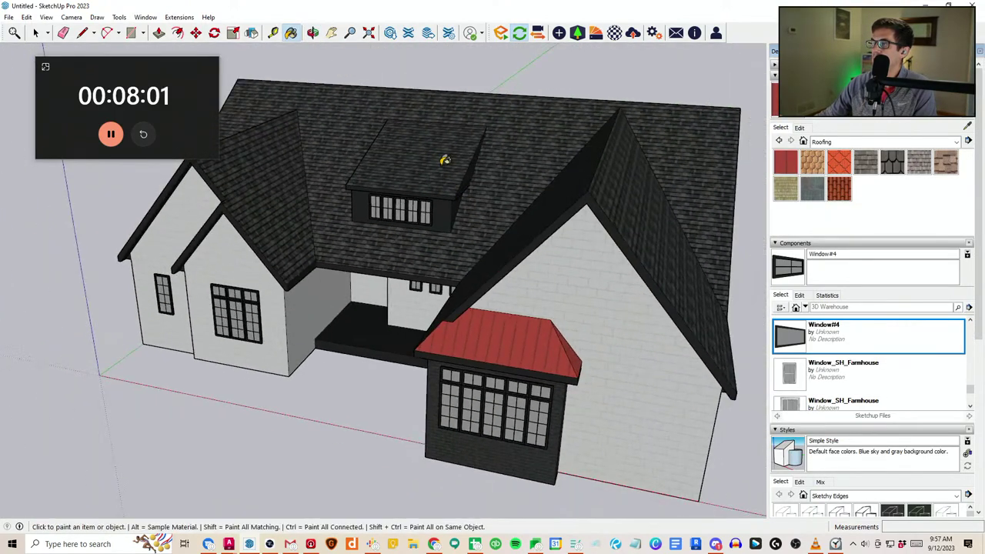
{"action": "left_click", "coordinate": [443, 158]}
{"action": "scroll", "coordinate": [488, 274], "scroll_direction": "down", "scroll_amount": 2}
Shift the standing-seam metal material to a copper tone by setting its hue to 20
{"action": "left_click", "coordinate": [800, 128]}
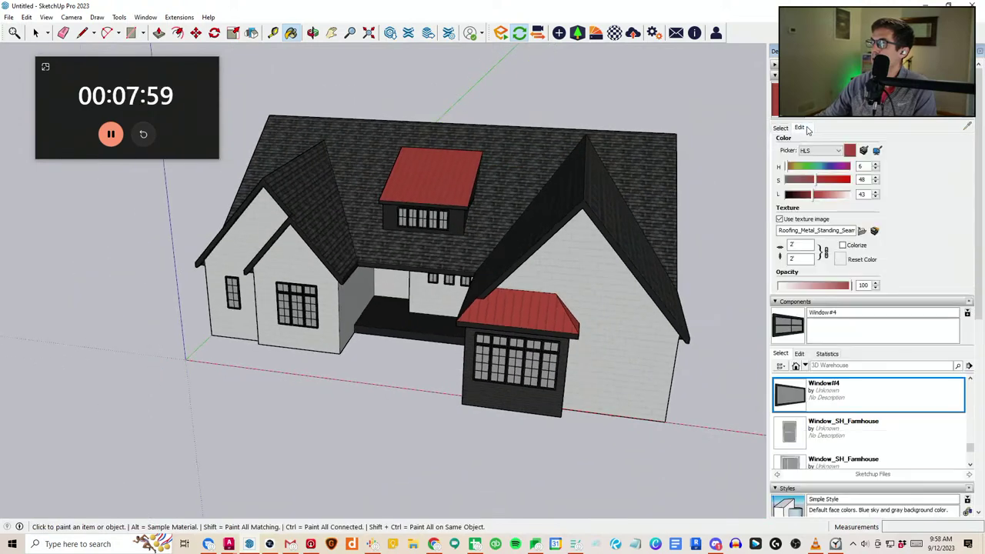
{"action": "left_click", "coordinate": [789, 168]}
{"action": "mouse_move", "coordinate": [446, 363]}
{"action": "middle_mouse_down"}
{"action": "mouse_move", "coordinate": [506, 322]}
{"action": "mouse_move", "coordinate": [477, 313]}
{"action": "mouse_move", "coordinate": [512, 349]}
{"action": "mouse_move", "coordinate": [484, 349]}
{"action": "mouse_move", "coordinate": [435, 396]}
{"action": "mouse_move", "coordinate": [443, 376]}
{"action": "middle_mouse_up"}
{"action": "scroll", "coordinate": [493, 329], "scroll_direction": "down", "scroll_amount": 1}
Copy the narrow window from the far-left gable wall onto the right gable wall beside the bay
{"action": "key", "text": "space"}
{"action": "left_click", "coordinate": [273, 297]}
{"action": "middle_click_drag", "start_coordinate": [290, 319], "coordinate": [293, 346]}
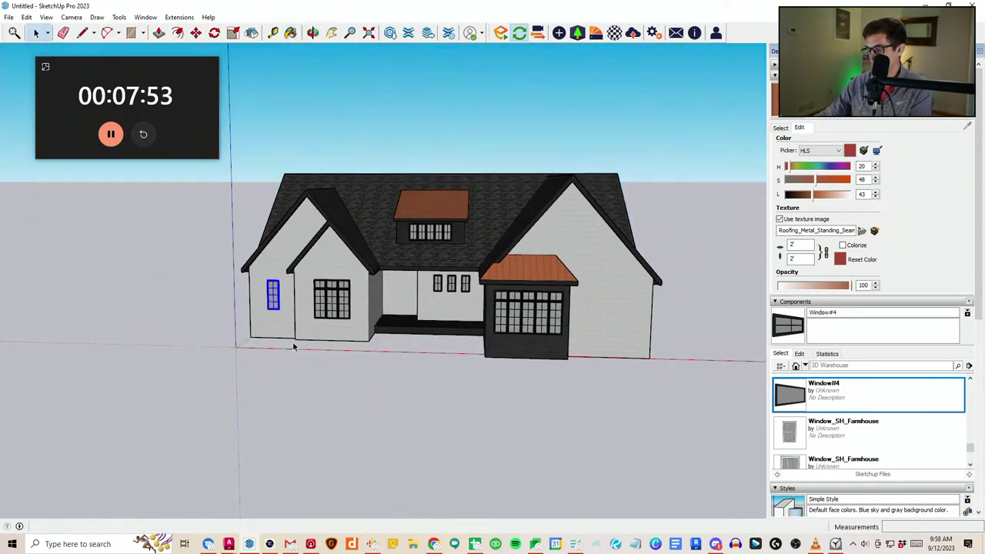
{"action": "key", "text": "m"}
{"action": "key", "text": "ctrl"}
{"action": "left_click", "coordinate": [274, 339]}
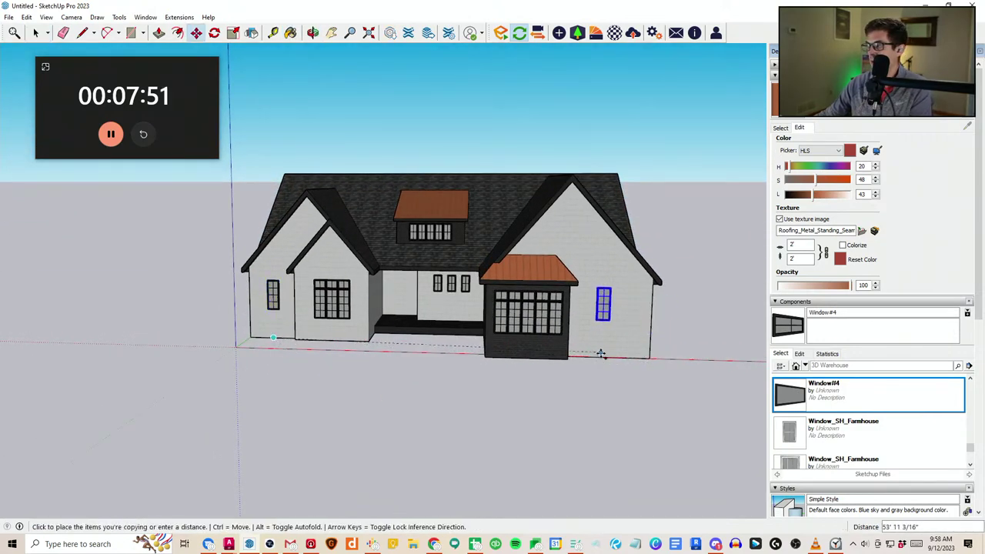
{"action": "left_click", "coordinate": [609, 356]}
Copy the right gable wall's narrow window about 3' 2" toward the outer corner of the house
{"action": "middle_click_drag", "start_coordinate": [672, 346], "coordinate": [624, 338]}
{"action": "scroll", "coordinate": [624, 339], "scroll_direction": "up", "scroll_amount": 1}
{"action": "scroll", "coordinate": [587, 350], "scroll_direction": "up", "scroll_amount": 1}
{"action": "key", "text": "ctrl"}
{"action": "left_click", "coordinate": [567, 345]}
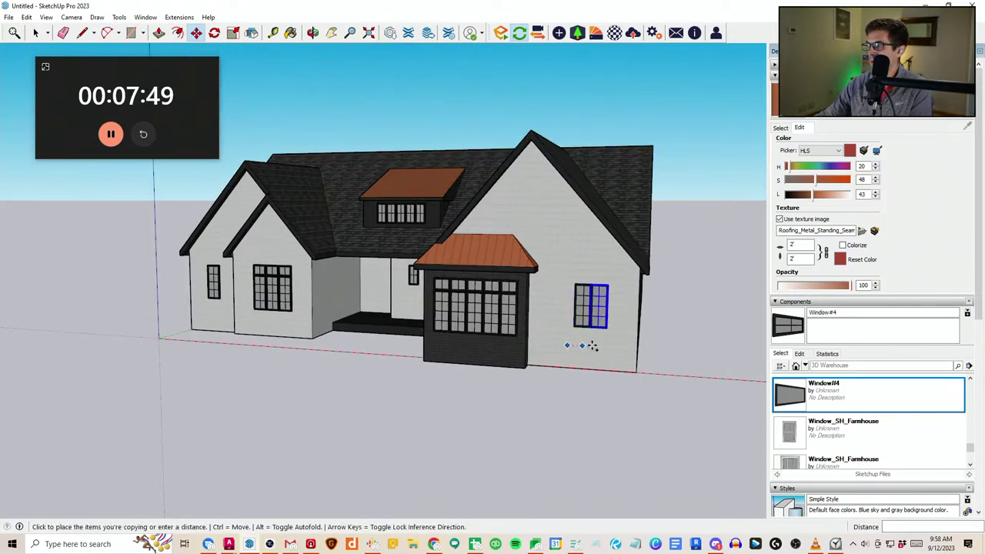
{"action": "left_click", "coordinate": [596, 346]}
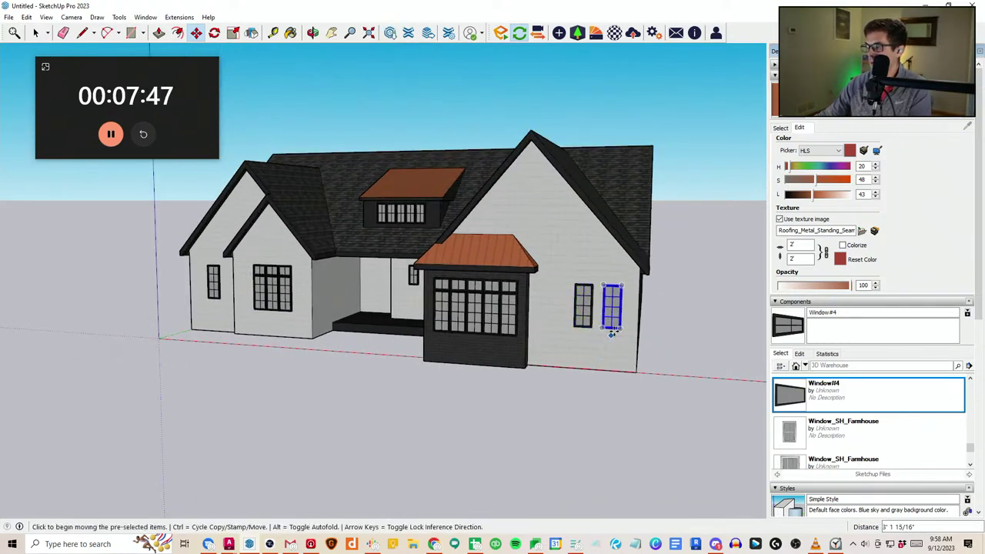
Copy the window nearer the bay about 3' toward the bay to complete a row of three
{"action": "scroll", "coordinate": [606, 307], "scroll_direction": "up", "scroll_amount": 2}
{"action": "key", "text": "space"}
{"action": "left_click", "coordinate": [584, 312]}
{"action": "scroll", "coordinate": [608, 349], "scroll_direction": "up", "scroll_amount": 1}
{"action": "key", "text": "m"}
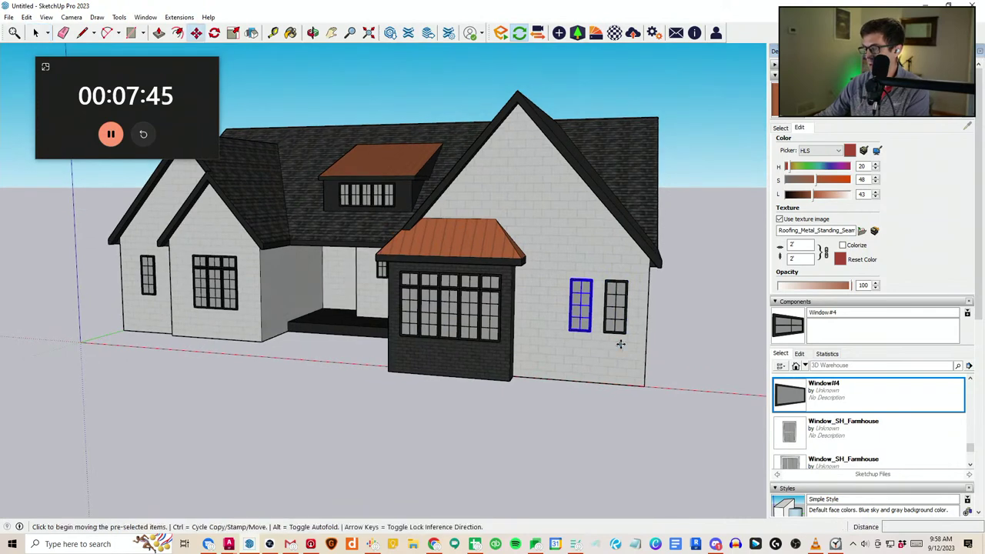
{"action": "scroll", "coordinate": [620, 342], "scroll_direction": "up", "scroll_amount": 2}
{"action": "key", "text": "ctrl"}
{"action": "left_click", "coordinate": [623, 331]}
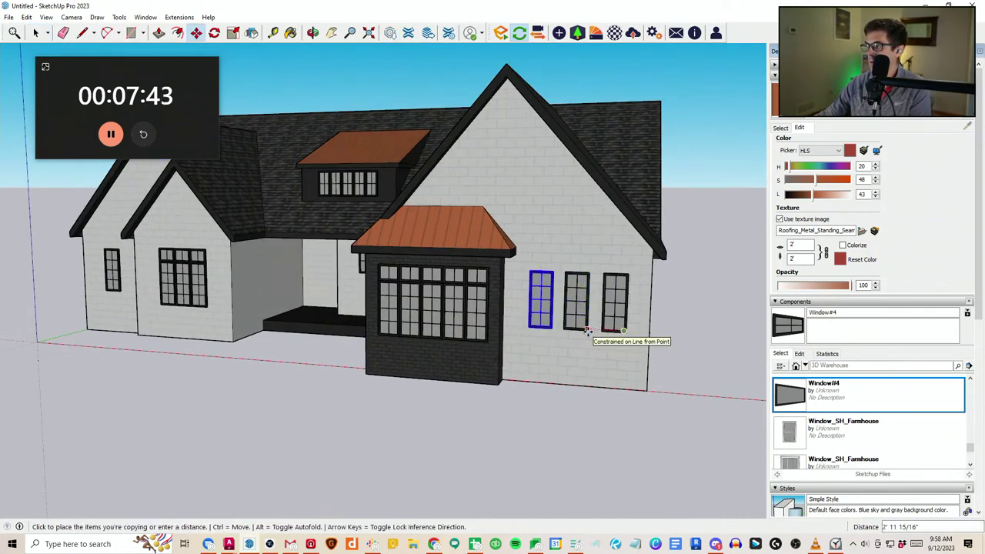
{"action": "left_click", "coordinate": [588, 331]}
{"action": "scroll", "coordinate": [583, 370], "scroll_direction": "down", "scroll_amount": 2}
{"action": "scroll", "coordinate": [591, 369], "scroll_direction": "up", "scroll_amount": 2}
{"action": "left_click", "coordinate": [595, 362]}
{"action": "scroll", "coordinate": [580, 370], "scroll_direction": "down", "scroll_amount": 3}
{"action": "key", "text": "space"}
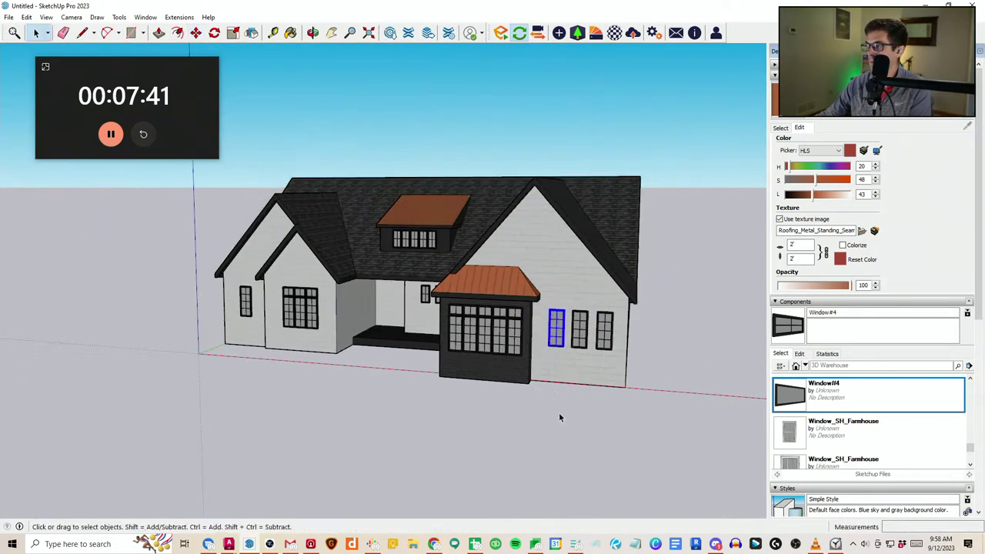
Copy the row's window nearest the bay about 12' up into the peak of the right gable
{"action": "left_click", "coordinate": [560, 414]}
{"action": "middle_click_drag", "start_coordinate": [527, 357], "coordinate": [570, 360]}
{"action": "middle_click_drag", "start_coordinate": [612, 337], "coordinate": [586, 305]}
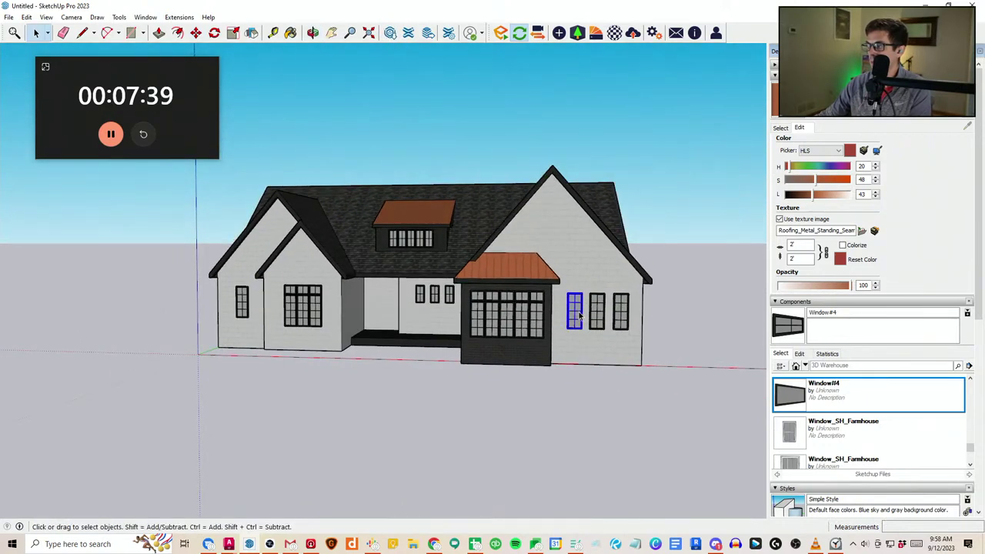
{"action": "scroll", "coordinate": [580, 316], "scroll_direction": "up", "scroll_amount": 2}
{"action": "key", "text": "m"}
{"action": "key", "text": "ctrl"}
{"action": "left_click", "coordinate": [589, 274]}
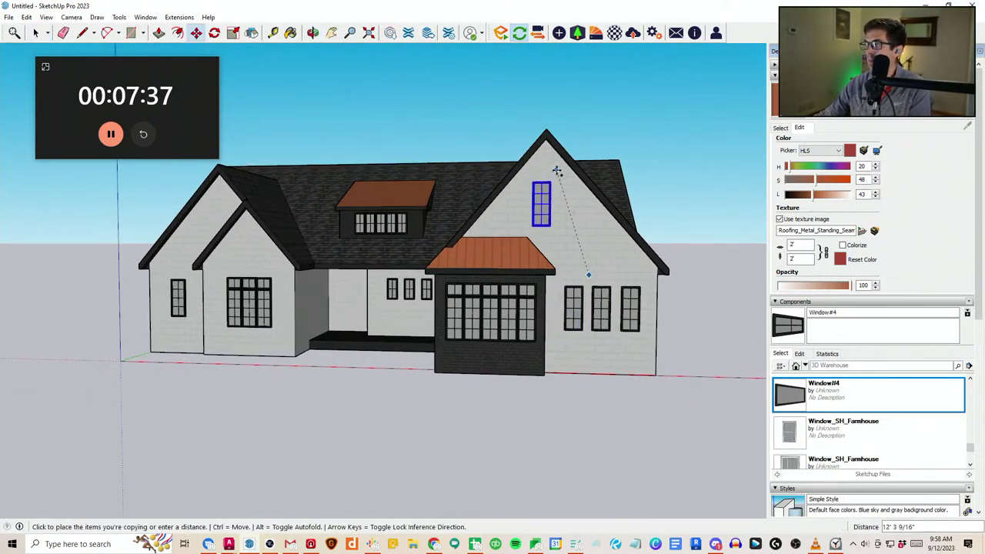
{"action": "left_click", "coordinate": [559, 166]}
{"action": "middle_click_drag", "start_coordinate": [444, 282], "coordinate": [490, 309]}
{"action": "scroll", "coordinate": [490, 309], "scroll_direction": "down", "scroll_amount": 2}
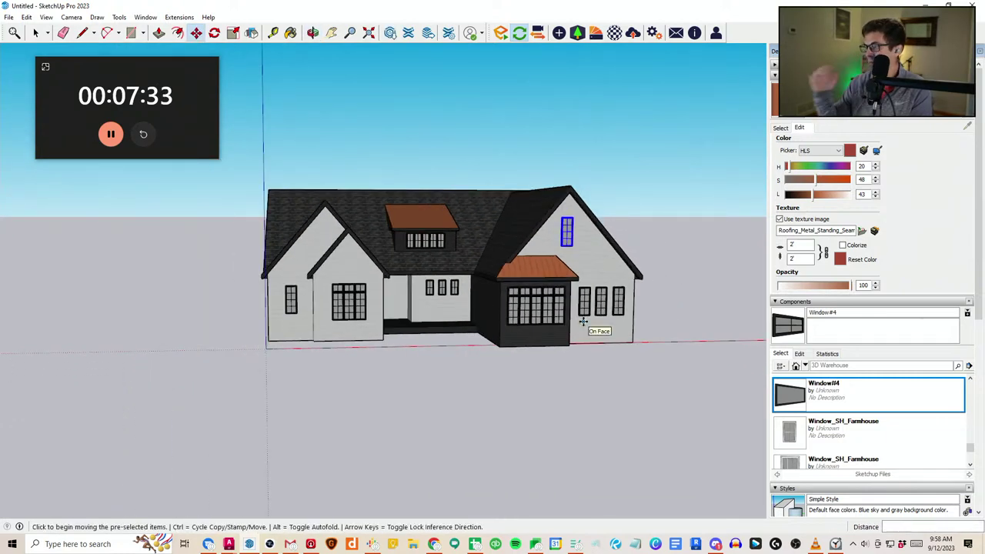
Push/pull the front roof-edge faces of the gables by 6 inches, working from the left pair across to the right gable
{"action": "middle_click_drag", "start_coordinate": [479, 201], "coordinate": [569, 286]}
{"action": "scroll", "coordinate": [343, 293], "scroll_direction": "up", "scroll_amount": 4}
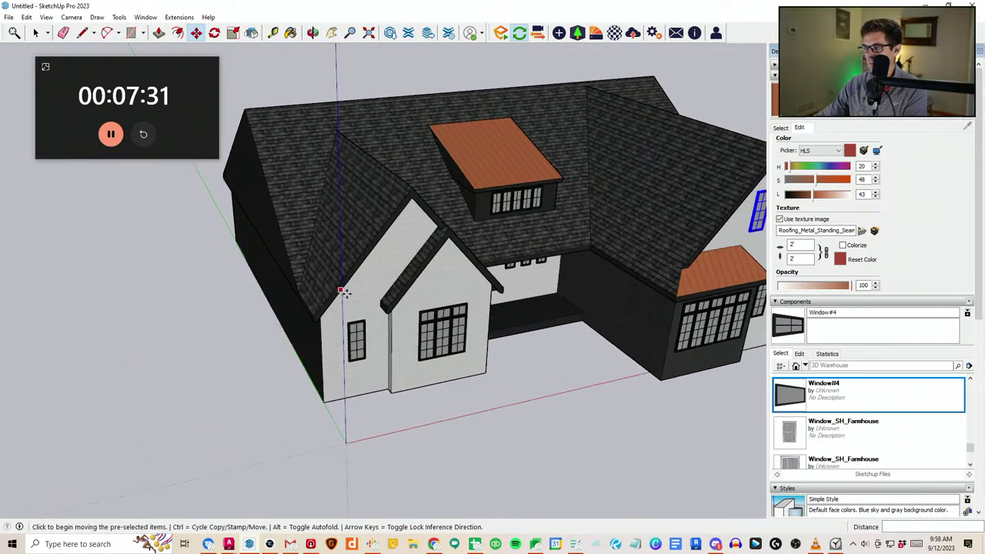
{"action": "middle_click_drag", "start_coordinate": [345, 292], "coordinate": [405, 340]}
{"action": "key", "text": "p"}
{"action": "scroll", "coordinate": [408, 273], "scroll_direction": "up", "scroll_amount": 3}
{"action": "left_click", "coordinate": [401, 264]}
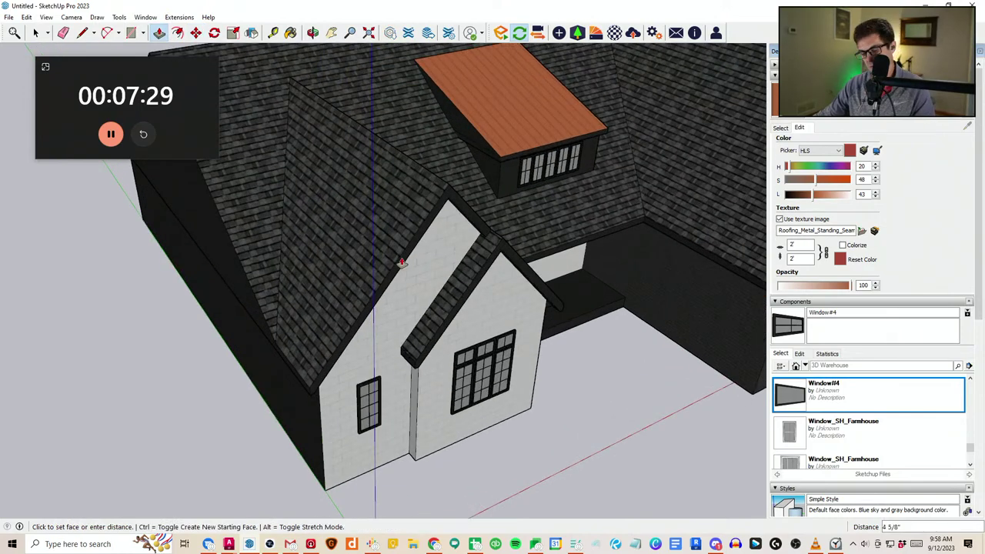
{"action": "left_click", "coordinate": [409, 264]}
{"action": "left_click", "coordinate": [469, 293]}
{"action": "left_click", "coordinate": [421, 297]}
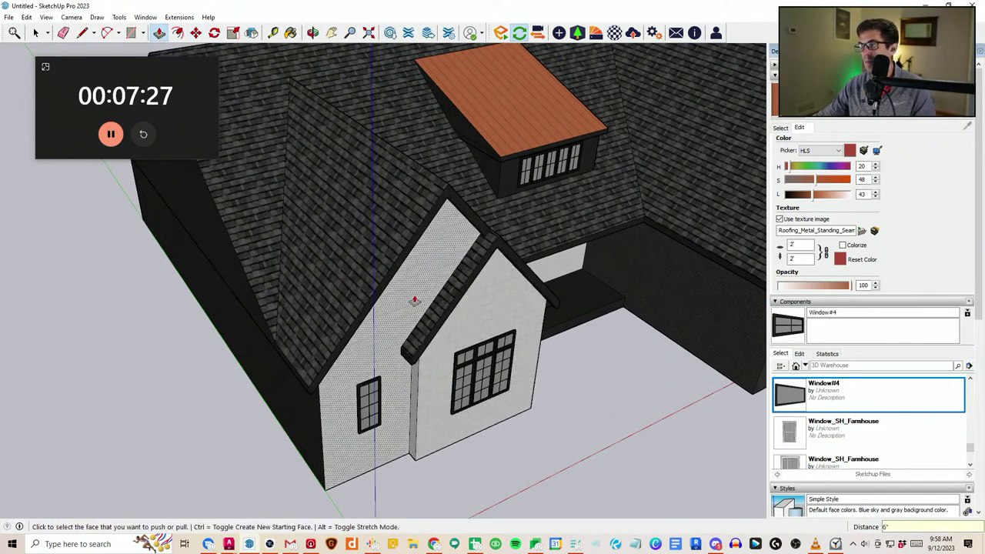
{"action": "scroll", "coordinate": [260, 313], "scroll_direction": "down", "scroll_amount": 5}
{"action": "scroll", "coordinate": [569, 258], "scroll_direction": "up", "scroll_amount": 3}
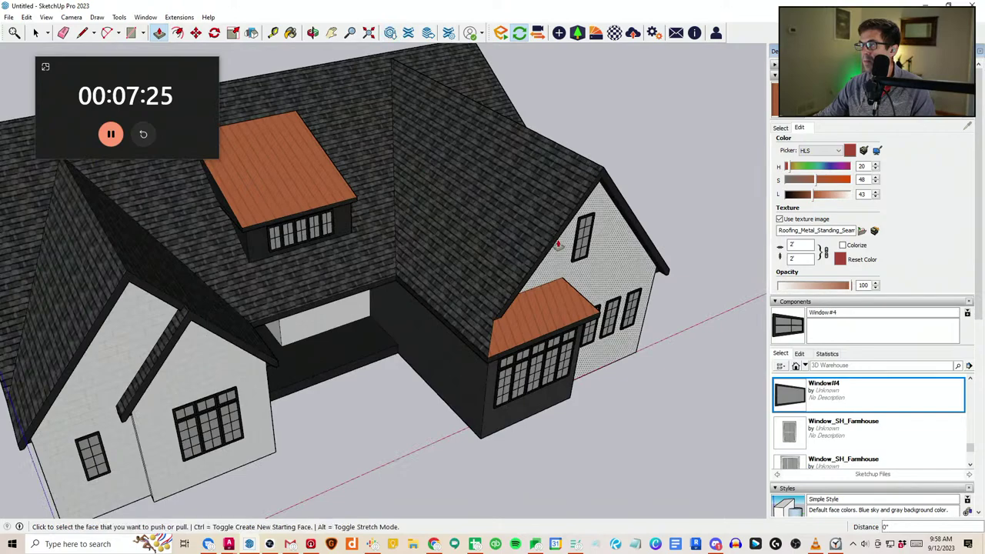
{"action": "scroll", "coordinate": [553, 242], "scroll_direction": "up", "scroll_amount": 2}
{"action": "left_click", "coordinate": [551, 236]}
Look over the gable roof edges and the front facade from several angles
{"action": "scroll", "coordinate": [592, 257], "scroll_direction": "up", "scroll_amount": 2}
{"action": "scroll", "coordinate": [494, 307], "scroll_direction": "down", "scroll_amount": 4}
{"action": "middle_click_drag", "start_coordinate": [593, 261], "coordinate": [427, 311]}
{"action": "middle_click_drag", "start_coordinate": [292, 340], "coordinate": [492, 277]}
{"action": "scroll", "coordinate": [343, 288], "scroll_direction": "up", "scroll_amount": 2}
{"action": "scroll", "coordinate": [350, 312], "scroll_direction": "down", "scroll_amount": 2}
{"action": "middle_click_drag", "start_coordinate": [301, 319], "coordinate": [422, 239]}
{"action": "scroll", "coordinate": [310, 330], "scroll_direction": "down", "scroll_amount": 2}
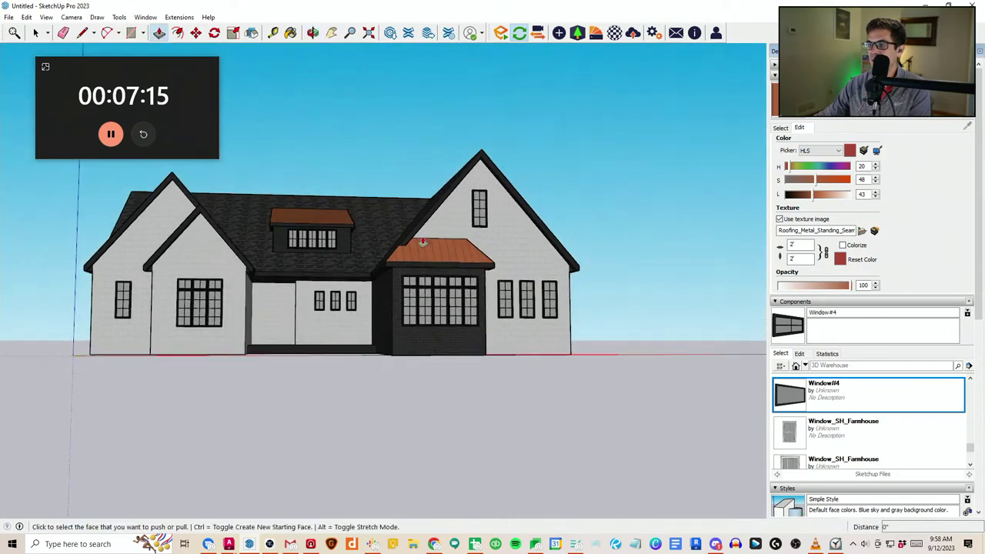
{"action": "middle_click_drag", "start_coordinate": [379, 360], "coordinate": [391, 439]}
Paint the front porch slab with a light concrete material from the Asphalt and Concrete collection
{"action": "left_click", "coordinate": [779, 127]}
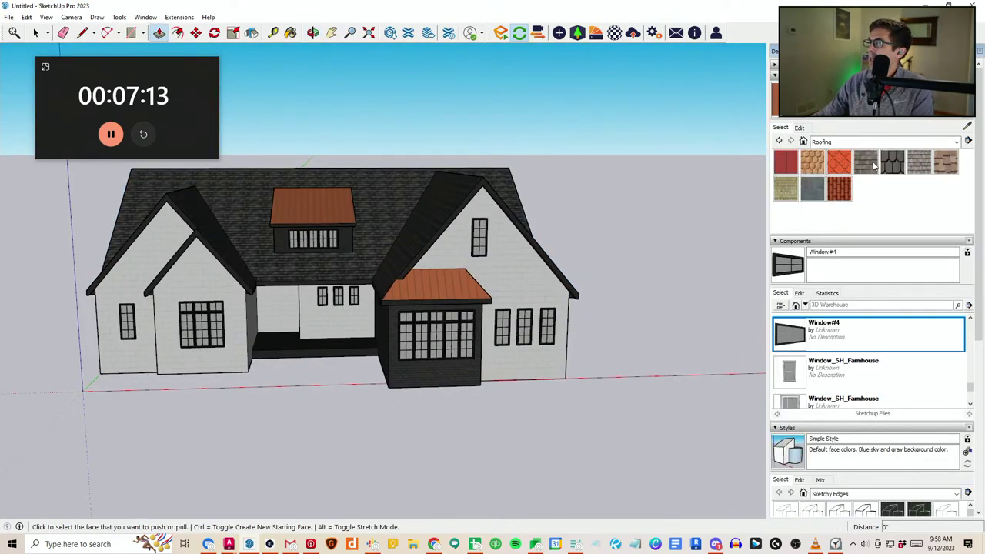
{"action": "left_click", "coordinate": [861, 142]}
{"action": "scroll", "coordinate": [863, 196], "scroll_direction": "up", "scroll_amount": 2}
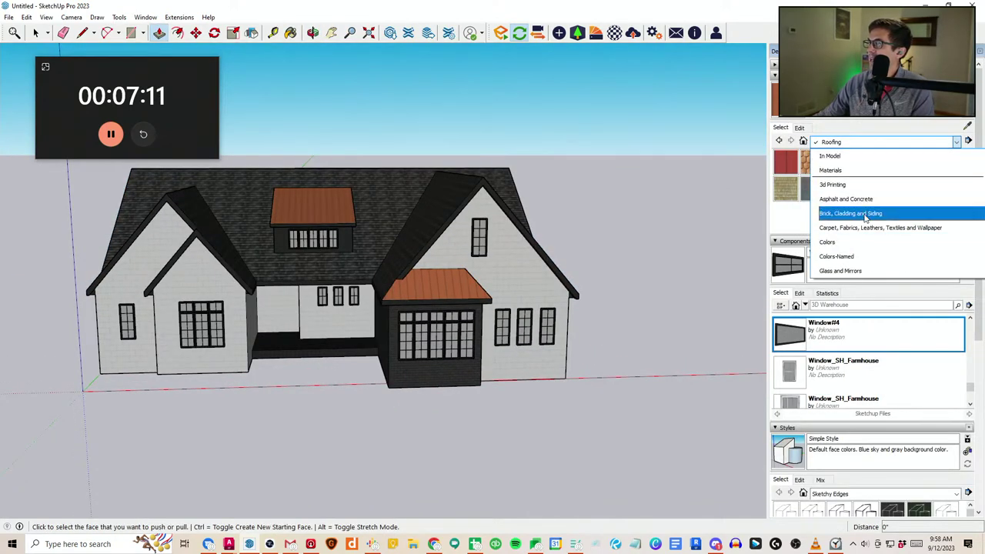
{"action": "left_click", "coordinate": [854, 200]}
{"action": "middle_click_drag", "start_coordinate": [327, 306], "coordinate": [268, 356]}
{"action": "scroll", "coordinate": [277, 354], "scroll_direction": "up", "scroll_amount": 4}
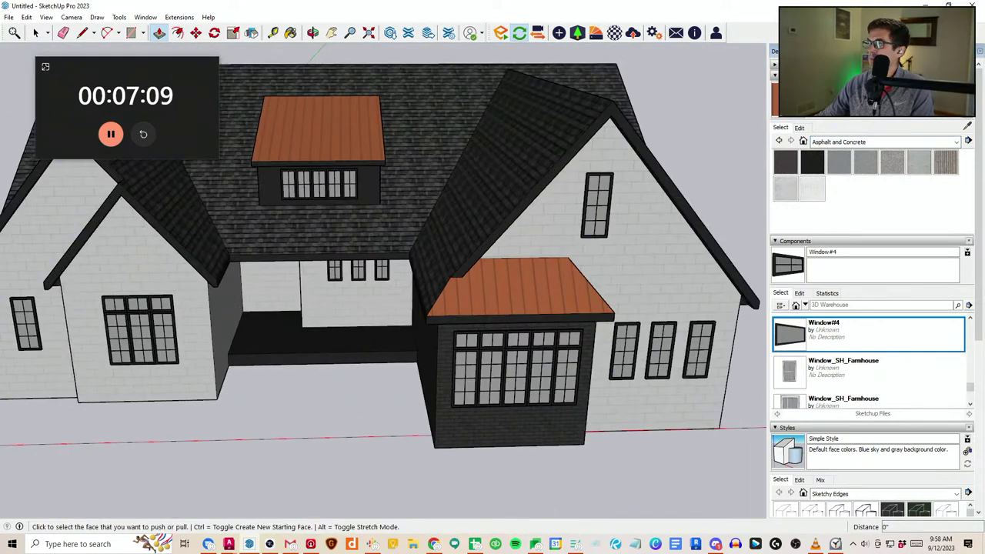
{"action": "left_click", "coordinate": [802, 191]}
{"action": "left_click", "coordinate": [292, 347]}
{"action": "left_click", "coordinate": [289, 358]}
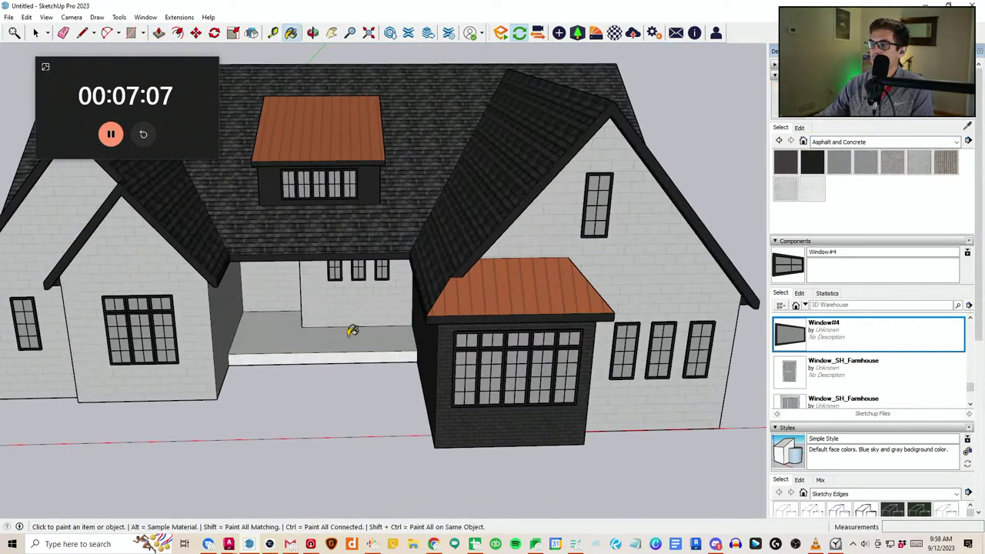
Find the Craftsman Door in the component library and place one on the ground in front of the porch
{"action": "scroll", "coordinate": [860, 354], "scroll_direction": "down", "scroll_amount": 2}
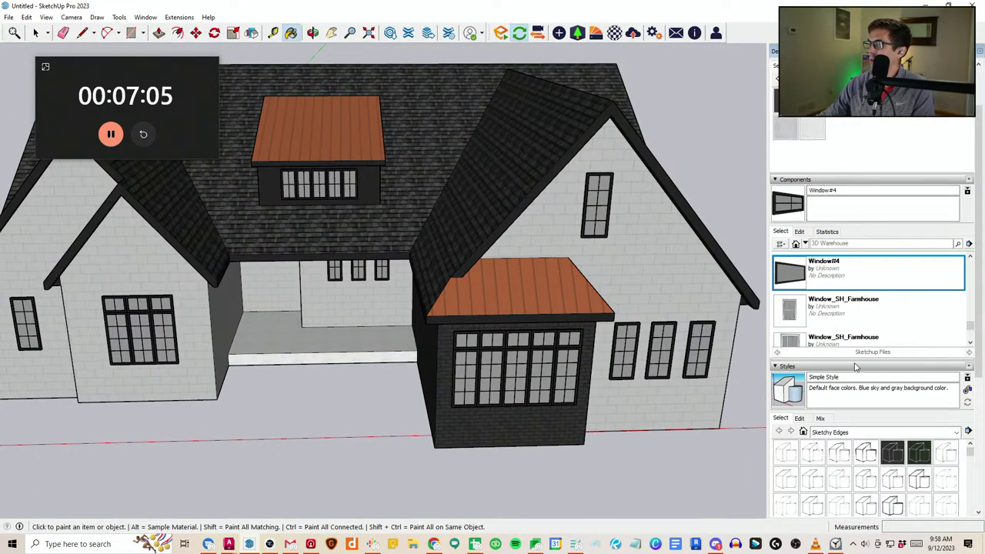
{"action": "left_click", "coordinate": [970, 342]}
{"action": "left_click", "coordinate": [969, 342]}
{"action": "left_click", "coordinate": [969, 342]}
{"action": "left_click", "coordinate": [970, 343]}
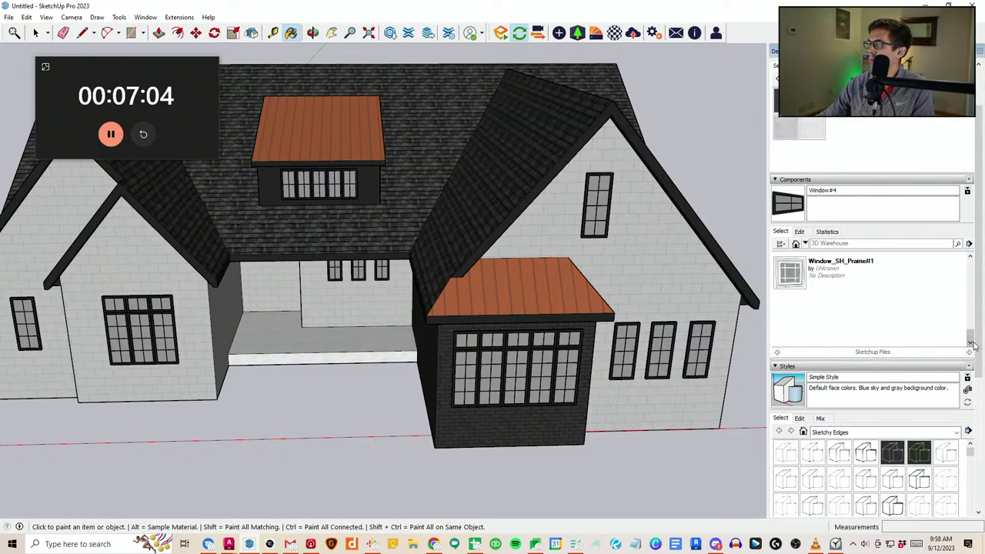
{"action": "left_click", "coordinate": [969, 258]}
{"action": "left_click", "coordinate": [969, 257]}
{"action": "left_click", "coordinate": [969, 258]}
{"action": "left_click", "coordinate": [970, 258]}
{"action": "left_click", "coordinate": [969, 258]}
{"action": "left_click", "coordinate": [969, 258]}
{"action": "left_click", "coordinate": [969, 258]}
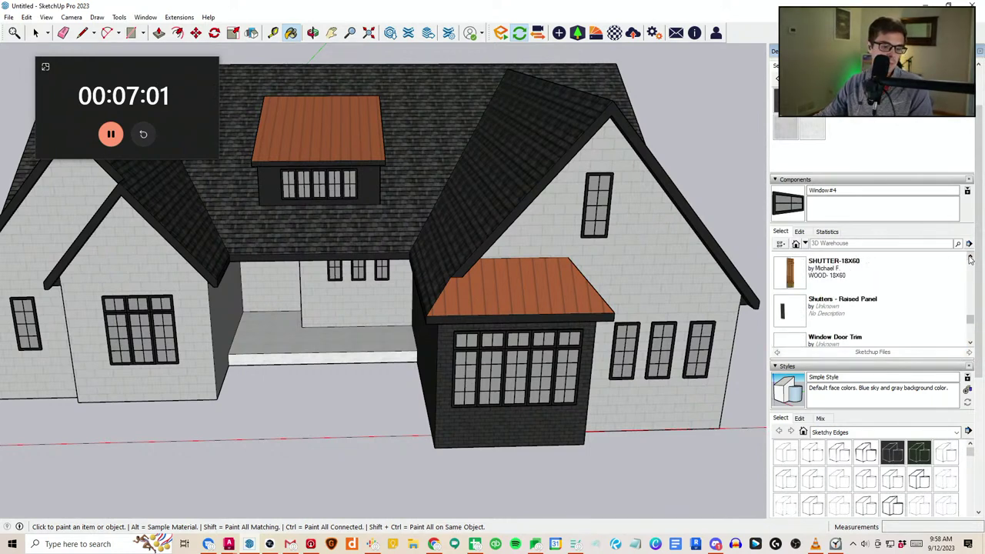
{"action": "left_click", "coordinate": [969, 259]}
{"action": "left_click", "coordinate": [969, 259]}
{"action": "left_click", "coordinate": [969, 258]}
{"action": "left_click", "coordinate": [969, 259]}
{"action": "left_click", "coordinate": [970, 258]}
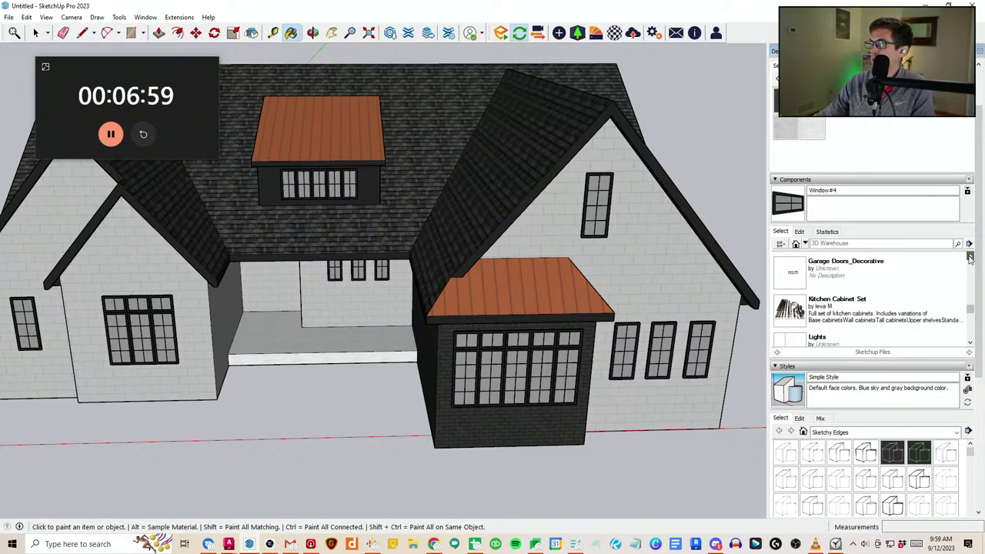
{"action": "left_click", "coordinate": [970, 258]}
{"action": "left_click", "coordinate": [970, 258]}
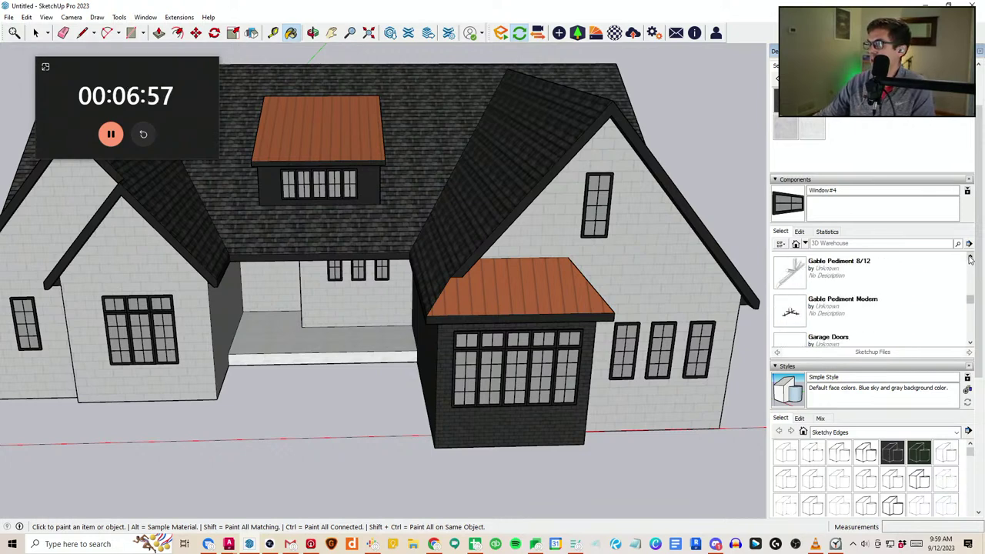
{"action": "left_click", "coordinate": [969, 258]}
{"action": "left_click", "coordinate": [969, 258]}
{"action": "left_click", "coordinate": [969, 259]}
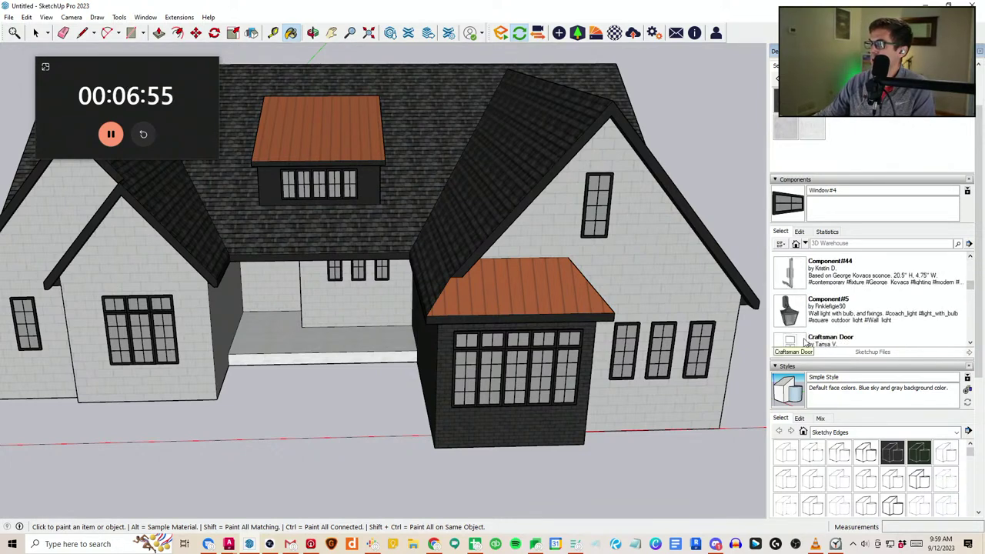
{"action": "left_click", "coordinate": [804, 342]}
{"action": "scroll", "coordinate": [254, 343], "scroll_direction": "down", "scroll_amount": 2}
{"action": "left_click", "coordinate": [253, 410]}
{"action": "scroll", "coordinate": [246, 404], "scroll_direction": "up", "scroll_amount": 5}
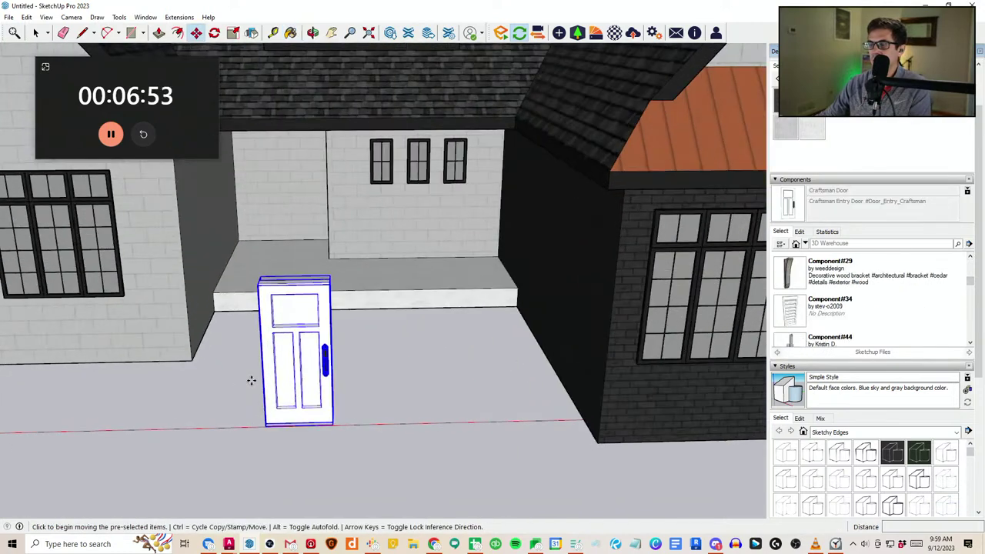
{"action": "scroll", "coordinate": [300, 391], "scroll_direction": "up", "scroll_amount": 2}
Inside the door component, move the rail between the upper and lower panels down about 1' 3" to enlarge the upper panel
{"action": "key", "text": "space"}
{"action": "middle_click_drag", "start_coordinate": [303, 405], "coordinate": [280, 325]}
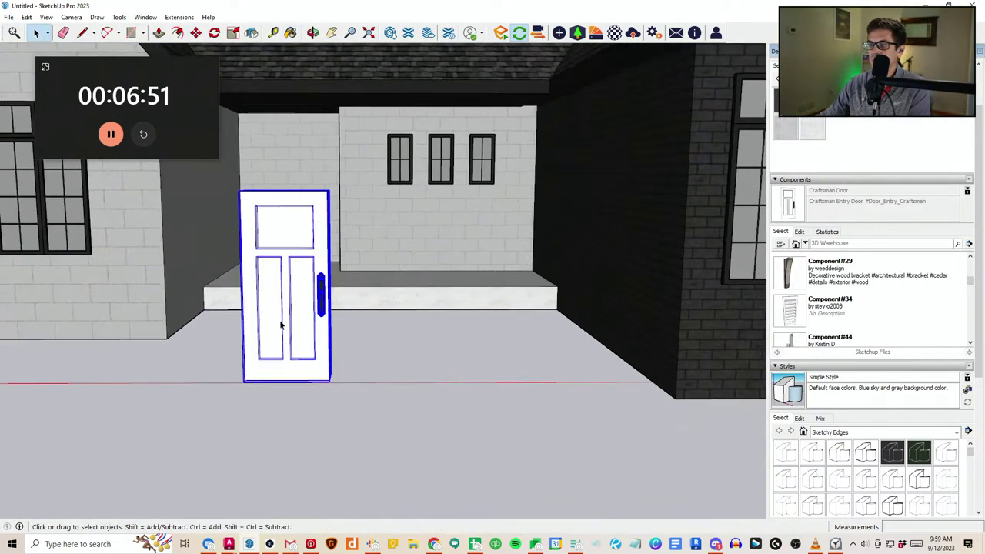
{"action": "double_click", "coordinate": [281, 325]}
{"action": "scroll", "coordinate": [233, 266], "scroll_direction": "up", "scroll_amount": 3}
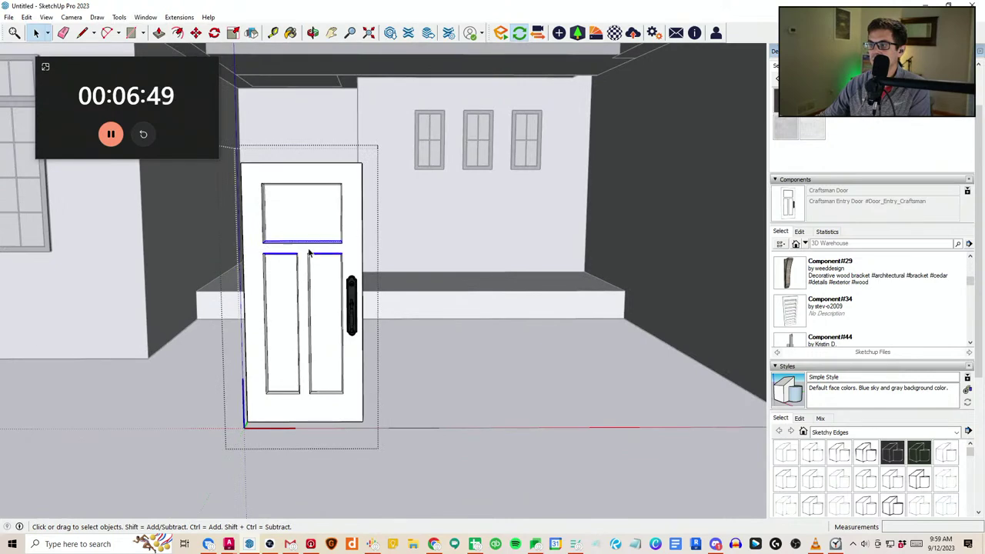
{"action": "scroll", "coordinate": [309, 252], "scroll_direction": "up", "scroll_amount": 2}
{"action": "key", "text": "m"}
{"action": "left_click", "coordinate": [350, 241]}
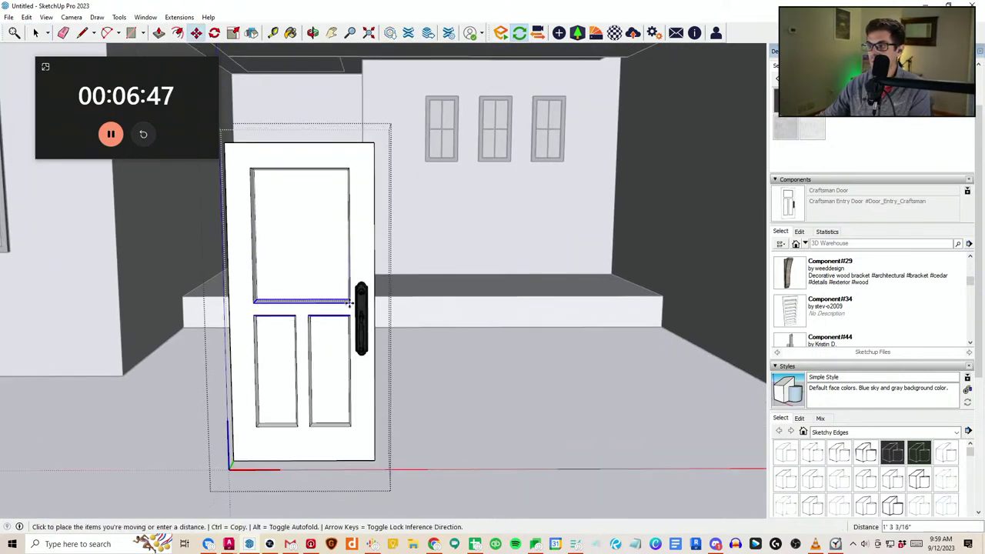
{"action": "left_click", "coordinate": [350, 305]}
Stretch the door taller by moving its top edges up 16 inches
{"action": "scroll", "coordinate": [369, 339], "scroll_direction": "down", "scroll_amount": 4}
{"action": "scroll", "coordinate": [353, 316], "scroll_direction": "up", "scroll_amount": 2}
{"action": "key", "text": "space"}
{"action": "left_click_drag", "start_coordinate": [263, 285], "coordinate": [702, 179]}
{"action": "middle_click_drag", "start_coordinate": [433, 308], "coordinate": [392, 243]}
{"action": "scroll", "coordinate": [392, 243], "scroll_direction": "up", "scroll_amount": 3}
{"action": "key", "text": "m"}
{"action": "left_click", "coordinate": [318, 212]}
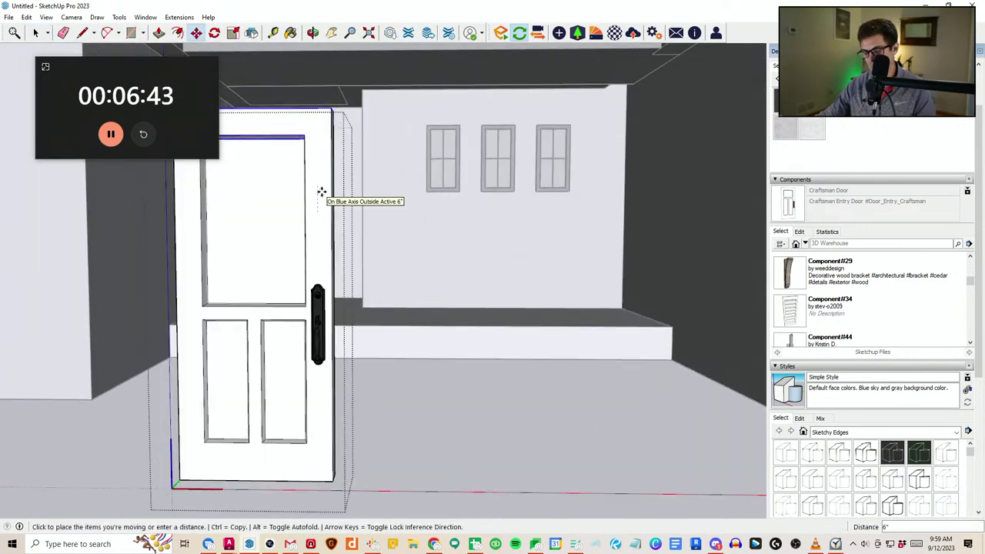
{"action": "type", "text": "16"}
{"action": "key", "text": "Return"}
Paint the door's large upper panel with the glass material sampled from a small porch window
{"action": "scroll", "coordinate": [425, 433], "scroll_direction": "down", "scroll_amount": 5}
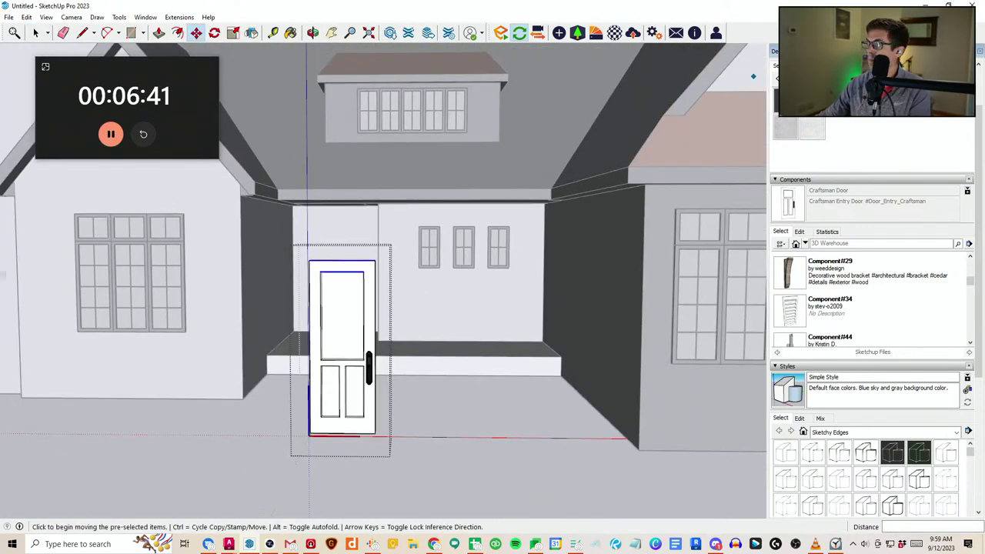
{"action": "scroll", "coordinate": [856, 134], "scroll_direction": "up", "scroll_amount": 2}
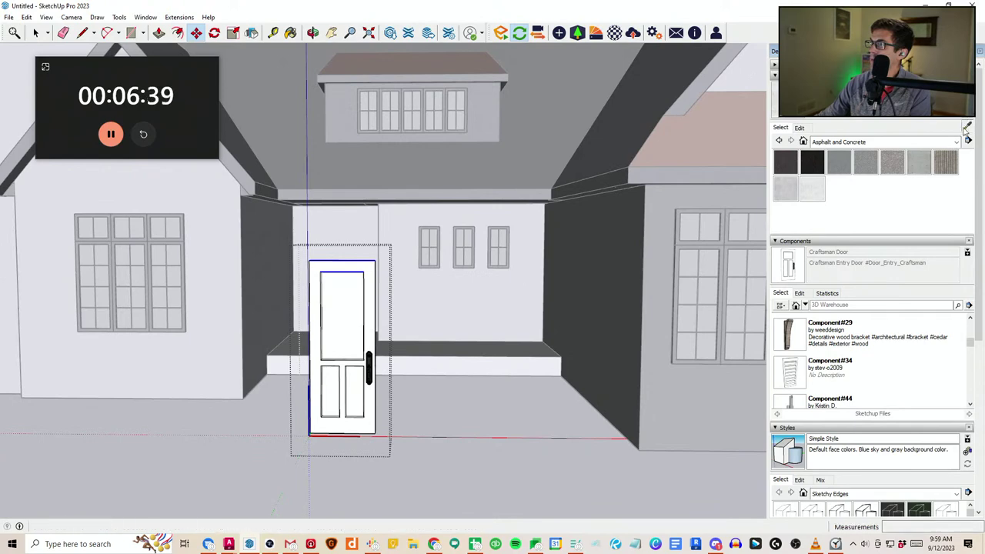
{"action": "left_click", "coordinate": [421, 258]}
{"action": "left_click", "coordinate": [354, 312]}
{"action": "middle_click_drag", "start_coordinate": [395, 375], "coordinate": [356, 421]}
{"action": "scroll", "coordinate": [356, 421], "scroll_direction": "down", "scroll_amount": 1}
Sample the door's white material and match its color to the black door handle
{"action": "key", "text": "space"}
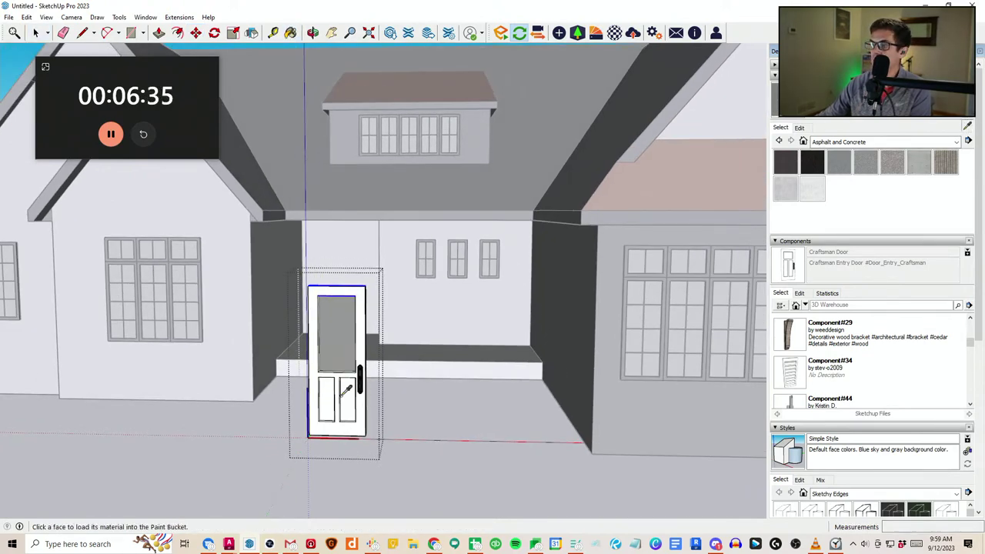
{"action": "left_click", "coordinate": [322, 408]}
{"action": "left_click", "coordinate": [800, 128]}
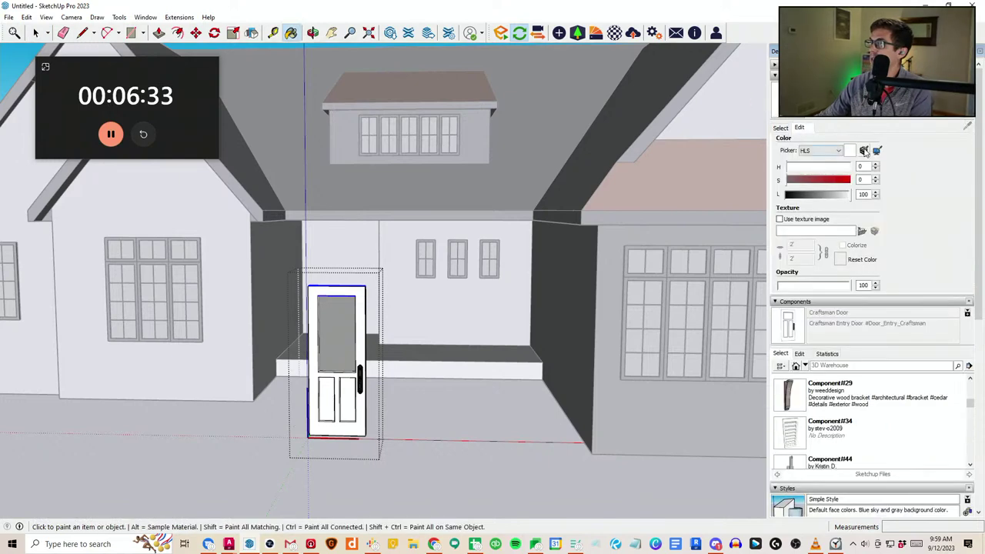
{"action": "left_click", "coordinate": [864, 150]}
{"action": "left_click", "coordinate": [360, 378]}
{"action": "scroll", "coordinate": [446, 351], "scroll_direction": "down", "scroll_amount": 1}
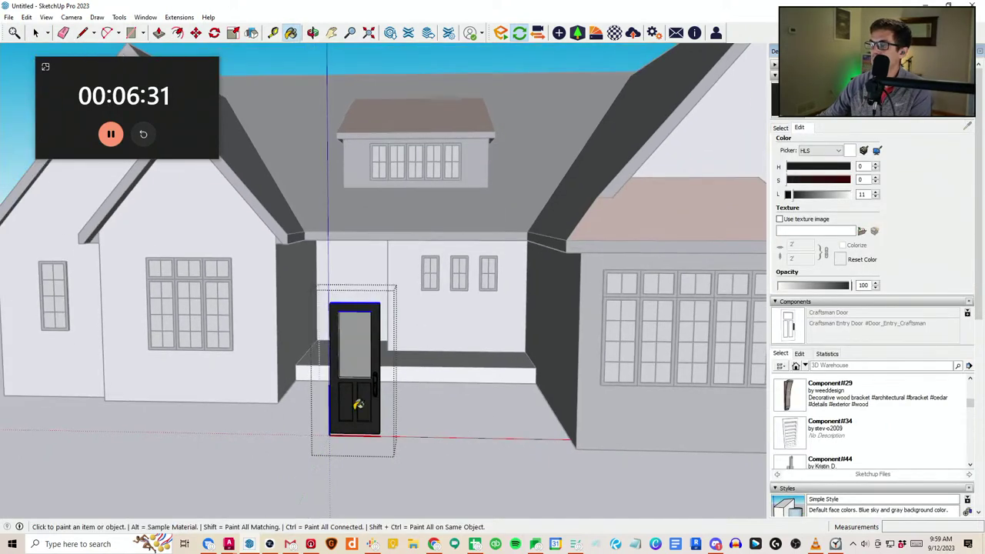
Paint the inner recess faces around the door's glass in the matching black, and finish editing the door component
{"action": "scroll", "coordinate": [357, 401], "scroll_direction": "up", "scroll_amount": 8}
{"action": "middle_click_drag", "start_coordinate": [346, 352], "coordinate": [287, 399]}
{"action": "scroll", "coordinate": [279, 400], "scroll_direction": "up", "scroll_amount": 4}
{"action": "left_click", "coordinate": [267, 401]}
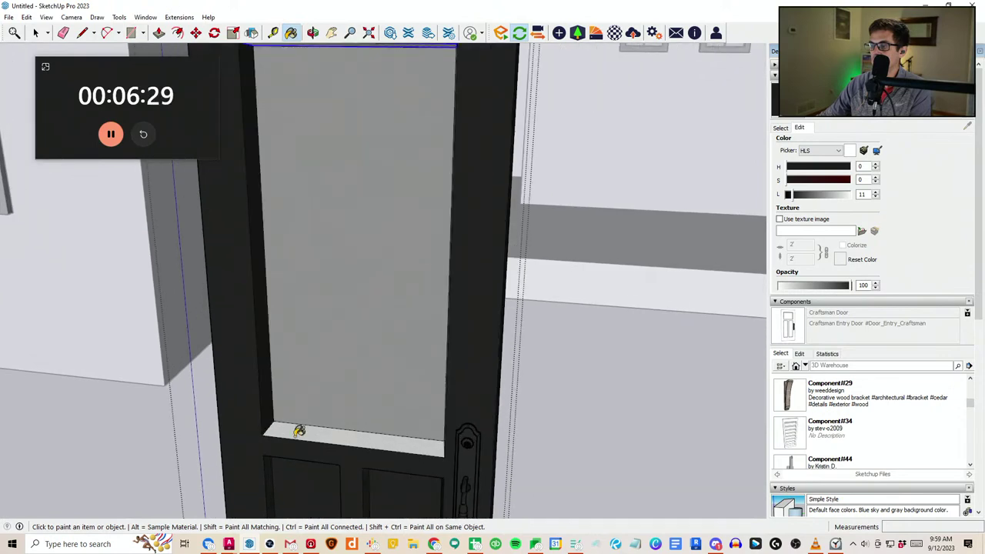
{"action": "left_click", "coordinate": [299, 433]}
{"action": "middle_click_drag", "start_coordinate": [301, 431], "coordinate": [629, 300]}
{"action": "scroll", "coordinate": [629, 300], "scroll_direction": "down", "scroll_amount": 5}
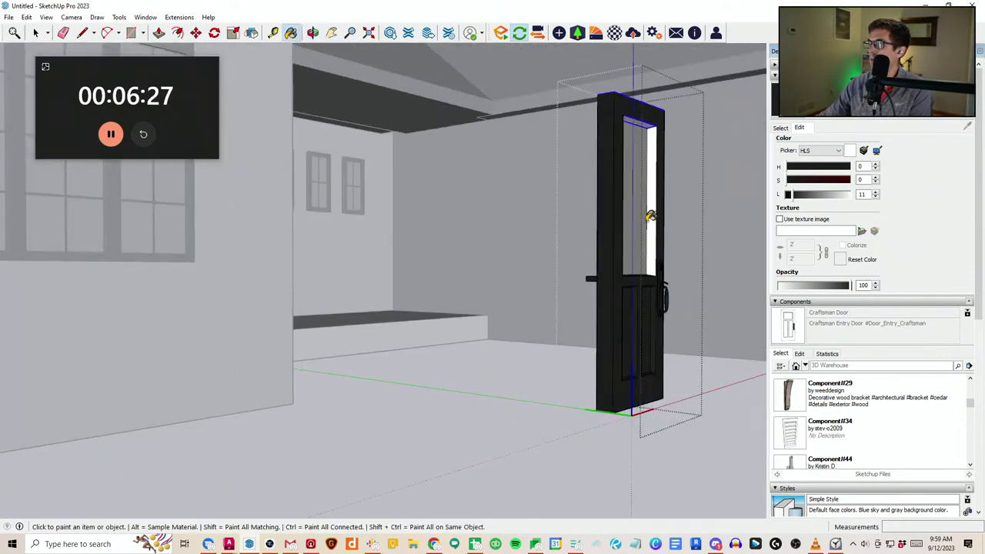
{"action": "scroll", "coordinate": [653, 136], "scroll_direction": "up", "scroll_amount": 3}
{"action": "left_click", "coordinate": [650, 136]}
{"action": "left_click", "coordinate": [647, 122]}
{"action": "mouse_move", "coordinate": [647, 121]}
{"action": "middle_mouse_down"}
{"action": "mouse_move", "coordinate": [508, 177]}
{"action": "mouse_move", "coordinate": [484, 377]}
{"action": "mouse_move", "coordinate": [402, 413]}
{"action": "middle_mouse_up"}
{"action": "scroll", "coordinate": [484, 377], "scroll_direction": "down", "scroll_amount": 4}
{"action": "key", "text": "space"}
{"action": "left_click", "coordinate": [401, 413]}
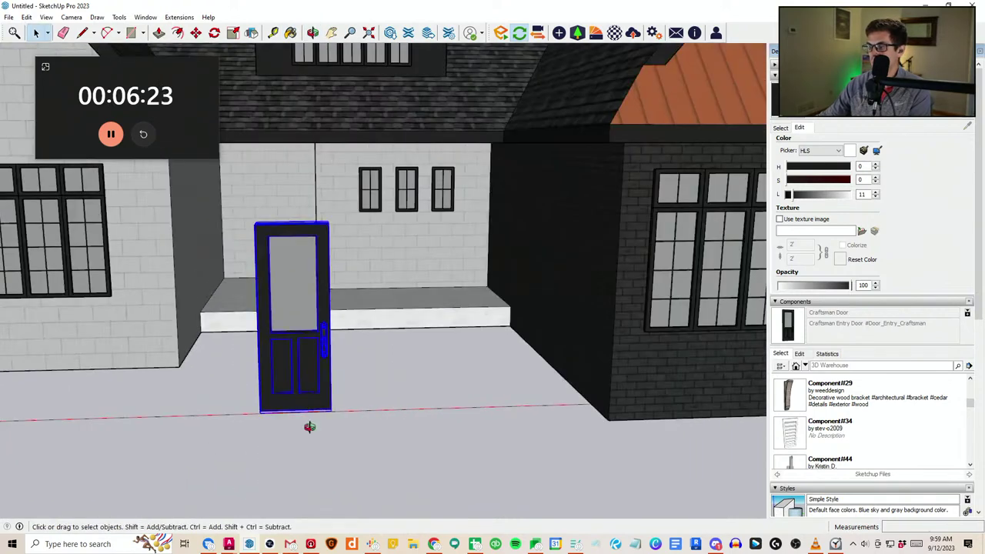
Move the door onto the recessed entry wall at the back of the porch and raise it 8 inches
{"action": "middle_click_drag", "start_coordinate": [309, 427], "coordinate": [299, 436]}
{"action": "key", "text": "m"}
{"action": "left_click", "coordinate": [286, 444]}
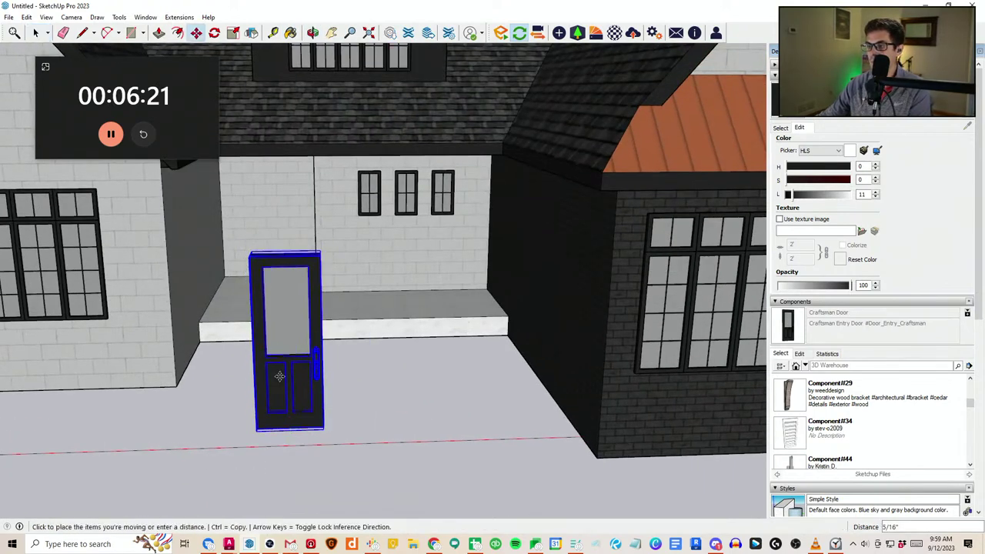
{"action": "left_click", "coordinate": [270, 276]}
{"action": "scroll", "coordinate": [310, 228], "scroll_direction": "up", "scroll_amount": 2}
{"action": "left_click", "coordinate": [306, 229]}
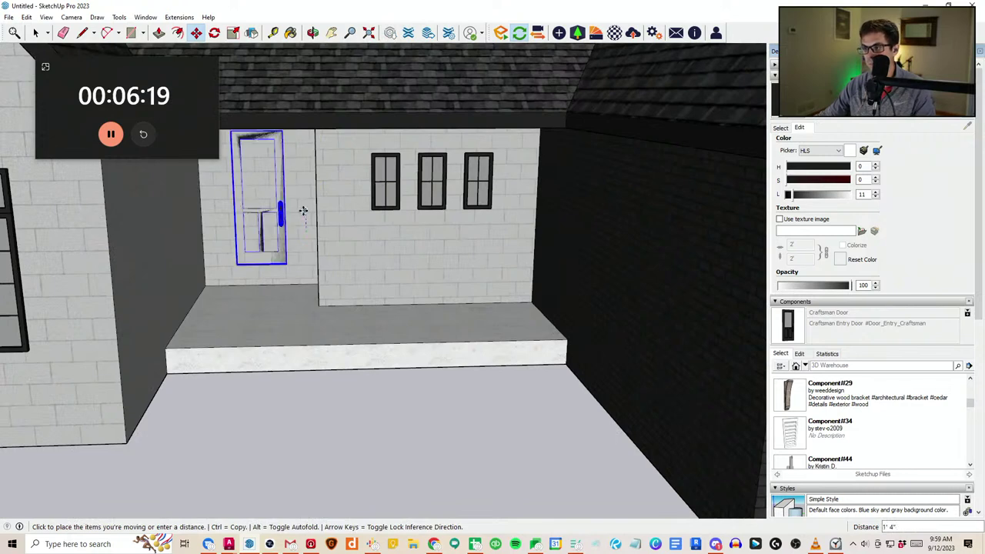
{"action": "type", "text": "8"}
{"action": "key", "text": "Return"}
Draw a rectangle over the door's outline on the entry wall and push/pull it to clear the brick from the door
{"action": "middle_click_drag", "start_coordinate": [306, 245], "coordinate": [256, 225]}
{"action": "key", "text": "r"}
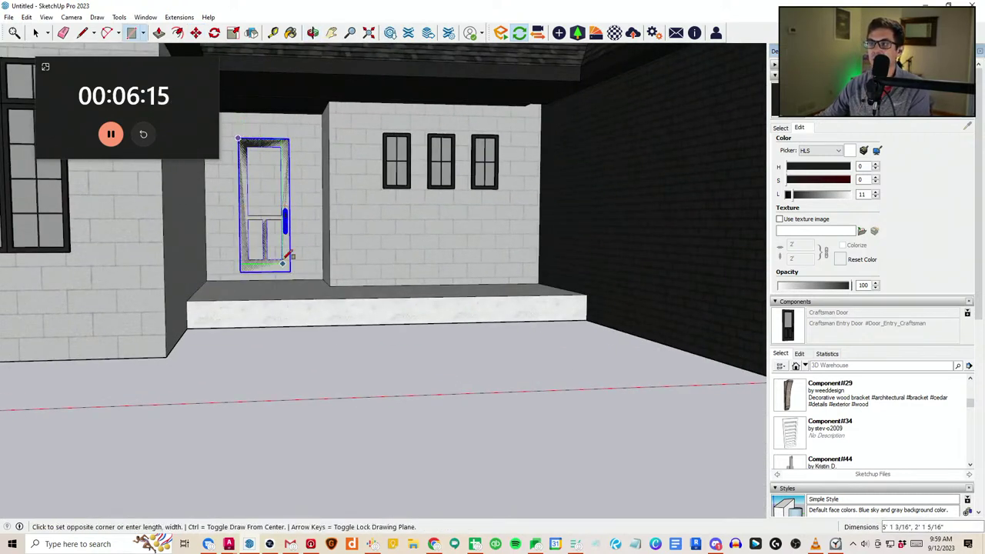
{"action": "left_click", "coordinate": [290, 272]}
{"action": "middle_click_drag", "start_coordinate": [295, 264], "coordinate": [284, 340]}
{"action": "key", "text": "p"}
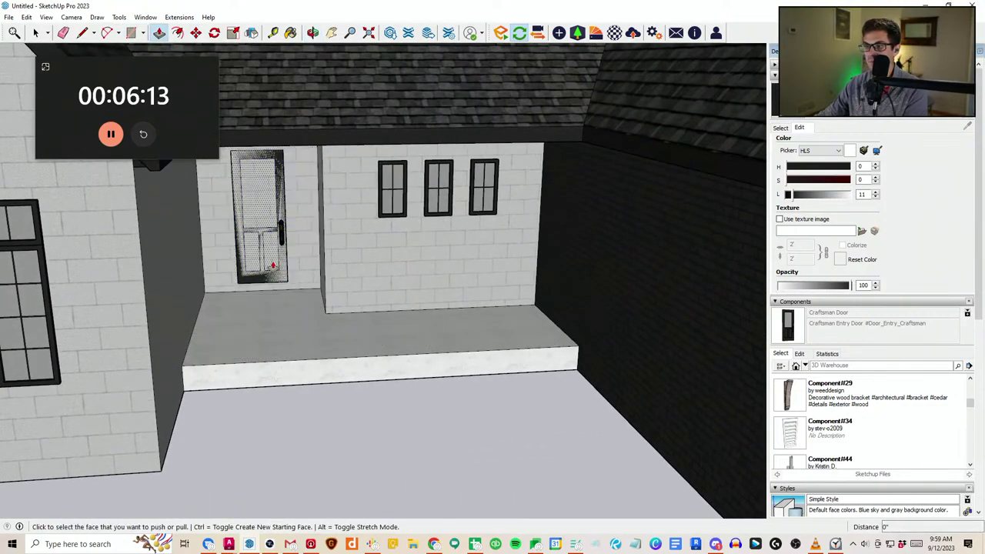
{"action": "left_click", "coordinate": [271, 265]}
{"action": "key", "text": "Return"}
Try to push/pull away the small brick notch at the top corner of the porch's three-window wall
{"action": "scroll", "coordinate": [318, 288], "scroll_direction": "down", "scroll_amount": 7}
{"action": "middle_click_drag", "start_coordinate": [319, 288], "coordinate": [361, 389]}
{"action": "scroll", "coordinate": [326, 295], "scroll_direction": "up", "scroll_amount": 4}
{"action": "scroll", "coordinate": [329, 260], "scroll_direction": "down", "scroll_amount": 2}
{"action": "scroll", "coordinate": [346, 274], "scroll_direction": "up", "scroll_amount": 2}
{"action": "middle_click_drag", "start_coordinate": [346, 274], "coordinate": [451, 200]}
{"action": "scroll", "coordinate": [387, 213], "scroll_direction": "up", "scroll_amount": 5}
{"action": "left_click", "coordinate": [458, 202]}
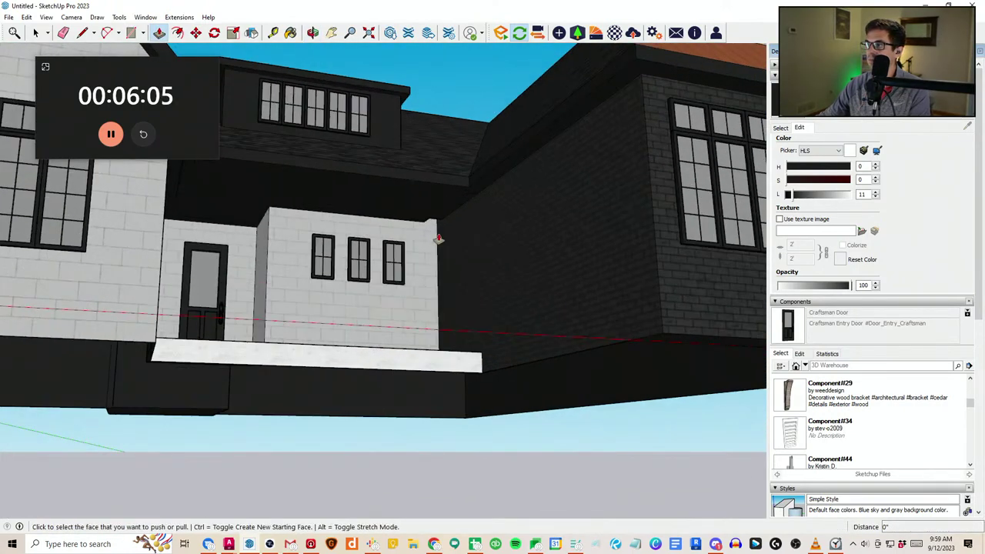
{"action": "scroll", "coordinate": [438, 239], "scroll_direction": "up", "scroll_amount": 4}
{"action": "middle_click_drag", "start_coordinate": [423, 233], "coordinate": [428, 187]}
{"action": "scroll", "coordinate": [429, 190], "scroll_direction": "up", "scroll_amount": 2}
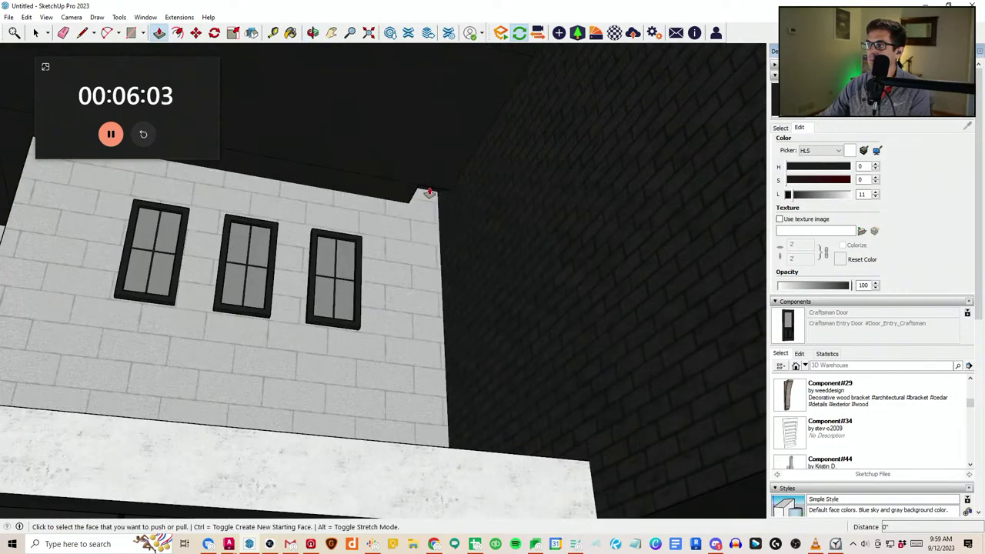
{"action": "left_click", "coordinate": [431, 192]}
{"action": "key", "text": "e"}
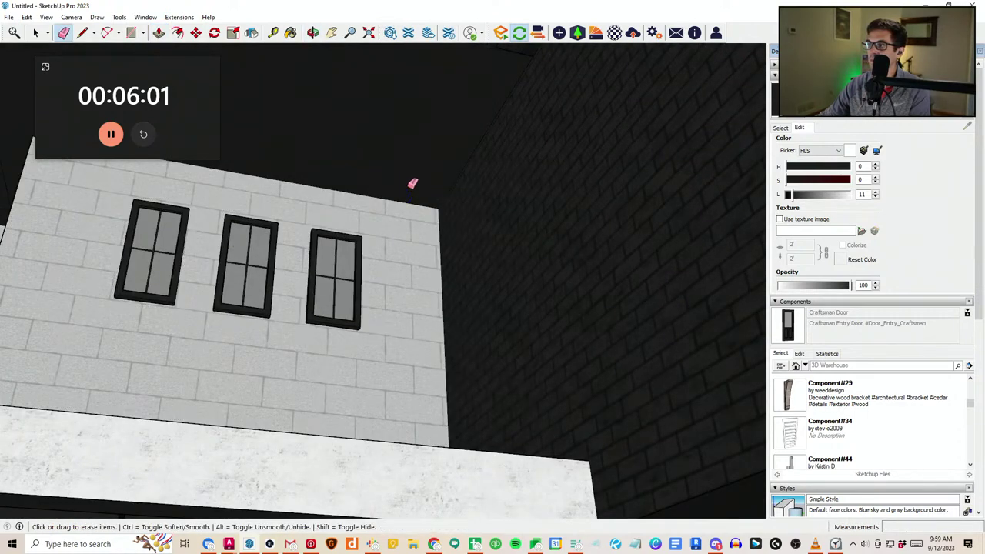
Try to close the underside of the porch eave with a 19' line between the side walls and erase the leftover edge
{"action": "middle_click_drag", "start_coordinate": [413, 184], "coordinate": [457, 246]}
{"action": "scroll", "coordinate": [473, 215], "scroll_direction": "down", "scroll_amount": 5}
{"action": "middle_click_drag", "start_coordinate": [493, 184], "coordinate": [495, 235]}
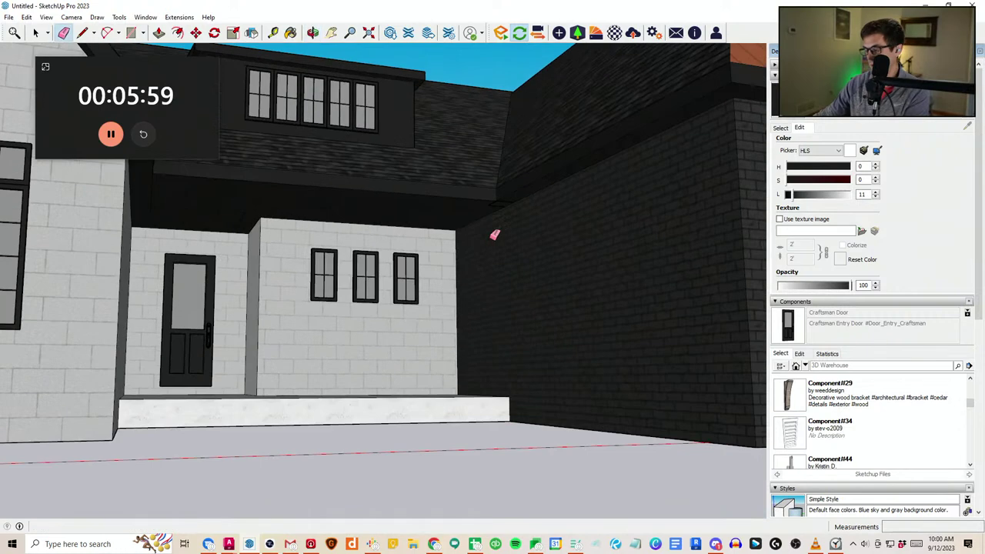
{"action": "key", "text": "l"}
{"action": "scroll", "coordinate": [501, 207], "scroll_direction": "up", "scroll_amount": 4}
{"action": "left_click", "coordinate": [508, 203]}
{"action": "scroll", "coordinate": [515, 243], "scroll_direction": "down", "scroll_amount": 3}
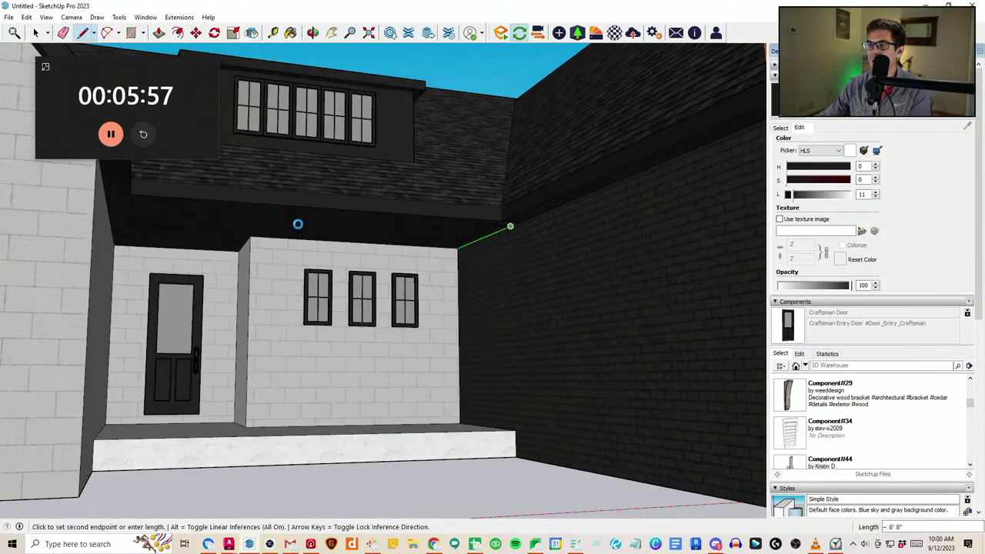
{"action": "middle_click_drag", "start_coordinate": [298, 223], "coordinate": [125, 230]}
{"action": "scroll", "coordinate": [95, 228], "scroll_direction": "up", "scroll_amount": 2}
{"action": "left_click", "coordinate": [86, 219]}
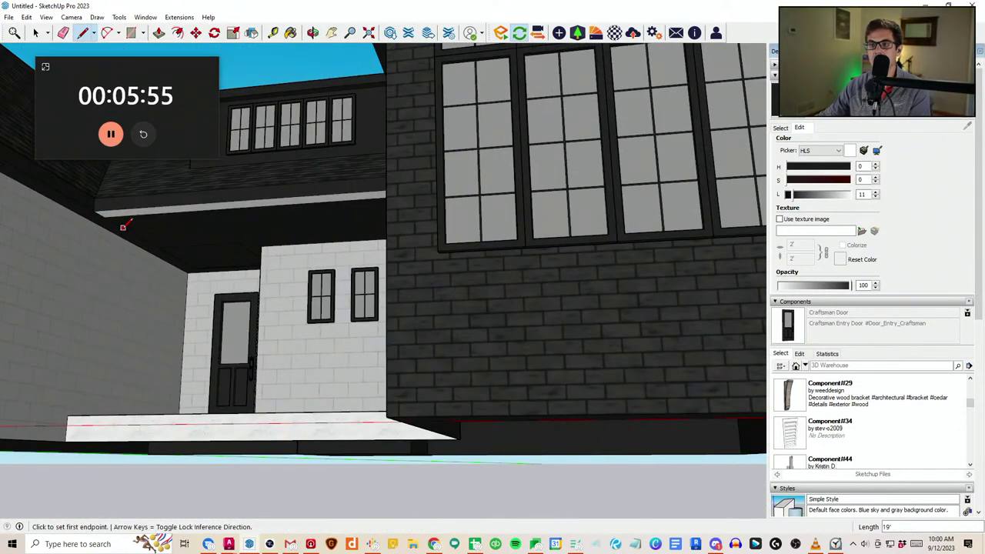
{"action": "scroll", "coordinate": [124, 207], "scroll_direction": "up", "scroll_amount": 3}
{"action": "key", "text": "e"}
{"action": "left_click", "coordinate": [86, 208]}
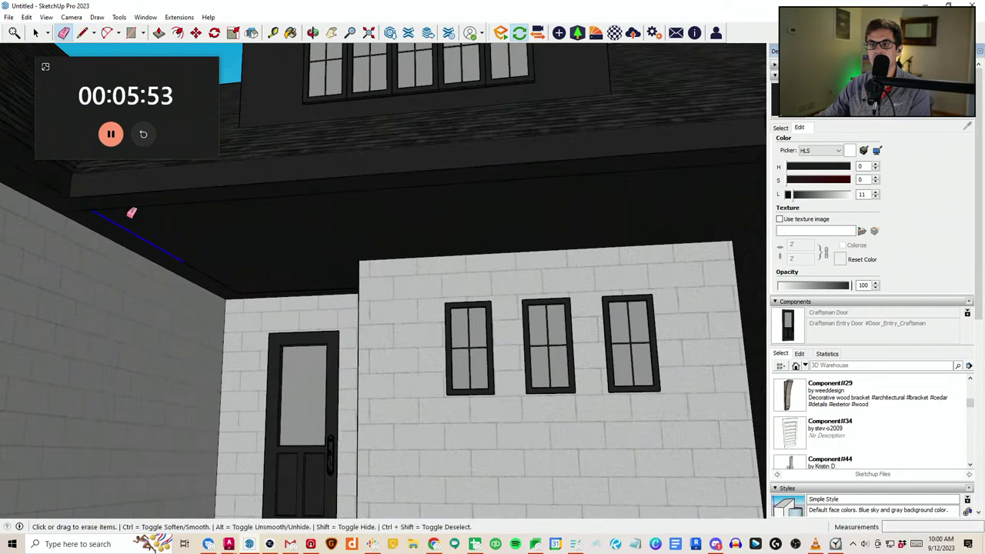
{"action": "middle_click_drag", "start_coordinate": [319, 256], "coordinate": [369, 244]}
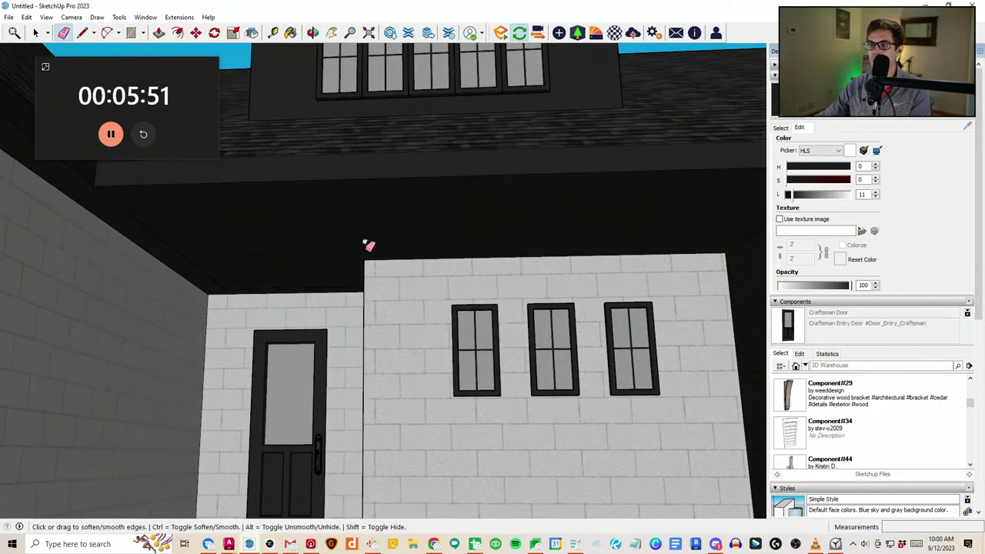
{"action": "scroll", "coordinate": [363, 257], "scroll_direction": "down", "scroll_amount": 3}
{"action": "middle_click_drag", "start_coordinate": [351, 300], "coordinate": [627, 287]}
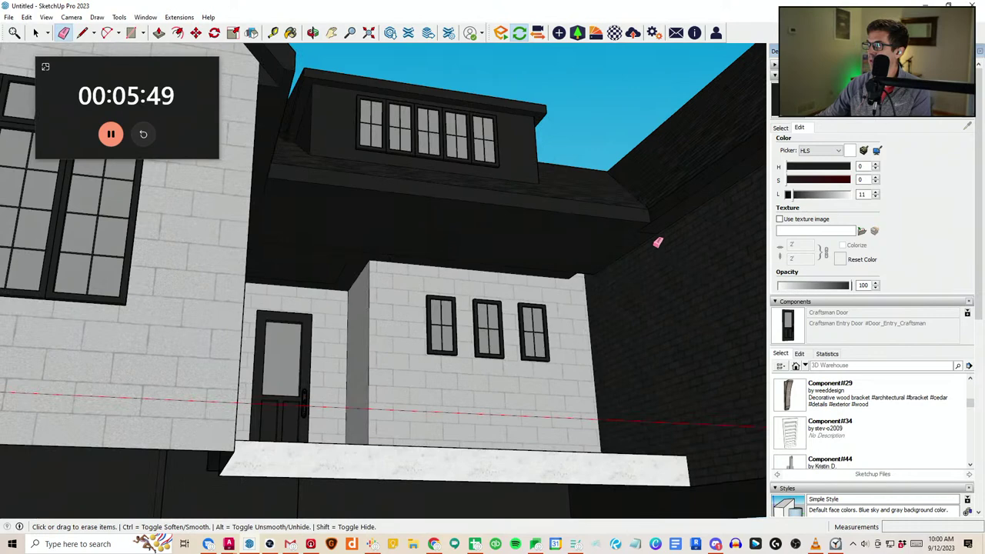
Draw a line across the base of the brick notch atop the three-window wall and erase the notch and stray edges under the eave
{"action": "scroll", "coordinate": [658, 243], "scroll_direction": "up", "scroll_amount": 5}
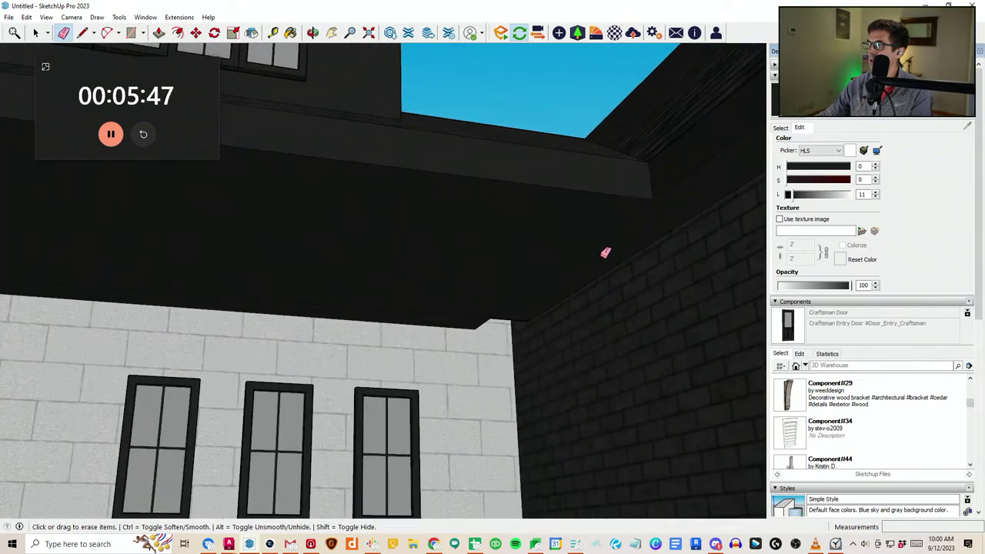
{"action": "scroll", "coordinate": [523, 352], "scroll_direction": "down", "scroll_amount": 4}
{"action": "key", "text": "l"}
{"action": "left_click", "coordinate": [505, 295]}
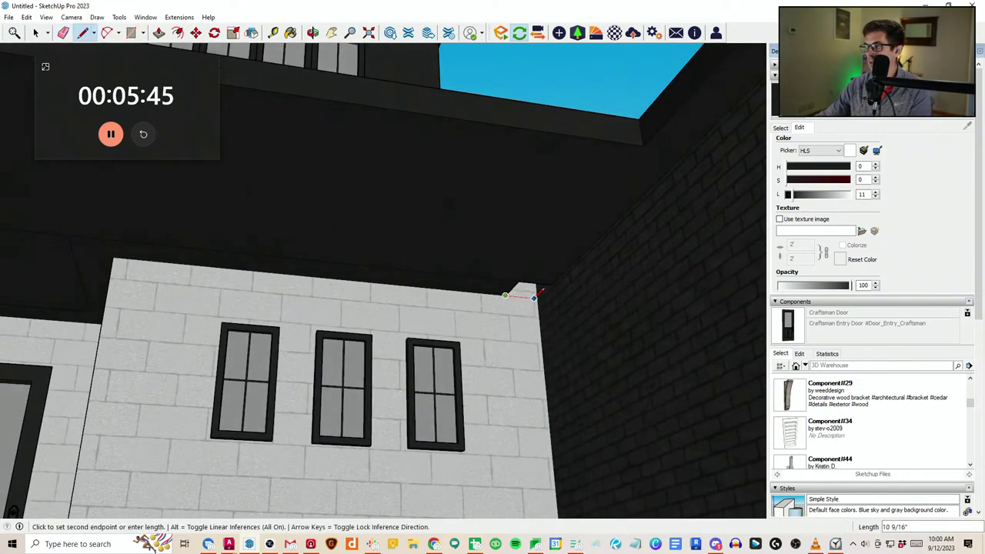
{"action": "left_click", "coordinate": [537, 297]}
{"action": "left_click", "coordinate": [536, 299]}
{"action": "key", "text": "e"}
{"action": "left_click_drag", "start_coordinate": [536, 295], "coordinate": [527, 277]}
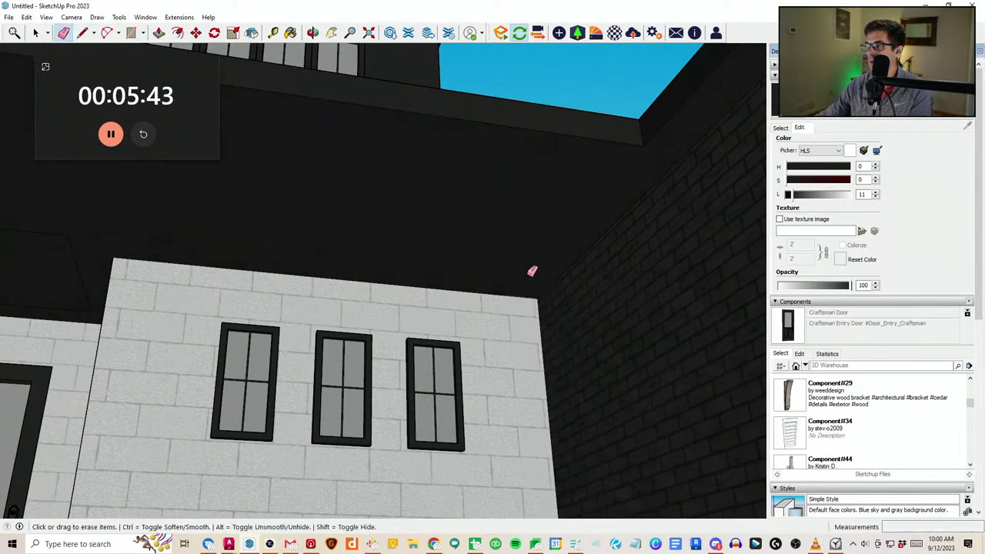
{"action": "scroll", "coordinate": [312, 274], "scroll_direction": "down", "scroll_amount": 3}
{"action": "scroll", "coordinate": [202, 262], "scroll_direction": "up", "scroll_amount": 1}
{"action": "left_click_drag", "start_coordinate": [126, 248], "coordinate": [121, 236]}
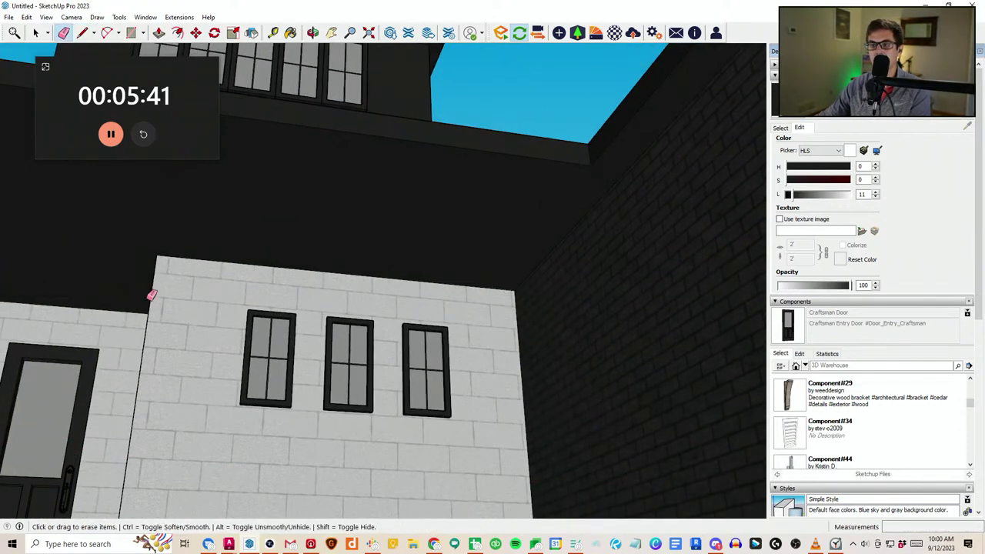
{"action": "scroll", "coordinate": [82, 248], "scroll_direction": "down", "scroll_amount": 3}
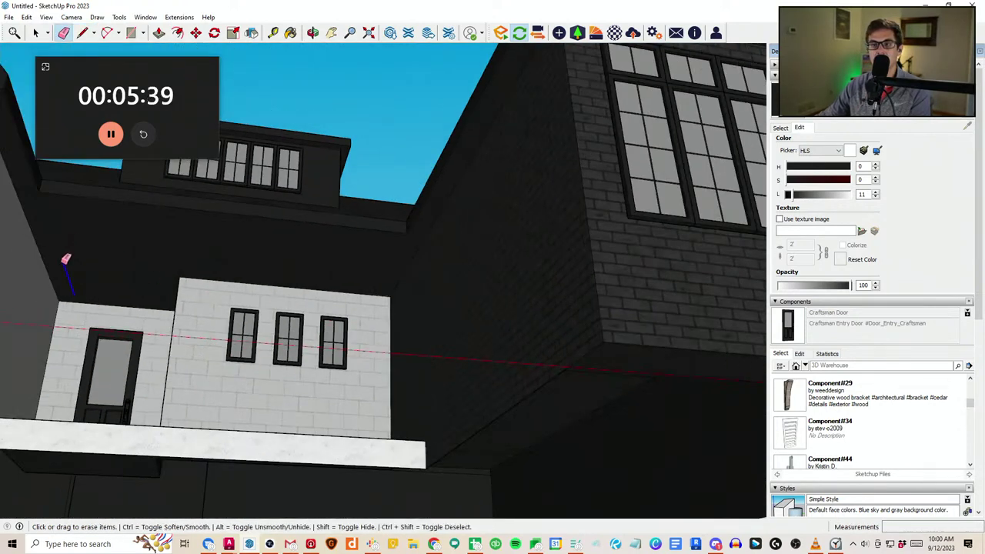
Draw a 1' wide beam profile with lines on the side wall beneath the front edge of the porch eave
{"action": "middle_click_drag", "start_coordinate": [66, 259], "coordinate": [479, 335]}
{"action": "key", "text": "l"}
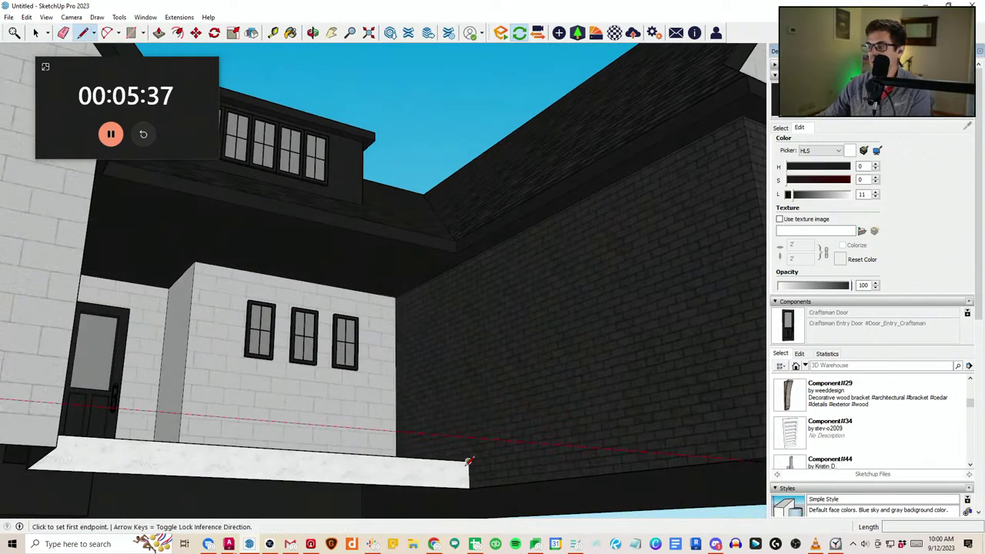
{"action": "left_click", "coordinate": [467, 463]}
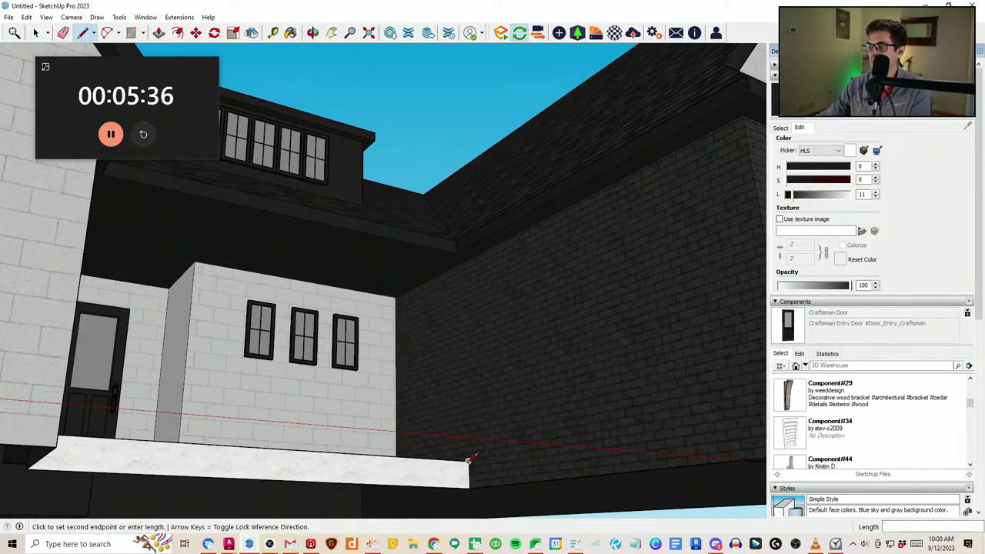
{"action": "left_click", "coordinate": [464, 264]}
{"action": "left_click", "coordinate": [464, 265]}
{"action": "scroll", "coordinate": [464, 265], "scroll_direction": "down", "scroll_amount": 3}
{"action": "middle_click_drag", "start_coordinate": [464, 265], "coordinate": [210, 279]}
{"action": "scroll", "coordinate": [124, 269], "scroll_direction": "up", "scroll_amount": 2}
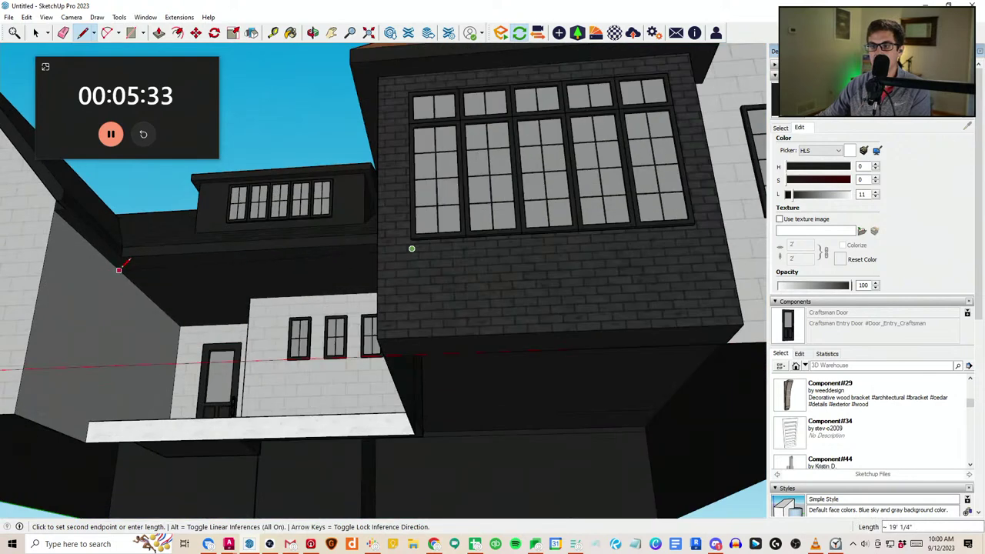
{"action": "left_click", "coordinate": [112, 264]}
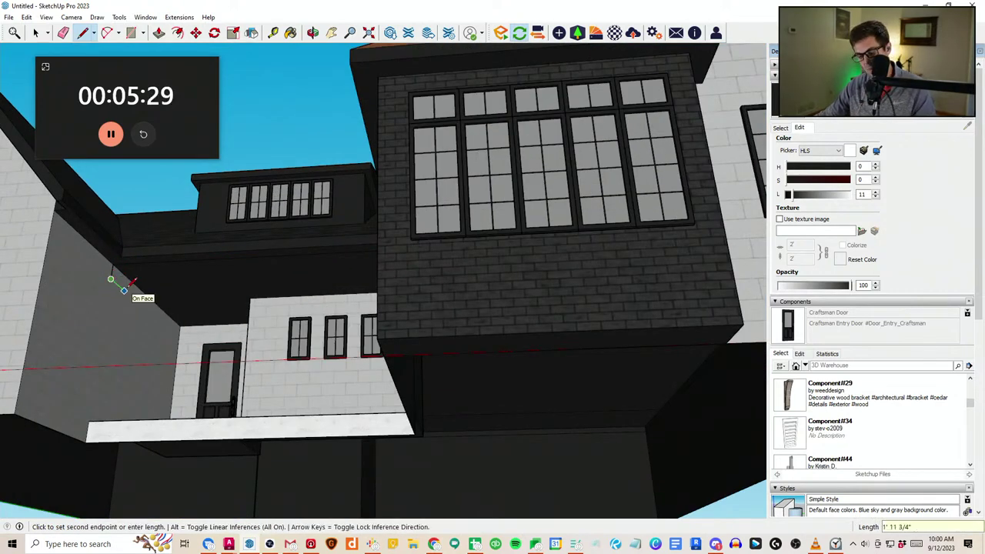
{"action": "left_click", "coordinate": [125, 270]}
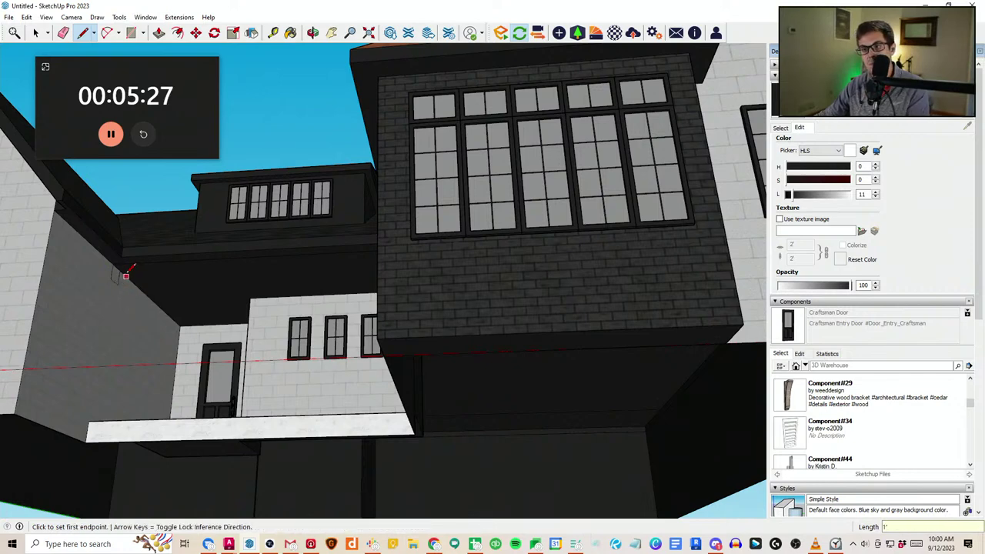
Push/pull the beam profile 19' across the porch opening to the opposite side wall
{"action": "scroll", "coordinate": [122, 273], "scroll_direction": "up", "scroll_amount": 3}
{"action": "middle_click_drag", "start_coordinate": [122, 273], "coordinate": [125, 284]}
{"action": "key", "text": "p"}
{"action": "left_click", "coordinate": [124, 283]}
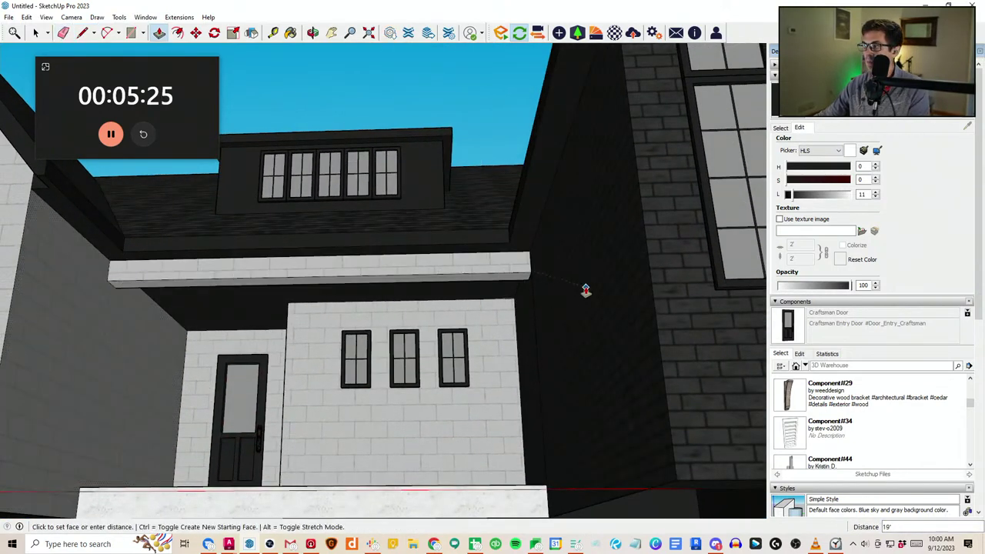
{"action": "left_click", "coordinate": [585, 291]}
{"action": "key", "text": "e"}
{"action": "scroll", "coordinate": [386, 294], "scroll_direction": "down", "scroll_amount": 5}
{"action": "mouse_move", "coordinate": [496, 325]}
{"action": "middle_mouse_down"}
{"action": "mouse_move", "coordinate": [386, 295]}
{"action": "mouse_move", "coordinate": [354, 330]}
{"action": "mouse_move", "coordinate": [431, 330]}
{"action": "middle_mouse_up"}
{"action": "scroll", "coordinate": [431, 330], "scroll_direction": "down", "scroll_amount": 2}
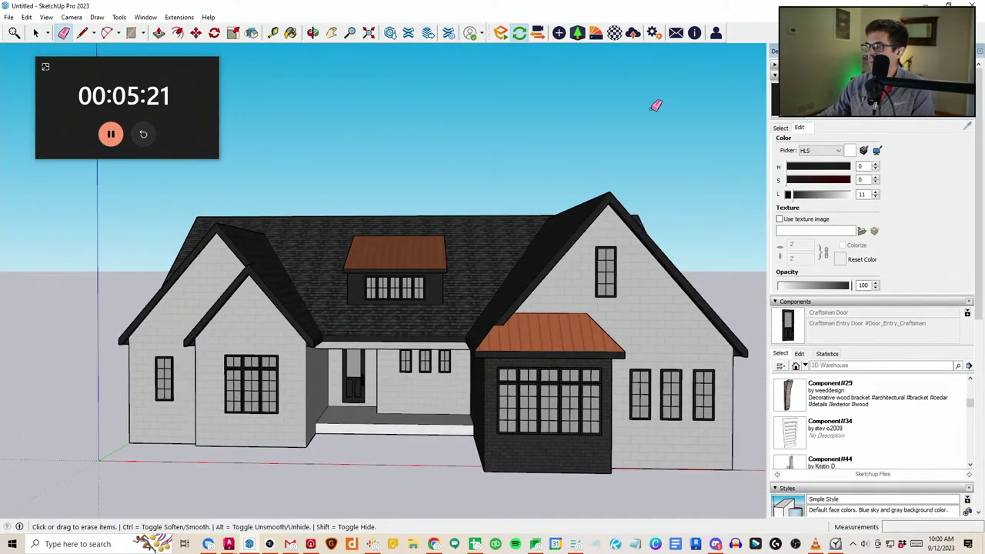
{"action": "scroll", "coordinate": [508, 297], "scroll_direction": "down", "scroll_amount": 2}
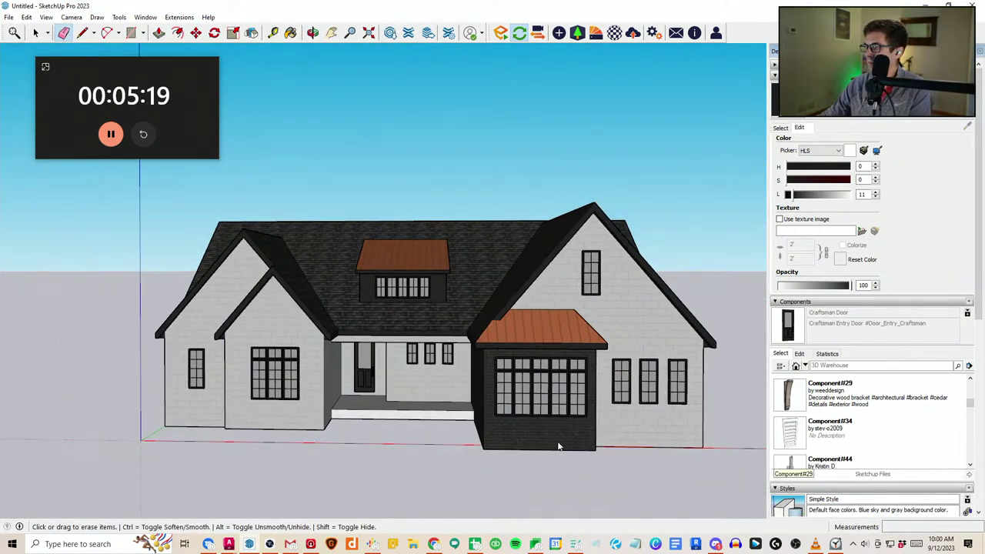
Insert the decorative wood bracket Component#29 on the ground in front of the house and rotate it -90 degrees
{"action": "left_click", "coordinate": [790, 396]}
{"action": "scroll", "coordinate": [522, 454], "scroll_direction": "up", "scroll_amount": 1}
{"action": "scroll", "coordinate": [484, 461], "scroll_direction": "down", "scroll_amount": 3}
{"action": "middle_click_drag", "start_coordinate": [466, 431], "coordinate": [498, 483]}
{"action": "scroll", "coordinate": [357, 403], "scroll_direction": "down", "scroll_amount": 2}
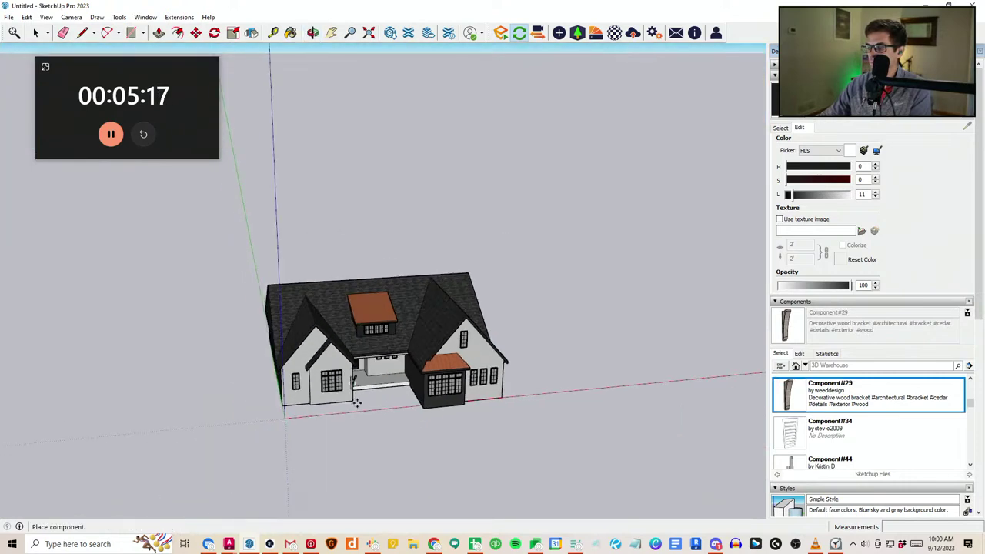
{"action": "scroll", "coordinate": [357, 402], "scroll_direction": "up", "scroll_amount": 1}
{"action": "left_click", "coordinate": [390, 442]}
{"action": "scroll", "coordinate": [393, 441], "scroll_direction": "up", "scroll_amount": 7}
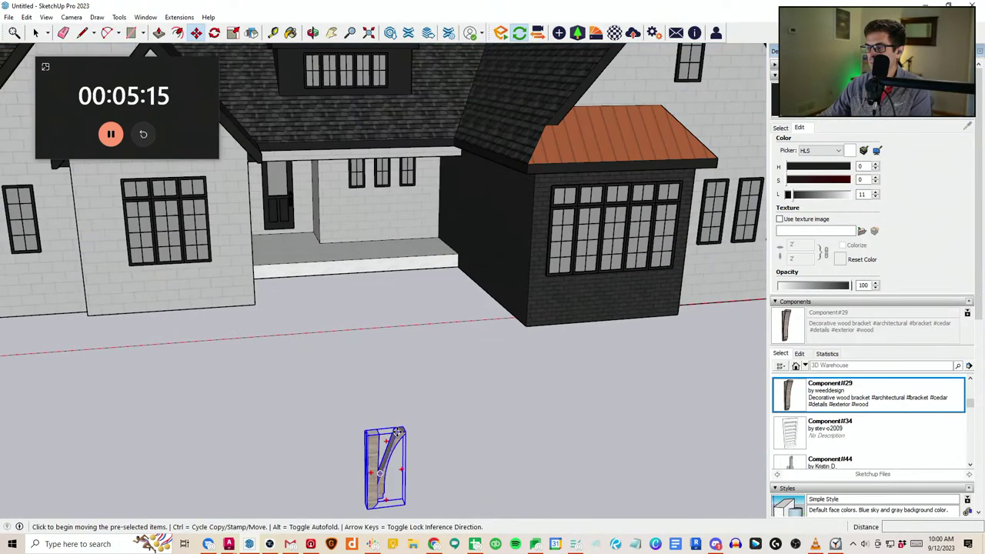
{"action": "left_click", "coordinate": [395, 433]}
{"action": "left_click", "coordinate": [397, 454]}
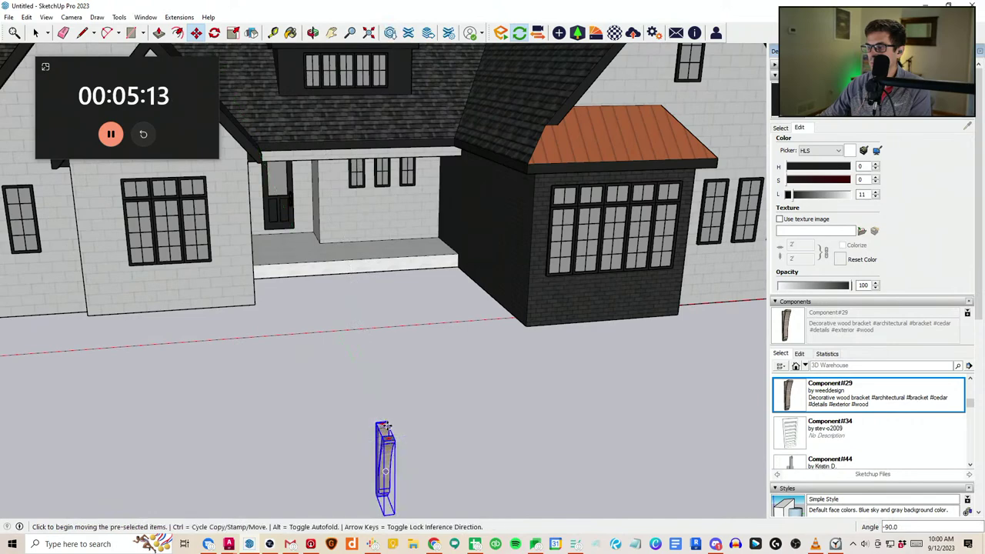
Move the bracket by its top corner to the dark brick bay's front corner, beneath the copper roof's eave
{"action": "scroll", "coordinate": [375, 426], "scroll_direction": "up", "scroll_amount": 1}
{"action": "left_click", "coordinate": [375, 420]}
{"action": "scroll", "coordinate": [569, 121], "scroll_direction": "up", "scroll_amount": 3}
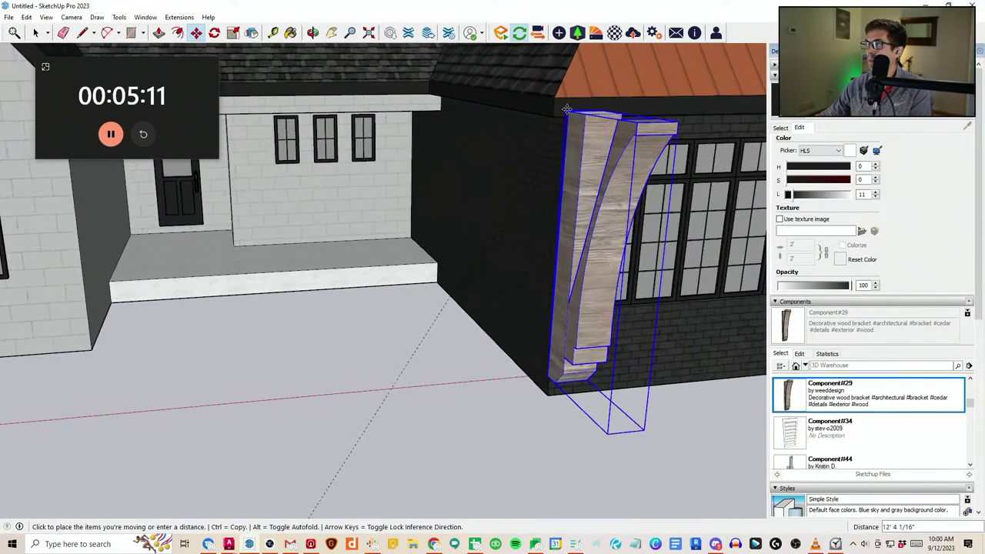
{"action": "middle_click_drag", "start_coordinate": [567, 116], "coordinate": [240, 157]}
{"action": "left_click", "coordinate": [631, 67]}
{"action": "scroll", "coordinate": [571, 160], "scroll_direction": "up", "scroll_amount": 1}
{"action": "scroll", "coordinate": [369, 263], "scroll_direction": "down", "scroll_amount": 2}
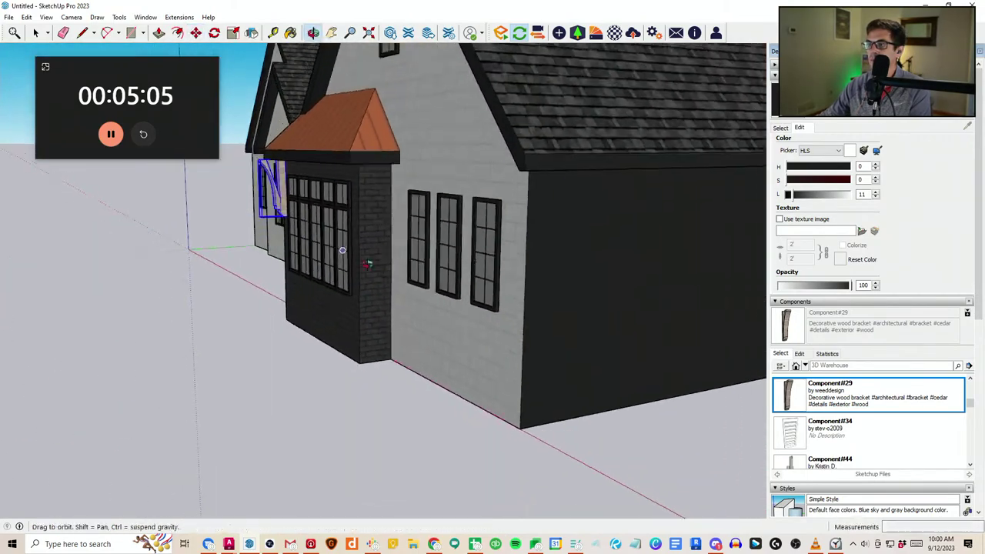
Scale the bracket down from its lower outer corner so it fits as a small support beneath the bay's eave
{"action": "middle_click_drag", "start_coordinate": [369, 263], "coordinate": [433, 283]}
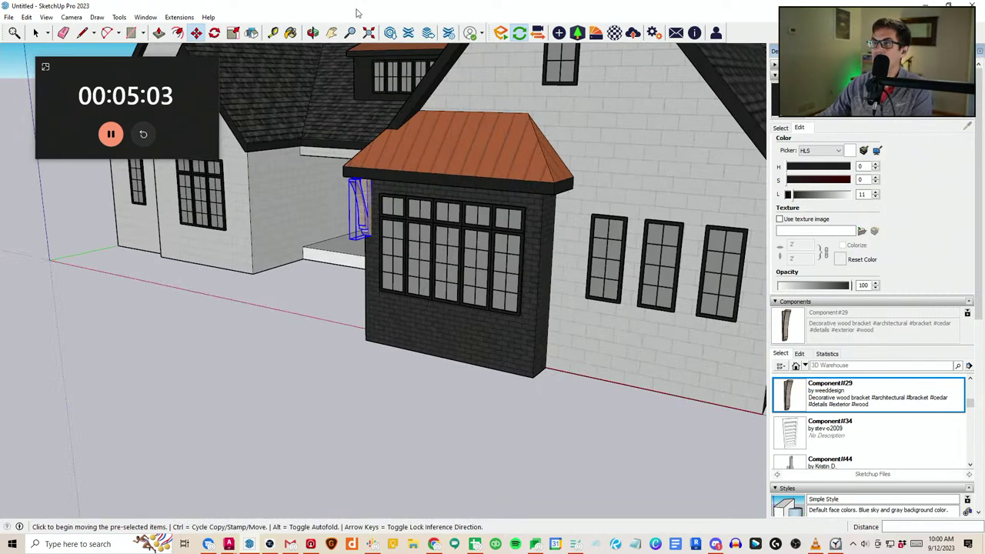
{"action": "left_click", "coordinate": [234, 34]}
{"action": "scroll", "coordinate": [365, 250], "scroll_direction": "up", "scroll_amount": 5}
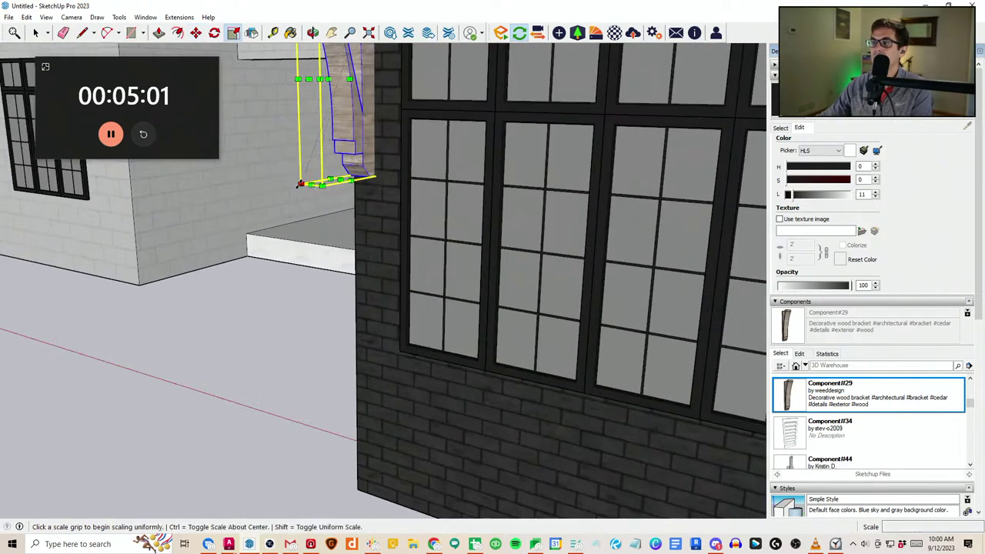
{"action": "scroll", "coordinate": [301, 181], "scroll_direction": "down", "scroll_amount": 2}
{"action": "left_click", "coordinate": [300, 182]}
{"action": "left_click", "coordinate": [335, 105]}
{"action": "scroll", "coordinate": [326, 223], "scroll_direction": "down", "scroll_amount": 3}
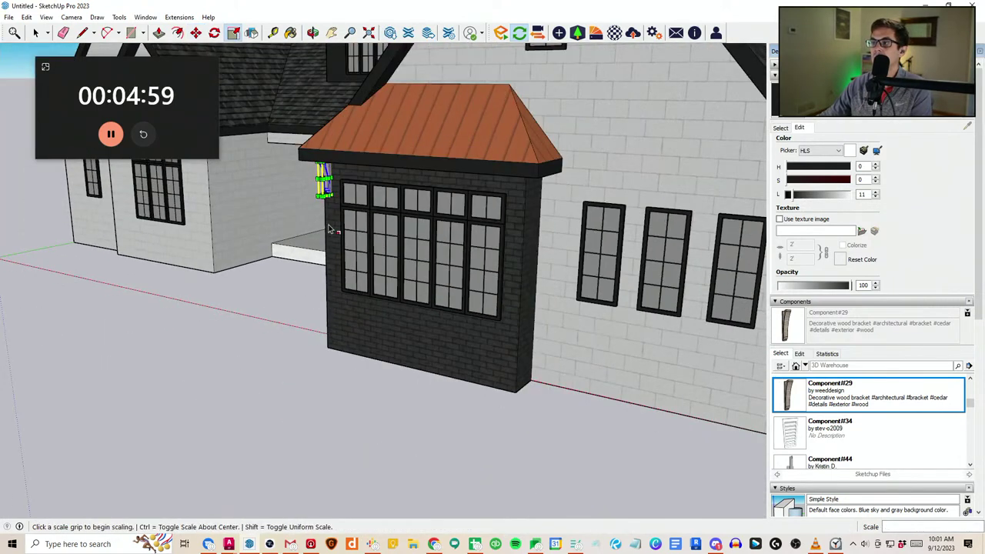
{"action": "scroll", "coordinate": [333, 228], "scroll_direction": "up", "scroll_amount": 2}
{"action": "key", "text": "space"}
{"action": "left_click", "coordinate": [280, 327]}
{"action": "scroll", "coordinate": [283, 327], "scroll_direction": "down", "scroll_amount": 4}
{"action": "middle_click_drag", "start_coordinate": [338, 373], "coordinate": [454, 342]}
{"action": "scroll", "coordinate": [425, 211], "scroll_direction": "up", "scroll_amount": 1}
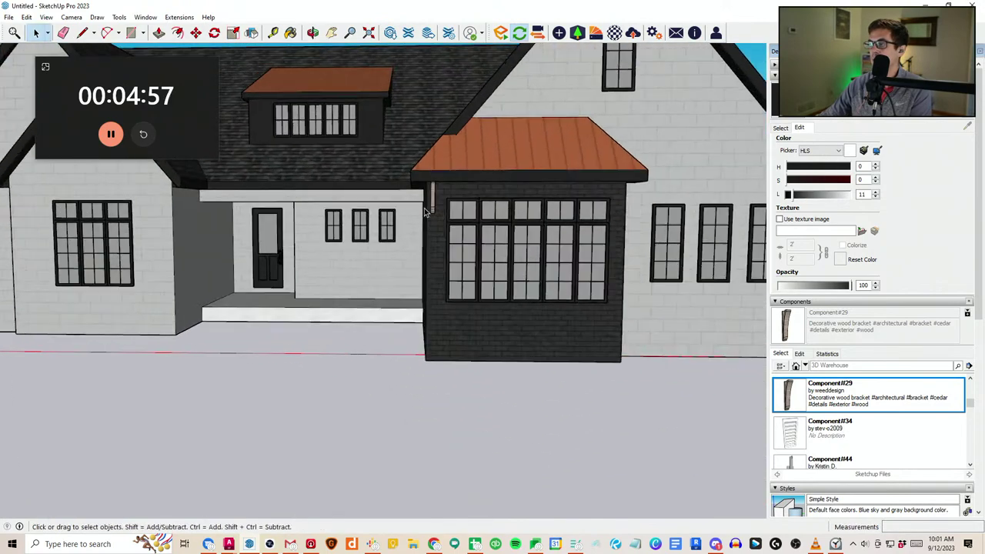
Copy the bracket 11' 4 7/16" across the bay front to its opposite corner
{"action": "left_click", "coordinate": [433, 205]}
{"action": "middle_click_drag", "start_coordinate": [434, 216], "coordinate": [442, 240]}
{"action": "scroll", "coordinate": [443, 245], "scroll_direction": "down", "scroll_amount": 1}
{"action": "key", "text": "m"}
{"action": "key", "text": "ctrl"}
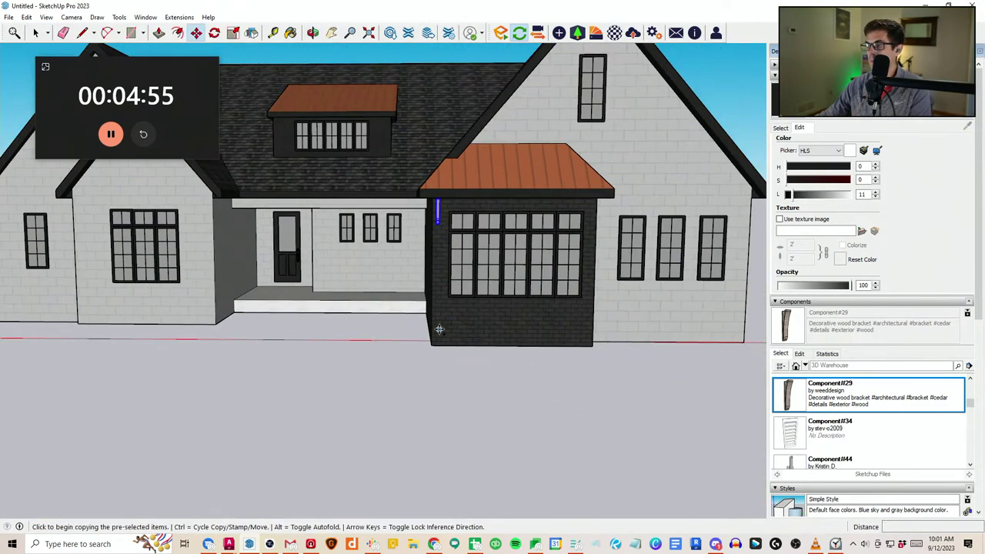
{"action": "left_click", "coordinate": [437, 328]}
{"action": "scroll", "coordinate": [551, 323], "scroll_direction": "up", "scroll_amount": 1}
{"action": "left_click", "coordinate": [596, 329]}
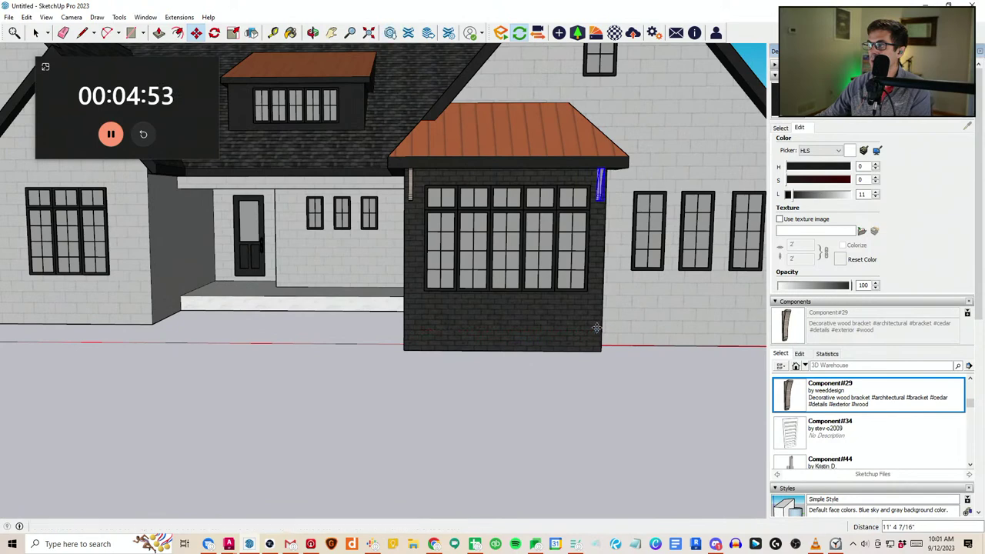
{"action": "scroll", "coordinate": [595, 329], "scroll_direction": "down", "scroll_amount": 2}
{"action": "key", "text": "space"}
{"action": "left_click", "coordinate": [564, 375]}
{"action": "middle_click_drag", "start_coordinate": [565, 375], "coordinate": [472, 358]}
{"action": "scroll", "coordinate": [539, 371], "scroll_direction": "down", "scroll_amount": 2}
{"action": "scroll", "coordinate": [569, 285], "scroll_direction": "up", "scroll_amount": 1}
{"action": "scroll", "coordinate": [704, 237], "scroll_direction": "up", "scroll_amount": 2}
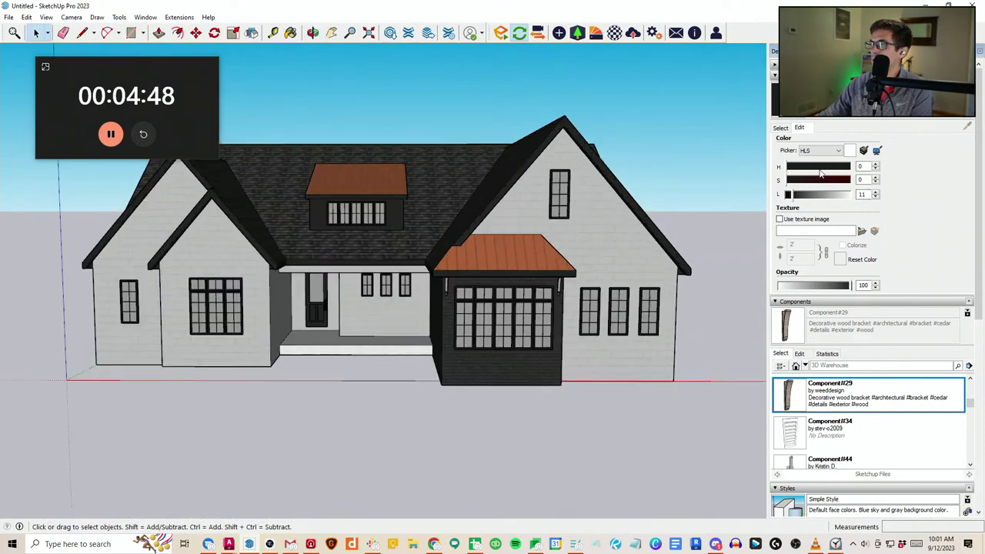
Sample the wood material from the bay's bracket and paint the porch beam's faces with it
{"action": "left_click", "coordinate": [781, 129]}
{"action": "left_click", "coordinate": [967, 127]}
{"action": "scroll", "coordinate": [451, 280], "scroll_direction": "up", "scroll_amount": 5}
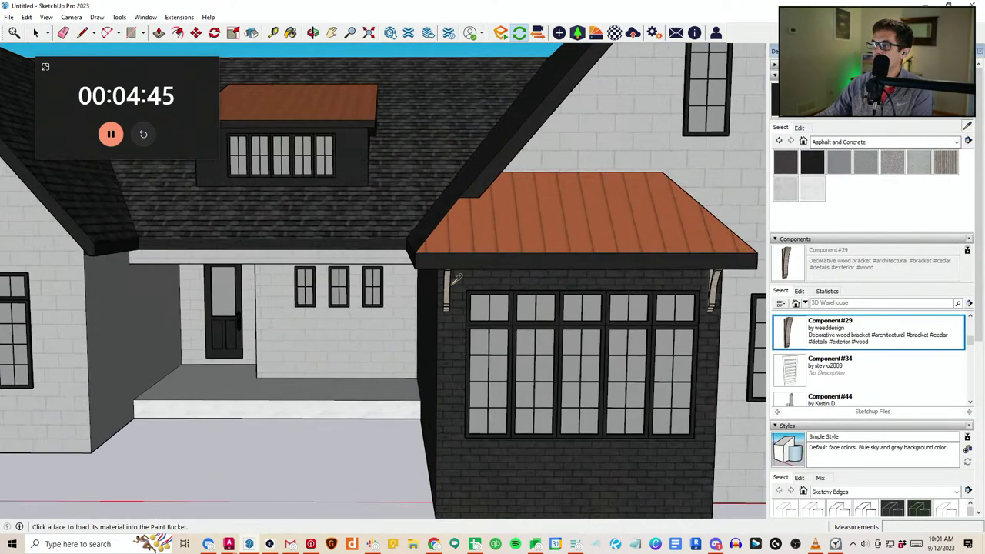
{"action": "scroll", "coordinate": [453, 280], "scroll_direction": "up", "scroll_amount": 1}
{"action": "left_click", "coordinate": [446, 286]}
{"action": "left_click", "coordinate": [345, 250]}
{"action": "mouse_move", "coordinate": [347, 250]}
{"action": "middle_mouse_down"}
{"action": "mouse_move", "coordinate": [367, 198]}
{"action": "mouse_move", "coordinate": [333, 192]}
{"action": "mouse_move", "coordinate": [369, 292]}
{"action": "middle_mouse_up"}
{"action": "scroll", "coordinate": [331, 195], "scroll_direction": "up", "scroll_amount": 2}
{"action": "left_click", "coordinate": [332, 189]}
{"action": "scroll", "coordinate": [369, 291], "scroll_direction": "down", "scroll_amount": 4}
{"action": "scroll", "coordinate": [369, 292], "scroll_direction": "down", "scroll_amount": 5}
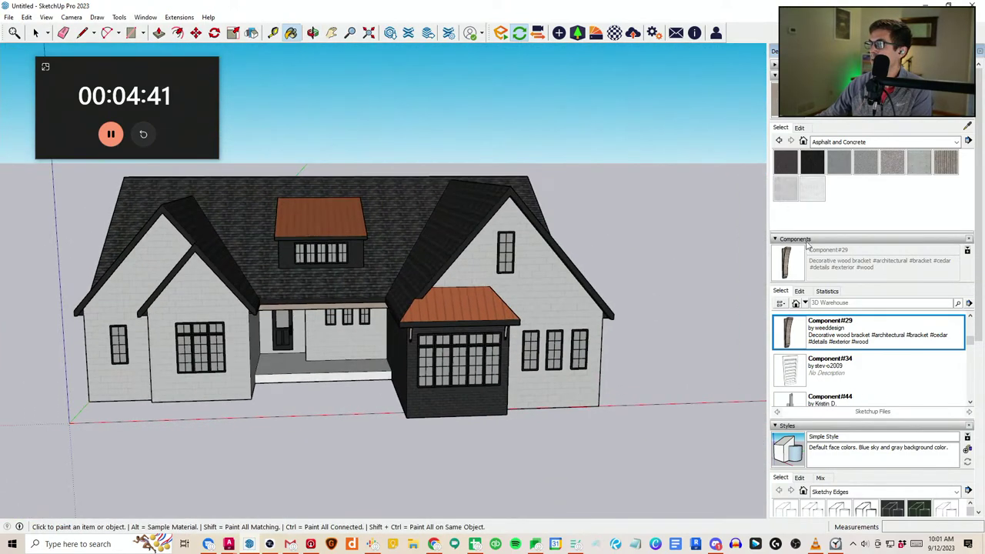
Find the Column Square component with the pedestal base in the component collection and insert it on the ground in front of the porch
{"action": "scroll", "coordinate": [846, 332], "scroll_direction": "down", "scroll_amount": 2}
{"action": "left_click", "coordinate": [969, 342]}
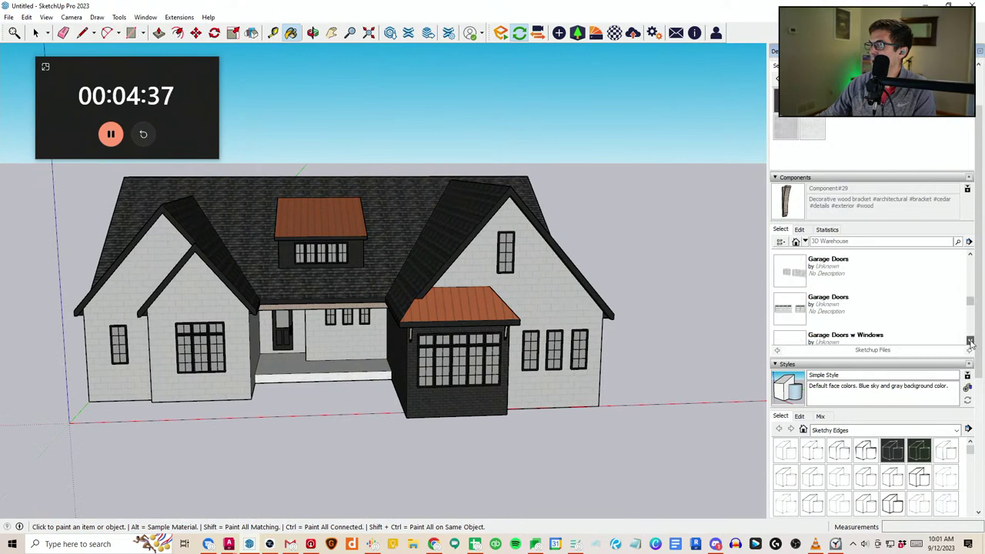
{"action": "left_click", "coordinate": [970, 342]}
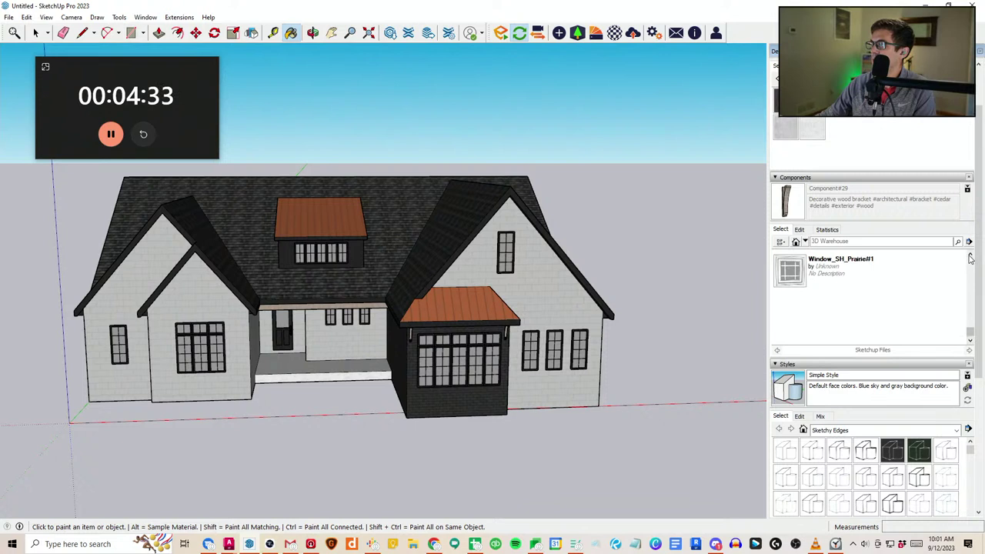
{"action": "left_click", "coordinate": [970, 257]}
{"action": "left_click_drag", "start_coordinate": [971, 260], "coordinate": [969, 264]}
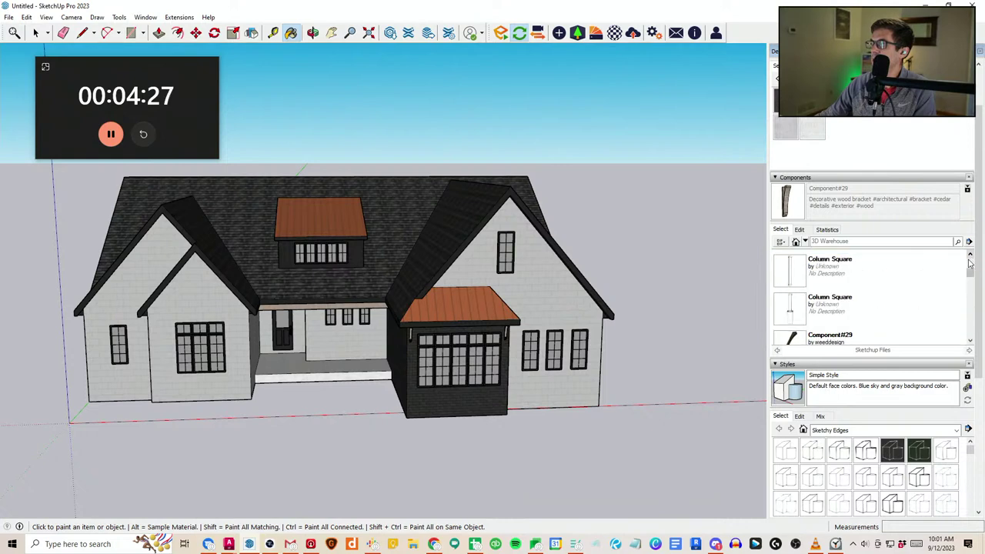
{"action": "left_click", "coordinate": [779, 285]}
{"action": "left_click", "coordinate": [799, 320]}
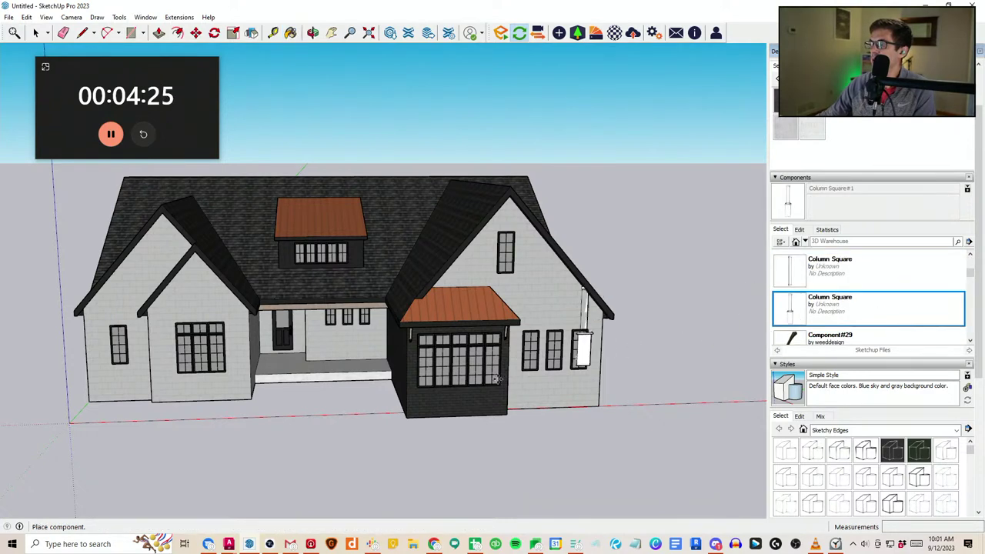
{"action": "scroll", "coordinate": [303, 392], "scroll_direction": "up", "scroll_amount": 2}
{"action": "left_click", "coordinate": [256, 408]}
{"action": "middle_click_drag", "start_coordinate": [255, 409], "coordinate": [212, 459]}
Move the column by its top corner to the porch beam's end beside the dark brick bay
{"action": "key", "text": "m"}
{"action": "scroll", "coordinate": [247, 339], "scroll_direction": "up", "scroll_amount": 4}
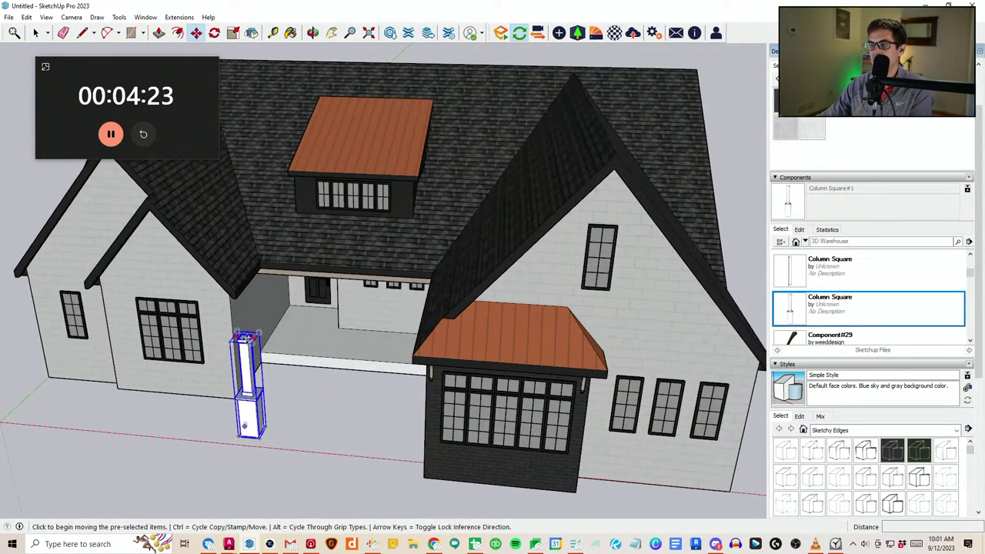
{"action": "left_click", "coordinate": [248, 338]}
{"action": "middle_click_drag", "start_coordinate": [358, 341], "coordinate": [338, 219]}
{"action": "middle_click_drag", "start_coordinate": [490, 204], "coordinate": [578, 185]}
{"action": "scroll", "coordinate": [578, 185], "scroll_direction": "up", "scroll_amount": 2}
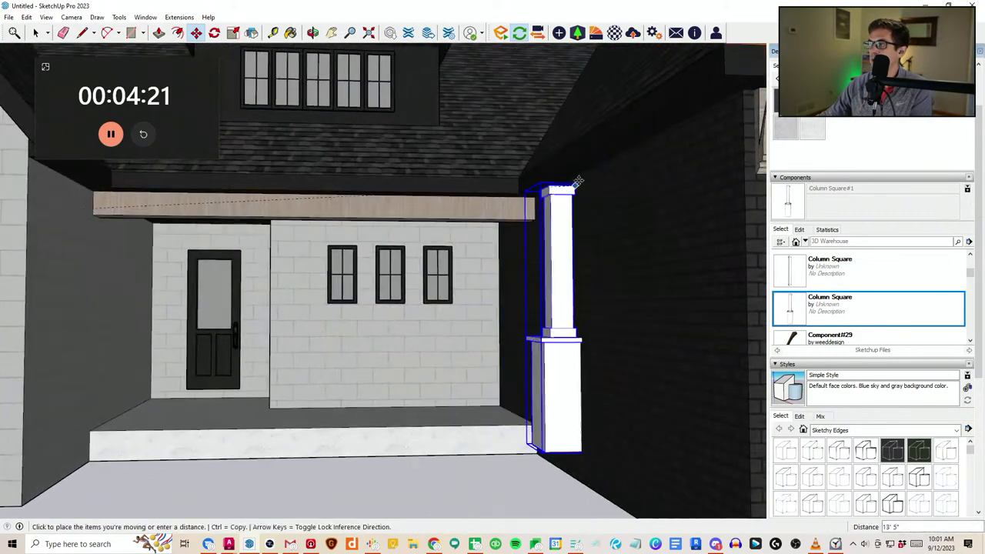
{"action": "scroll", "coordinate": [532, 208], "scroll_direction": "up", "scroll_amount": 1}
{"action": "middle_click_drag", "start_coordinate": [560, 220], "coordinate": [603, 331]}
{"action": "scroll", "coordinate": [529, 206], "scroll_direction": "up", "scroll_amount": 1}
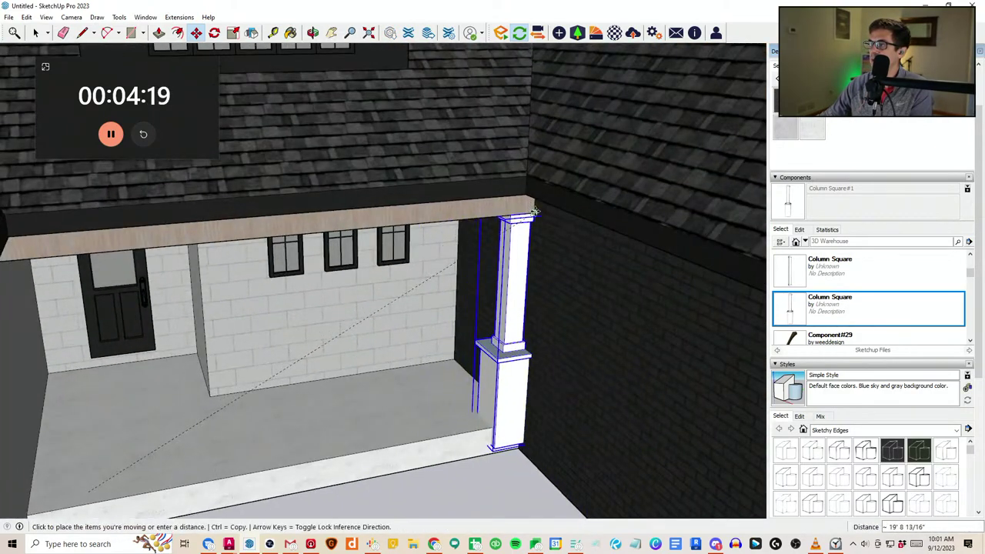
{"action": "left_click", "coordinate": [532, 210]}
Edit the column and lower its pedestal base about 5 13/16" so it reaches the ground
{"action": "scroll", "coordinate": [531, 223], "scroll_direction": "down", "scroll_amount": 2}
{"action": "middle_click_drag", "start_coordinate": [523, 238], "coordinate": [393, 188]}
{"action": "scroll", "coordinate": [463, 292], "scroll_direction": "down", "scroll_amount": 3}
{"action": "key", "text": "space"}
{"action": "double_click", "coordinate": [467, 290]}
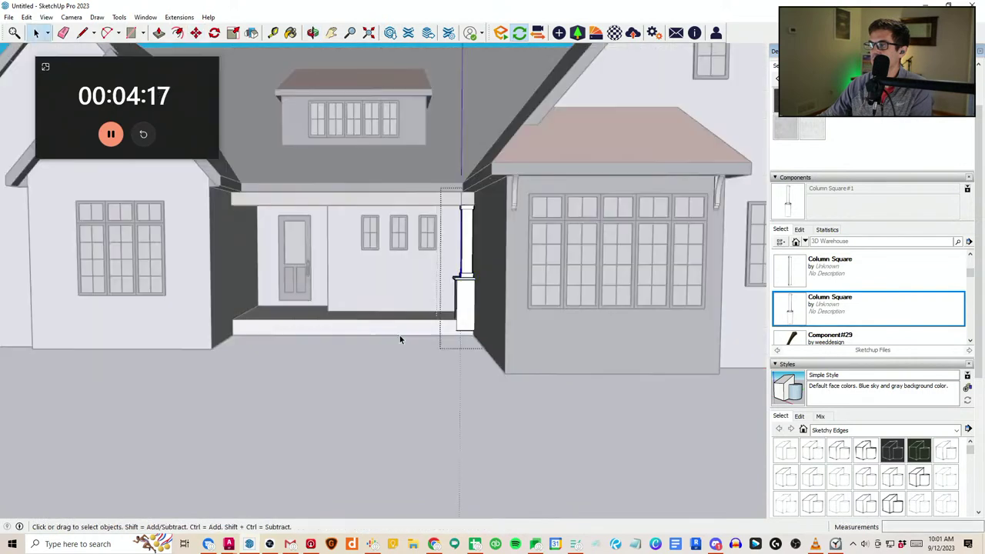
{"action": "scroll", "coordinate": [540, 290], "scroll_direction": "up", "scroll_amount": 5}
{"action": "key", "text": "m"}
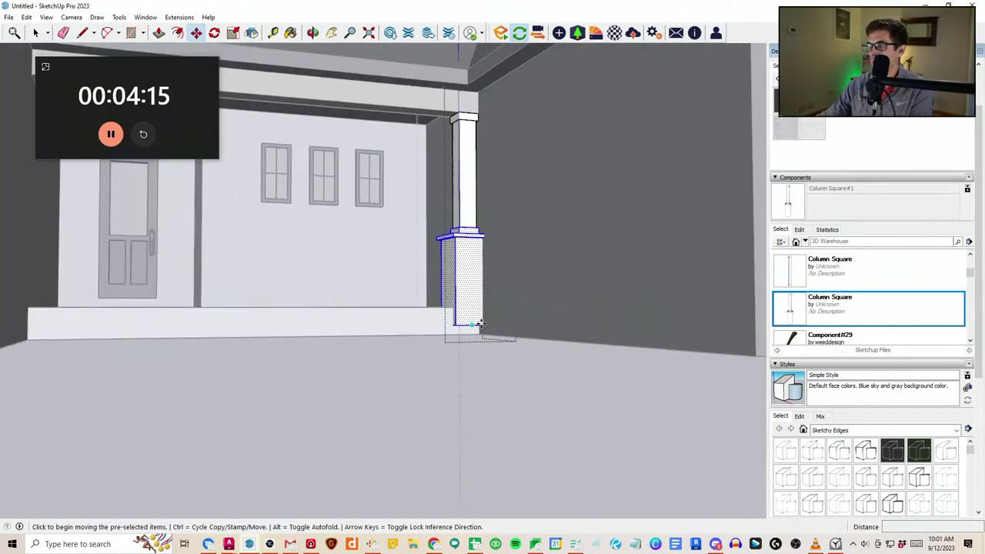
{"action": "left_click", "coordinate": [482, 324]}
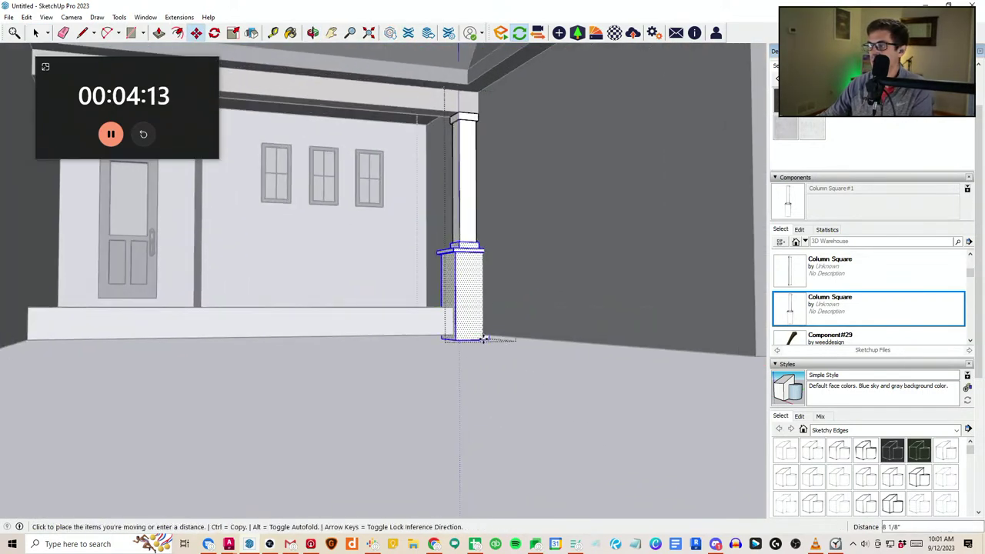
{"action": "left_click", "coordinate": [482, 335]}
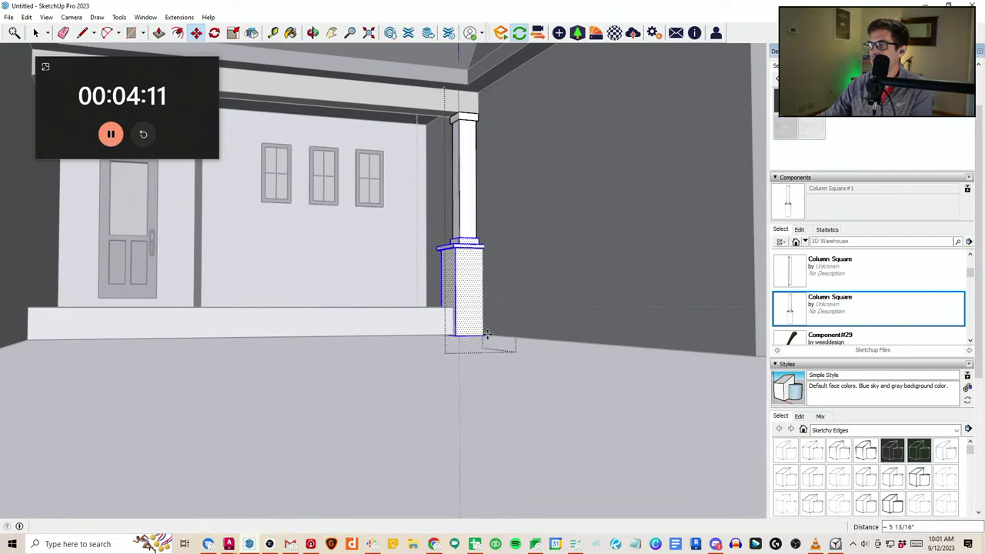
{"action": "scroll", "coordinate": [481, 334], "scroll_direction": "down", "scroll_amount": 5}
{"action": "middle_click_drag", "start_coordinate": [466, 317], "coordinate": [420, 360]}
{"action": "scroll", "coordinate": [433, 344], "scroll_direction": "down", "scroll_amount": 1}
{"action": "key", "text": "space"}
{"action": "left_click", "coordinate": [439, 400]}
{"action": "scroll", "coordinate": [422, 358], "scroll_direction": "down", "scroll_amount": 1}
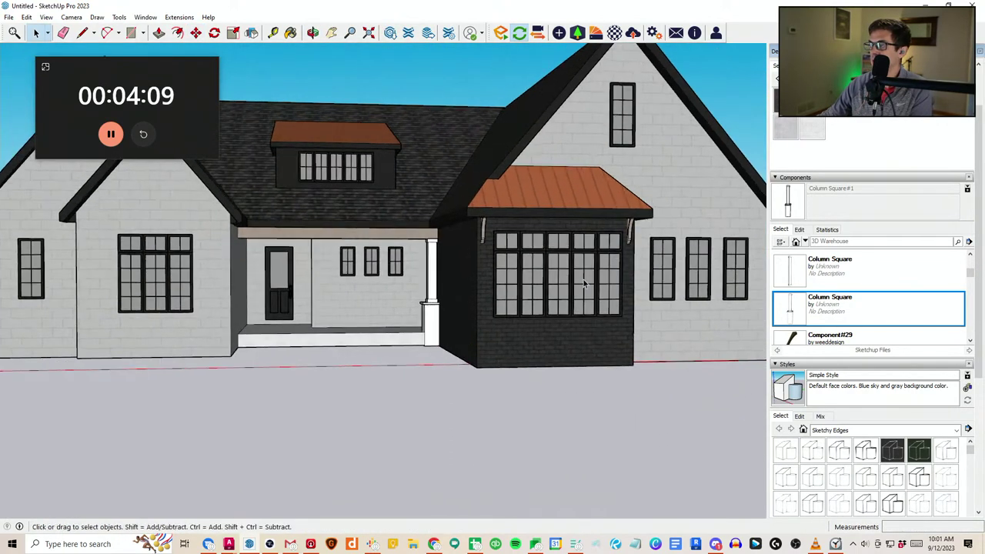
Paint the column's upper shaft and trim inside the component with the porch beam's wood material
{"action": "middle_click_drag", "start_coordinate": [453, 300], "coordinate": [481, 337]}
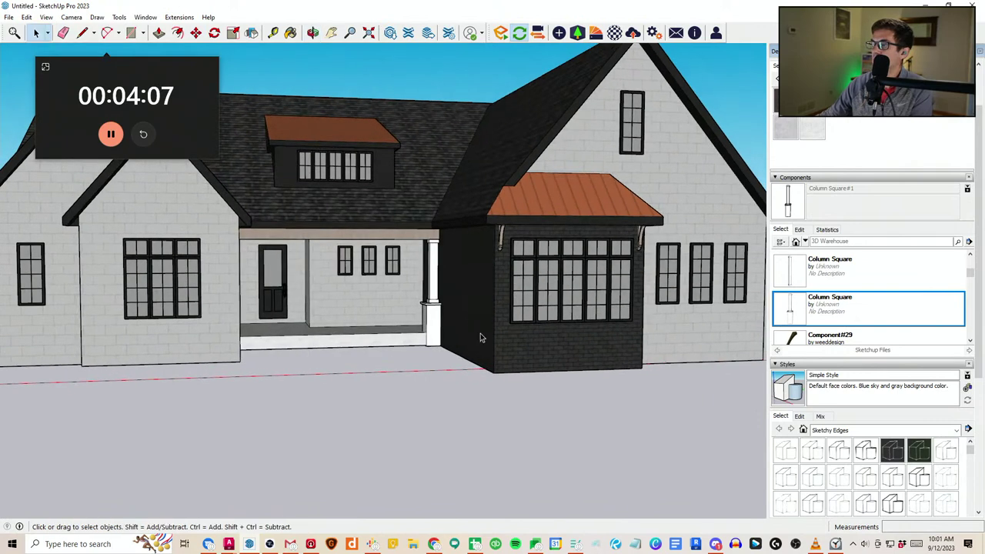
{"action": "double_click", "coordinate": [434, 316]}
{"action": "scroll", "coordinate": [435, 315], "scroll_direction": "up", "scroll_amount": 6}
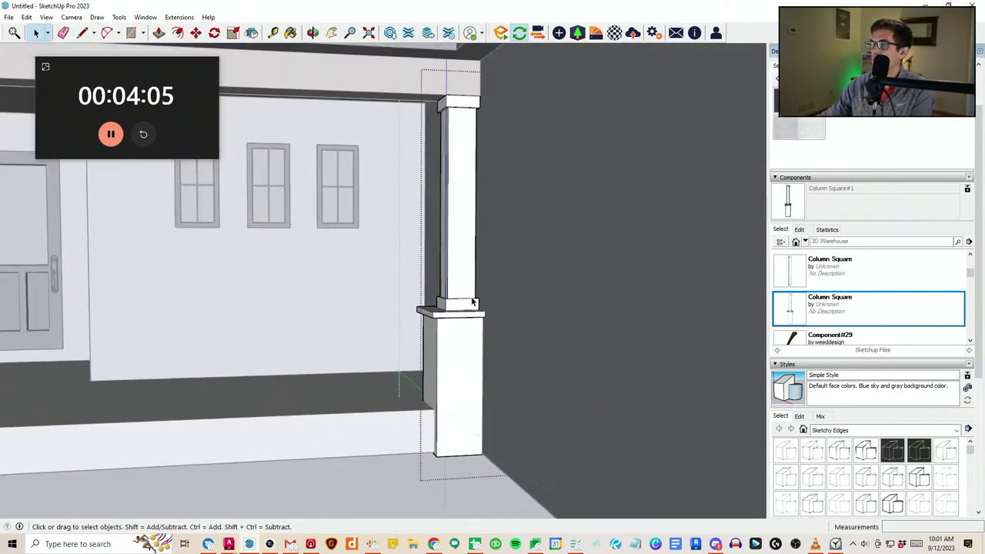
{"action": "scroll", "coordinate": [470, 301], "scroll_direction": "down", "scroll_amount": 1}
{"action": "scroll", "coordinate": [470, 302], "scroll_direction": "up", "scroll_amount": 1}
{"action": "middle_click_drag", "start_coordinate": [472, 295], "coordinate": [499, 302]}
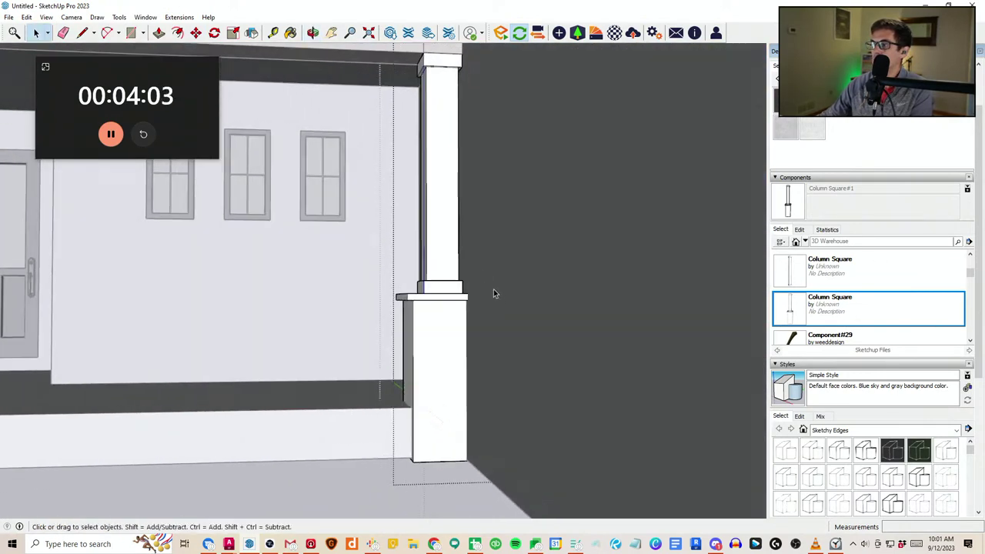
{"action": "left_click_drag", "start_coordinate": [373, 56], "coordinate": [373, 53]}
{"action": "scroll", "coordinate": [410, 189], "scroll_direction": "down", "scroll_amount": 2}
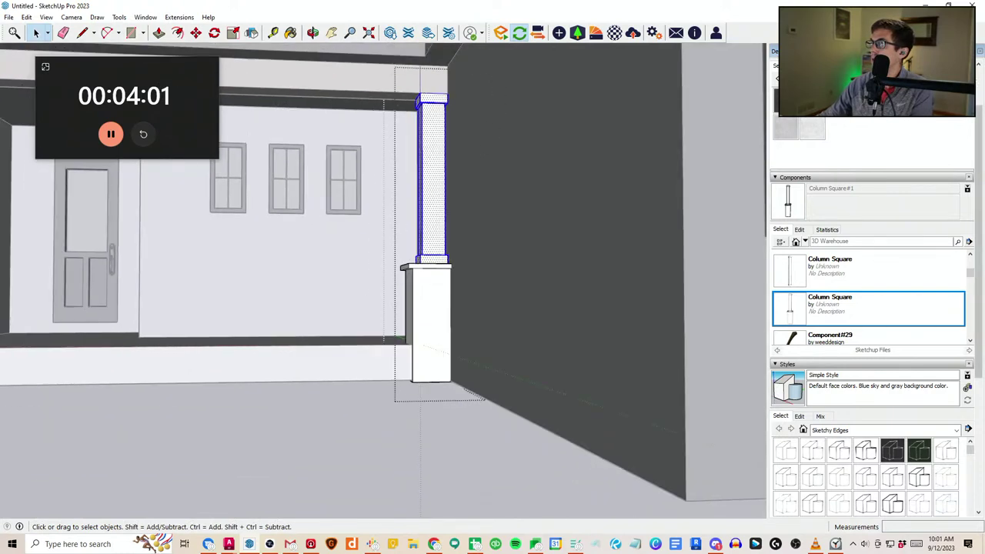
{"action": "left_click", "coordinate": [966, 64]}
{"action": "scroll", "coordinate": [361, 301], "scroll_direction": "down", "scroll_amount": 2}
{"action": "left_click", "coordinate": [369, 124]}
{"action": "left_click", "coordinate": [424, 186]}
{"action": "scroll", "coordinate": [412, 351], "scroll_direction": "down", "scroll_amount": 1}
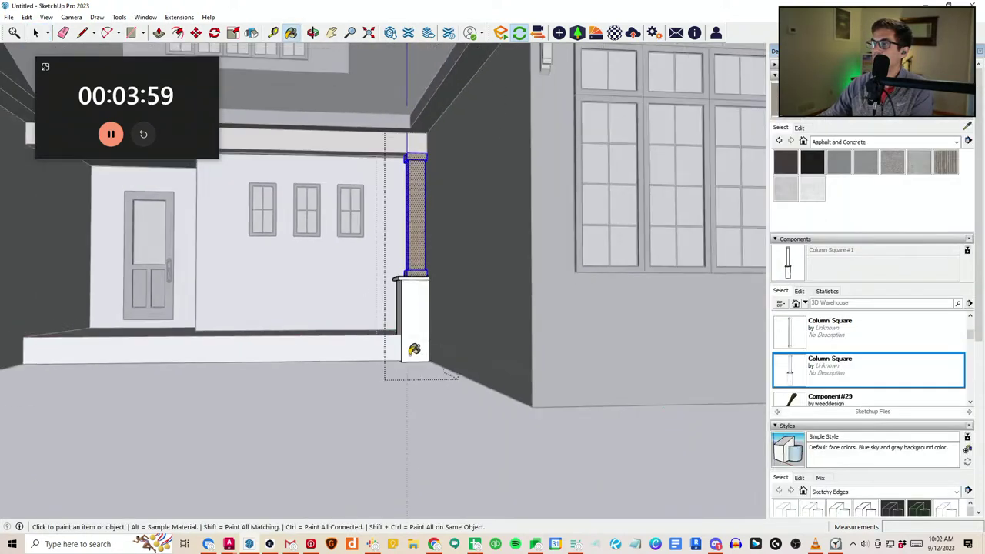
Paint the column's pedestal base with the dark brick sampled from the bay
{"action": "scroll", "coordinate": [414, 350], "scroll_direction": "down", "scroll_amount": 1}
{"action": "key", "text": "space"}
{"action": "left_click", "coordinate": [432, 346]}
{"action": "middle_click_drag", "start_coordinate": [432, 346], "coordinate": [429, 407]}
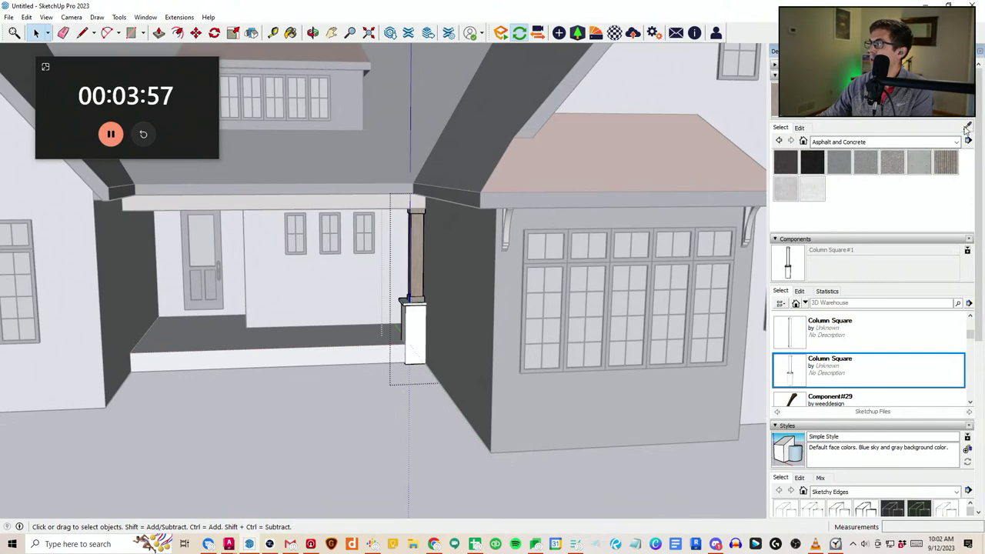
{"action": "scroll", "coordinate": [314, 345], "scroll_direction": "up", "scroll_amount": 1}
{"action": "key", "text": "b"}
{"action": "scroll", "coordinate": [427, 285], "scroll_direction": "up", "scroll_amount": 3}
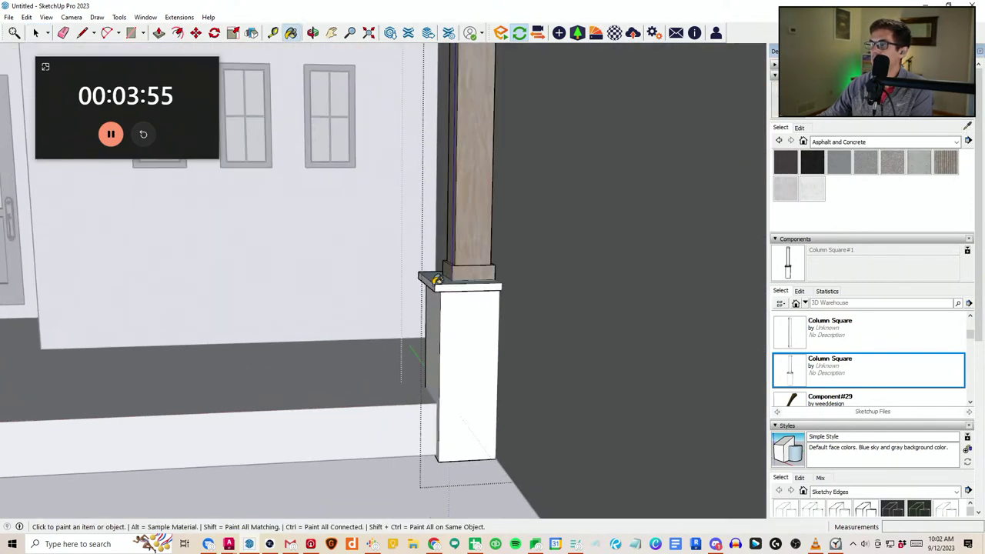
{"action": "scroll", "coordinate": [436, 279], "scroll_direction": "up", "scroll_amount": 1}
{"action": "scroll", "coordinate": [439, 278], "scroll_direction": "down", "scroll_amount": 5}
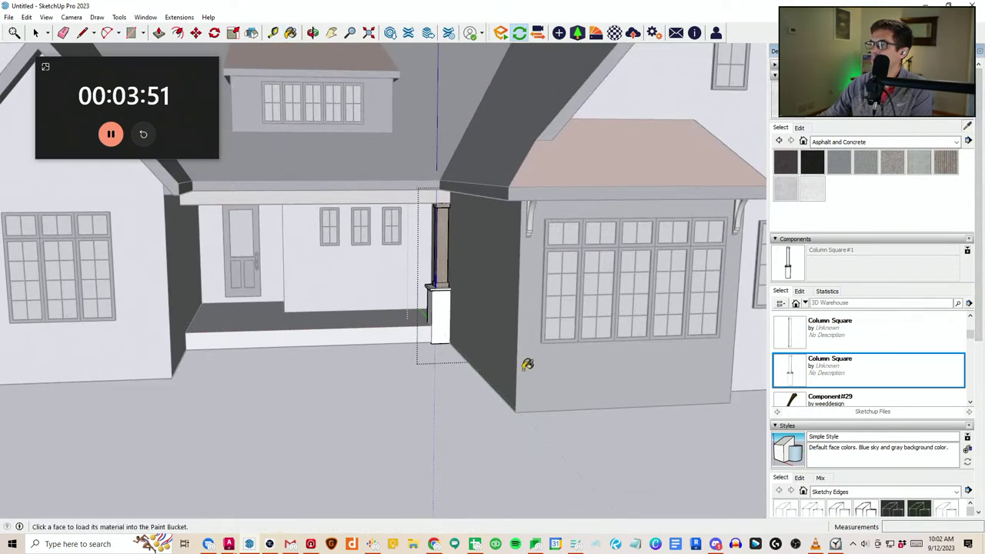
{"action": "key", "text": "space"}
{"action": "scroll", "coordinate": [415, 409], "scroll_direction": "down", "scroll_amount": 1}
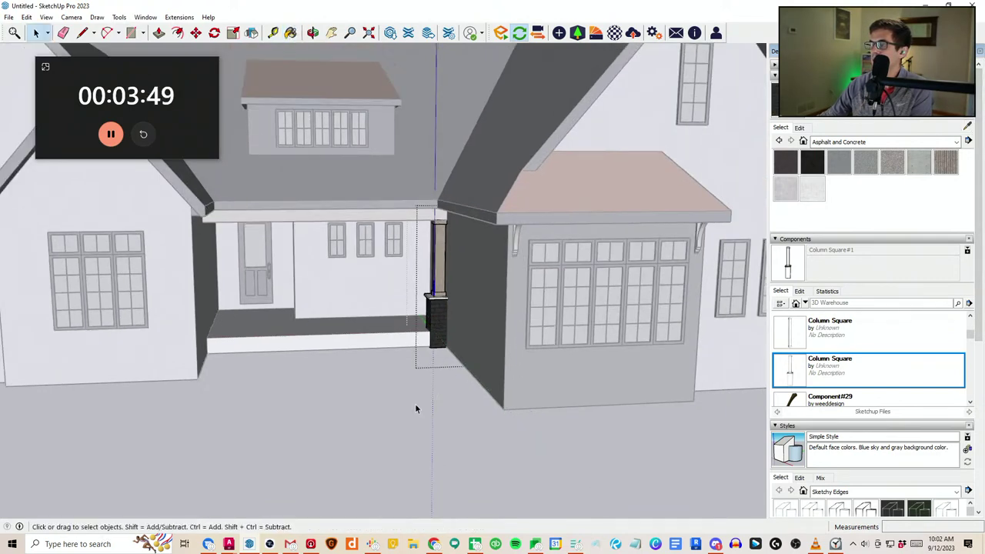
Copy the finished column 18' along the porch beam to its opposite end
{"action": "left_click", "coordinate": [443, 401]}
{"action": "left_click", "coordinate": [442, 333]}
{"action": "mouse_move", "coordinate": [442, 332]}
{"action": "middle_mouse_down"}
{"action": "mouse_move", "coordinate": [336, 357]}
{"action": "mouse_move", "coordinate": [453, 338]}
{"action": "middle_mouse_up"}
{"action": "key", "text": "m"}
{"action": "scroll", "coordinate": [433, 223], "scroll_direction": "up", "scroll_amount": 2}
{"action": "key", "text": "ctrl"}
{"action": "scroll", "coordinate": [433, 223], "scroll_direction": "up", "scroll_amount": 1}
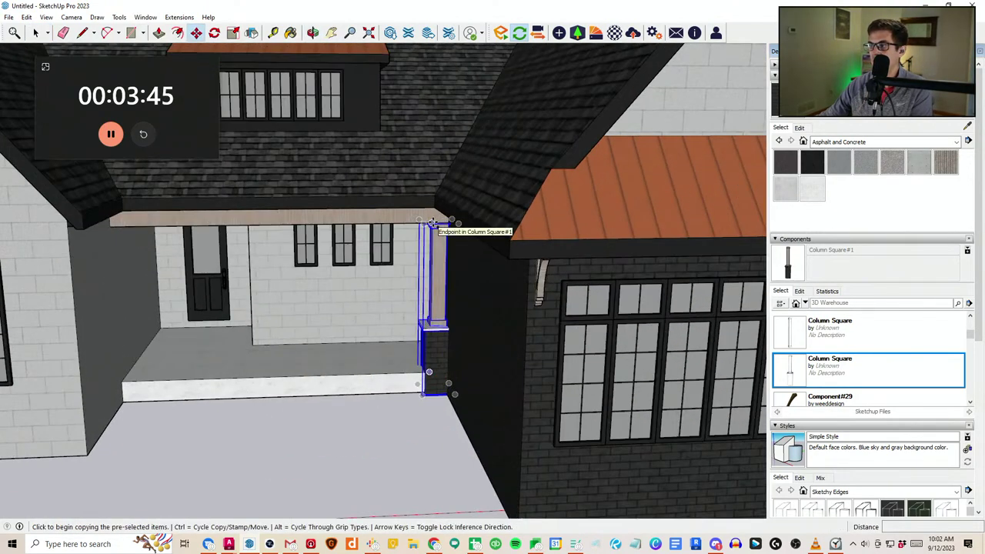
{"action": "left_click", "coordinate": [431, 223]}
{"action": "left_click", "coordinate": [110, 228]}
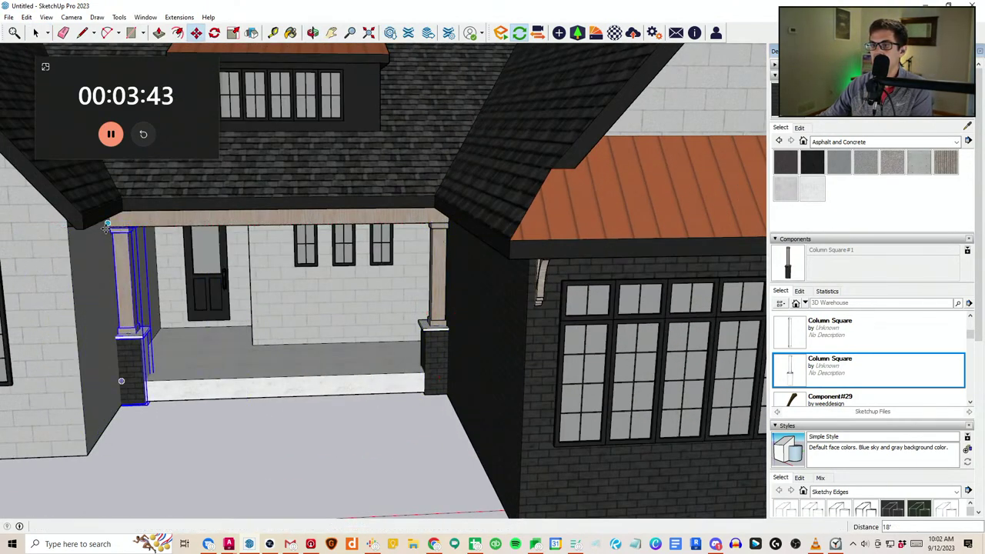
Copy the new column about 7' back along the beam as an intermediate column beside the entry door
{"action": "key", "text": "ctrl"}
{"action": "left_click", "coordinate": [128, 226]}
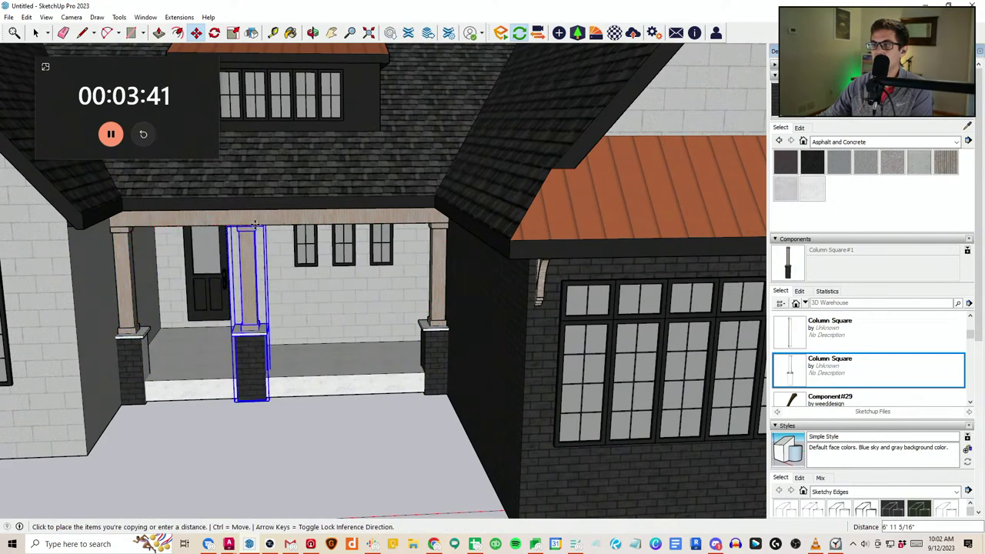
{"action": "left_click", "coordinate": [254, 226]}
{"action": "scroll", "coordinate": [290, 367], "scroll_direction": "down", "scroll_amount": 4}
{"action": "middle_click_drag", "start_coordinate": [290, 366], "coordinate": [343, 393]}
{"action": "middle_click_drag", "start_coordinate": [421, 374], "coordinate": [347, 375]}
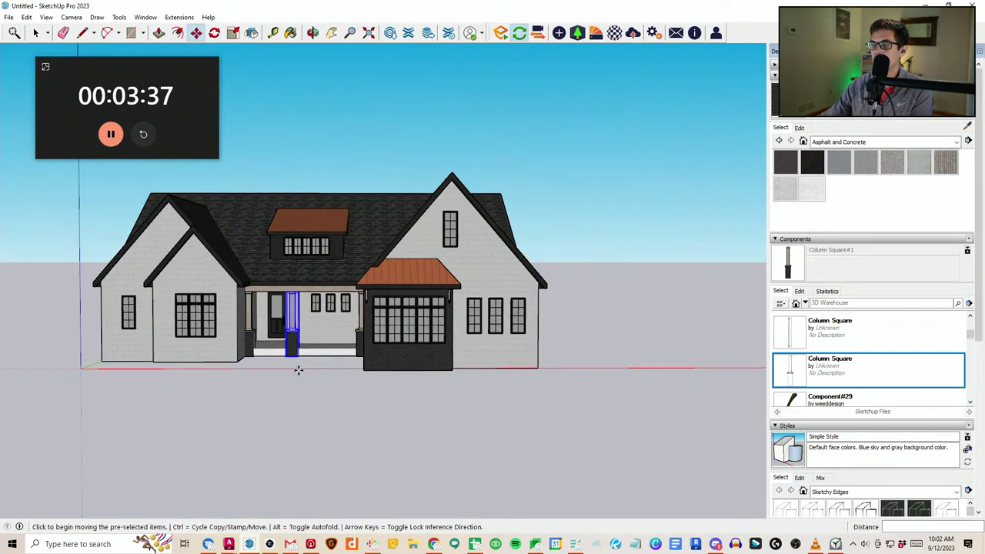
Sample the house's light brick and repaint the front and side faces of the middle column's pedestal inside the component
{"action": "scroll", "coordinate": [298, 370], "scroll_direction": "up", "scroll_amount": 2}
{"action": "key", "text": "space"}
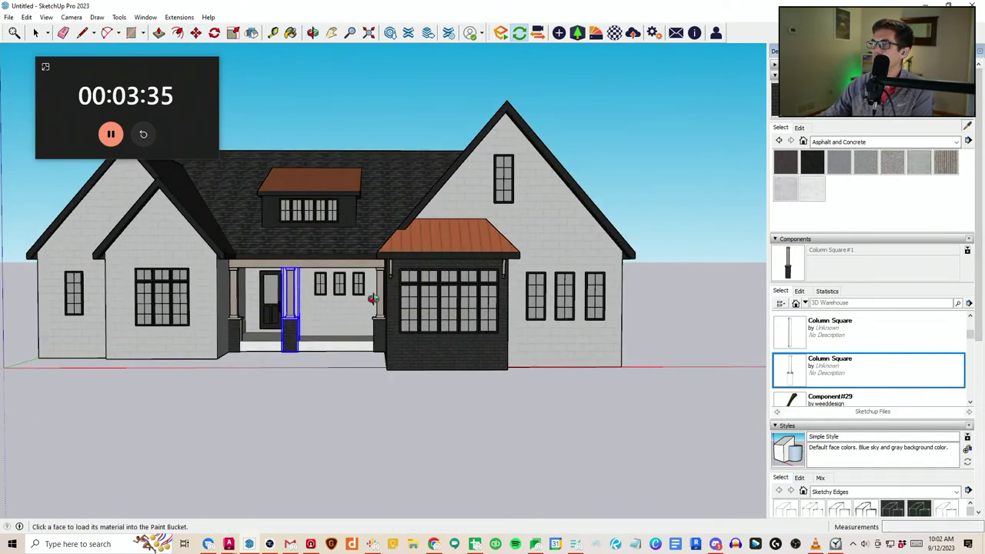
{"action": "scroll", "coordinate": [298, 335], "scroll_direction": "up", "scroll_amount": 5}
{"action": "double_click", "coordinate": [297, 335]}
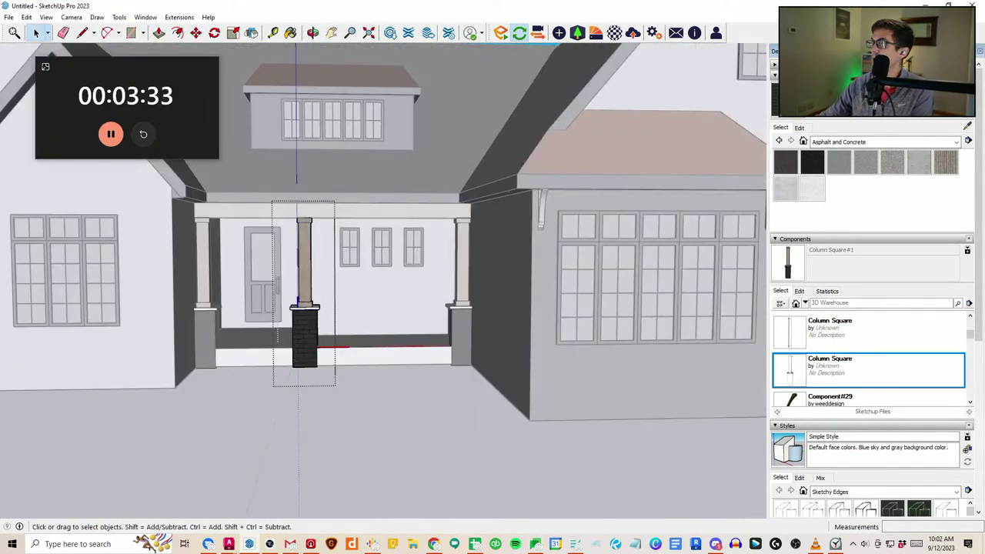
{"action": "left_click", "coordinate": [967, 126]}
{"action": "left_click", "coordinate": [333, 334]}
{"action": "scroll", "coordinate": [329, 339], "scroll_direction": "up", "scroll_amount": 4}
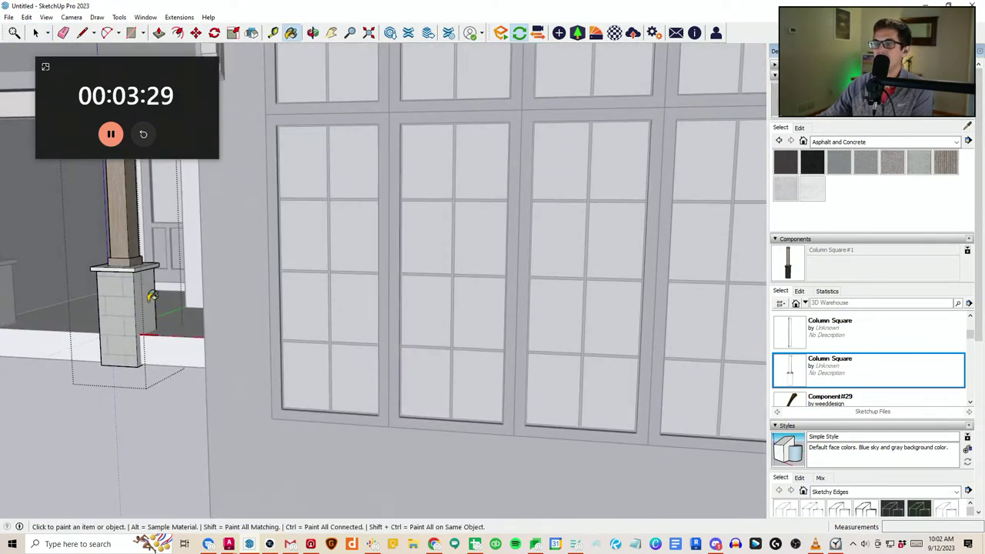
{"action": "left_click", "coordinate": [150, 298]}
{"action": "middle_click_drag", "start_coordinate": [152, 298], "coordinate": [405, 331]}
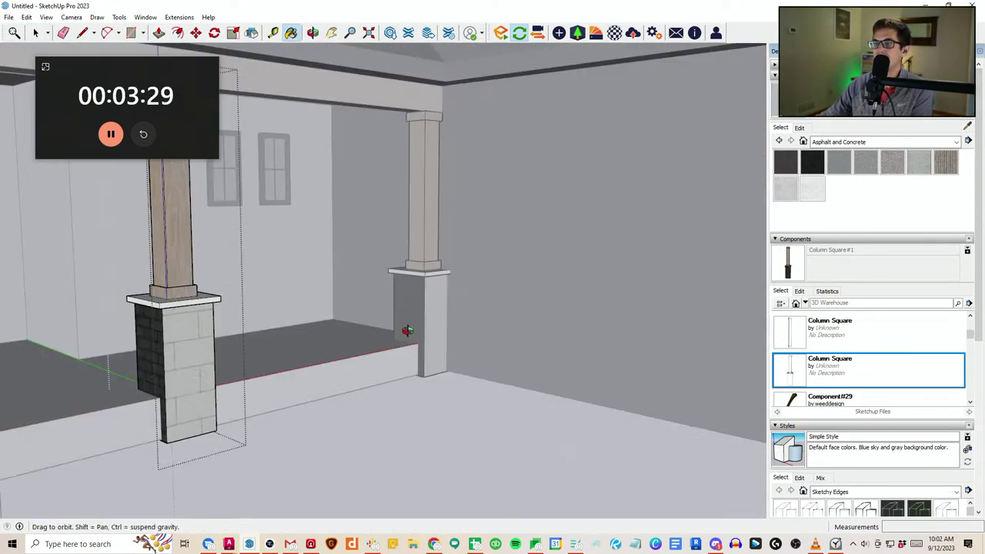
{"action": "left_click", "coordinate": [150, 325]}
{"action": "scroll", "coordinate": [313, 414], "scroll_direction": "down", "scroll_amount": 4}
{"action": "key", "text": "space"}
{"action": "left_click", "coordinate": [363, 413]}
{"action": "scroll", "coordinate": [258, 364], "scroll_direction": "down", "scroll_amount": 6}
{"action": "middle_click_drag", "start_coordinate": [362, 414], "coordinate": [281, 339]}
{"action": "scroll", "coordinate": [384, 338], "scroll_direction": "down", "scroll_amount": 3}
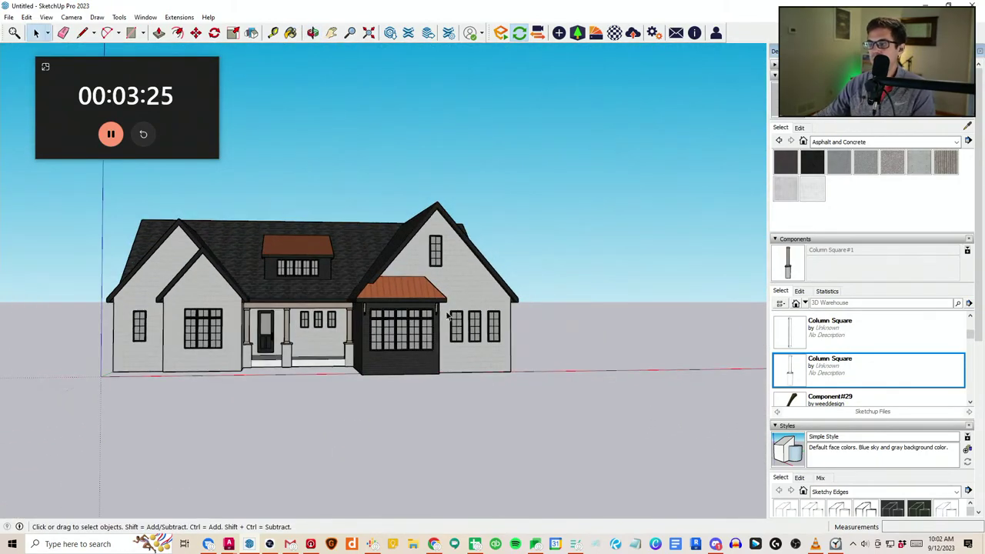
Scale the bracket under the bay roof's corner farthest from the porch uniformly by a factor of about 1.2
{"action": "scroll", "coordinate": [446, 313], "scroll_direction": "up", "scroll_amount": 6}
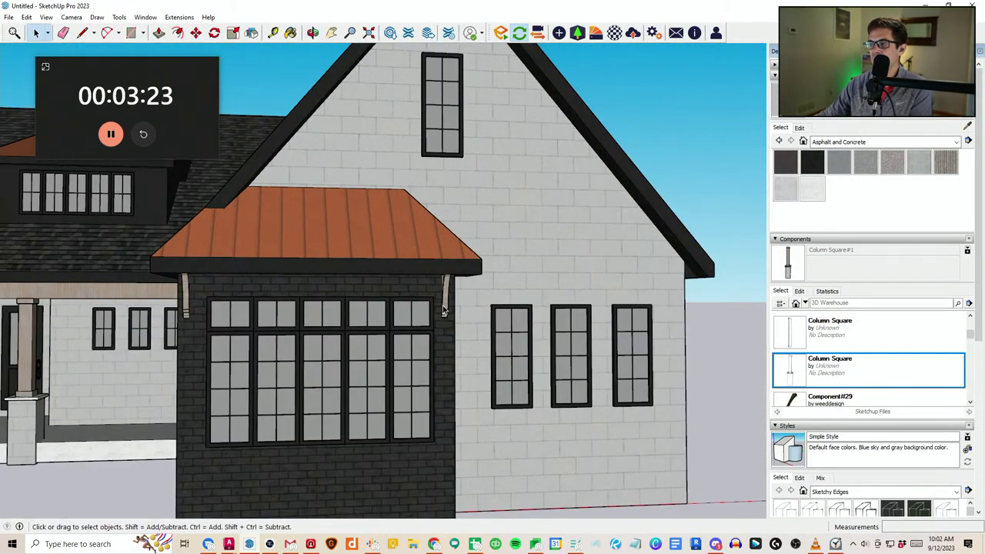
{"action": "left_click", "coordinate": [445, 278]}
{"action": "middle_click_drag", "start_coordinate": [445, 278], "coordinate": [589, 209]}
{"action": "left_click", "coordinate": [231, 35]}
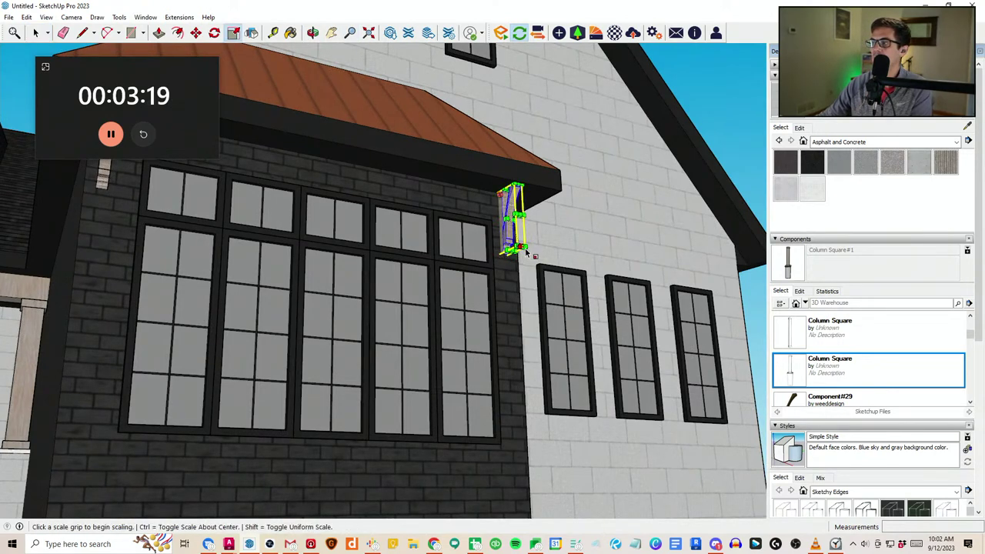
{"action": "left_click_drag", "start_coordinate": [522, 247], "coordinate": [548, 272]}
{"action": "key", "text": "ctrl+z"}
{"action": "scroll", "coordinate": [517, 247], "scroll_direction": "up", "scroll_amount": 2}
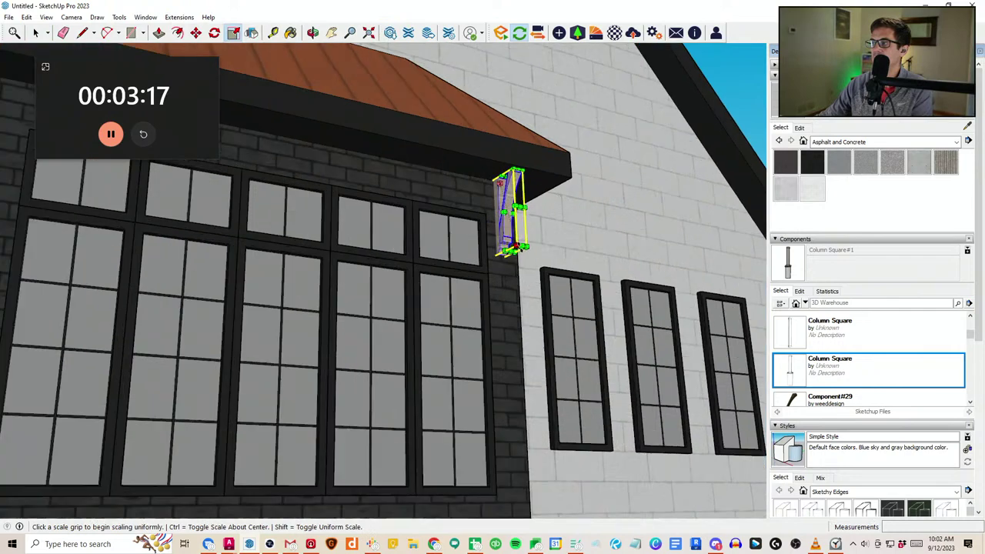
{"action": "scroll", "coordinate": [523, 249], "scroll_direction": "up", "scroll_amount": 2}
{"action": "left_click", "coordinate": [525, 250]}
{"action": "left_click", "coordinate": [547, 282]}
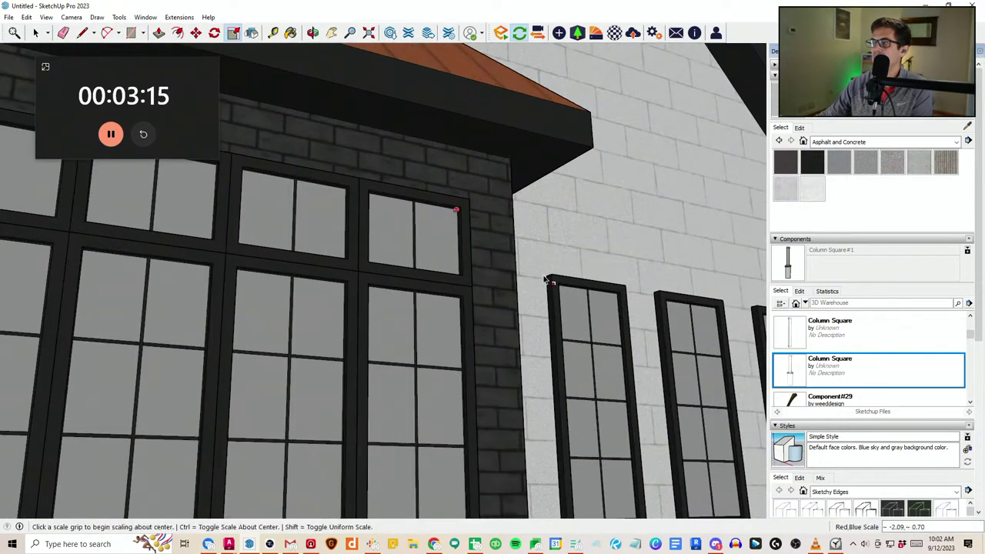
{"action": "key", "text": "ctrl+z"}
{"action": "middle_click_drag", "start_coordinate": [549, 282], "coordinate": [373, 304]}
{"action": "left_click", "coordinate": [403, 277]}
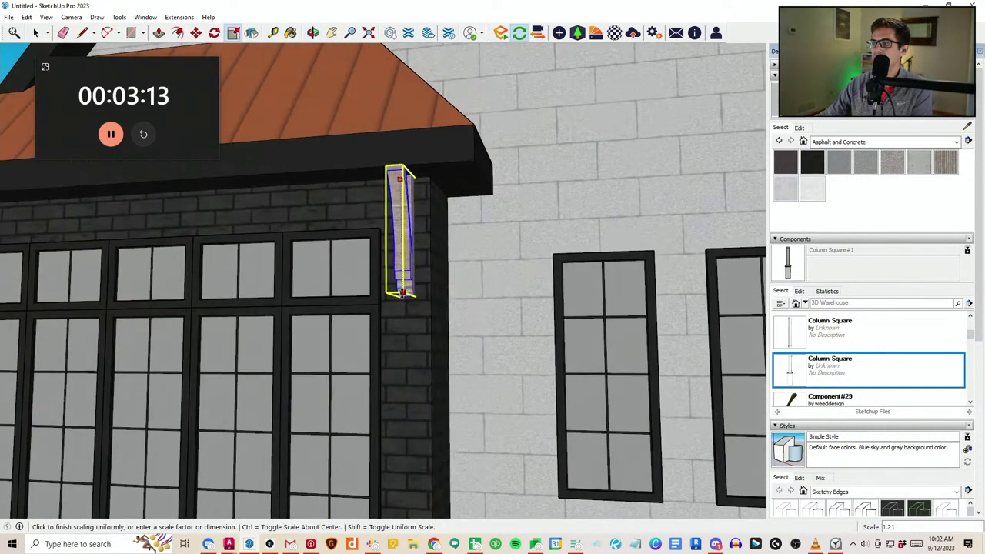
{"action": "key", "text": "Escape"}
{"action": "scroll", "coordinate": [472, 291], "scroll_direction": "down", "scroll_amount": 2}
{"action": "key", "text": "space"}
{"action": "scroll", "coordinate": [472, 291], "scroll_direction": "down", "scroll_amount": 2}
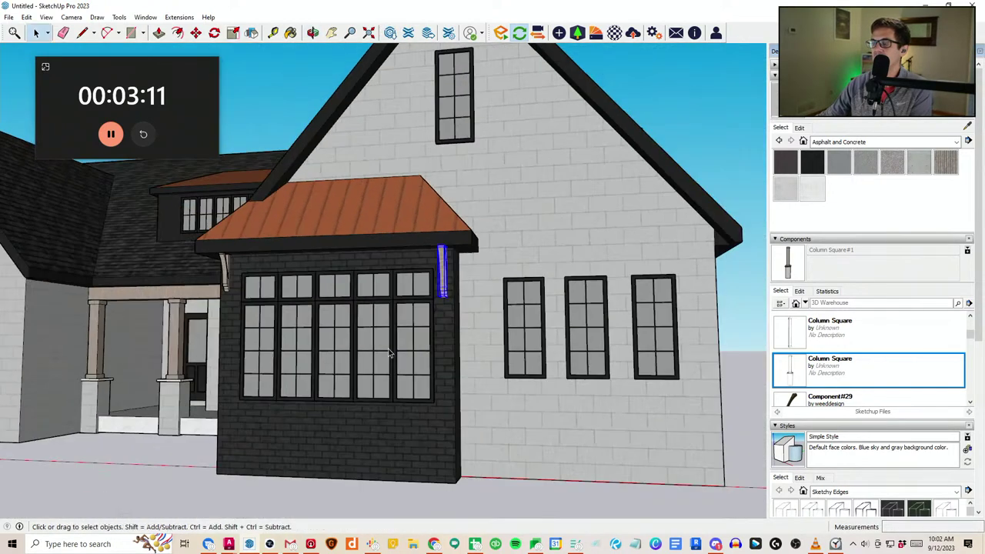
Erase the smaller bracket under the bay roof's corner nearest the porch
{"action": "middle_click_drag", "start_coordinate": [472, 291], "coordinate": [531, 297]}
{"action": "key", "text": "e"}
{"action": "left_click", "coordinate": [315, 288]}
{"action": "middle_click_drag", "start_coordinate": [435, 319], "coordinate": [422, 331]}
{"action": "scroll", "coordinate": [426, 327], "scroll_direction": "down", "scroll_amount": 2}
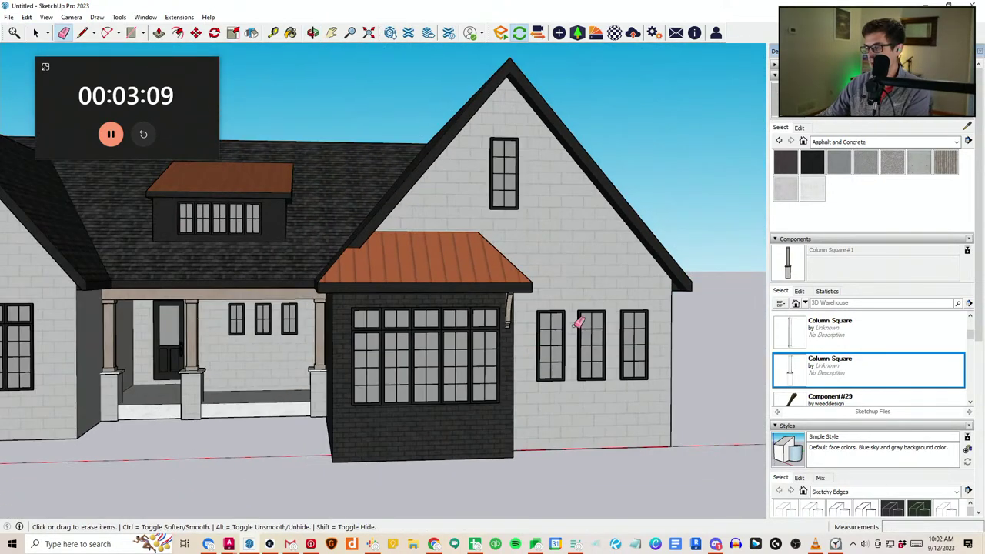
Copy the enlarged bracket across the bay front to the corner nearest the porch
{"action": "key", "text": "space"}
{"action": "left_click", "coordinate": [509, 311]}
{"action": "middle_click_drag", "start_coordinate": [509, 314], "coordinate": [504, 391]}
{"action": "key", "text": "m"}
{"action": "left_click", "coordinate": [503, 415]}
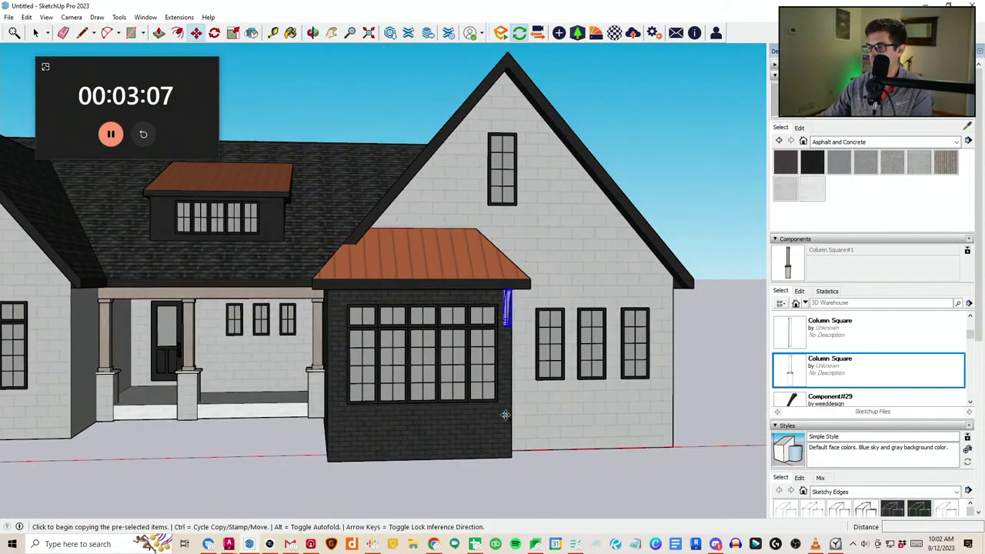
{"action": "key", "text": "ctrl"}
{"action": "left_click", "coordinate": [338, 416]}
{"action": "scroll", "coordinate": [323, 407], "scroll_direction": "down", "scroll_amount": 5}
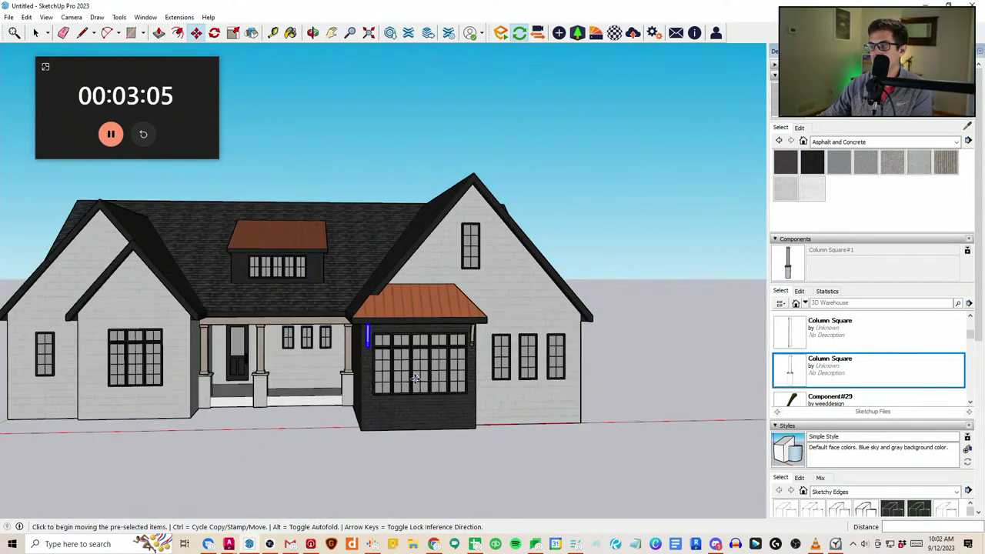
{"action": "scroll", "coordinate": [307, 386], "scroll_direction": "down", "scroll_amount": 3}
{"action": "mouse_move", "coordinate": [383, 397]}
{"action": "middle_mouse_down"}
{"action": "mouse_move", "coordinate": [335, 436]}
{"action": "mouse_move", "coordinate": [385, 416]}
{"action": "middle_mouse_up"}
{"action": "key", "text": "space"}
{"action": "mouse_move", "coordinate": [510, 213]}
{"action": "middle_mouse_down"}
{"action": "mouse_move", "coordinate": [523, 244]}
{"action": "mouse_move", "coordinate": [496, 419]}
{"action": "mouse_move", "coordinate": [471, 226]}
{"action": "middle_mouse_up"}
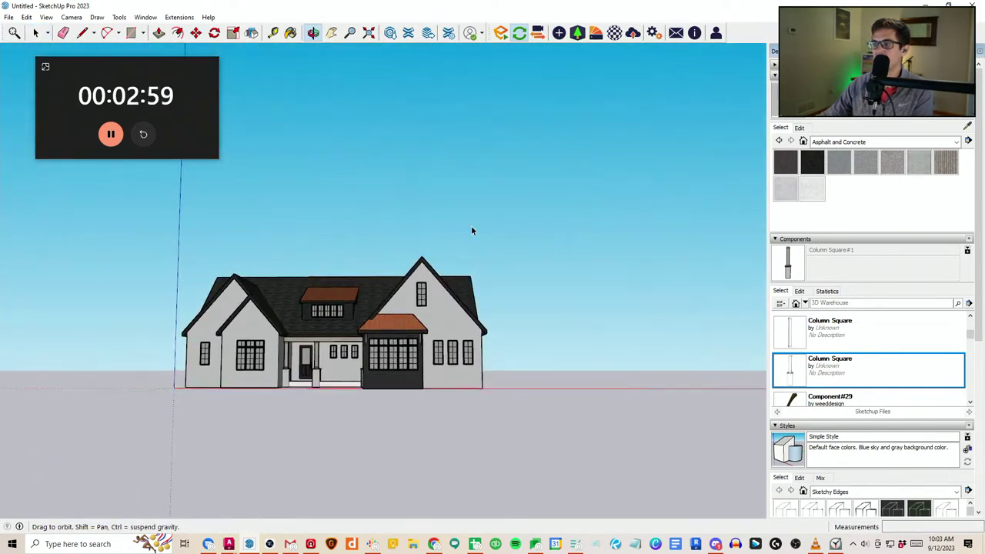
{"action": "left_click", "coordinate": [8, 17]}
{"action": "left_click", "coordinate": [14, 18]}
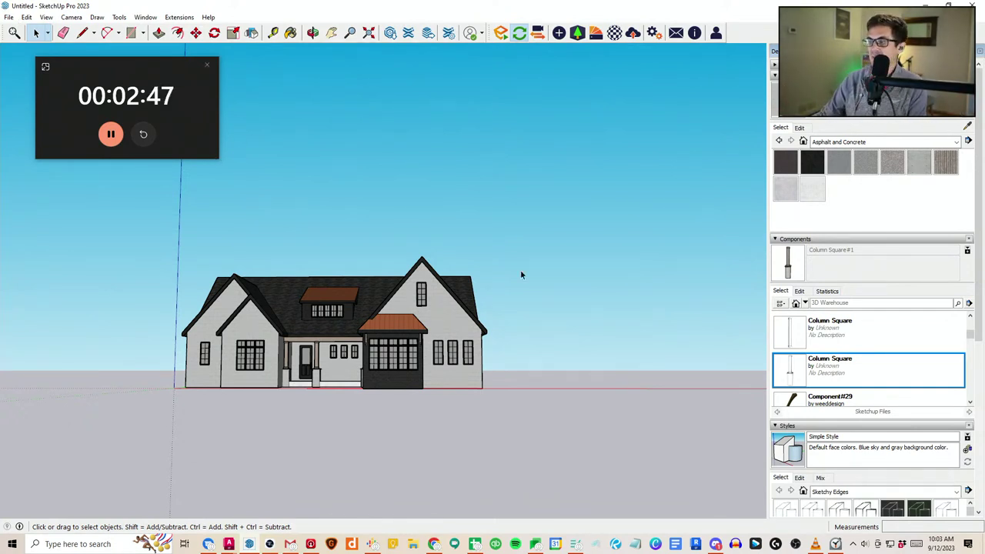
{"action": "middle_click_drag", "start_coordinate": [538, 332], "coordinate": [576, 363]}
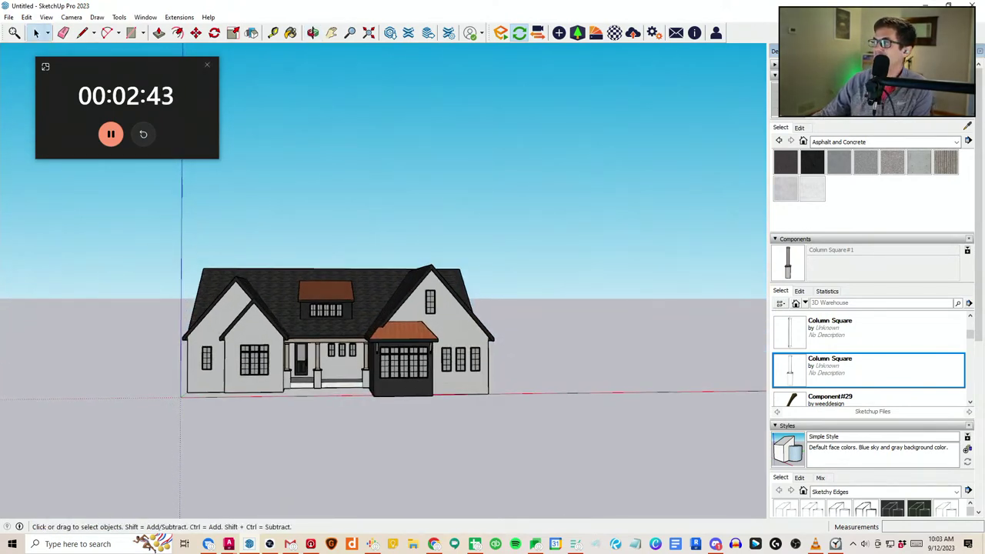
Open the face style display options for the model
{"action": "left_click", "coordinate": [46, 17]}
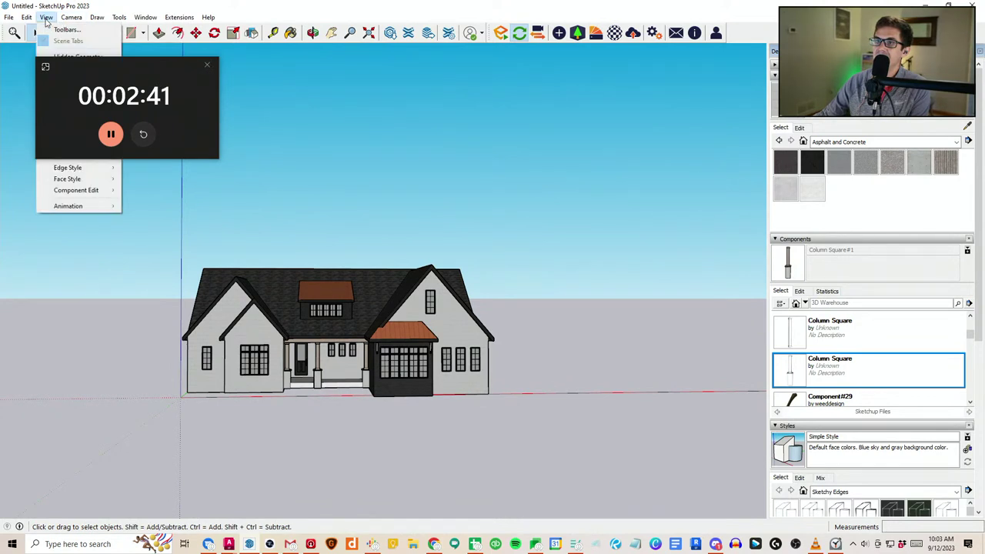
{"action": "mouse_move", "coordinate": [68, 180]}
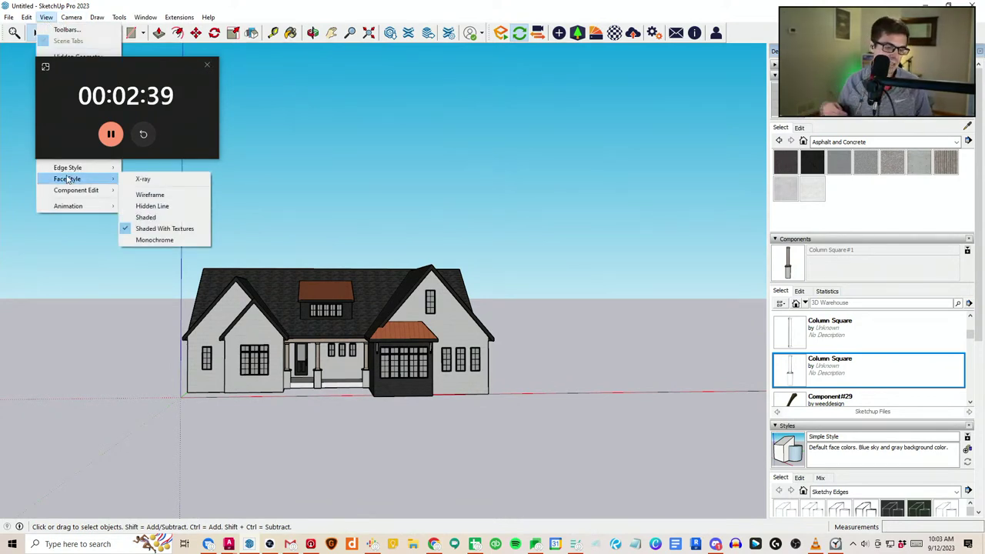